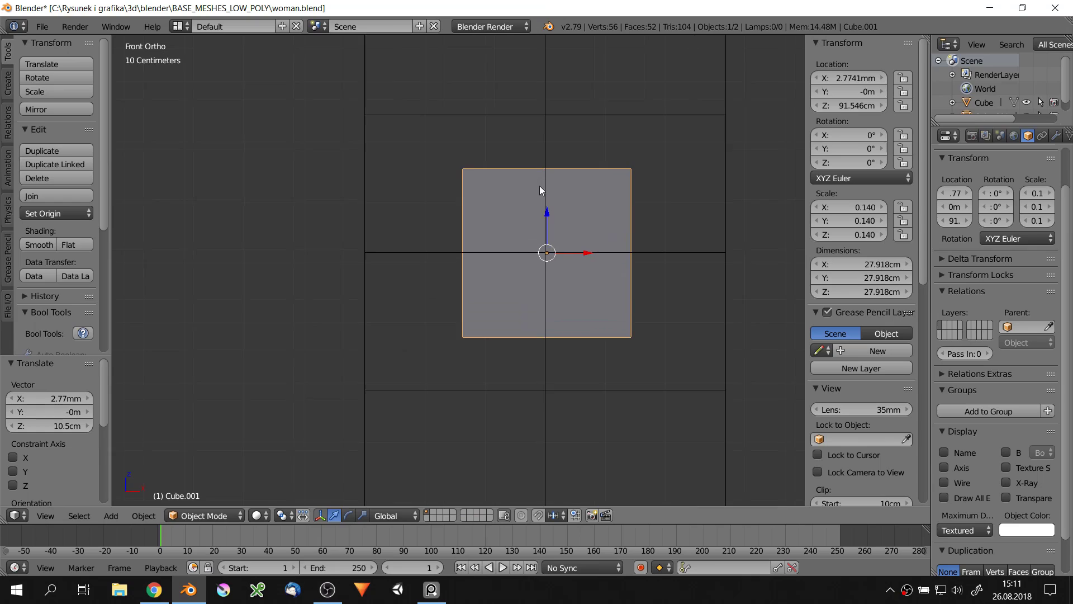
Cut a vertical loop down the block's middle and delete its left half
key(Tab)
key(ctrl+r)
click(490, 178)
drag(427, 168, 503, 353)
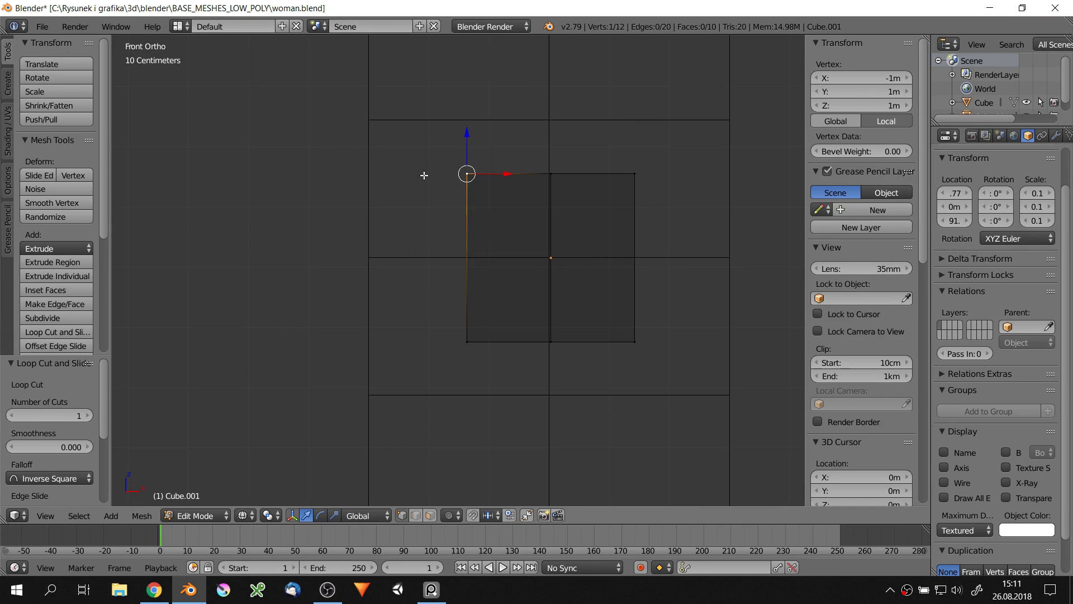
key(x)
click(448, 337)
key(Tab)
Add a Mirror modifier to the remaining half
click(1056, 136)
click(973, 182)
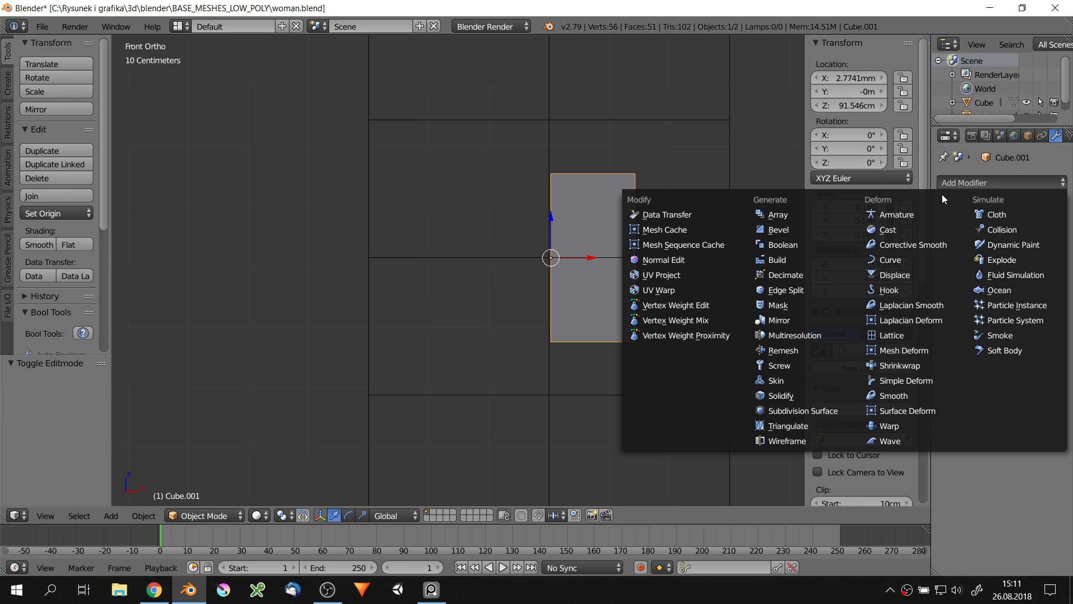
click(772, 322)
scroll(584, 278, down, 1)
Return to Edit Mode in wireframe view and select the half's lower part
key(Tab)
key(z)
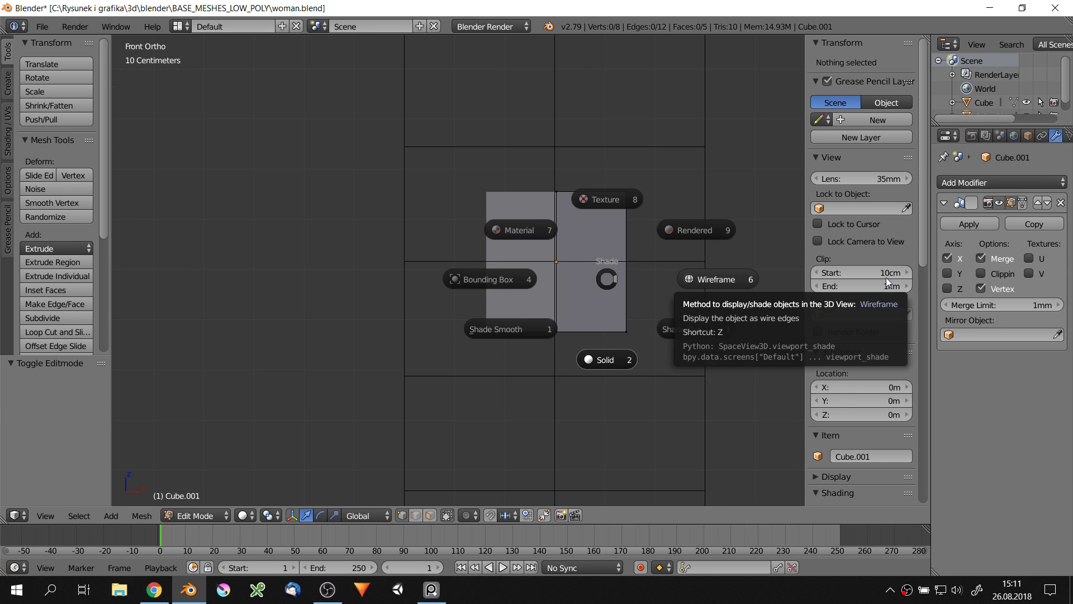
click(566, 277)
right_click(592, 262)
Move the lower part straight down along Z and enable mirror clipping
key(g)
key(z)
click(682, 302)
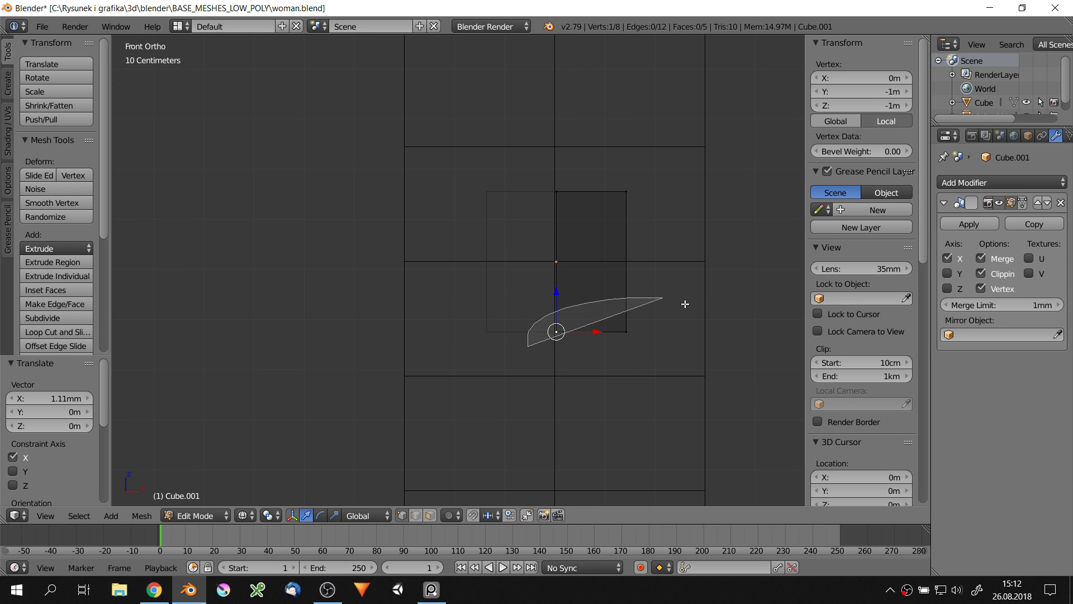
scroll(626, 255, down, 2)
scroll(626, 254, down, 1)
scroll(627, 255, up, 1)
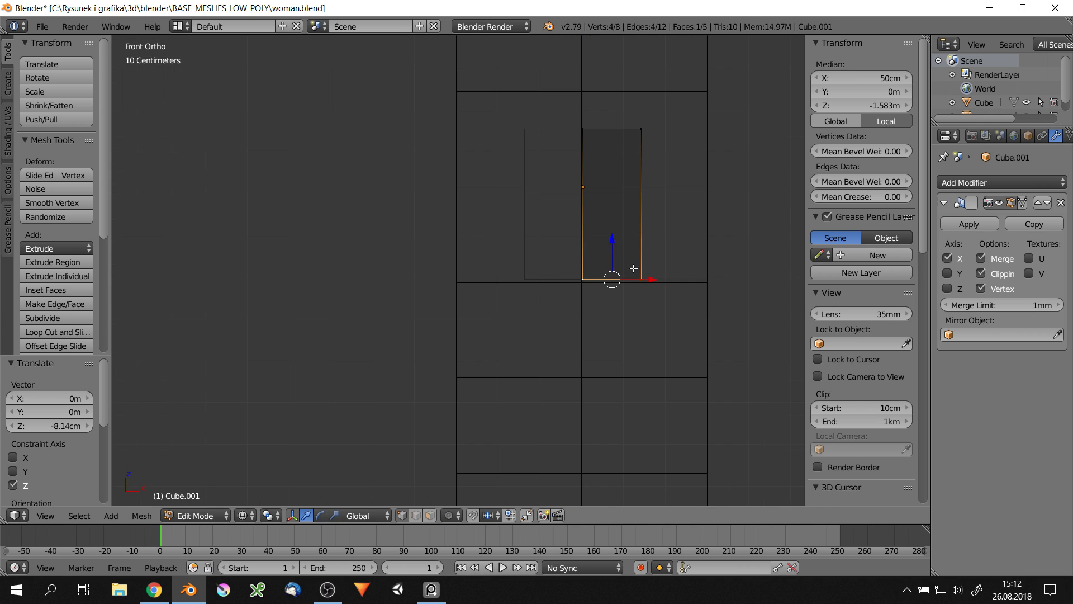
scroll(623, 277, up, 1)
Raise the top edge and return to the front view
right_click(636, 156)
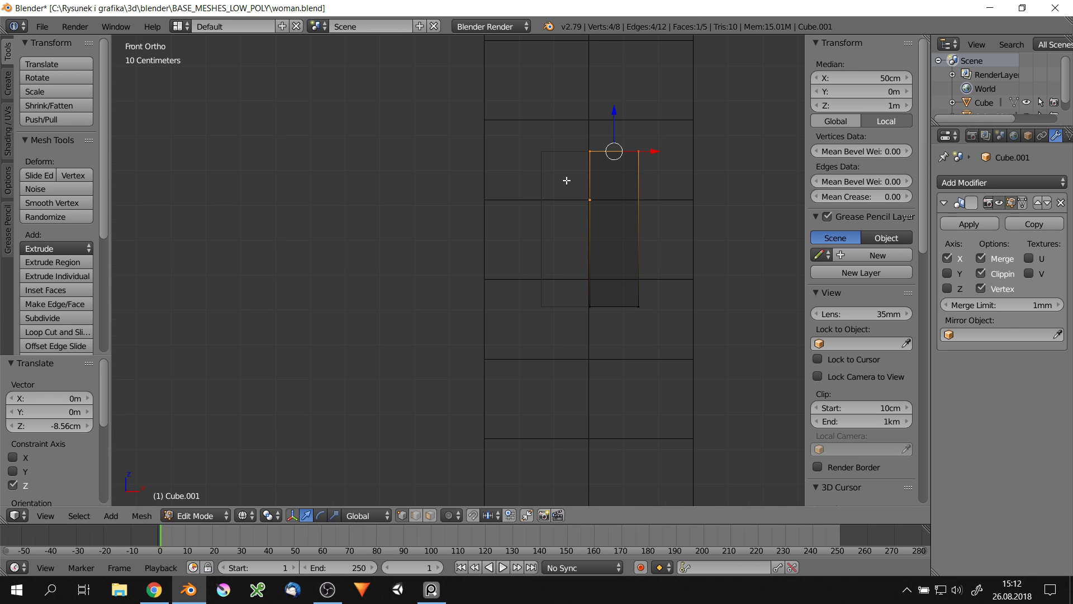
click(613, 84)
scroll(593, 167, down, 2)
scroll(593, 168, up, 1)
key(q)
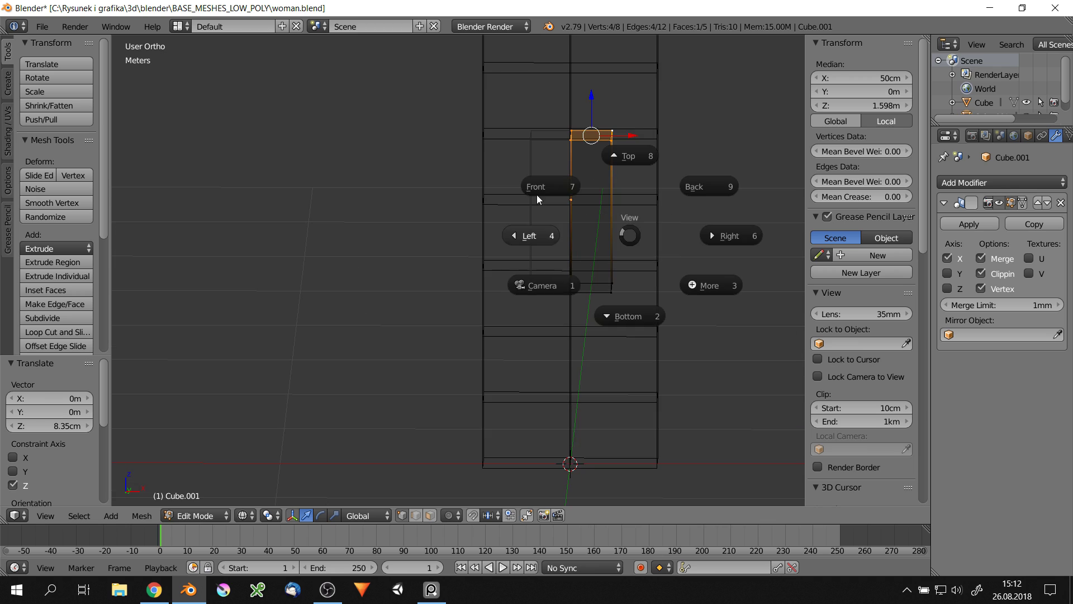
click(540, 187)
shift+middle_drag(690, 122, 678, 153)
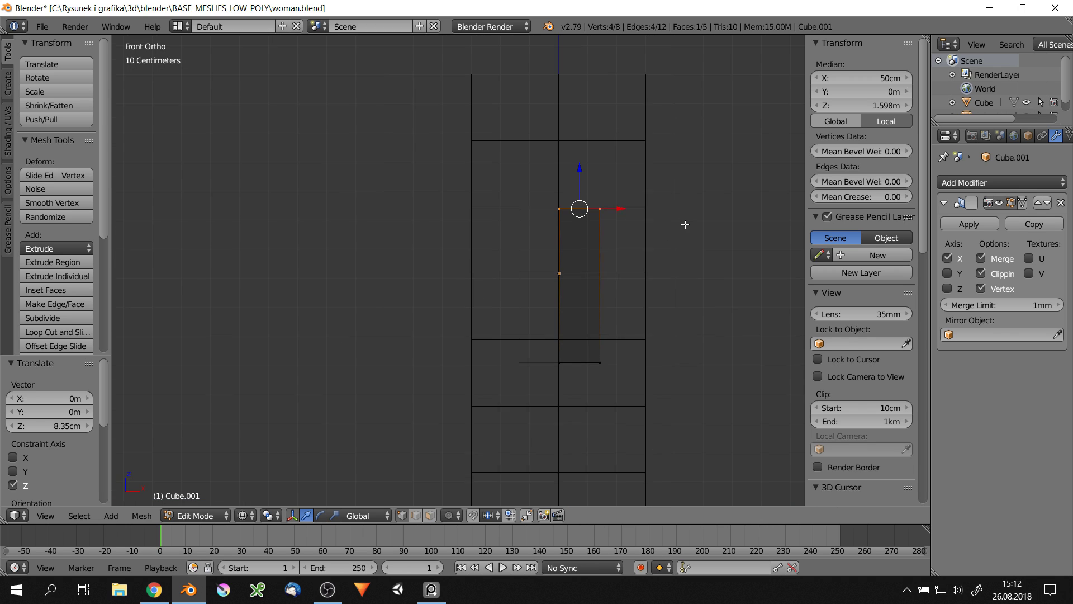
Stretch the top edge vertically and add a horizontal waist loop across the torso
key(g)
key(z)
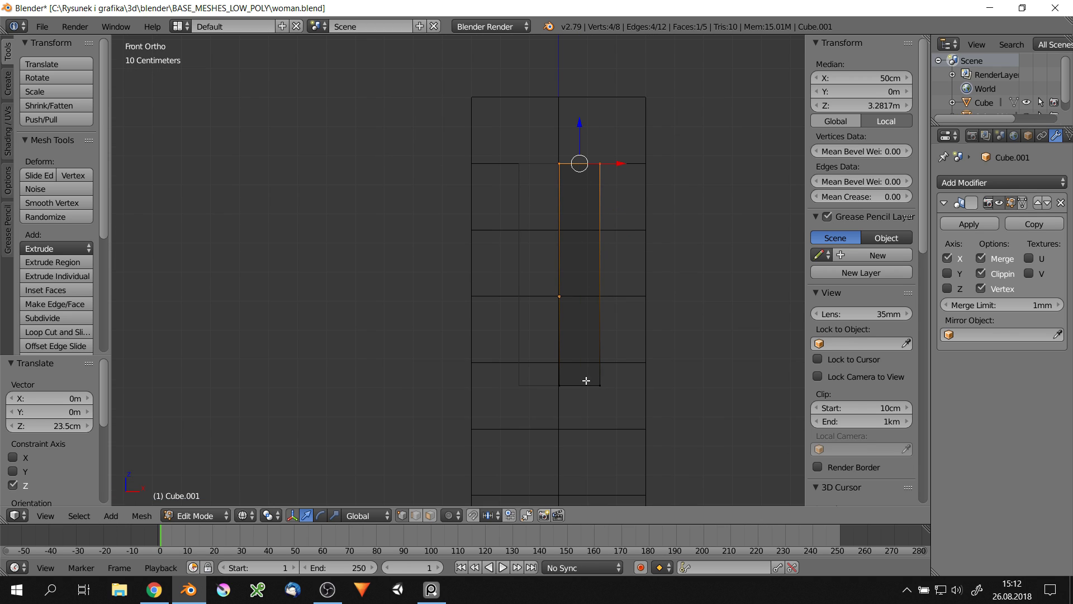
right_click(585, 381)
scroll(580, 304, up, 2)
key(ctrl+r)
click(587, 218)
click(604, 225)
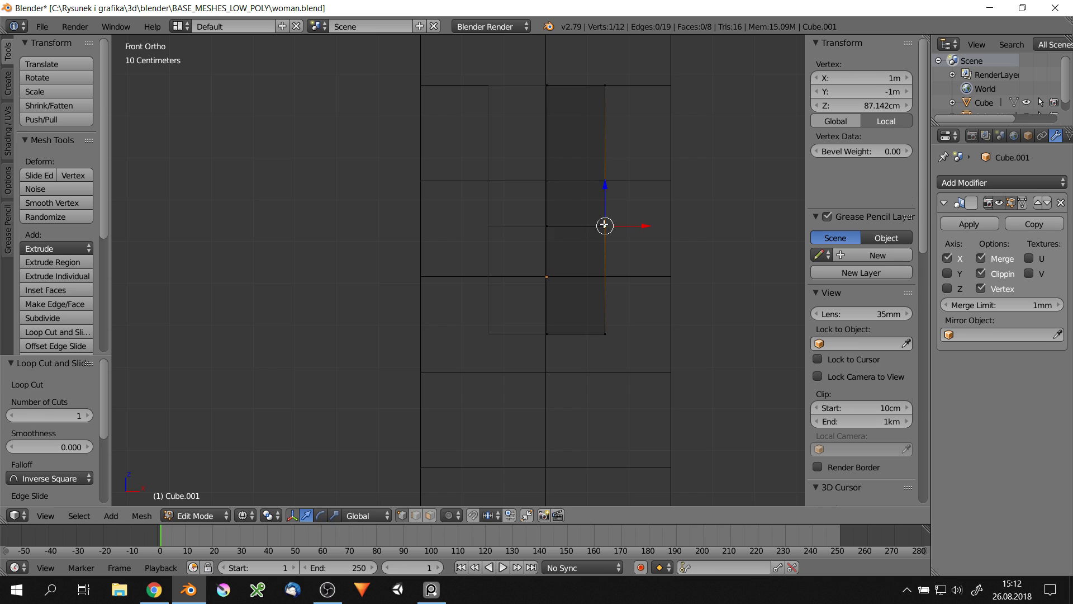
click(627, 226)
Narrow the bottom corner toward the centre to taper the front outline
middle_drag(627, 227, 643, 237)
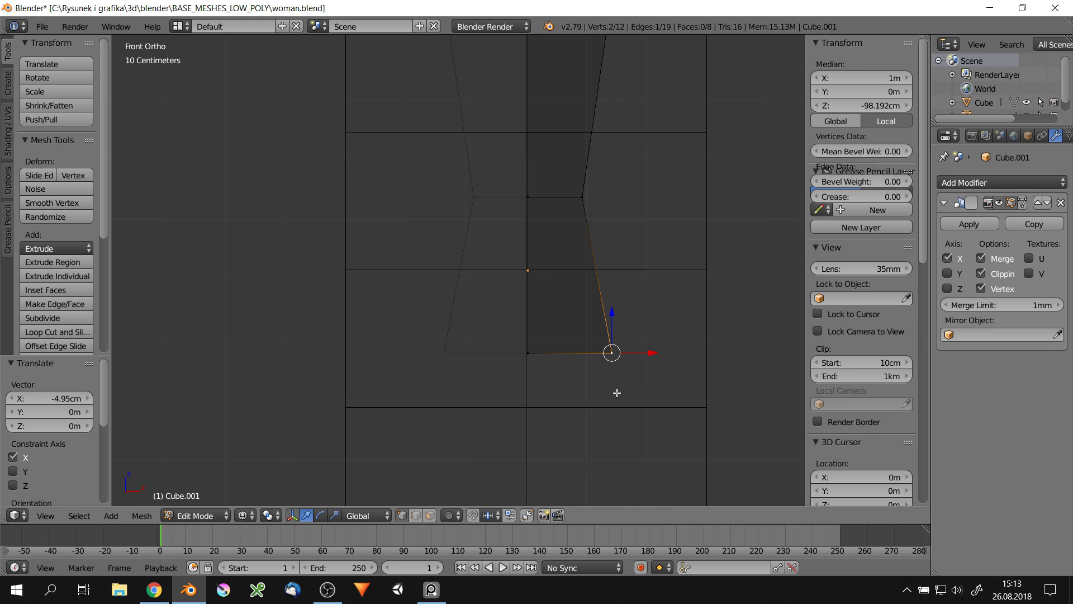
key(g)
key(z)
click(643, 238)
Switch to the right view in wireframe and adjust the side-profile vertices
key(z)
key(z)
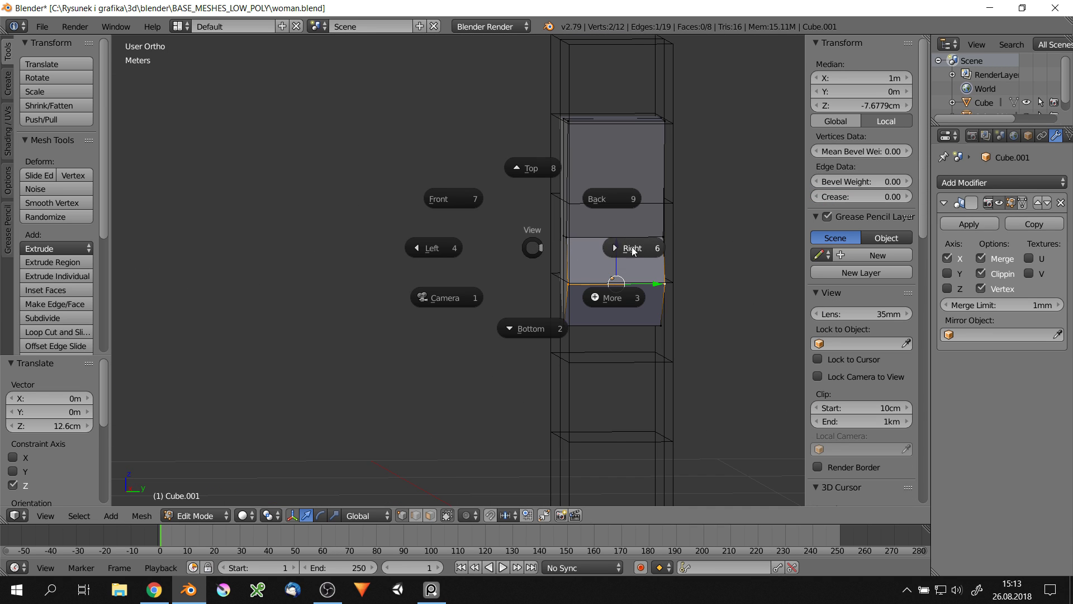
key(KP_3)
right_click(643, 229)
key(z)
click(717, 237)
shift+right_click(711, 234)
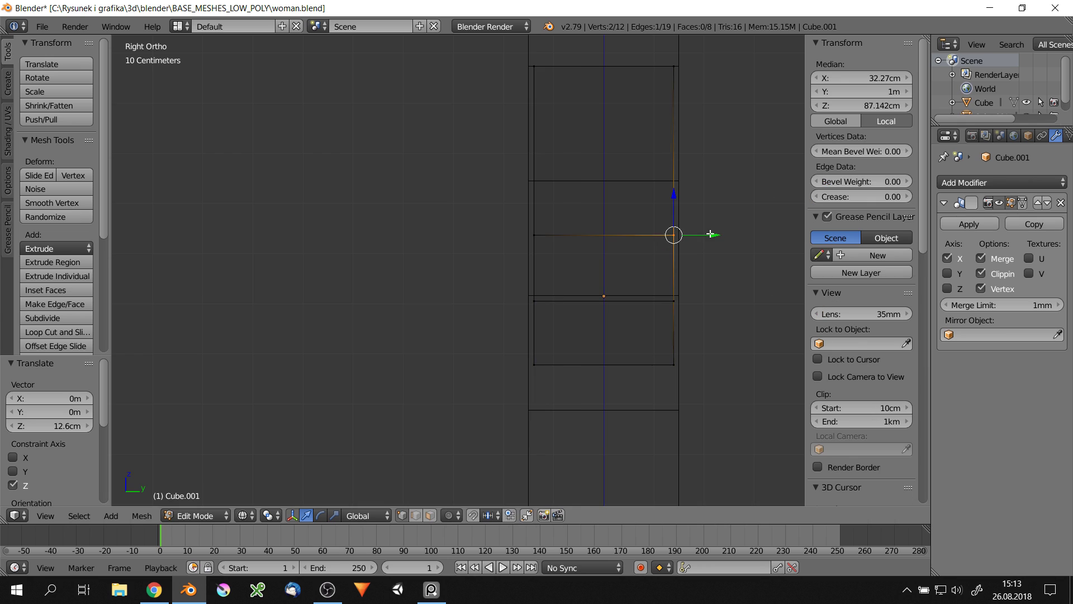
click(639, 232)
middle_drag(638, 232, 614, 290)
key(KP_3)
Move profile vertices front-to-back along Y to shape the side outline
right_click(674, 301)
key(g)
key(y)
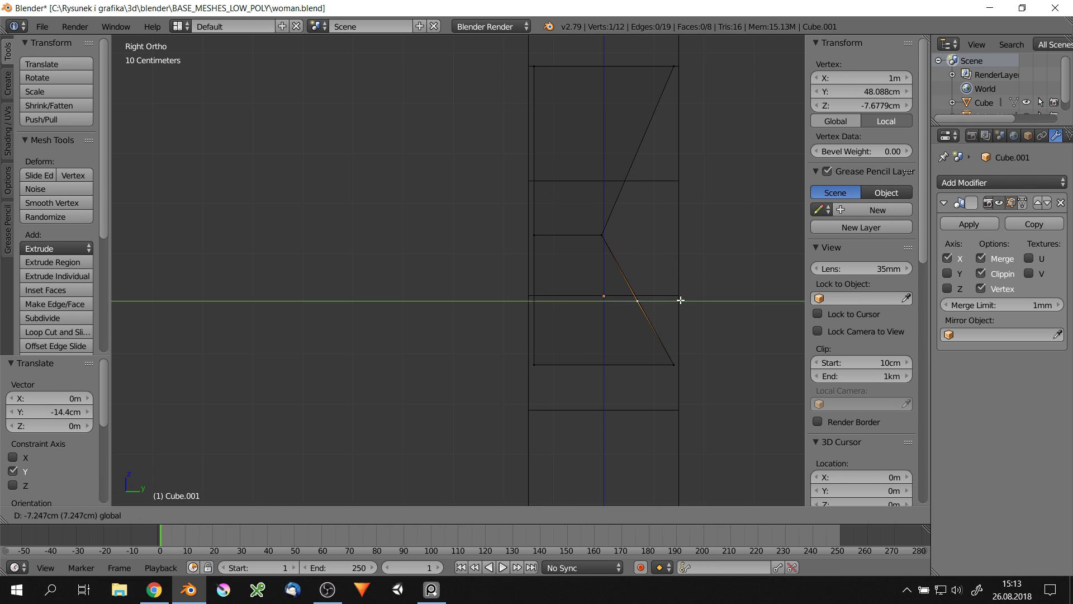
shift+middle_drag(631, 94, 624, 137)
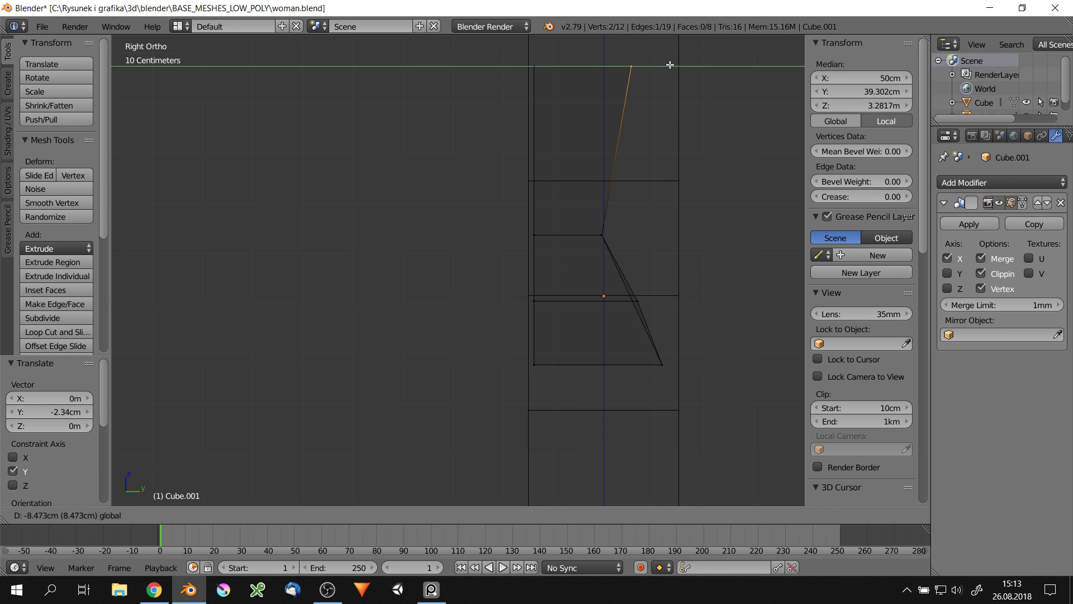
right_click(526, 278)
key(g)
key(y)
click(527, 291)
Shift the upper and lower profile vertices vertically along Z
key(g)
key(z)
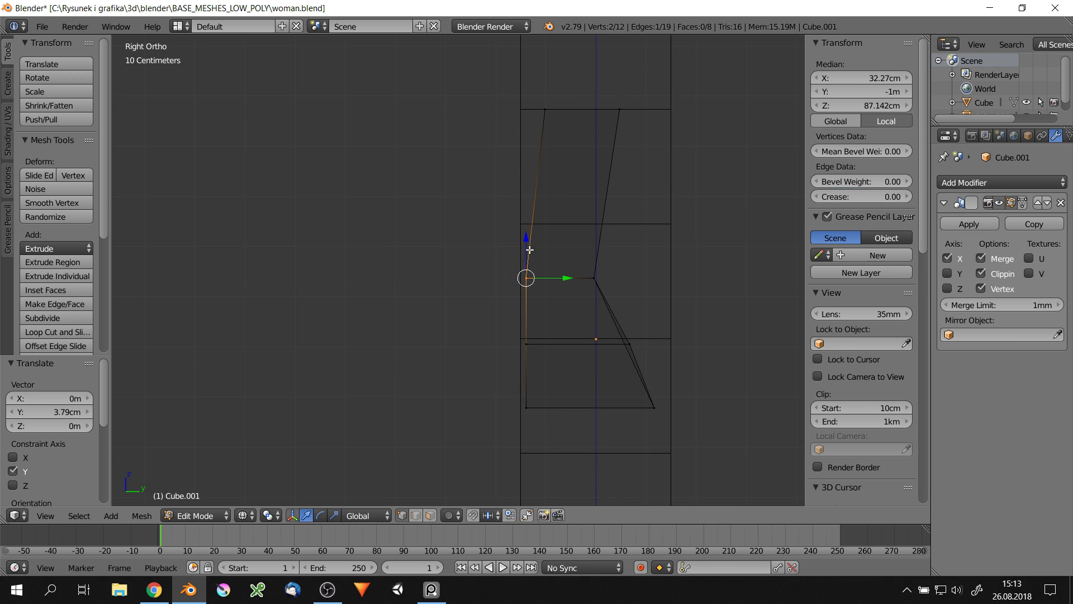
click(528, 268)
right_click(526, 408)
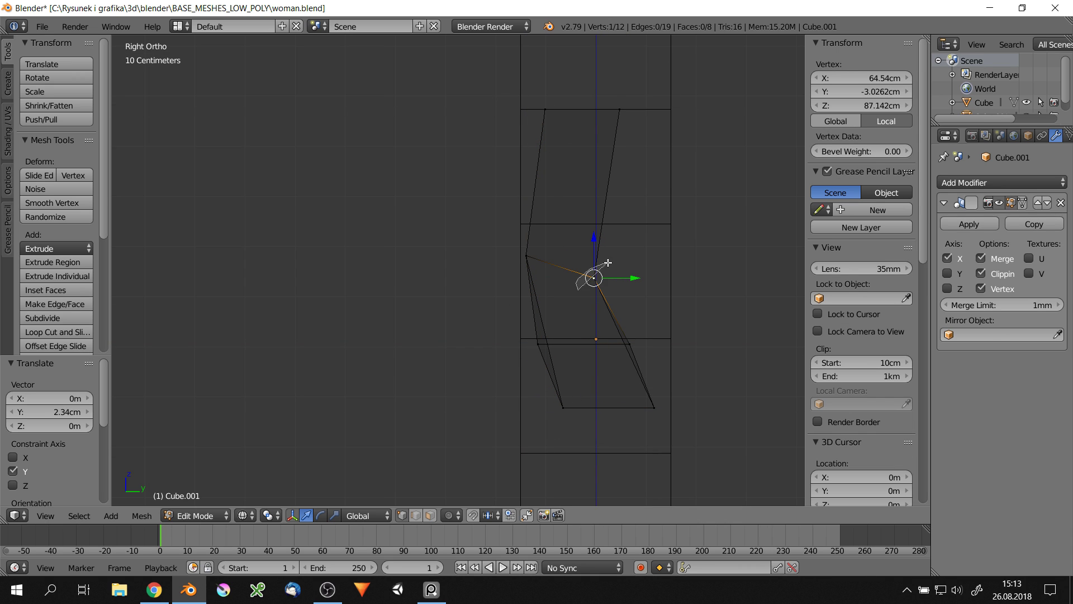
shift+right_click(607, 262)
key(g)
key(z)
click(608, 262)
Return to solid shading, orbit the torso, and select its top face
key(z)
middle_drag(608, 262, 582, 251)
scroll(536, 249, up, 3)
scroll(568, 213, up, 3)
right_click(568, 213)
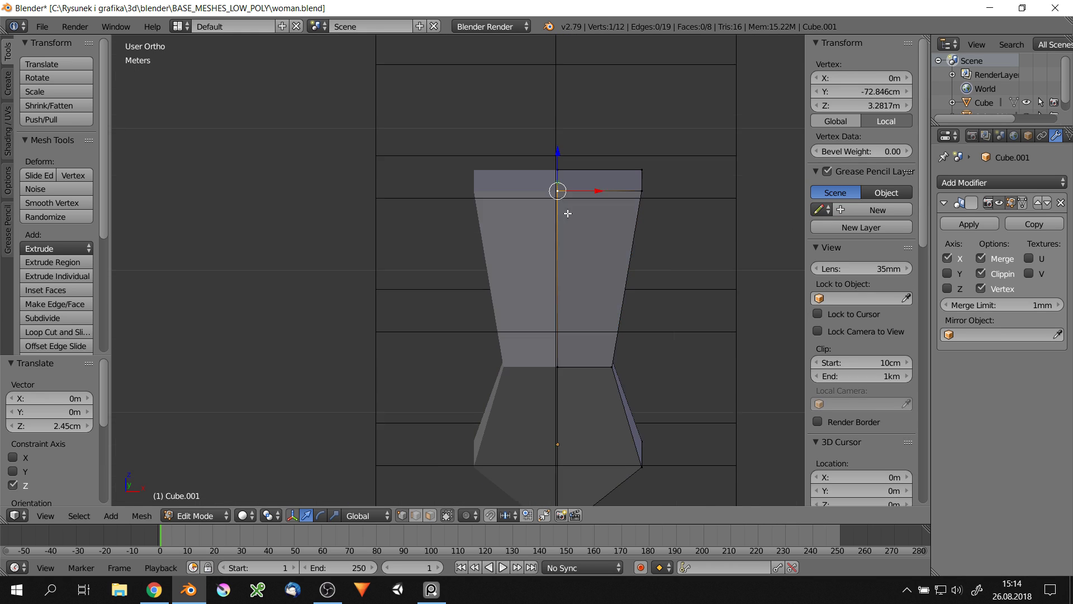
right_click(604, 184)
Extrude the top face upward and narrow it into a neck block
key(KP_1)
click(615, 90)
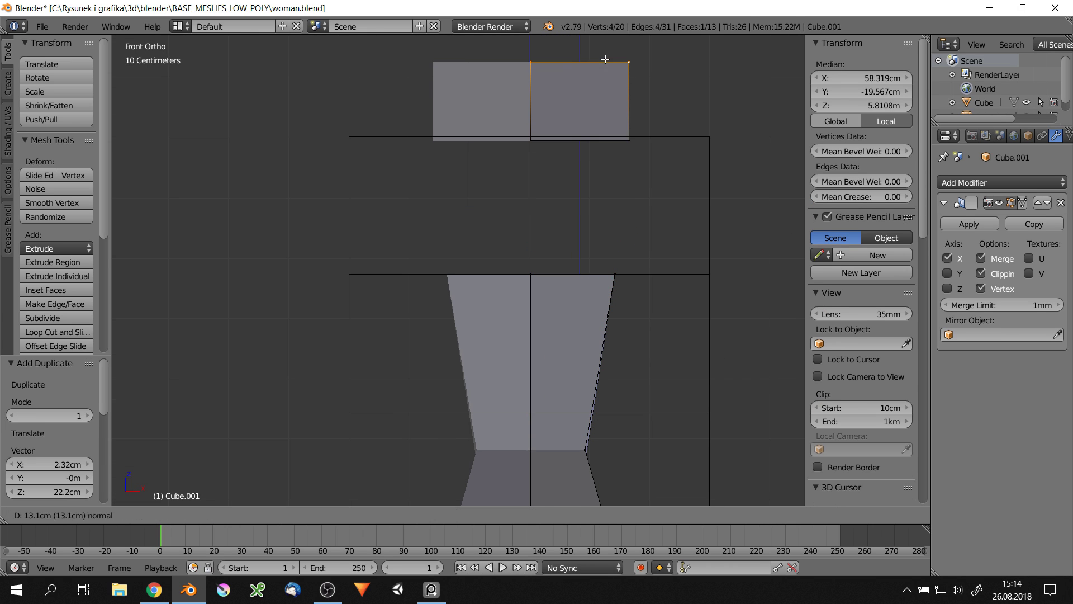
key(z)
click(673, 153)
click(615, 150)
right_click(566, 189)
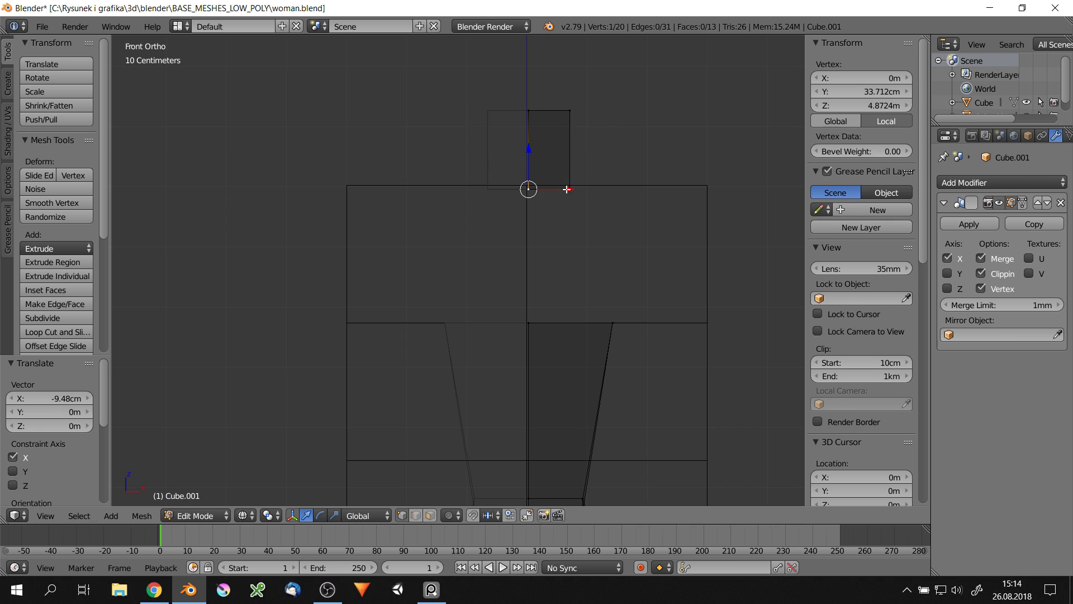
click(567, 192)
Add a middle loop cut through the neck block and extrude a face downward
key(ctrl+r)
click(491, 175)
right_click(439, 186)
middle_drag(438, 187, 470, 203)
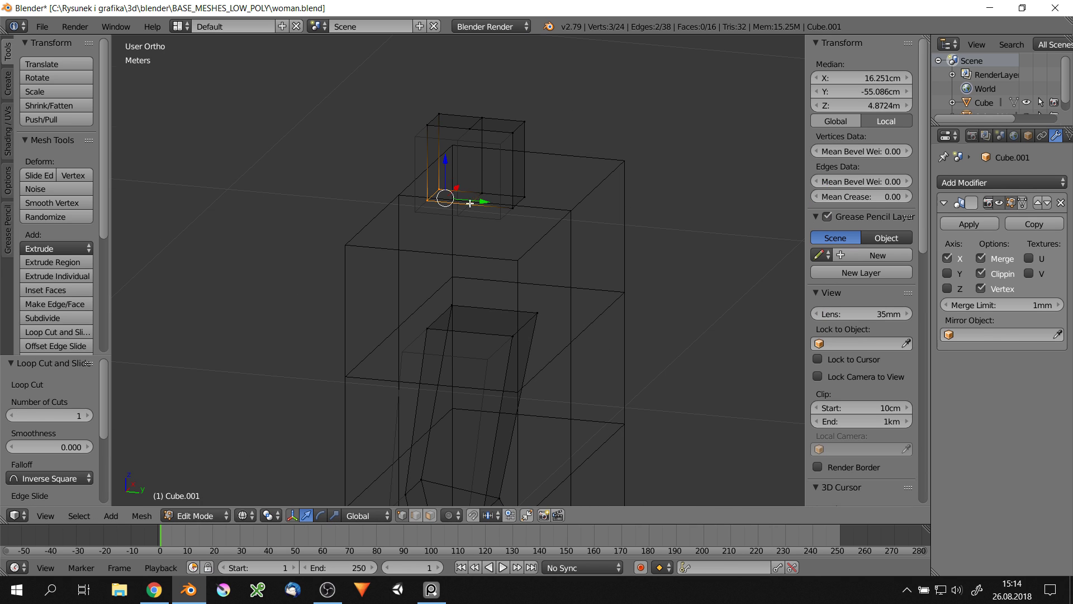
click(497, 195)
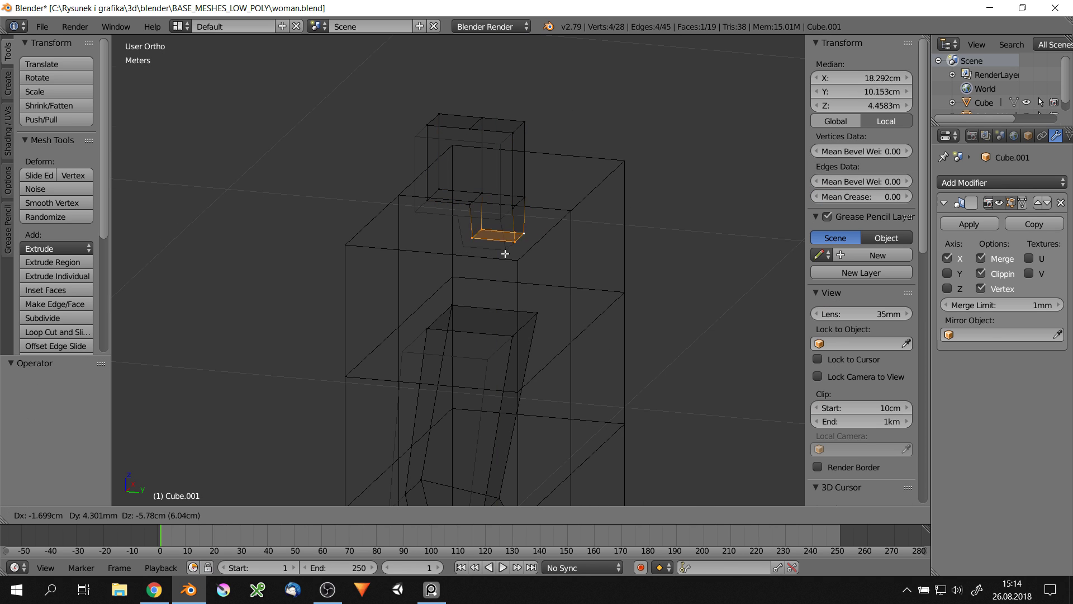
key(e)
click(611, 242)
Select the whole neck region in front view and lower it along Z
key(KP_1)
scroll(517, 269, up, 3)
right_click(517, 269)
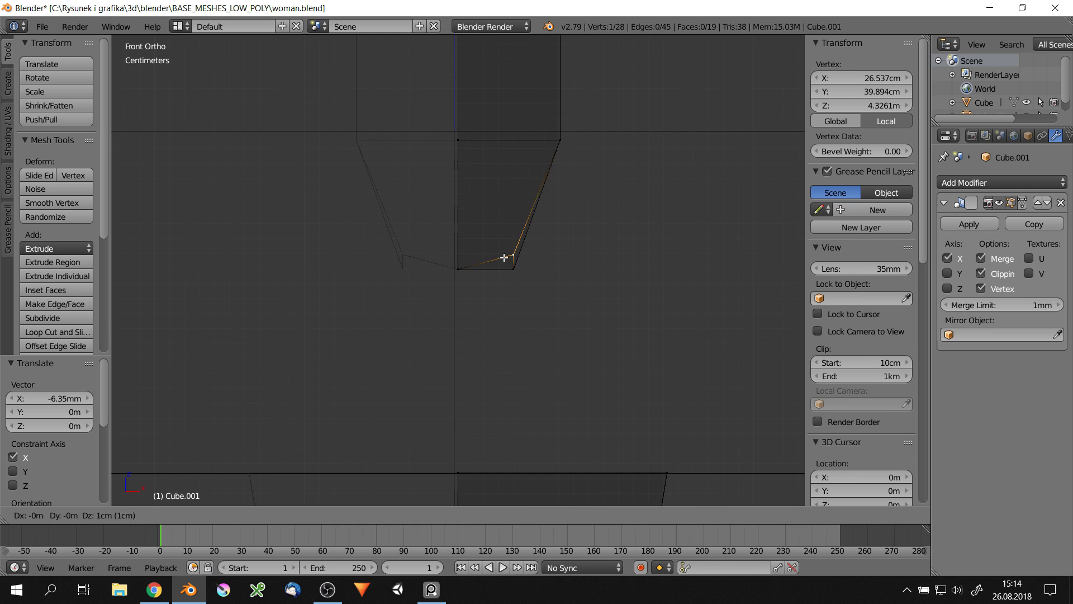
mouse_move(553, 269)
mouse_down()
mouse_move(601, 268)
mouse_move(479, 52)
mouse_up()
scroll(579, 265, down, 2)
key(g)
key(z)
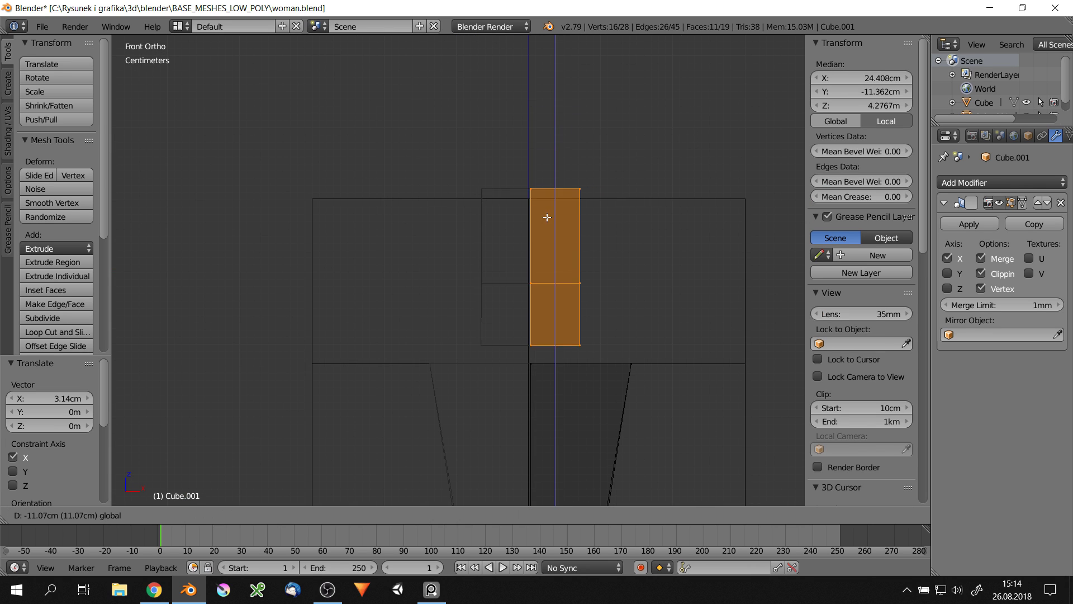
click(544, 221)
Shift a neck edge sideways and reposition individual neck vertices
right_click(580, 288)
middle_drag(580, 288, 573, 163)
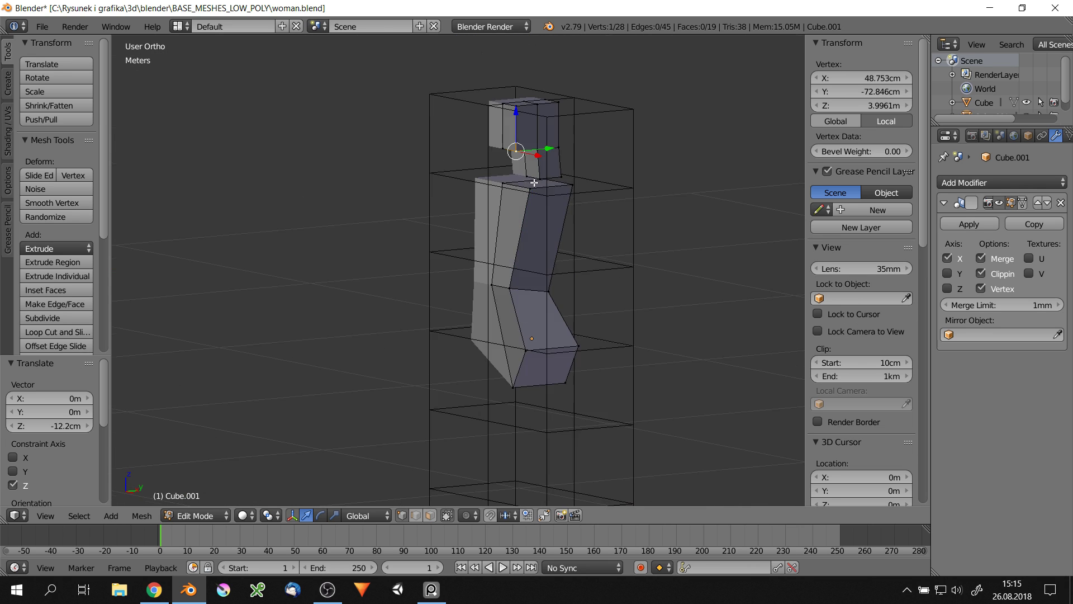
drag(573, 162, 576, 249)
right_click(484, 175)
middle_drag(484, 175, 526, 170)
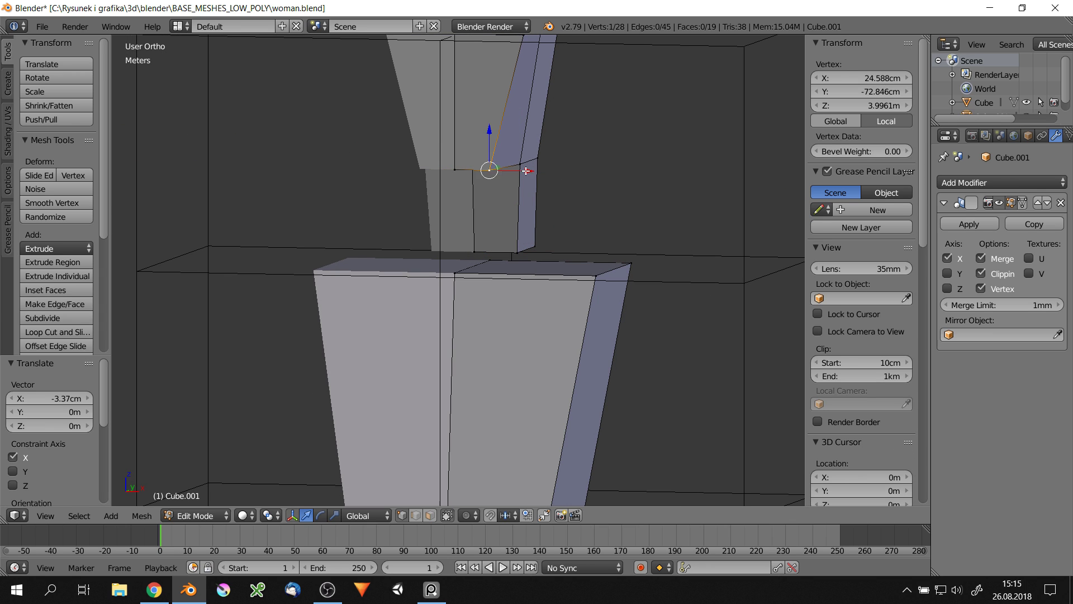
click(455, 145)
mouse_move(454, 146)
middle_down()
mouse_move(455, 184)
mouse_move(469, 47)
middle_up()
shift+right_click(469, 47)
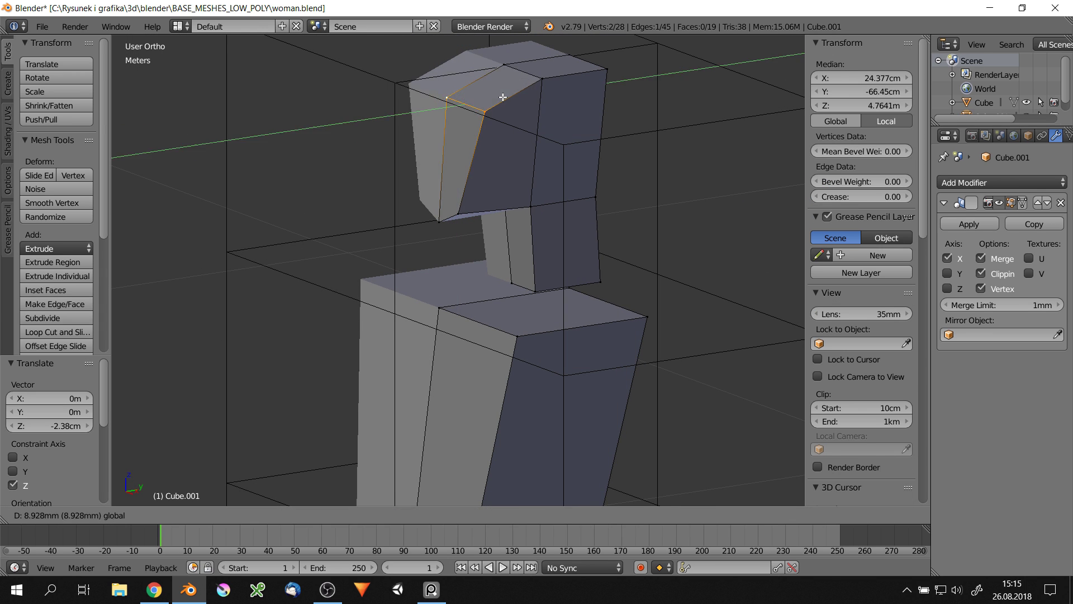
key(q)
click(634, 228)
In wireframe, move the bottom vertex front-to-back along Y
right_click(569, 236)
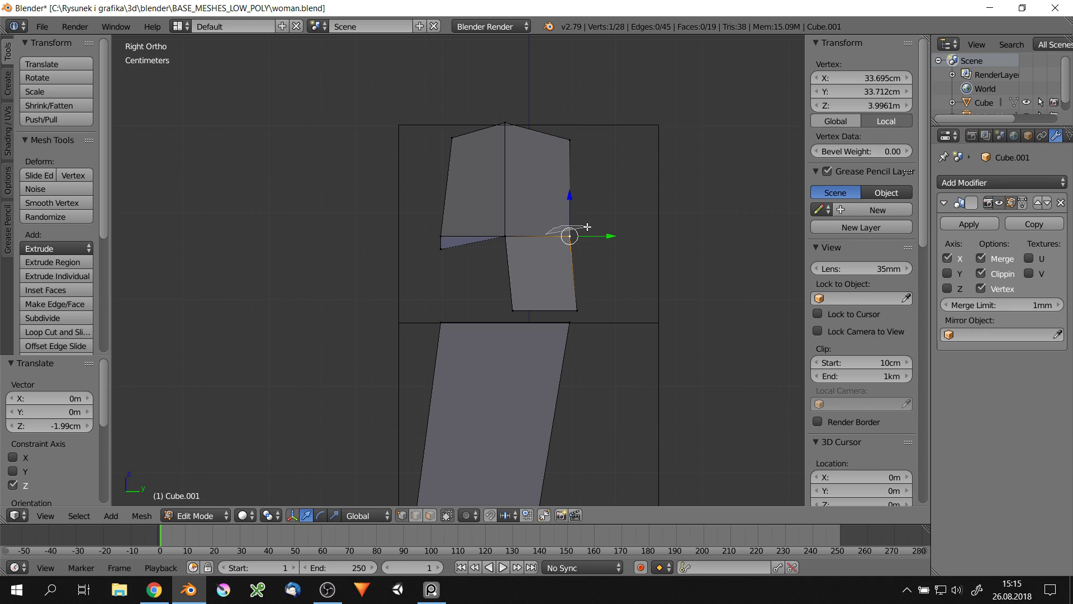
key(z)
click(590, 263)
right_click(506, 236)
key(g)
key(y)
click(501, 299)
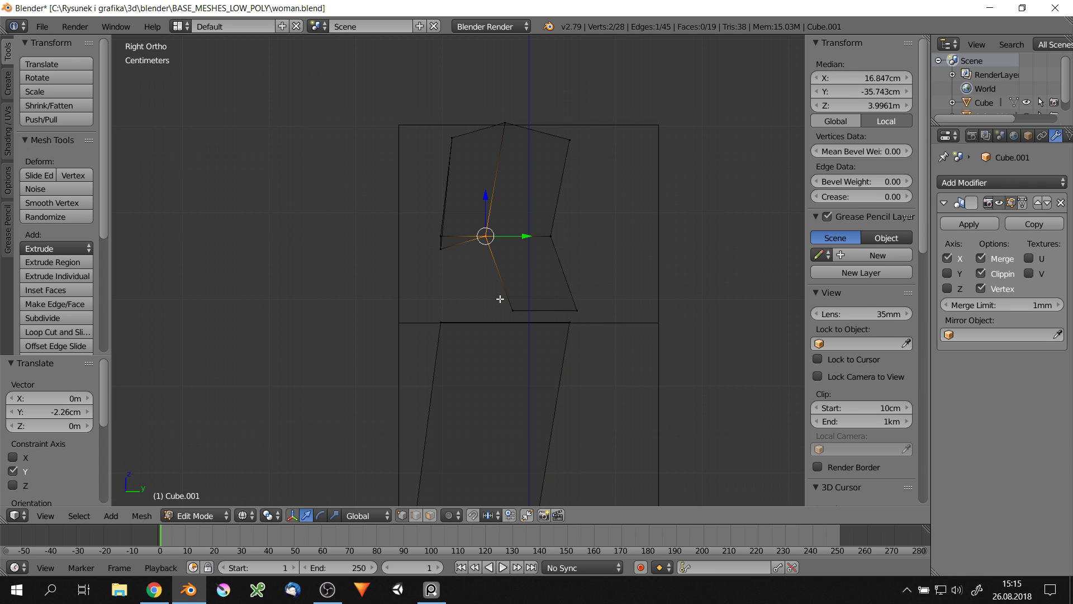
Fill the selected neck region with a face and move the head vertices
right_click(513, 310)
ctrl+right_drag(428, 279, 691, 213)
scroll(575, 245, down, 1)
scroll(576, 246, down, 2)
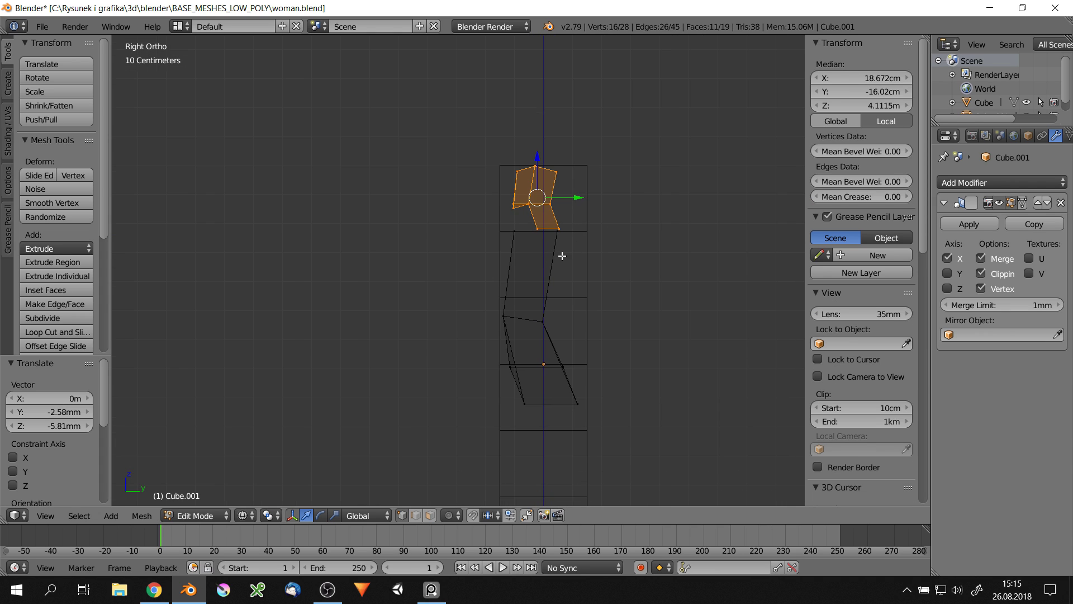
key(f)
scroll(580, 242, up, 2)
click(571, 239)
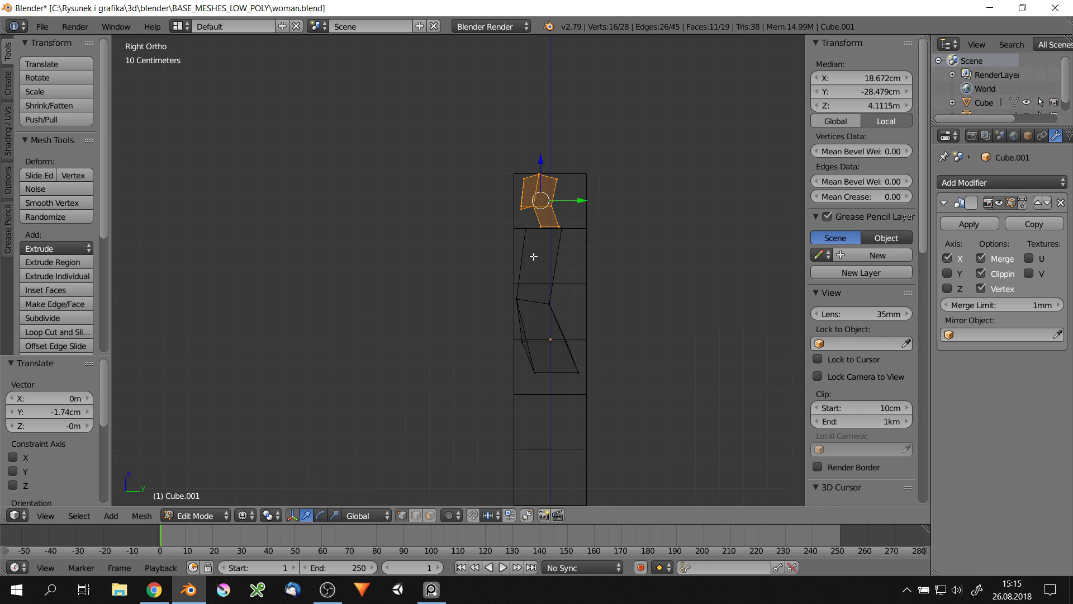
In solid shading, orbit around the head and select its top-centre vertex
middle_drag(571, 239, 539, 258)
right_click(538, 257)
key(z)
scroll(534, 262, up, 3)
middle_drag(446, 226, 575, 143)
right_click(576, 143)
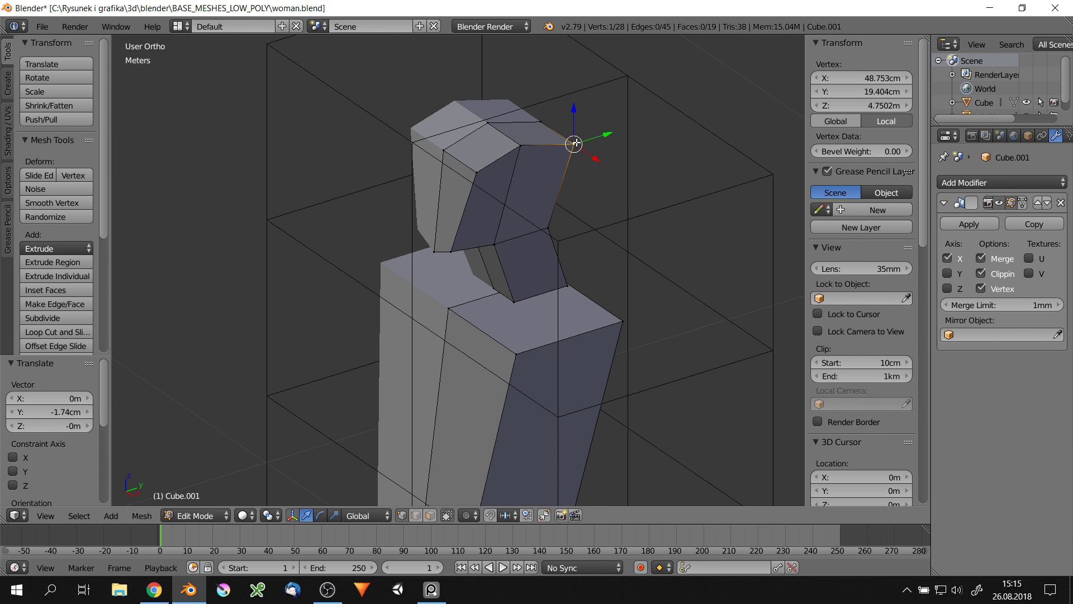
middle_drag(503, 193, 582, 196)
right_click(440, 158)
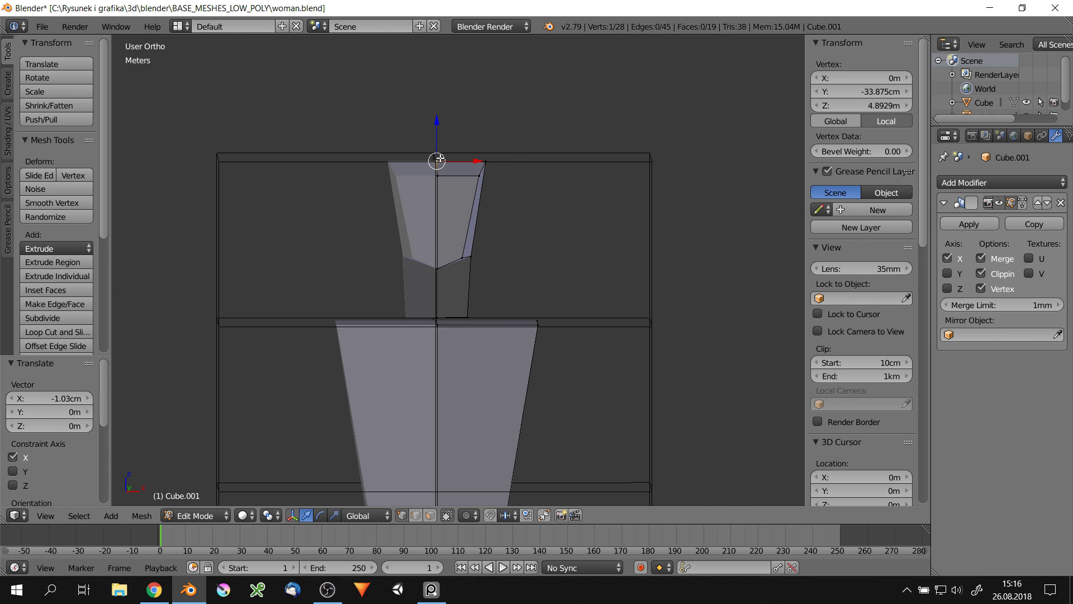
scroll(460, 182, down, 3)
Snap to the front view and add a new edge loop across the torso
middle_drag(460, 183, 536, 261)
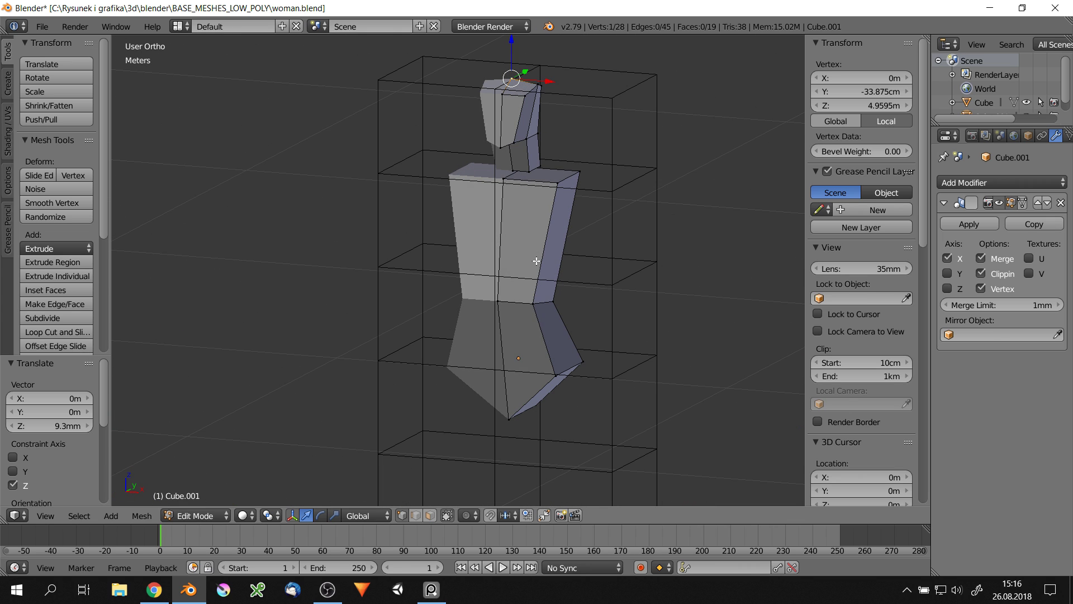
middle_drag(577, 226, 488, 209)
key(q)
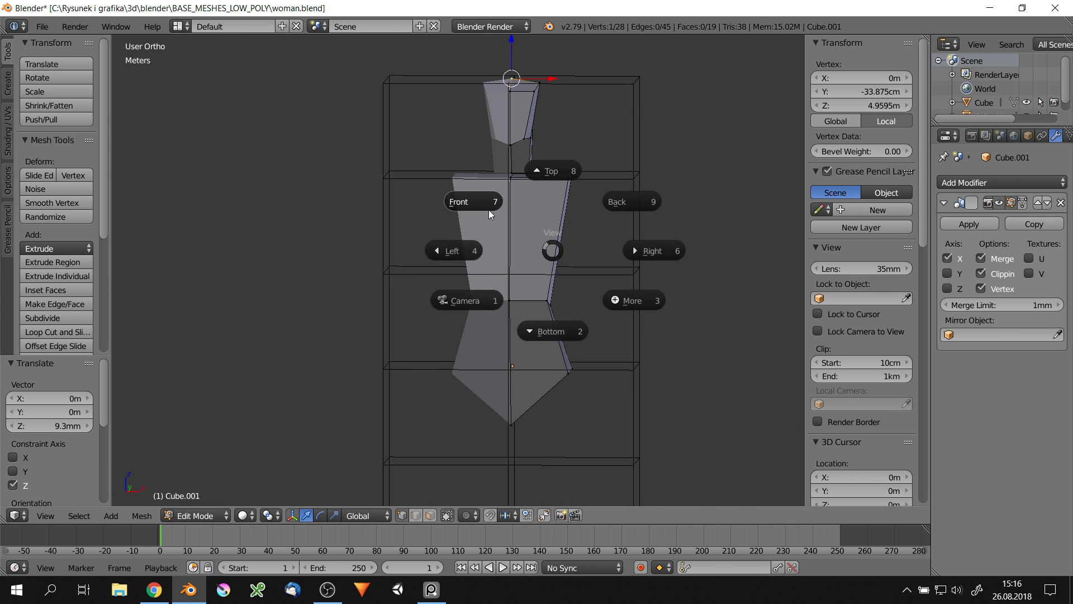
click(469, 204)
key(ctrl+r)
click(565, 252)
mouse_move(565, 252)
middle_down()
mouse_move(582, 233)
mouse_move(493, 278)
mouse_move(493, 297)
middle_up()
Finish the Y-axis scale and edge-slide the new loop into place
click(573, 254)
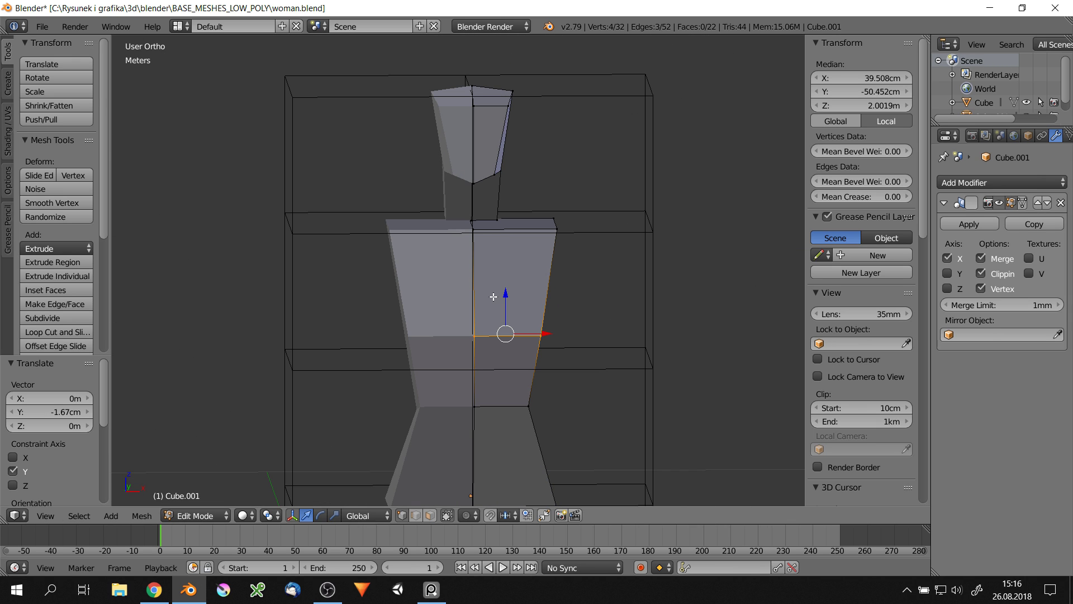
click(500, 217)
right_click(492, 235)
mouse_move(492, 235)
middle_down()
mouse_move(576, 205)
mouse_move(402, 293)
middle_up()
Delete a shoulder face and refill the hole with a new face in solid shading
right_click(515, 251)
key(x)
click(629, 244)
key(z)
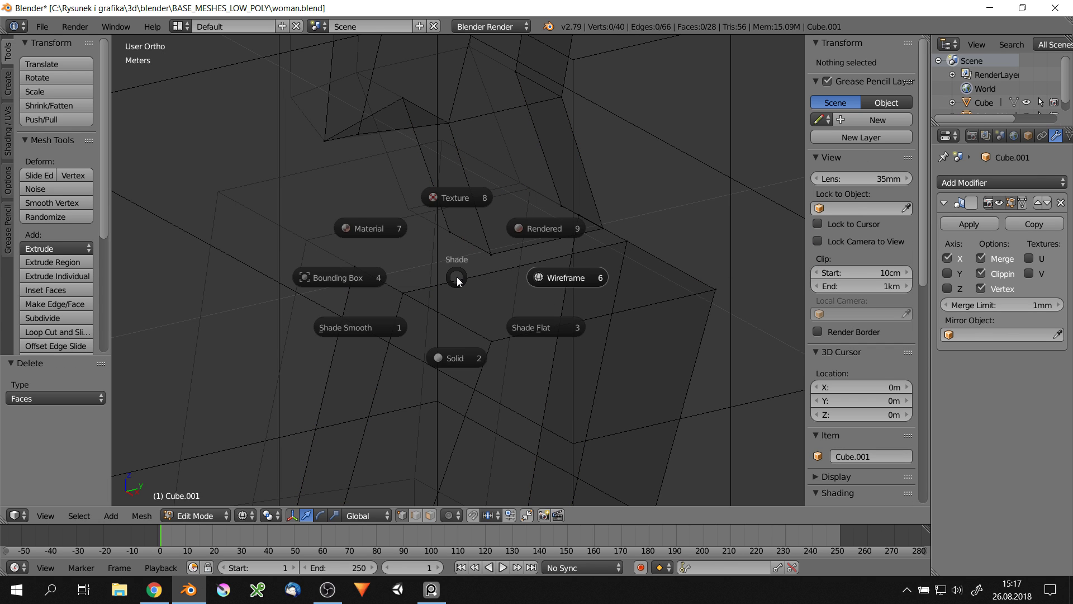
click(455, 355)
alt+right_click(366, 282)
key(f)
mouse_move(398, 268)
middle_down()
mouse_move(525, 230)
mouse_move(559, 275)
middle_up()
key(f)
Raise a shoulder edge to reshape the shoulder
right_click(570, 240)
drag(577, 215, 576, 174)
mouse_move(575, 174)
middle_down()
mouse_move(615, 235)
mouse_move(570, 268)
middle_up()
click(582, 189)
scroll(581, 189, down, 3)
Nudge two shoulder vertices, one constrained along the X axis
right_click(632, 242)
key(g)
key(x)
key(Escape)
right_click(593, 204)
key(g)
click(599, 203)
Knife-cut new edges across the hip from the left side view
key(q)
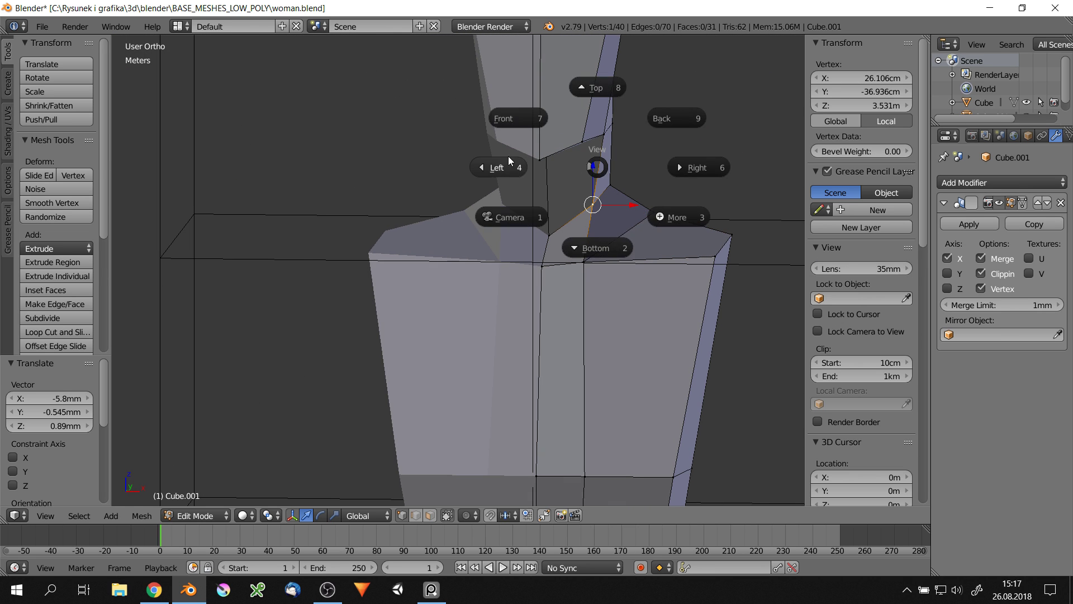
click(509, 161)
middle_drag(503, 378, 487, 380)
scroll(486, 380, up, 3)
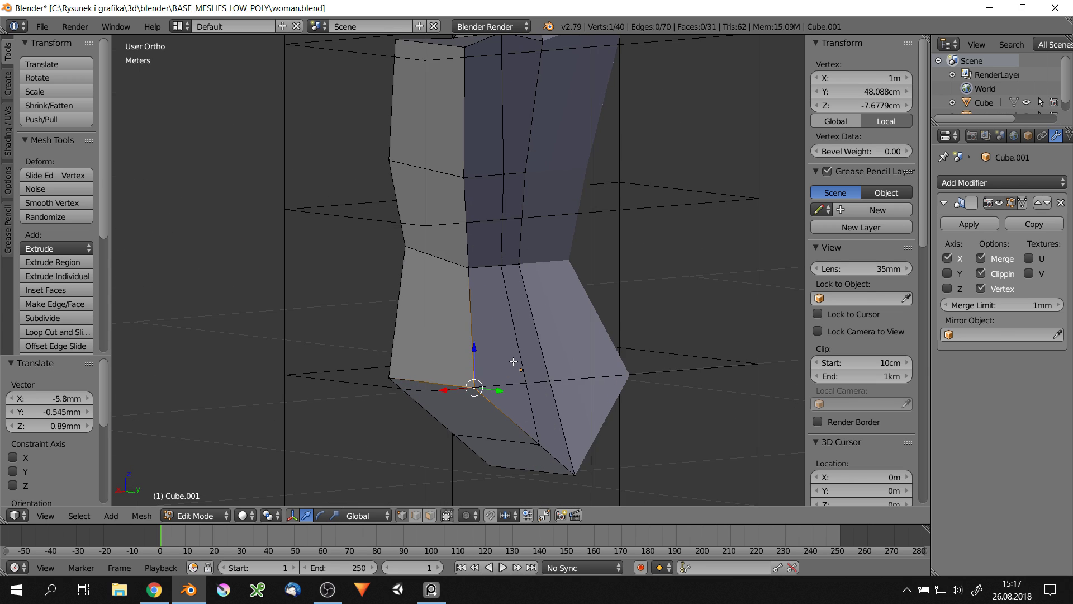
key(k)
key(Return)
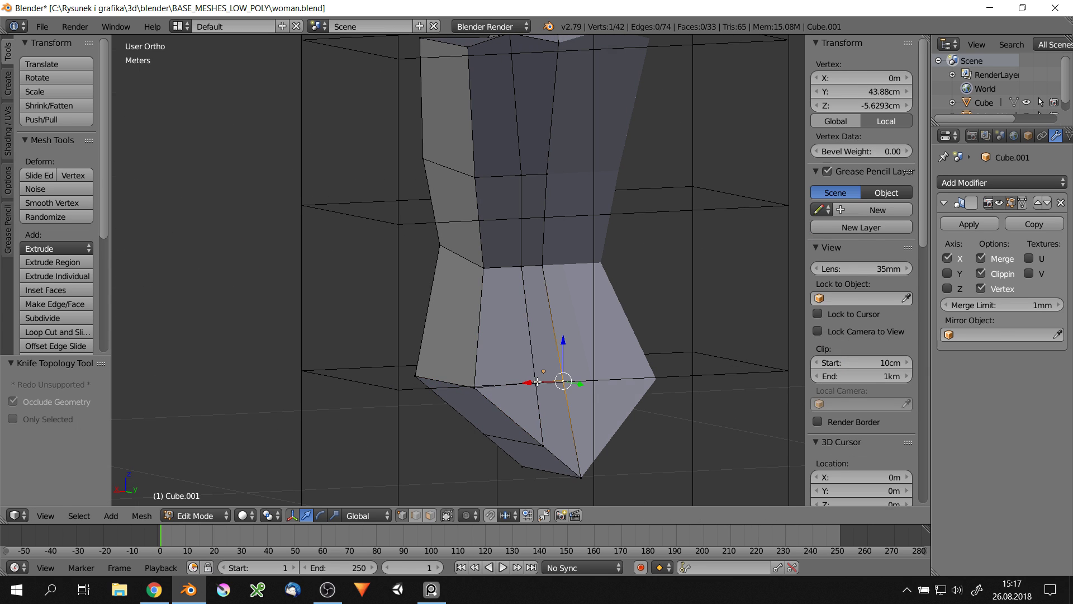
Add an edge loop across the neck in front view
middle_drag(565, 374, 615, 363)
scroll(631, 361, down, 3)
key(q)
click(547, 331)
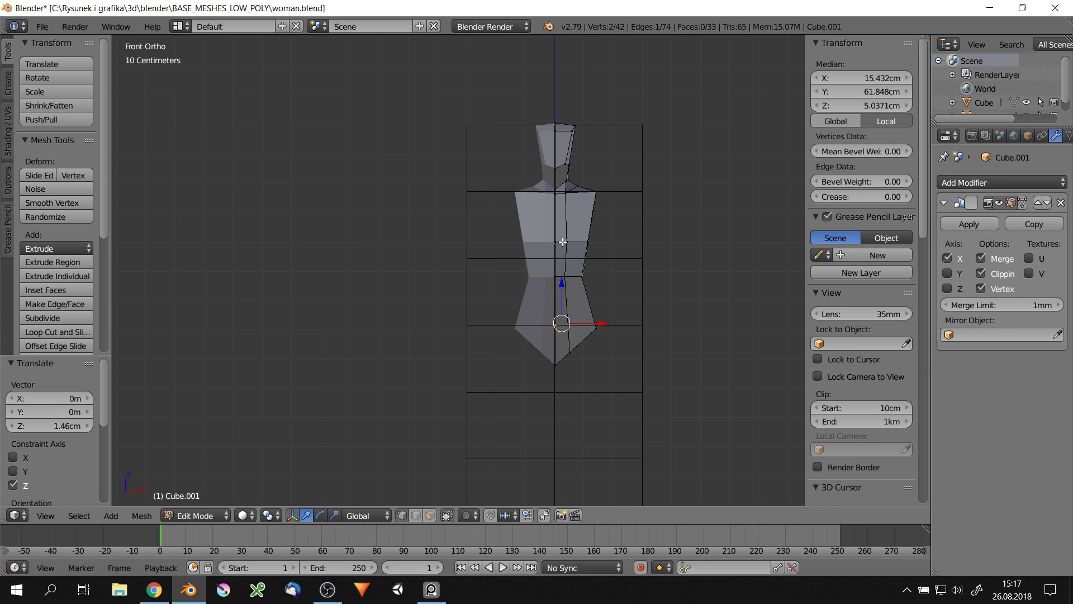
scroll(559, 224, up, 4)
key(ctrl+r)
click(544, 228)
click(582, 181)
Move a neck vertex inward along the X axis
key(g)
key(x)
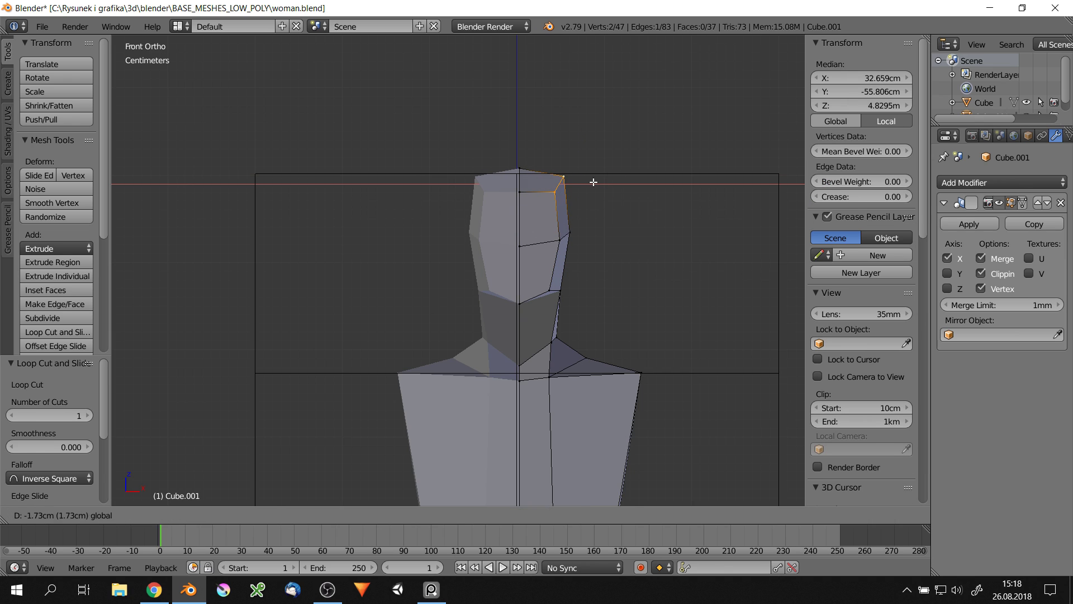
click(591, 182)
click(554, 291)
Select the lower-right torso face and return to front view
scroll(559, 252, down, 2)
scroll(599, 226, down, 3)
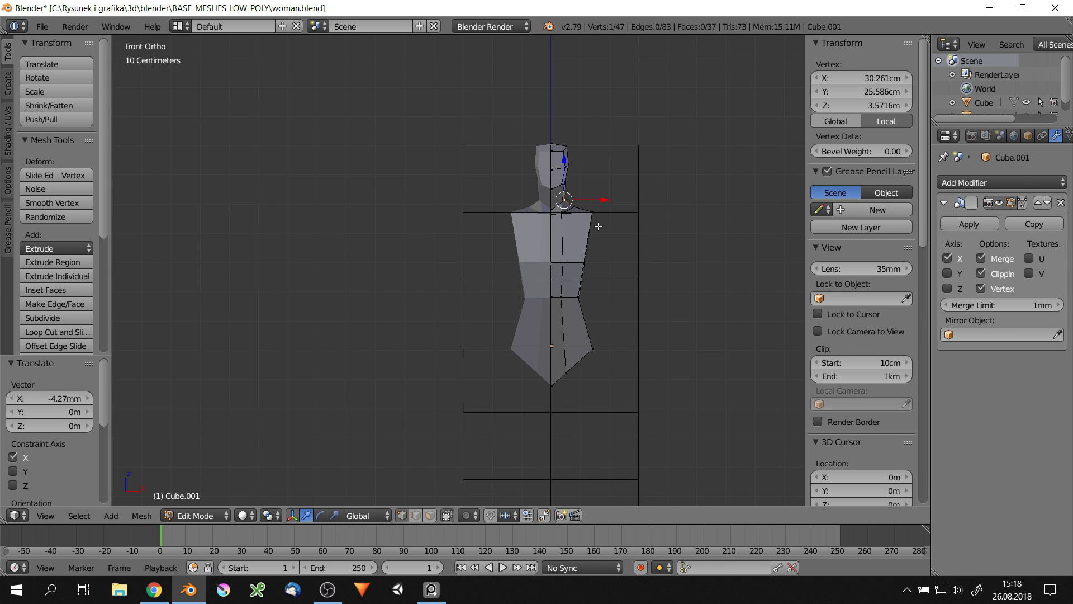
scroll(598, 226, up, 2)
middle_drag(599, 226, 559, 313)
click(559, 330)
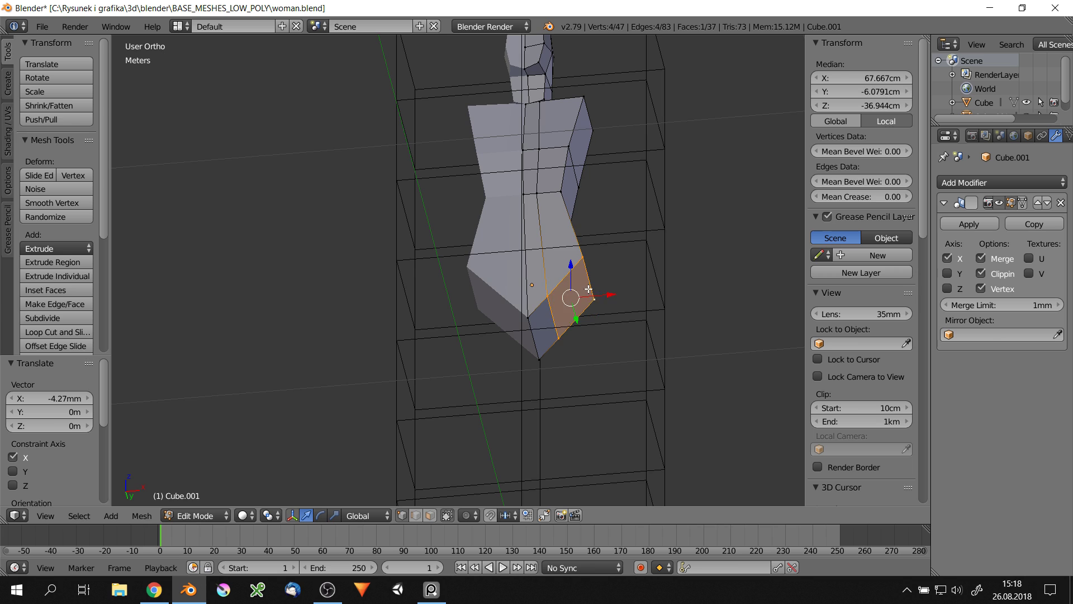
key(KP_1)
Extrude the lower torso face downward into a leg, shrinking and tilting it
key(e)
click(623, 394)
shift+middle_drag(652, 376, 659, 292)
key(g)
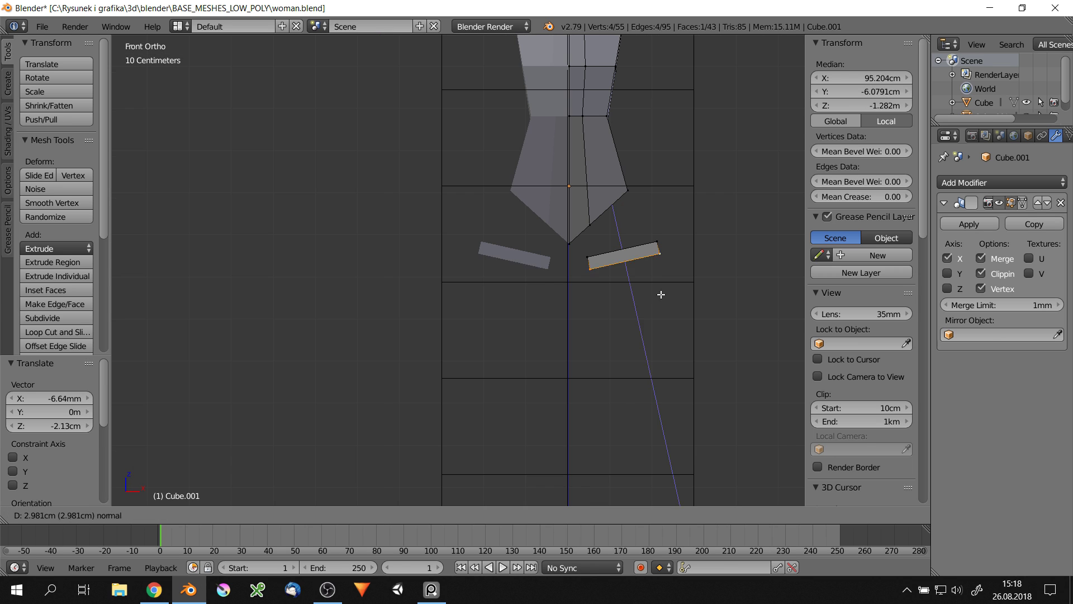
click(694, 449)
key(s)
click(687, 459)
key(r)
key(z)
click(672, 476)
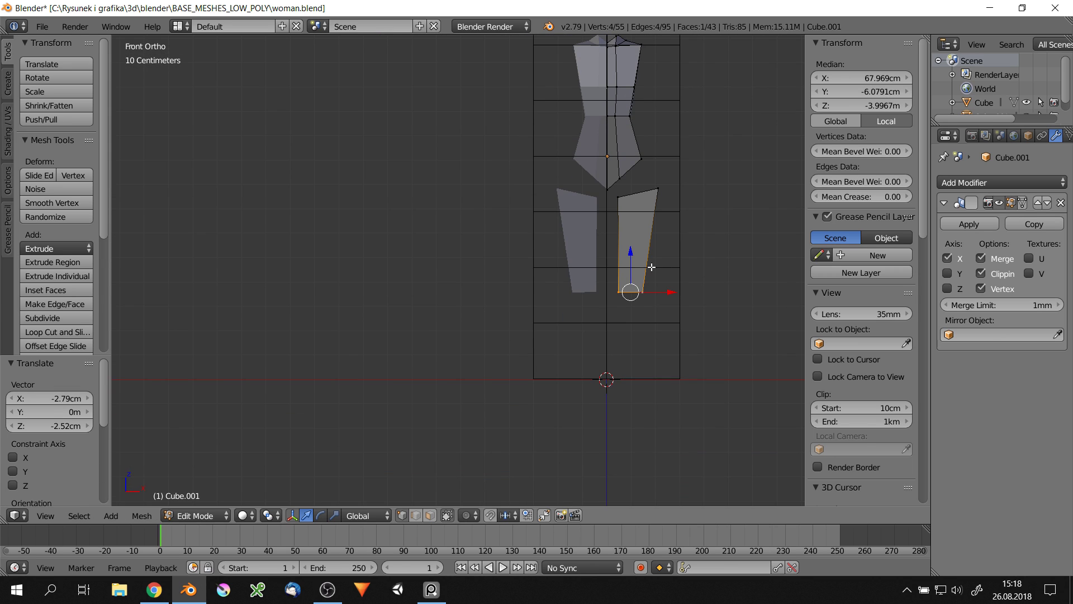
scroll(615, 336, up, 2)
In side view, move a bottom leg vertex along Y and shrink the upper leg face
key(KP_3)
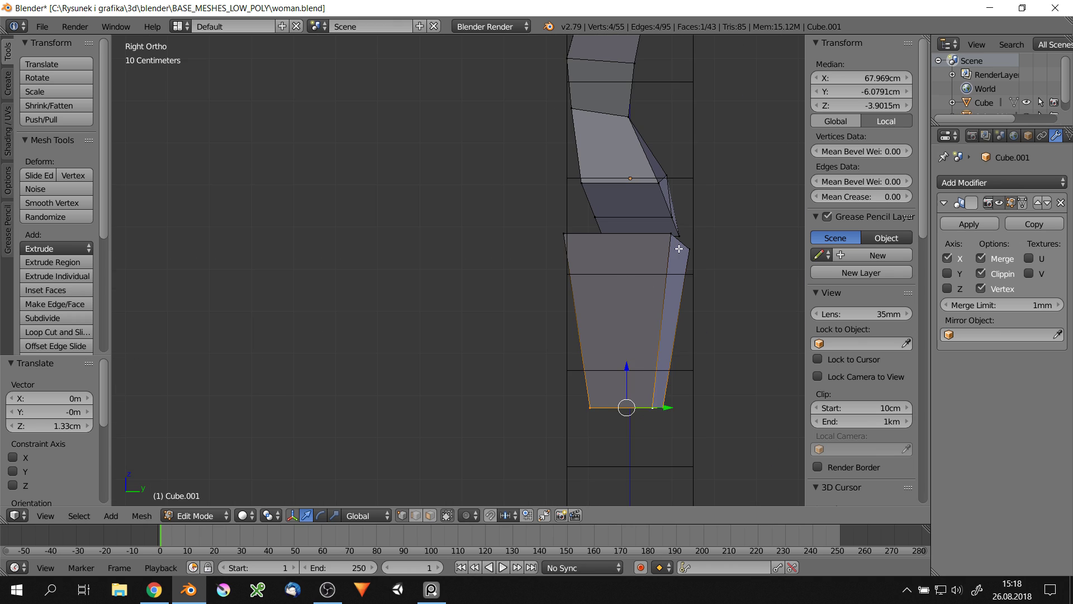
right_click(679, 248)
key(g)
key(y)
key(g)
key(y)
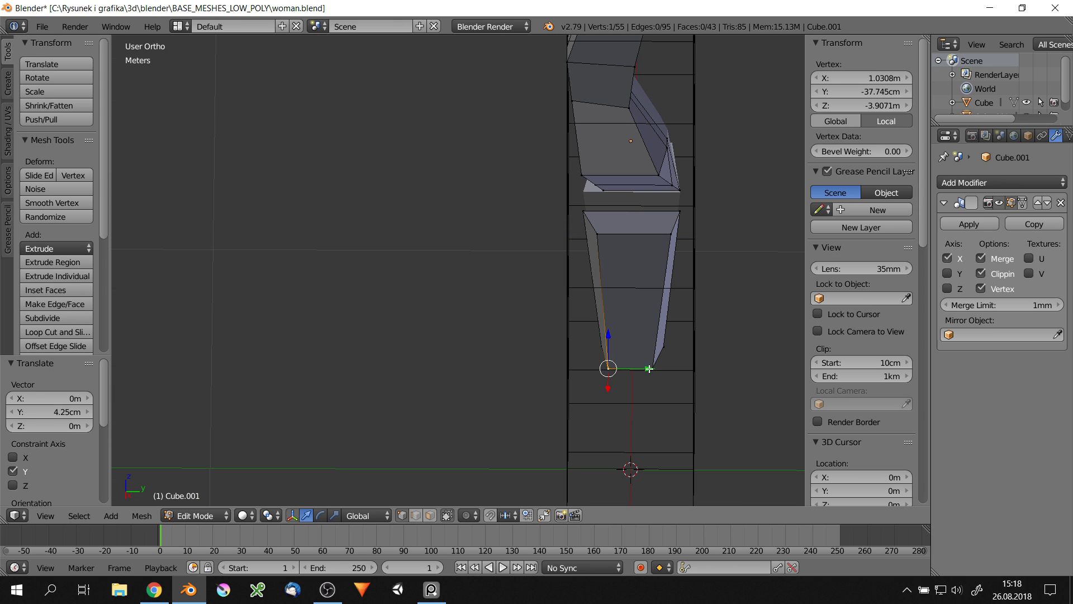
right_click(608, 237)
key(s)
click(648, 385)
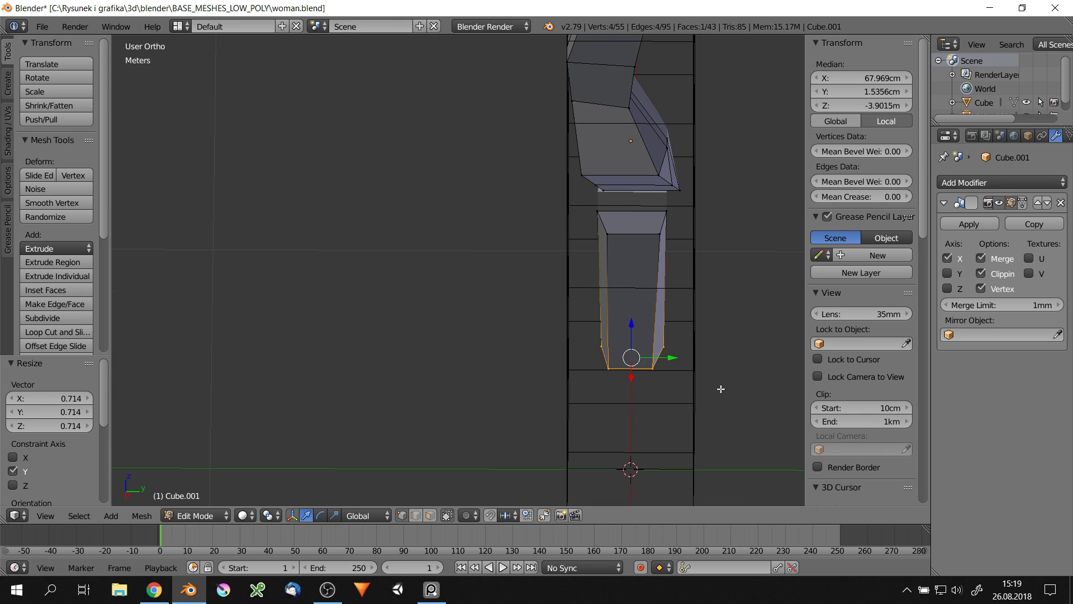
Move the leg face forward in side view
key(KP_3)
key(g)
click(691, 288)
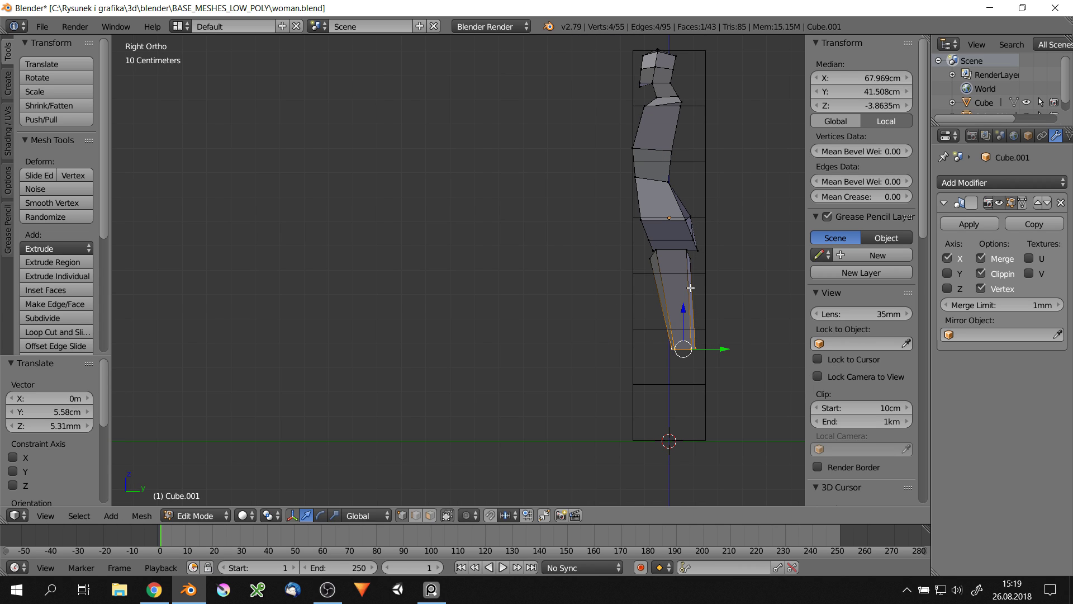
click(700, 312)
scroll(685, 237, up, 2)
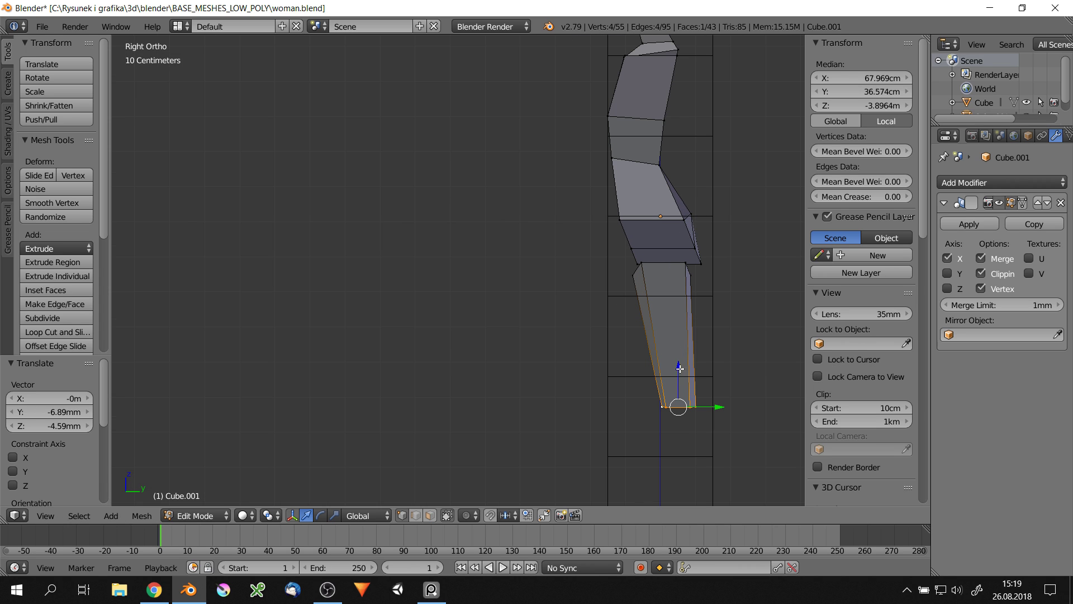
Slide an edge near the crotch along the hip
middle_drag(680, 368, 637, 245)
right_click(638, 245)
key(g)
key(g)
click(637, 245)
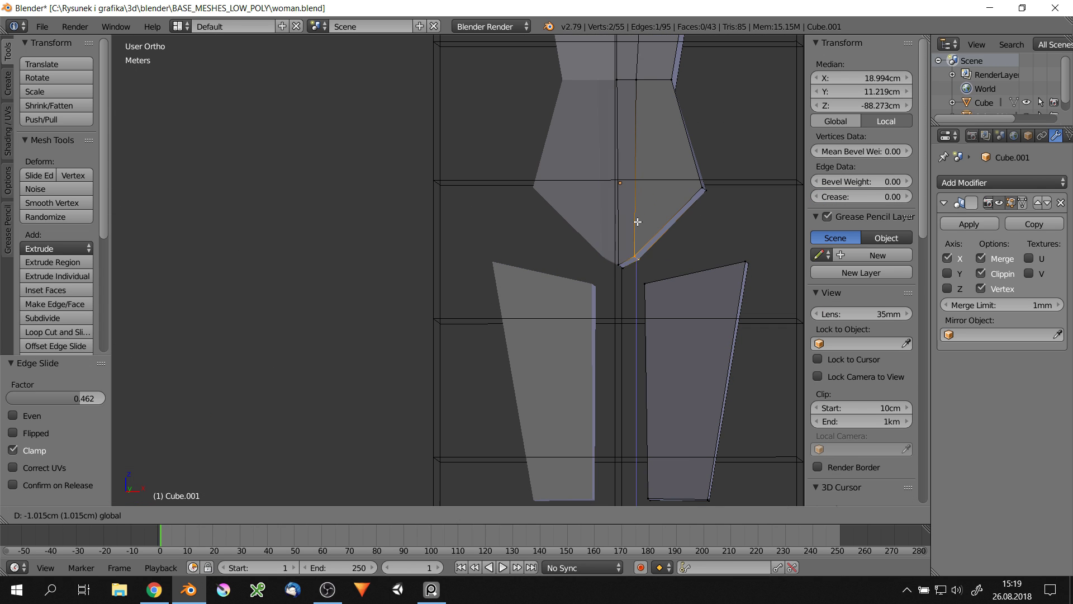
click(638, 222)
Delete the hip faces on the right leg and fill a face between leg and hip
right_click(695, 275)
middle_drag(695, 275, 628, 242)
key(x)
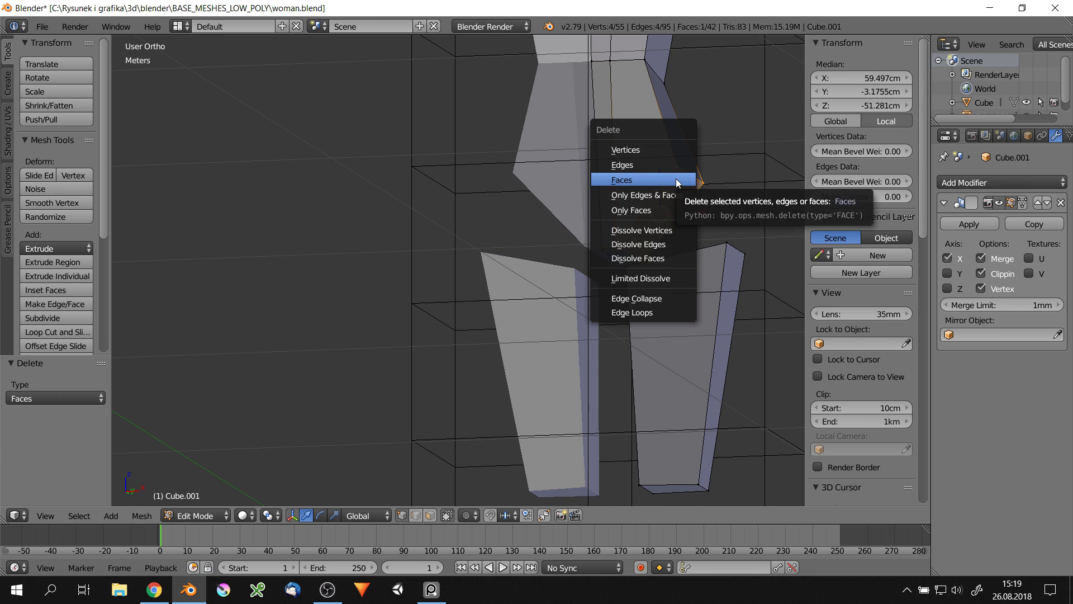
click(677, 179)
key(f)
scroll(737, 260, up, 3)
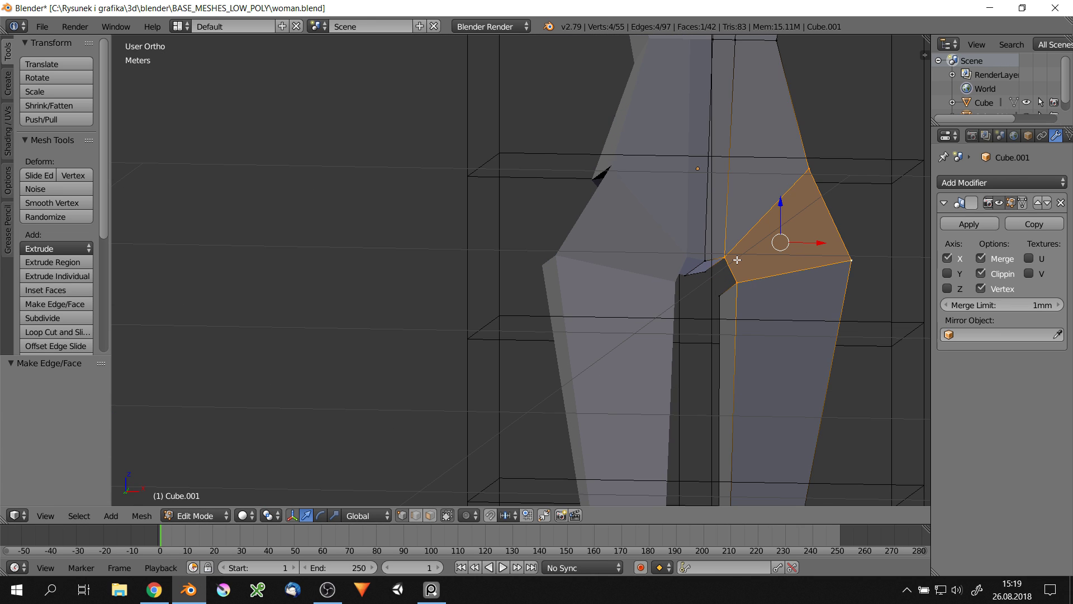
Fill the remaining gaps between leg and hip with new faces
right_click(737, 260)
mouse_move(737, 260)
middle_down()
mouse_move(694, 283)
mouse_move(753, 285)
middle_up()
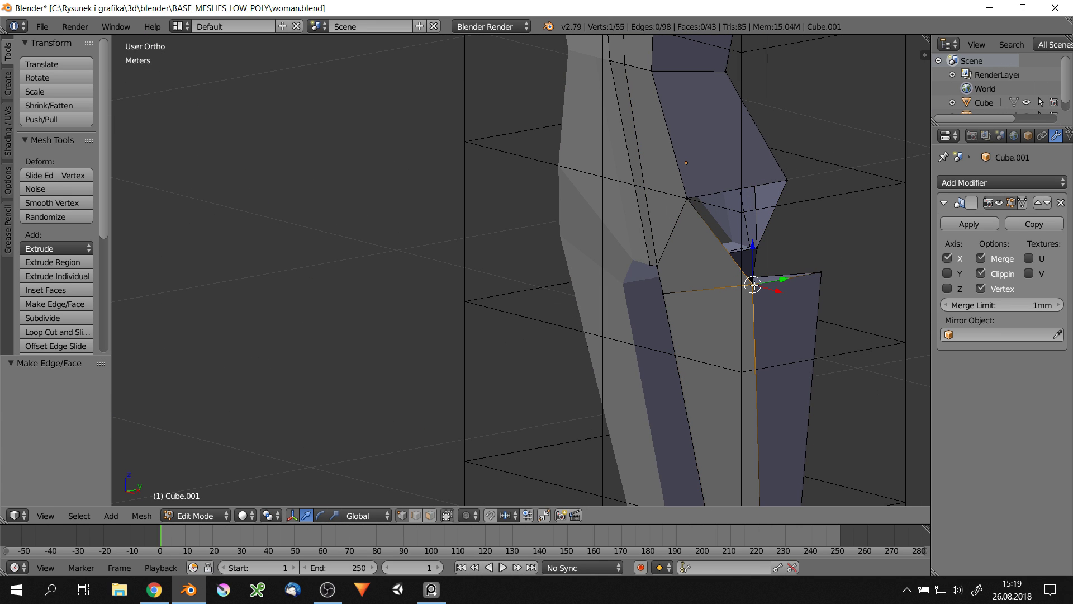
shift+right_click(694, 196)
key(f)
middle_drag(694, 196, 887, 298)
key(f)
View the leg from the right side in wireframe and select a leg vertex
key(q)
click(872, 275)
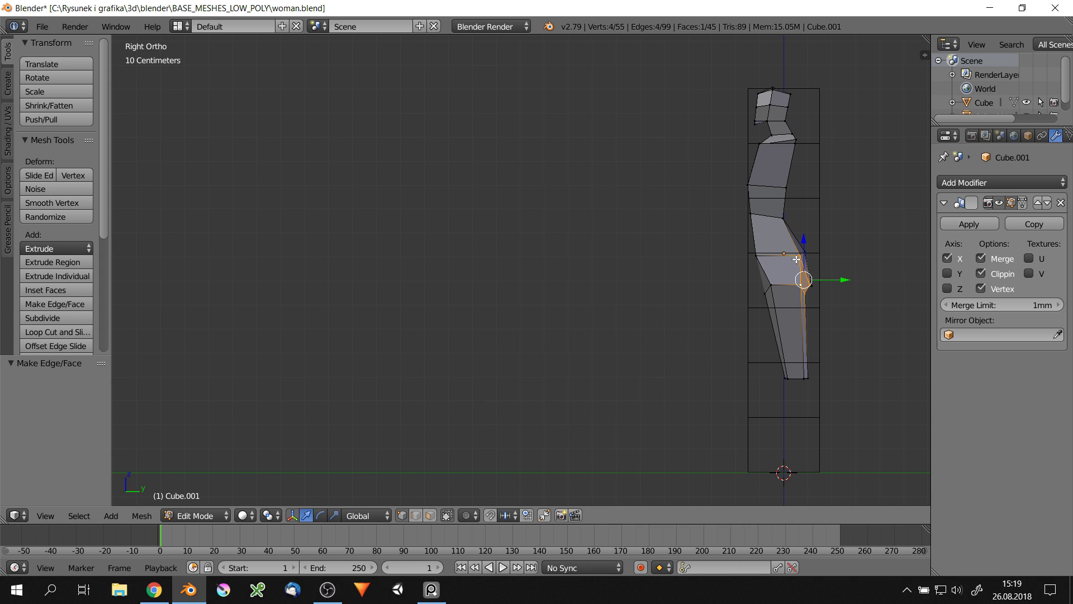
middle_drag(777, 104, 811, 192)
key(q)
click(778, 120)
scroll(800, 257, up, 4)
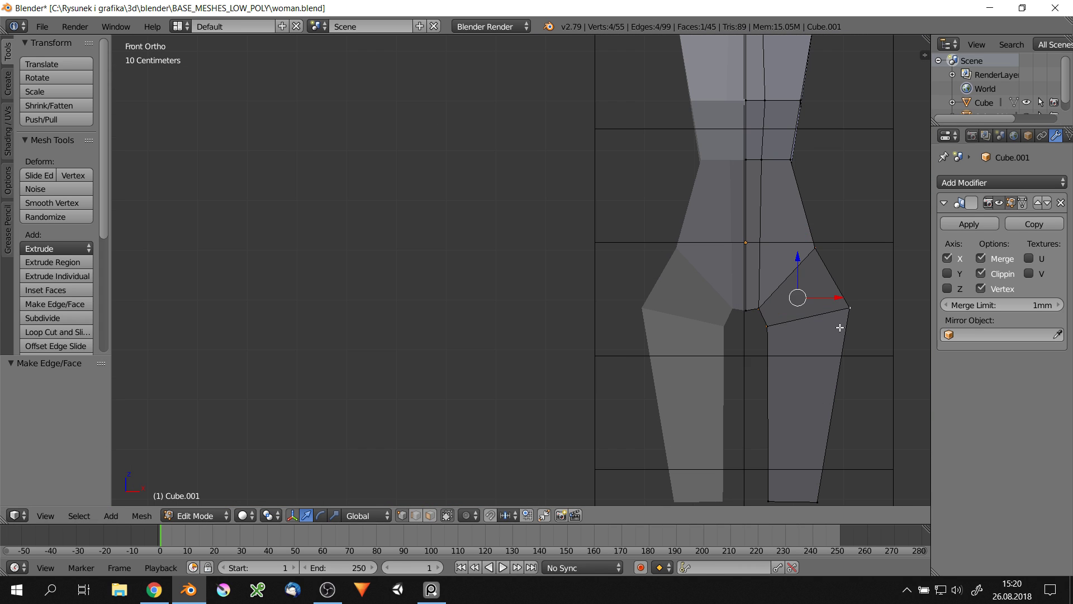
right_click(799, 338)
key(z)
key(Escape)
Extrude the leg bottom down to ground level and add an edge loop to it
shift+middle_drag(844, 334, 842, 138)
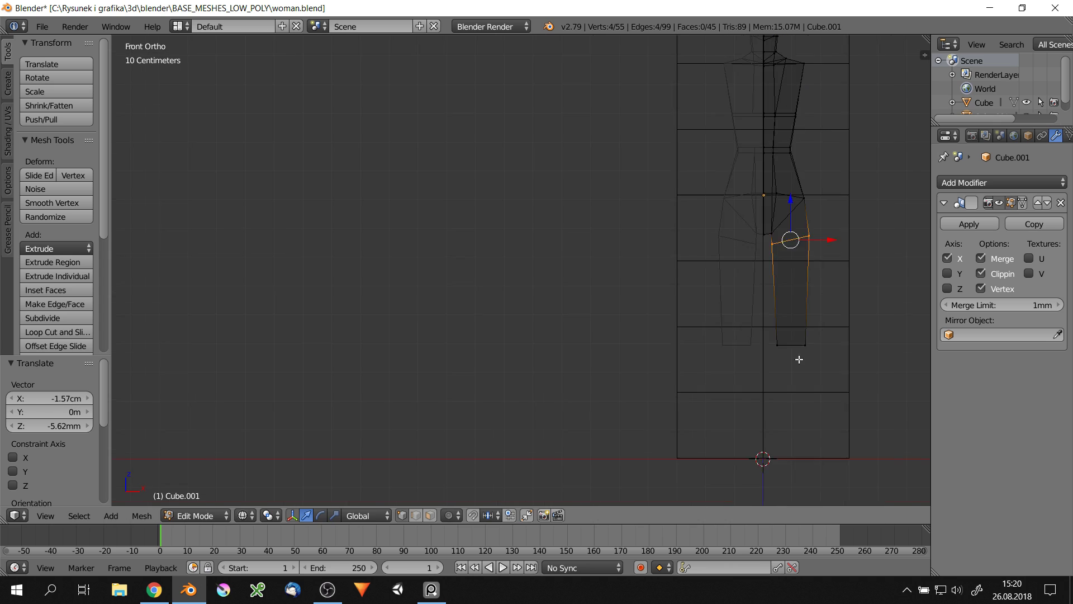
key(g)
click(850, 320)
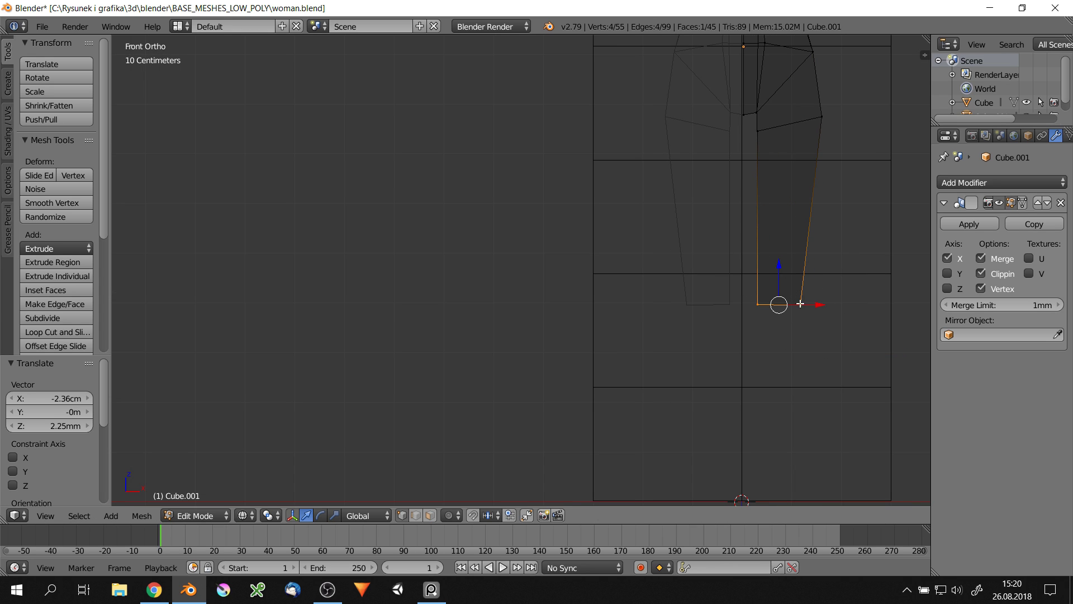
click(823, 491)
key(ctrl+r)
click(781, 329)
key(g)
click(832, 299)
shift+scroll(811, 384, down, 4)
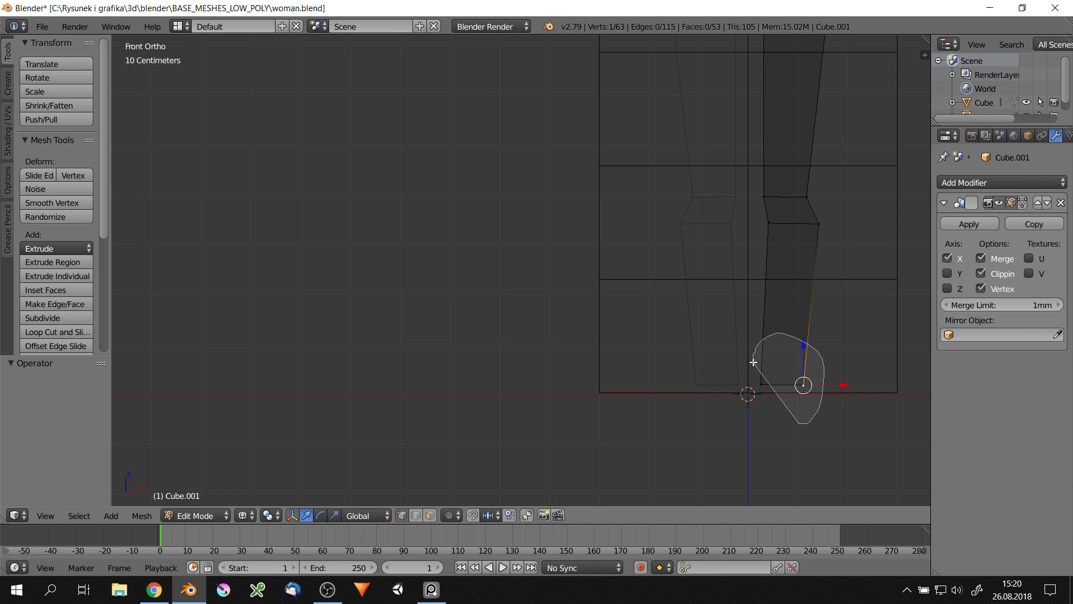
Finish placing the leg bottom and return to solid shading
click(822, 414)
scroll(836, 190, down, 1)
scroll(779, 249, down, 2)
key(z)
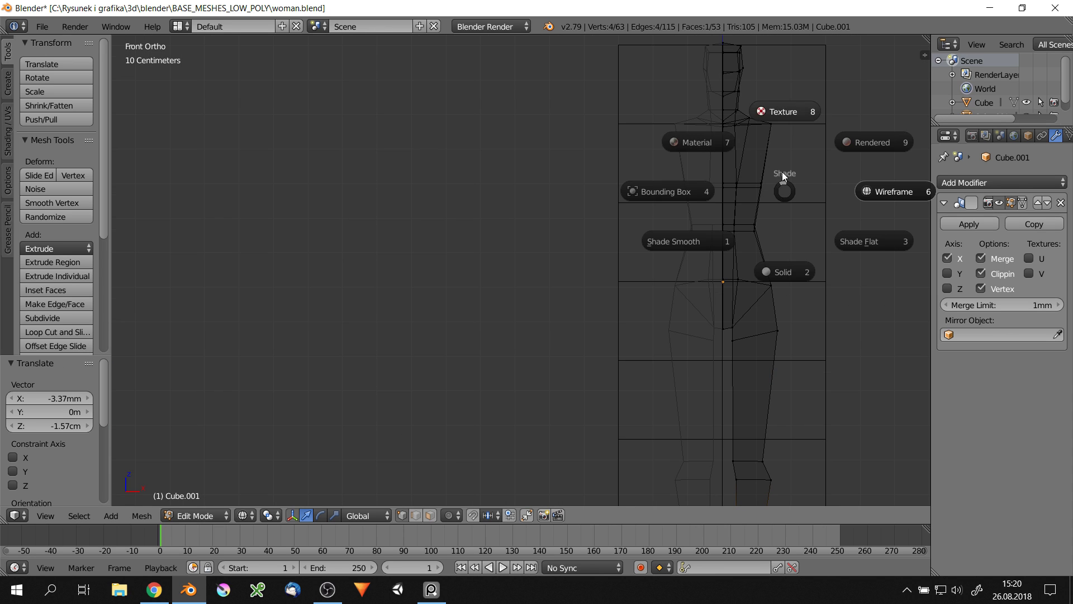
click(780, 221)
scroll(766, 386, up, 7)
Select a knee vertex and settle on the right side view
right_click(768, 337)
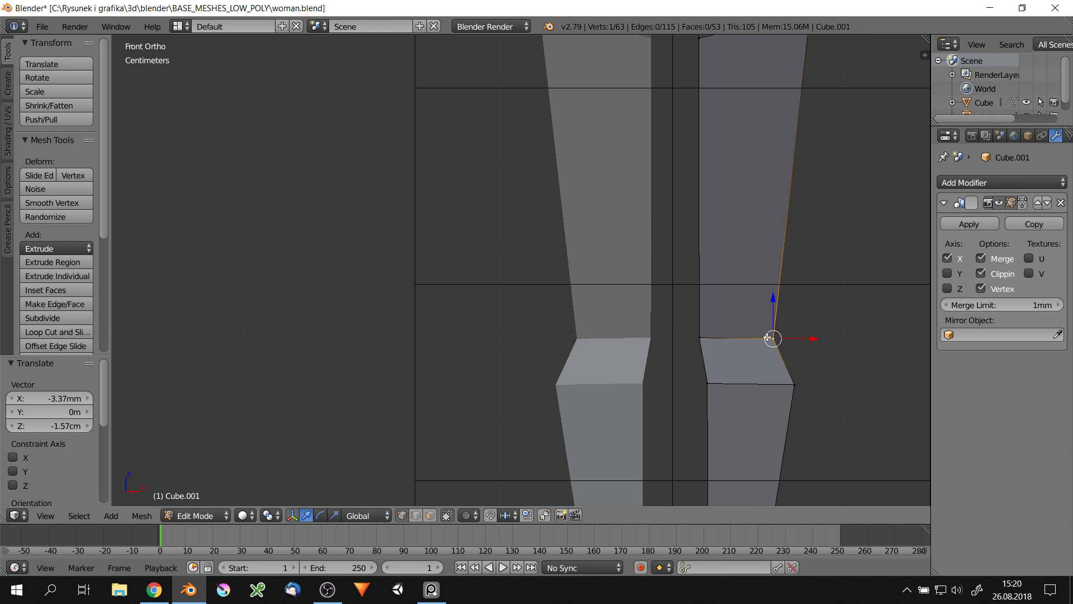
right_click(862, 377)
scroll(853, 364, down, 5)
key(KP_3)
key(KP_1)
key(KP_3)
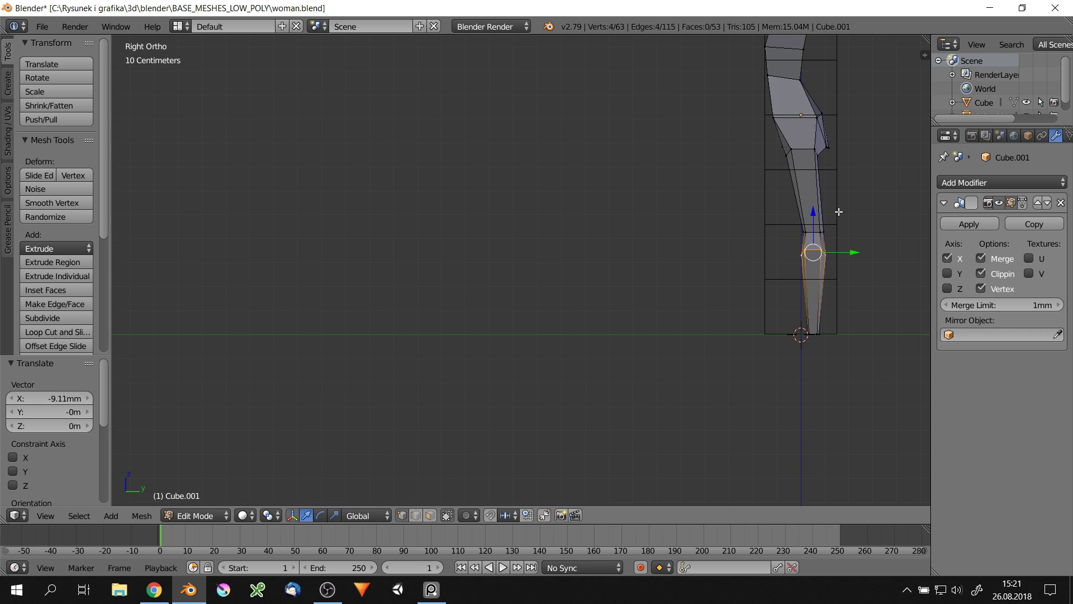
scroll(811, 263, up, 2)
Pull the front knee vertices forward and start moving the back one along Y
right_click(778, 313)
click(792, 309)
scroll(773, 189, up, 3)
right_click(773, 190)
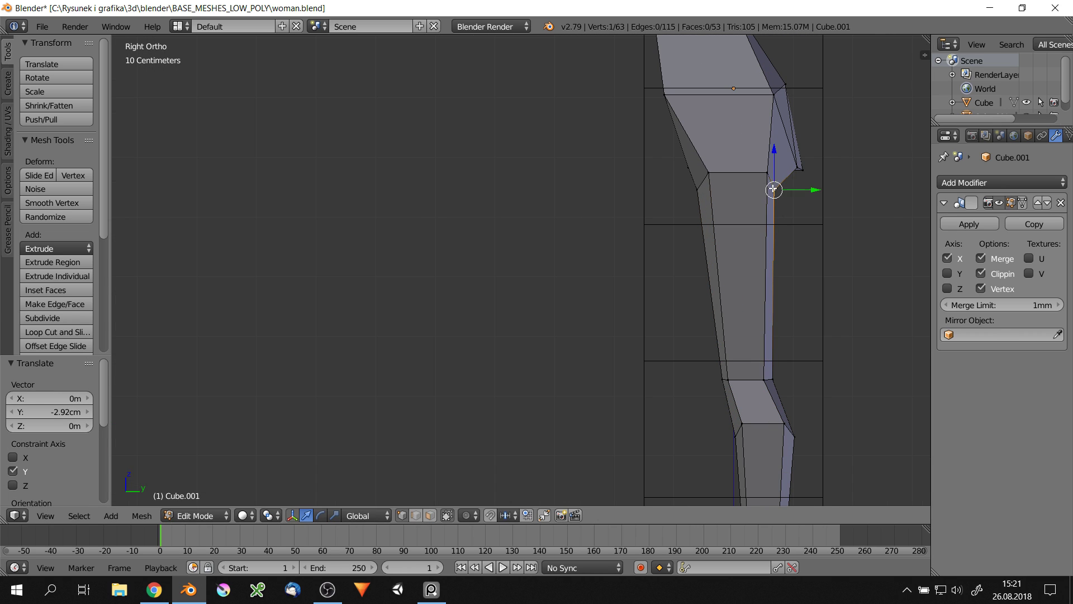
click(831, 183)
right_click(718, 178)
key(g)
key(y)
Undo a stray move, then reposition two more knee vertices
key(ctrl+z)
right_click(791, 168)
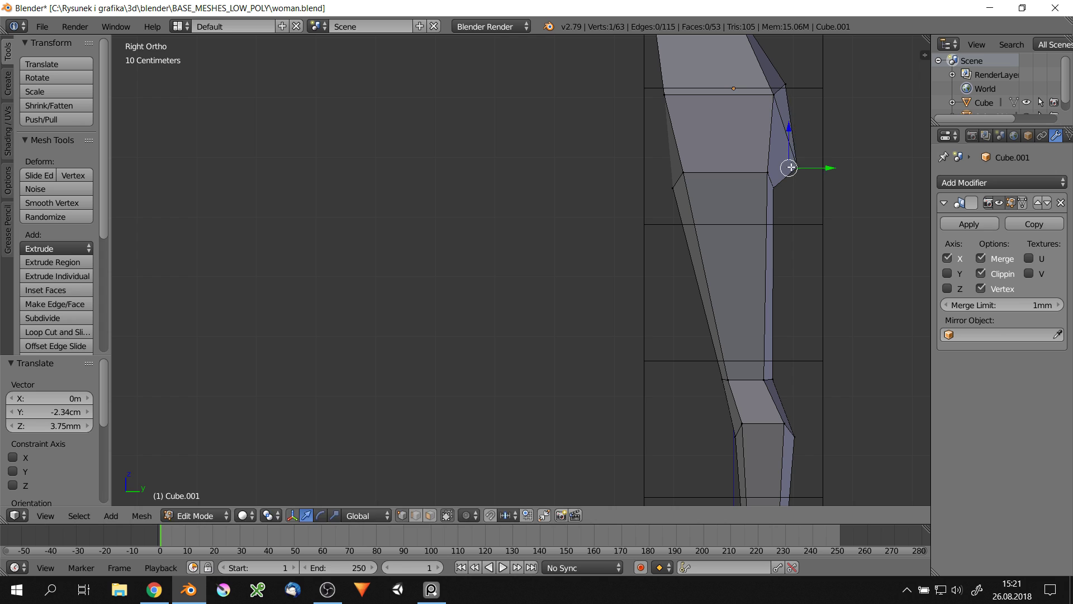
click(784, 164)
scroll(784, 165, up, 2)
key(g)
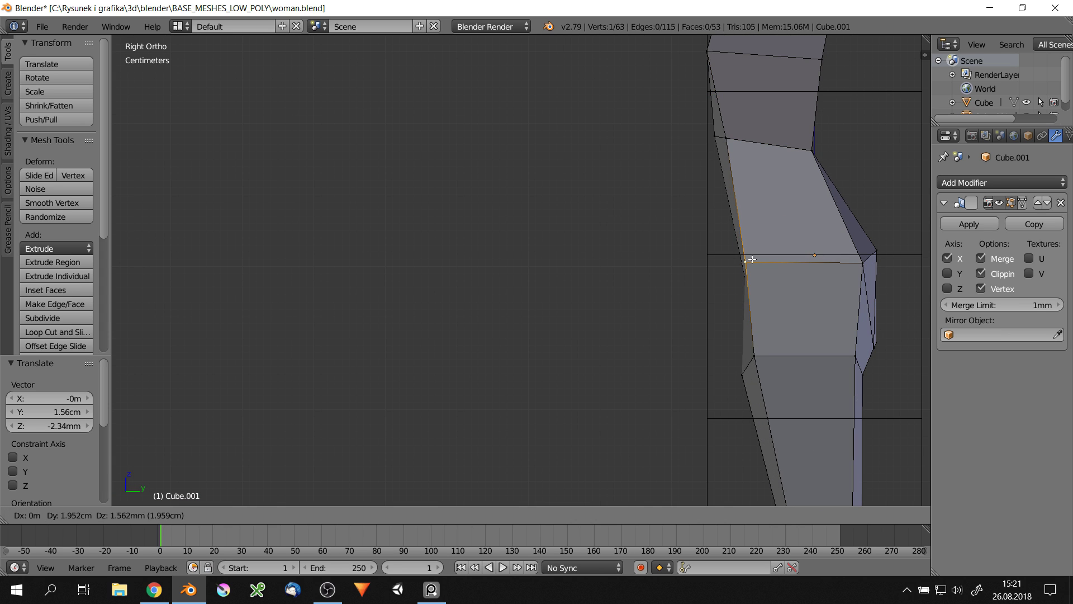
click(752, 259)
middle_drag(751, 260, 807, 272)
Knife-cut a new edge across the hip and thigh, then move the new hip vertex along Y
key(k)
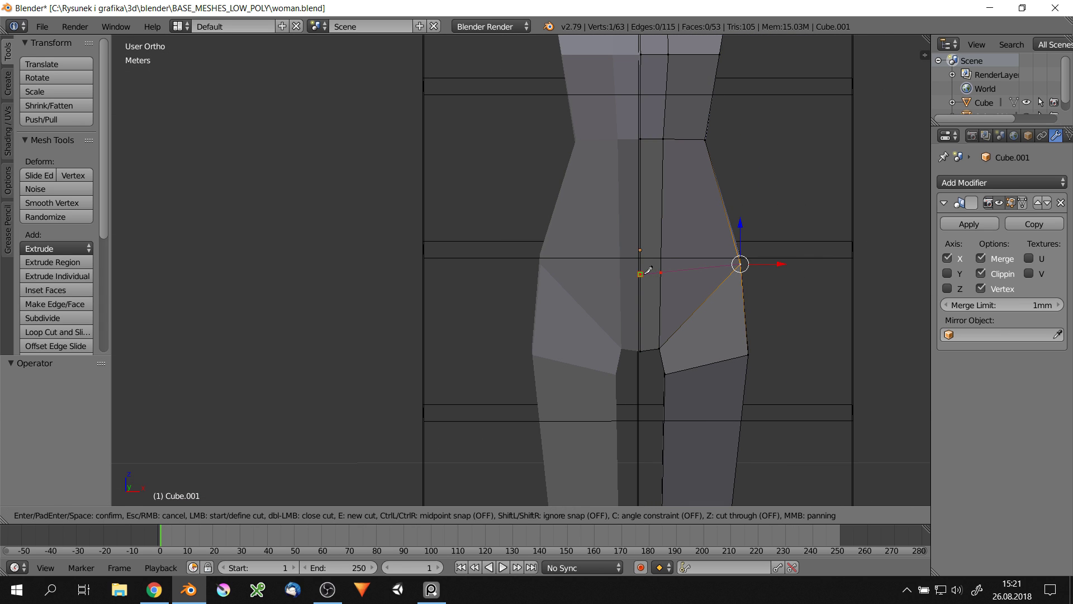
click(649, 271)
key(Return)
middle_drag(649, 270, 710, 291)
key(g)
key(y)
click(687, 280)
Slim the upper thigh loop by scaling it down and narrowing it along X
scroll(683, 276, up, 3)
alt+click(705, 330)
key(s)
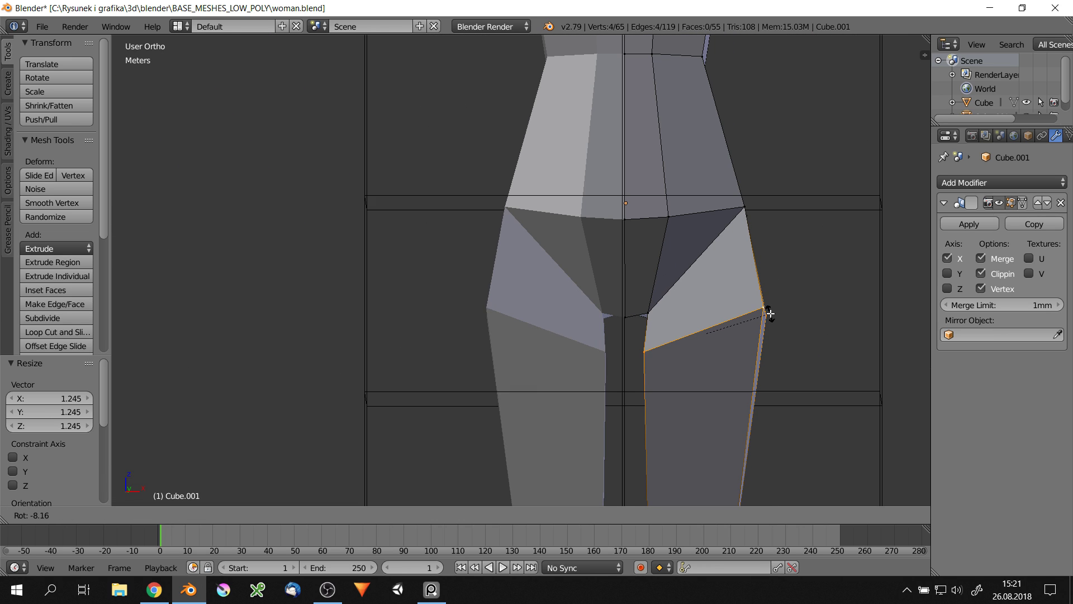
click(770, 314)
key(KP_1)
key(s)
key(x)
click(833, 330)
key(g)
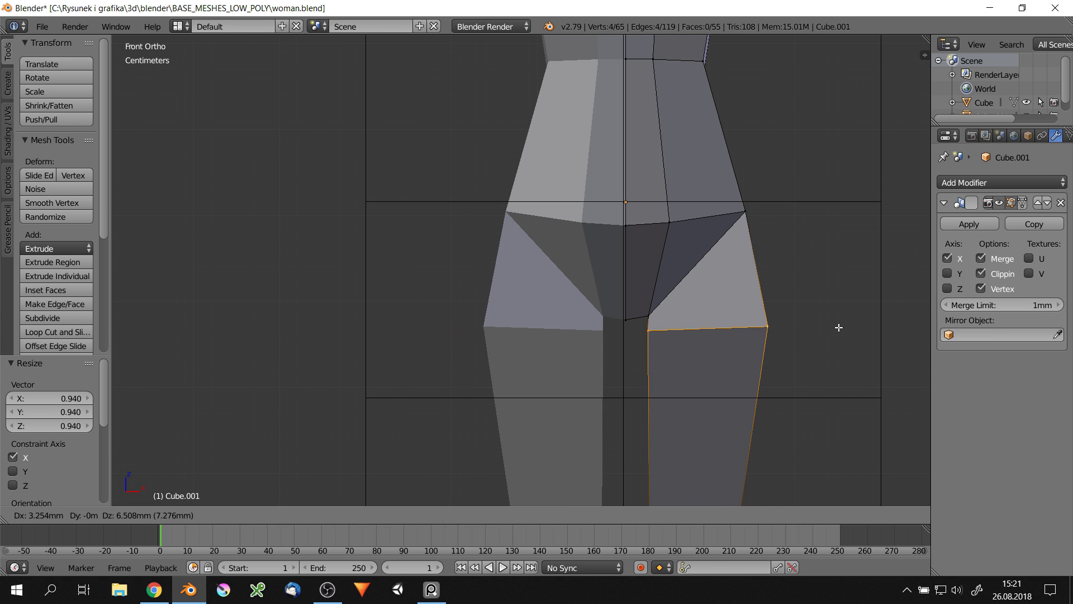
right_click(838, 328)
scroll(800, 291, down, 3)
middle_drag(800, 290, 811, 317)
scroll(811, 317, down, 3)
key(ctrl+z)
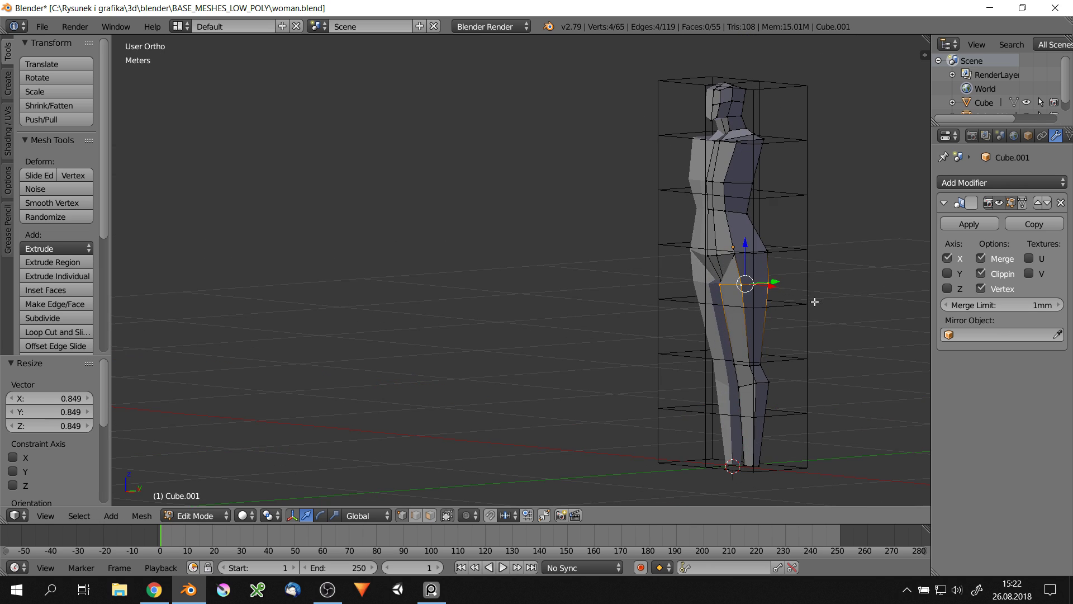
scroll(803, 276, up, 3)
Shift the outer thigh vertices sideways along X to reshape the hip
right_click(721, 369)
key(g)
key(x)
click(797, 281)
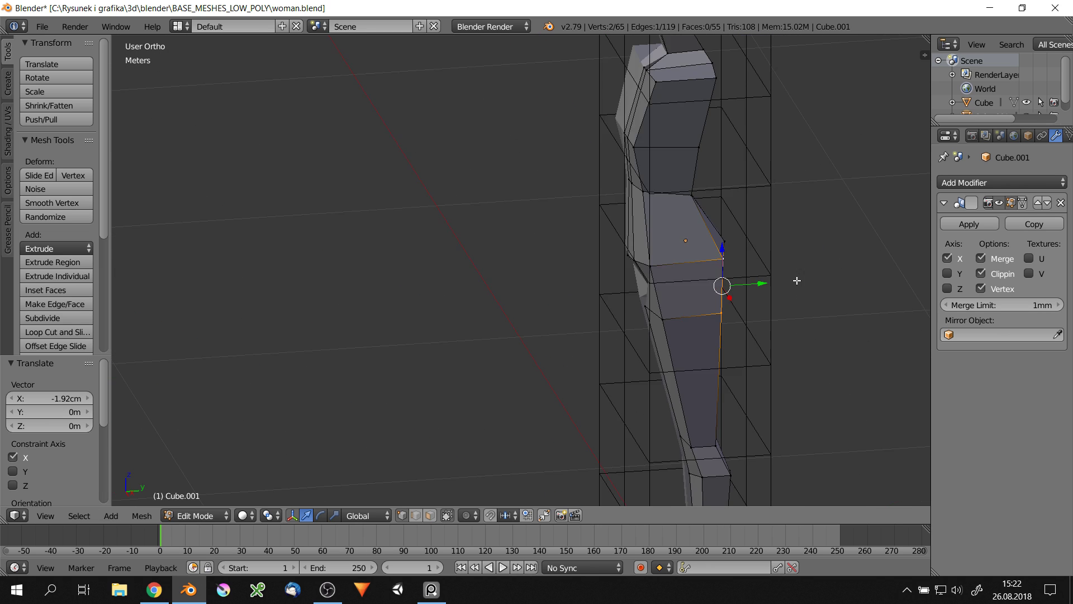
middle_drag(798, 281, 725, 240)
key(ctrl+z)
click(766, 240)
Push a buttock vertex out for a curvier profile and save woman.blend
right_click(724, 244)
scroll(727, 238, up, 2)
scroll(729, 230, up, 2)
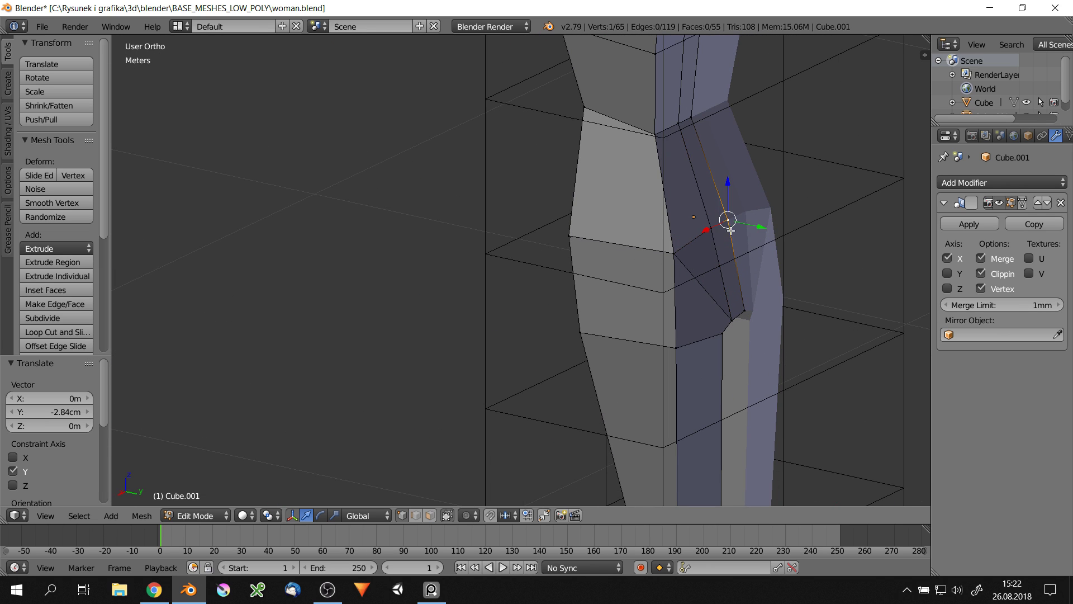
mouse_move(725, 200)
middle_down()
mouse_move(779, 221)
mouse_move(640, 280)
middle_up()
scroll(794, 221, down, 3)
key(ctrl+s)
click(822, 221)
click(781, 221)
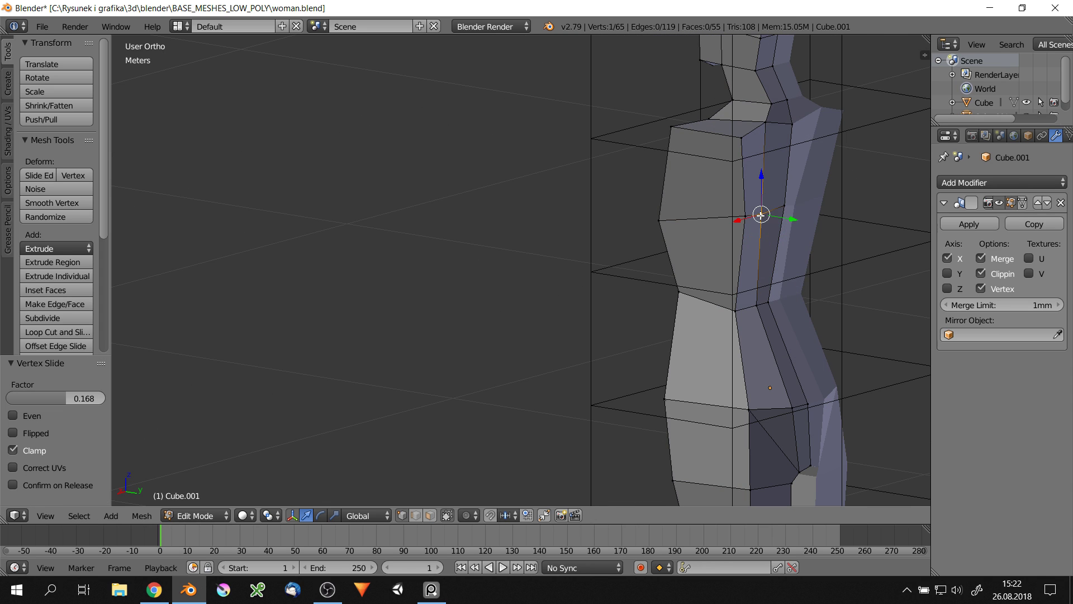
Move an upper-torso vertex vertically along Z
mouse_move(761, 215)
middle_down()
mouse_move(801, 123)
mouse_move(794, 152)
middle_up()
key(g)
key(z)
click(769, 184)
scroll(771, 146, up, 3)
Finish the neck-base cut, slide its new vertex, and move neck vertices along Y
key(Return)
key(shift+v)
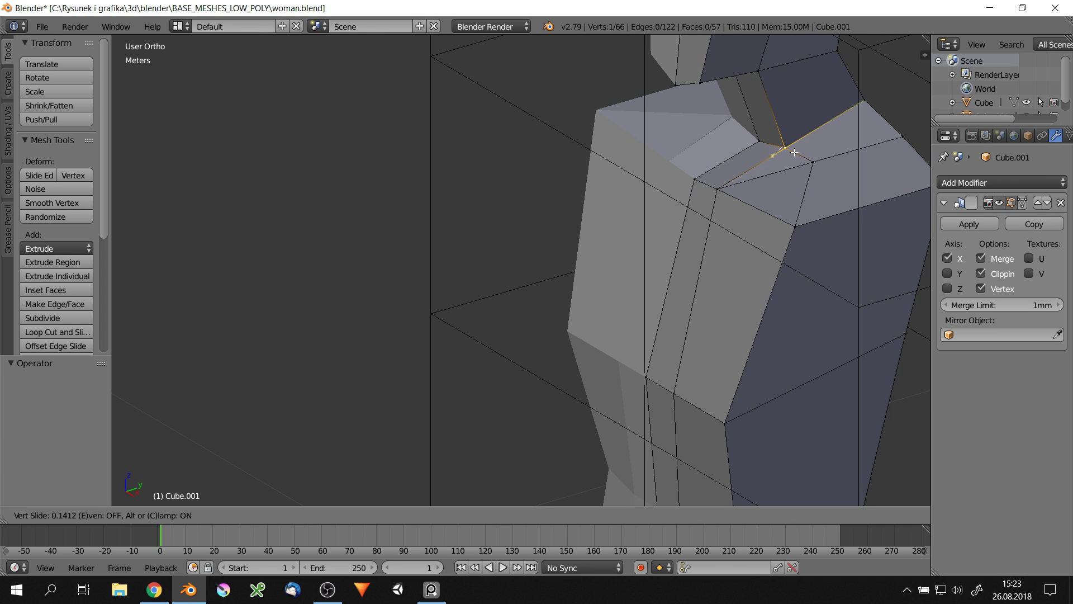
click(768, 139)
key(g)
key(y)
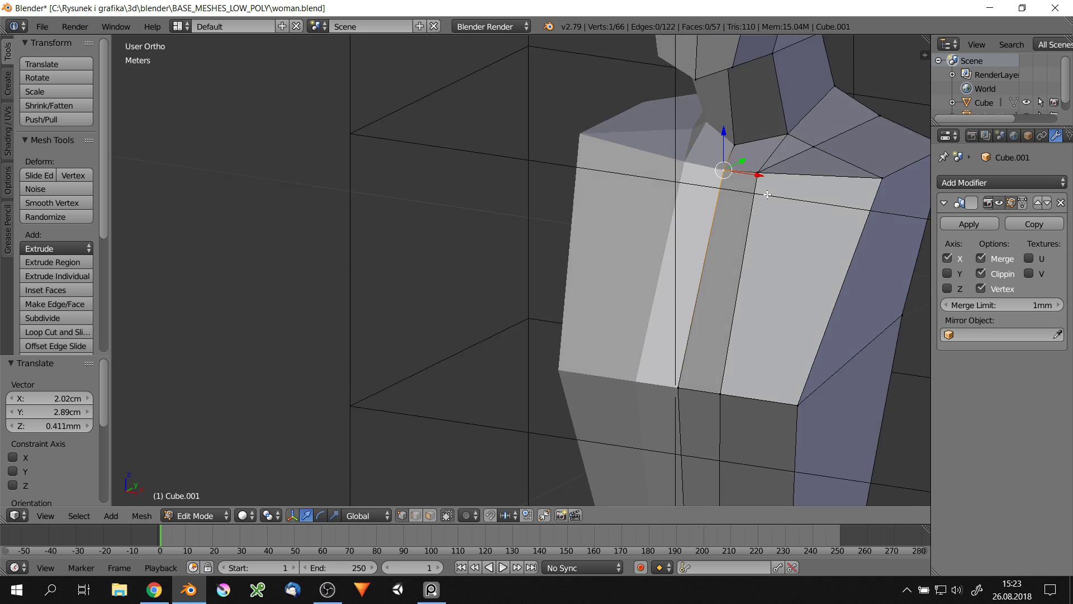
scroll(776, 173, down, 4)
scroll(776, 173, up, 4)
click(751, 128)
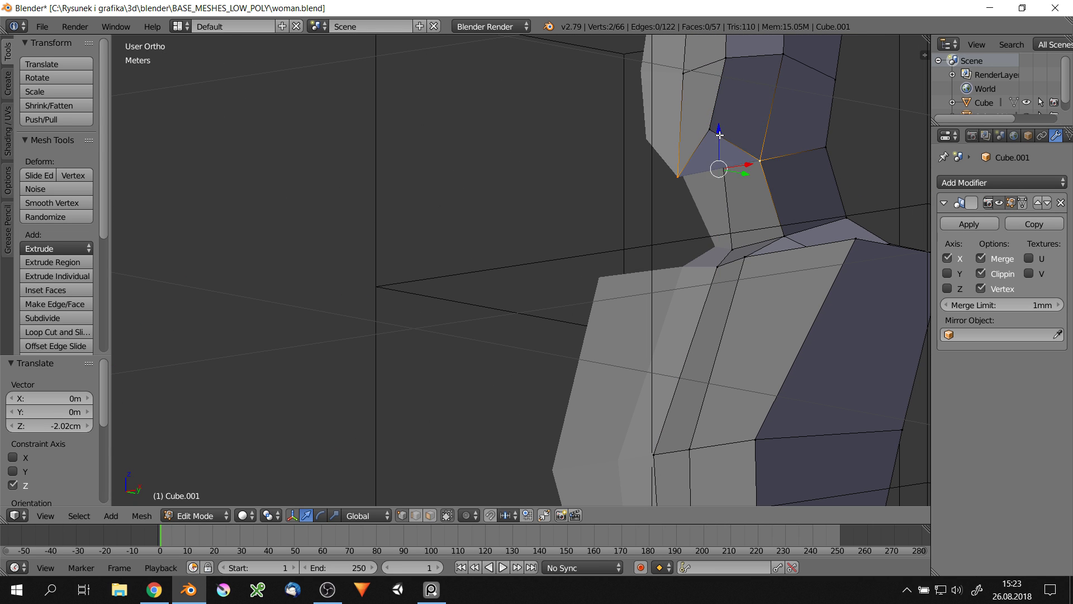
click(720, 135)
scroll(716, 167, down, 3)
Move a neck vertex sideways along X
key(g)
key(x)
click(714, 172)
scroll(727, 167, down, 2)
In side view, move the crotch vertex along Y, then both crotch vertices along Z
key(q)
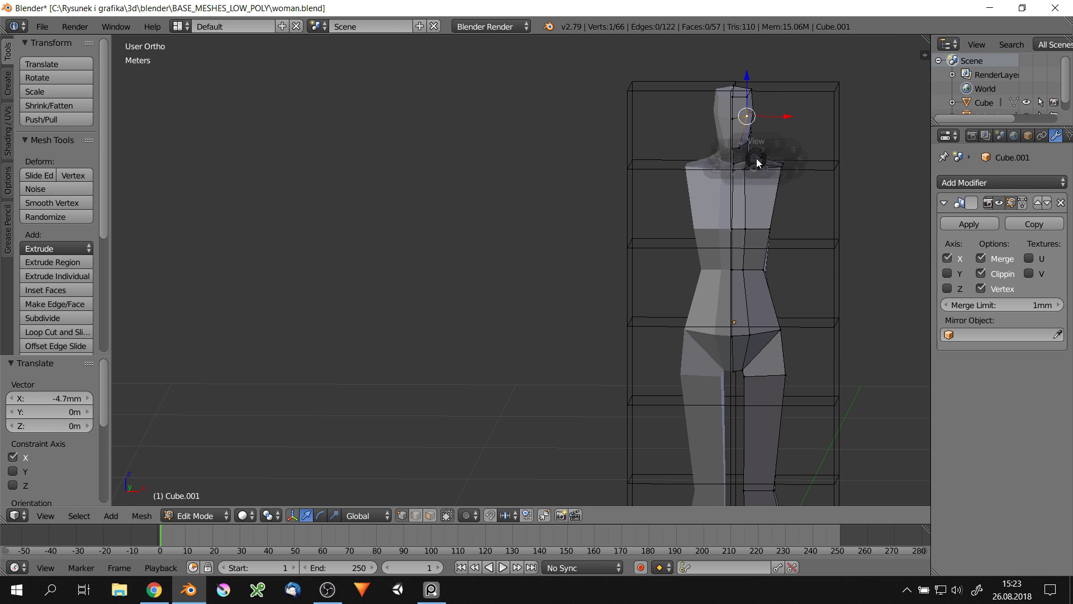
click(750, 212)
middle_drag(751, 212, 773, 242)
scroll(744, 277, up, 5)
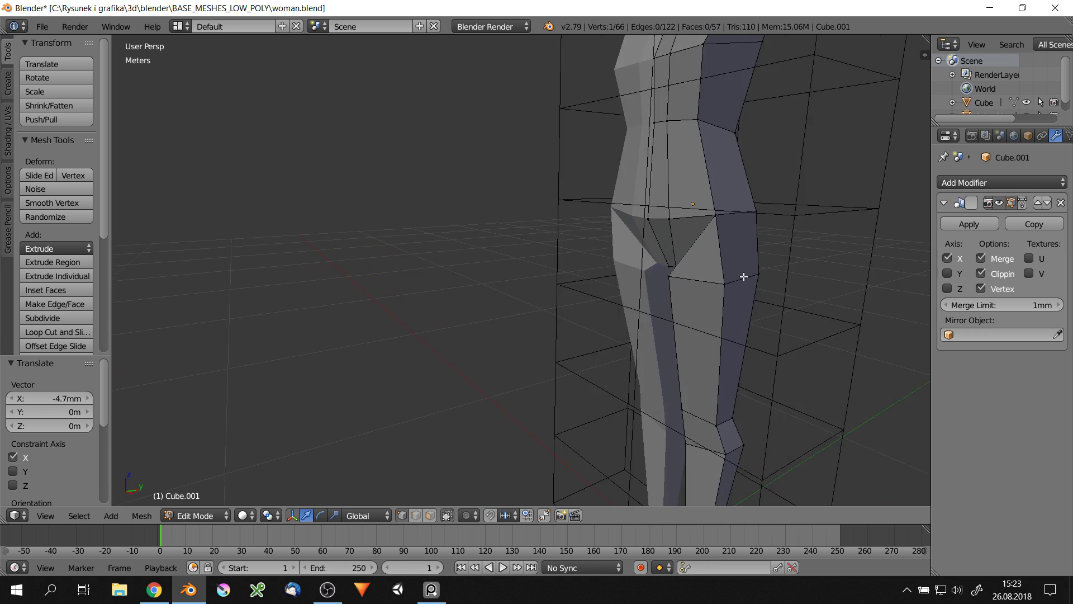
middle_drag(744, 276, 695, 259)
scroll(695, 259, up, 2)
key(g)
key(y)
click(608, 279)
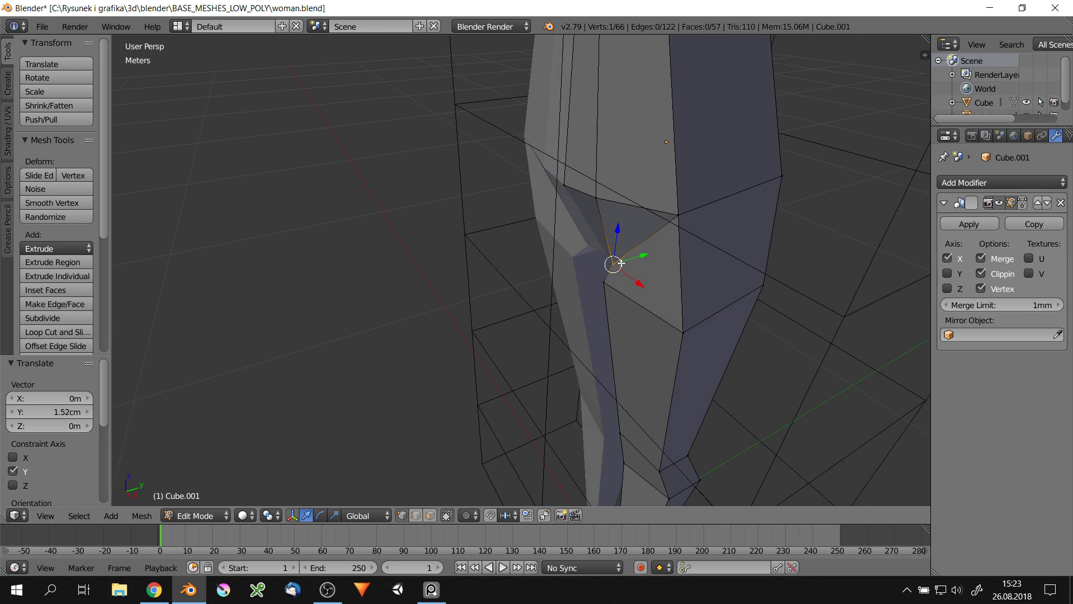
middle_drag(615, 269, 604, 282)
shift+right_click(611, 307)
key(g)
key(z)
click(654, 307)
From the right side view, shift the crotch vertex further along Y
mouse_move(654, 307)
middle_down()
mouse_move(630, 339)
mouse_move(592, 346)
mouse_move(593, 203)
middle_up()
scroll(630, 339, down, 2)
scroll(631, 339, down, 4)
click(653, 372)
scroll(653, 372, up, 3)
key(g)
key(y)
click(592, 347)
scroll(587, 335, down, 4)
scroll(586, 334, up, 2)
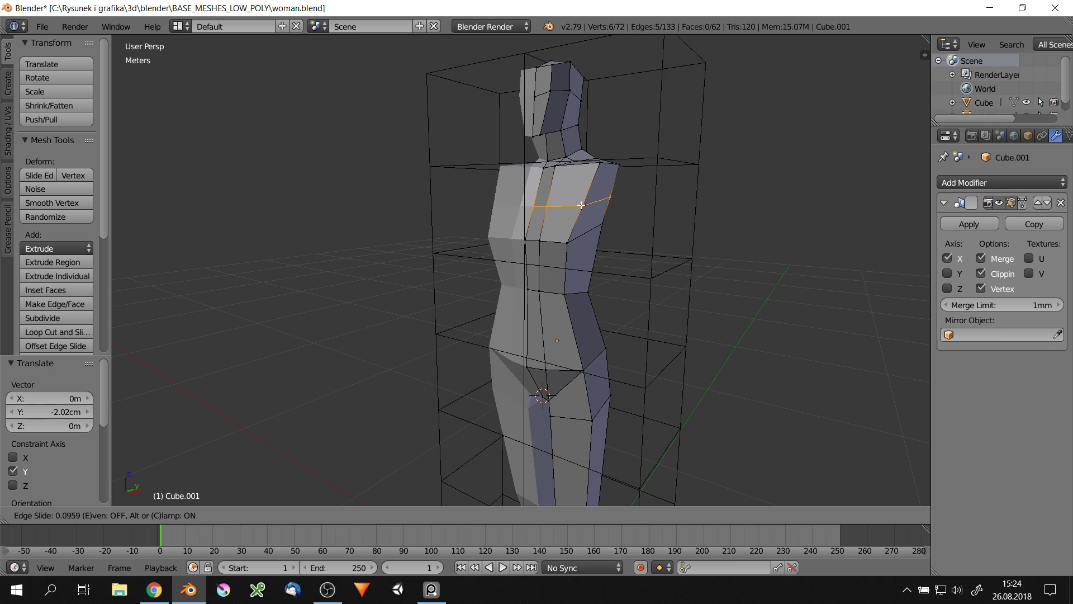
Add an edge loop across the chest and scale it along Y to shape the bust
click(582, 204)
middle_drag(581, 204, 563, 201)
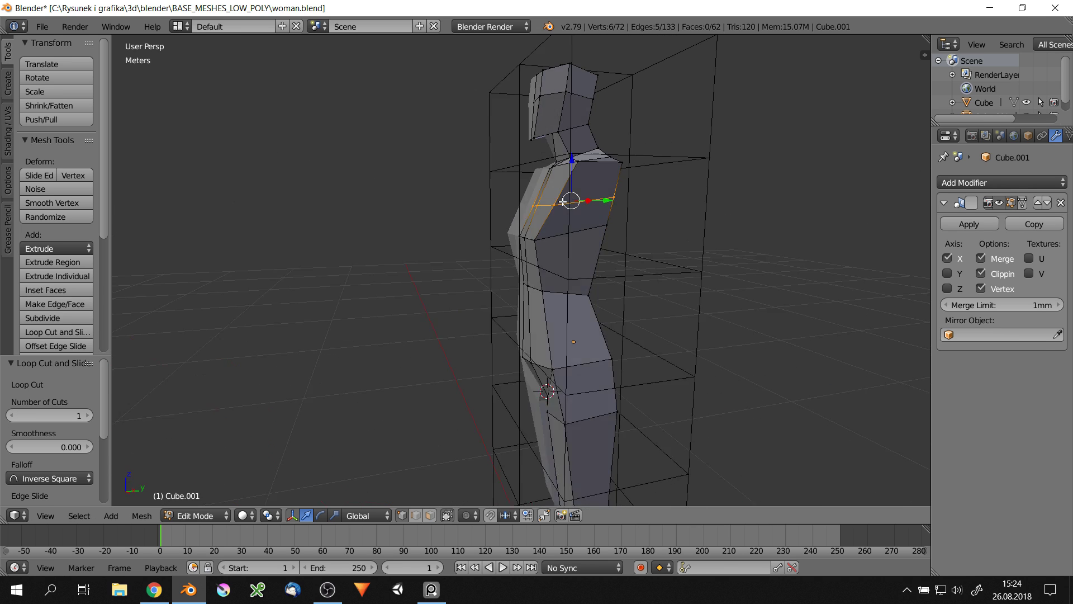
key(s)
key(y)
click(684, 249)
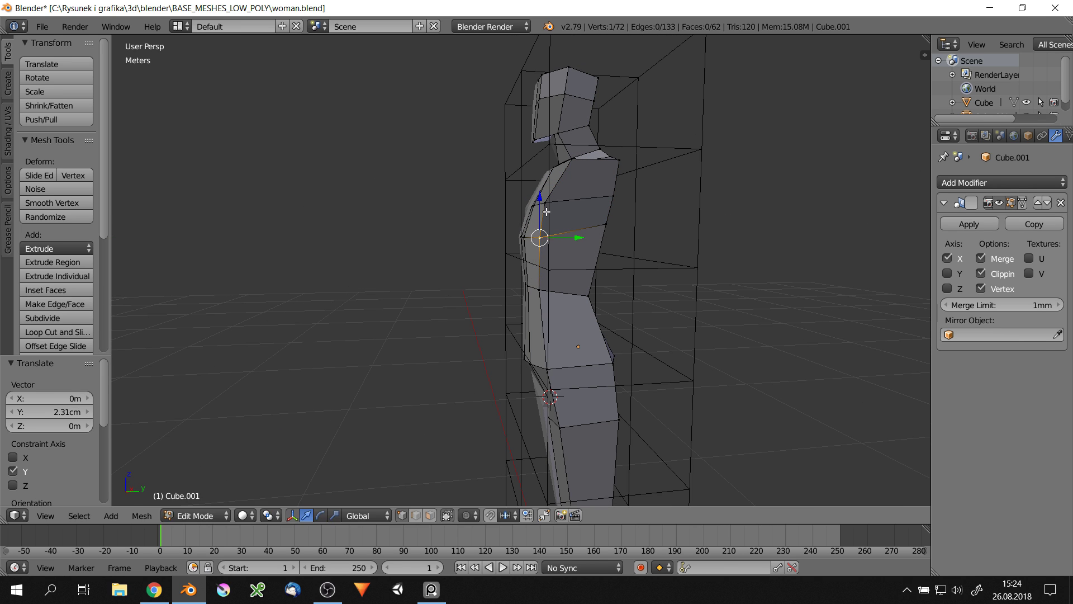
drag(580, 204, 582, 204)
scroll(582, 204, down, 4)
middle_drag(582, 204, 658, 251)
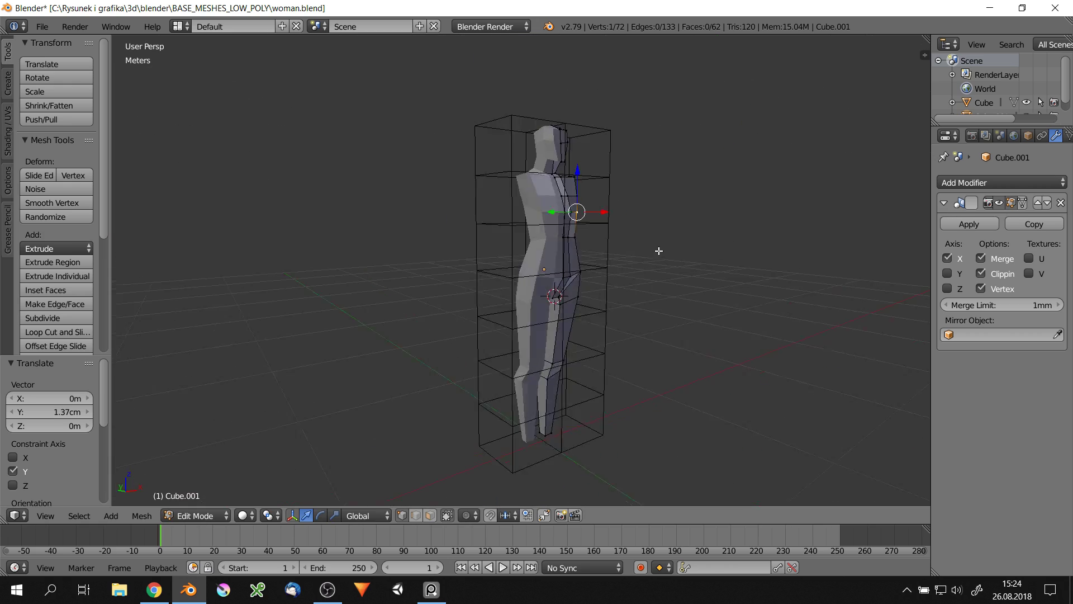
middle_drag(649, 261, 630, 215)
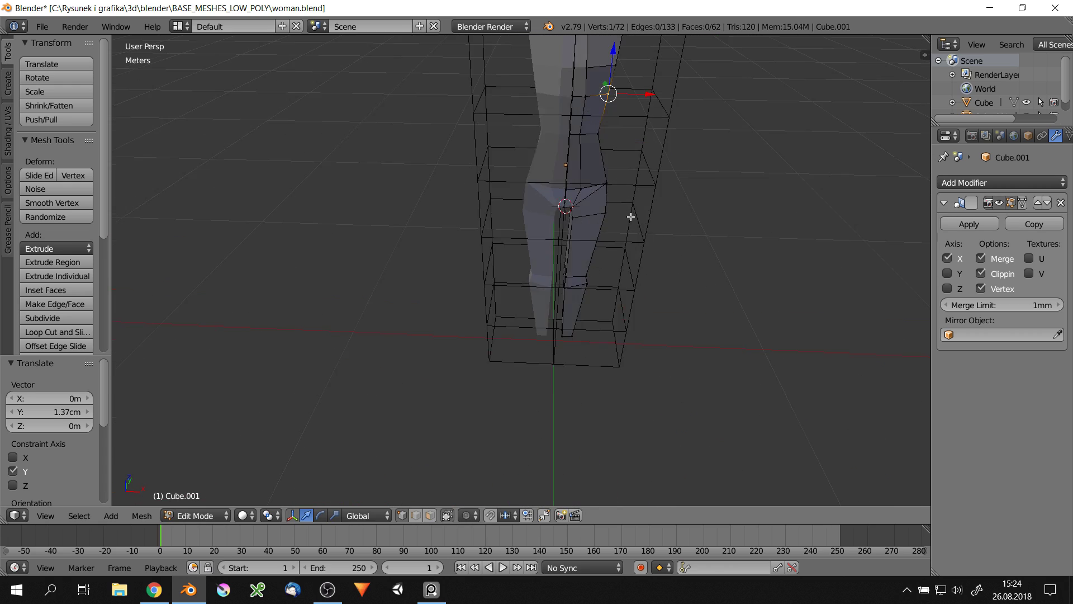
Extrude and rotate the shoulder face outward, then reposition its vertex
click(695, 304)
key(e)
key(r)
click(773, 402)
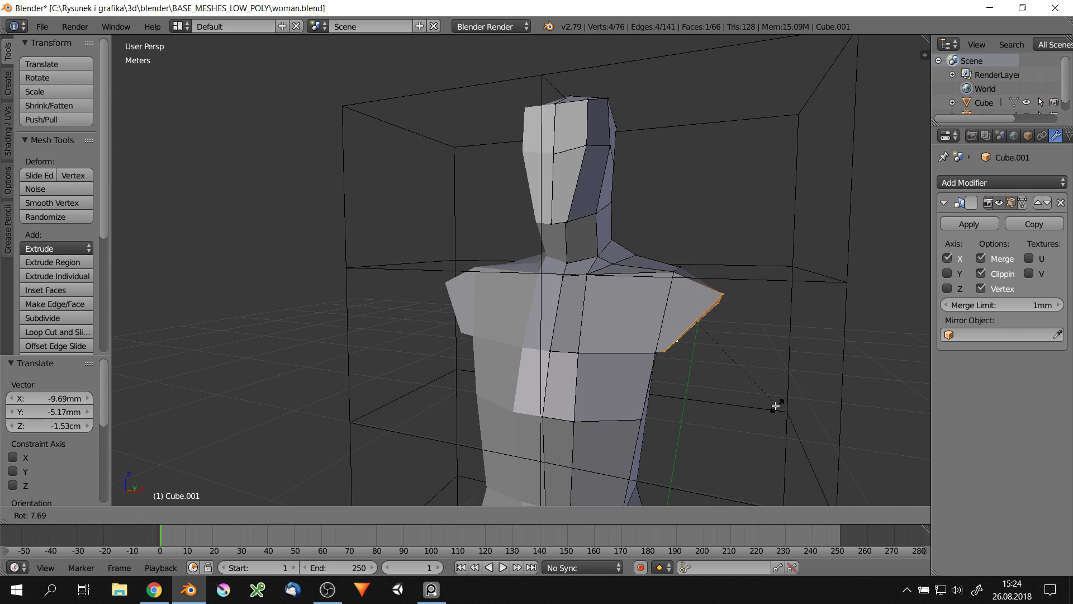
middle_drag(773, 403, 693, 308)
right_drag(687, 313, 699, 305)
middle_drag(699, 305, 665, 330)
scroll(665, 330, up, 3)
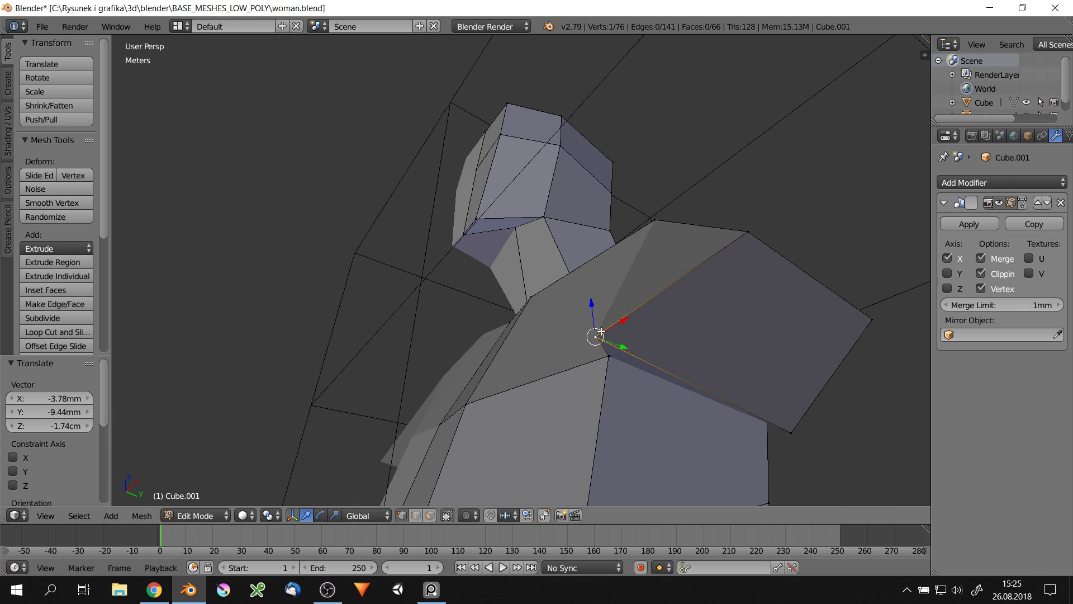
key(g)
click(792, 378)
Shift the shoulder vertex front-to-back along Y, then raise it along Z
key(g)
key(y)
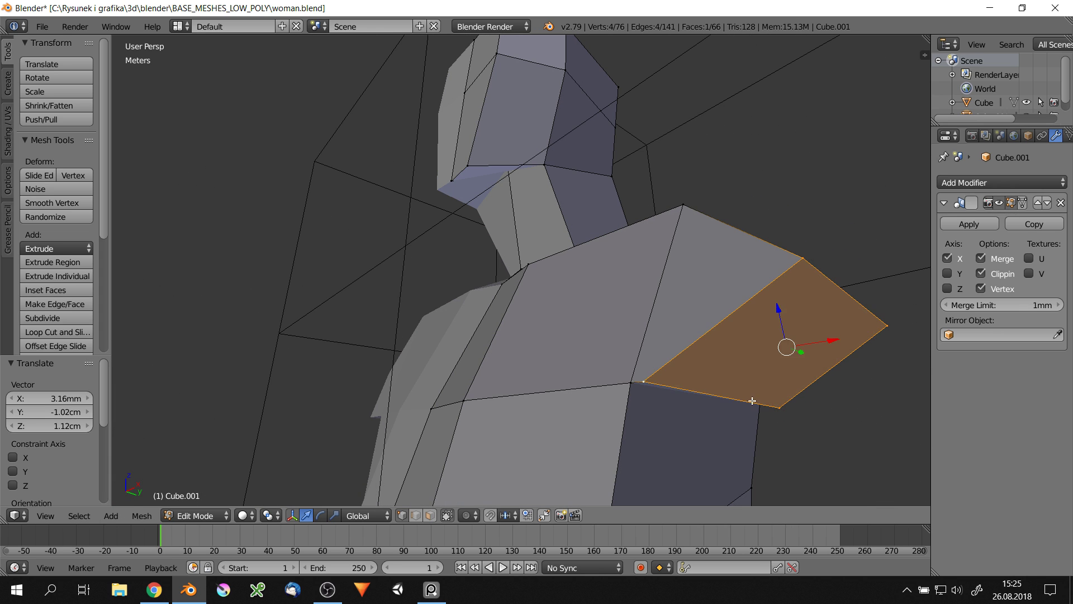
scroll(792, 378, down, 4)
middle_drag(792, 378, 760, 348)
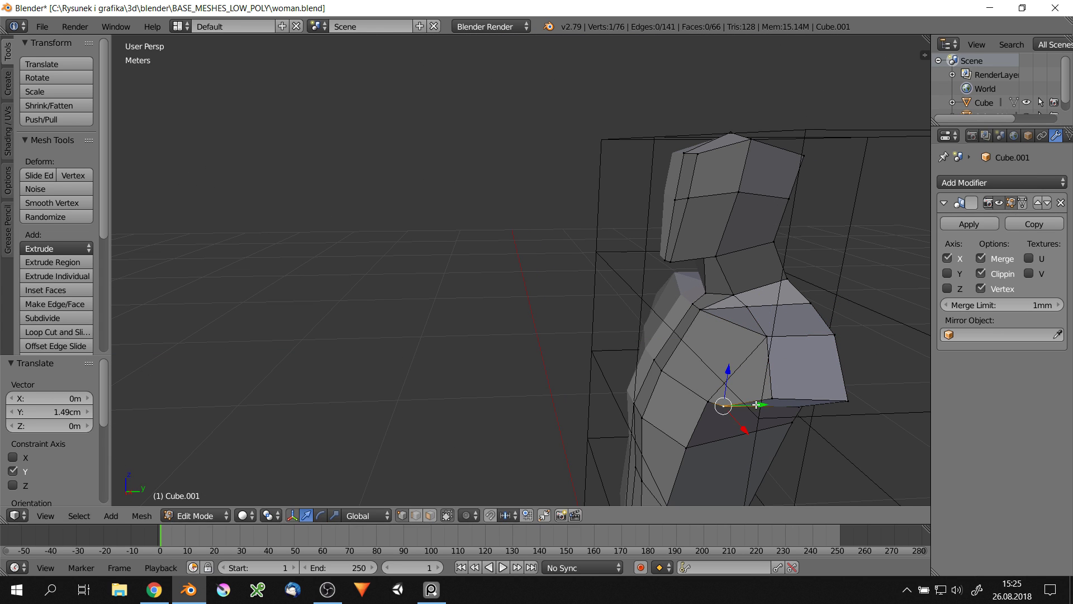
drag(756, 404, 762, 405)
middle_drag(762, 404, 810, 365)
middle_drag(775, 404, 699, 336)
scroll(699, 336, down, 4)
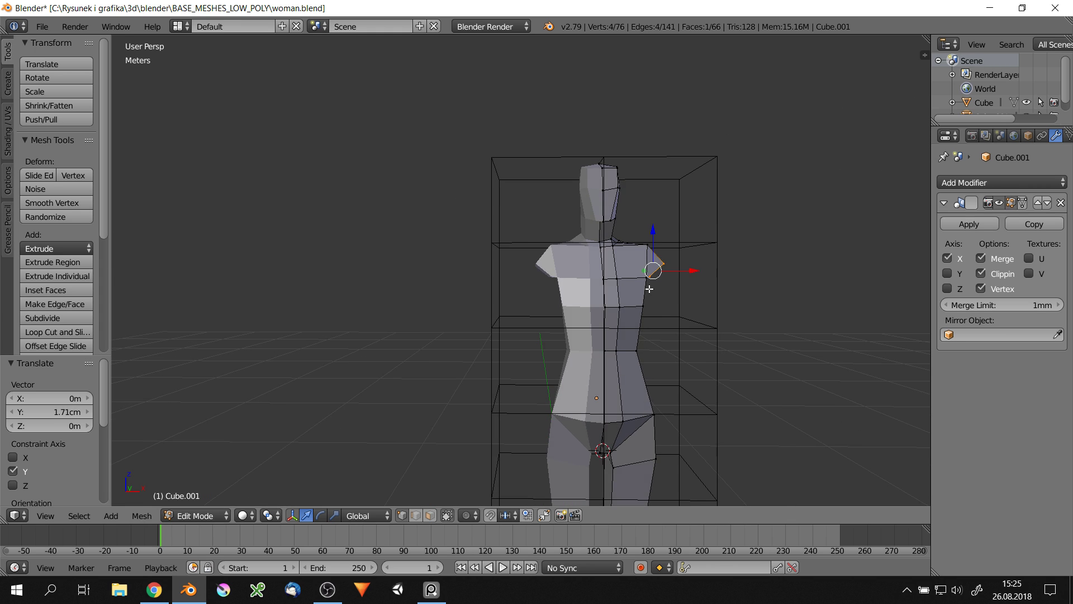
scroll(649, 268, up, 5)
click(692, 291)
key(g)
key(z)
middle_drag(692, 291, 683, 330)
click(689, 311)
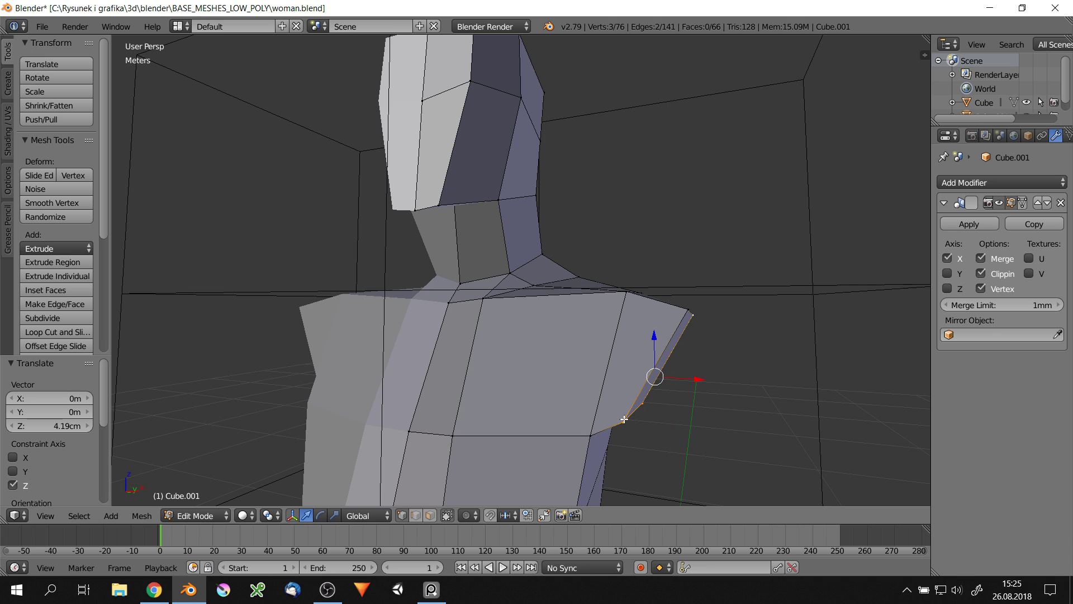
Move a single shoulder vertex sideways along the X axis
middle_drag(722, 385, 693, 313)
right_click(693, 311)
key(x)
click(685, 293)
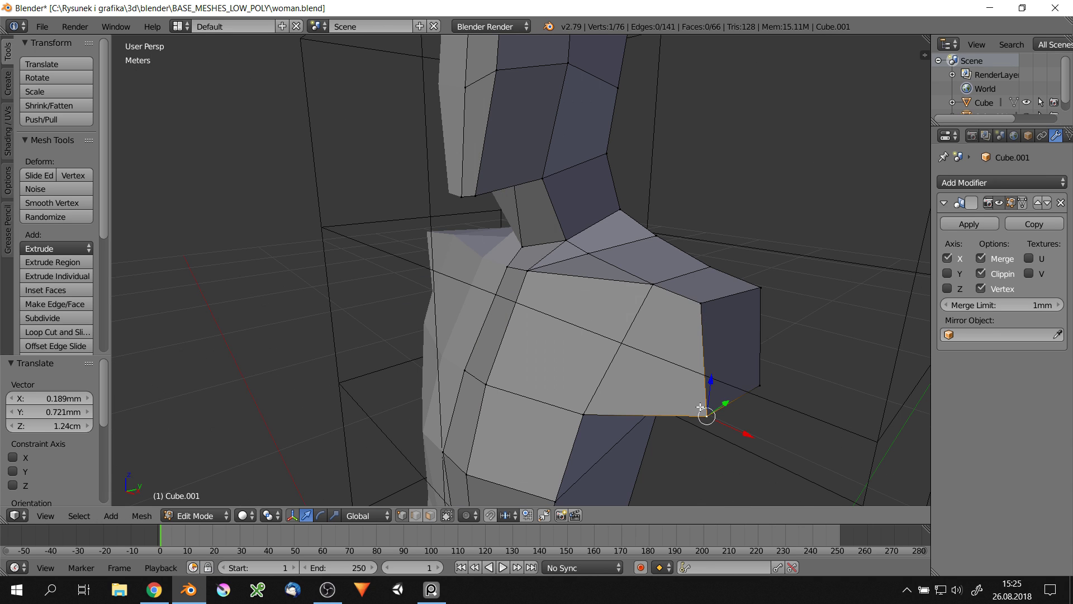
middle_drag(702, 412, 675, 321)
scroll(691, 269, down, 4)
scroll(691, 269, up, 4)
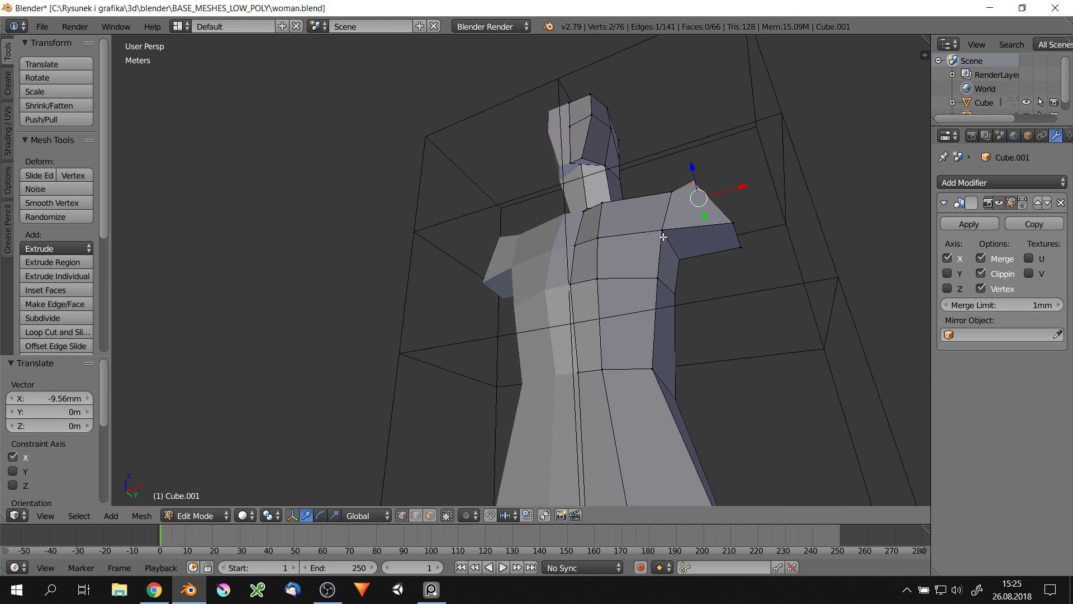
Extrude the shoulder face straight down into an arm, viewed from the front
right_click(706, 240)
key(KP_1)
key(e)
click(825, 440)
key(g)
middle_drag(825, 440, 684, 372)
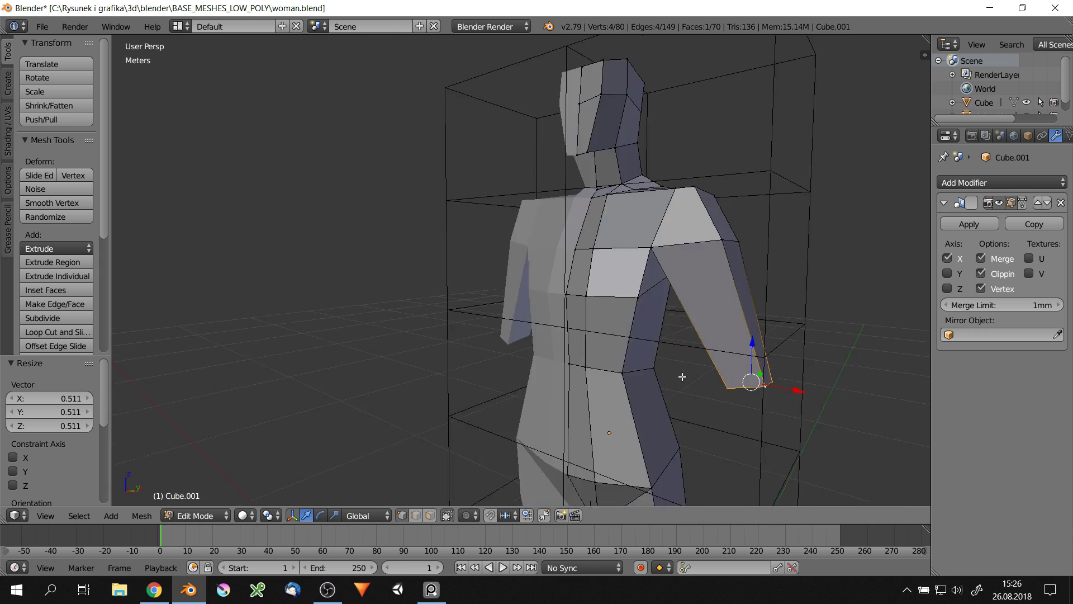
Add a loop cut at the top of the arm and scale it to taper
key(ctrl+r)
click(779, 338)
key(s)
click(778, 310)
middle_drag(779, 309, 757, 256)
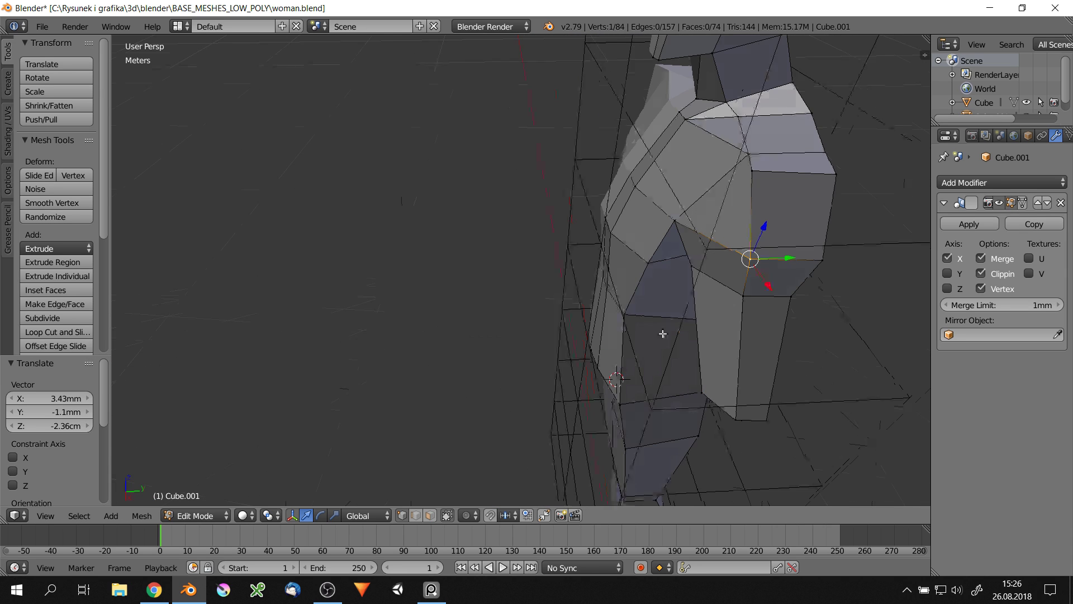
key(s)
click(809, 256)
Move the underarm corner vertex front-to-back along Y
right_click(744, 216)
middle_drag(744, 217, 671, 252)
right_click(671, 251)
key(g)
key(y)
click(651, 287)
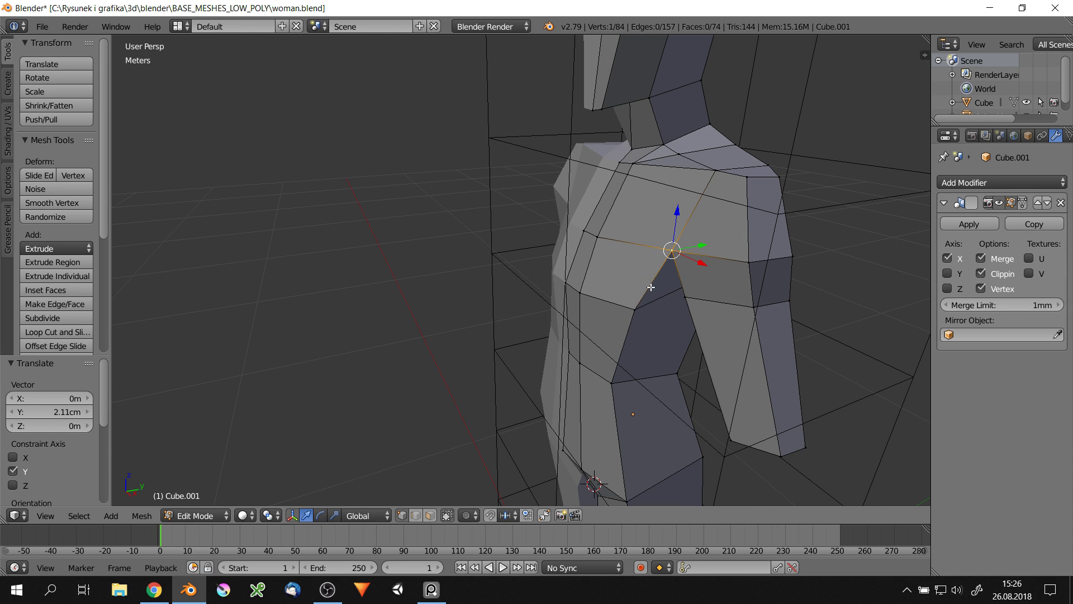
scroll(644, 377, down, 3)
middle_drag(644, 377, 735, 297)
Move the shoulder edge sideways along X, then select the armpit vertex
right_click(736, 298)
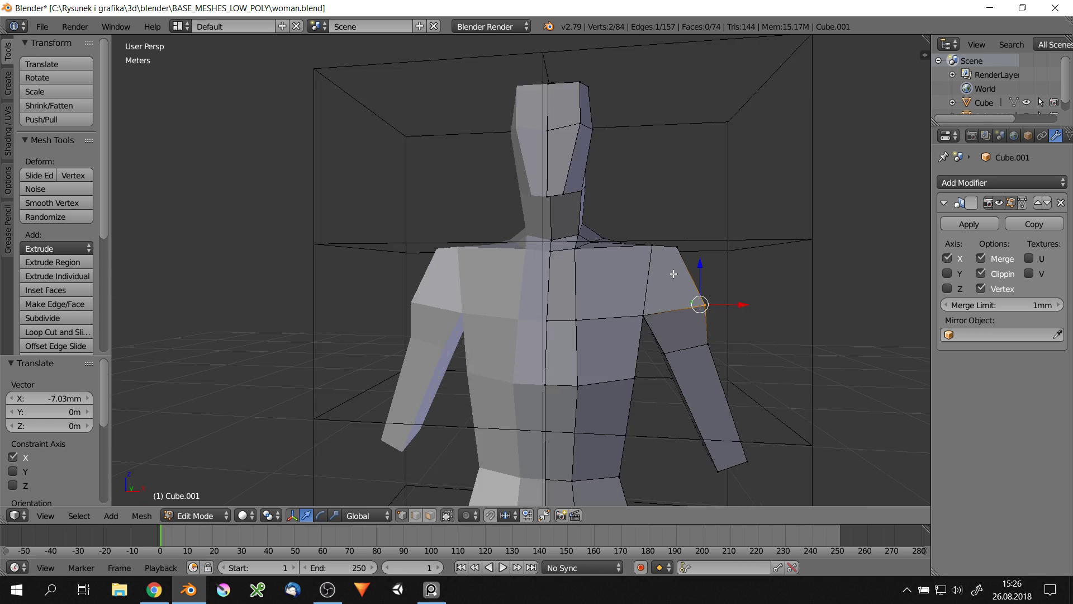
scroll(736, 297, up, 3)
key(g)
key(x)
click(741, 237)
middle_drag(741, 237, 738, 324)
right_click(691, 339)
Move the armpit vertex along the X axis
key(g)
key(x)
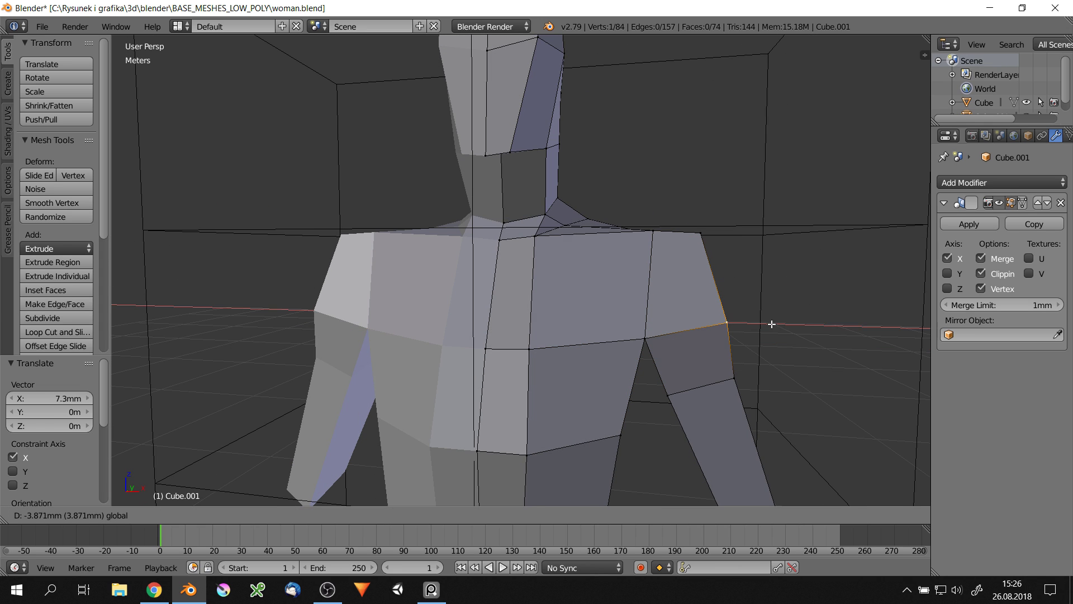
scroll(697, 388, down, 3)
middle_drag(710, 274, 652, 281)
scroll(652, 280, up, 3)
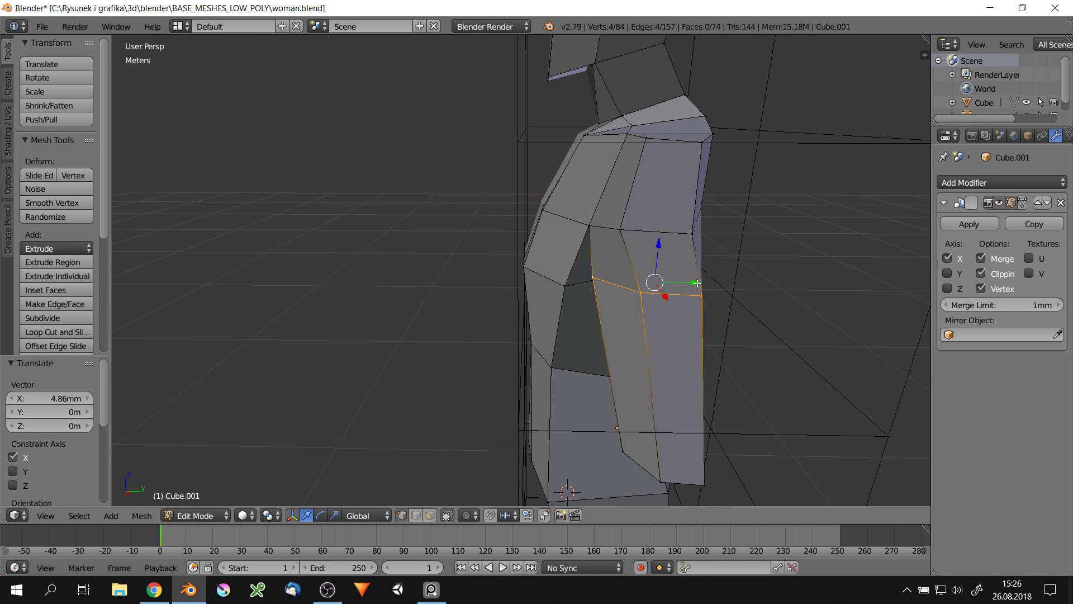
Push a side-torso vertex front-to-back along Y in two moves
right_click(652, 281)
key(g)
key(y)
click(661, 278)
key(g)
key(y)
click(659, 224)
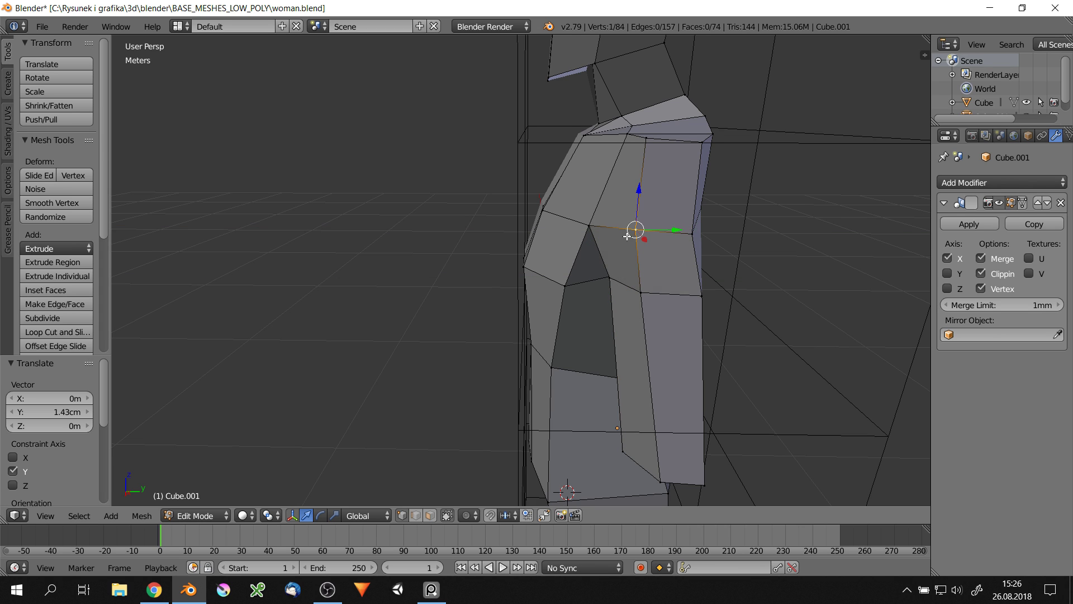
mouse_move(659, 223)
middle_down()
mouse_move(660, 206)
mouse_move(705, 168)
middle_up()
Nudge an upper shoulder vertex front-to-back along Y
right_click(767, 118)
key(g)
key(y)
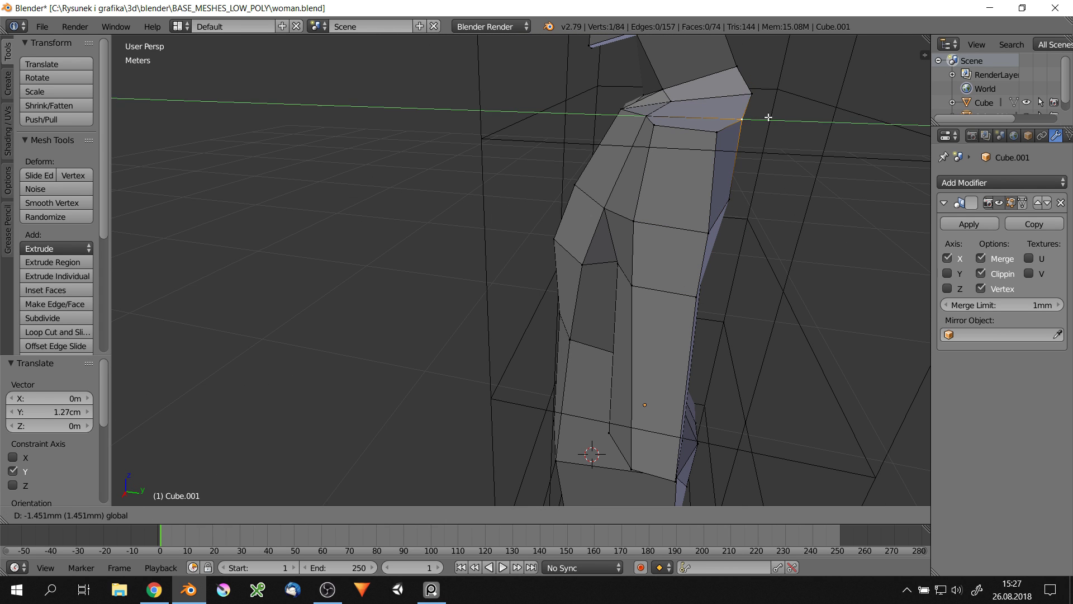
click(774, 96)
middle_drag(775, 96, 759, 162)
middle_drag(731, 221, 767, 211)
Move a shoulder vertex freely, then vertex-slide it twice along its edges
right_click(727, 223)
key(g)
click(821, 175)
mouse_move(822, 175)
middle_down()
mouse_move(870, 232)
mouse_move(619, 255)
middle_up()
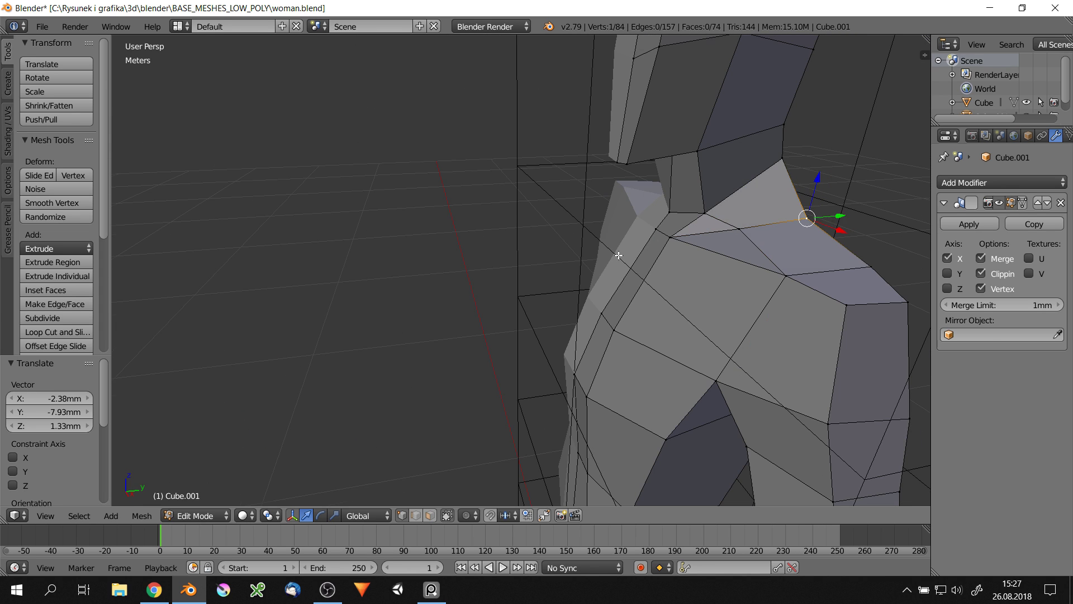
key(shift+v)
click(572, 222)
scroll(572, 222, up, 5)
key(shift+v)
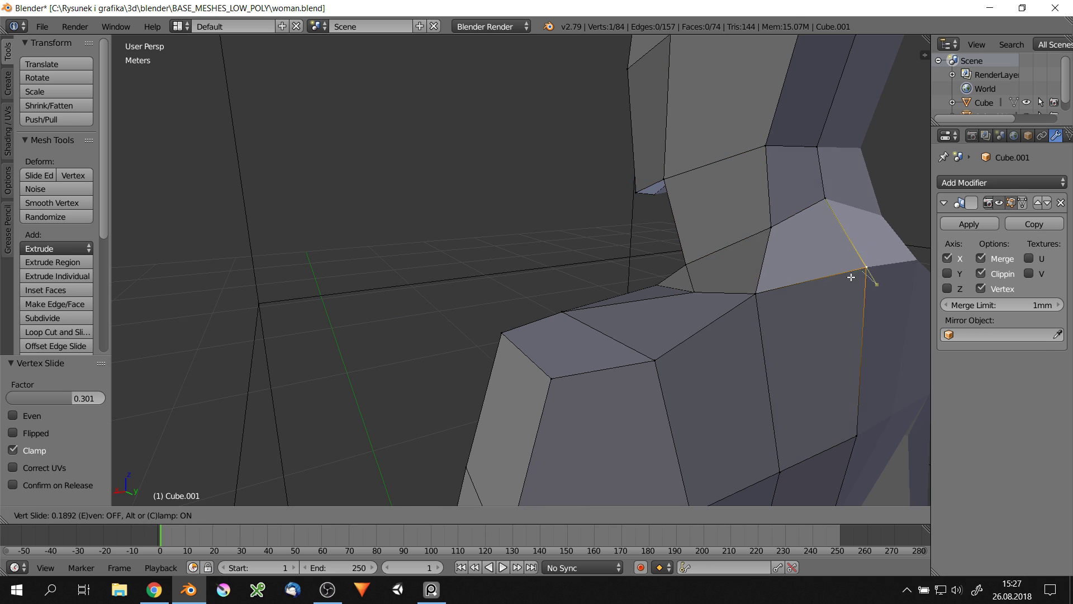
click(851, 277)
Shift the neck-base shoulder vertices front-to-back along Y and select a second vertex
middle_drag(851, 277, 866, 302)
key(g)
key(y)
click(811, 140)
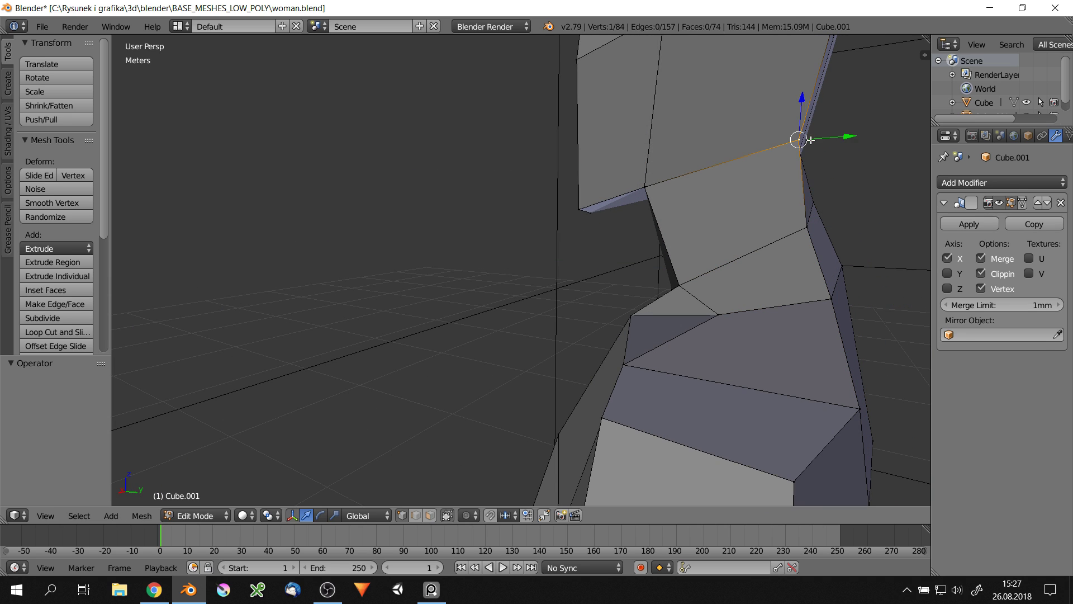
scroll(810, 140, down, 4)
key(g)
key(y)
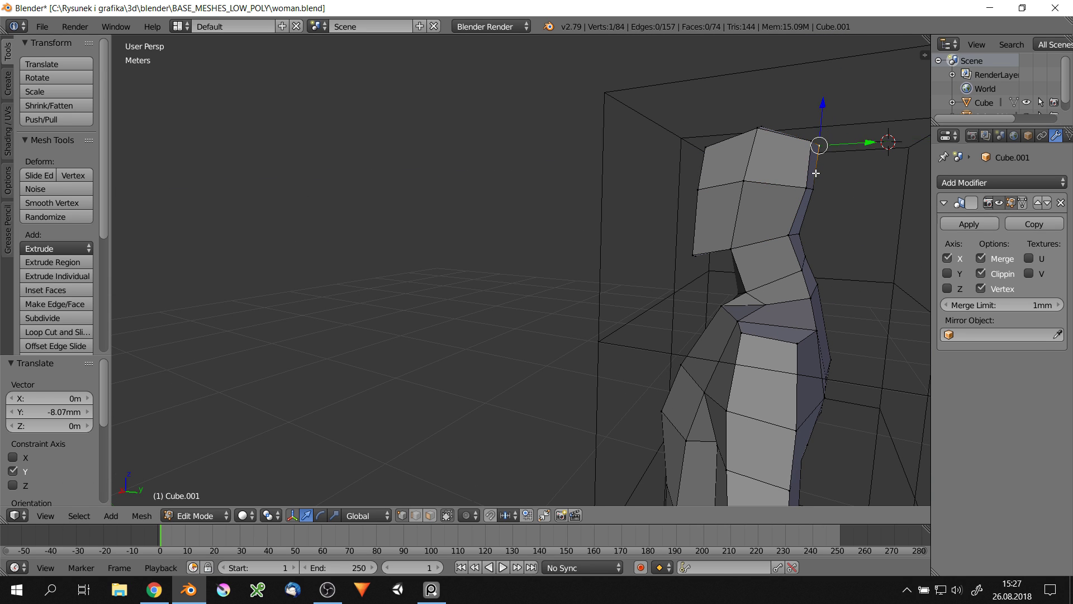
middle_drag(815, 173, 817, 215)
scroll(817, 216, down, 3)
scroll(760, 191, up, 4)
shift+right_click(720, 186)
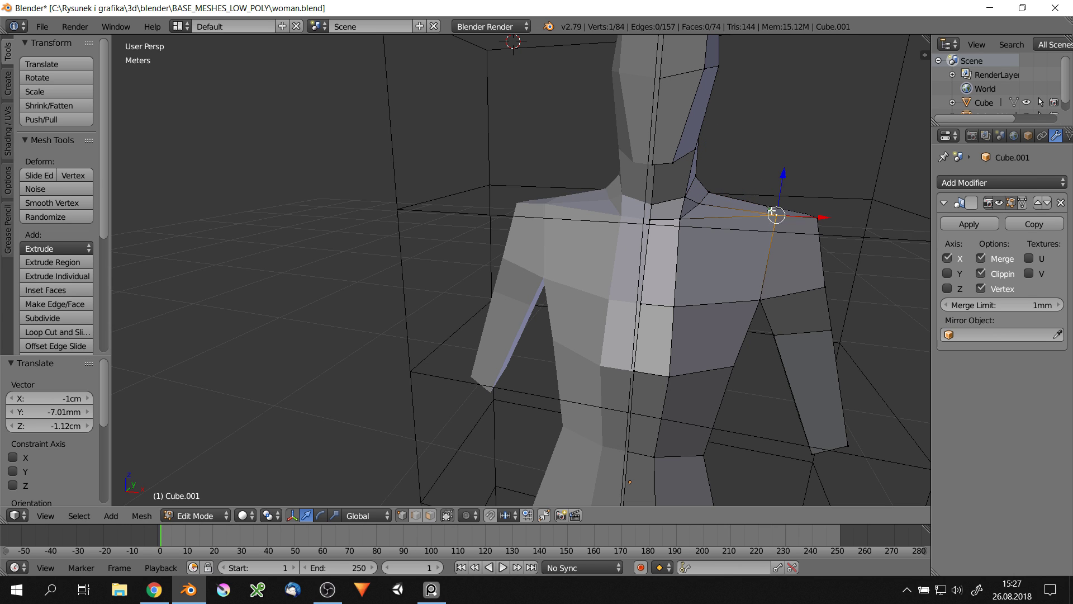
Freely move the selected shoulder vertices into place
key(g)
click(782, 319)
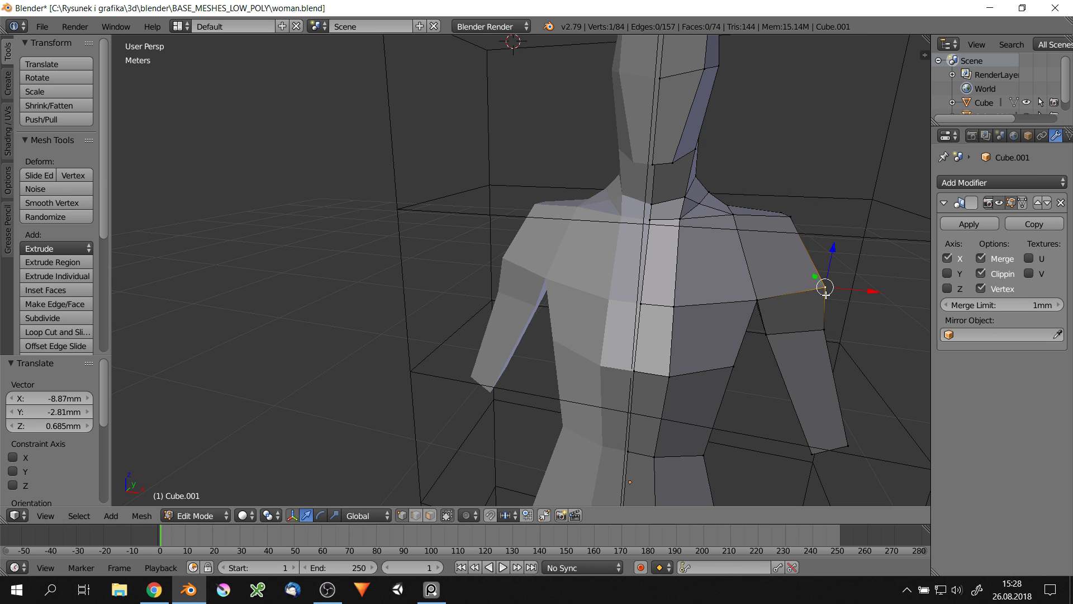
scroll(750, 230, down, 4)
scroll(752, 287, down, 3)
mouse_move(749, 229)
middle_down()
mouse_move(752, 287)
mouse_move(783, 268)
middle_up()
Hide the reference cube in the Outliner and save the file
drag(1016, 128, 1016, 200)
click(1039, 102)
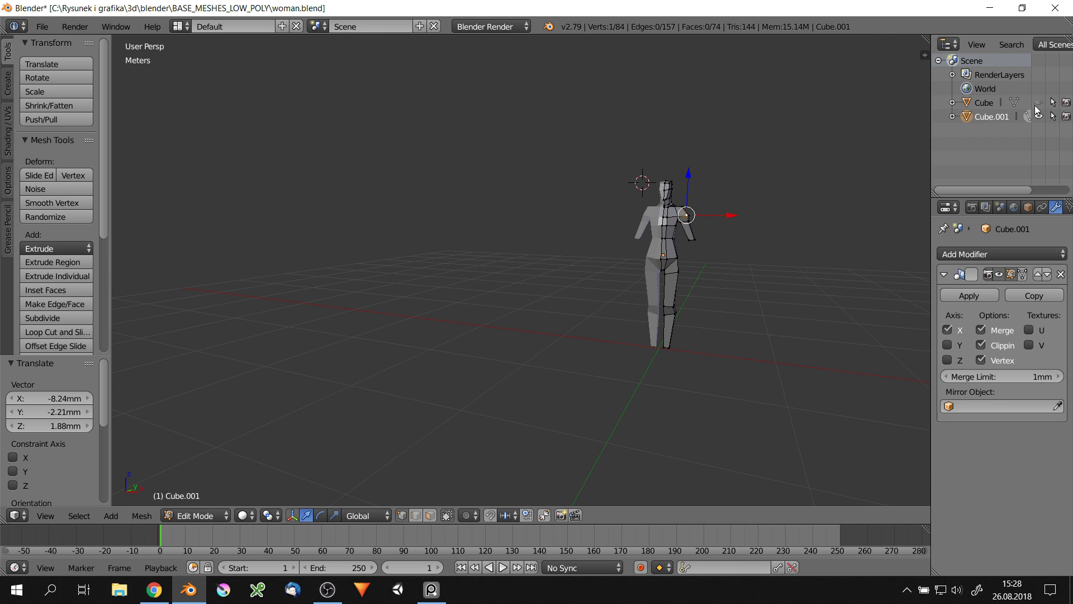
scroll(643, 269, up, 4)
key(ctrl+s)
Shift the crotch vertices sideways along the X axis
middle_drag(643, 268, 583, 275)
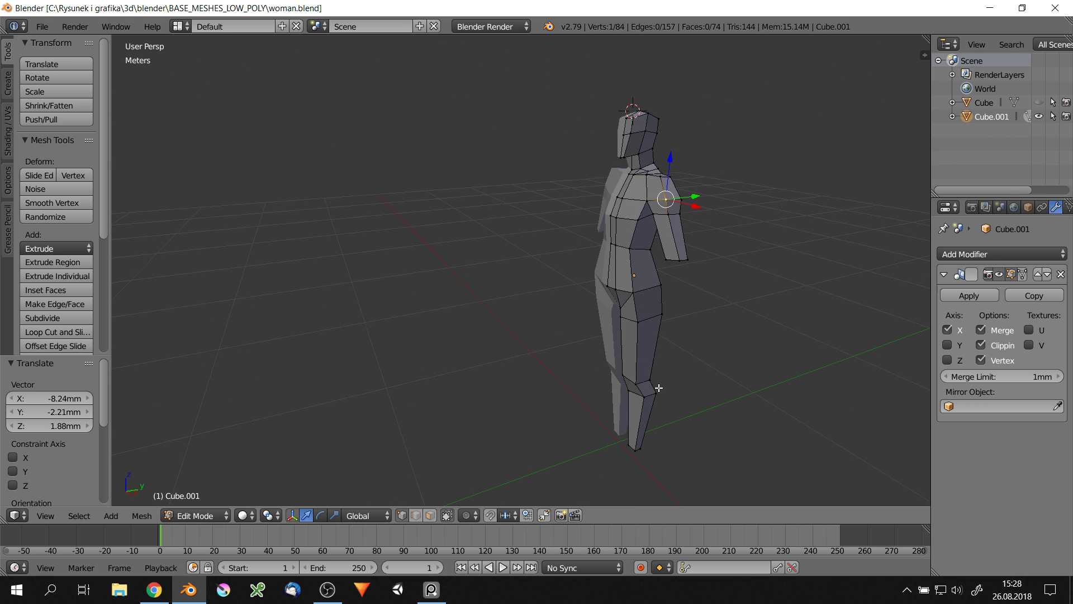
scroll(618, 333, up, 4)
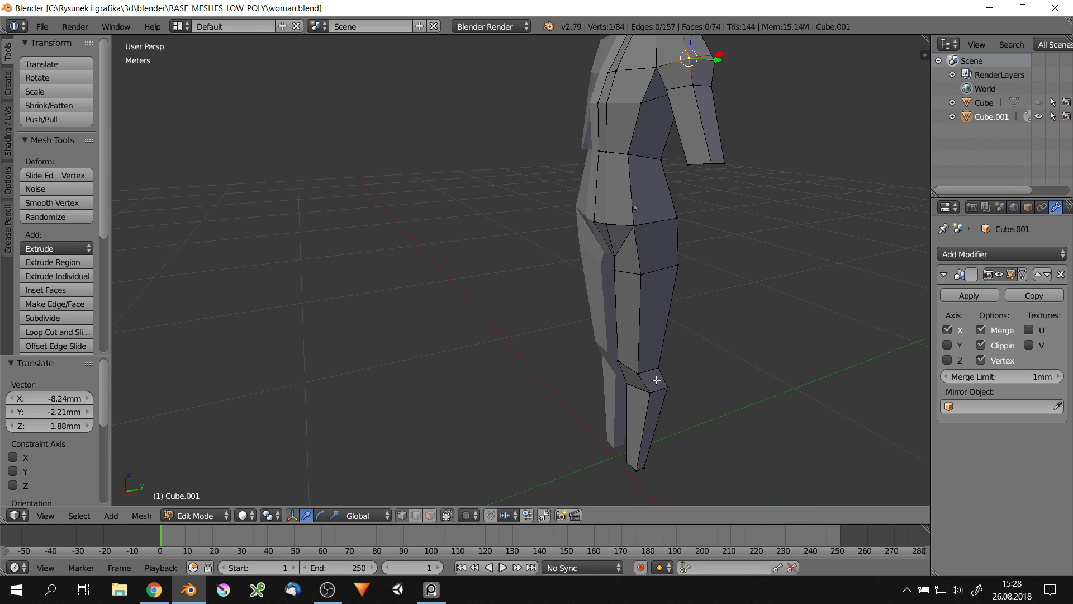
middle_drag(605, 175, 613, 233)
scroll(613, 232, up, 3)
right_click(604, 355)
key(g)
key(x)
click(624, 339)
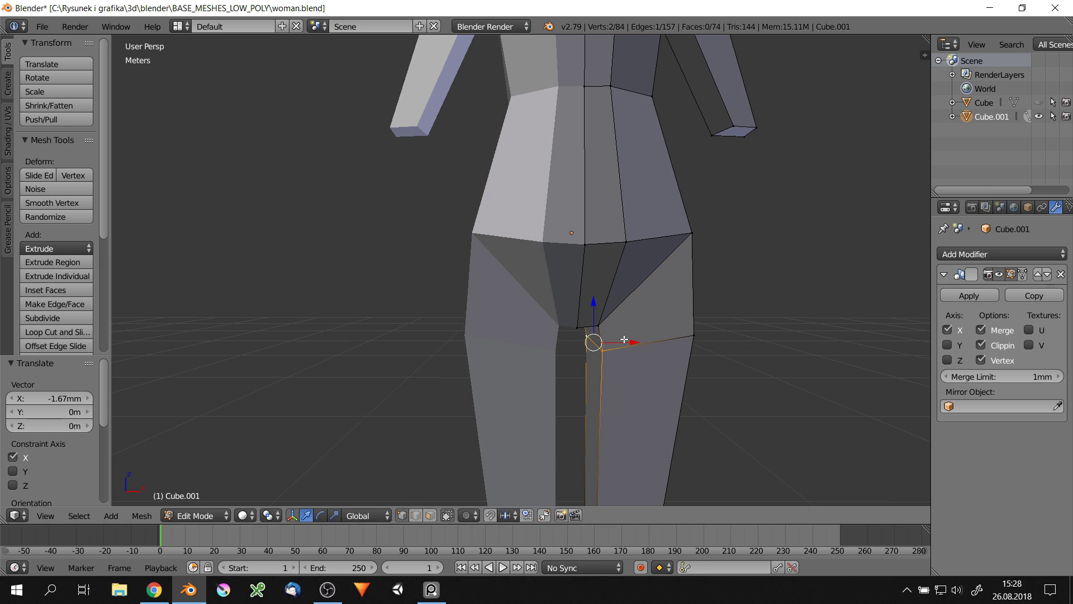
Edge-slide the hip loop to reshape the thigh-hip join, then view from the front
key(g)
key(x)
scroll(620, 336, down, 5)
scroll(670, 185, up, 5)
mouse_move(581, 177)
middle_down()
mouse_move(671, 185)
mouse_move(698, 159)
middle_up()
key(g)
key(g)
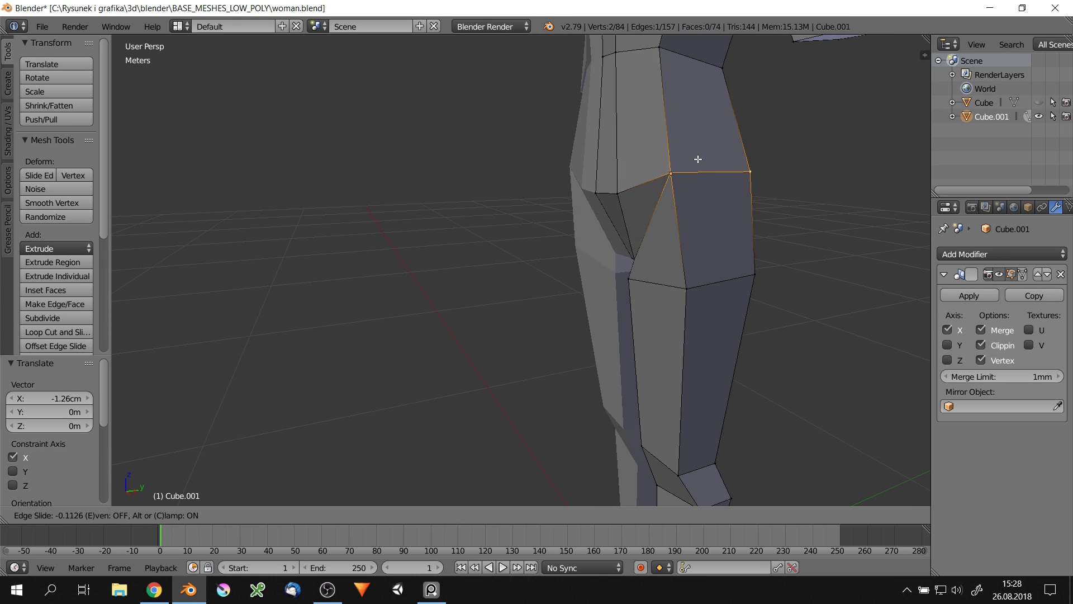
click(698, 159)
scroll(705, 157, down, 3)
scroll(709, 223, down, 3)
middle_drag(709, 235, 731, 285)
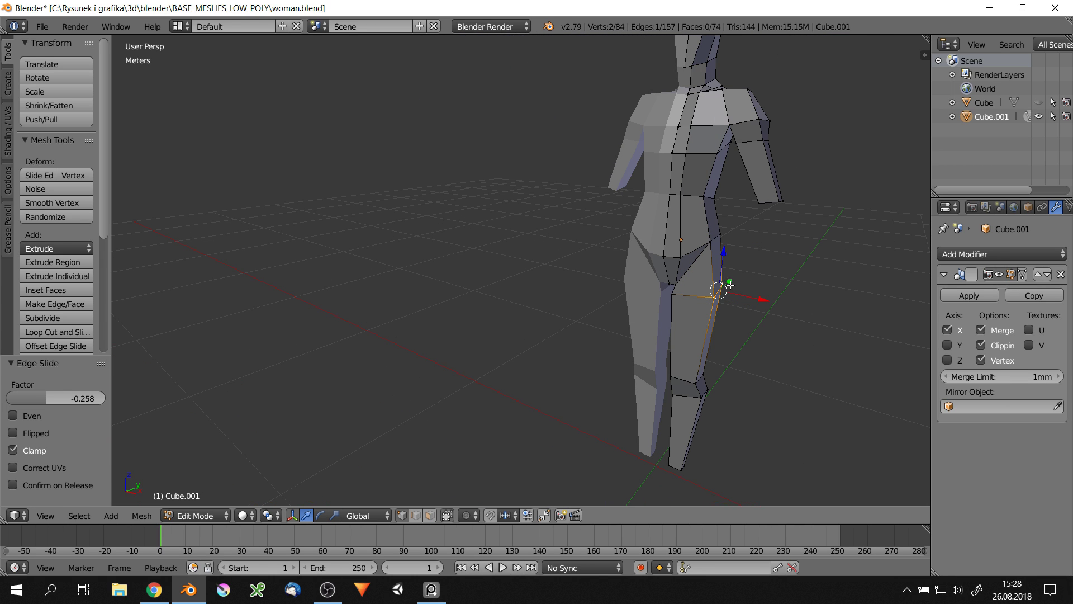
click(730, 245)
key(KP_1)
Show the figure as wireframe and widen the two waist vertices 5.62mm along X
scroll(699, 219, up, 3)
key(z)
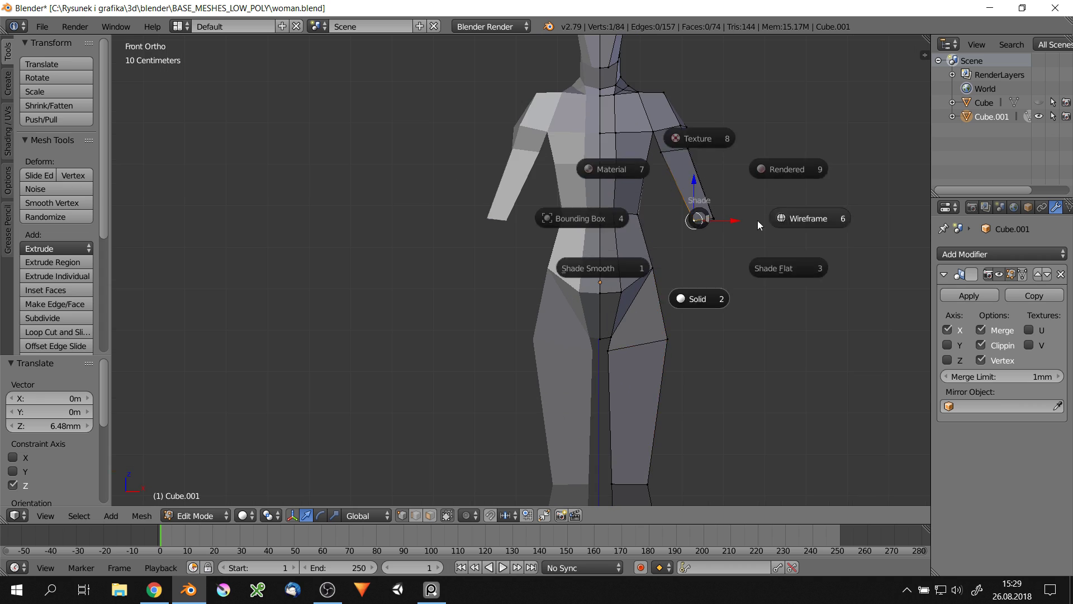
click(758, 225)
scroll(619, 286, up, 2)
right_click(645, 194)
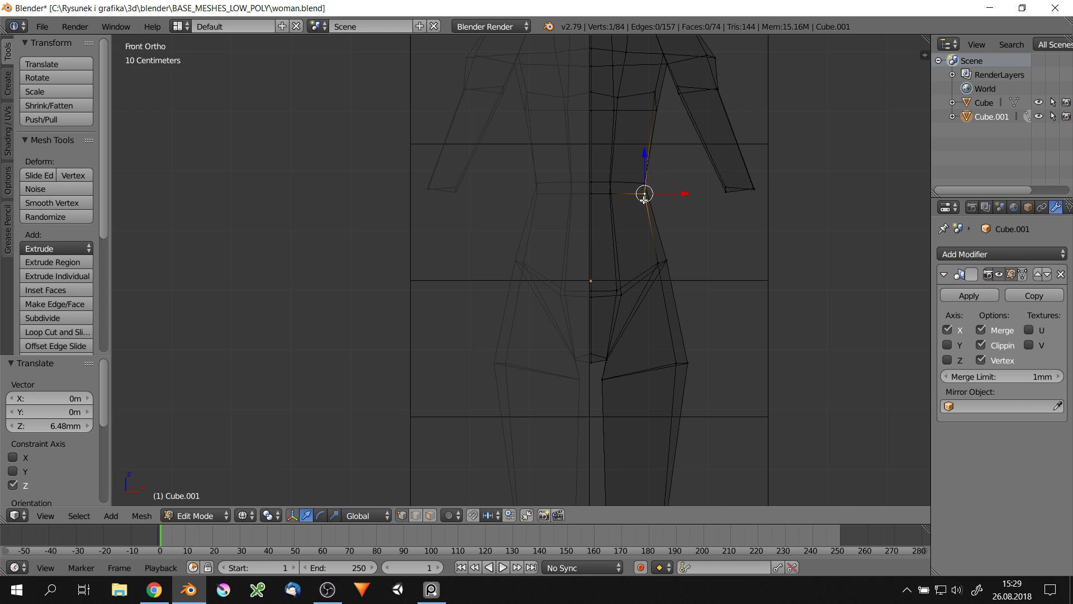
right_click(658, 264)
key(g)
key(x)
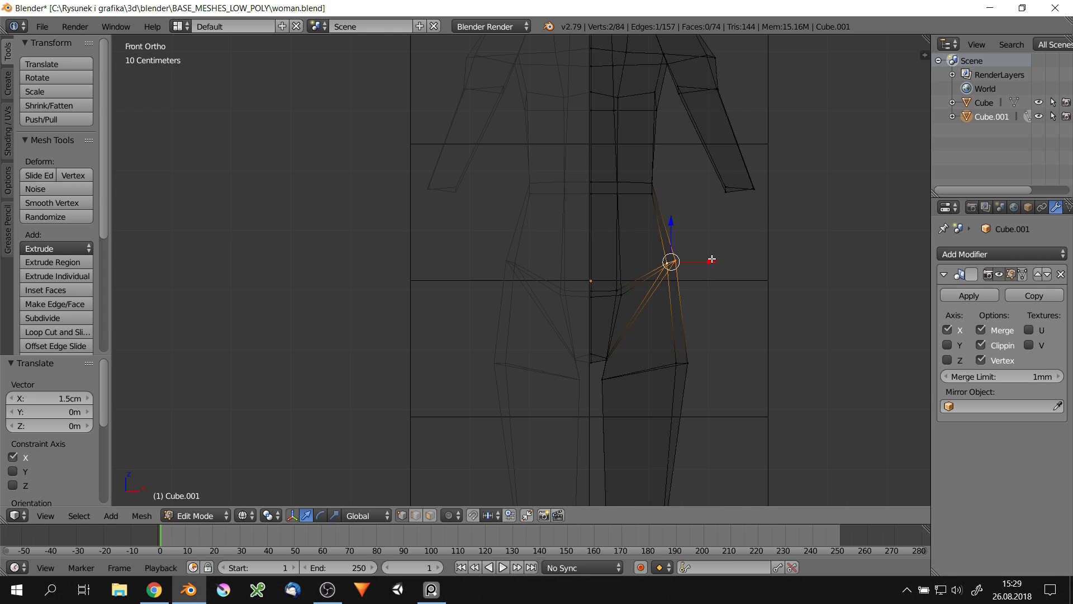
scroll(711, 259, down, 5)
scroll(675, 382, up, 5)
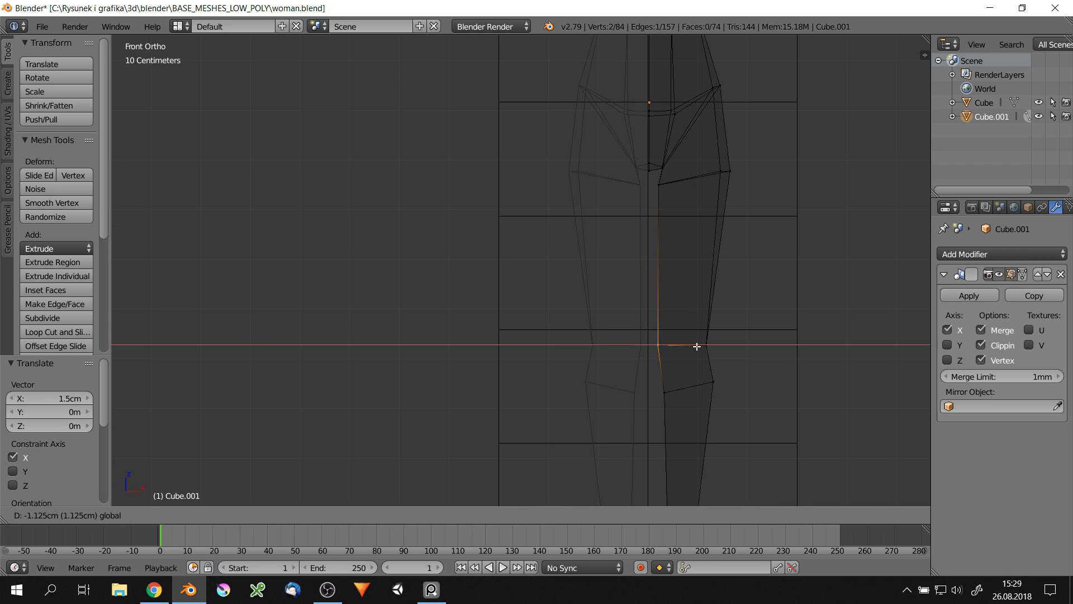
click(721, 362)
Extrude the forearm-end edge and move a shoulder vertex inward
scroll(721, 362, down, 4)
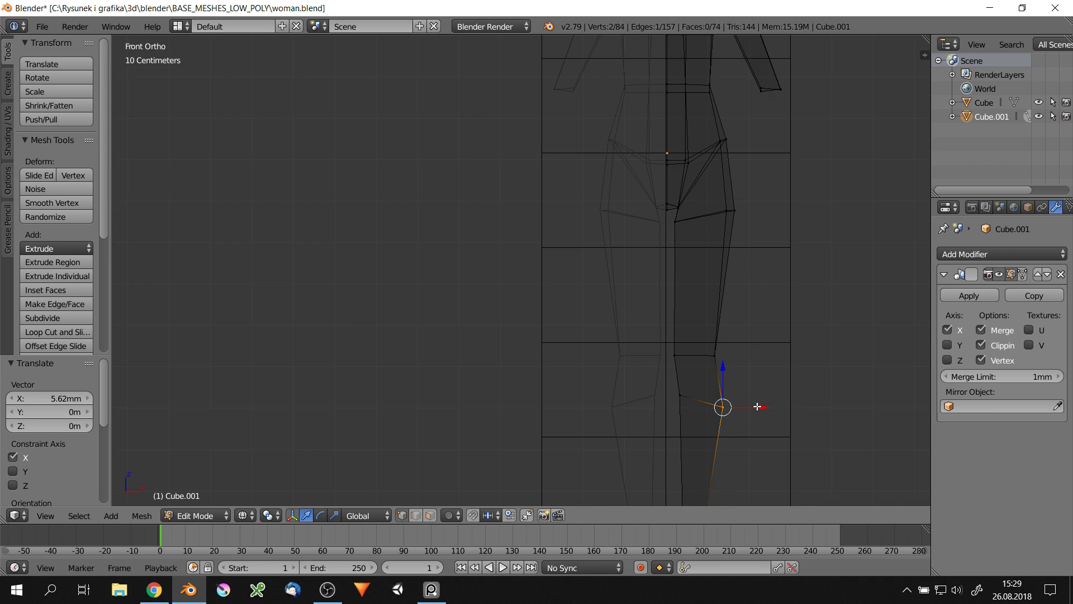
scroll(765, 241, up, 3)
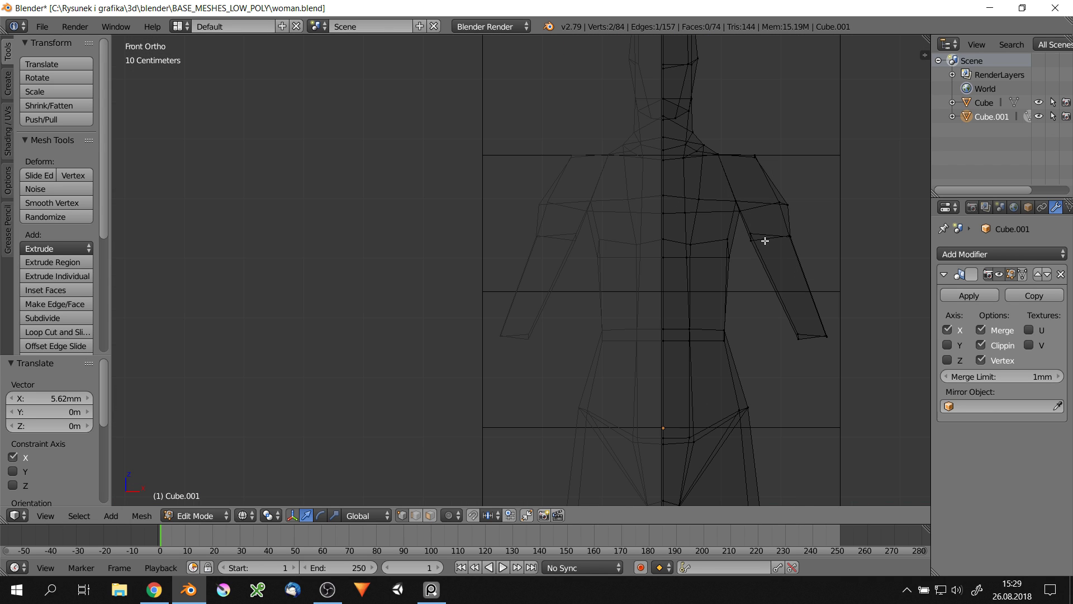
key(e)
click(832, 329)
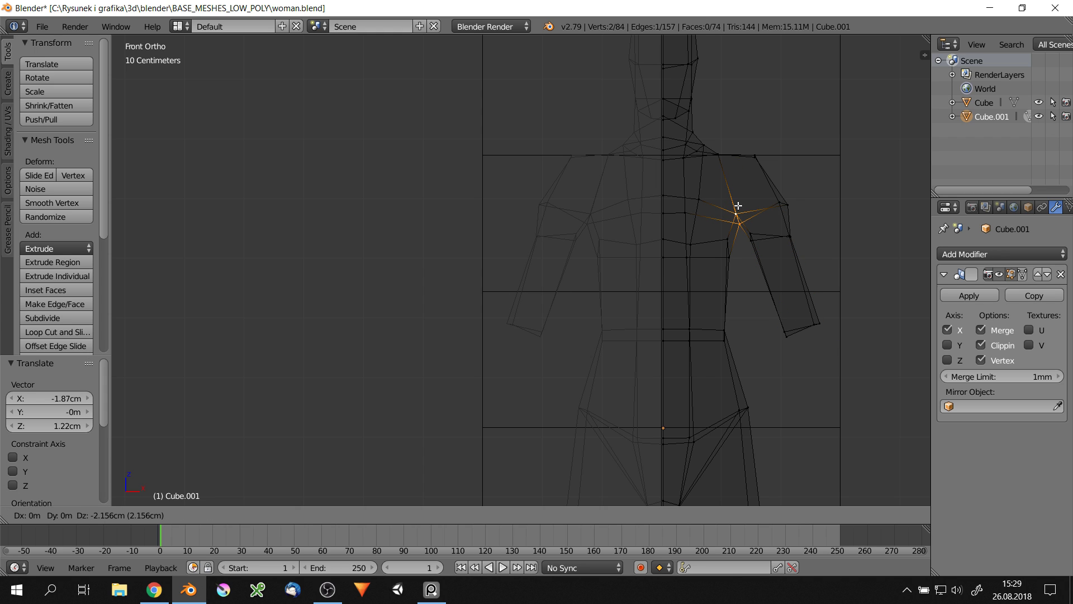
right_click(756, 156)
scroll(697, 132, up, 3)
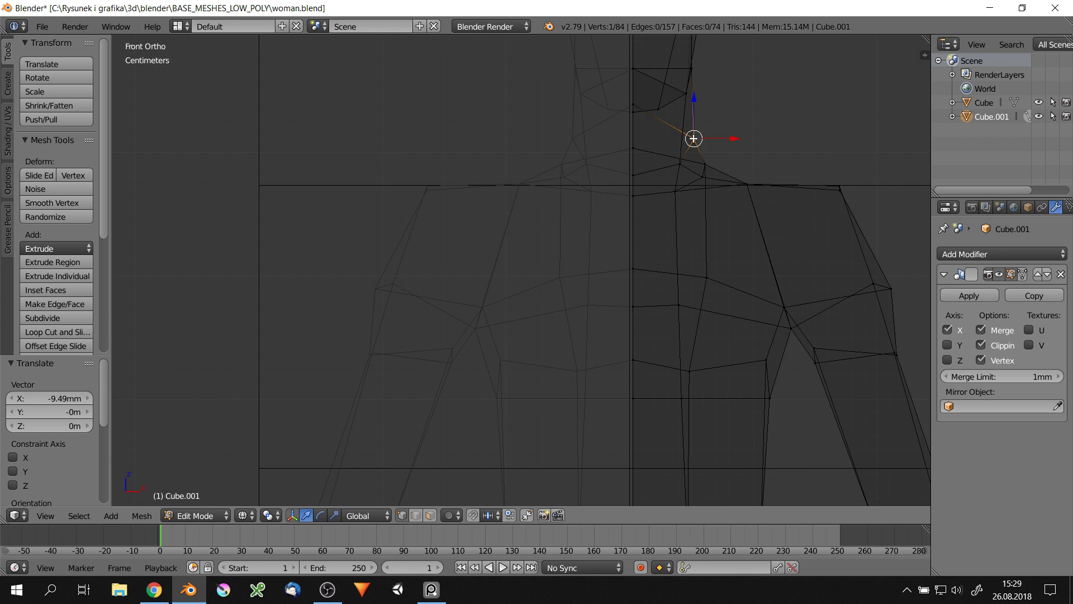
drag(695, 137, 692, 139)
scroll(807, 191, down, 2)
scroll(791, 227, down, 2)
Extrude the forearm end further down and reposition an arm vertex
key(e)
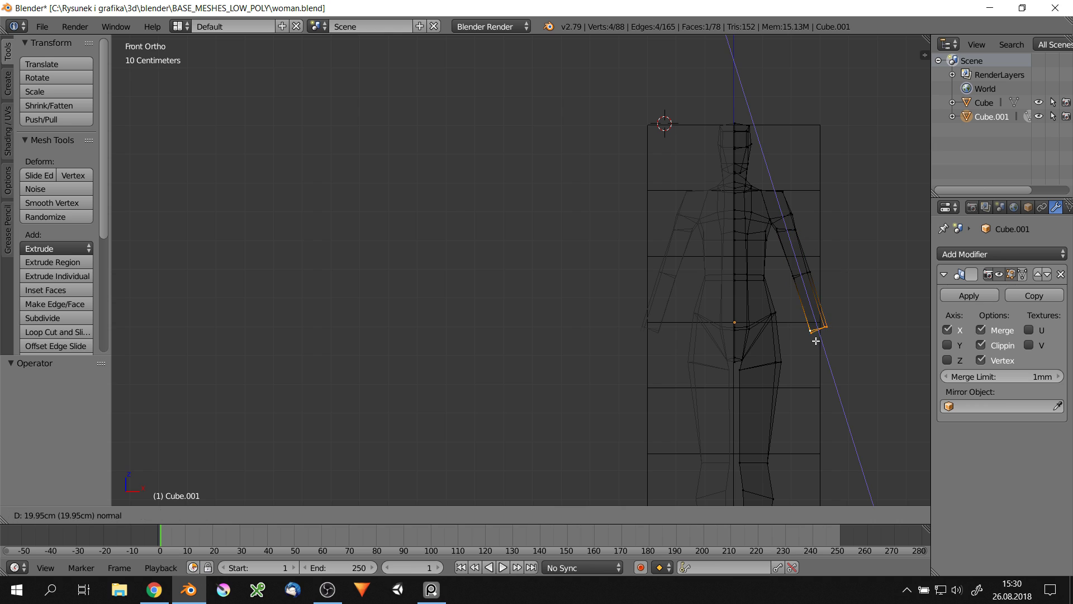
click(821, 361)
right_click(808, 271)
scroll(808, 273, up, 3)
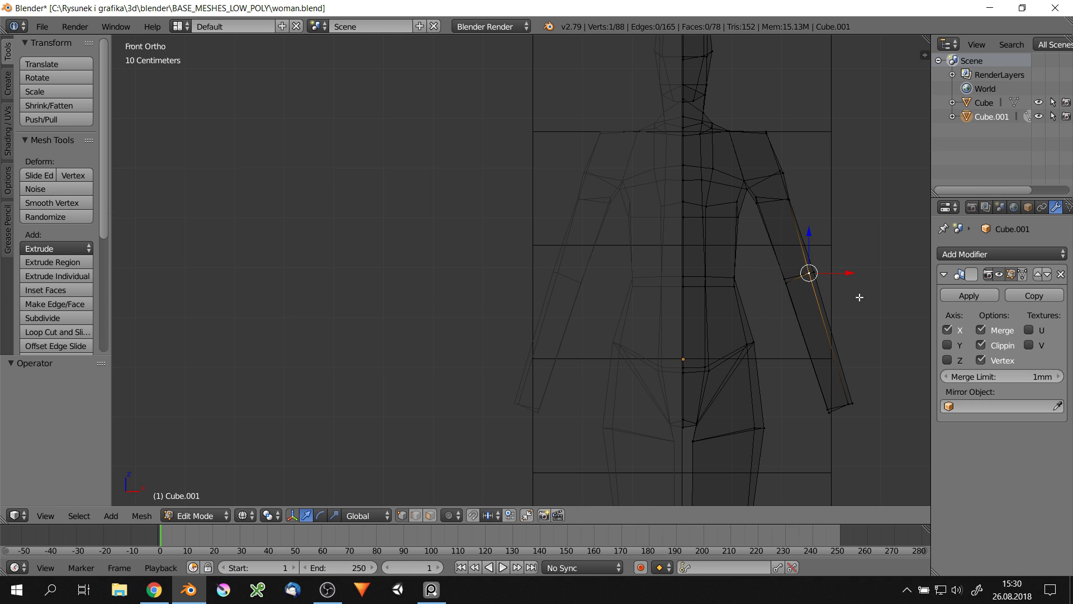
click(835, 281)
right_click(777, 190)
scroll(782, 193, up, 2)
Reposition the vertices at the groin
scroll(782, 193, down, 3)
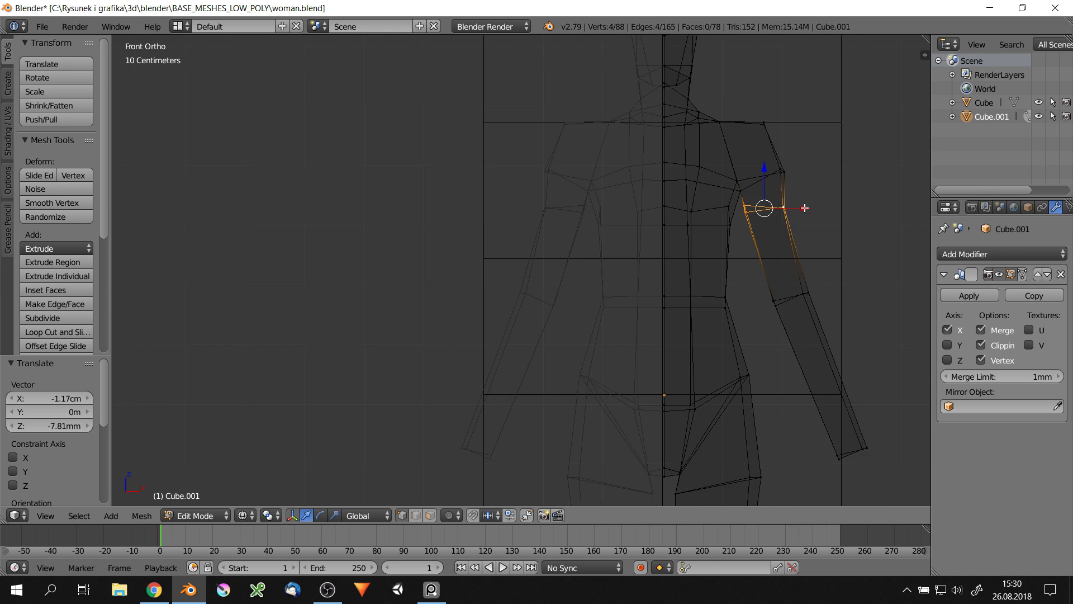
key(z)
mouse_move(782, 196)
middle_down()
mouse_move(777, 241)
mouse_move(736, 303)
middle_up()
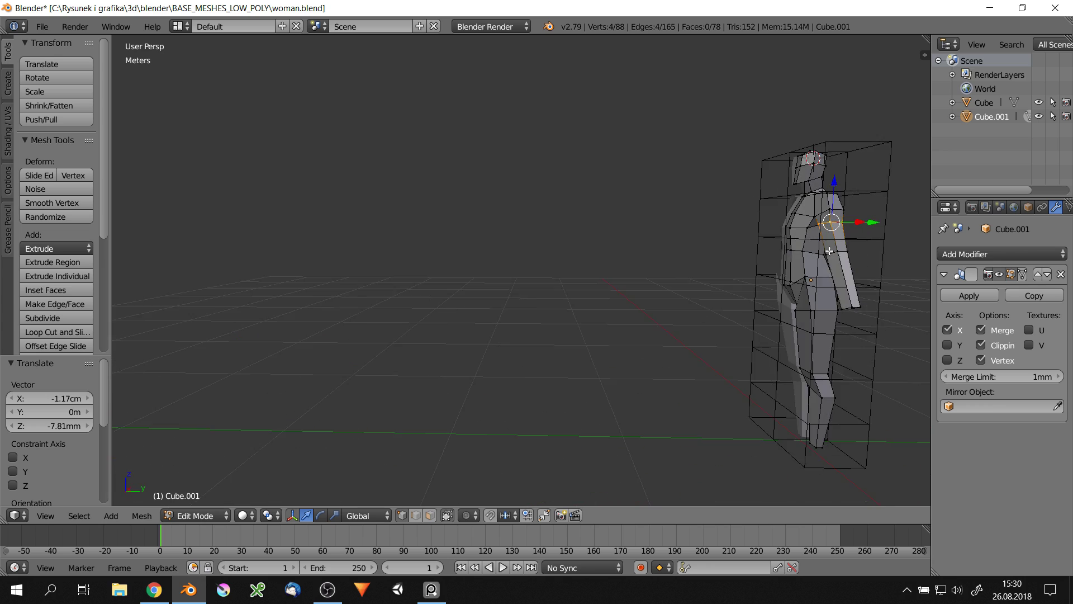
scroll(737, 302, up, 3)
right_click(746, 344)
scroll(723, 373, down, 2)
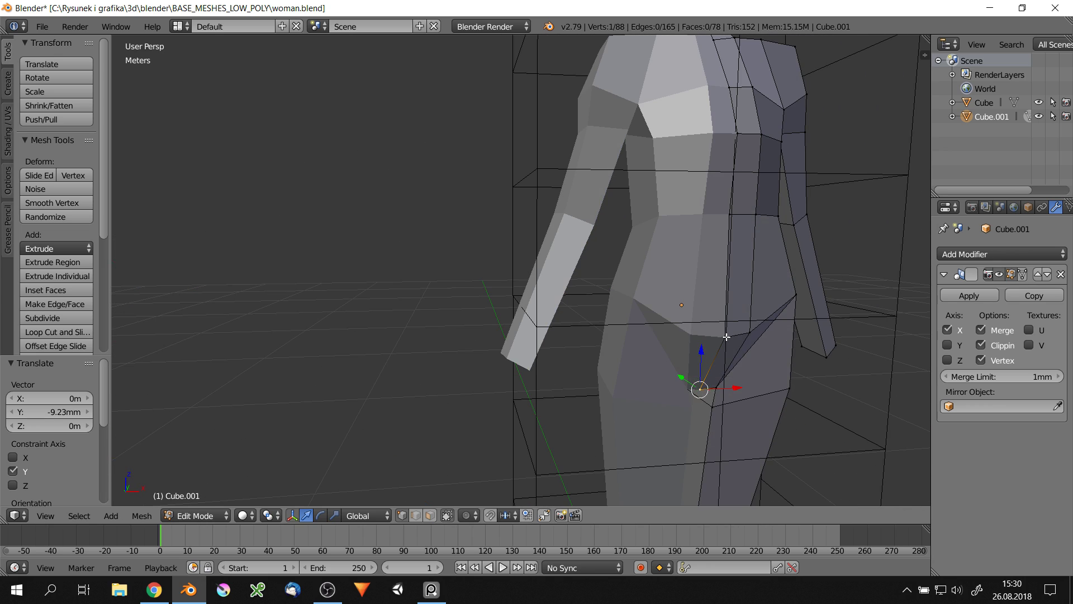
shift+right_click(706, 336)
drag(736, 291, 735, 268)
Move a shoulder vertex downward to reshape the shoulder
mouse_move(736, 269)
middle_down()
mouse_move(743, 287)
mouse_move(721, 218)
middle_up()
scroll(722, 218, up, 3)
right_drag(727, 227, 710, 201)
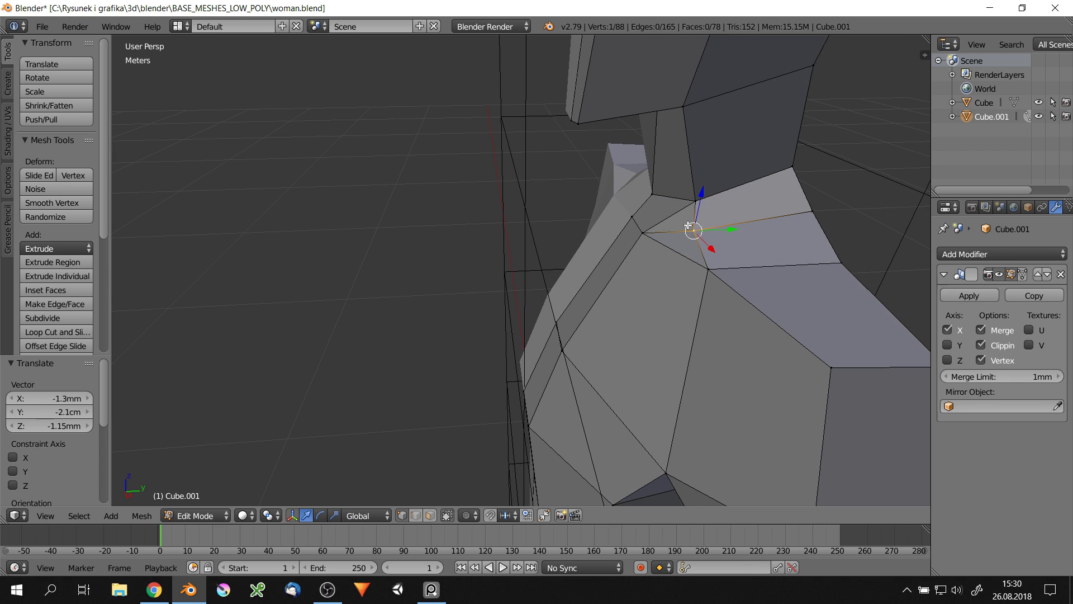
scroll(688, 225, down, 2)
right_click(675, 201)
drag(676, 201, 665, 247)
scroll(666, 246, up, 2)
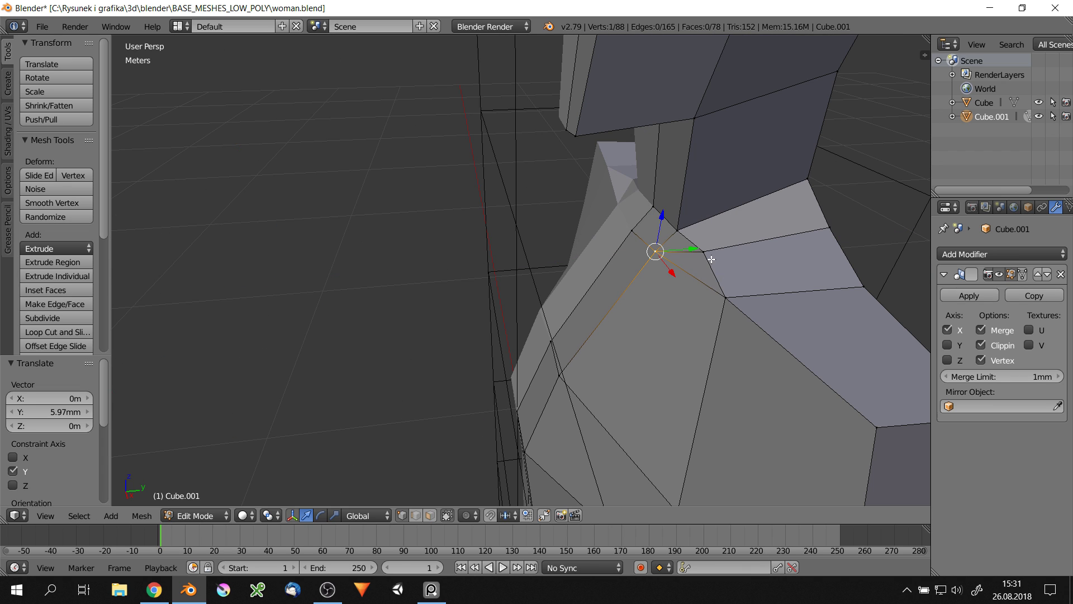
scroll(711, 259, down, 3)
Orbit to a side view and snap to the right-side view with numpad 3
middle_drag(711, 259, 591, 257)
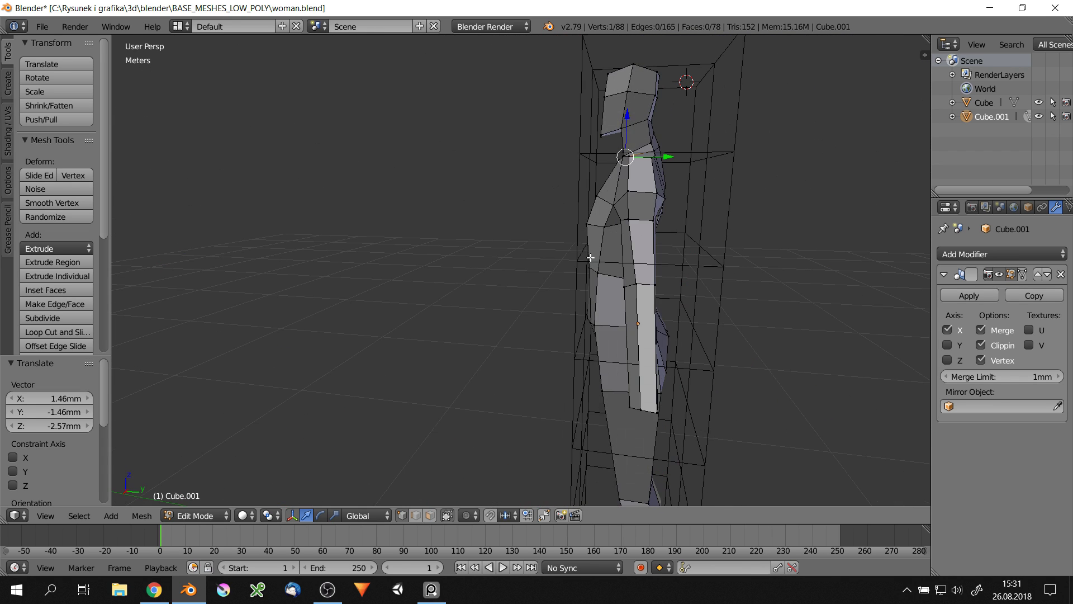
key(KP_3)
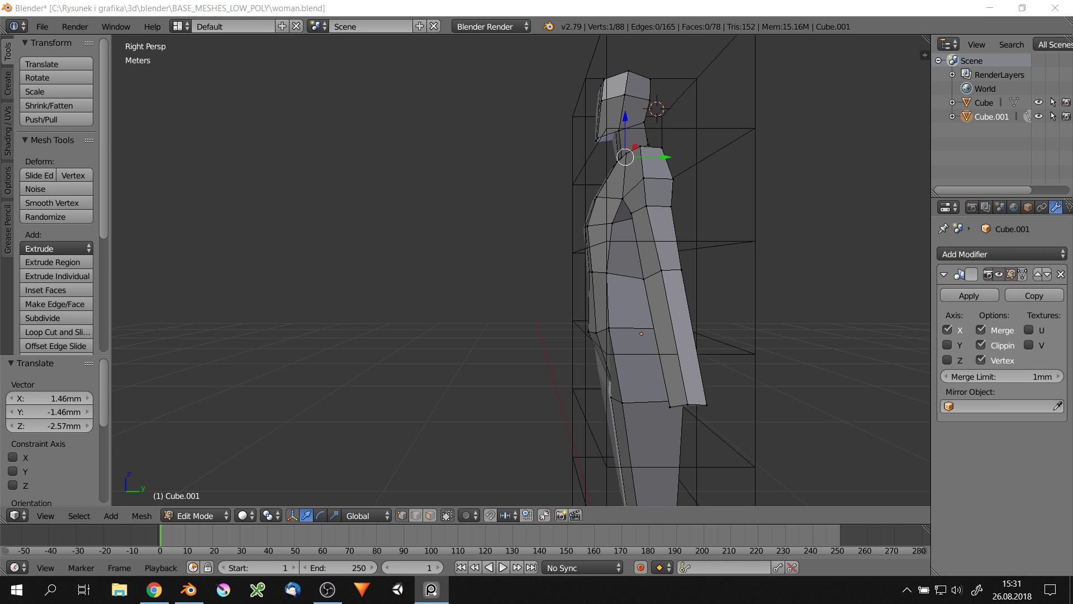
middle_drag(687, 304, 699, 305)
scroll(699, 304, down, 3)
Switch to Right Ortho wireframe view and select the knee edge loop
key(q)
click(782, 305)
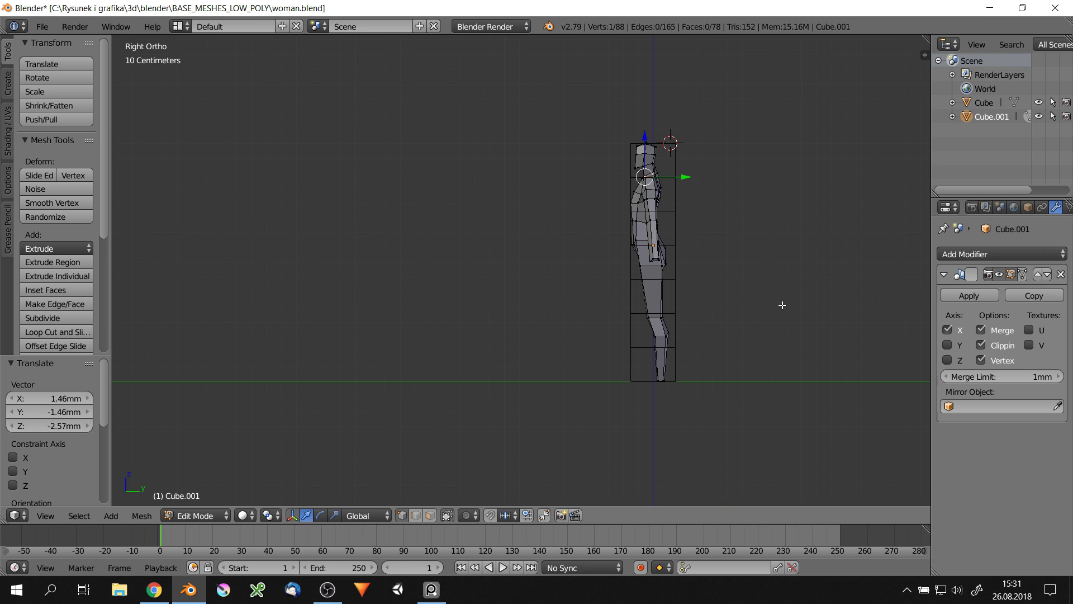
scroll(658, 283, up, 7)
right_click(565, 268)
key(z)
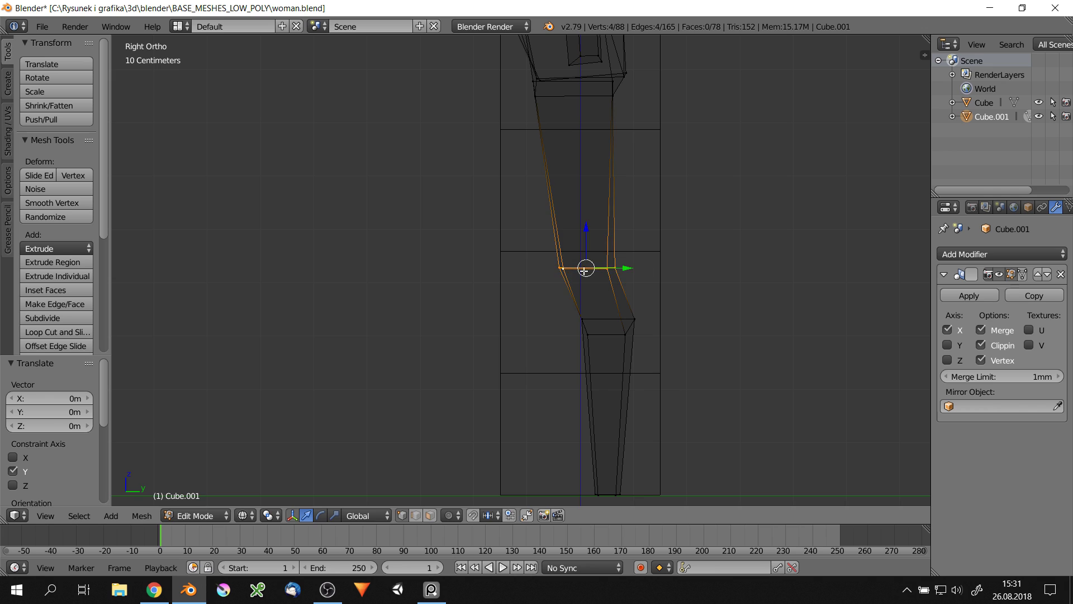
Add a new edge loop across the leg and shift its vertices into place
key(ctrl+z)
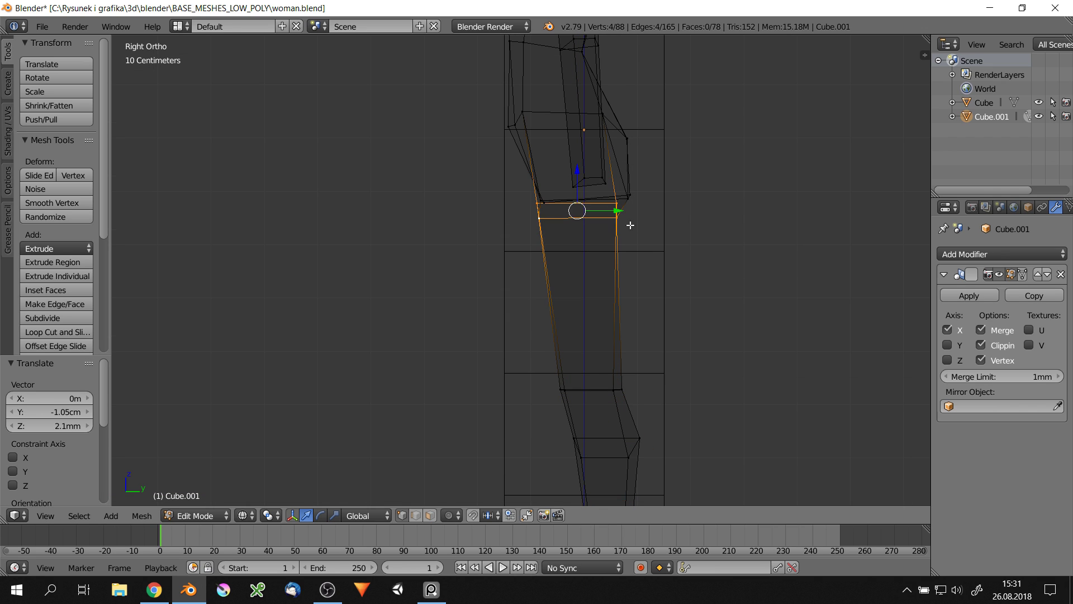
key(Escape)
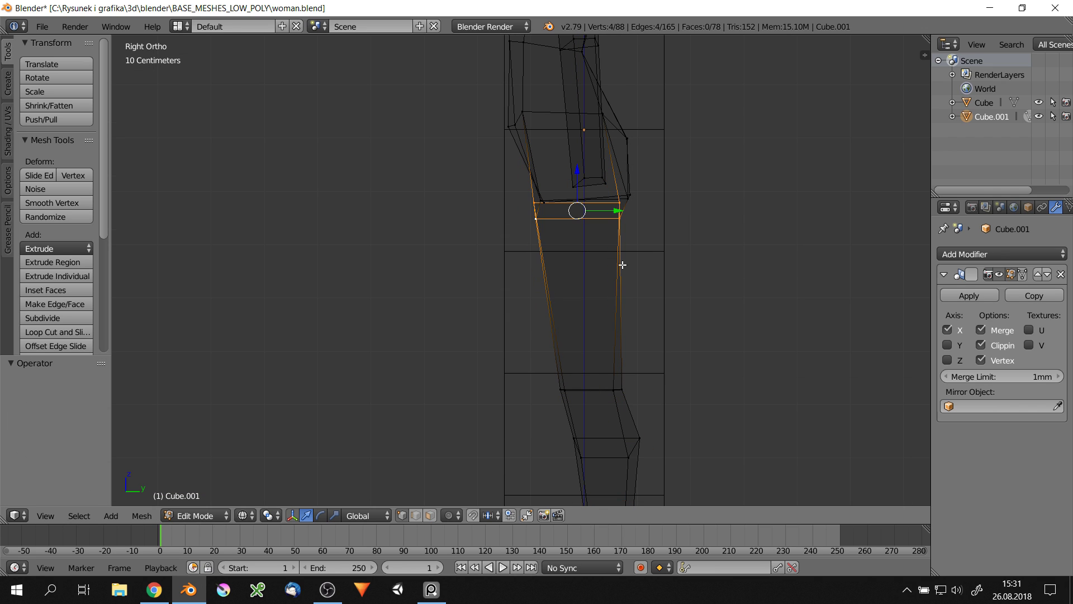
key(ctrl+r)
click(650, 240)
click(650, 240)
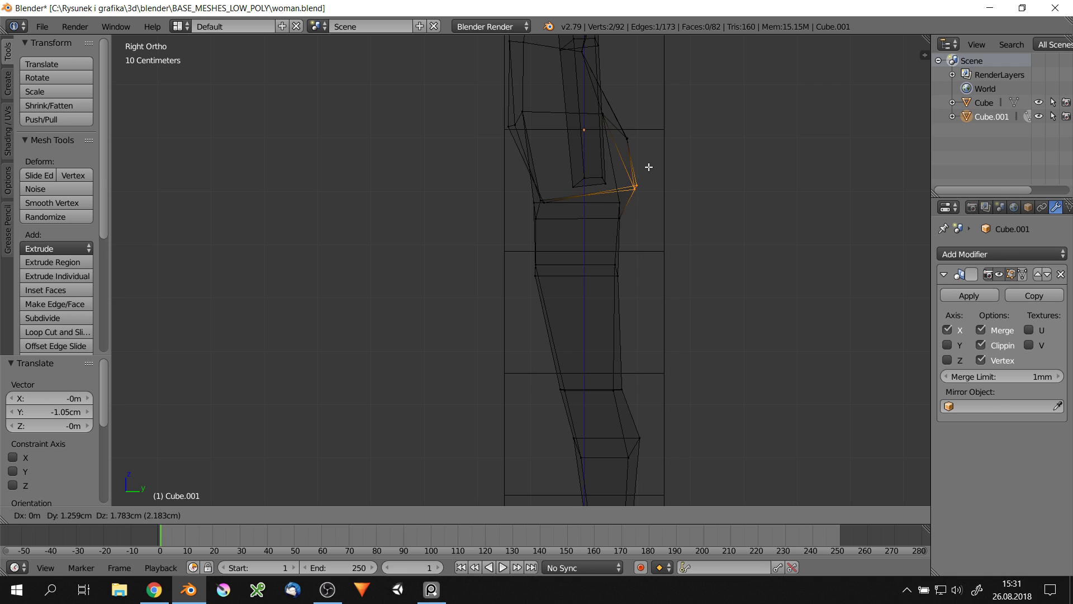
click(648, 166)
shift+middle_drag(648, 166, 675, 232)
scroll(557, 163, up, 1)
click(714, 258)
scroll(714, 258, down, 3)
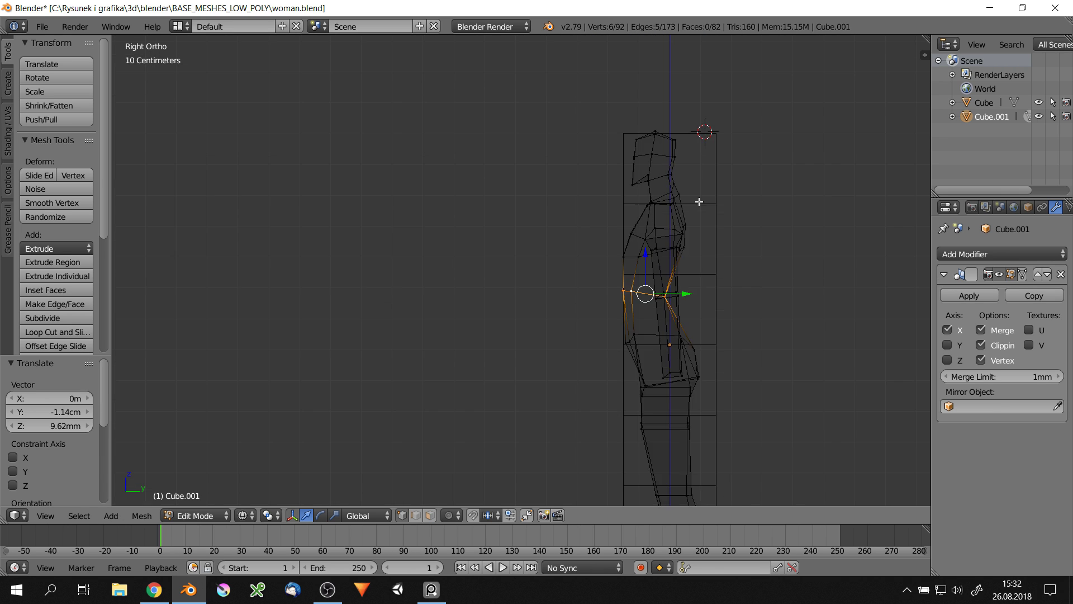
scroll(638, 190, up, 8)
Move a body vertex front-to-back to refine the side profile
right_click(636, 188)
key(g)
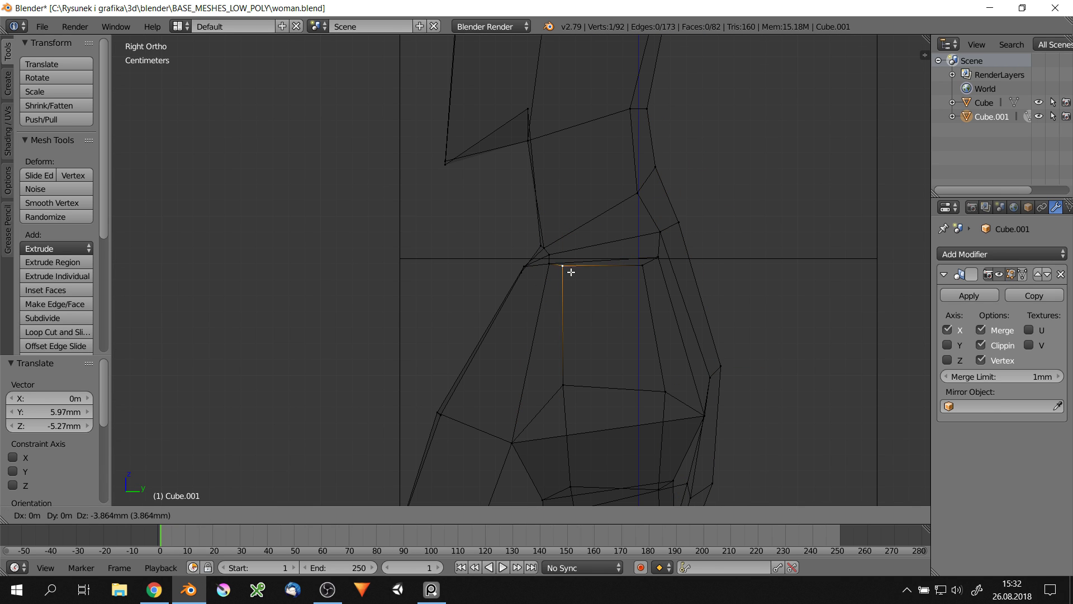
click(646, 279)
shift+middle_drag(646, 278, 771, 459)
scroll(581, 218, down, 1)
right_click(581, 218)
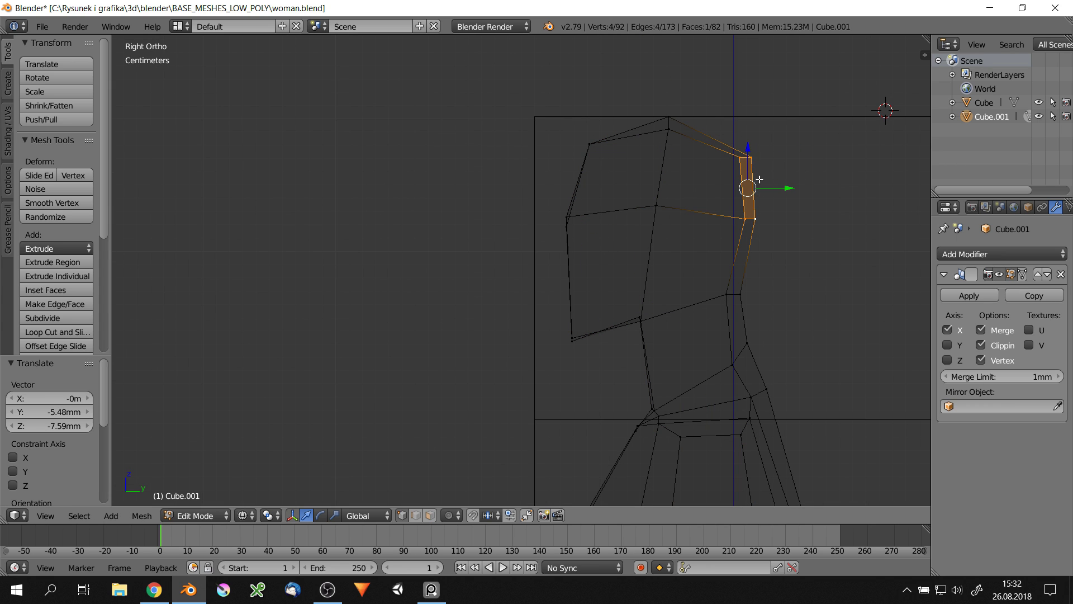
Add a loop cut near the ankle
scroll(758, 279, down, 3)
shift+middle_drag(754, 450, 772, 424)
scroll(772, 425, up, 4)
key(ctrl+r)
click(766, 399)
Extrude the foot forward from the leg base, scale its tip down and position it
right_click(781, 430)
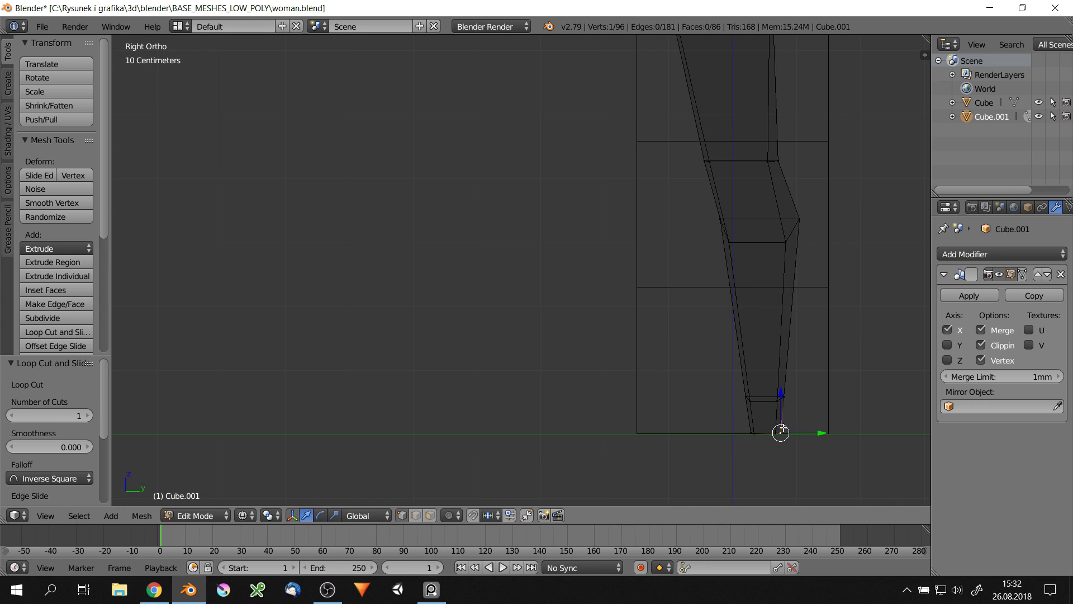
right_click(755, 414)
key(e)
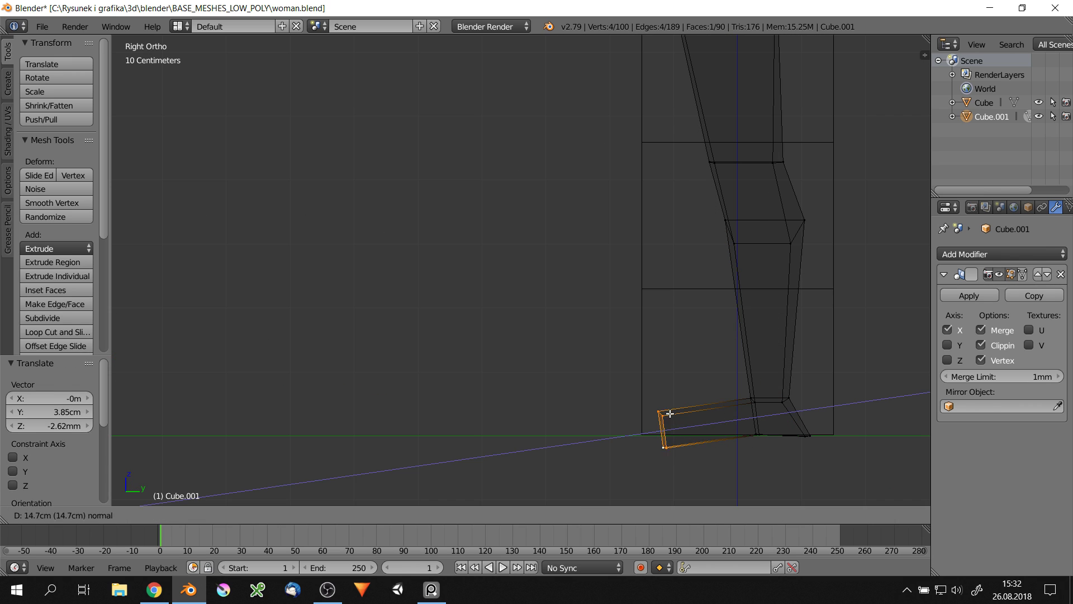
click(671, 427)
key(s)
click(686, 417)
key(g)
click(713, 479)
Adjust an ankle vertex and nudge the knee edge slightly
right_click(787, 401)
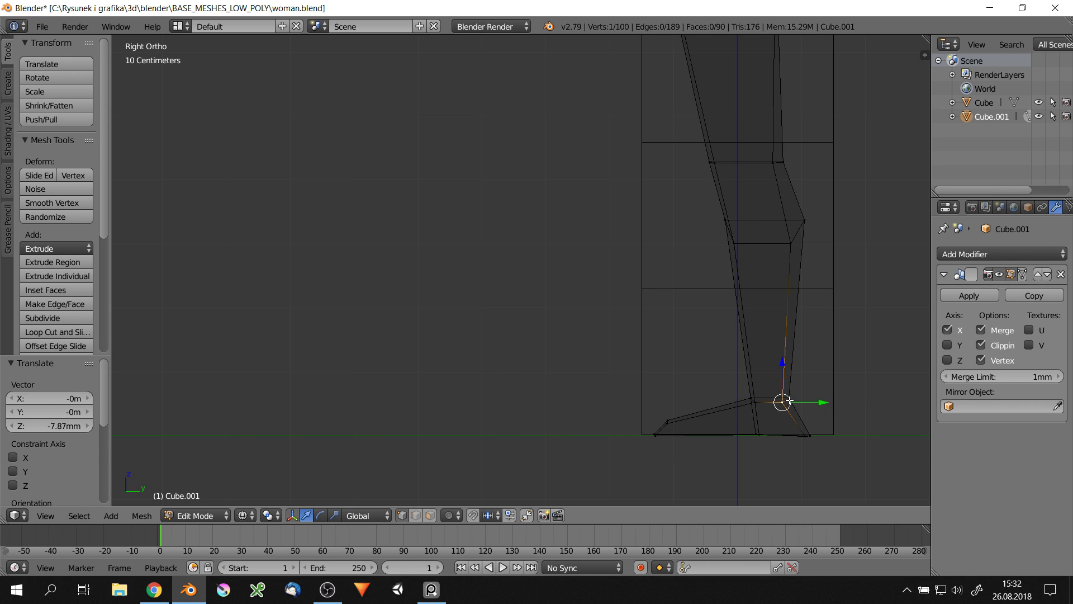
click(755, 389)
scroll(716, 467, down, 3)
scroll(734, 220, up, 3)
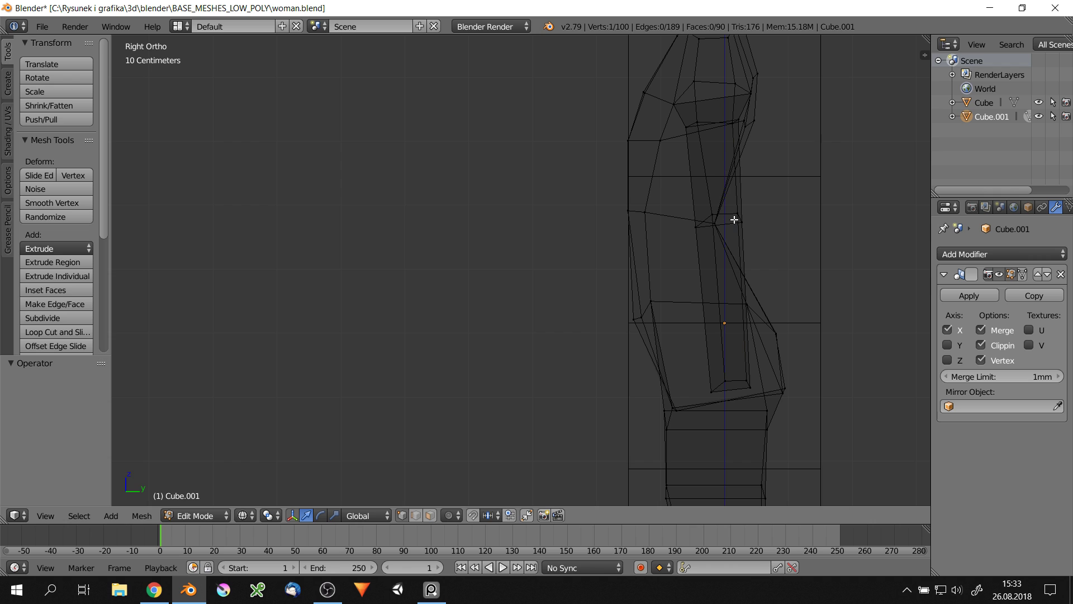
drag(744, 122, 747, 122)
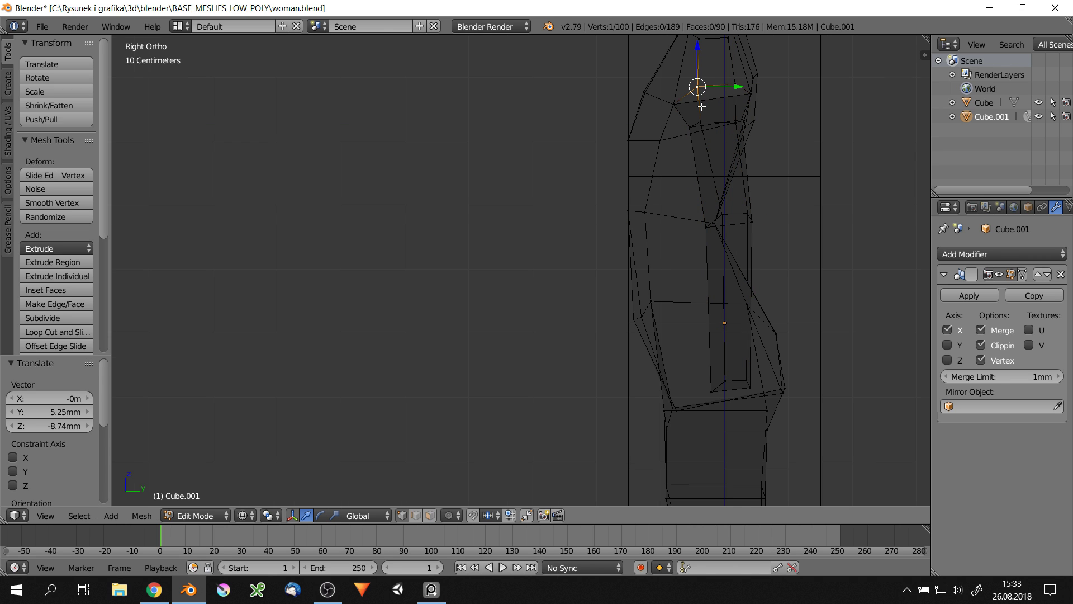
Switch to the Front Ortho view in wireframe
scroll(703, 107, down, 5)
key(z)
mouse_move(726, 168)
middle_down()
mouse_move(754, 185)
mouse_move(687, 235)
middle_up()
key(q)
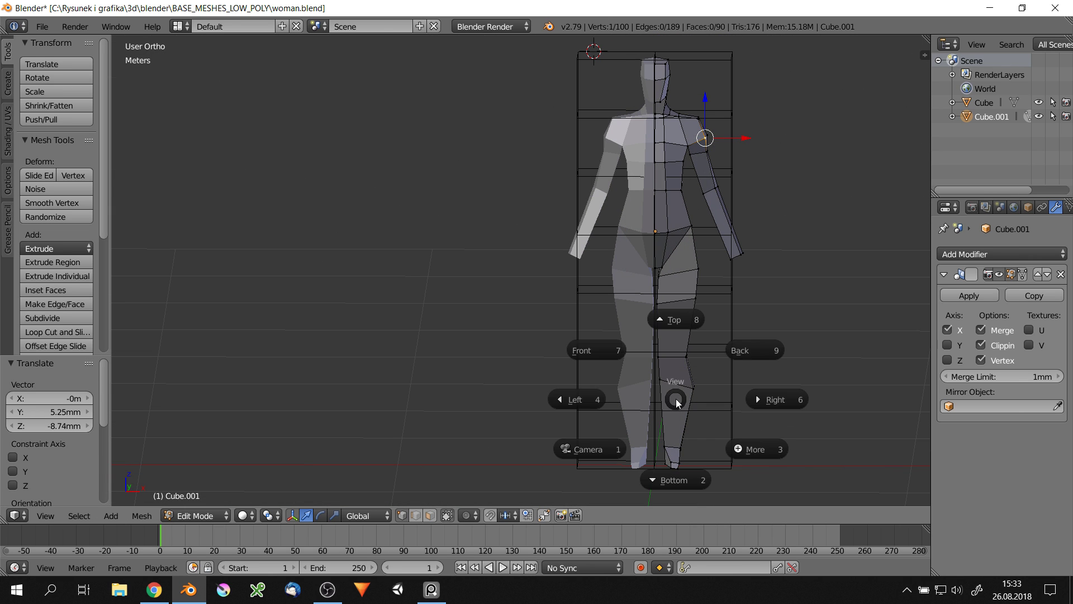
key(7)
scroll(677, 402, up, 3)
key(z)
Move leg vertices sideways along X and vertically to refine leg width
key(e)
key(x)
click(743, 385)
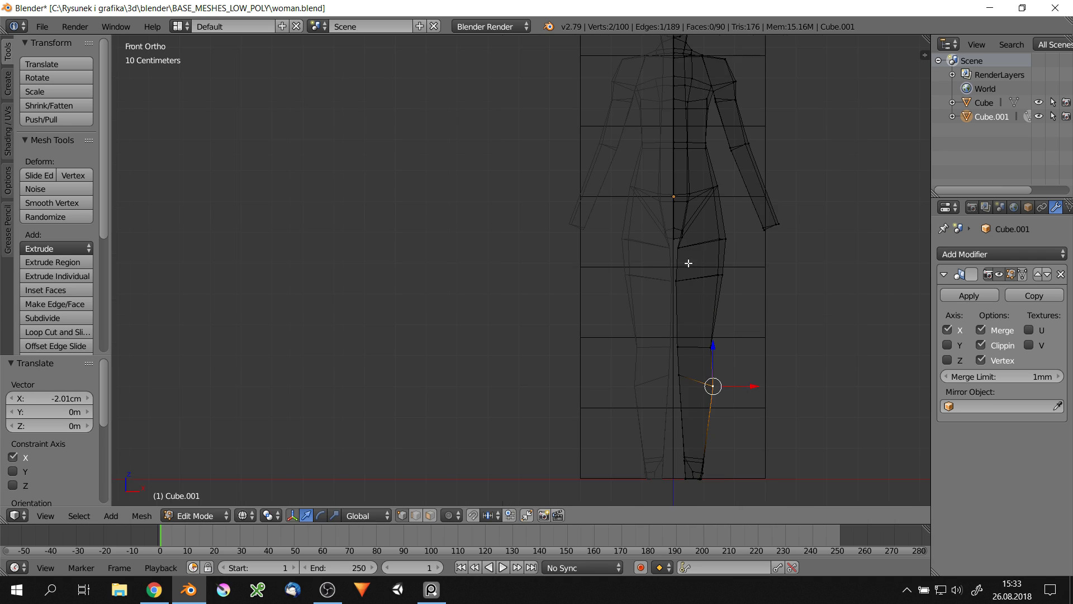
scroll(689, 262, up, 3)
key(g)
key(x)
scroll(777, 330, down, 1)
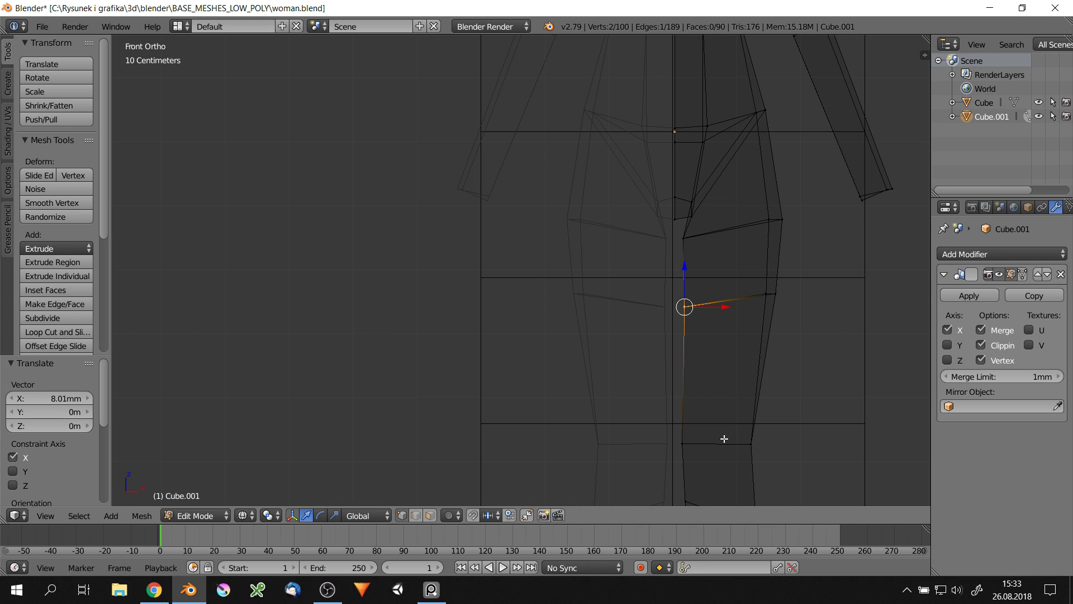
click(780, 443)
scroll(776, 291, down, 5)
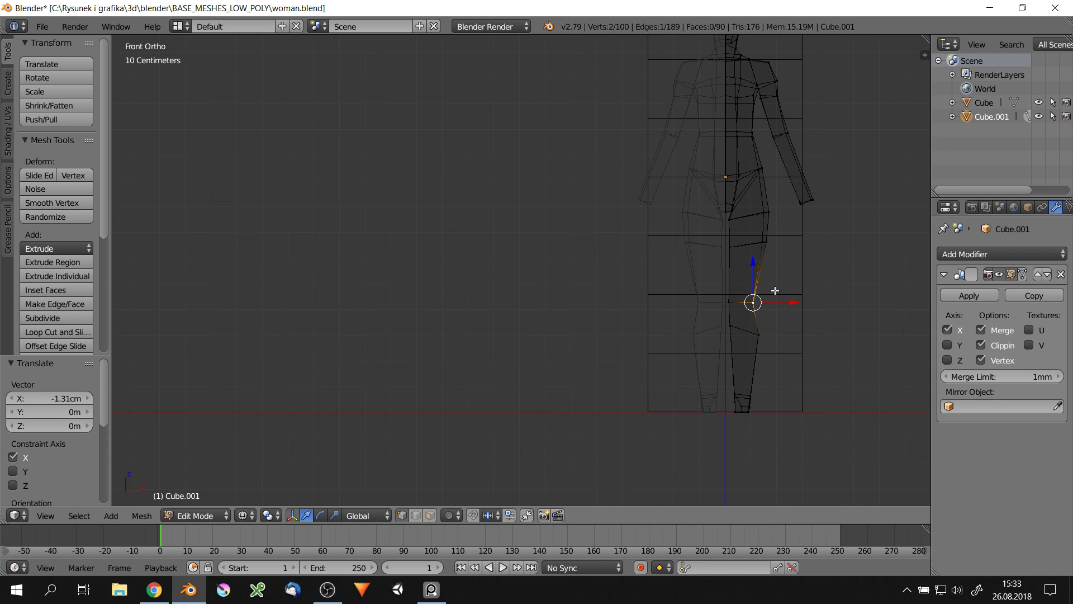
click(750, 263)
Select and vertically move a foot vertex to reshape the foot base
scroll(726, 290, up, 3)
scroll(743, 438, up, 2)
key(g)
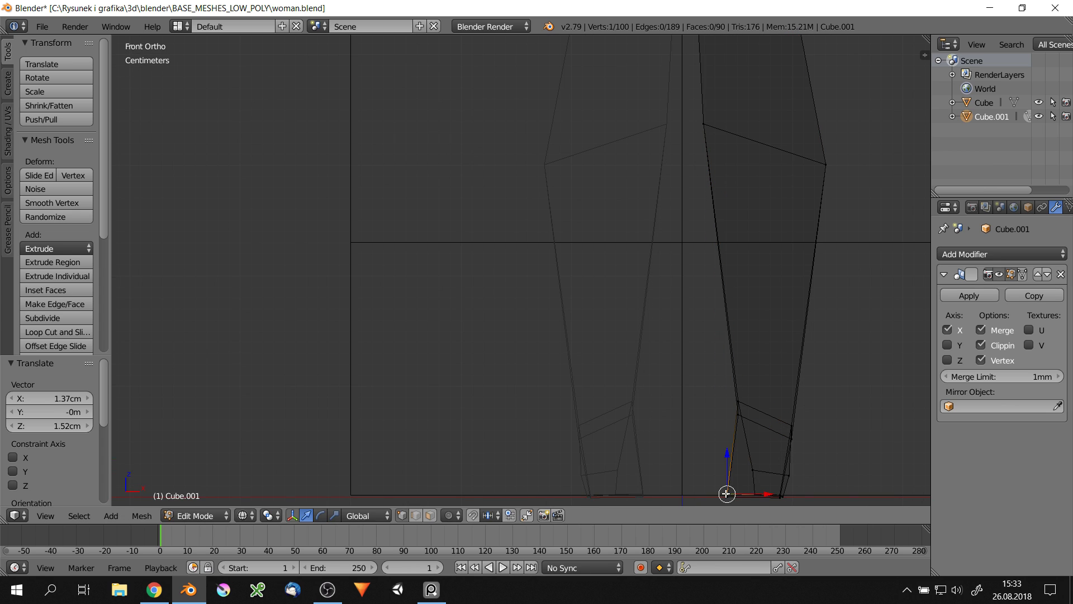
right_click(762, 489)
right_click(768, 499)
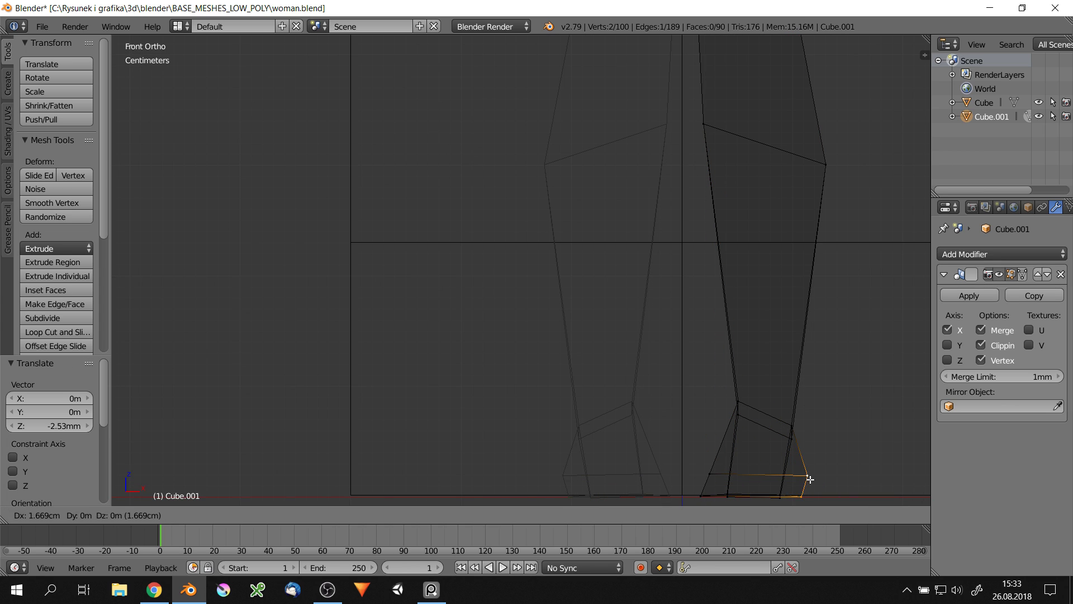
scroll(783, 447, down, 3)
key(z)
scroll(766, 235, up, 4)
right_click(764, 233)
Return to Front Ortho view and move the shoulder vertex sideways along X
scroll(771, 226, down, 2)
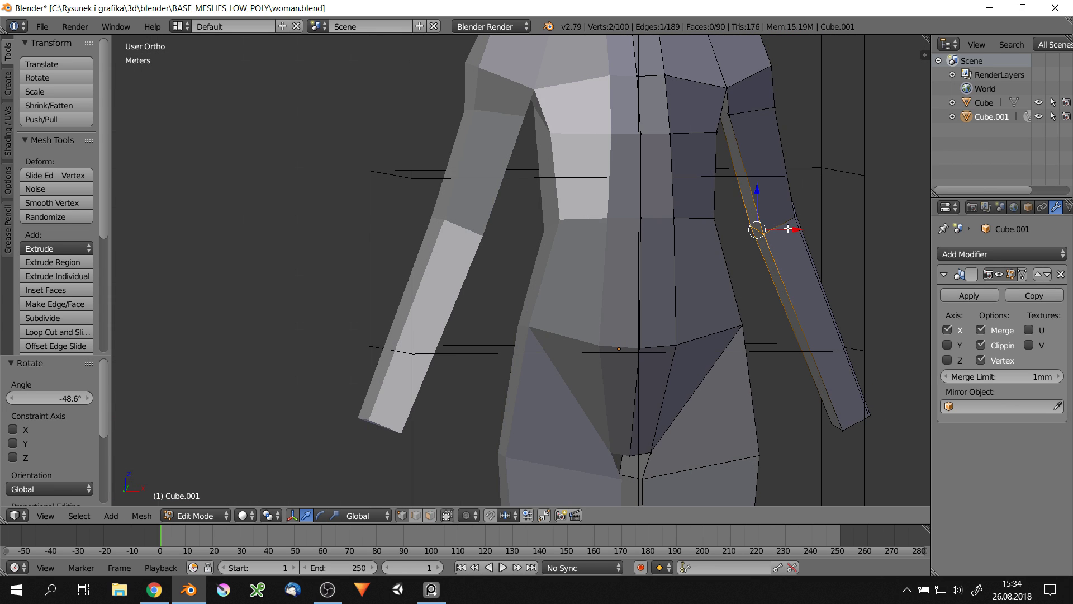
middle_drag(766, 229, 713, 114)
key(q)
click(605, 61)
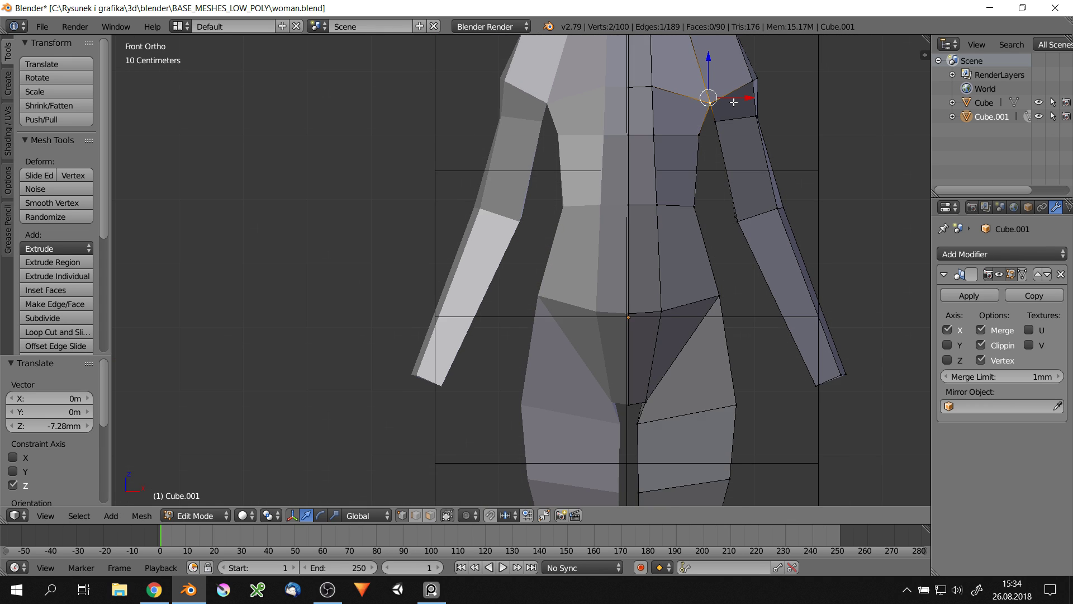
key(g)
Move the armpit vertex freely, then vertically along Z to reshape the armpit
key(g)
key(x)
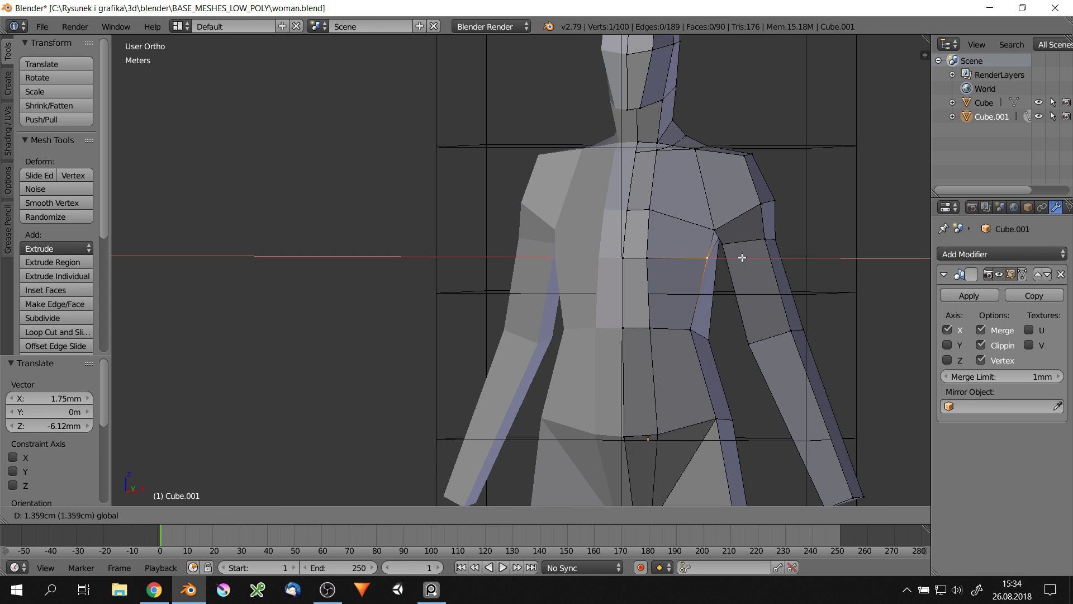
click(726, 255)
mouse_move(726, 255)
middle_down()
mouse_move(740, 254)
mouse_move(716, 242)
mouse_move(738, 251)
mouse_move(752, 280)
mouse_move(732, 268)
mouse_move(727, 232)
mouse_move(698, 234)
middle_up()
key(g)
click(794, 246)
key(g)
key(z)
click(755, 294)
scroll(755, 294, down, 2)
scroll(755, 293, up, 2)
scroll(726, 232, up, 3)
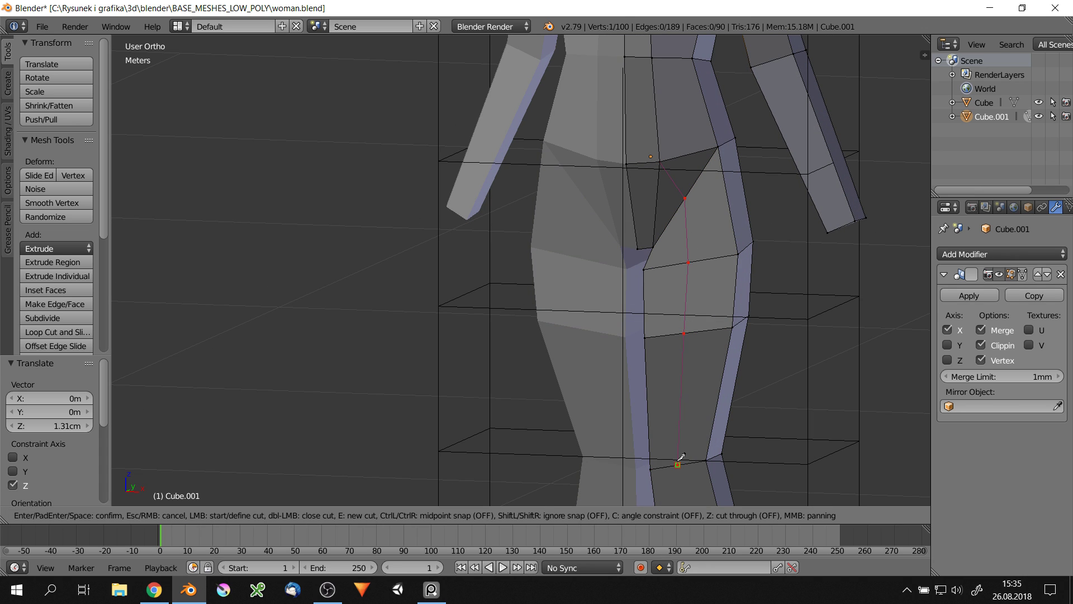
Knife-cut a new line down the thigh and shin, from hip to foot
key(Return)
middle_drag(681, 457, 774, 252)
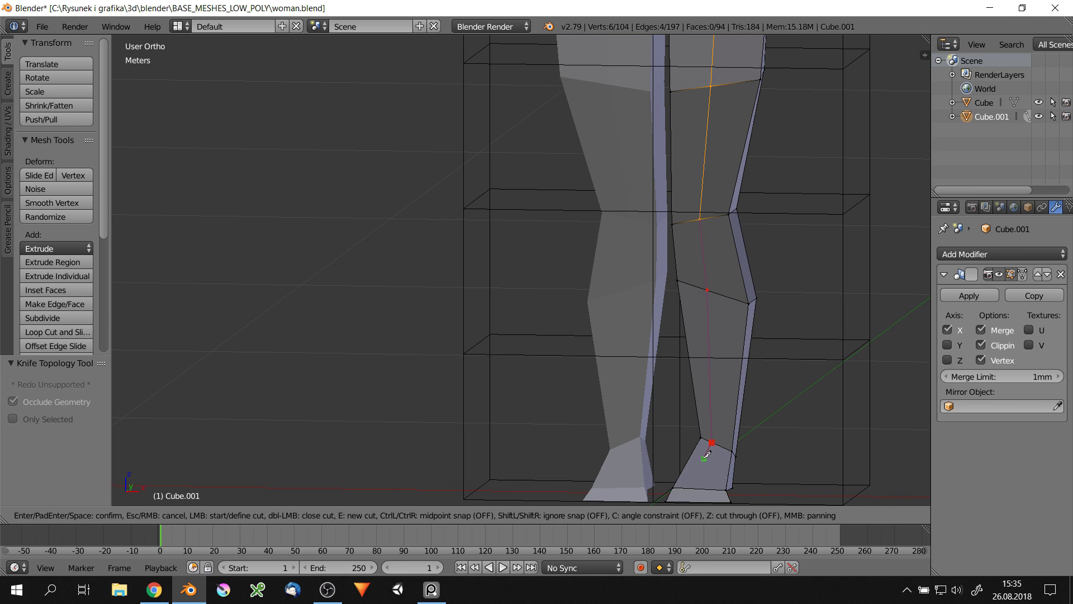
key(Return)
mouse_move(702, 492)
middle_down()
mouse_move(771, 340)
mouse_move(715, 200)
middle_up()
key(k)
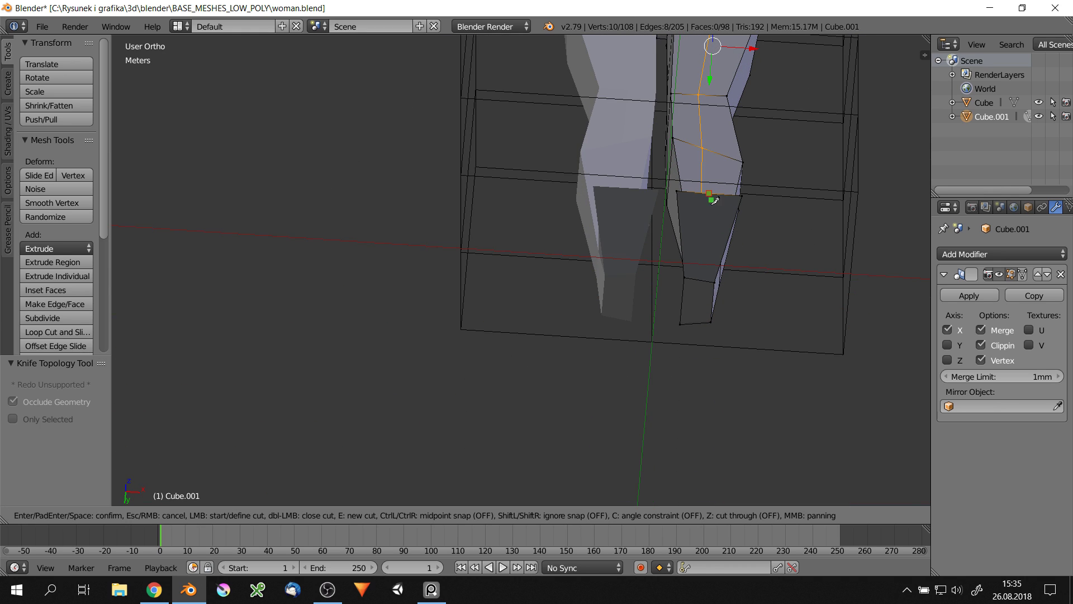
key(Return)
mouse_move(699, 315)
middle_down()
mouse_move(664, 223)
mouse_move(715, 206)
middle_up()
key(k)
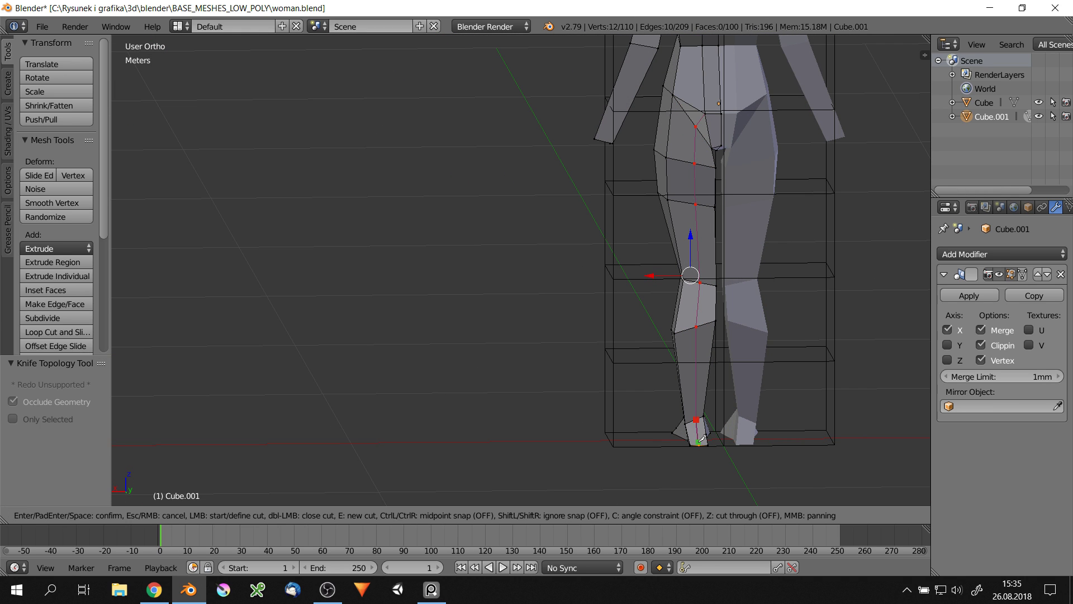
key(Return)
mouse_move(702, 438)
middle_down()
mouse_move(718, 306)
mouse_move(723, 321)
middle_up()
Scale the new cut vertices along Y and nudge one leg vertex forward along Y
key(s)
key(y)
click(719, 307)
right_click(719, 307)
key(g)
key(y)
click(711, 412)
Move a leg vertex and an ankle vertex along the Y axis
mouse_move(730, 365)
middle_down()
mouse_move(654, 256)
mouse_move(729, 218)
middle_up()
right_click(634, 221)
key(g)
key(y)
click(652, 291)
middle_drag(687, 293, 688, 426)
right_click(688, 427)
key(g)
key(y)
click(676, 412)
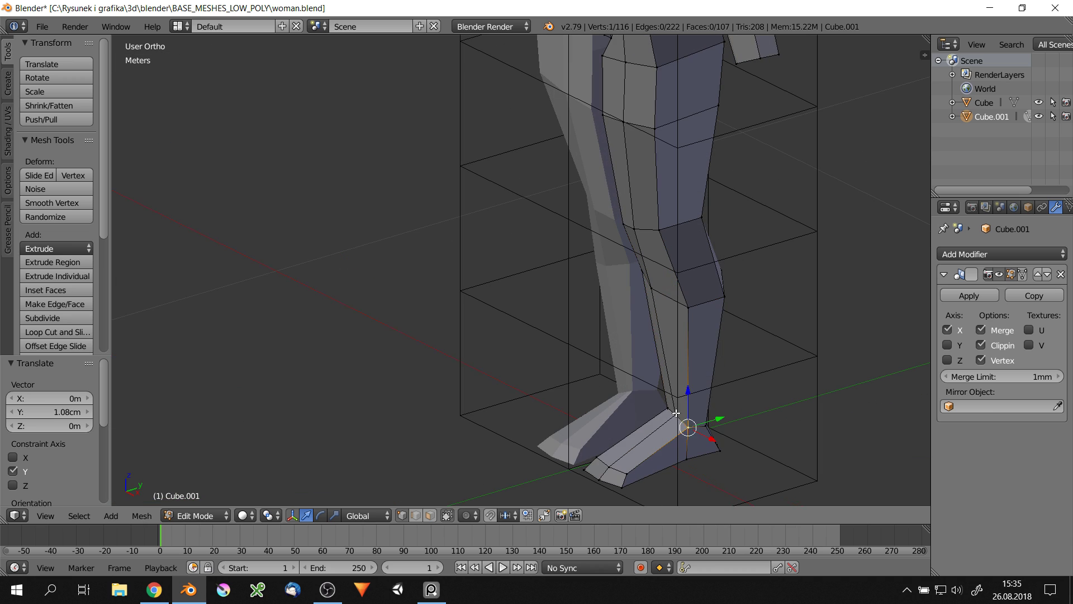
Shift a thigh vertex along Y, then begin another axis-locked vertex move
scroll(679, 403, down, 3)
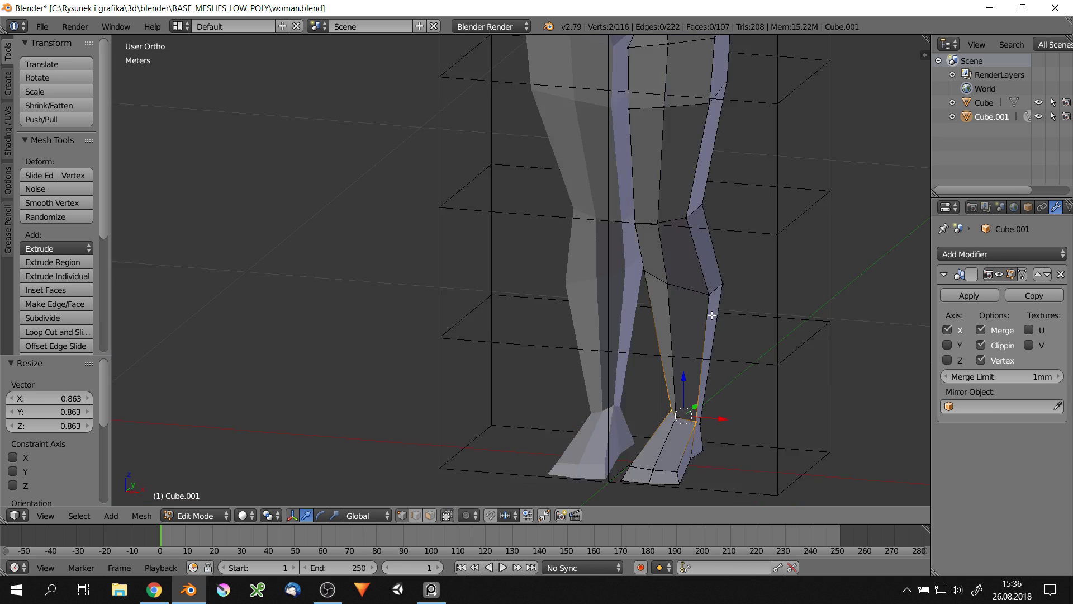
scroll(712, 312, up, 3)
right_click(706, 287)
mouse_move(706, 287)
middle_down()
mouse_move(687, 232)
mouse_move(660, 258)
mouse_move(671, 280)
middle_up()
key(g)
key(y)
click(692, 266)
scroll(692, 265, down, 3)
scroll(692, 265, up, 4)
key(g)
key(y)
Shift a chest vertex -2.82mm along the X axis
key(g)
key(x)
click(684, 293)
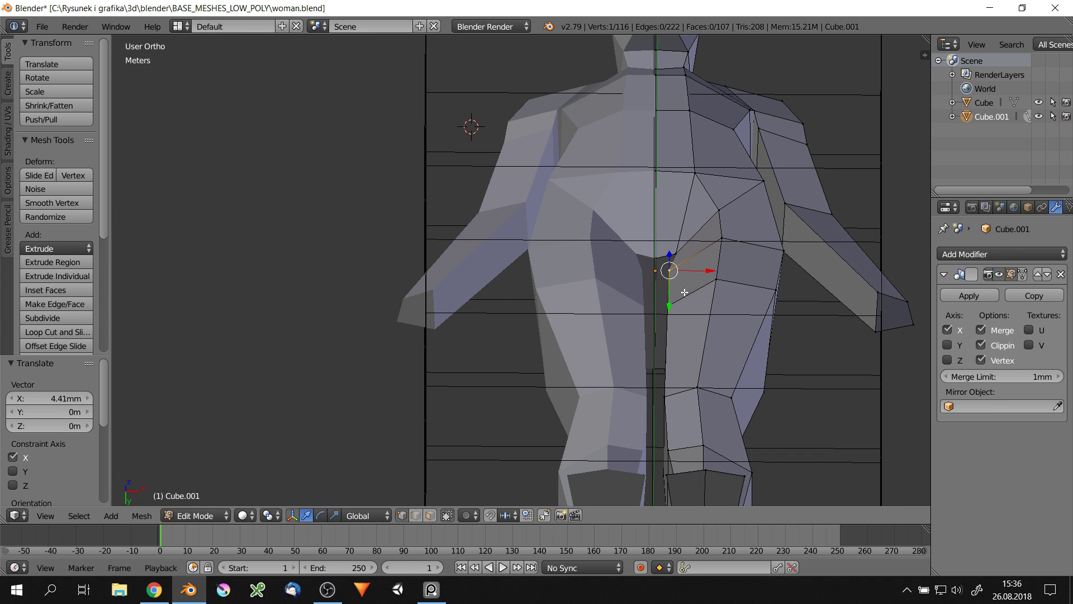
click(783, 292)
scroll(777, 291, down, 2)
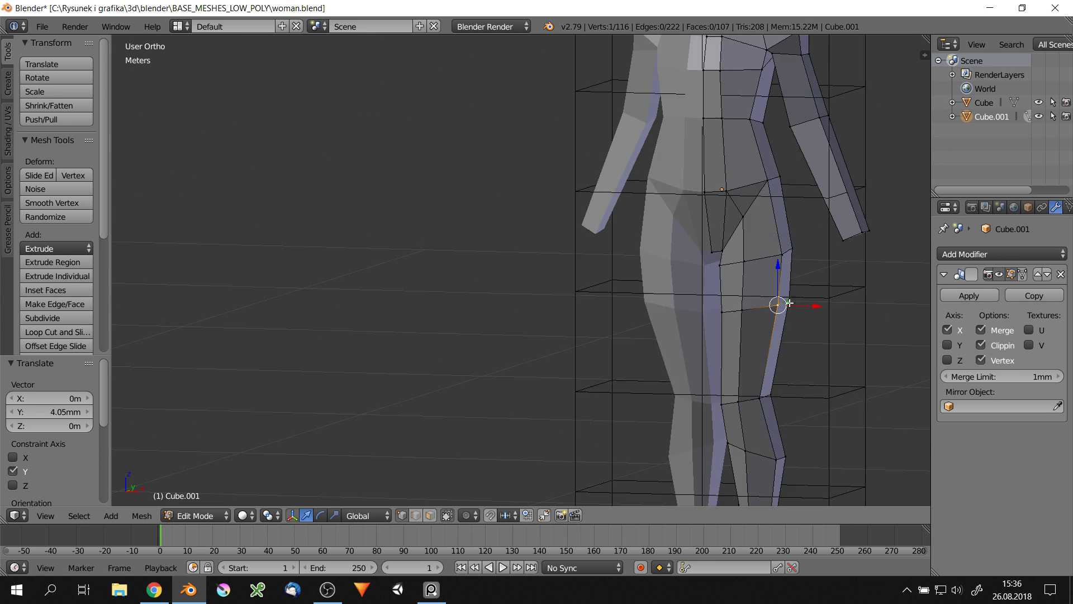
mouse_move(777, 291)
middle_down()
mouse_move(840, 316)
mouse_move(833, 279)
mouse_move(846, 219)
mouse_move(827, 252)
middle_up()
scroll(841, 316, up, 2)
Reposition a hip vertex along Y, slide it along its edge, then move it freely
key(g)
key(y)
click(822, 249)
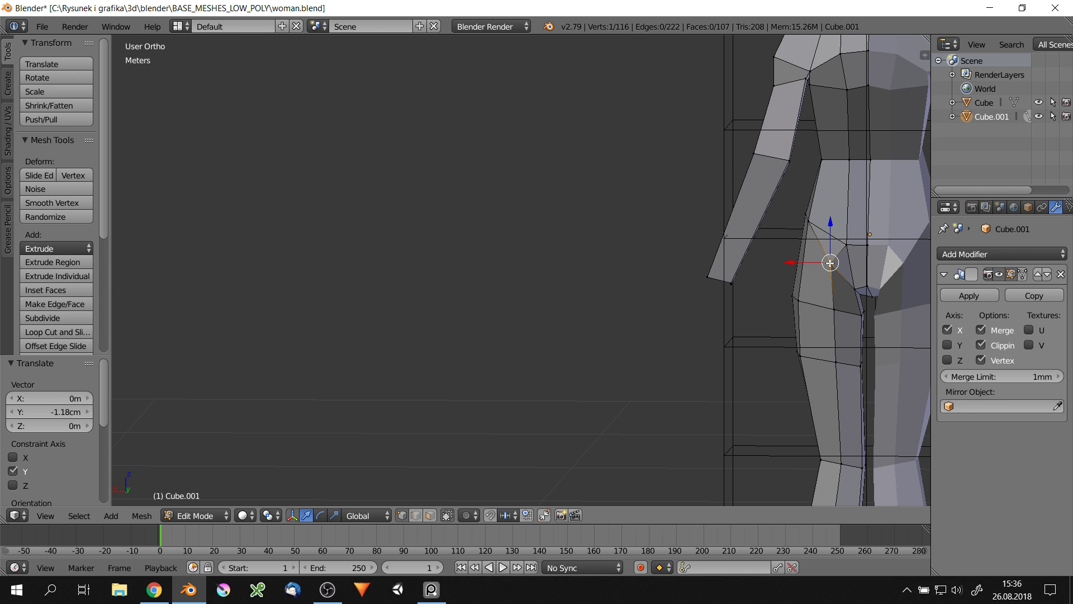
key(shift+v)
click(827, 252)
scroll(849, 290, up, 3)
key(g)
click(849, 290)
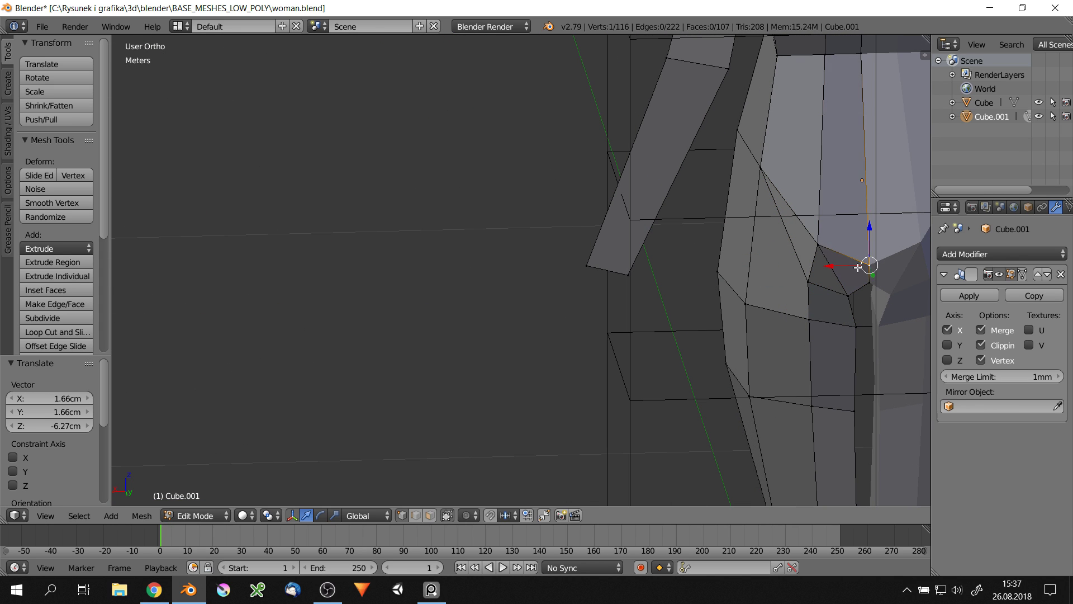
mouse_move(827, 251)
middle_down()
mouse_move(870, 234)
mouse_move(855, 247)
mouse_move(662, 220)
mouse_move(749, 282)
mouse_move(683, 244)
mouse_move(757, 226)
middle_up()
scroll(856, 248, down, 2)
scroll(671, 256, down, 2)
scroll(749, 282, down, 2)
Save the file as woman.blend, overwriting the existing copy
key(ctrl+s)
click(683, 244)
scroll(649, 215, up, 5)
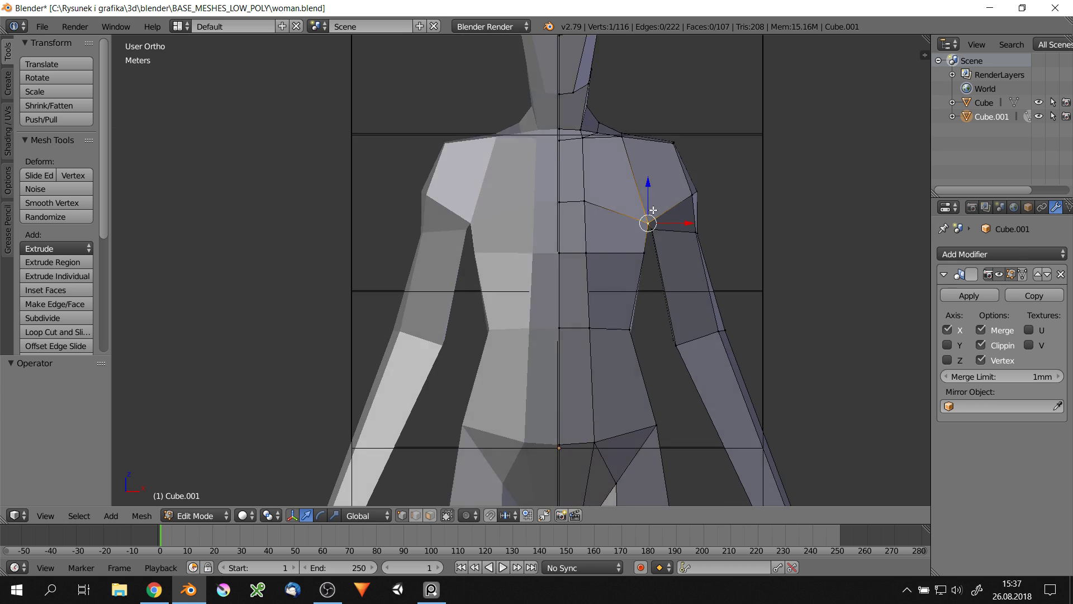
scroll(707, 211, up, 3)
Scale the two selected shoulder vertices
shift+right_click(706, 215)
middle_drag(656, 186, 794, 199)
key(s)
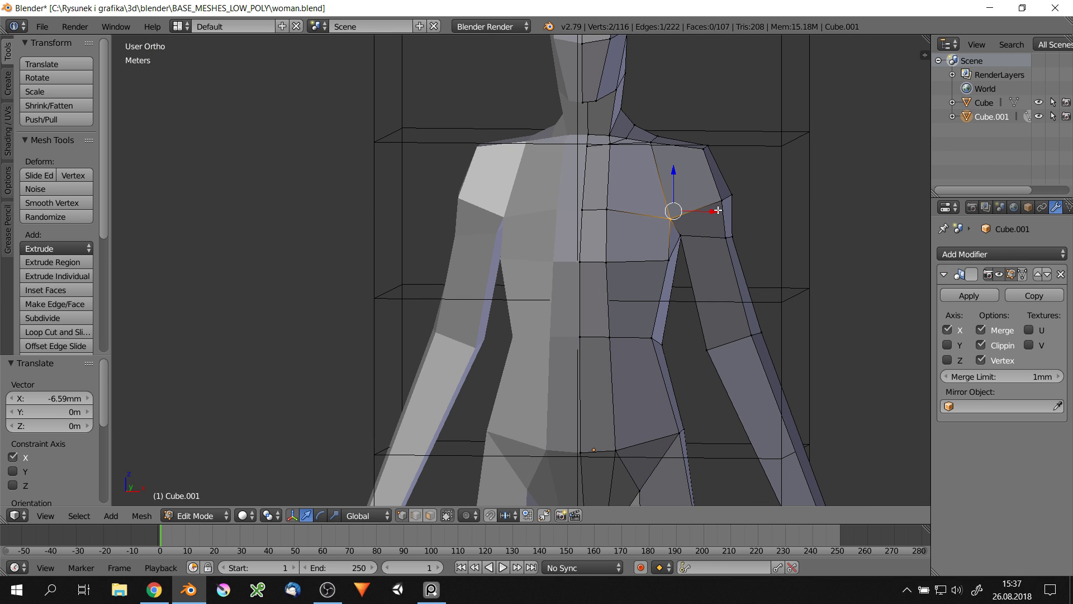
click(758, 199)
scroll(744, 190, down, 5)
scroll(732, 207, up, 5)
Try a knife cut across the shoulder, then undo it
key(k)
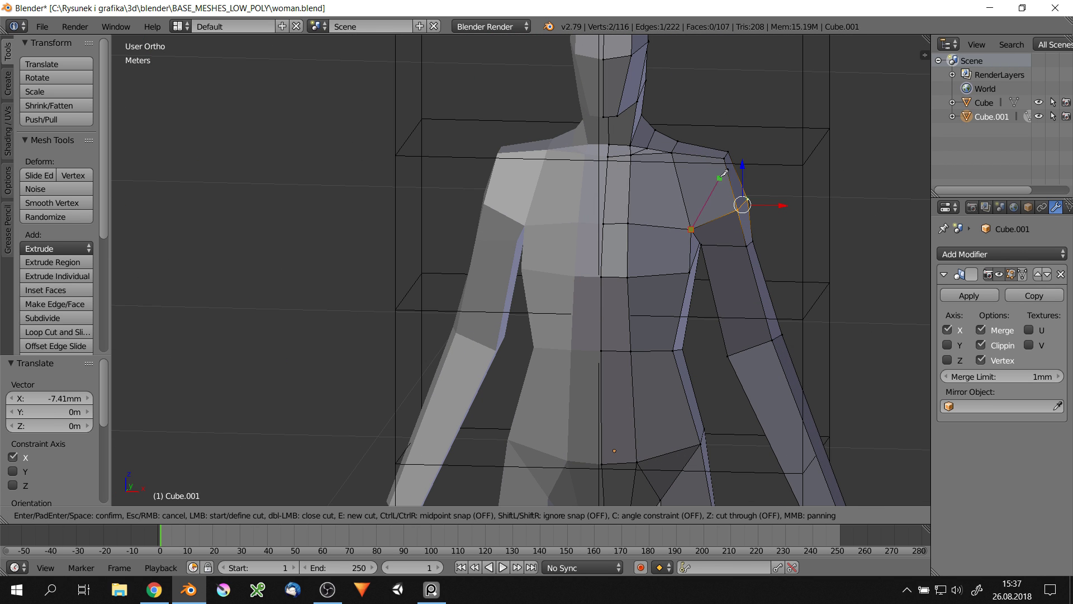
key(Return)
middle_drag(728, 157, 729, 159)
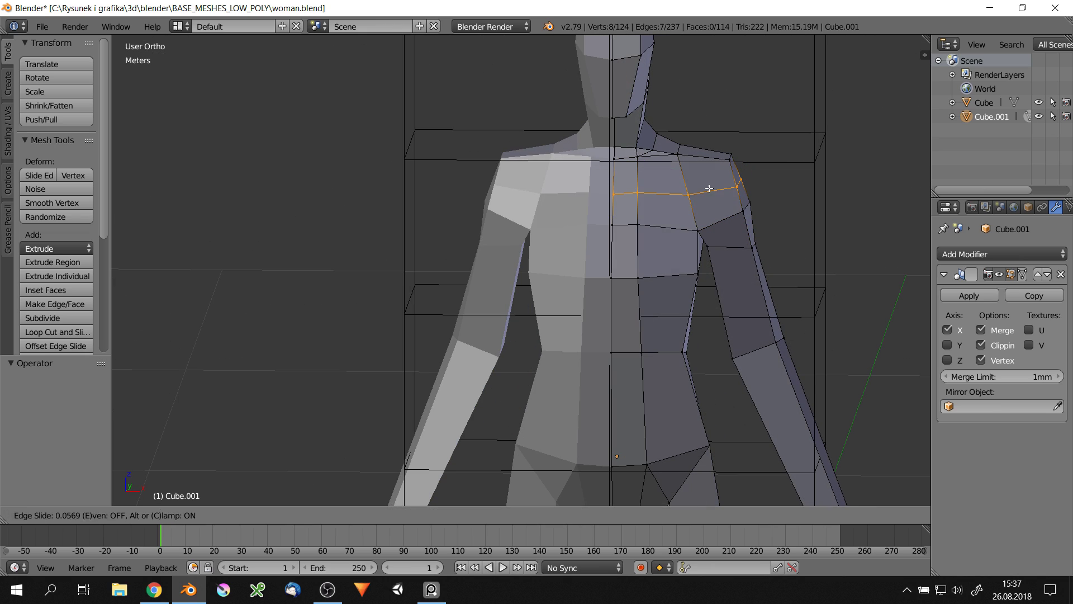
right_click(730, 158)
key(s)
scroll(729, 159, down, 3)
scroll(721, 179, up, 3)
shift+right_drag(665, 176, 680, 186)
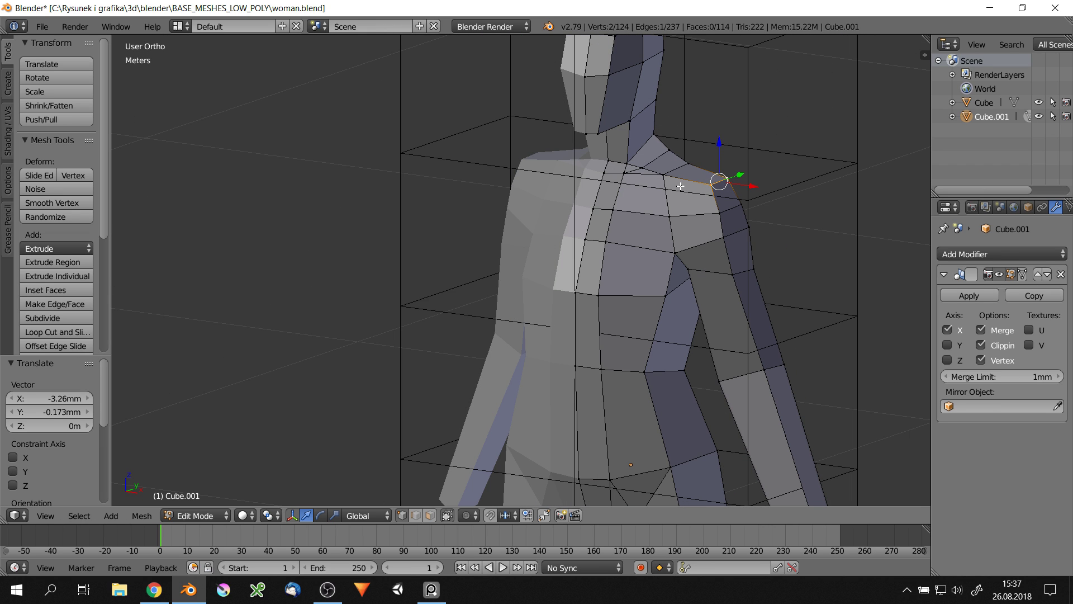
key(ctrl+z)
scroll(711, 178, down, 2)
middle_drag(710, 178, 706, 158)
Save woman.blend again and adjust a torso vertex in right side view
key(ctrl+s)
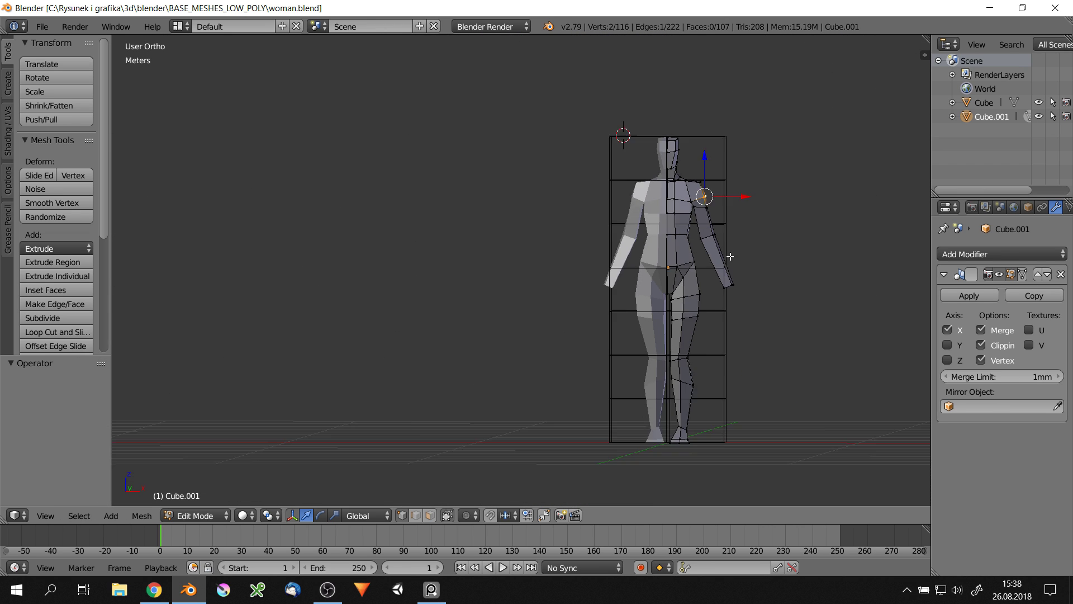
middle_drag(722, 224, 701, 228)
key(KP_3)
scroll(723, 233, up, 3)
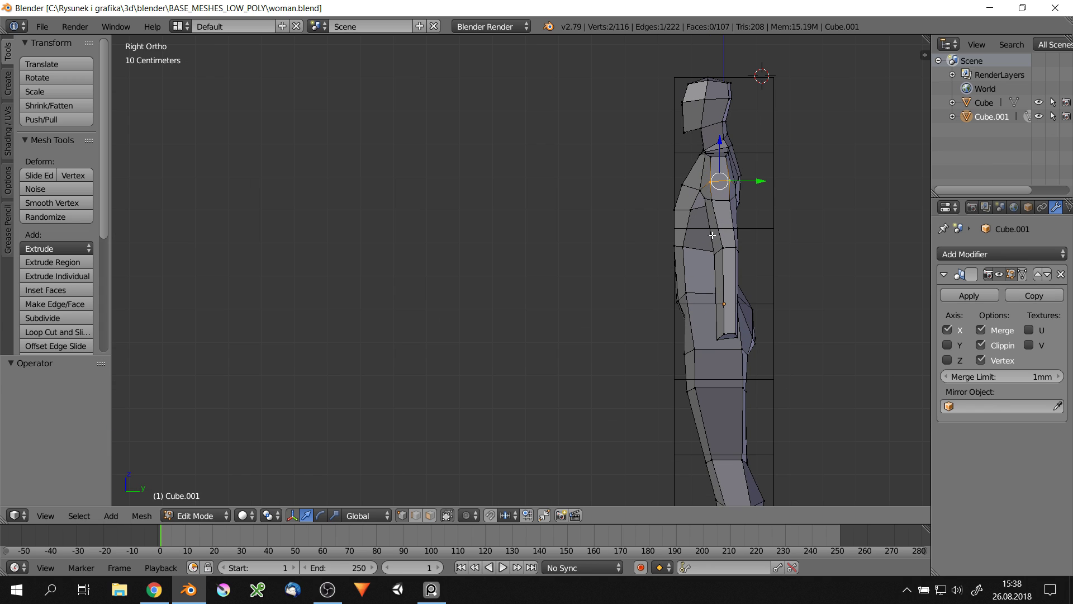
scroll(725, 399, up, 2)
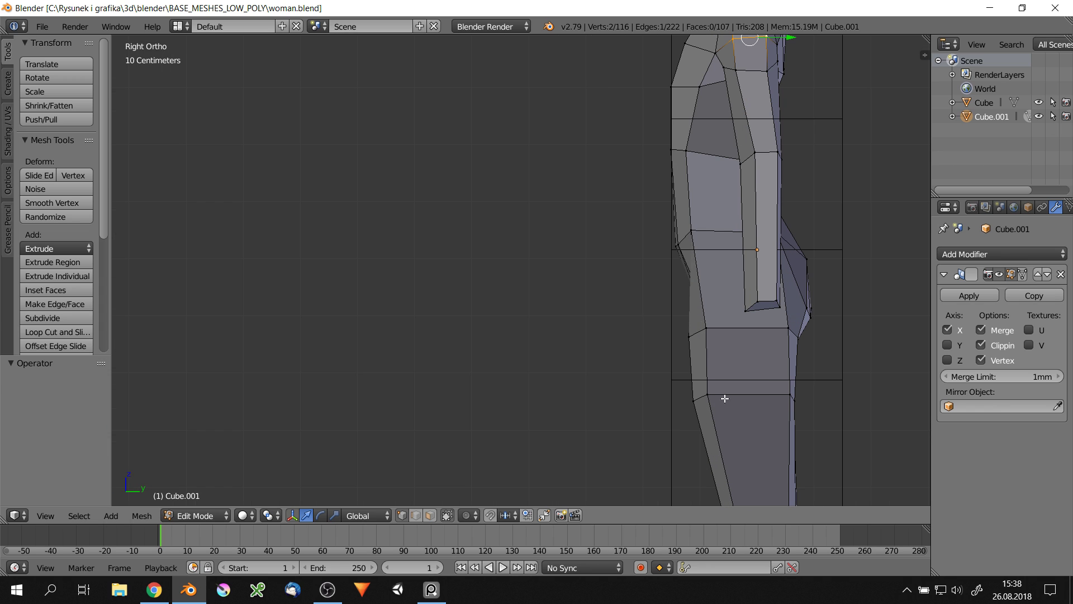
click(699, 320)
scroll(727, 391, down, 2)
scroll(738, 391, down, 1)
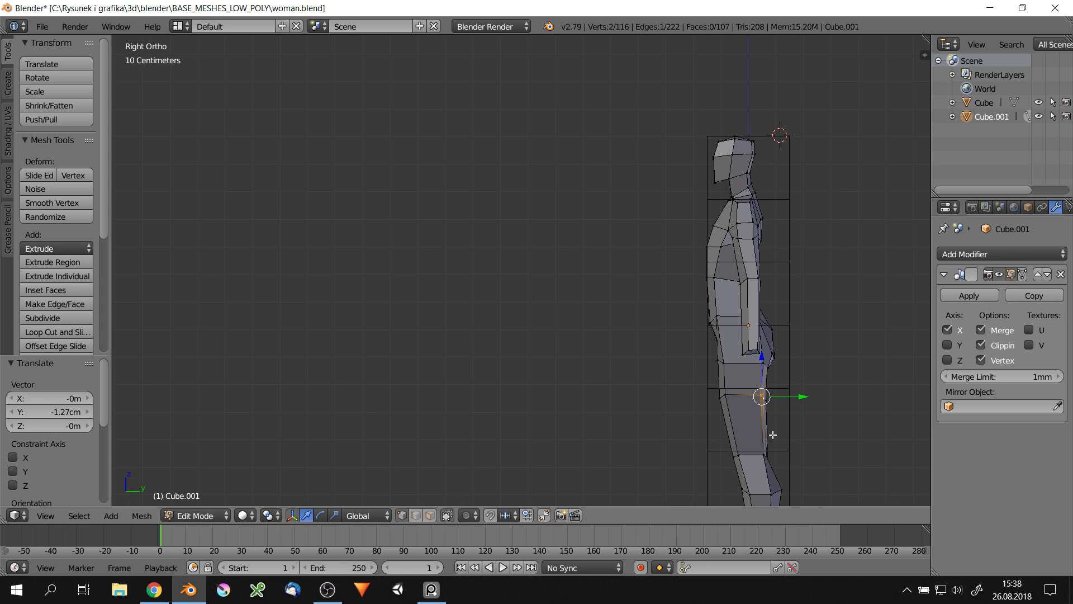
scroll(735, 351, up, 3)
Move a thigh vertex along the X axis and select the head vertices
middle_drag(791, 354, 822, 279)
scroll(822, 279, down, 3)
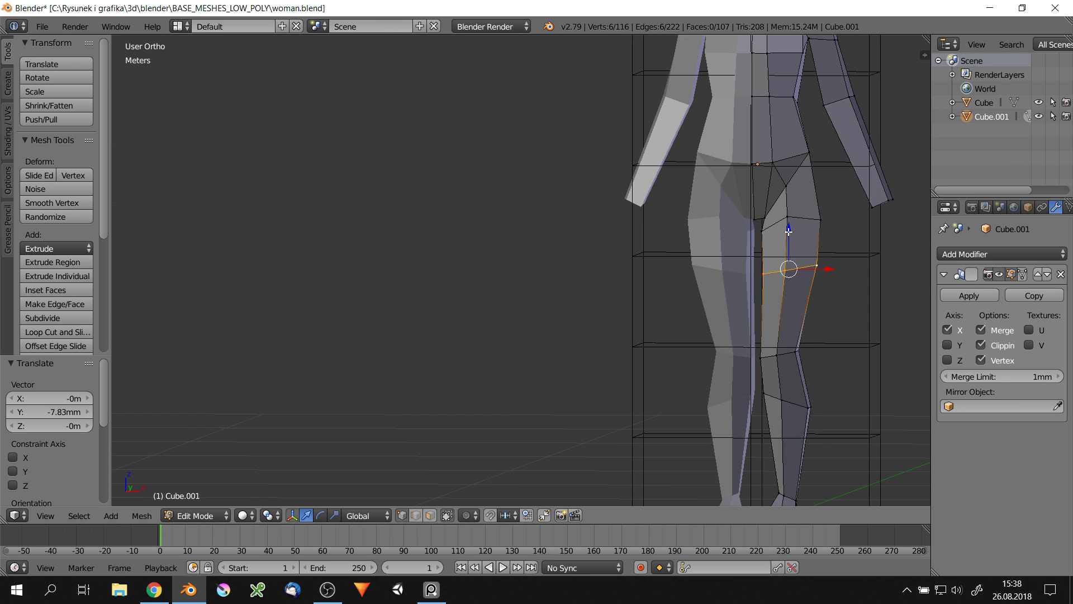
right_click(815, 273)
key(g)
key(x)
click(817, 291)
scroll(749, 248, up, 5)
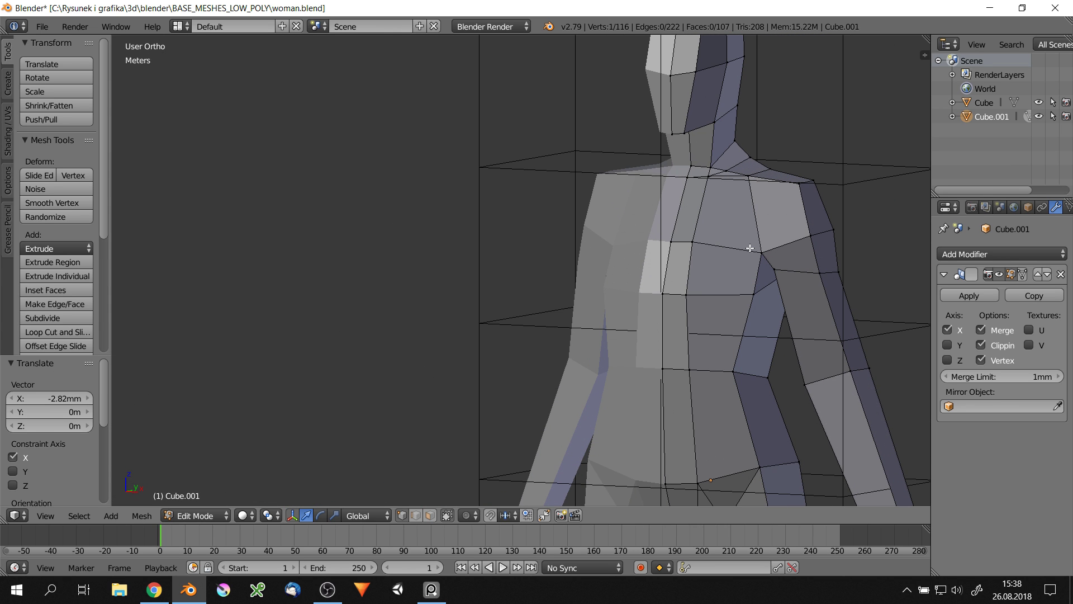
scroll(853, 115, down, 2)
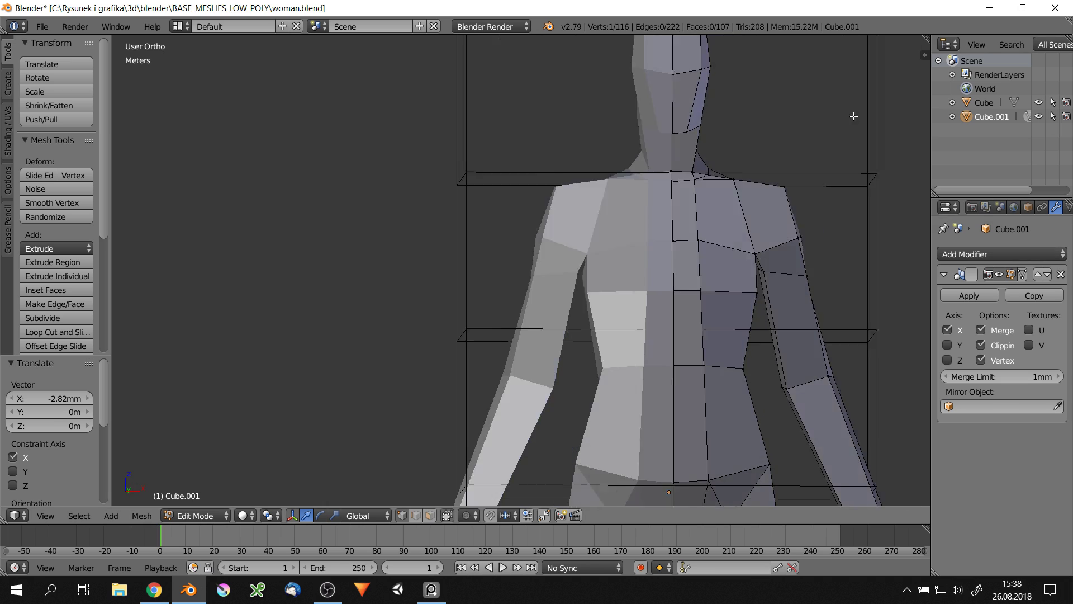
scroll(626, 159, down, 2)
click(579, 115)
Scale the linked head vertices up slightly and switch to Object Mode
key(ctrl+l)
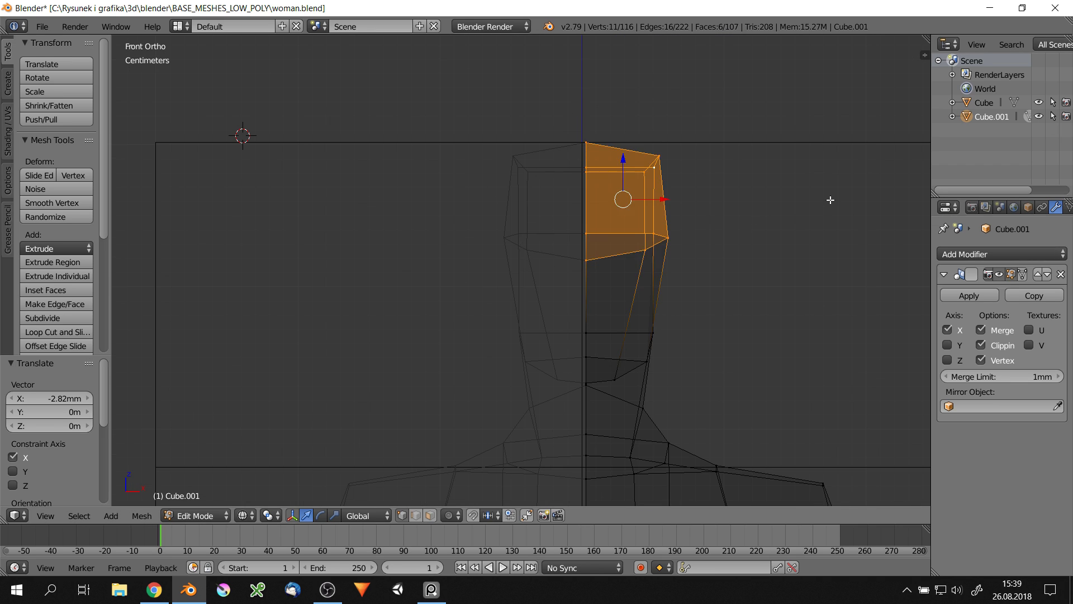
key(s)
click(798, 232)
scroll(765, 193, down, 3)
key(ctrl+Tab)
click(647, 192)
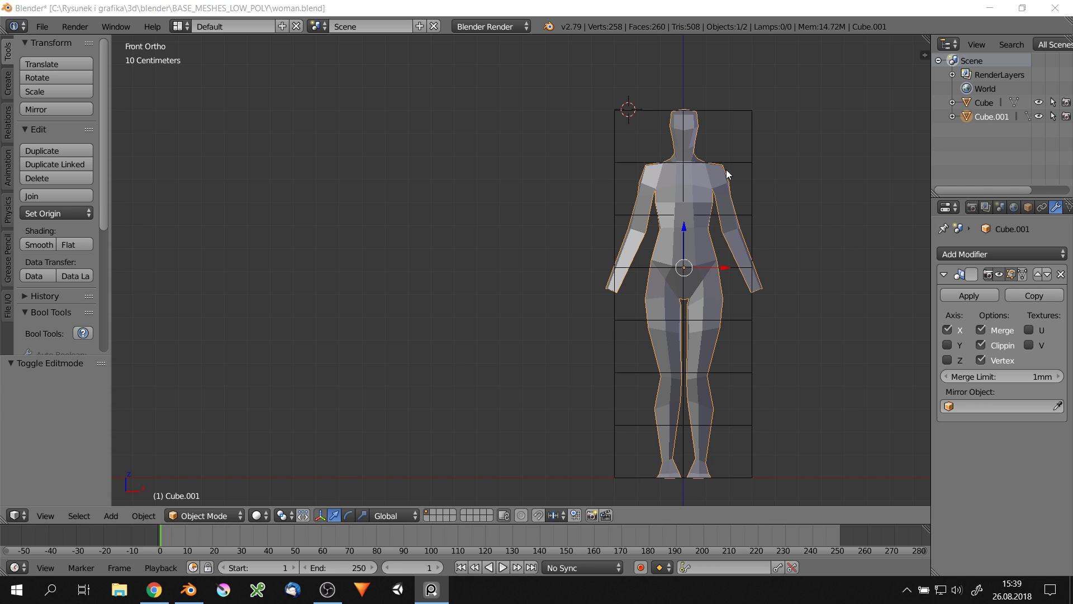
Return to Edit Mode and move the selected vertex along the Z axis
scroll(727, 175, up, 2)
scroll(730, 346, up, 1)
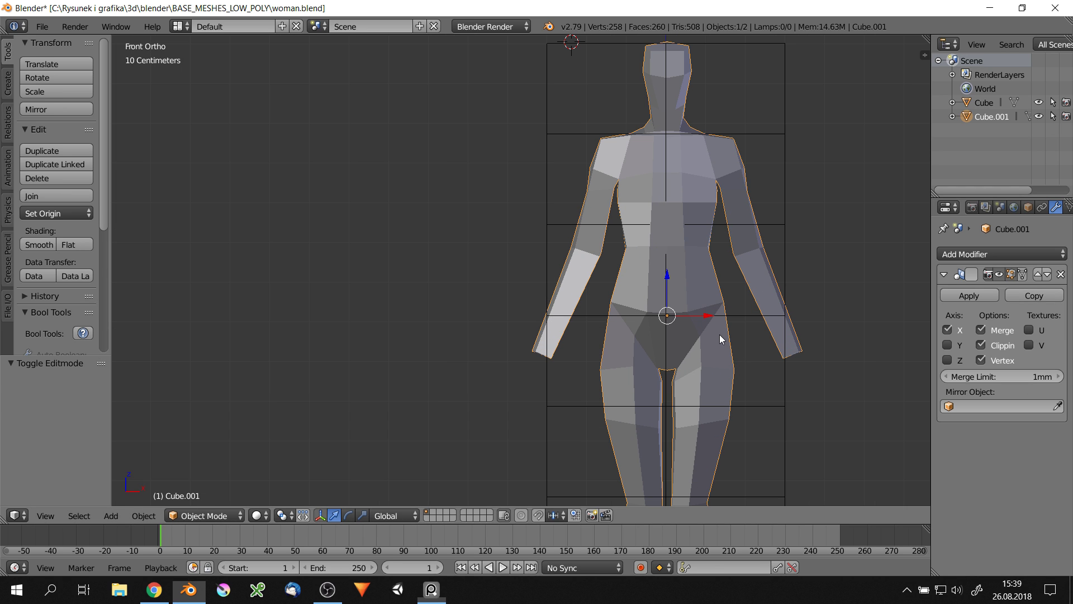
key(Tab)
middle_drag(720, 339, 750, 323)
key(g)
key(z)
click(747, 359)
mouse_move(747, 360)
middle_down()
mouse_move(791, 252)
mouse_move(725, 218)
middle_up()
scroll(725, 218, up, 2)
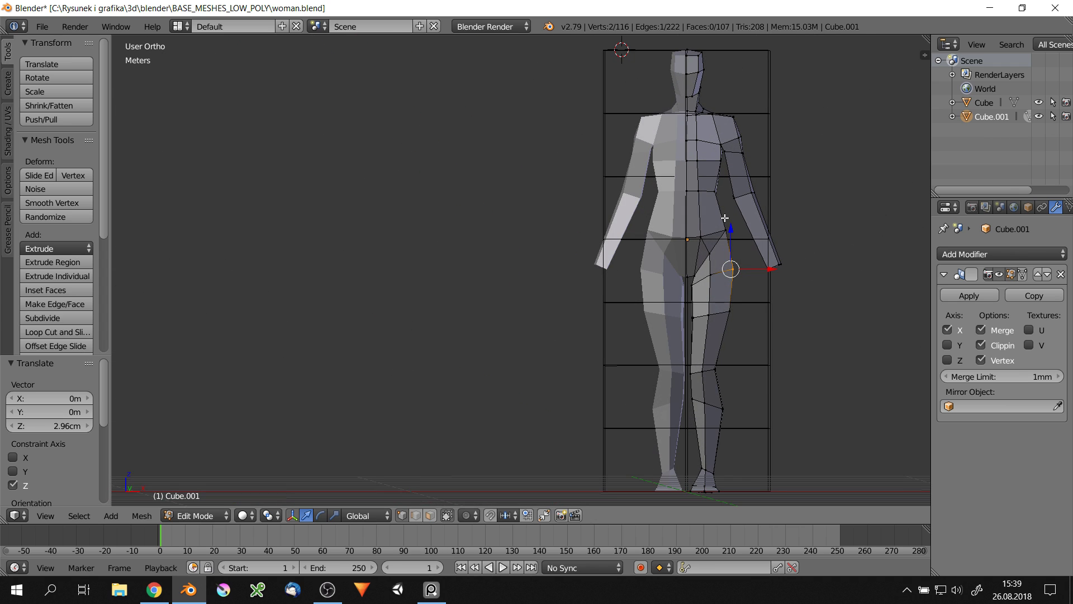
scroll(725, 218, up, 3)
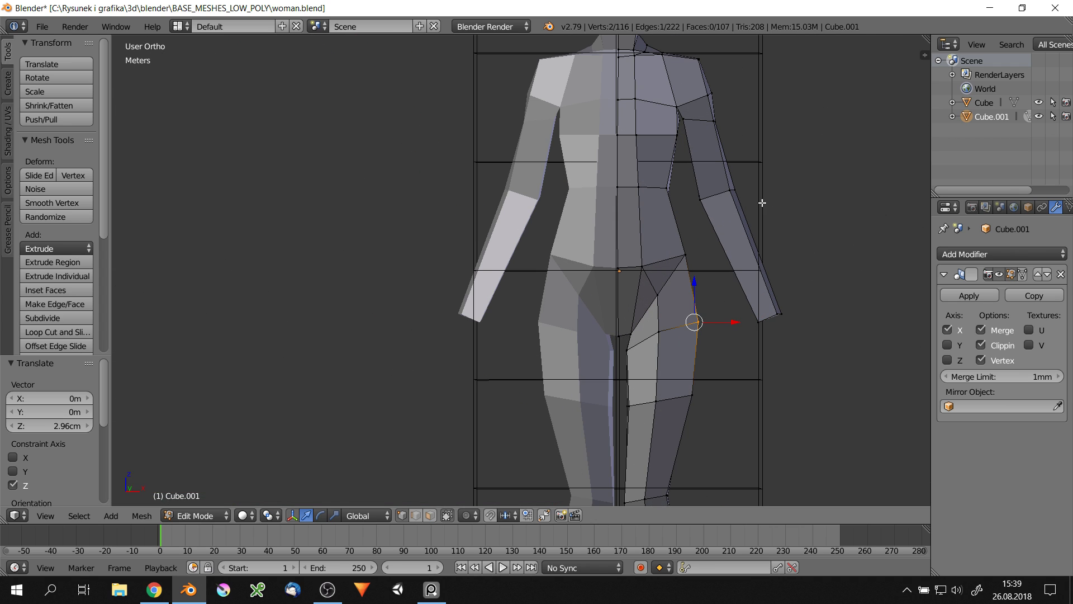
Extrude the arm-end loop about 5cm down into a hand, scaled 1.769 along Y
alt+click(767, 319)
key(e)
click(803, 385)
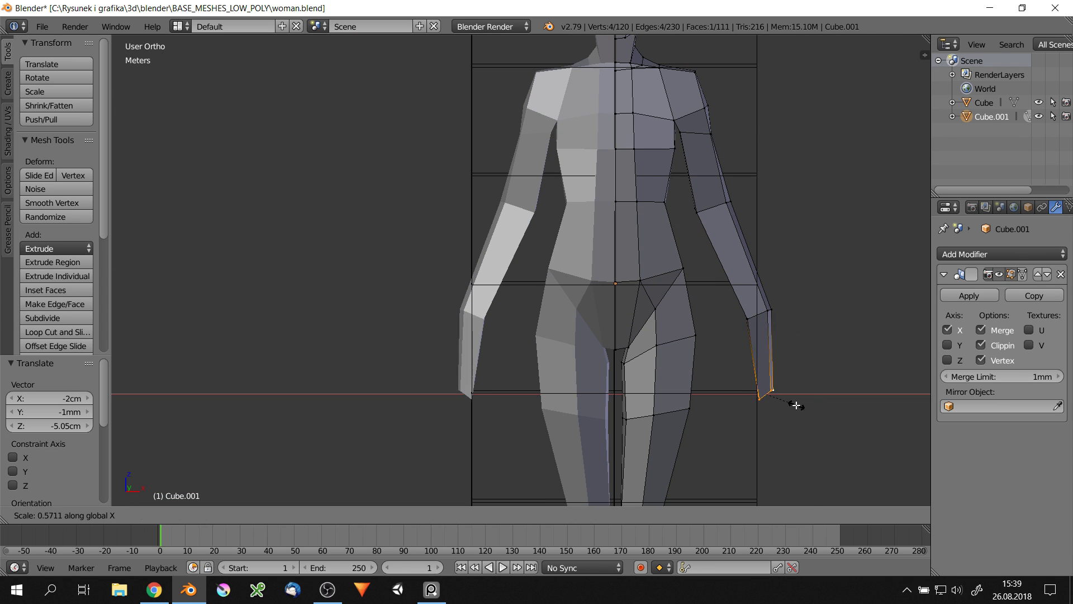
click(789, 402)
mouse_move(789, 402)
middle_down()
mouse_move(764, 398)
mouse_move(722, 285)
mouse_move(671, 251)
middle_up()
click(798, 386)
scroll(719, 278, down, 2)
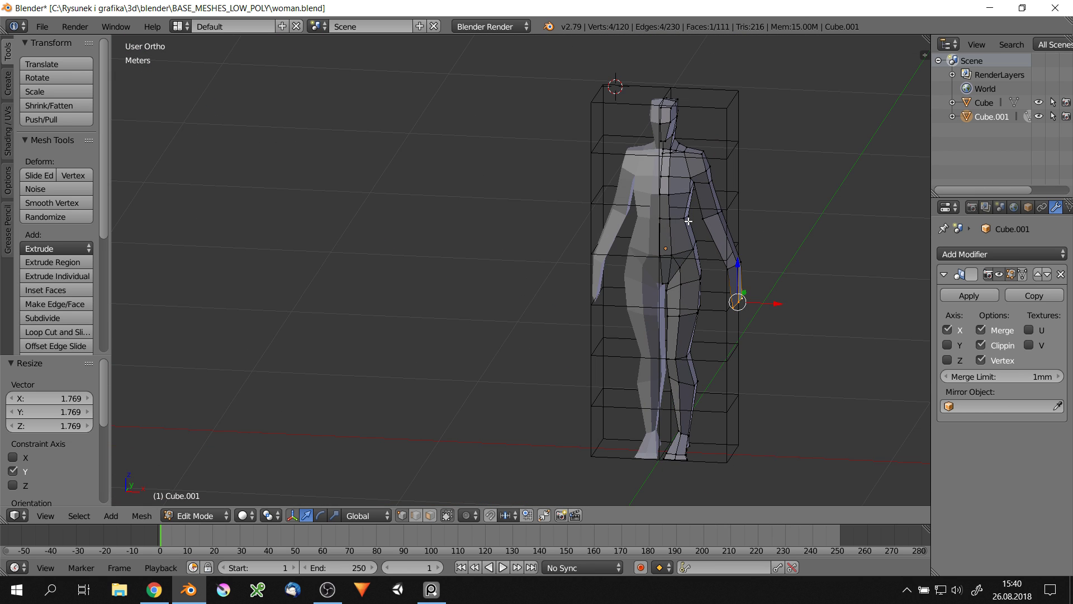
scroll(643, 235, down, 2)
scroll(615, 205, up, 4)
scroll(616, 205, down, 2)
Hide the Cube guide cage in the Outliner and select a chest vertex
click(1039, 102)
scroll(642, 252, up, 3)
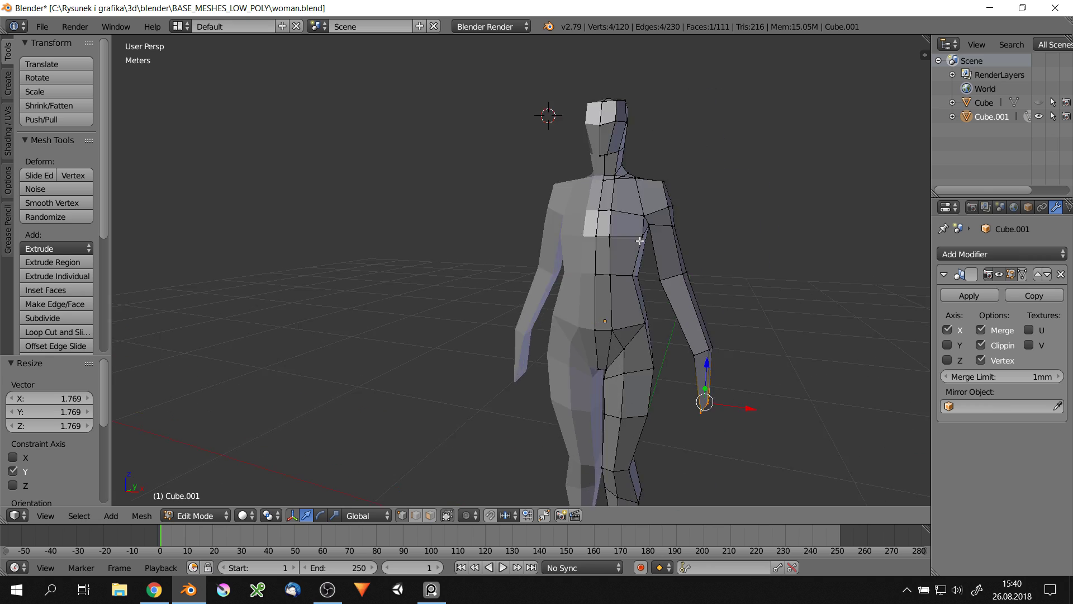
right_click(619, 246)
middle_drag(619, 246, 646, 286)
Show the properties sidebar, select the whole mesh and give it smooth shading
key(n)
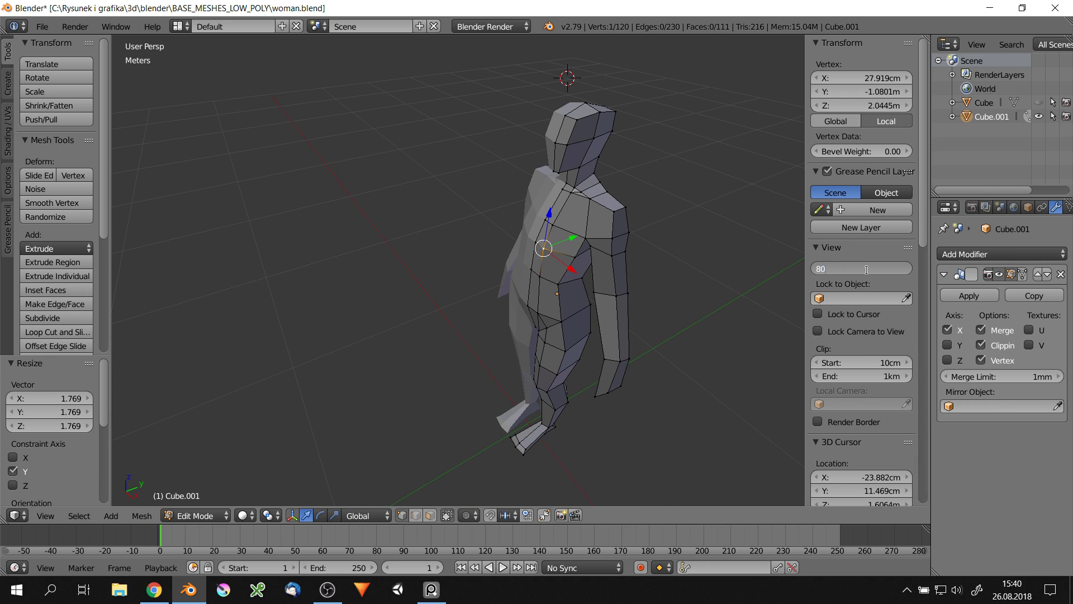
key(Return)
middle_drag(660, 201, 618, 199)
key(a)
key(z)
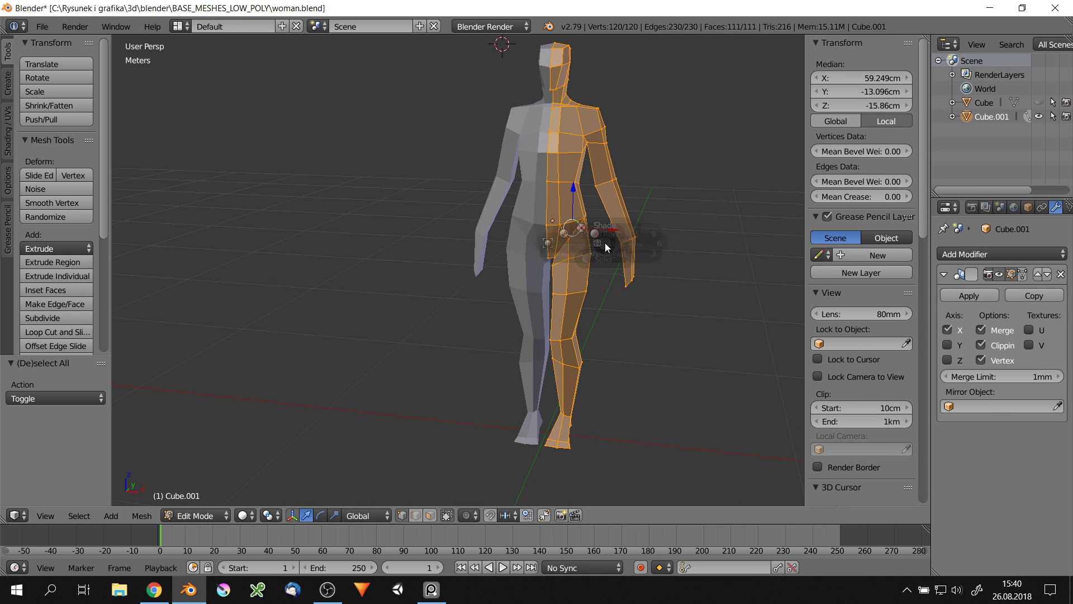
mouse_move(607, 248)
middle_down()
mouse_move(619, 257)
mouse_move(576, 228)
mouse_move(606, 263)
mouse_move(551, 242)
mouse_move(602, 241)
middle_up()
In Object Mode, select the figure and view it in orthographic right side view
key(Tab)
right_click(552, 241)
click(592, 239)
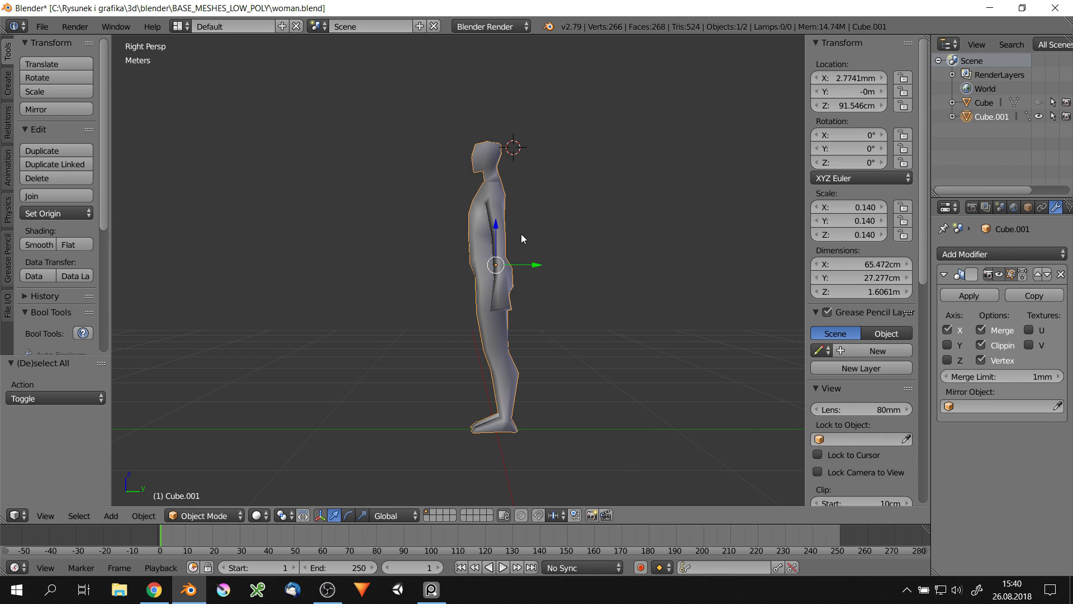
key(KP_5)
scroll(518, 219, up, 2)
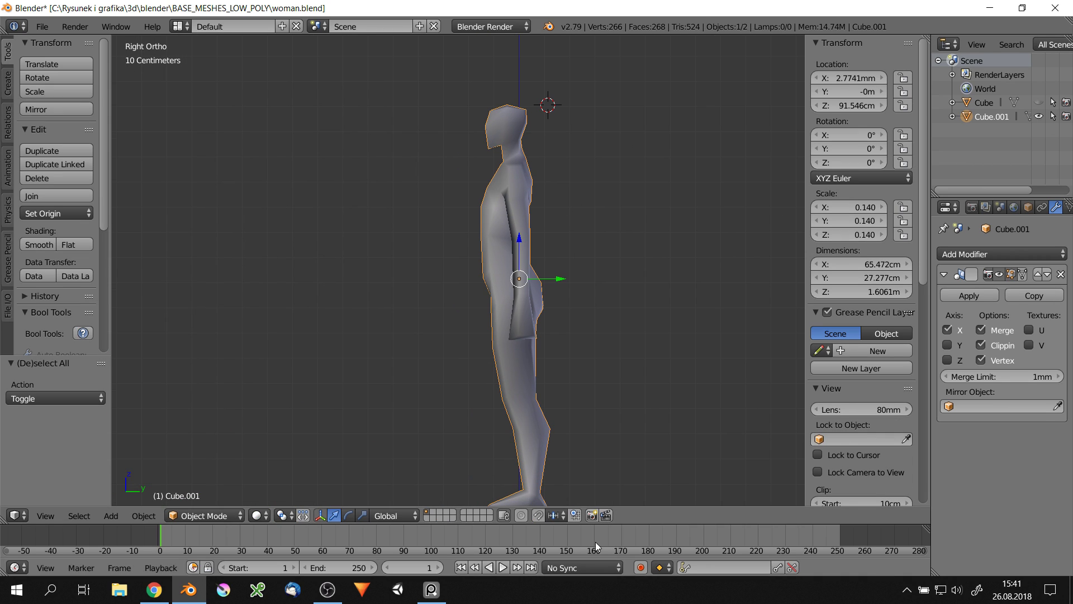
Back in Edit Mode, scale the lower leg ring to 0.960
key(Tab)
scroll(562, 367, up, 4)
alt+right_click(565, 358)
key(s)
click(689, 392)
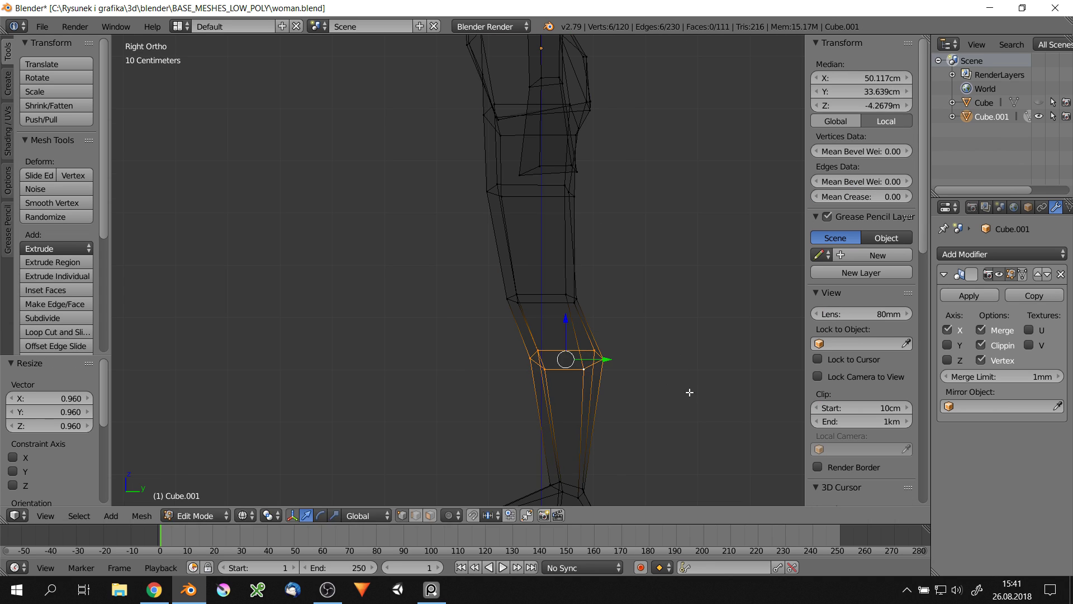
ctrl+scroll(689, 393, down, 3)
Shift the foot and lower leg -4.75 cm along Y and enlarge the head by 1.040
key(g)
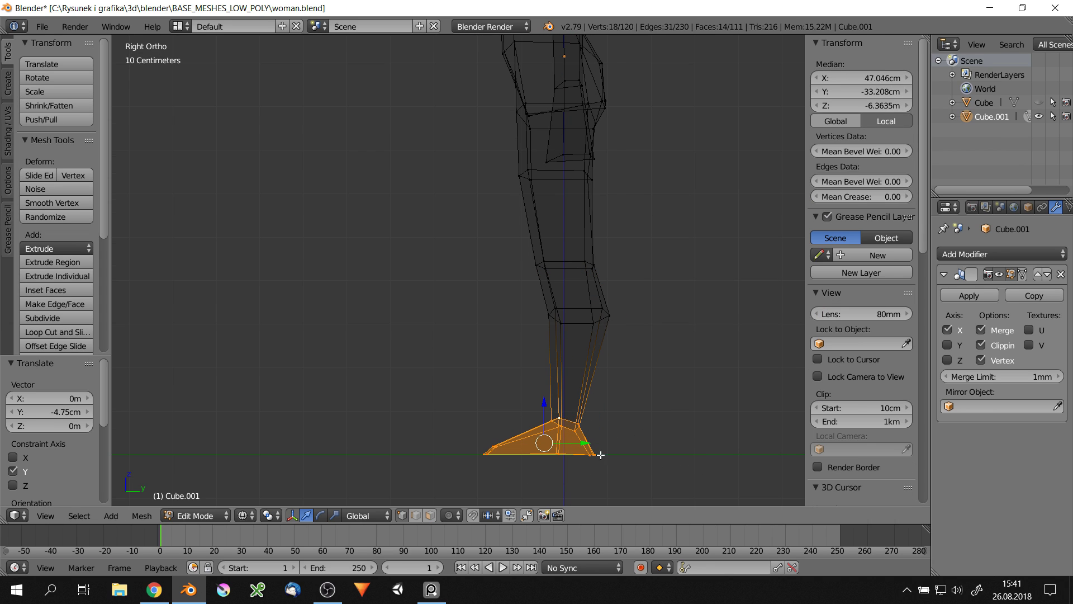
scroll(575, 429, down, 2)
alt+right_click(582, 364)
key(g)
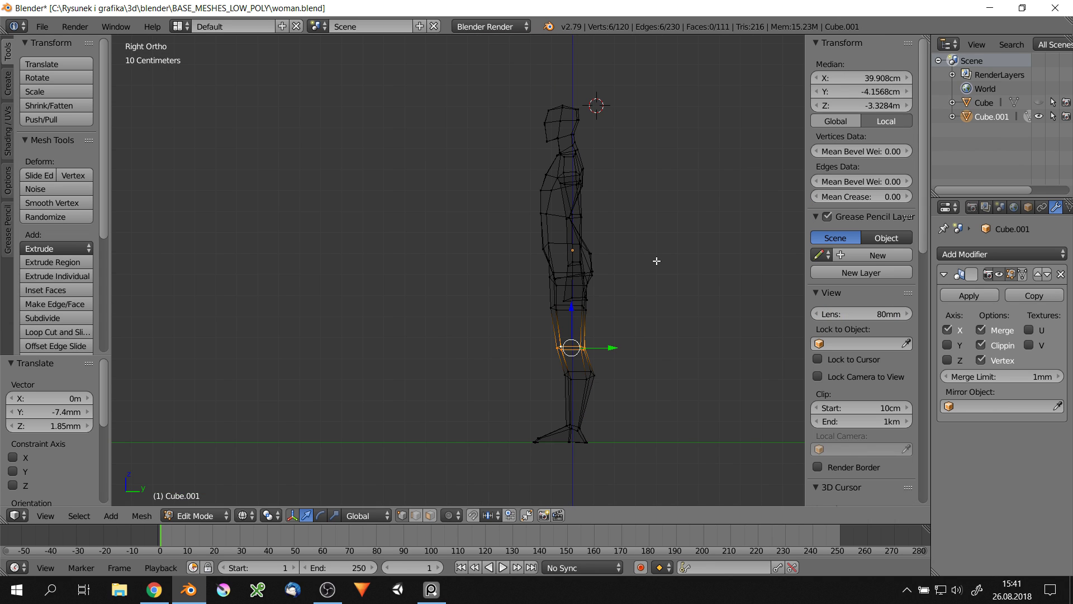
key(l)
key(g)
key(y)
scroll(613, 334, up, 3)
shift+scroll(614, 334, up, 4)
right_click(588, 212)
key(ctrl+l)
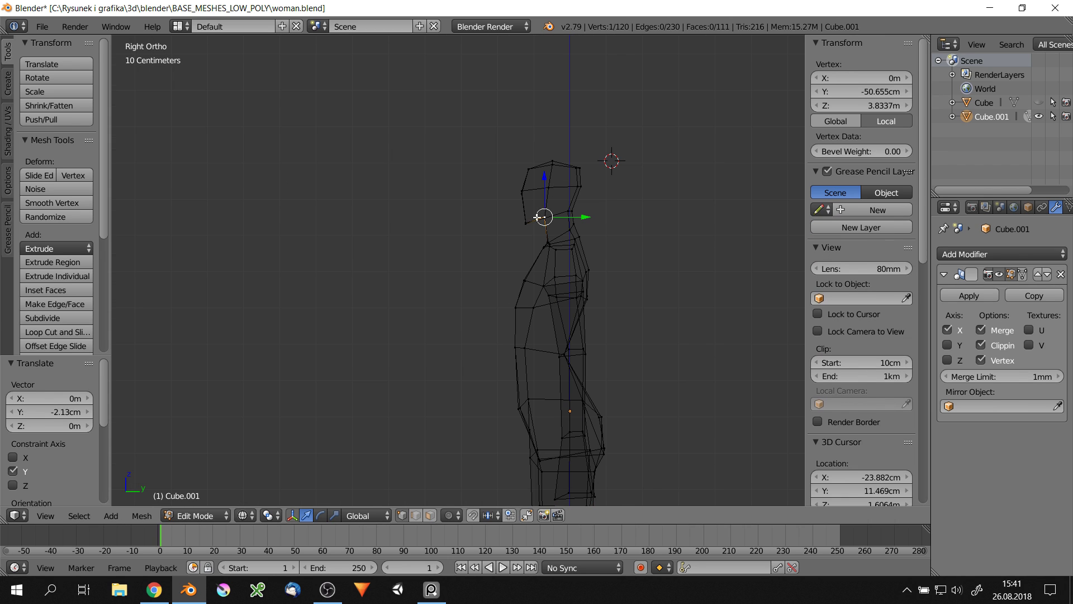
Switch the viewport to Solid shading, deselect all and view the whole figure at an angle
key(z)
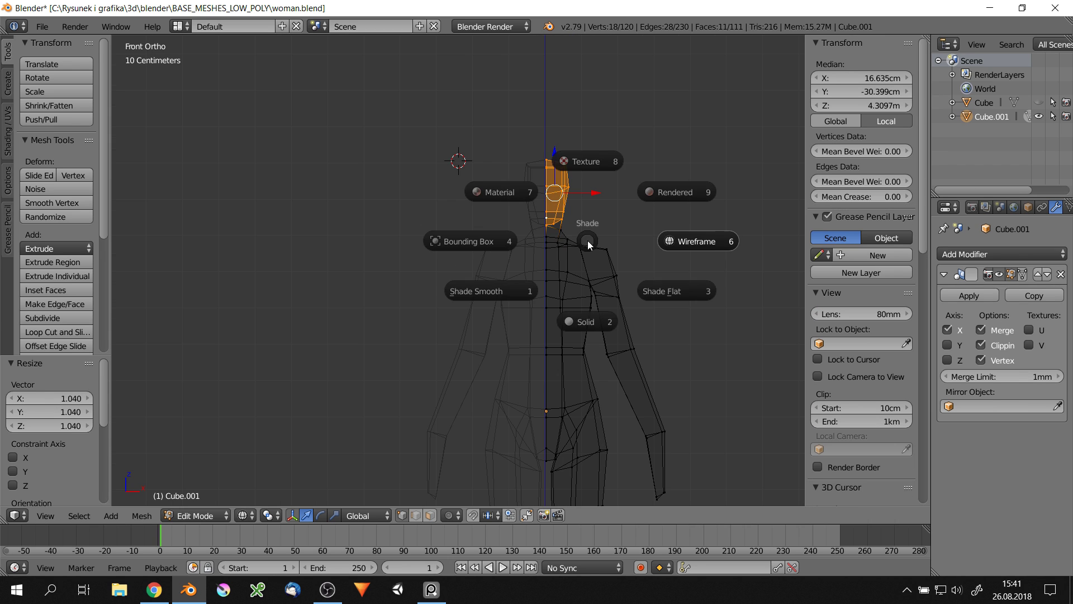
click(584, 301)
key(a)
scroll(584, 302, down, 4)
mouse_move(584, 224)
middle_down()
mouse_move(547, 202)
mouse_move(495, 321)
middle_up()
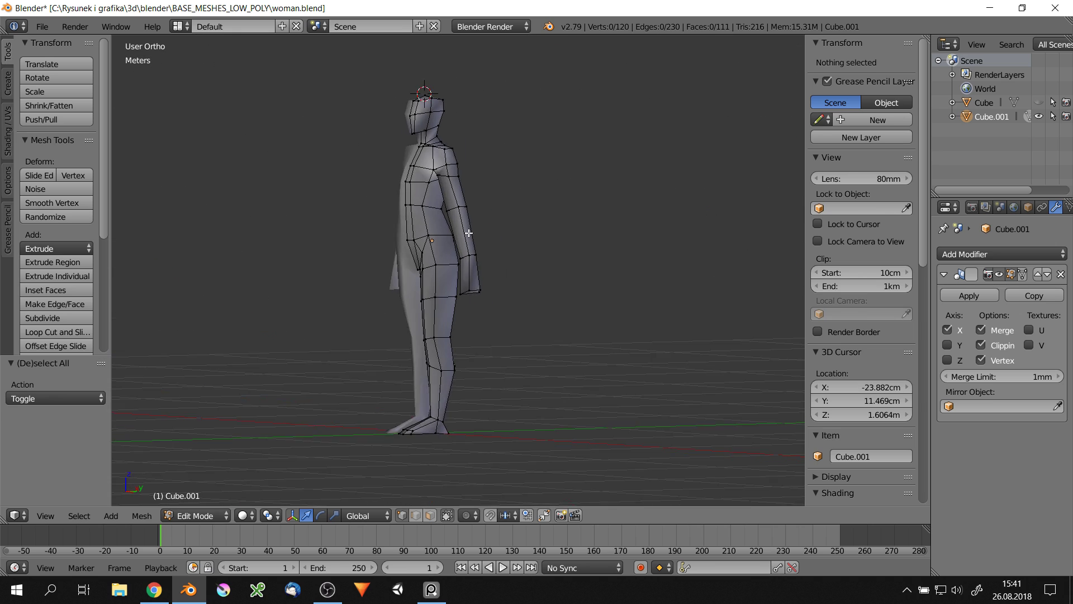
Raise the vertex at the tip of the hand vertically along Z
right_click(495, 321)
scroll(495, 319, up, 3)
scroll(495, 319, up, 3)
scroll(495, 319, down, 5)
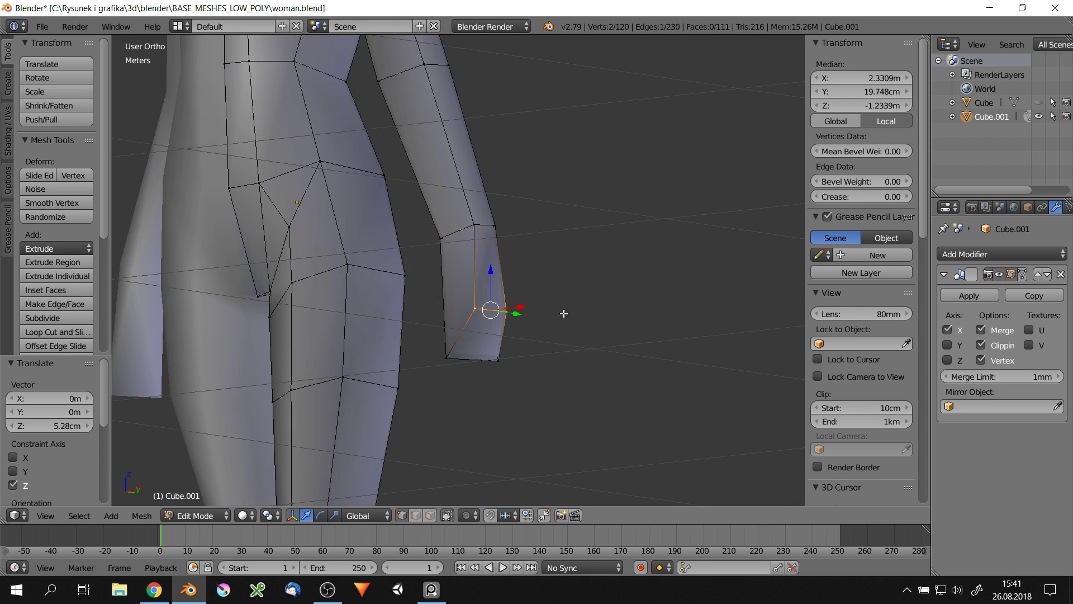
middle_drag(563, 312, 522, 323)
scroll(522, 323, up, 5)
right_click(513, 330)
key(g)
key(z)
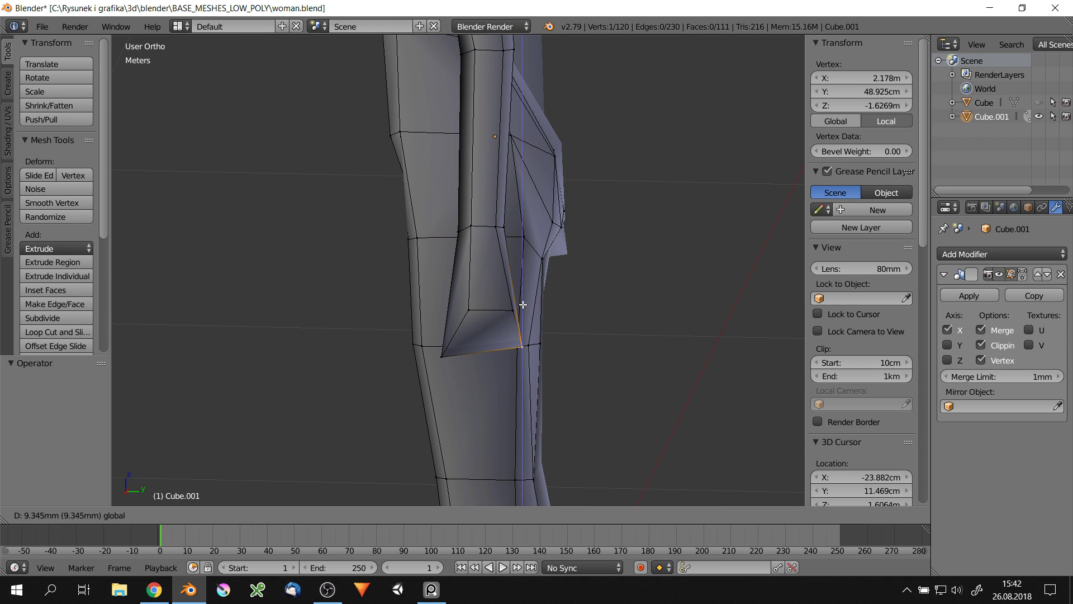
click(514, 329)
Nudge an edge on the leg slightly into place
scroll(559, 307, down, 3)
scroll(594, 289, down, 3)
scroll(546, 120, up, 2)
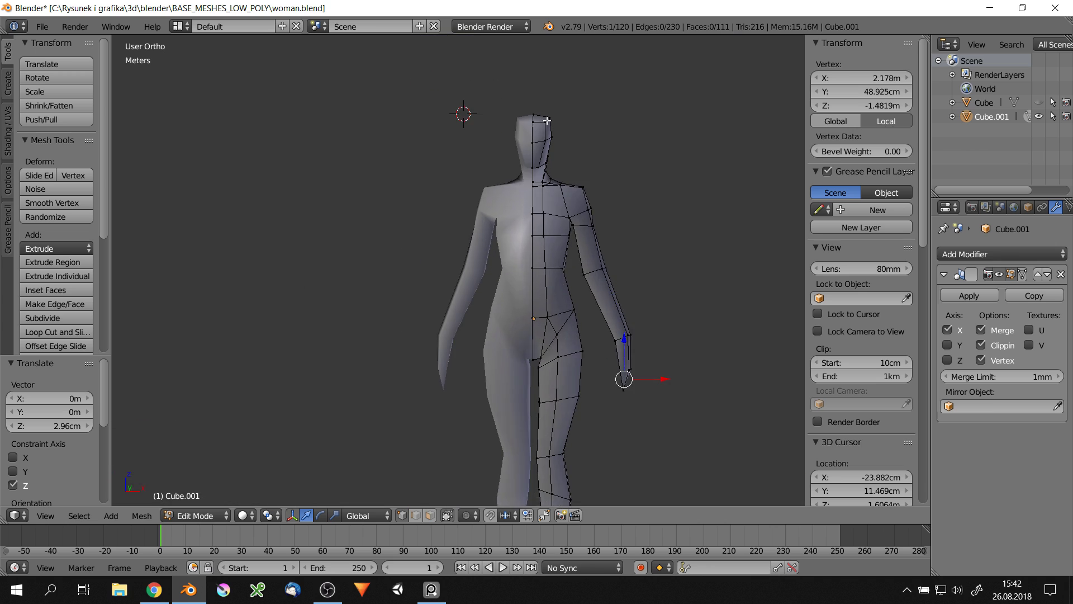
scroll(503, 124, down, 3)
scroll(522, 415, up, 4)
scroll(586, 201, up, 2)
right_click(586, 201)
key(g)
click(593, 204)
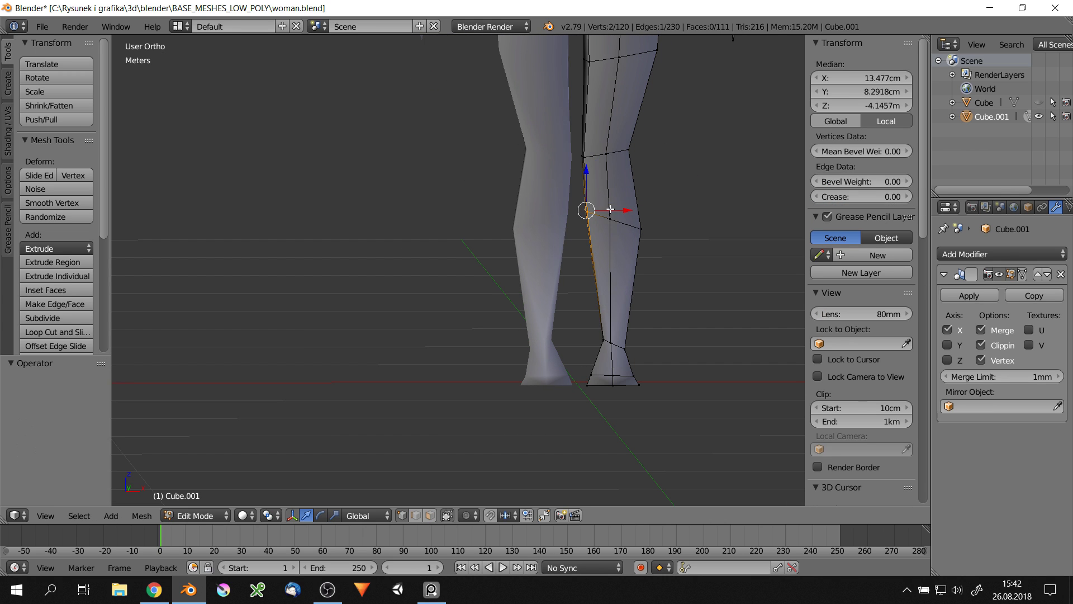
Move the knee vertices a few millimetres to refine the knee shape
middle_drag(593, 204, 568, 191)
right_click(596, 209)
scroll(597, 180, up, 2)
right_click(568, 192)
key(g)
click(568, 300)
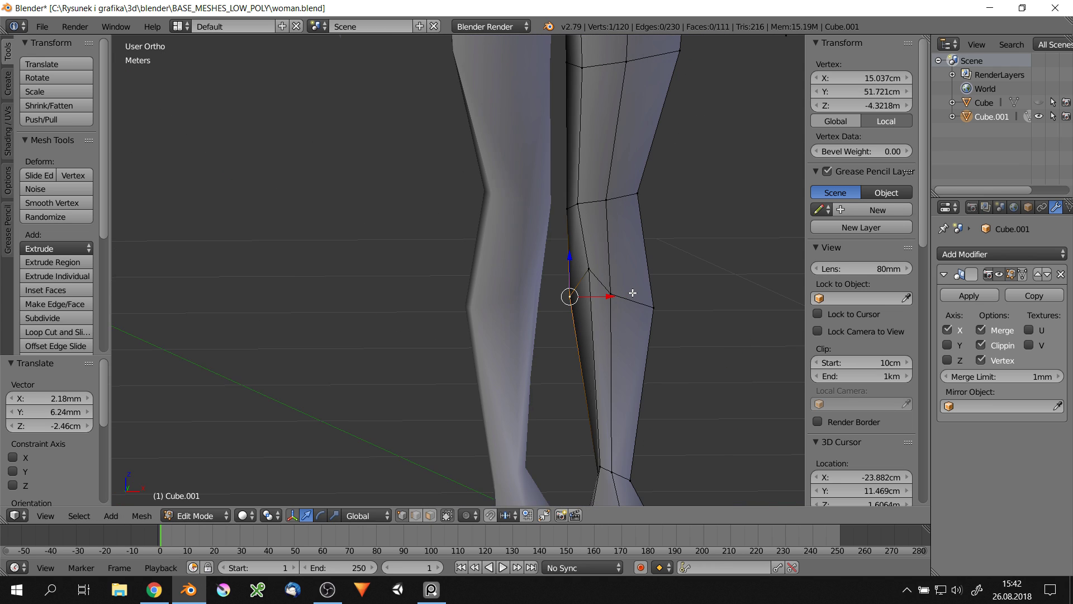
Zoom out and return to Object Mode to view the smooth-shaded woman
scroll(632, 292, down, 3)
scroll(621, 279, down, 3)
scroll(614, 265, down, 1)
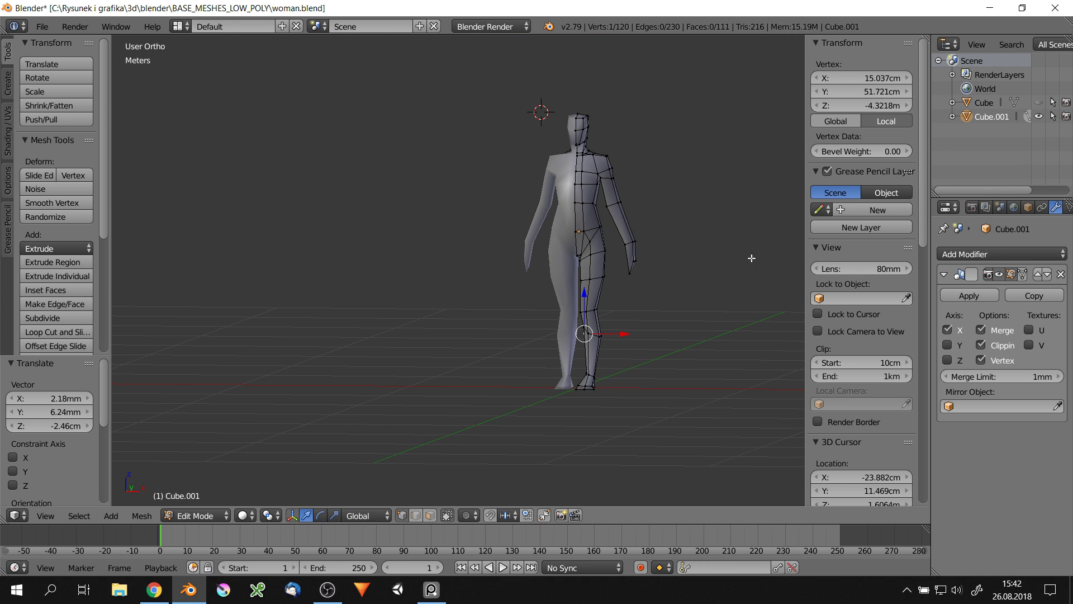
scroll(863, 317, down, 8)
scroll(827, 338, down, 6)
scroll(847, 251, up, 10)
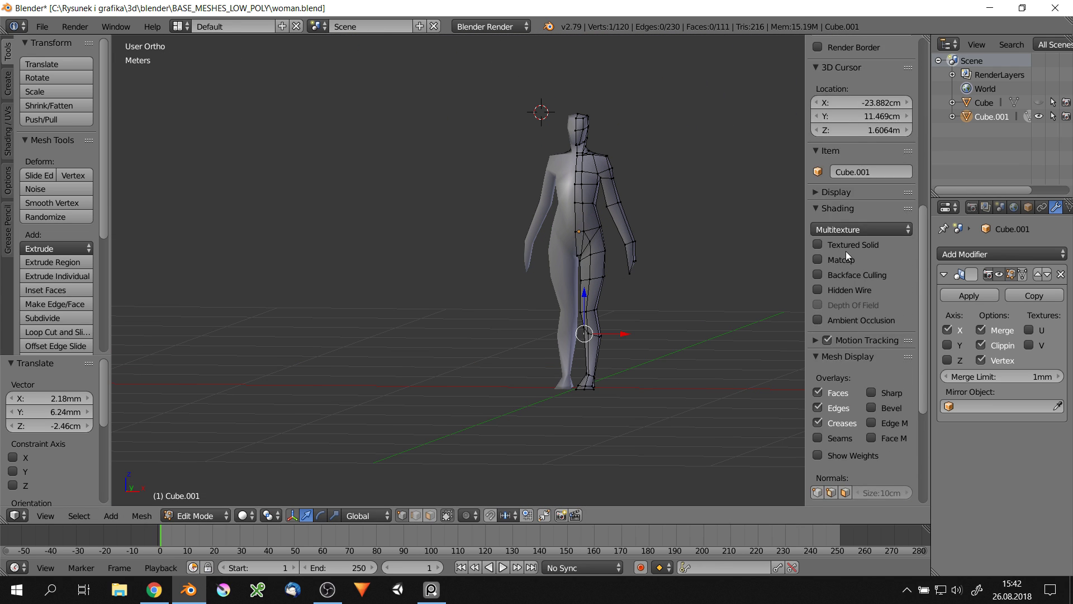
scroll(846, 250, up, 3)
scroll(838, 360, down, 4)
key(Tab)
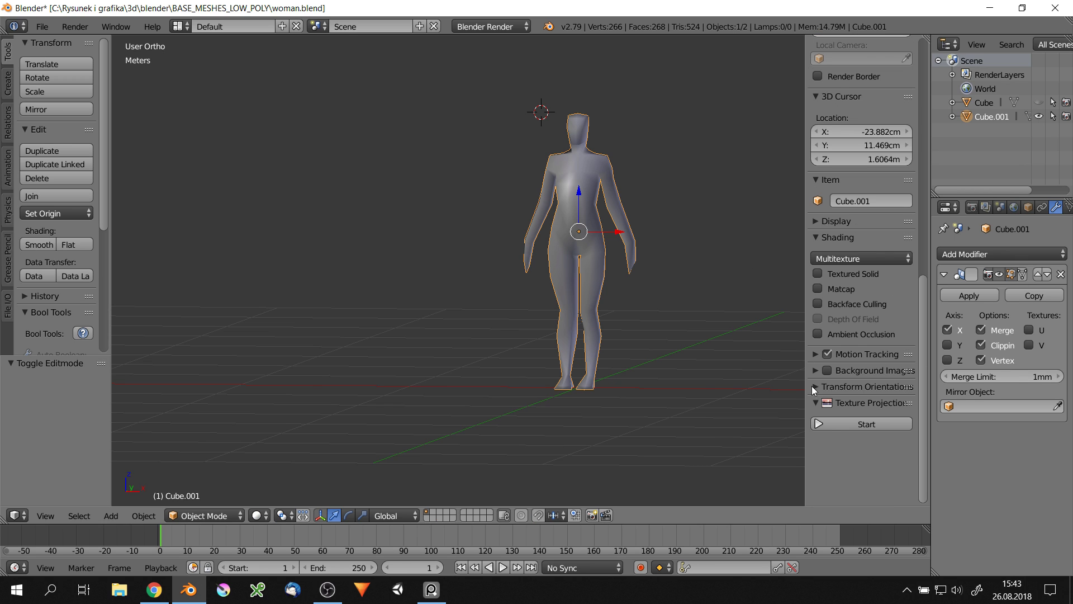
Return to Edit Mode and select a vertex on the woman's shoulder
scroll(814, 336, up, 3)
click(816, 290)
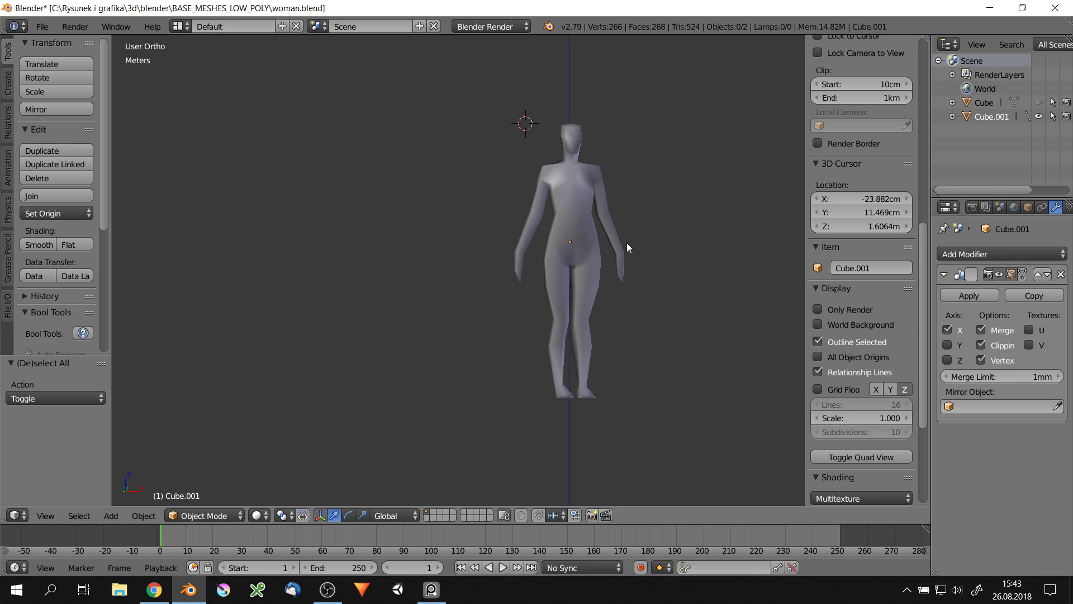
scroll(489, 266, up, 3)
mouse_move(489, 266)
middle_down()
mouse_move(441, 274)
mouse_move(522, 93)
middle_up()
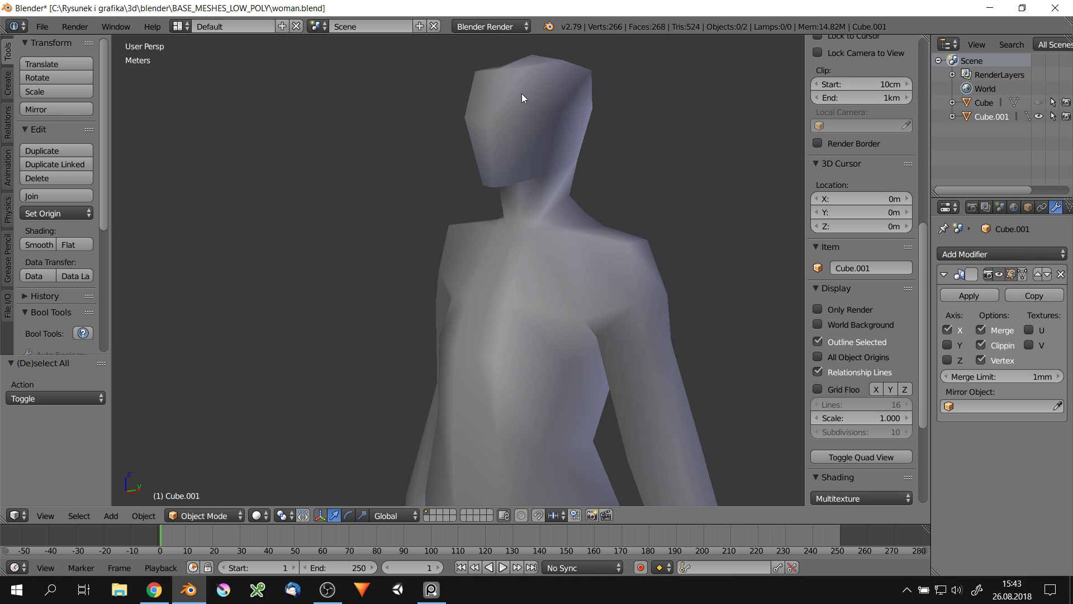
key(Tab)
middle_drag(497, 127, 604, 159)
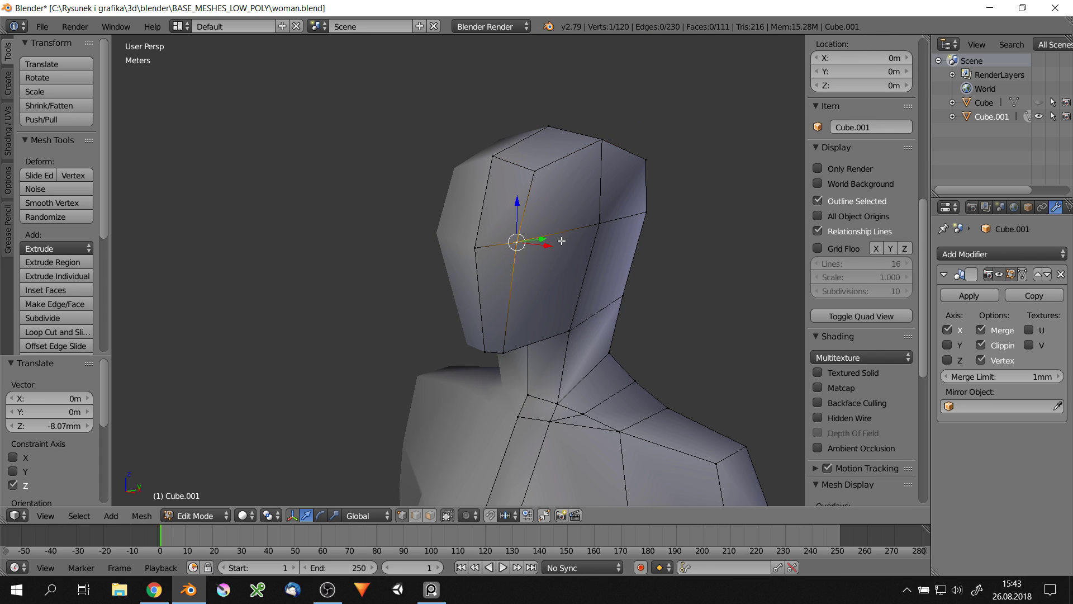
scroll(561, 241, down, 3)
right_click(611, 290)
drag(629, 286, 602, 293)
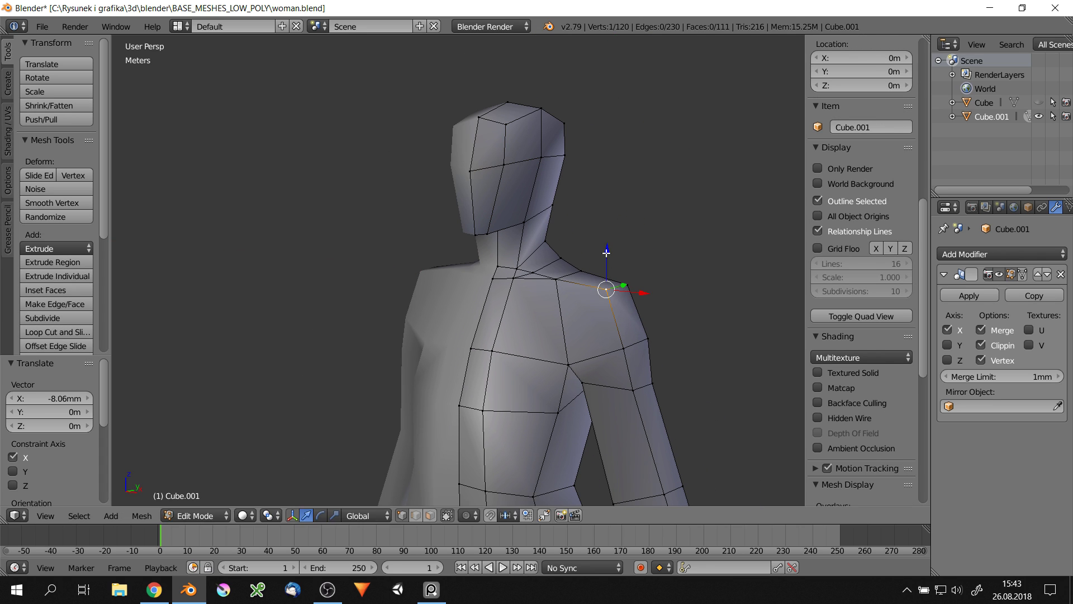
shift+scroll(576, 405, down, 3)
Move a lower-torso vertex front to back along Y, then sideways along X
right_click(554, 398)
key(g)
key(y)
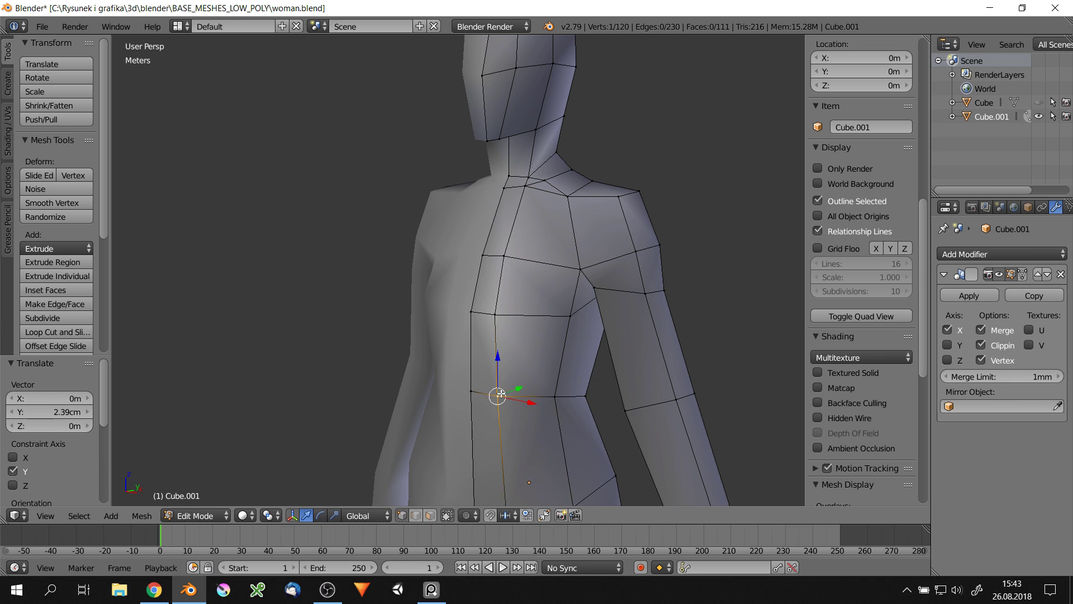
click(534, 385)
scroll(536, 364, down, 2)
key(g)
key(x)
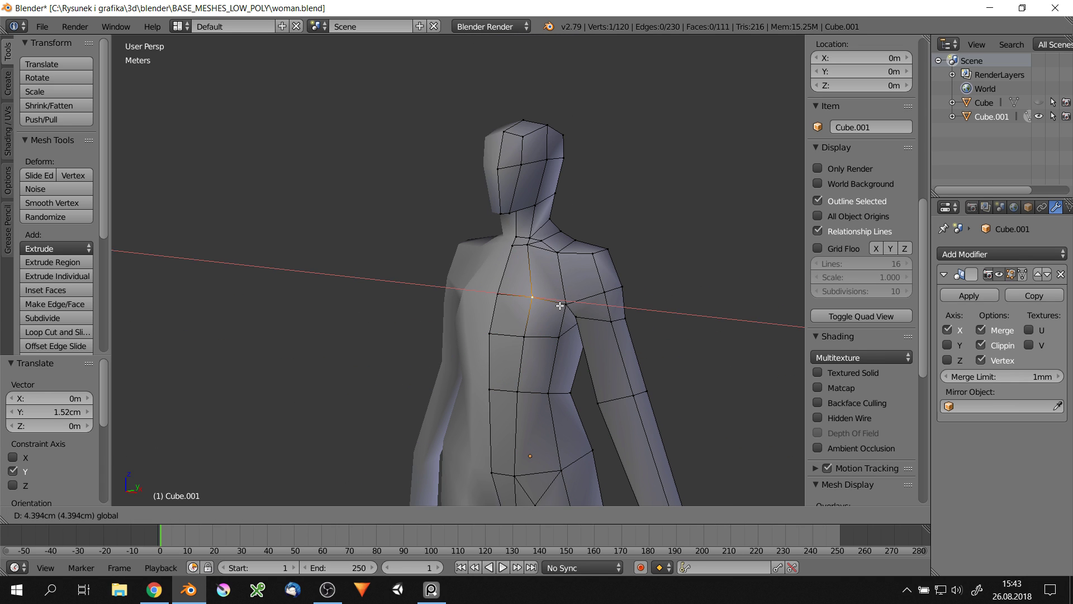
click(553, 292)
middle_drag(553, 292, 615, 280)
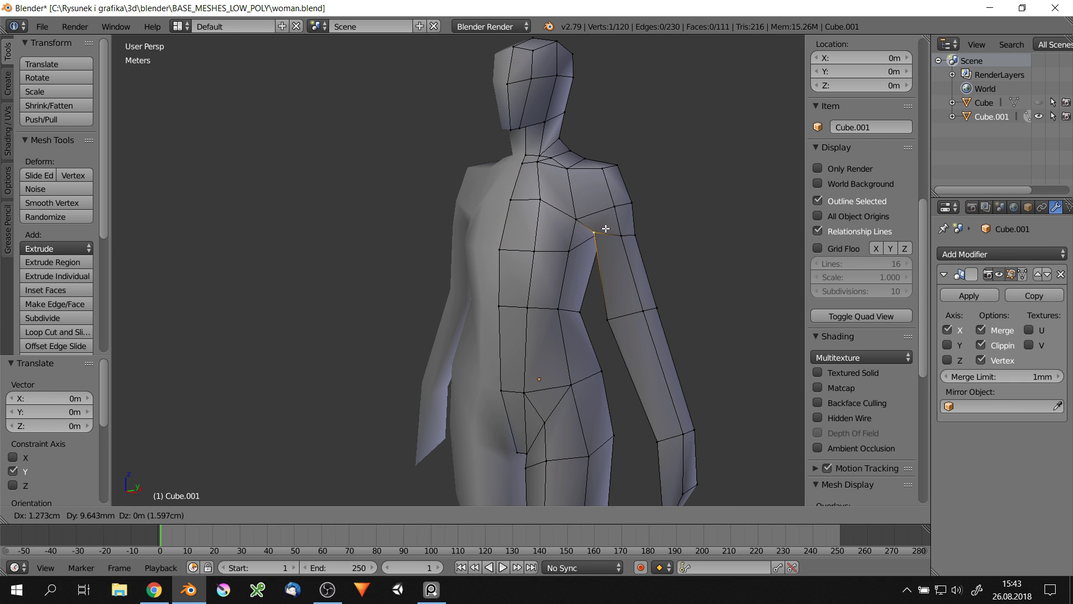
From a side view, select the arm-shoulder and upper-back vertices and adjust the back's depth
right_click(590, 233)
key(KP_3)
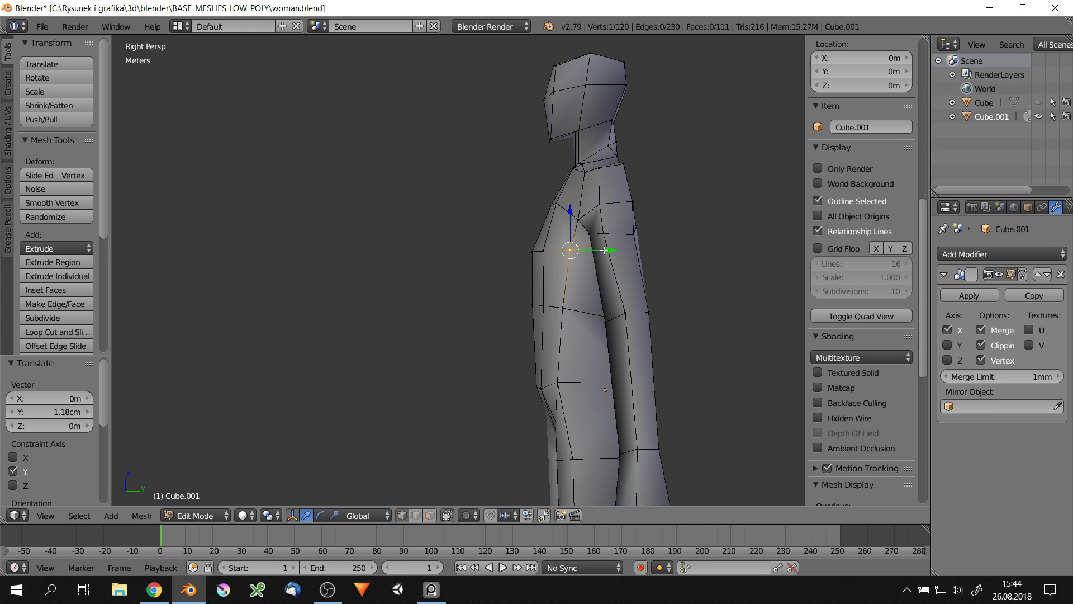
drag(604, 250, 612, 250)
middle_drag(612, 250, 643, 212)
right_click(643, 211)
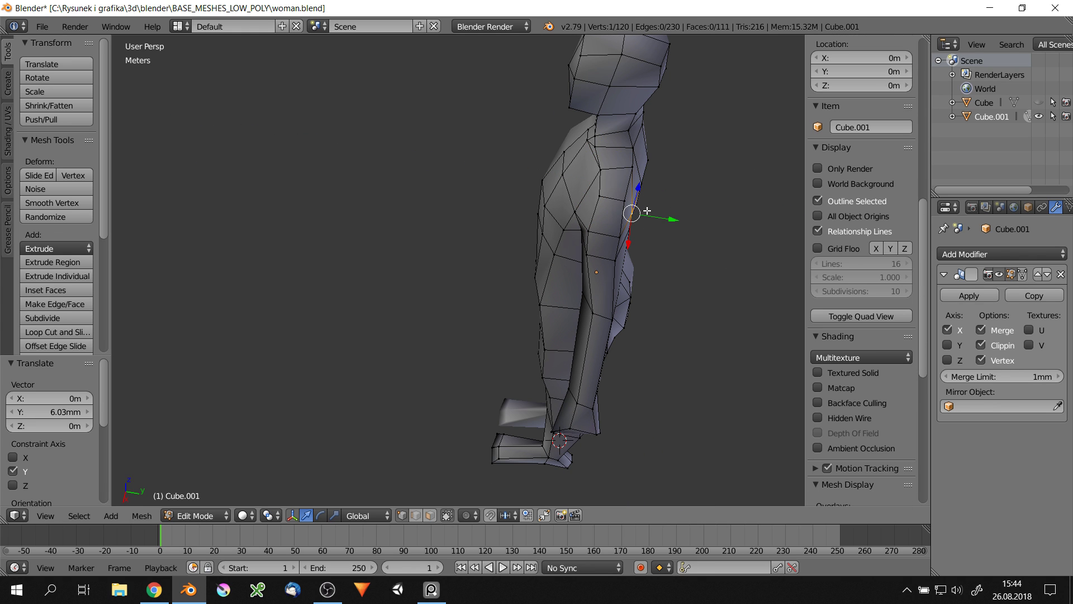
drag(647, 210, 651, 211)
middle_drag(651, 211, 675, 191)
Narrow the shoulder by moving its vertex sideways
middle_drag(644, 145, 671, 156)
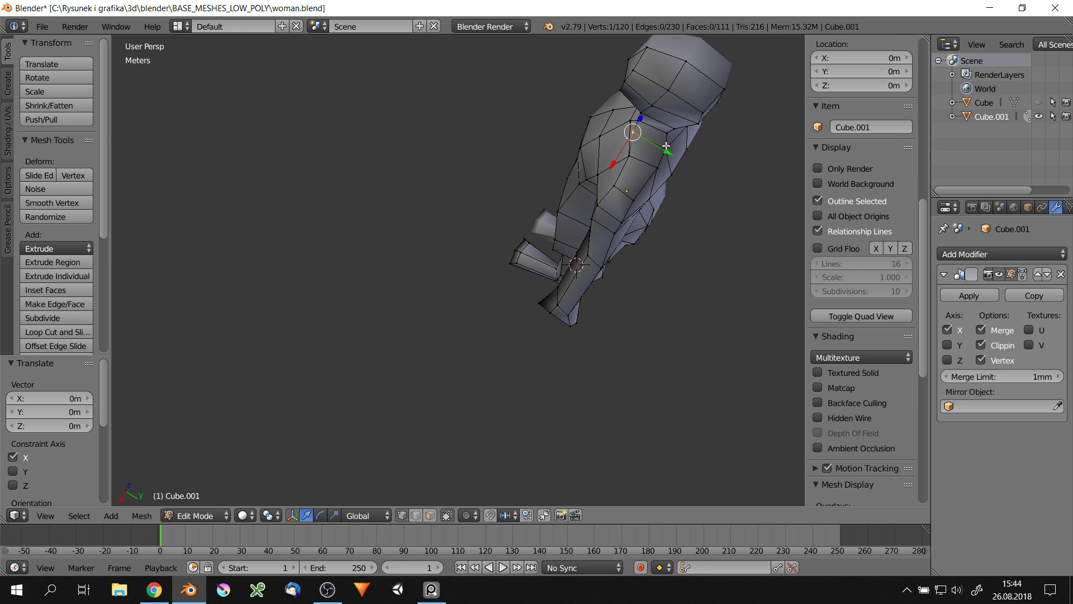
drag(671, 156, 676, 156)
middle_drag(676, 156, 699, 168)
drag(699, 167, 702, 168)
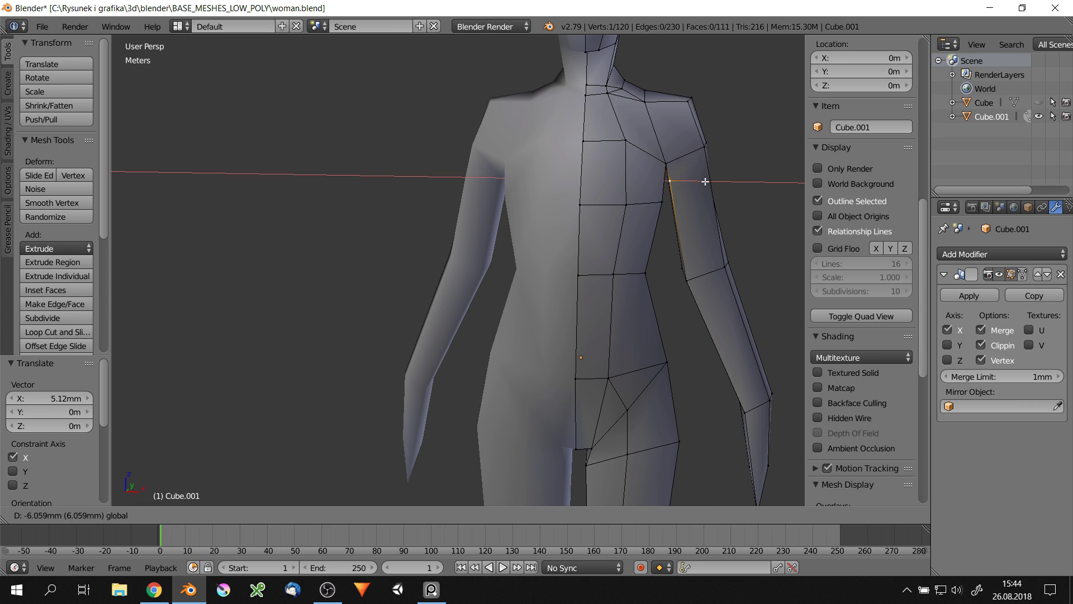
click(705, 181)
middle_drag(706, 182, 705, 154)
Move a hip vertex and a thigh vertex sideways along X
scroll(695, 159, down, 3)
right_click(671, 288)
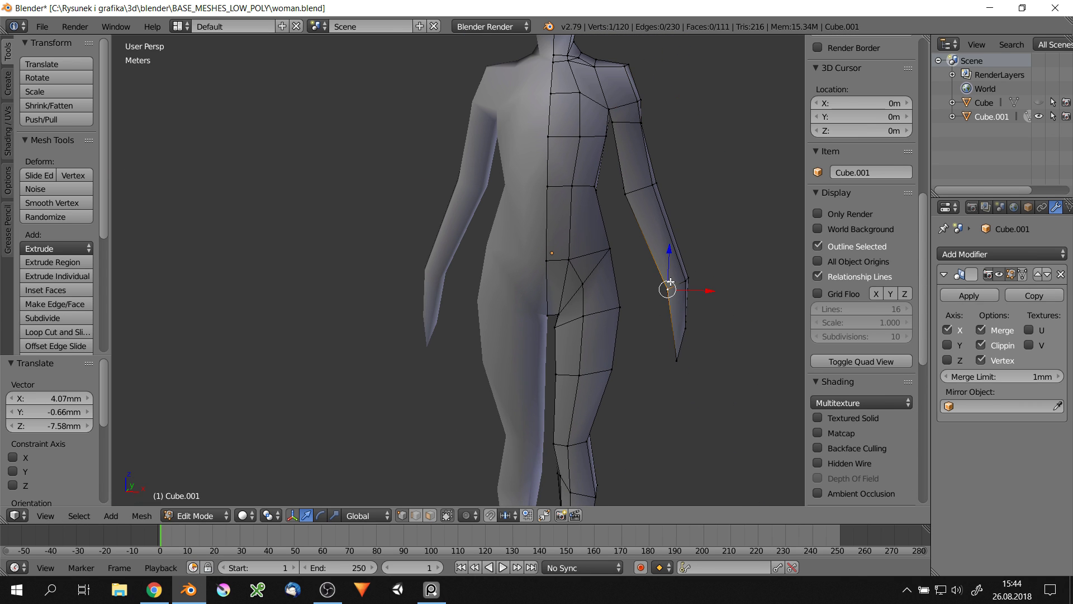
key(g)
key(x)
click(630, 292)
scroll(600, 317, up, 4)
key(g)
key(x)
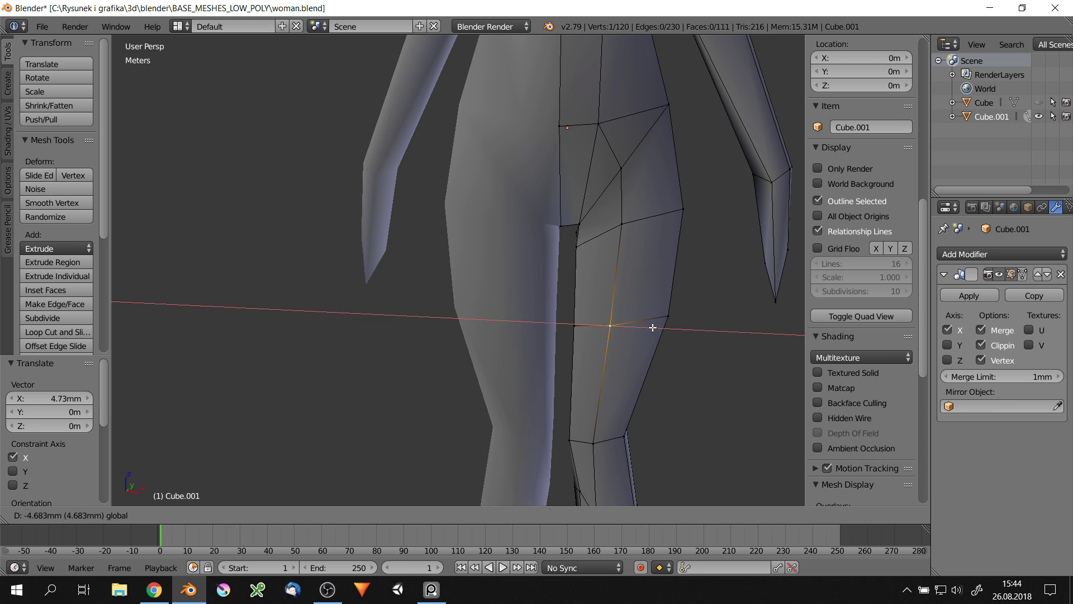
click(647, 324)
scroll(628, 439, down, 3)
Raise the knee vertex vertically along Z
shift+right_click(627, 407)
shift+right_click(628, 407)
key(g)
key(z)
click(628, 399)
scroll(628, 399, down, 3)
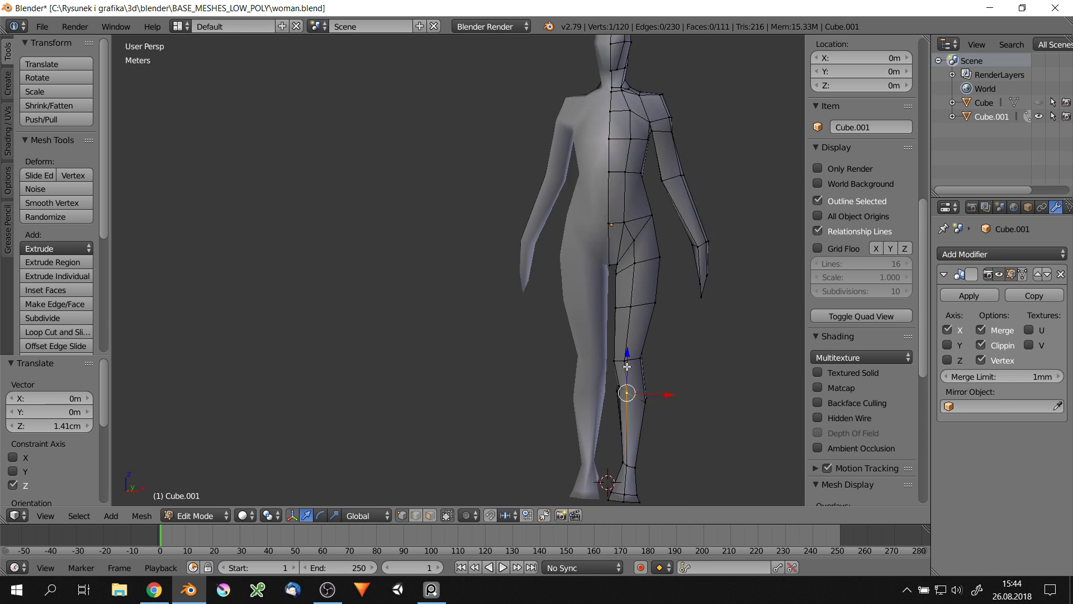
mouse_move(628, 400)
middle_down()
mouse_move(670, 290)
mouse_move(615, 335)
middle_up()
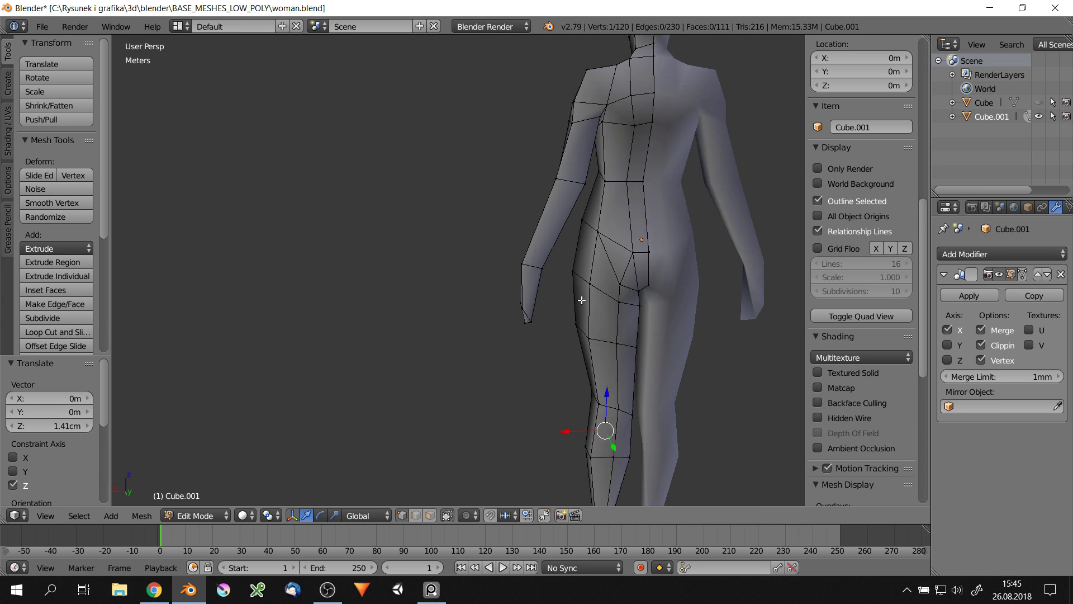
scroll(615, 335, up, 2)
Reposition the hip vertices vertically along Z and freely
key(g)
key(z)
click(615, 355)
scroll(615, 354, up, 2)
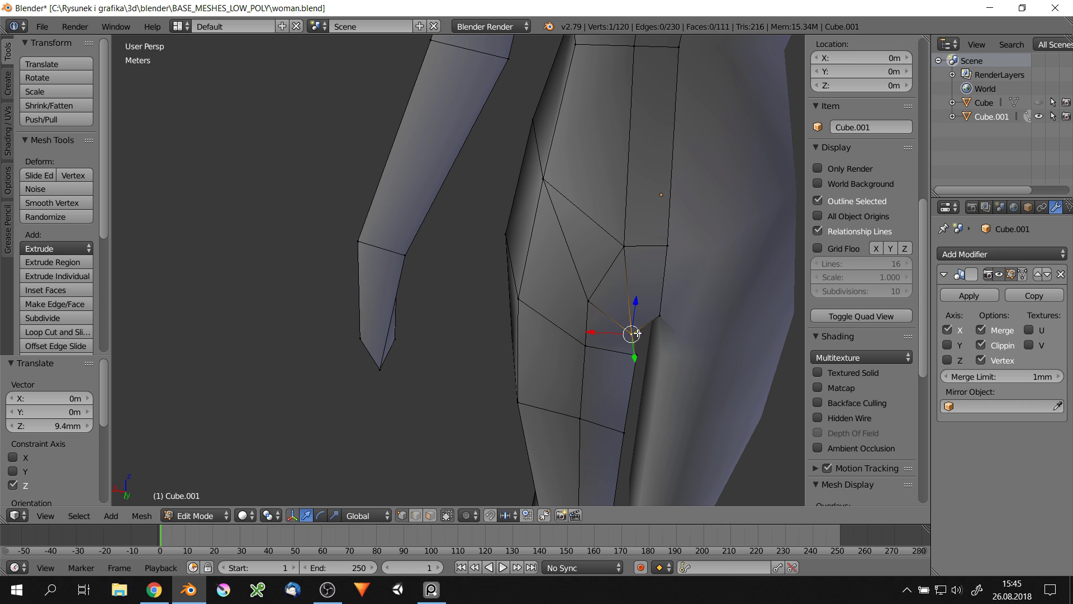
click(641, 333)
scroll(641, 333, down, 2)
middle_drag(643, 313, 671, 324)
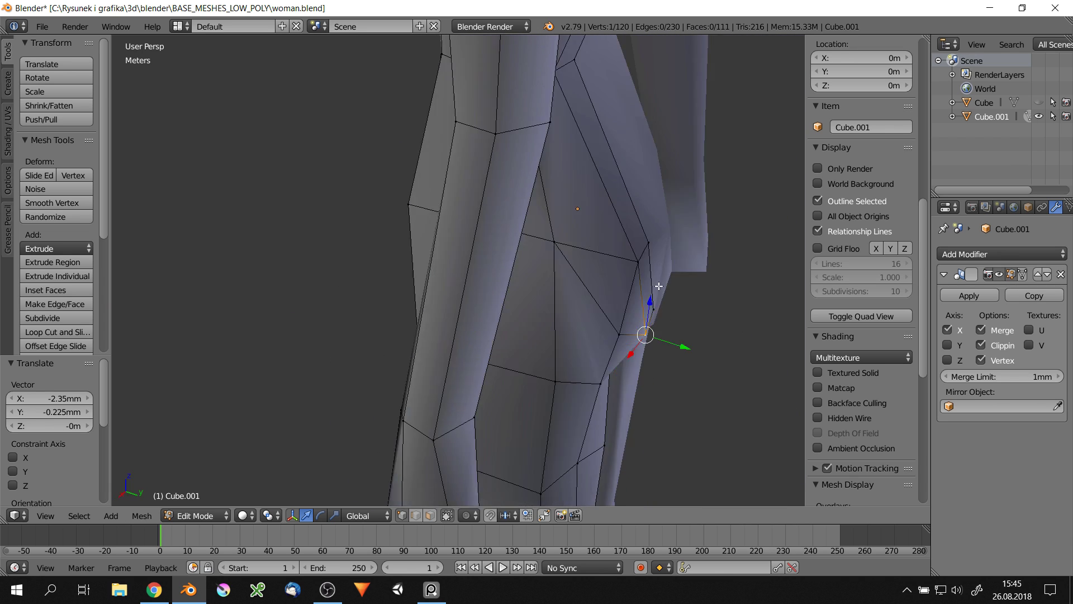
scroll(670, 256, up, 2)
key(g)
click(668, 257)
Add knife cuts across the hip to create new edges
mouse_move(668, 257)
middle_down()
mouse_move(623, 282)
mouse_move(599, 353)
middle_up()
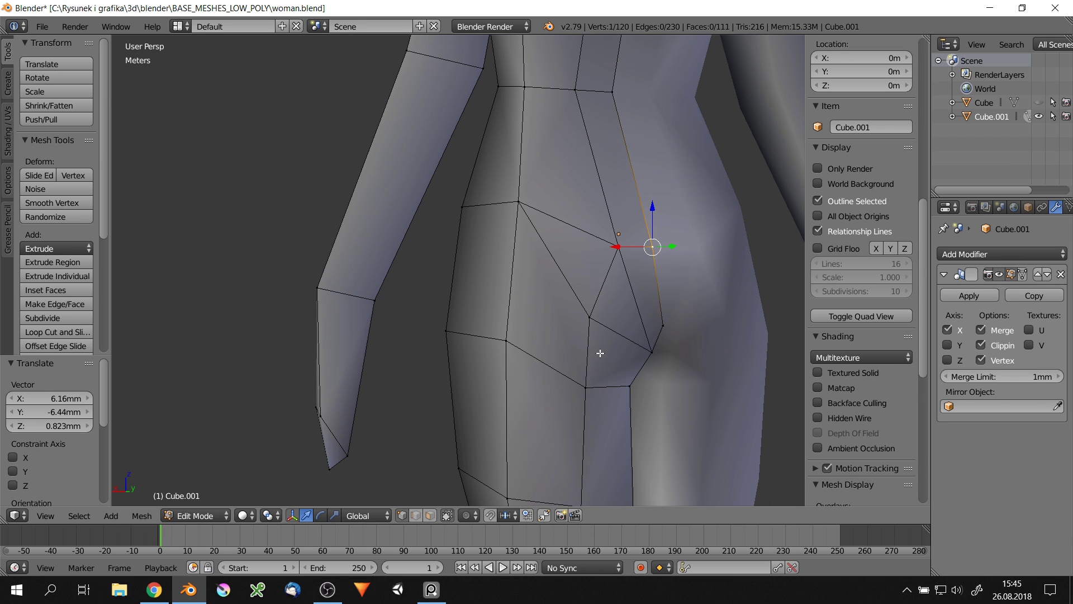
click(588, 314)
key(Return)
mouse_move(588, 314)
middle_down()
mouse_move(628, 337)
mouse_move(587, 283)
mouse_move(492, 288)
mouse_move(553, 316)
middle_up()
key(g)
click(629, 338)
key(k)
click(567, 366)
click(629, 324)
key(Return)
scroll(454, 290, down, 4)
Check the figure in Object Mode, then adjust and undo changes to the foot vertices
key(Tab)
click(666, 390)
scroll(559, 314, up, 5)
scroll(552, 316, up, 2)
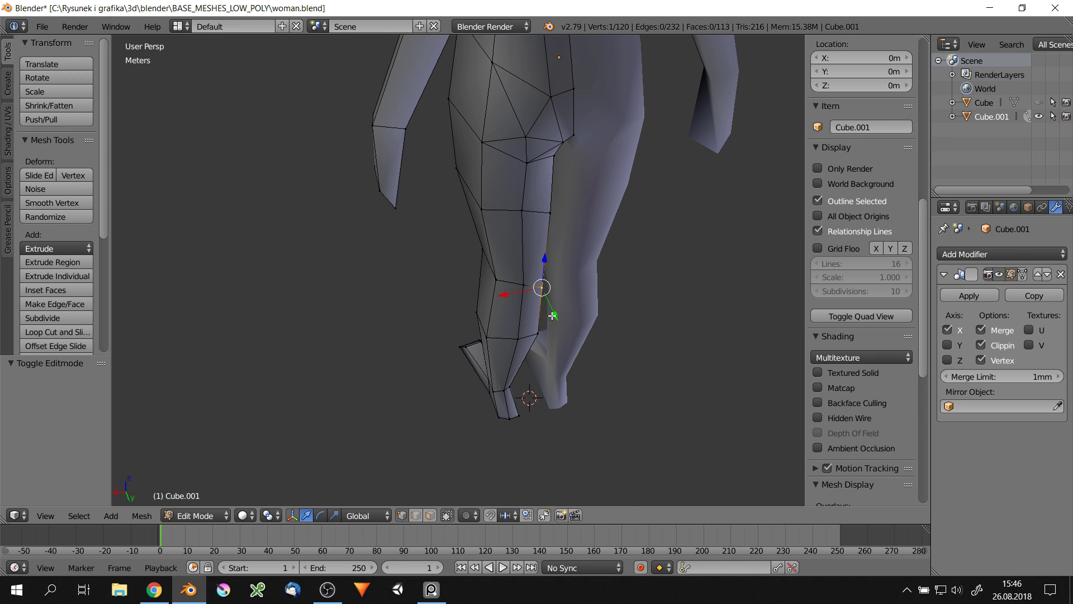
shift+right_click(513, 422)
key(ctrl+z)
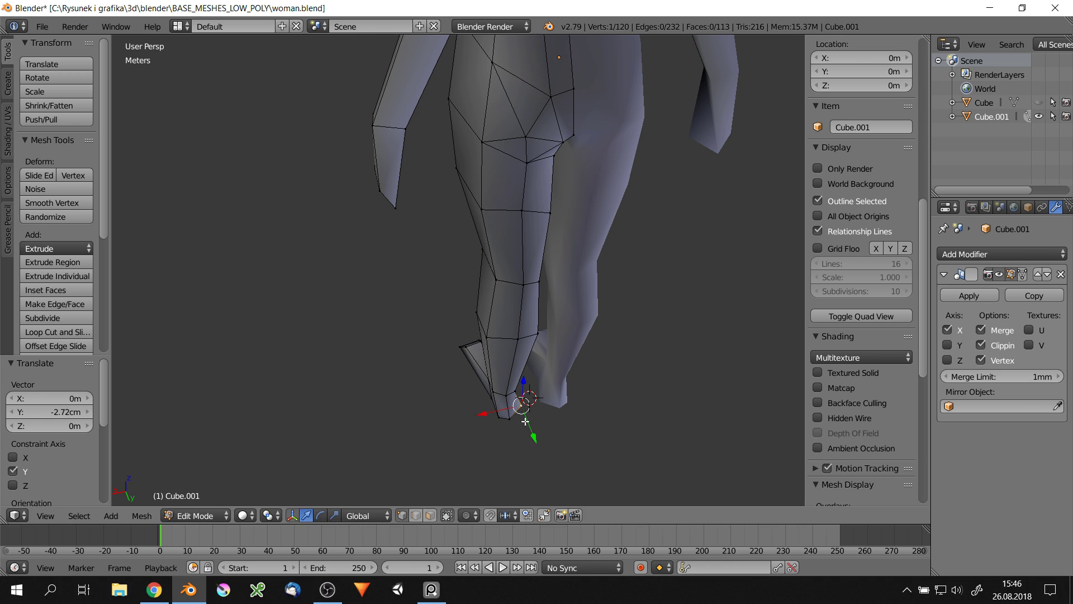
mouse_move(531, 433)
middle_down()
mouse_move(552, 437)
mouse_move(466, 278)
mouse_move(531, 316)
middle_up()
key(ctrl+z)
key(ctrl+z)
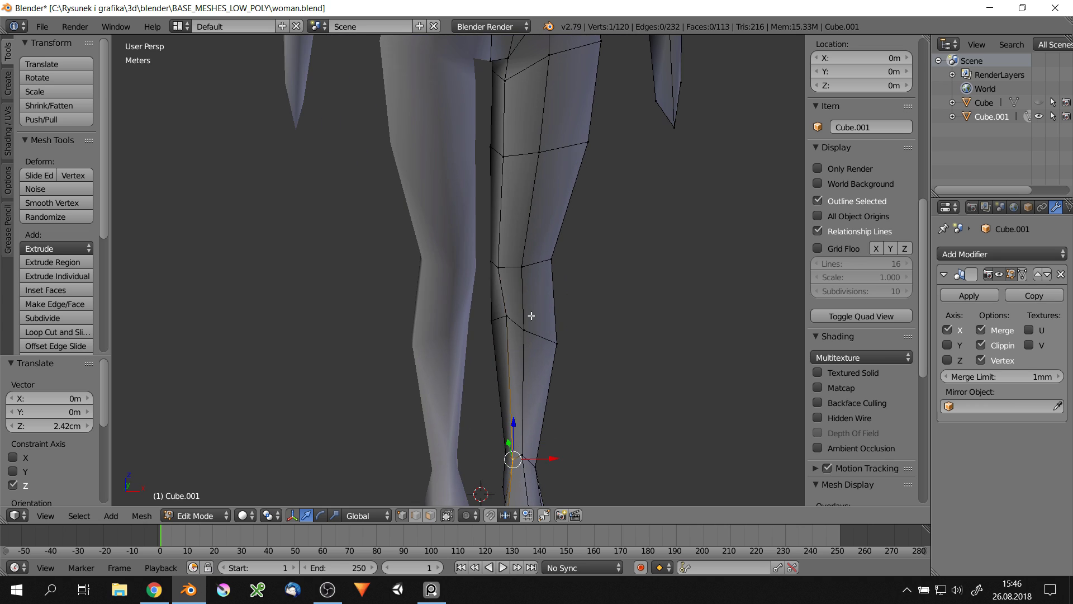
Shift the knee edge slightly inward and review the whole woman mesh
right_drag(530, 267, 526, 266)
scroll(526, 294, down, 3)
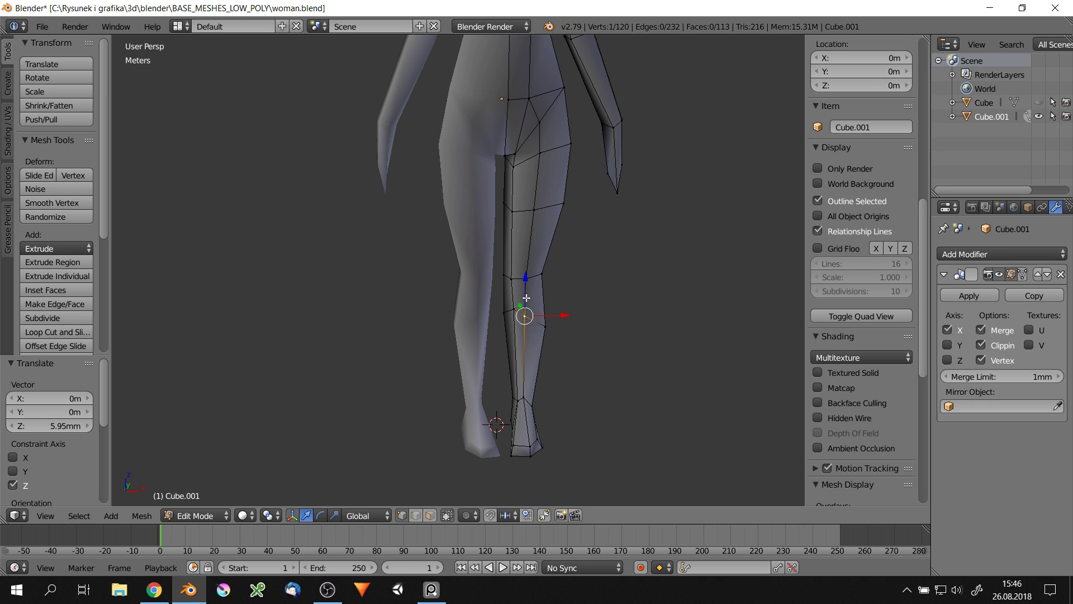
scroll(525, 294, down, 3)
mouse_move(526, 294)
middle_down()
mouse_move(503, 301)
mouse_move(520, 285)
middle_up()
key(Tab)
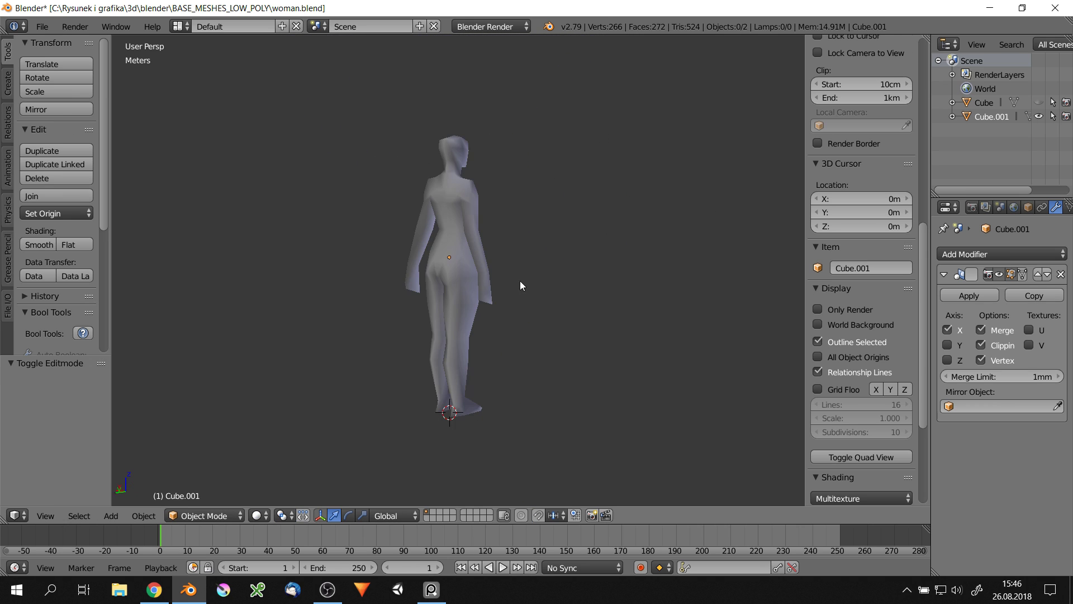
scroll(520, 285, up, 2)
key(Tab)
Move the neck vertex vertically and confirm the new neck-and-shoulder cut
click(643, 242)
mouse_move(643, 242)
middle_down()
mouse_move(630, 395)
mouse_move(536, 348)
middle_up()
scroll(630, 396, up, 3)
key(g)
key(z)
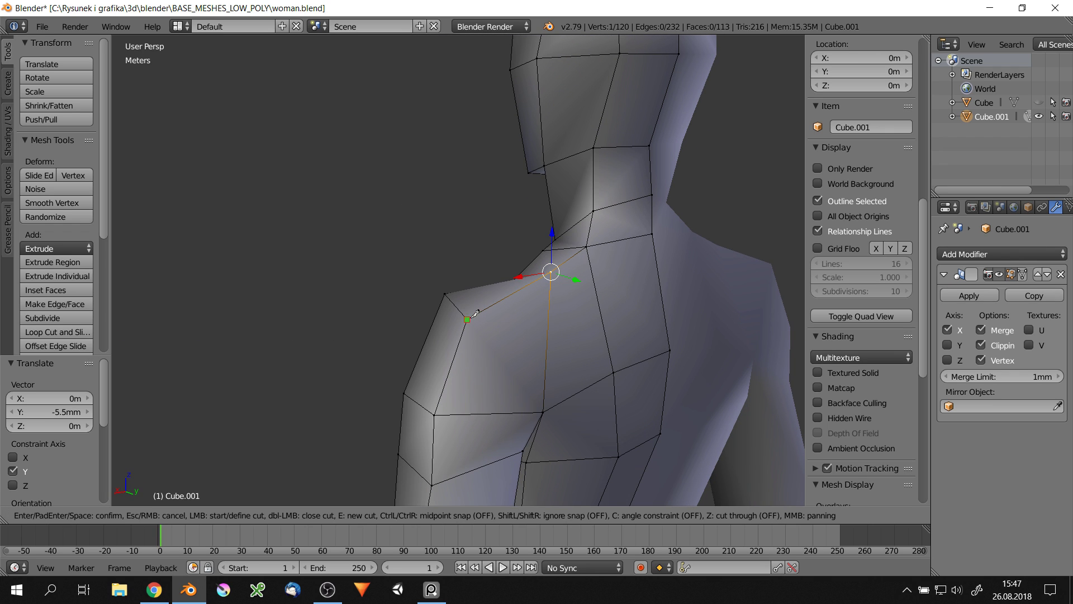
key(Return)
Shift a vertex near the neck front-to-back and confirm the shoulder cut
right_click(671, 314)
key(g)
key(y)
mouse_move(599, 316)
middle_down()
mouse_move(671, 313)
mouse_move(650, 333)
middle_up()
click(643, 336)
scroll(536, 364, down, 3)
middle_drag(535, 365, 568, 248)
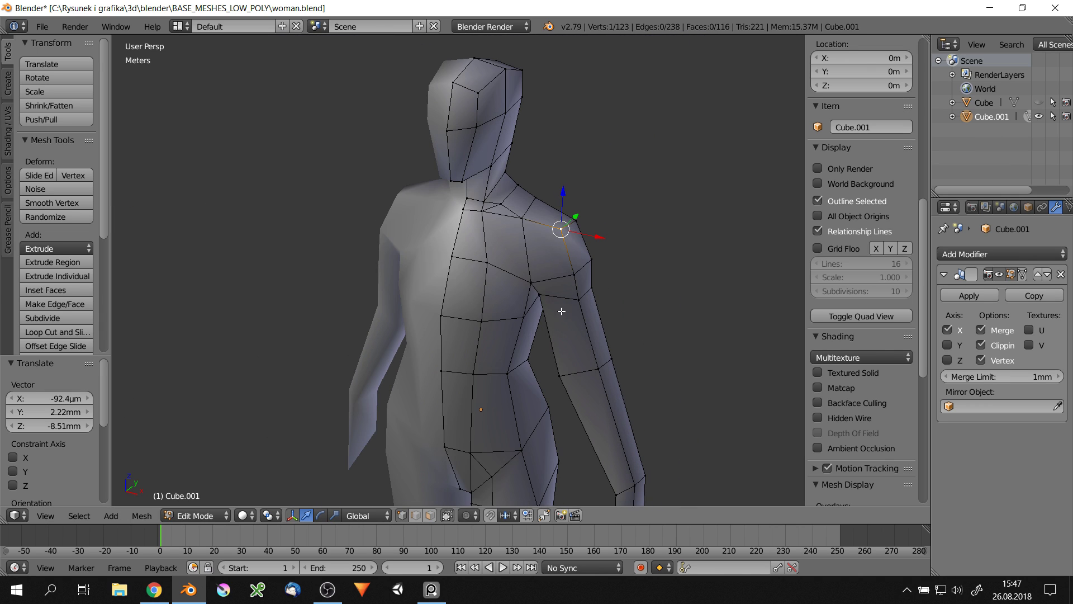
key(Return)
Knife another cut on the shoulder and lower that shoulder vertex by 1.48 cm along Z
middle_drag(554, 211, 576, 225)
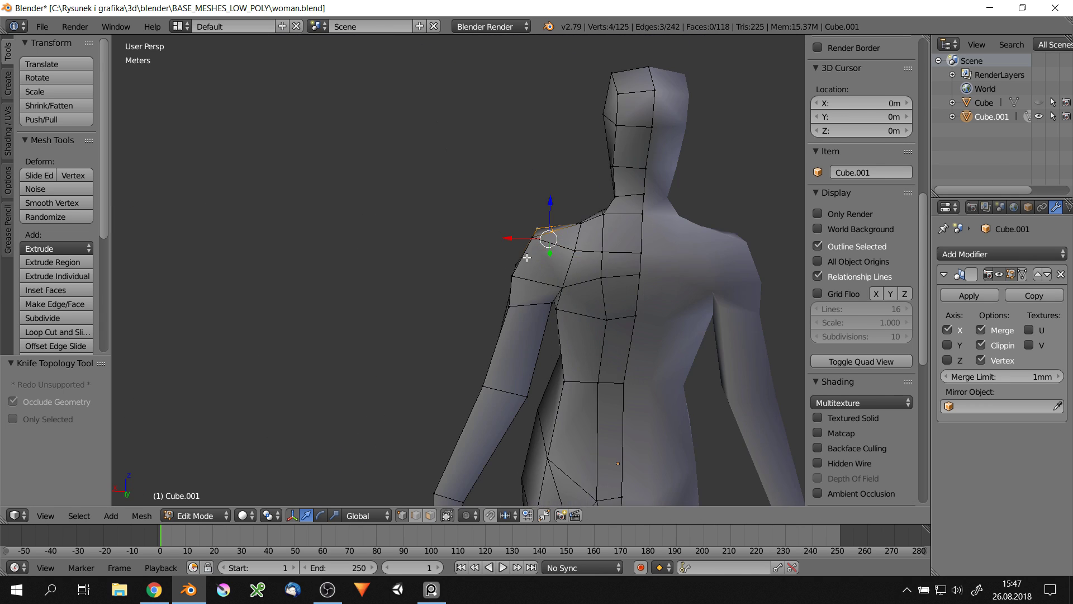
scroll(576, 226, up, 3)
key(k)
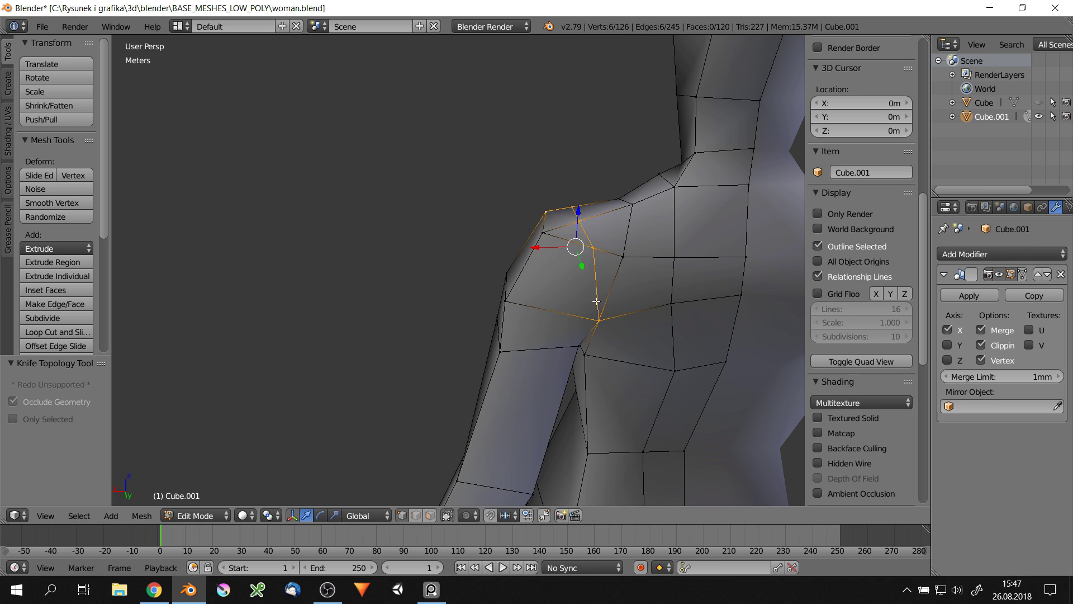
right_click(576, 246)
key(g)
key(z)
click(581, 249)
middle_drag(581, 249, 552, 234)
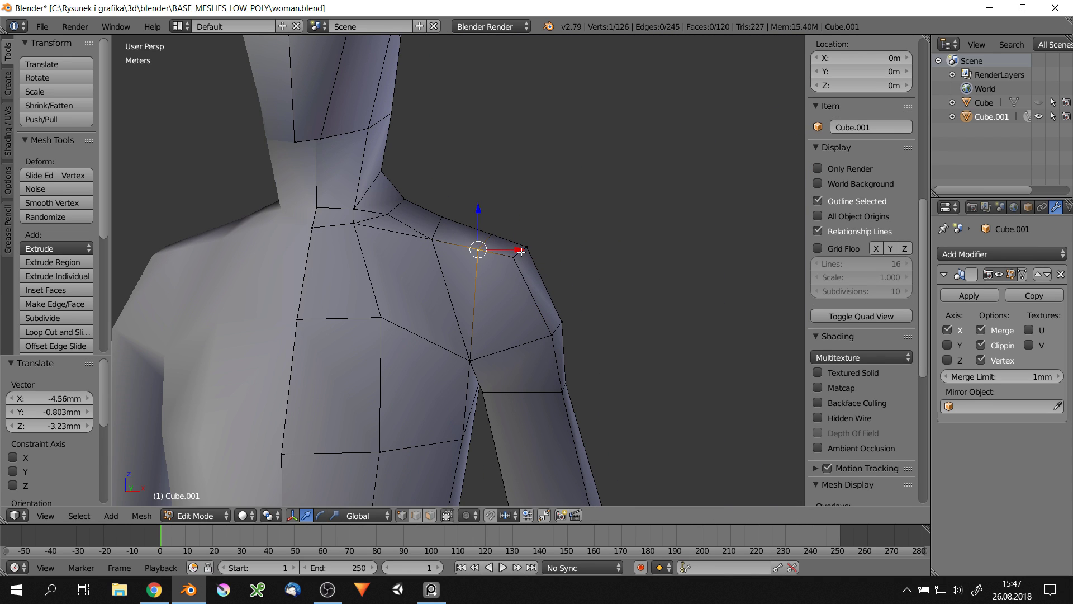
drag(521, 252, 528, 249)
scroll(528, 249, down, 4)
mouse_move(528, 250)
middle_down()
mouse_move(474, 300)
mouse_move(526, 311)
mouse_move(608, 187)
mouse_move(441, 215)
middle_up()
scroll(474, 300, up, 4)
Shift one shoulder vertex sideways, then move a two-vertex shoulder edge front-to-back
right_click(514, 275)
key(g)
key(x)
click(510, 275)
shift+right_click(547, 343)
key(g)
key(y)
click(546, 343)
scroll(608, 186, up, 3)
Move another shoulder vertex sideways, then push a vertex pair front-to-back from top view
right_click(440, 211)
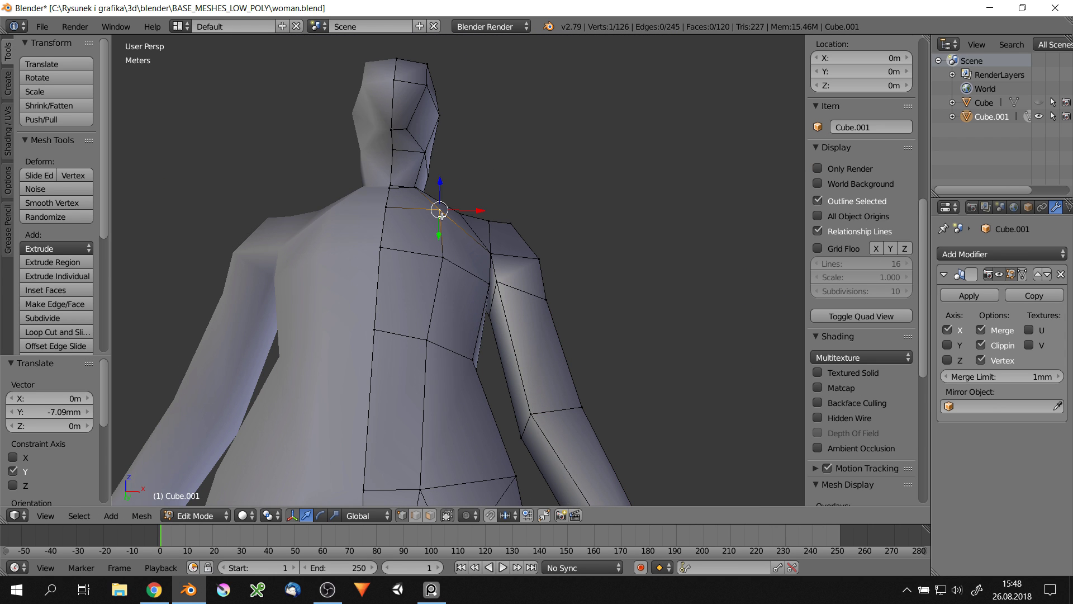
key(g)
key(x)
click(469, 261)
middle_drag(469, 261, 505, 314)
shift+right_click(452, 179)
key(g)
key(y)
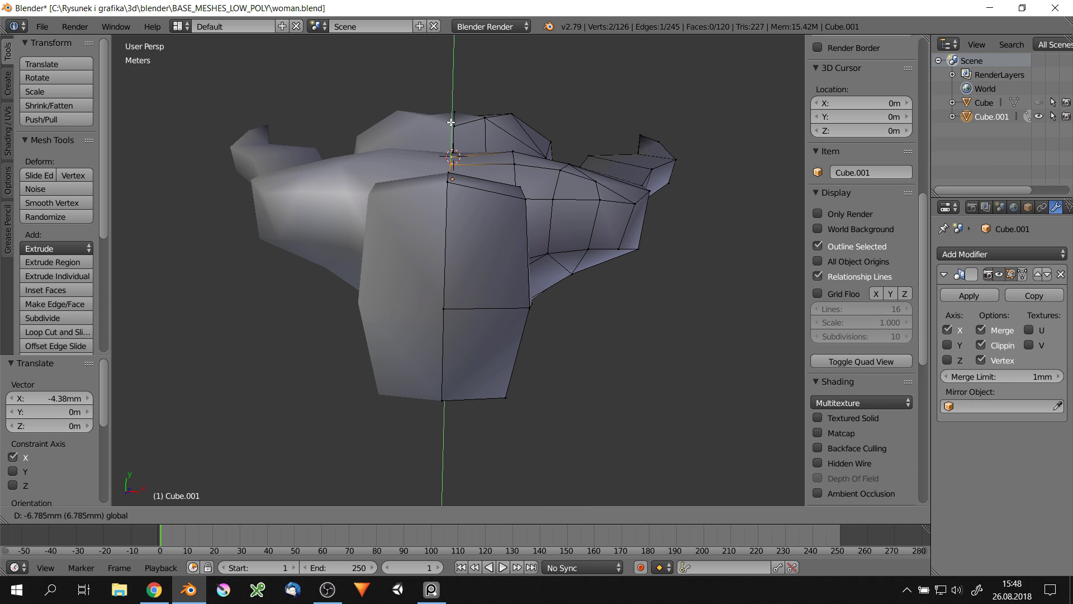
click(451, 122)
Move a different shoulder vertex front-to-back and knife new edges down the upper arm
right_click(648, 191)
mouse_move(659, 207)
middle_down()
mouse_move(536, 211)
mouse_move(553, 236)
middle_up()
key(g)
key(y)
click(547, 235)
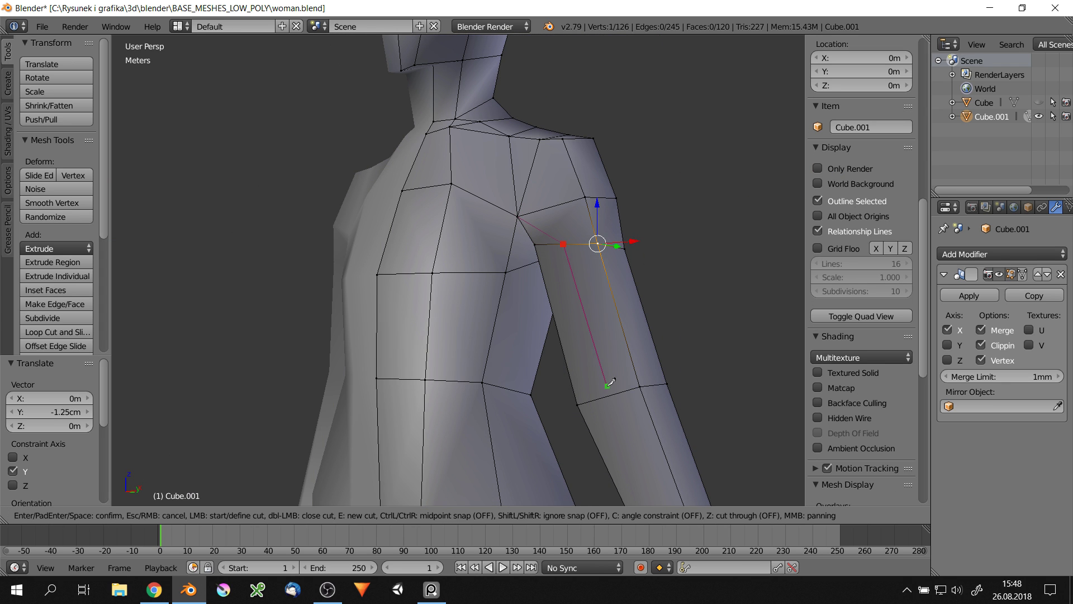
click(609, 385)
key(Return)
middle_drag(611, 383, 644, 340)
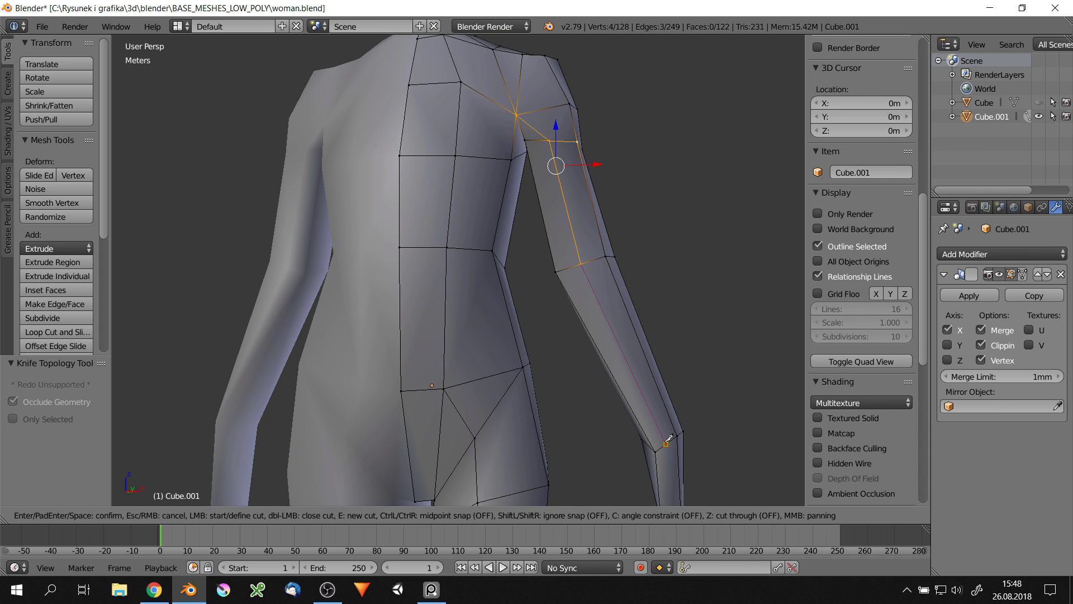
key(Return)
Reposition a shoulder vertex and move the armpit vertex front-to-back (5.87 mm, 1.14 mm, -1.88 cm)
scroll(668, 439, down, 3)
scroll(621, 287, up, 4)
key(g)
click(620, 287)
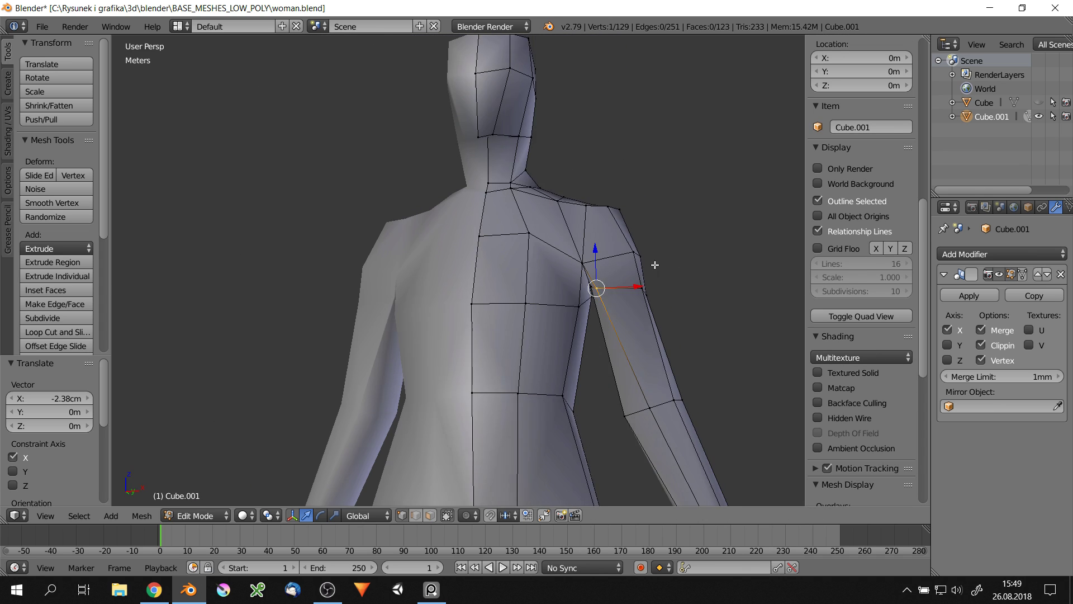
key(g)
key(y)
click(640, 291)
middle_drag(618, 412, 665, 396)
scroll(719, 365, down, 2)
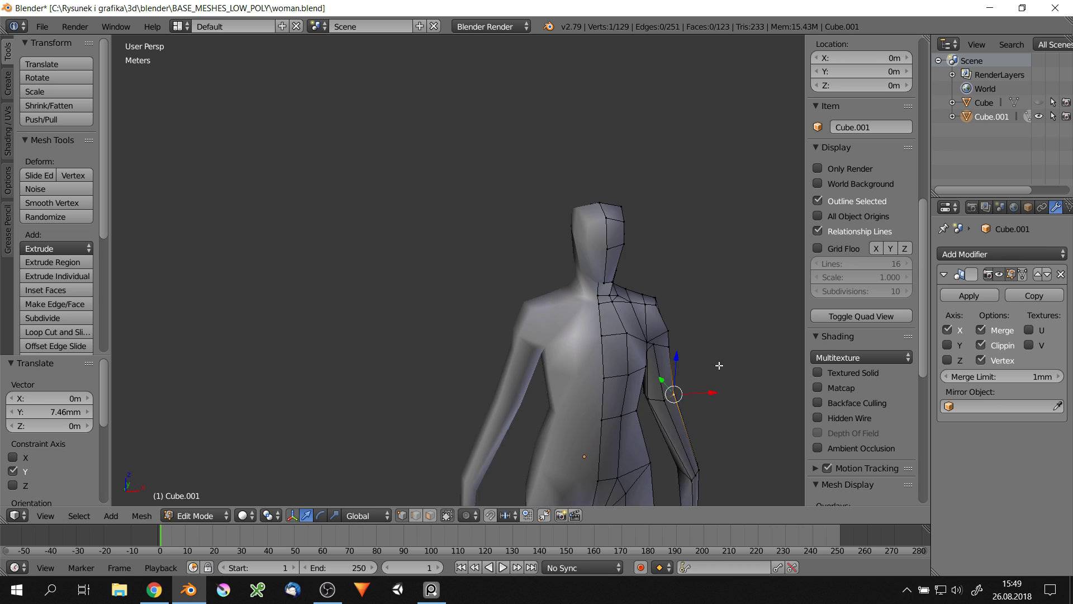
scroll(719, 365, up, 5)
Slide a vertex along its edge toward the armpit and move the chest vertex vertically
key(shift+v)
click(607, 324)
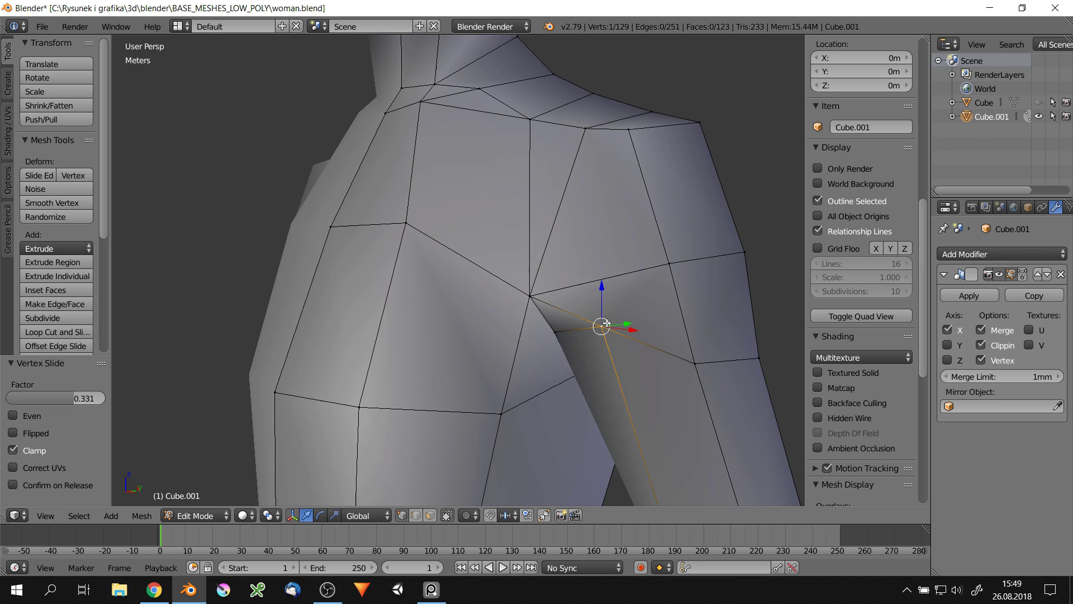
middle_drag(606, 324, 643, 323)
scroll(631, 321, down, 3)
key(g)
key(z)
click(559, 302)
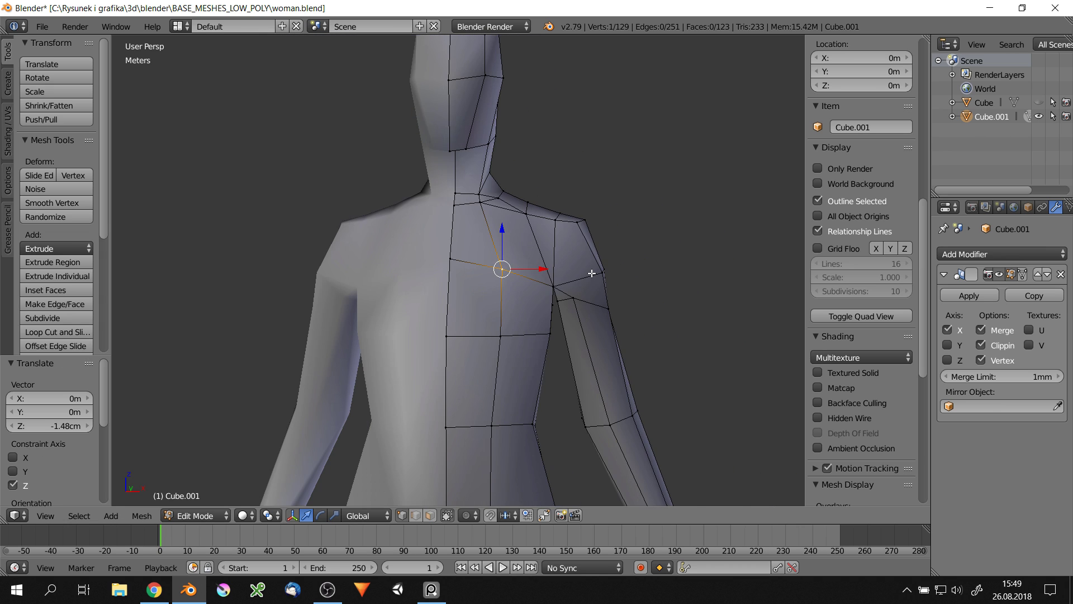
scroll(516, 289, up, 2)
Adjust the shoulder outline vertices, then leave Edit Mode to inspect the whole figure
middle_drag(765, 269, 647, 246)
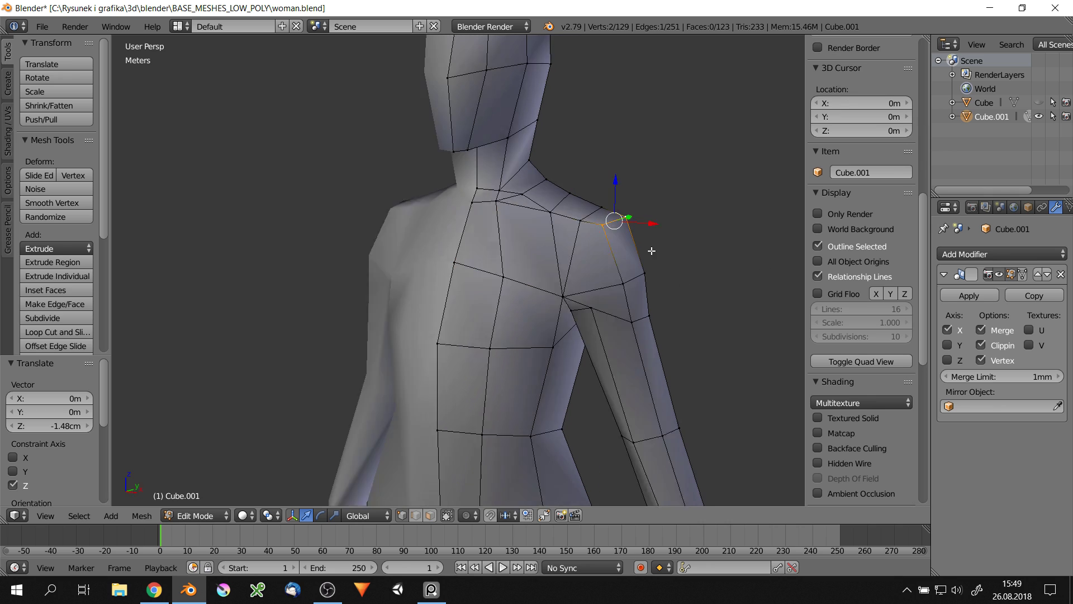
shift+right_click(624, 233)
scroll(615, 230, down, 1)
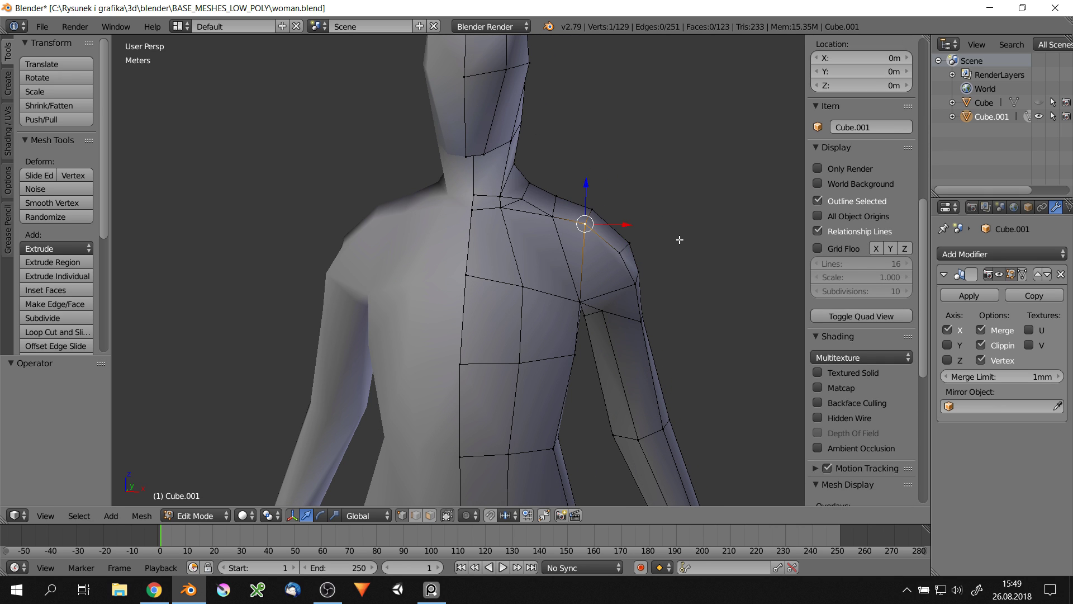
shift+right_click(596, 215)
shift+right_click(618, 224)
scroll(619, 220, down, 1)
right_drag(600, 313, 604, 304)
scroll(615, 313, up, 3)
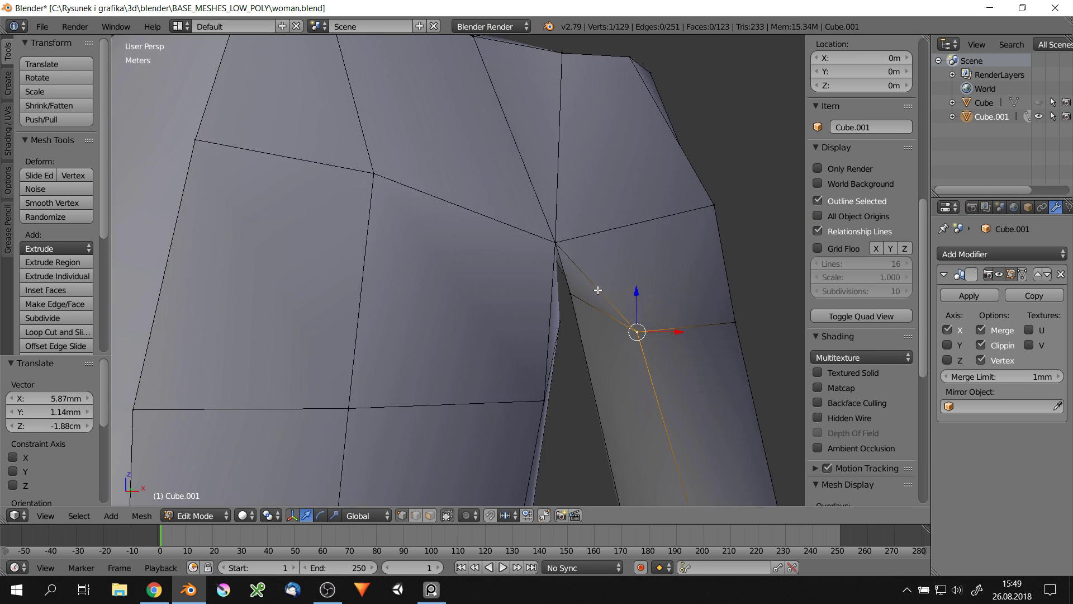
scroll(626, 347, up, 2)
scroll(636, 368, down, 8)
key(Tab)
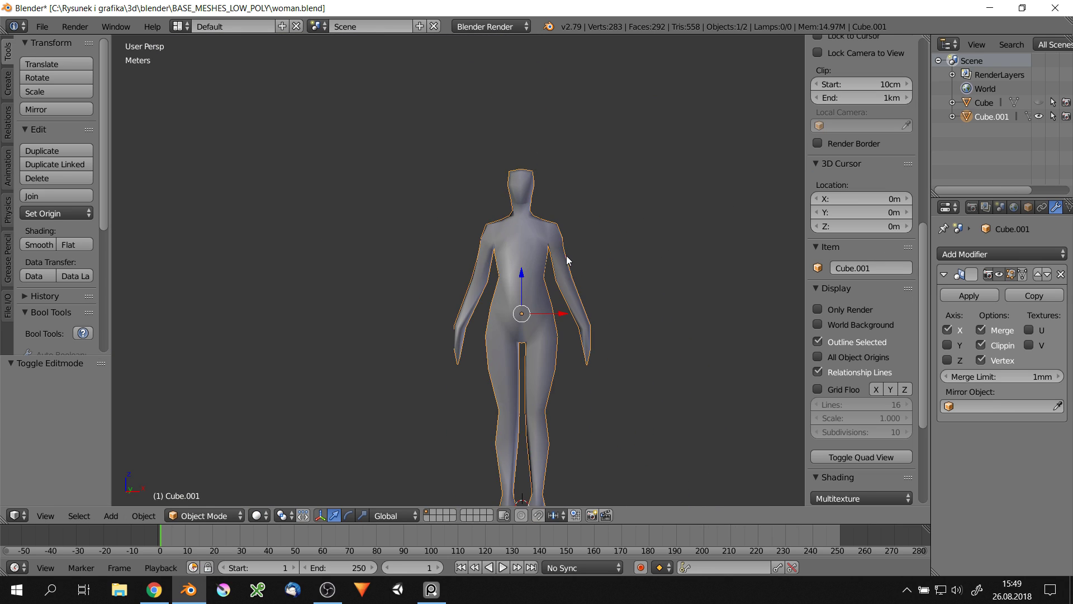
key(a)
mouse_move(568, 259)
middle_down()
mouse_move(516, 312)
mouse_move(511, 268)
mouse_move(447, 252)
mouse_move(419, 218)
mouse_move(455, 239)
middle_up()
From Front view, knife a diamond-shaped face into the chest, bringing the mesh to 133 vertices
key(Tab)
scroll(447, 251, up, 2)
scroll(436, 246, up, 1)
scroll(428, 244, up, 1)
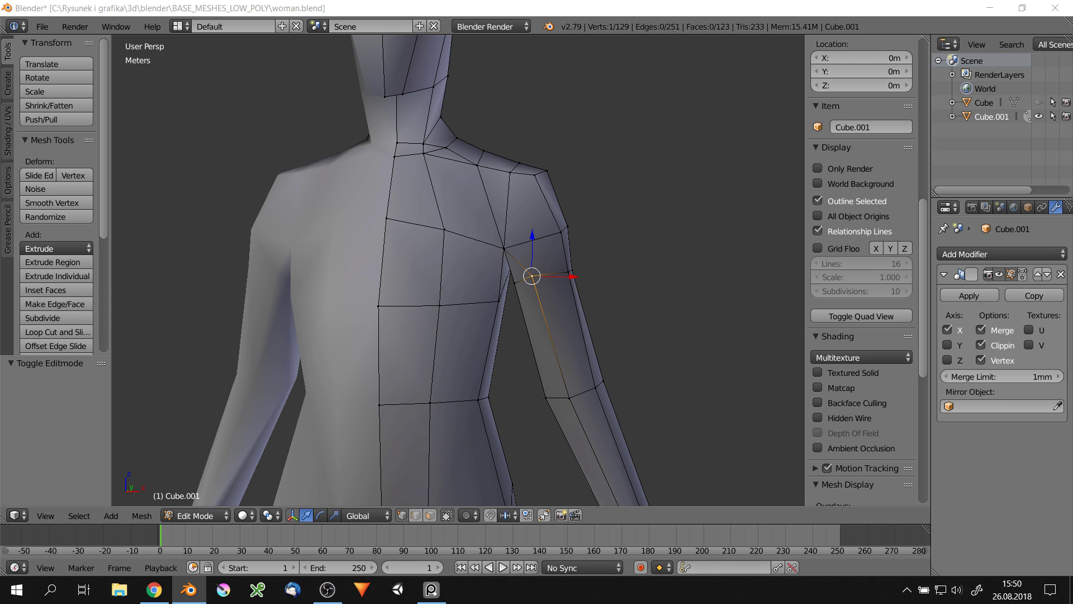
middle_drag(535, 344, 531, 313)
scroll(531, 313, down, 5)
key(q)
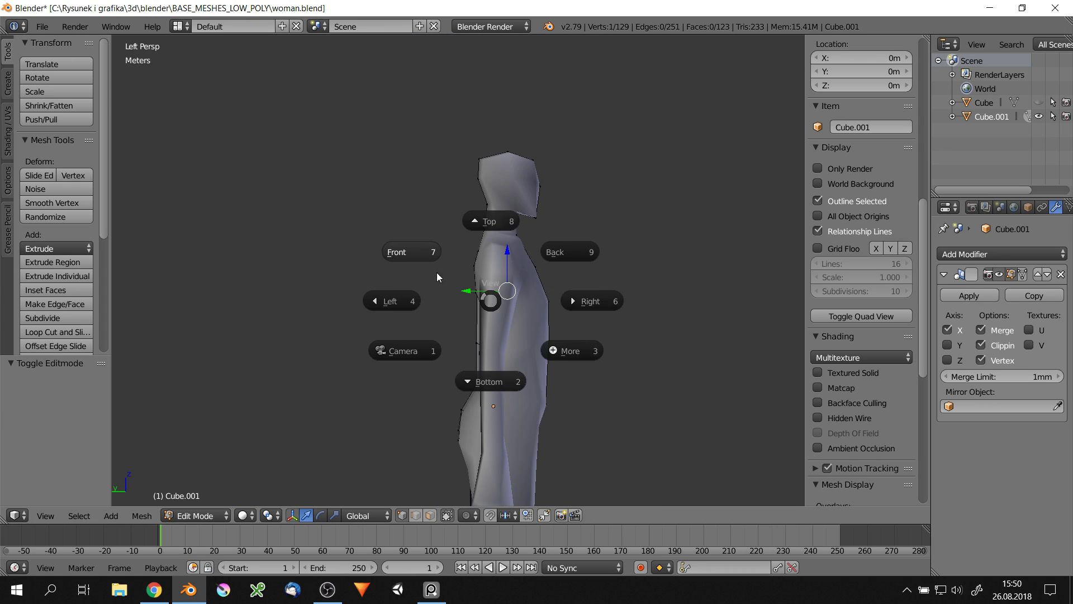
click(552, 287)
scroll(552, 287, up, 1)
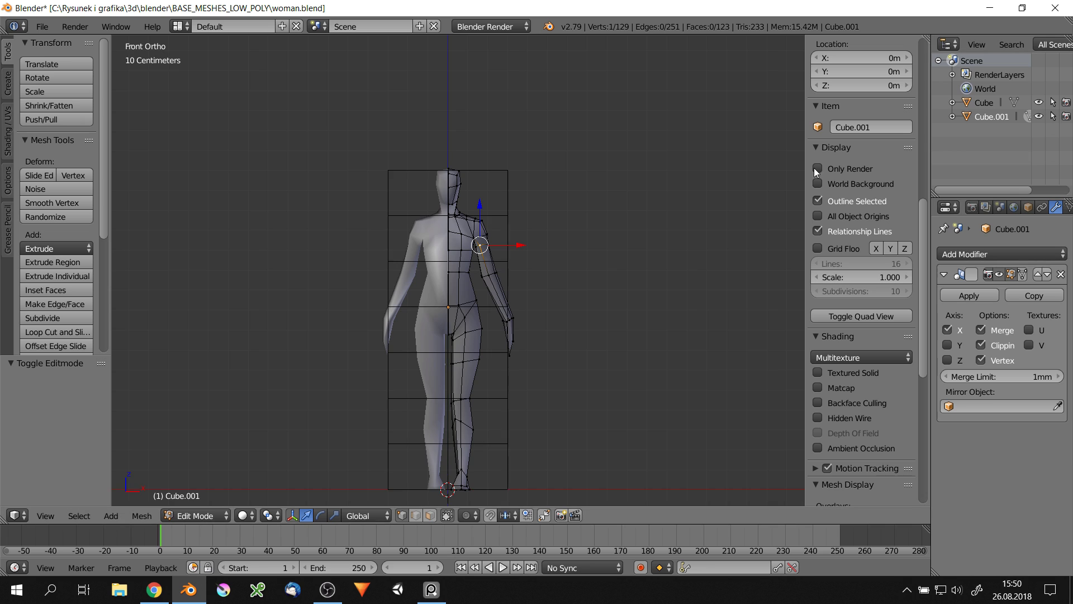
scroll(493, 254, up, 4)
scroll(494, 253, up, 5)
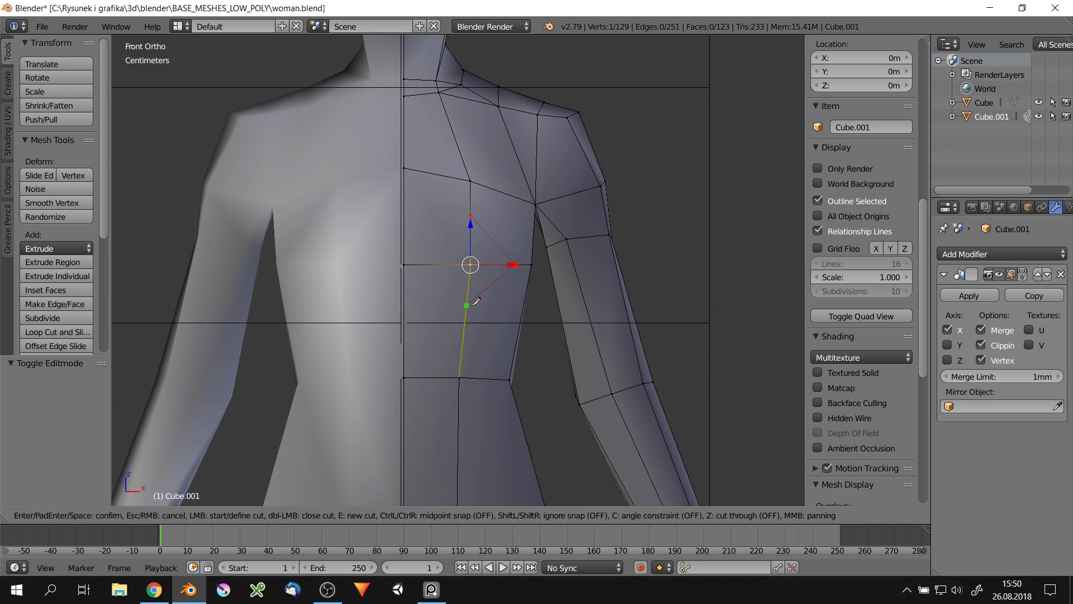
key(Return)
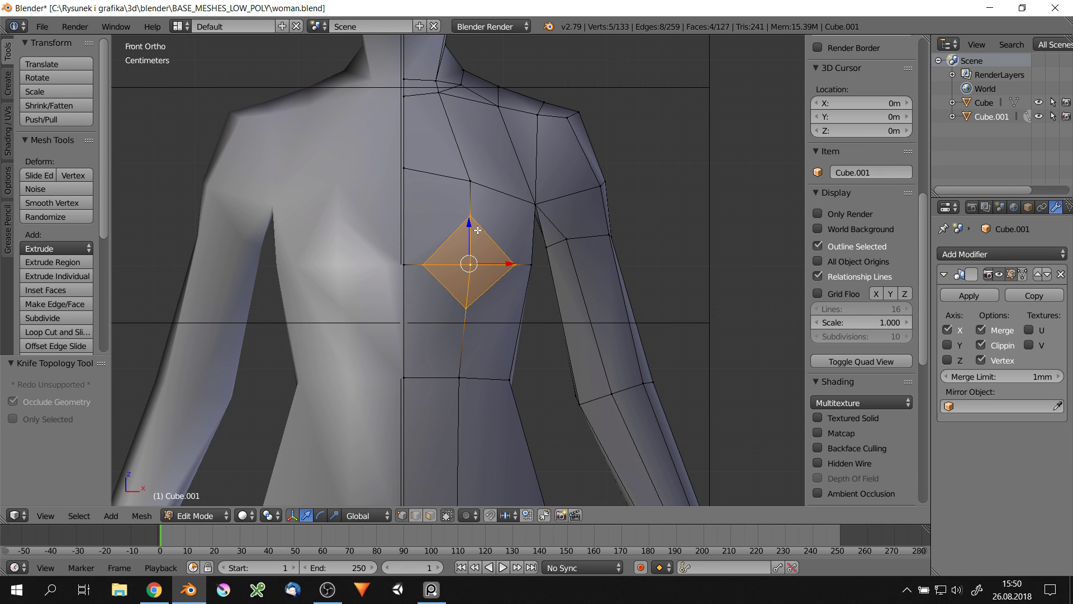
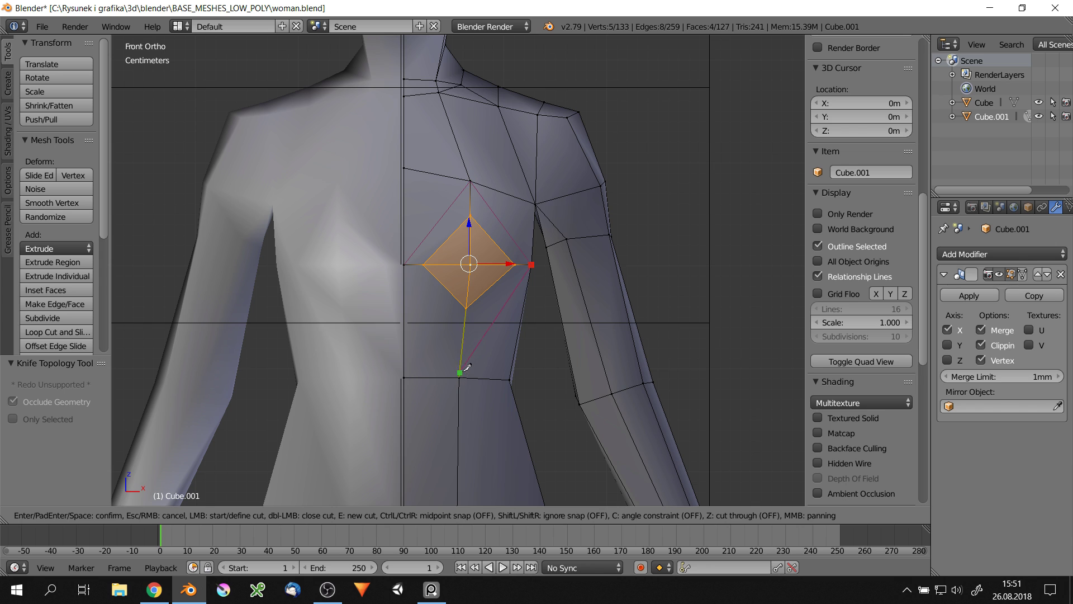
Knife a new edge across the chest and slightly rotate the selected chest vertices
key(Return)
mouse_move(409, 261)
middle_down()
mouse_move(443, 185)
mouse_move(447, 252)
middle_up()
key(r)
click(444, 185)
scroll(448, 252, down, 3)
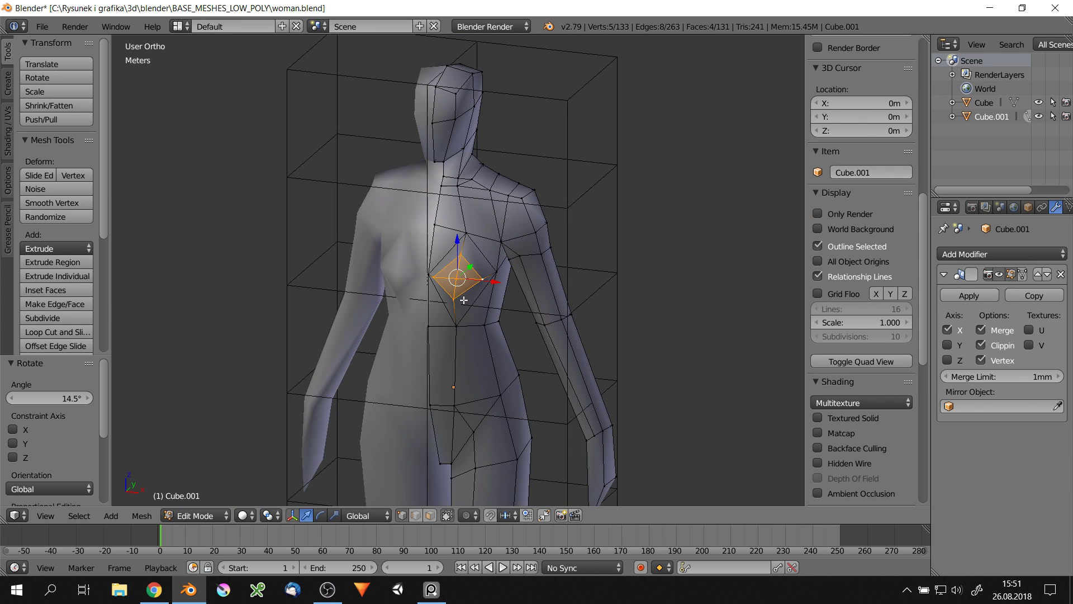
scroll(451, 259, up, 4)
Reposition a single chest vertex and add further knife cuts around the breast
right_click(451, 259)
key(g)
click(475, 297)
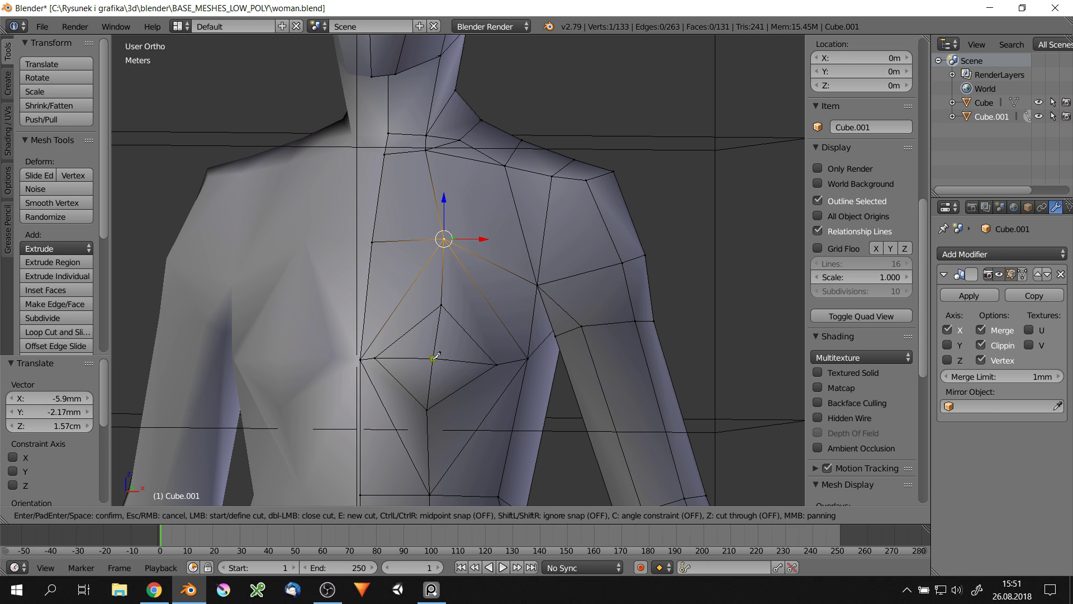
key(Return)
middle_drag(541, 280, 477, 312)
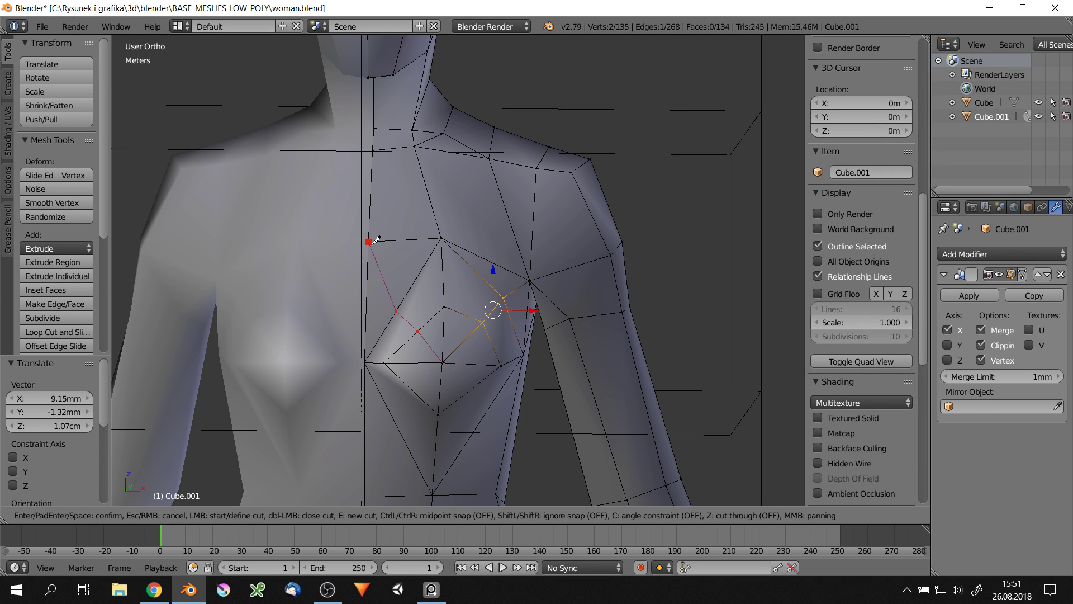
key(Return)
mouse_move(376, 241)
middle_down()
mouse_move(439, 319)
mouse_move(484, 190)
middle_up()
In Right Ortho view, push the breast vertex forward along the Y axis
scroll(473, 237, down, 2)
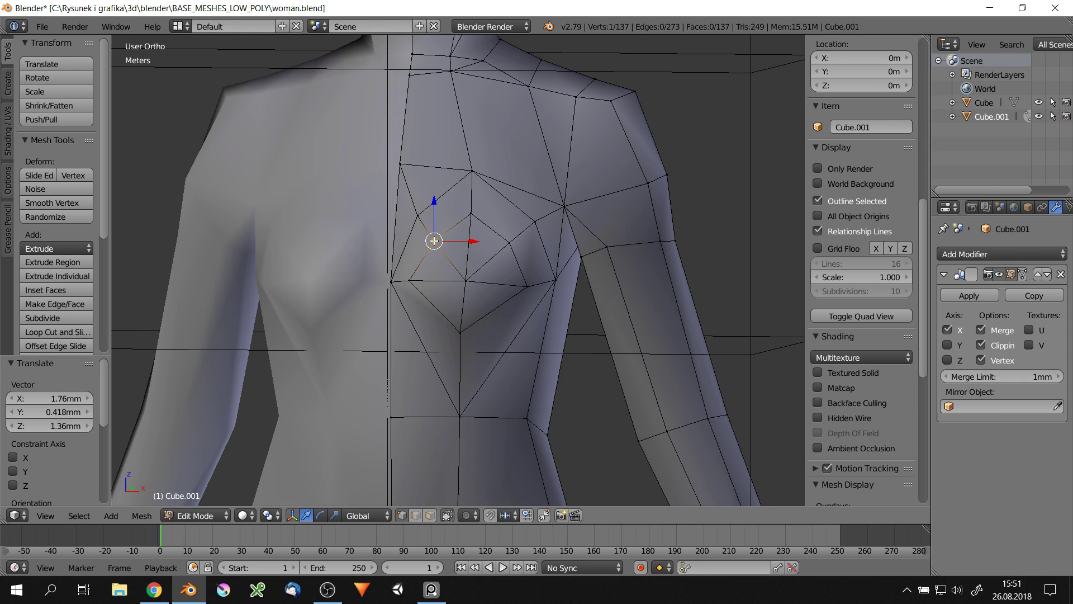
scroll(371, 252, down, 4)
key(KP_3)
scroll(430, 239, up, 8)
key(g)
key(y)
click(461, 252)
scroll(458, 245, down, 1)
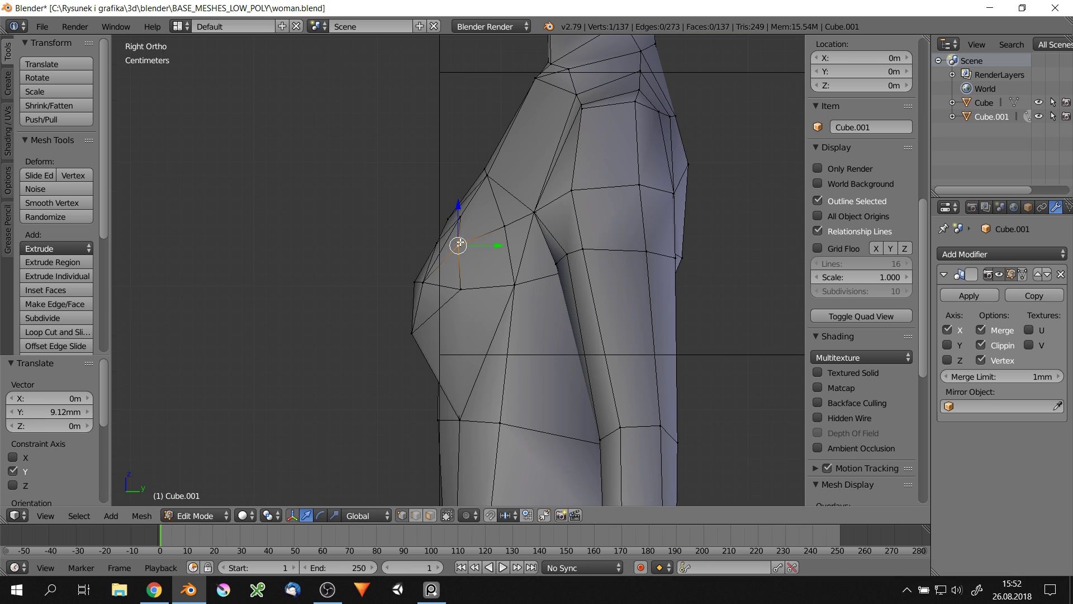
scroll(424, 332, down, 2)
Cancel an unfinished cut and knife new edges below the breast
middle_drag(424, 332, 514, 358)
scroll(514, 358, up, 2)
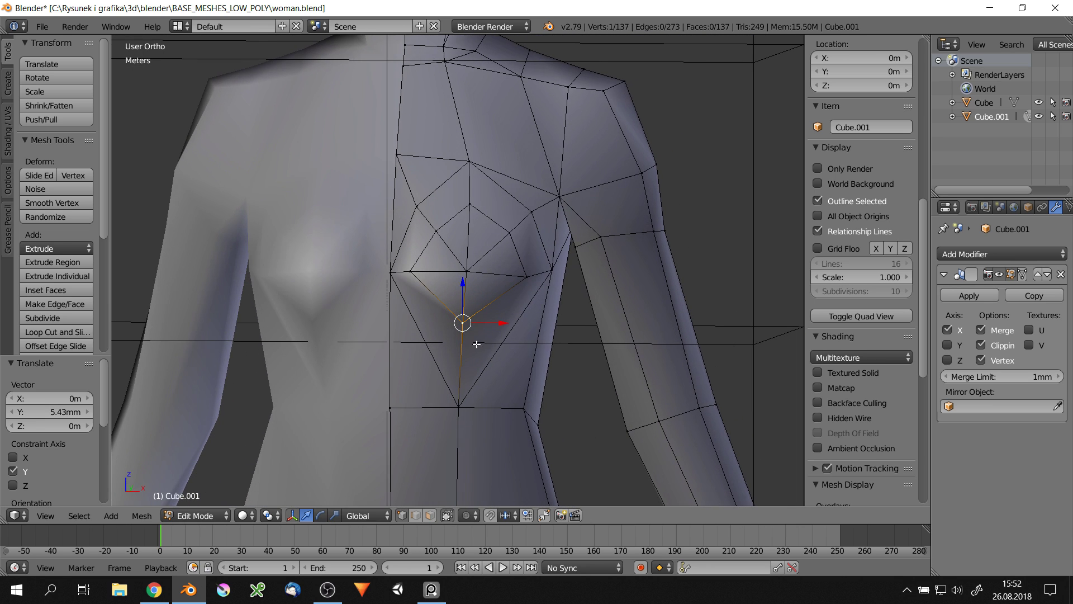
key(Escape)
scroll(557, 411, down, 2)
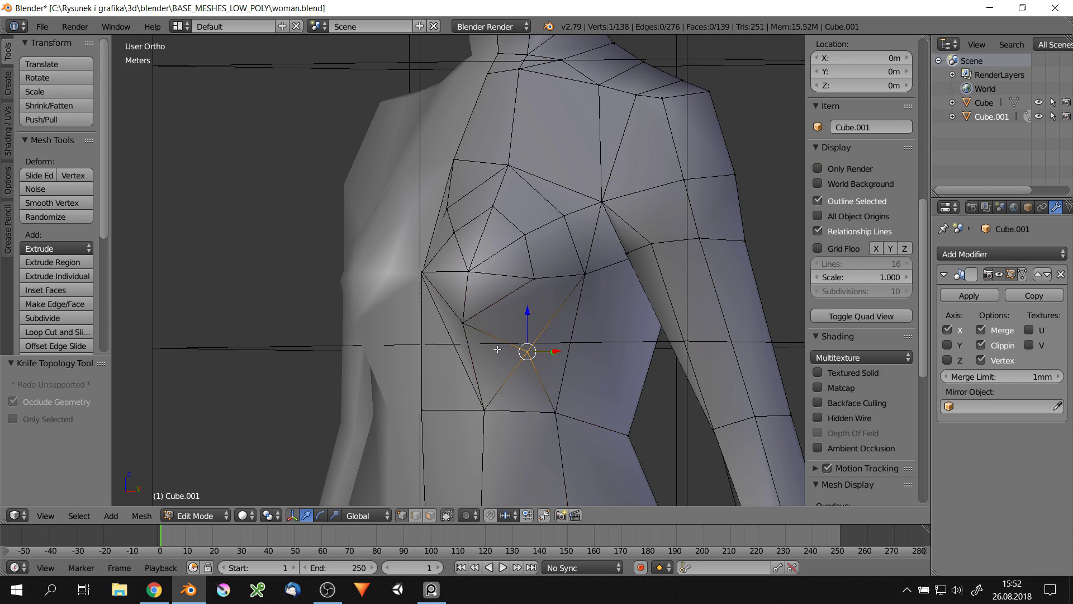
middle_drag(536, 358, 570, 330)
scroll(540, 326, up, 2)
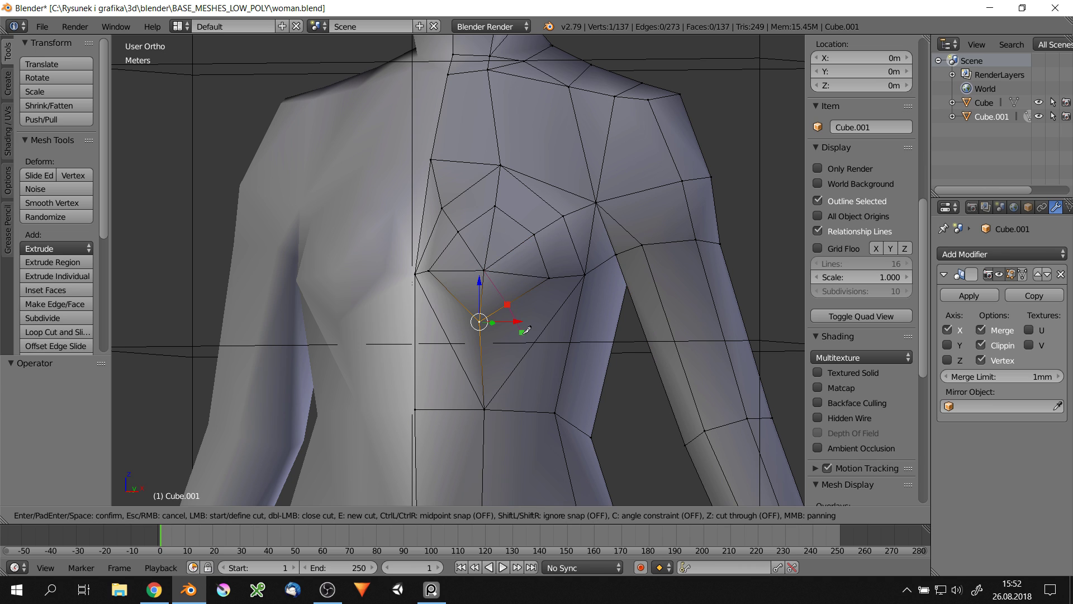
key(Return)
scroll(557, 411, down, 2)
middle_drag(557, 411, 501, 331)
scroll(501, 332, up, 2)
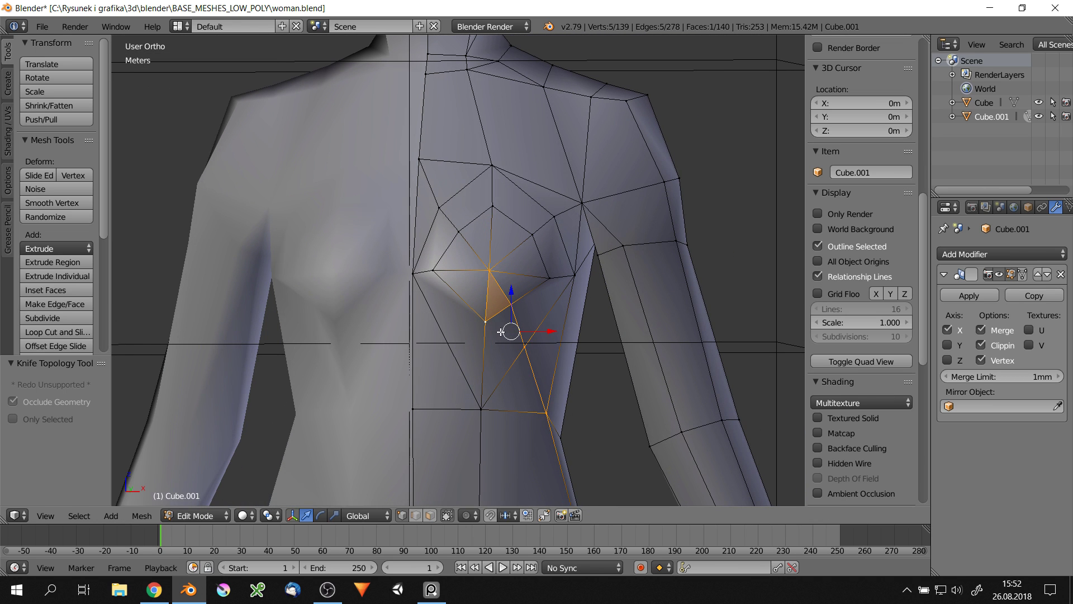
key(Return)
Move a vertex under the breast and commit another cut across the chest
key(g)
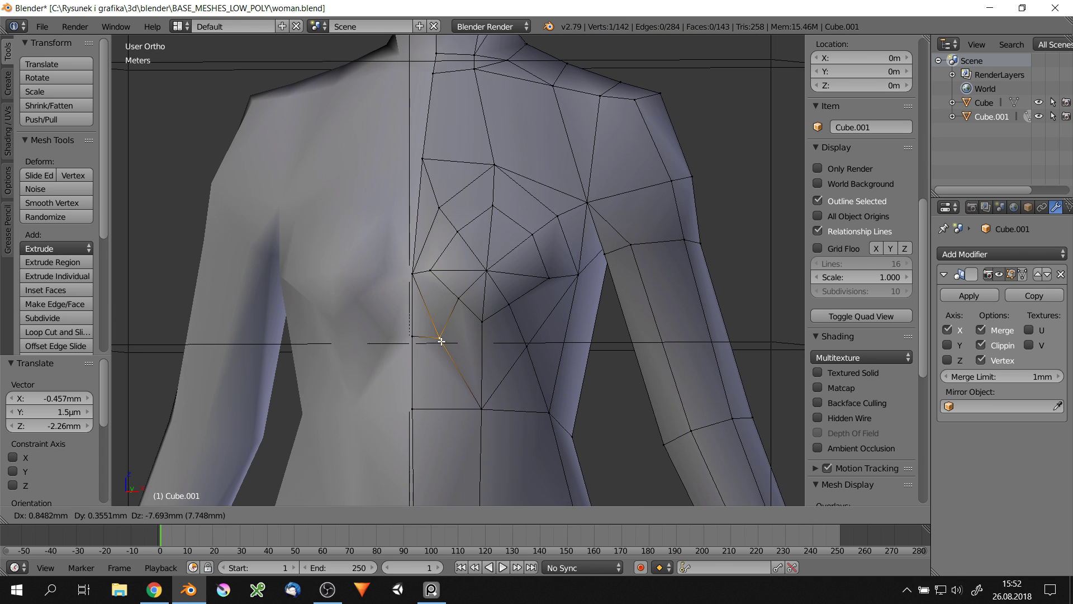
click(545, 276)
mouse_move(545, 276)
middle_down()
mouse_move(494, 339)
mouse_move(507, 326)
mouse_move(558, 403)
mouse_move(512, 370)
middle_up()
key(Return)
Drag a chest vertex outward to round the breast contour
key(g)
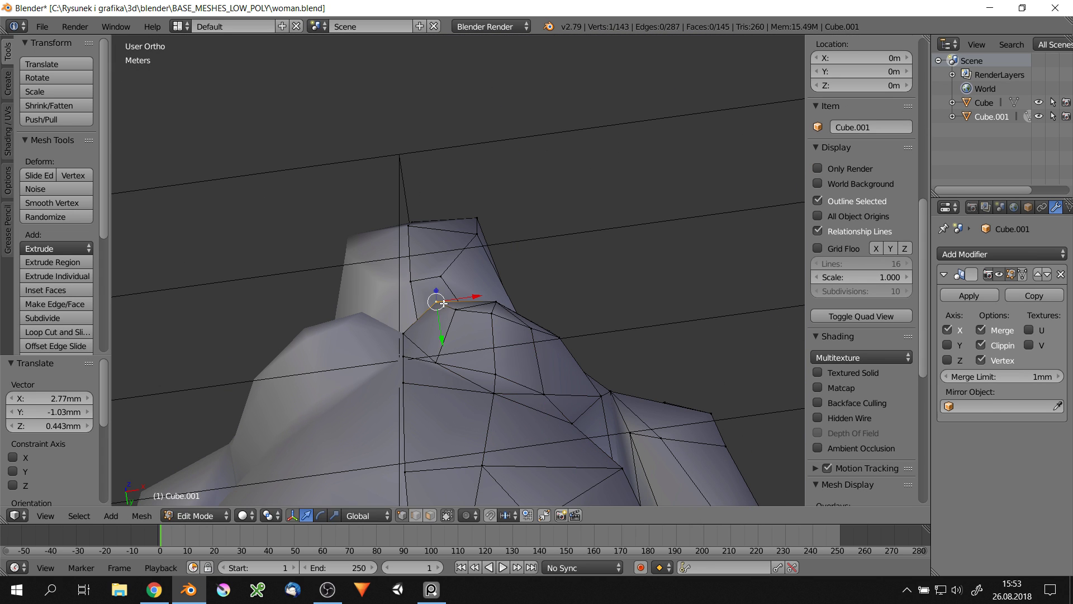
scroll(498, 309, down, 3)
middle_drag(499, 313, 509, 308)
scroll(559, 268, up, 4)
key(g)
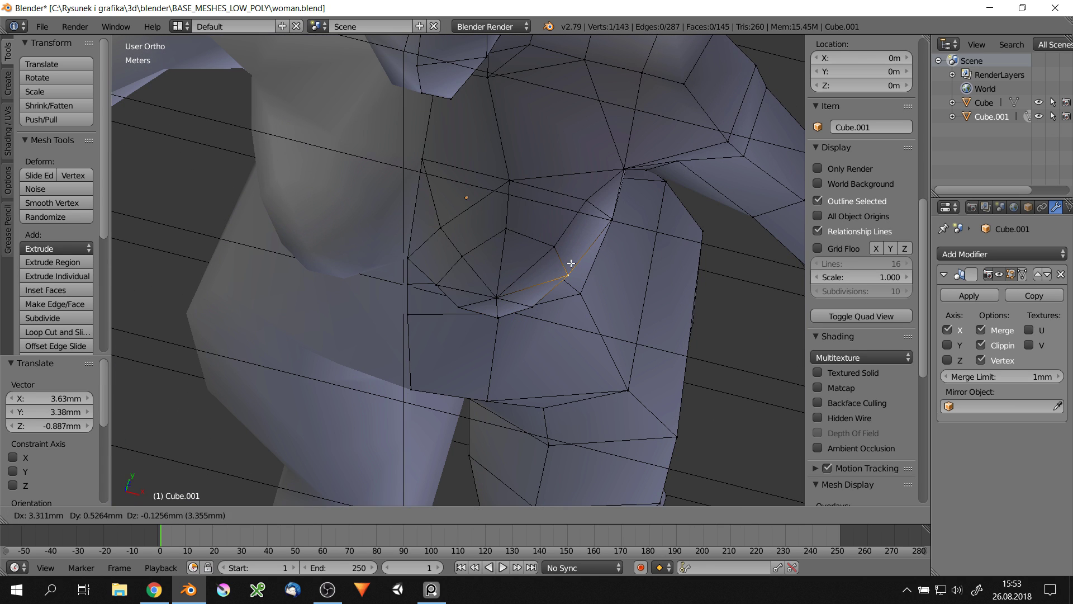
key(g)
click(605, 216)
Fine-tune that chest vertex's position from a different angle
scroll(606, 216, down, 3)
middle_drag(606, 216, 670, 335)
scroll(616, 260, up, 3)
key(g)
click(570, 258)
scroll(571, 257, down, 2)
scroll(656, 298, down, 3)
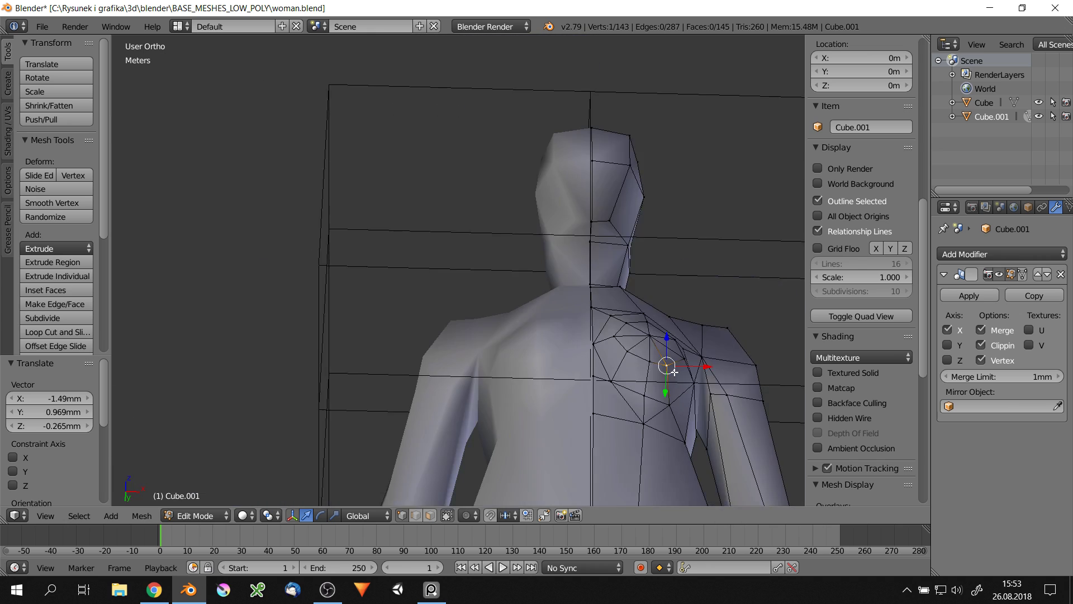
Grow the selection around the breast and scale the ring up slightly
key(ctrl+KP_Add)
scroll(626, 302, up, 3)
key(s)
click(568, 163)
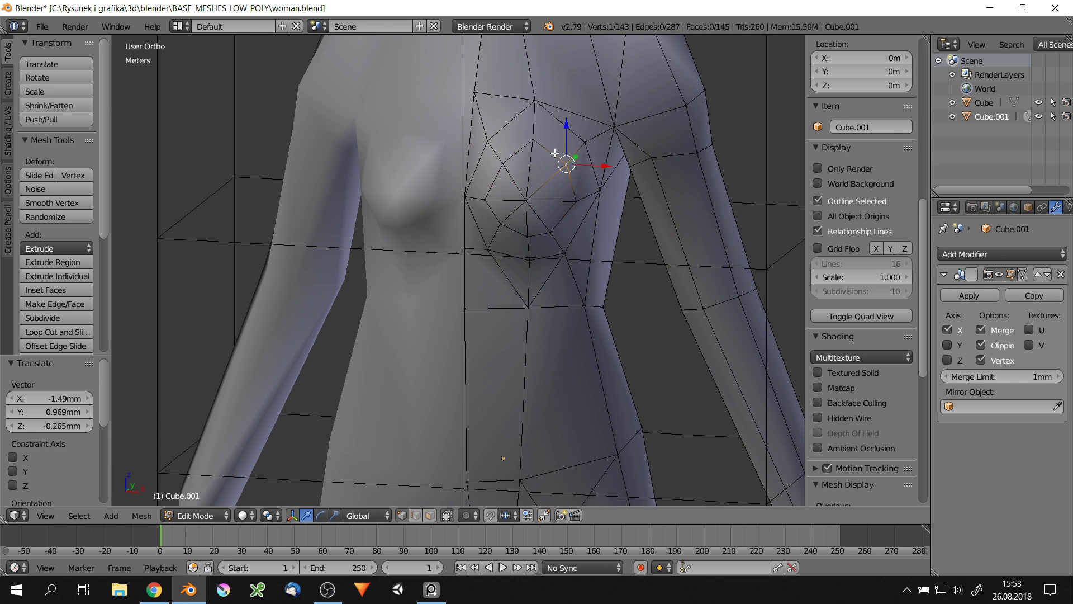
scroll(532, 192, up, 2)
Add the breast's centre vertex and push the breast forward along Y in side view
shift+right_click(519, 198)
key(KP_3)
key(g)
key(y)
key(Return)
key(r)
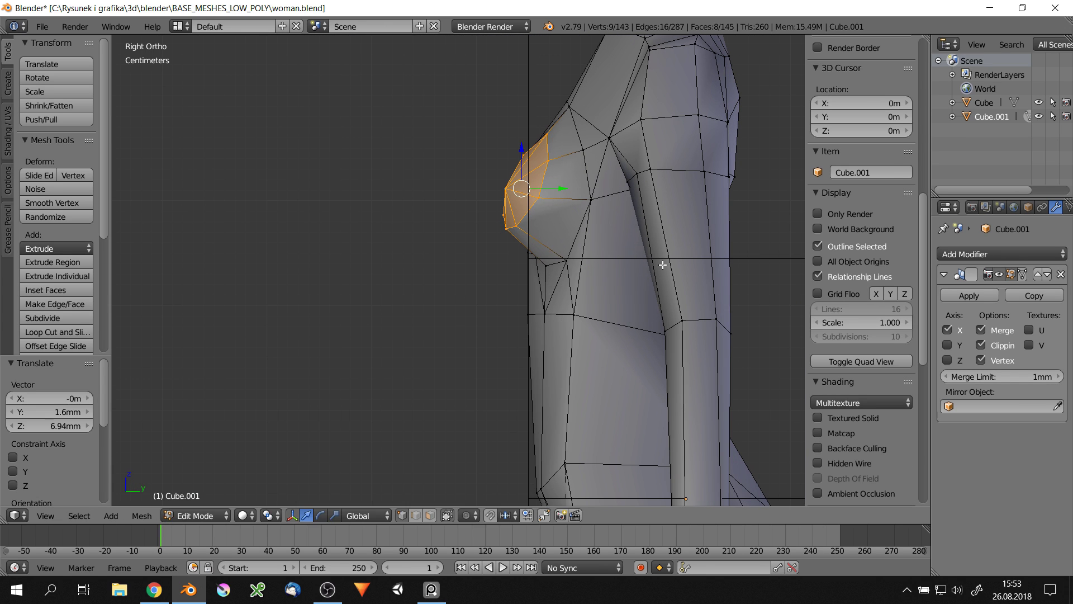
Pull a single breast vertex forward along the Y axis
right_click(508, 190)
key(g)
key(y)
key(Return)
mouse_move(532, 224)
middle_down()
mouse_move(548, 237)
mouse_move(566, 226)
middle_up()
Insert an edge loop around the breast, then tilt and scale the new ring
key(ctrl+r)
click(548, 237)
right_click(547, 237)
key(g)
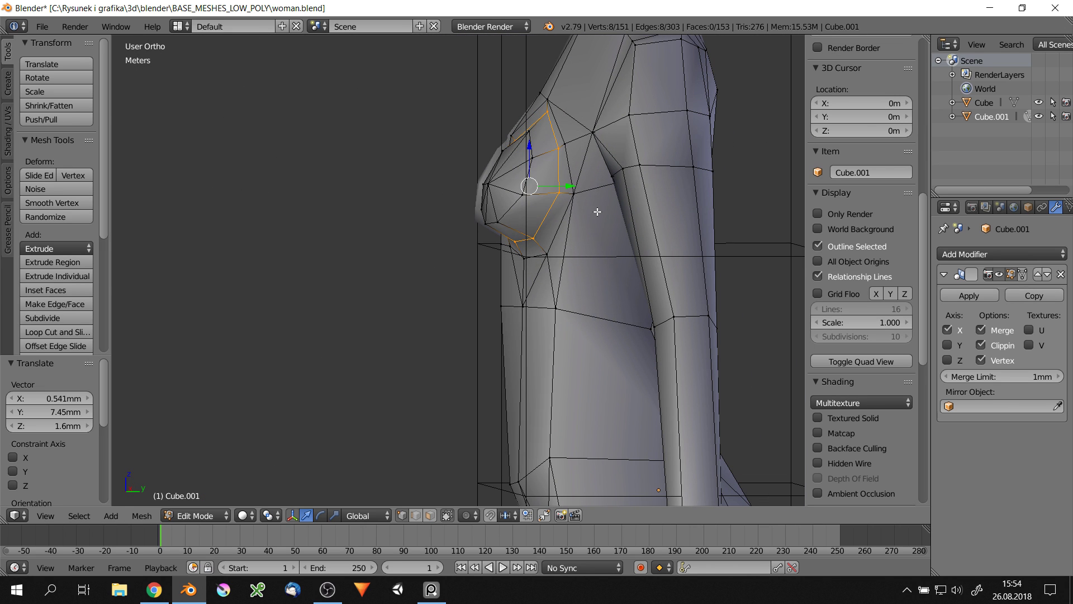
key(KP_3)
key(r)
middle_drag(649, 233, 555, 186)
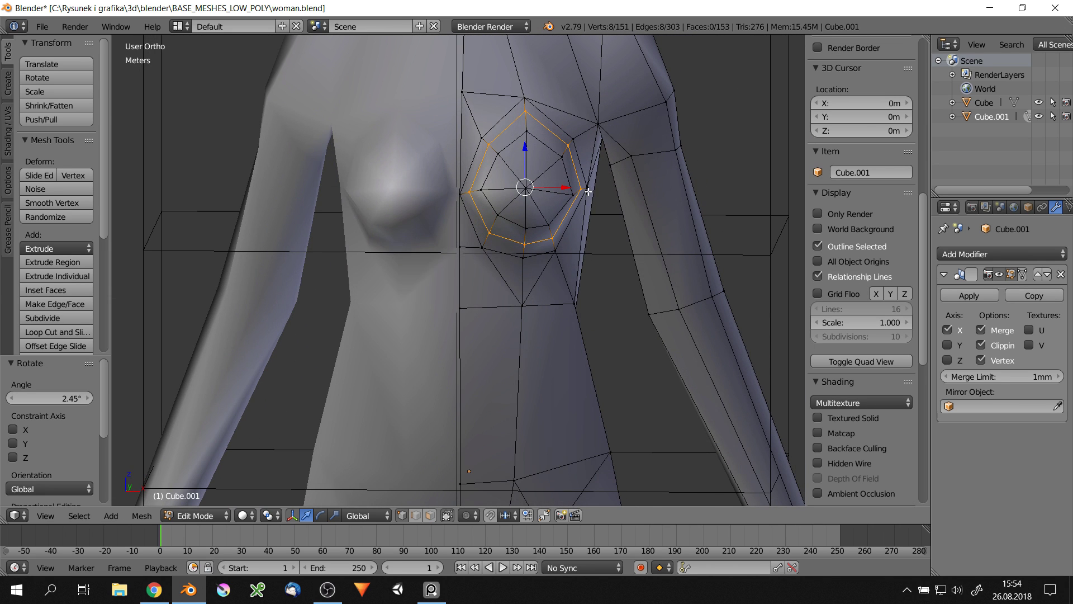
alt+shift+right_click(555, 186)
click(607, 211)
scroll(607, 212, down, 1)
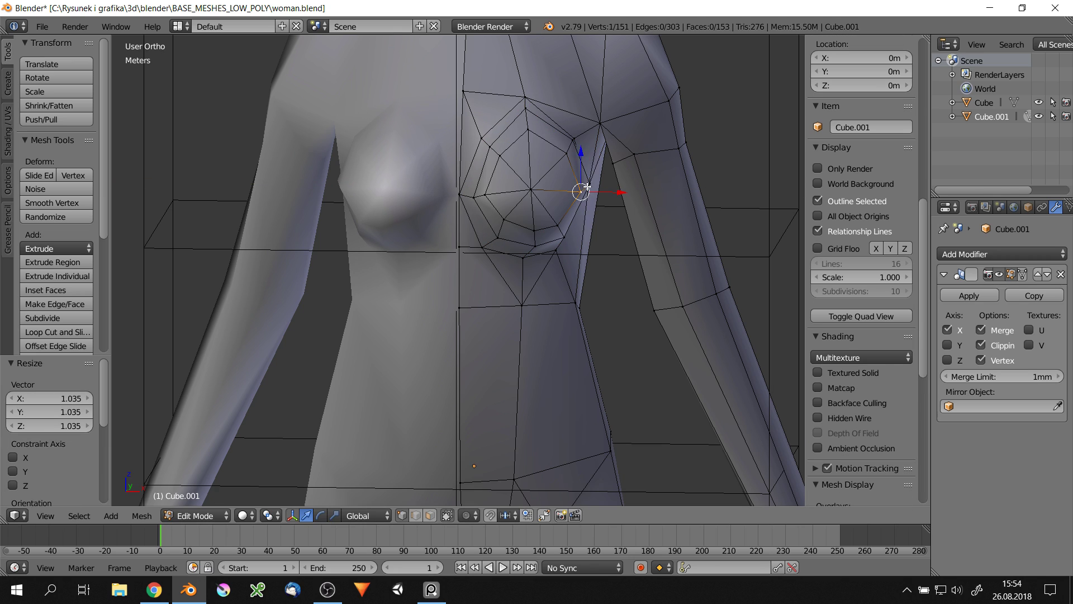
Reposition the vertices beside the breast
right_click(581, 184)
key(g)
click(492, 152)
scroll(492, 152, up, 3)
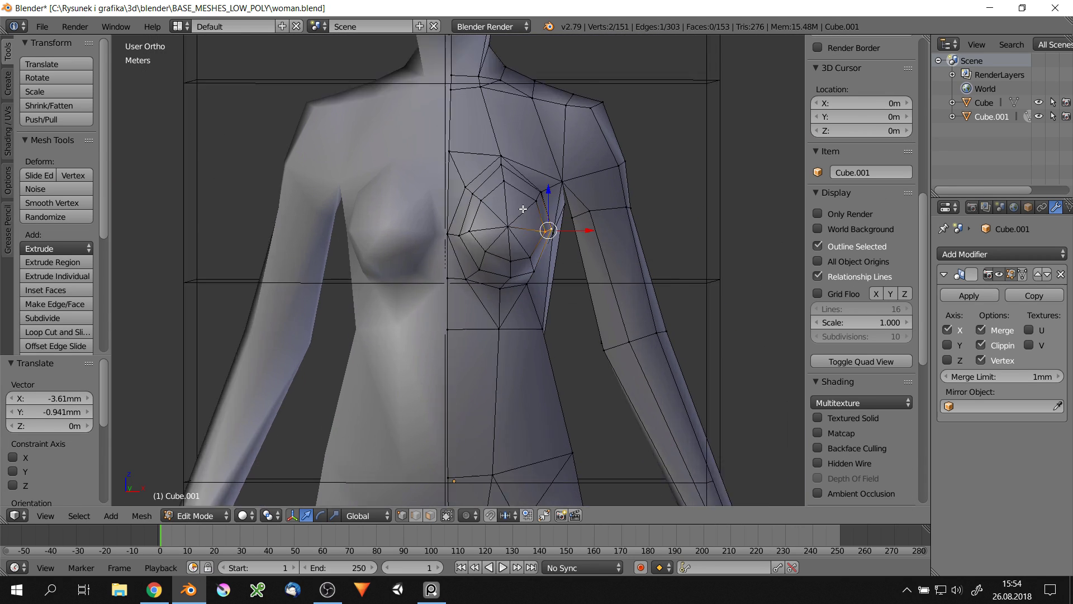
shift+right_click(551, 182)
key(g)
click(525, 167)
scroll(526, 167, down, 2)
Move the neck-shoulder vertex along X, then adjust it from the side
right_click(568, 164)
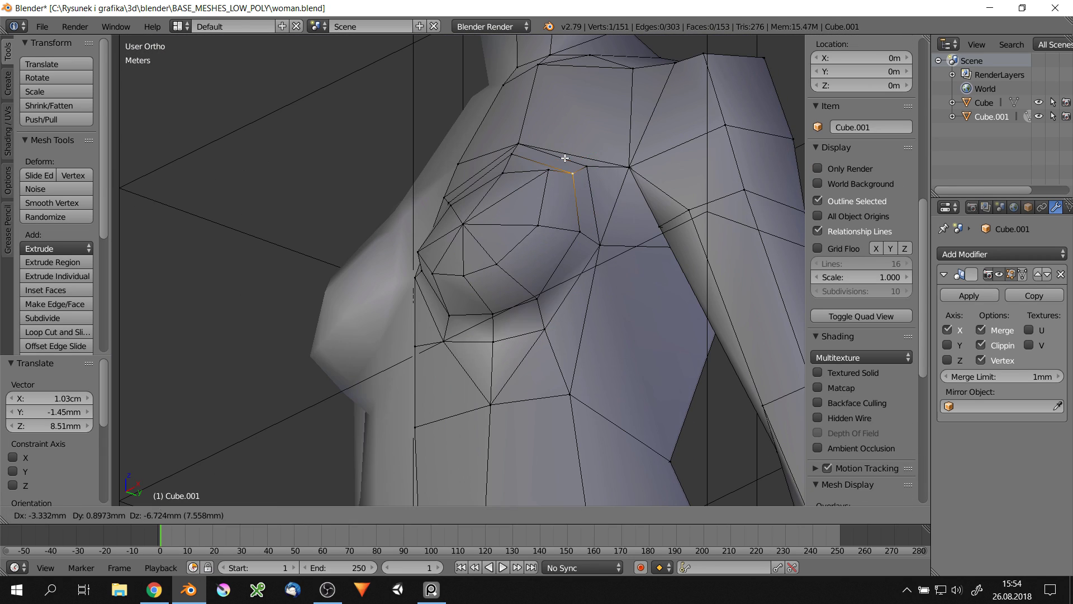
key(g)
key(x)
click(573, 97)
scroll(556, 92, down, 2)
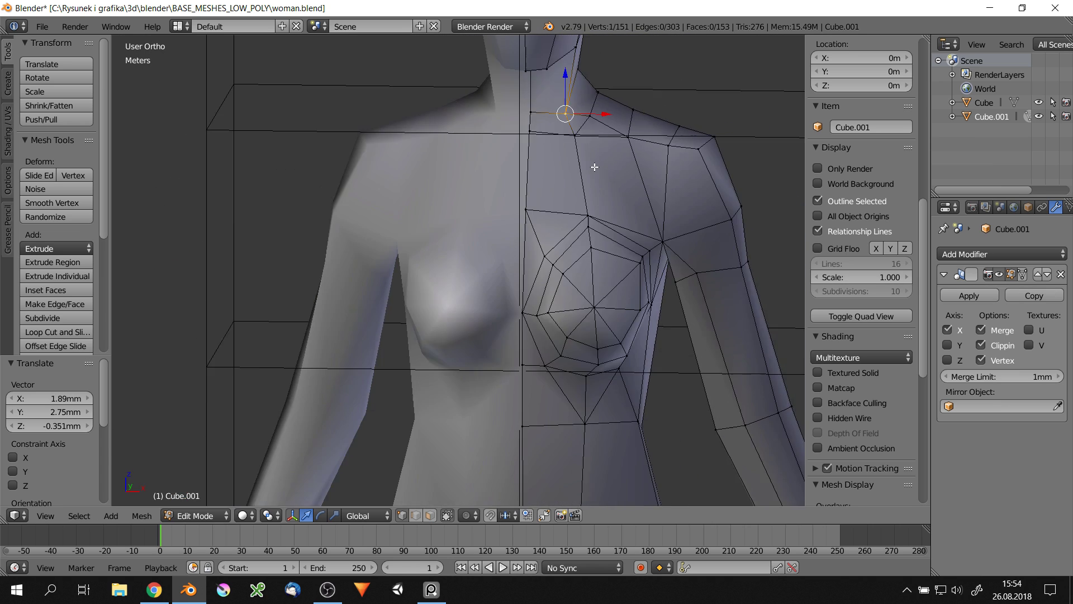
mouse_move(594, 168)
middle_down()
mouse_move(670, 232)
mouse_move(559, 224)
mouse_move(553, 199)
mouse_move(621, 157)
middle_up()
key(g)
click(681, 274)
click(668, 250)
scroll(559, 224, down, 2)
scroll(553, 199, up, 3)
scroll(553, 199, up, 3)
Merge two pairs of chest vertices with Alt+M and move the merged vertex upward
key(alt+m)
key(g)
scroll(617, 233, down, 1)
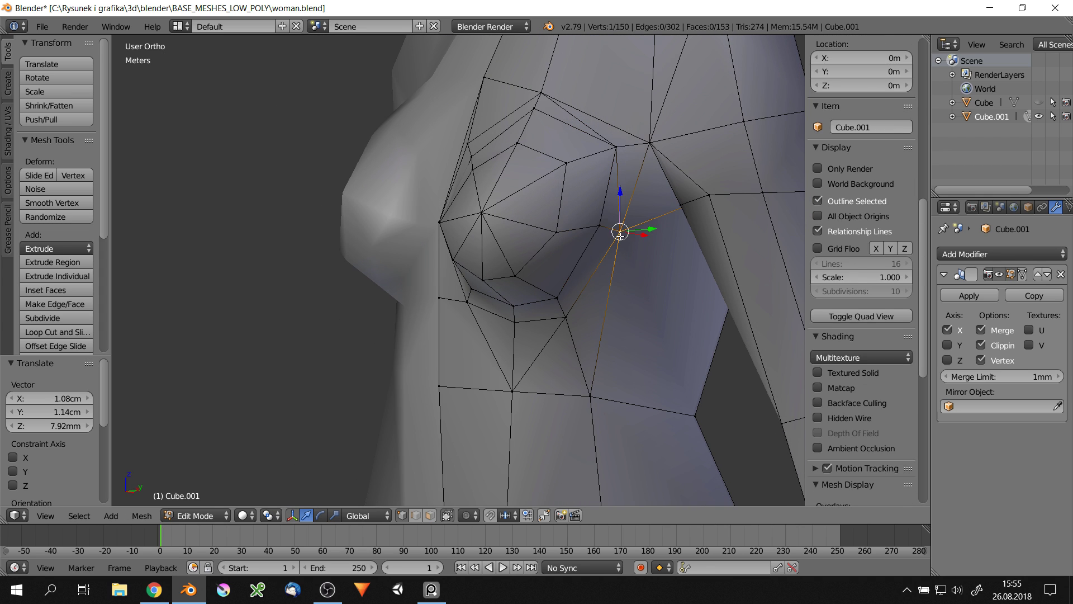
shift+right_click(618, 233)
key(alt+m)
click(619, 229)
mouse_move(618, 224)
right_down()
mouse_move(617, 156)
mouse_move(639, 144)
right_up()
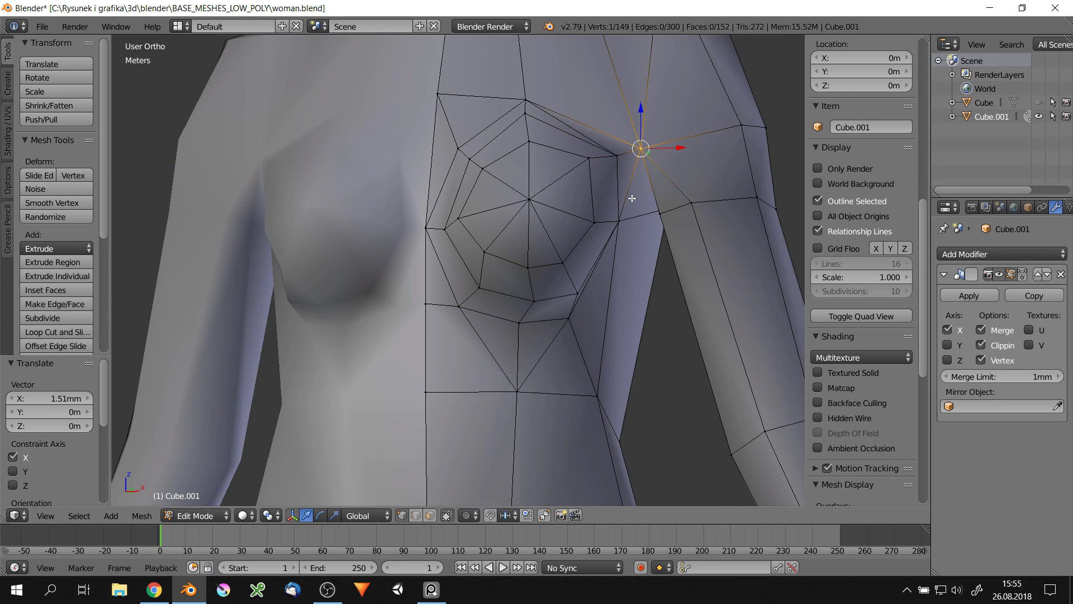
scroll(579, 172, up, 2)
Adjust the vertex beside the breast while checking the chest and shoulder
middle_drag(580, 172, 589, 264)
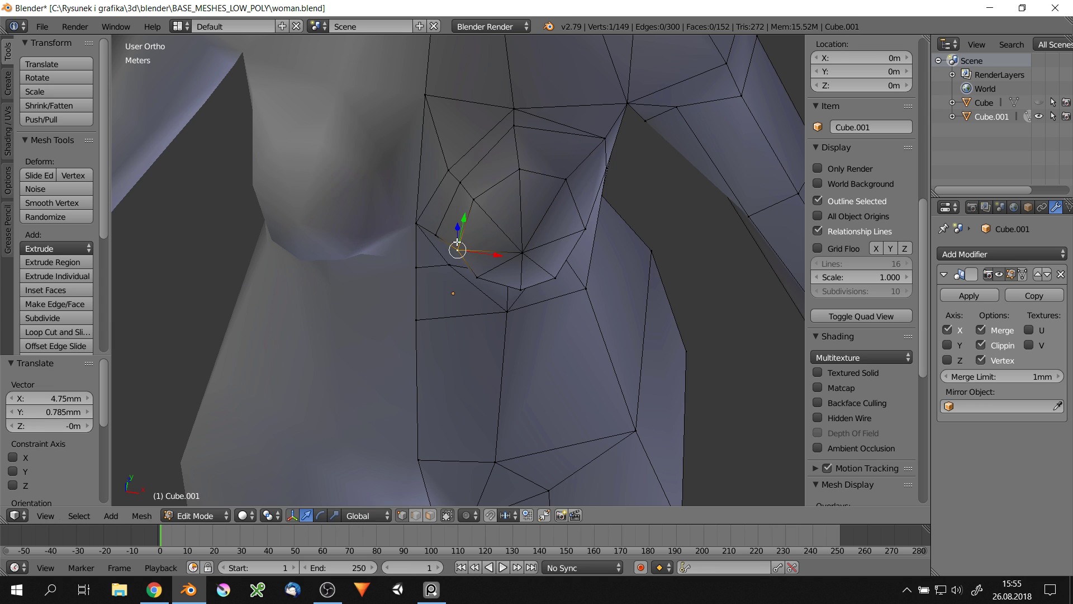
right_drag(457, 242, 454, 246)
scroll(454, 246, down, 3)
middle_drag(454, 246, 510, 192)
scroll(440, 306, up, 3)
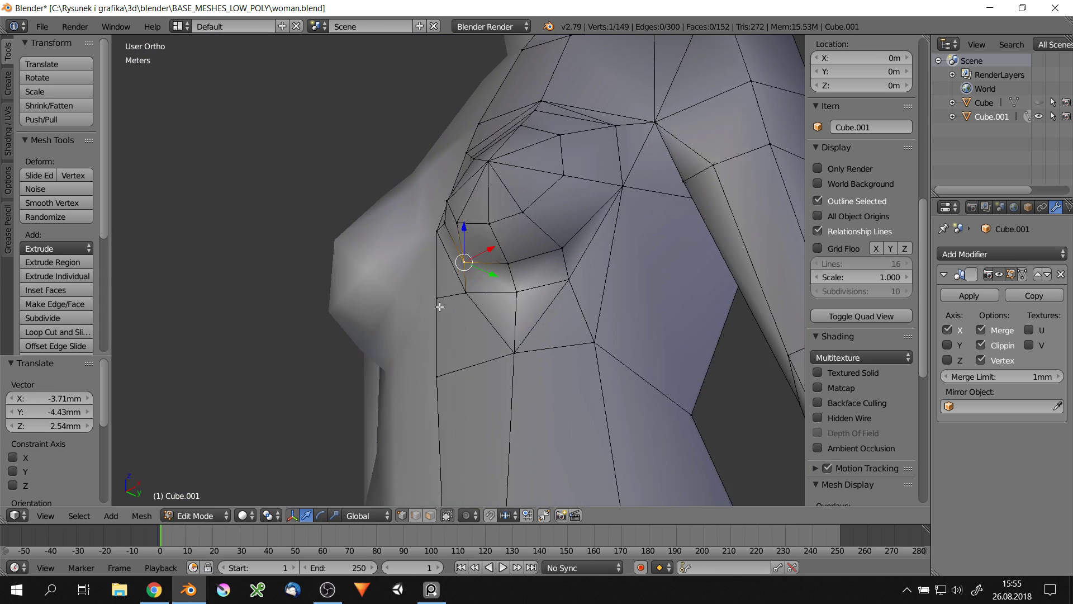
middle_drag(440, 307, 481, 291)
right_drag(480, 290, 498, 271)
middle_drag(498, 271, 515, 290)
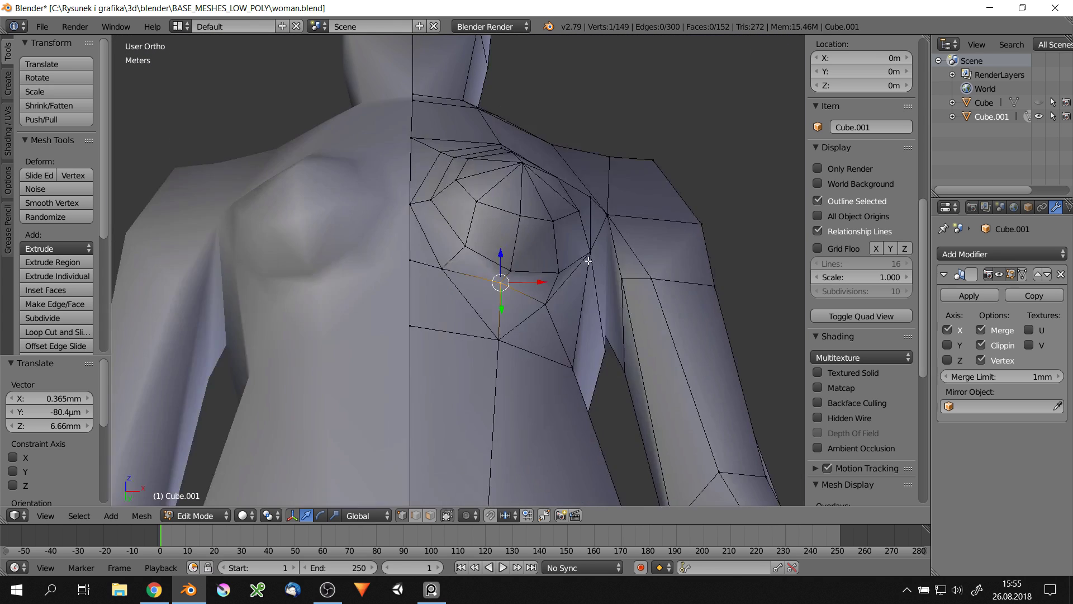
Zoom out and switch to Object Mode to view the whole smoothed figure
mouse_move(440, 288)
middle_down()
mouse_move(455, 261)
mouse_move(468, 276)
middle_up()
scroll(455, 262, down, 3)
scroll(468, 270, down, 3)
key(Tab)
Back in edit mode, nudge the shoulder vertex along the X axis
scroll(540, 273, up, 4)
key(Tab)
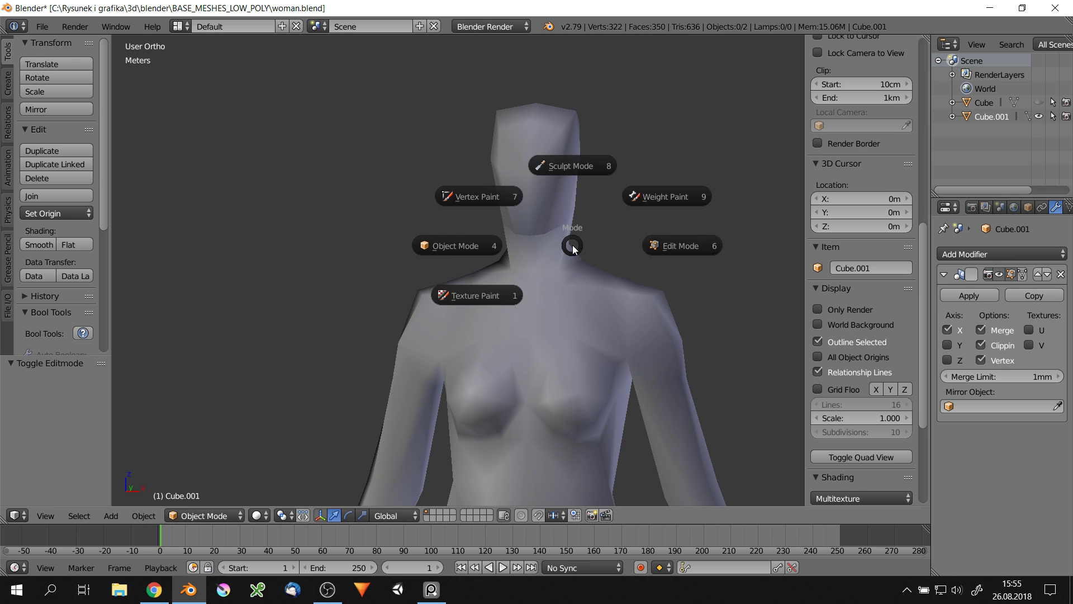
scroll(529, 309, up, 2)
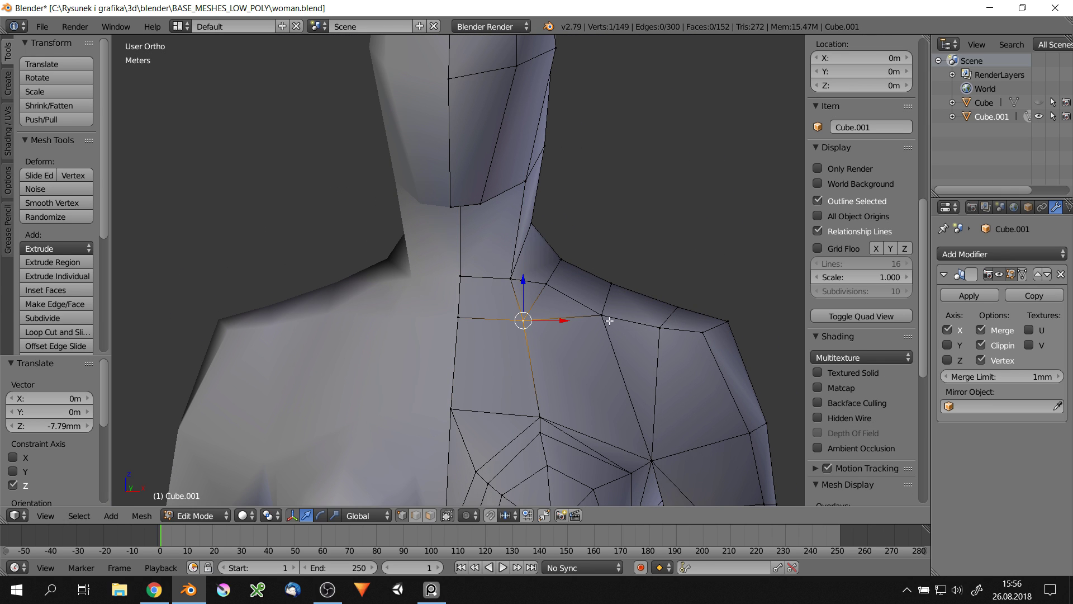
right_drag(549, 286, 543, 290)
middle_drag(543, 291, 519, 244)
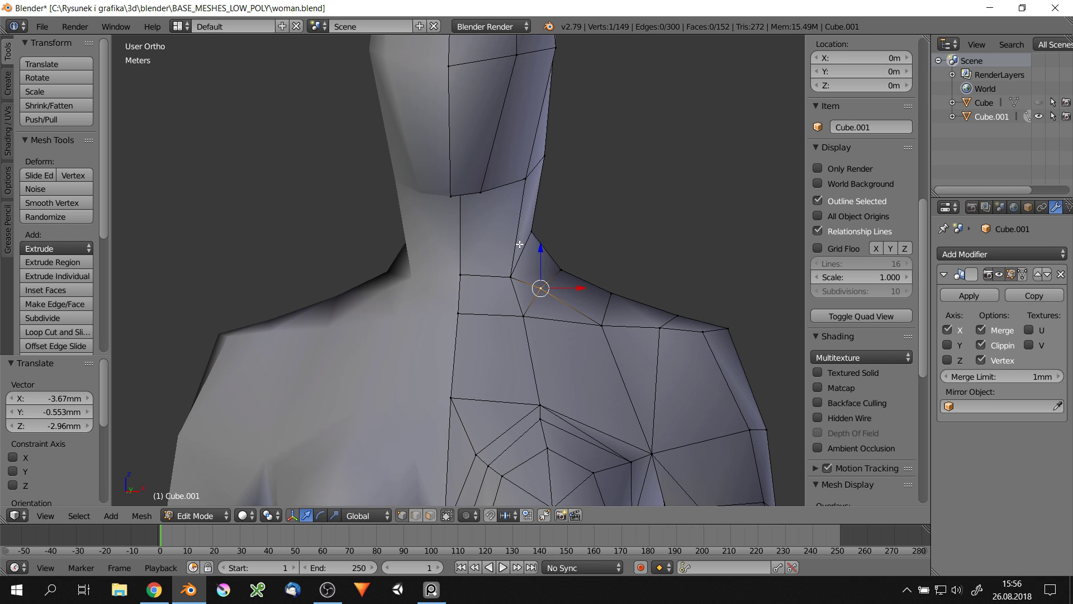
key(g)
key(x)
click(526, 178)
scroll(559, 223, down, 4)
scroll(598, 255, down, 1)
scroll(591, 244, down, 1)
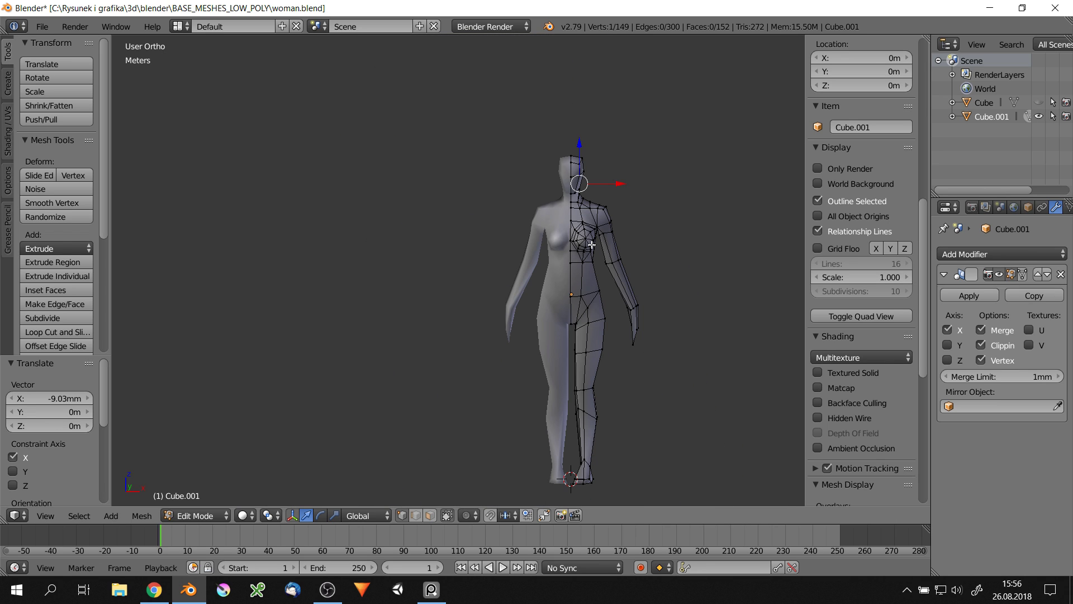
scroll(591, 244, up, 3)
From the right side view, delete the chest centre vertex to leave a hole
key(q)
click(573, 239)
scroll(461, 370, up, 6)
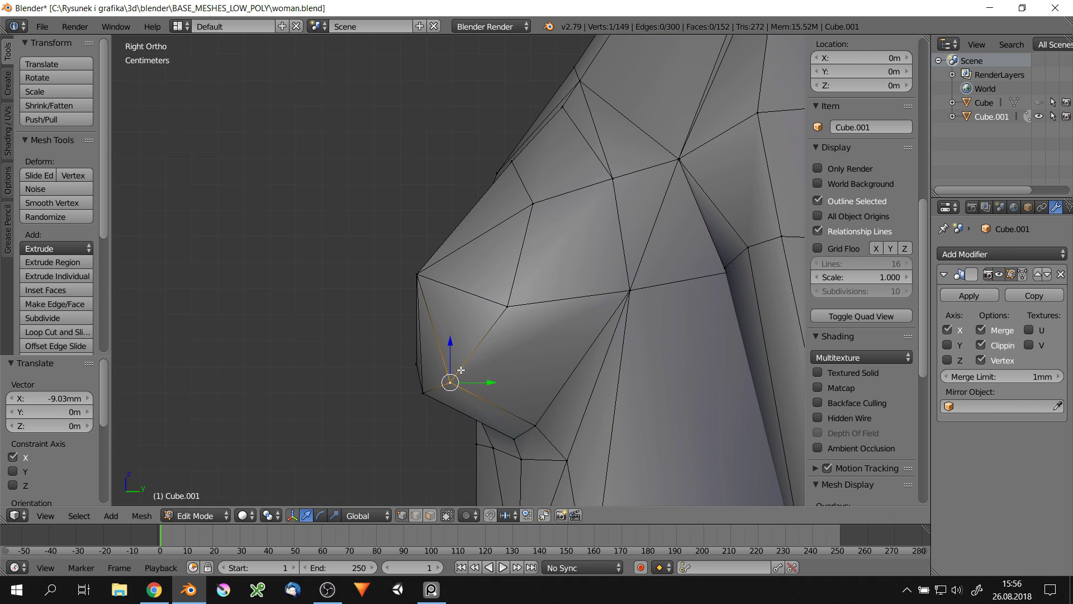
middle_drag(423, 276, 513, 291)
scroll(475, 288, up, 2)
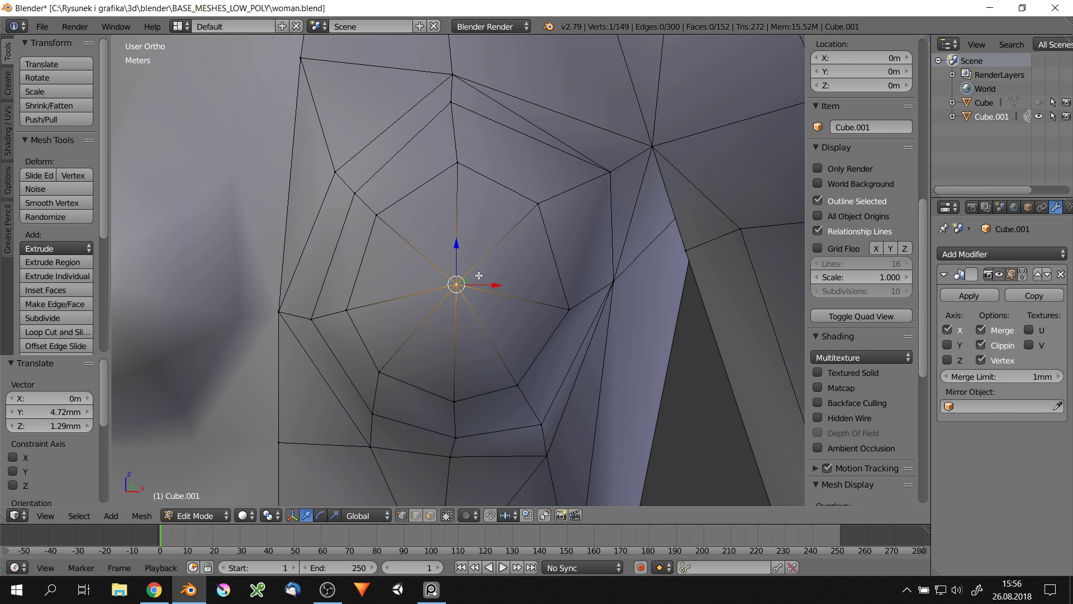
mouse_move(475, 277)
middle_down()
mouse_move(402, 271)
mouse_move(469, 276)
mouse_move(369, 312)
middle_up()
key(x)
click(436, 247)
Try filling the chest hole with a single face, then undo the fill
alt+right_click(582, 259)
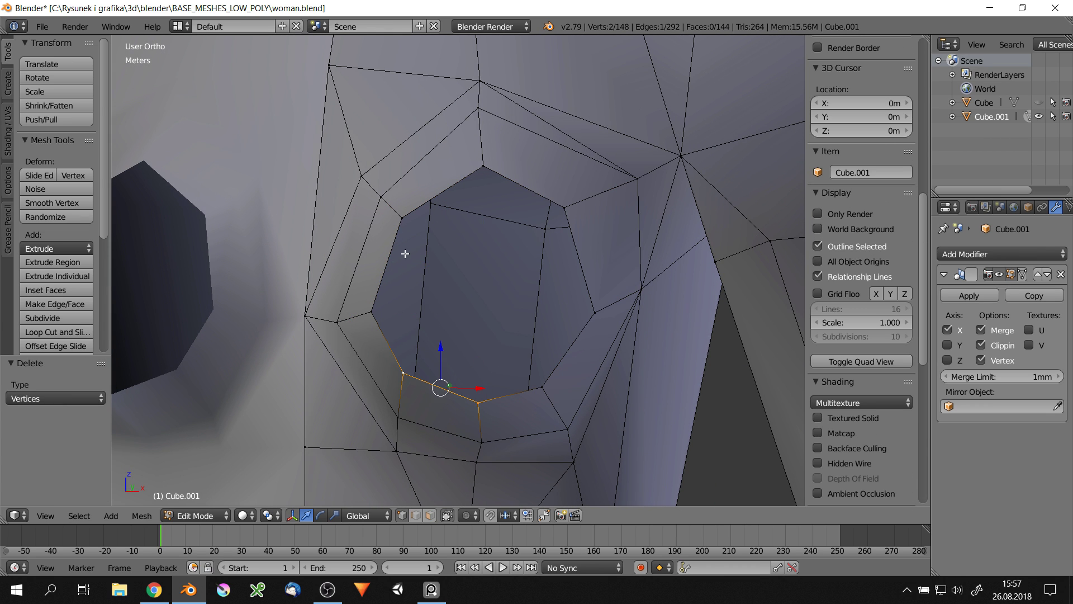
middle_drag(482, 169, 486, 419)
key(f)
middle_drag(558, 343, 599, 312)
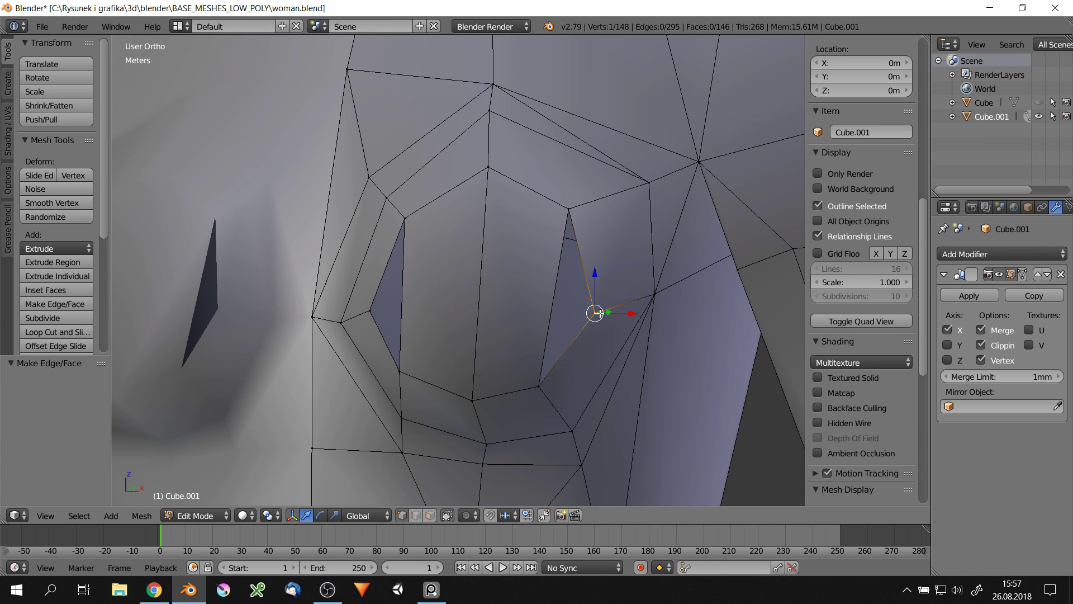
right_click(570, 208)
key(ctrl+z)
middle_drag(570, 208, 589, 263)
Extrude the hole's boundary loop, scale it inward and merge it into one centre vertex
alt+right_click(590, 263)
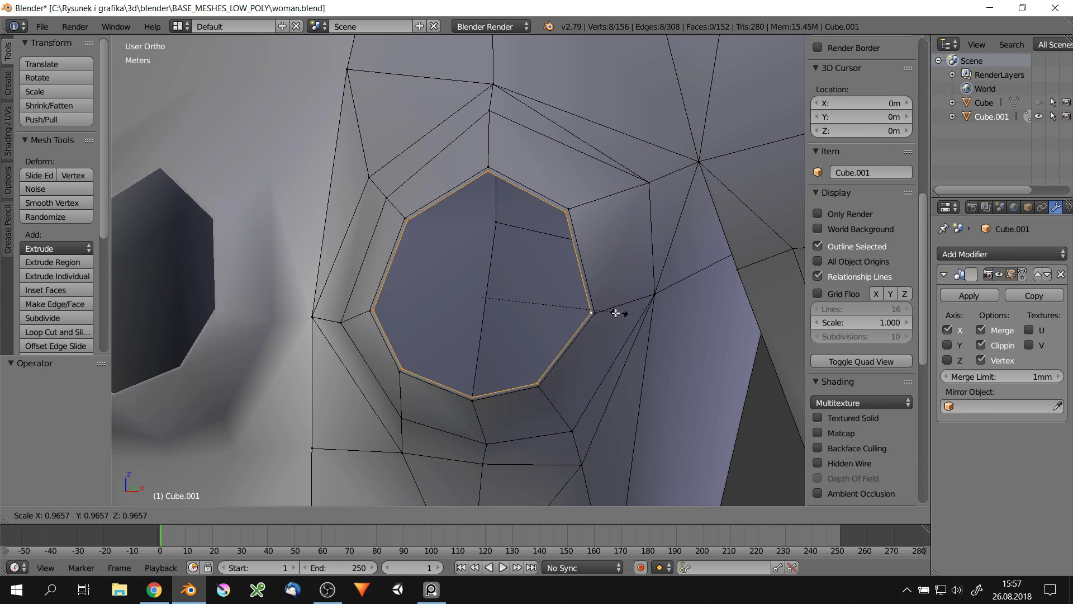
key(e)
key(s)
click(521, 308)
key(w)
click(491, 295)
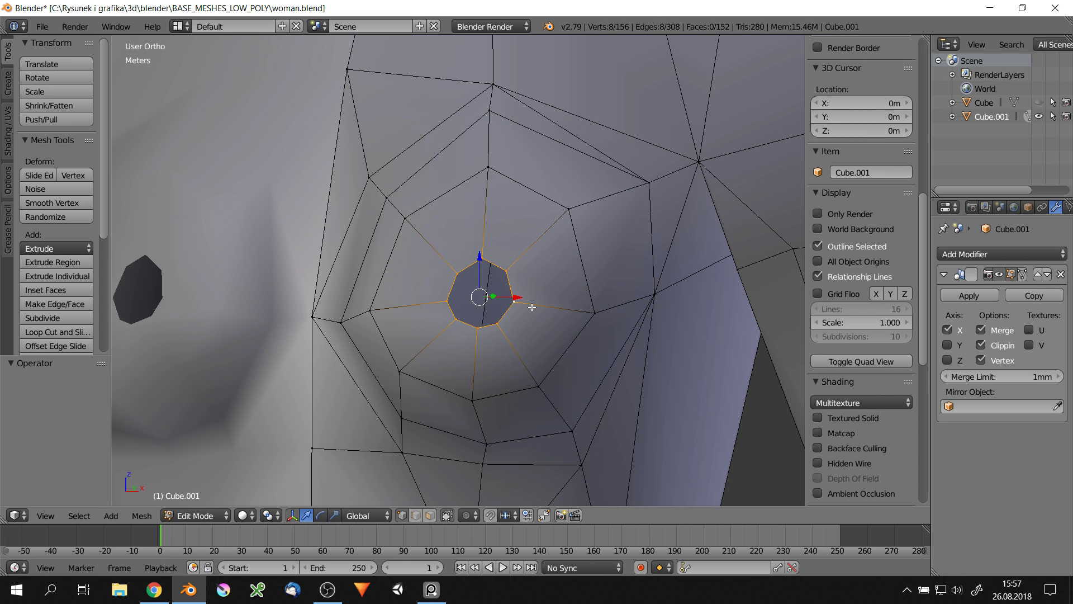
click(497, 309)
Push the centre tip vertex along Y and shrink the surrounding ring slightly
mouse_move(498, 312)
middle_down()
mouse_move(536, 279)
mouse_move(538, 294)
mouse_move(615, 280)
mouse_move(604, 268)
middle_up()
key(g)
key(y)
click(536, 279)
scroll(538, 293, down, 5)
alt+right_click(607, 275)
key(s)
click(638, 238)
click(568, 328)
Leave edit mode to preview the rounded breast with its tip
mouse_move(568, 328)
middle_down()
mouse_move(609, 241)
mouse_move(549, 251)
mouse_move(585, 258)
mouse_move(464, 257)
middle_up()
right_click(612, 237)
key(Tab)
scroll(585, 259, down, 3)
scroll(570, 256, up, 4)
In edit mode, select the breast ring vertices and adjust their position
scroll(602, 259, up, 5)
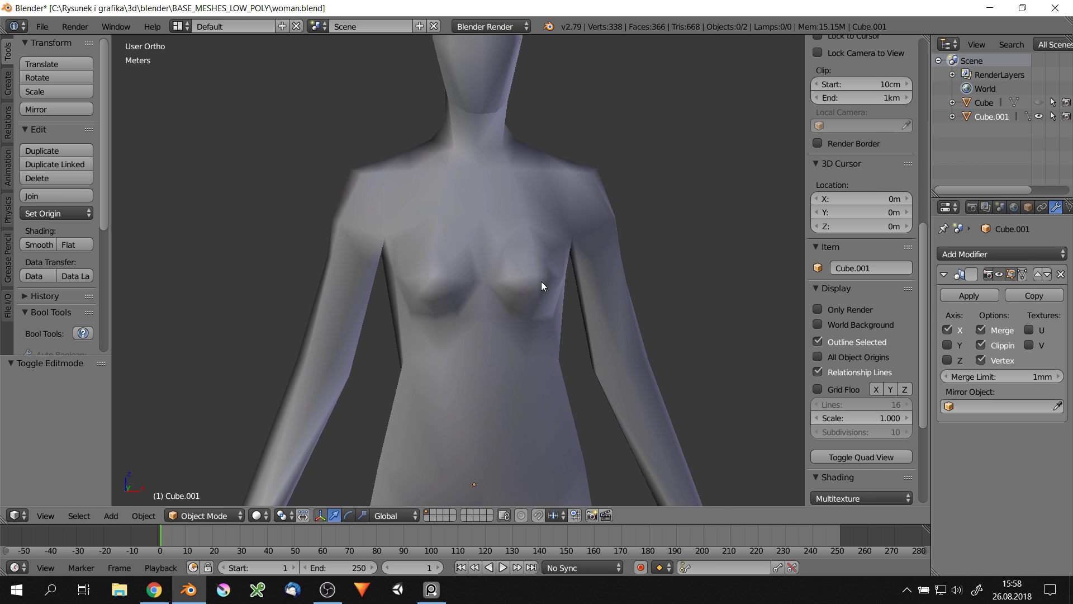
key(Tab)
mouse_move(566, 283)
middle_down()
mouse_move(615, 279)
mouse_move(575, 274)
middle_up()
scroll(568, 272, up, 2)
alt+right_click(569, 271)
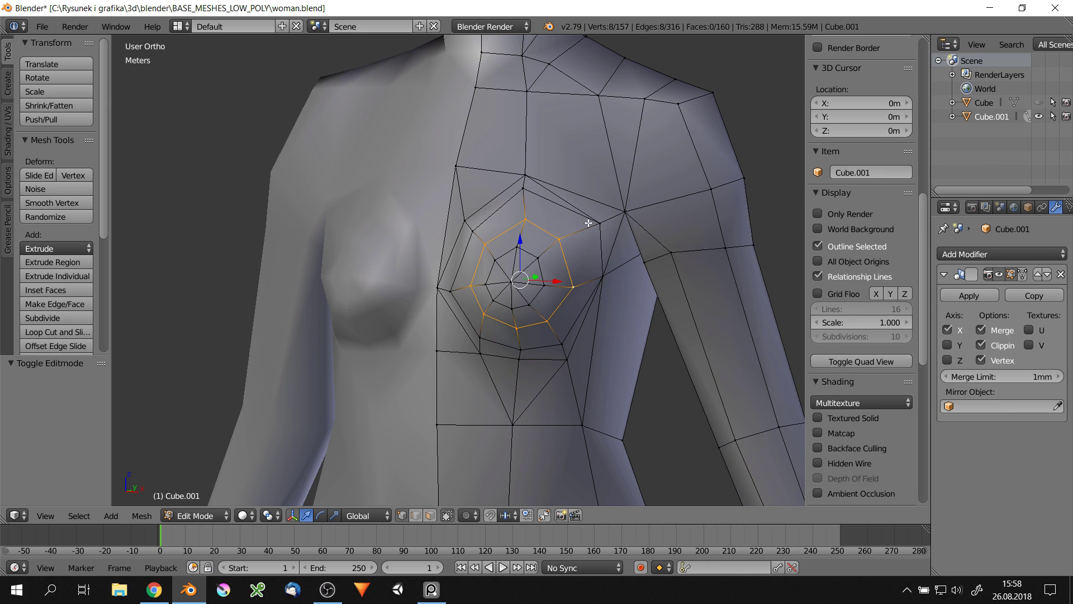
right_click(567, 359)
middle_drag(567, 359, 510, 322)
ctrl+right_click(527, 221)
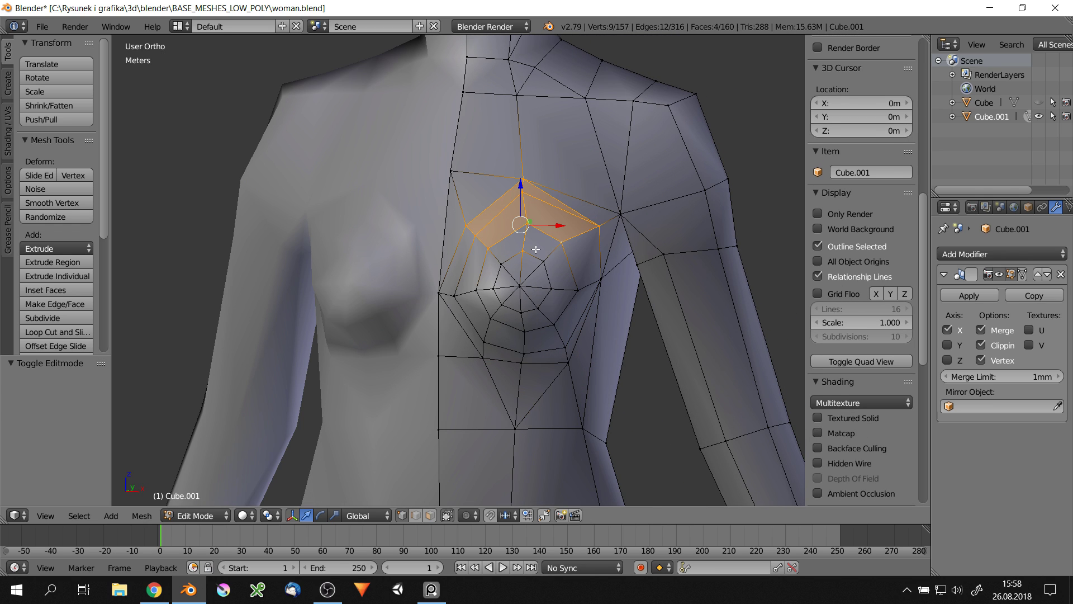
key(ctrl+z)
click(531, 214)
scroll(529, 207, down, 3)
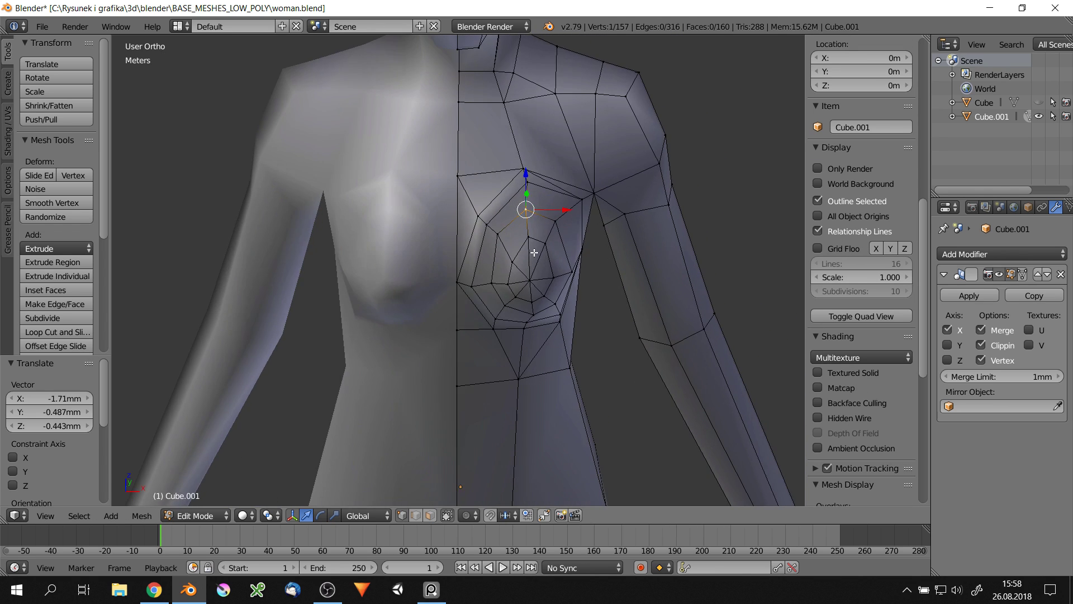
scroll(526, 202, up, 5)
Select the breast's outer ring and rotate it in Right Ortho view to tilt it
key(g)
right_click(599, 205)
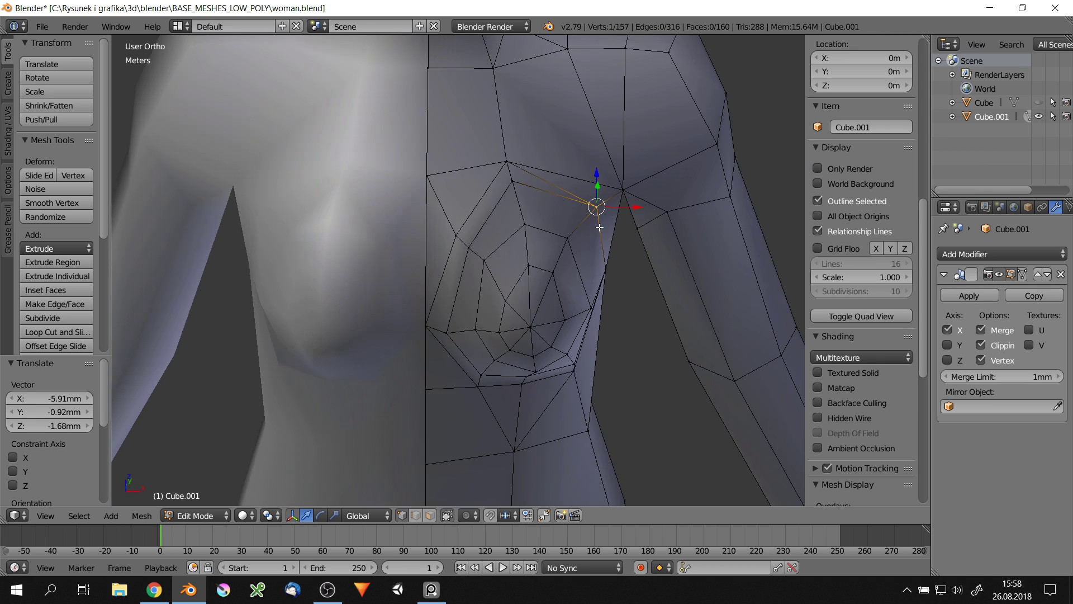
key(ctrl+z)
scroll(497, 266, up, 2)
key(KP_3)
key(r)
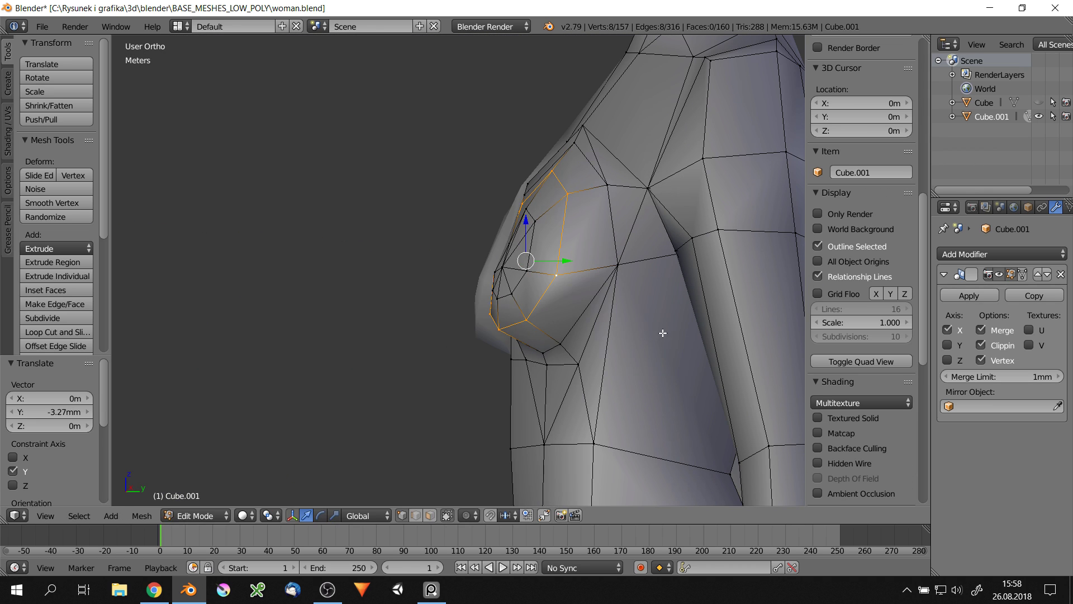
click(559, 280)
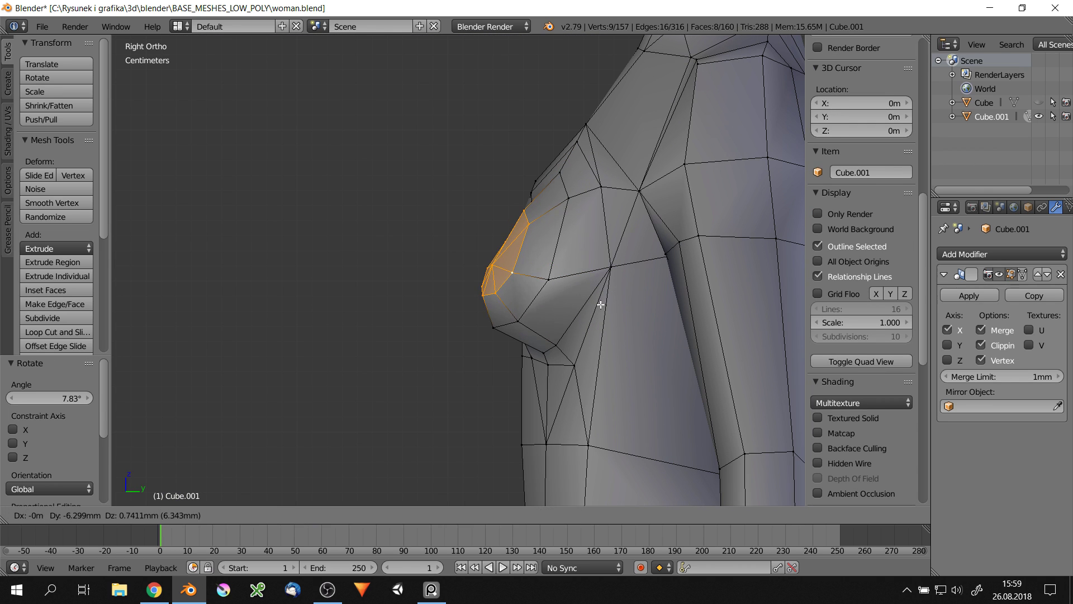
click(601, 304)
Tweak a single breast vertex, then preview the lifted contour in Object Mode
middle_drag(601, 304, 504, 268)
scroll(503, 224, down, 4)
scroll(503, 223, up, 4)
right_click(448, 182)
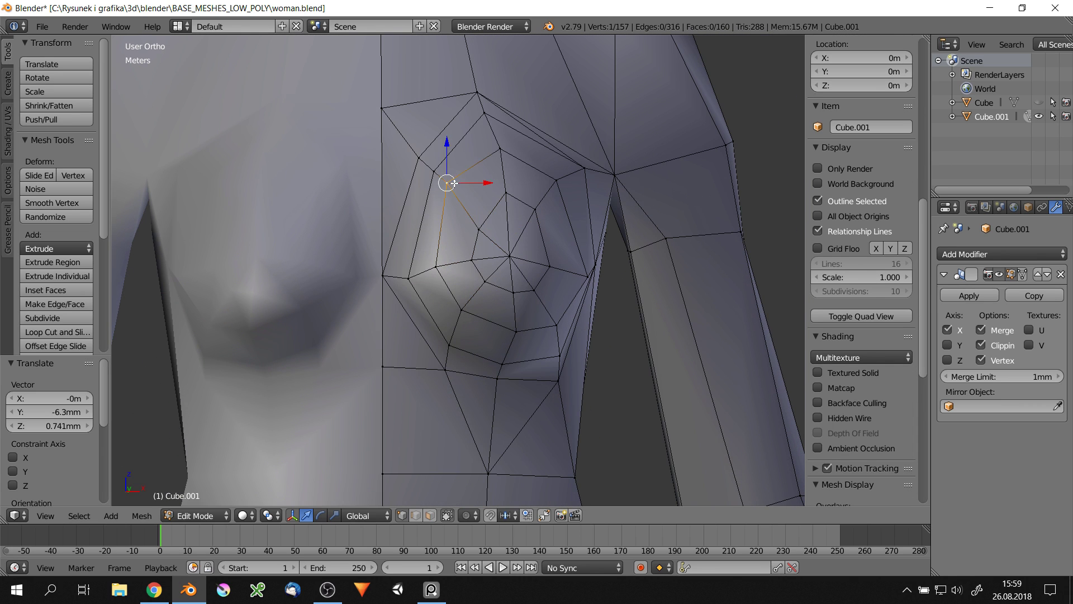
click(492, 229)
scroll(493, 223, down, 5)
mouse_move(503, 212)
middle_down()
mouse_move(501, 171)
mouse_move(512, 223)
mouse_move(535, 215)
middle_up()
key(Tab)
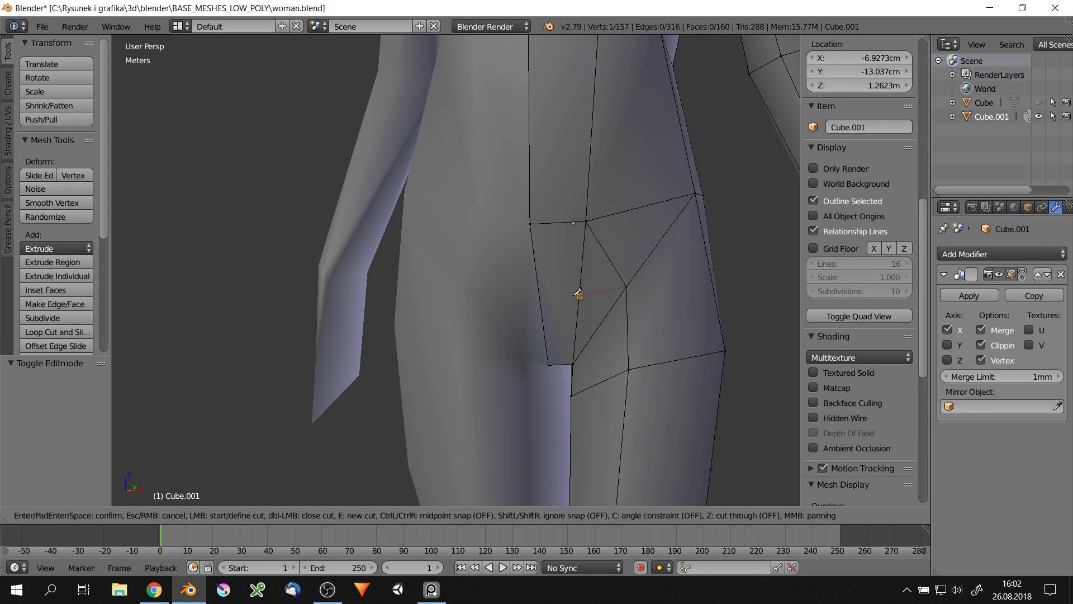
Make three knife cuts across the hip and reposition the new hip vertex
click(578, 292)
key(Return)
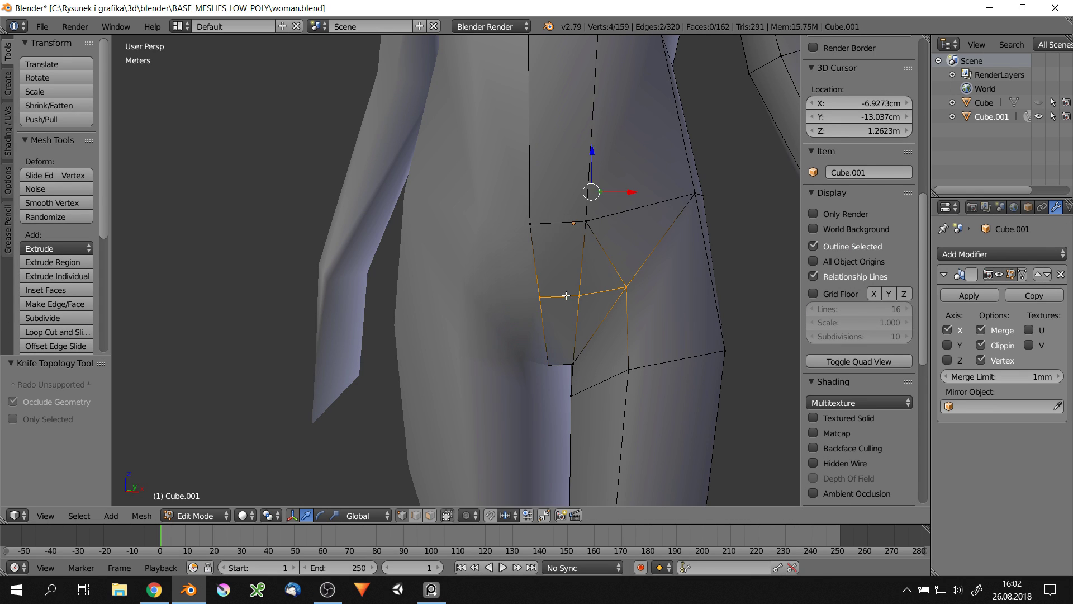
middle_drag(579, 292, 603, 294)
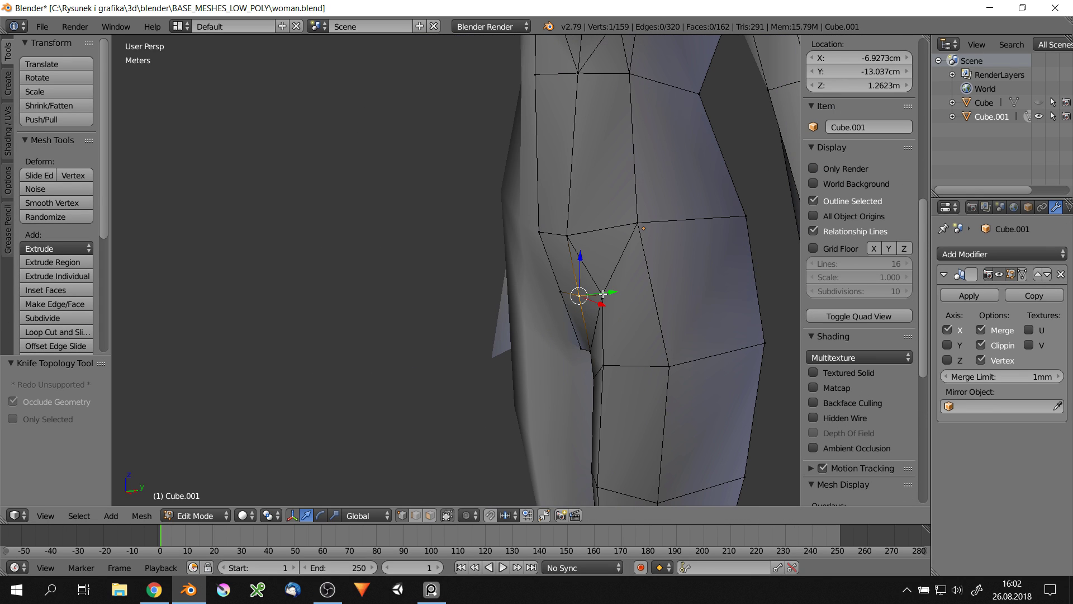
click(752, 264)
key(Return)
middle_drag(751, 265, 602, 290)
click(707, 280)
key(Return)
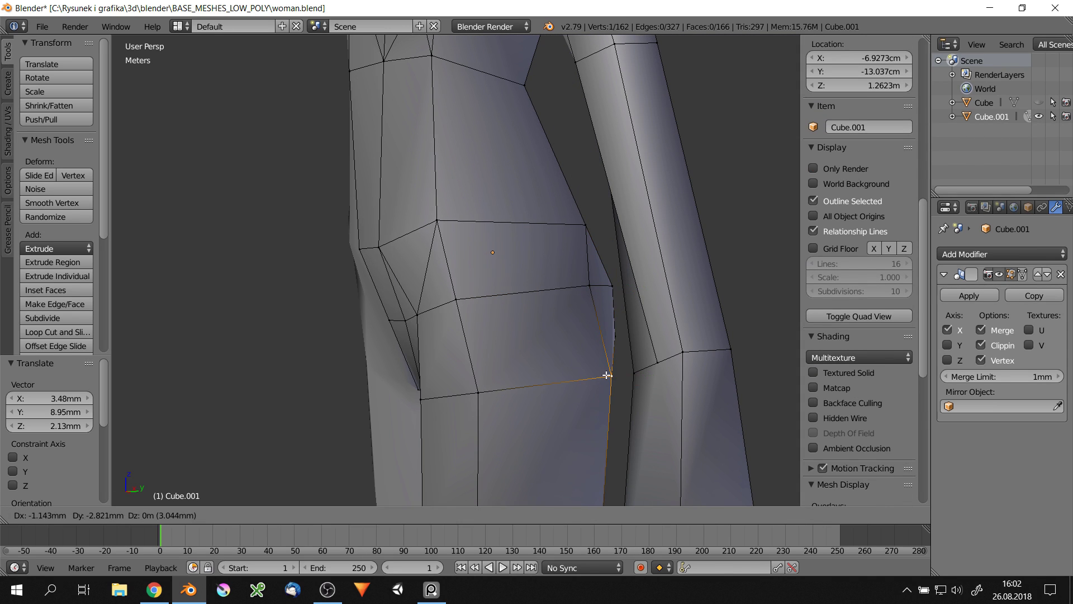
click(607, 375)
Cut a new edge from the upper chest across the shoulder into the arm
scroll(611, 376, down, 3)
scroll(638, 221, down, 3)
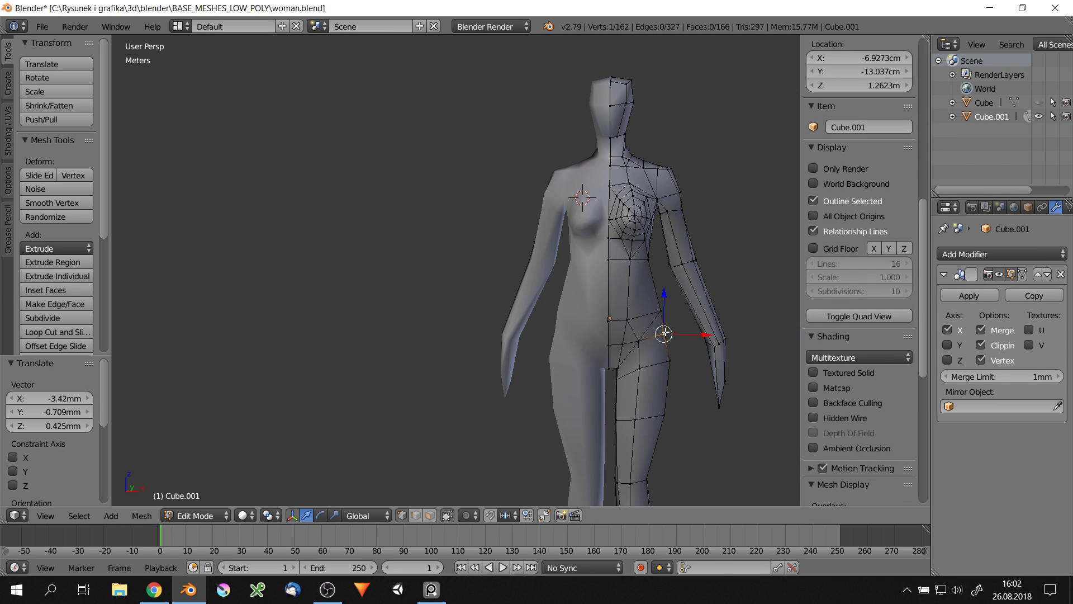
scroll(657, 268, up, 2)
mouse_move(665, 267)
middle_down()
mouse_move(606, 268)
mouse_move(642, 274)
mouse_move(657, 200)
middle_up()
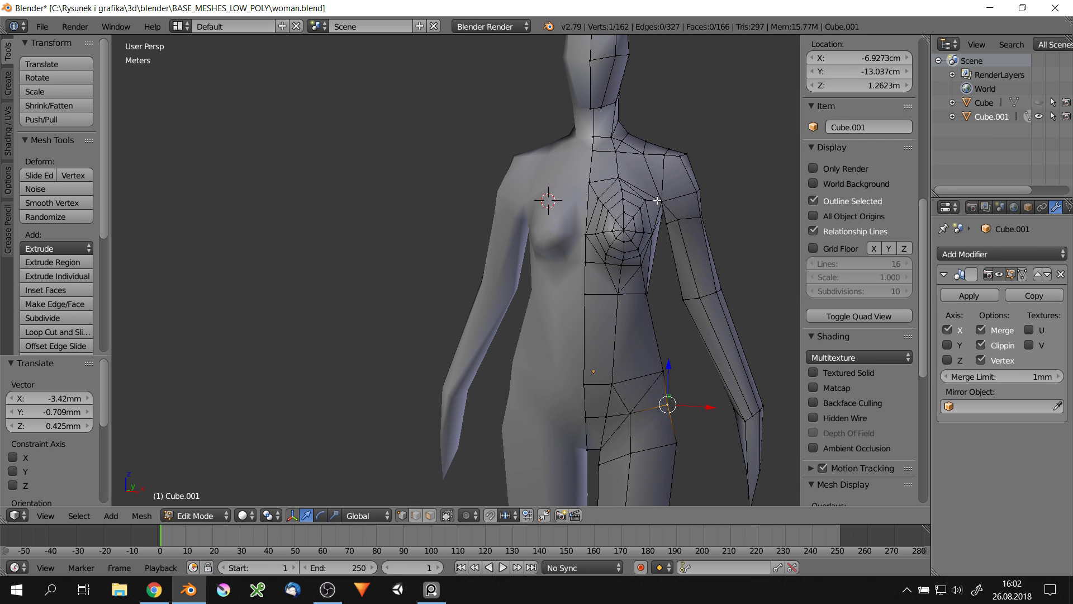
scroll(681, 160, up, 1)
middle_drag(681, 159, 665, 185)
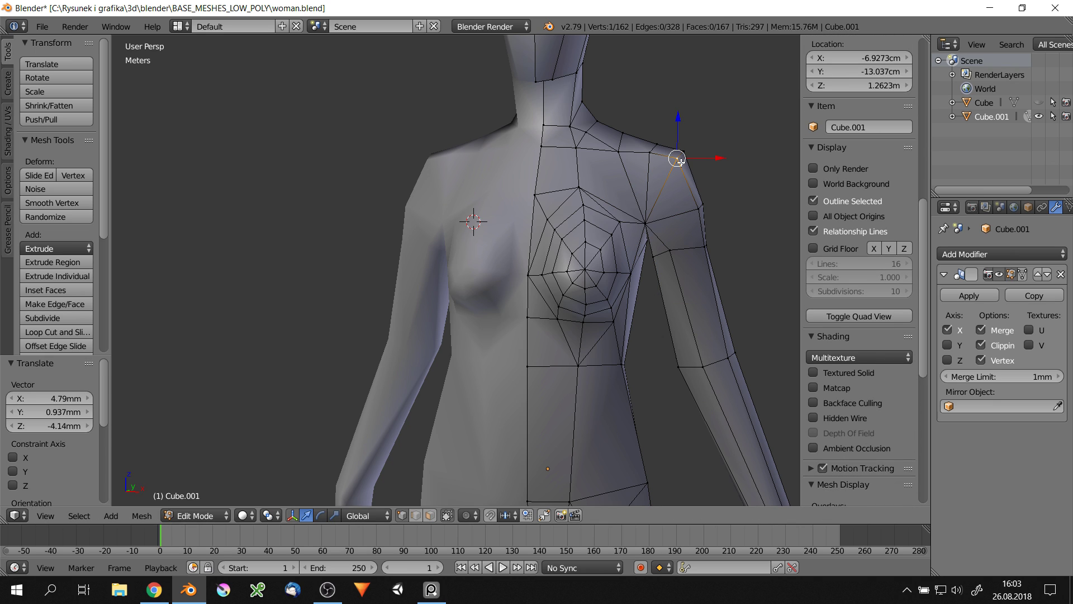
middle_drag(680, 161, 664, 187)
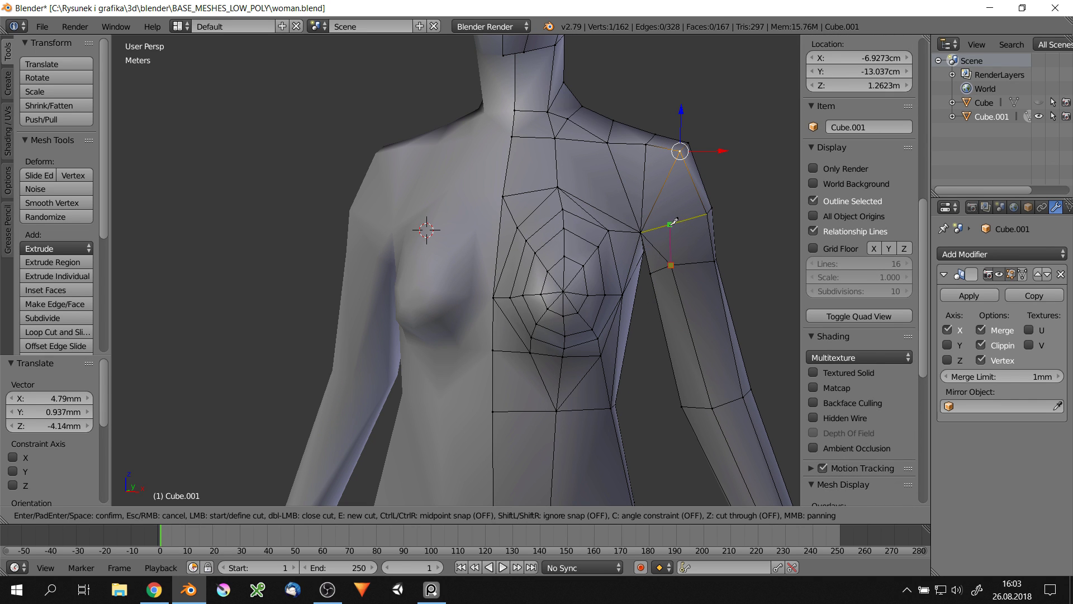
key(Return)
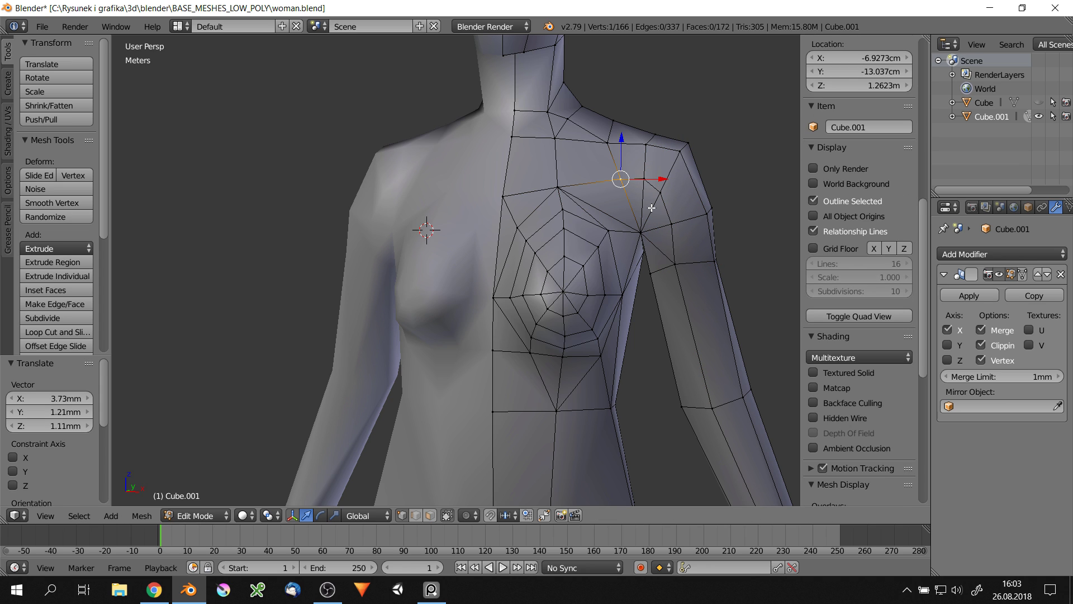
Inspect the shoulder cut and begin adding an edge loop down the leg
middle_drag(652, 208, 632, 213)
scroll(604, 343, down, 4)
scroll(603, 344, up, 1)
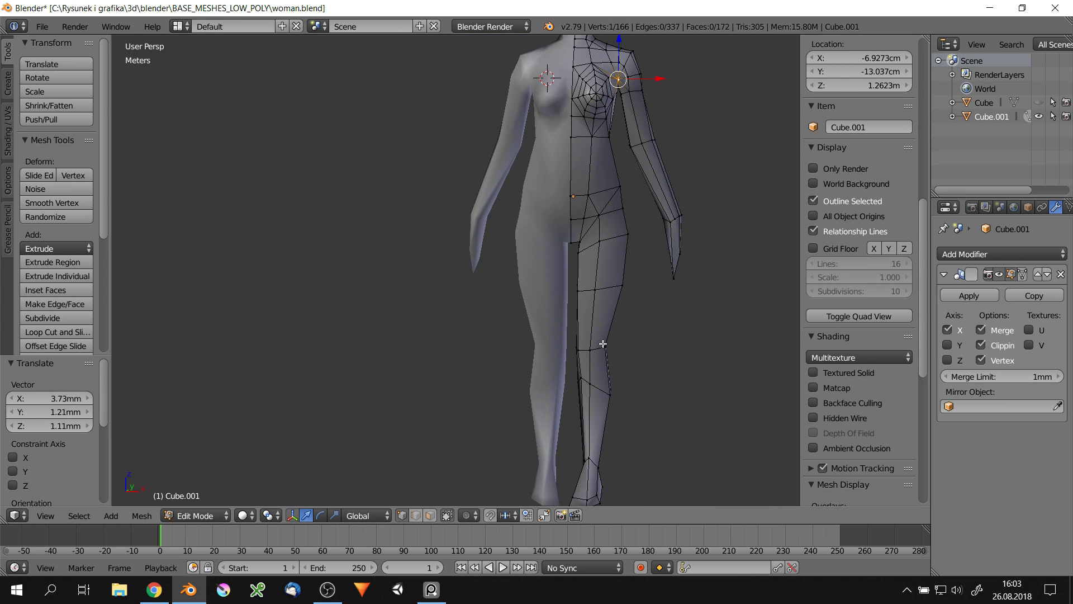
scroll(615, 353, up, 4)
scroll(653, 336, up, 1)
scroll(691, 208, down, 4)
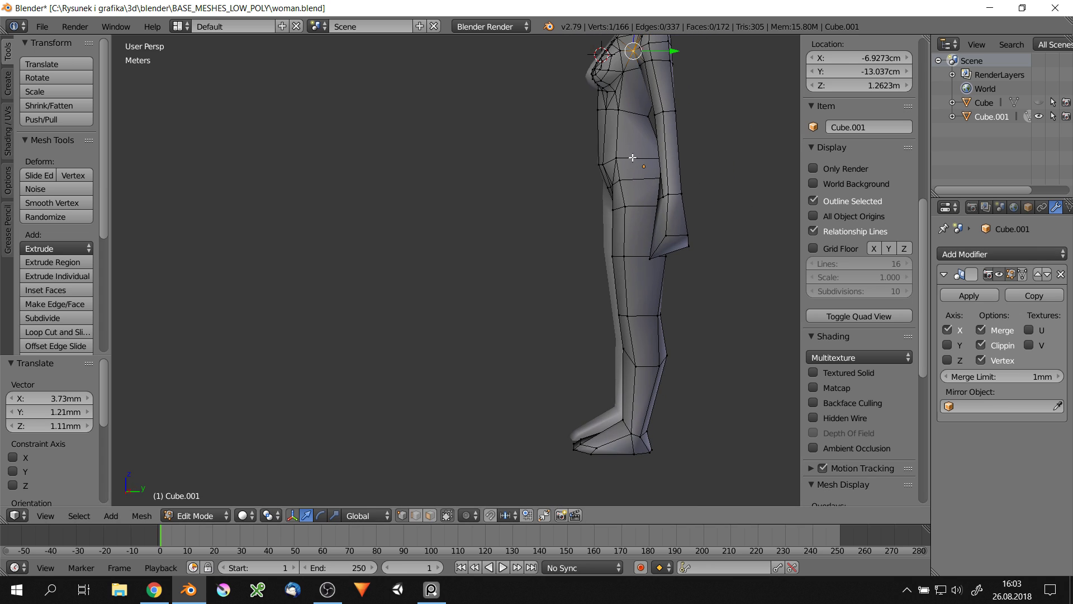
key(ctrl+r)
Place a centred edge loop and shift a hip vertex along the X axis
click(652, 170)
right_click(651, 170)
scroll(682, 182, up, 2)
scroll(682, 185, down, 2)
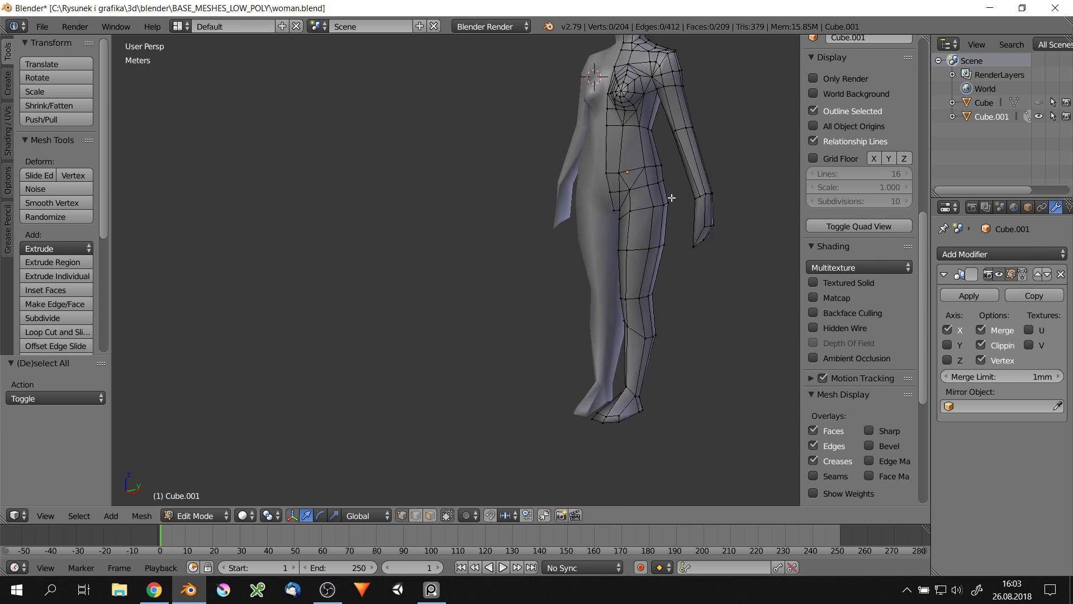
scroll(671, 197, up, 3)
scroll(575, 197, up, 1)
right_click(660, 214)
key(g)
key(x)
click(678, 178)
scroll(678, 177, down, 3)
Add an edge loop around the waist and move a waist vertex sideways along X
key(ctrl+r)
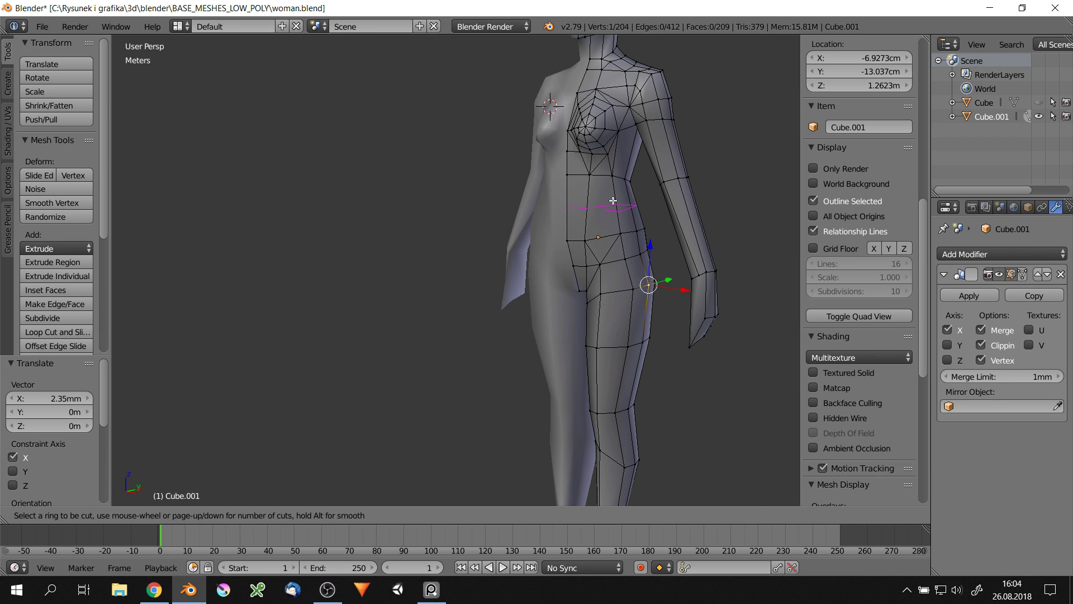
scroll(643, 202, up, 3)
click(643, 201)
right_click(598, 205)
key(g)
key(x)
middle_drag(636, 205, 658, 208)
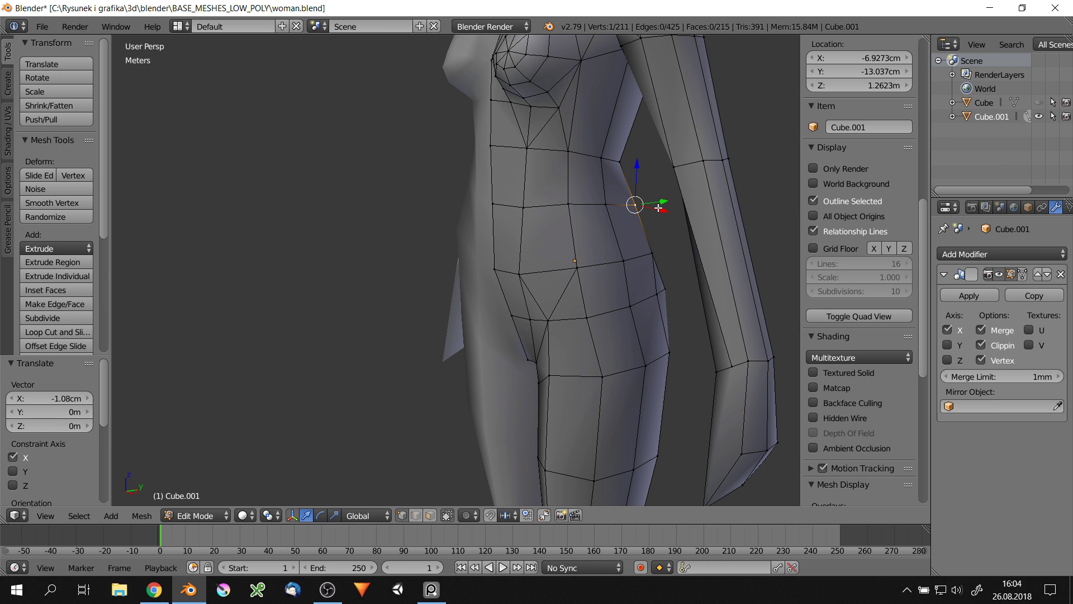
scroll(612, 171, down, 4)
middle_drag(612, 171, 647, 246)
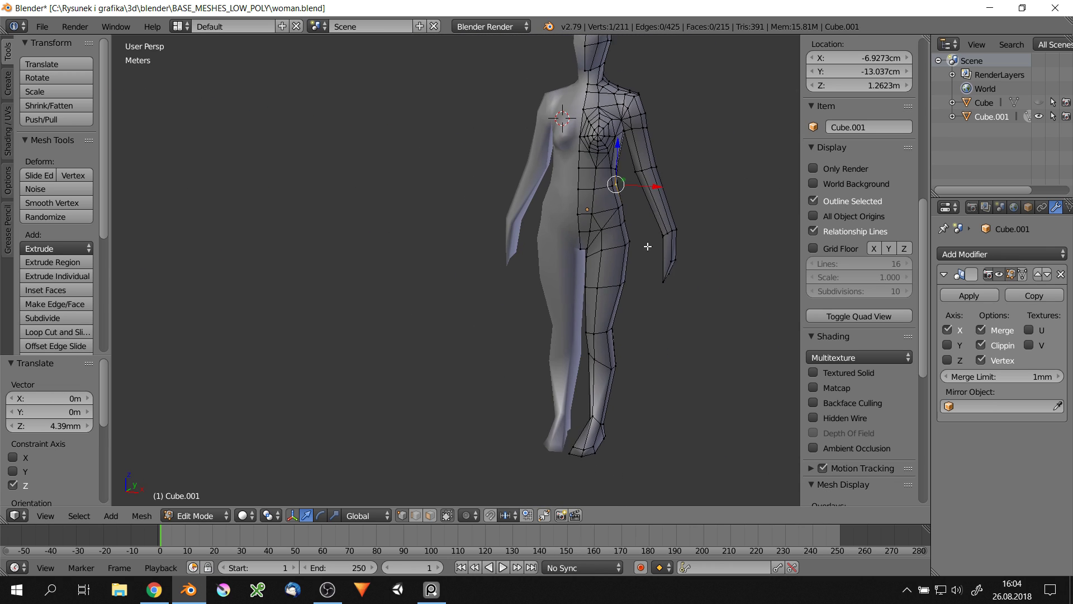
scroll(575, 275, up, 5)
Move a knee vertex sideways along X, then raise it 1.79 cm on Z
right_click(603, 314)
key(g)
key(x)
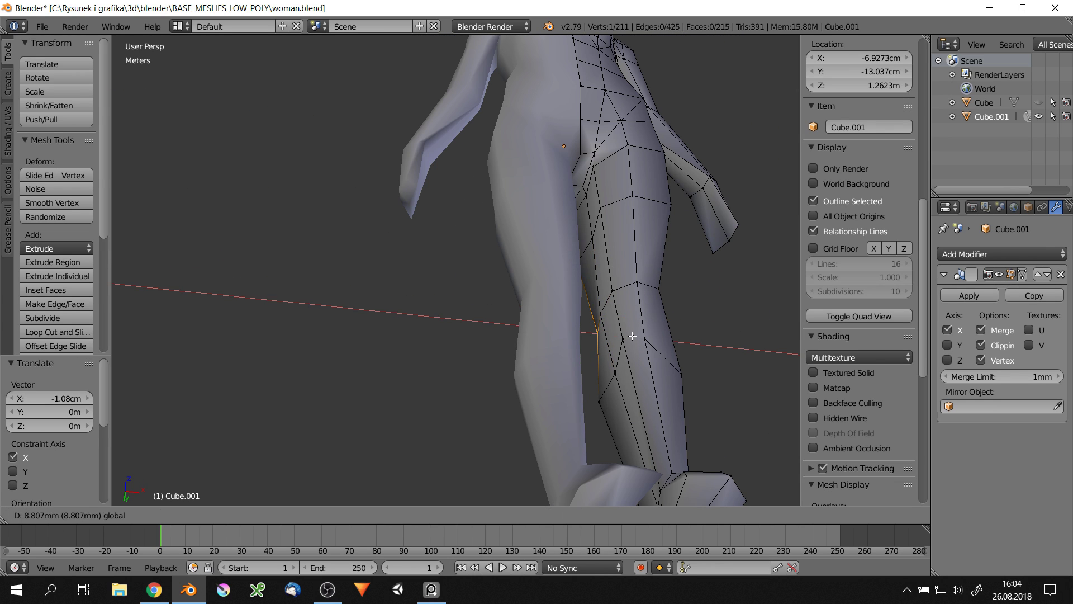
click(632, 336)
middle_drag(633, 335, 648, 358)
key(g)
key(z)
click(651, 364)
scroll(654, 365, down, 3)
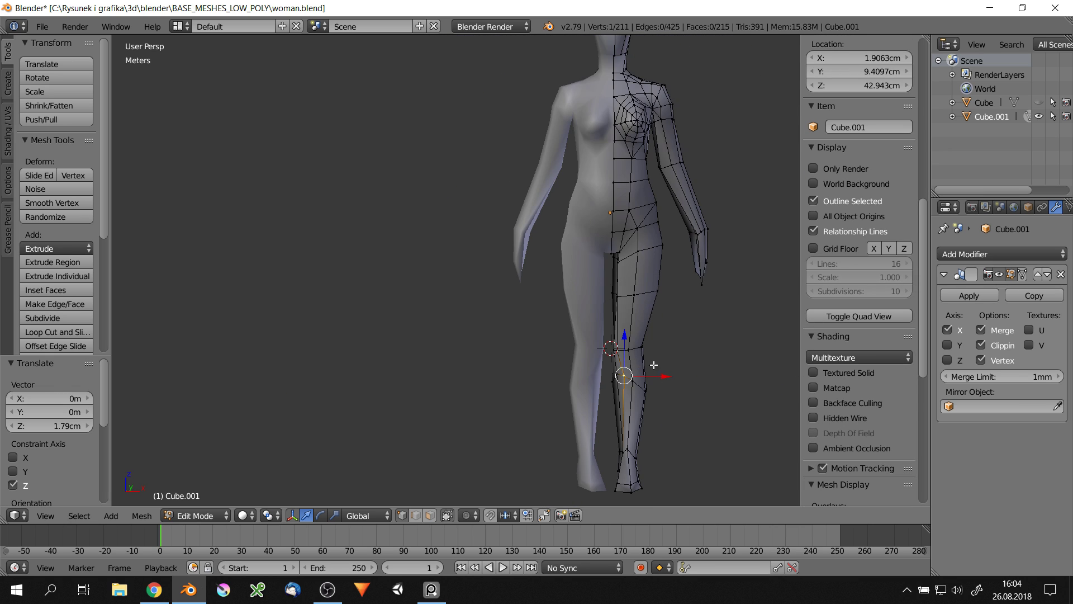
scroll(654, 365, down, 2)
scroll(592, 242, up, 5)
Move a waist vertex vertically to refine the waist curve
mouse_move(592, 242)
middle_down()
mouse_move(523, 247)
mouse_move(598, 285)
mouse_move(592, 257)
middle_up()
right_click(598, 285)
key(g)
click(504, 238)
scroll(504, 238, down, 2)
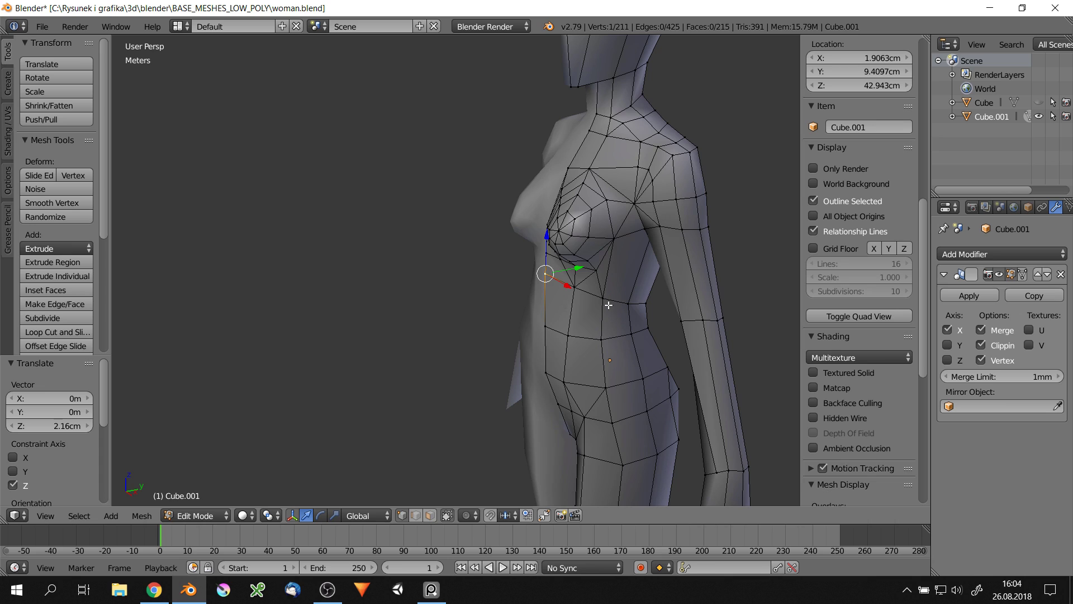
scroll(581, 167, up, 3)
Reposition a vertex on the upper chest
right_click(594, 167)
click(578, 181)
middle_drag(578, 182, 575, 173)
scroll(576, 172, down, 2)
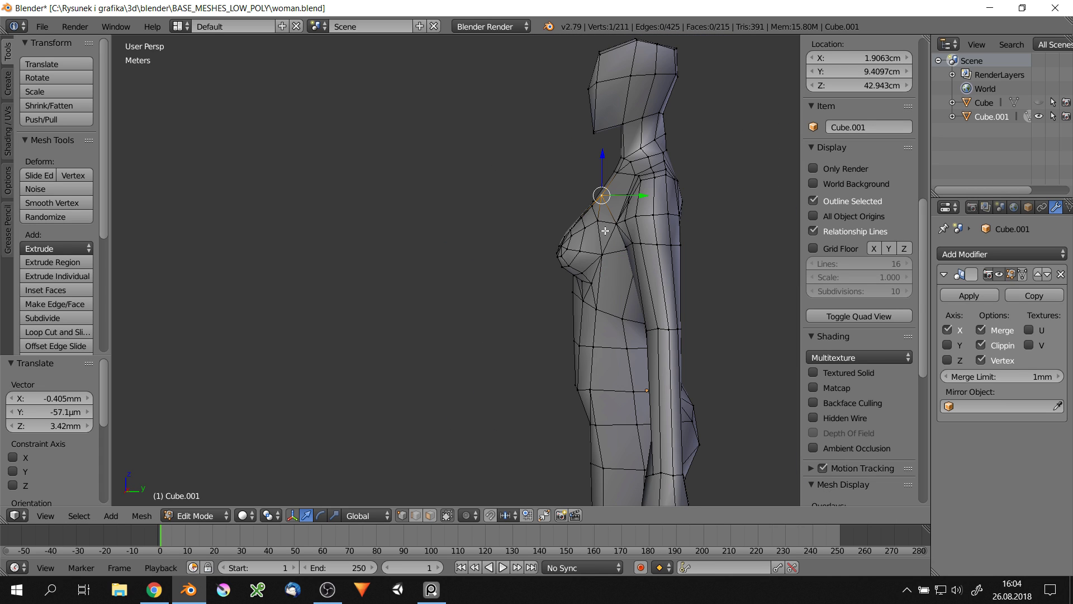
scroll(632, 201, up, 3)
Move a shoulder vertex front-to-back along the Y axis
mouse_move(632, 201)
middle_down()
mouse_move(597, 179)
mouse_move(504, 156)
mouse_move(483, 177)
mouse_move(455, 168)
mouse_move(487, 140)
mouse_move(480, 166)
middle_up()
key(g)
key(y)
click(447, 162)
key(g)
click(484, 177)
Move a pair of shoulder vertices front-to-back along Y
shift+click(559, 241)
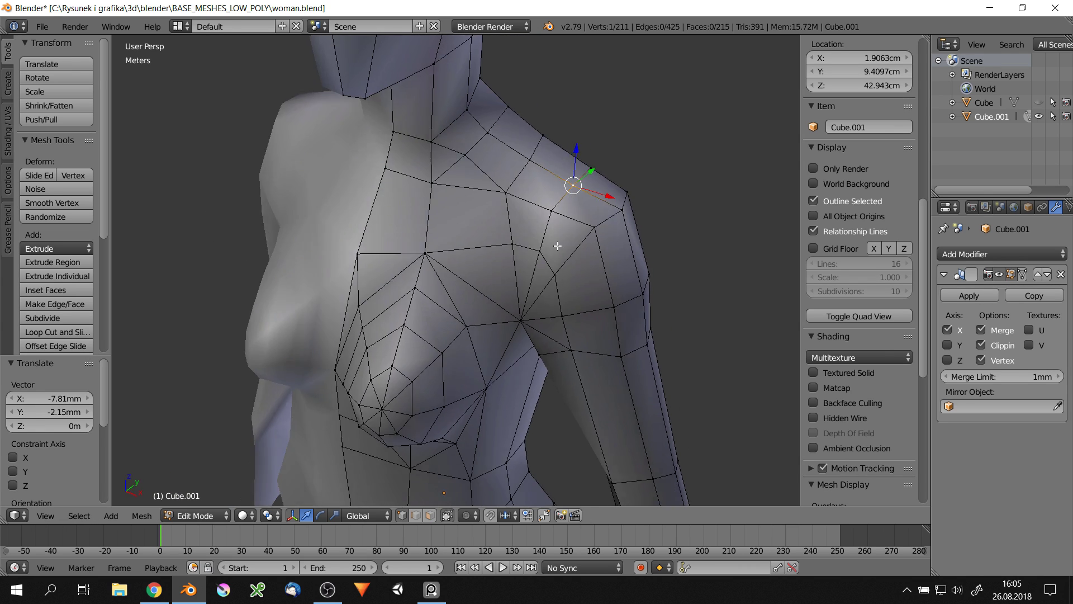
mouse_move(559, 241)
middle_down()
mouse_move(582, 259)
mouse_move(632, 221)
mouse_move(549, 312)
middle_up()
key(g)
key(y)
click(640, 225)
key(g)
key(y)
click(631, 220)
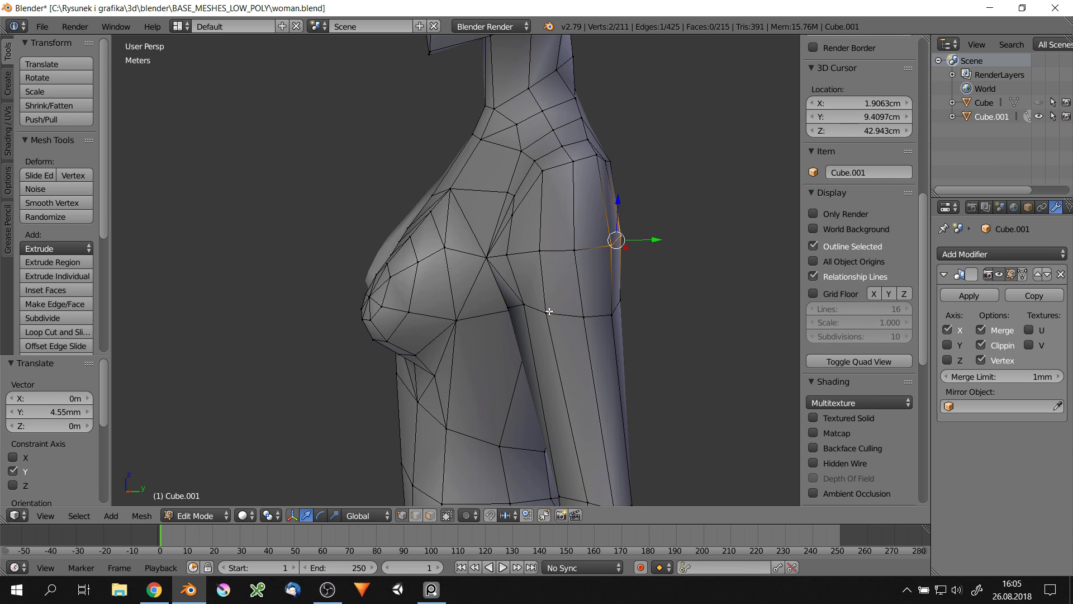
key(Escape)
Shrink the selected hip and arm vertices to 0.901 of their size
middle_drag(591, 246, 503, 340)
scroll(503, 299, down, 3)
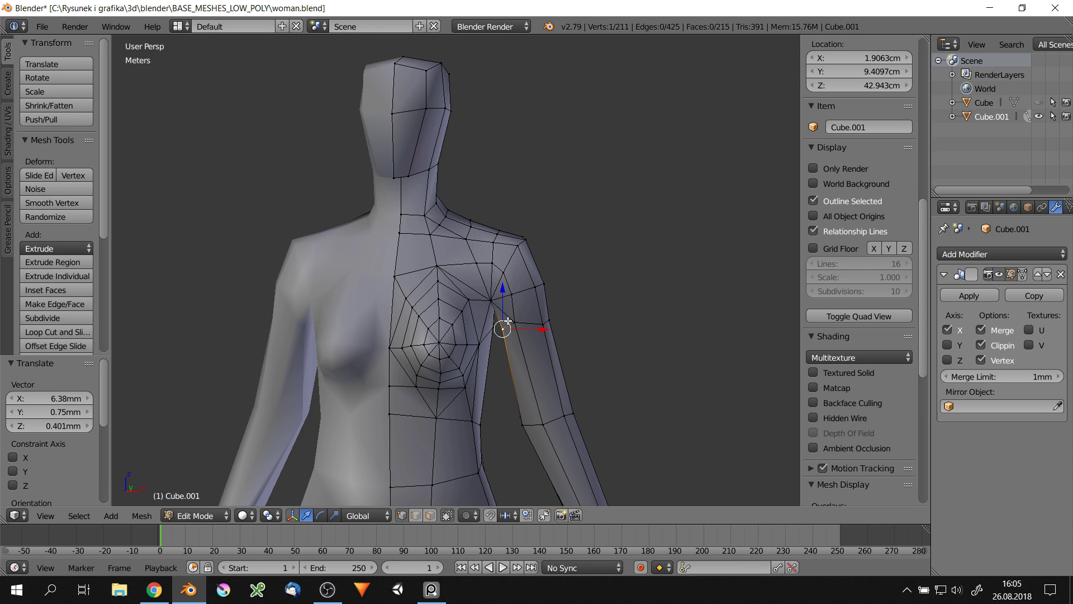
middle_drag(553, 250, 565, 291)
scroll(564, 313, up, 5)
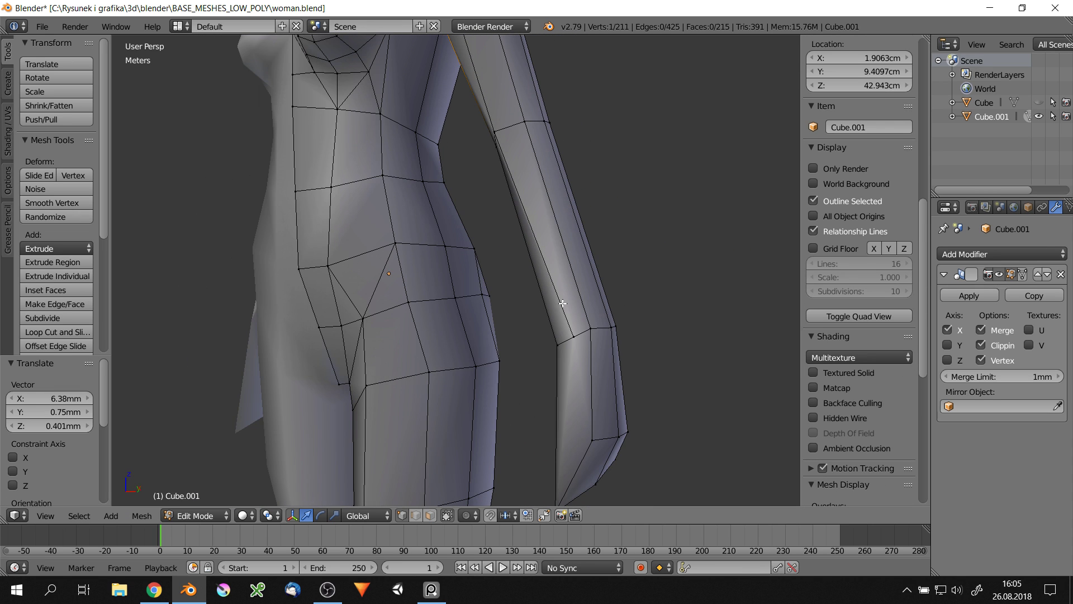
shift+right_click(602, 331)
key(g)
click(632, 352)
scroll(559, 279, down, 3)
scroll(563, 292, down, 2)
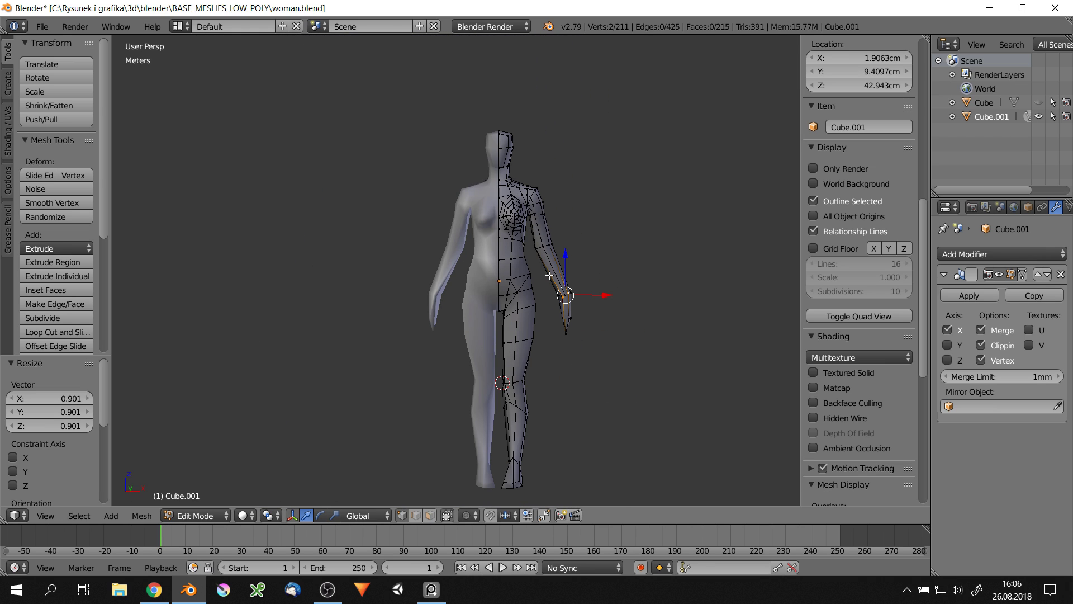
scroll(520, 447, up, 4)
scroll(503, 336, up, 3)
Place the 3D cursor at the knee
click(467, 340)
scroll(513, 326, down, 3)
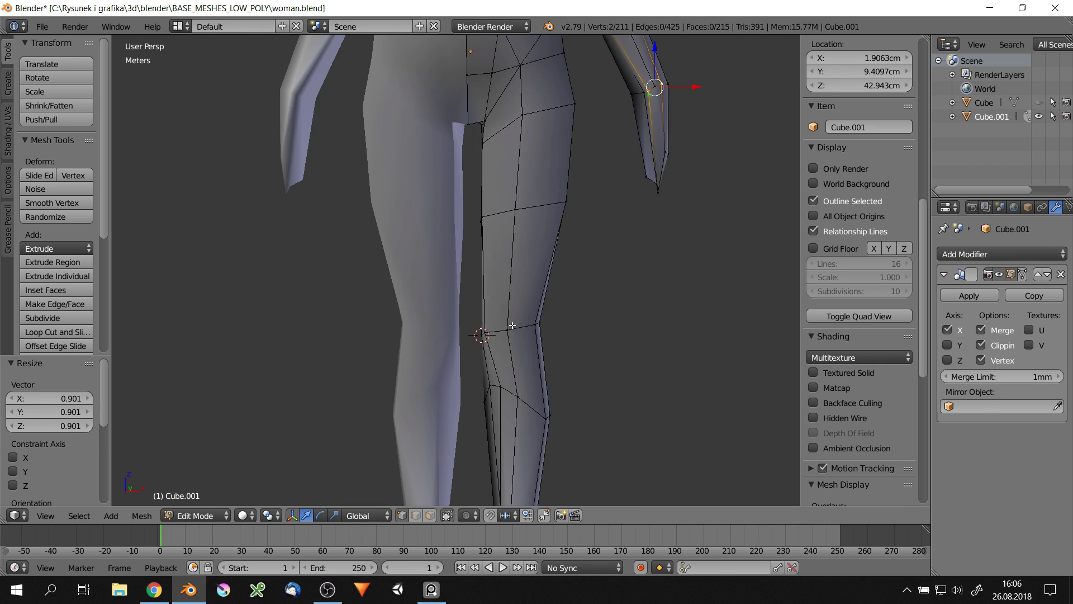
scroll(523, 324, down, 2)
scroll(527, 241, up, 3)
scroll(548, 289, up, 2)
scroll(548, 289, down, 2)
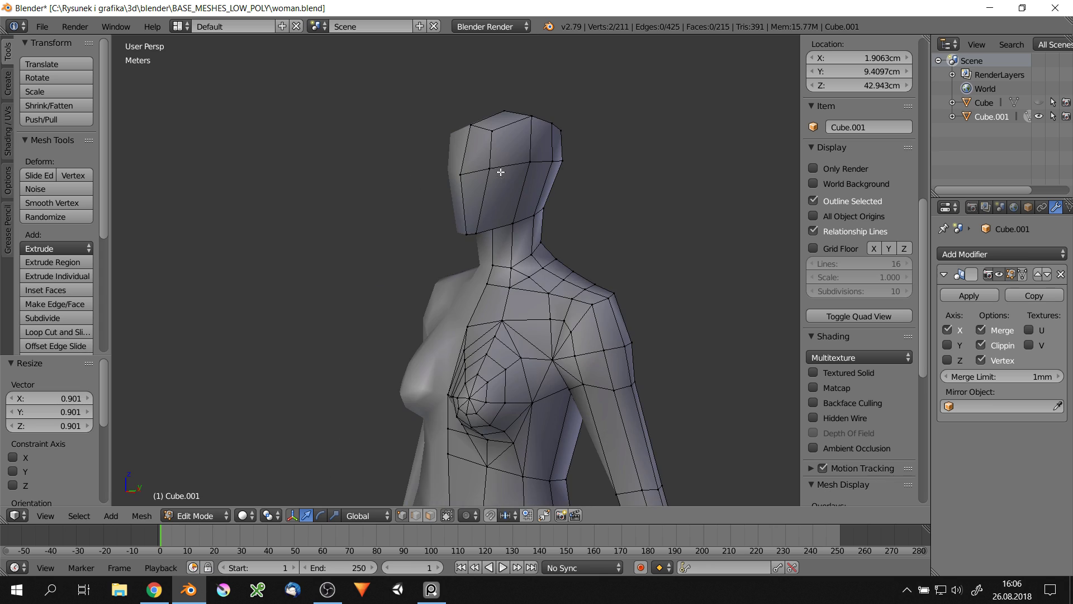
Move the top-of-head vertex down and back, checking in right side view
right_click(526, 144)
middle_drag(526, 144, 526, 145)
drag(526, 144, 560, 150)
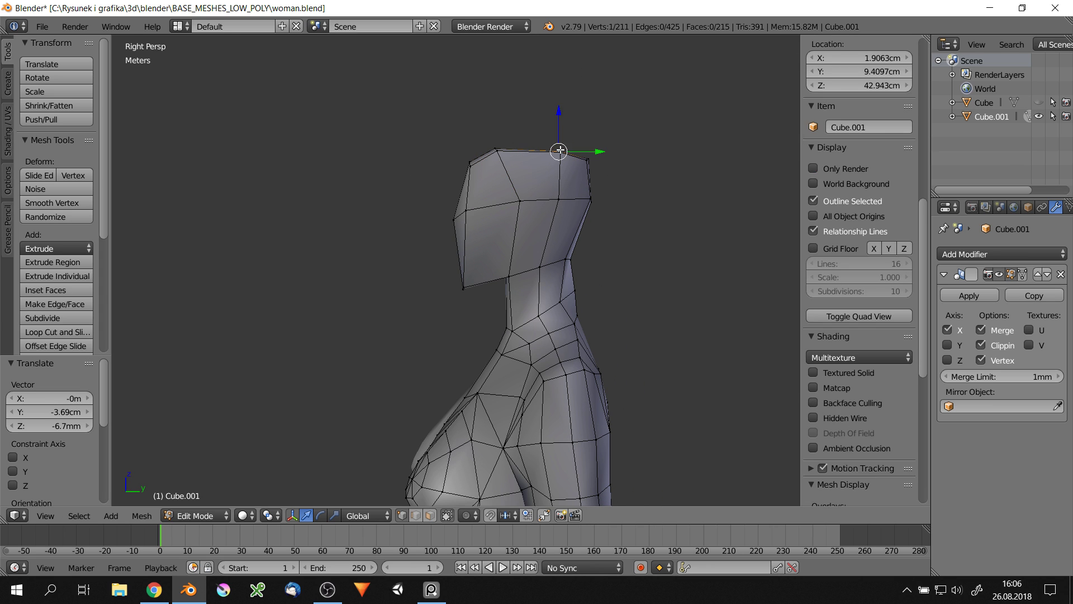
key(q)
click(602, 164)
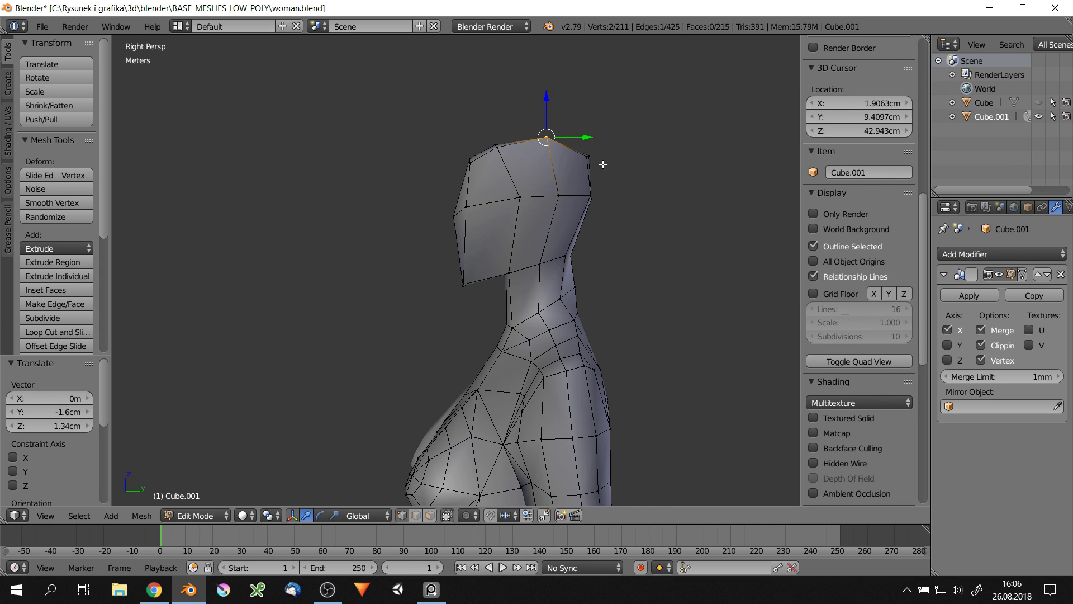
click(558, 197)
Pull a top-of-head vertex 7.3 mm sideways and return to Object Mode
right_click(546, 137)
middle_drag(546, 138, 525, 168)
drag(565, 168, 529, 118)
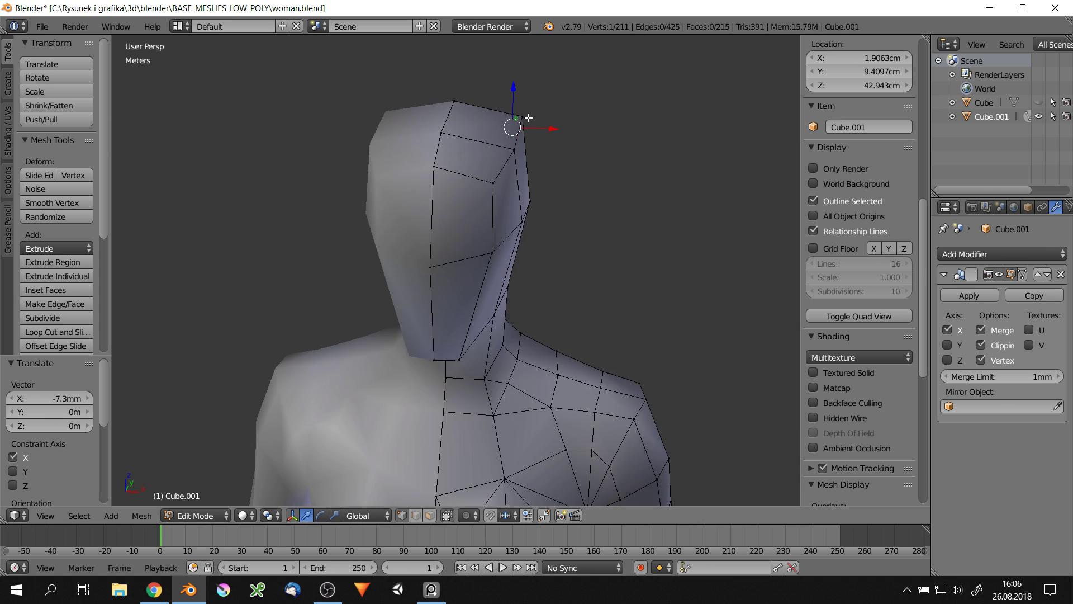
scroll(529, 118, down, 5)
key(Tab)
click(476, 197)
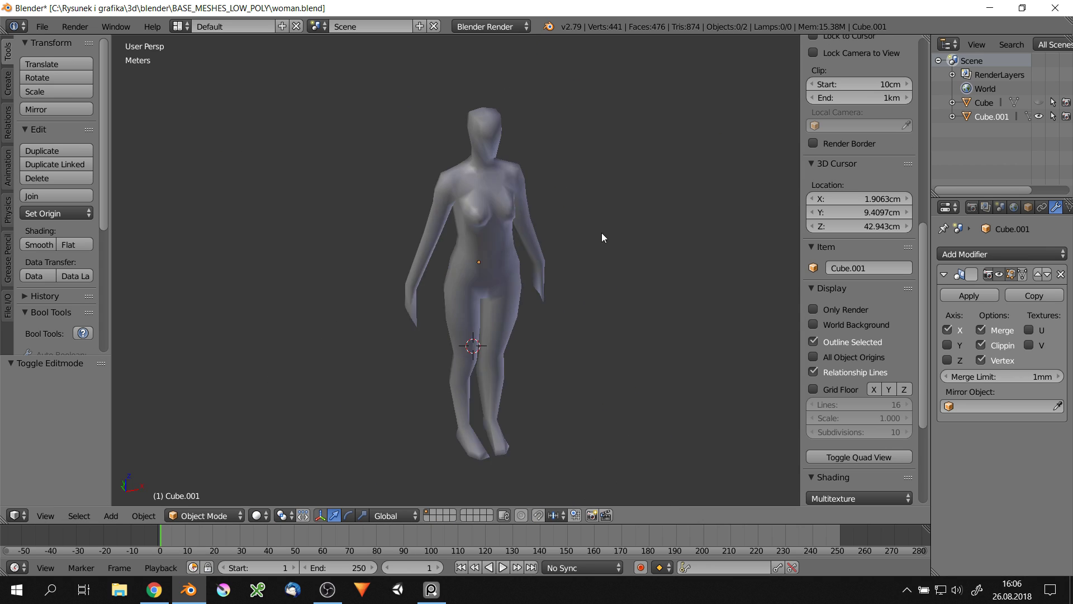
Shift a torso vertex 8.12mm sideways in Edit Mode
click(565, 222)
scroll(565, 222, up, 5)
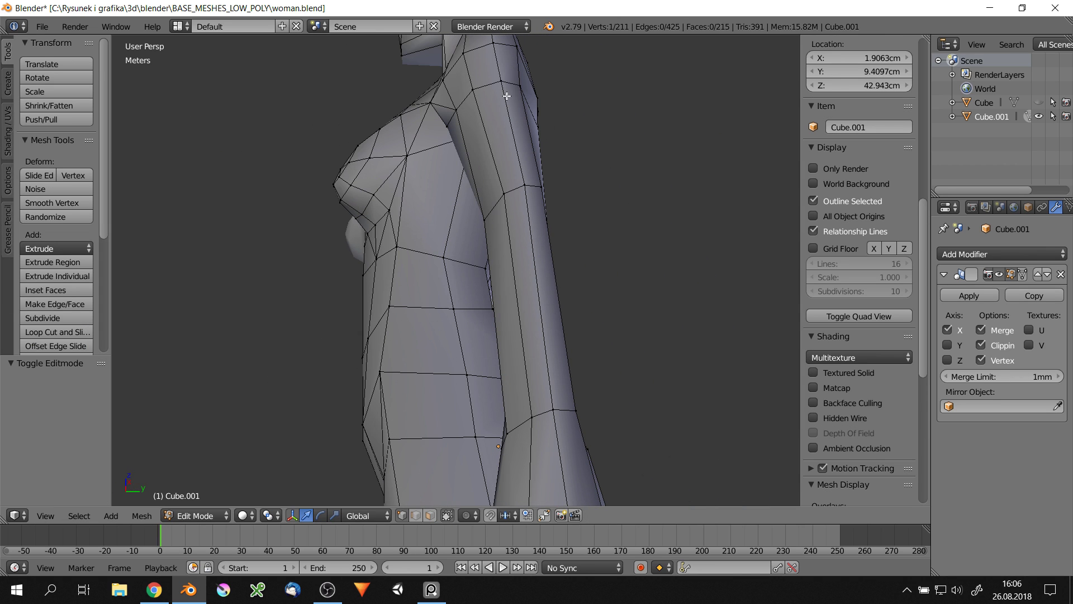
click(506, 66)
mouse_move(506, 66)
middle_down()
mouse_move(552, 220)
mouse_move(528, 229)
middle_up()
click(525, 216)
middle_drag(520, 209, 564, 235)
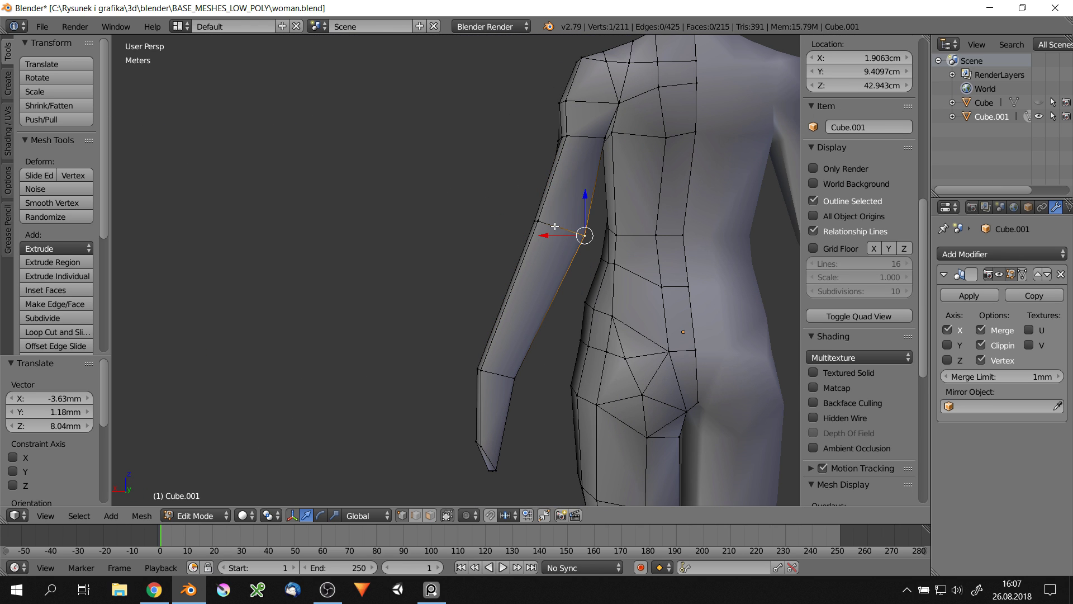
Slim the wrist by scaling its vertices to 0.396 and sliding them down the forearm
key(g)
click(480, 367)
key(s)
click(510, 380)
key(g)
middle_drag(507, 385, 540, 181)
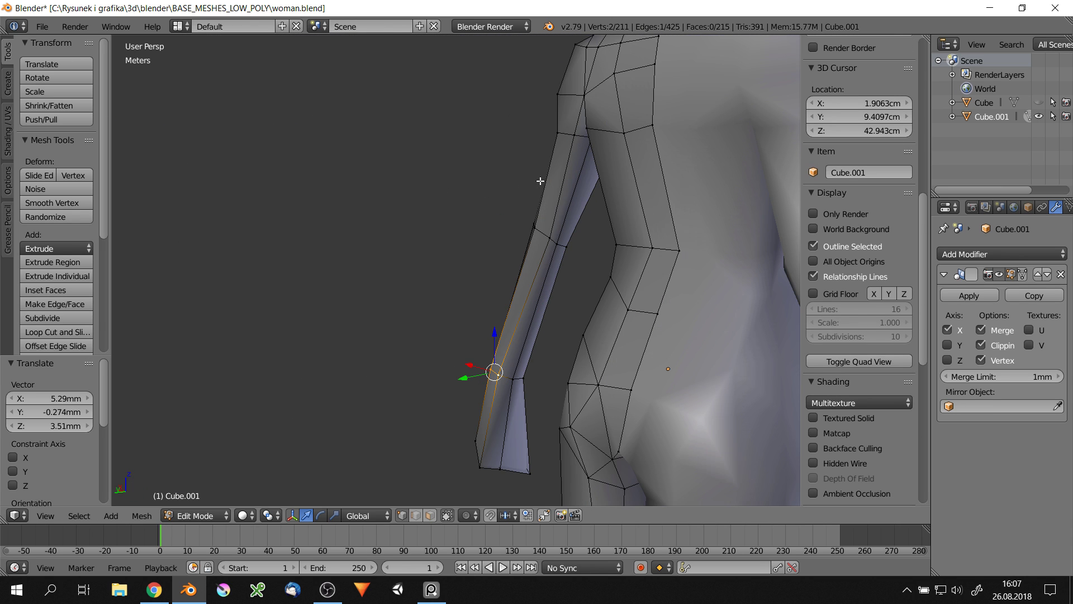
mouse_move(536, 242)
middle_down()
mouse_move(642, 242)
mouse_move(613, 187)
mouse_move(587, 246)
middle_up()
scroll(582, 239, up, 3)
click(585, 240)
Reposition the shoulder vertex to refine the shoulder contour
key(g)
key(g)
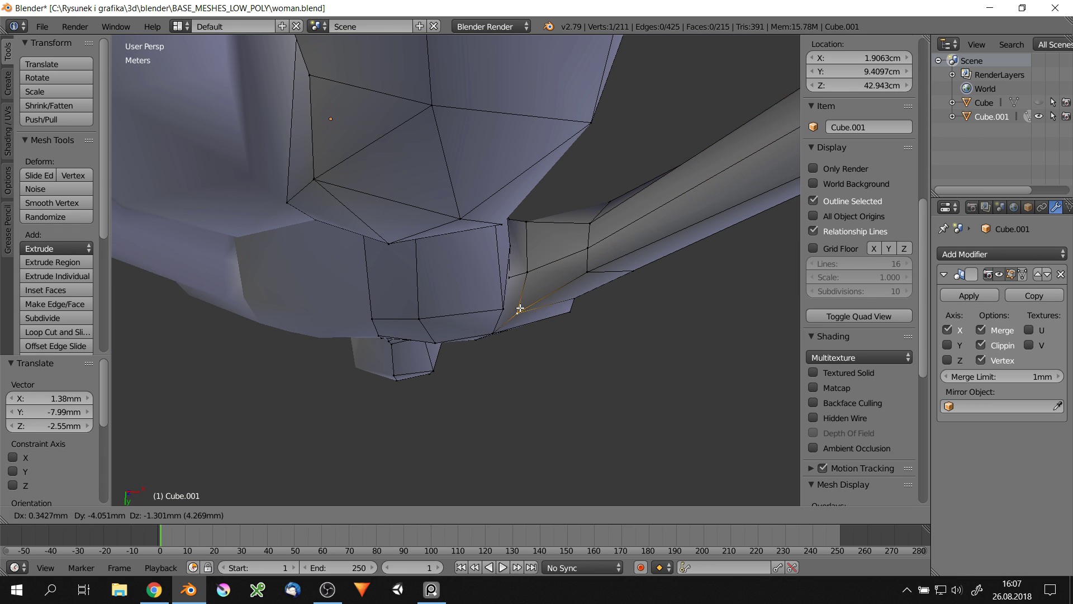
mouse_move(557, 308)
middle_down()
mouse_move(581, 336)
mouse_move(562, 335)
middle_up()
key(g)
key(g)
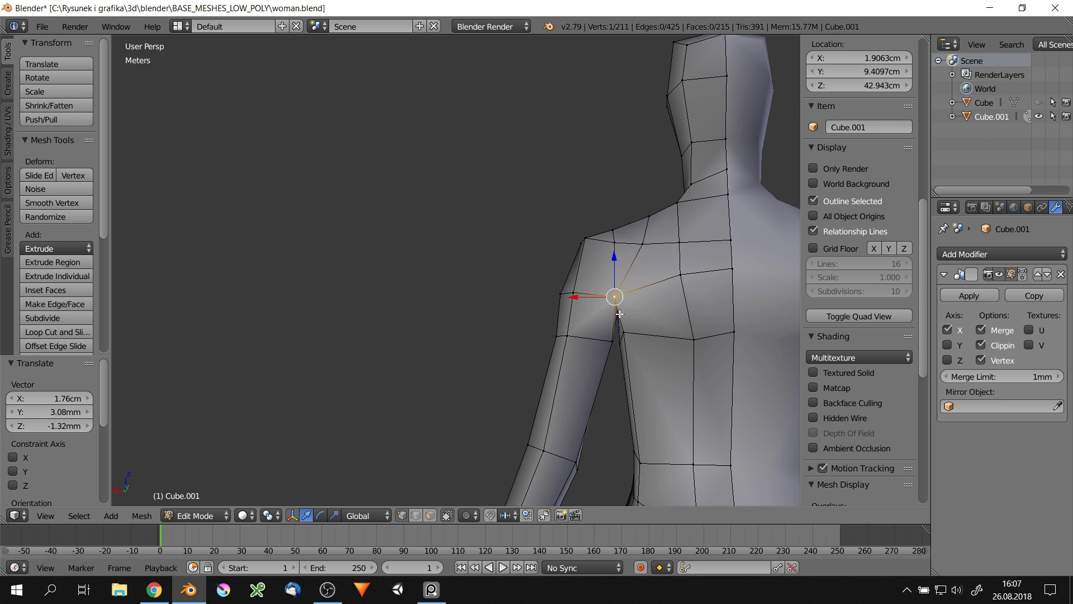
click(597, 239)
middle_drag(597, 239, 618, 260)
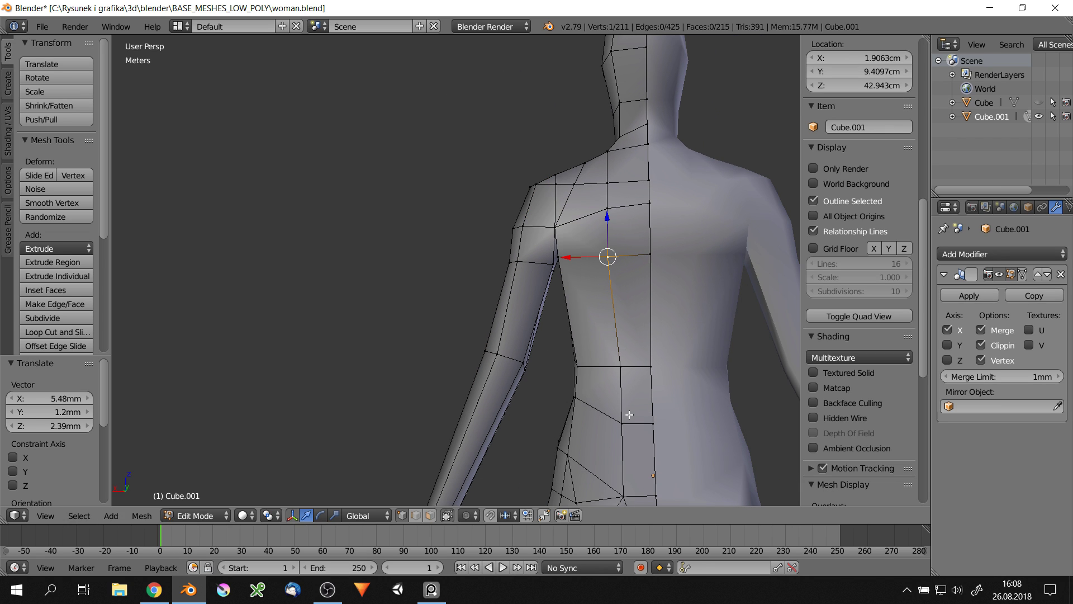
scroll(646, 424, down, 5)
scroll(562, 296, up, 5)
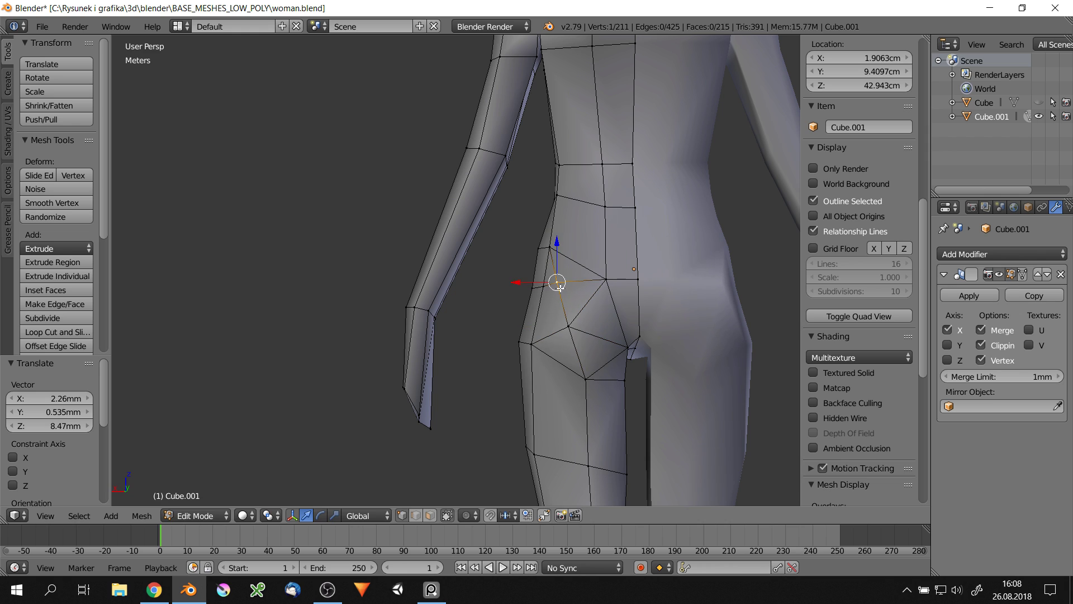
middle_drag(560, 287, 534, 360)
Move a hip vertex 1.23cm along Y and adjust a nearby leg vertex
key(g)
key(y)
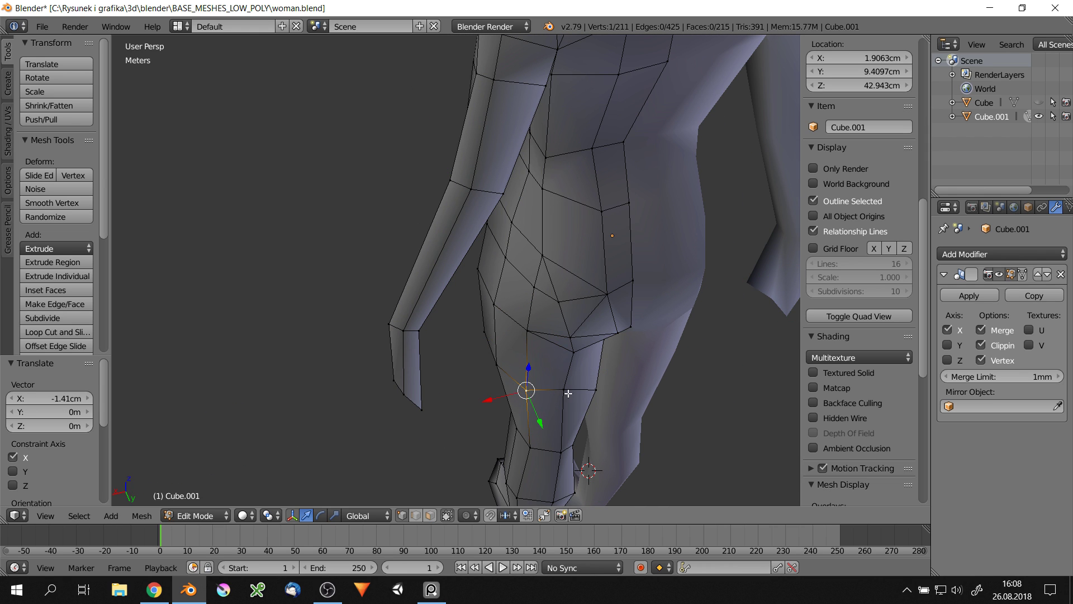
click(555, 400)
mouse_move(556, 401)
middle_down()
mouse_move(530, 392)
mouse_move(526, 358)
middle_up()
key(g)
click(514, 340)
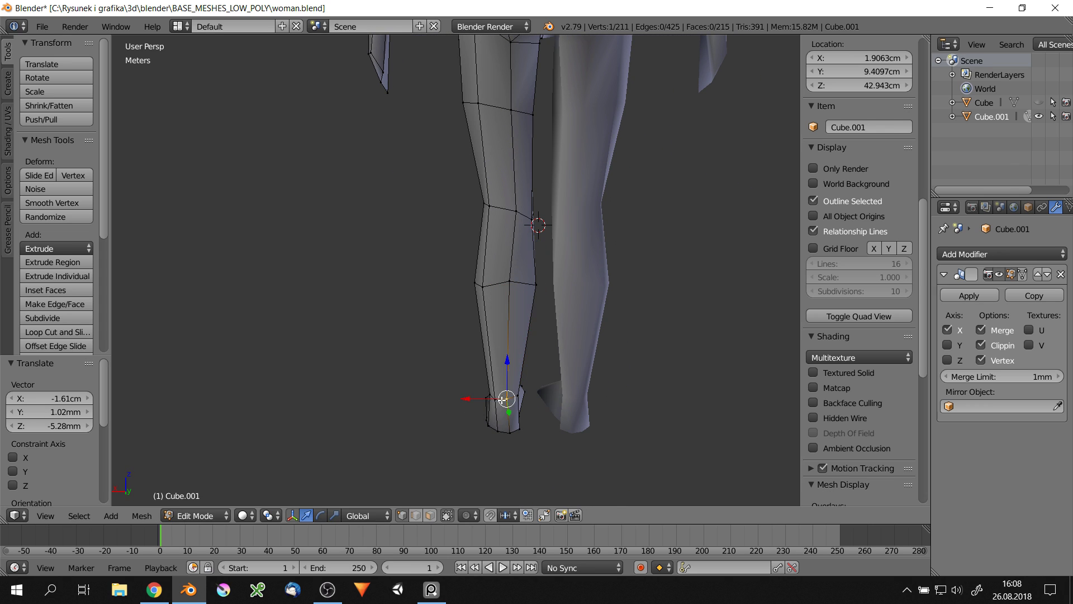
Rotate the ankle edge loop 20.5° and move it into place
alt+right_click(506, 398)
key(r)
click(536, 424)
key(g)
mouse_move(526, 426)
middle_down()
mouse_move(515, 376)
mouse_move(472, 343)
middle_up()
Move a leg vertex sideways along the X axis
right_click(515, 385)
key(g)
key(x)
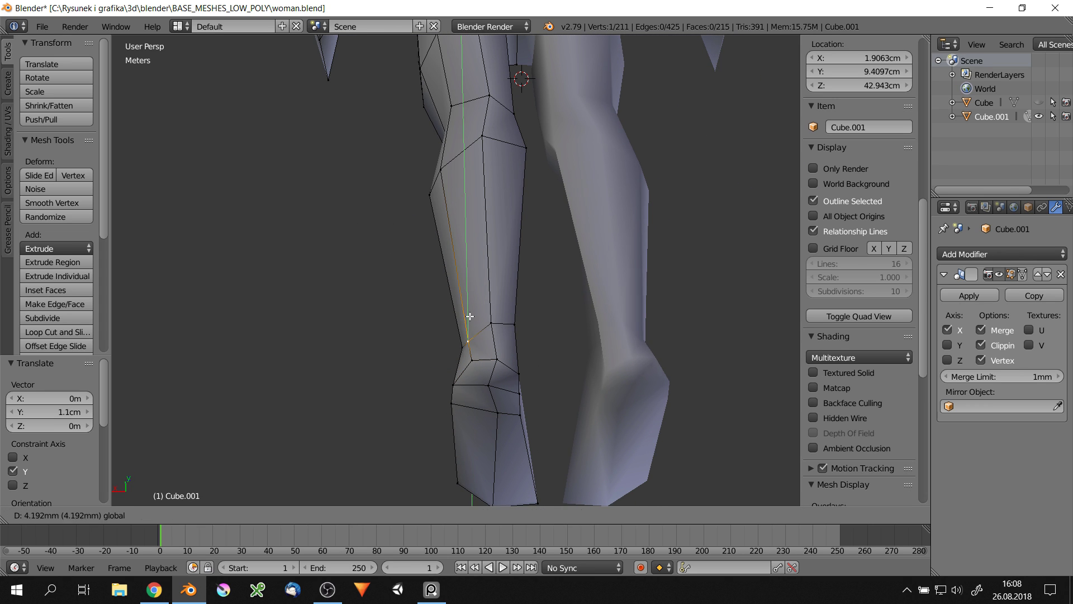
click(508, 390)
mouse_move(508, 390)
middle_down()
mouse_move(503, 313)
mouse_move(540, 316)
mouse_move(427, 311)
middle_up()
Move an ankle vertex twice along X, the second time by 8mm
shift+right_click(467, 300)
right_click(426, 364)
key(g)
key(x)
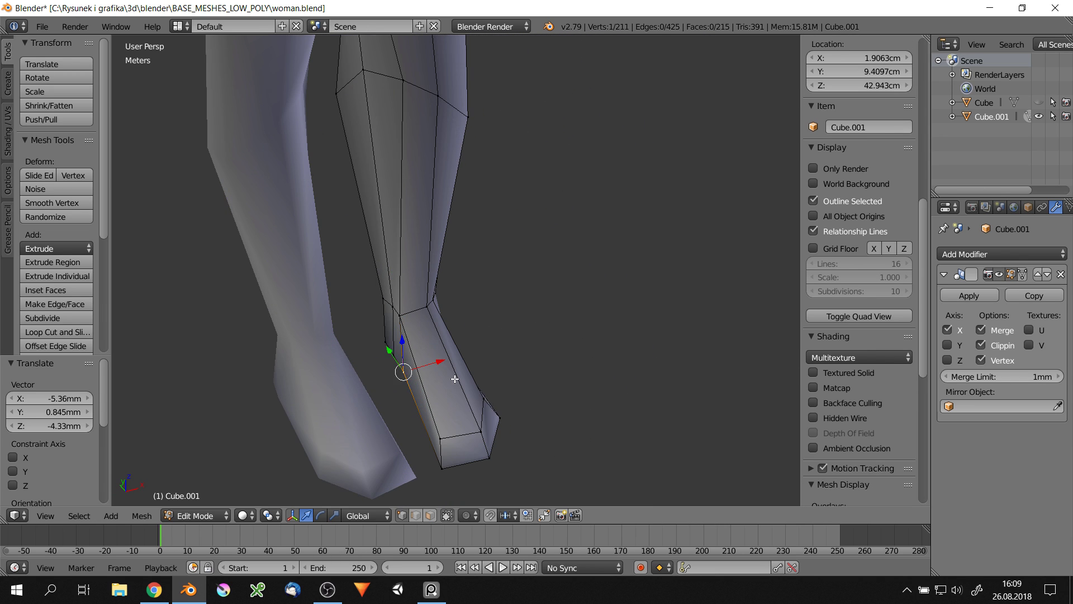
click(402, 371)
middle_drag(402, 371, 506, 425)
key(g)
key(x)
click(473, 447)
scroll(472, 447, down, 5)
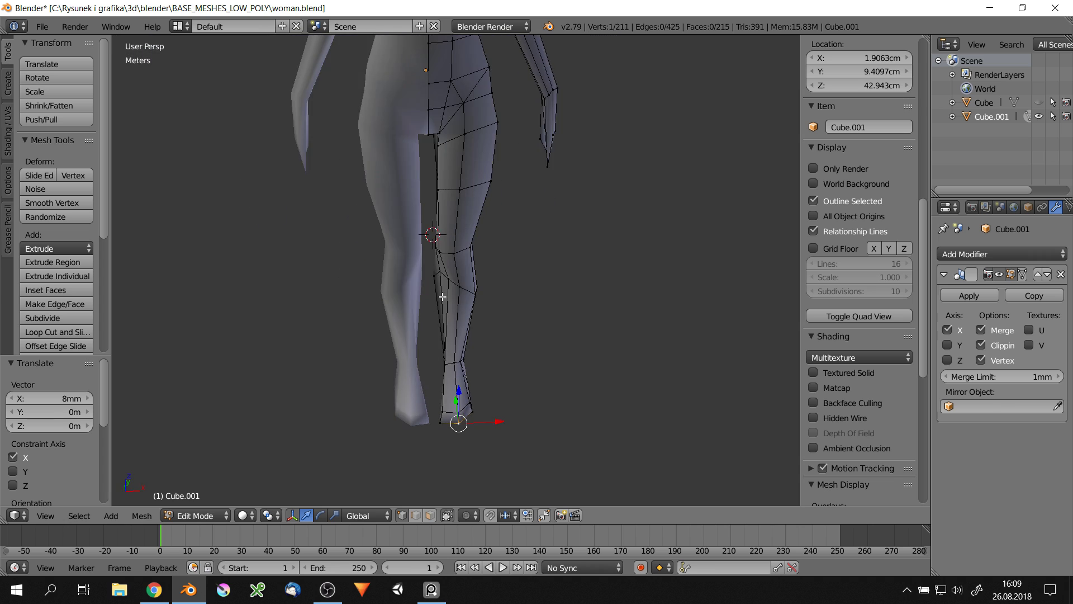
scroll(381, 227, up, 6)
Select a knee vertex, preview the figure in Object Mode, then return to Edit Mode
right_click(370, 276)
scroll(402, 285, down, 5)
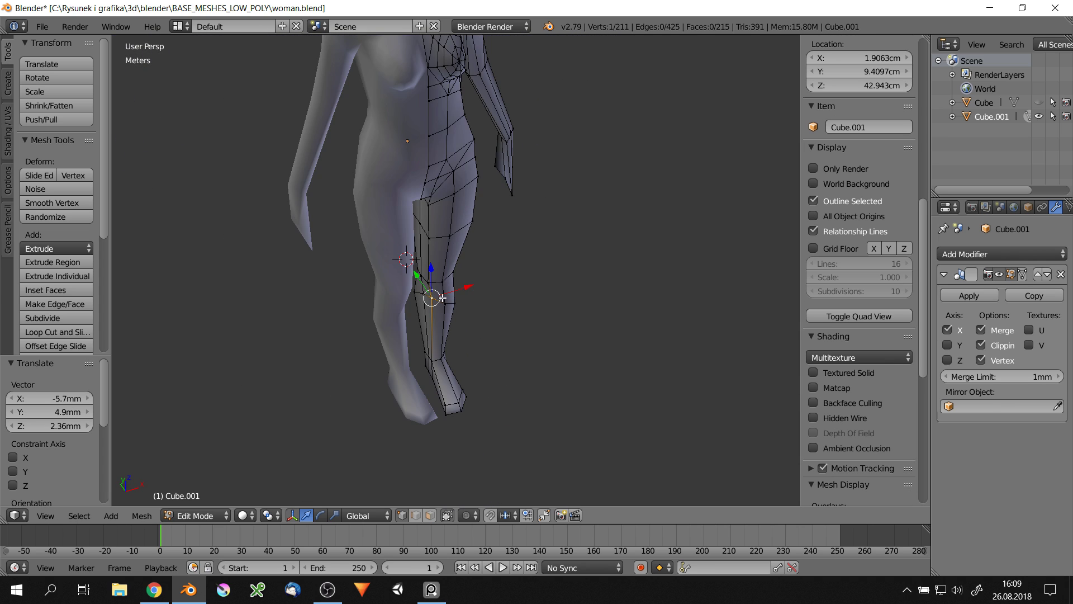
key(Tab)
click(579, 259)
scroll(579, 260, up, 3)
key(Tab)
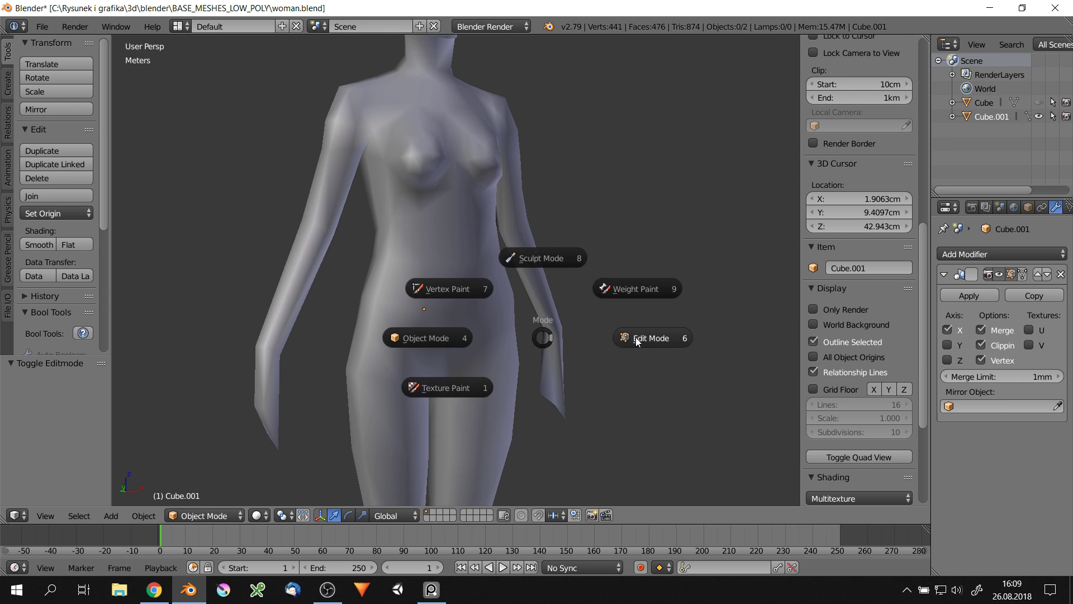
click(636, 337)
scroll(636, 337, up, 5)
Reshape the hip with two hip vertex moves and one leg vertex adjustment
right_drag(579, 380, 539, 347)
mouse_move(524, 379)
middle_down()
mouse_move(503, 335)
mouse_move(531, 313)
mouse_move(503, 383)
middle_up()
scroll(503, 383, up, 3)
right_drag(492, 190, 448, 196)
middle_drag(448, 197, 546, 131)
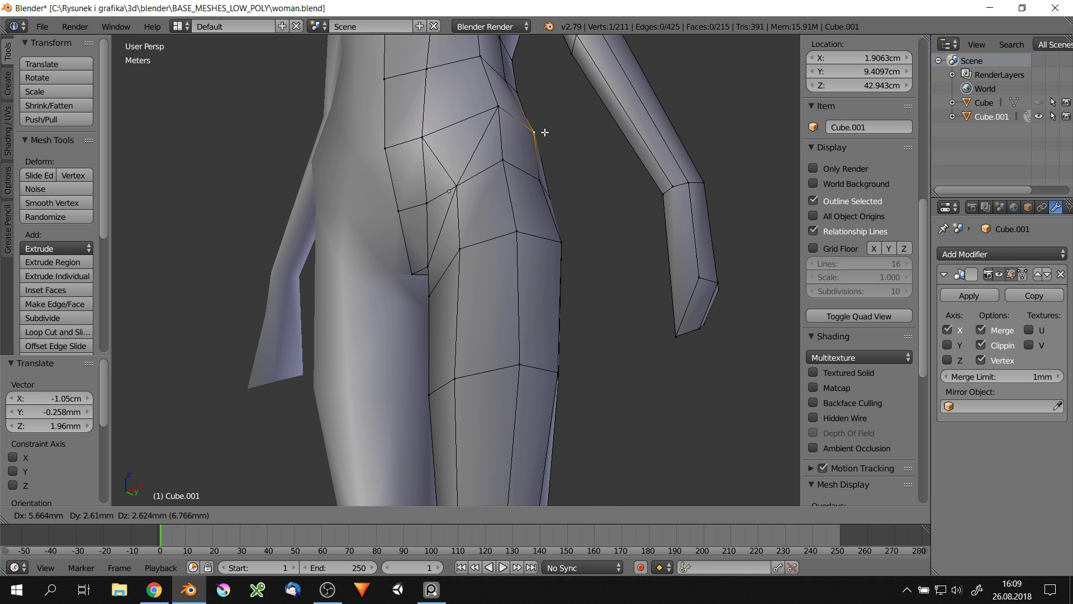
right_drag(546, 132, 503, 128)
middle_drag(504, 128, 448, 203)
Move a vertex on the side of the hip along Y
right_click(498, 169)
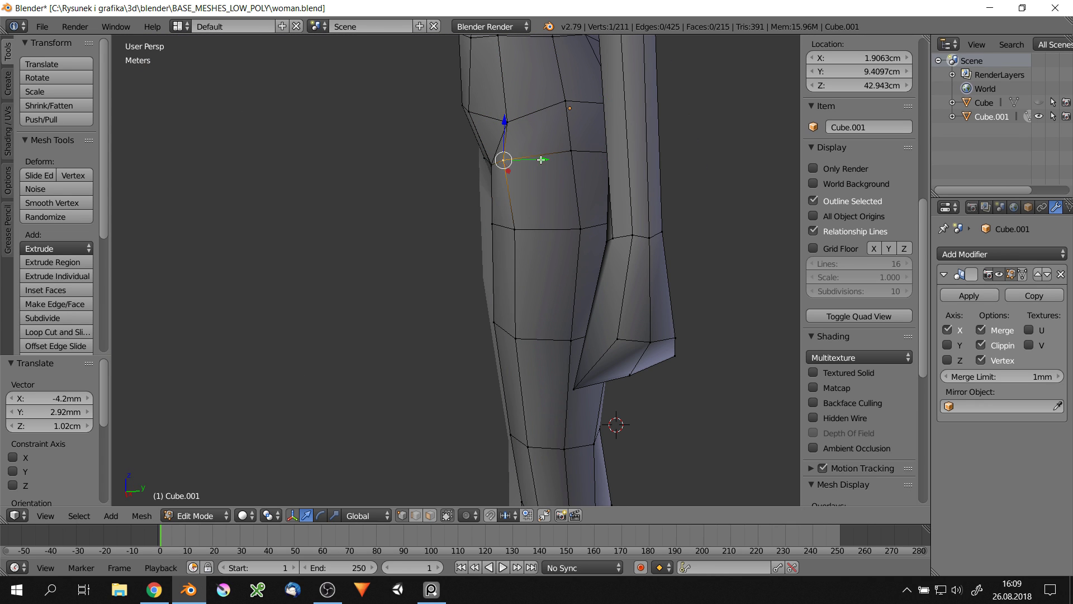
drag(548, 161, 559, 161)
middle_drag(555, 191, 554, 190)
scroll(554, 190, up, 2)
scroll(554, 190, down, 3)
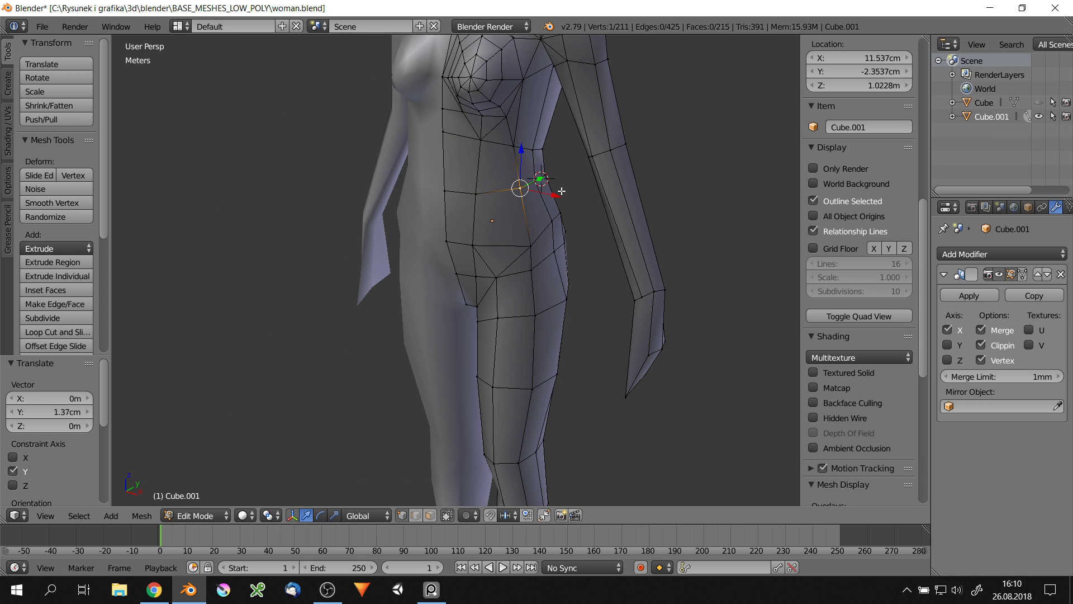
scroll(554, 189, down, 2)
scroll(503, 234, down, 3)
Check the figure's back in Object Mode, then return to Edit Mode
key(Tab)
middle_drag(448, 283, 441, 261)
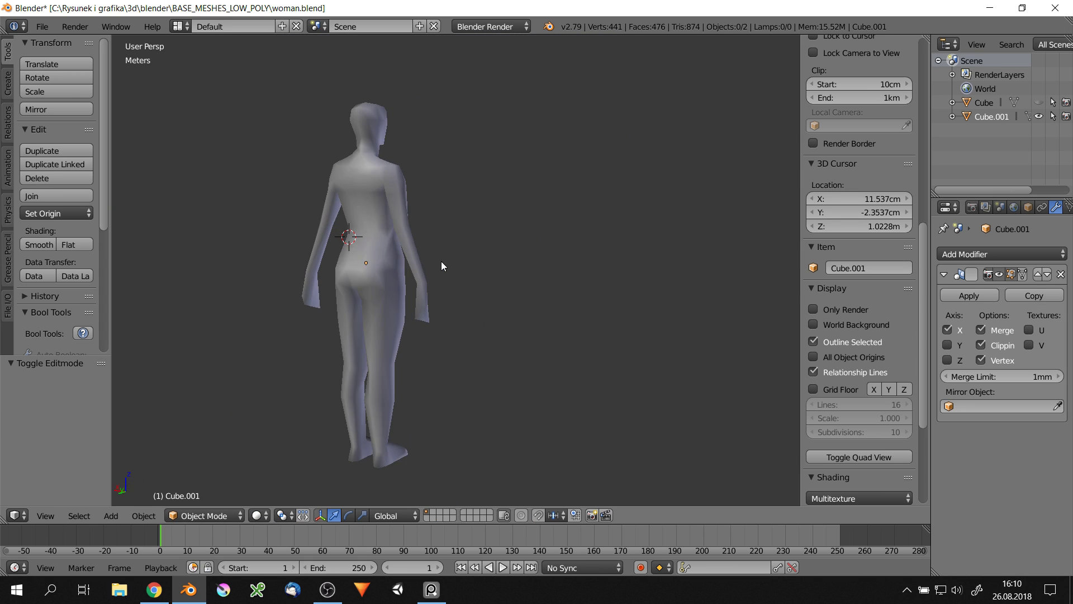
scroll(441, 261, up, 3)
key(Tab)
scroll(237, 278, up, 2)
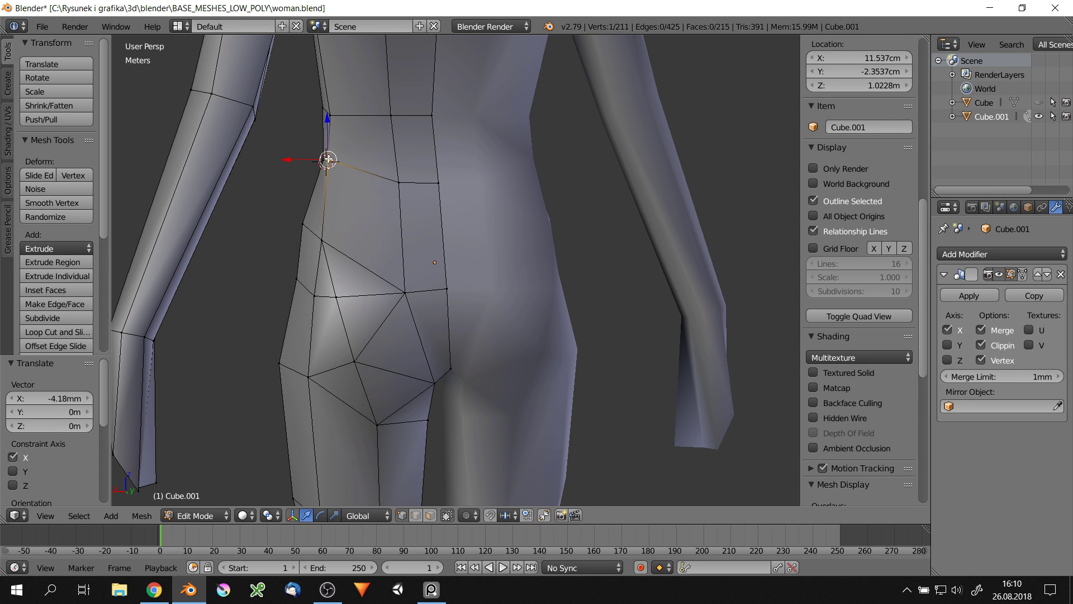
Push the back waist vertex along X and a buttock vertex along Y
middle_drag(328, 159, 333, 162)
drag(330, 167, 399, 158)
middle_drag(434, 165, 358, 223)
drag(314, 258, 316, 260)
mouse_move(336, 223)
middle_down()
mouse_move(384, 205)
mouse_move(364, 219)
middle_up()
scroll(361, 222, down, 4)
Inspect the buttock shape in Object Mode, then return to Edit Mode
key(Tab)
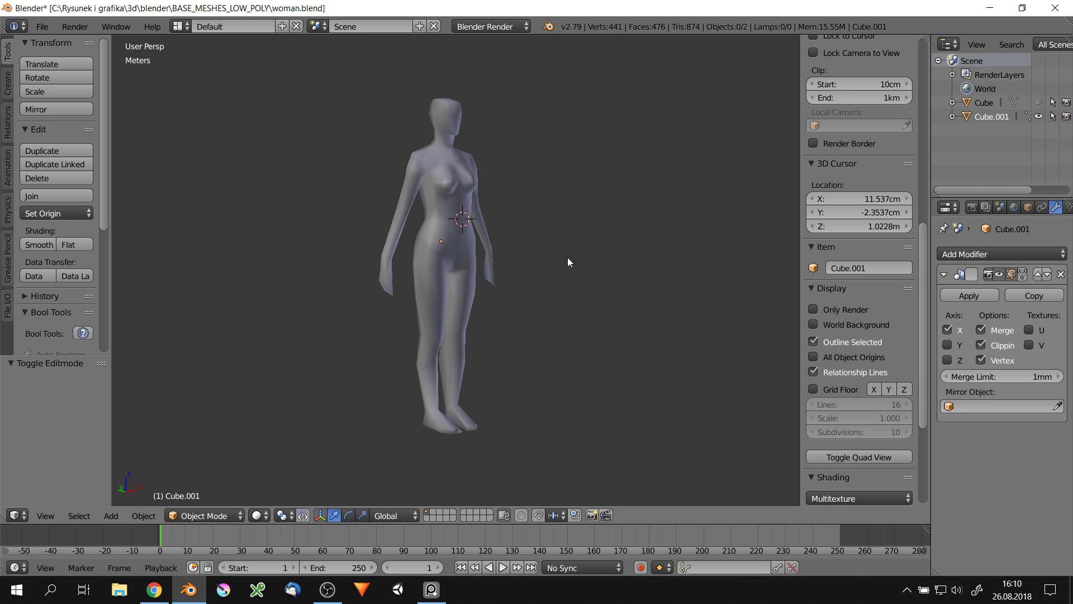
scroll(460, 184, up, 4)
scroll(434, 192, down, 5)
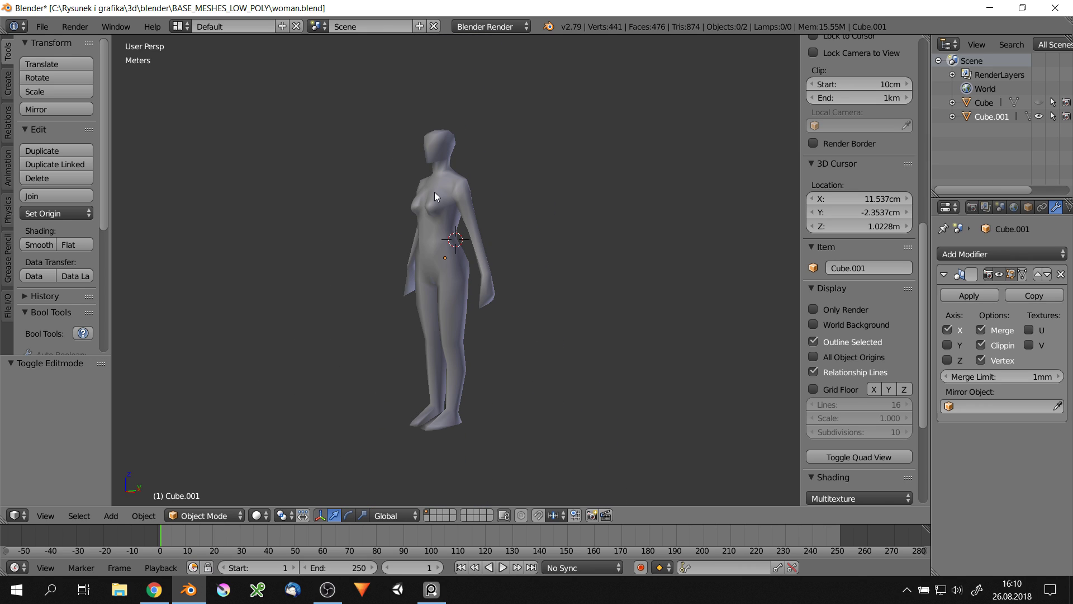
scroll(412, 182, up, 3)
key(Tab)
scroll(381, 233, up, 3)
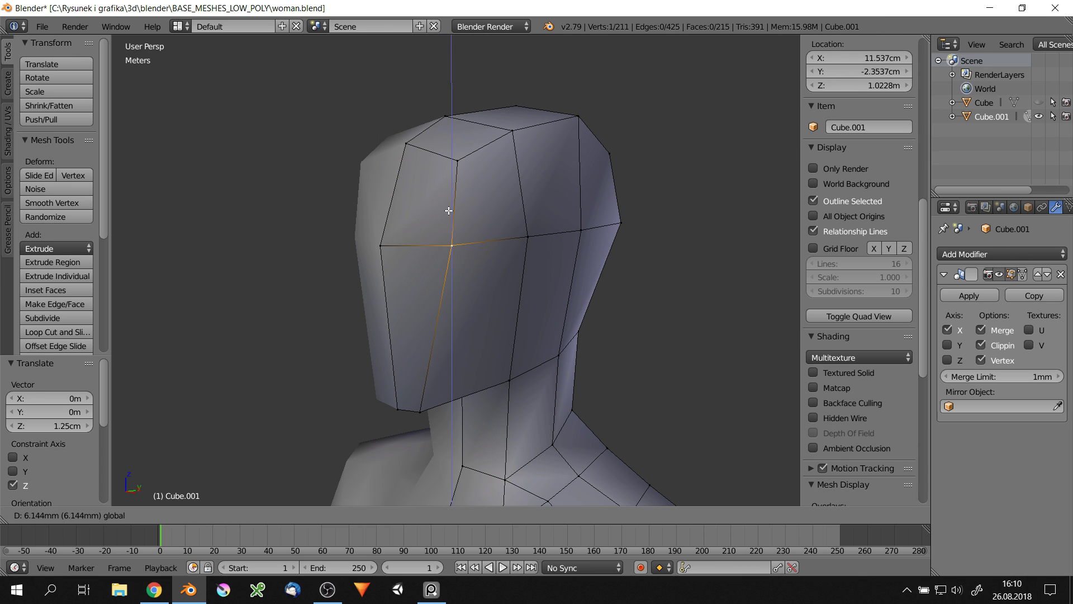
Move a head vertex along the Y axis
key(y)
click(503, 157)
scroll(503, 157, down, 3)
scroll(503, 157, down, 2)
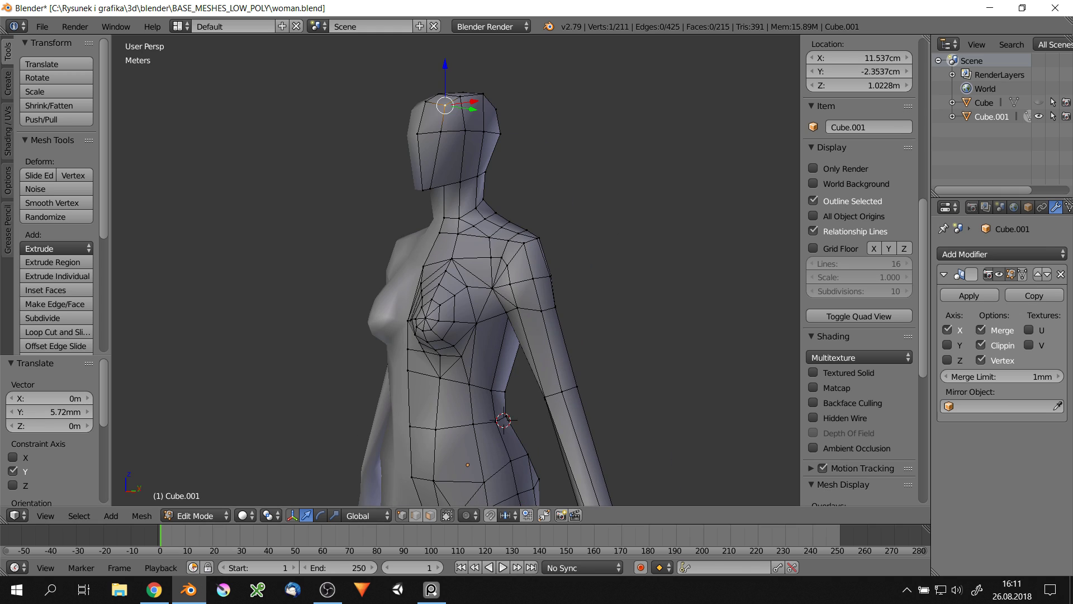
scroll(758, 326, down, 3)
mouse_move(758, 327)
middle_down()
mouse_move(534, 249)
mouse_move(558, 213)
middle_up()
scroll(553, 227, up, 5)
Move an inner-thigh vertex along the X axis
right_click(501, 374)
key(g)
key(x)
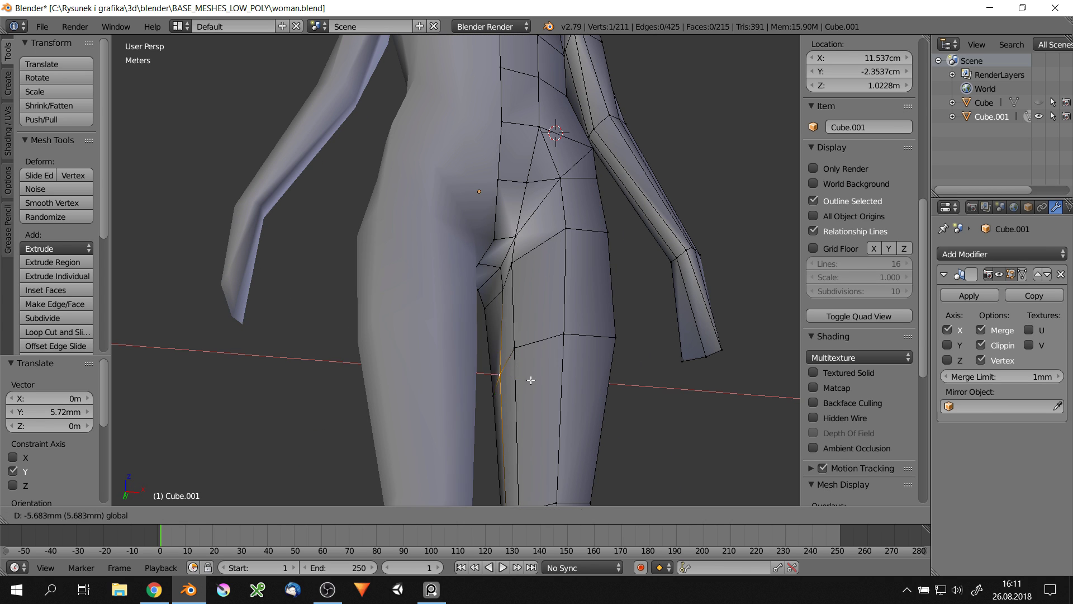
click(560, 350)
middle_drag(560, 351, 523, 263)
click(547, 245)
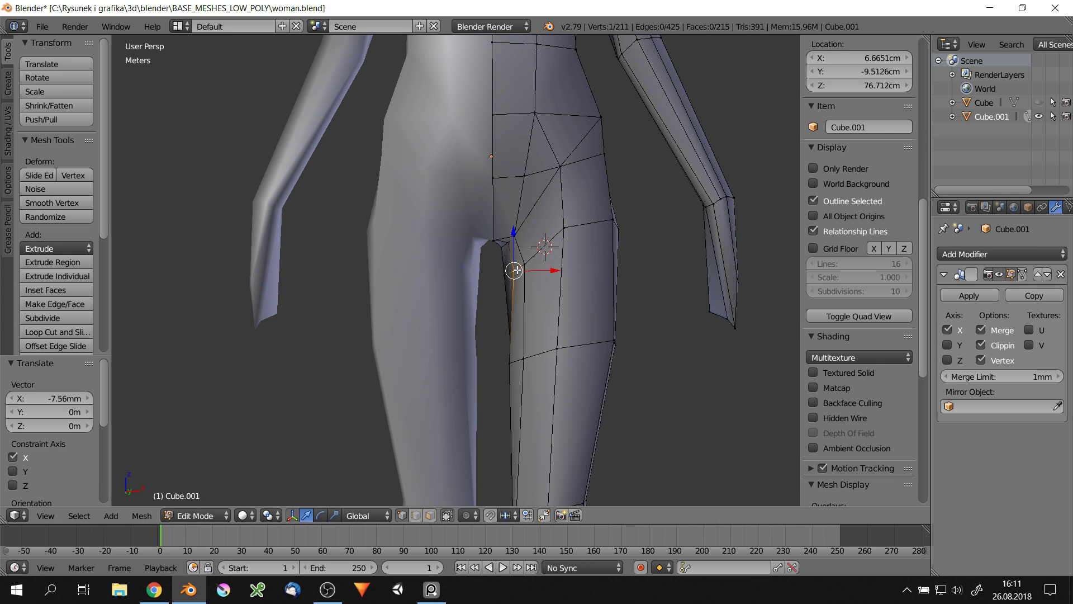
scroll(514, 270, up, 5)
Move two crotch vertices and preview the result in Object Mode
key(g)
scroll(498, 254, down, 3)
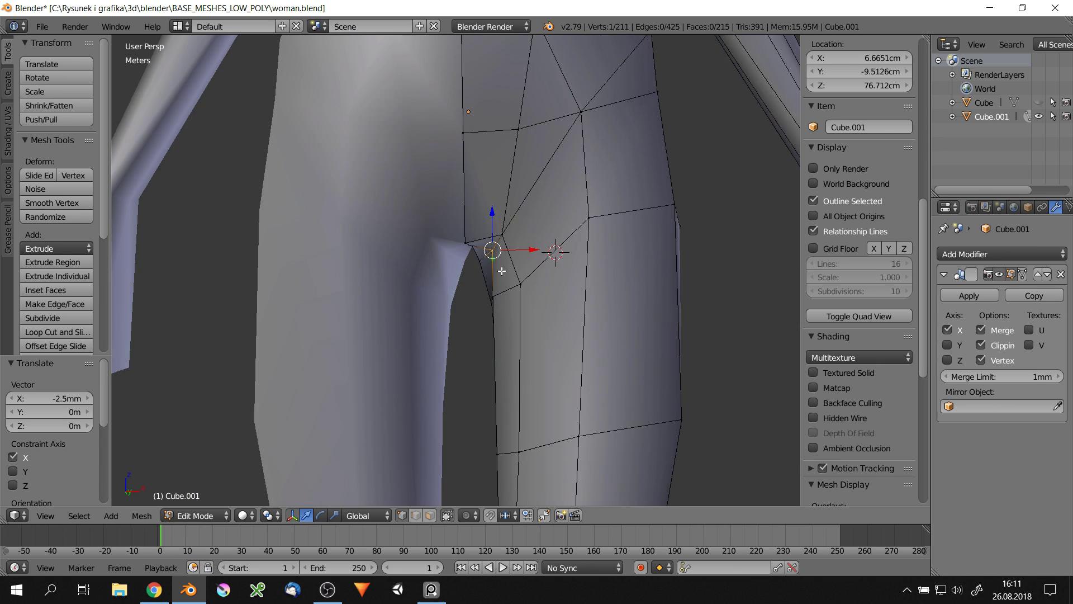
scroll(492, 248, down, 2)
scroll(510, 300, up, 4)
key(g)
click(508, 300)
scroll(508, 300, down, 5)
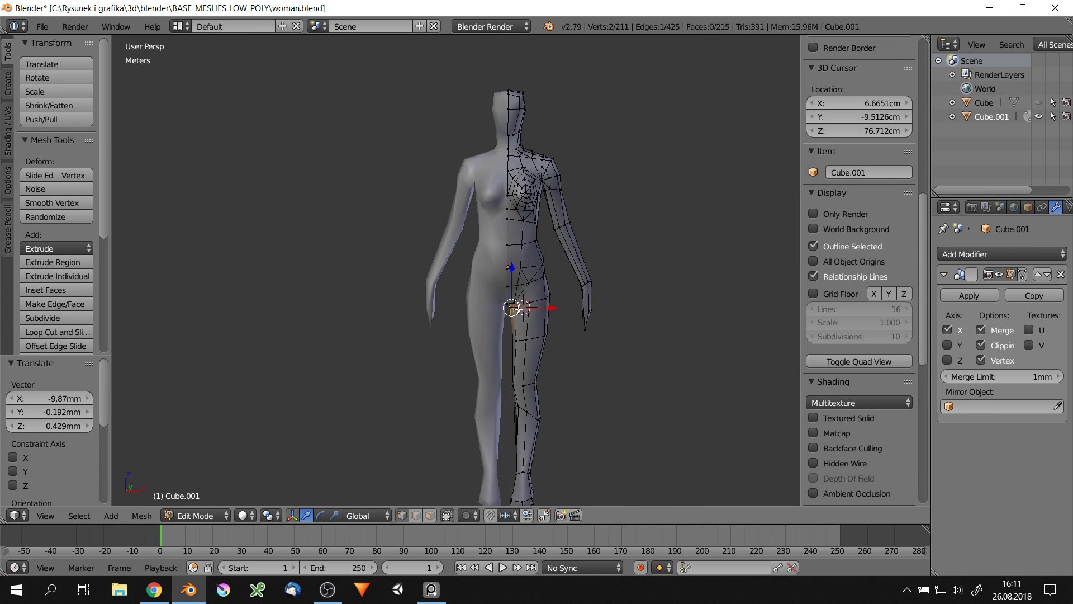
key(Tab)
key(Tab)
scroll(530, 220, up, 5)
Move the vertices at the top of the thigh near the crotch
right_click(486, 269)
drag(487, 269, 498, 269)
scroll(499, 269, down, 3)
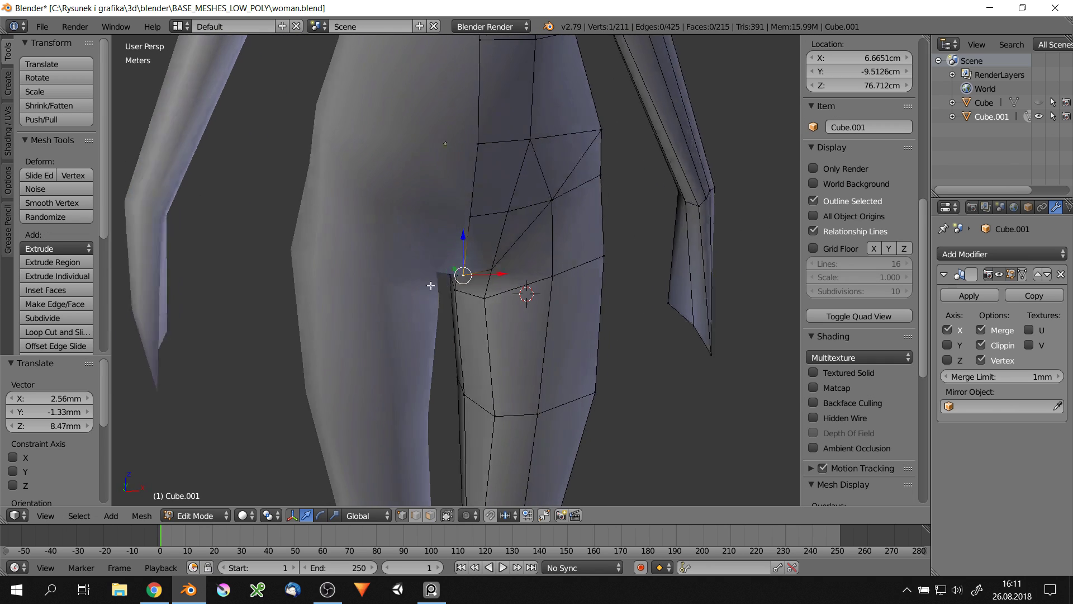
shift+right_click(501, 391)
key(g)
click(513, 329)
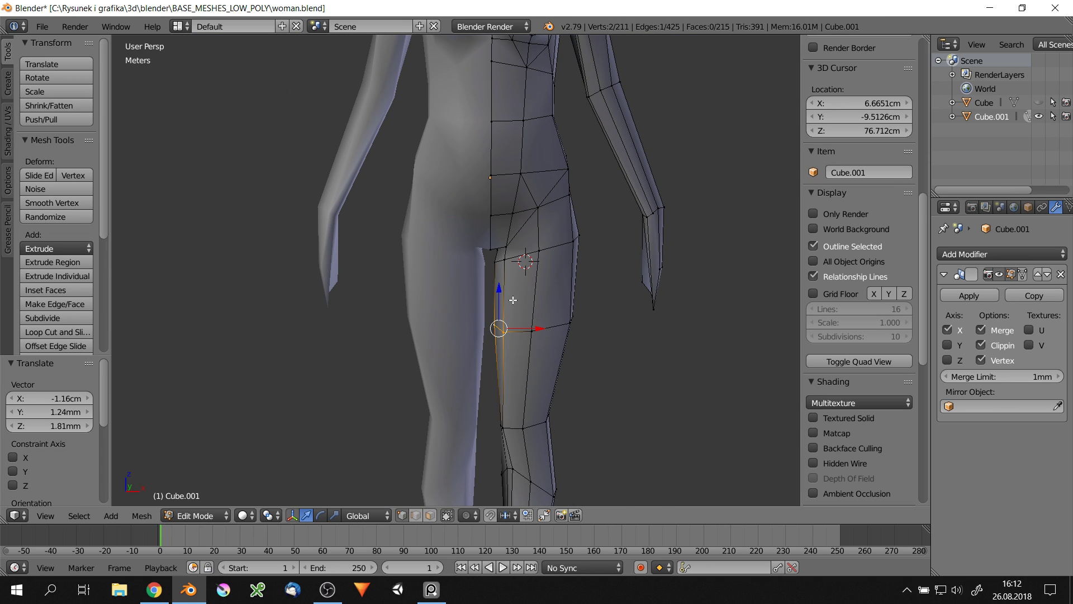
scroll(512, 300, down, 3)
scroll(512, 300, up, 3)
Push the outer hip vertex outward
right_click(568, 273)
key(g)
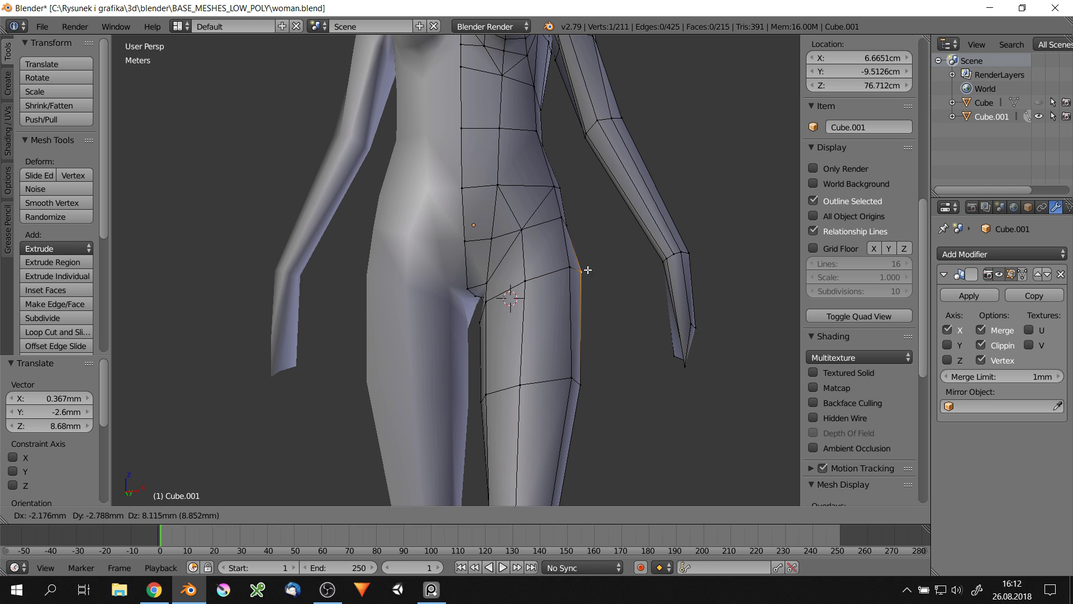
click(589, 270)
middle_drag(588, 270, 564, 228)
click(583, 283)
scroll(602, 290, down, 4)
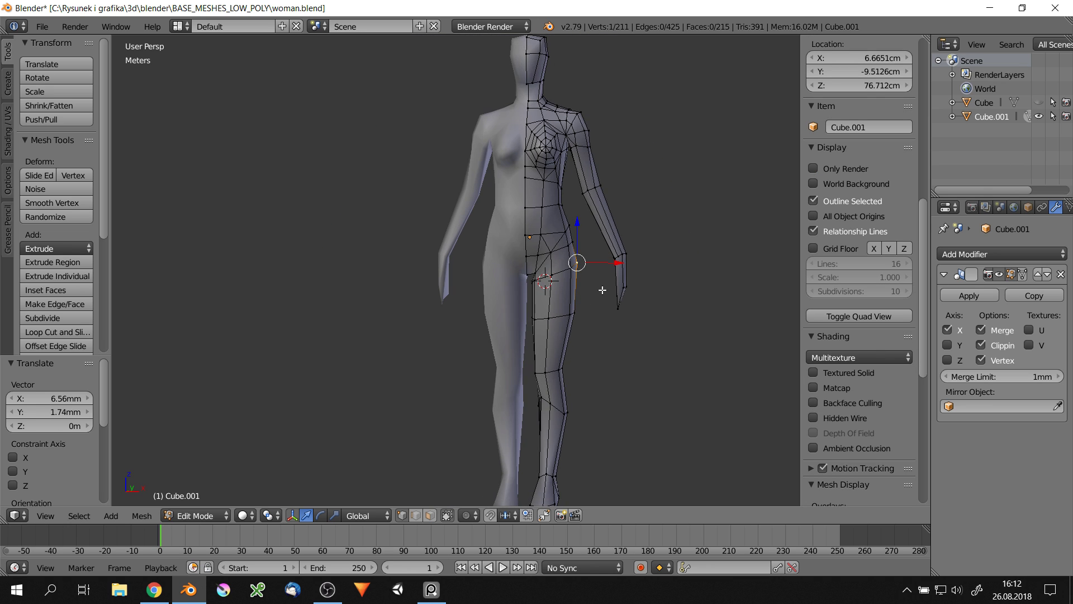
click(618, 261)
scroll(607, 240, up, 3)
Move two waist vertices to refine the waist, then preview in Object Mode
click(575, 270)
mouse_move(575, 270)
middle_down()
mouse_move(641, 291)
mouse_move(570, 190)
mouse_move(560, 227)
middle_up()
ctrl+click(581, 210)
shift+click(566, 196)
key(g)
click(561, 226)
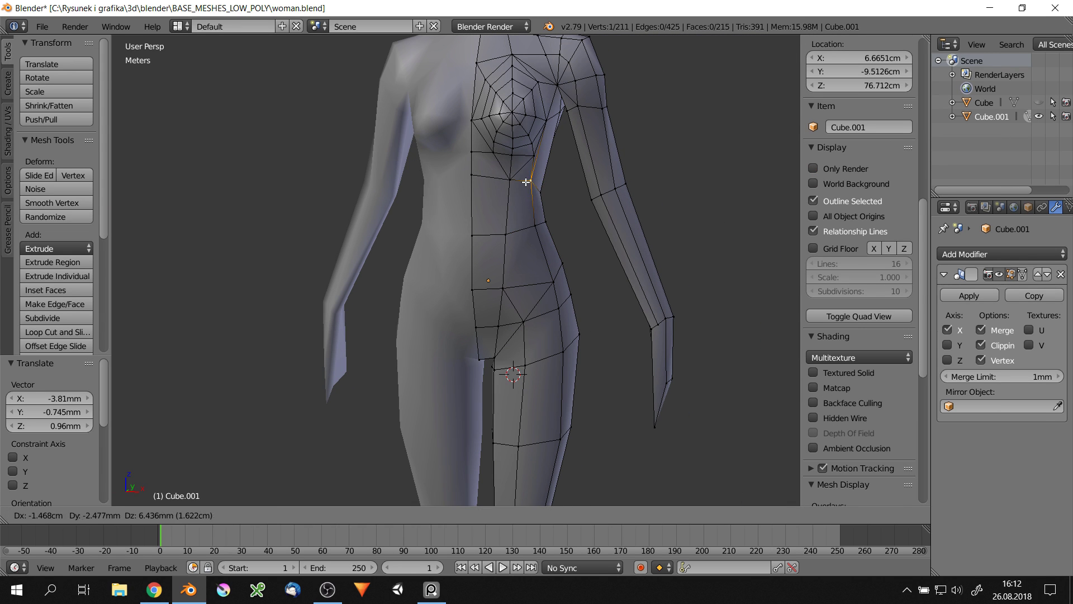
click(526, 182)
scroll(526, 182, down, 5)
key(Tab)
scroll(525, 237, up, 5)
Move the vertices under the breast to shape the underbust
key(Tab)
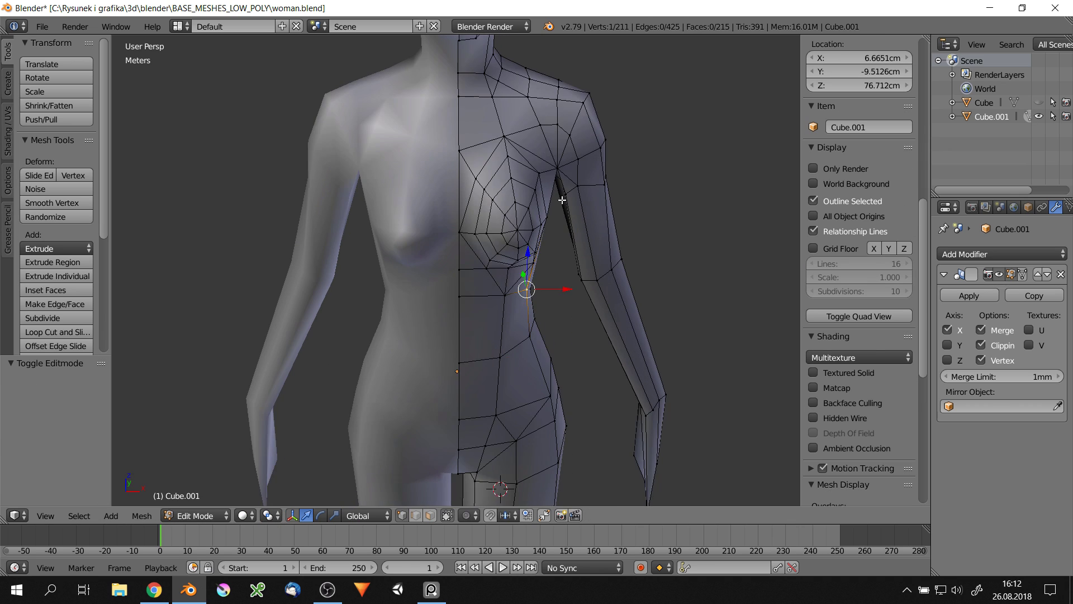
middle_drag(562, 199, 537, 224)
shift+click(515, 305)
key(g)
click(507, 330)
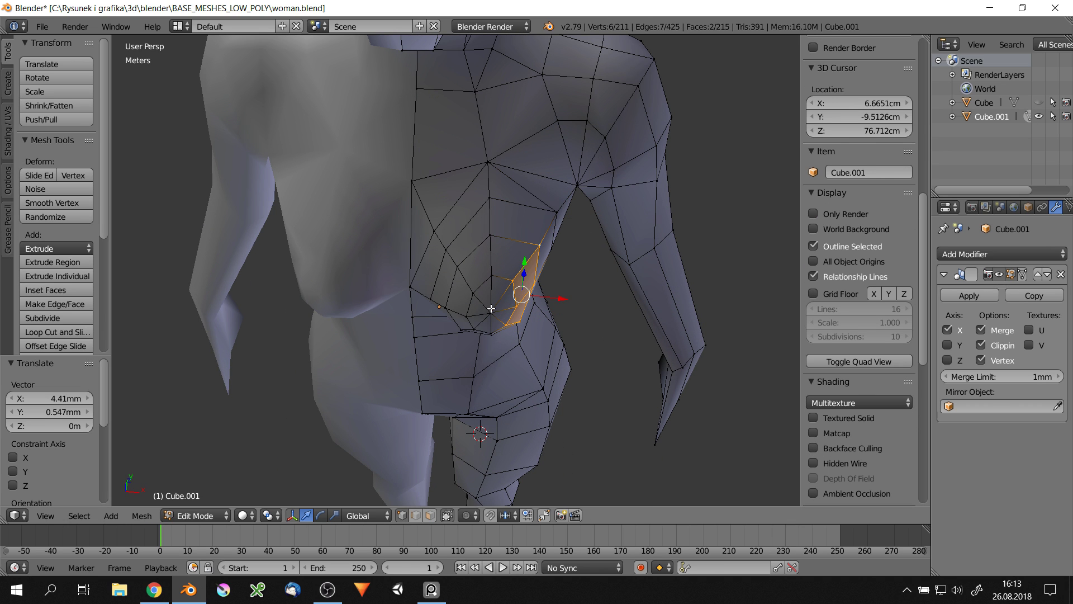
key(g)
click(541, 303)
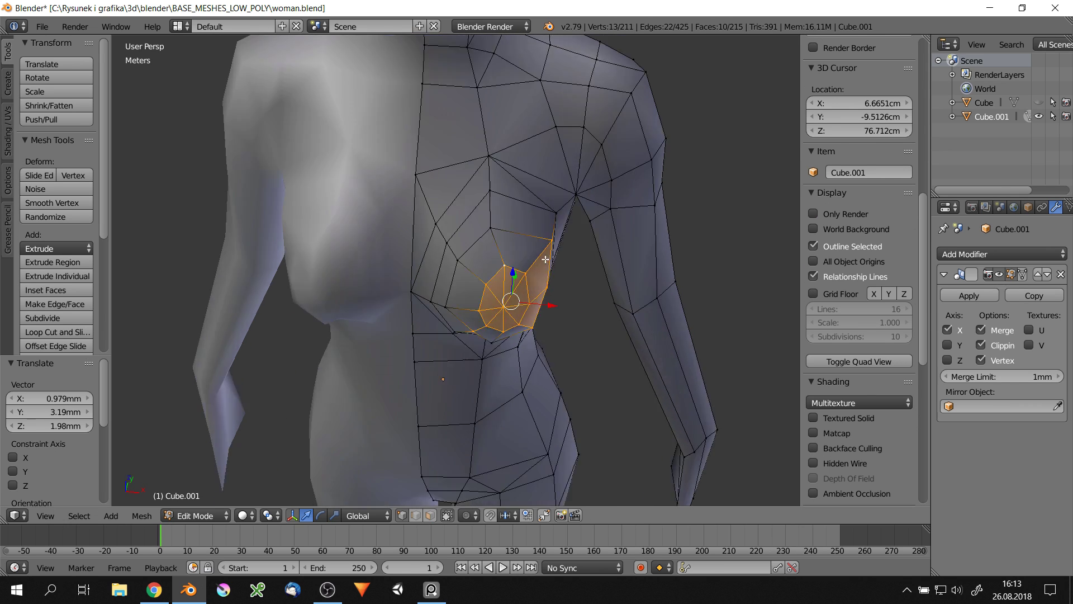
mouse_move(541, 302)
middle_down()
mouse_move(554, 251)
mouse_move(511, 305)
middle_up()
scroll(554, 249, up, 3)
click(549, 246)
Adjust a chest vertex and check the figure in a three-quarter Object Mode view
key(g)
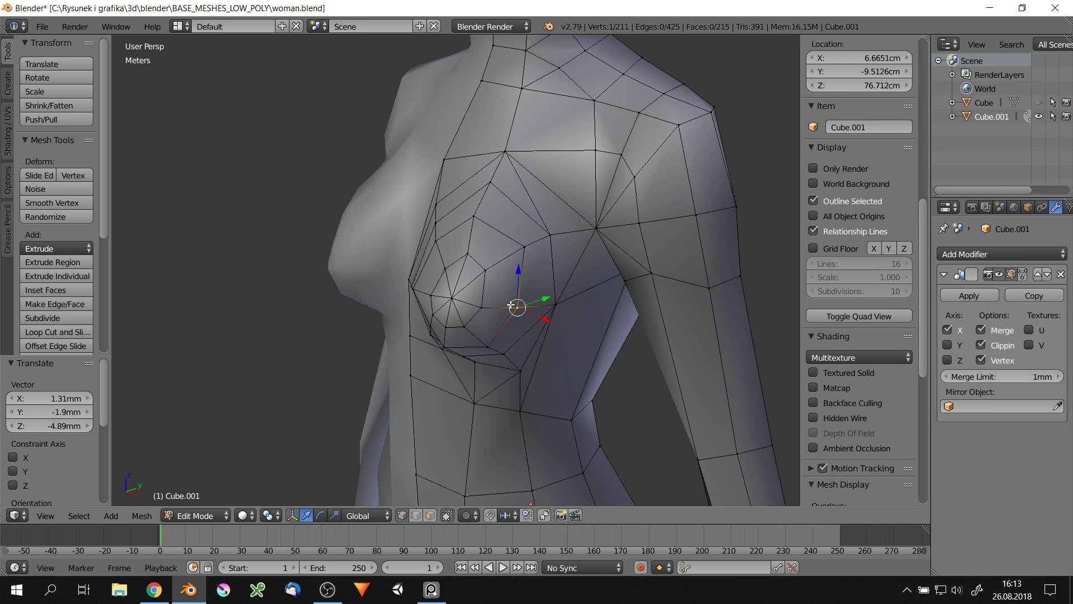
scroll(551, 285, down, 4)
scroll(551, 280, down, 3)
key(Tab)
middle_drag(551, 274, 548, 252)
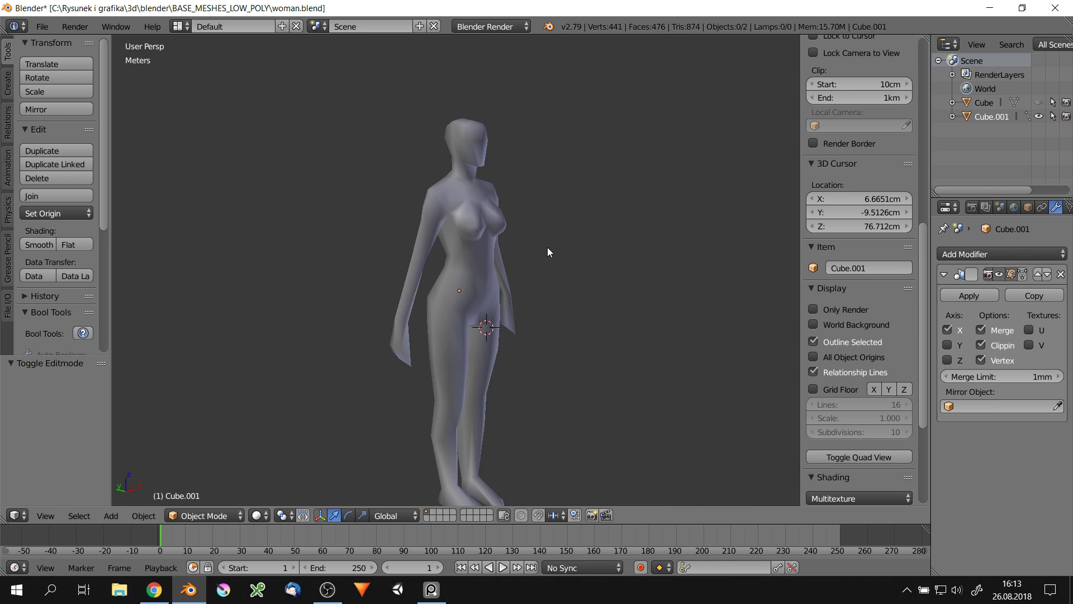
scroll(642, 286, up, 3)
key(Tab)
scroll(643, 291, up, 3)
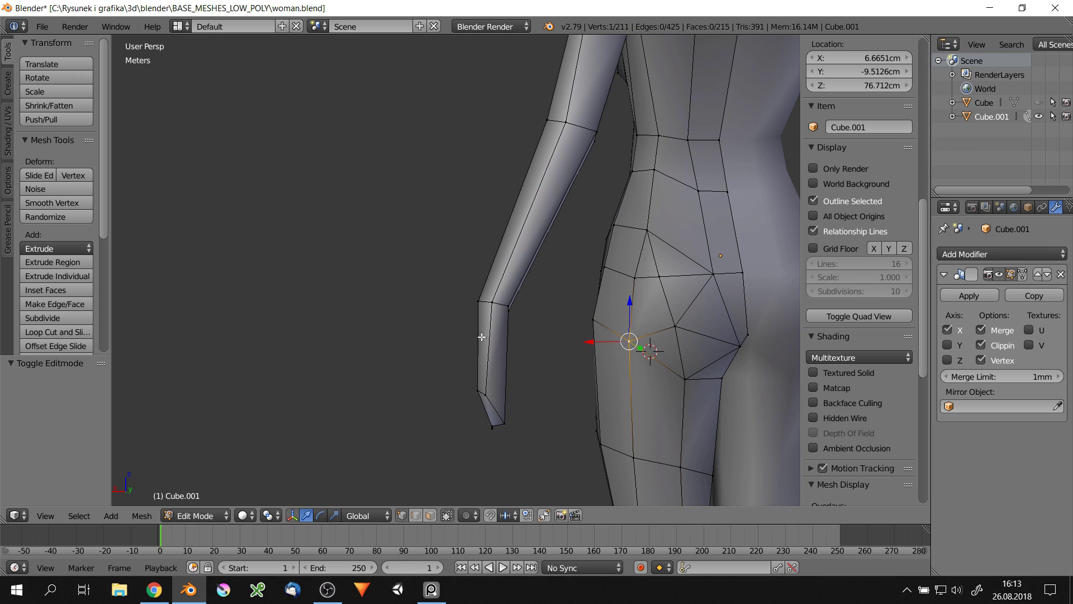
Lower a vertex on the side of the hip along Z
right_click(629, 368)
key(g)
key(z)
click(659, 351)
middle_drag(659, 351, 625, 362)
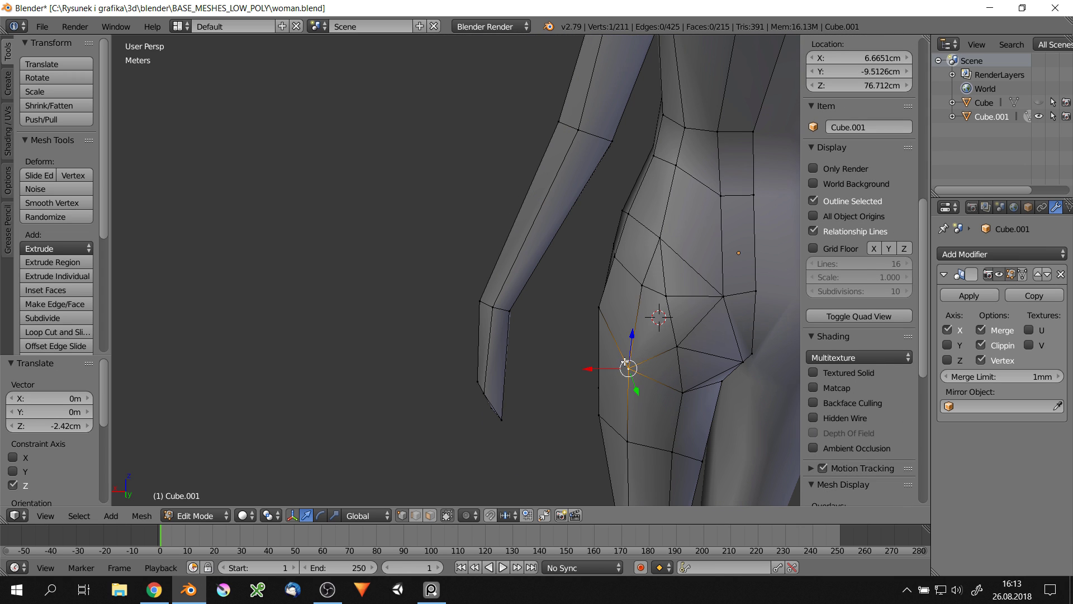
click(604, 280)
scroll(604, 281, down, 4)
Preview the reshaped figure from the front in Object Mode with ambient occlusion shading
mouse_move(604, 285)
middle_down()
mouse_move(559, 285)
mouse_move(598, 296)
middle_up()
scroll(600, 299, down, 4)
key(Tab)
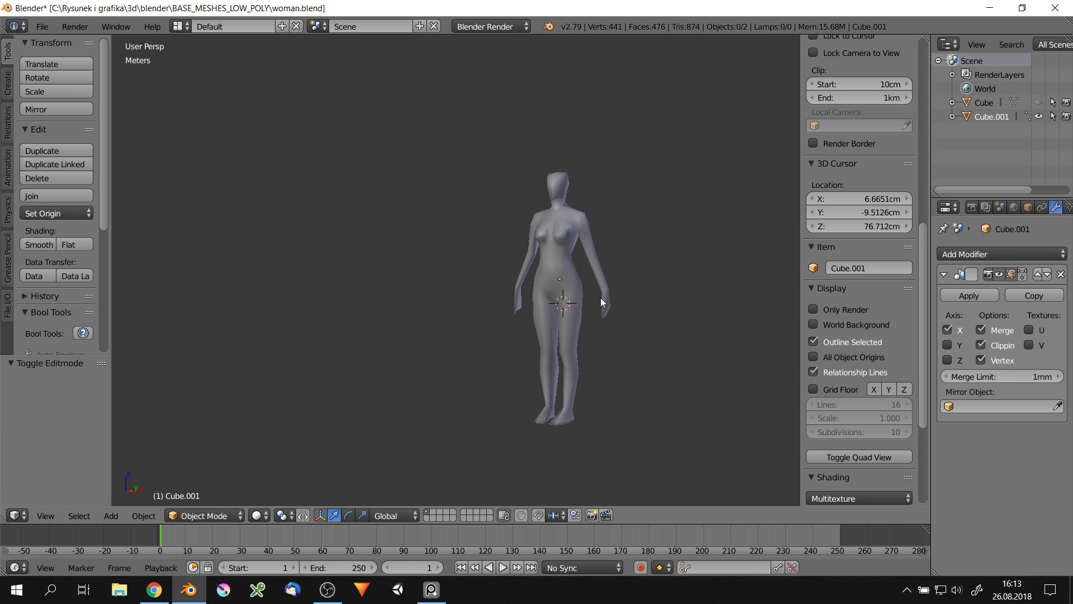
scroll(601, 302, up, 4)
scroll(857, 407, down, 6)
middle_drag(474, 306, 551, 291)
scroll(551, 291, down, 3)
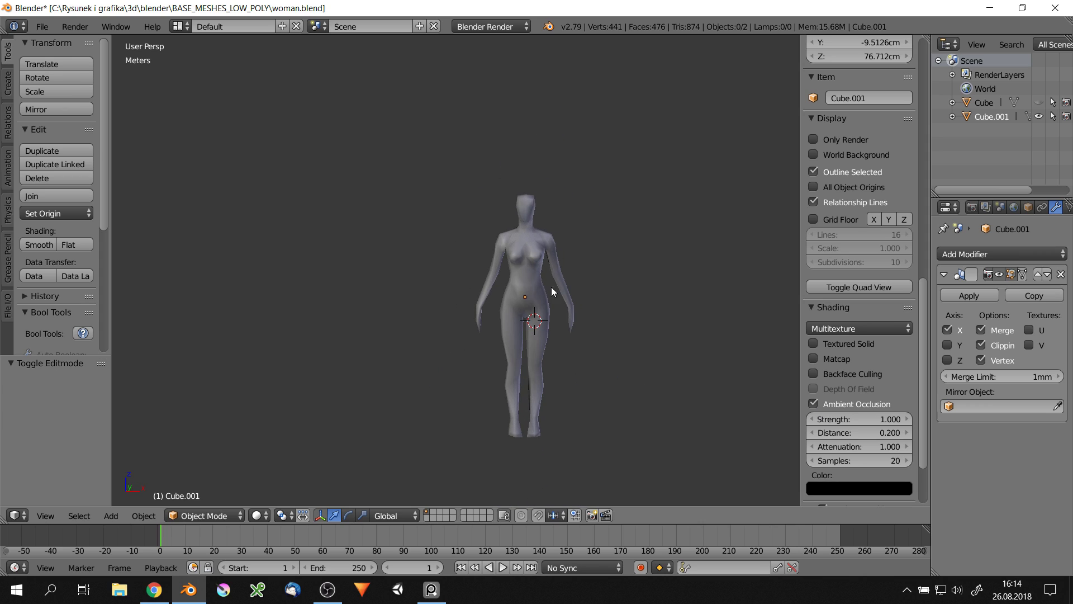
Turn off viewport ambient occlusion and return to Edit Mode on the figure
click(587, 387)
key(Tab)
key(a)
click(813, 323)
key(Tab)
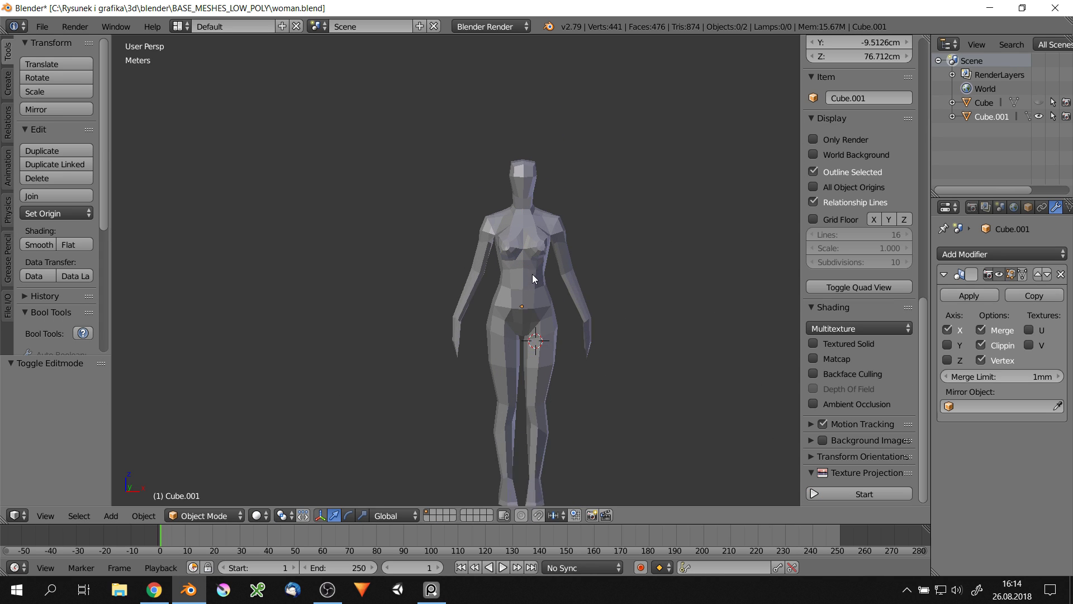
scroll(532, 274, up, 6)
key(ctrl+Tab)
click(645, 205)
Nudge a chest vertex twice along the Y axis, checking it from the side
right_click(644, 205)
key(g)
key(y)
click(643, 207)
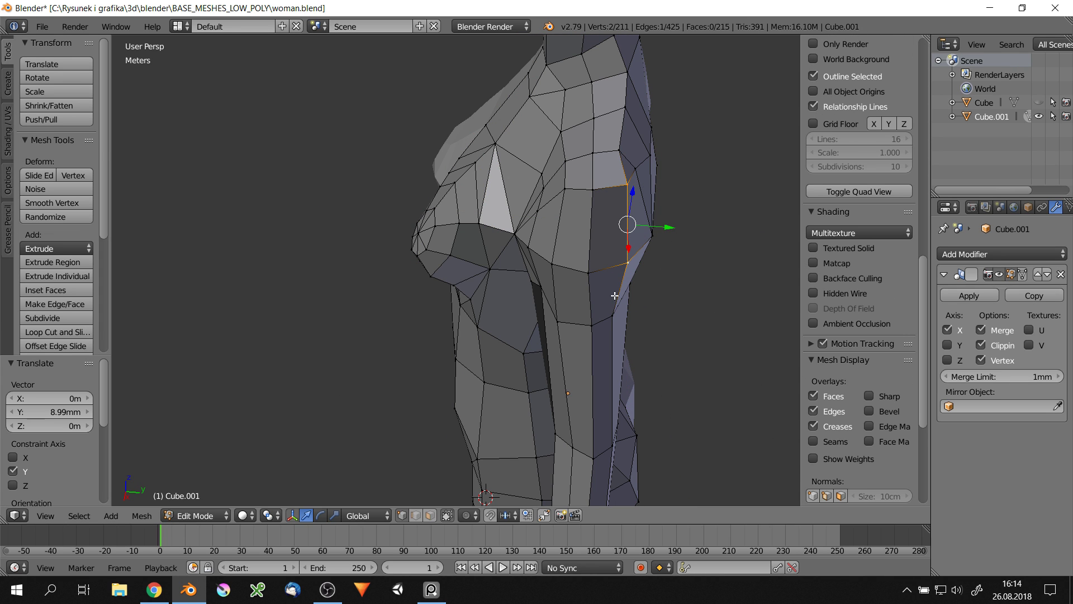
middle_drag(643, 207, 524, 177)
key(g)
key(y)
click(523, 251)
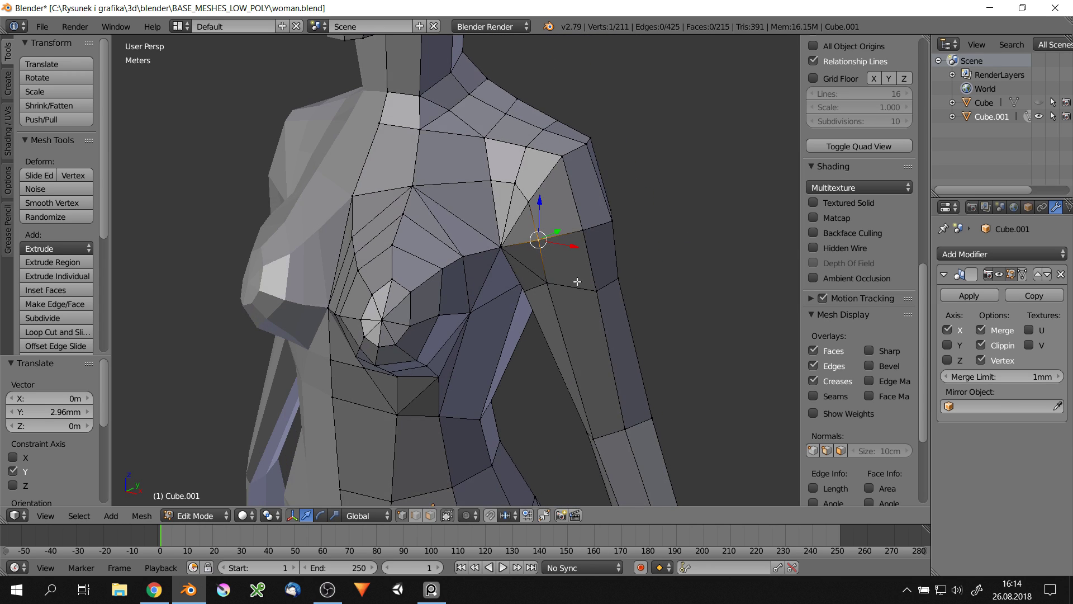
middle_drag(523, 252, 536, 279)
scroll(538, 283, down, 5)
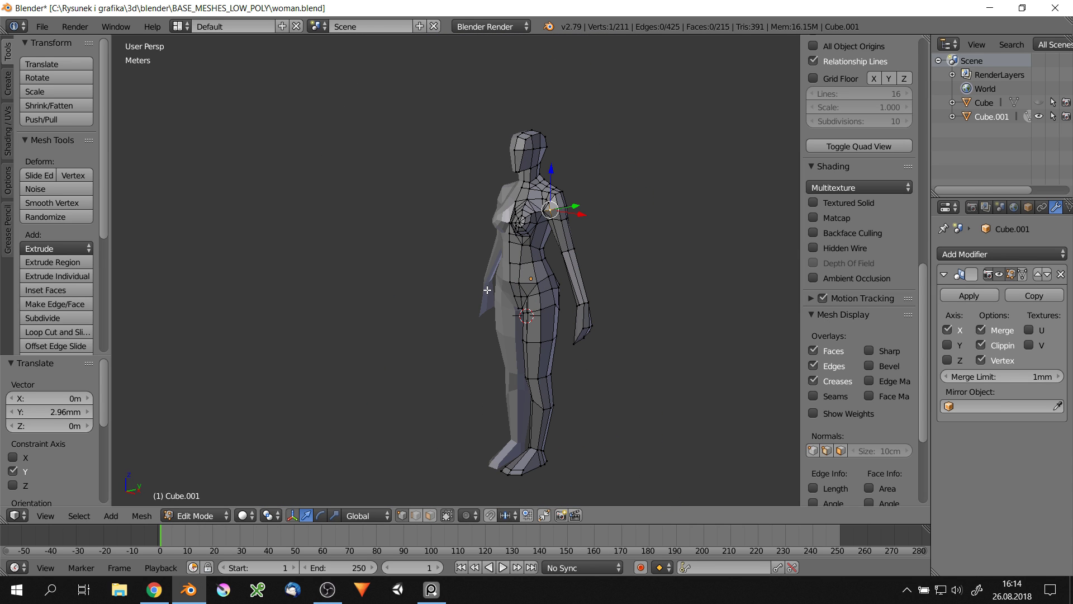
Grow the selection around the chest vertex, then delete the breast faces and bordering vertices
key(KP_Decimal)
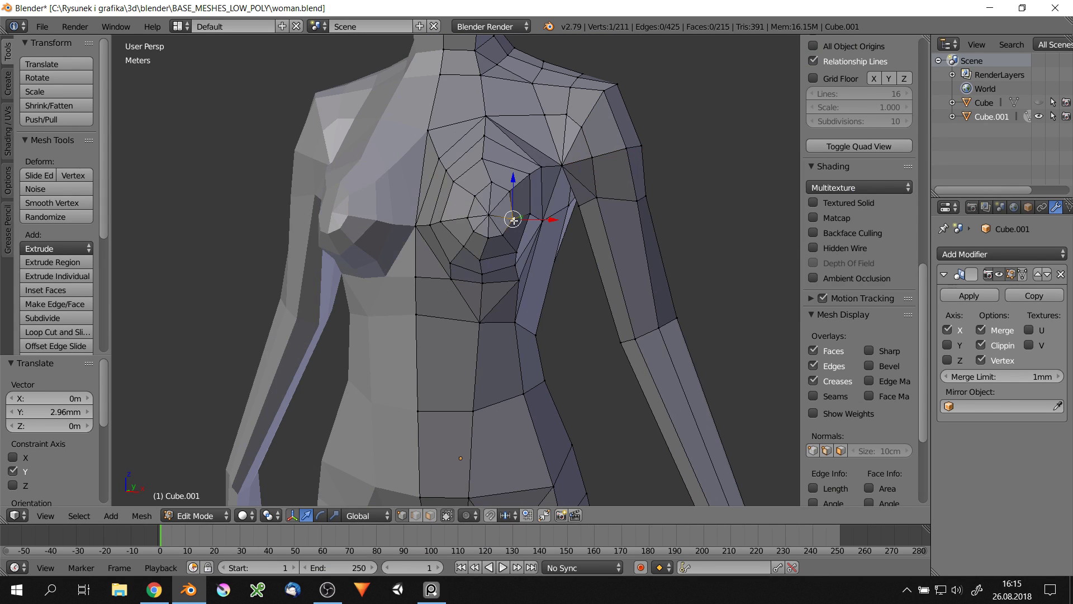
key(ctrl+KP_Add)
key(ctrl+KP_Add)
key(x)
click(488, 180)
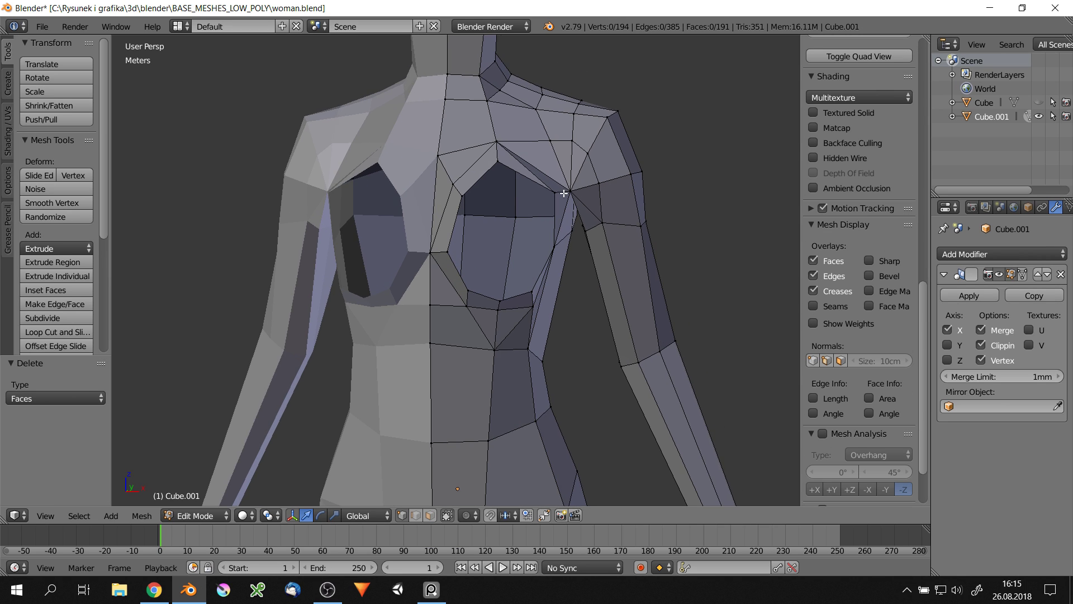
middle_drag(488, 180, 578, 182)
alt+click(477, 174)
key(x)
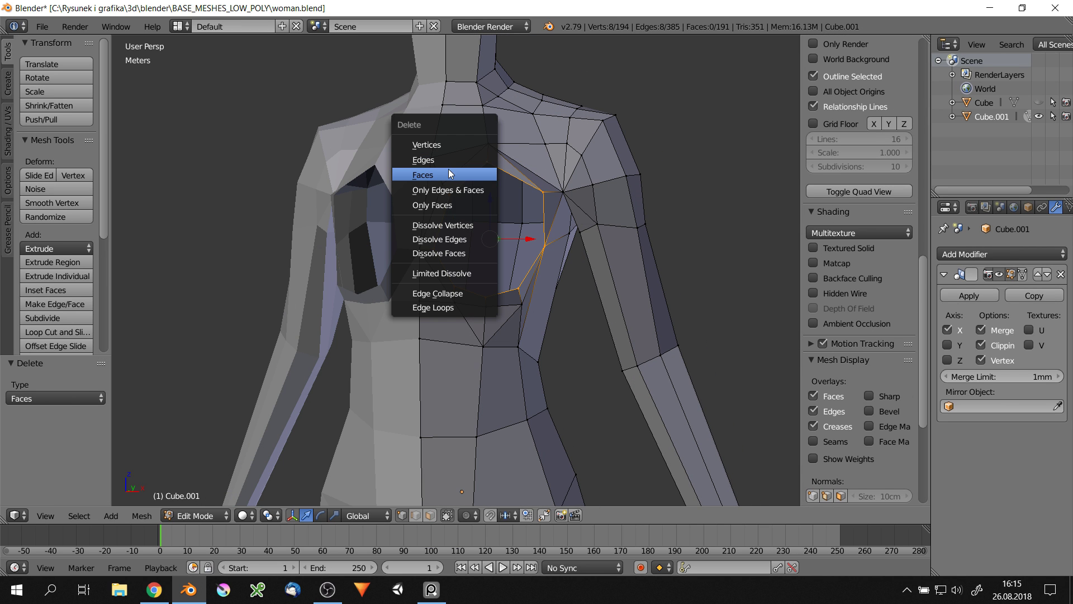
click(448, 174)
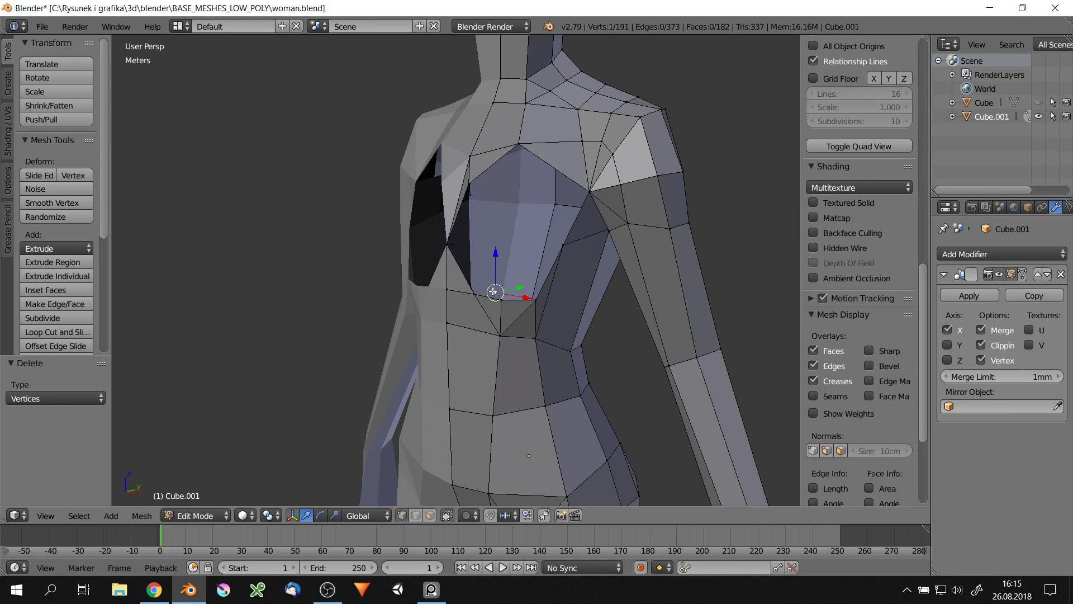
Delete the last remaining chest face, then inspect the full body and back
middle_drag(493, 291, 547, 311)
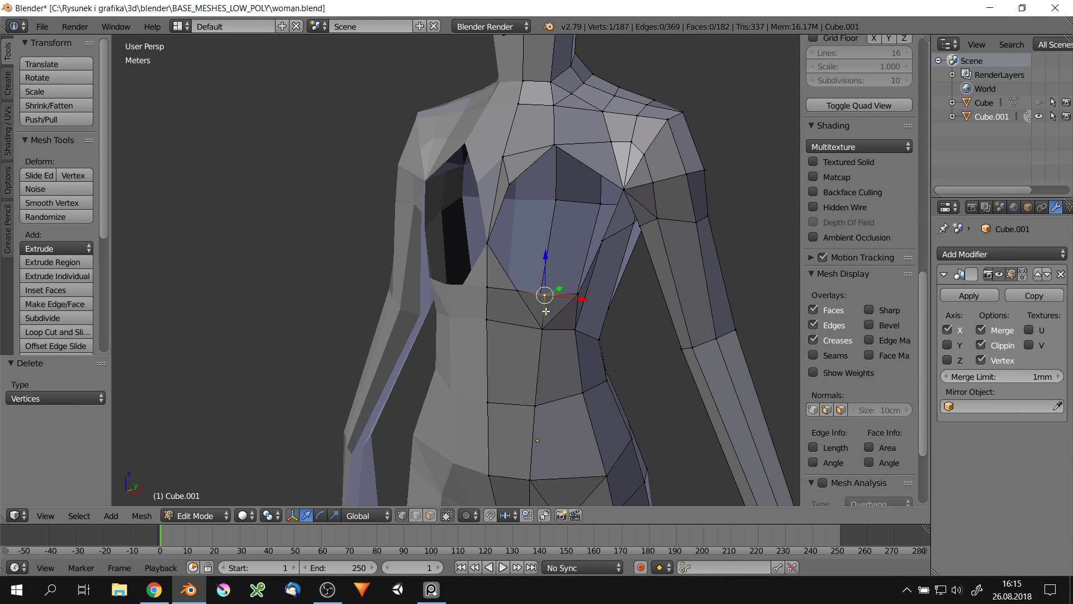
key(x)
click(508, 319)
scroll(536, 291, down, 5)
middle_drag(537, 290, 568, 288)
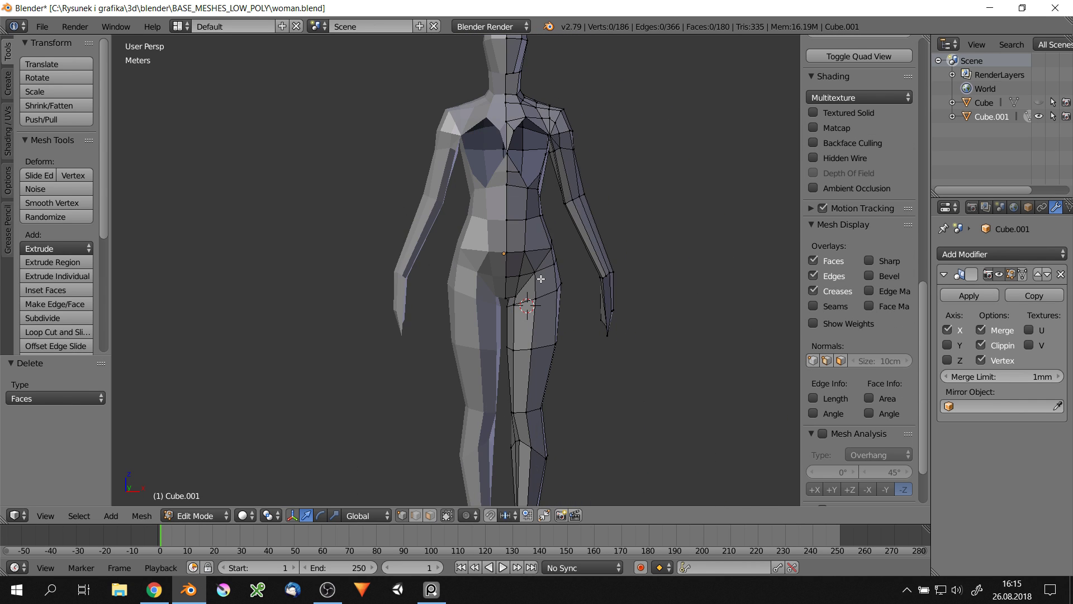
middle_drag(755, 364, 610, 239)
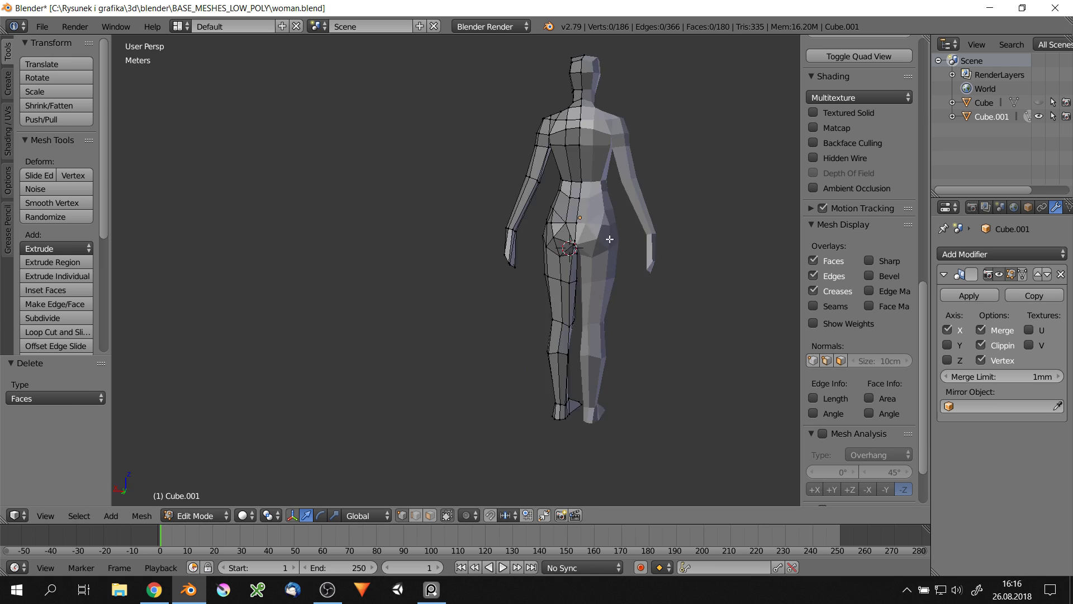
scroll(552, 250, up, 6)
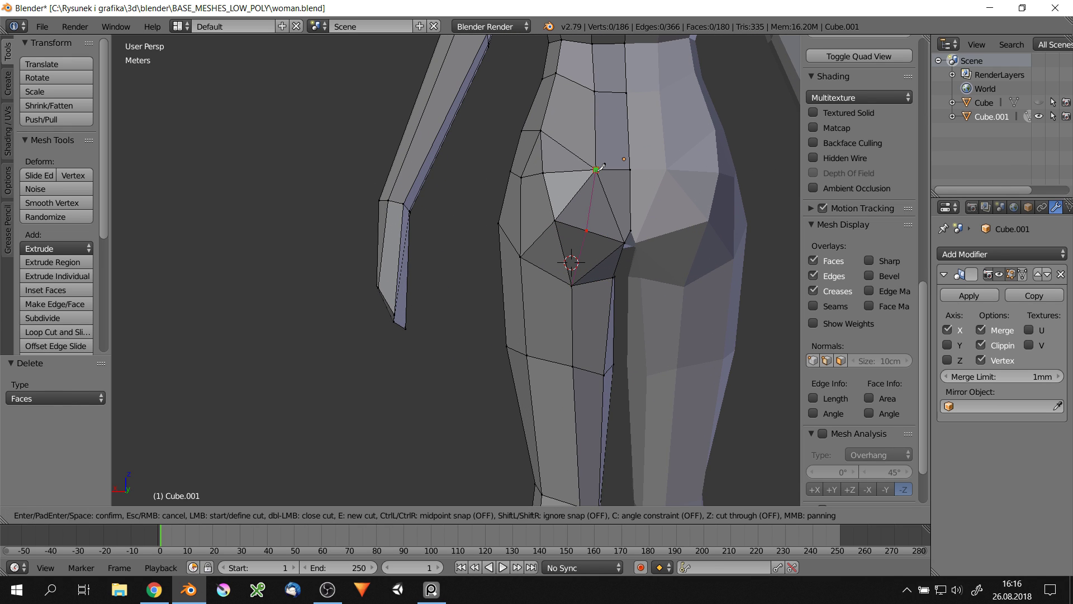
Confirm the knife cut across the buttocks, reposition its vertex, and delete the buttock faces
key(Return)
mouse_move(602, 166)
middle_down()
mouse_move(578, 255)
mouse_move(587, 312)
mouse_move(517, 220)
middle_up()
click(539, 239)
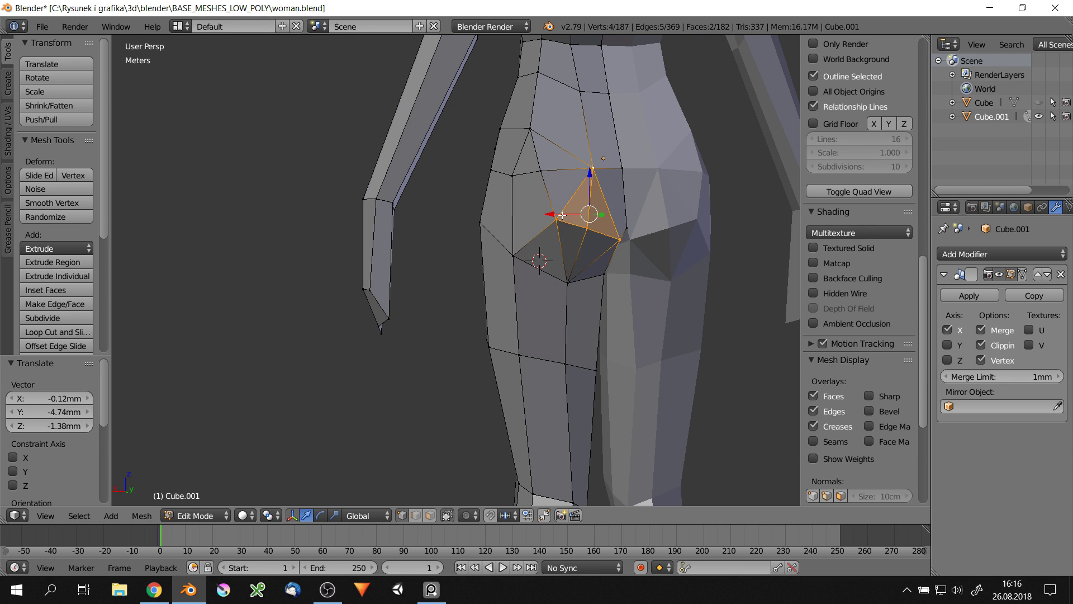
key(x)
click(629, 234)
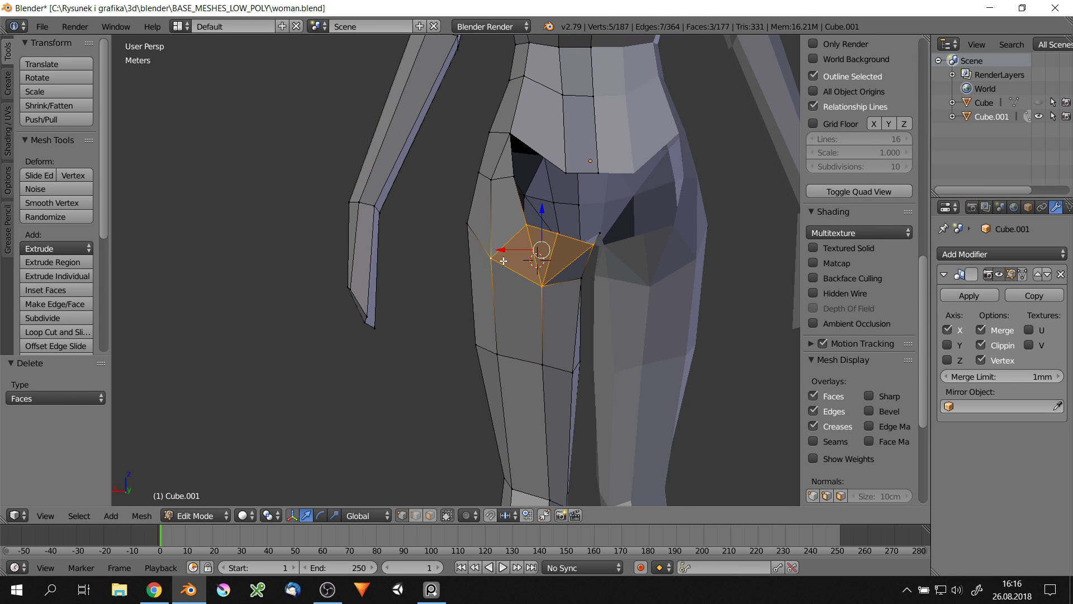
Delete three more faces around the crotch and inner thigh
middle_drag(629, 234, 549, 230)
mouse_move(545, 183)
middle_down()
mouse_move(535, 176)
mouse_move(581, 188)
middle_up()
key(x)
click(535, 176)
scroll(581, 188, up, 3)
mouse_move(460, 355)
middle_down()
mouse_move(487, 232)
mouse_move(503, 280)
mouse_move(503, 252)
middle_up()
key(x)
click(460, 272)
scroll(460, 272, down, 5)
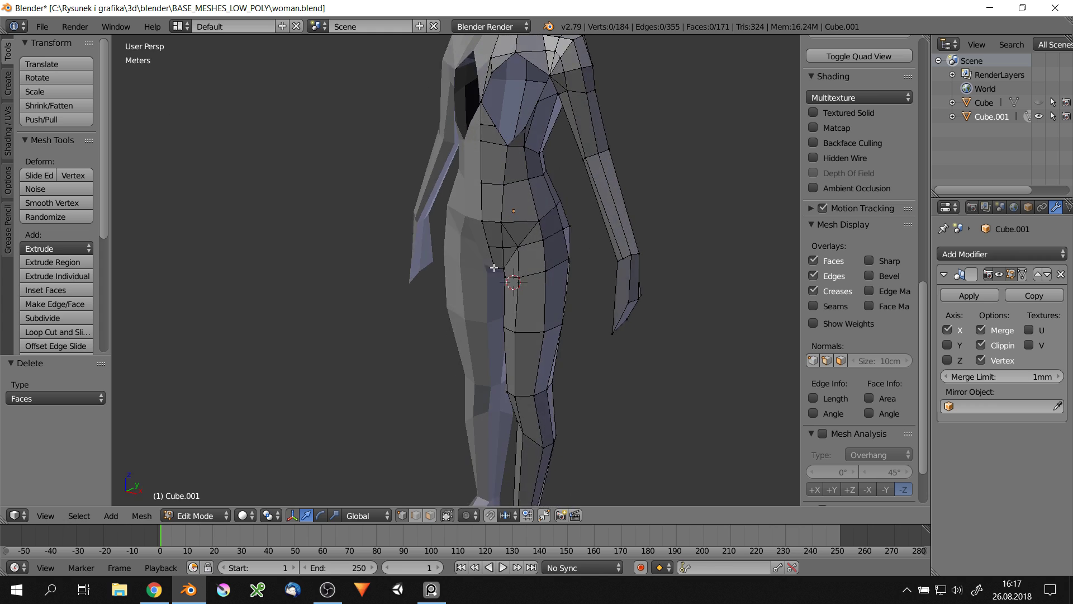
scroll(503, 251, up, 4)
Move a hip vertex 1.11 cm along Y, then view the figure from the front
right_click(515, 227)
key(g)
key(y)
click(548, 213)
scroll(548, 212, down, 2)
middle_drag(605, 172, 568, 201)
scroll(527, 176, down, 2)
scroll(526, 176, up, 2)
In wireframe, select and delete the forearm and upper arm faces, then return to solid shading
key(z)
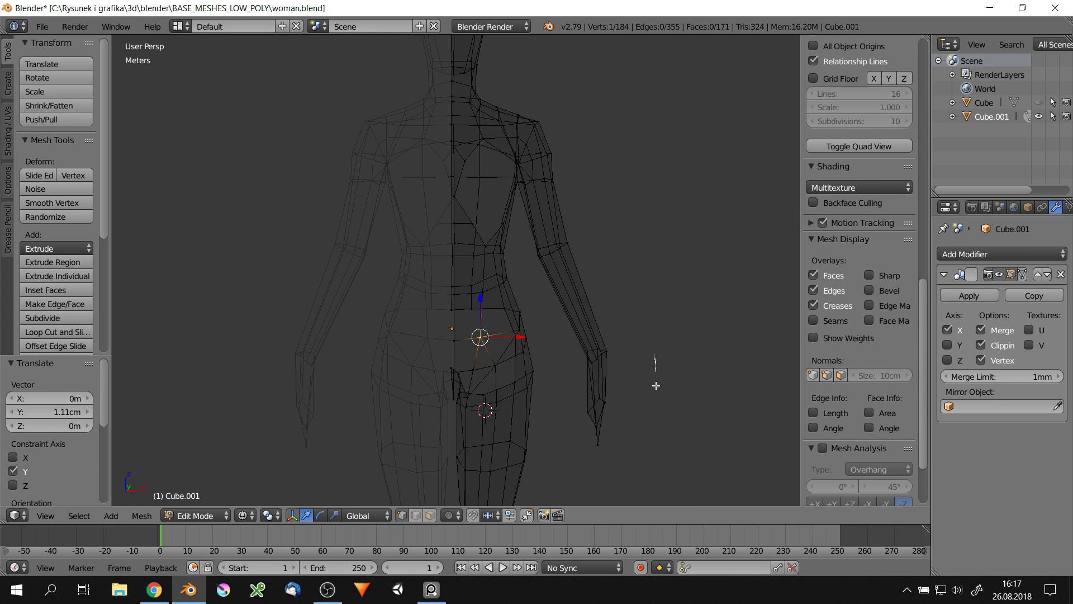
ctrl+drag(532, 286, 534, 288)
key(x)
click(565, 374)
key(z)
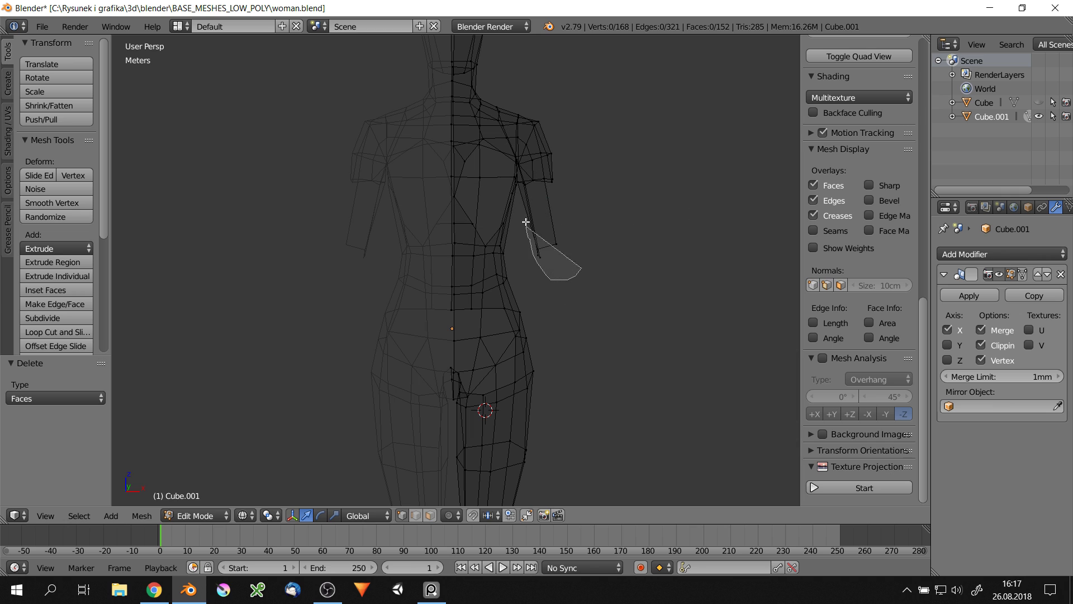
ctrl+drag(526, 222, 509, 233)
key(z)
click(539, 276)
scroll(506, 213, up, 3)
click(532, 220)
scroll(531, 220, down, 2)
Delete the shoulder faces and undo a trial shoulder vertex move
key(x)
key(Escape)
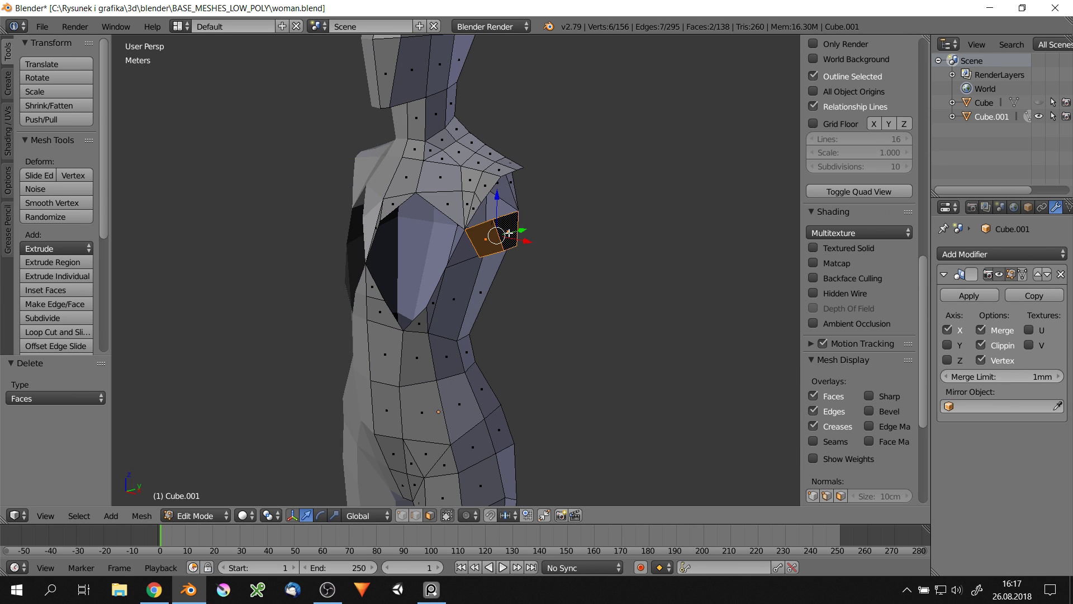
mouse_move(508, 232)
middle_down()
mouse_move(555, 239)
mouse_move(577, 182)
mouse_move(602, 205)
middle_up()
key(x)
click(581, 218)
key(Tab)
drag(633, 245, 614, 297)
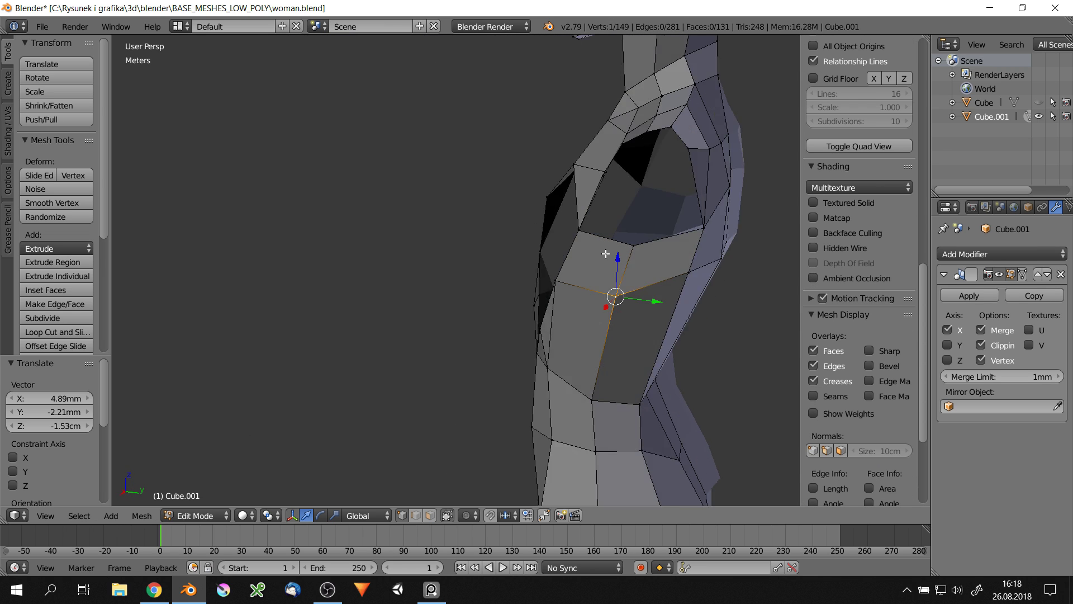
key(ctrl+z)
Knife-cut a new edge on the leg, ending at an existing vertex
middle_drag(614, 297, 408, 228)
scroll(408, 227, up, 3)
drag(481, 347, 496, 354)
scroll(578, 328, down, 4)
mouse_move(496, 354)
middle_down()
mouse_move(578, 328)
mouse_move(520, 315)
middle_up()
scroll(556, 366, up, 4)
scroll(570, 412, up, 4)
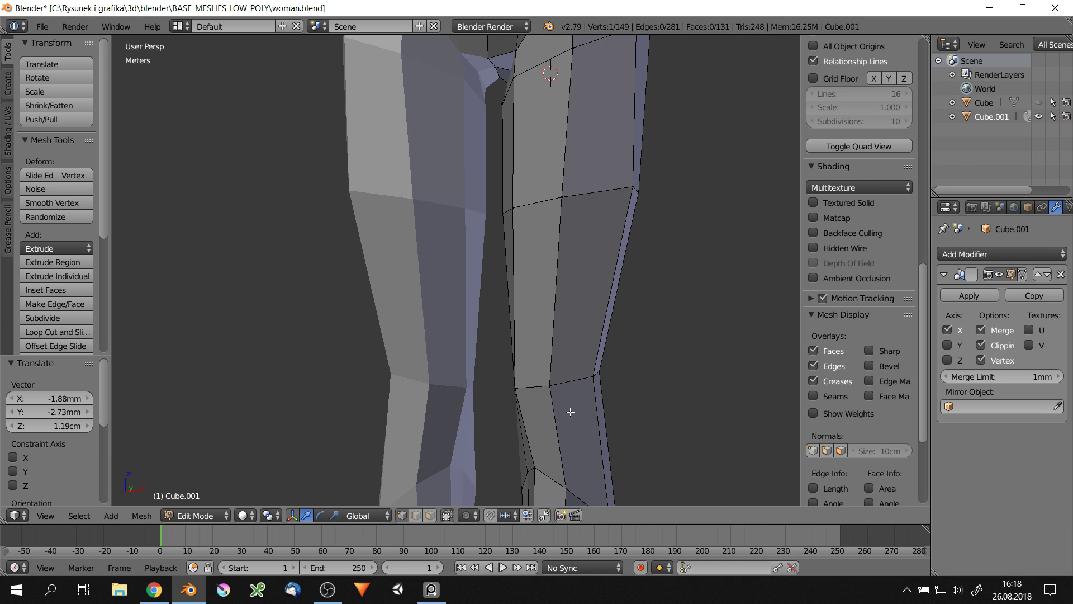
key(Return)
middle_drag(641, 393, 567, 391)
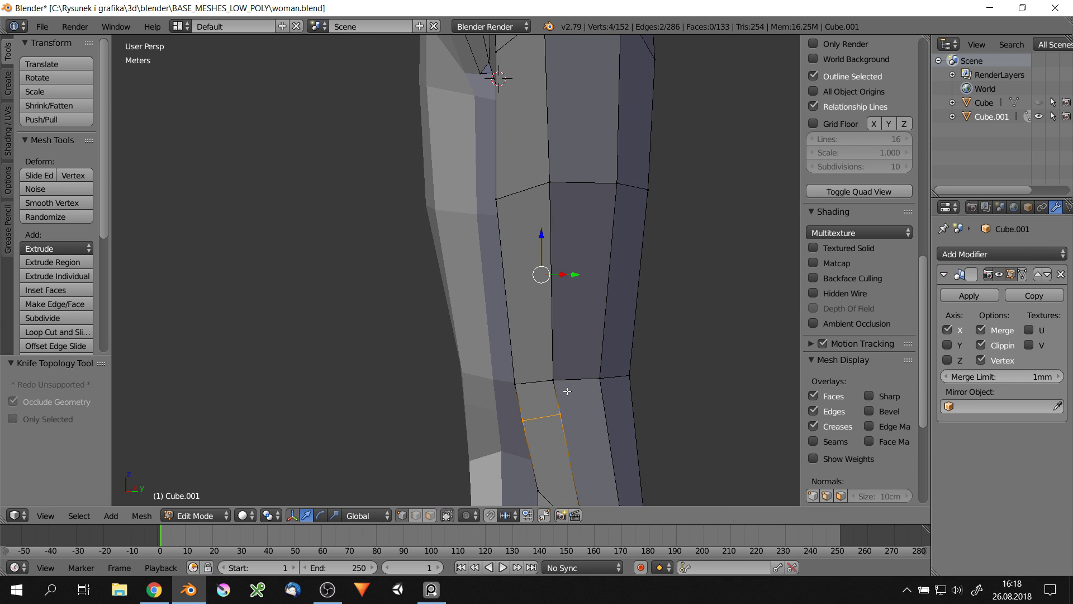
click(600, 378)
key(Return)
Add another knife cut across the knee and start shifting a leg vertex
scroll(610, 374, down, 3)
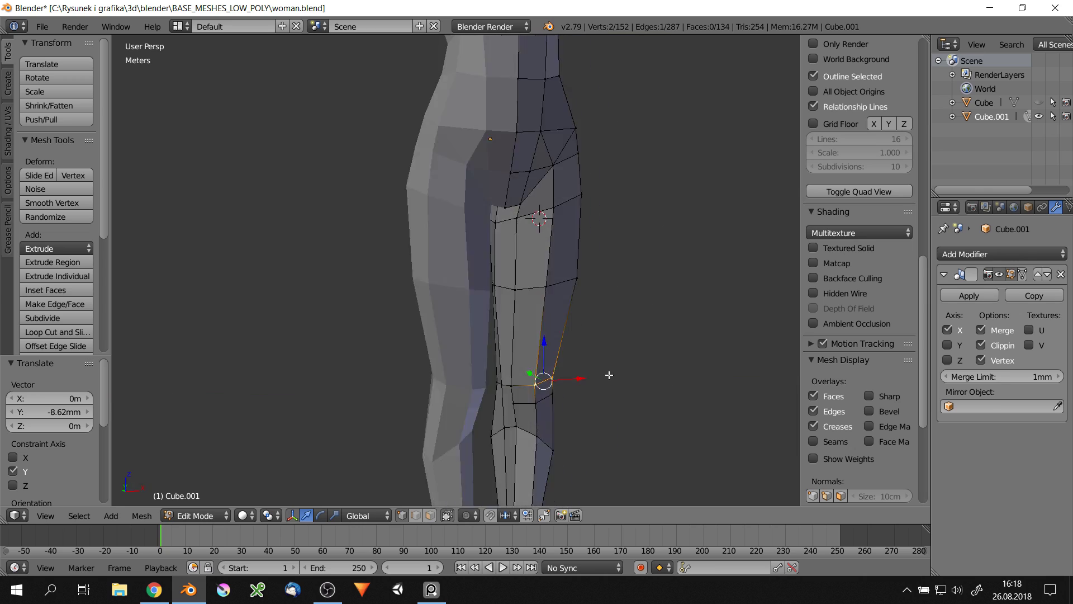
scroll(624, 401, up, 4)
scroll(610, 399, down, 3)
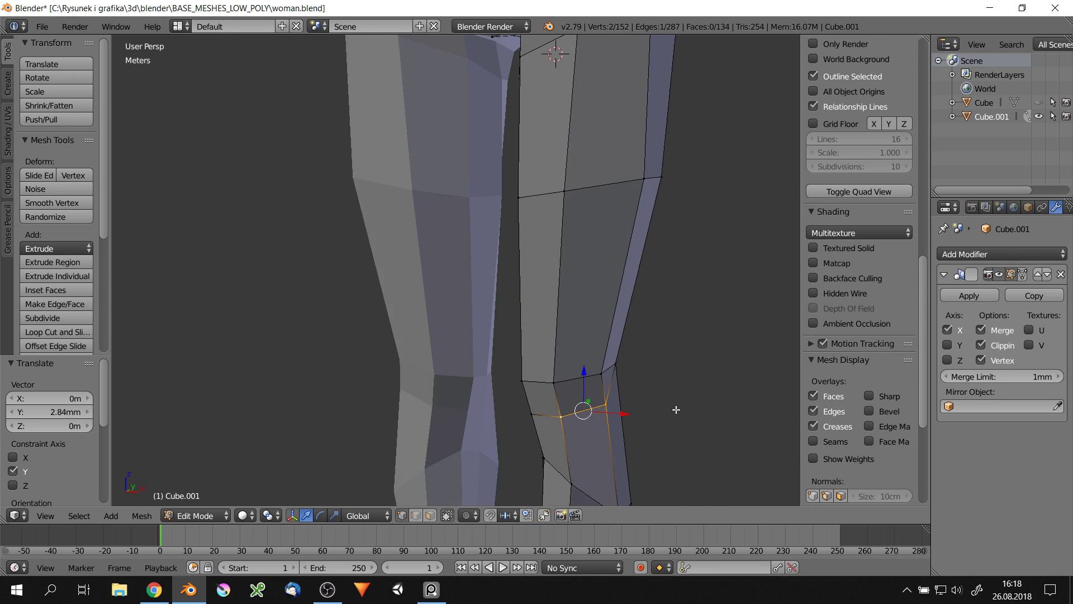
mouse_move(676, 407)
middle_down()
mouse_move(604, 408)
mouse_move(602, 388)
mouse_move(606, 397)
middle_up()
scroll(593, 394, up, 3)
key(k)
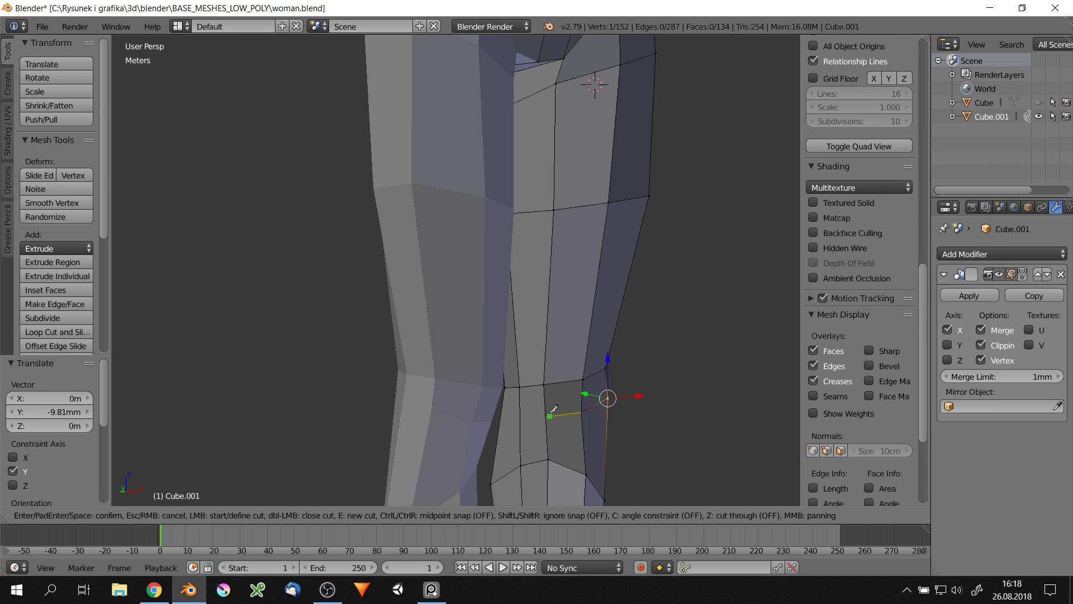
click(526, 394)
key(Return)
key(g)
mouse_move(565, 459)
middle_down()
mouse_move(619, 284)
mouse_move(668, 205)
mouse_move(707, 251)
middle_up()
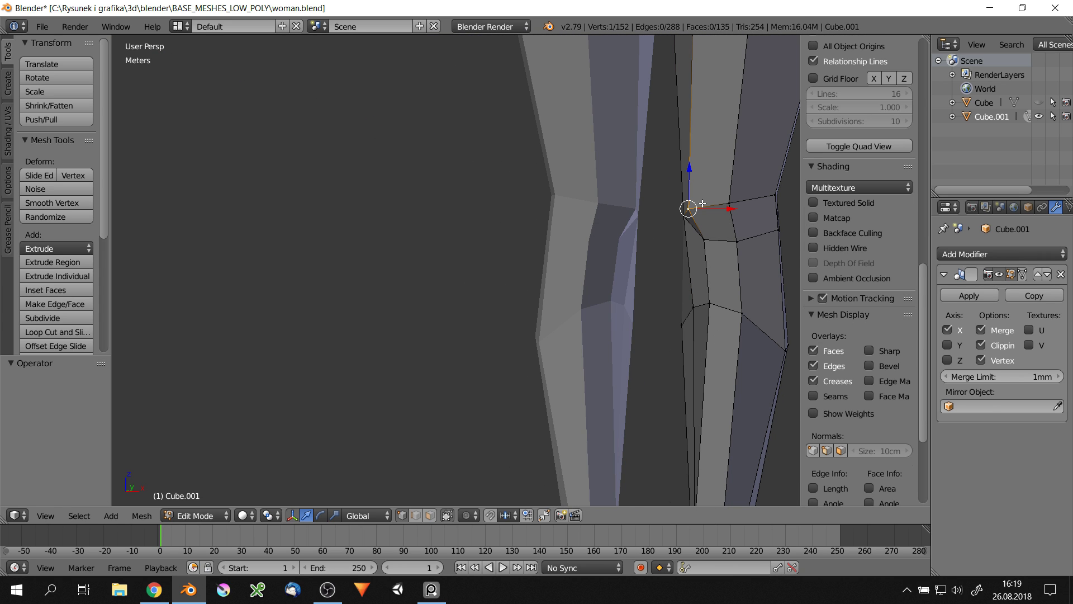
scroll(670, 252, down, 3)
scroll(660, 257, down, 3)
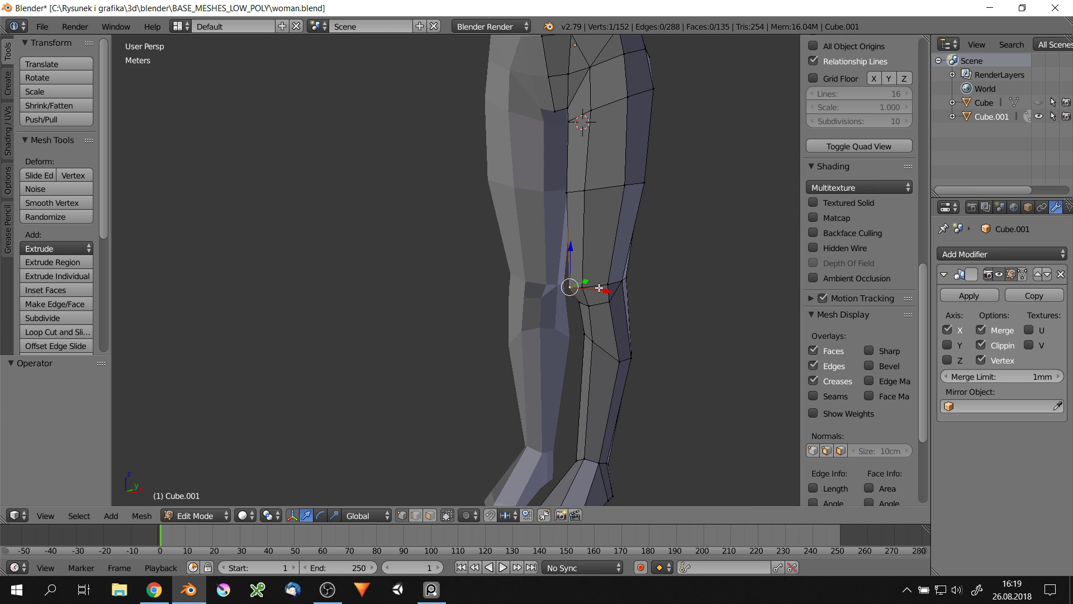
scroll(651, 261, down, 3)
Delete unwanted faces on the torso and connect the selected vertices with an edge
key(a)
scroll(582, 213, up, 5)
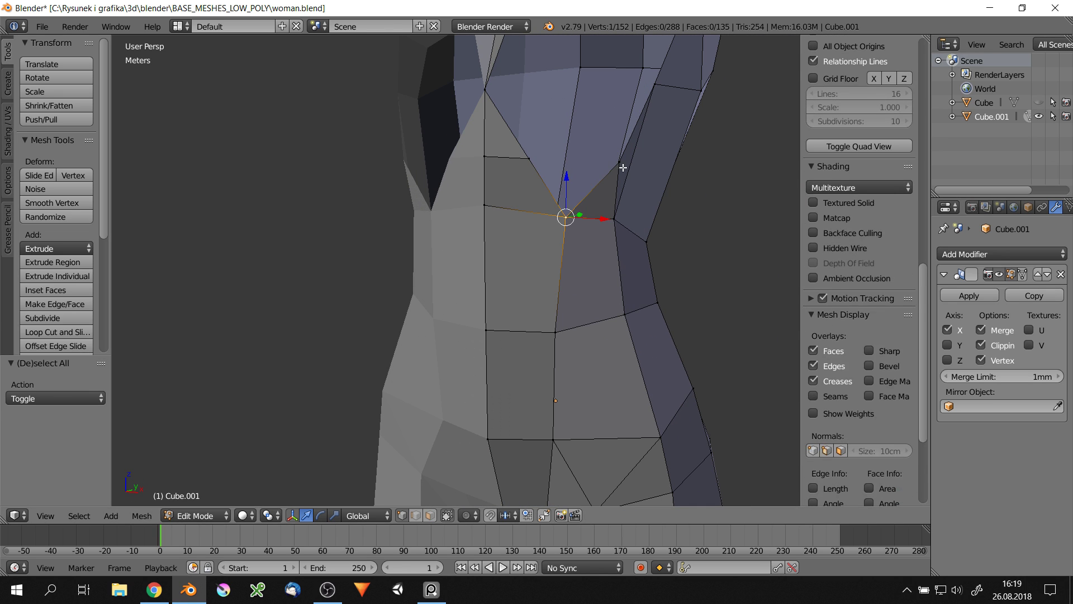
key(x)
click(606, 165)
click(608, 218)
mouse_move(608, 220)
middle_down()
mouse_move(488, 202)
mouse_move(537, 234)
middle_up()
key(f)
Nudge a torso vertex, fill a new face from the selection, and delete the extra faces
right_click(513, 278)
key(g)
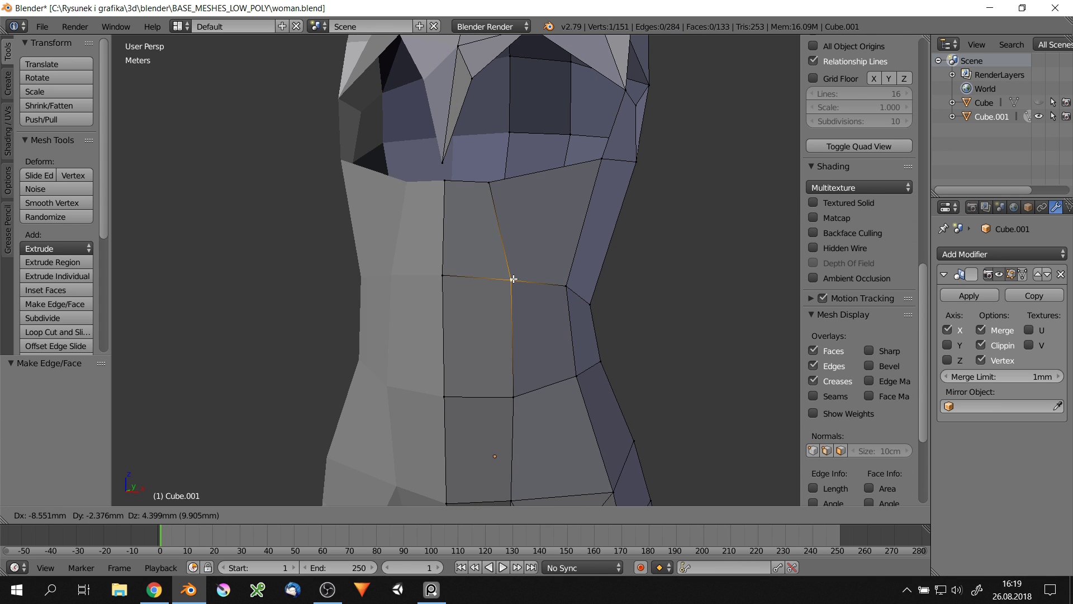
click(513, 278)
scroll(513, 279, down, 4)
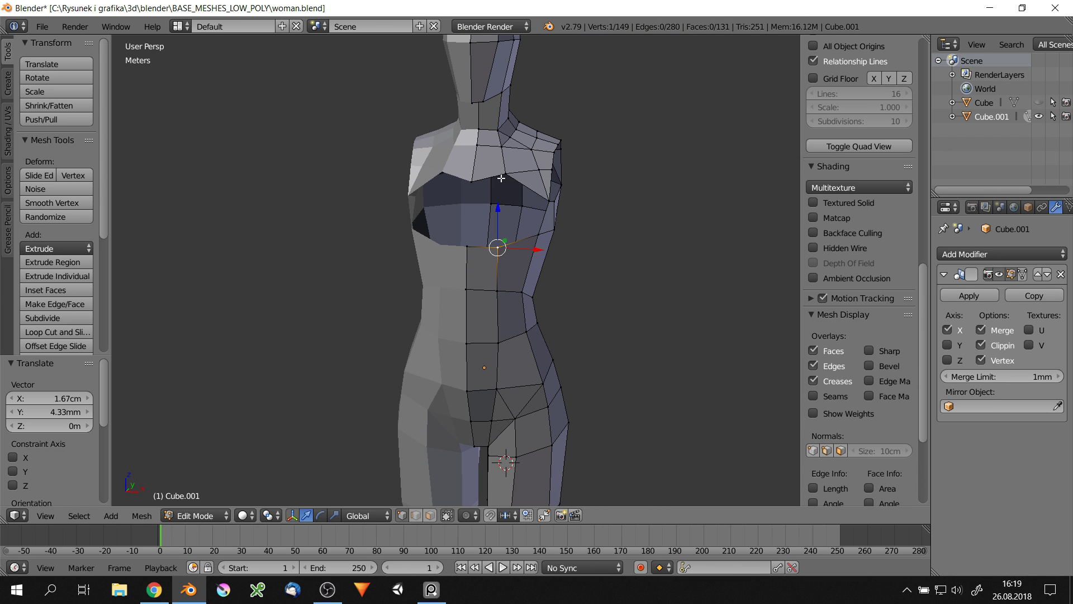
key(f)
key(f)
mouse_move(501, 178)
middle_down()
mouse_move(546, 184)
mouse_move(495, 180)
mouse_move(532, 207)
middle_up()
key(x)
click(551, 170)
Add an edge loop around the torso and fill the side hole with a face
key(ctrl+r)
click(532, 207)
key(f)
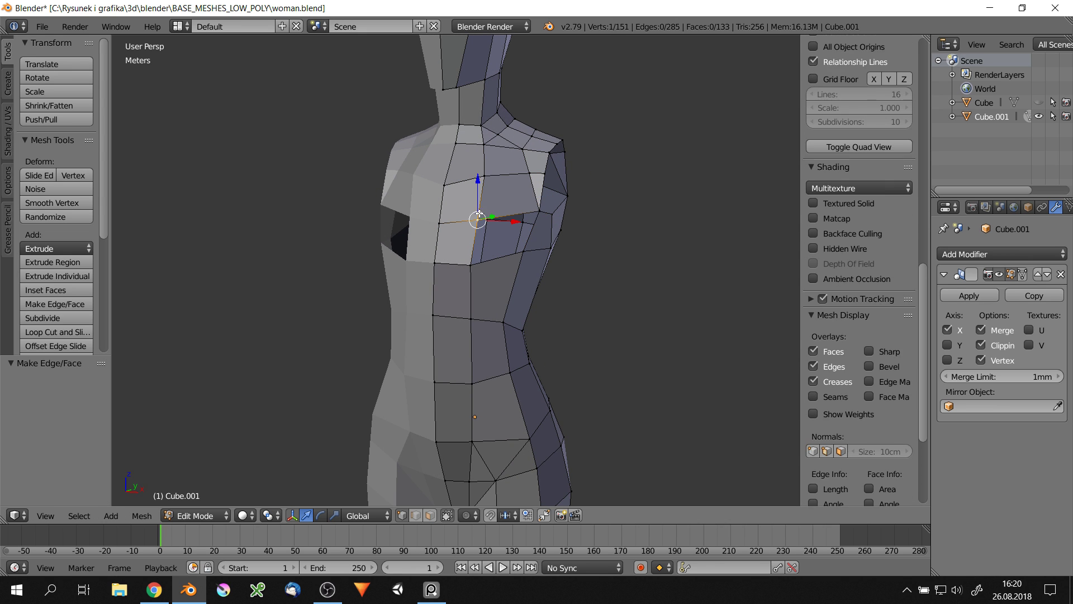
scroll(479, 252, down, 5)
Shift a shoulder vertex slightly front-to-back from a side view
middle_drag(479, 252, 569, 244)
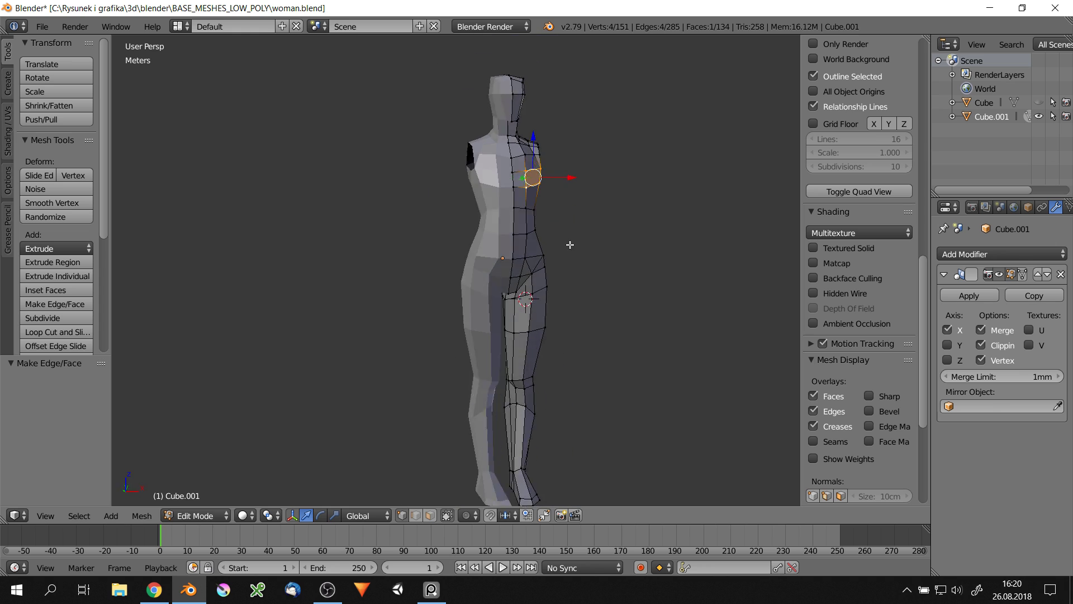
scroll(570, 203, up, 3)
middle_drag(569, 203, 559, 229)
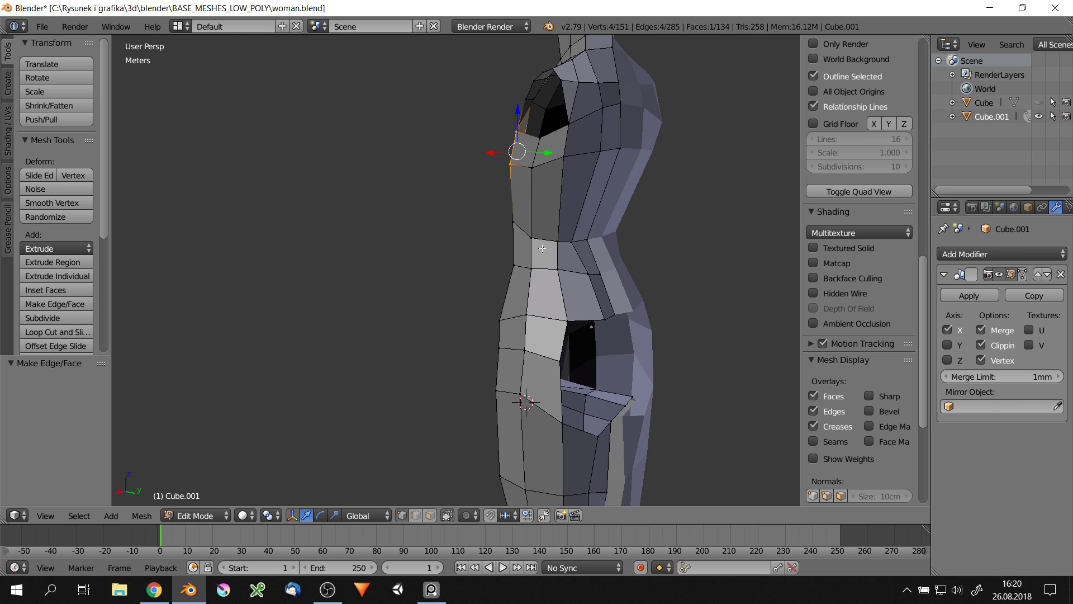
scroll(559, 230, up, 2)
right_click(557, 233)
drag(584, 237, 579, 237)
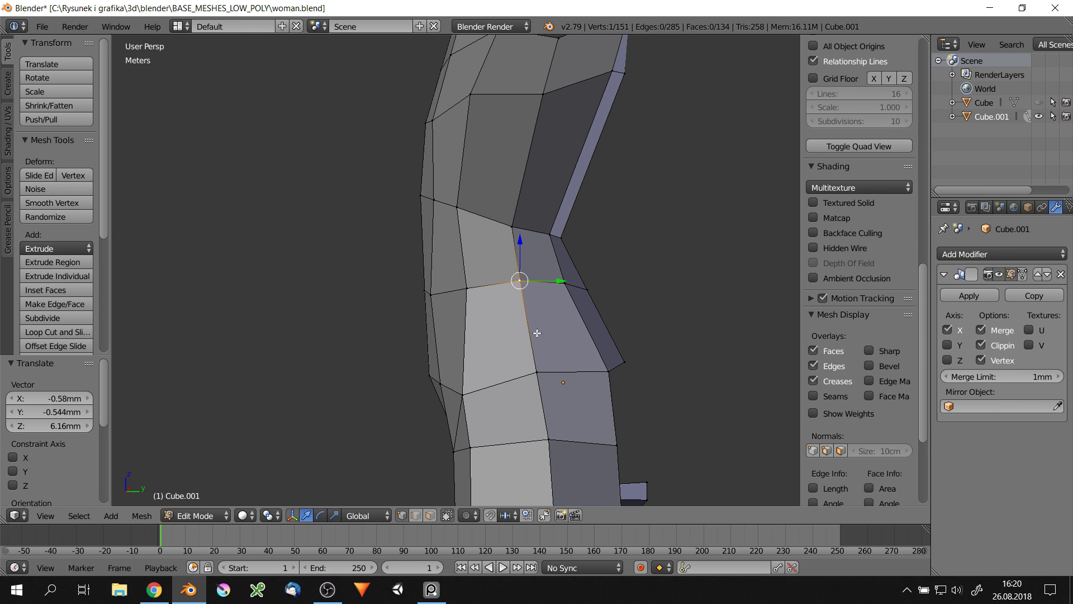
Fill the gap at the hip and pull the side hip vertex along Y
scroll(537, 333, down, 3)
middle_drag(537, 333, 499, 393)
scroll(499, 393, up, 2)
key(f)
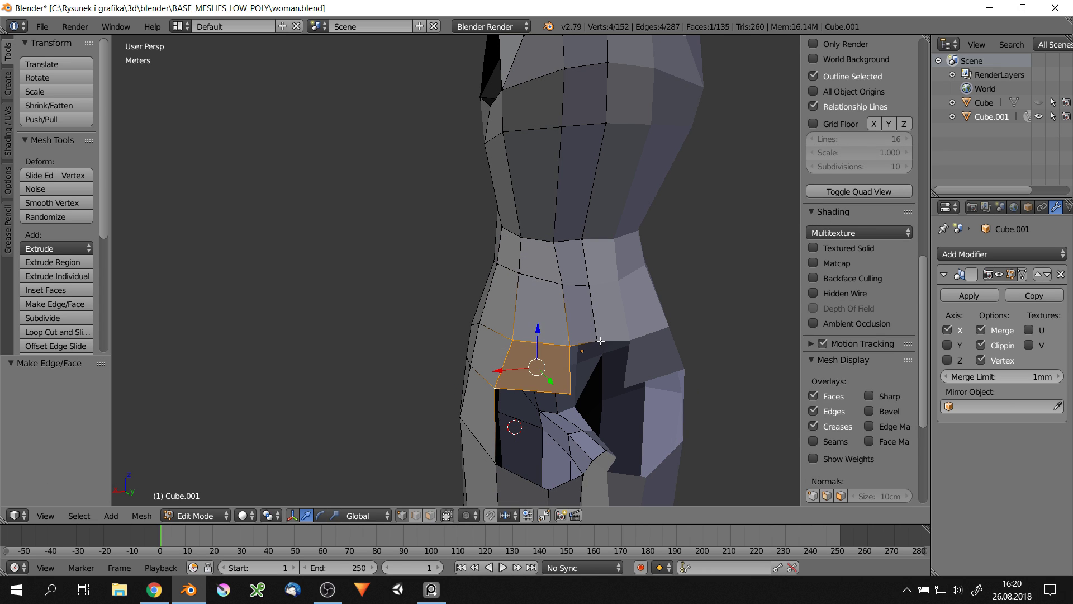
right_click(554, 363)
middle_drag(553, 363, 609, 386)
drag(627, 393, 617, 386)
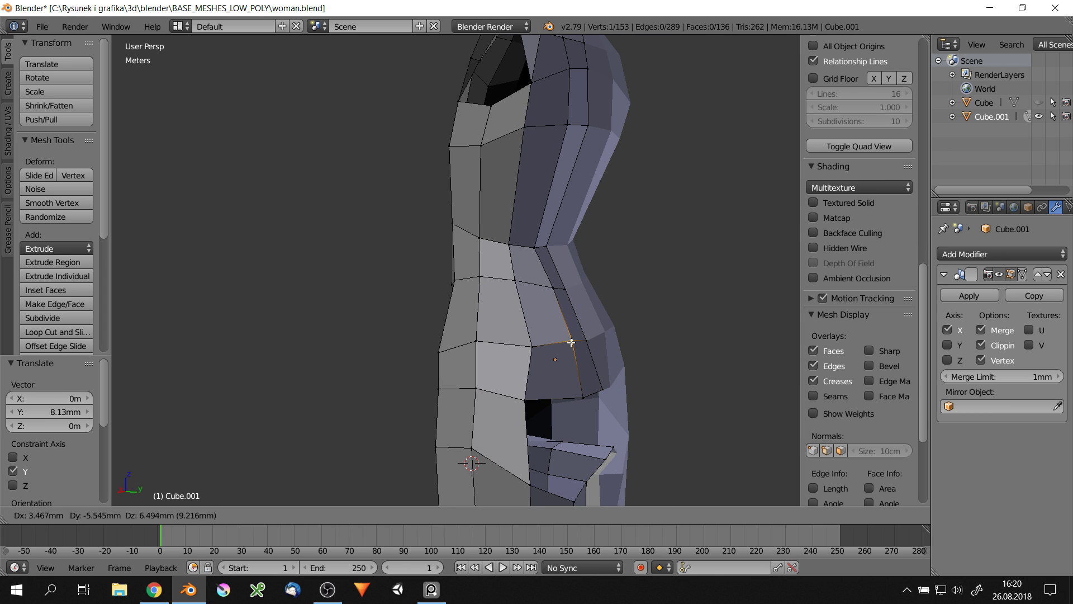
click(572, 342)
Move a chest vertex along the Y axis to reshape the chest
middle_drag(572, 342, 689, 358)
scroll(605, 363, down, 2)
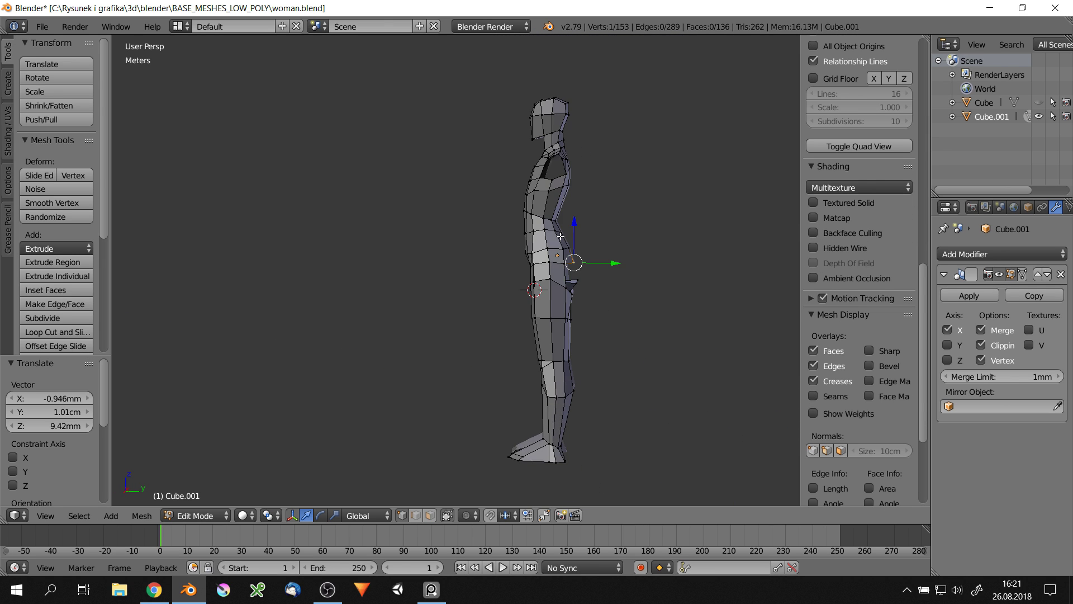
scroll(503, 234, up, 6)
right_click(510, 220)
key(g)
key(y)
click(478, 280)
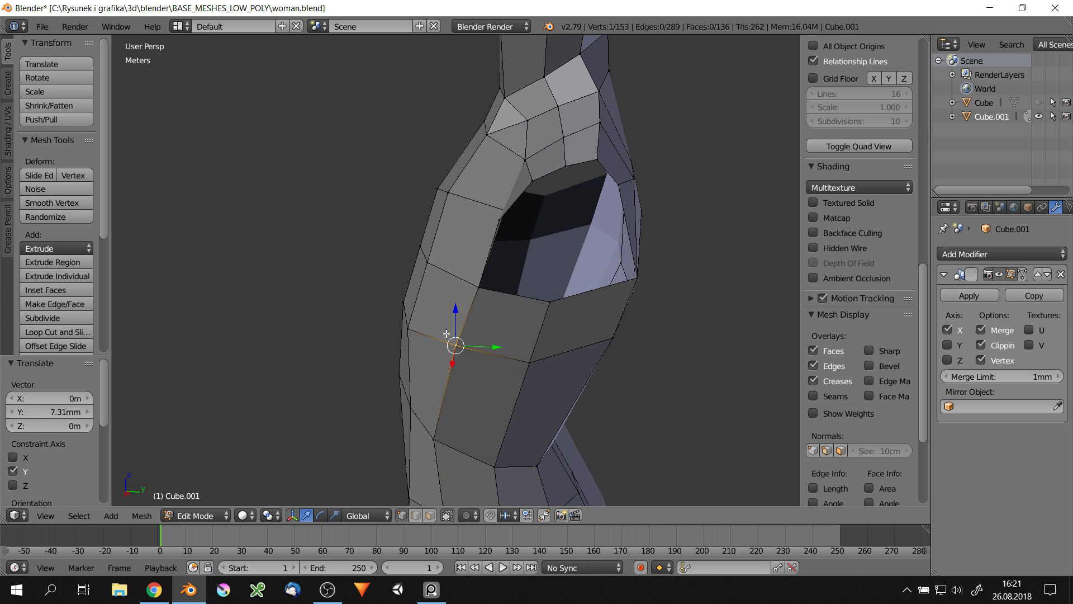
middle_drag(447, 333, 401, 356)
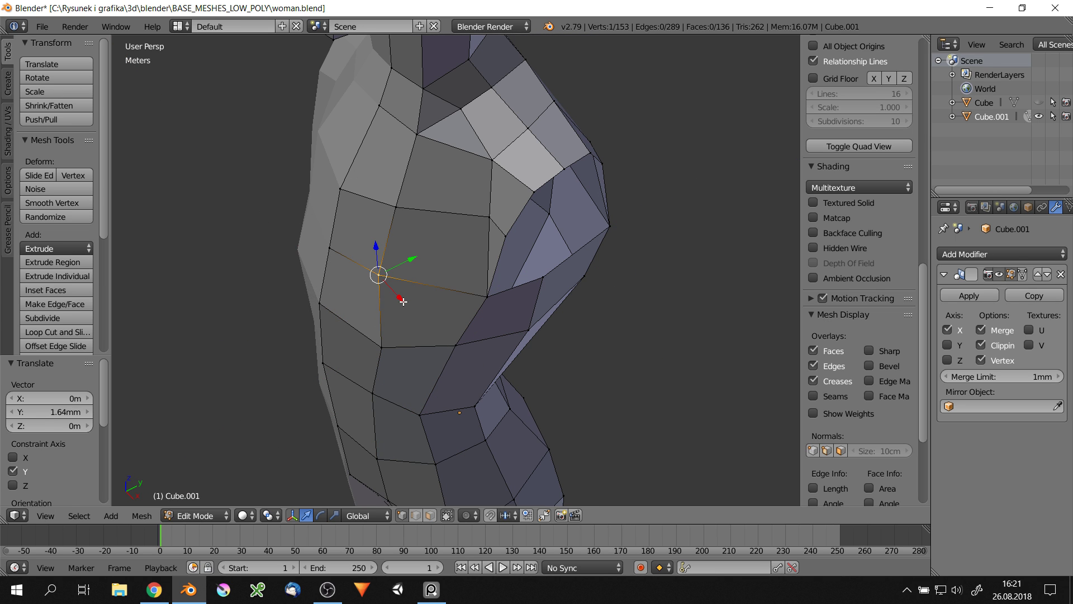
click(406, 202)
Reposition a shoulder vertex, then review the torso from the front
middle_drag(406, 201, 431, 210)
key(g)
click(389, 384)
scroll(424, 369, down, 4)
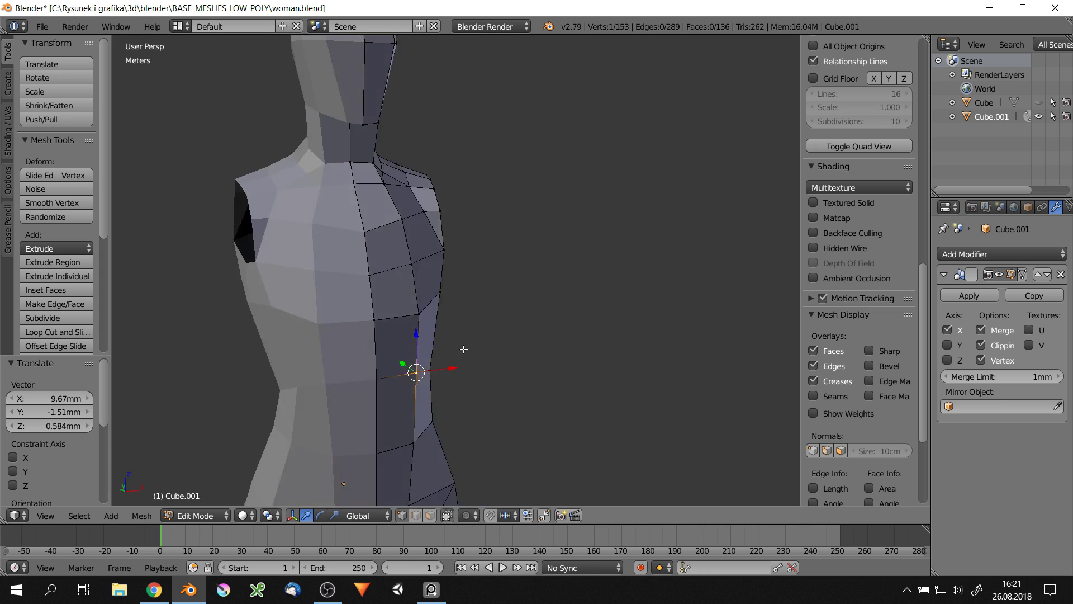
scroll(462, 353, down, 3)
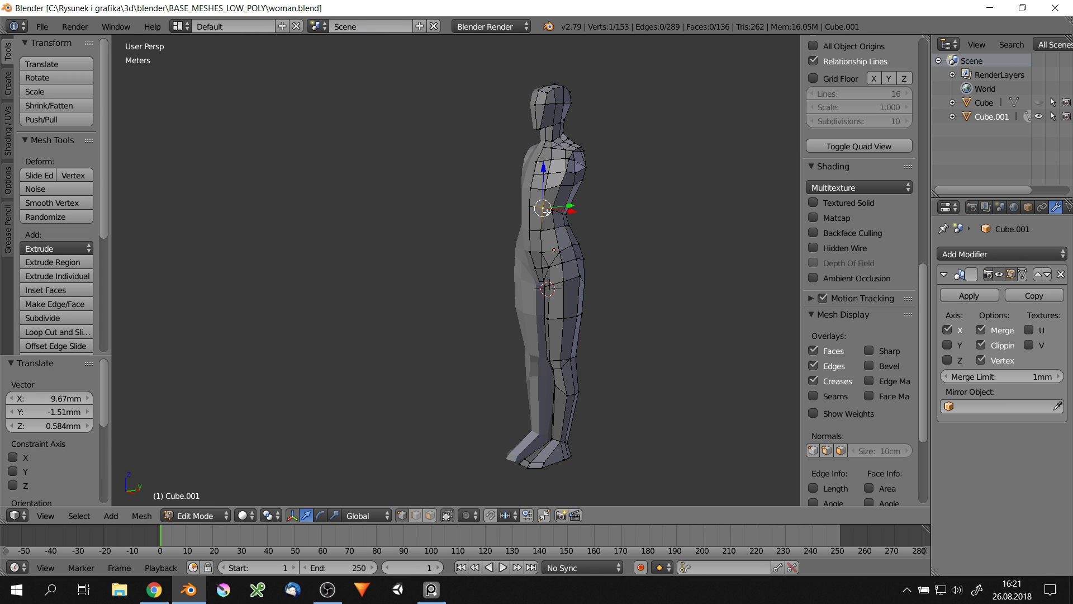
scroll(546, 211, up, 2)
scroll(548, 196, up, 2)
scroll(552, 165, up, 2)
scroll(557, 182, up, 2)
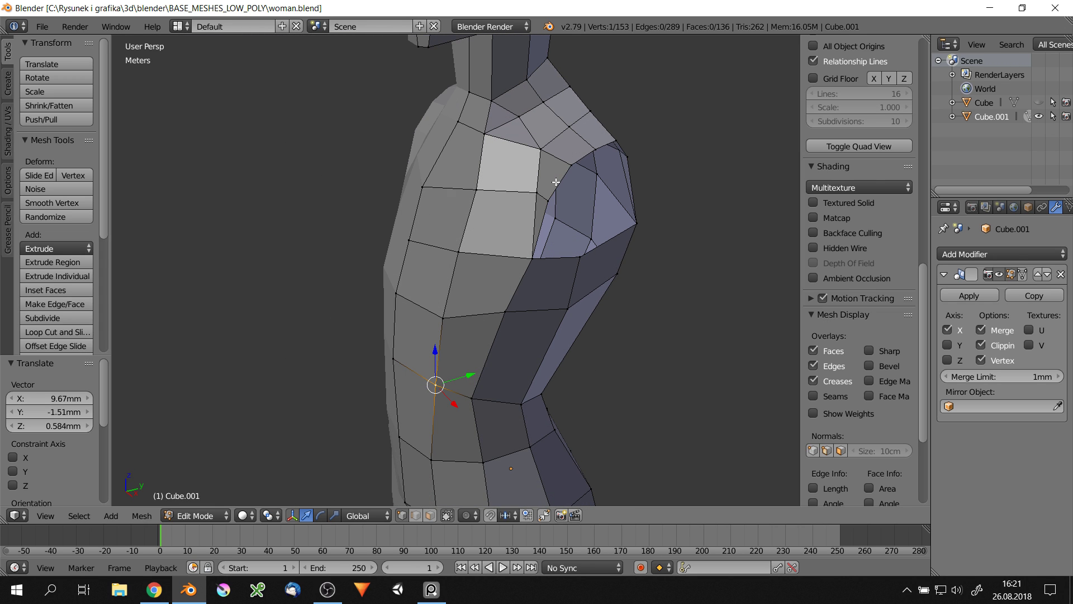
middle_drag(557, 182, 628, 149)
scroll(628, 149, down, 3)
scroll(548, 187, down, 3)
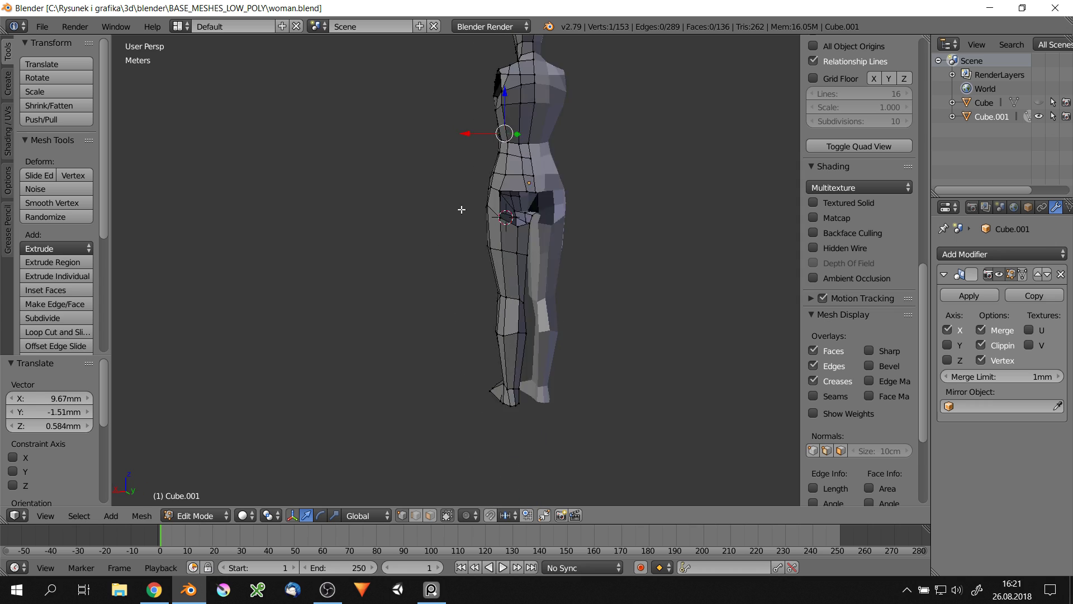
scroll(492, 238, up, 6)
scroll(484, 292, down, 2)
Fill the remaining holes around the crotch and buttocks with new faces
key(f)
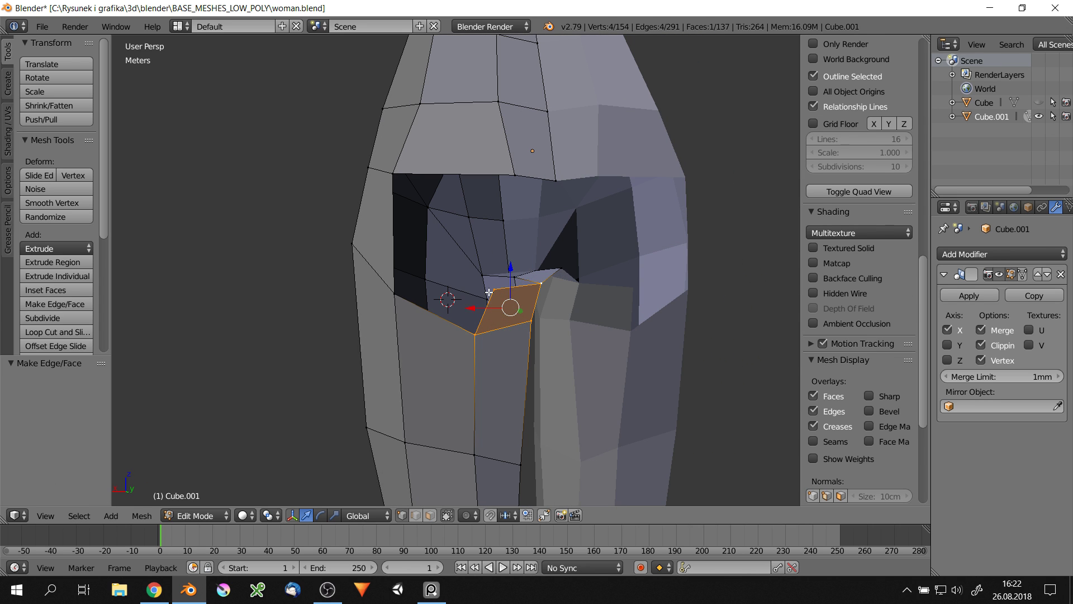
middle_drag(511, 300, 503, 372)
scroll(503, 372, up, 2)
key(f)
mouse_move(548, 286)
middle_down()
mouse_move(539, 187)
mouse_move(482, 274)
mouse_move(495, 290)
mouse_move(523, 226)
mouse_move(518, 482)
middle_up()
key(f)
key(f)
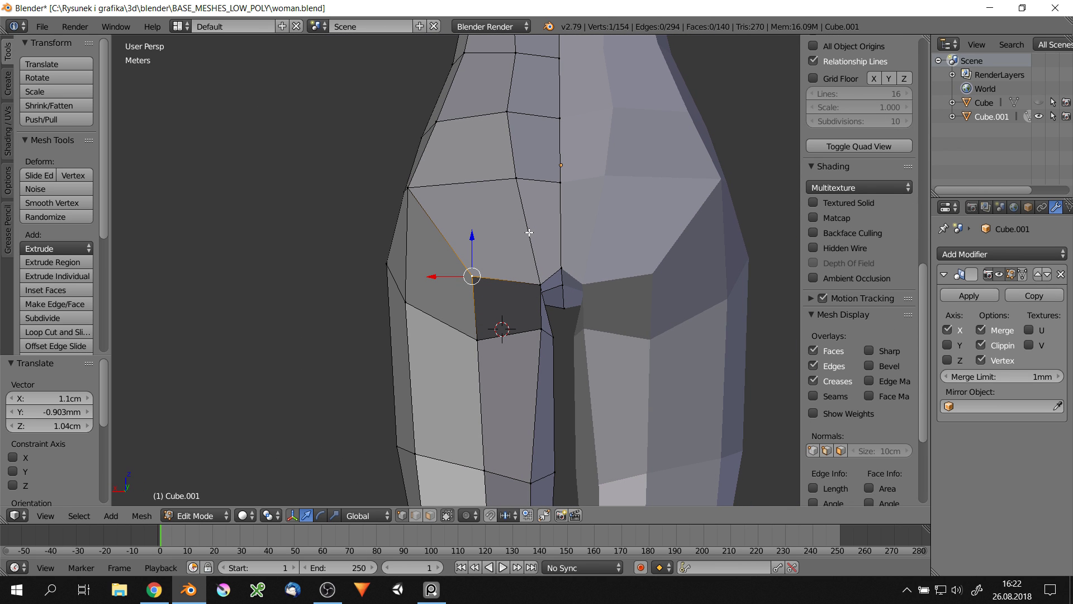
click(504, 457)
scroll(495, 450, down, 2)
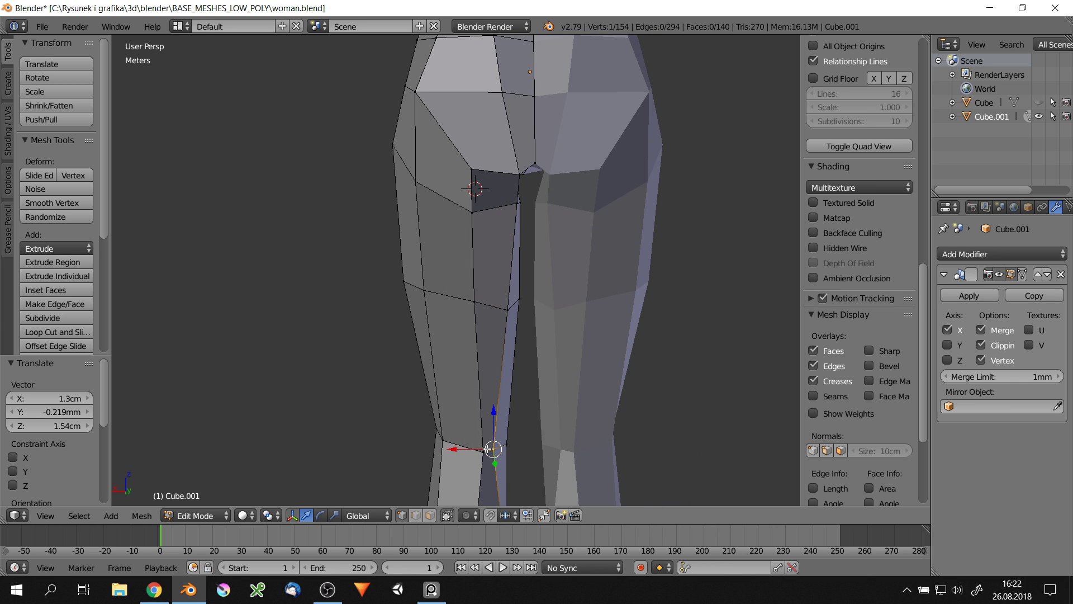
scroll(489, 448, down, 3)
scroll(481, 363, up, 4)
scroll(482, 270, up, 2)
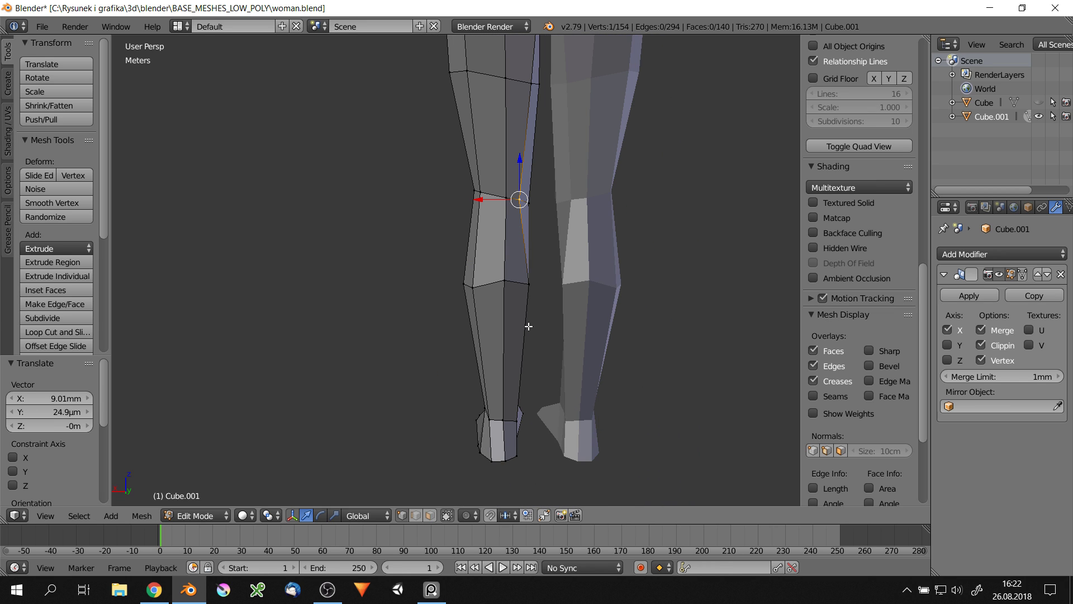
Apply smooth shading to the Cube.001 body in Object Mode
middle_drag(512, 422, 582, 374)
scroll(582, 374, down, 2)
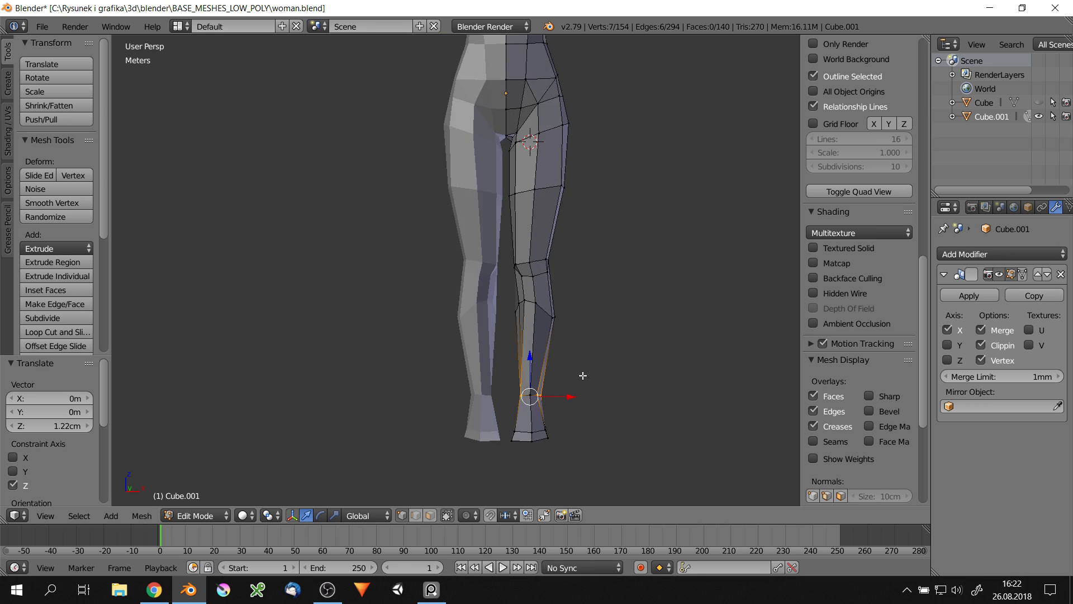
key(Tab)
click(562, 289)
mouse_move(561, 290)
middle_down()
mouse_move(597, 304)
mouse_move(486, 328)
mouse_move(512, 241)
middle_up()
right_click(512, 241)
key(w)
click(425, 206)
scroll(604, 297, up, 5)
Back in Edit Mode, reposition a knee vertex and raise it along Z
key(Tab)
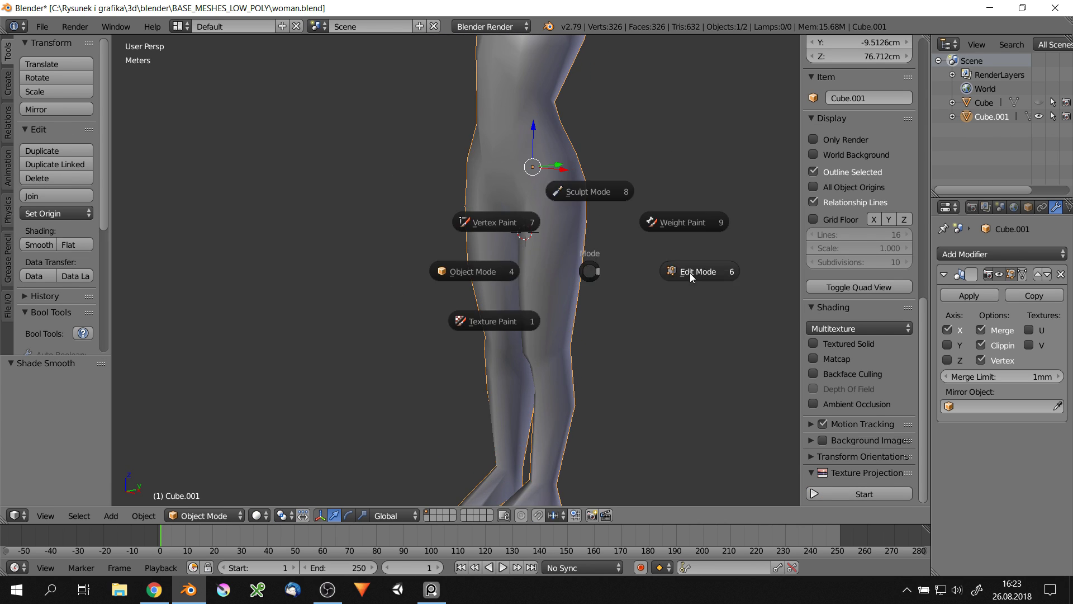
click(694, 271)
right_click(511, 401)
key(g)
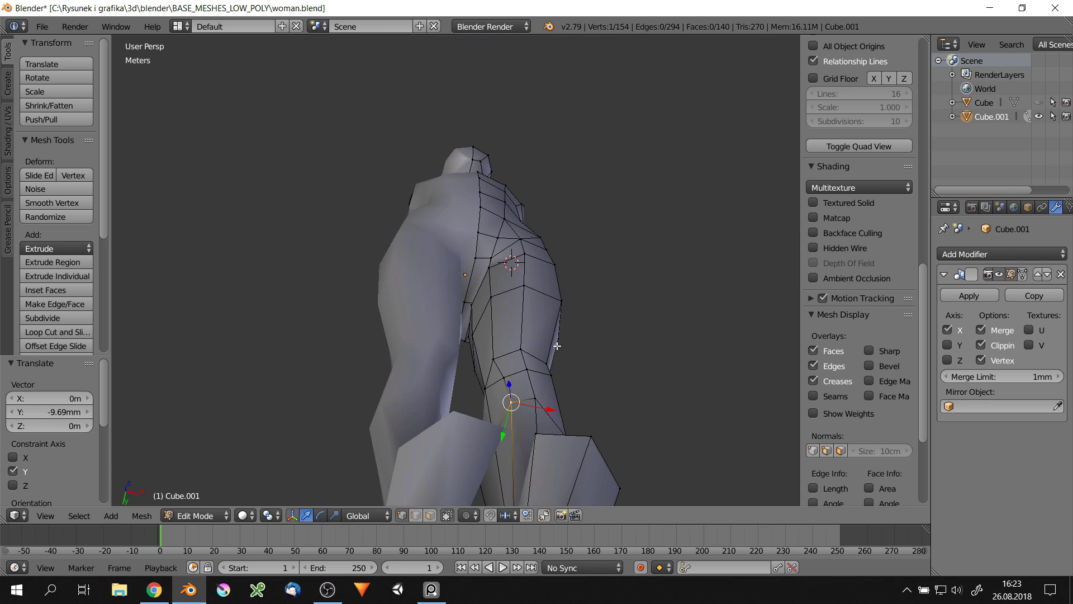
scroll(531, 394, down, 3)
key(g)
click(512, 383)
scroll(511, 384, down, 2)
scroll(512, 383, up, 5)
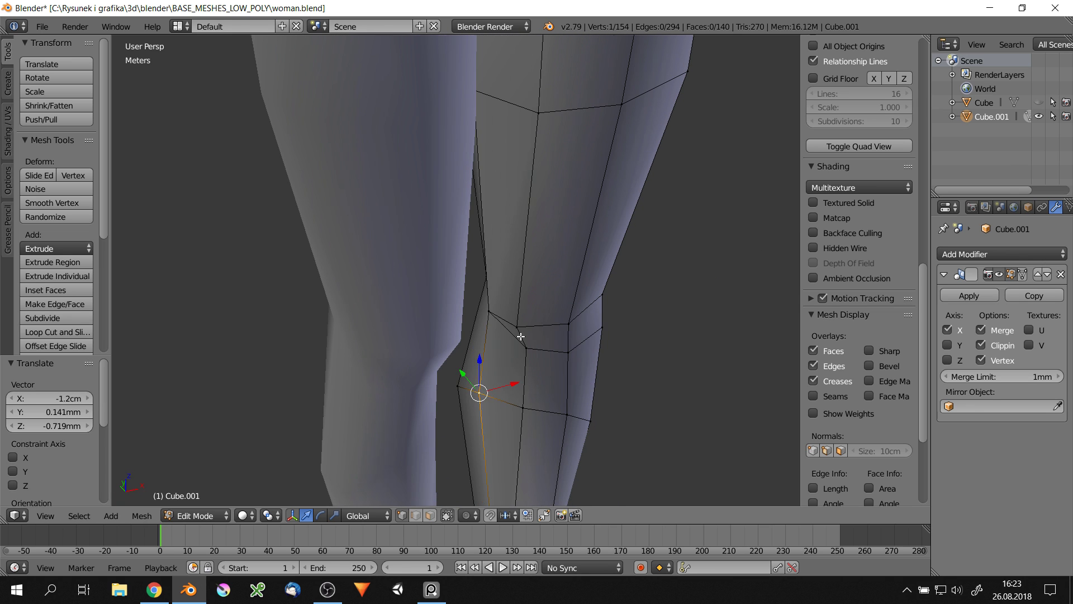
key(g)
key(z)
click(536, 353)
Adjust the knee vertex and shift a lower-leg vertex along Y
key(g)
mouse_move(525, 355)
middle_down()
mouse_move(490, 345)
mouse_move(480, 358)
middle_up()
click(483, 302)
scroll(386, 378, down, 3)
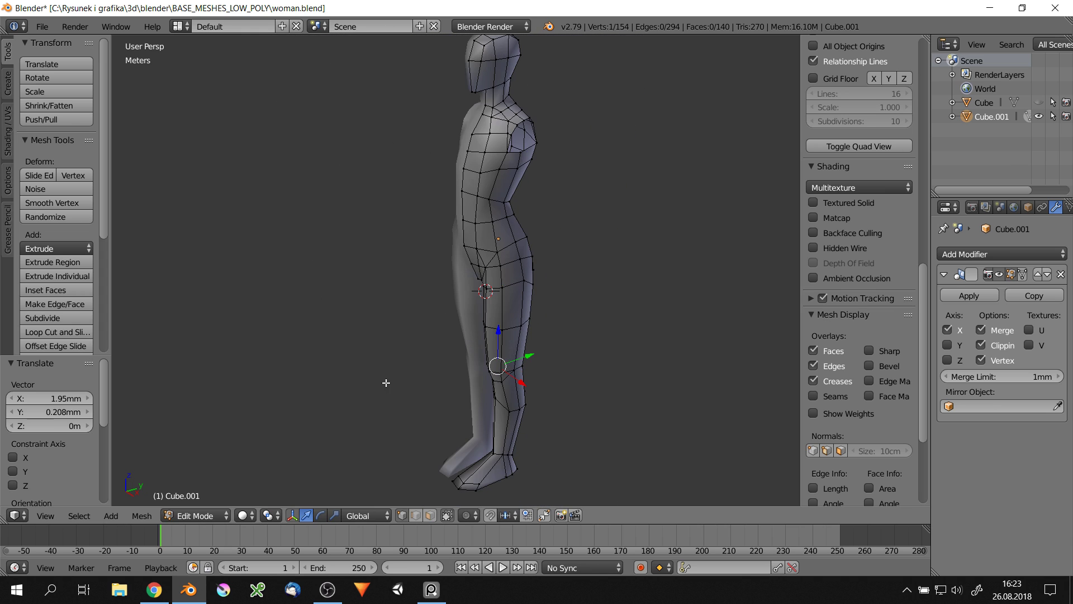
scroll(523, 309, up, 4)
key(g)
key(y)
mouse_move(524, 309)
middle_down()
mouse_move(545, 371)
mouse_move(582, 369)
mouse_move(498, 390)
mouse_move(585, 425)
middle_up()
key(g)
click(506, 393)
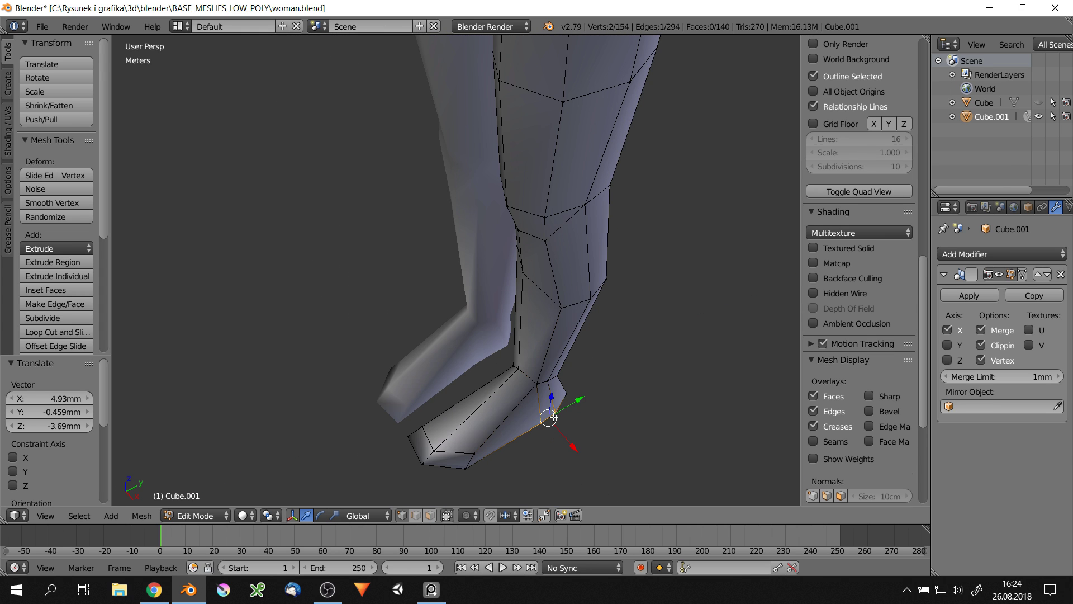
mouse_move(590, 385)
middle_down()
mouse_move(283, 300)
mouse_move(515, 372)
mouse_move(559, 291)
mouse_move(523, 420)
middle_up()
Shift knee vertices sideways along X to shape the legs from the front
key(a)
right_click(560, 291)
key(g)
key(x)
click(554, 293)
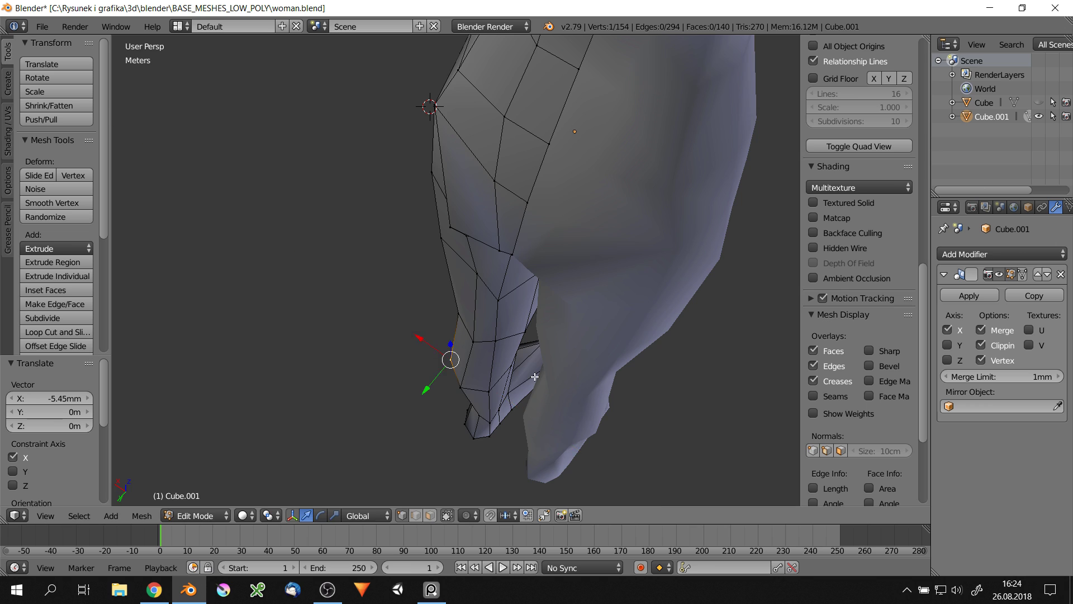
mouse_move(534, 377)
middle_down()
mouse_move(456, 344)
mouse_move(447, 335)
mouse_move(475, 325)
mouse_move(458, 307)
middle_up()
key(g)
key(x)
click(408, 347)
key(g)
key(x)
click(472, 321)
Preview the figure in Object Mode, then return to Edit Mode facing the back of the hip
key(Tab)
scroll(531, 304, down, 5)
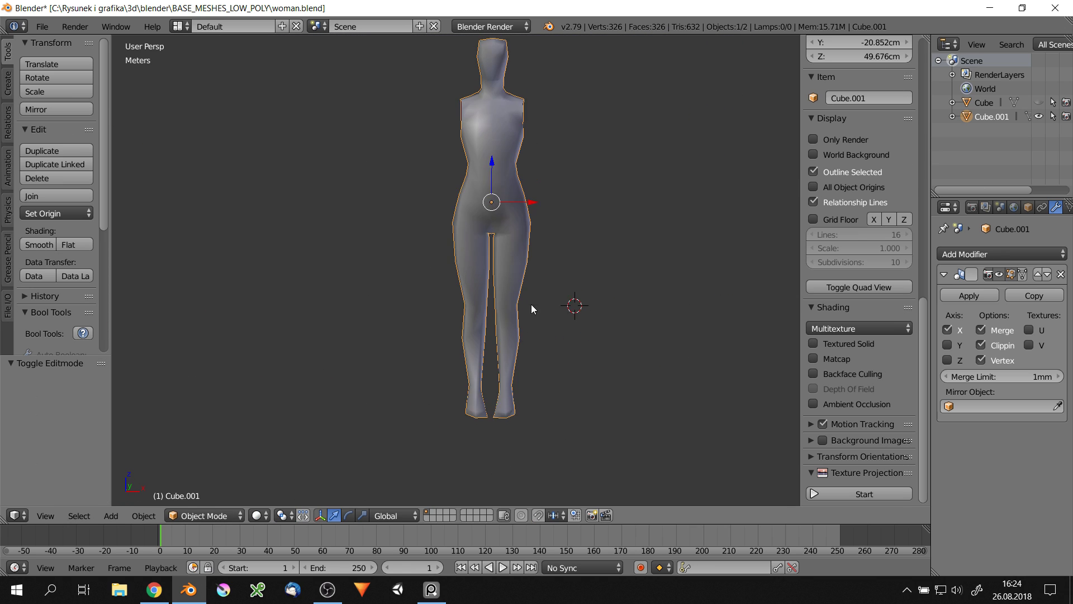
middle_drag(531, 304, 575, 274)
key(Tab)
scroll(547, 234, up, 6)
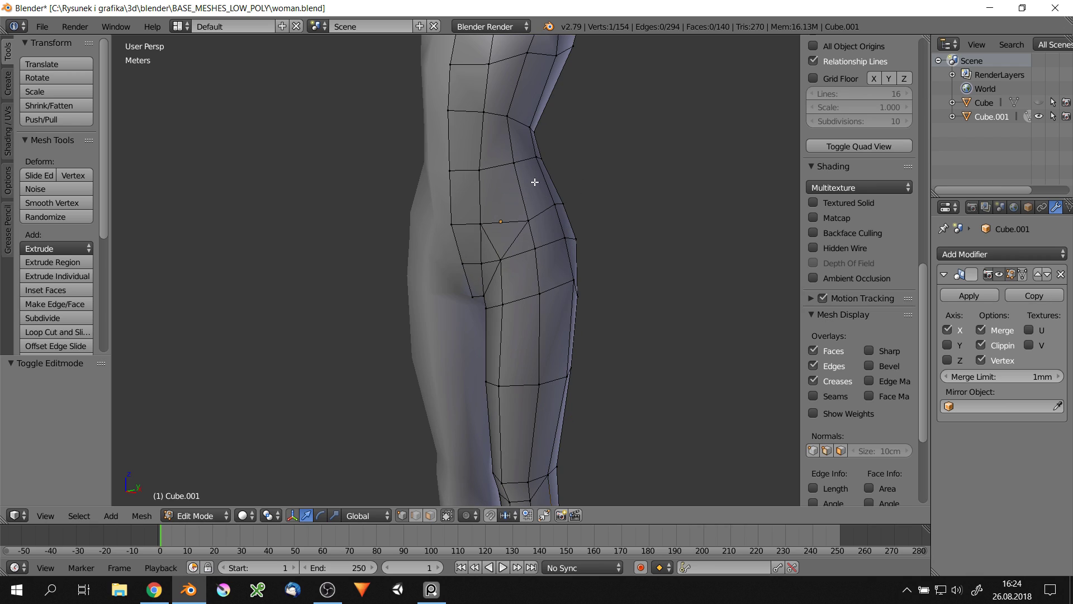
mouse_move(535, 181)
middle_down()
mouse_move(638, 232)
mouse_move(641, 249)
mouse_move(596, 270)
middle_up()
Knife-cut a new edge across the buttock and check it from the side
key(k)
click(567, 309)
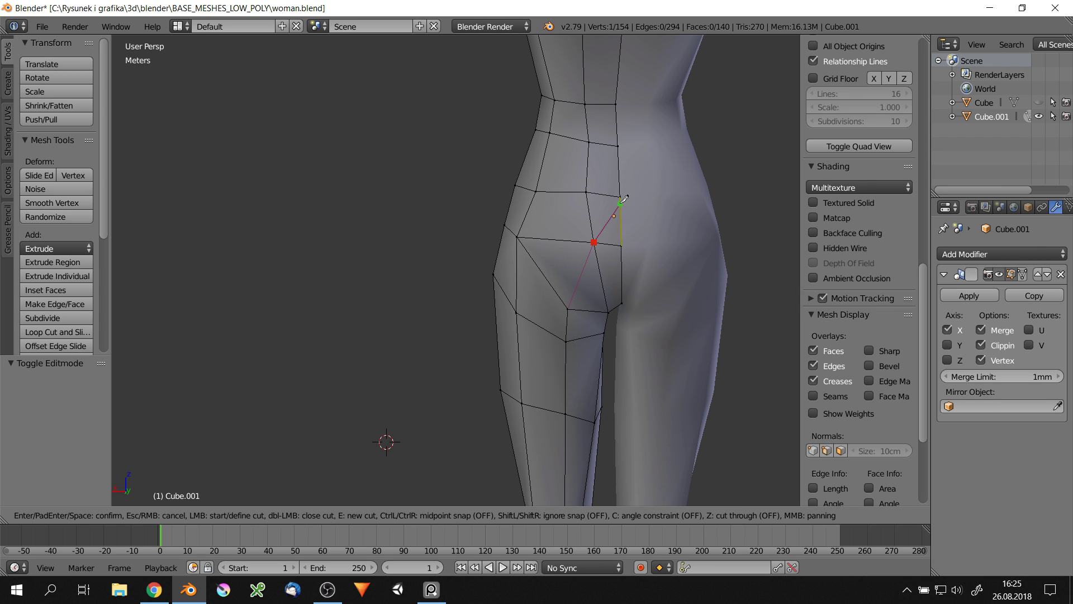
key(Return)
mouse_move(621, 190)
middle_down()
mouse_move(678, 256)
mouse_move(615, 306)
middle_up()
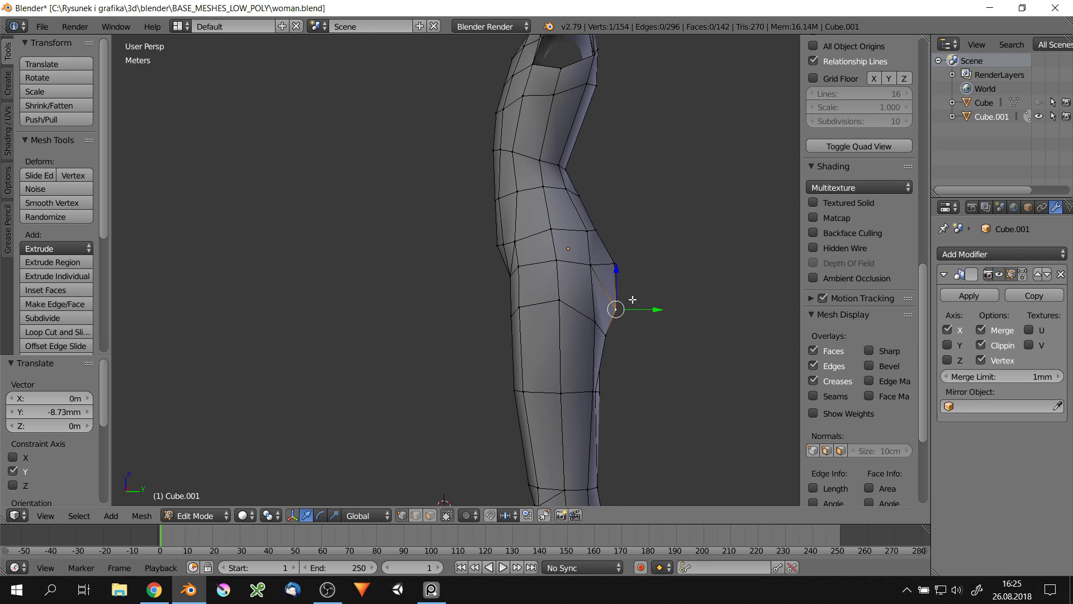
key(Tab)
scroll(488, 253, down, 3)
middle_drag(487, 252, 368, 360)
Move a hip vertex along the Y axis
key(Tab)
scroll(525, 235, up, 5)
scroll(509, 250, up, 2)
key(g)
key(y)
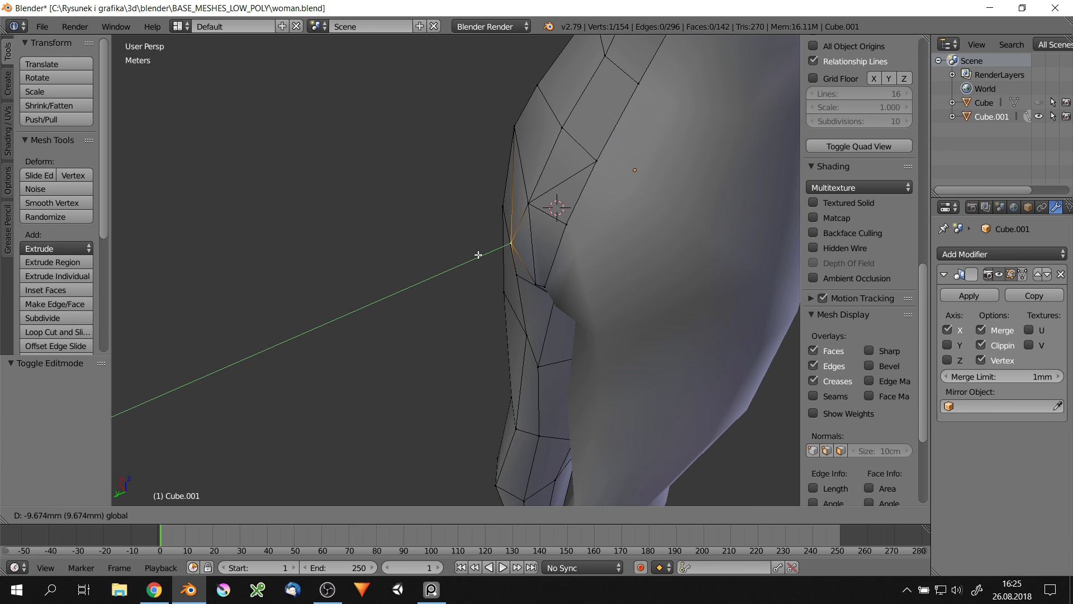
click(544, 277)
Shift the hip vertex again along Y to refine the new cut
key(g)
key(y)
mouse_move(545, 278)
middle_down()
mouse_move(590, 303)
mouse_move(550, 285)
middle_up()
click(572, 270)
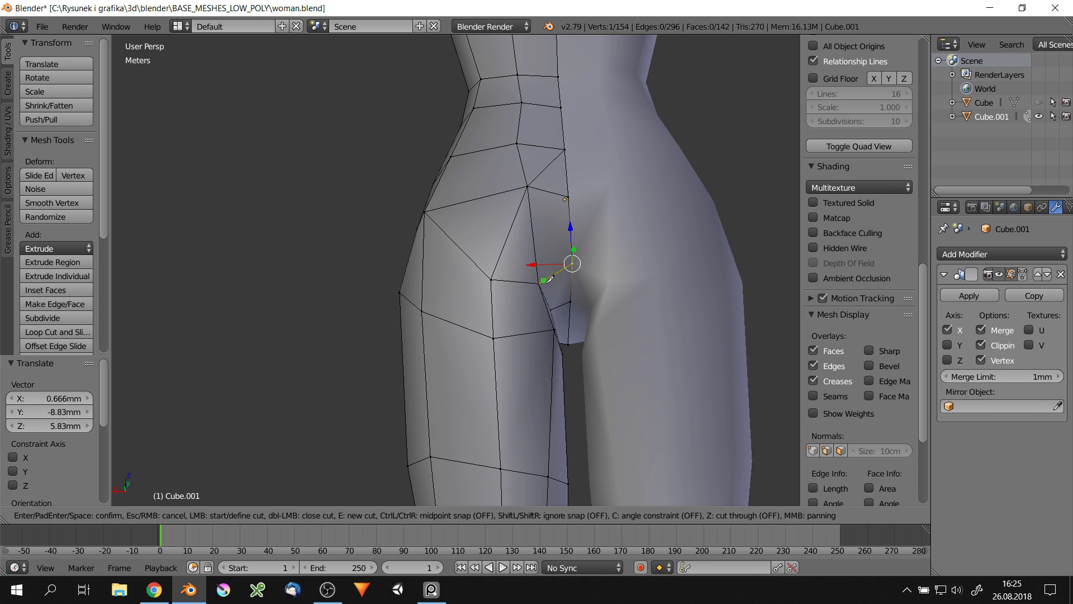
mouse_move(495, 336)
middle_down()
mouse_move(539, 288)
mouse_move(499, 339)
mouse_move(569, 331)
middle_up()
key(Return)
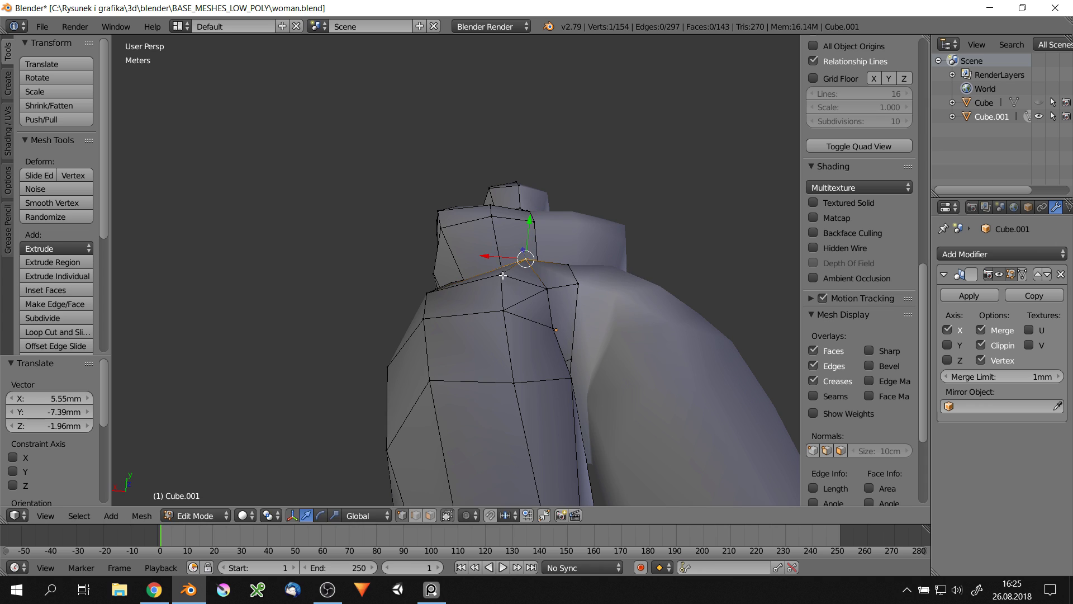
Reposition further hip vertices to round out the inner thigh
key(g)
click(560, 264)
mouse_move(559, 264)
middle_down()
mouse_move(575, 300)
mouse_move(438, 324)
mouse_move(489, 329)
mouse_move(492, 256)
middle_up()
click(503, 305)
key(g)
click(432, 304)
click(445, 343)
Move another hip vertex along the X axis
mouse_move(437, 235)
middle_down()
mouse_move(469, 242)
mouse_move(486, 220)
mouse_move(497, 239)
mouse_move(555, 175)
mouse_move(522, 166)
mouse_move(500, 111)
middle_up()
key(g)
key(x)
click(457, 217)
Check the whole figure in Object Mode, then go back into Edit Mode
key(Tab)
scroll(418, 273, down, 5)
scroll(497, 239, up, 3)
key(Tab)
scroll(522, 166, up, 2)
Nudge the torso, armpit and shoulder vertices into better positions
click(538, 182)
scroll(552, 150, up, 2)
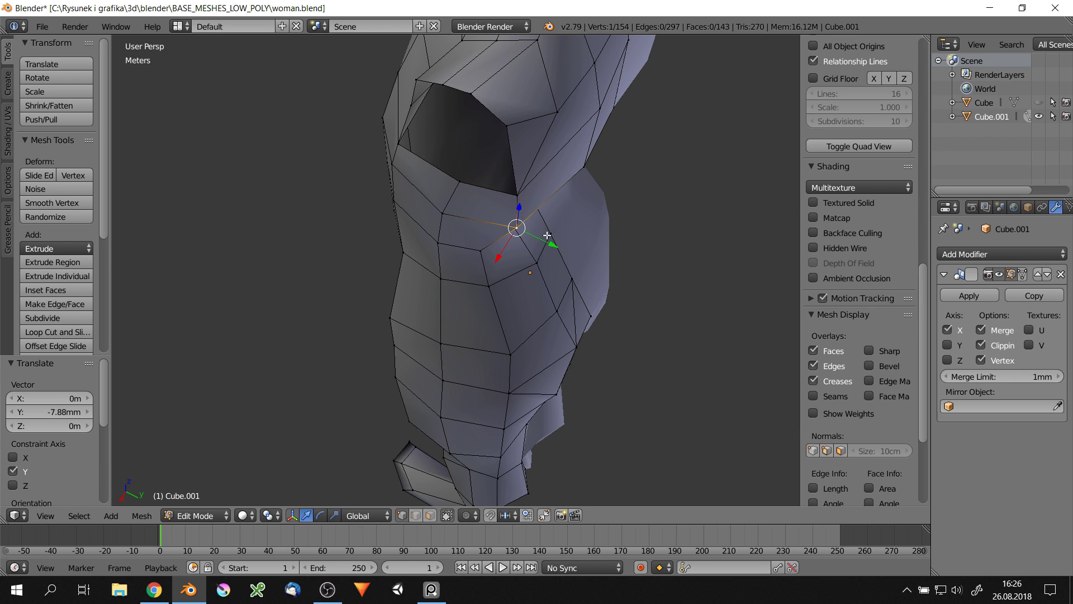
click(539, 210)
mouse_move(538, 211)
middle_down()
mouse_move(614, 171)
mouse_move(647, 206)
mouse_move(547, 188)
mouse_move(428, 190)
middle_up()
key(g)
click(559, 159)
key(g)
click(603, 216)
scroll(547, 188, down, 3)
Leave Edit Mode and orbit to a side view of the figure
key(Tab)
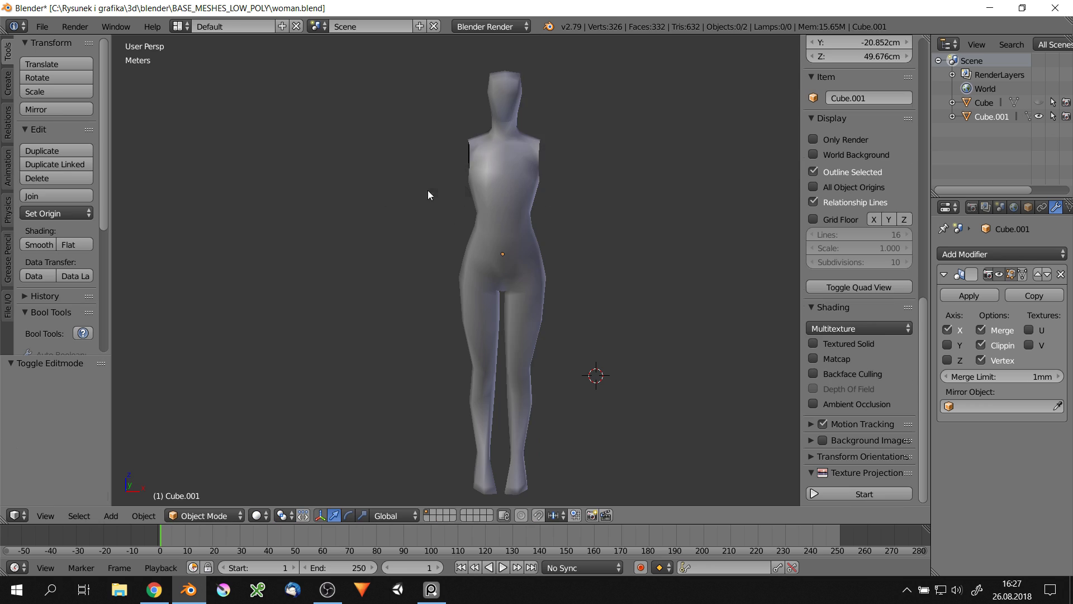
scroll(594, 192, down, 2)
mouse_move(594, 191)
middle_down()
mouse_move(593, 238)
mouse_move(518, 205)
middle_up()
scroll(575, 230, up, 3)
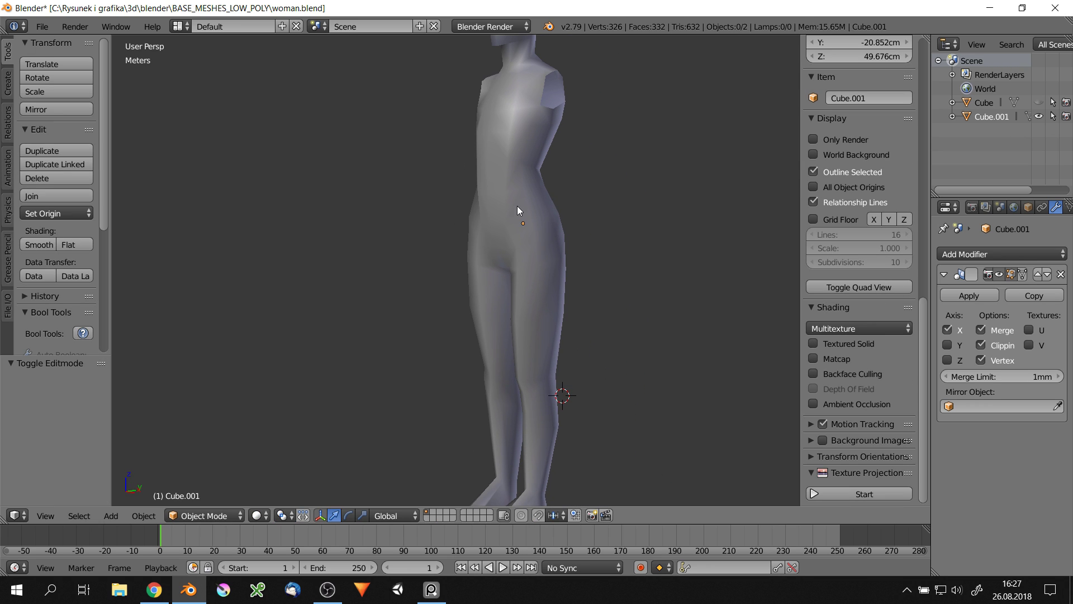
Add a new material to the figure and try Shadeless with textured viewport shading
click(1032, 208)
click(1001, 299)
scroll(1006, 392, down, 3)
scroll(1007, 400, down, 3)
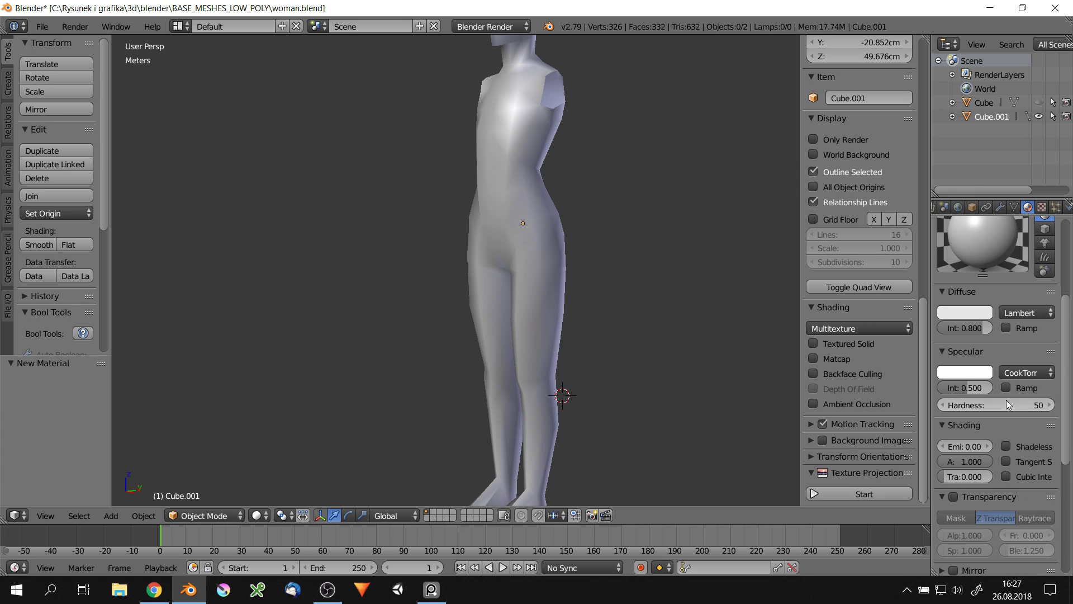
click(957, 312)
key(alt+z)
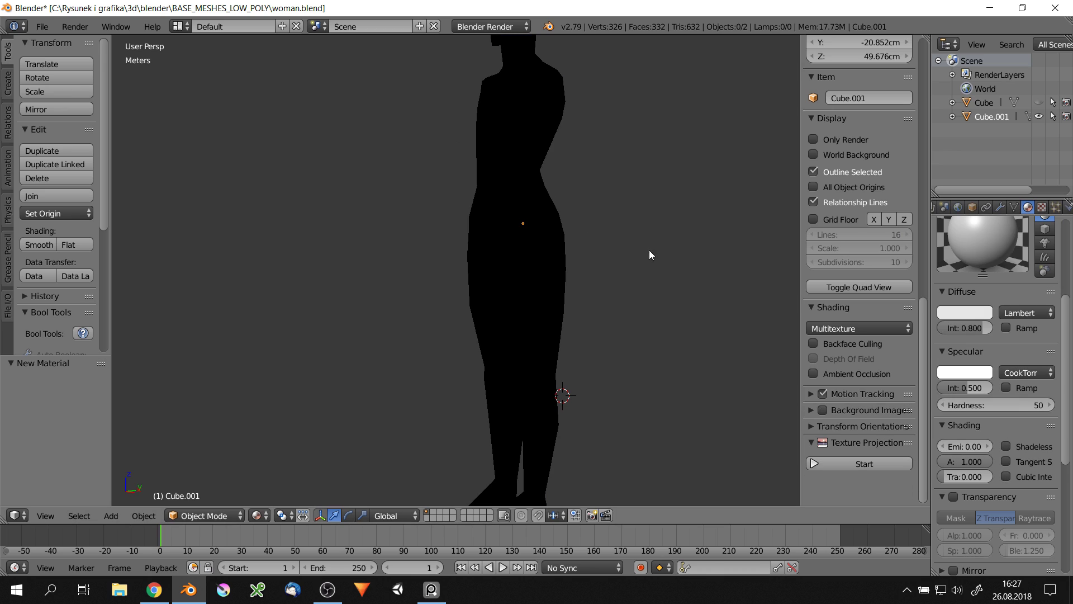
click(1007, 445)
middle_drag(559, 301, 472, 297)
In Edit Mode, move a single vertex -3.51mm along X
key(Tab)
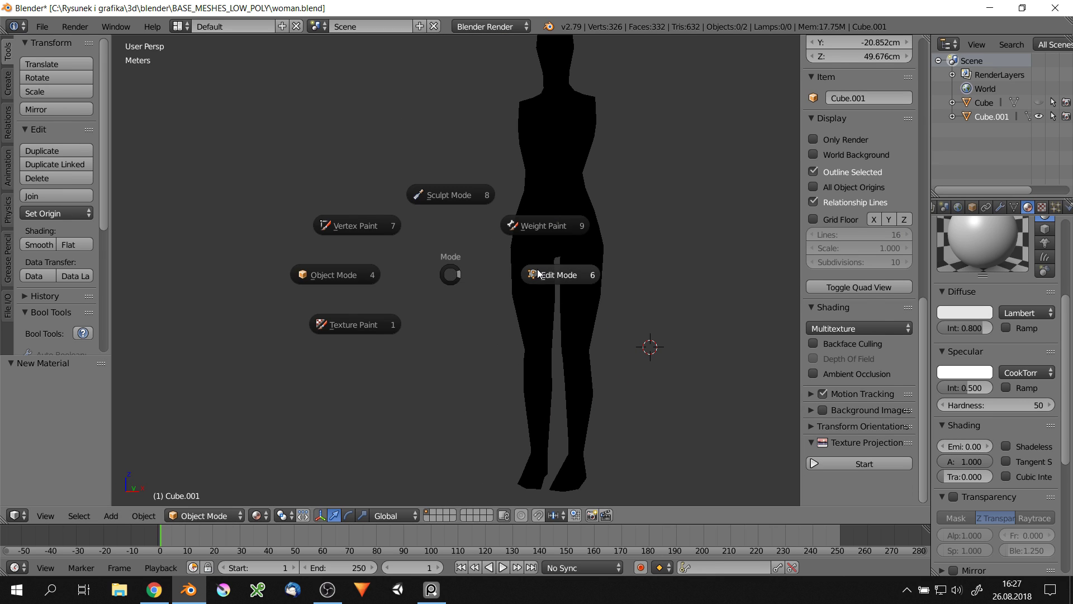
click(545, 274)
key(a)
key(a)
right_click(602, 284)
key(g)
key(x)
click(603, 284)
Switch back to Solid shading and return to Object Mode
scroll(607, 283, down, 5)
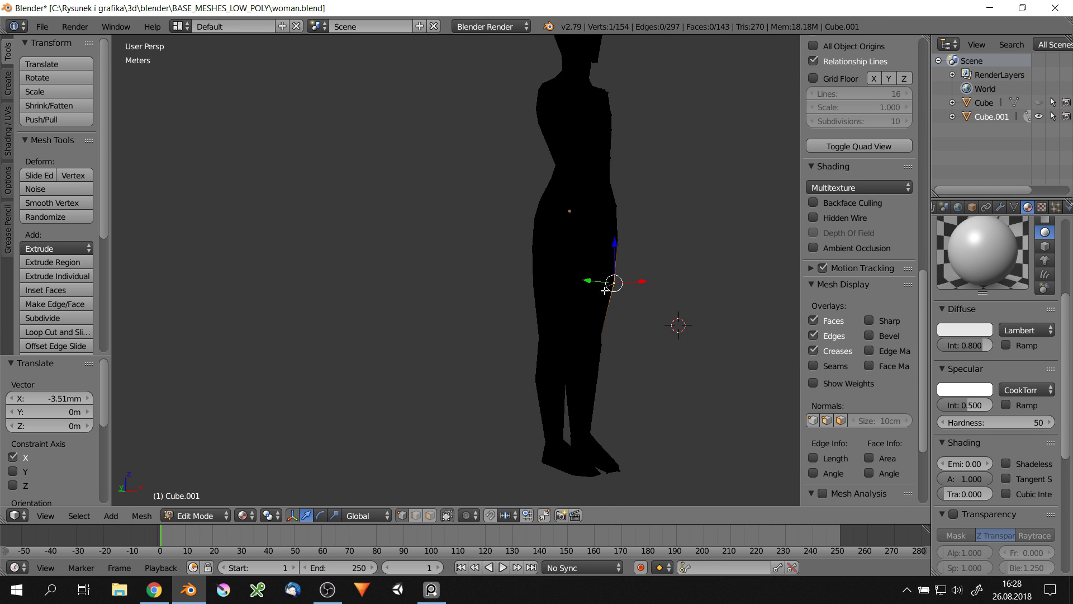
mouse_move(611, 283)
middle_down()
mouse_move(630, 333)
mouse_move(609, 305)
middle_up()
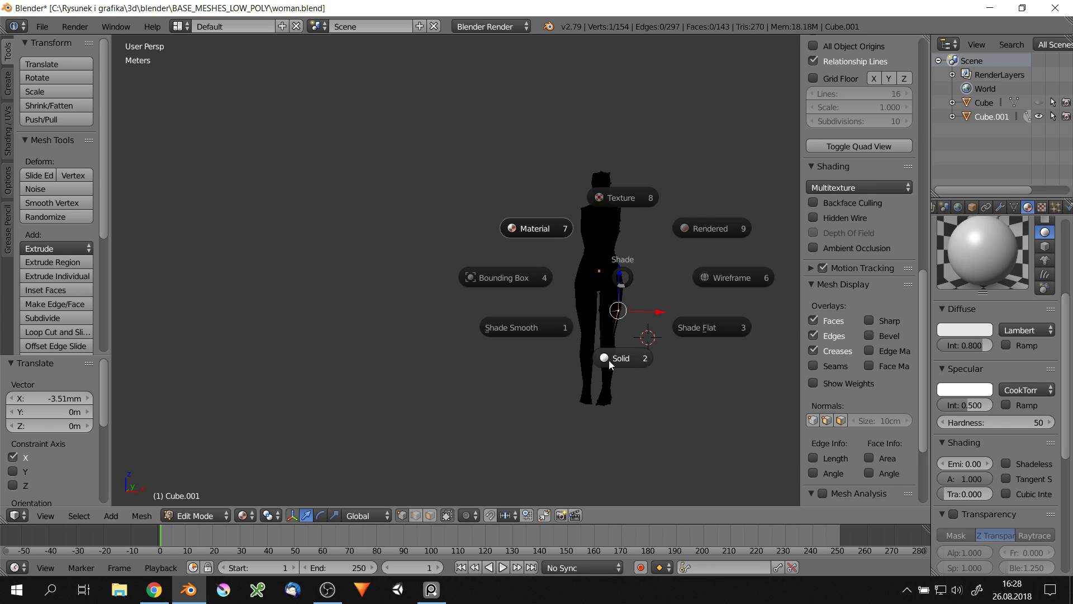
click(609, 360)
key(Tab)
scroll(528, 263, up, 3)
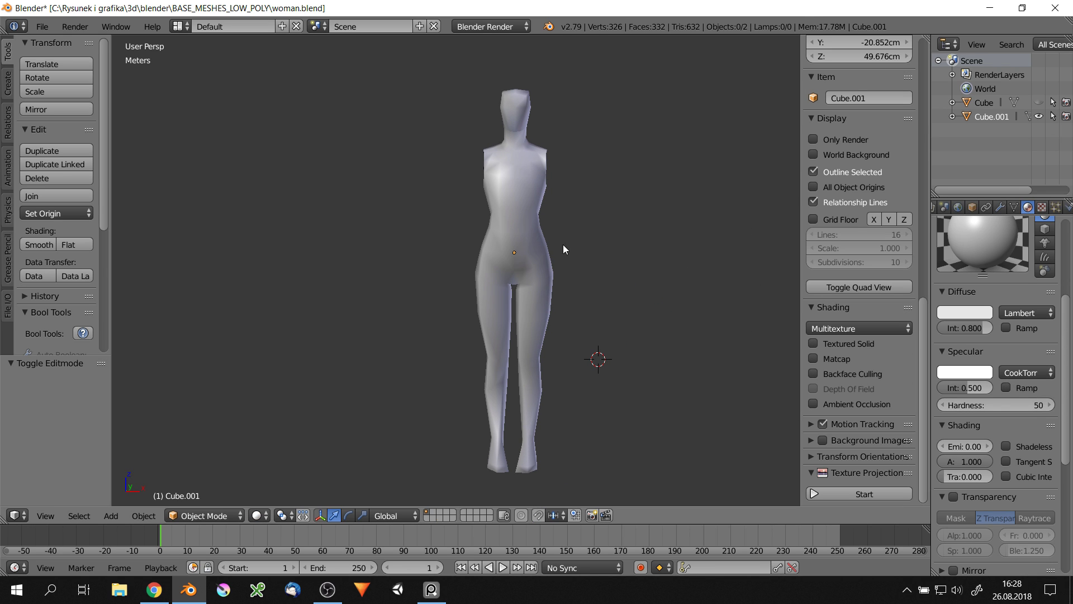
Enter Edit Mode and select a vertex on the leg
scroll(564, 250, up, 3)
key(Tab)
click(548, 170)
right_click(551, 452)
scroll(580, 404, up, 2)
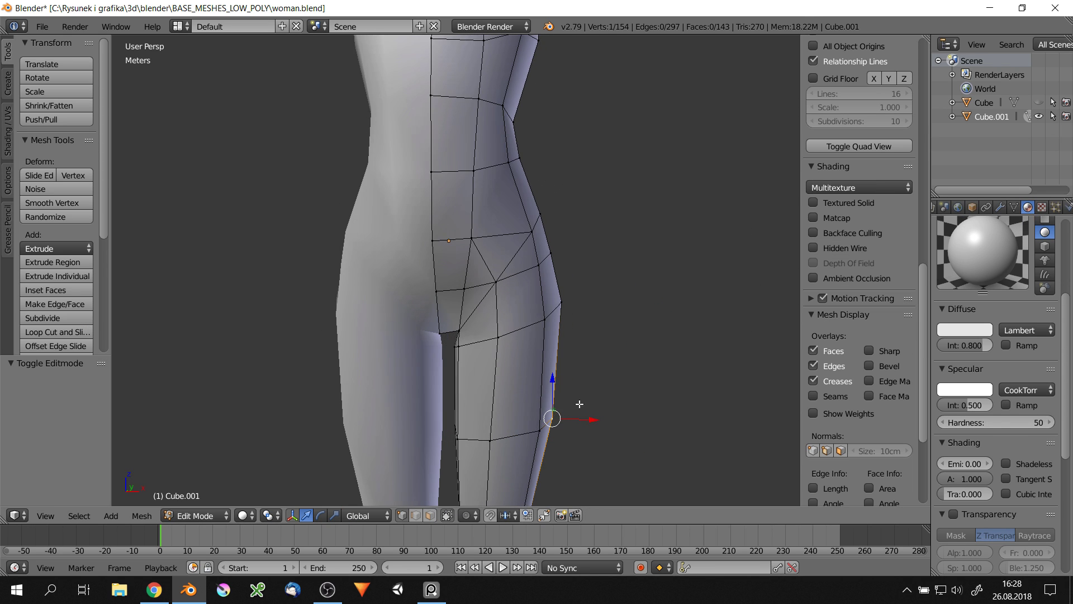
Tilt the thigh edge loop by -7.3° around Y and shift it slightly along X
alt+right_click(579, 404)
mouse_move(580, 403)
middle_down()
mouse_move(598, 376)
mouse_move(607, 268)
middle_up()
click(599, 376)
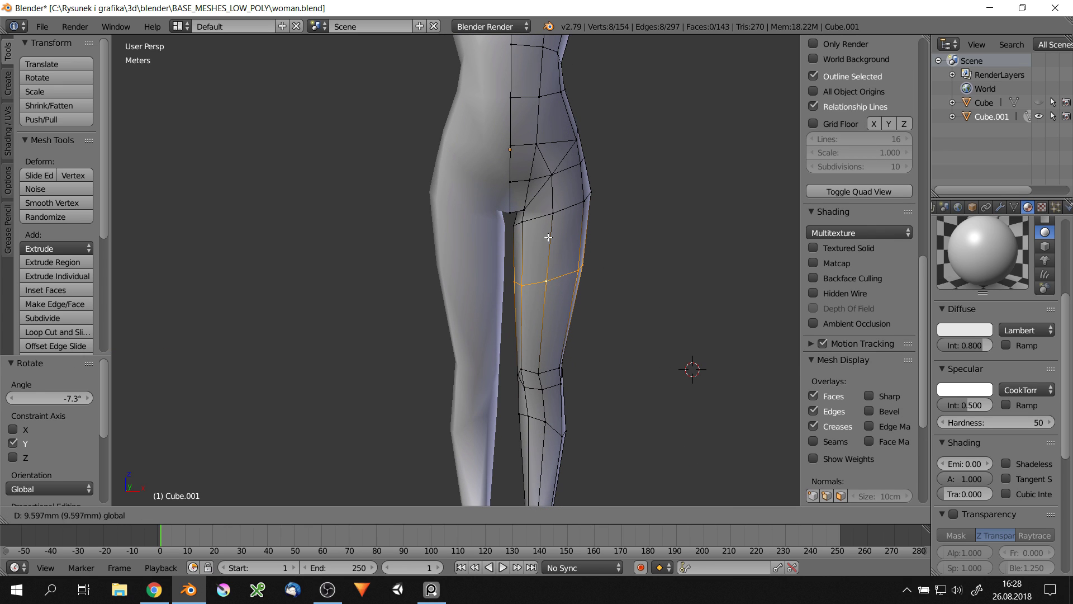
drag(587, 282, 590, 282)
scroll(590, 283, down, 5)
scroll(525, 280, up, 7)
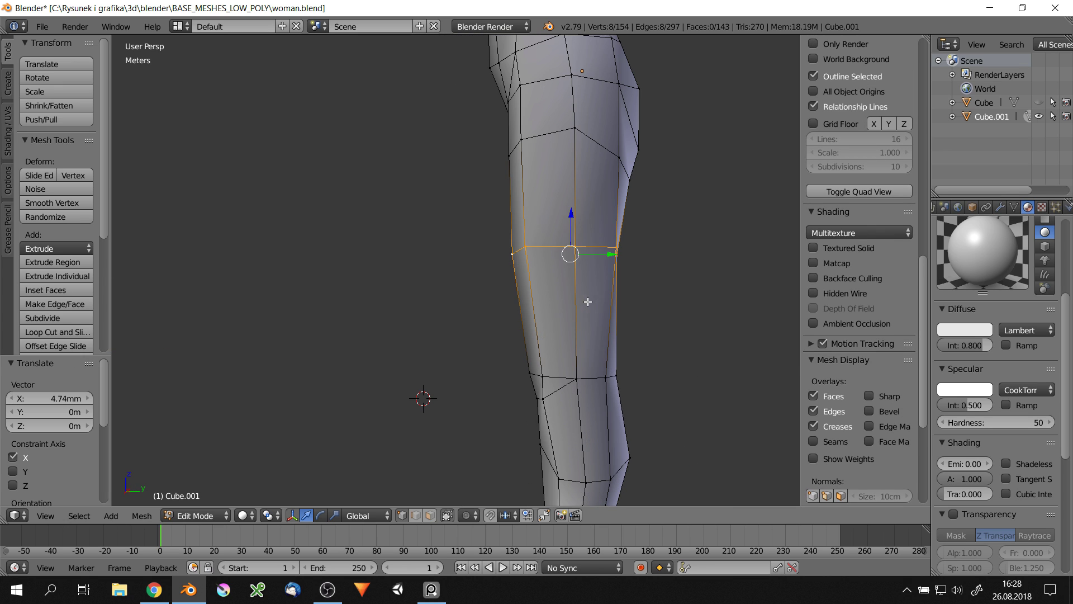
Move a lower-leg vertex along Y and adjust the ankle vertex
right_click(614, 246)
click(636, 248)
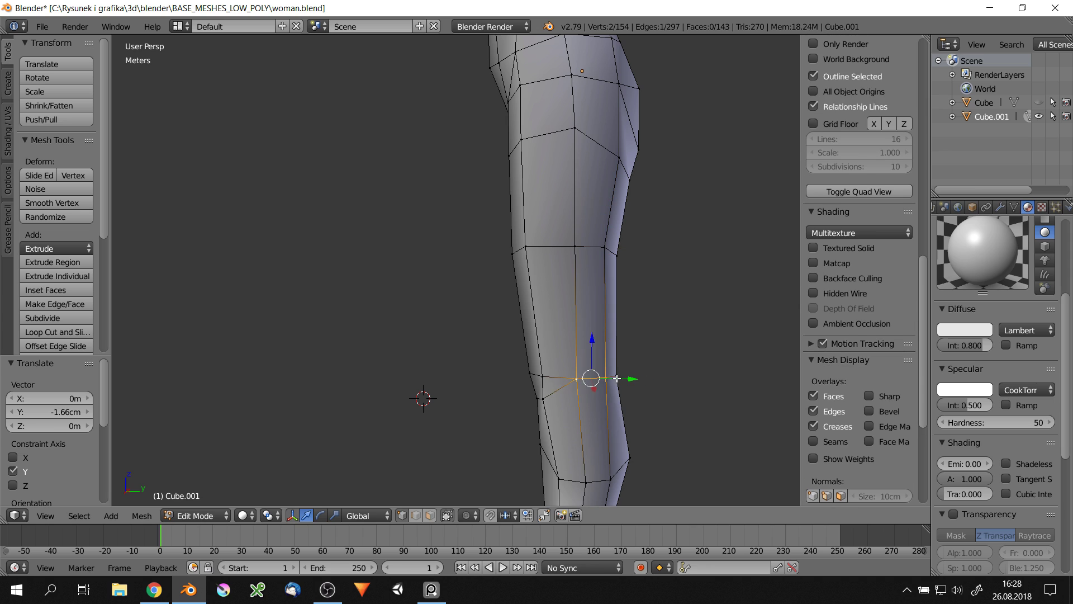
middle_drag(618, 376, 618, 313)
shift+right_click(553, 327)
scroll(592, 256, down, 3)
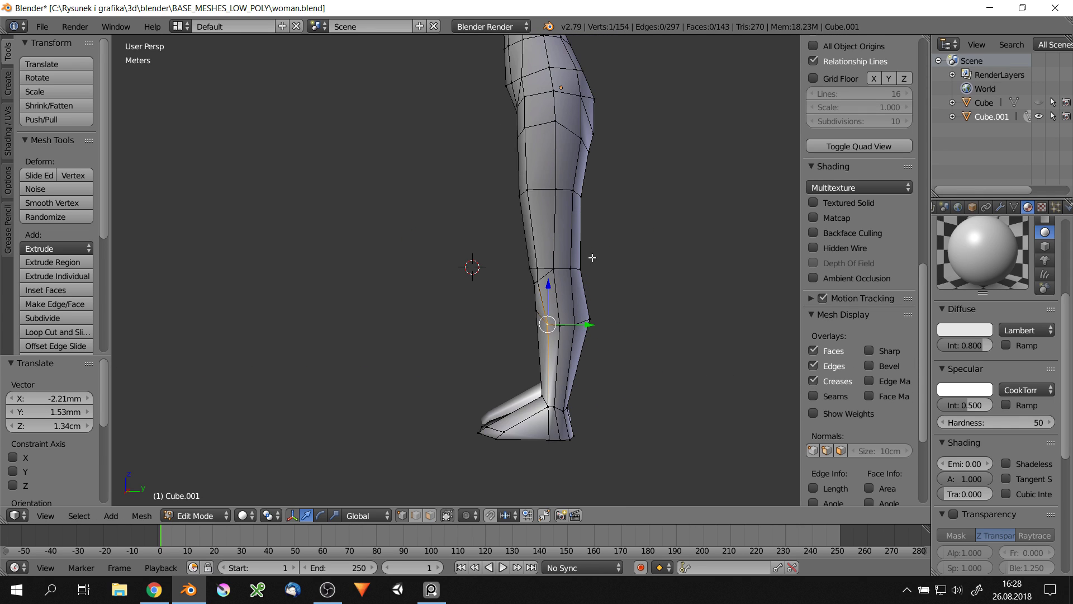
middle_drag(592, 256, 598, 222)
key(g)
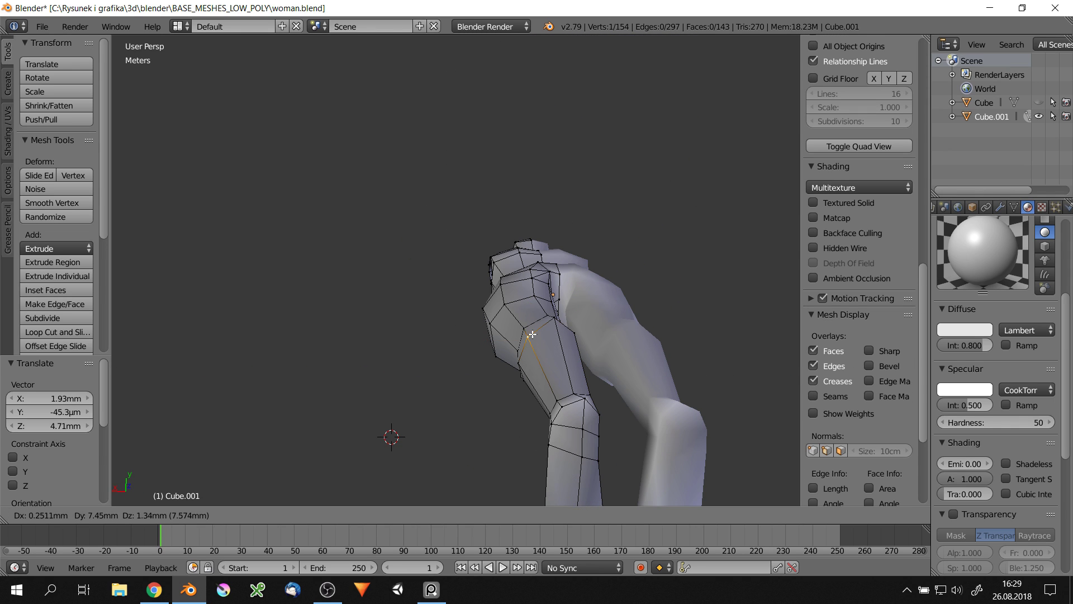
click(529, 334)
mouse_move(529, 333)
middle_down()
mouse_move(547, 266)
mouse_move(492, 179)
mouse_move(642, 312)
middle_up()
Move a shoulder vertex along the X axis
right_click(462, 151)
scroll(468, 147, up, 6)
key(x)
click(459, 118)
scroll(467, 173, down, 3)
scroll(645, 338, down, 3)
scroll(646, 338, down, 3)
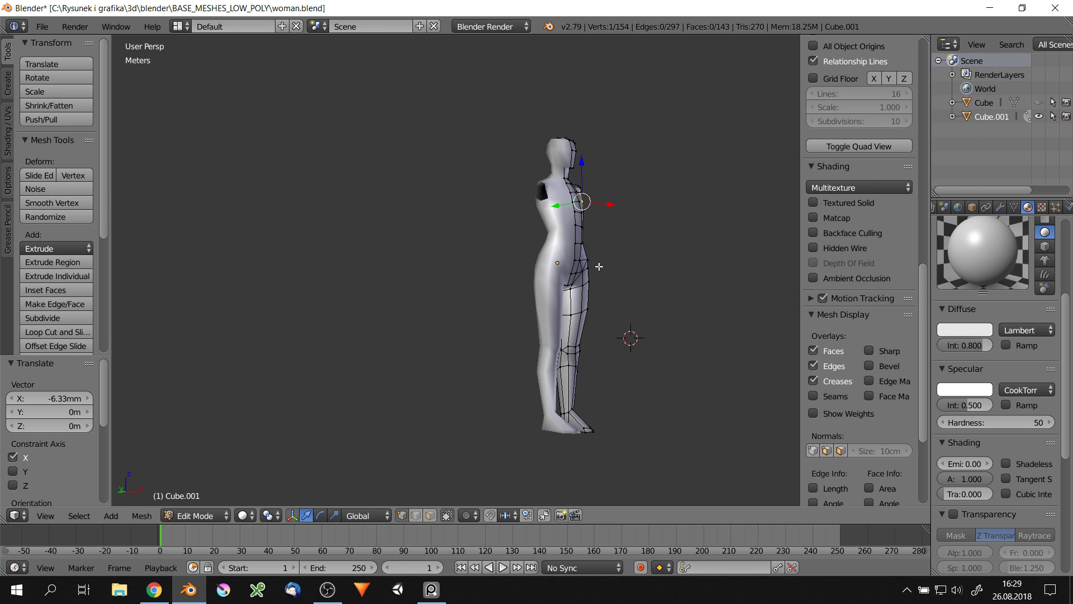
Orbit and zoom to inspect the torso from the front
middle_drag(594, 194, 603, 188)
scroll(603, 188, up, 5)
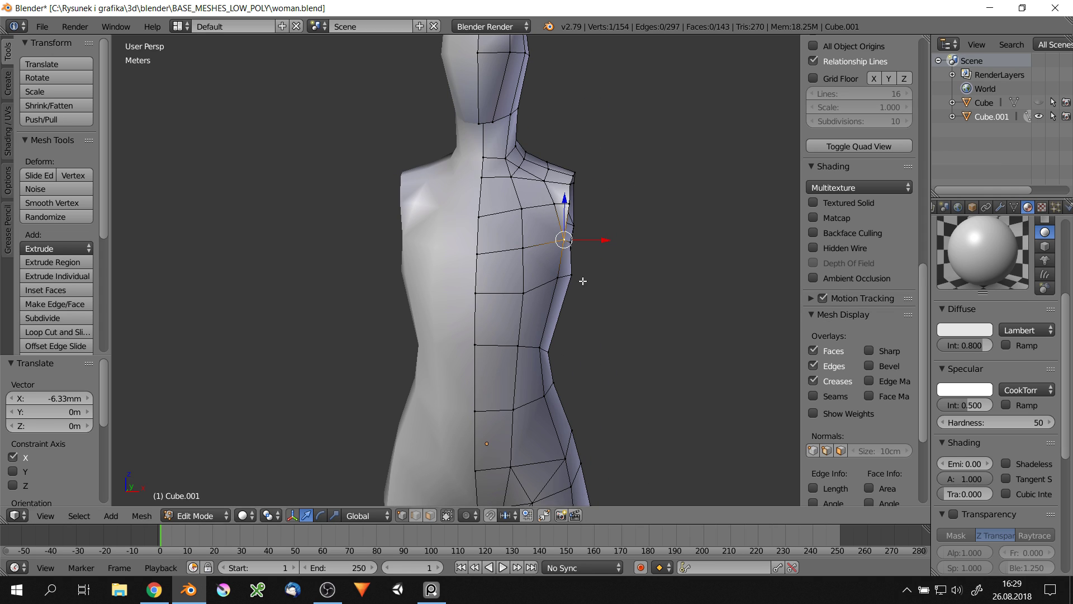
scroll(583, 281, down, 5)
scroll(579, 227, down, 3)
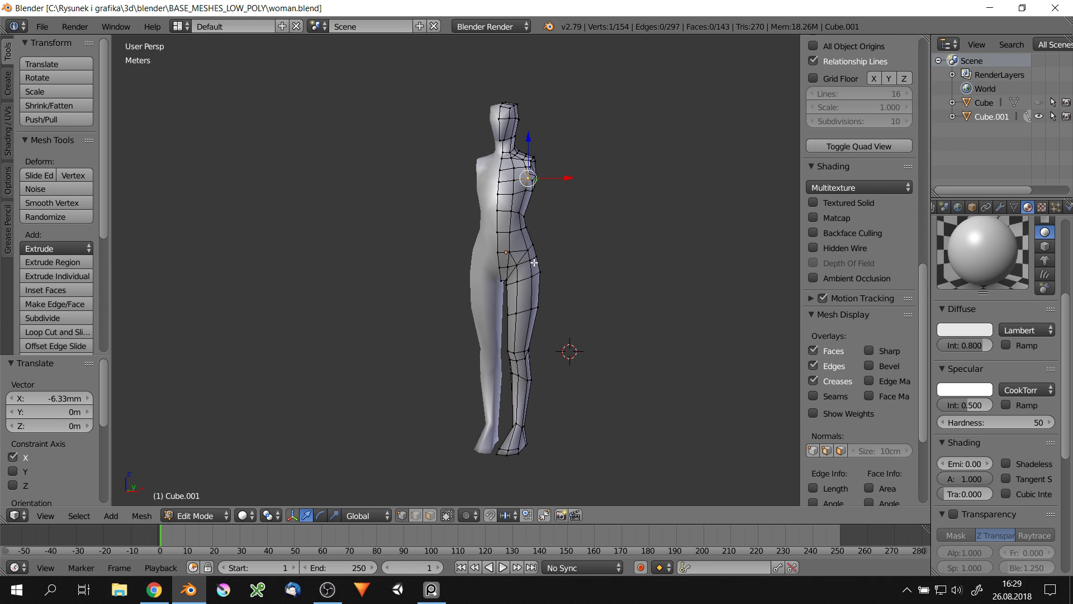
scroll(564, 235, up, 3)
scroll(563, 242, up, 2)
Bring the hips into view and lower a hip vertex
middle_drag(556, 247, 533, 248)
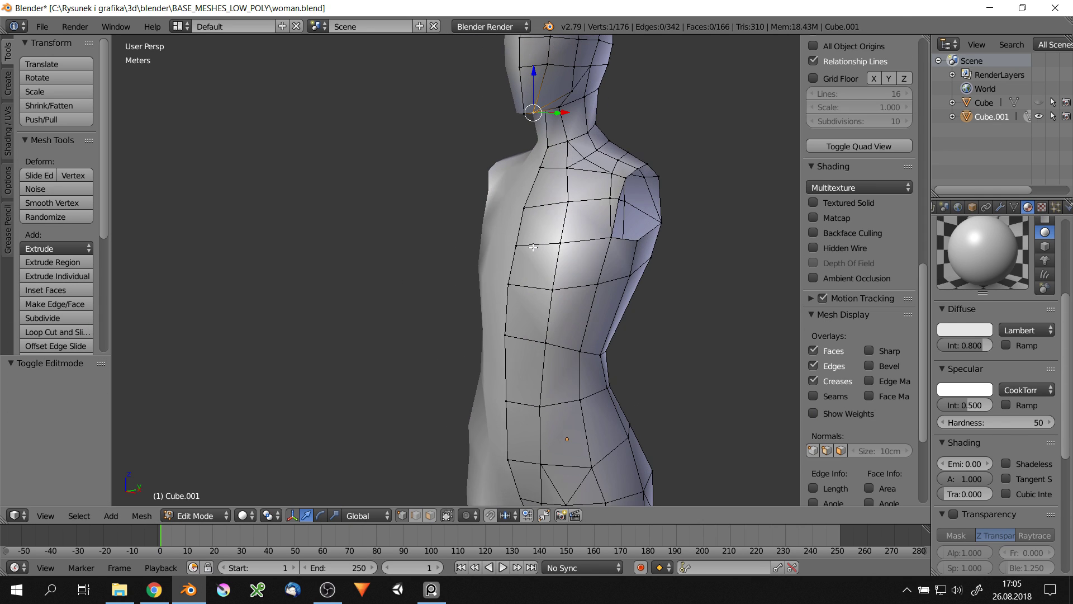
scroll(533, 247, up, 4)
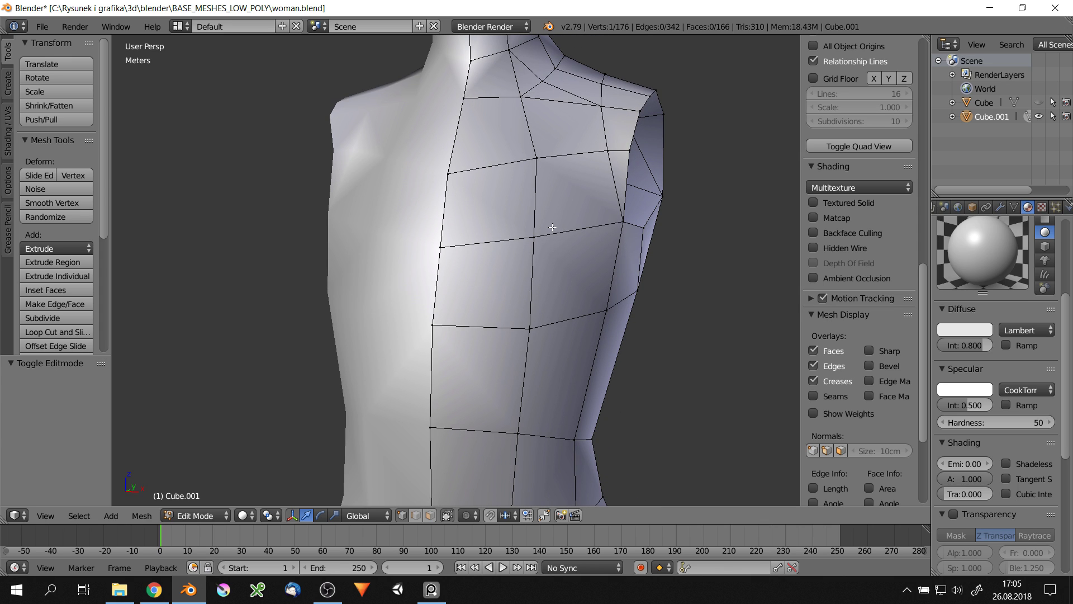
scroll(552, 229, down, 3)
shift+middle_drag(553, 238, 577, 206)
scroll(622, 255, up, 3)
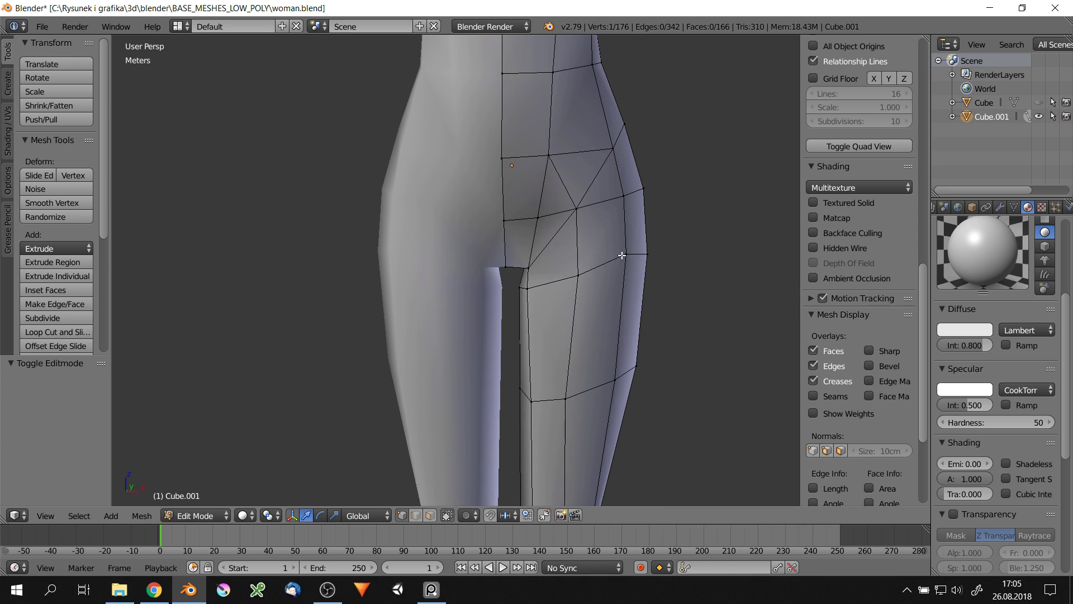
click(630, 214)
scroll(627, 235, down, 4)
mouse_move(623, 240)
middle_down()
mouse_move(586, 256)
mouse_move(615, 235)
middle_up()
scroll(615, 235, up, 4)
Move an upper-back vertex vertically along Z
right_click(622, 159)
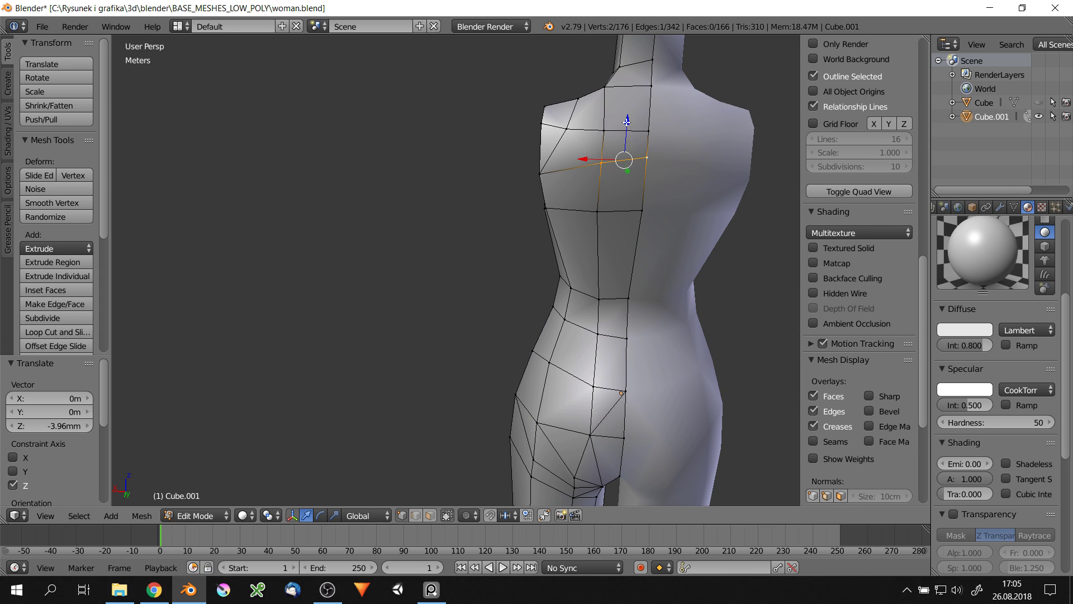
key(g)
key(z)
click(647, 135)
scroll(647, 135, down, 2)
scroll(647, 135, down, 2)
scroll(559, 279, up, 5)
Shift a hip vertex along Z to start shaping the buttock curve
right_click(459, 217)
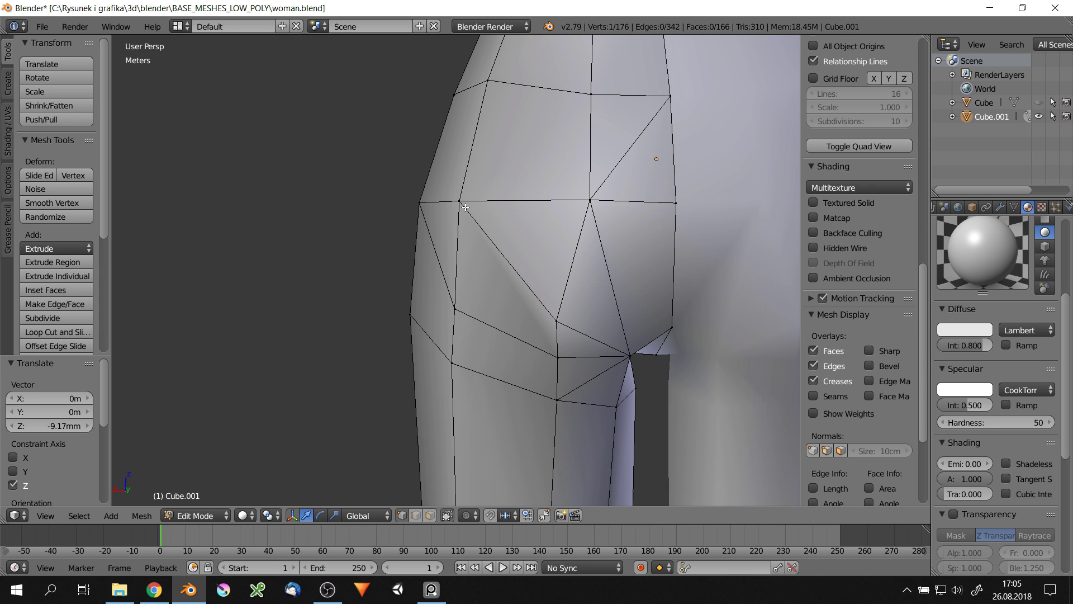
key(g)
key(z)
mouse_move(464, 204)
middle_down()
mouse_move(500, 290)
mouse_move(466, 315)
mouse_move(412, 242)
mouse_move(424, 226)
mouse_move(402, 231)
middle_up()
scroll(500, 290, down, 5)
scroll(500, 290, up, 4)
click(468, 280)
click(383, 241)
Move a vertex on the side of the leg along the Y axis
right_click(412, 242)
key(g)
key(y)
click(412, 234)
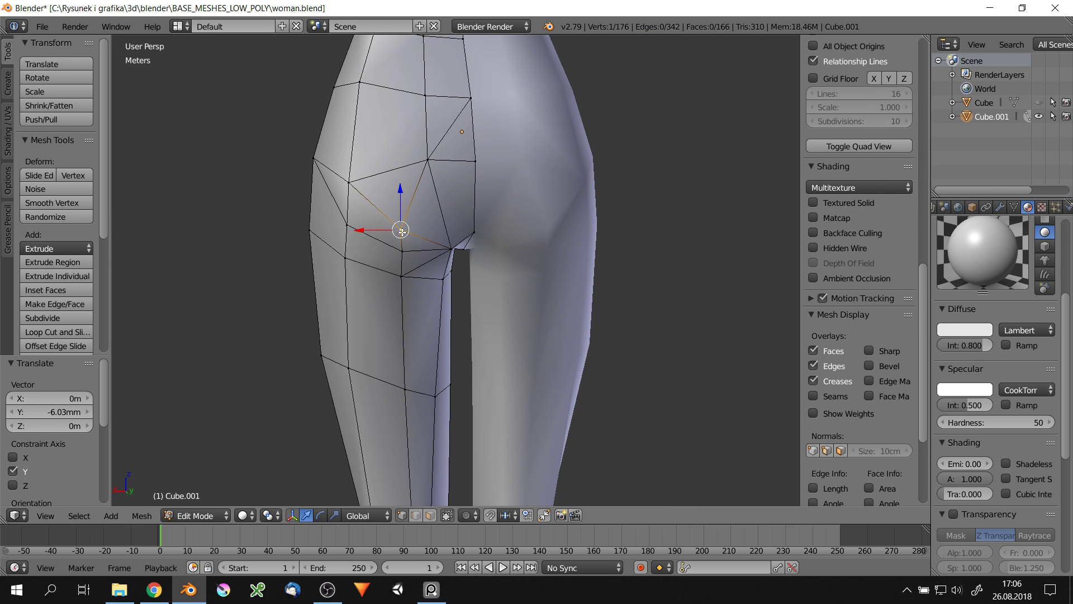
mouse_move(432, 186)
middle_down()
mouse_move(428, 251)
mouse_move(488, 266)
middle_up()
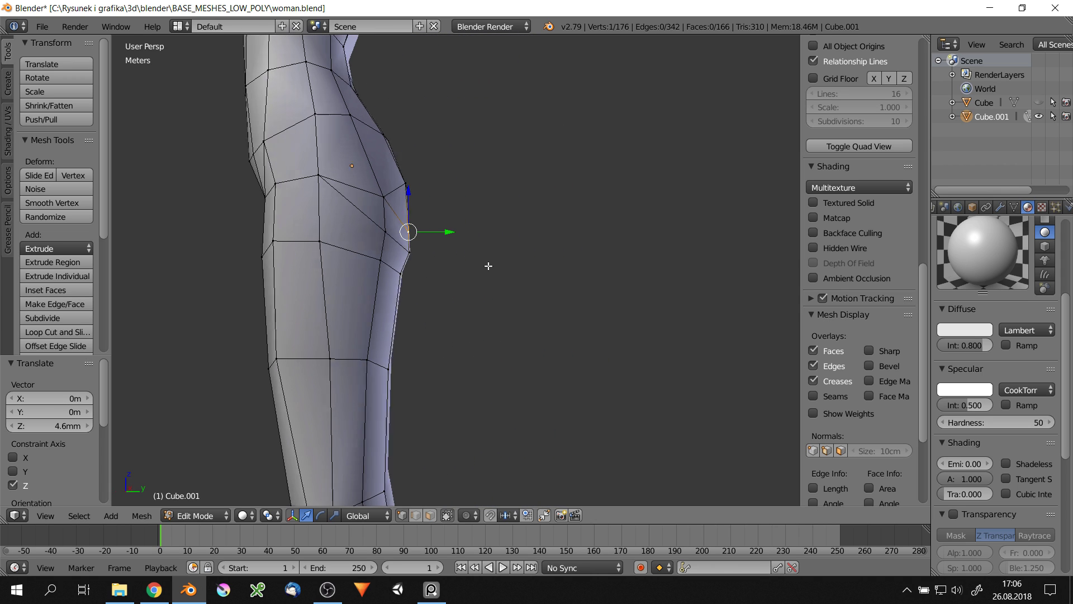
click(382, 188)
mouse_move(381, 188)
middle_down()
mouse_move(290, 117)
mouse_move(489, 216)
mouse_move(430, 211)
mouse_move(487, 235)
middle_up()
Slide and drag the remaining buttock vertices into a rounder curve, then leave Edit Mode
key(g)
key(g)
click(494, 223)
scroll(474, 222, down, 5)
scroll(486, 234, up, 3)
scroll(494, 246, up, 2)
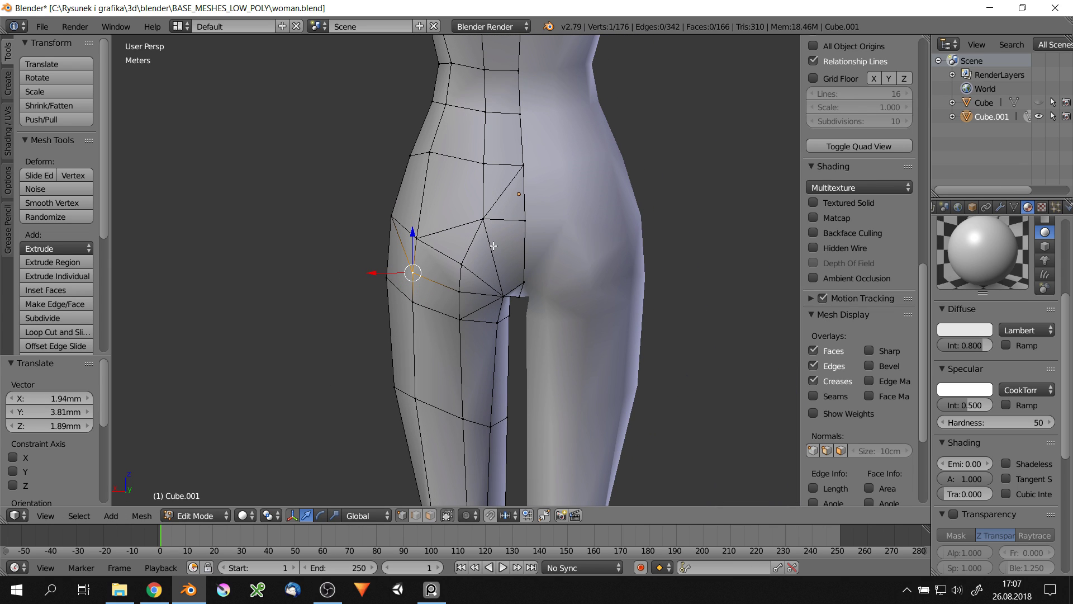
middle_drag(469, 264, 501, 214)
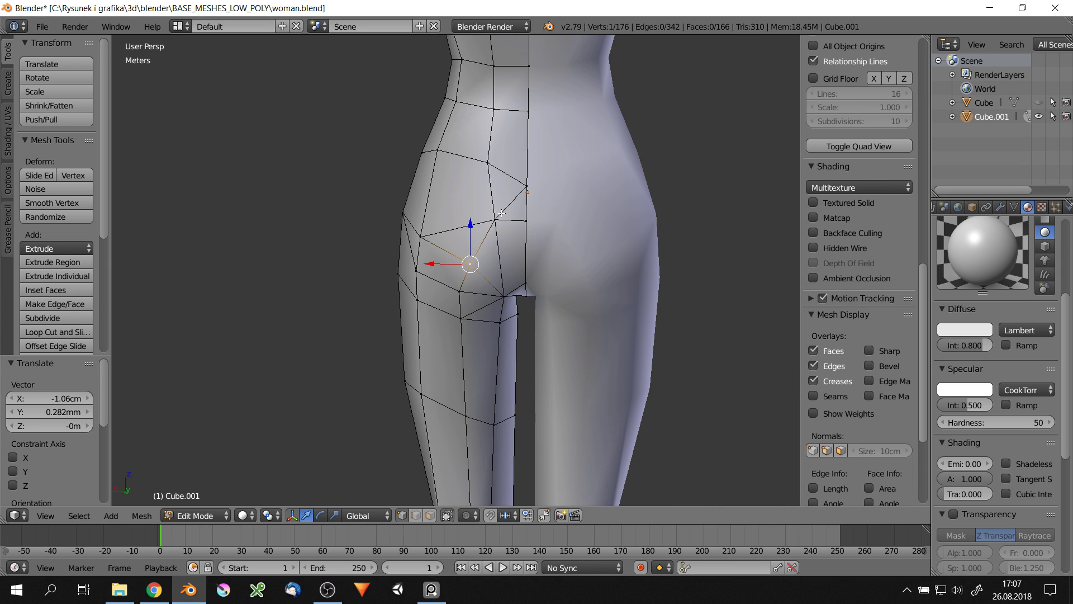
right_drag(494, 223, 495, 224)
middle_drag(496, 223, 516, 239)
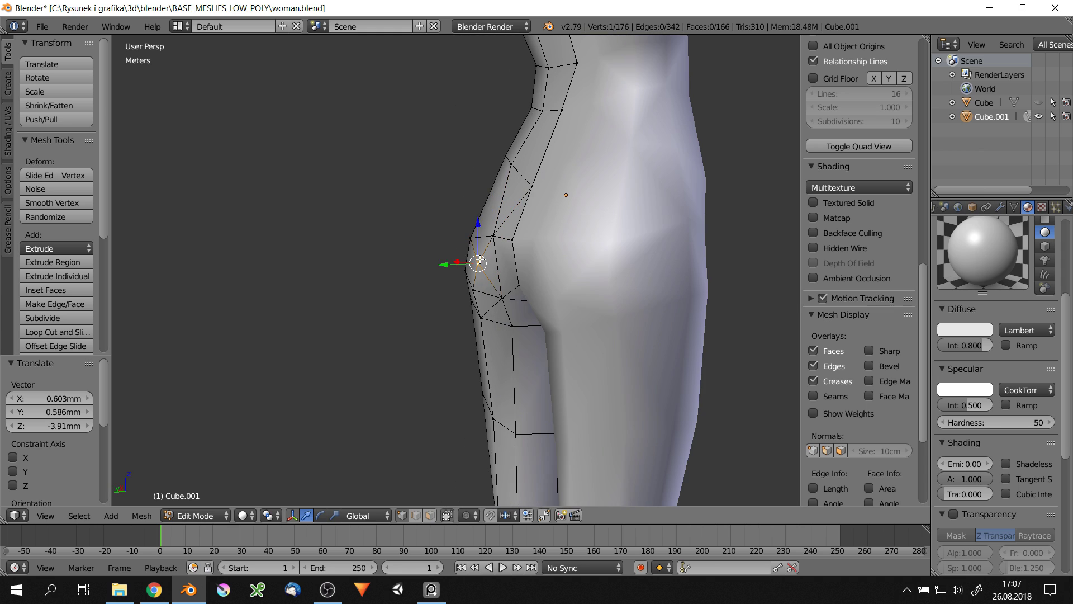
scroll(515, 238, down, 3)
scroll(492, 229, down, 3)
key(Tab)
Return to Object Mode and preview the figure with the pink matcap
click(385, 217)
middle_drag(386, 217, 465, 277)
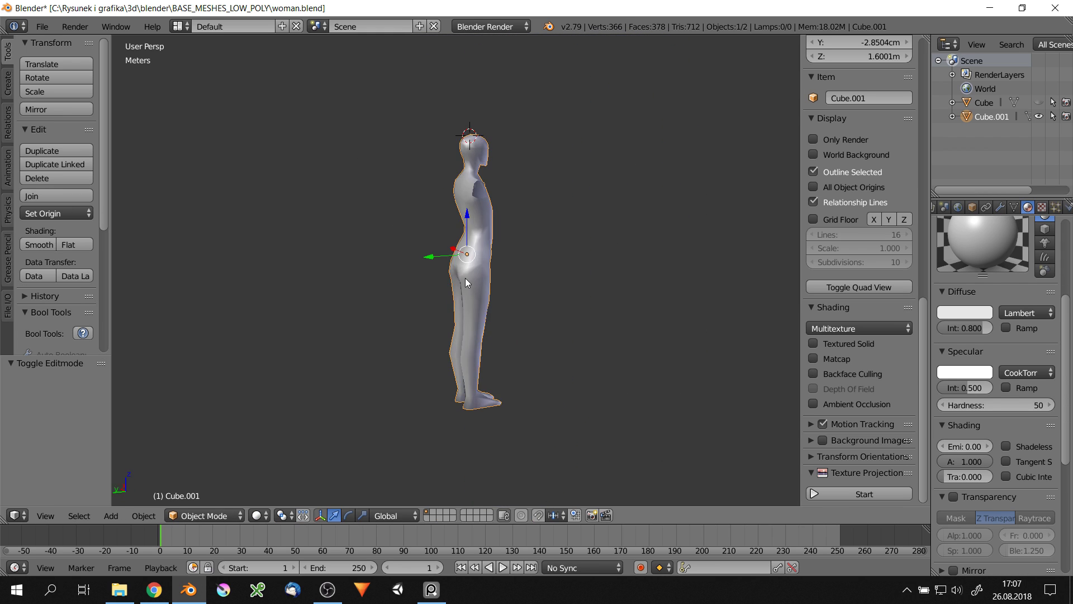
scroll(534, 290, up, 4)
click(813, 358)
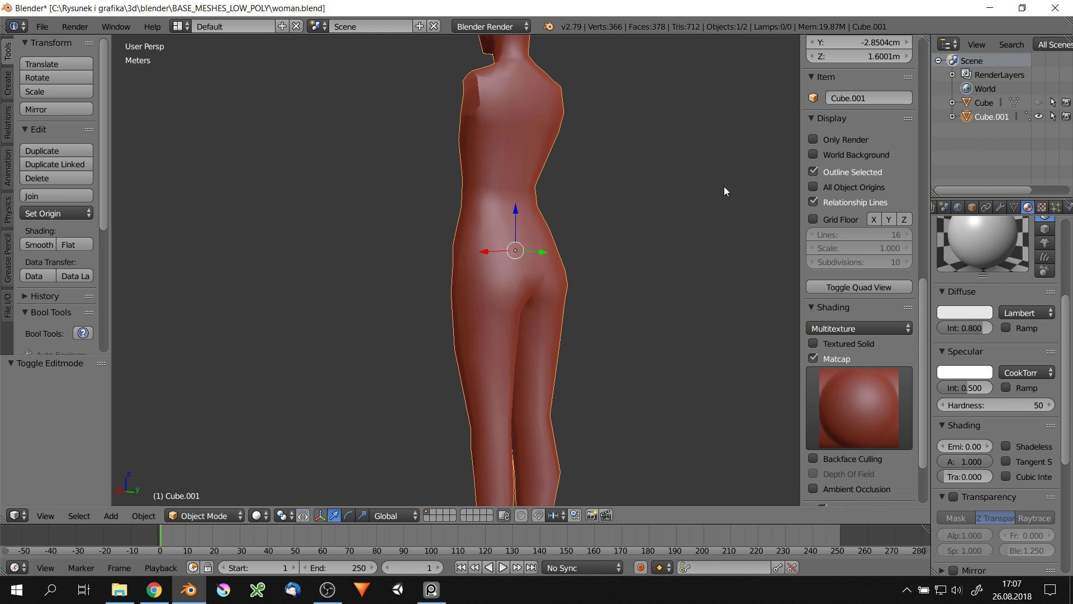
click(859, 409)
click(473, 209)
scroll(830, 465, down, 2)
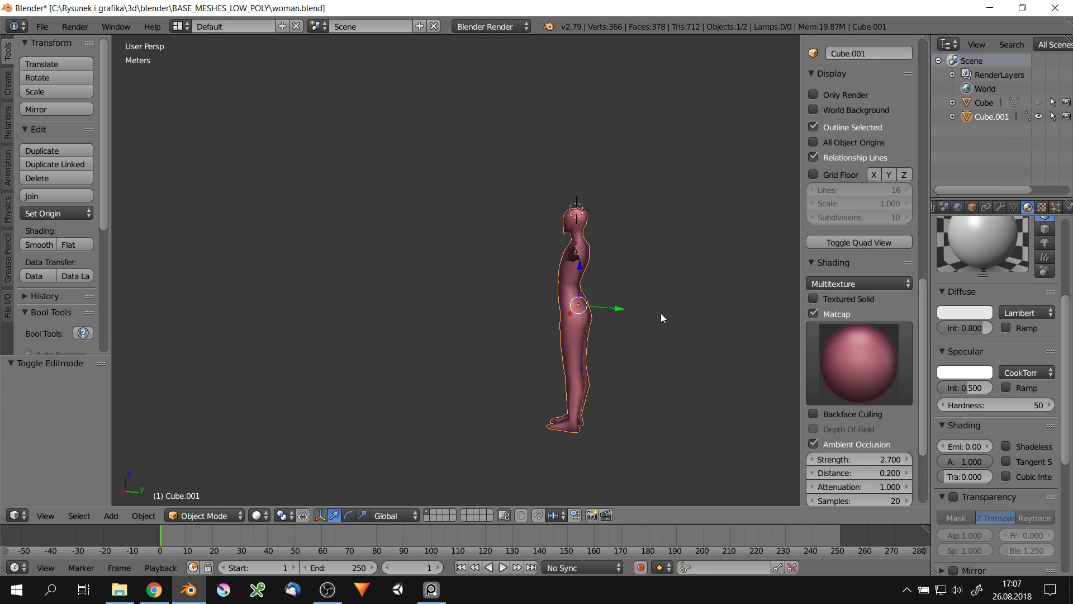
middle_drag(661, 313, 468, 302)
Raise the crotch vertex along the Z axis in Edit Mode
key(Tab)
scroll(465, 297, up, 5)
scroll(551, 264, up, 2)
key(g)
key(z)
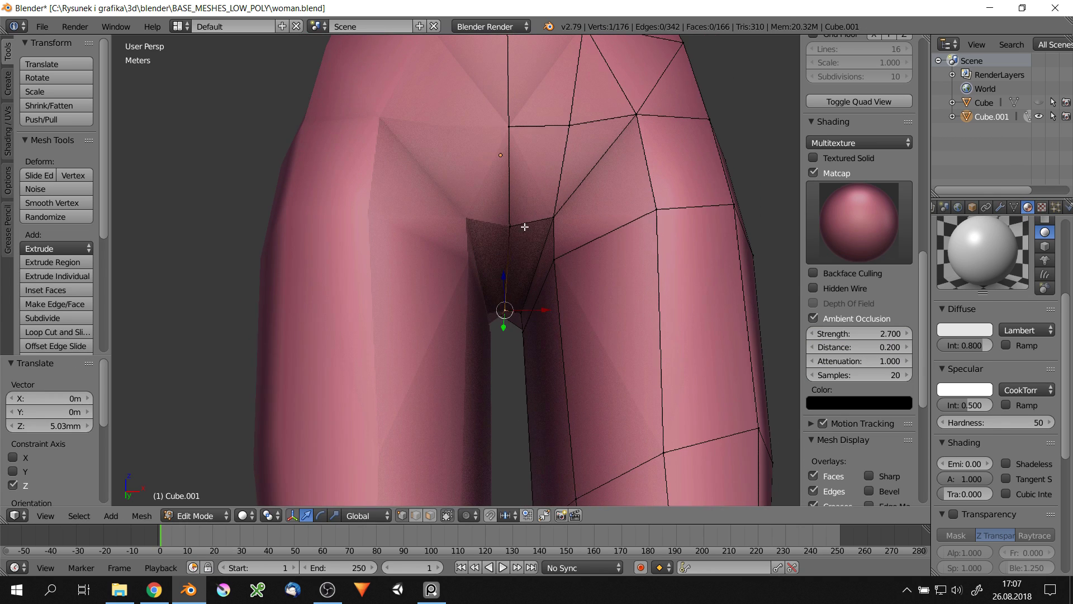
click(513, 245)
scroll(479, 280, down, 6)
Switch to the lavender matcap and turn off ambient occlusion
key(Tab)
key(a)
middle_drag(479, 280, 570, 286)
click(855, 355)
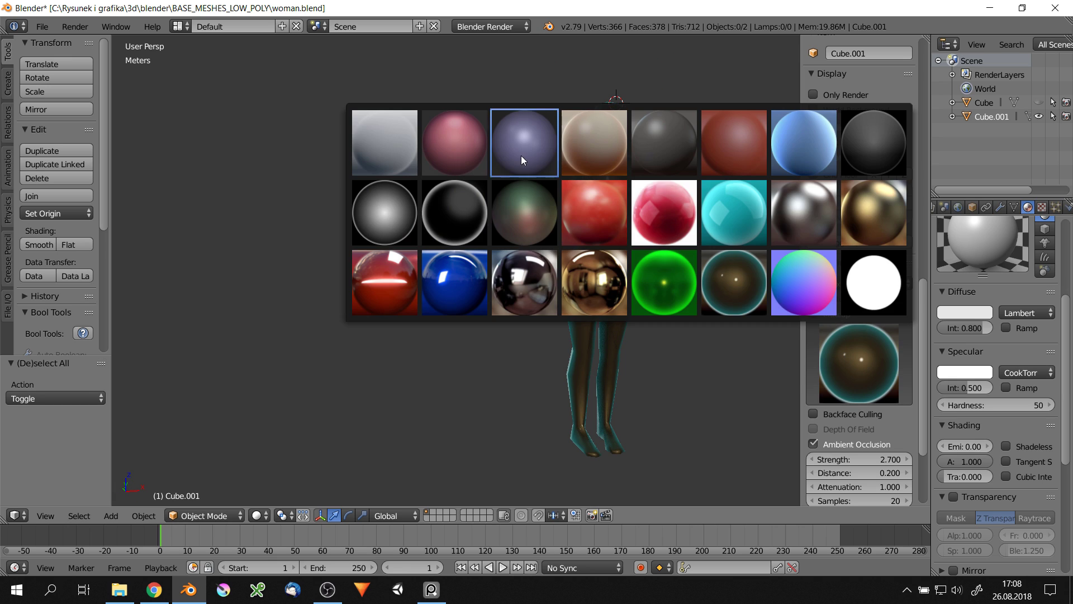
click(521, 155)
middle_drag(521, 155, 643, 313)
click(813, 444)
scroll(597, 284, up, 5)
Push the crotch vertex back along the Y axis
key(Tab)
mouse_move(597, 284)
middle_down()
mouse_move(504, 313)
mouse_move(531, 287)
mouse_move(607, 324)
mouse_move(552, 243)
mouse_move(552, 218)
middle_up()
key(g)
key(y)
click(702, 157)
scroll(702, 158, down, 5)
Turn off matcap shading and bring the torso side into view in Edit Mode
click(824, 177)
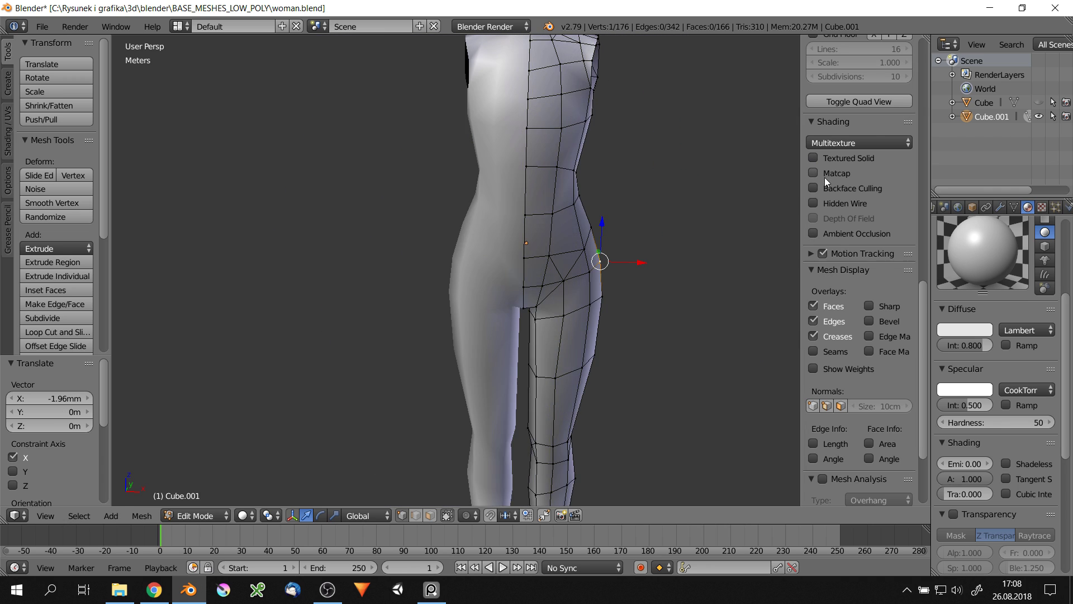
scroll(555, 289, down, 3)
key(Tab)
key(a)
middle_drag(533, 293, 579, 283)
key(Tab)
scroll(578, 283, up, 5)
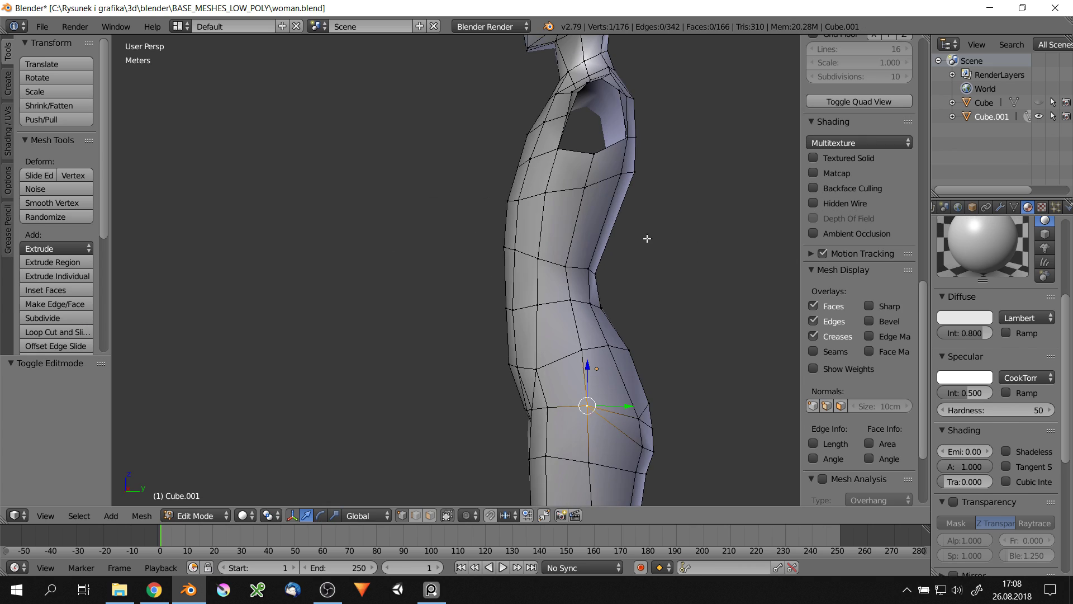
shift+middle_drag(647, 237, 473, 201)
Move waist and armpit vertices front to back to refine the torso profile
click(499, 167)
mouse_move(499, 168)
middle_down()
mouse_move(496, 190)
mouse_move(521, 246)
middle_up()
drag(528, 260, 525, 258)
middle_drag(525, 258, 585, 240)
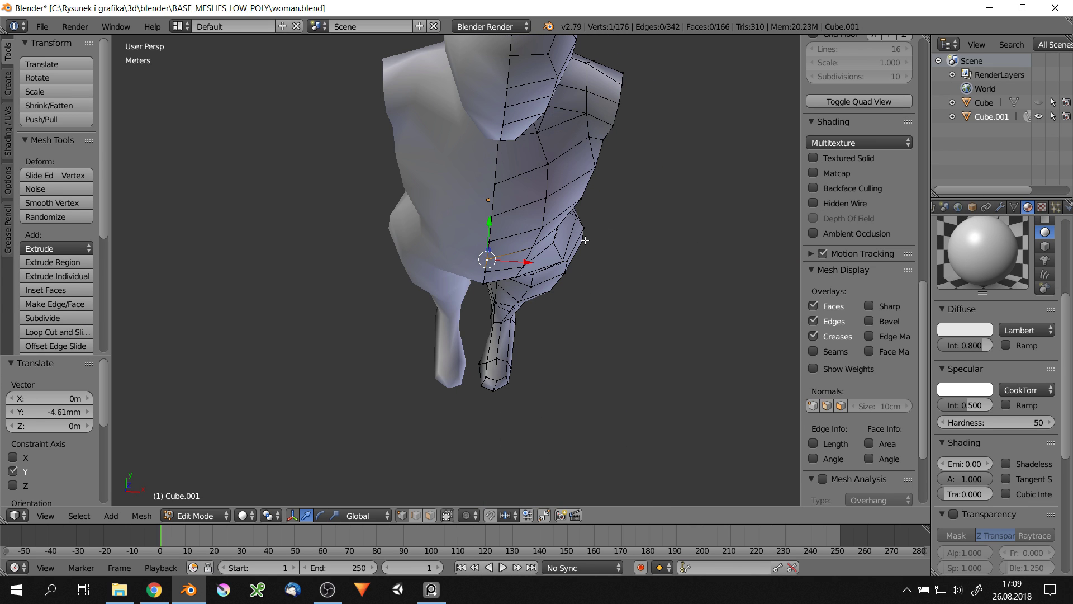
click(582, 167)
middle_drag(582, 167, 593, 256)
click(610, 202)
scroll(610, 203, down, 5)
Try extruding the shoulder edges outward, then undo the extrusion
key(Tab)
scroll(577, 205, up, 3)
key(Tab)
scroll(646, 216, up, 3)
middle_drag(645, 216, 619, 224)
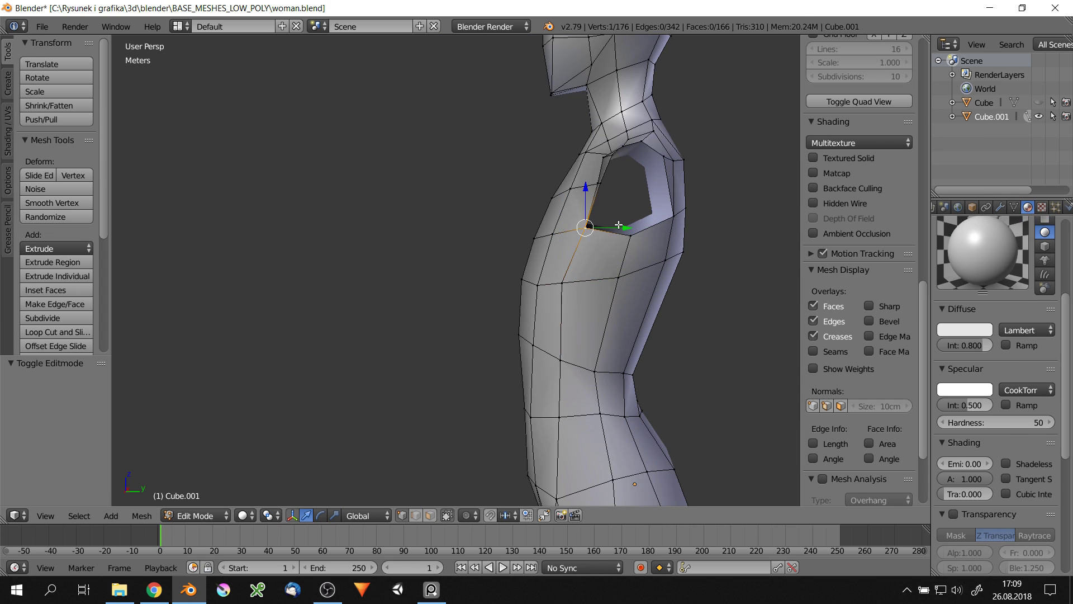
key(g)
right_click(598, 166)
middle_drag(598, 167, 601, 185)
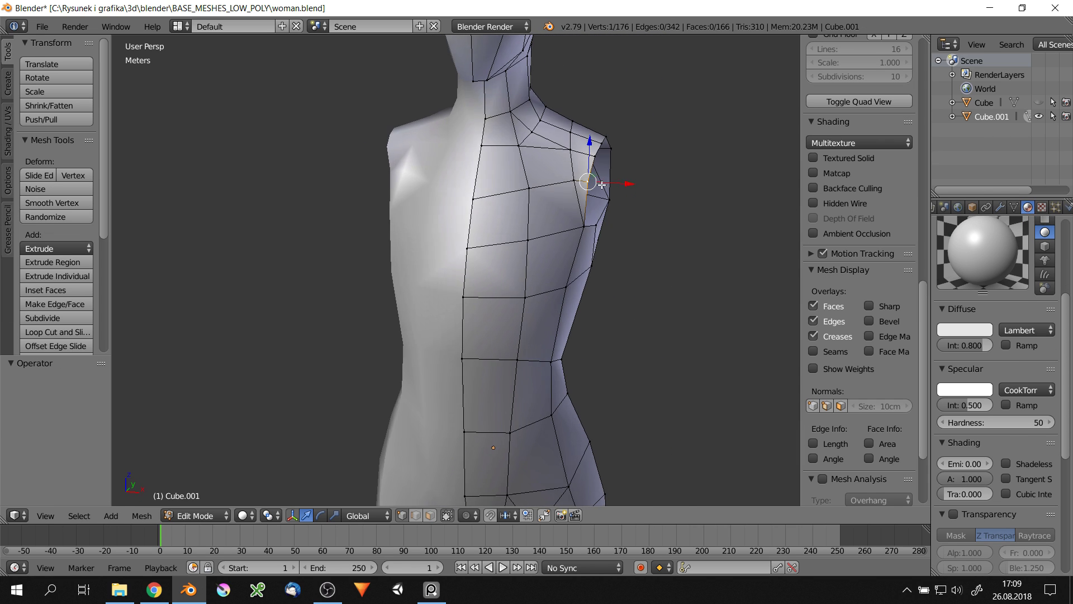
key(e)
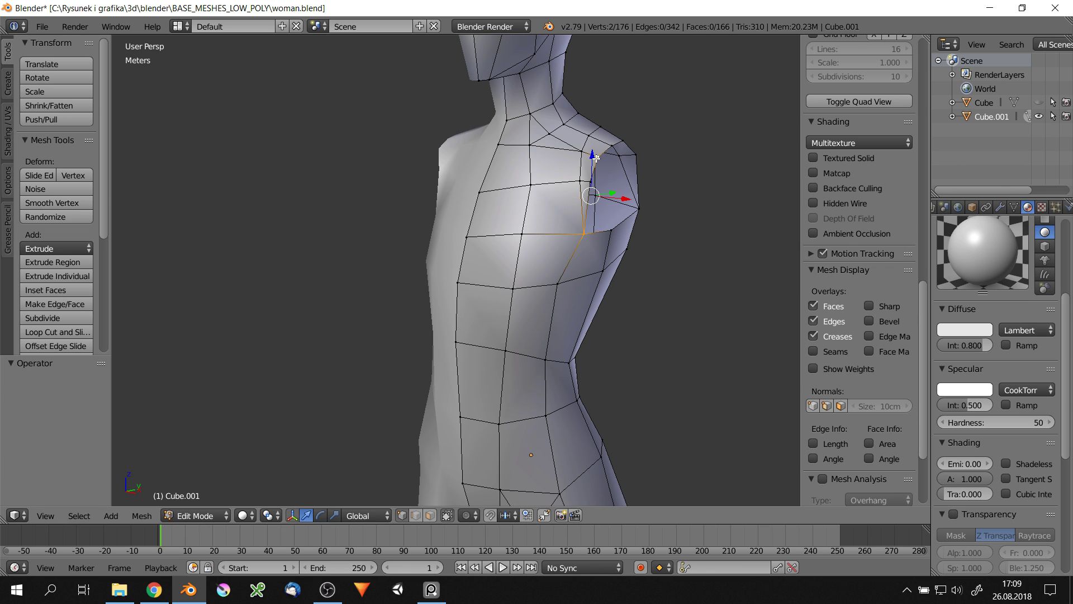
click(642, 205)
middle_drag(643, 204, 678, 212)
key(ctrl+z)
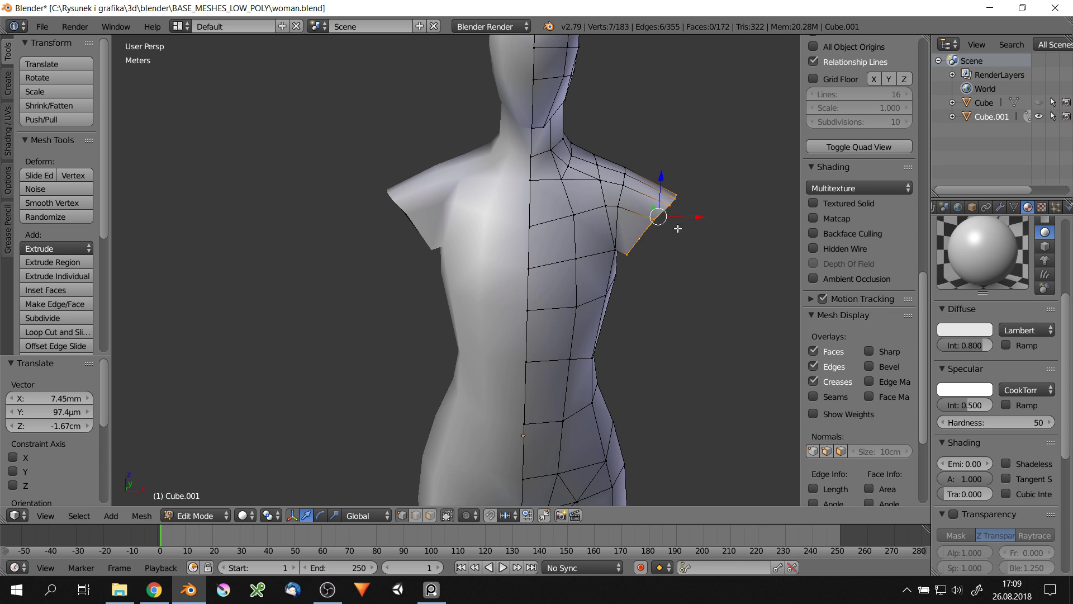
Move the shoulder corner vertex 2.38mm in X and -5.74mm in Z
mouse_move(666, 305)
middle_down()
mouse_move(652, 223)
mouse_move(584, 133)
middle_up()
right_click(584, 133)
right_drag(584, 133, 592, 128)
middle_drag(592, 129, 629, 106)
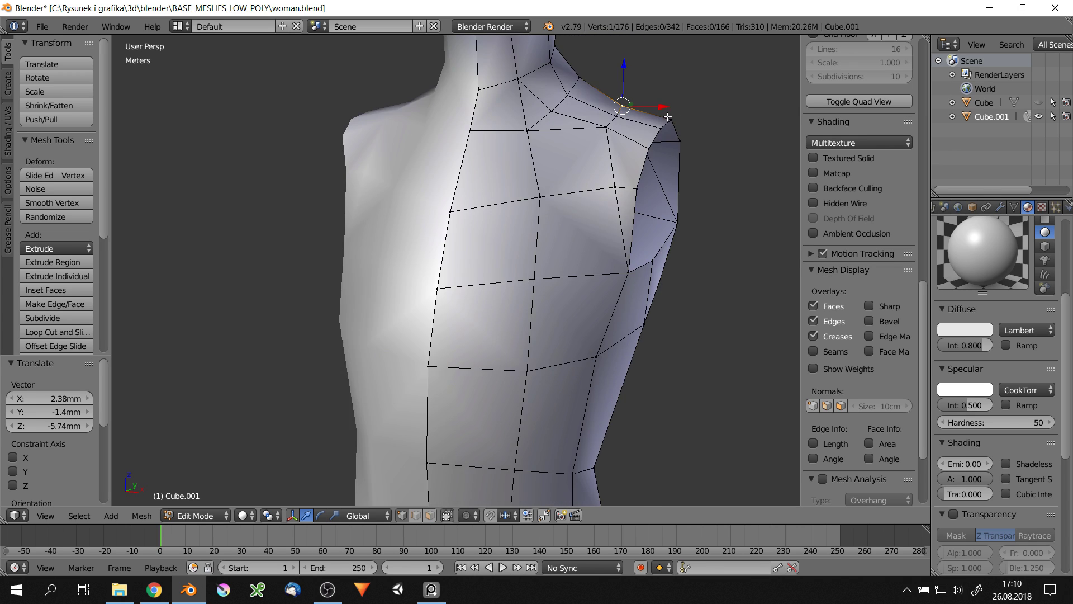
Move the selected neck vertices front to back
scroll(607, 173, down, 3)
scroll(606, 172, up, 4)
shift+right_click(586, 201)
right_drag(586, 202, 573, 207)
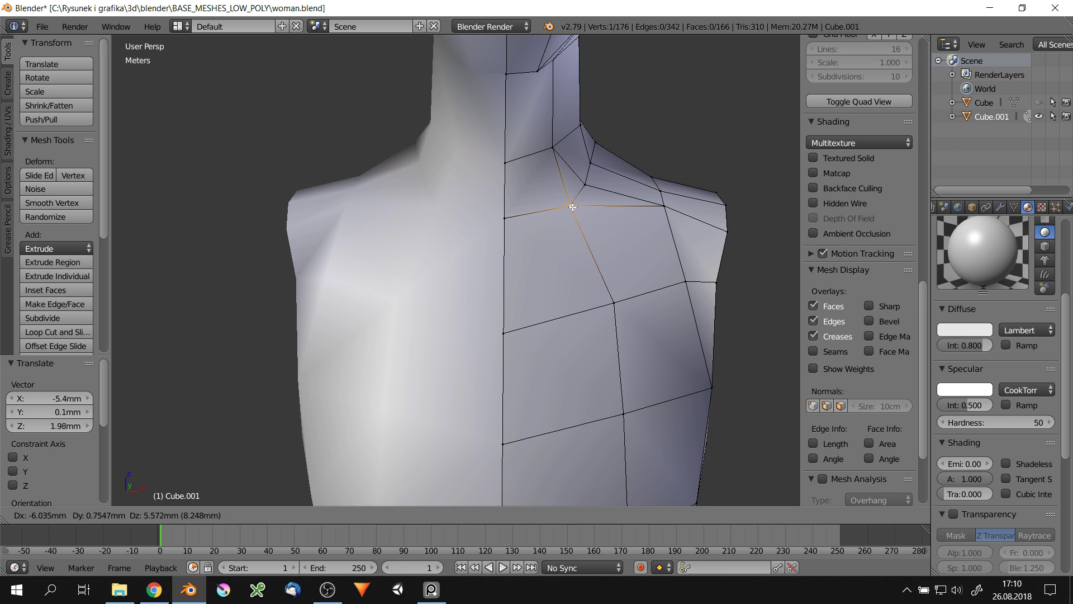
right_drag(586, 131, 582, 127)
mouse_move(582, 128)
middle_down()
mouse_move(514, 148)
mouse_move(559, 140)
middle_up()
click(541, 179)
Push the back-of-head vertices backward along the Y axis
scroll(559, 139, up, 2)
key(g)
key(y)
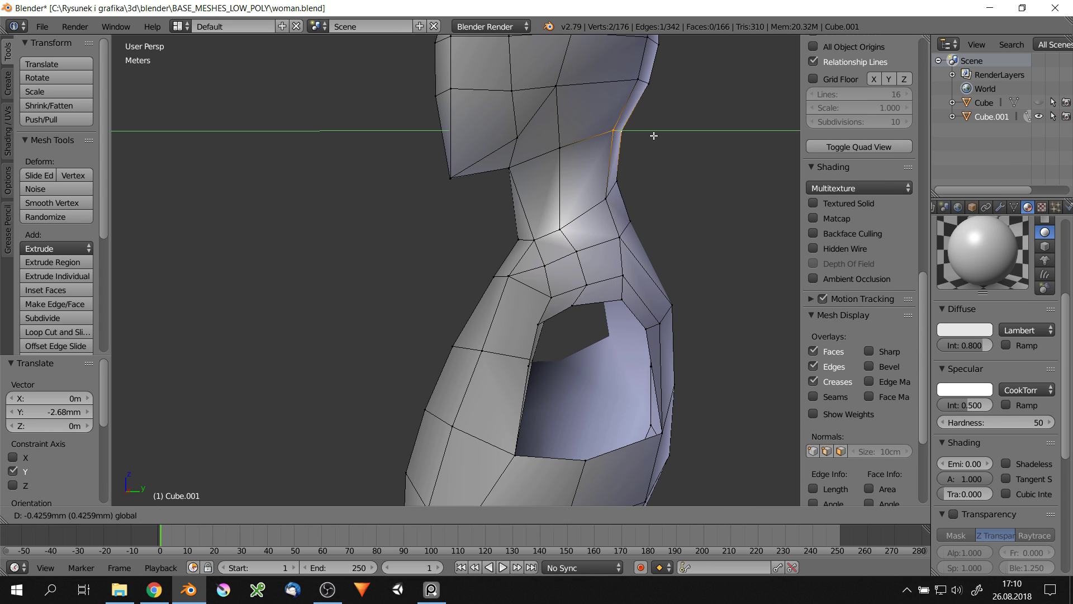
scroll(644, 135, down, 3)
scroll(634, 159, up, 2)
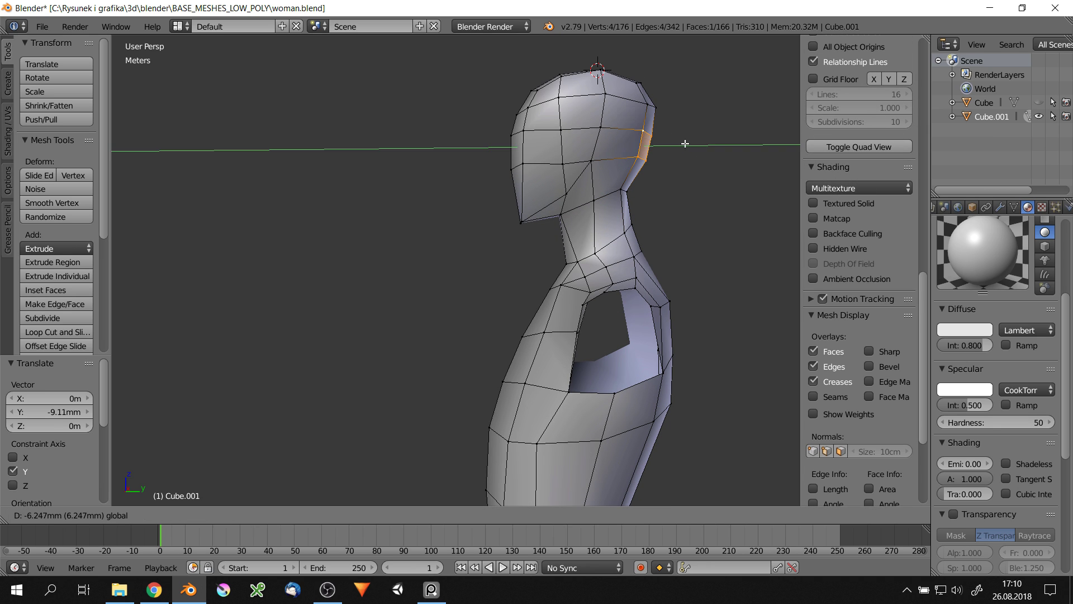
click(683, 106)
In right side view, move a chin vertex along the Y axis
middle_drag(615, 140, 548, 218)
right_click(545, 221)
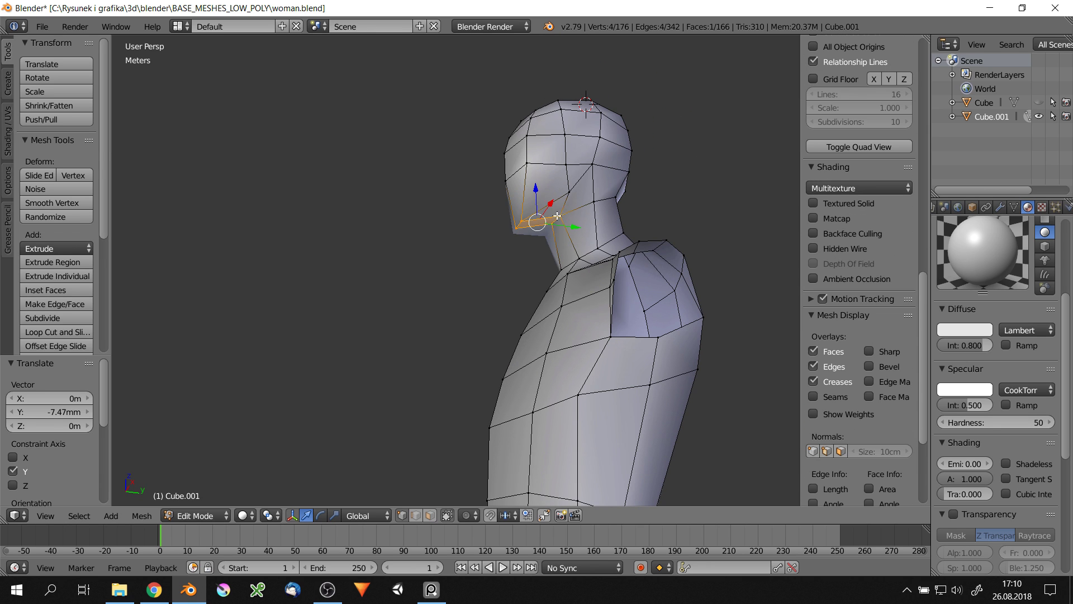
key(KP_3)
right_click(554, 229)
key(g)
key(y)
click(551, 235)
Zoom out to a front view and return to Object Mode with the whole body visible
scroll(550, 235, up, 2)
scroll(549, 246, down, 1)
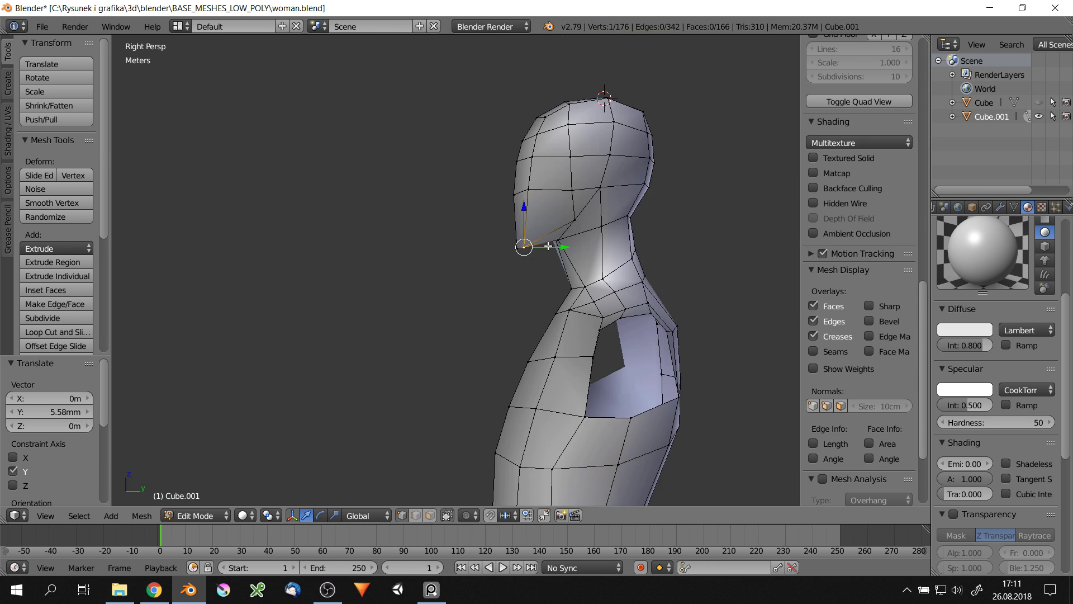
scroll(548, 246, down, 4)
mouse_move(548, 246)
middle_down()
mouse_move(592, 223)
mouse_move(557, 248)
middle_up()
key(Tab)
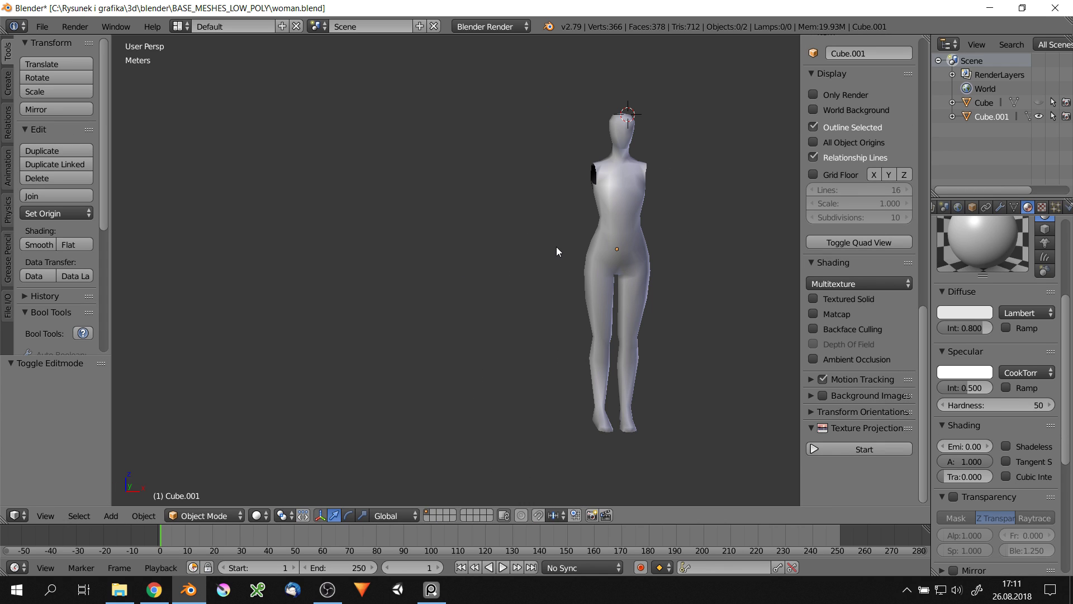
In Edit Mode, move the inner-thigh vertex near the crotch -5.77mm along Y
key(Tab)
scroll(640, 210, up, 4)
scroll(601, 181, up, 4)
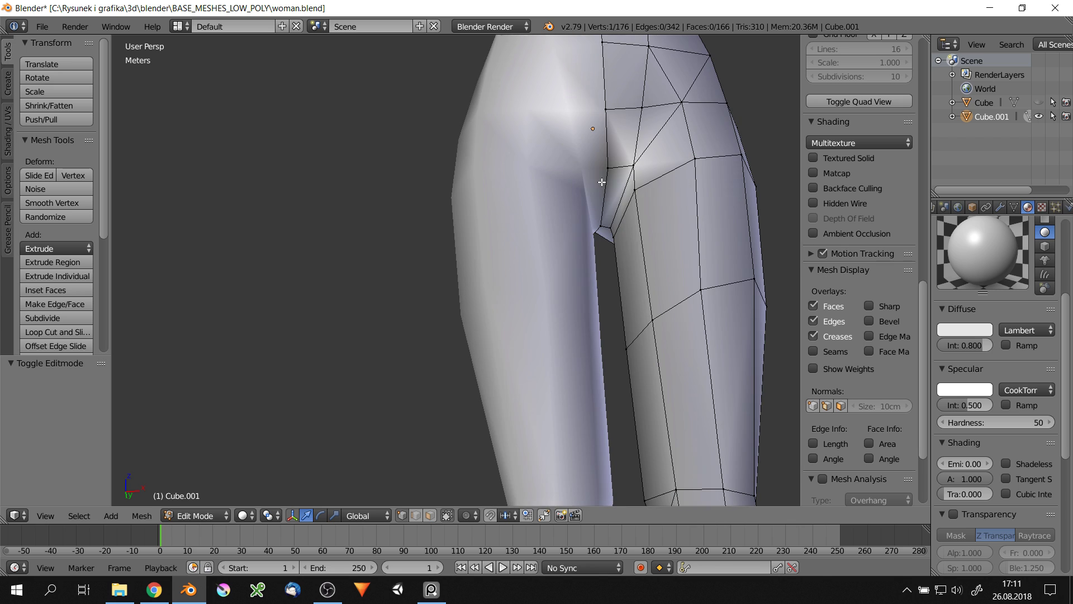
click(676, 185)
mouse_move(677, 185)
middle_down()
mouse_move(635, 233)
mouse_move(635, 205)
middle_up()
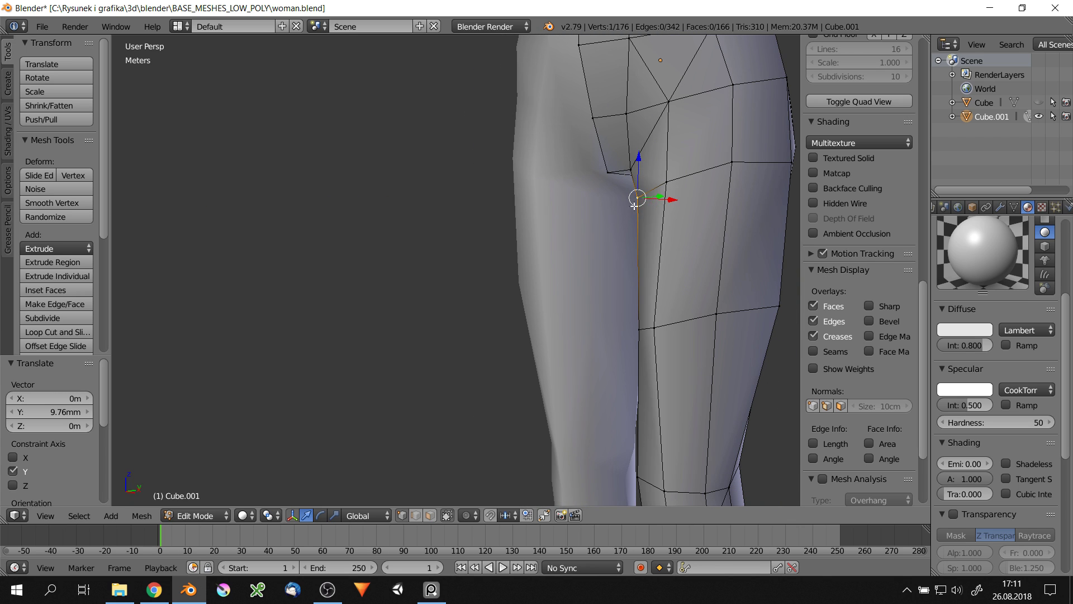
click(670, 167)
mouse_move(670, 167)
middle_down()
mouse_move(637, 190)
mouse_move(671, 232)
mouse_move(680, 182)
middle_up()
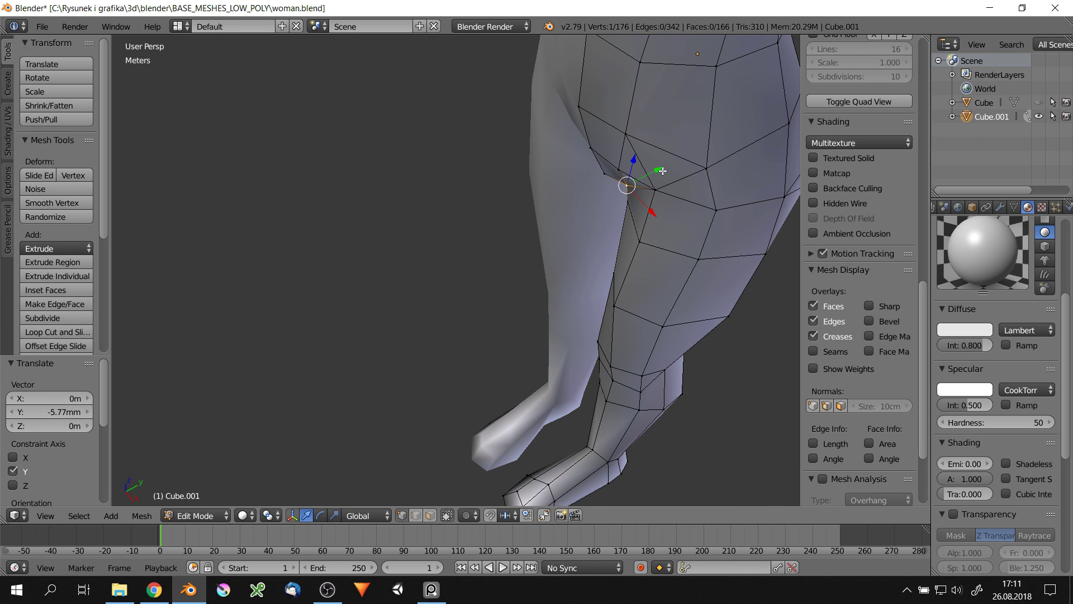
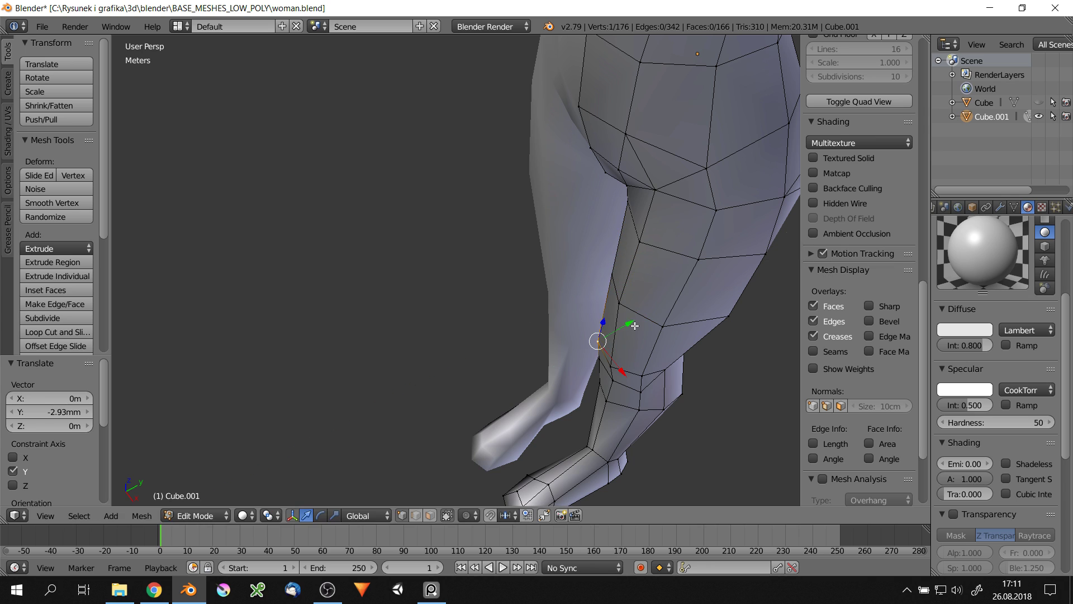
Nudge a leg vertex along X and a hip vertex along X and Y
mouse_move(635, 325)
middle_down()
mouse_move(643, 313)
mouse_move(684, 340)
mouse_move(587, 336)
mouse_move(610, 296)
middle_up()
key(g)
key(x)
click(660, 336)
scroll(619, 343, up, 4)
right_click(615, 210)
key(g)
key(x)
key(y)
click(630, 320)
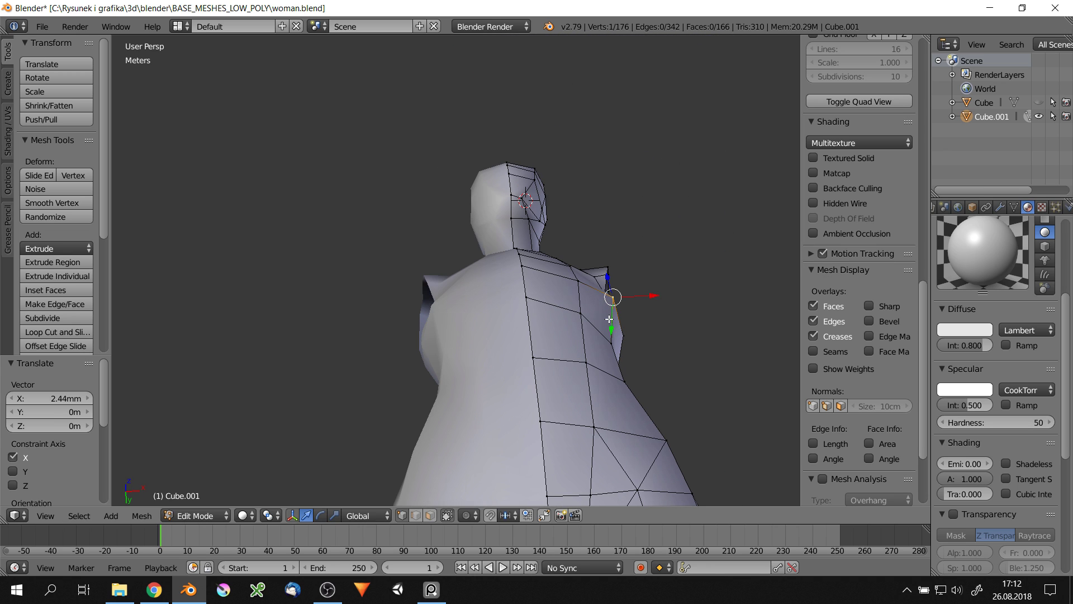
scroll(609, 297, down, 3)
Review the figure in object mode with shading options, then return to edit mode
key(Tab)
key(4)
key(z)
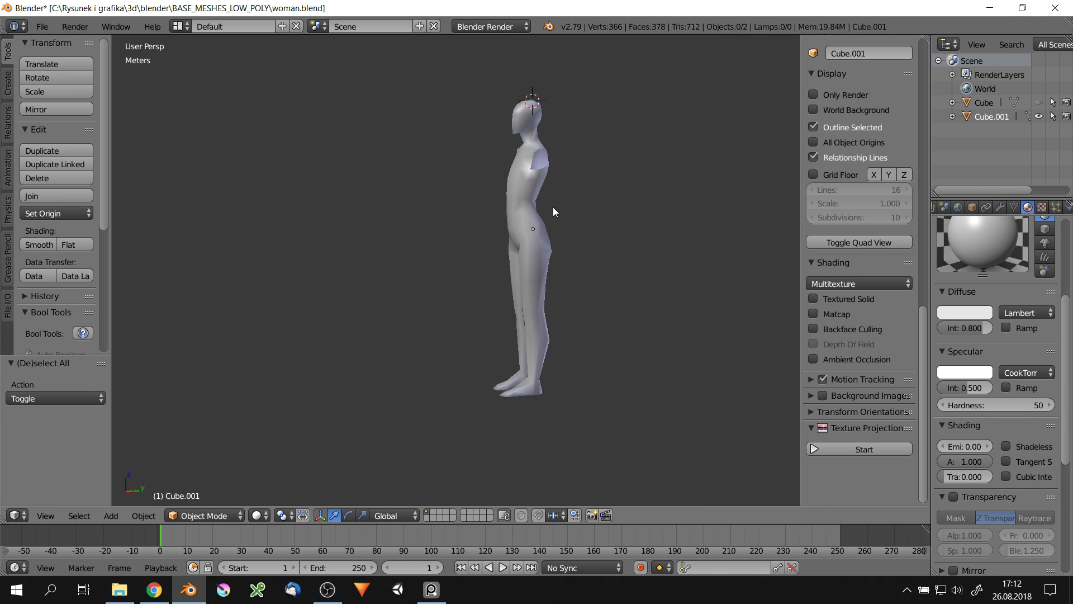
scroll(503, 227, up, 5)
key(Tab)
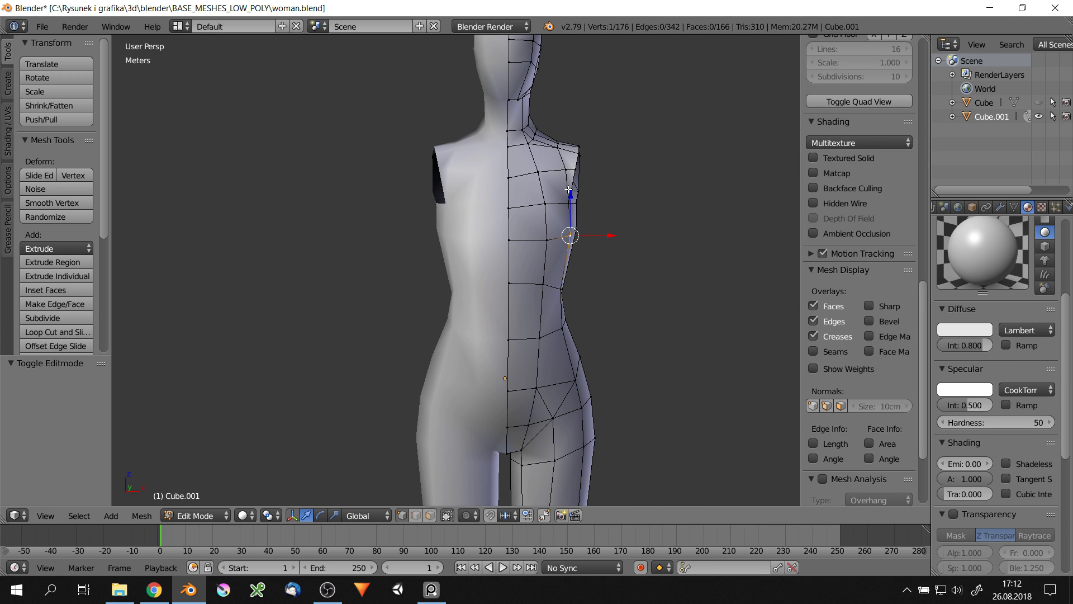
scroll(569, 189, down, 4)
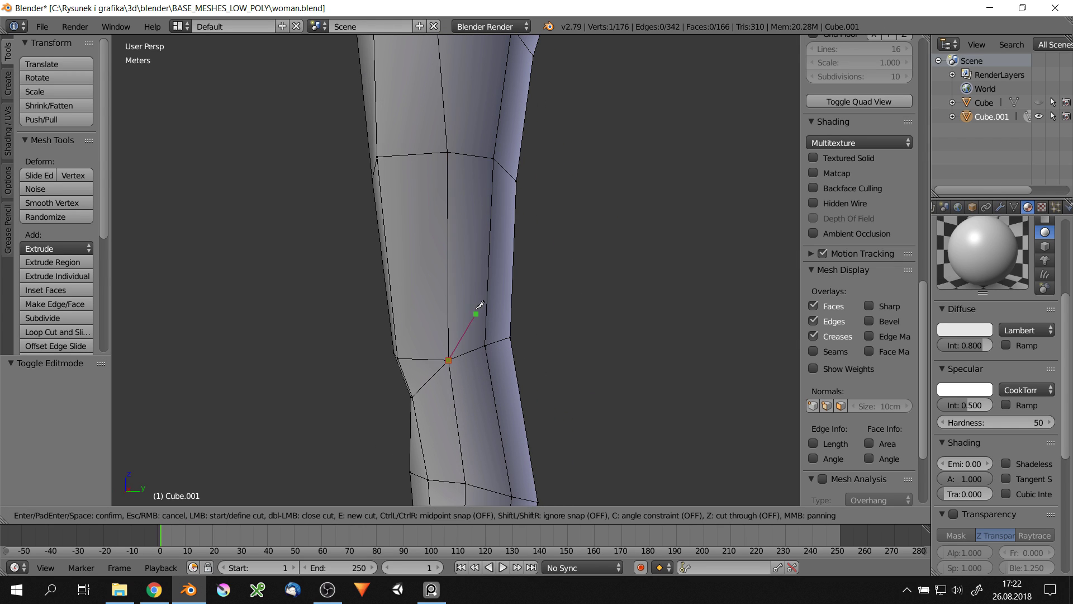
Knife-cut a new edge across the knee and shift the new vertex along Z
key(Return)
middle_drag(513, 284, 436, 284)
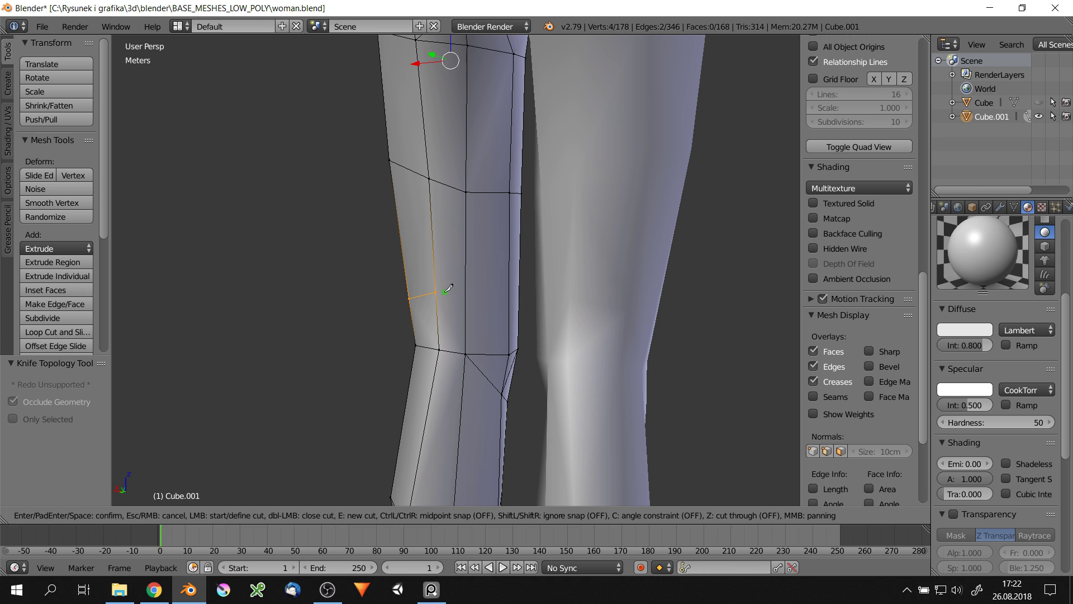
key(Return)
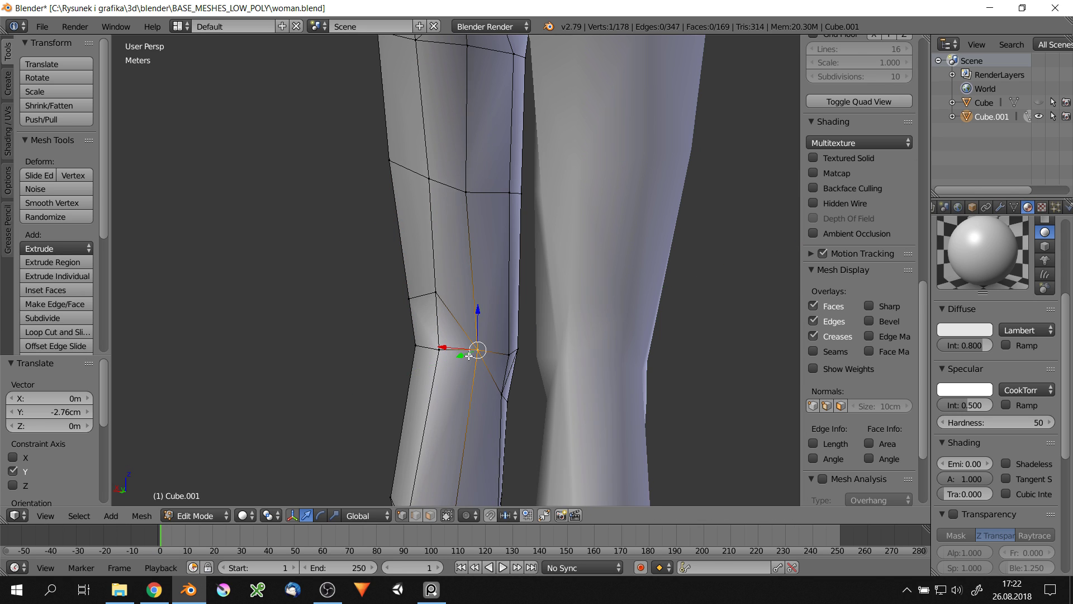
middle_drag(468, 356, 448, 352)
key(g)
key(x)
key(z)
key(Return)
Move a knee vertex along Y and slide it along the leg edge with Shift+V
mouse_move(406, 274)
middle_down()
mouse_move(472, 309)
mouse_move(424, 311)
mouse_move(510, 323)
mouse_move(568, 297)
middle_up()
key(g)
key(y)
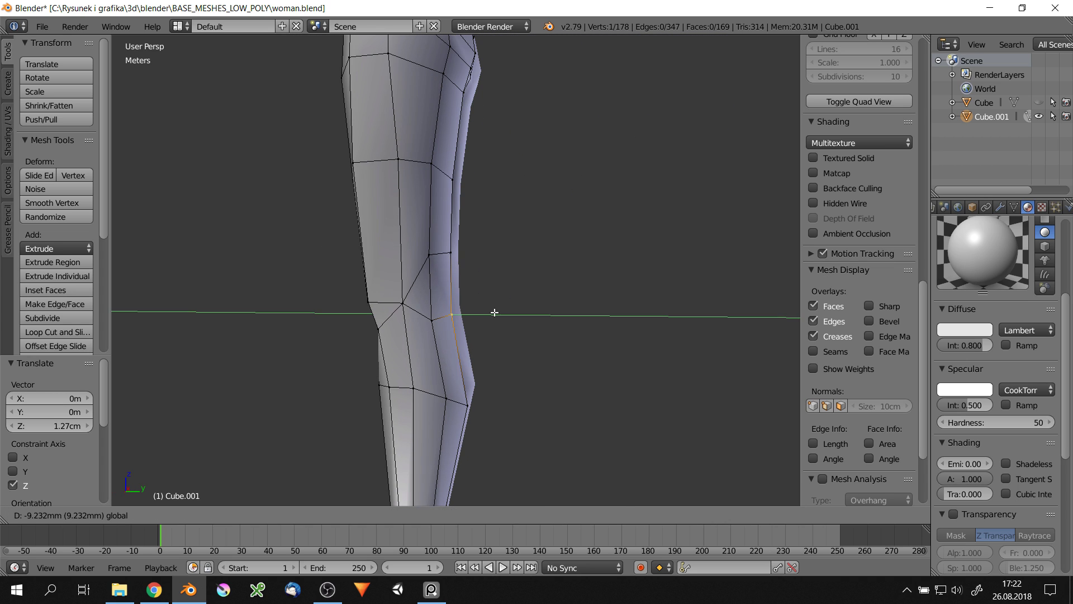
key(Return)
middle_drag(494, 311, 477, 331)
key(shift+v)
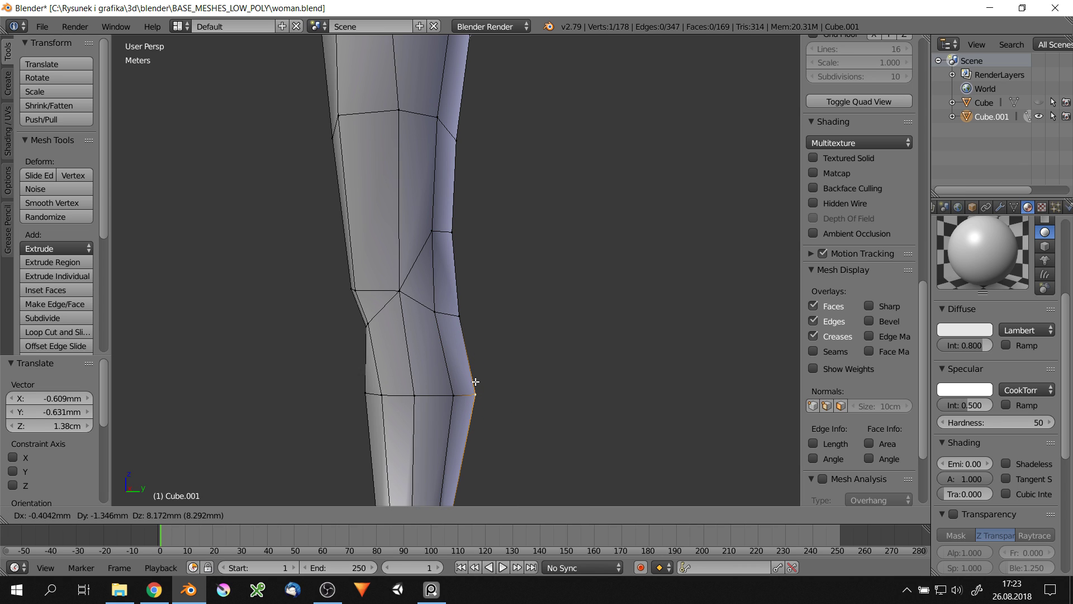
scroll(472, 371, down, 3)
scroll(472, 250, up, 3)
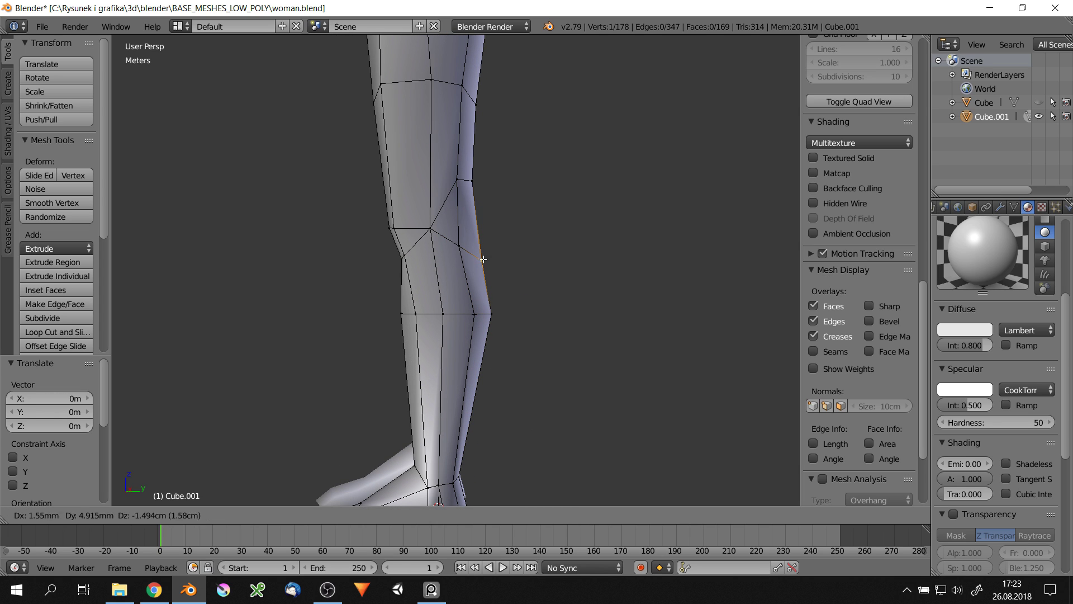
click(483, 258)
middle_drag(483, 259, 478, 285)
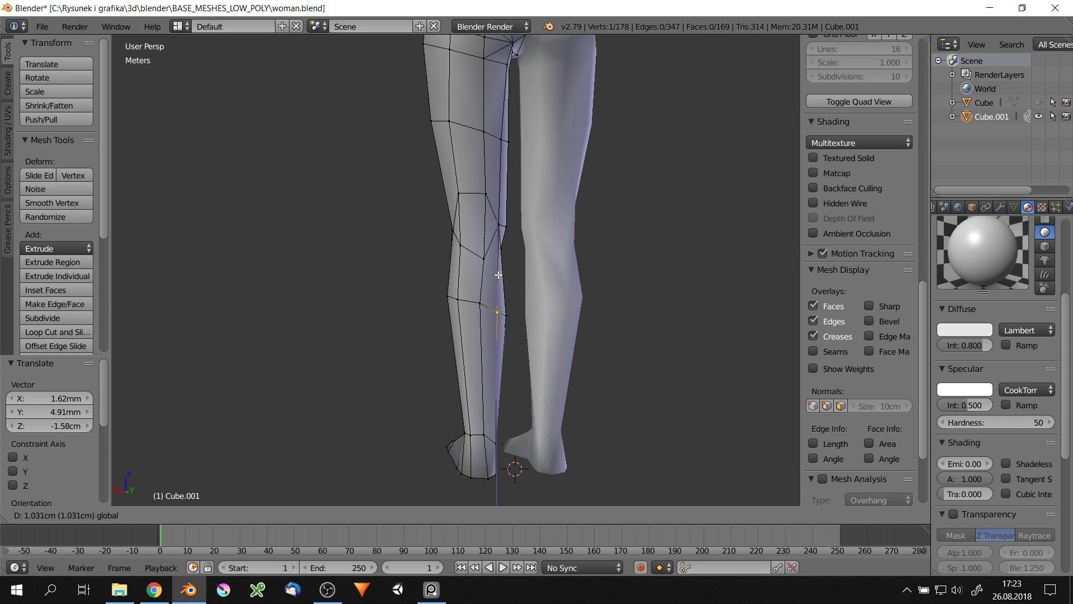
click(498, 275)
scroll(459, 239, up, 2)
Move the knee vertex along Y and add a second knife cut at the knee
key(g)
key(y)
click(499, 251)
mouse_move(498, 251)
middle_down()
mouse_move(515, 206)
mouse_move(525, 246)
middle_up()
scroll(861, 224, up, 2)
shift+right_click(480, 252)
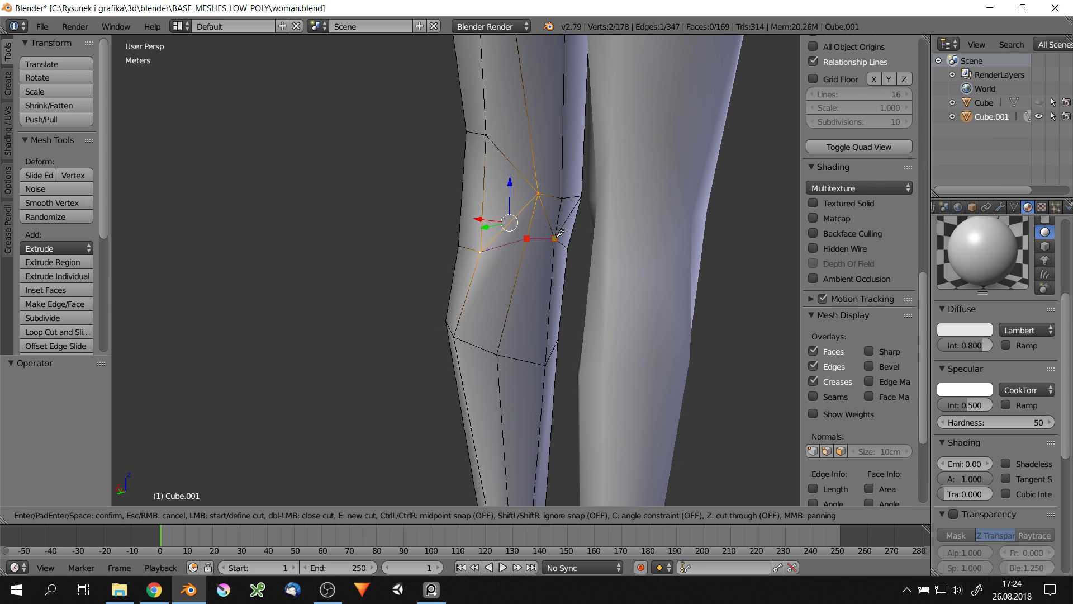
click(542, 235)
key(Return)
key(g)
middle_drag(541, 235, 541, 303)
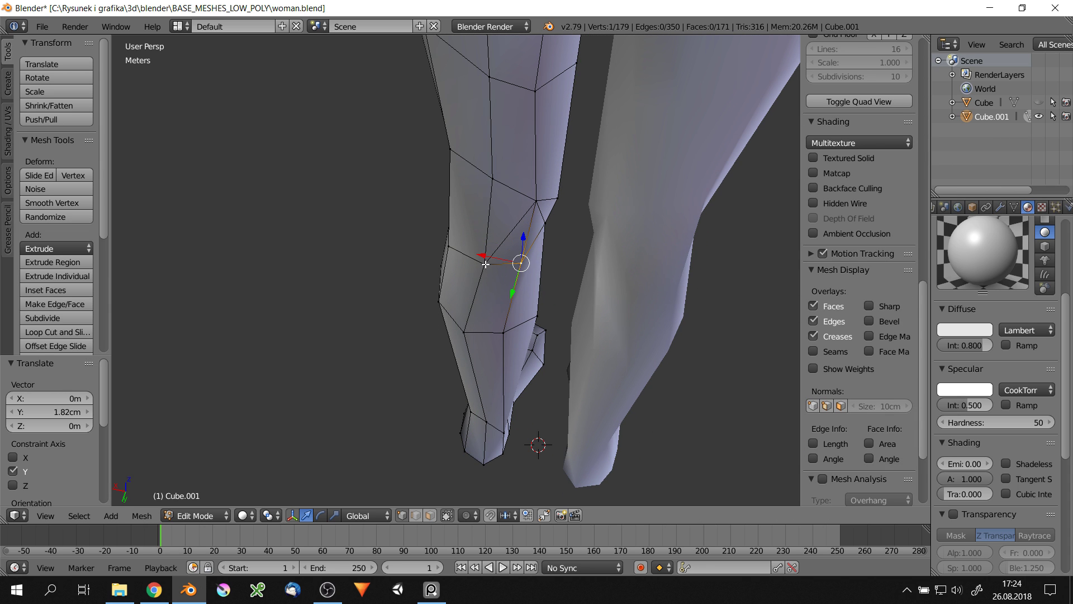
Delete the messy knee faces, refill the hole with F, and shift a vertex along X
shift+right_click(537, 201)
key(x)
key(f)
right_click(521, 262)
middle_drag(521, 262, 515, 218)
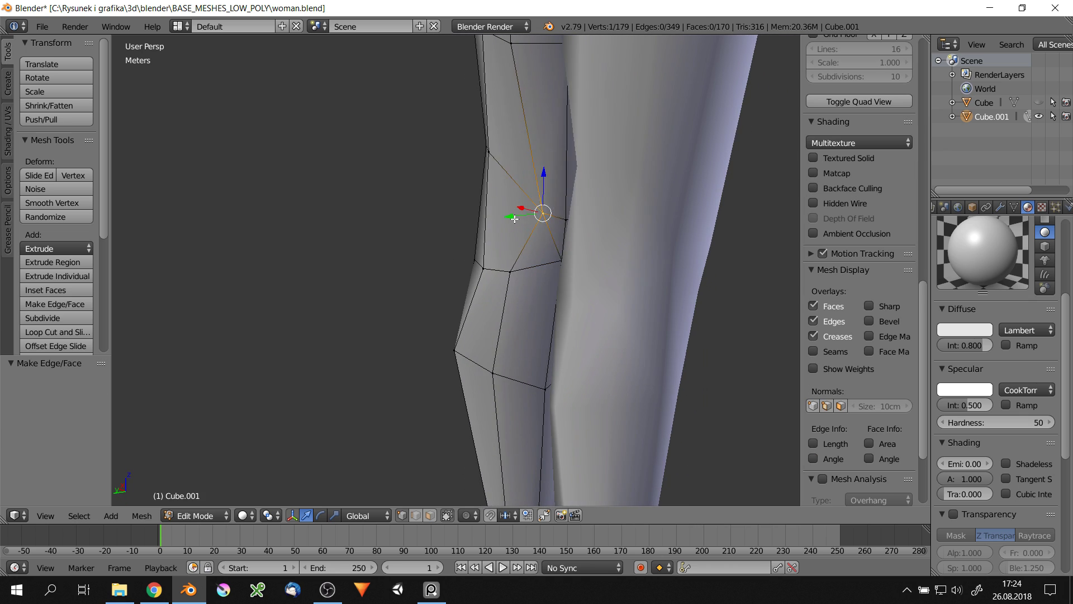
key(x)
click(530, 150)
scroll(529, 150, down, 4)
middle_drag(530, 150, 518, 253)
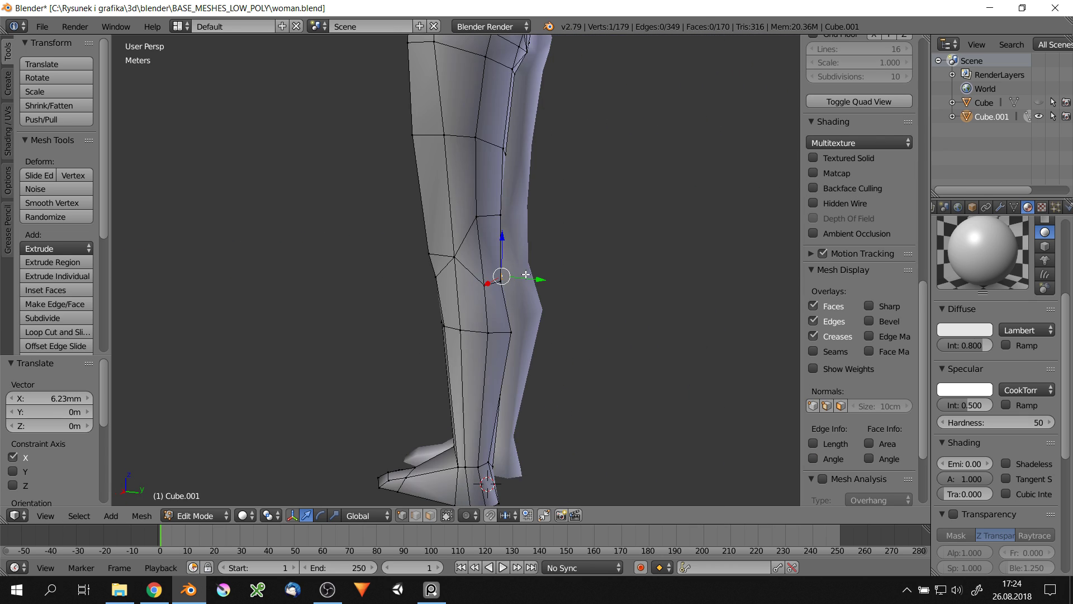
Move a knee vertex along the Y axis to shape the joint
scroll(521, 317, up, 2)
key(g)
key(y)
click(520, 318)
mouse_move(521, 318)
middle_down()
mouse_move(481, 221)
mouse_move(454, 237)
mouse_move(474, 228)
middle_up()
click(467, 224)
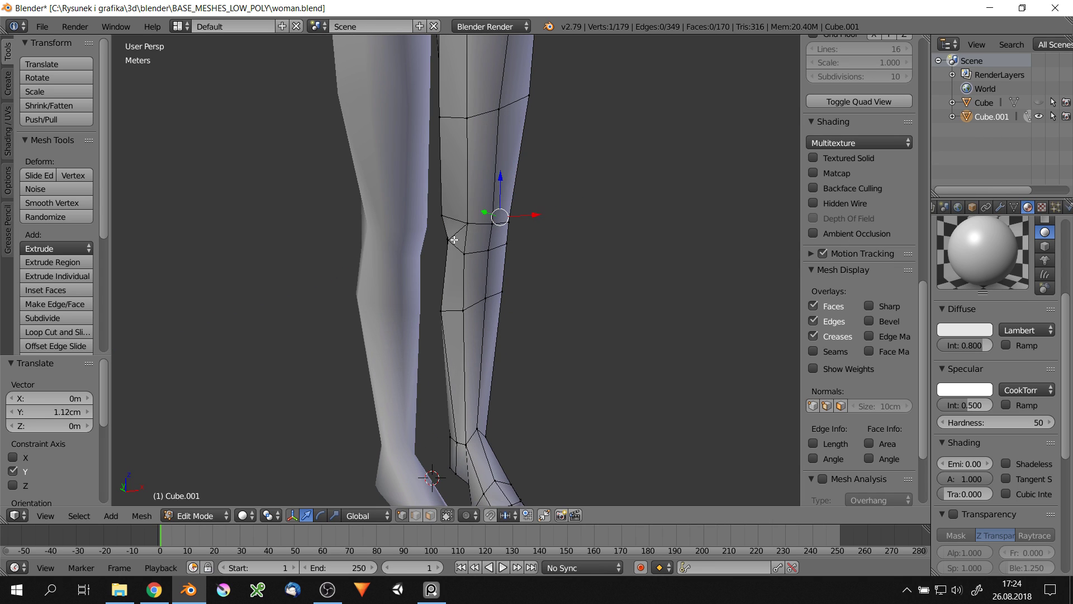
Place the 3D cursor at the knee and use it as the pivot point
key(shift+s)
click(256, 515)
click(298, 484)
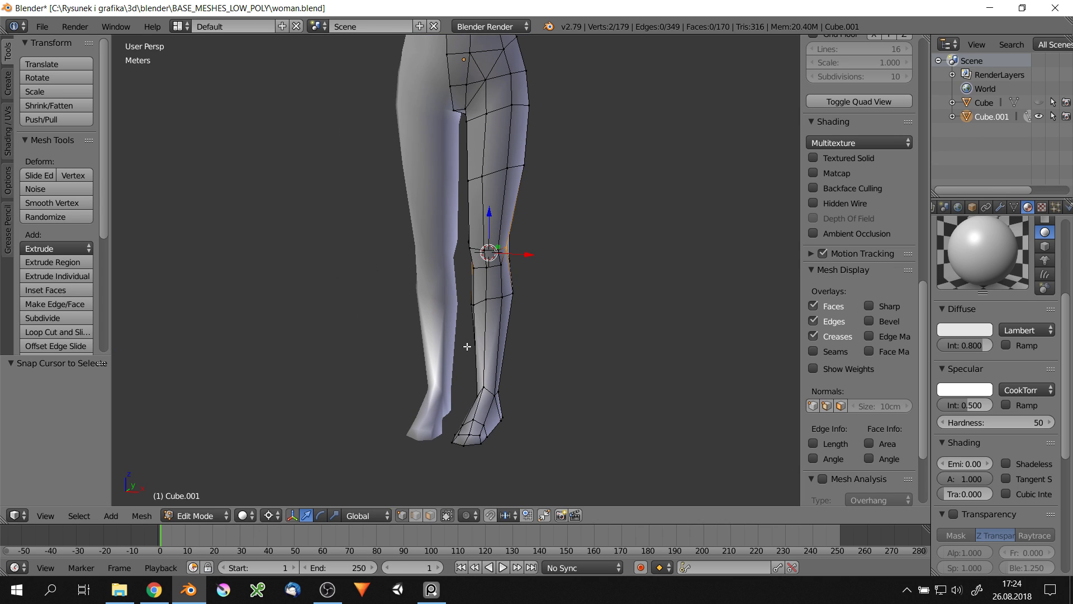
Select the lower leg and foot in wireframe and rotate them around X
key(z)
key(ctrl+KP_Add)
key(ctrl+KP_Add)
key(ctrl+KP_Add)
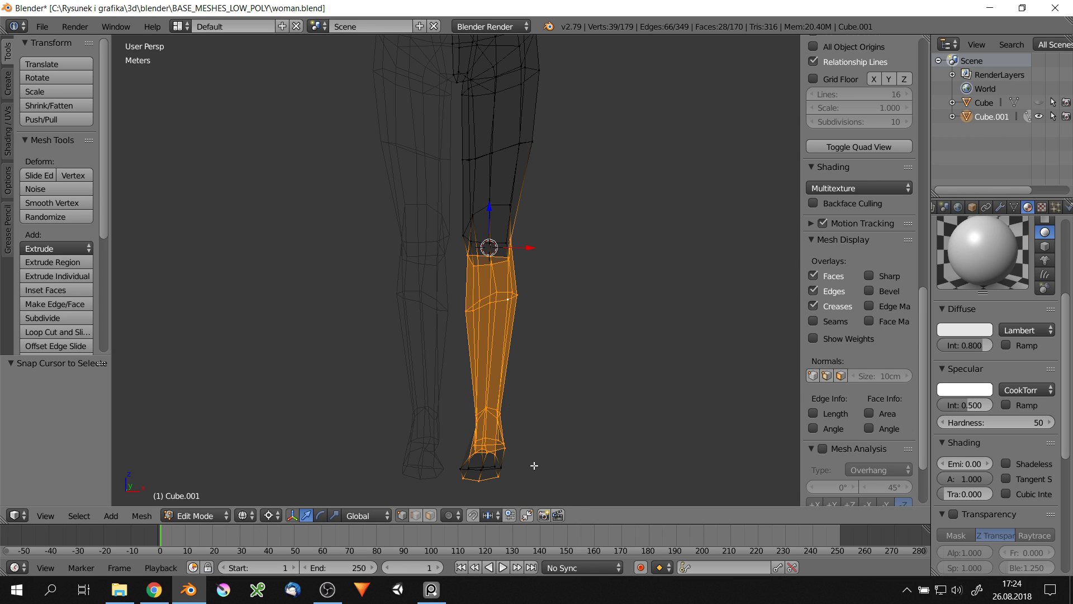
middle_drag(581, 460, 591, 294)
key(z)
key(r)
key(x)
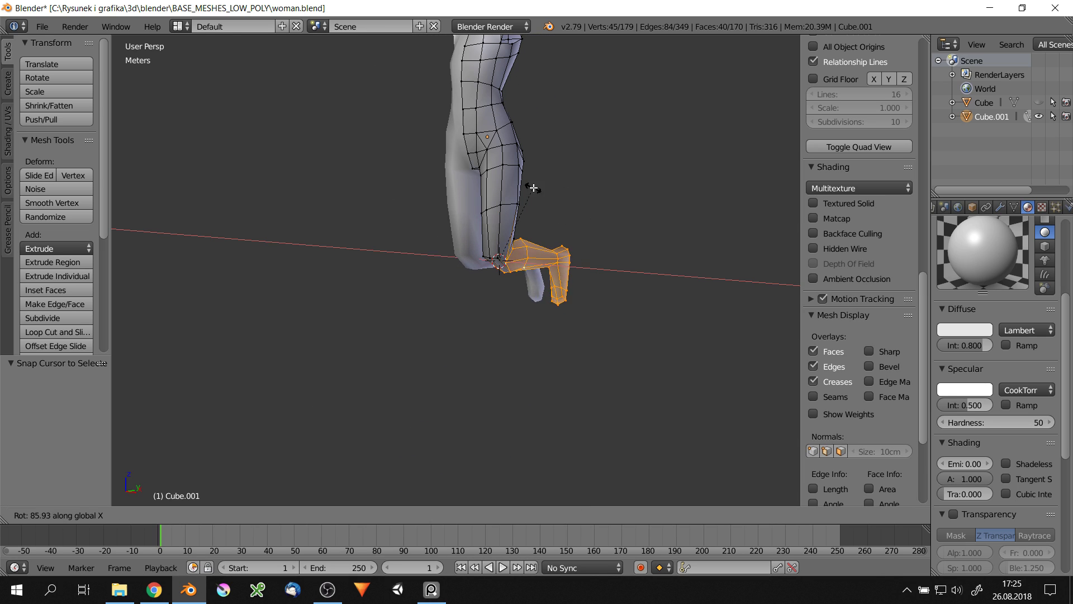
click(534, 188)
Bend the lower leg forward at the knee, check from the front, then undo it
key(ctrl+z)
scroll(461, 279, up, 3)
click(517, 121)
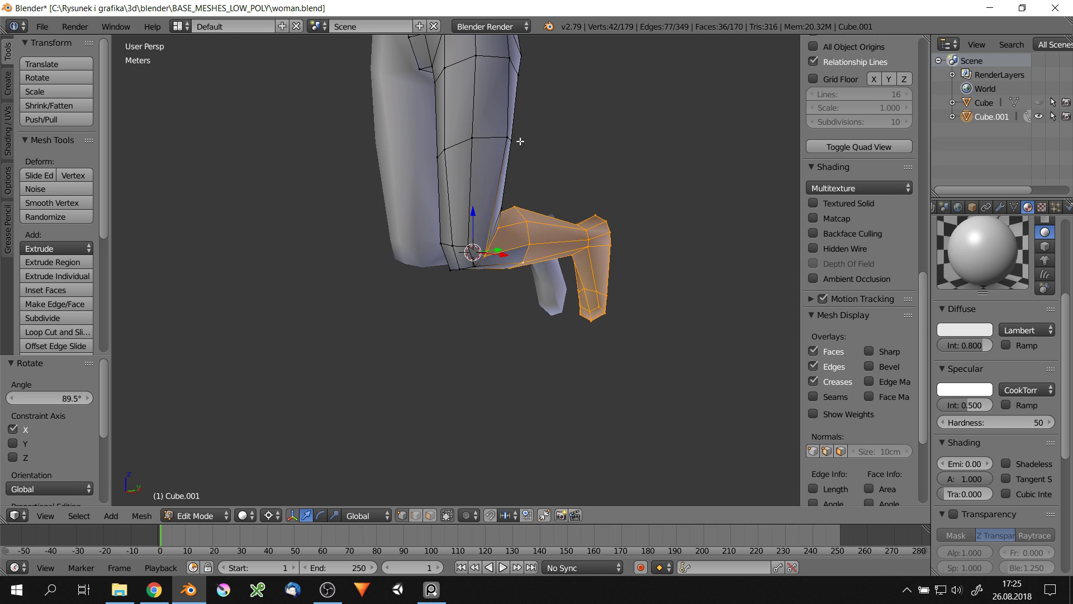
scroll(488, 390, down, 4)
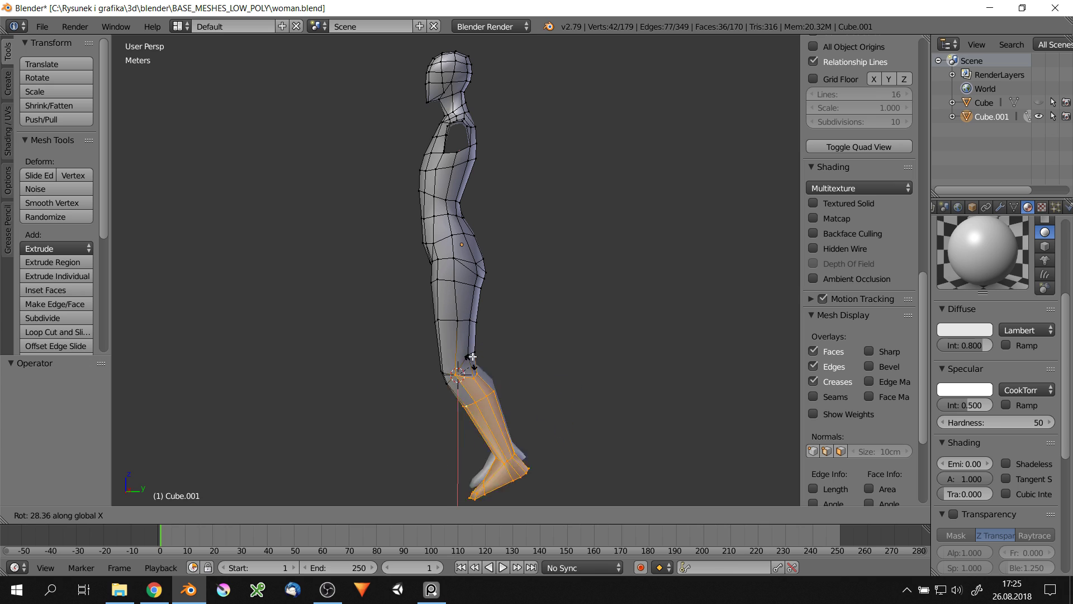
click(447, 350)
mouse_move(447, 349)
middle_down()
mouse_move(371, 378)
mouse_move(304, 333)
mouse_move(531, 328)
mouse_move(606, 351)
middle_up()
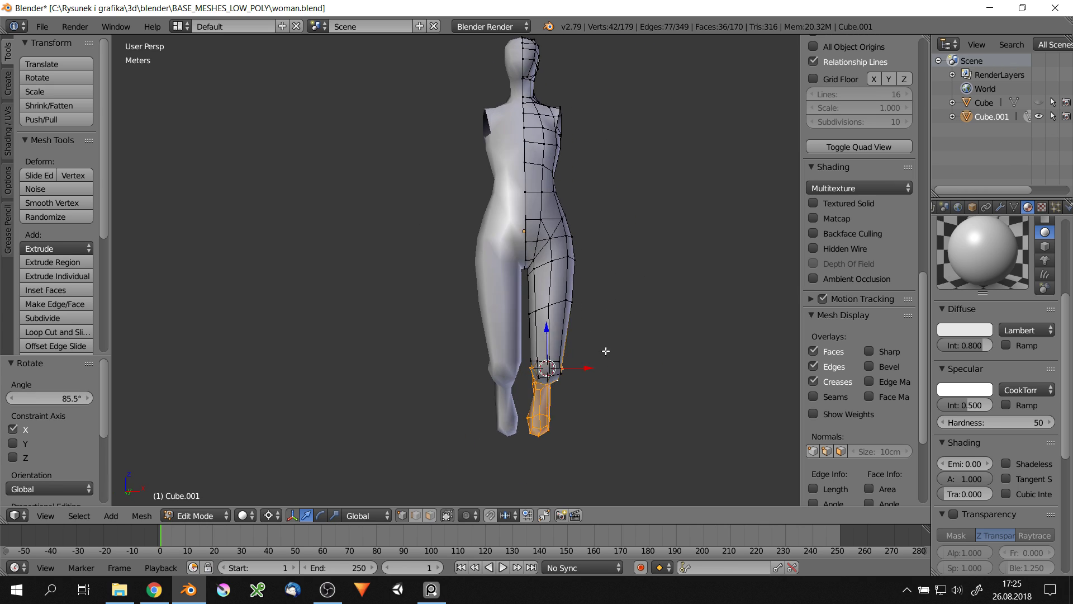
scroll(577, 397, up, 4)
key(ctrl+z)
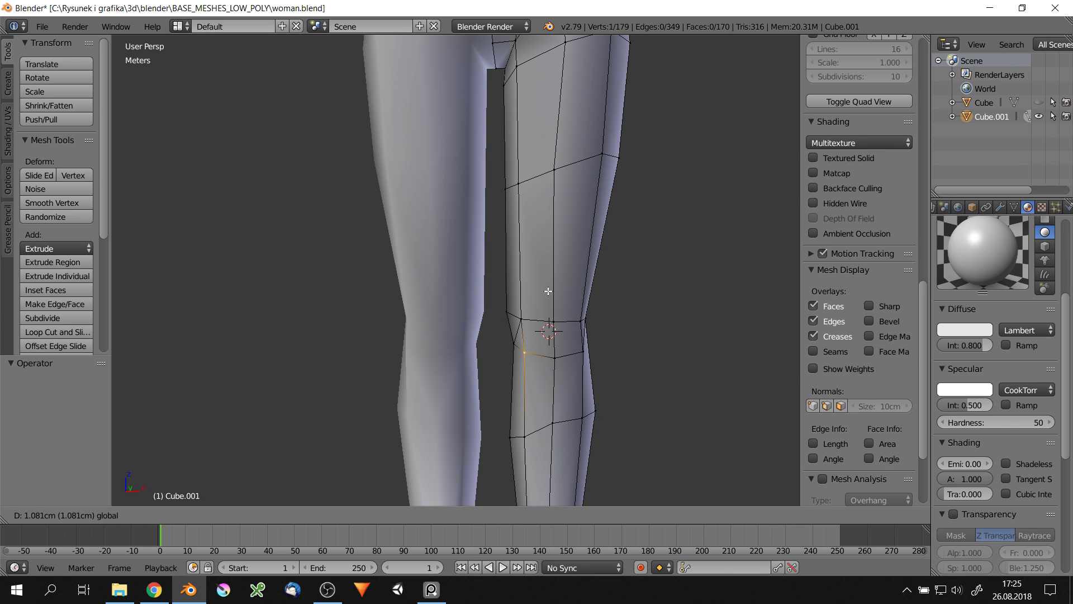
Raise a knee vertex and switch to a side view of the lower leg
click(548, 291)
scroll(561, 276, down, 3)
key(q)
key(c)
drag(556, 414, 476, 317)
key(Escape)
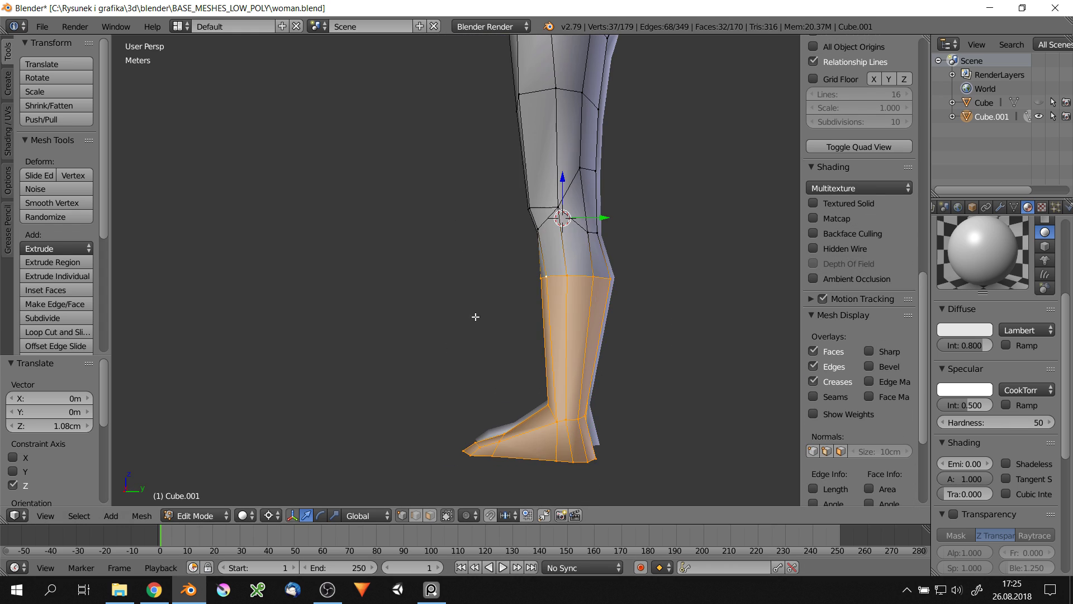
Bend the lower leg forward around X in side view, then undo the rotation
middle_drag(476, 317, 559, 234)
key(r)
key(x)
click(663, 218)
mouse_move(664, 218)
middle_down()
mouse_move(569, 309)
mouse_move(536, 246)
middle_up()
scroll(569, 310, down, 3)
key(ctrl+z)
Snap the 3D cursor to the four selected hip vertices and select the whole leg
scroll(537, 241, up, 3)
key(ctrl+z)
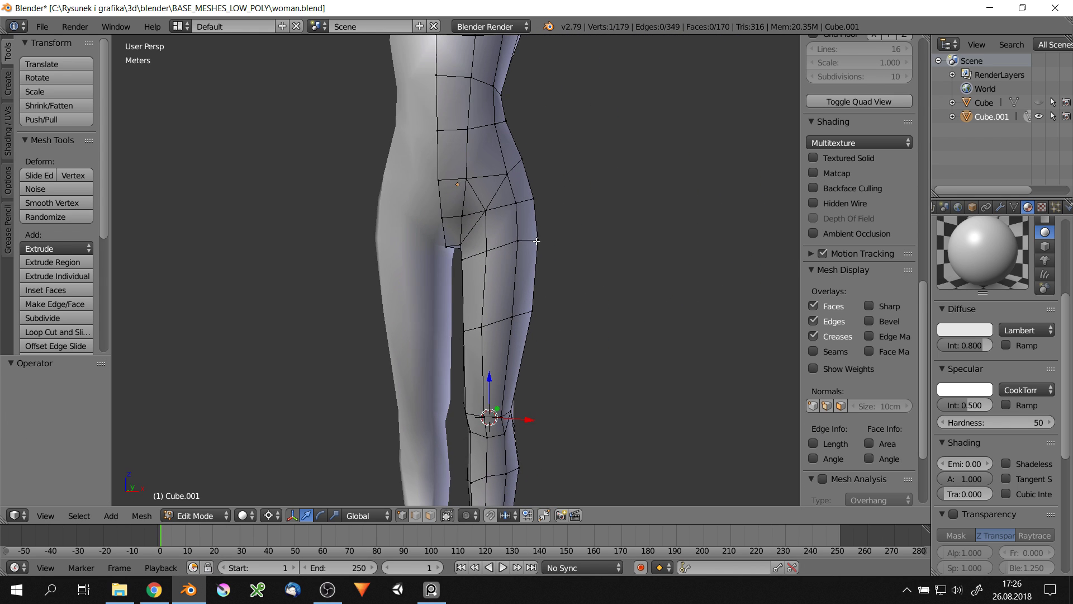
key(ctrl+z)
key(shift+s)
click(546, 199)
mouse_move(546, 199)
middle_down()
mouse_move(492, 246)
mouse_move(640, 239)
mouse_move(579, 196)
middle_up()
right_click(580, 196)
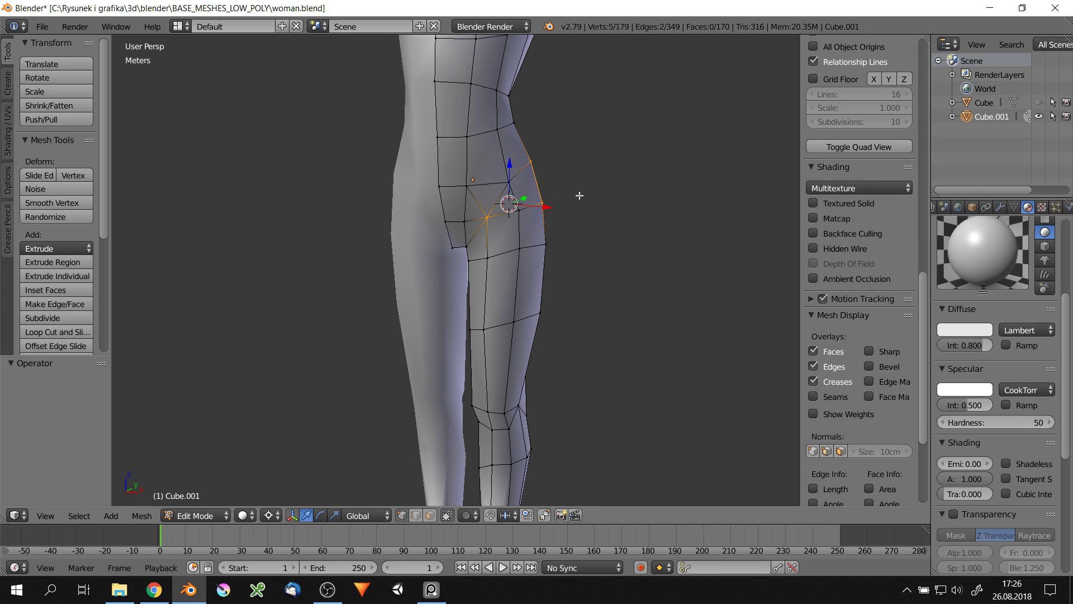
middle_drag(509, 225, 630, 233)
key(ctrl+z)
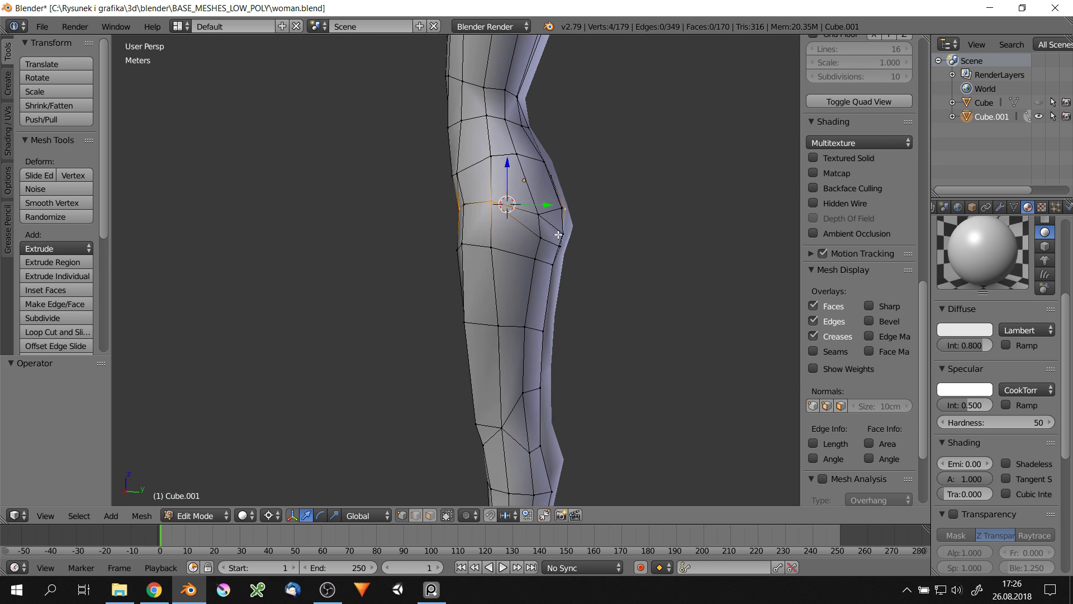
scroll(630, 232, down, 3)
middle_drag(589, 277, 611, 337)
key(ctrl+l)
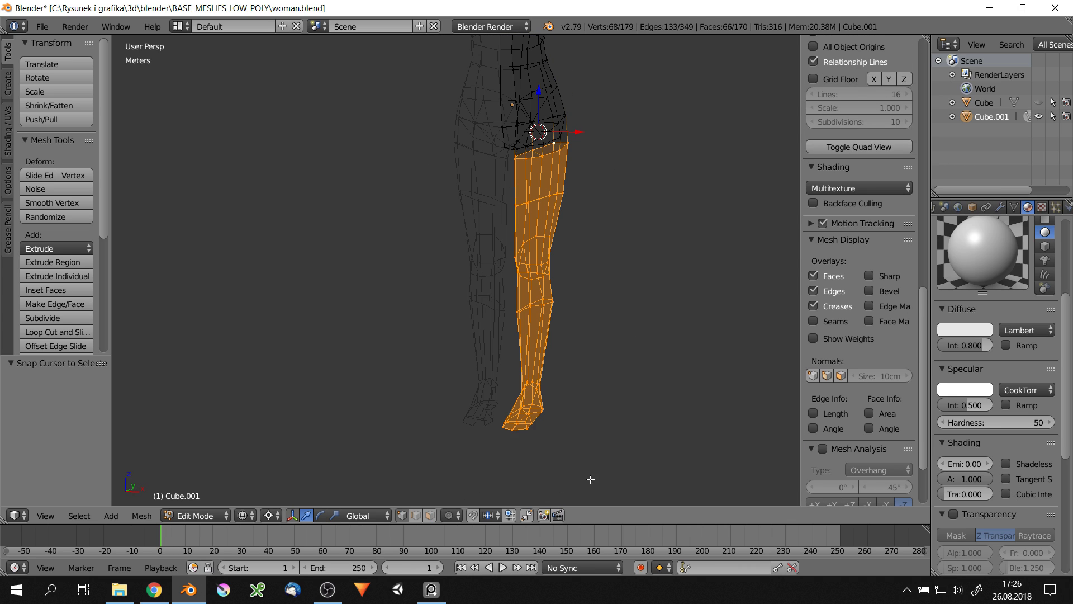
key(r)
right_click(451, 307)
key(r)
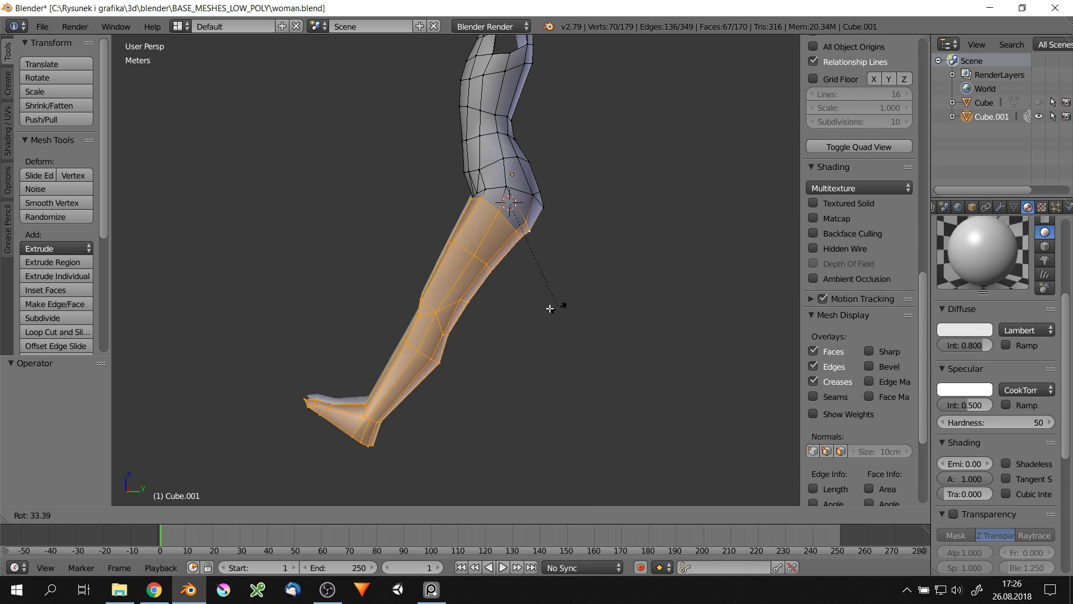
right_click(497, 289)
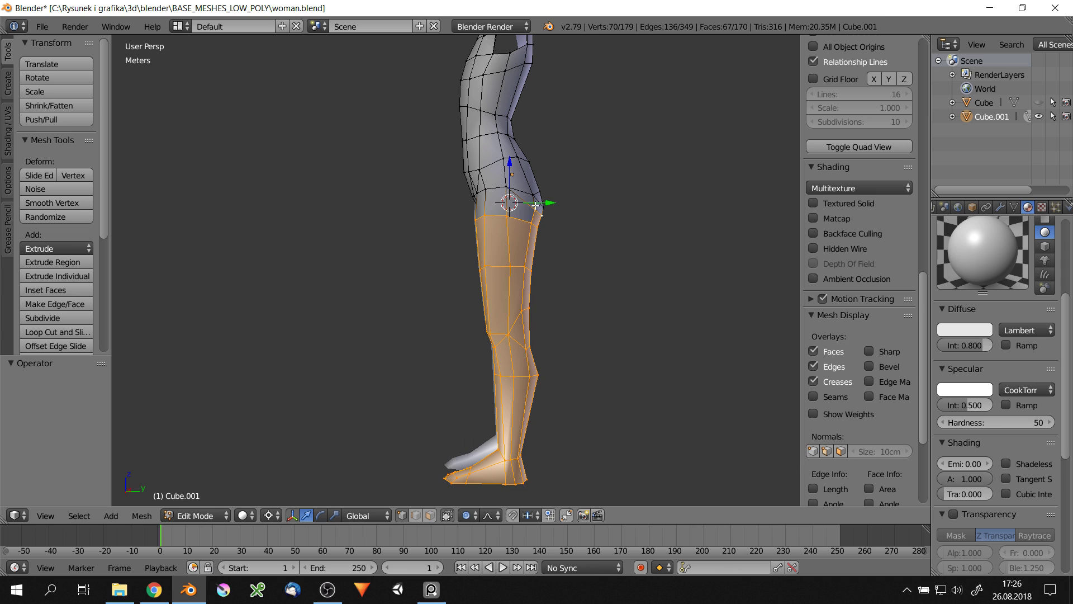
key(r)
right_click(530, 230)
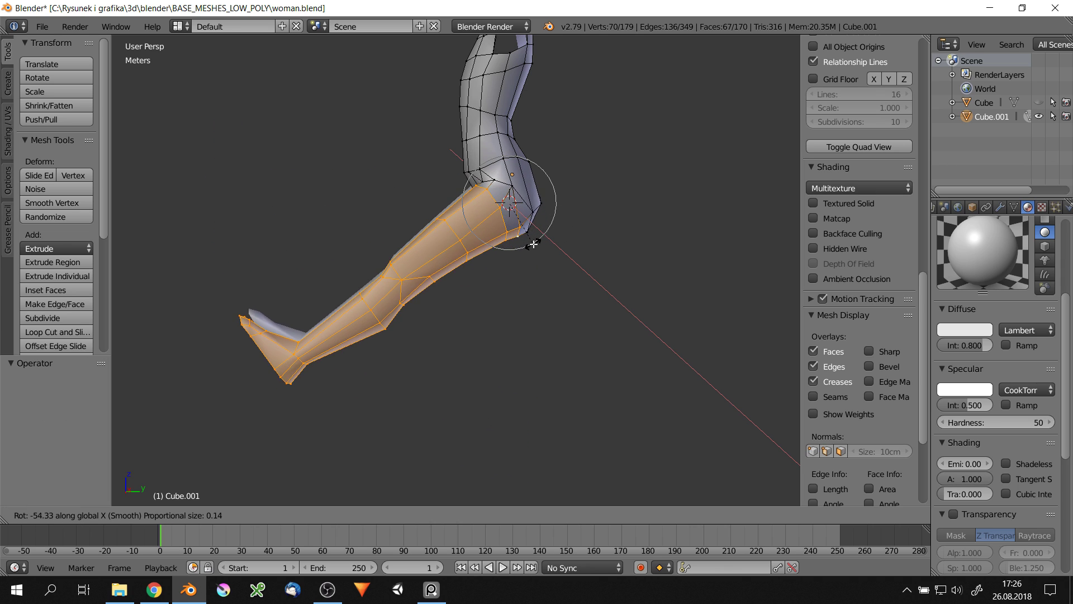
click(515, 239)
key(ctrl+z)
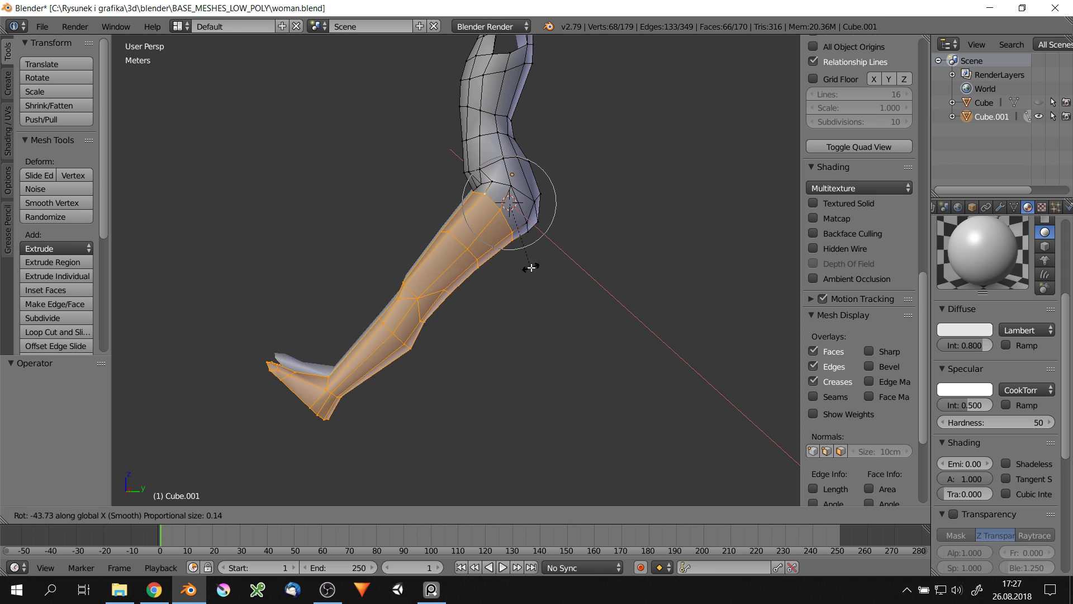
click(499, 261)
mouse_move(499, 261)
middle_down()
mouse_move(485, 252)
mouse_move(511, 282)
middle_up()
key(ctrl+z)
key(r)
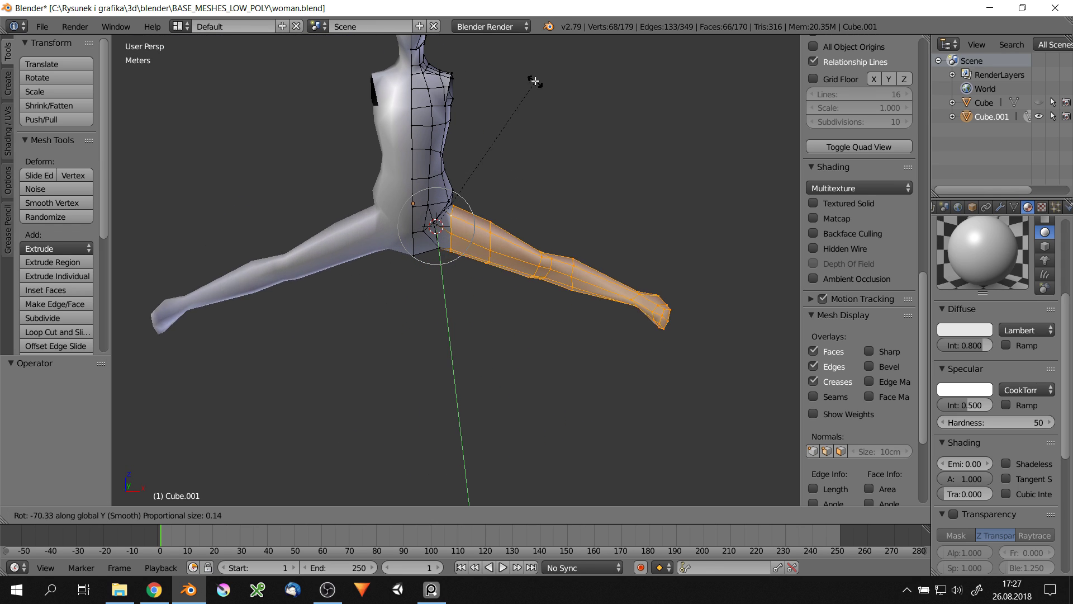
right_click(450, 207)
scroll(450, 208, up, 2)
key(r)
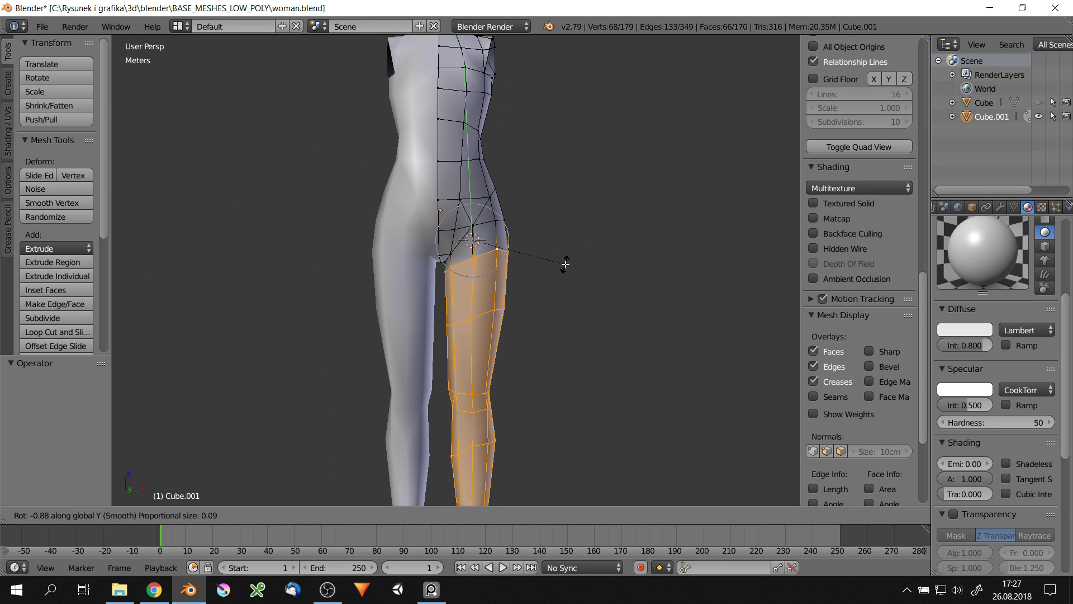
click(533, 74)
mouse_move(534, 73)
middle_down()
mouse_move(542, 222)
mouse_move(492, 259)
middle_up()
key(ctrl+z)
key(y)
key(y)
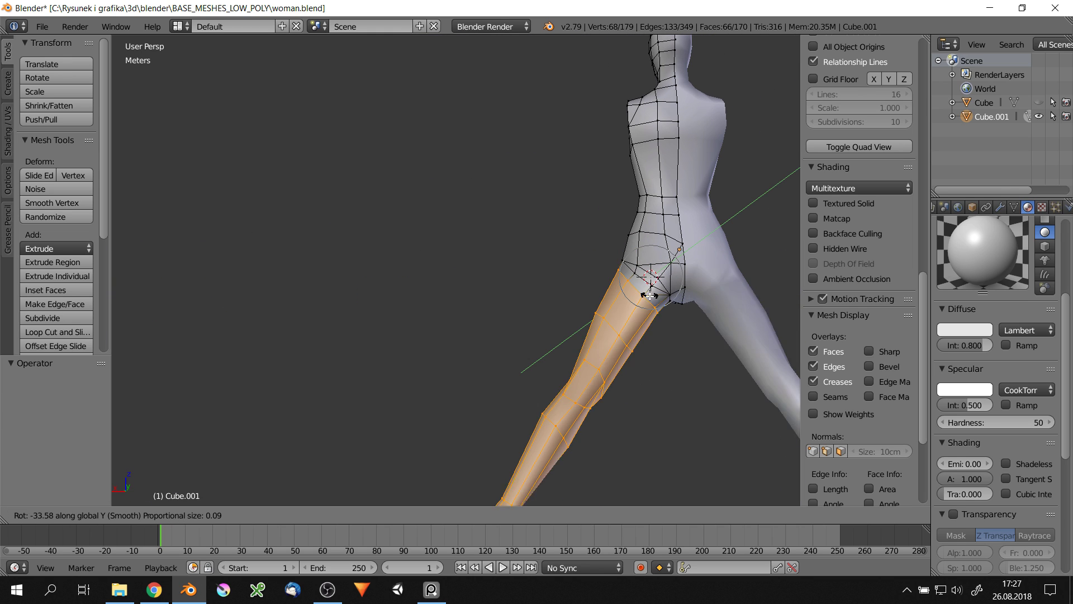
scroll(654, 293, down, 8)
middle_drag(643, 292, 569, 338)
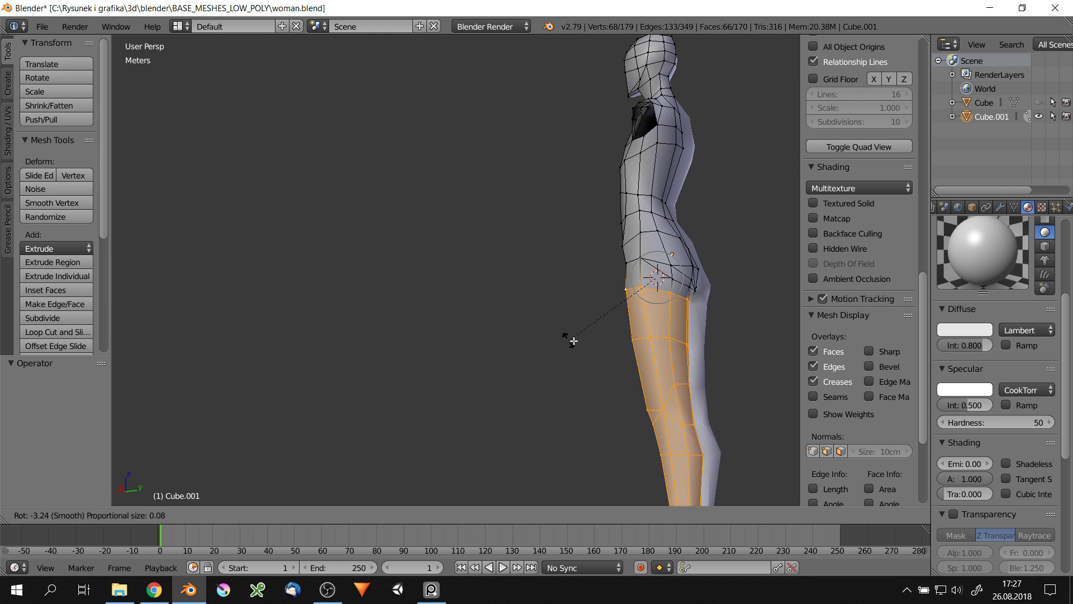
key(Escape)
scroll(622, 275, up, 3)
scroll(623, 275, down, 2)
middle_drag(622, 275, 593, 263)
right_click(615, 255)
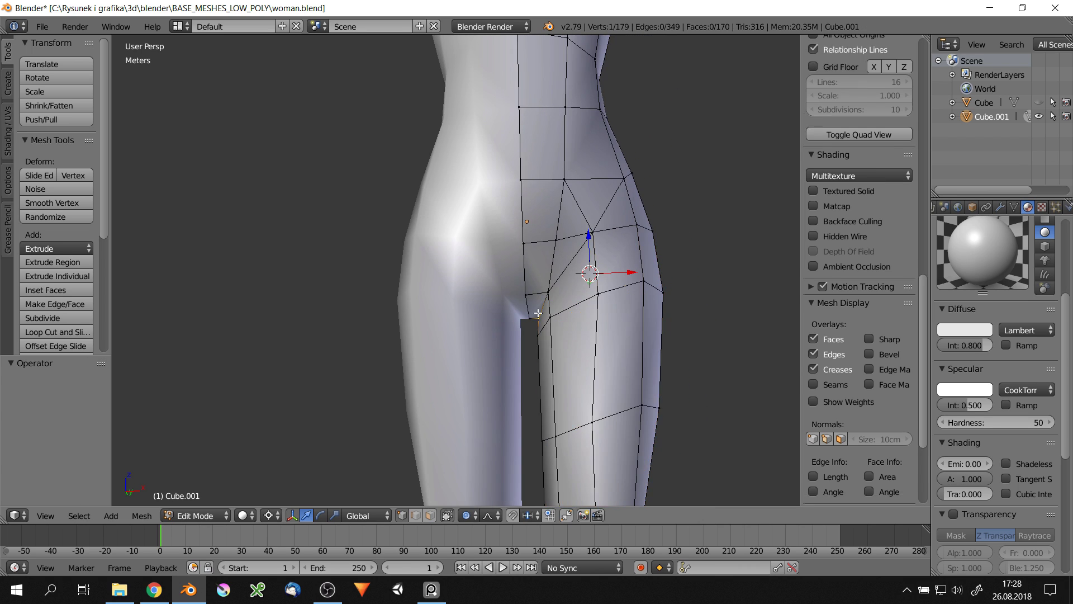
key(shift+s)
click(630, 248)
scroll(630, 248, down, 3)
scroll(643, 240, down, 3)
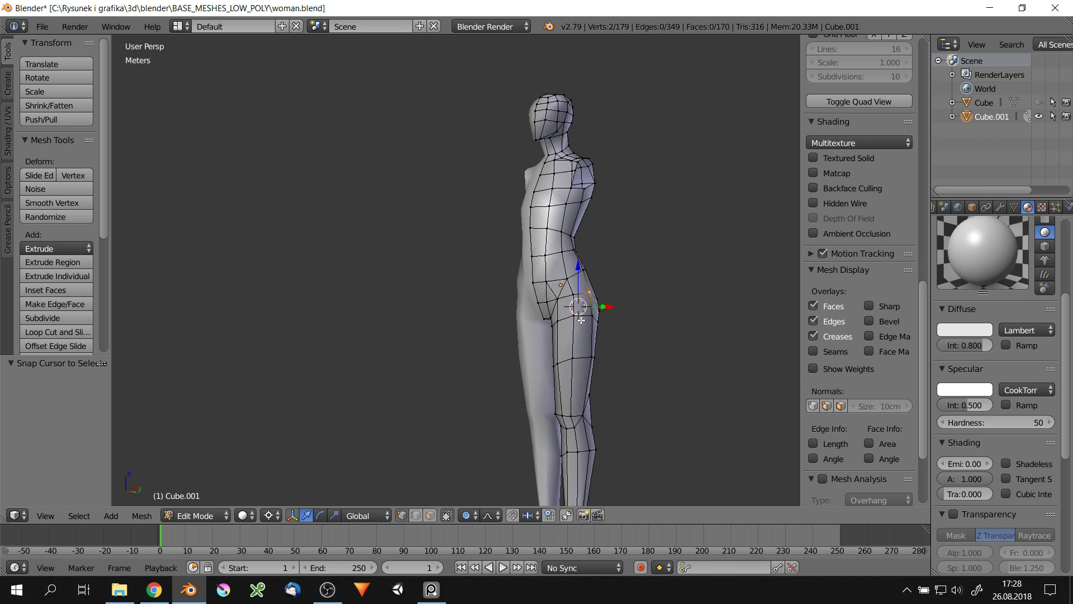
key(z)
alt+right_click(582, 276)
ctrl+drag(625, 434, 619, 310)
key(z)
key(r)
key(x)
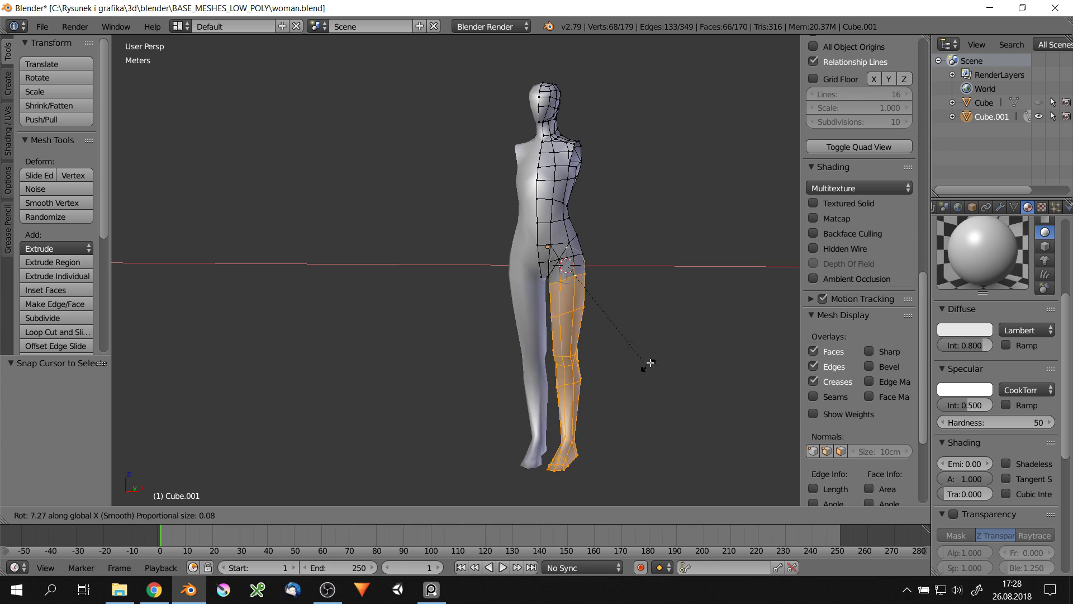
mouse_move(647, 365)
middle_down()
mouse_move(610, 306)
mouse_move(714, 307)
middle_up()
key(Escape)
key(r)
key(y)
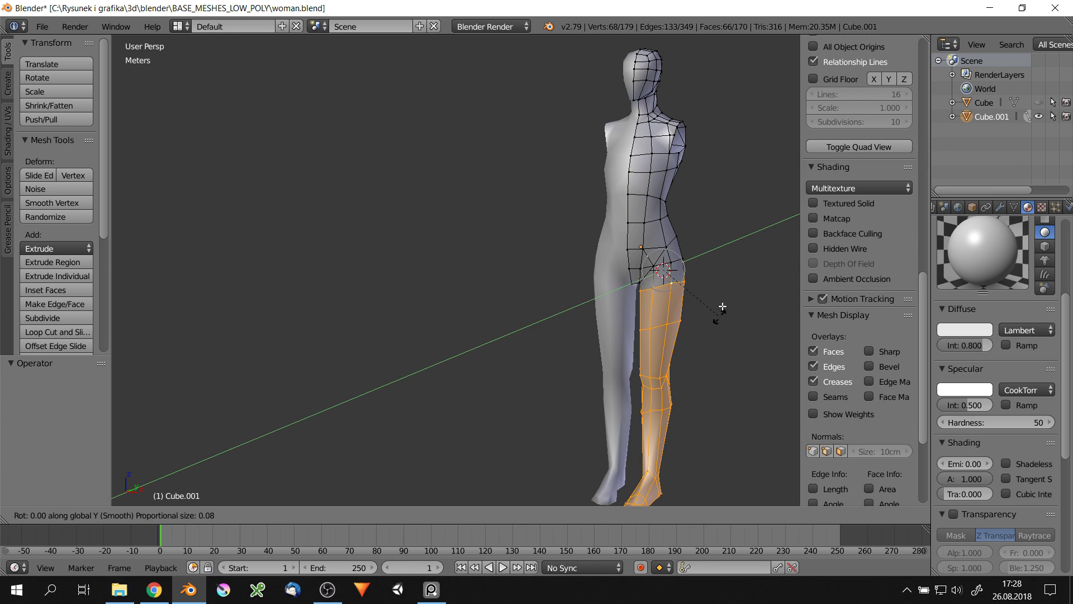
click(600, 244)
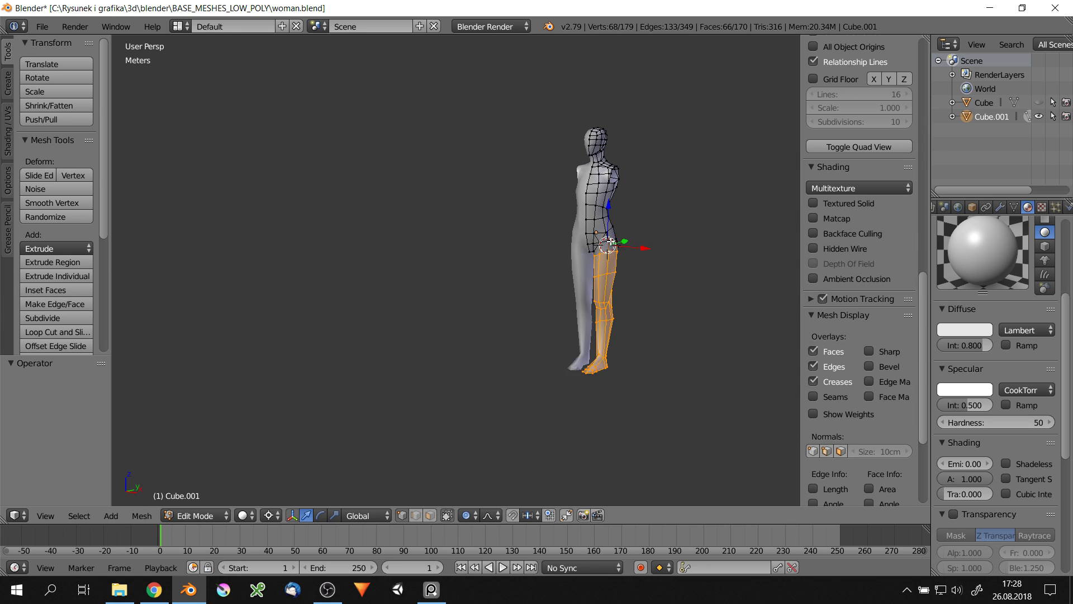
key(a)
scroll(611, 243, up, 2)
mouse_move(611, 242)
middle_down()
mouse_move(565, 246)
mouse_move(592, 313)
middle_up()
scroll(565, 246, up, 3)
Tilt the upper body 54.4° on X around the waist pivot, then undo the tilt
right_click(578, 338)
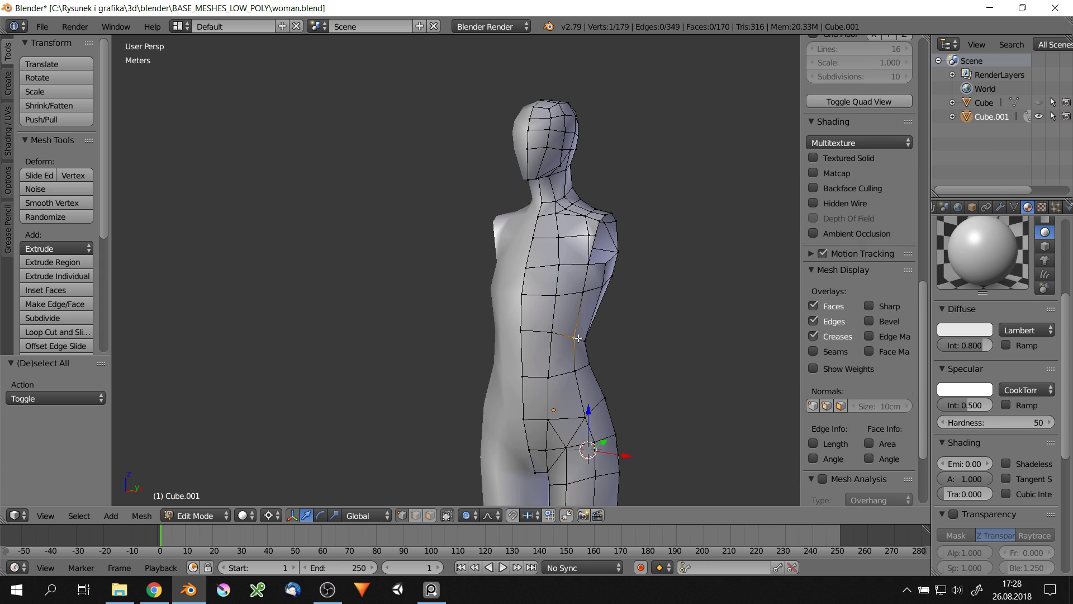
key(shift+s)
click(503, 351)
middle_drag(503, 350, 608, 334)
key(z)
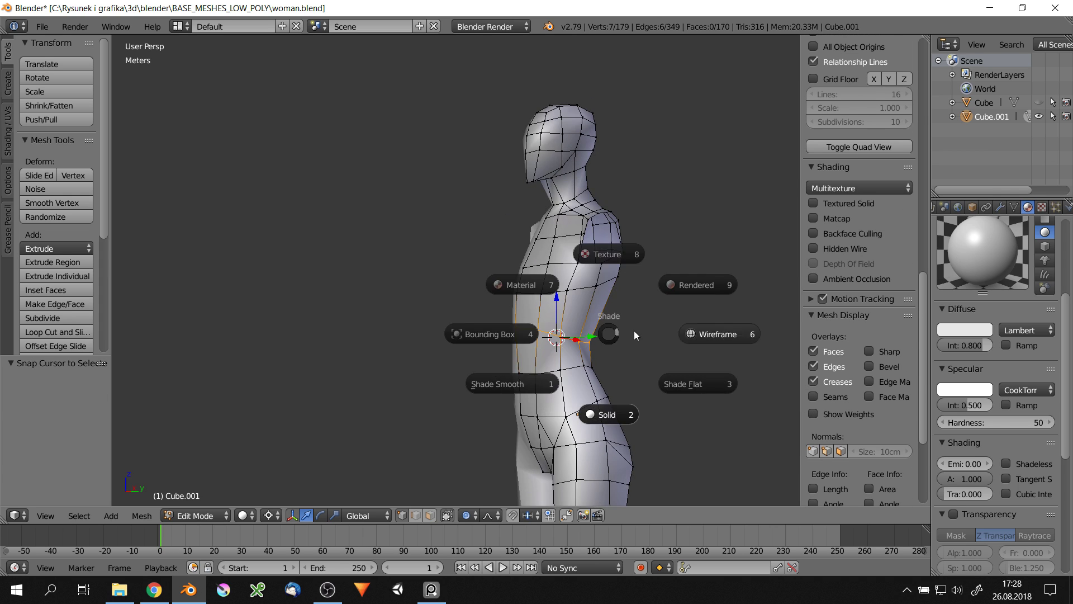
ctrl+drag(634, 334, 635, 345)
key(r)
key(x)
click(462, 312)
mouse_move(462, 311)
middle_down()
mouse_move(624, 243)
mouse_move(578, 237)
middle_up()
key(ctrl+z)
key(ctrl+z)
Cancel a previewed rotation, deselect everything and zoom in on the lower legs
key(r)
key(x)
key(Escape)
key(a)
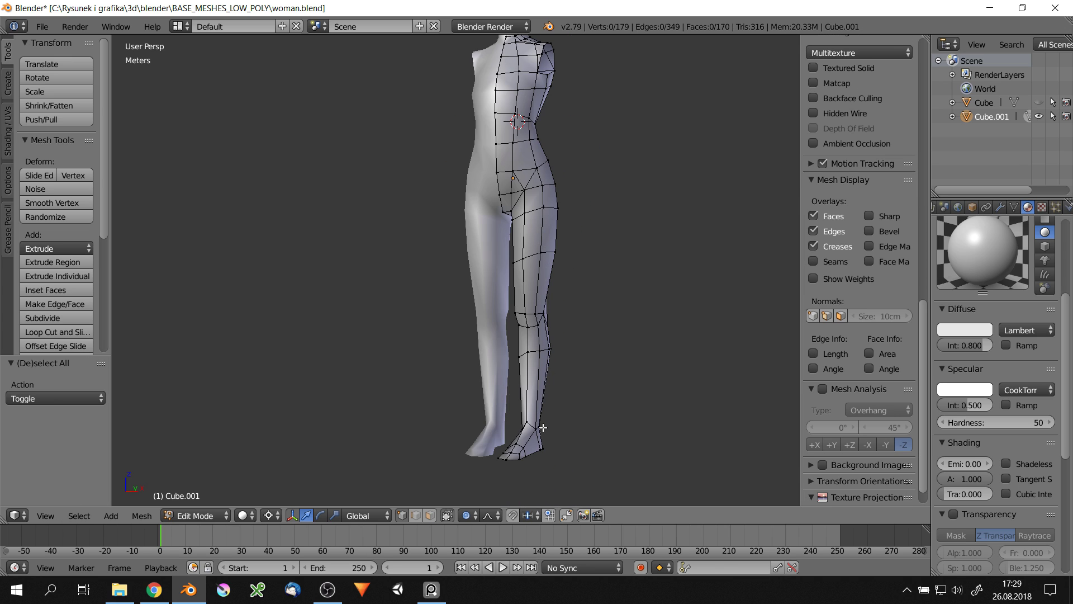
scroll(543, 427, up, 3)
middle_drag(520, 414, 497, 399)
Snap the pivot to the ankle and rotate the whole foot on X to point forward
right_click(494, 388)
key(shift+s)
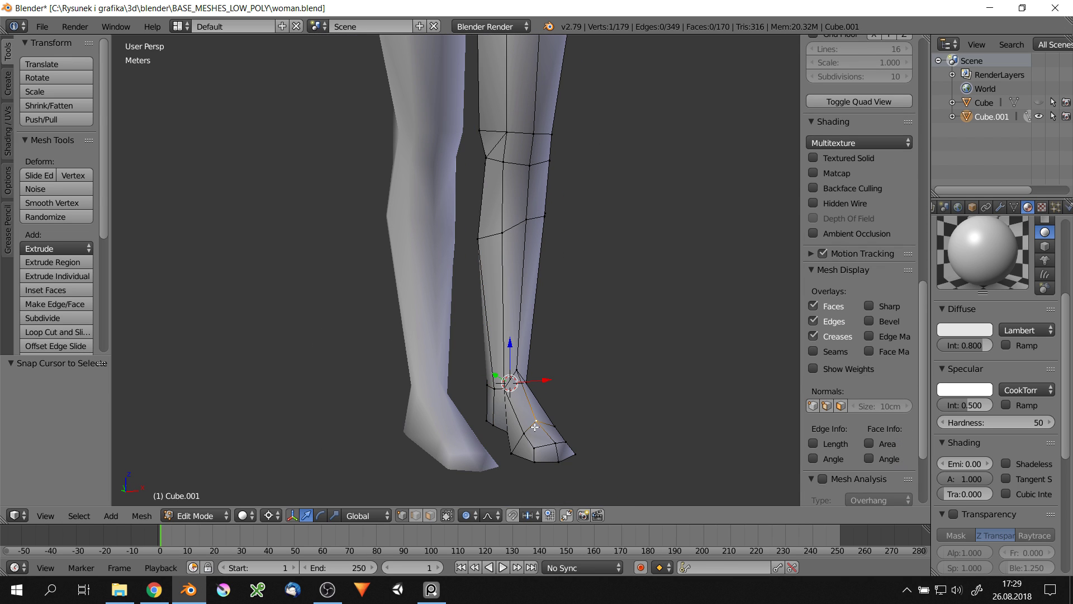
key(ctrl+l)
key(r)
key(x)
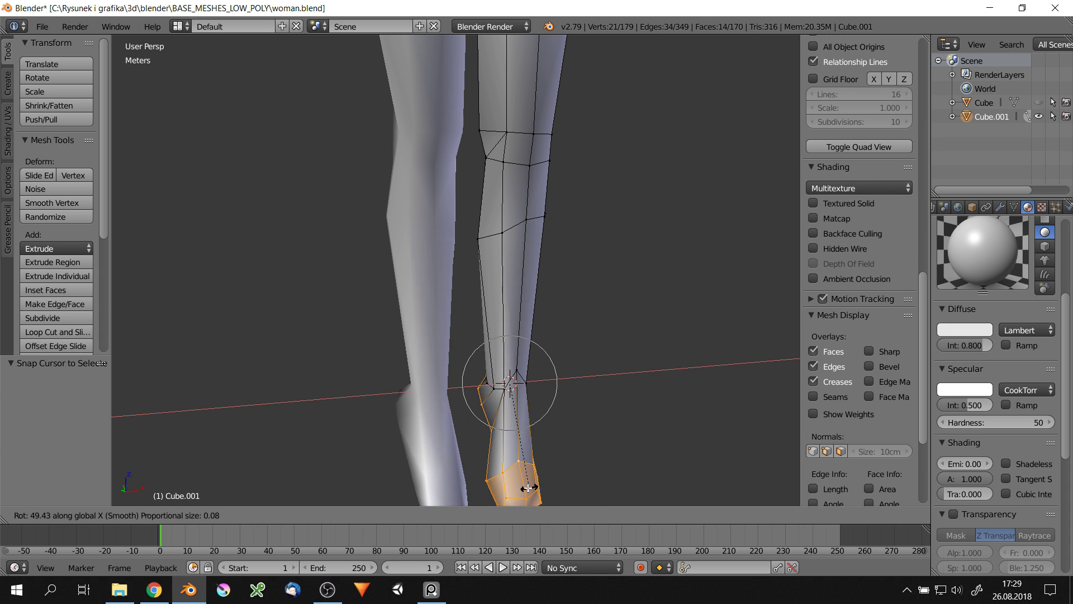
click(528, 487)
middle_drag(528, 487, 448, 372)
key(r)
key(x)
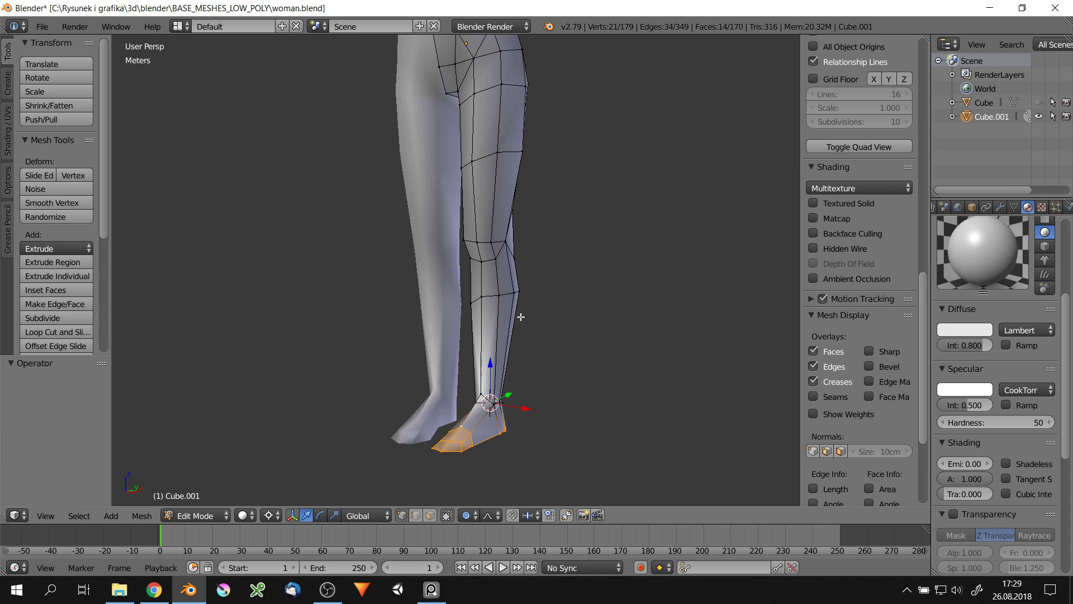
Select the upper thigh edge loop, snap the pivot to it and lasso the leg below
middle_drag(527, 354, 501, 233)
right_click(485, 190)
scroll(485, 190, down, 3)
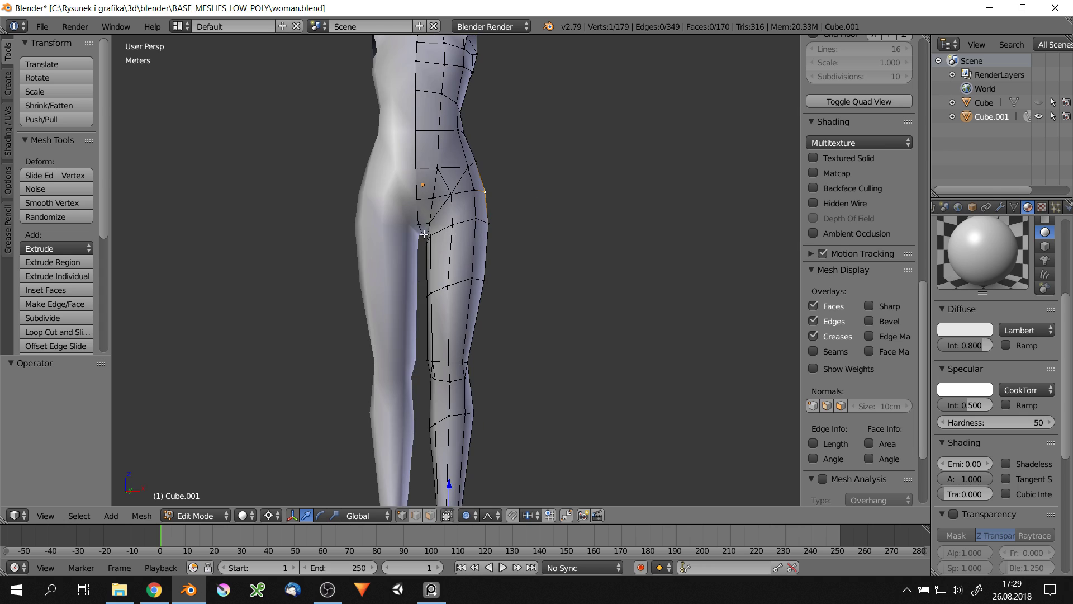
alt+right_click(480, 207)
key(shift+s)
scroll(516, 257, down, 2)
ctrl+drag(515, 257, 503, 240)
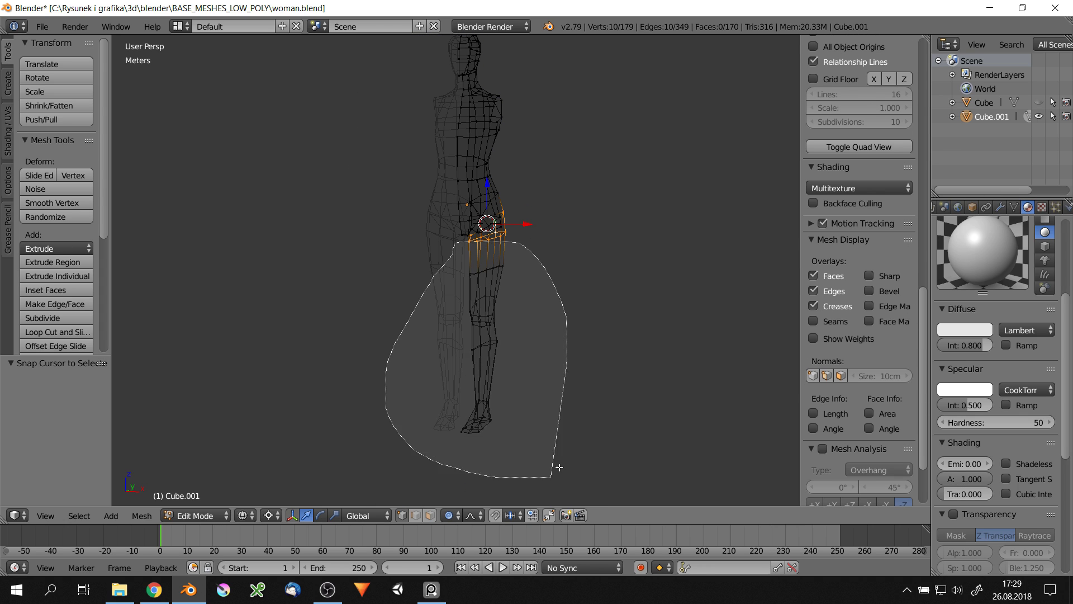
scroll(503, 240, up, 3)
Orbit to a side view of the figure and pick a vertex on the face
middle_drag(504, 241, 602, 334)
scroll(601, 334, down, 3)
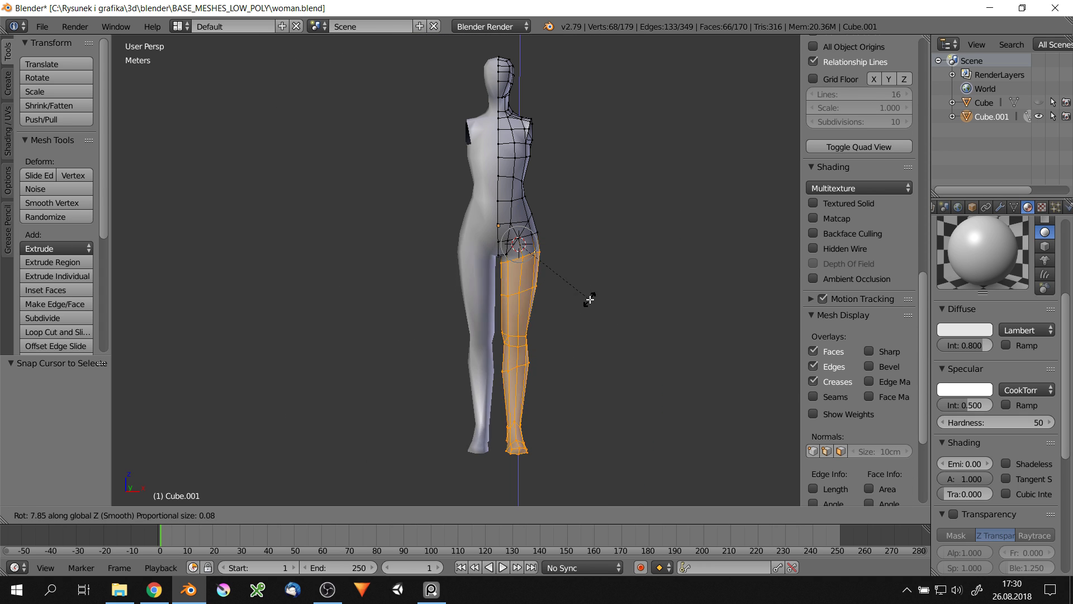
middle_drag(582, 194, 574, 263)
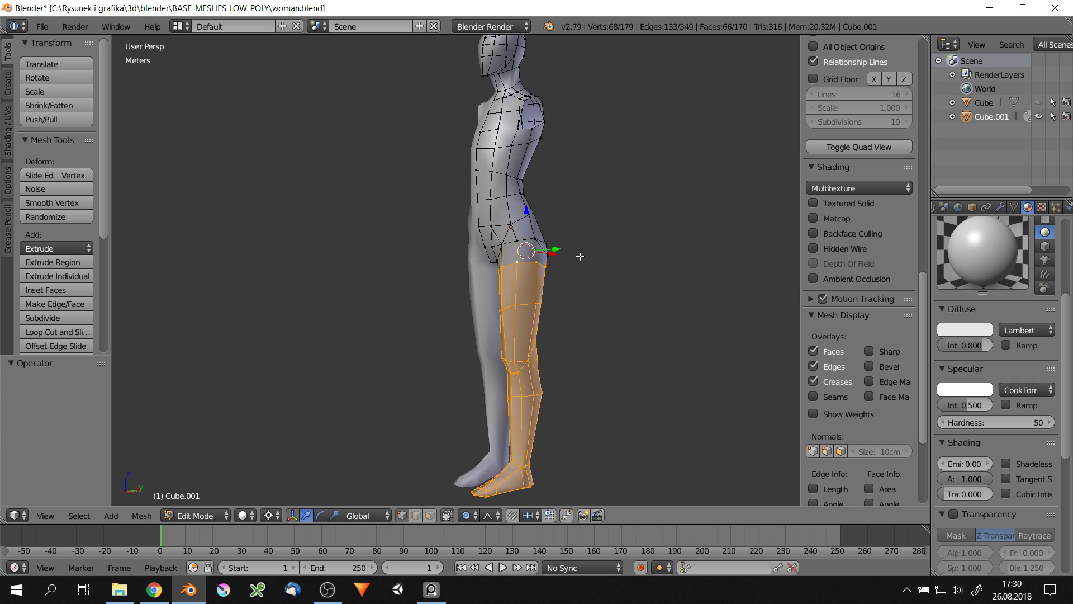
scroll(491, 200, up, 5)
right_click(517, 139)
mouse_move(517, 139)
middle_down()
mouse_move(584, 158)
mouse_move(352, 168)
middle_up()
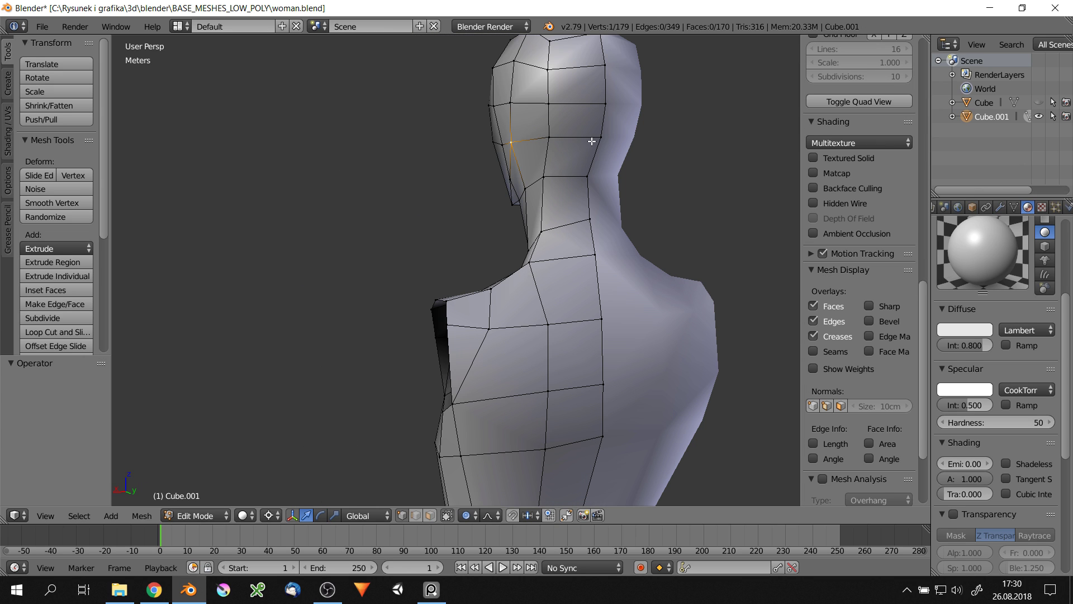
Snap the pivot to the eye-level loop and shift the top of the head along X
mouse_move(591, 142)
middle_down()
mouse_move(541, 153)
mouse_move(601, 202)
middle_up()
alt+right_click(536, 147)
key(shift+s)
key(z)
mouse_move(600, 202)
ctrl+mouse_down()
mouse_move(305, 242)
mouse_move(593, 168)
ctrl+mouse_up()
key(z)
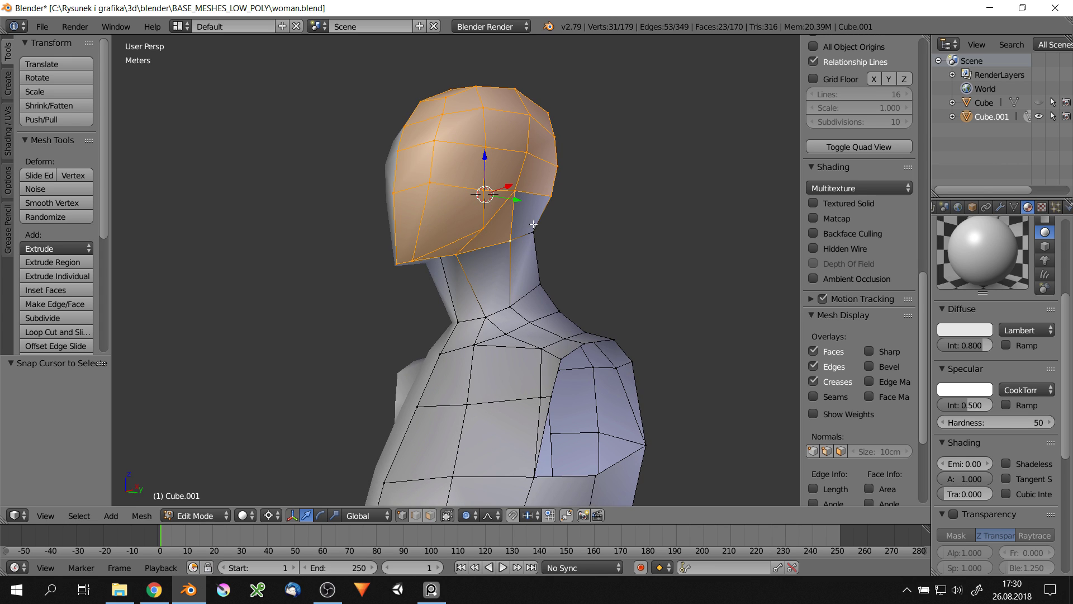
middle_drag(534, 224, 597, 233)
key(g)
key(x)
click(596, 229)
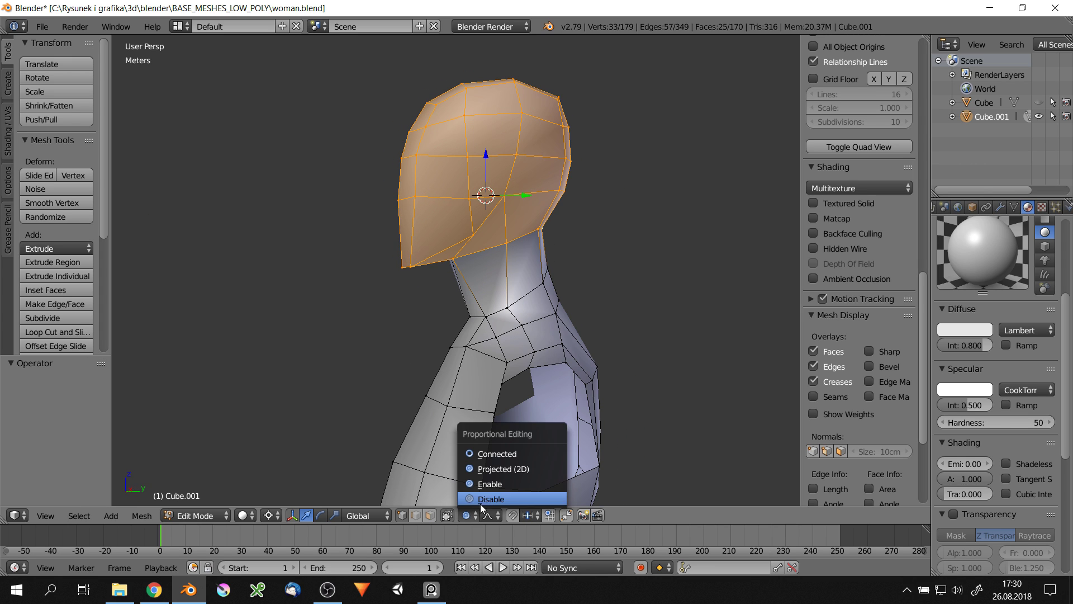
Turn off proportional editing and tilt the head -17.9° on X around the neck loop
click(481, 499)
alt+click(510, 240)
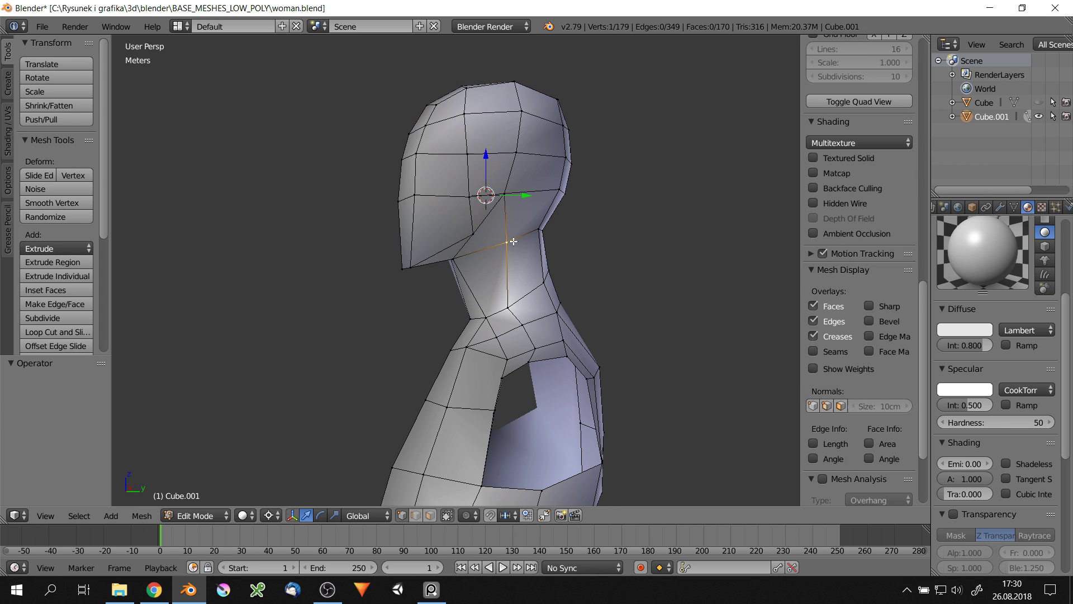
mouse_move(510, 240)
middle_down()
mouse_move(385, 280)
mouse_move(570, 271)
middle_up()
key(shift+s)
key(z)
click(608, 230)
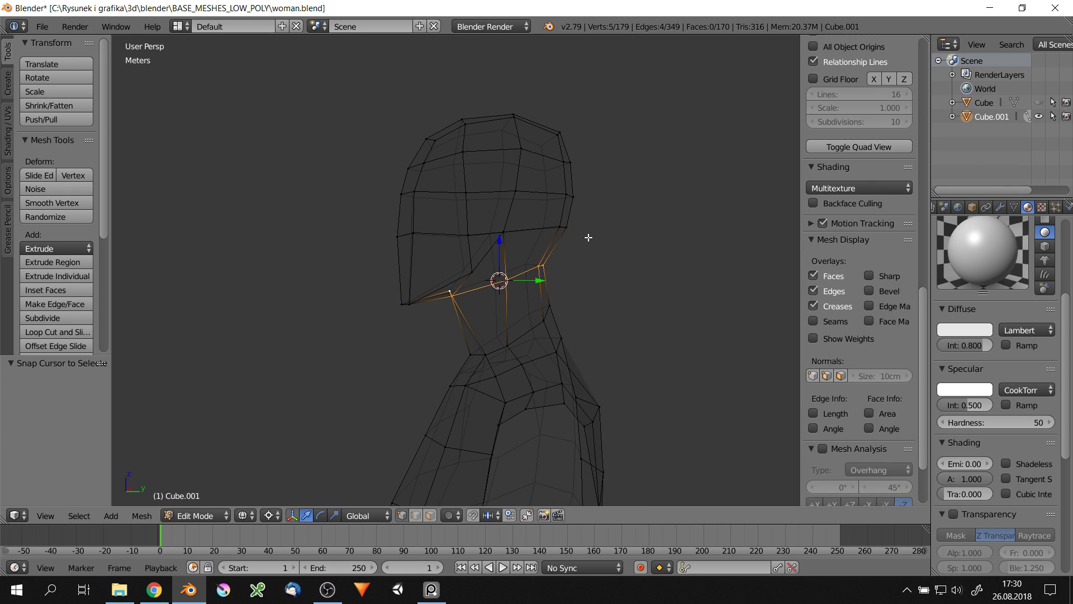
key(z)
click(376, 427)
key(r)
key(x)
click(506, 358)
Zoom out to the whole torso, select a waist edge loop and toggle the viewport shading
middle_drag(505, 357, 585, 261)
scroll(585, 261, down, 4)
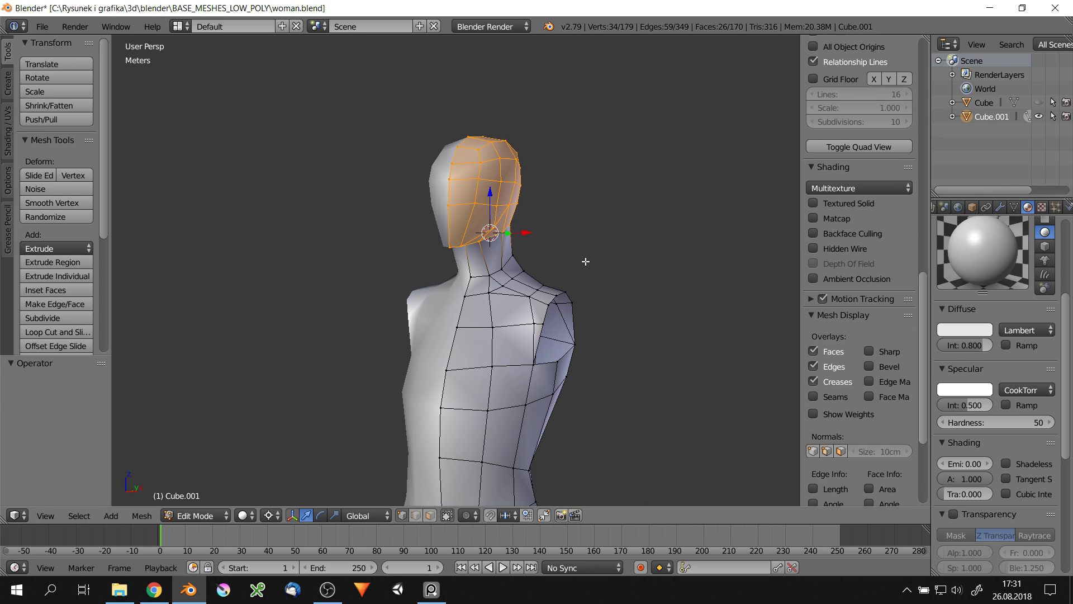
right_click(480, 283)
scroll(479, 283, down, 3)
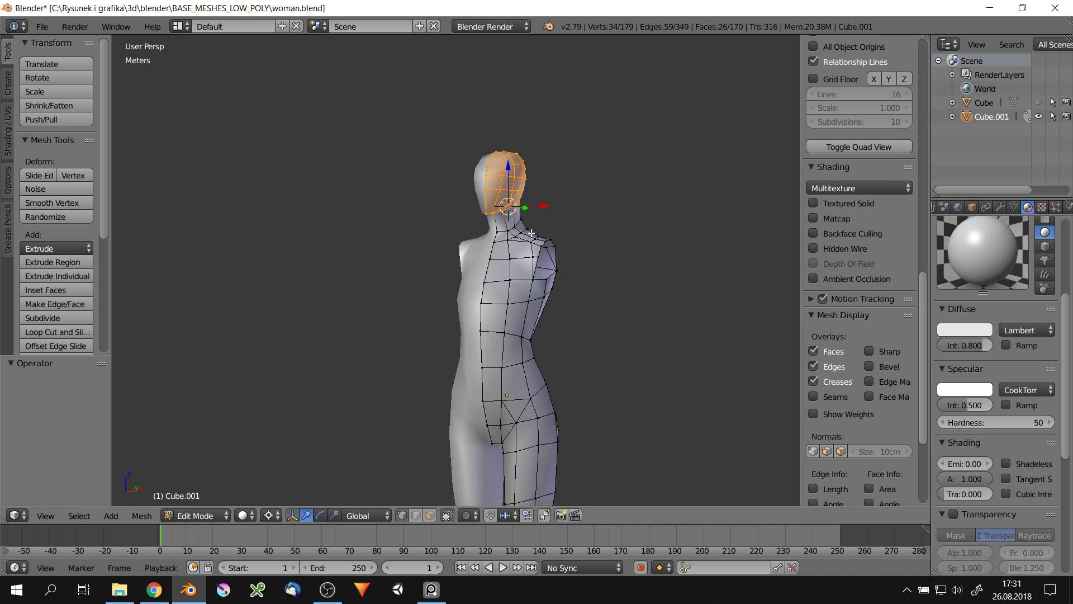
alt+click(511, 302)
key(z)
Set the transform orientation back to Global and toggle Edit Mode
click(369, 516)
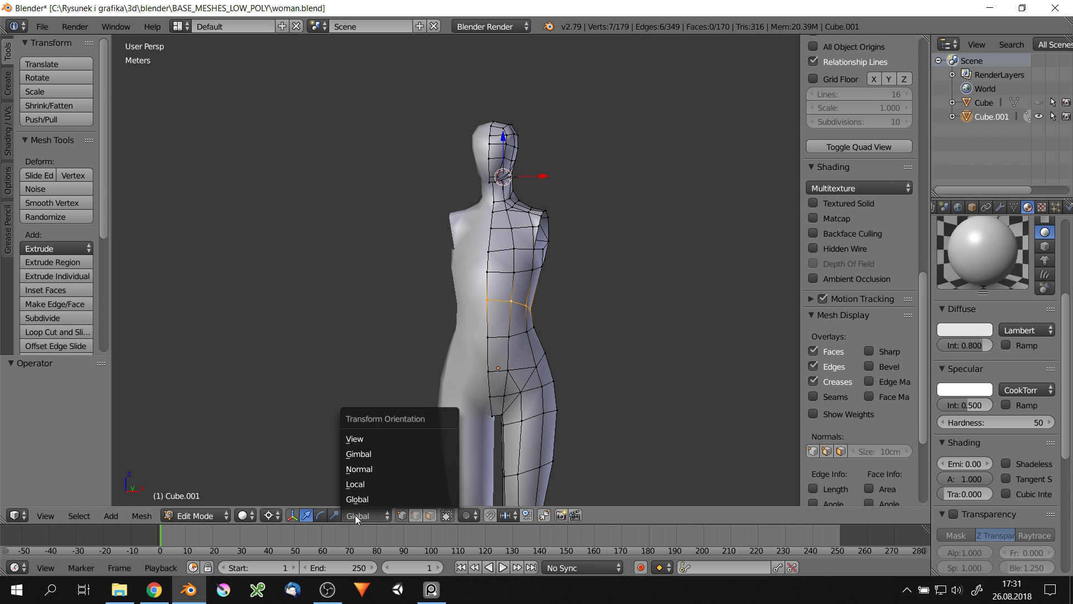
click(269, 516)
scroll(313, 480, down, 3)
key(Tab)
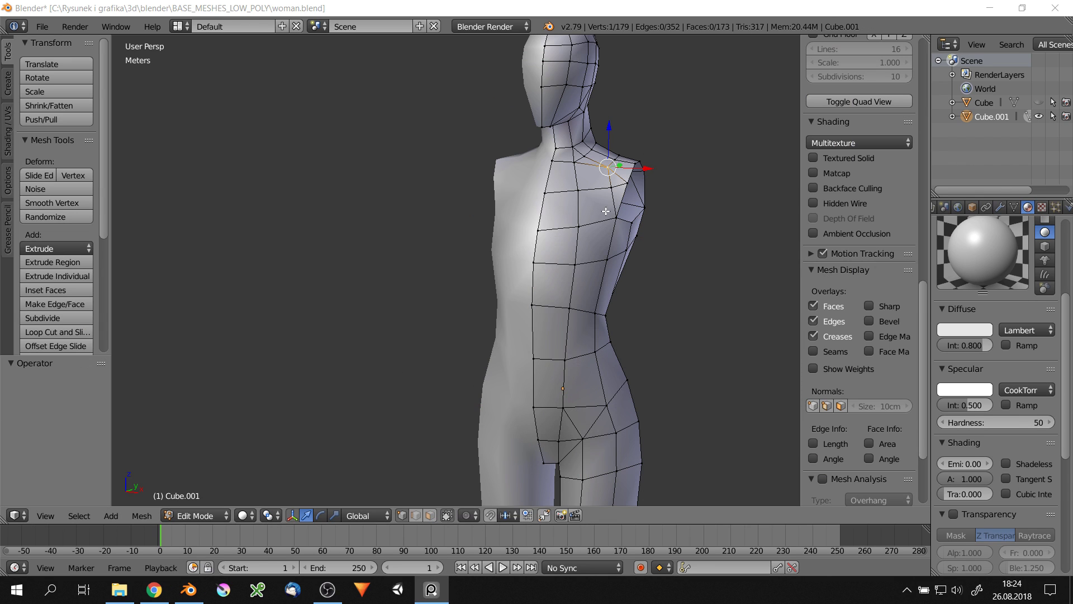
Extrude the selected faces outward and reposition a shoulder vertex
key(e)
mouse_move(610, 218)
middle_down()
mouse_move(606, 246)
mouse_move(485, 239)
middle_up()
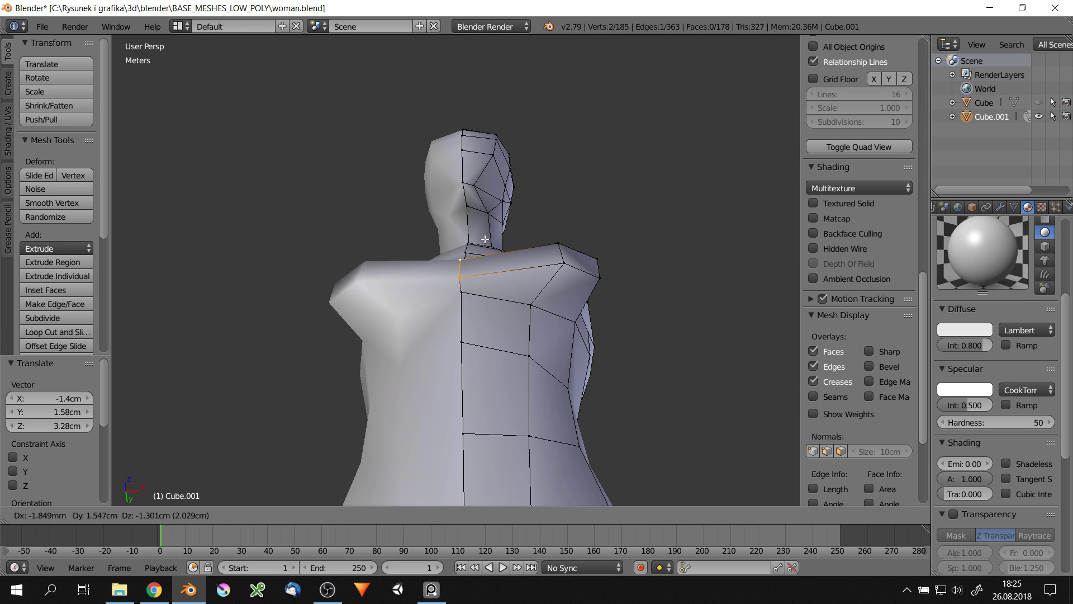
right_click(522, 239)
key(g)
click(577, 247)
mouse_move(578, 246)
middle_down()
mouse_move(544, 237)
mouse_move(515, 184)
mouse_move(582, 240)
mouse_move(525, 301)
mouse_move(509, 170)
mouse_move(546, 175)
mouse_move(564, 159)
middle_up()
click(544, 238)
key(g)
click(582, 240)
Move a vertex near the neck and make a knife cut across the chest
right_click(527, 305)
middle_drag(470, 211, 499, 170)
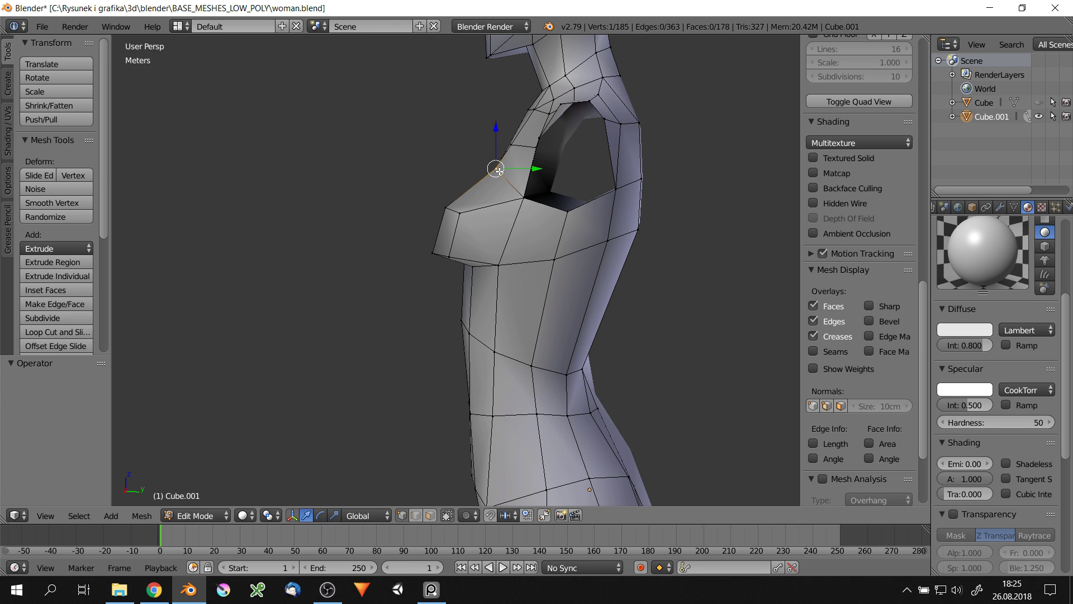
middle_drag(481, 267, 546, 250)
key(g)
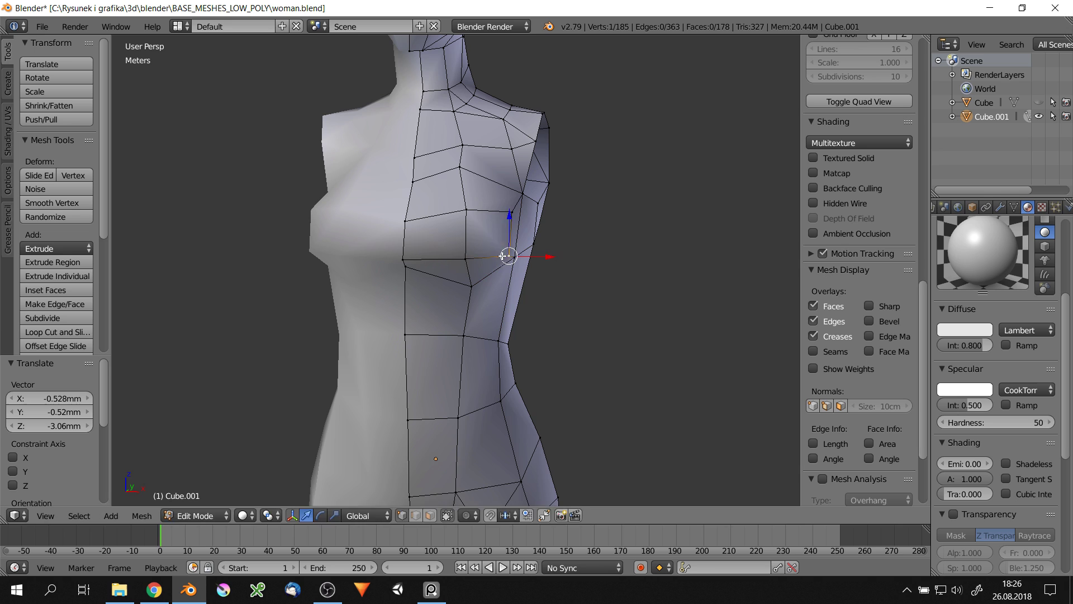
click(510, 210)
mouse_move(509, 211)
middle_down()
mouse_move(469, 153)
mouse_move(503, 172)
mouse_move(483, 162)
mouse_move(526, 205)
middle_up()
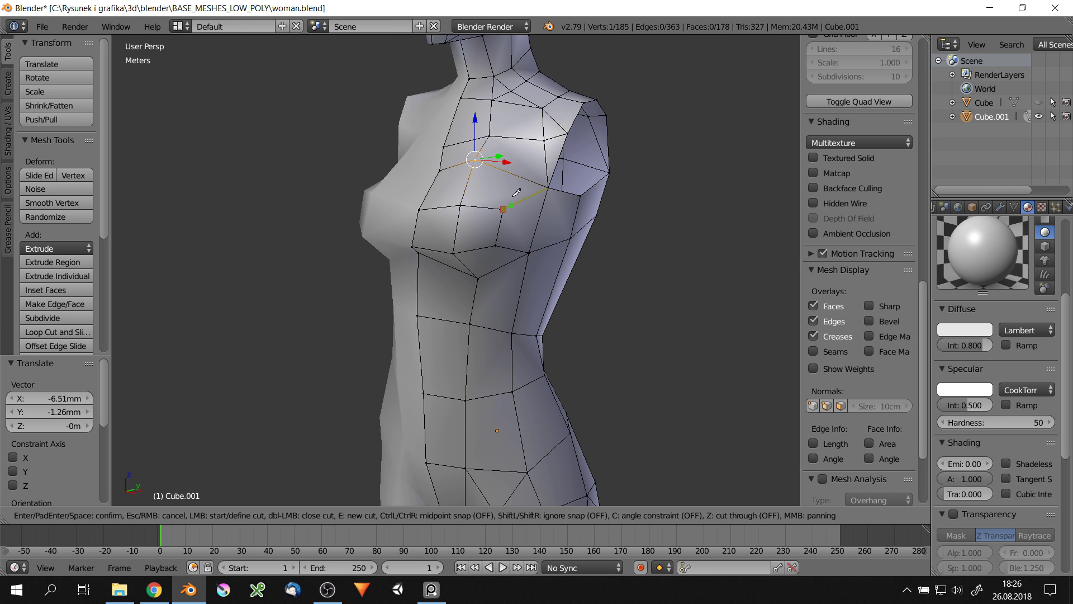
click(546, 138)
key(Return)
Lower a chest vertex along the X axis
middle_drag(546, 136, 550, 176)
middle_drag(518, 137, 553, 162)
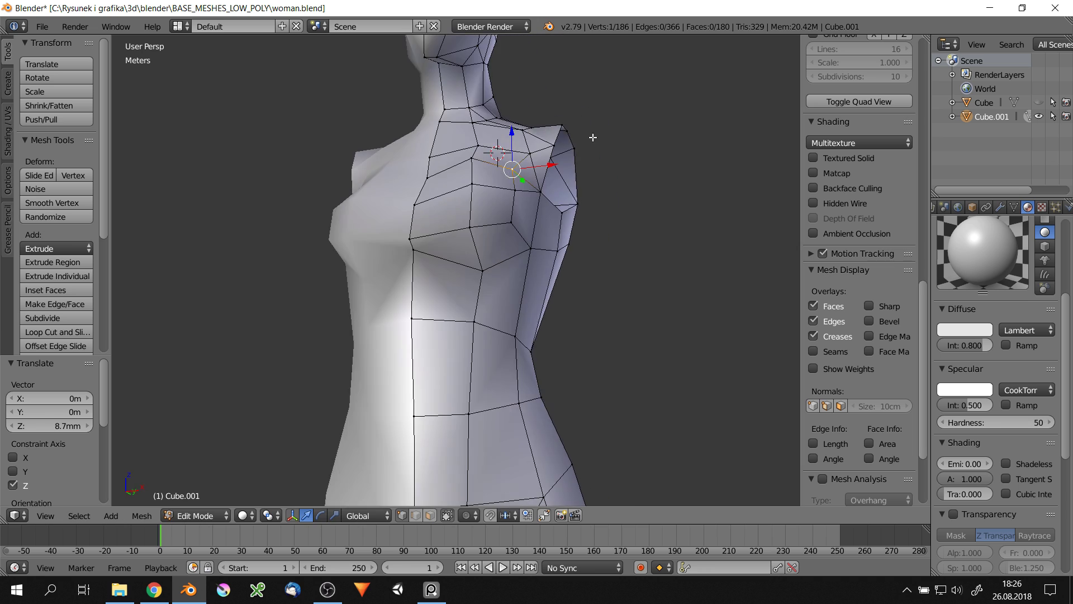
key(g)
key(x)
scroll(525, 234, down, 5)
mouse_move(525, 234)
middle_down()
mouse_move(482, 316)
mouse_move(539, 258)
mouse_move(563, 211)
mouse_move(527, 264)
mouse_move(564, 299)
middle_up()
scroll(515, 309, up, 3)
scroll(520, 272, up, 5)
mouse_move(500, 290)
middle_down()
mouse_move(464, 279)
mouse_move(419, 235)
middle_up()
Add a second knife cut across the chest
drag(419, 227, 394, 263)
scroll(391, 279, up, 2)
mouse_move(392, 279)
middle_down()
mouse_move(491, 257)
mouse_move(530, 225)
middle_up()
click(506, 269)
key(Return)
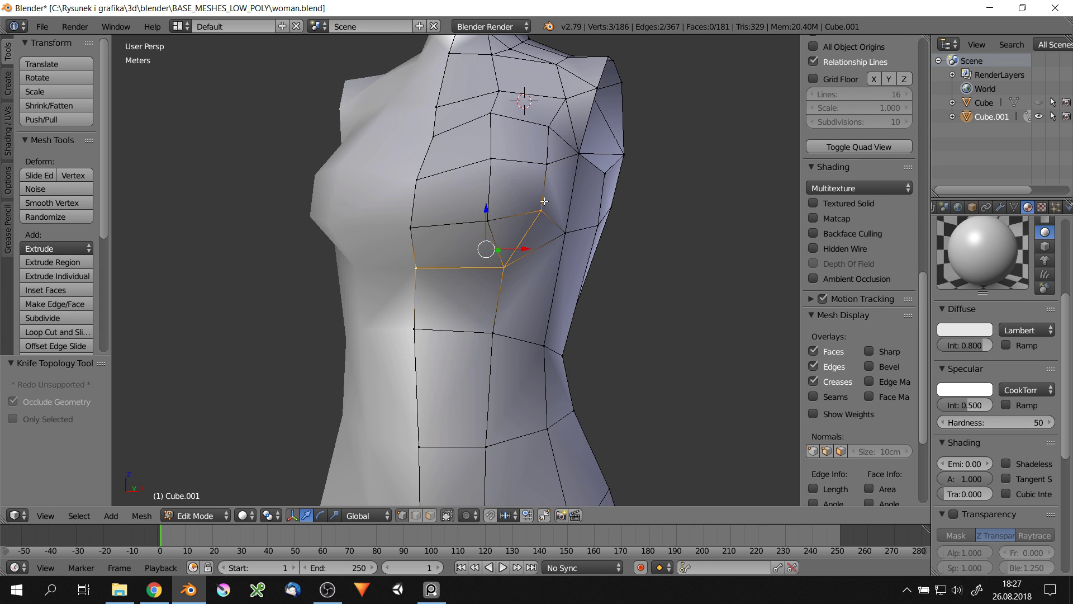
Save the file and leave Edit Mode to check the chest shape
mouse_move(513, 267)
middle_down()
mouse_move(527, 297)
mouse_move(566, 258)
middle_up()
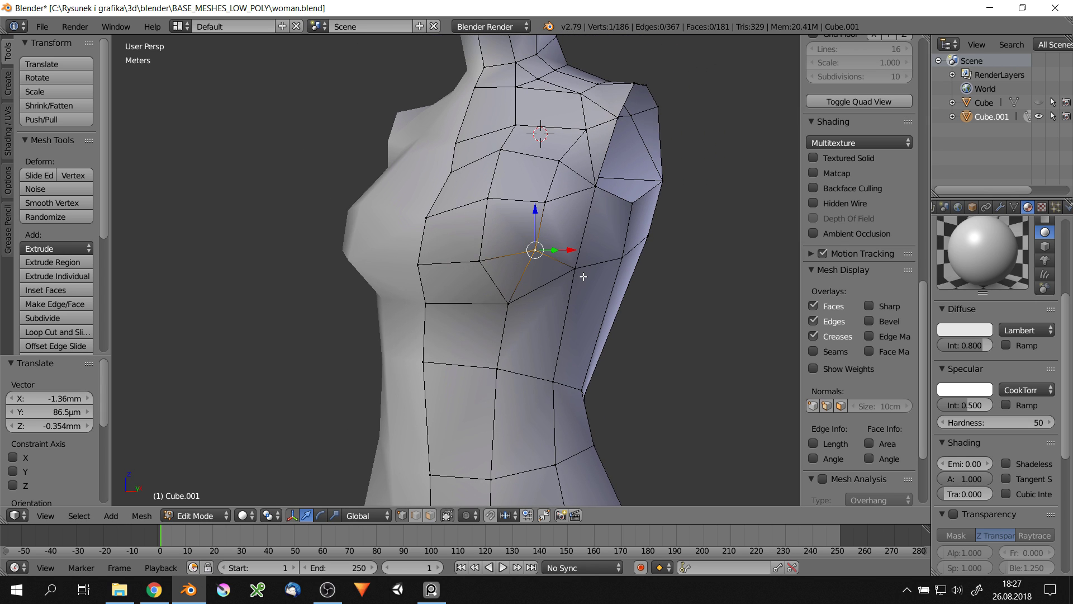
scroll(567, 257, down, 4)
key(ctrl+s)
key(Tab)
key(Tab)
scroll(526, 228, up, 3)
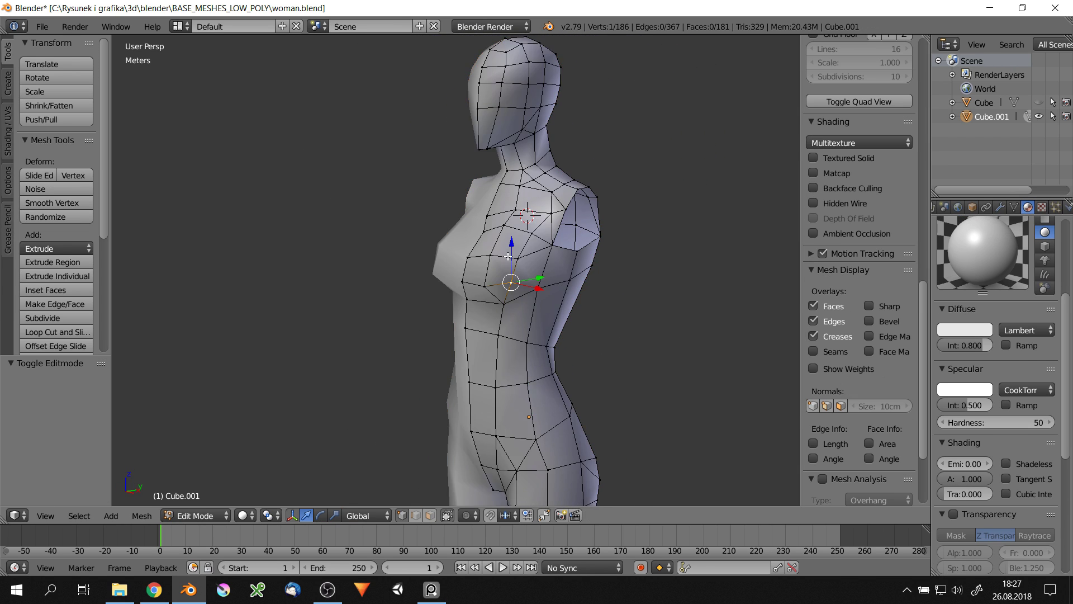
scroll(503, 269, up, 2)
Slide a chest vertex along its edge, then review the torso and resume editing
mouse_move(529, 263)
middle_down()
mouse_move(556, 137)
mouse_move(470, 111)
middle_up()
key(shift+v)
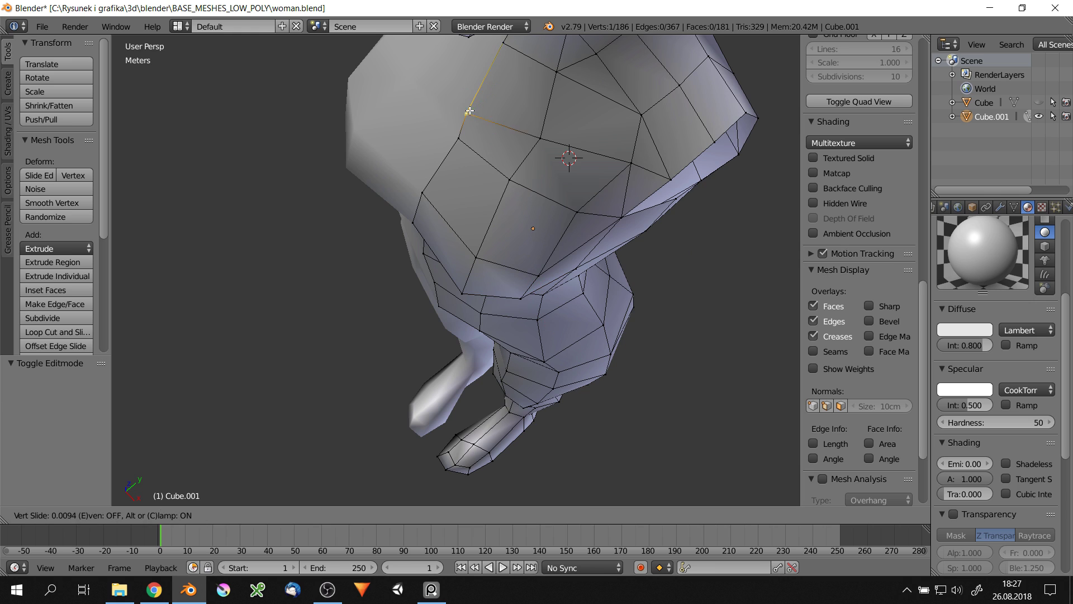
click(511, 177)
mouse_move(511, 178)
middle_down()
mouse_move(420, 274)
mouse_move(508, 275)
middle_up()
scroll(419, 275, down, 4)
key(Tab)
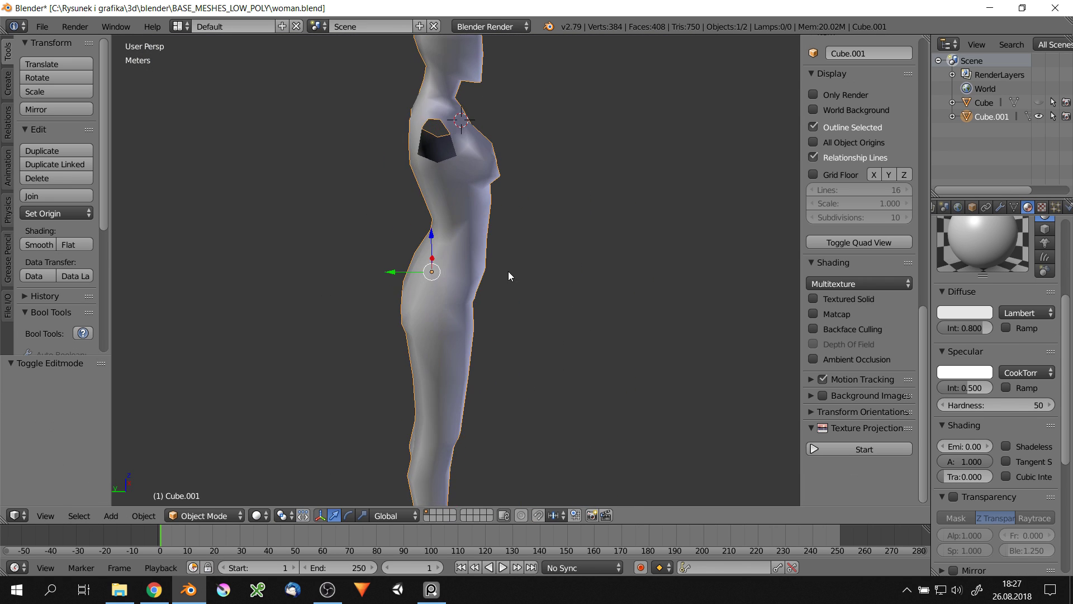
click(619, 176)
mouse_move(619, 177)
middle_down()
mouse_move(571, 243)
mouse_move(534, 168)
middle_up()
Nudge the selected chest vertex and raise the upper chest vertex slightly
scroll(571, 243, up, 3)
scroll(571, 243, up, 2)
key(g)
click(534, 168)
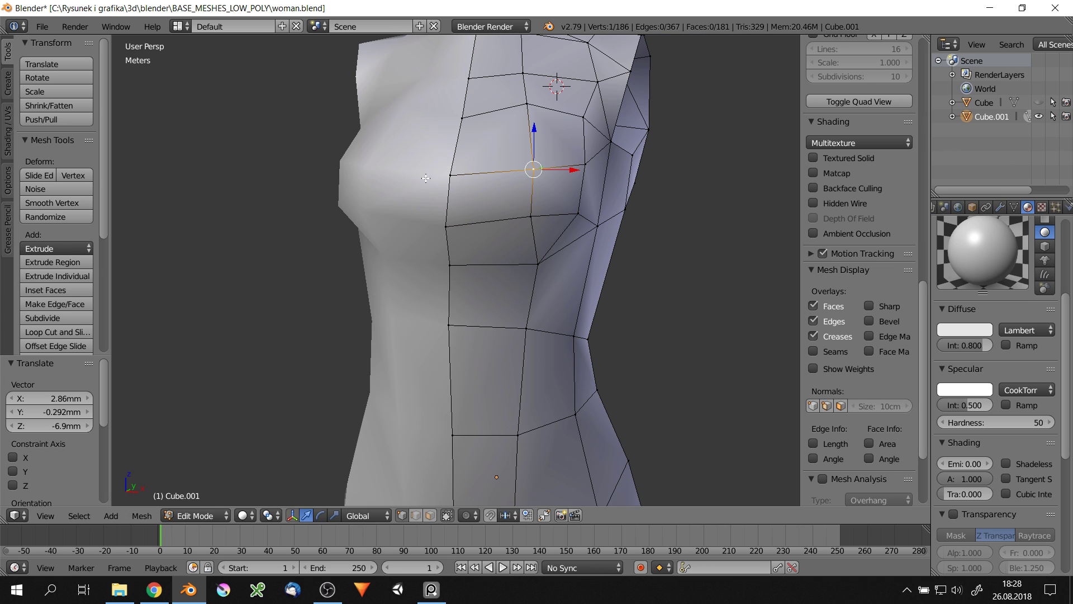
right_click(451, 175)
key(g)
click(452, 167)
Push the top chest vertex forward along the Y axis
right_click(462, 118)
key(g)
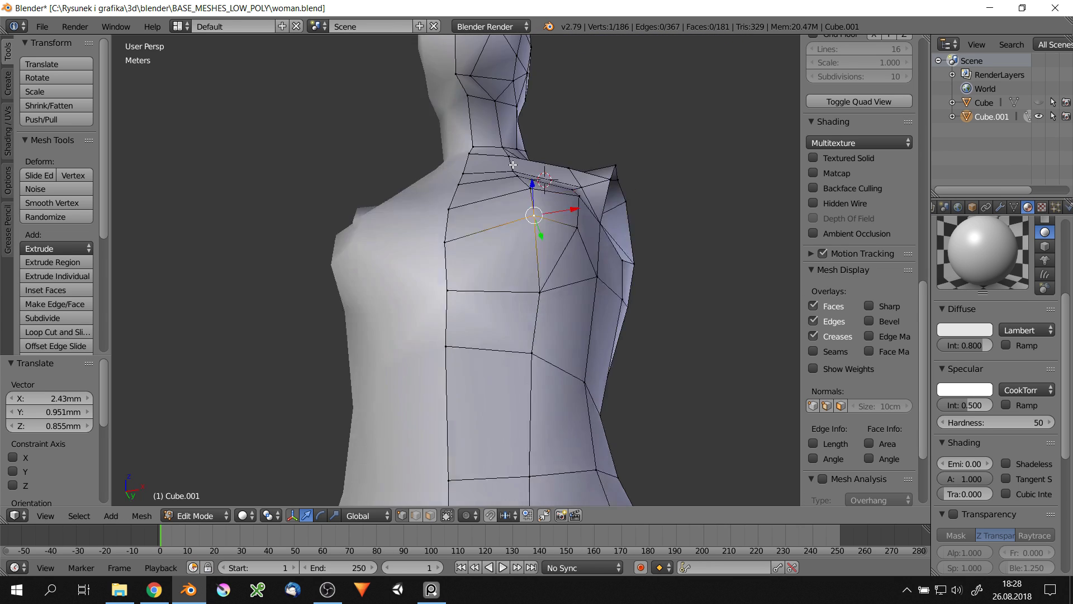
mouse_move(531, 228)
middle_down()
mouse_move(613, 256)
mouse_move(603, 219)
middle_up()
key(g)
key(y)
click(613, 256)
scroll(604, 220, down, 3)
Add a knife cut across the chest and adjust a vertex beside it
key(Tab)
scroll(691, 261, up, 2)
key(Tab)
mouse_move(691, 262)
middle_down()
mouse_move(714, 239)
mouse_move(621, 262)
middle_up()
scroll(630, 255, up, 2)
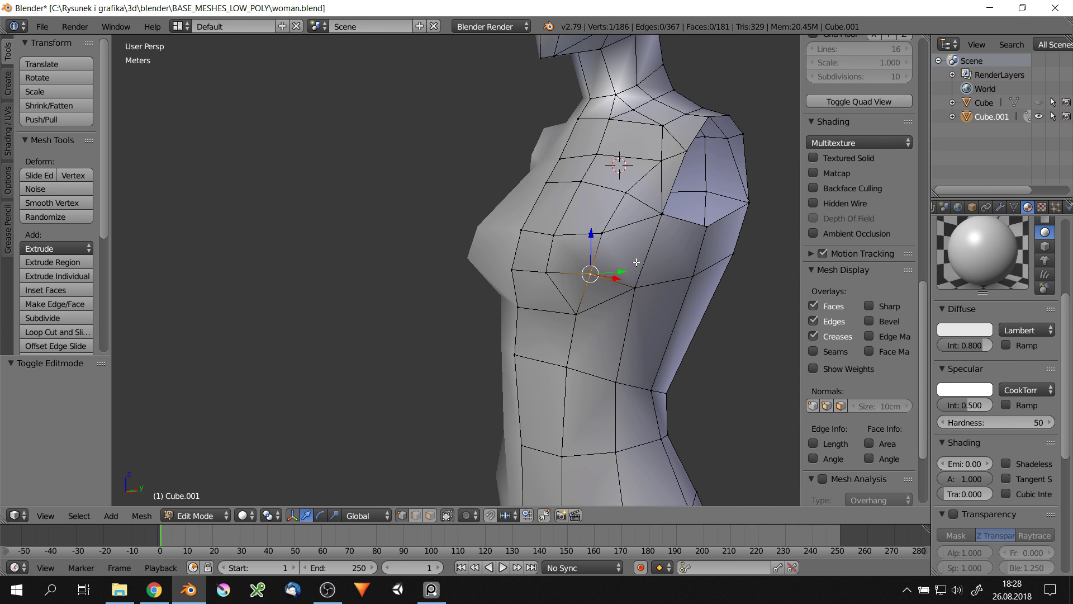
key(Return)
middle_drag(606, 229, 582, 168)
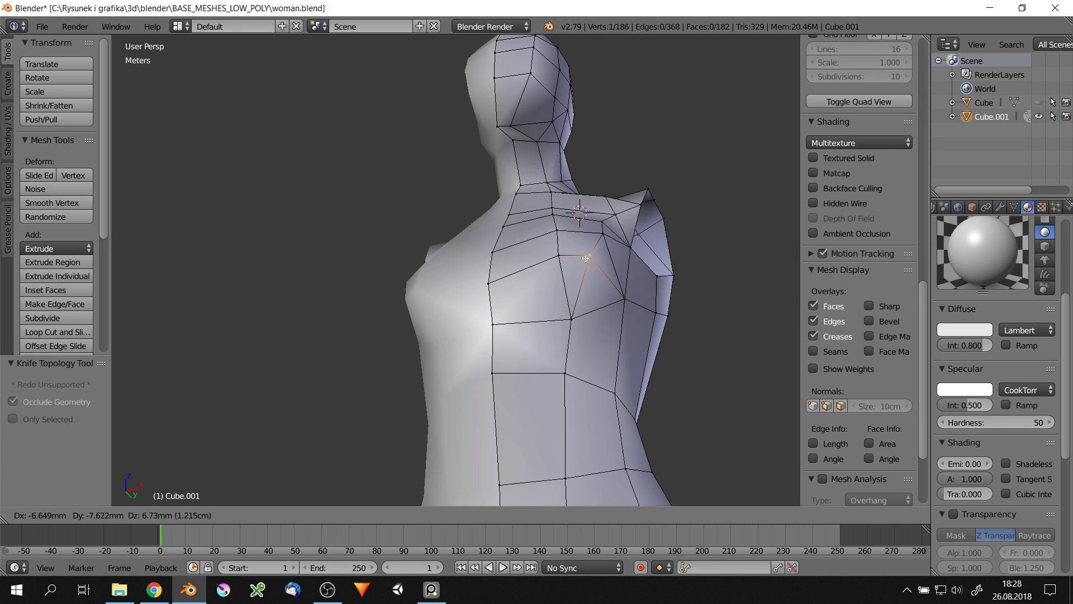
key(g)
click(673, 311)
Check the torso in Object Mode, then inspect the chest from side and three-quarter views
key(Tab)
click(433, 370)
scroll(575, 256, down, 2)
key(Tab)
scroll(575, 256, up, 2)
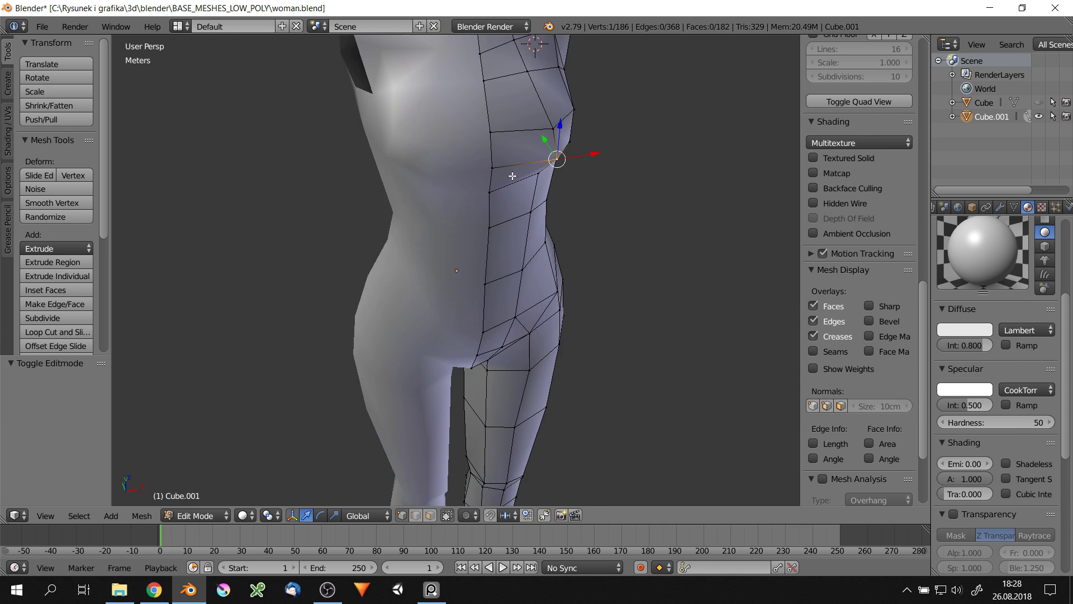
middle_drag(575, 256, 556, 156)
scroll(584, 186, up, 3)
scroll(584, 187, down, 3)
middle_drag(597, 127, 468, 260)
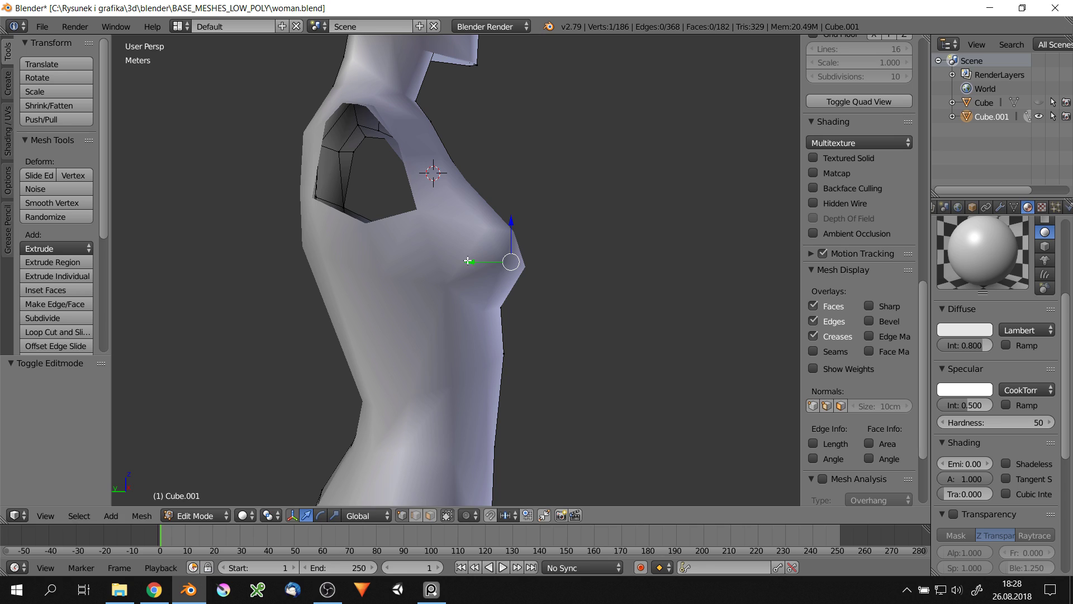
scroll(529, 234, down, 2)
middle_drag(529, 235, 549, 238)
scroll(549, 237, up, 2)
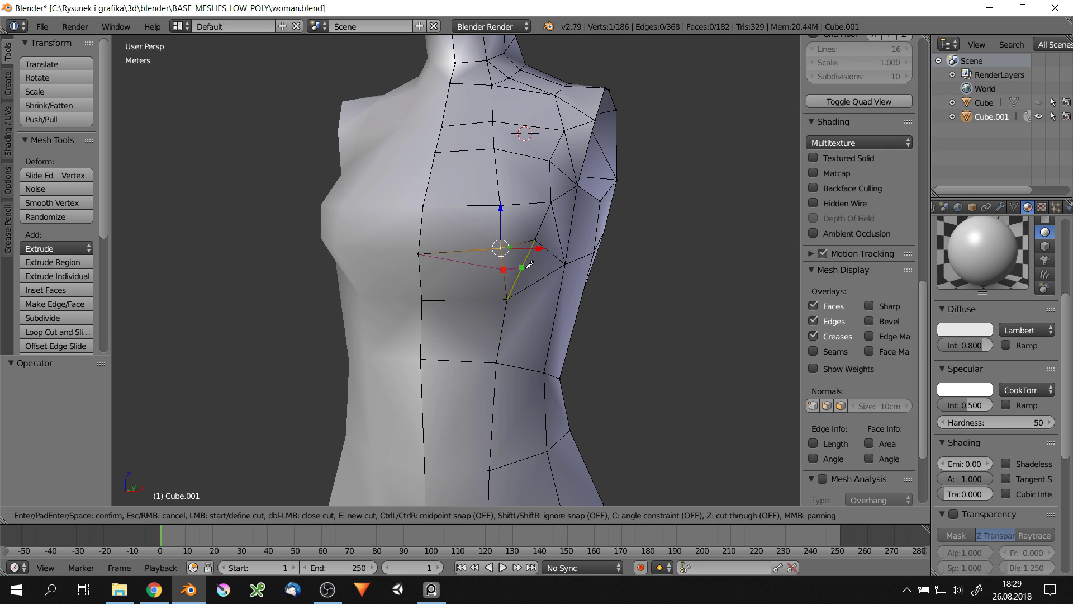
Make another knife cut and start moving a vertex near the back of the shoulder
scroll(566, 259, down, 1)
key(Return)
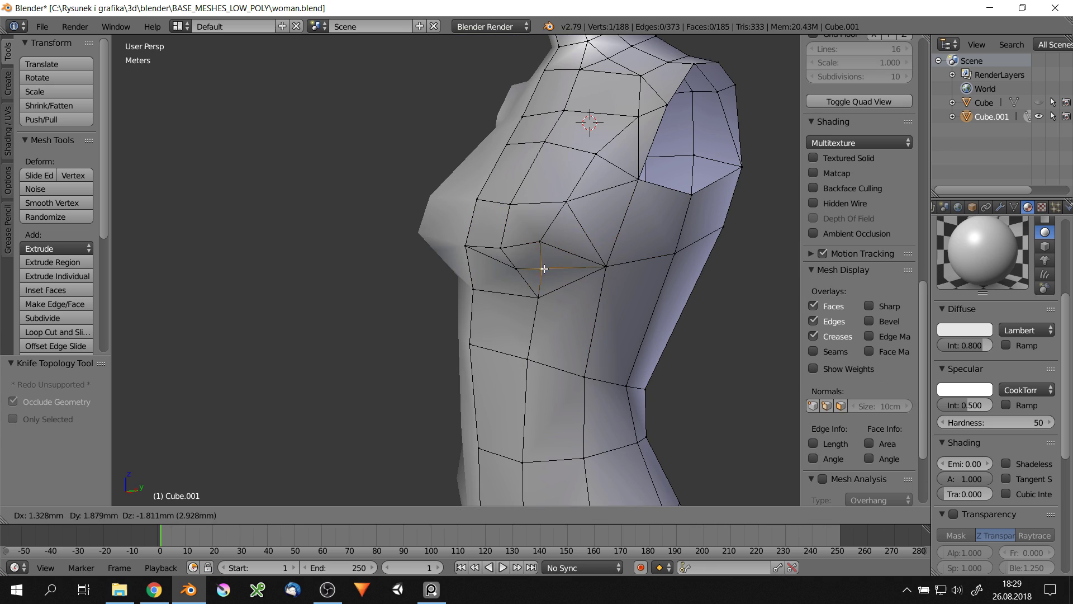
middle_drag(566, 259, 515, 278)
key(g)
scroll(553, 240, down, 3)
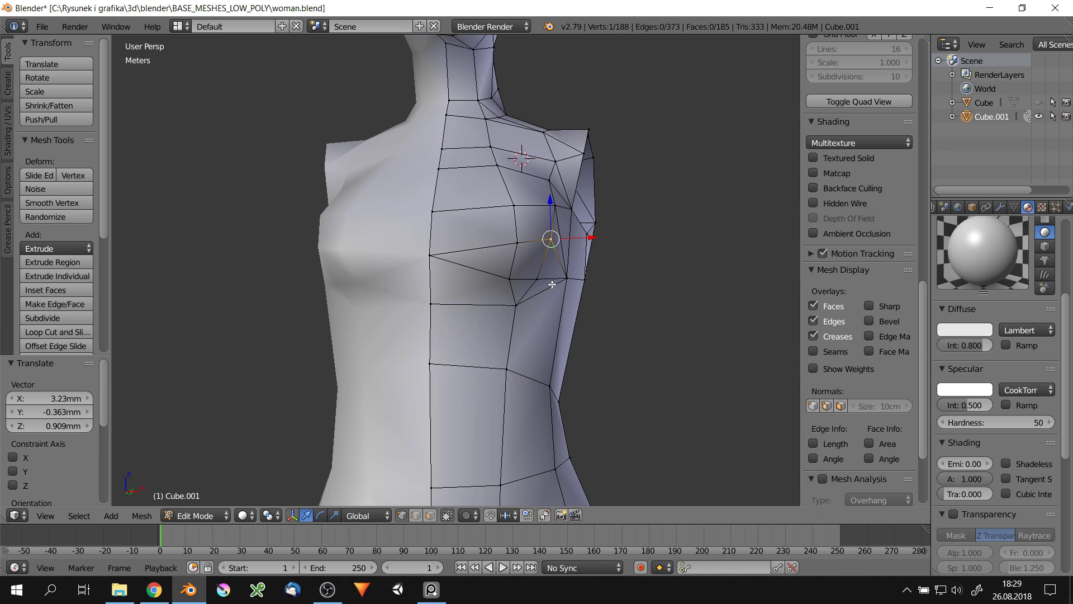
mouse_move(554, 241)
middle_down()
mouse_move(310, 304)
mouse_move(489, 313)
mouse_move(408, 282)
middle_up()
Check the shape in Object Mode, then reposition the shoulder vertex
key(Tab)
scroll(311, 304, down, 3)
key(Tab)
scroll(408, 283, up, 3)
scroll(533, 272, up, 2)
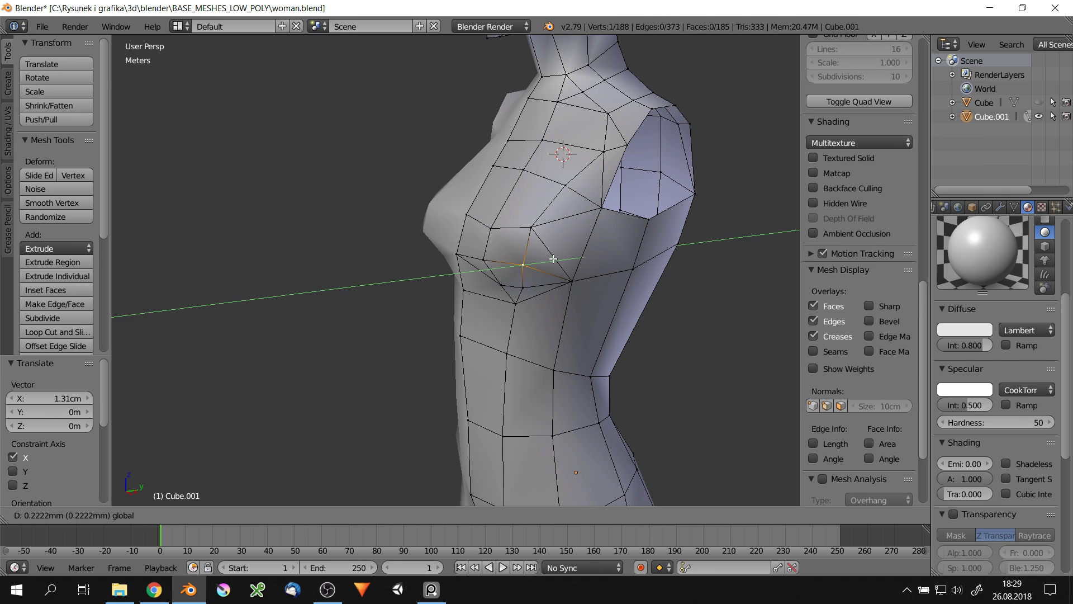
right_click(554, 259)
mouse_move(553, 259)
middle_down()
mouse_move(589, 187)
mouse_move(513, 281)
mouse_move(432, 285)
middle_up()
click(492, 286)
Review the full figure in Object Mode before resuming mesh edits
scroll(544, 245, down, 3)
middle_drag(503, 234, 479, 223)
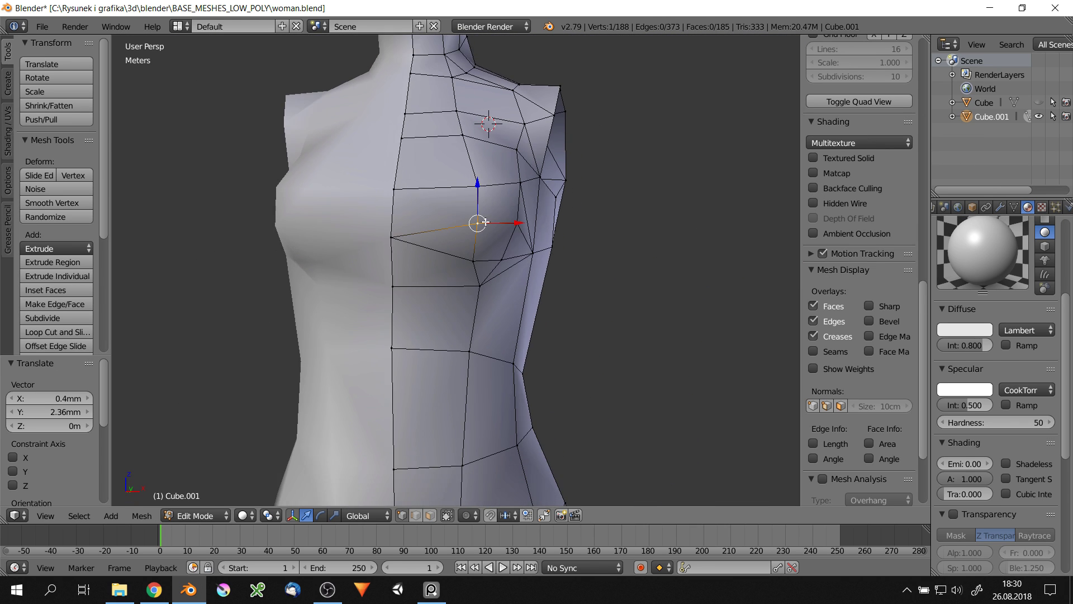
key(Tab)
scroll(509, 224, down, 3)
scroll(533, 213, down, 2)
key(Tab)
scroll(499, 221, up, 6)
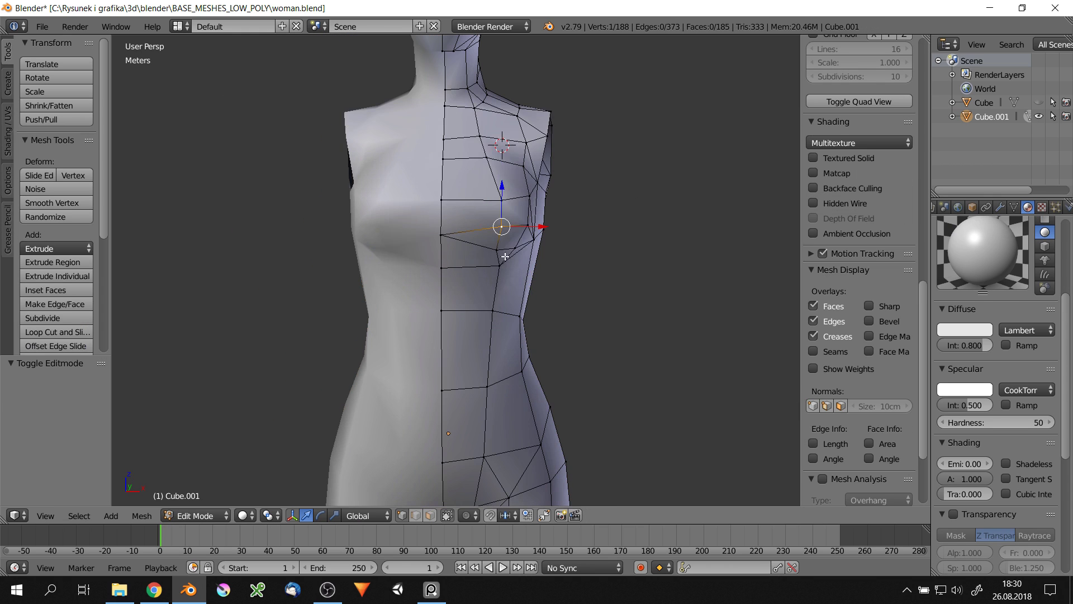
Slide chest vertices along the X axis to round out the bust
click(552, 252)
middle_drag(552, 252, 536, 255)
right_click(526, 256)
key(g)
key(x)
click(479, 289)
middle_drag(479, 289, 299, 275)
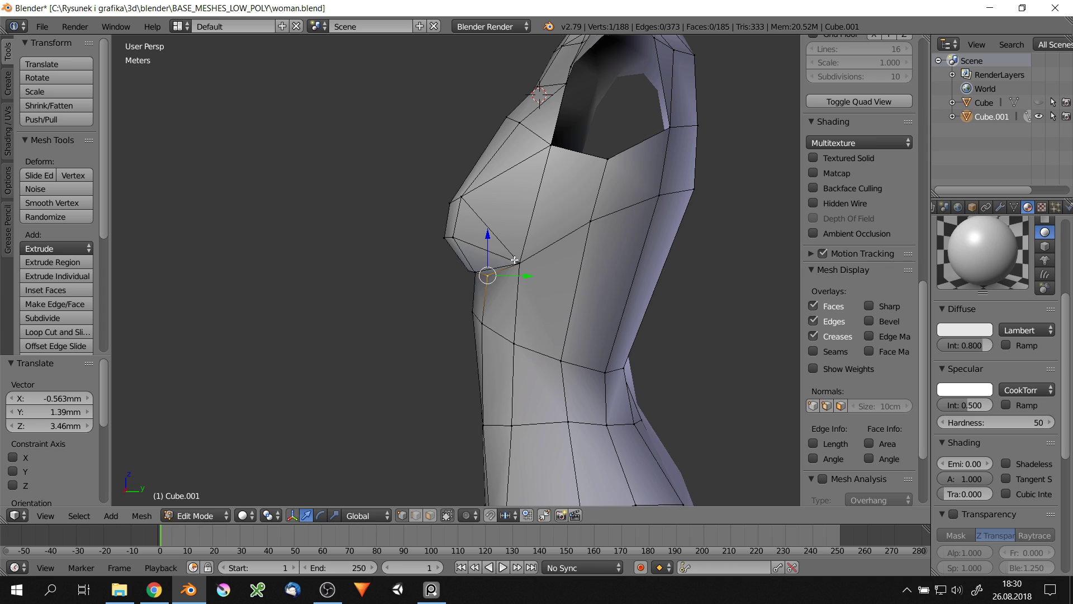
middle_drag(515, 260, 574, 299)
scroll(537, 268, down, 5)
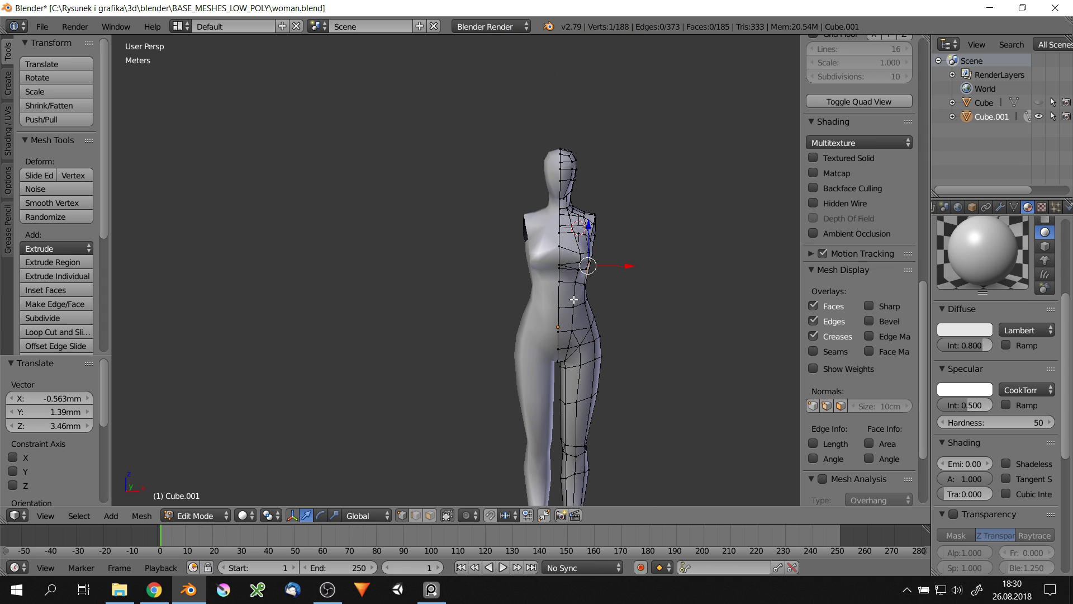
scroll(575, 254, up, 6)
Return to Object Mode, deselect all, and view the head and torso from side and front
key(Tab)
scroll(454, 286, down, 3)
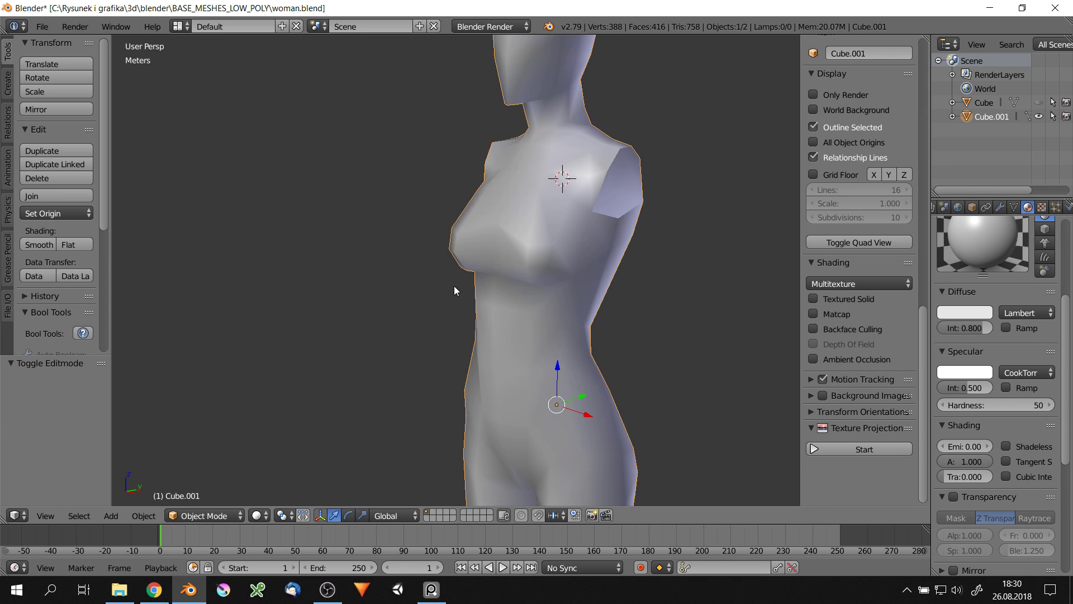
scroll(511, 217, down, 4)
key(ctrl+s)
key(a)
mouse_move(511, 217)
middle_down()
mouse_move(501, 218)
mouse_move(537, 204)
middle_up()
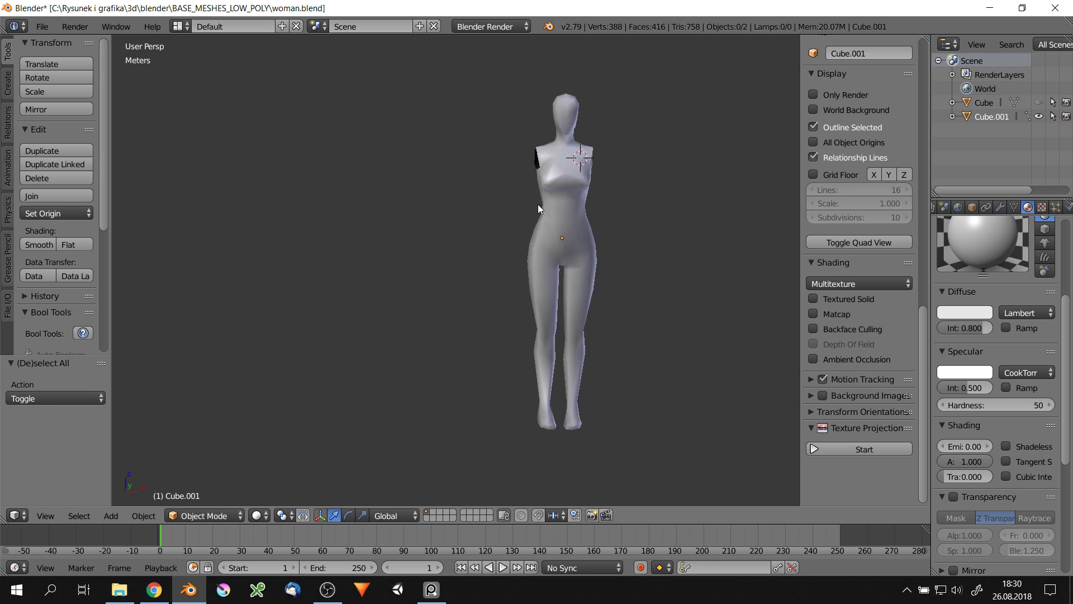
scroll(592, 422, up, 4)
scroll(525, 127, up, 2)
mouse_move(524, 127)
shift+middle_down()
mouse_move(556, 193)
mouse_move(577, 201)
mouse_move(560, 212)
shift+middle_up()
Copy a hip face and place the duplicate beside the head
key(Tab)
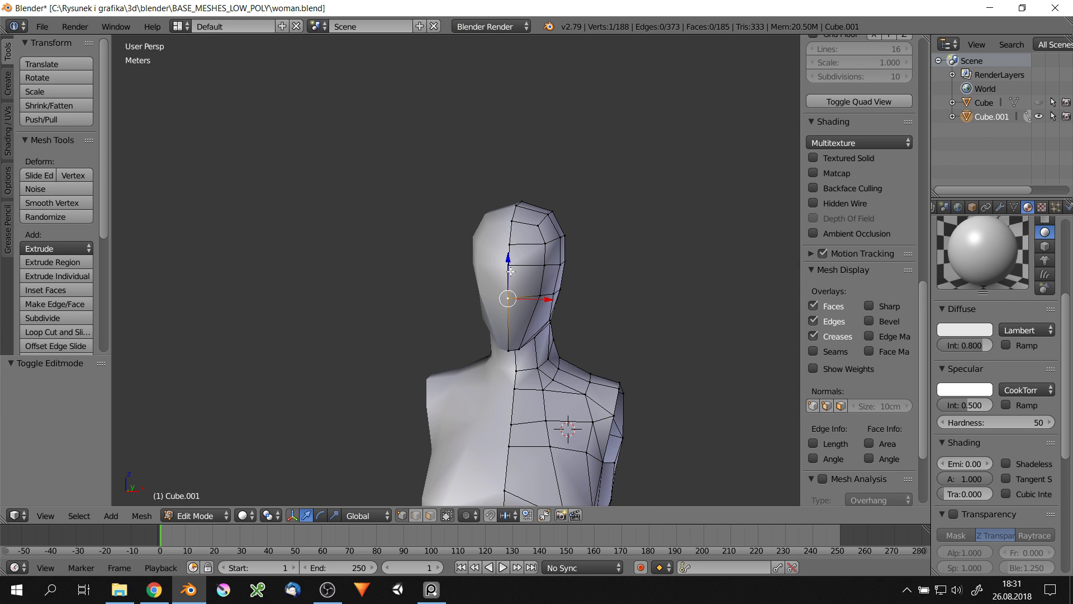
right_click(510, 272)
right_click(544, 266)
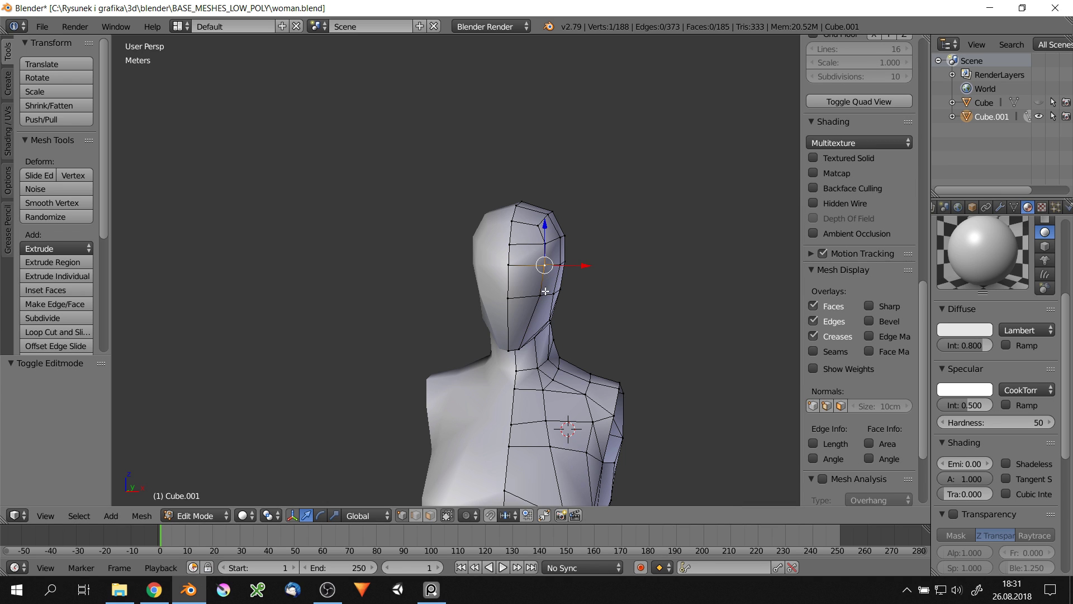
scroll(547, 392, down, 3)
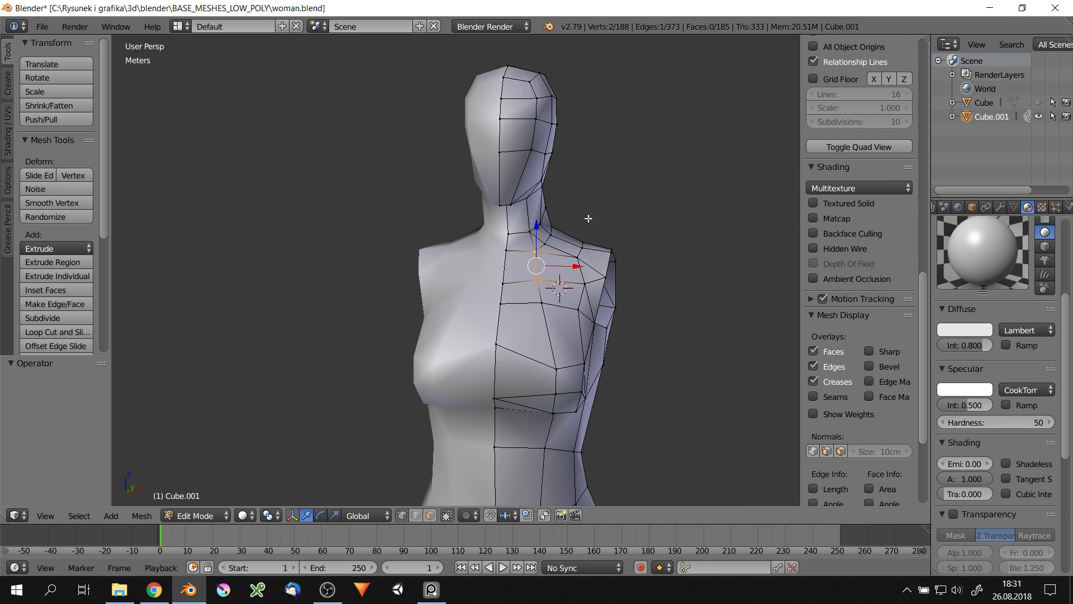
right_click(566, 389)
key(e)
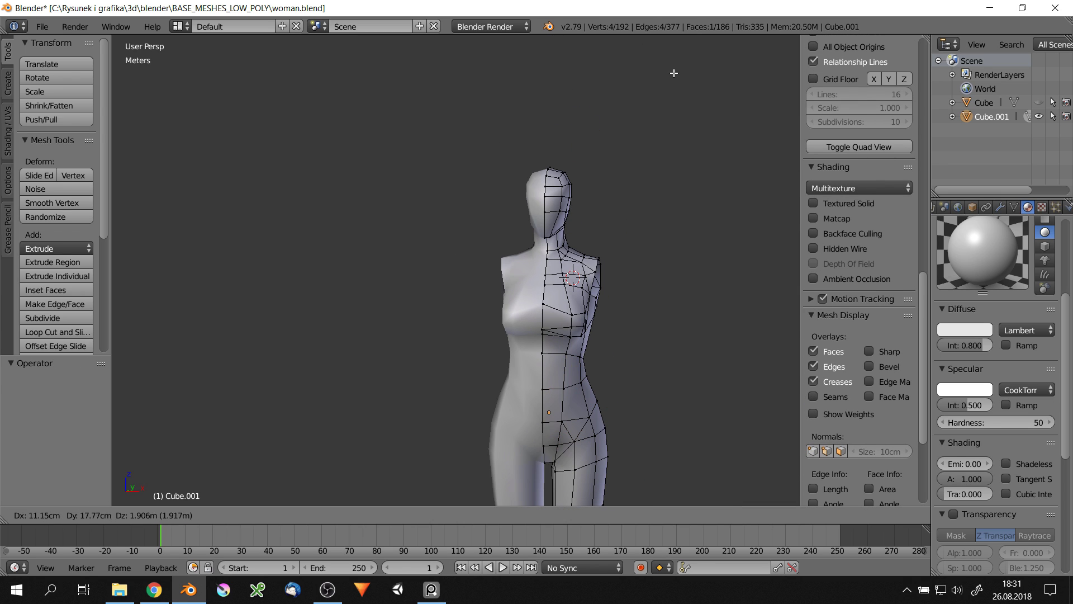
click(631, 99)
scroll(632, 99, up, 4)
From the side view, set a panel vertex's depth along the Y axis
right_drag(650, 213, 637, 218)
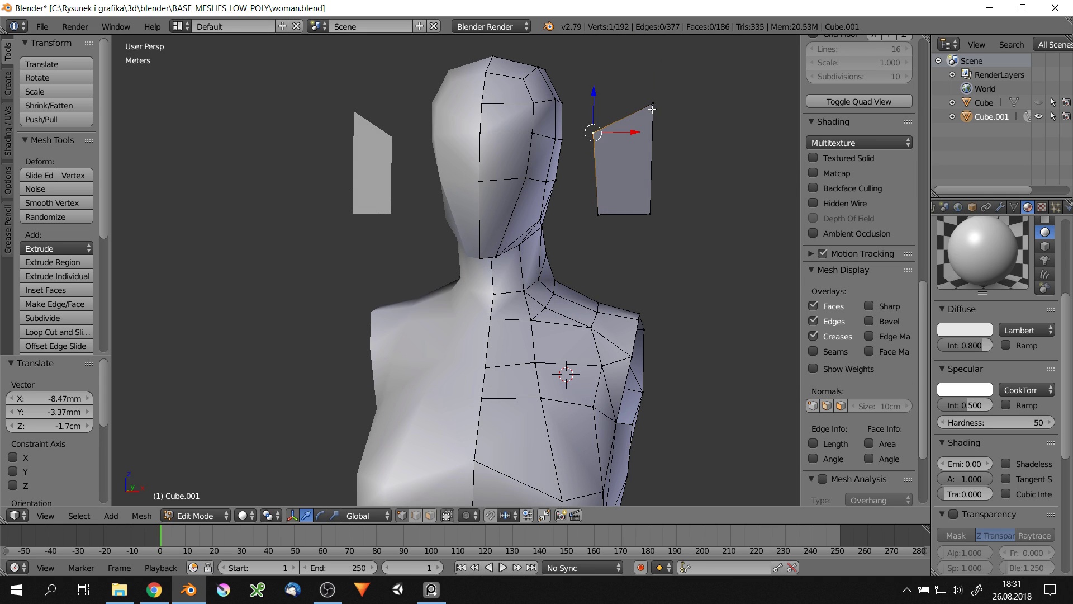
key(KP_3)
scroll(700, 139, up, 2)
scroll(700, 140, up, 3)
key(g)
key(y)
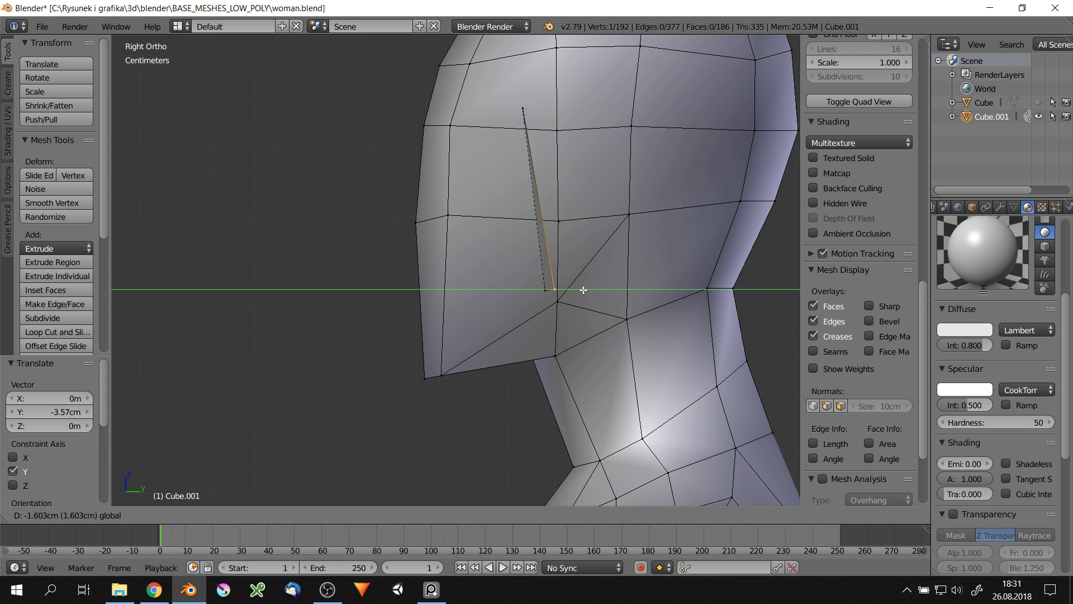
click(581, 289)
Lower a panel corner along Z using wireframe display, then return to solid shading
key(z)
shift+right_click(558, 127)
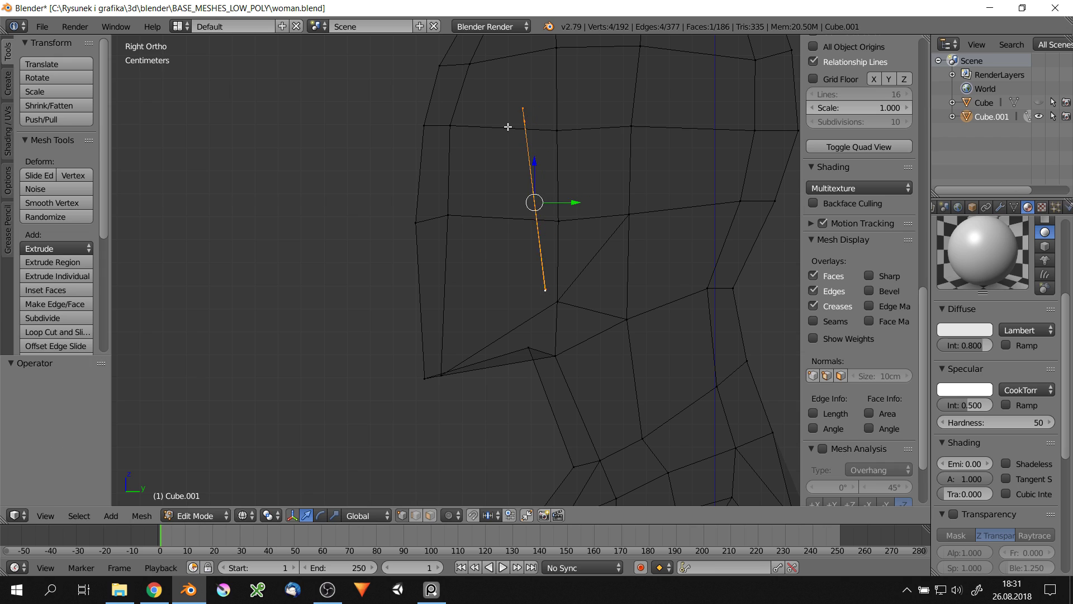
right_click(545, 120)
key(g)
key(z)
click(546, 120)
key(z)
click(542, 201)
Shift the whole panel front-to-back and lower its top-left corner along Z
mouse_move(542, 201)
middle_down()
mouse_move(556, 278)
mouse_move(523, 175)
mouse_move(503, 223)
mouse_move(454, 166)
middle_up()
key(ctrl+l)
click(520, 173)
right_click(453, 168)
key(g)
key(z)
click(490, 144)
Select the whole linked panel and view it from the front
shift+right_click(545, 167)
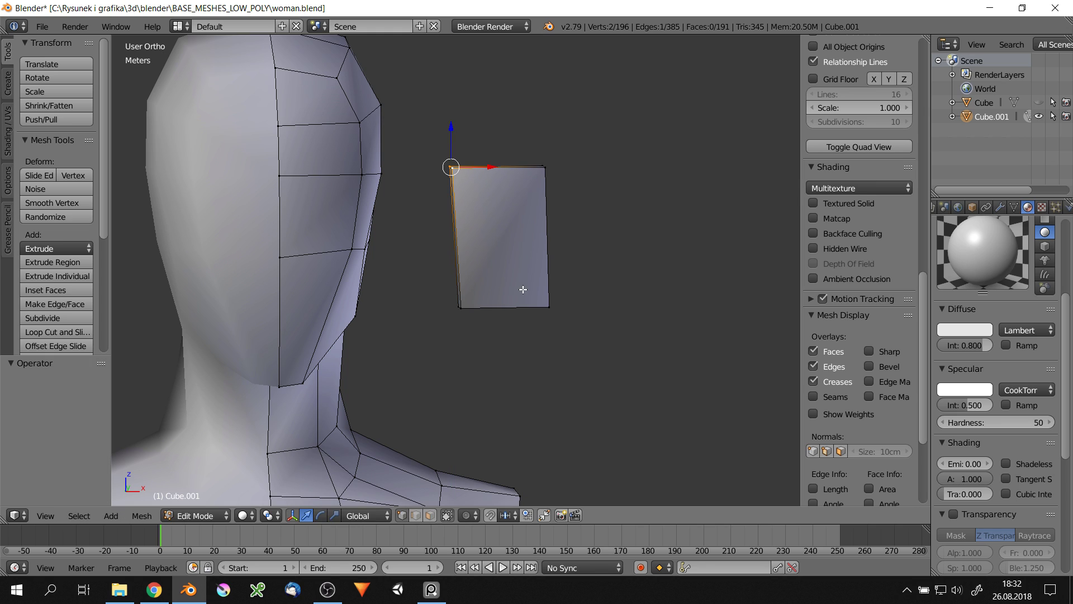
key(ctrl+l)
middle_drag(502, 234, 506, 223)
Lower the palm panel slightly along the Z axis
key(g)
key(z)
click(501, 206)
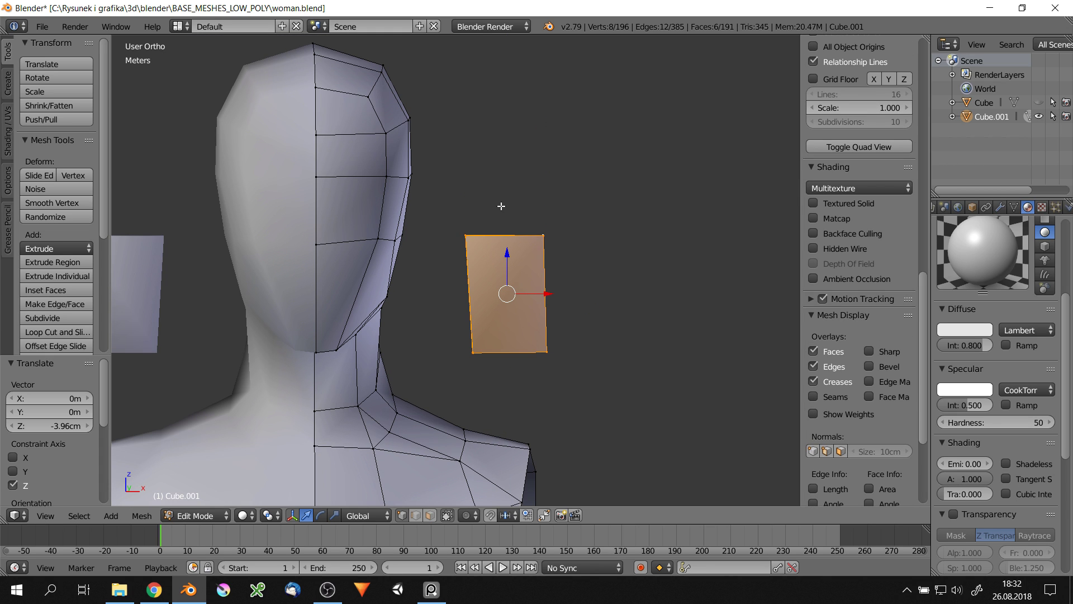
scroll(502, 206, up, 1)
Duplicate the palm panel as a narrower finger piece turned 45° around Z
key(shift+d)
key(x)
click(527, 160)
scroll(527, 160, up, 2)
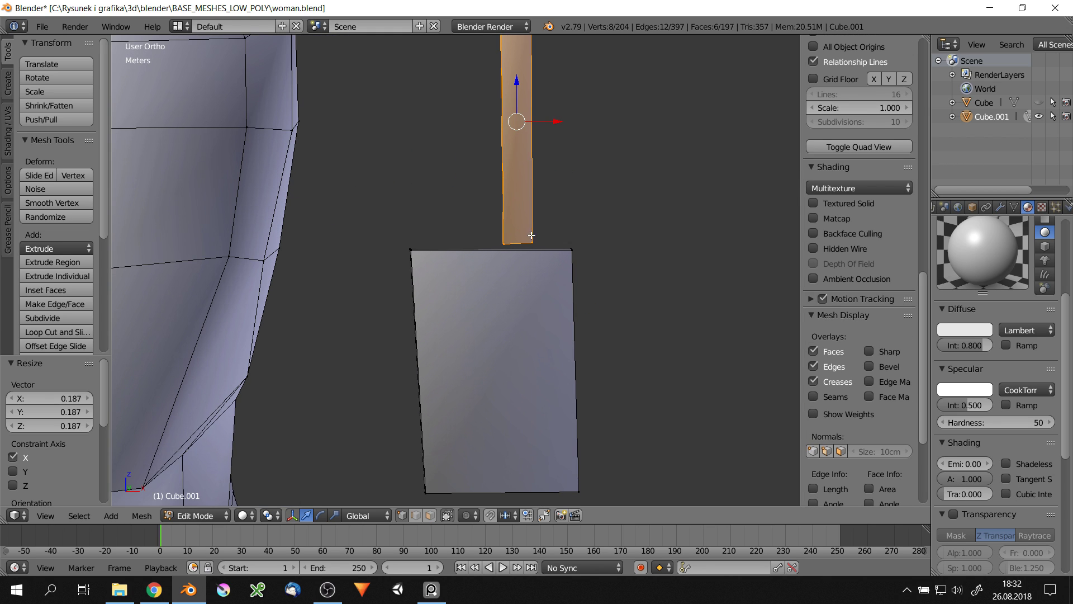
key(r)
key(z)
click(564, 173)
mouse_move(564, 173)
middle_down()
mouse_move(593, 178)
mouse_move(467, 161)
middle_up()
key(Return)
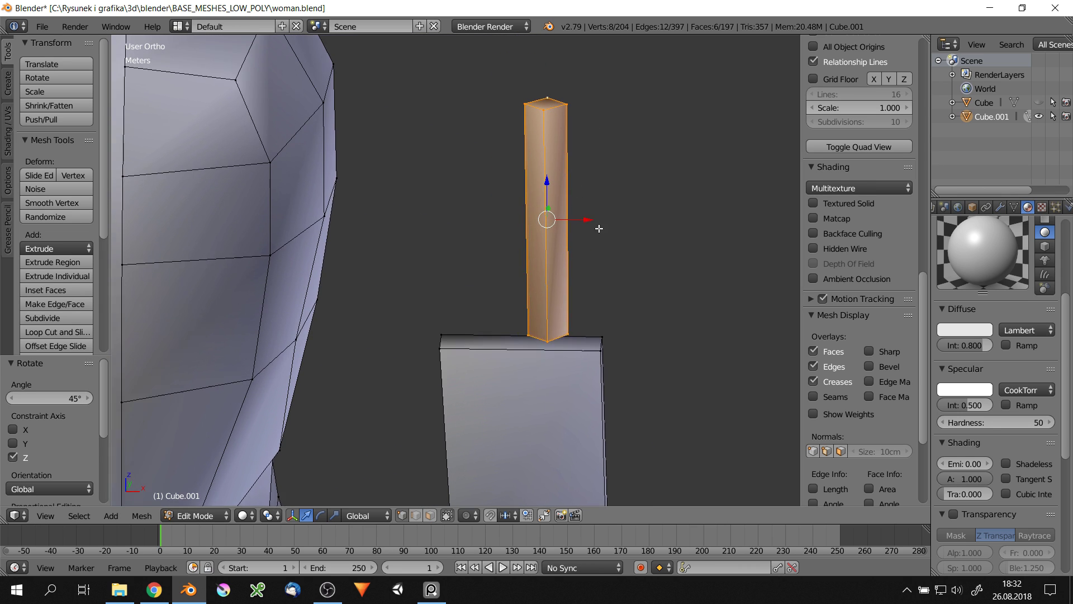
Shift the finger piece sideways along X into position on the palm
key(g)
key(x)
click(468, 162)
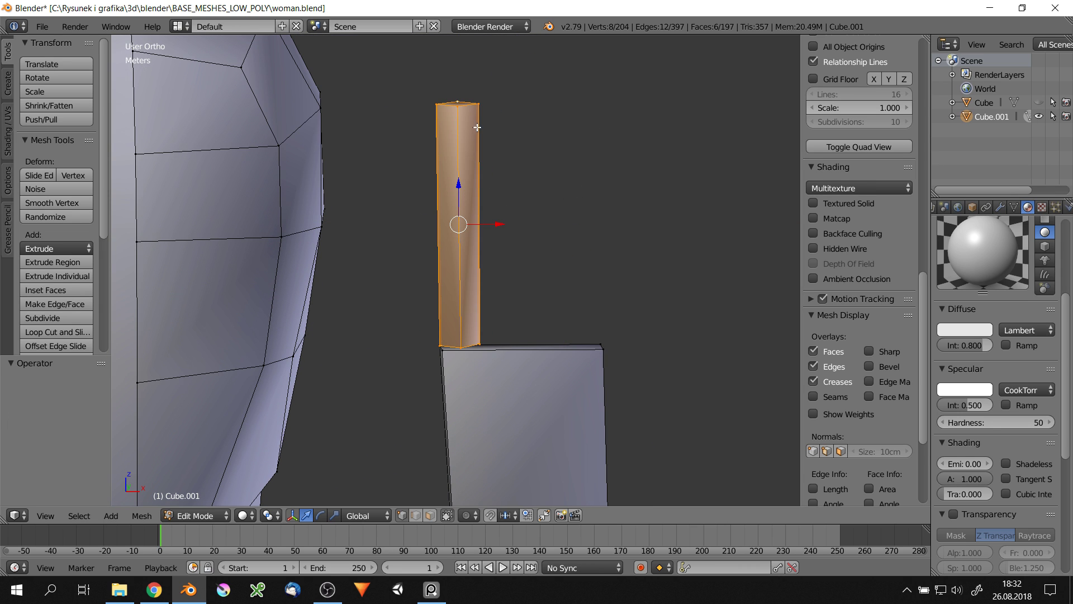
click(460, 82)
scroll(461, 83, down, 4)
key(ctrl+l)
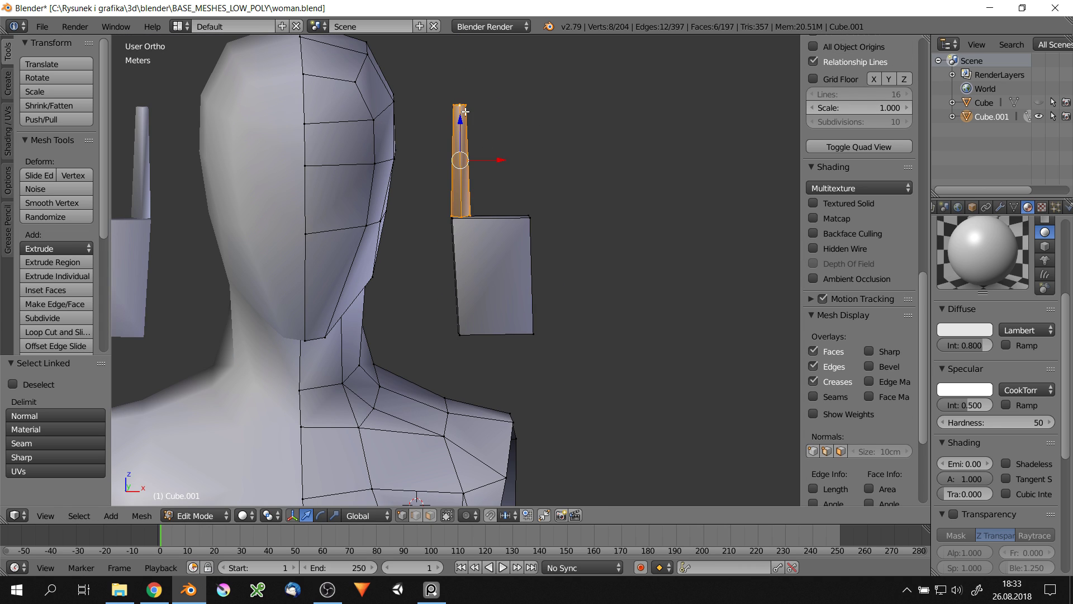
click(467, 106)
scroll(467, 107, up, 3)
Add a loop cut across the finger to create an extra segment
key(q)
scroll(470, 163, up, 3)
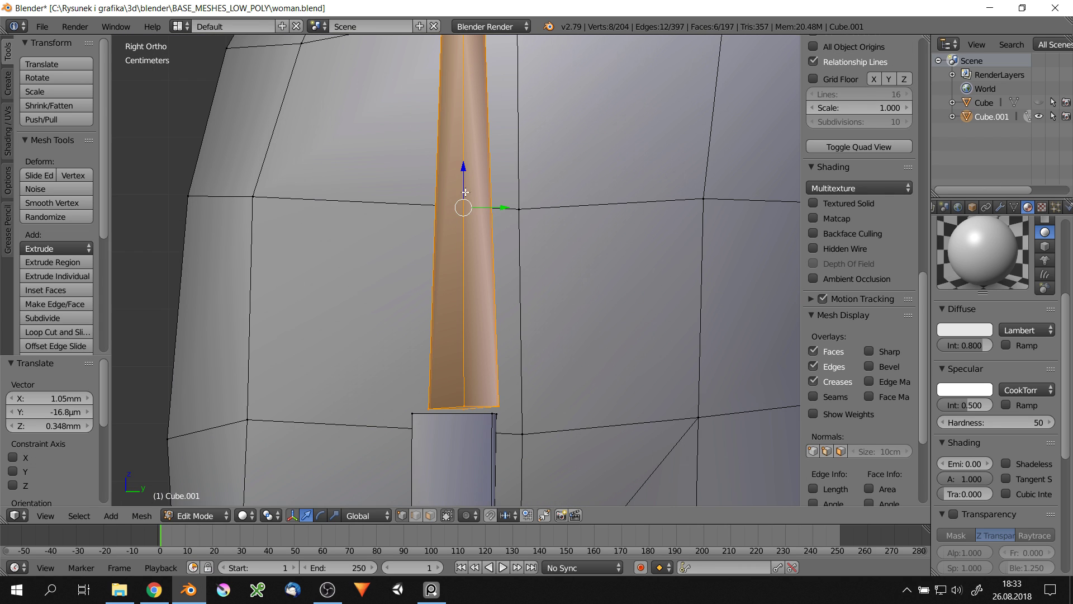
key(ctrl+r)
click(471, 169)
scroll(494, 253, down, 1)
mouse_move(435, 128)
middle_down()
mouse_move(451, 109)
mouse_move(443, 270)
middle_up()
click(506, 121)
Bend the finger's upper section by moving its grown tip selection
right_click(448, 119)
key(ctrl+KP_Add)
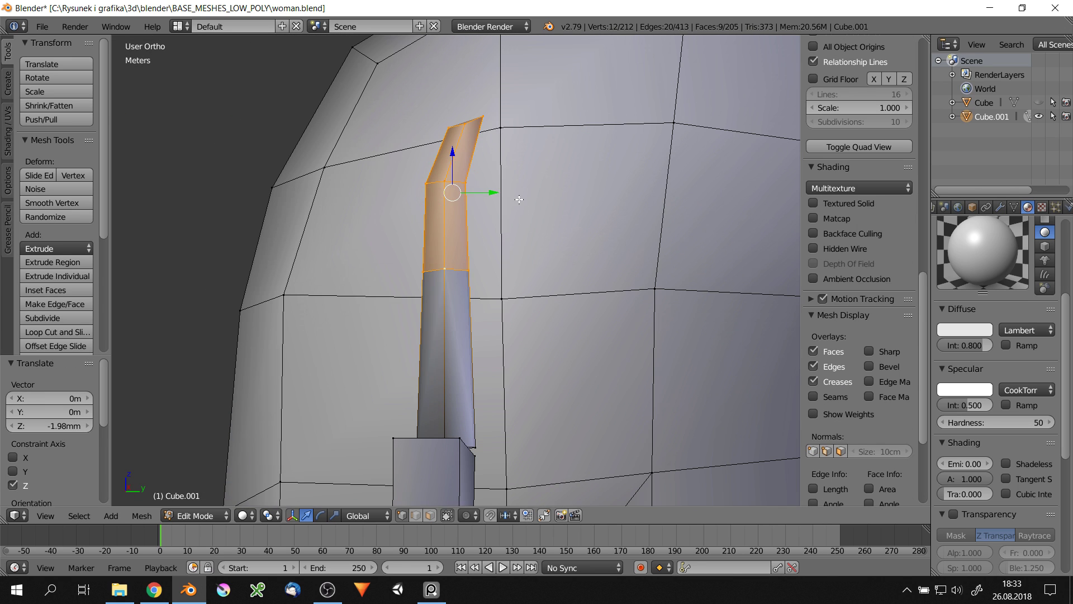
key(g)
click(531, 203)
middle_drag(532, 202, 599, 230)
middle_drag(492, 187, 503, 216)
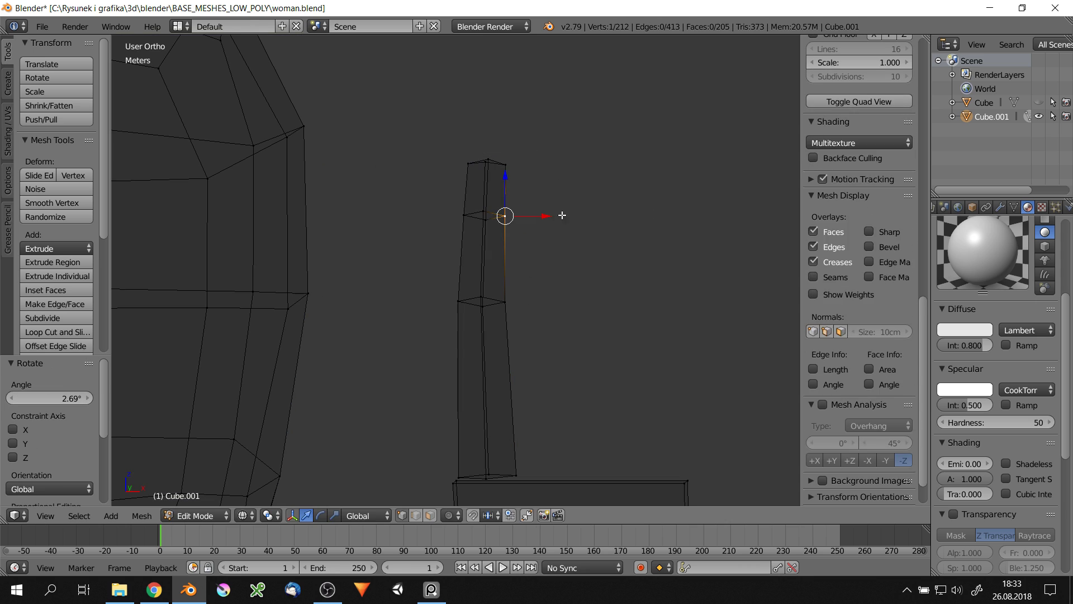
Taper the fingertip vertices and lower a ring further down the finger
key(ctrl+KP_Subtract)
key(s)
click(543, 250)
middle_drag(543, 250, 503, 280)
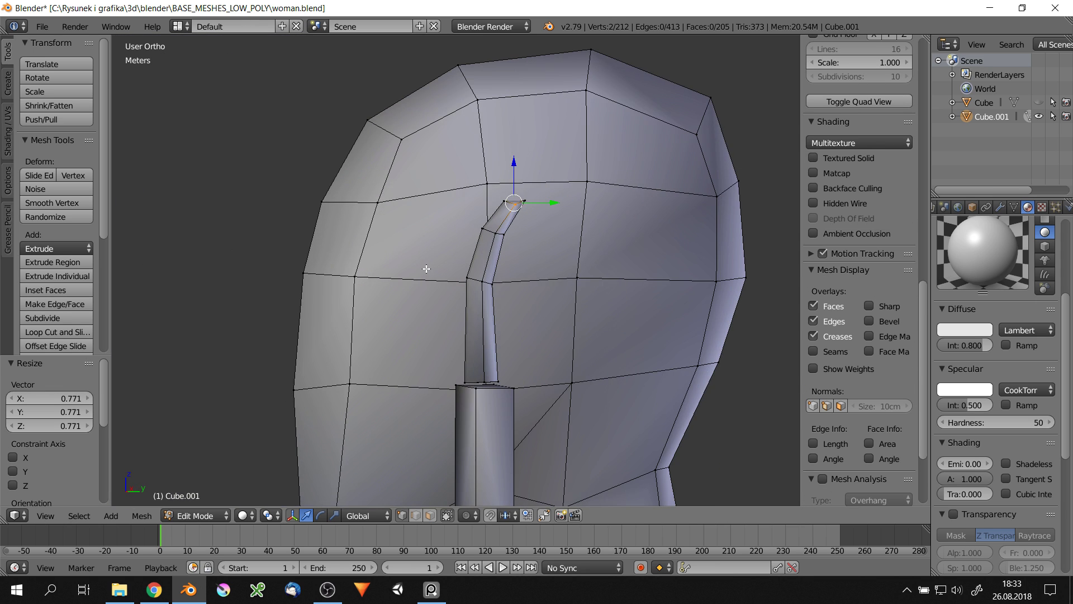
alt+click(485, 261)
key(g)
key(z)
click(516, 330)
Shift the first finger's tip sideways along X
mouse_move(515, 330)
middle_down()
mouse_move(492, 168)
mouse_move(503, 228)
middle_up()
key(ctrl+l)
alt+click(486, 134)
key(g)
key(x)
click(528, 139)
Duplicate the finger into second and third fingers, each tilted around Z
key(ctrl+l)
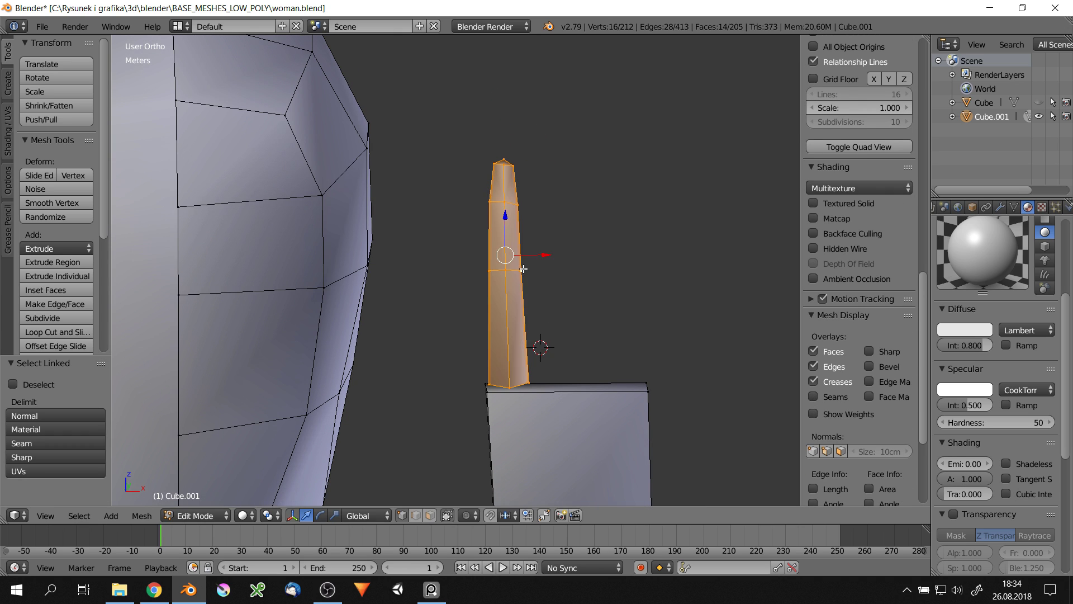
key(shift+d)
click(573, 256)
key(r)
key(z)
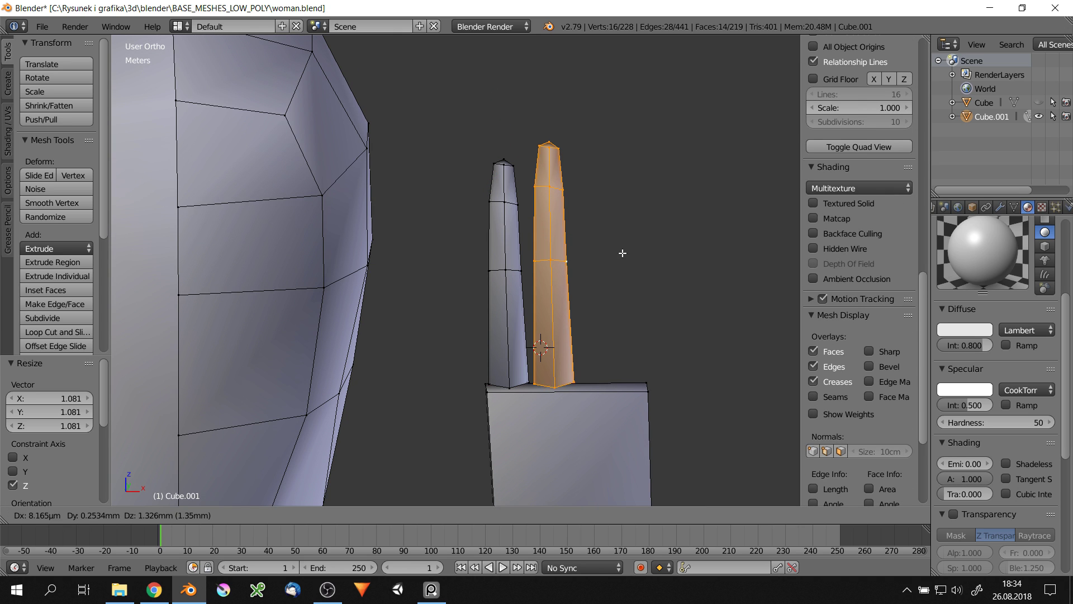
key(shift+d)
click(656, 251)
key(r)
key(z)
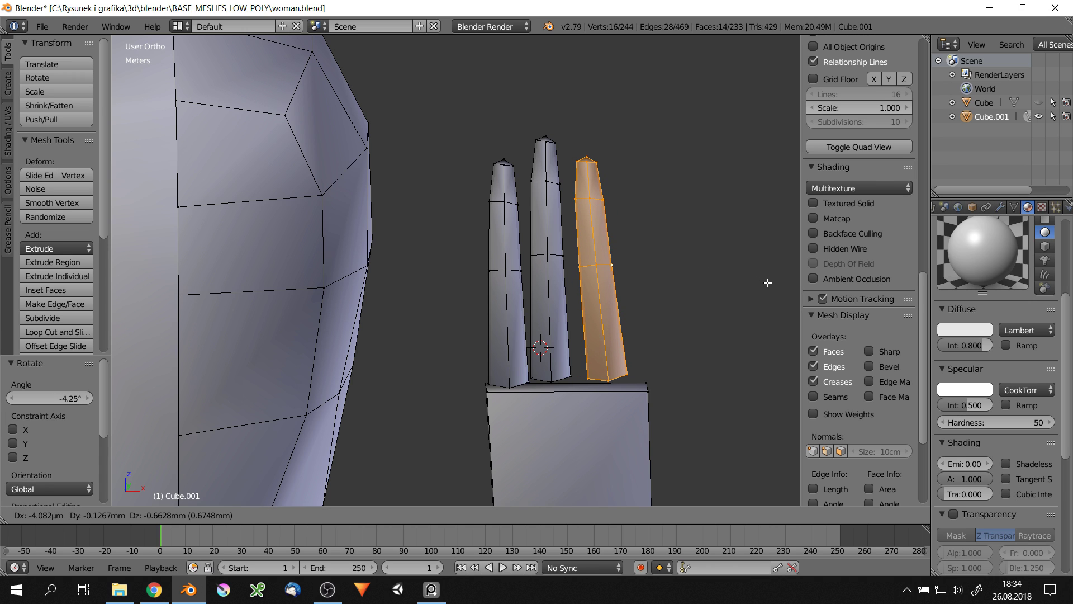
Add a fourth, smaller finger, scaled down, repositioned and tilted
key(shift+d)
click(702, 270)
key(s)
click(727, 302)
key(g)
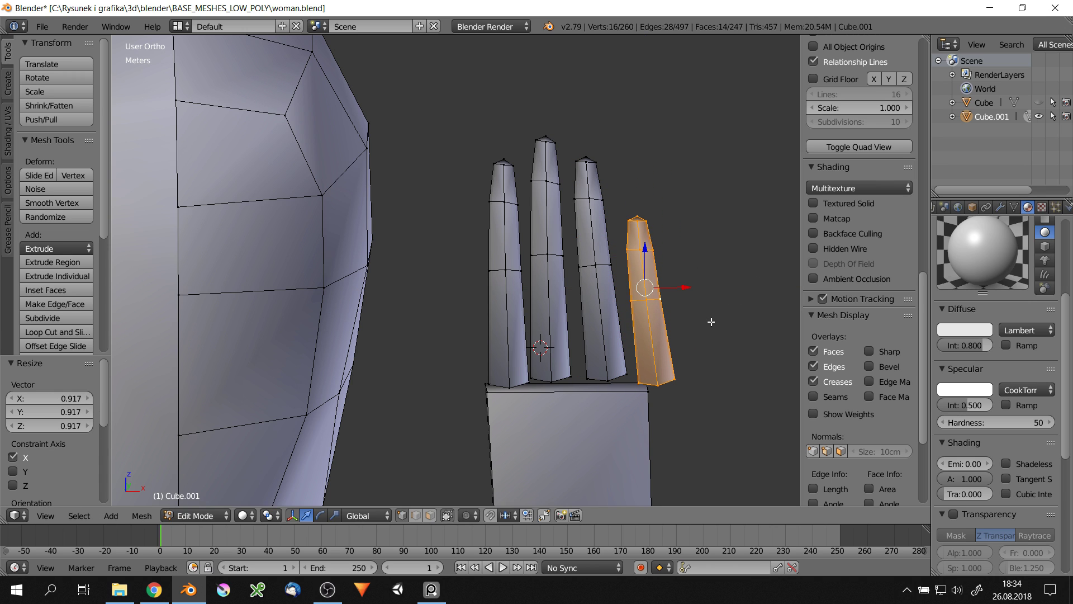
click(711, 322)
scroll(773, 313, down, 5)
scroll(774, 314, down, 2)
scroll(612, 168, up, 3)
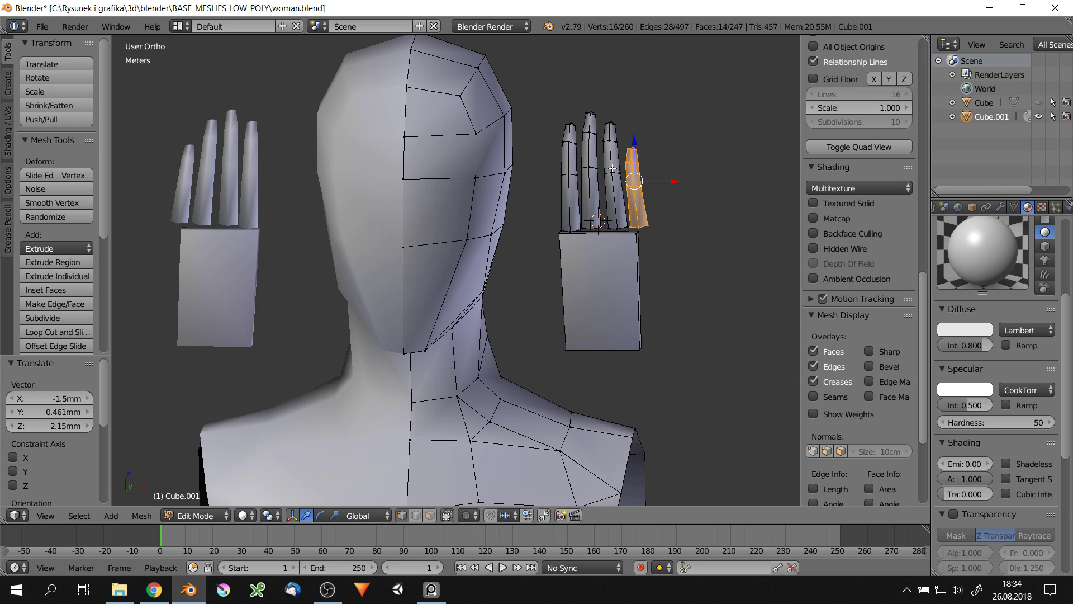
scroll(613, 168, up, 3)
click(582, 252)
Undo a stray vertex edit and add a vertical loop cut across the palm
key(KP_1)
right_click(539, 176)
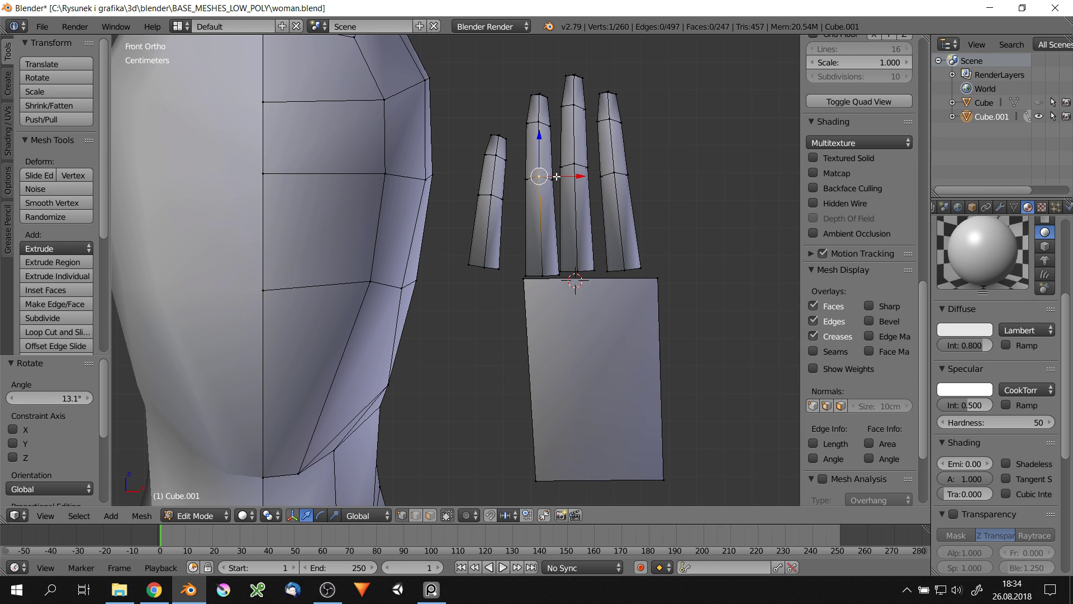
key(ctrl+z)
key(ctrl+z)
key(ctrl+z)
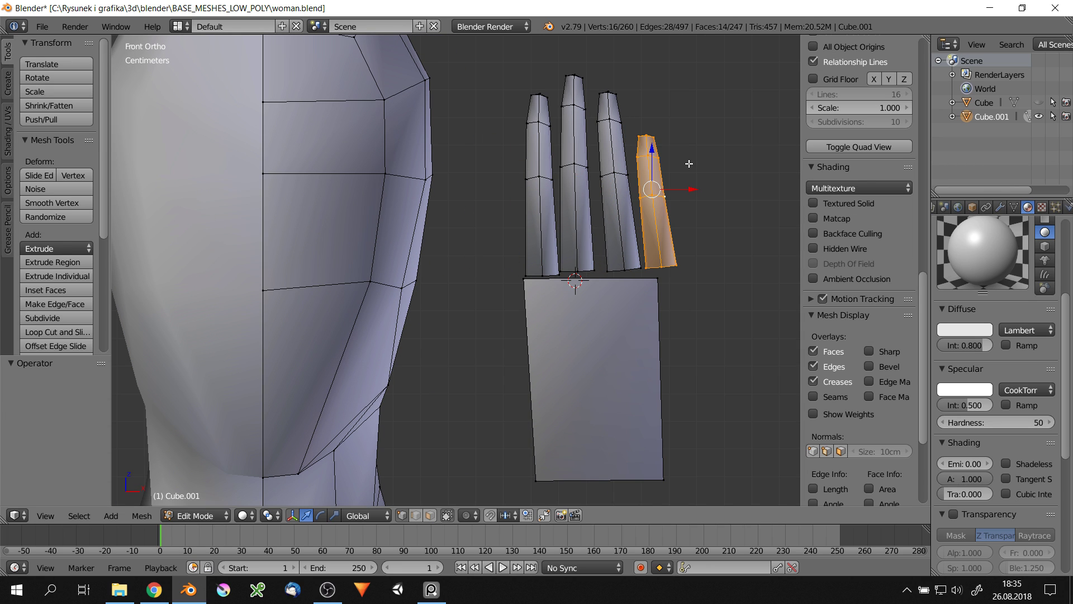
middle_drag(689, 163, 638, 207)
key(ctrl+r)
click(632, 204)
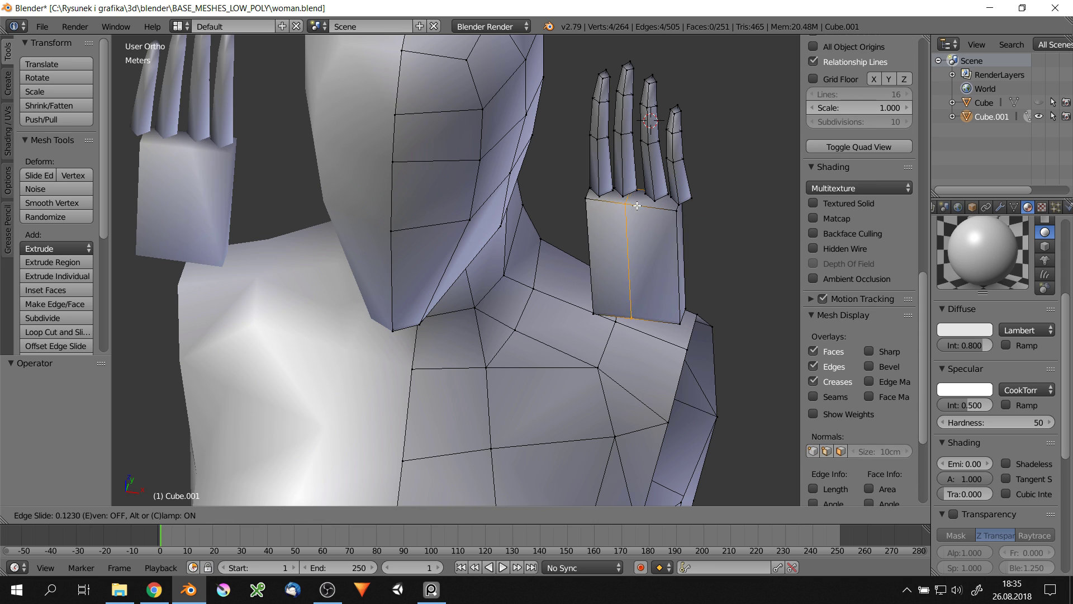
Confirm the palm loop and move the selected palm edge down
click(644, 241)
scroll(644, 241, up, 4)
key(g)
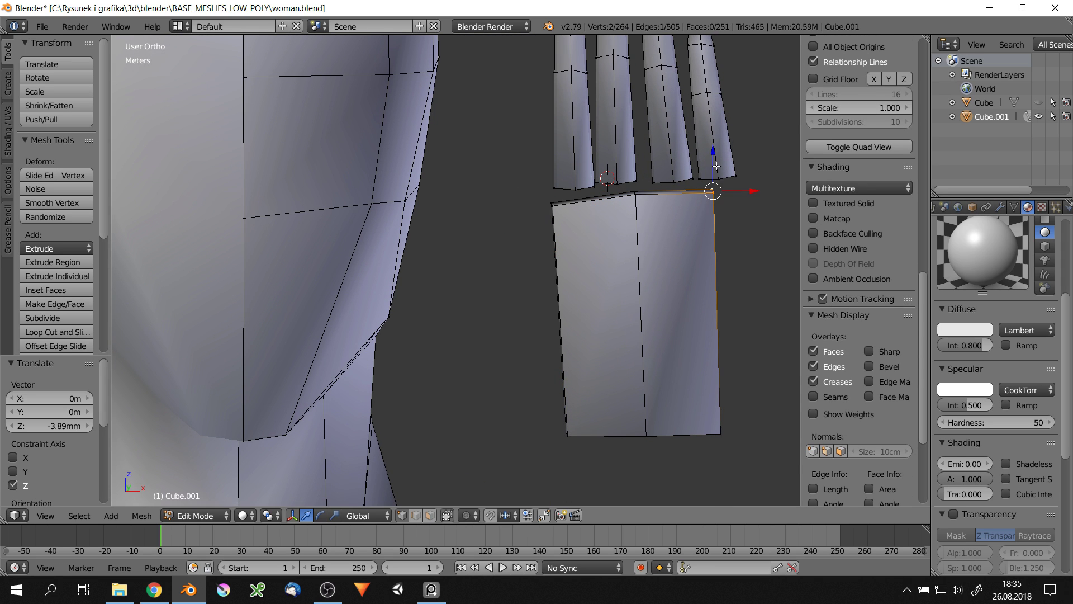
scroll(744, 208, down, 5)
scroll(615, 196, up, 3)
key(z)
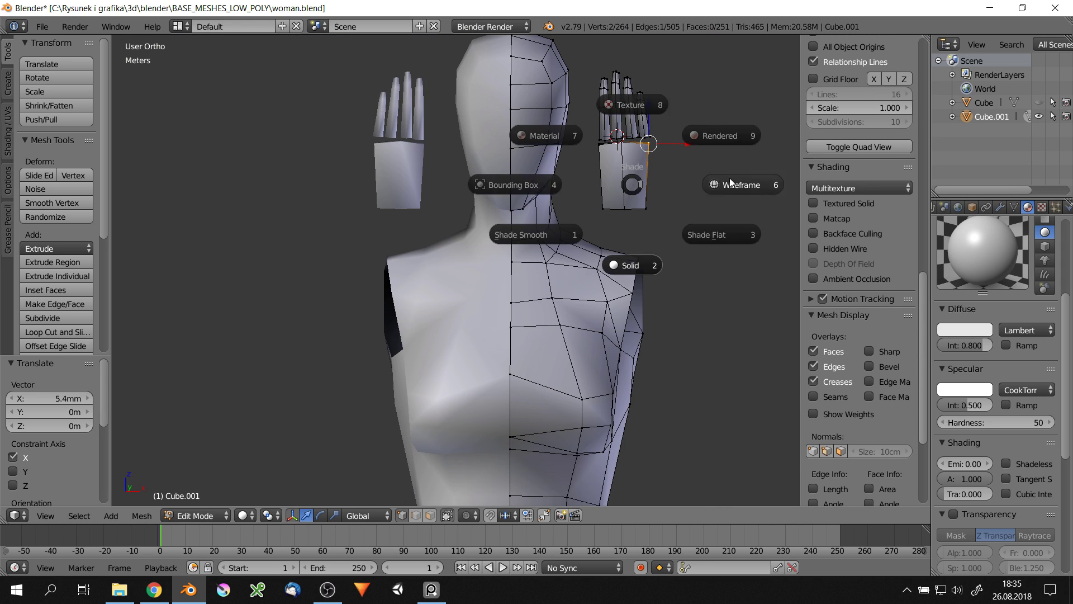
Enlarge the whole right hand and return to solid display
ctrl+drag(689, 230, 582, 204)
key(s)
click(626, 205)
key(g)
key(z)
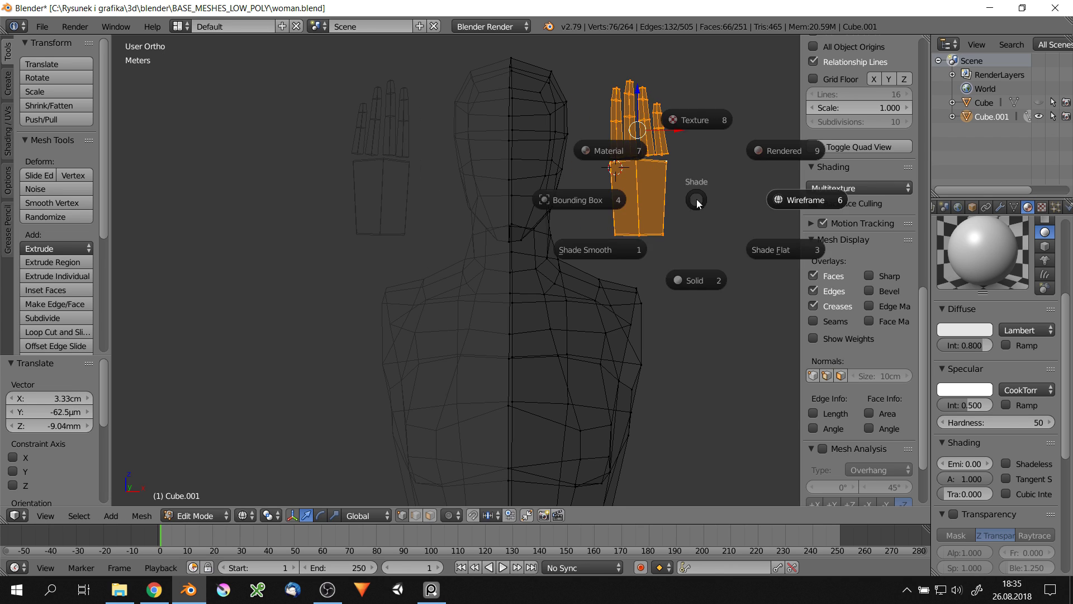
click(697, 278)
scroll(697, 278, down, 3)
scroll(631, 244, up, 3)
mouse_move(631, 244)
middle_down()
mouse_move(615, 244)
mouse_move(606, 267)
mouse_move(592, 218)
middle_up()
scroll(631, 245, up, 2)
scroll(607, 268, up, 2)
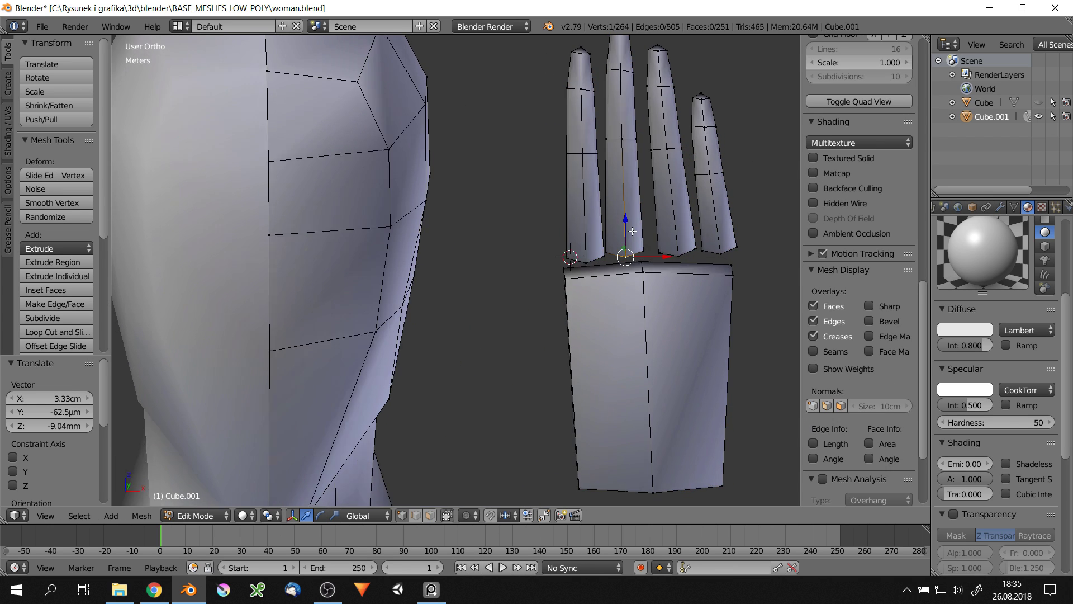
Move the little finger sideways along X and tilt it
right_click(592, 213)
scroll(592, 213, down, 2)
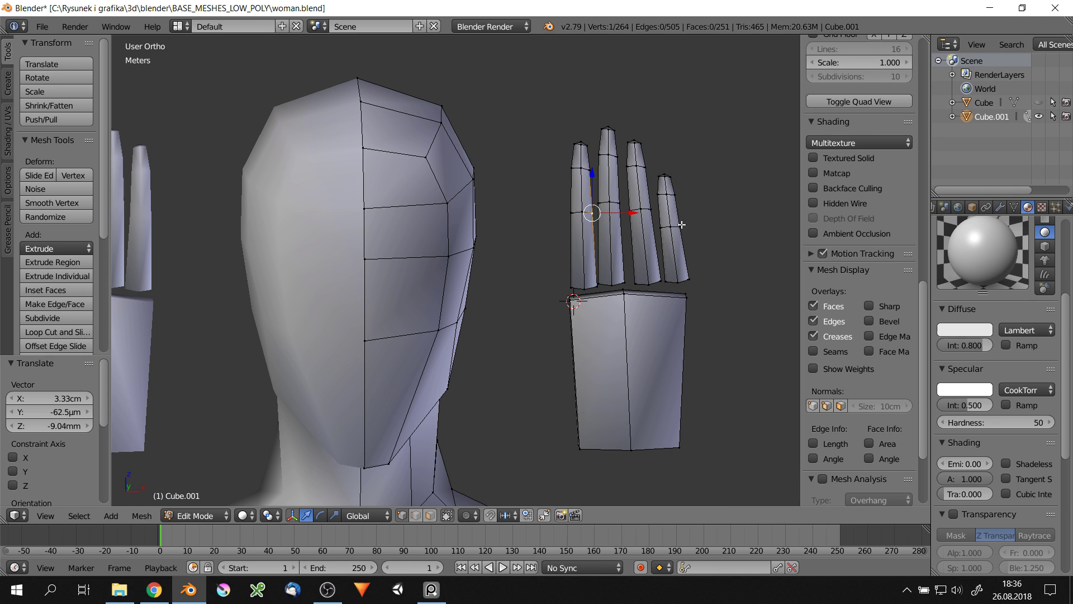
key(ctrl+l)
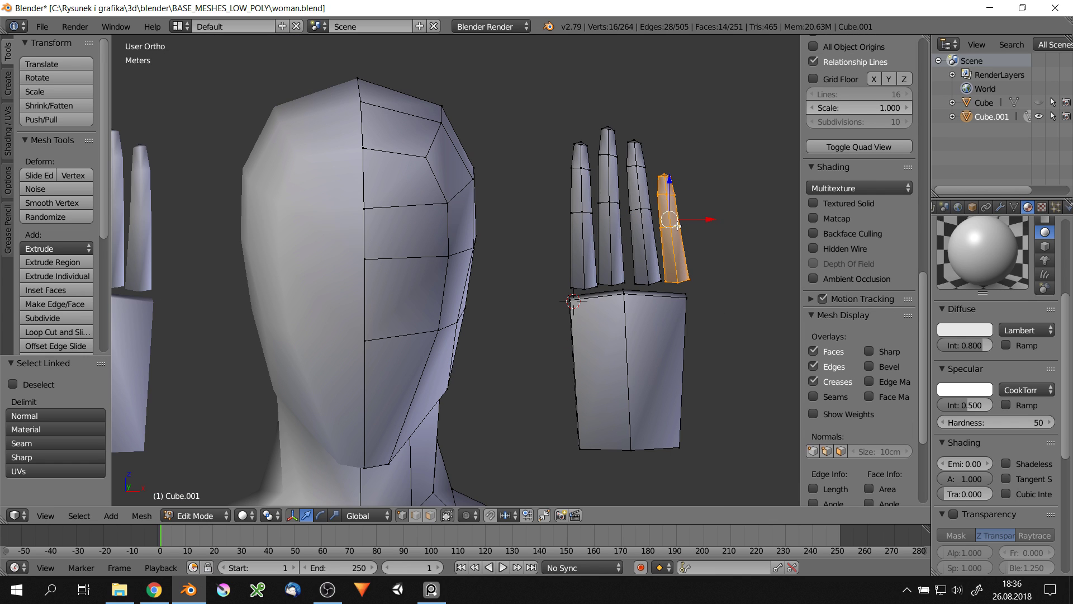
key(g)
key(x)
click(554, 235)
key(r)
click(663, 306)
Tilt the ring finger and move the palm block
right_click(641, 208)
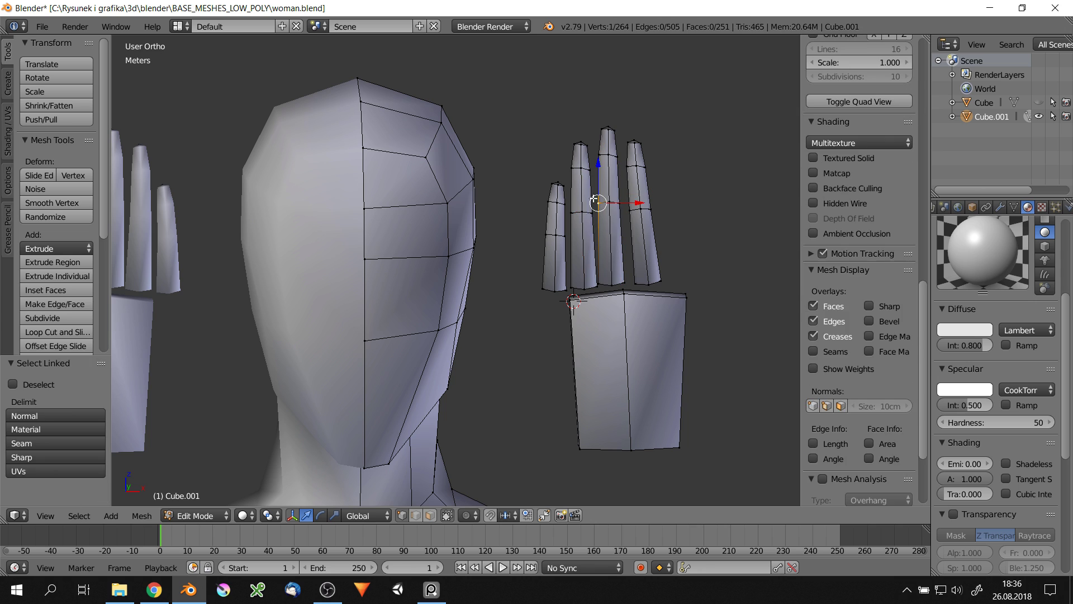
key(ctrl+l)
click(628, 250)
right_click(629, 364)
key(ctrl+l)
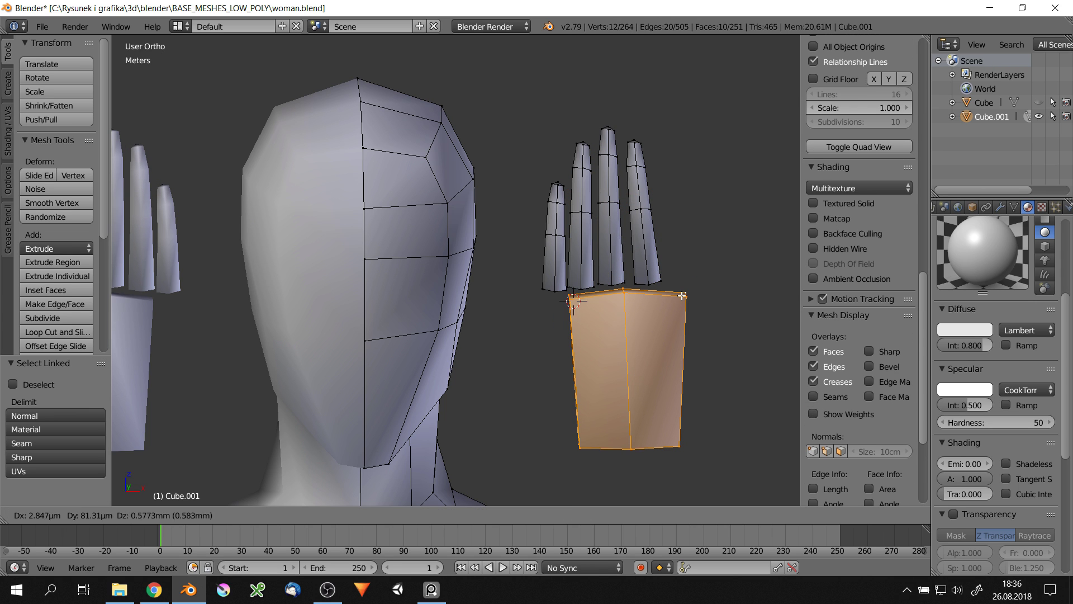
key(g)
click(621, 363)
mouse_move(620, 364)
middle_down()
mouse_move(561, 298)
mouse_move(665, 246)
mouse_move(609, 263)
mouse_move(621, 221)
mouse_move(694, 291)
mouse_move(636, 162)
middle_up()
Move the middle finger along Y and raise the little finger along Z
right_click(665, 246)
key(ctrl+l)
key(g)
key(y)
click(679, 250)
right_click(609, 262)
key(ctrl+l)
key(g)
key(z)
click(624, 223)
Tilt the finger slightly and lower its fingertip edge along Z
key(r)
click(693, 290)
right_click(636, 162)
key(g)
key(z)
click(657, 200)
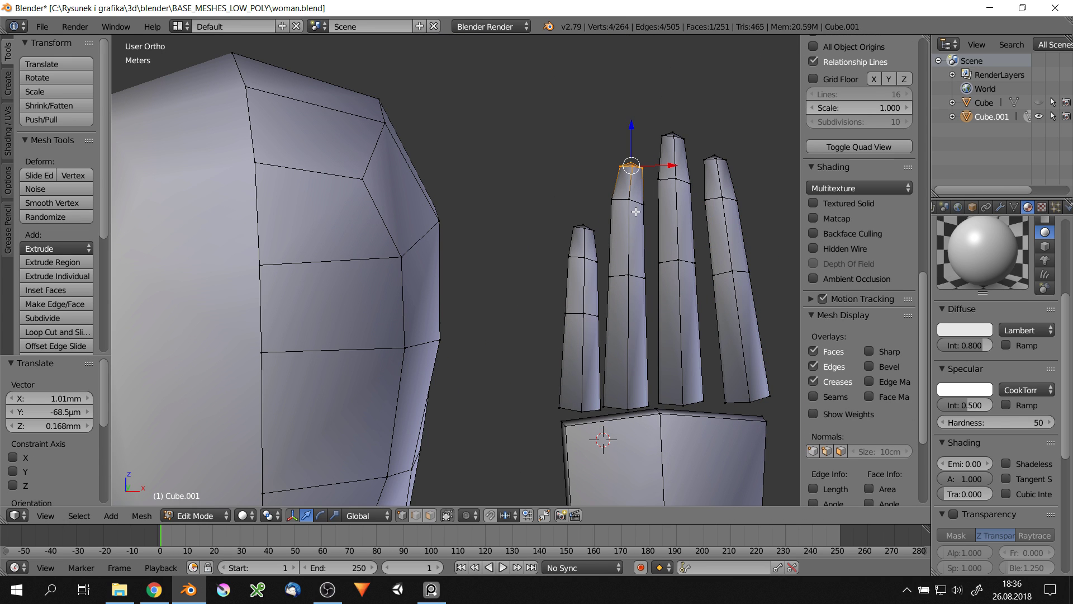
Rescale a finger's edge ring to narrow it, then rotate the right finger's bottom ring
alt+right_click(693, 259)
key(s)
click(693, 259)
key(s)
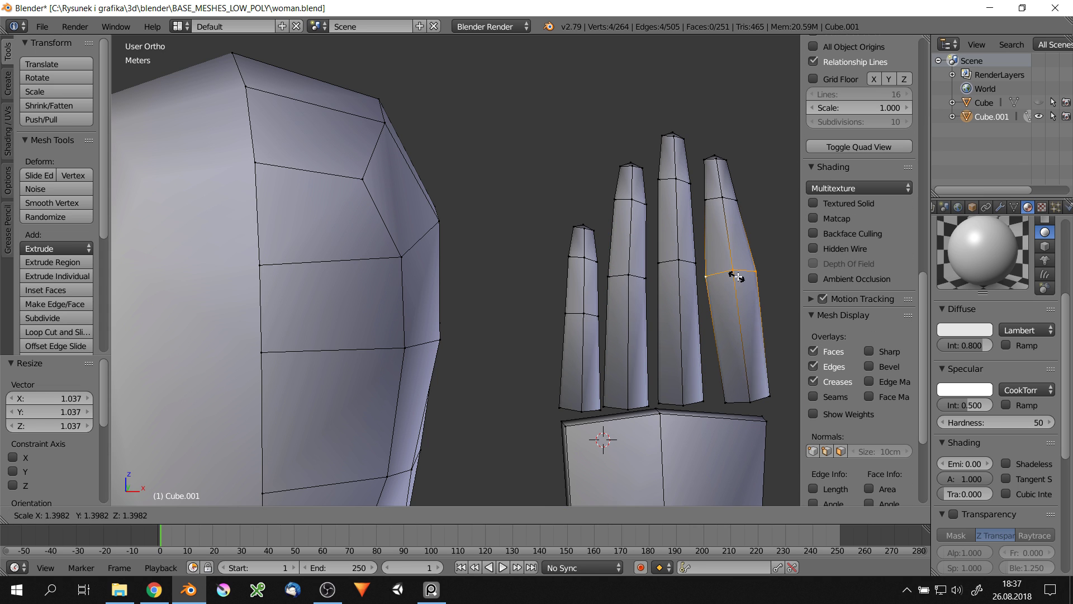
click(770, 292)
scroll(770, 292, up, 2)
alt+right_click(771, 308)
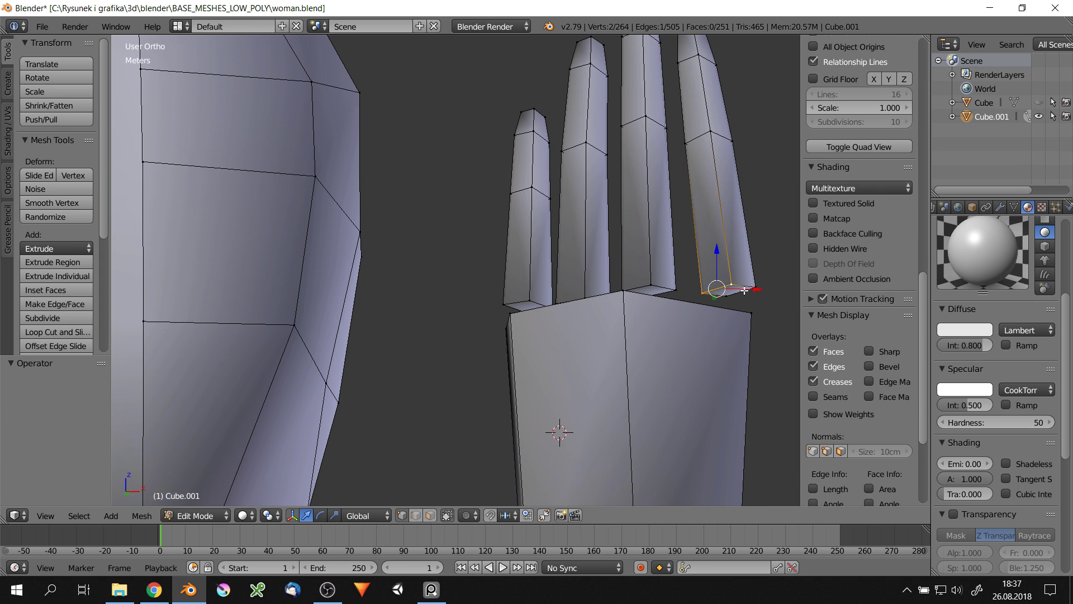
key(r)
Lower the finger base edges along Z and rotate the second finger's base vertex
right_click(651, 294)
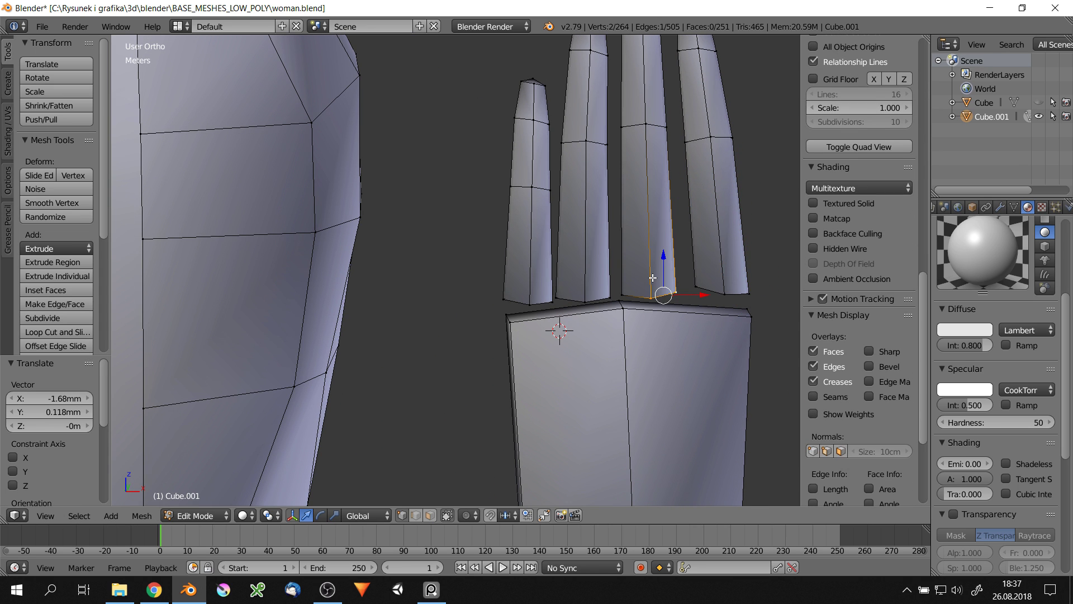
right_click(570, 305)
key(g)
key(z)
click(647, 318)
click(643, 297)
right_click(588, 294)
key(g)
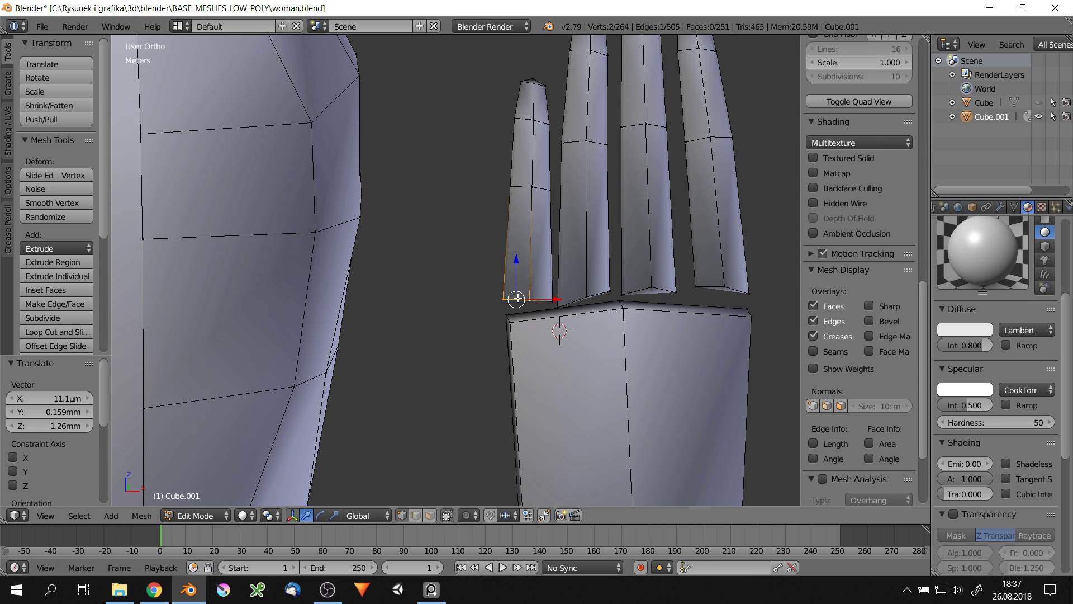
middle_drag(517, 298, 443, 388)
key(r)
click(492, 321)
Select the whole first finger and shift it slightly along Y
right_click(544, 187)
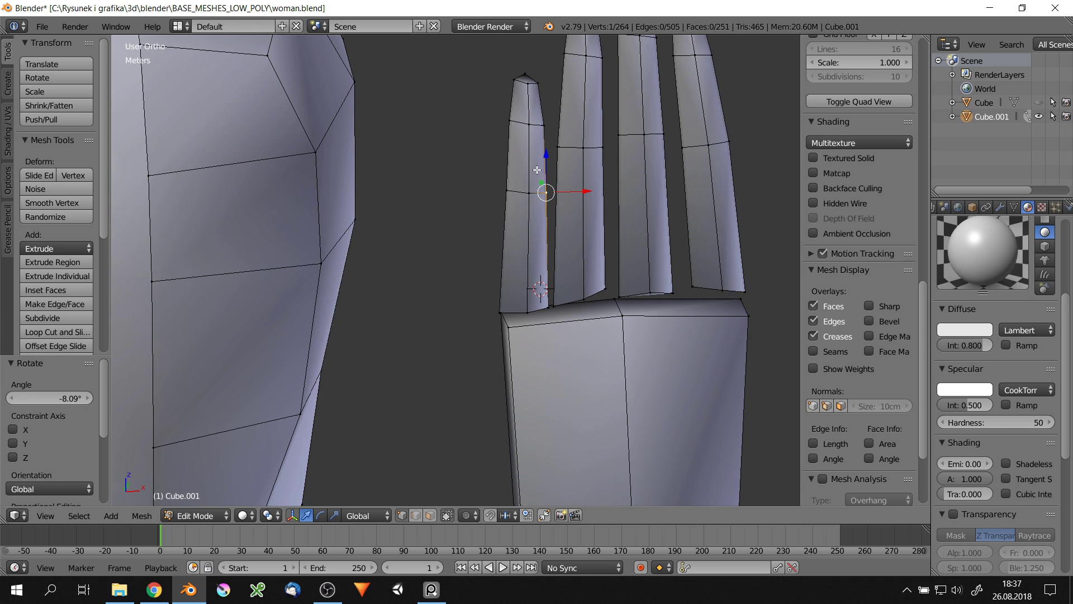
key(KP_1)
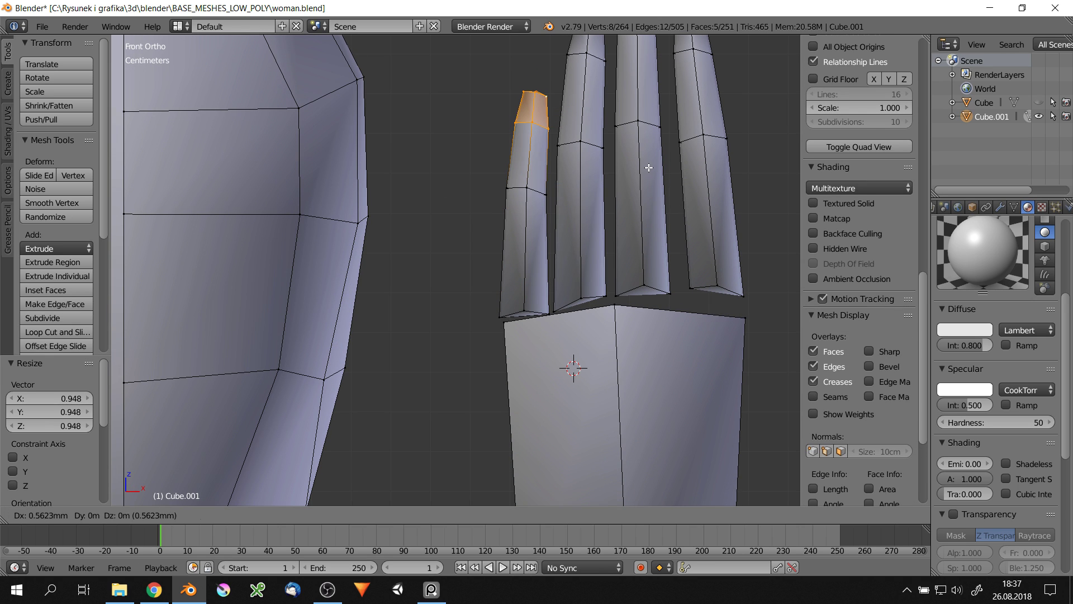
scroll(531, 86, down, 4)
scroll(537, 168, up, 3)
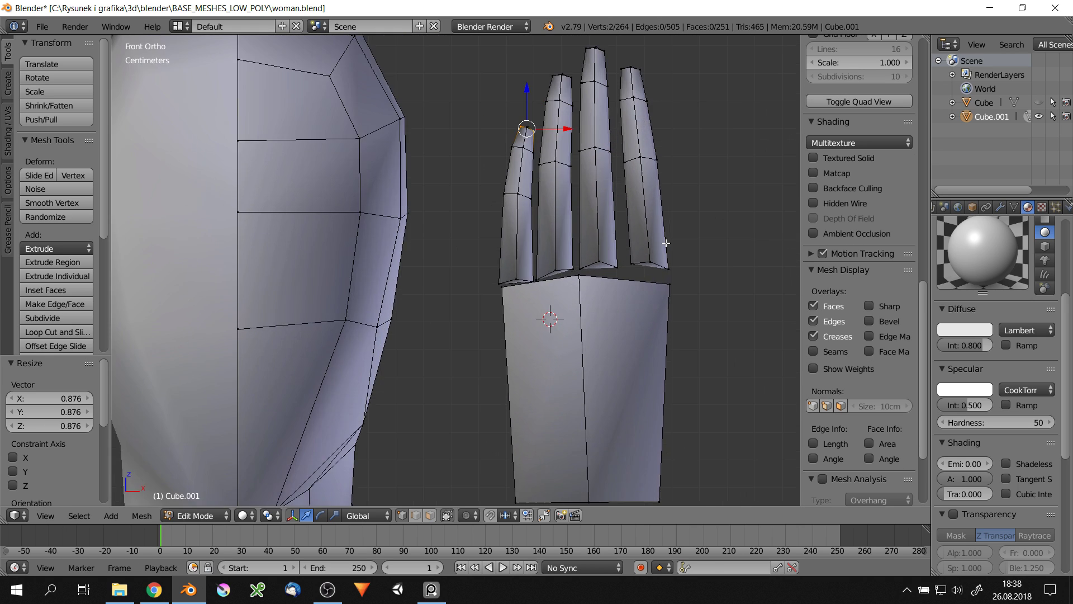
mouse_move(536, 168)
middle_down()
mouse_move(559, 223)
mouse_move(537, 257)
middle_up()
scroll(559, 223, up, 2)
right_click(562, 204)
key(ctrl+l)
key(g)
key(y)
click(607, 213)
scroll(537, 258, up, 3)
Add an edge loop down the palm and adjust a finger-base vertex, undoing a trial face
key(ctrl+r)
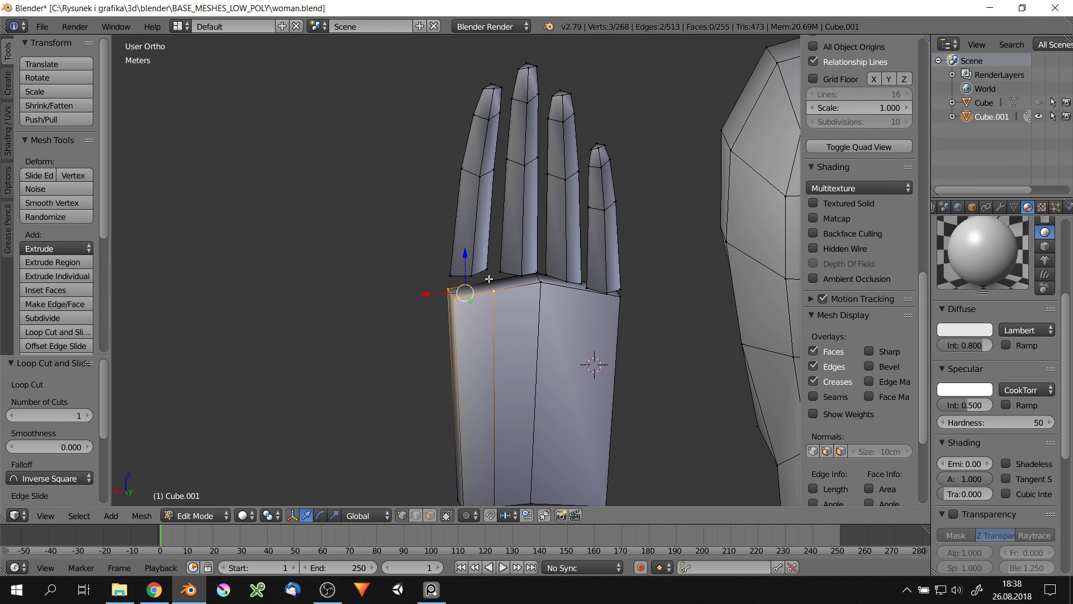
click(432, 292)
mouse_move(432, 292)
middle_down()
mouse_move(621, 229)
mouse_move(584, 246)
middle_up()
scroll(540, 266, up, 3)
key(x)
right_click(626, 234)
key(g)
shift+right_click(581, 273)
key(f)
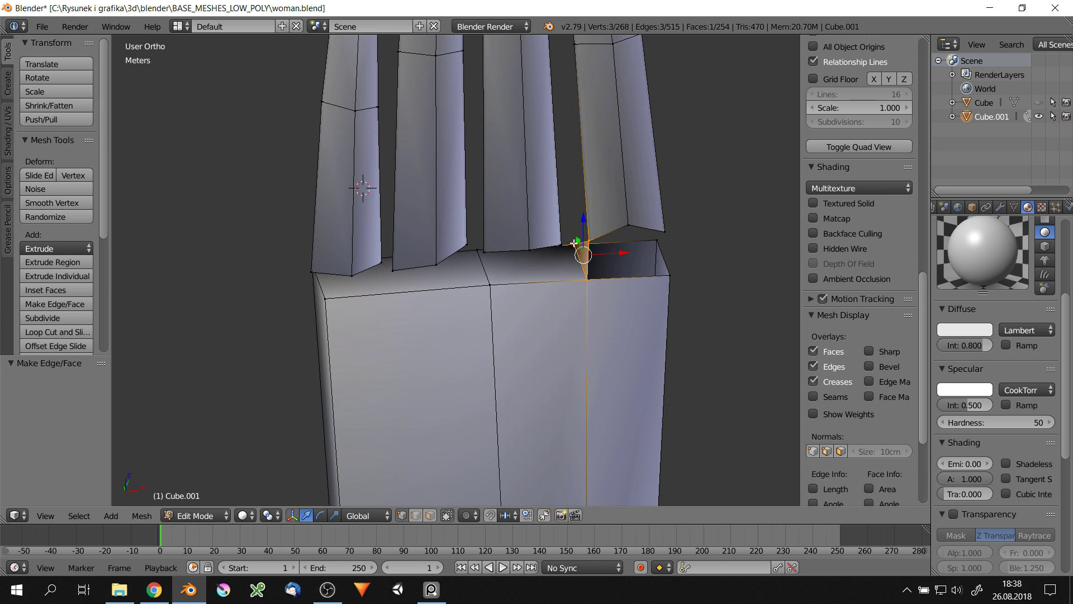
key(ctrl+z)
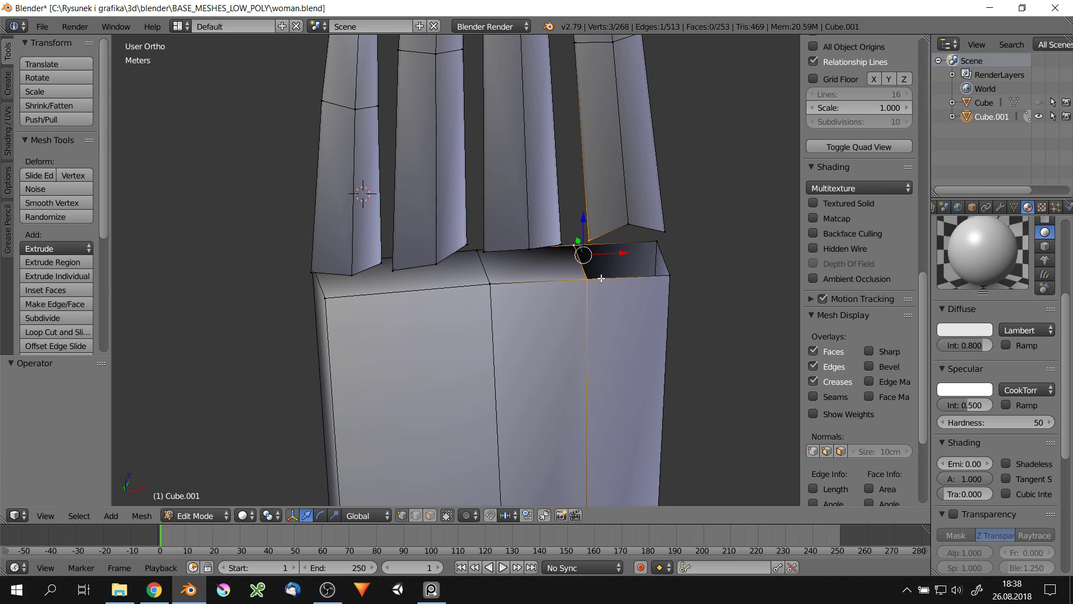
Delete the faces along the top of the palm
mouse_move(582, 272)
middle_down()
mouse_move(582, 240)
mouse_move(571, 277)
mouse_move(613, 211)
middle_up()
key(x)
click(591, 271)
scroll(570, 277, down, 5)
scroll(612, 211, down, 4)
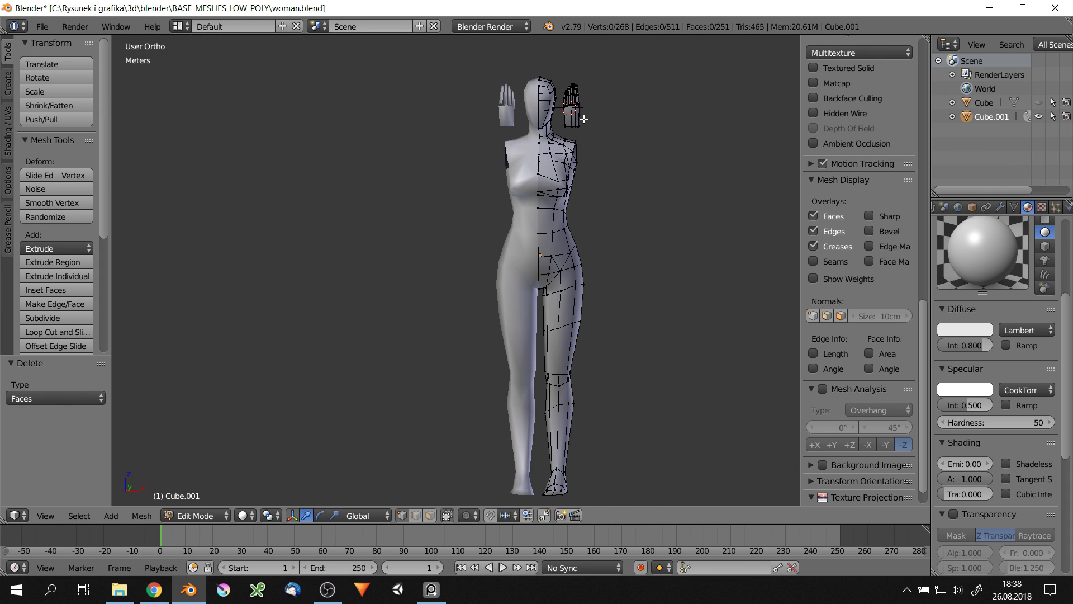
scroll(585, 166, up, 8)
key(KP_5)
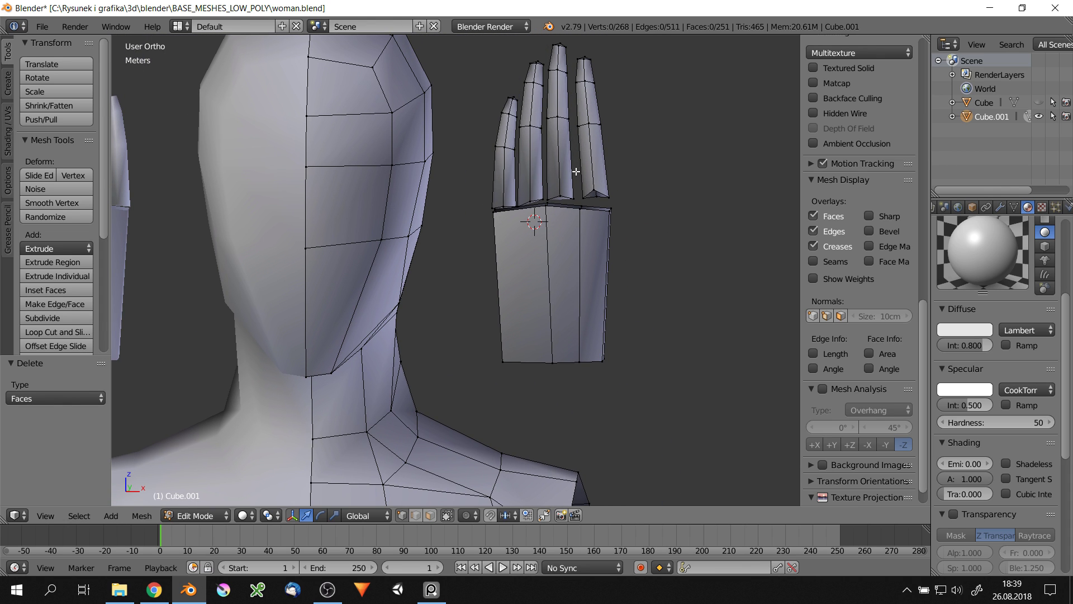
scroll(576, 171, up, 4)
Shift the palm's vertical edge loop along X and add a cut near the palm top
alt+click(618, 216)
key(g)
key(x)
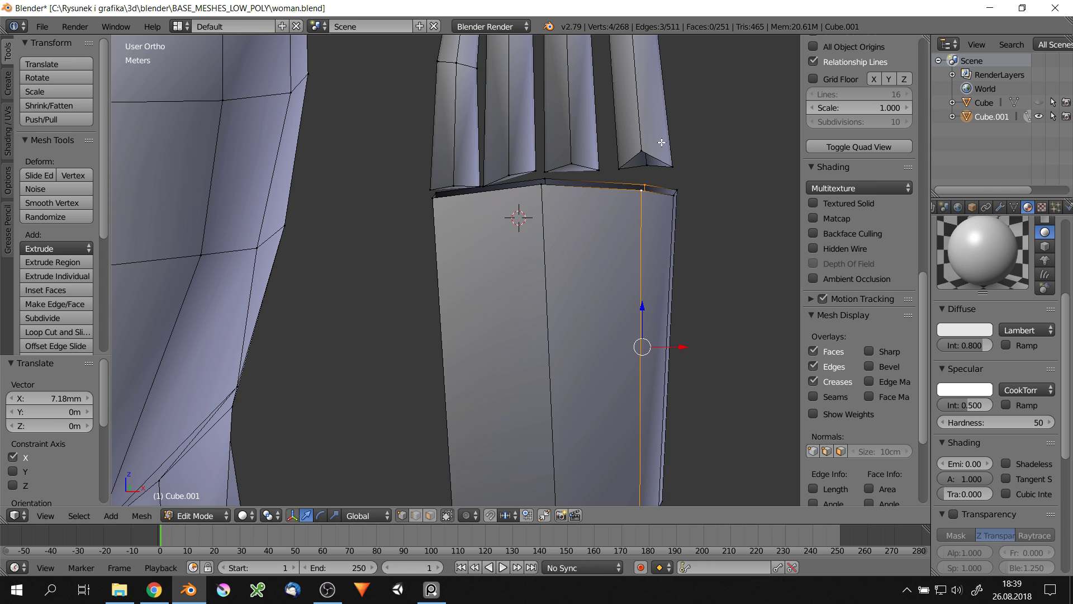
right_click(662, 143)
scroll(662, 143, up, 2)
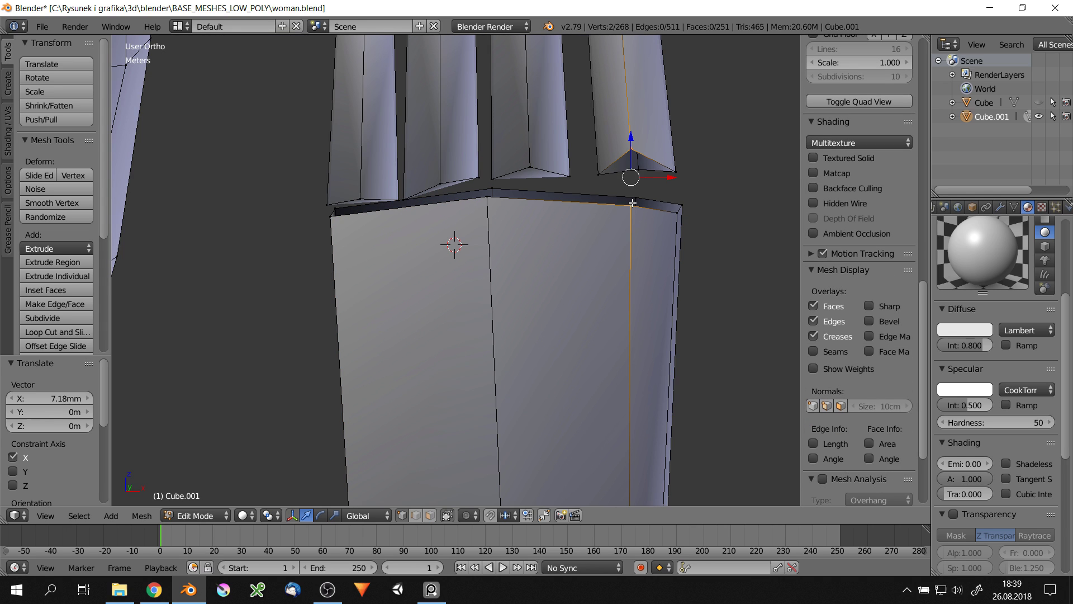
key(ctrl+r)
click(587, 175)
key(g)
key(z)
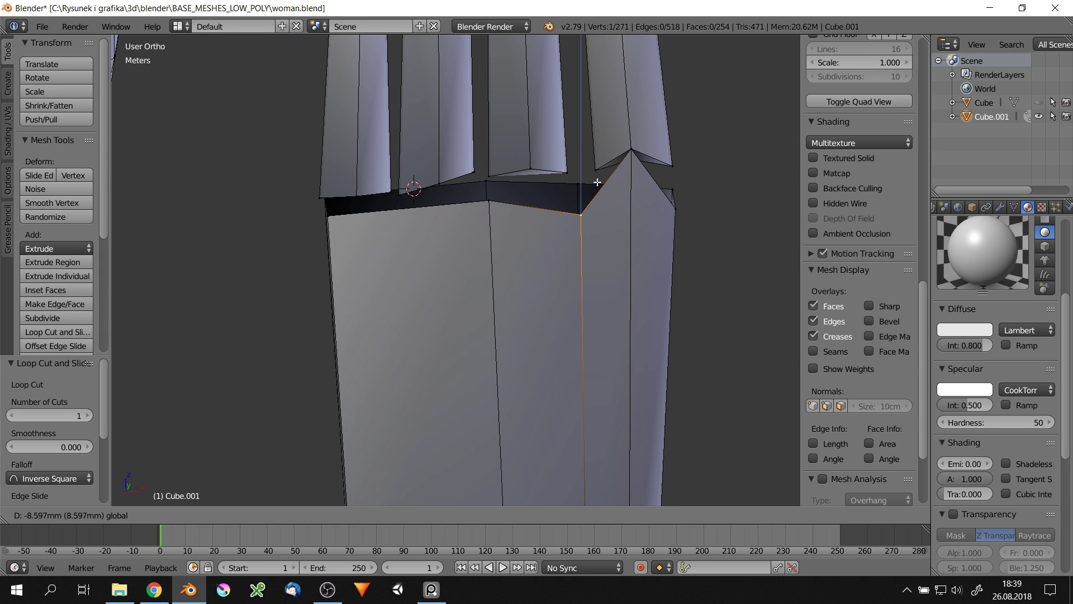
mouse_move(587, 175)
middle_down()
mouse_move(638, 212)
mouse_move(577, 177)
middle_up()
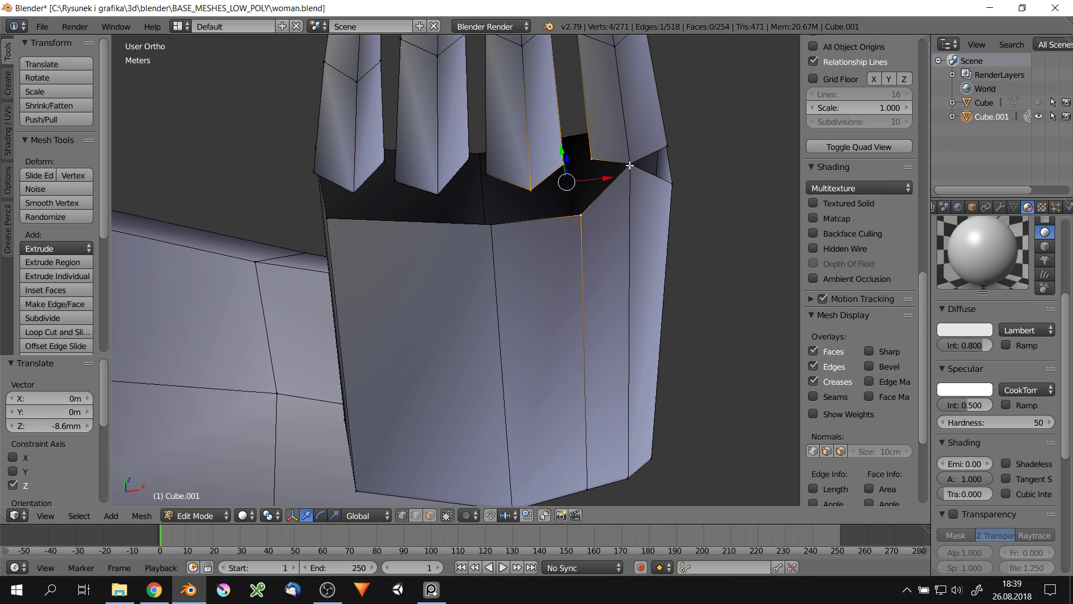
Try filling the palm opening, then remove it and delete the remaining palm-top faces
alt+right_click(577, 178)
key(f)
scroll(577, 177, down, 2)
scroll(571, 179, up, 2)
key(alt+m)
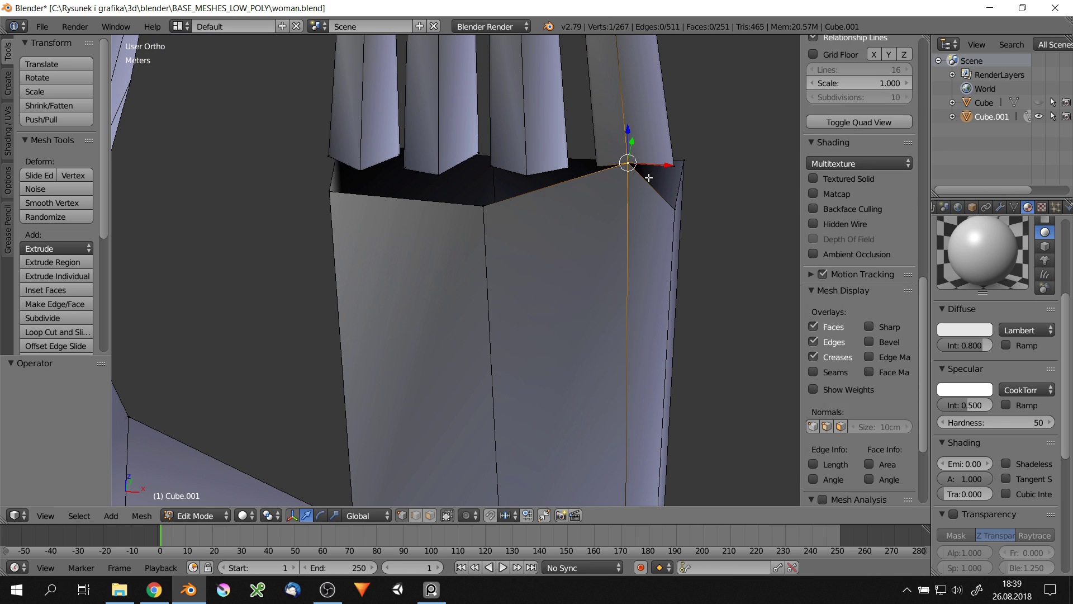
middle_drag(630, 162, 630, 200)
drag(515, 184, 516, 180)
middle_drag(516, 180, 485, 215)
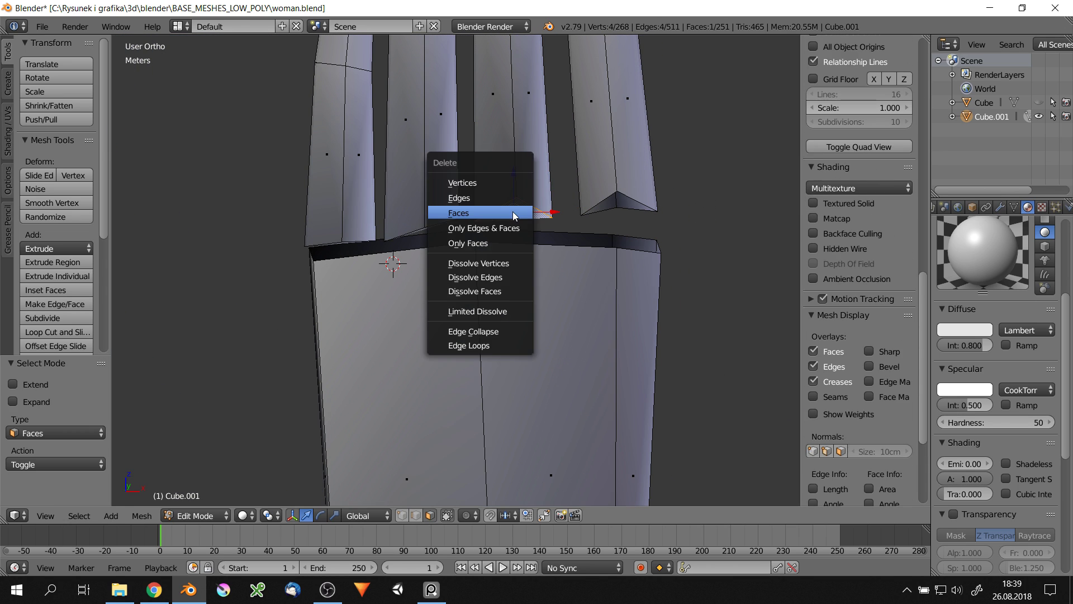
scroll(391, 240, down, 1)
key(x)
click(335, 241)
scroll(335, 242, down, 3)
scroll(563, 125, up, 3)
In vertex mode, lower the fingertip points slightly along Z
key(ctrl+Tab)
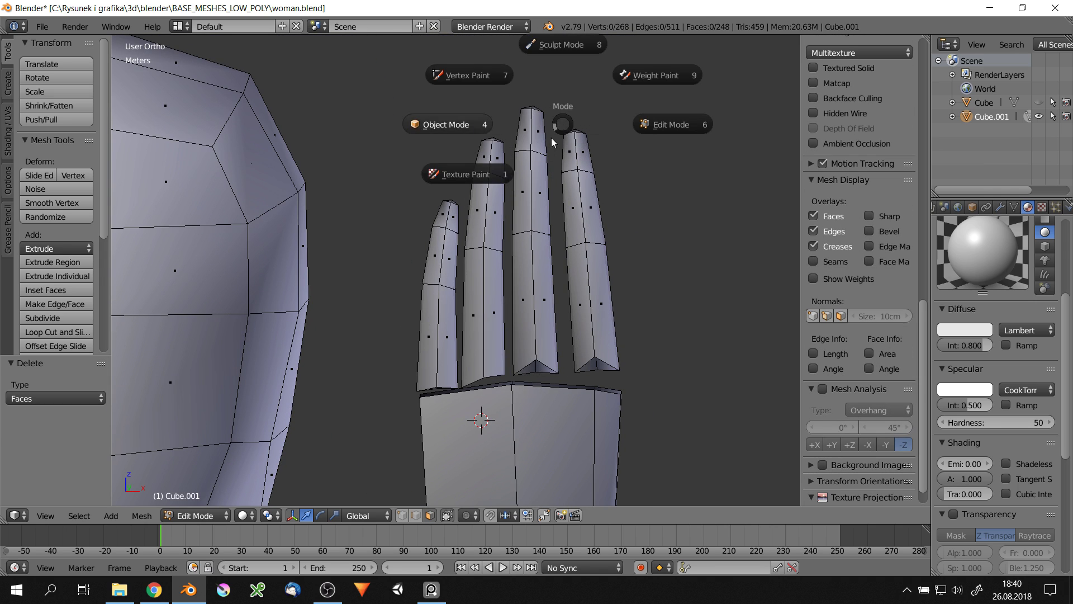
scroll(563, 124, up, 3)
right_click(585, 135)
key(g)
key(z)
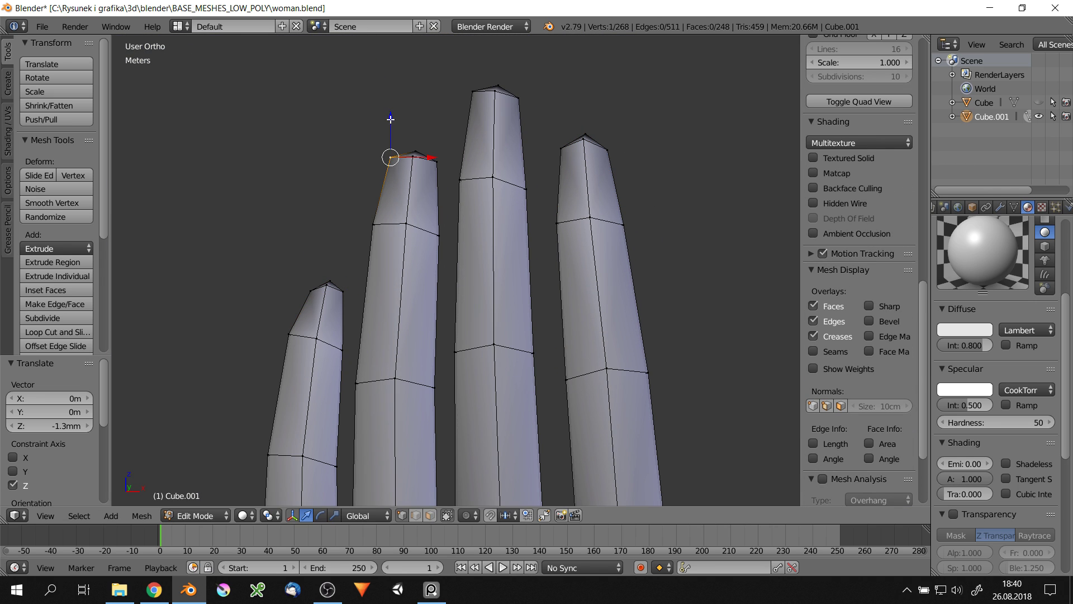
scroll(391, 120, down, 5)
middle_drag(391, 119, 436, 185)
scroll(457, 201, up, 5)
key(g)
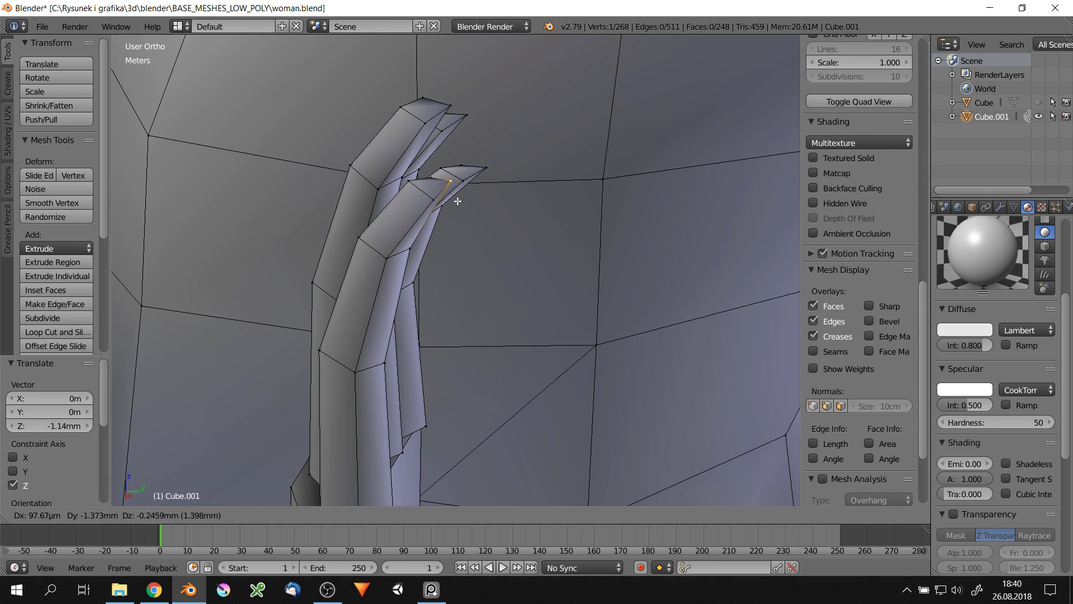
scroll(464, 170, down, 5)
Return to a front view and widen one finger along the X axis
middle_drag(464, 171, 565, 204)
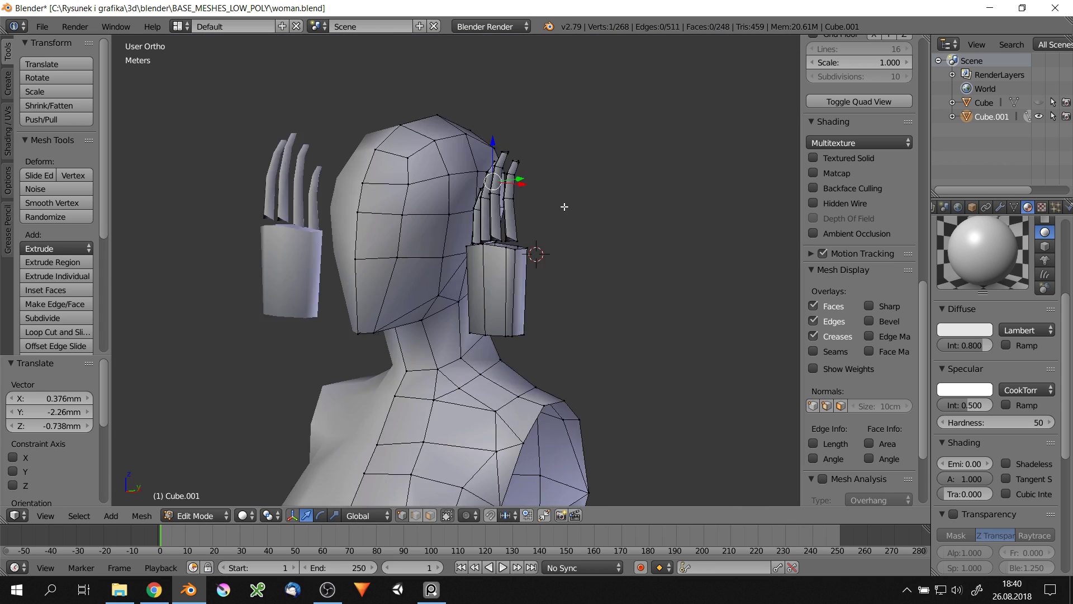
scroll(298, 270, up, 2)
scroll(541, 206, up, 3)
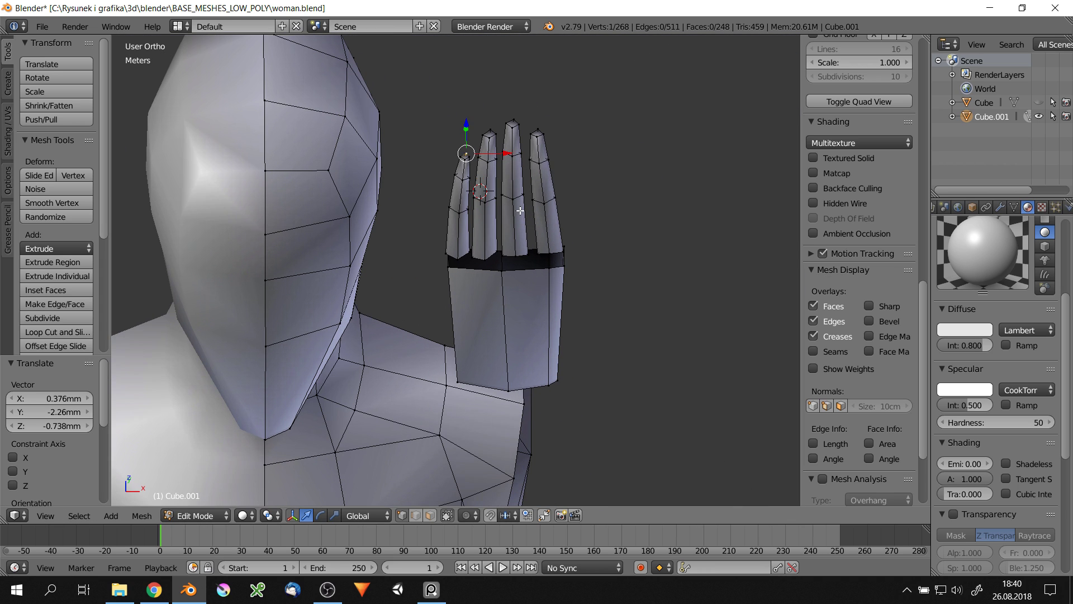
scroll(569, 209, down, 2)
scroll(559, 212, up, 3)
key(ctrl+l)
key(s)
key(x)
click(570, 223)
middle_drag(570, 224, 570, 230)
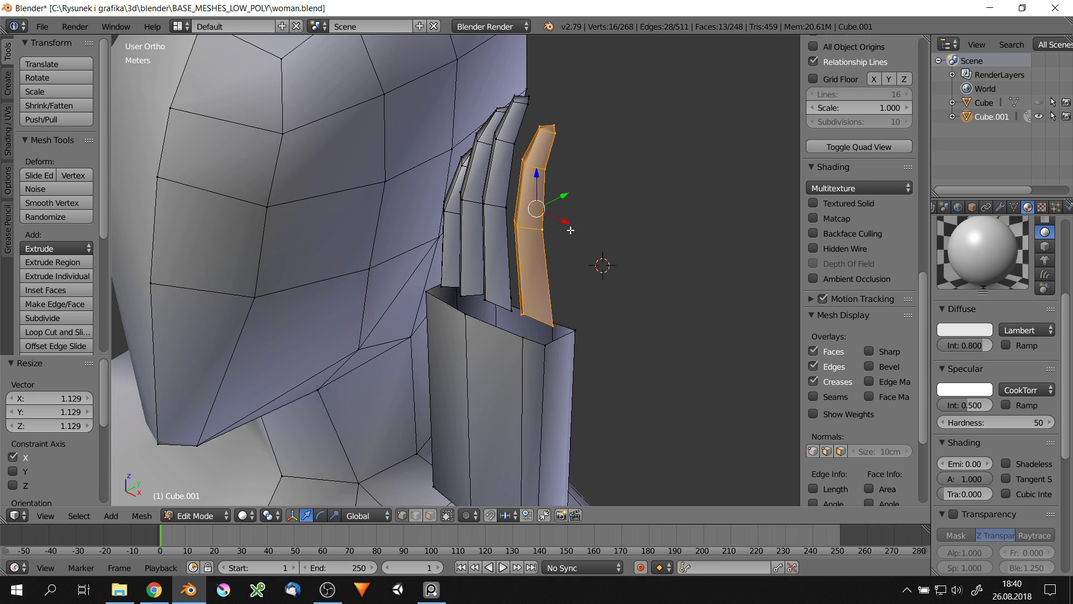
Select the adjacent finger and scale it to match
right_click(535, 197)
key(l)
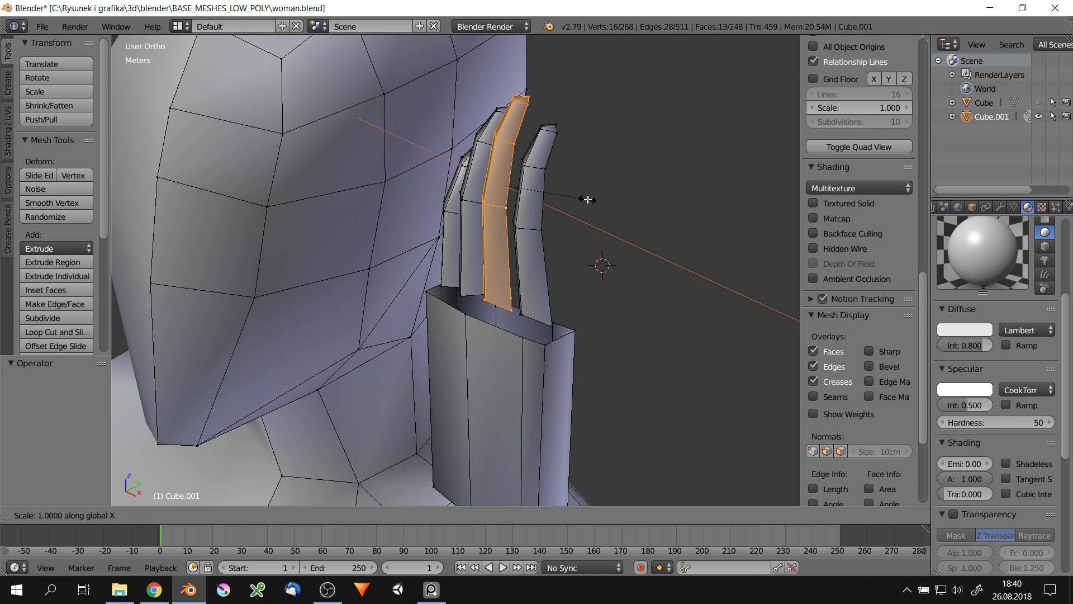
click(604, 199)
middle_drag(604, 199, 420, 173)
scroll(419, 172, down, 3)
scroll(413, 298, up, 4)
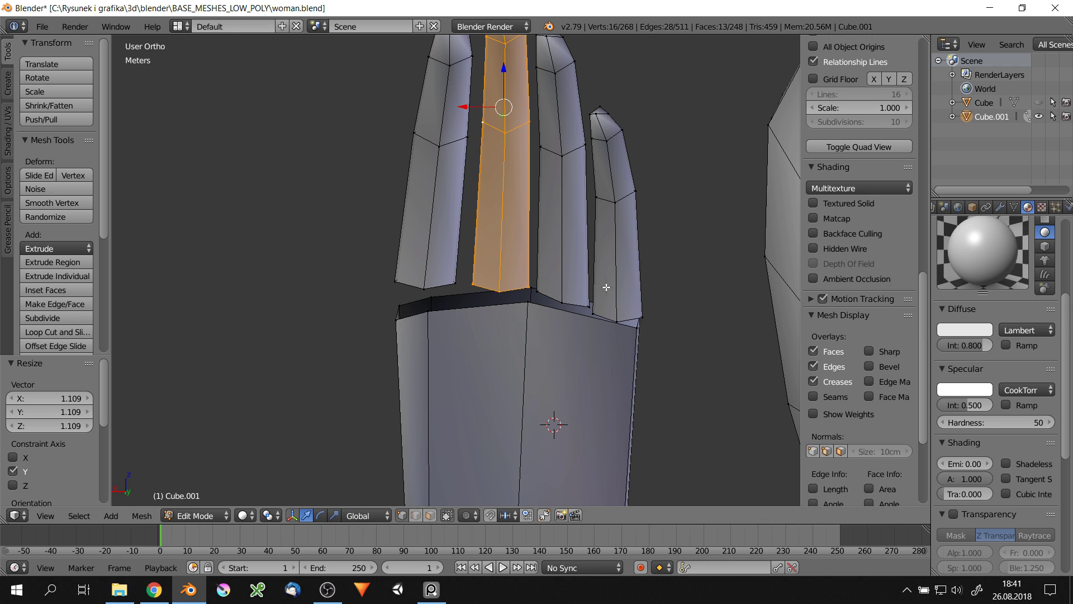
scroll(605, 287, down, 2)
scroll(464, 246, up, 5)
Fill the first faces between finger bases and nudge a base vertex along Y
right_click(543, 281)
shift+right_click(614, 259)
key(f)
shift+right_click(676, 290)
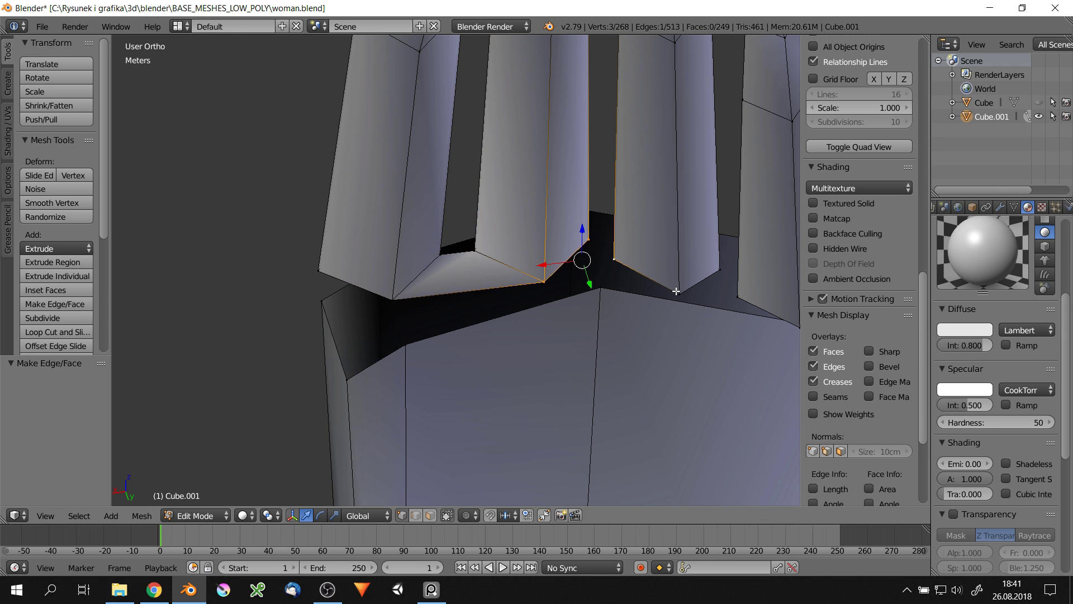
key(f)
middle_drag(656, 255, 588, 246)
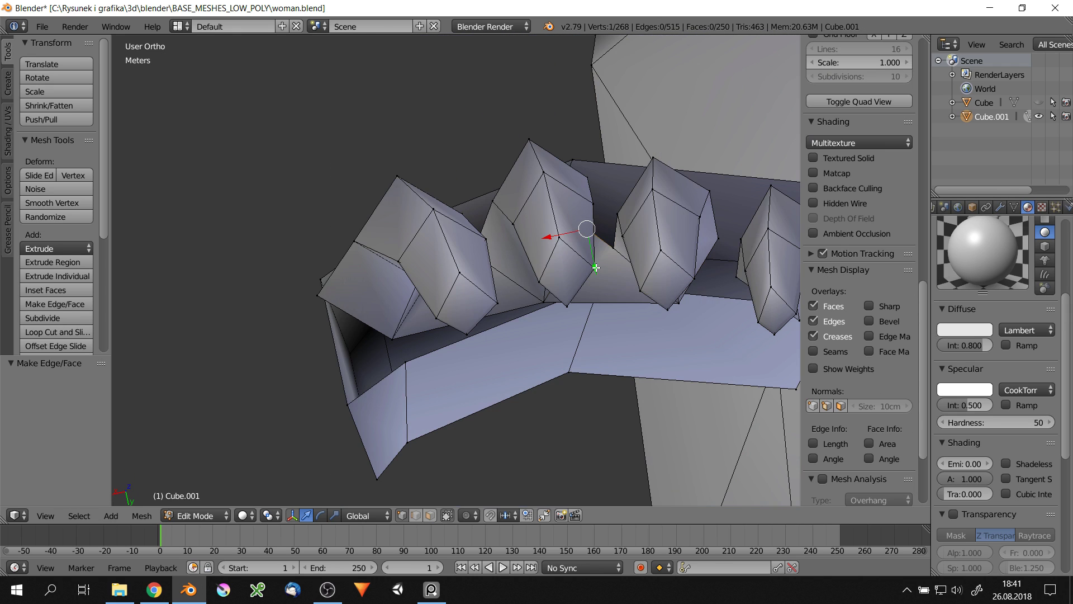
right_click(591, 246)
key(g)
key(y)
click(588, 246)
Fill the next finger-base gaps with faces, repositioning the vertex between them
scroll(587, 246, down, 3)
shift+right_click(733, 263)
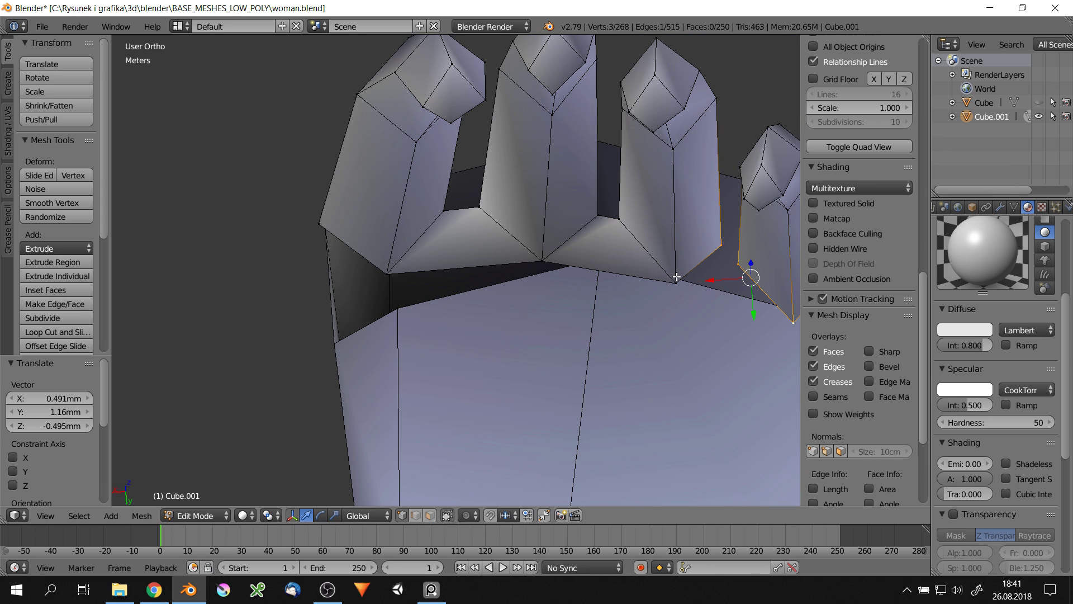
key(f)
scroll(733, 262, up, 3)
key(g)
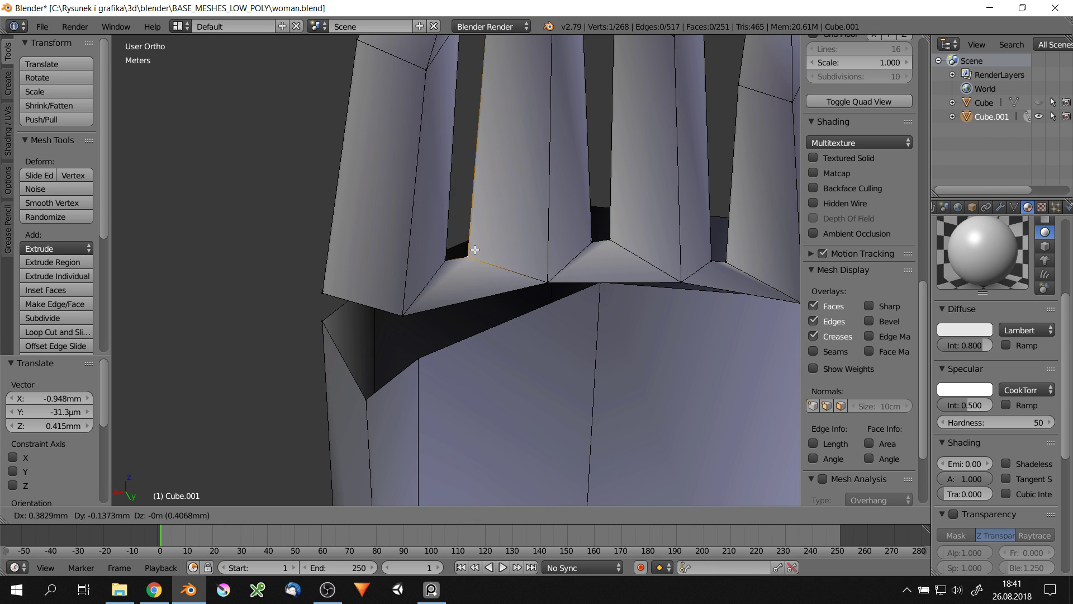
click(475, 250)
scroll(475, 250, down, 3)
scroll(465, 221, up, 3)
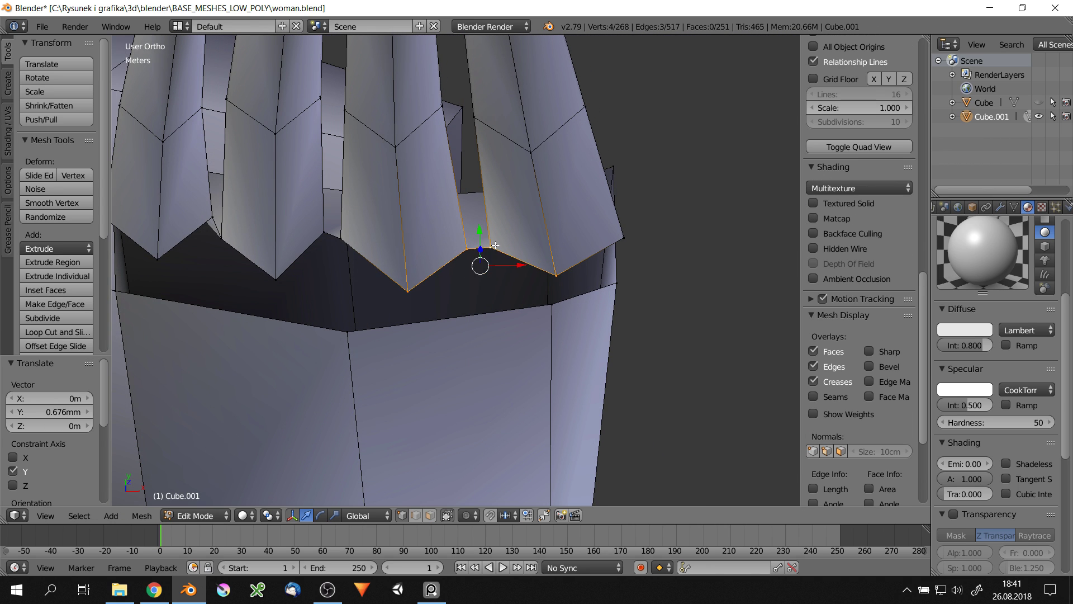
key(f)
Raise the next finger-base vertex along Z and fill its gap with a face
middle_drag(558, 274, 484, 243)
right_click(347, 246)
key(g)
key(z)
click(349, 230)
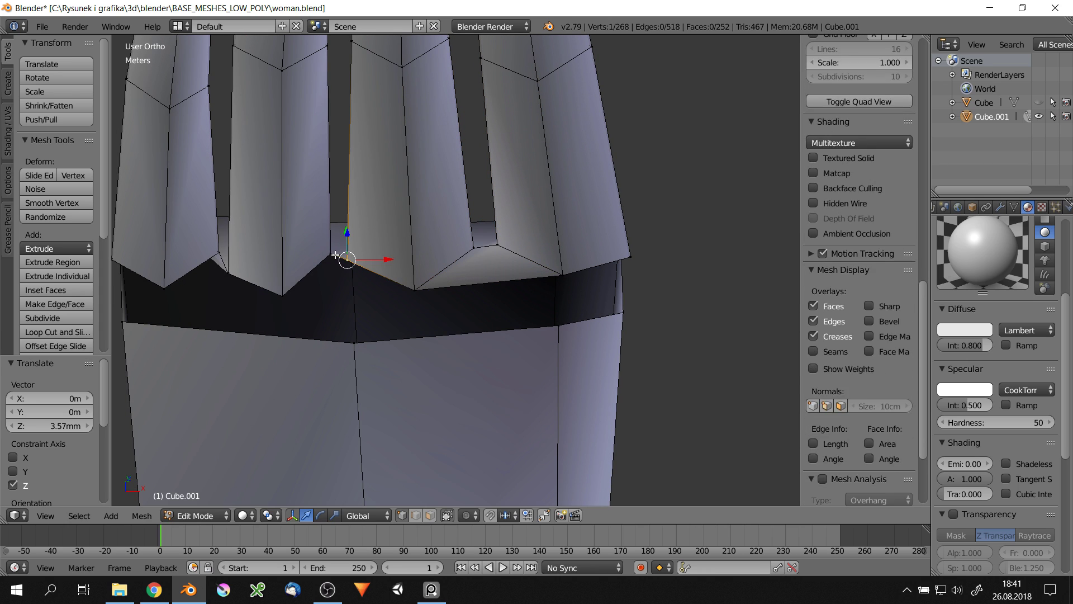
key(f)
scroll(390, 290, down, 3)
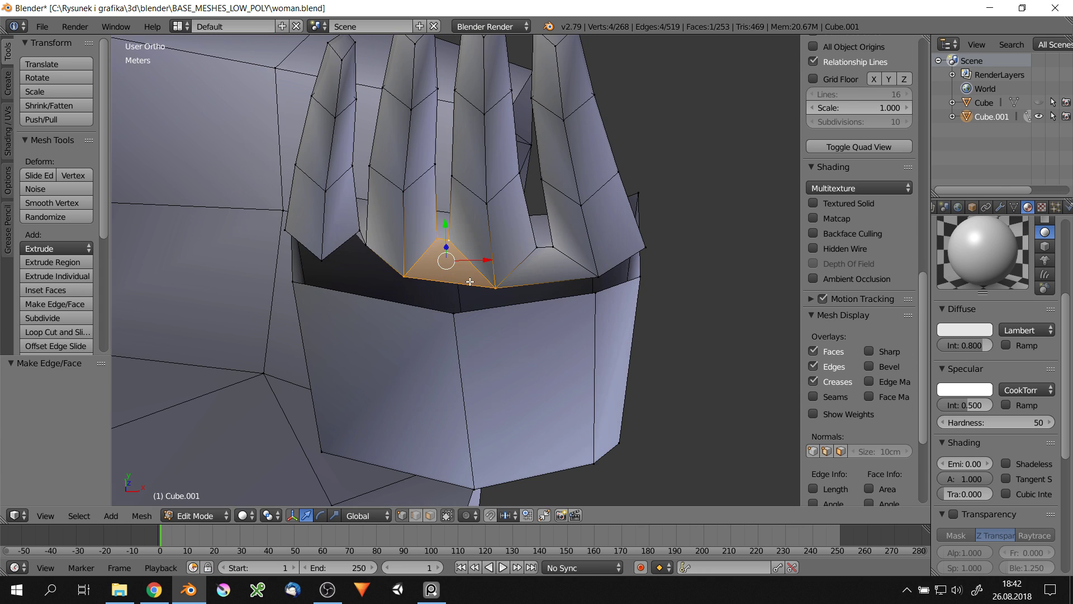
Raise another base vertex along Z and shrink the adjoining edge
middle_drag(389, 291, 529, 224)
right_click(532, 225)
key(g)
key(z)
click(528, 214)
scroll(529, 214, up, 5)
shift+right_click(594, 247)
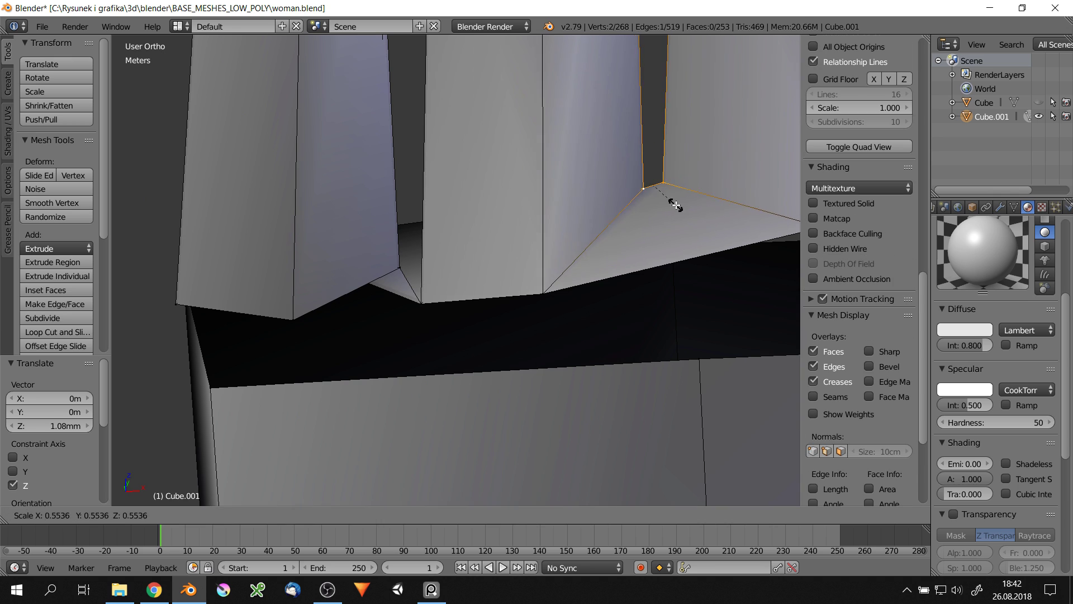
scroll(676, 203, down, 4)
key(s)
click(528, 276)
scroll(529, 276, up, 5)
Move a finger-base vertex along Z, delete the stray face between fingers, and refill the gap
right_click(495, 427)
key(g)
key(z)
click(479, 395)
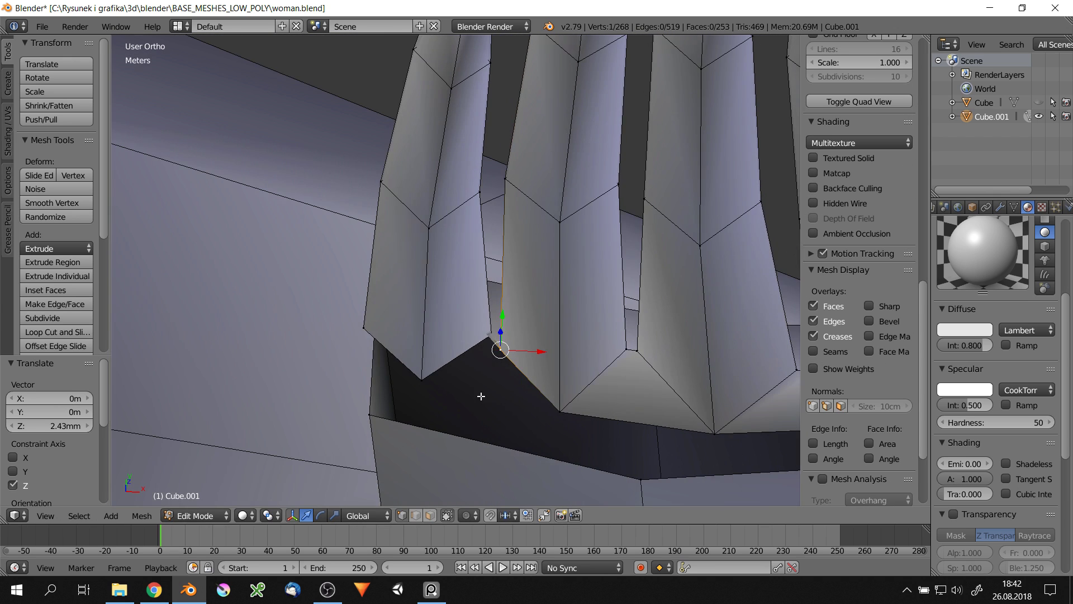
mouse_move(479, 395)
middle_down()
mouse_move(527, 366)
mouse_move(522, 333)
middle_up()
shift+right_click(491, 425)
click(524, 364)
scroll(503, 372, up, 4)
key(g)
click(467, 406)
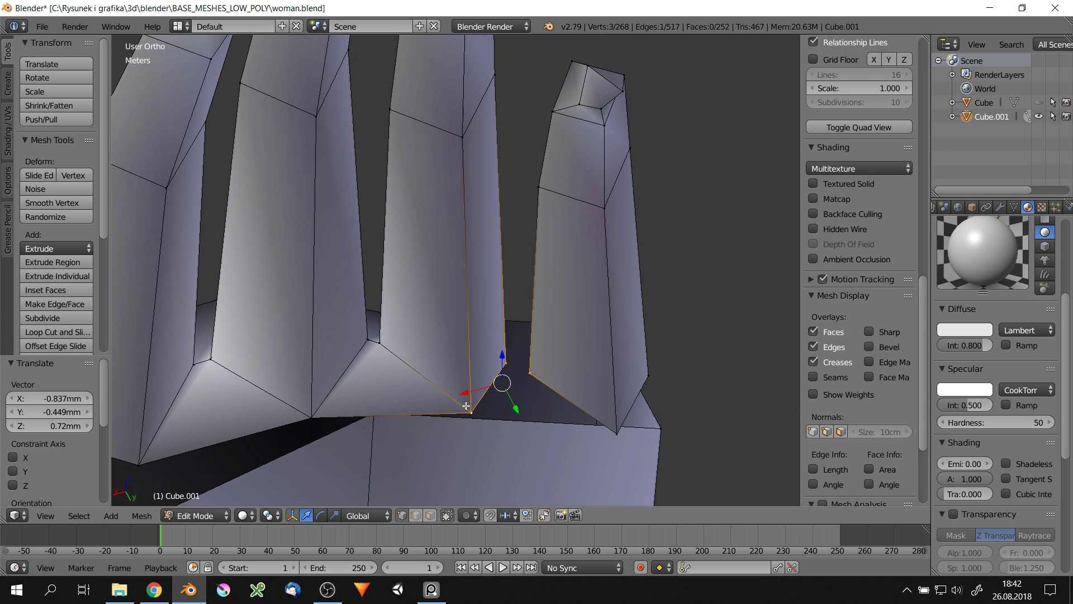
shift+right_click(530, 372)
key(f)
Orbit around the palm and pick vertices along its edge
middle_drag(530, 372, 555, 403)
scroll(555, 403, down, 3)
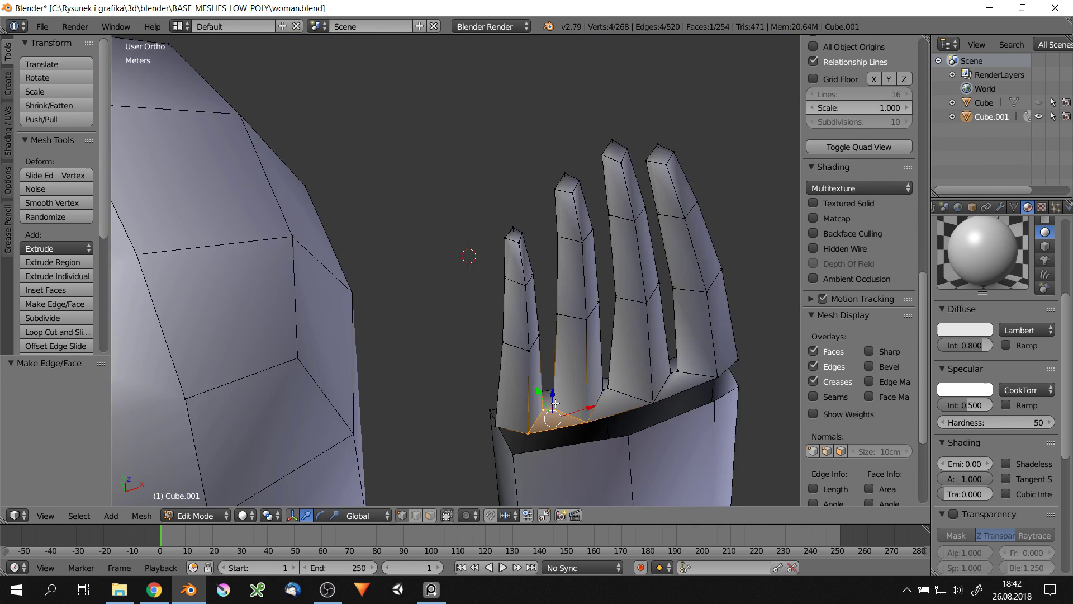
scroll(555, 403, up, 3)
scroll(509, 313, down, 3)
scroll(522, 384, up, 3)
right_click(563, 341)
drag(562, 309, 562, 306)
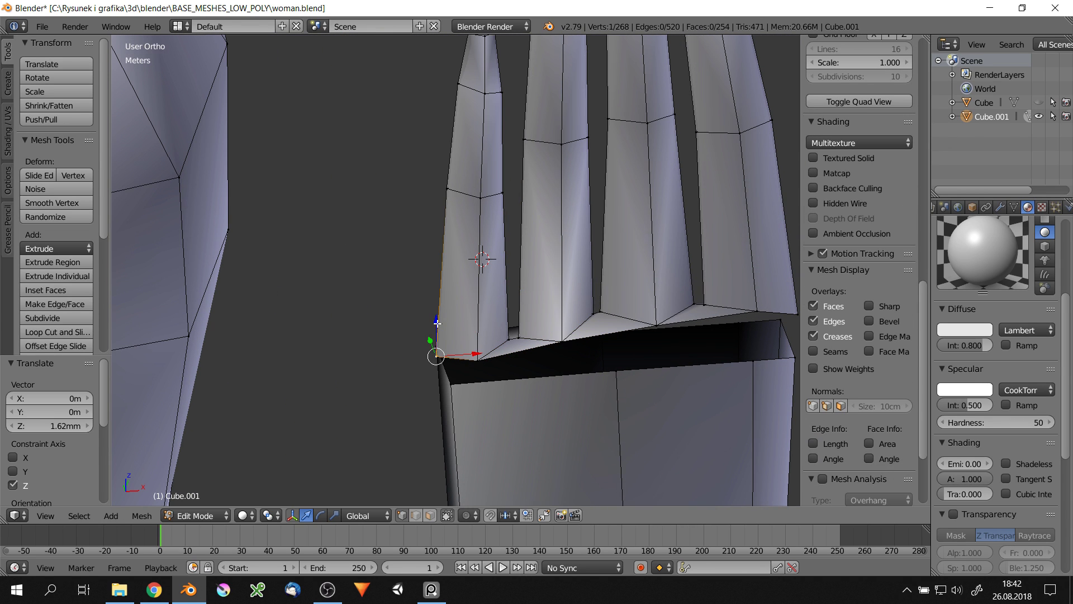
scroll(437, 322, down, 4)
scroll(604, 341, up, 4)
right_click(607, 351)
drag(606, 335, 604, 341)
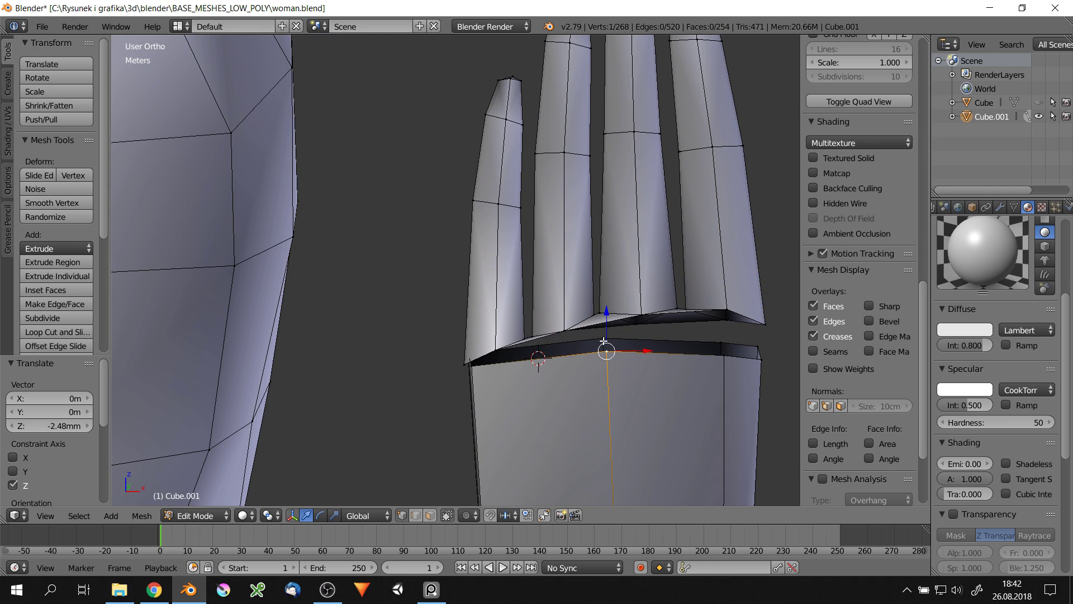
Shrink the palm corner edge and select a vertex path along the palm
right_click(462, 376)
mouse_move(462, 375)
middle_down()
mouse_move(469, 337)
mouse_move(384, 431)
mouse_move(448, 302)
middle_up()
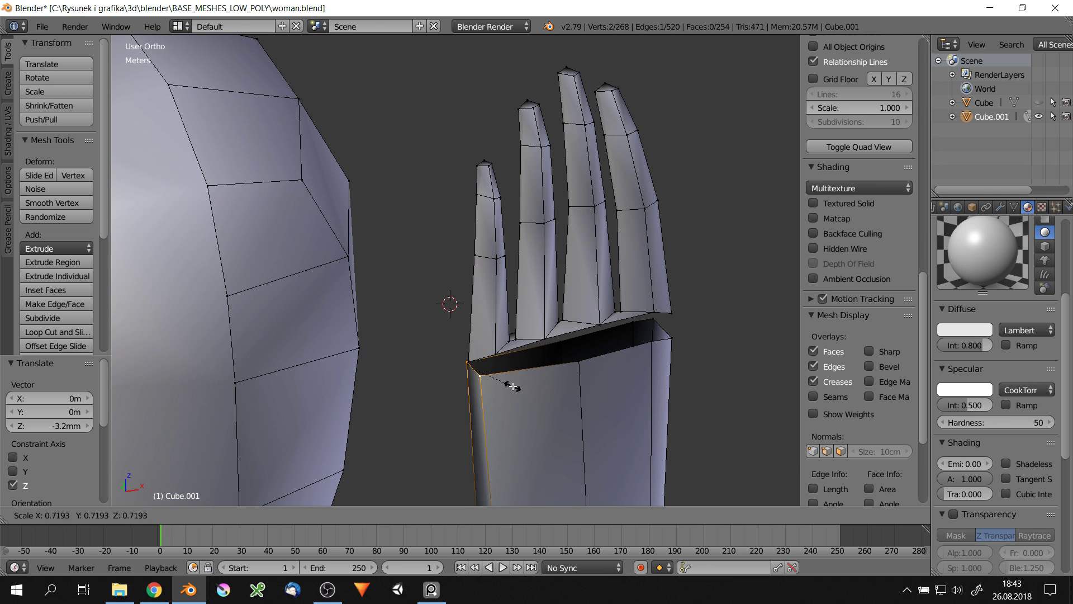
key(s)
click(669, 371)
shift+right_click(662, 382)
mouse_move(675, 367)
middle_down()
mouse_move(532, 314)
mouse_move(547, 283)
middle_up()
ctrl+right_click(547, 283)
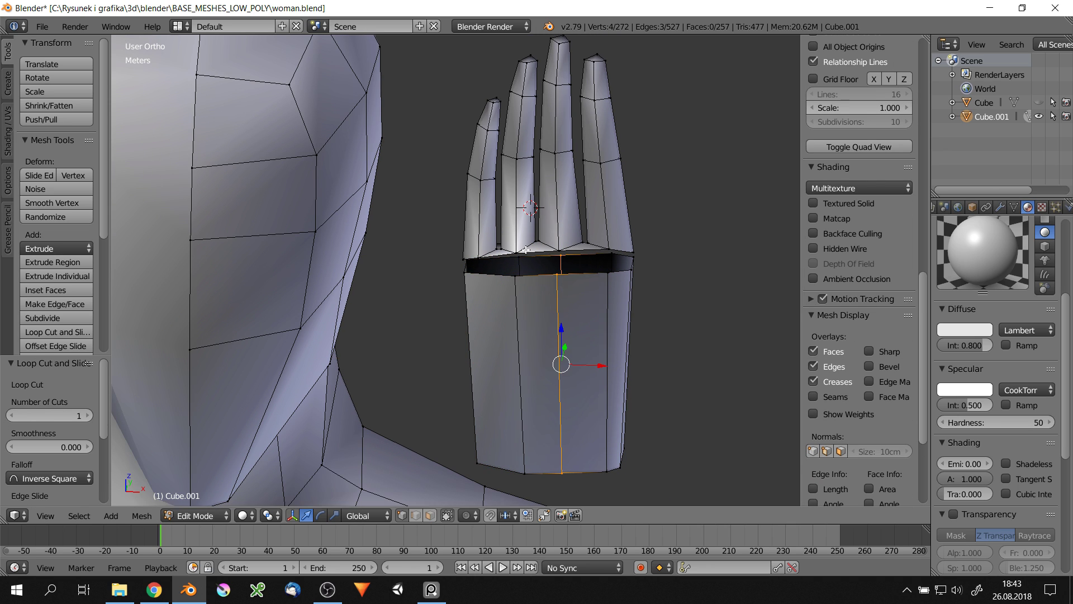
Fill the first gaps between the finger bases with new faces
scroll(526, 250, up, 2)
key(f)
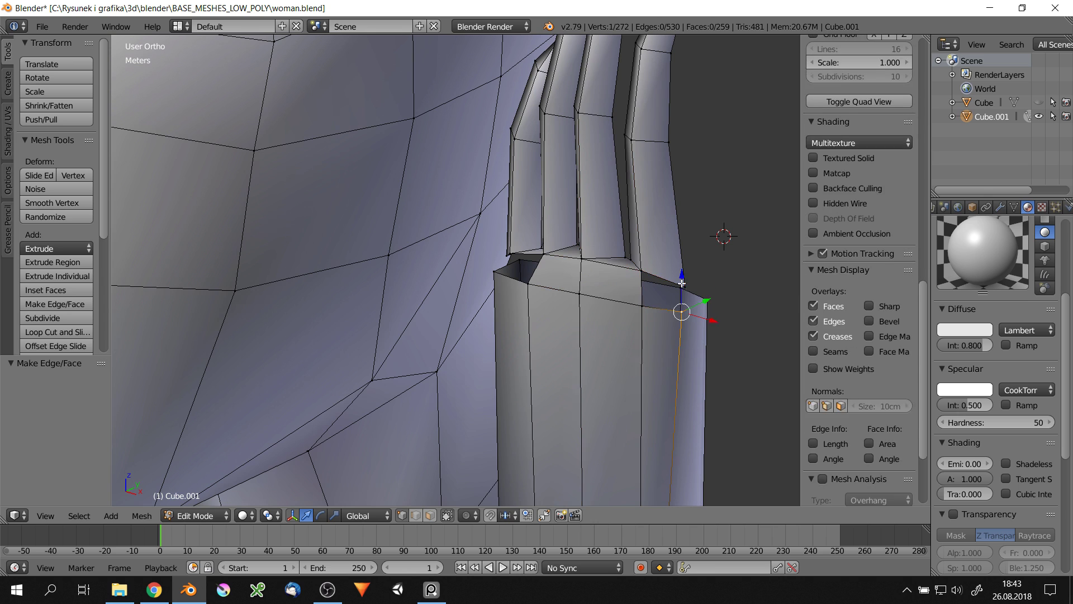
middle_drag(578, 270, 620, 291)
middle_drag(535, 303, 503, 290)
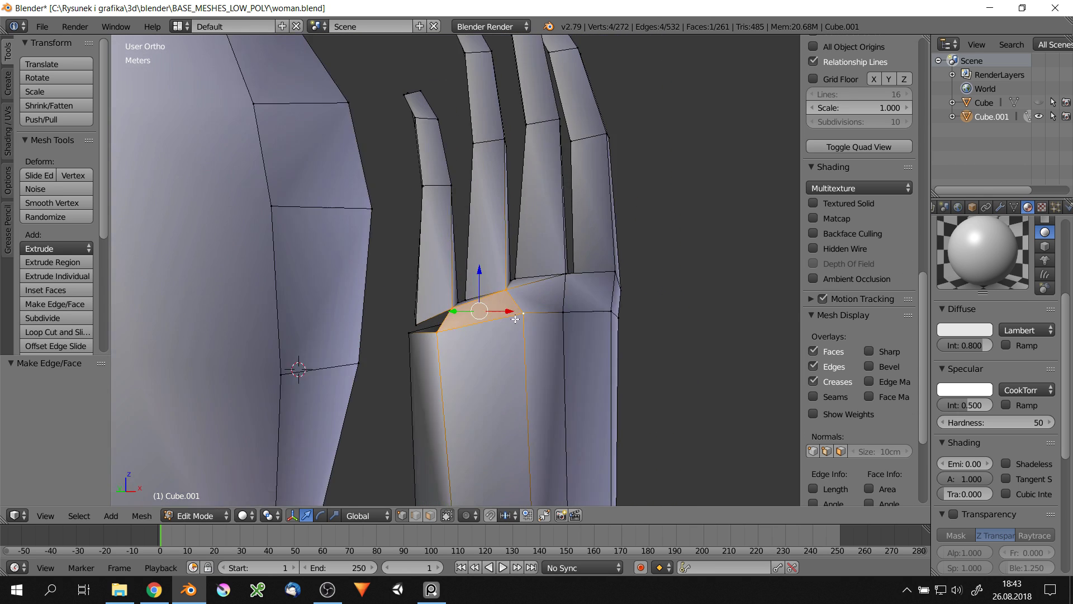
key(f)
Nudge a single palm vertex slightly upward
right_click(499, 288)
drag(499, 288, 501, 286)
middle_drag(484, 396, 558, 280)
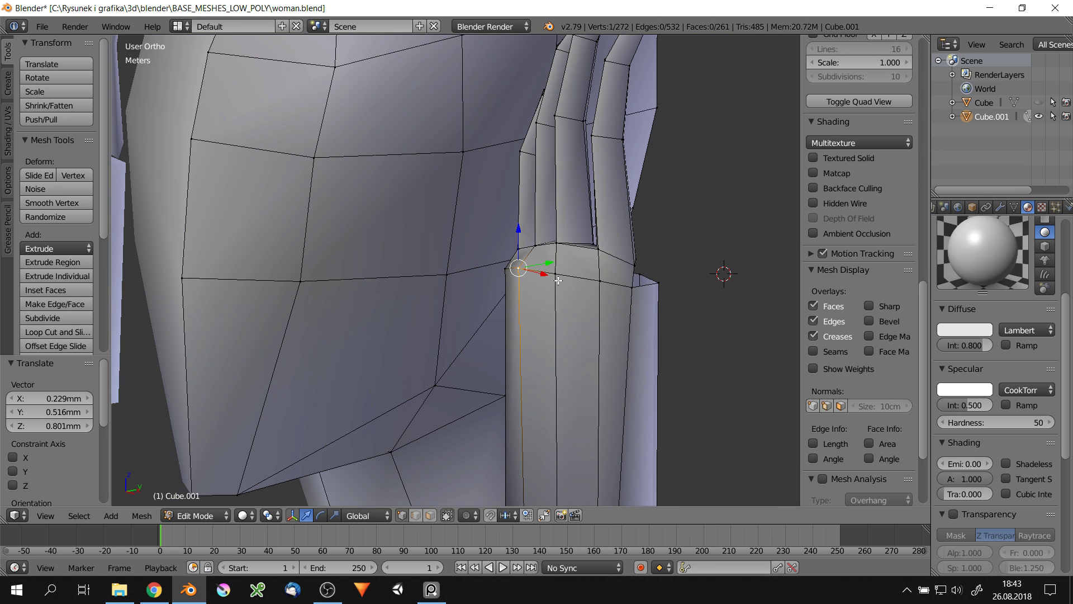
click(534, 257)
Move the palm edge loop vertically along Z to a new height
alt+right_click(576, 277)
key(g)
key(z)
click(559, 269)
scroll(559, 269, down, 3)
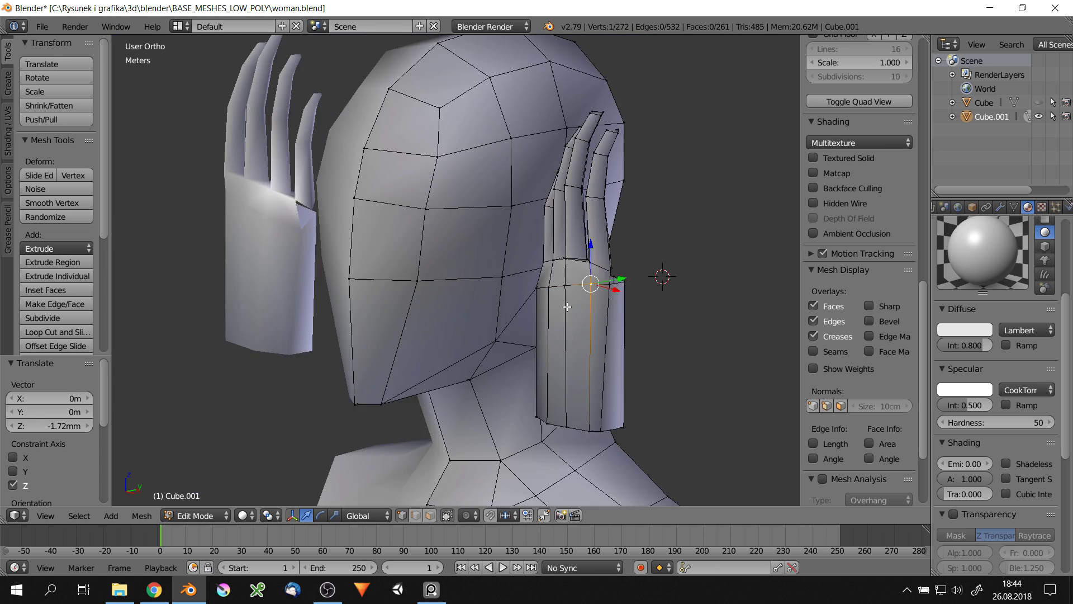
click(621, 366)
Scale the palm edge loop slightly smaller
mouse_move(510, 311)
middle_down()
mouse_move(606, 311)
mouse_move(481, 308)
mouse_move(559, 308)
middle_up()
alt+right_click(579, 249)
scroll(581, 246, up, 4)
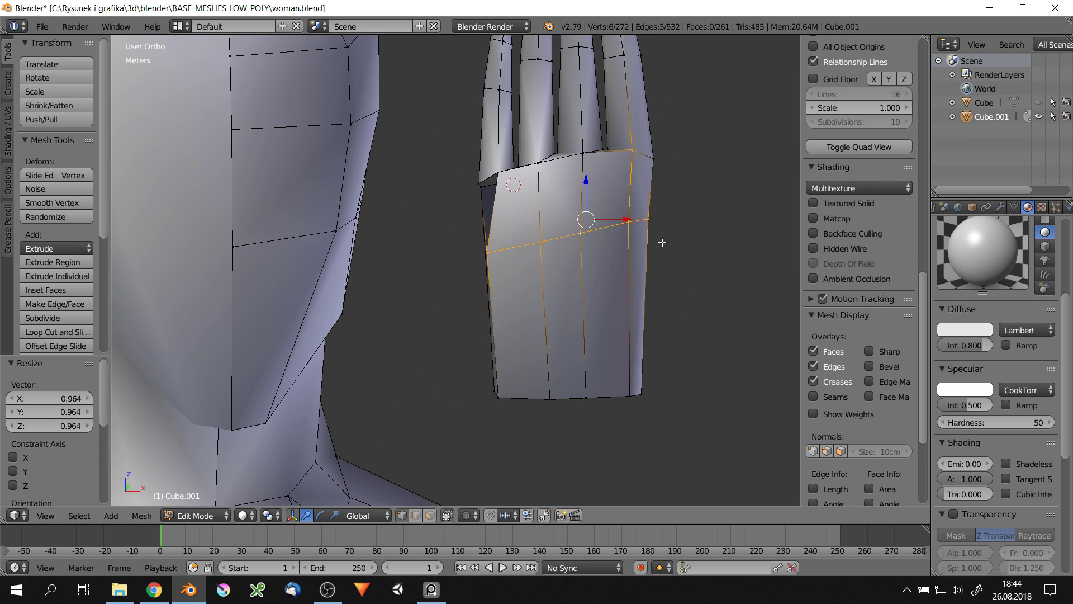
key(s)
click(631, 271)
shift+middle_drag(630, 270, 620, 348)
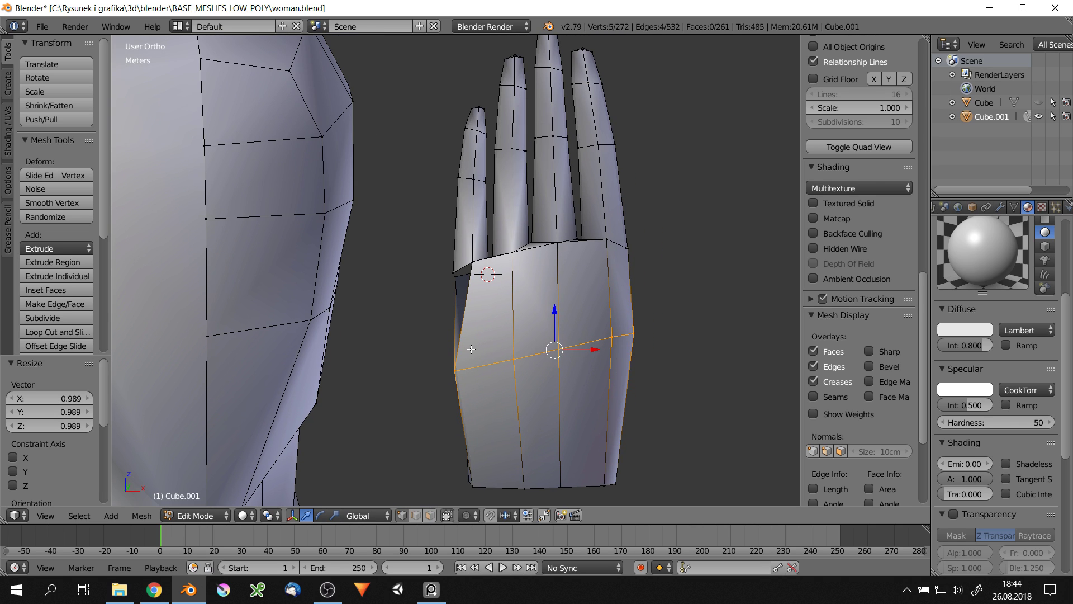
scroll(472, 349, up, 3)
scroll(755, 432, down, 2)
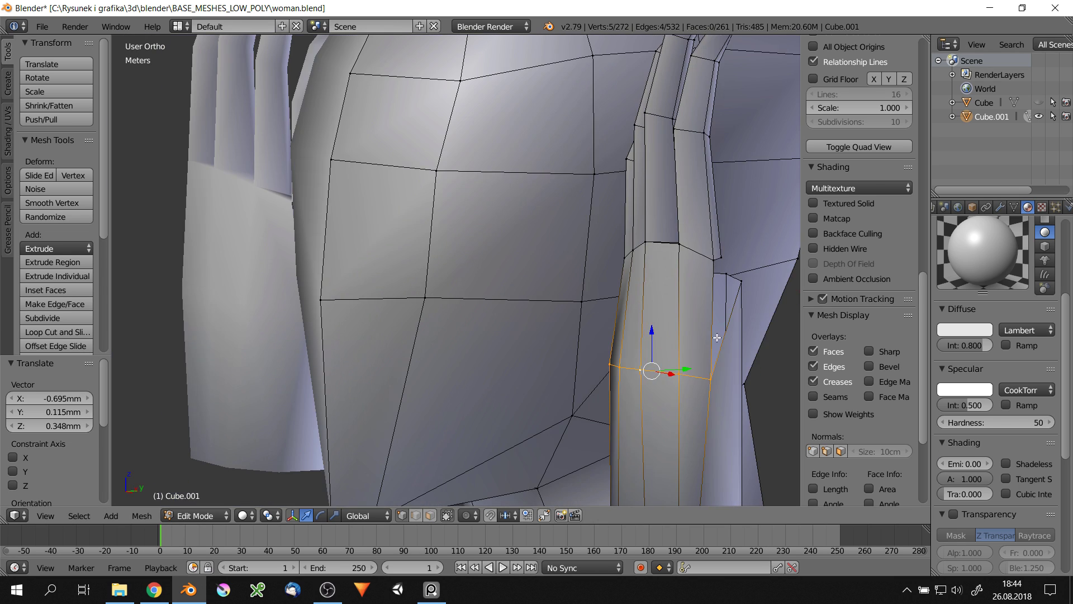
Select the palm edge vertices from the other side and fill that gap with a face
middle_drag(727, 391, 781, 305)
shift+right_click(782, 305)
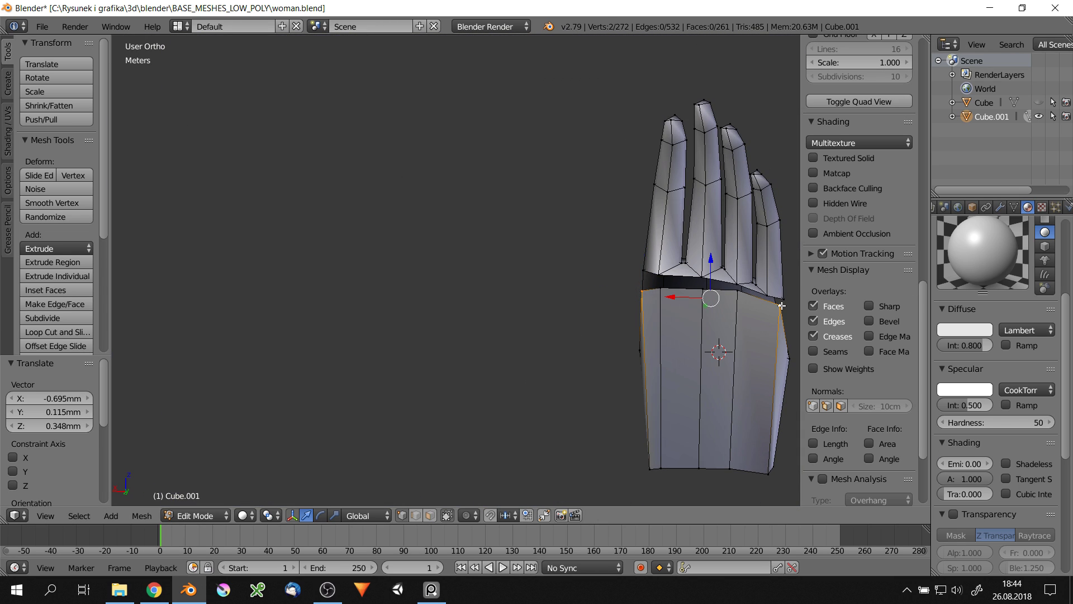
scroll(859, 168, up, 2)
shift+right_click(663, 294)
click(712, 308)
mouse_move(715, 335)
middle_down()
mouse_move(688, 307)
mouse_move(540, 277)
middle_up()
scroll(669, 354, up, 2)
key(f)
Fill the gap on the right side of the palm with a face
right_click(540, 278)
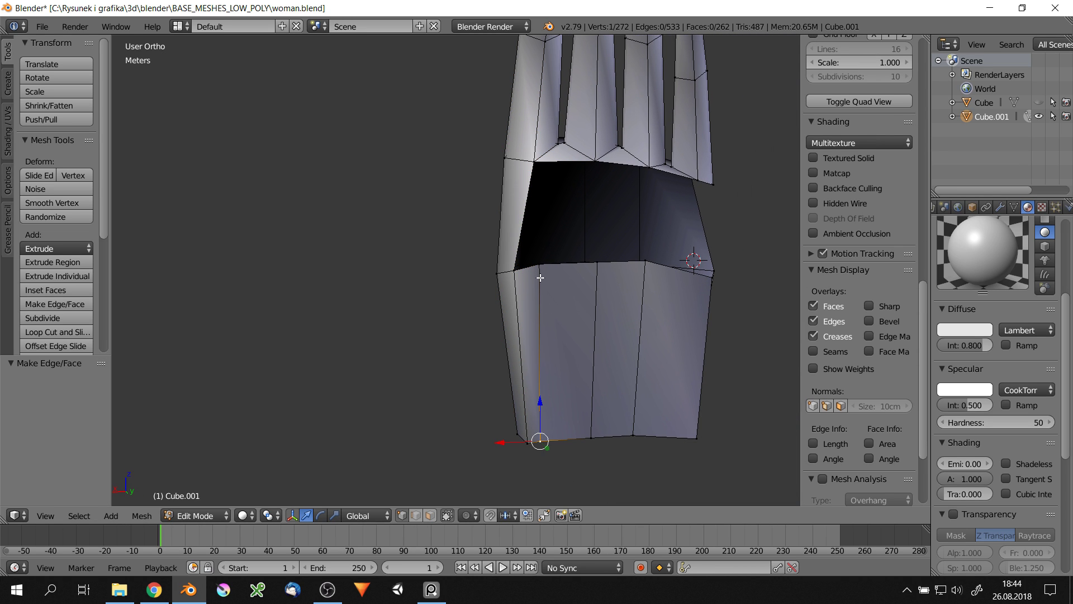
middle_drag(687, 276, 709, 278)
shift+right_click(717, 279)
key(f)
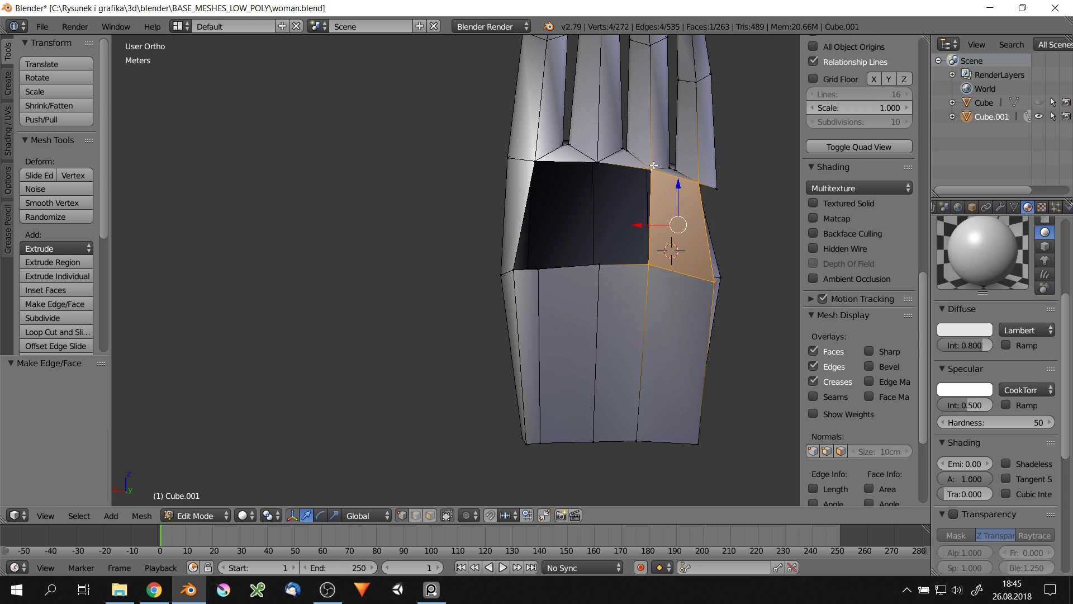
right_click(598, 162)
shift+right_click(599, 265)
Move a vertex on the left edge of the palm into place
middle_drag(536, 163, 520, 269)
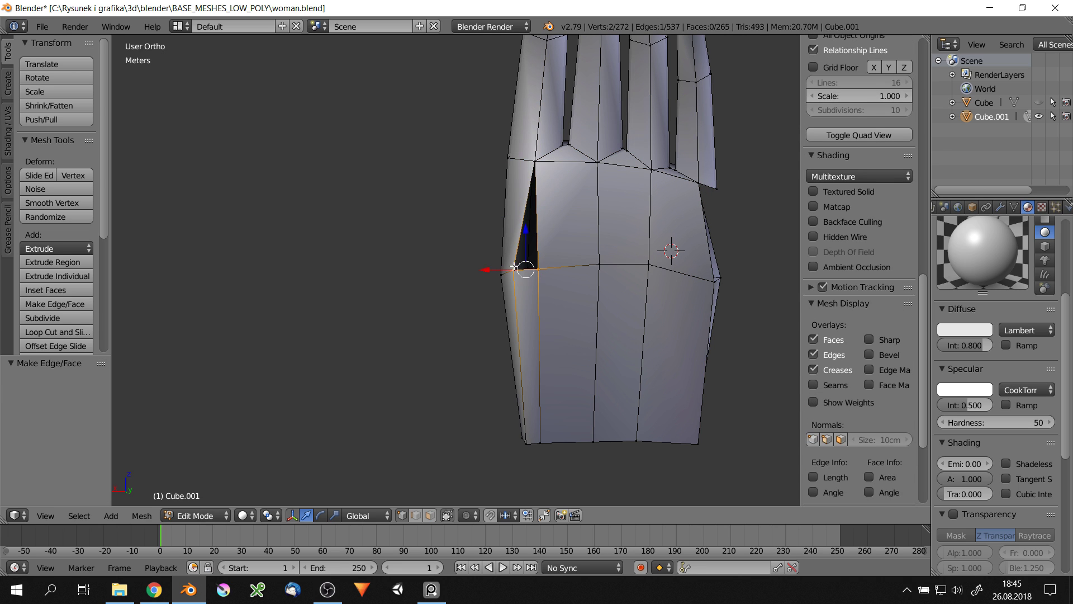
right_click(520, 268)
key(g)
click(526, 375)
middle_drag(526, 375, 522, 411)
Merge two palm-edge vertices and delete the leftover faces
shift+right_click(522, 414)
key(alt+m)
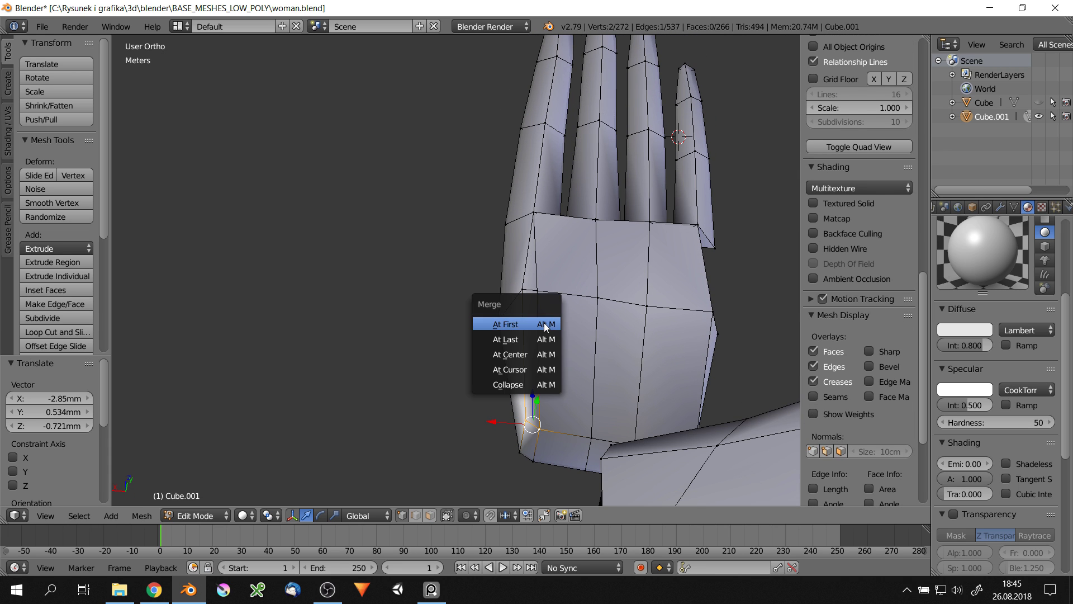
click(523, 319)
mouse_move(522, 319)
middle_down()
mouse_move(564, 470)
mouse_move(559, 391)
mouse_move(515, 239)
middle_up()
key(x)
Merge another pair of palm vertices and reposition a hand vertex
right_click(515, 239)
shift+right_click(536, 275)
key(alt+m)
click(536, 275)
middle_drag(535, 275, 549, 444)
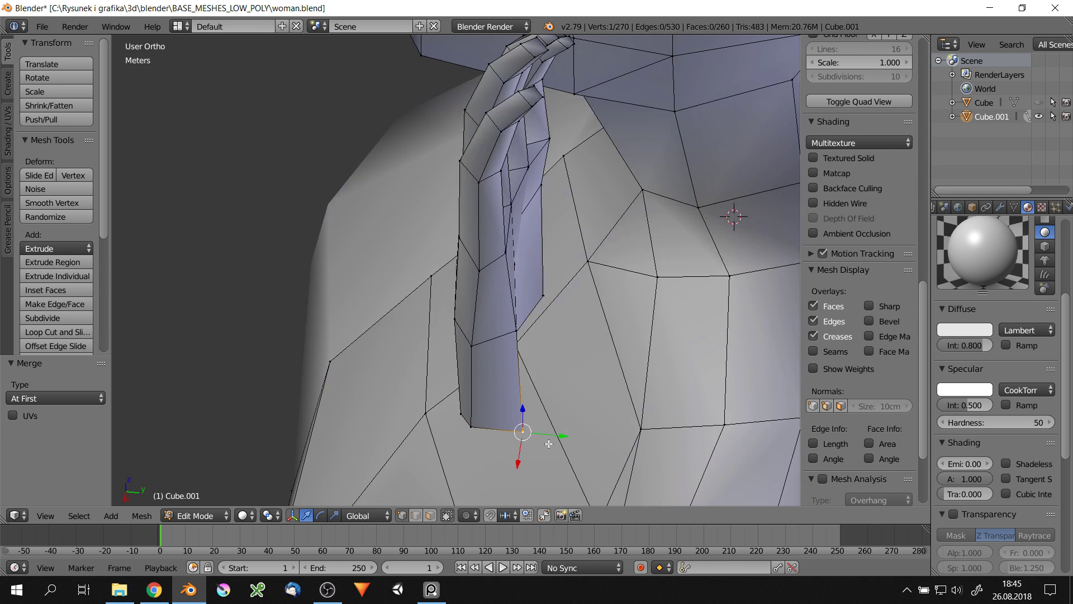
click(505, 330)
scroll(506, 329, down, 5)
Fill the remaining gaps between the finger bases with four-vertex faces
key(g)
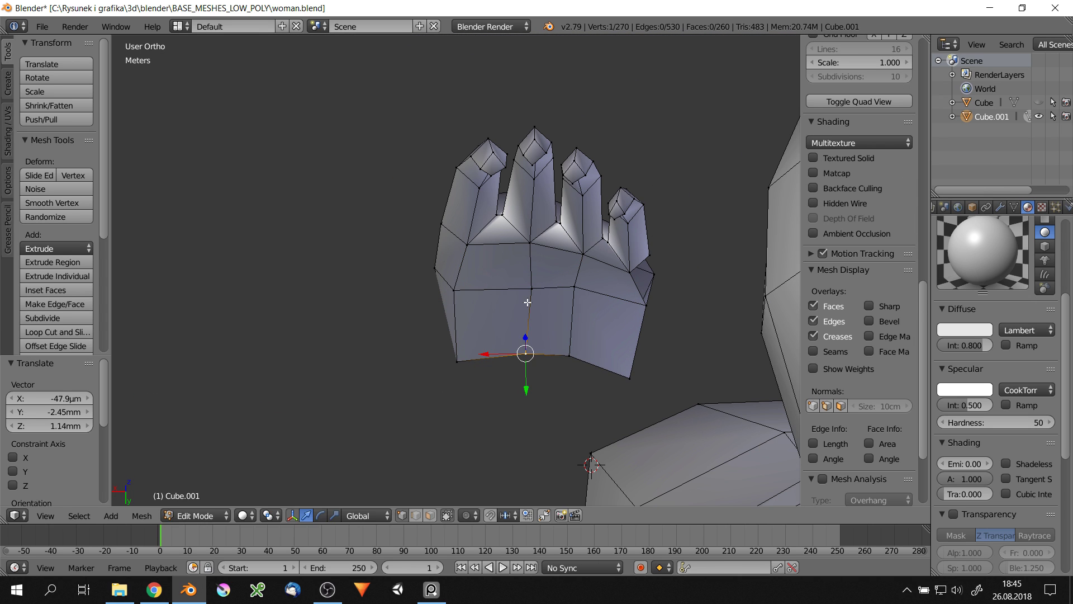
mouse_move(533, 342)
middle_down()
mouse_move(599, 264)
mouse_move(599, 342)
mouse_move(623, 300)
middle_up()
key(f)
scroll(612, 288, up, 4)
key(f)
right_click(598, 343)
scroll(619, 255, down, 3)
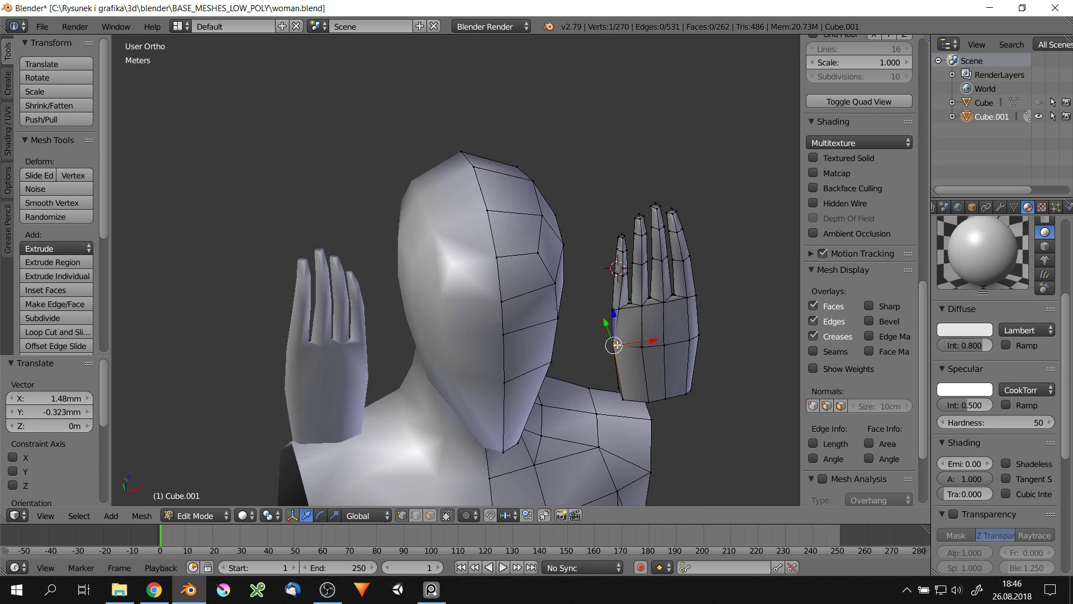
Slide a finger-base vertex along its edge to even out the knuckle line
middle_drag(620, 255, 642, 279)
scroll(643, 279, up, 3)
key(shift+v)
click(647, 302)
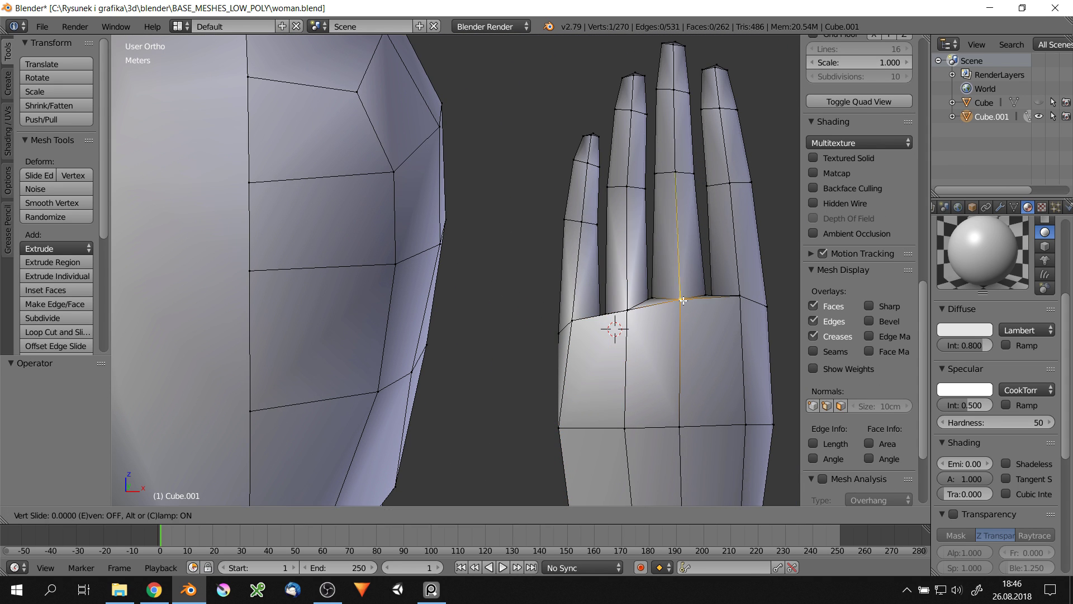
scroll(709, 304, down, 3)
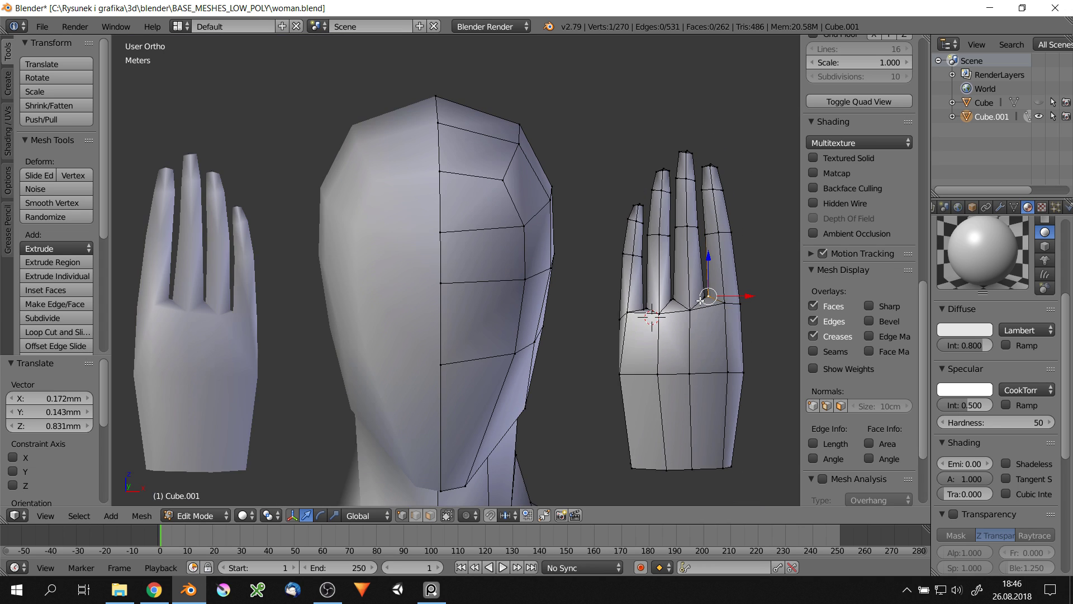
middle_drag(709, 304, 639, 307)
scroll(638, 306, up, 3)
Finish moving the chosen knuckle vertex into position
key(g)
click(647, 359)
scroll(647, 360, down, 3)
middle_drag(647, 360, 726, 282)
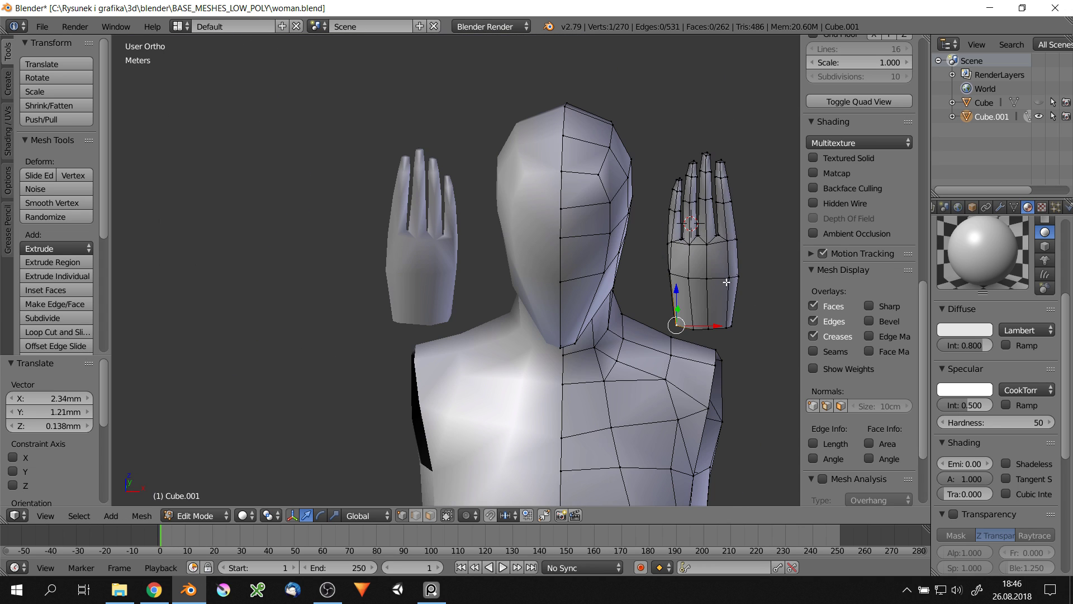
Select the whole hand mesh and rotate it into place
key(ctrl+l)
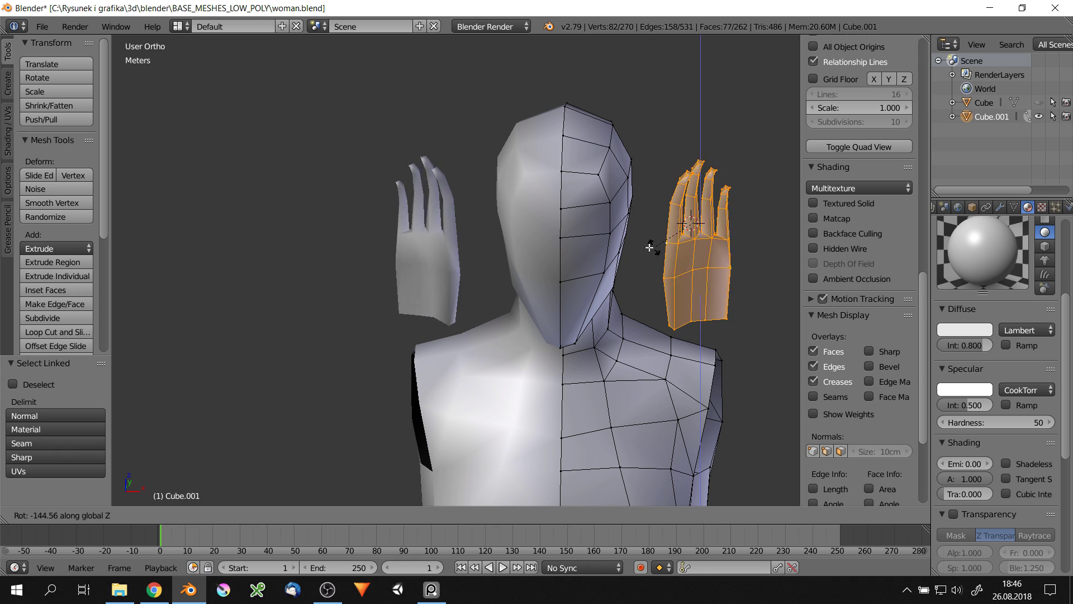
click(650, 248)
middle_drag(649, 248, 669, 291)
scroll(669, 292, up, 2)
Move a wrist vertex along the Y axis and refine its position
right_click(668, 292)
key(g)
key(y)
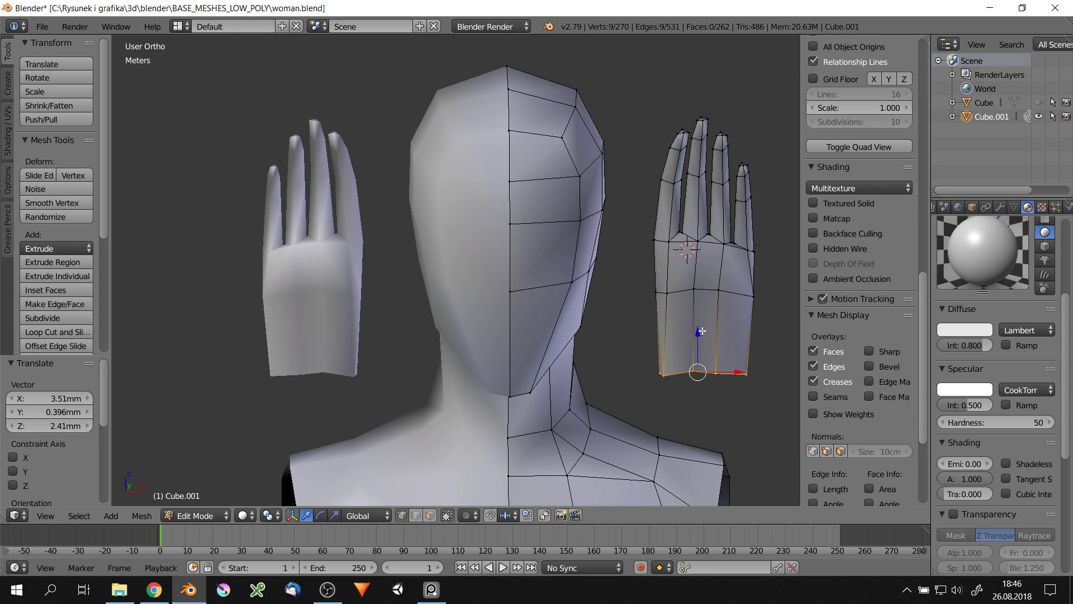
click(687, 381)
mouse_move(688, 380)
middle_down()
mouse_move(647, 284)
mouse_move(749, 285)
middle_up()
key(g)
click(738, 294)
Adjust another hand vertex from the front view
scroll(757, 284, up, 3)
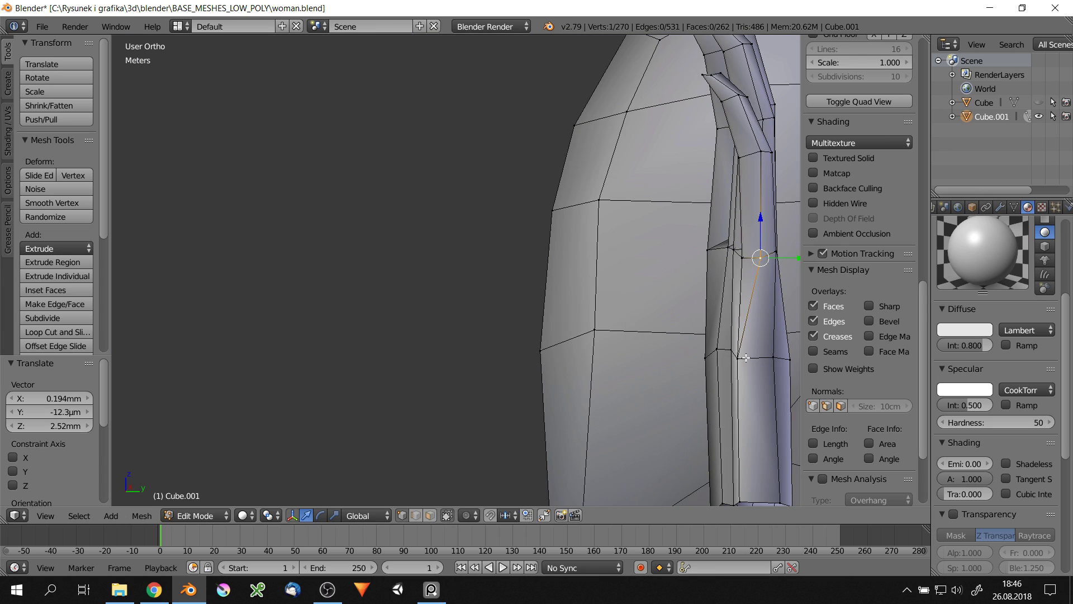
scroll(746, 358, down, 5)
mouse_move(746, 357)
middle_down()
mouse_move(733, 400)
mouse_move(659, 436)
middle_up()
key(g)
click(658, 436)
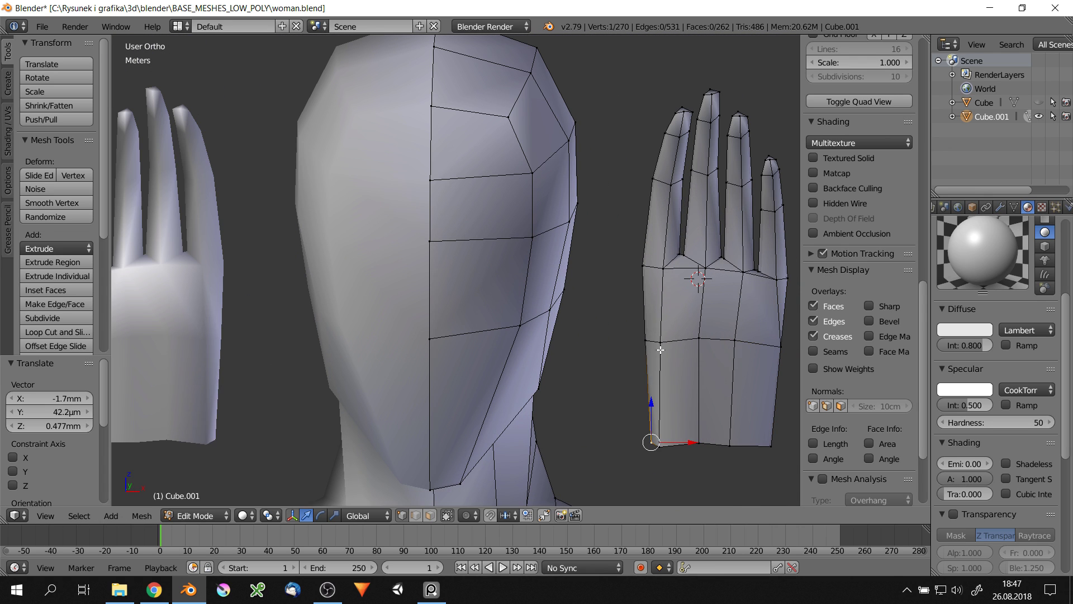
Extrude the palm's side face and rotate it into an angled thumb stub
shift+right_click(660, 342)
middle_drag(660, 349, 659, 301)
mouse_move(647, 340)
middle_down()
mouse_move(552, 328)
mouse_move(690, 263)
mouse_move(664, 378)
middle_up()
shift+right_click(689, 262)
click(671, 261)
key(e)
key(r)
click(677, 406)
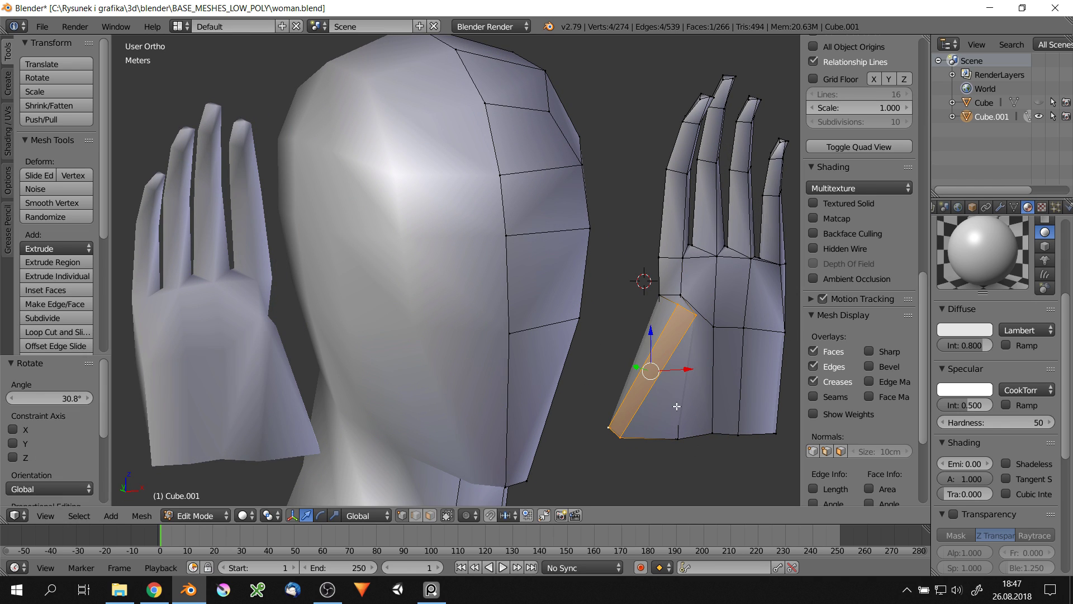
Reposition the thumb's edge and vertices to shape the stub
middle_drag(671, 329, 652, 304)
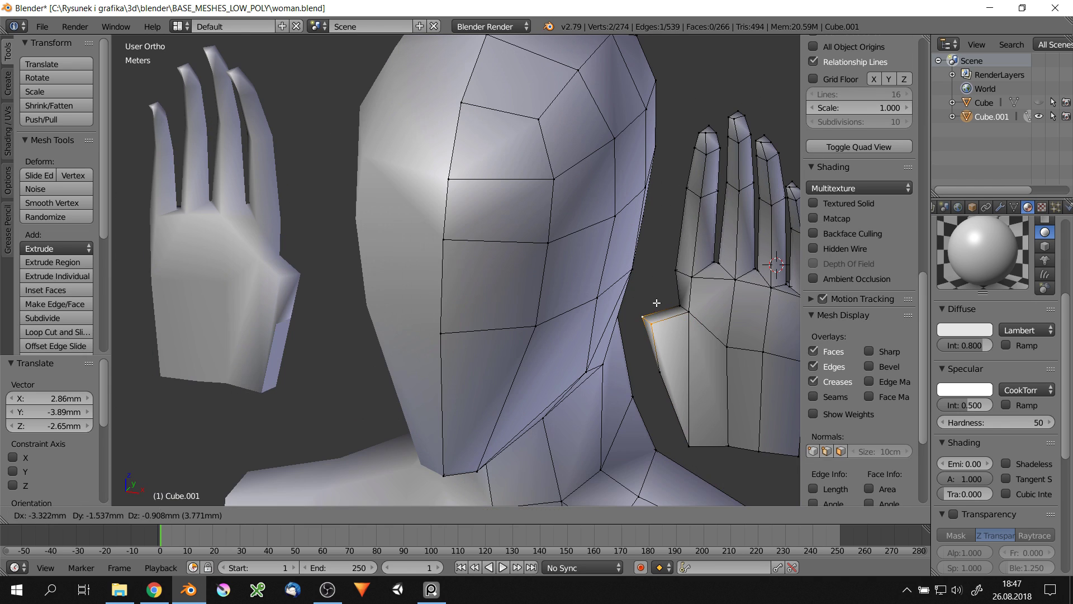
right_click(651, 304)
key(g)
click(679, 378)
middle_drag(678, 378, 705, 352)
right_click(705, 353)
key(g)
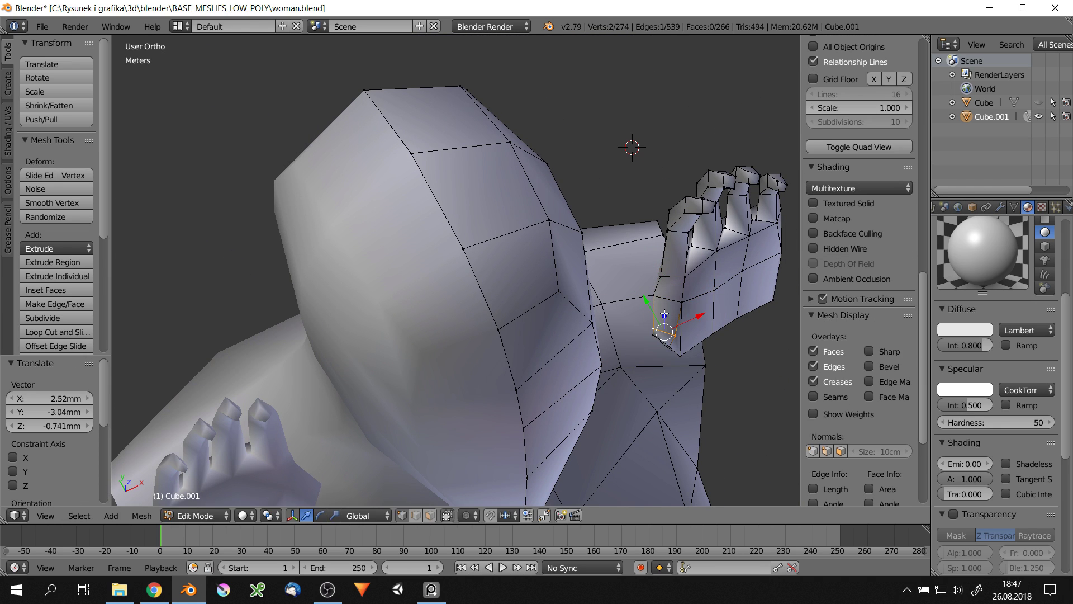
mouse_move(664, 314)
middle_down()
mouse_move(677, 391)
mouse_move(724, 332)
middle_up()
key(g)
click(679, 398)
Tweak more thumb and hand vertices in wireframe, including a fingertip vertex
right_click(727, 329)
key(g)
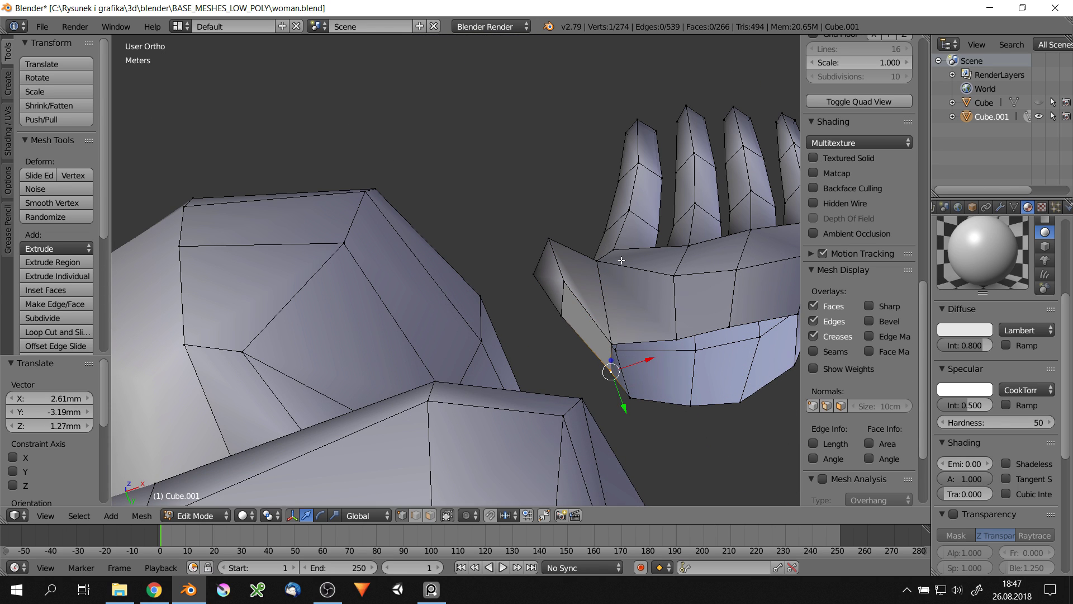
right_click(651, 257)
key(g)
middle_drag(621, 261, 671, 251)
scroll(694, 281, down, 3)
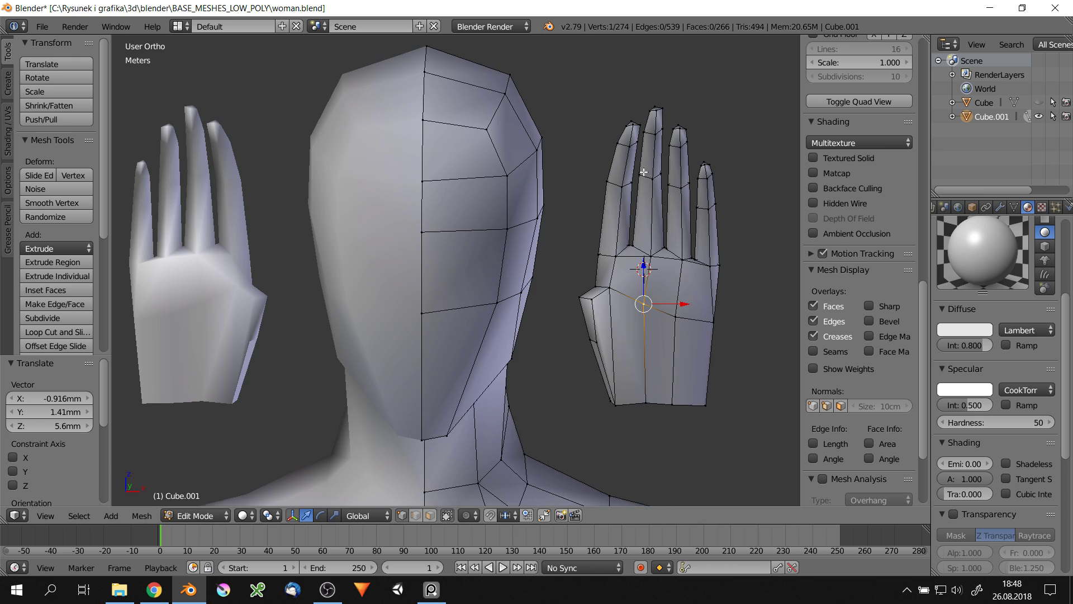
scroll(670, 251, up, 5)
key(z)
right_click(687, 190)
key(g)
click(695, 190)
scroll(695, 190, up, 3)
Rotate the fingertip faces and grow a selection over the pinky tip in solid shading
key(ctrl+KP_Add)
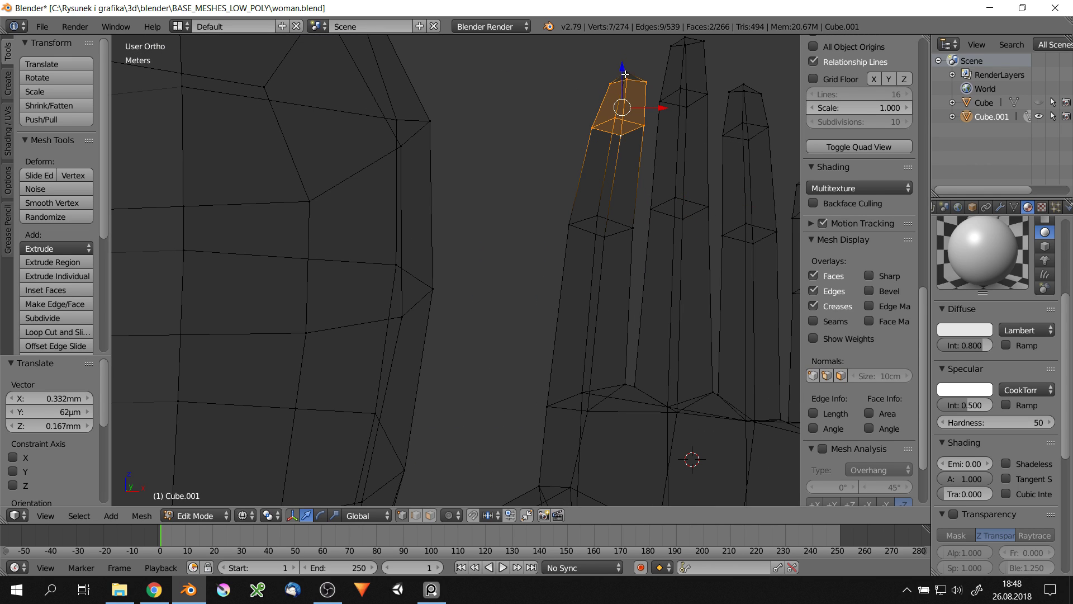
click(680, 110)
scroll(680, 110, down, 4)
right_click(741, 185)
key(ctrl+KP_Add)
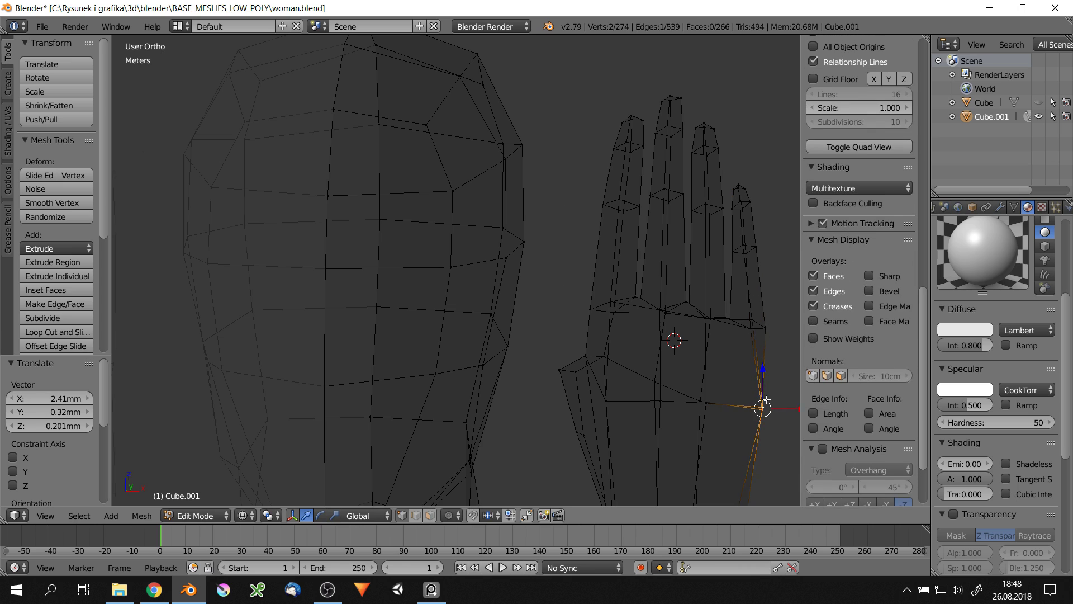
key(z)
scroll(766, 400, down, 3)
Widen the ring finger edge loop by scaling and nudge the vertex at the pinky base
mouse_move(712, 329)
middle_down()
mouse_move(714, 377)
mouse_move(643, 269)
middle_up()
alt+right_click(643, 268)
key(s)
click(648, 273)
scroll(648, 274, up, 3)
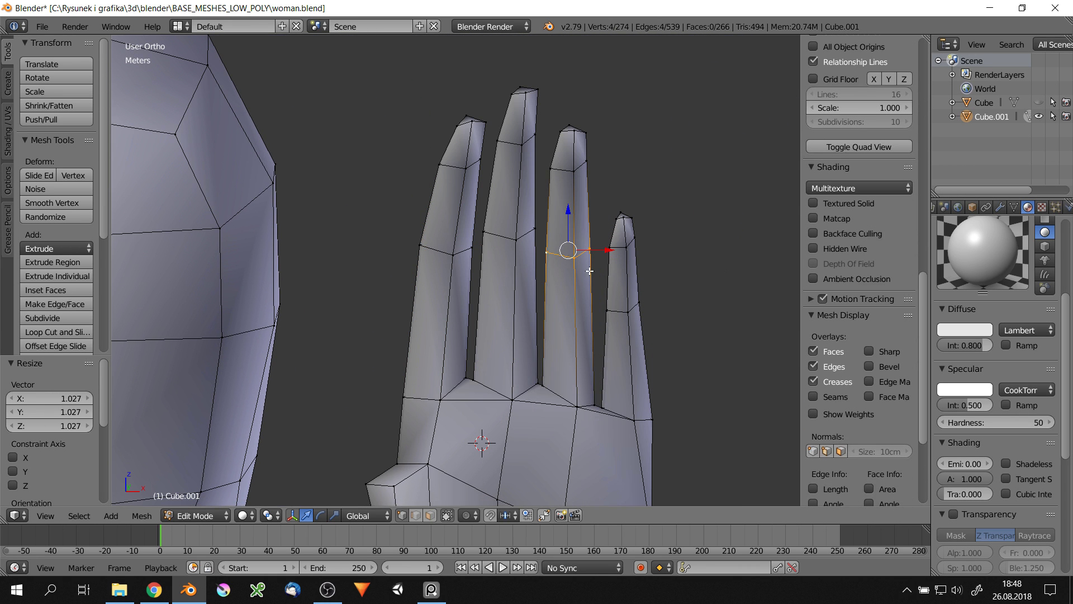
click(636, 317)
scroll(599, 402, up, 2)
right_drag(599, 401, 600, 402)
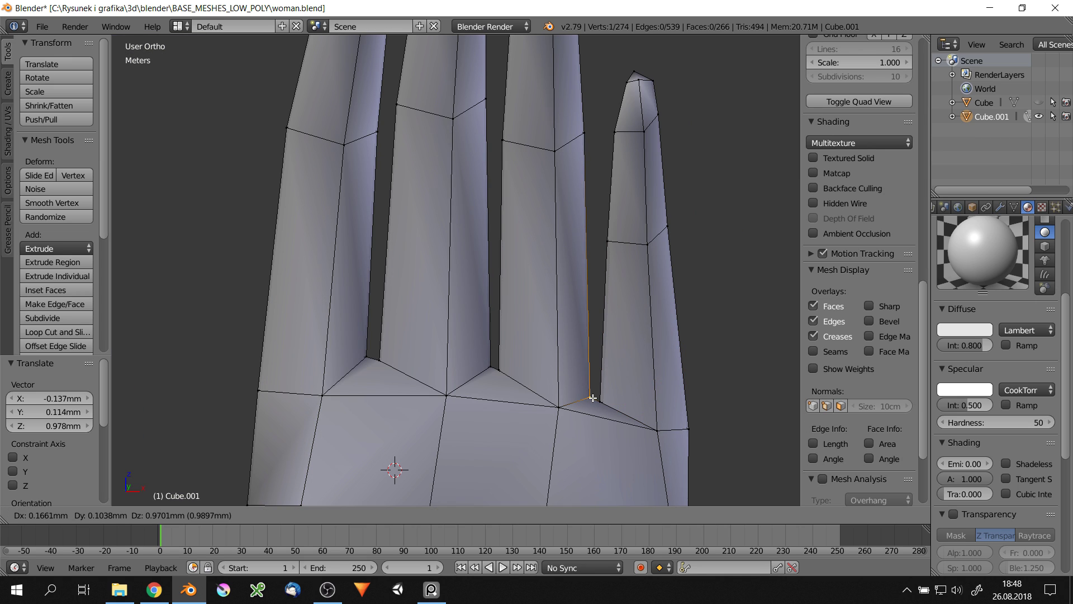
Knife-cut a new edge into the palm beside the pinky and reposition its vertex
mouse_move(675, 421)
middle_down()
mouse_move(652, 349)
mouse_move(516, 396)
mouse_move(615, 347)
mouse_move(641, 358)
middle_up()
key(k)
click(684, 336)
key(Return)
click(654, 391)
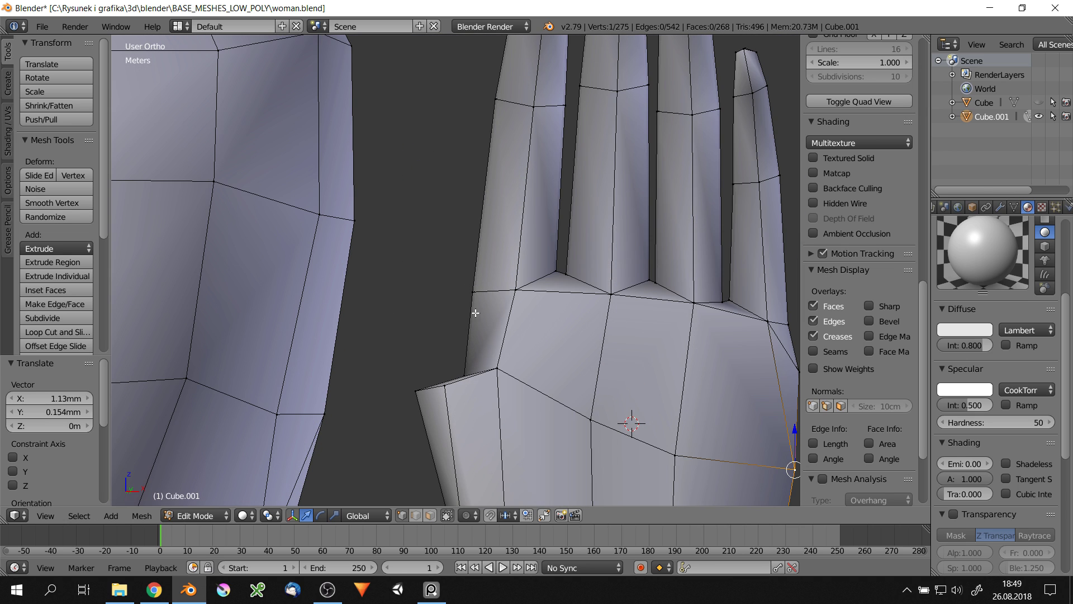
Move the edge loop at the index finger base into a better position
middle_drag(628, 422, 593, 313)
scroll(593, 313, up, 2)
alt+right_click(588, 300)
alt+right_click(515, 287)
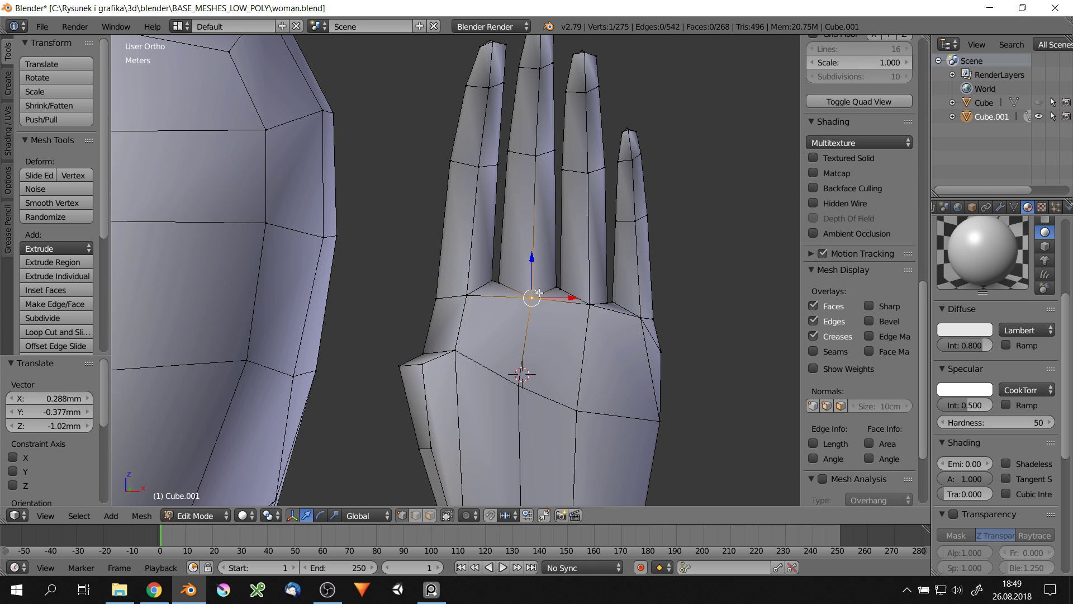
key(g)
click(534, 247)
middle_drag(534, 247, 673, 299)
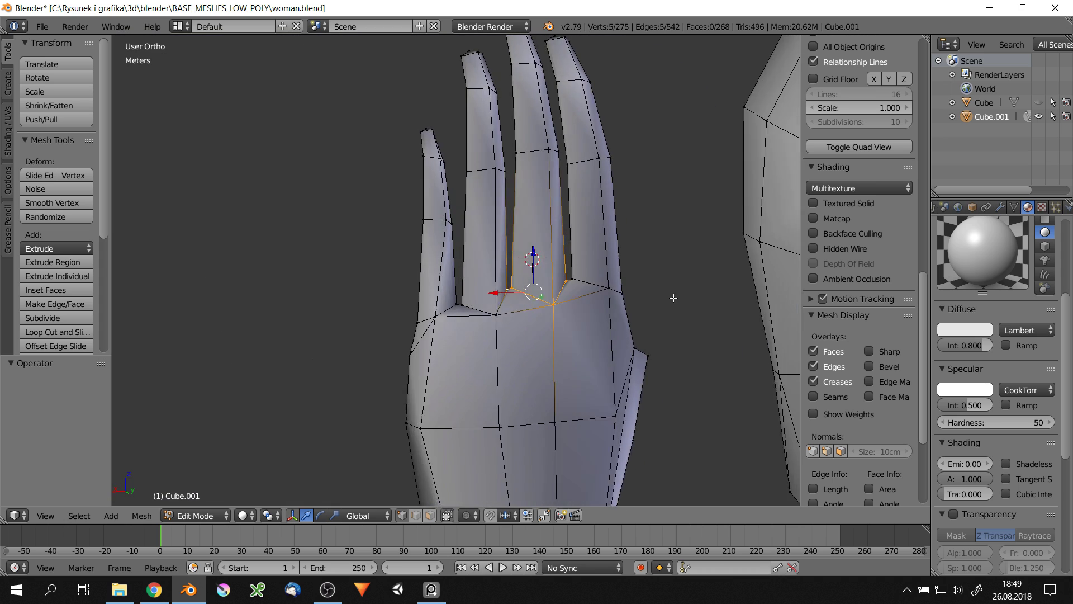
Lower a vertex at the wrist
right_click(416, 302)
drag(418, 277, 417, 291)
scroll(417, 291, down, 2)
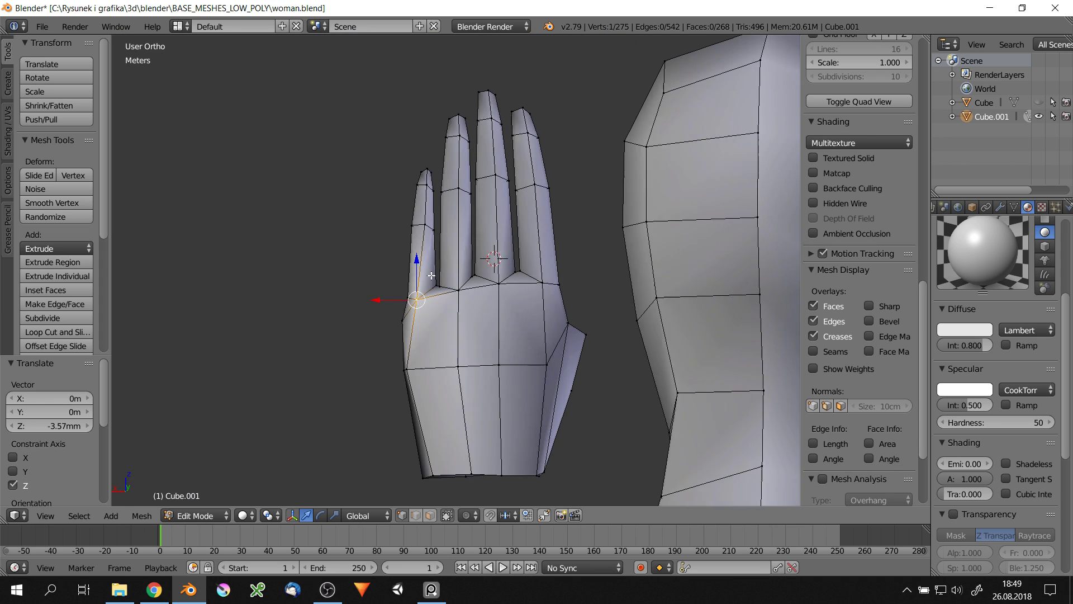
middle_drag(425, 291, 460, 289)
scroll(414, 367, down, 3)
scroll(575, 206, up, 6)
Reposition a fingertip vertex, checking it from the front
right_click(575, 206)
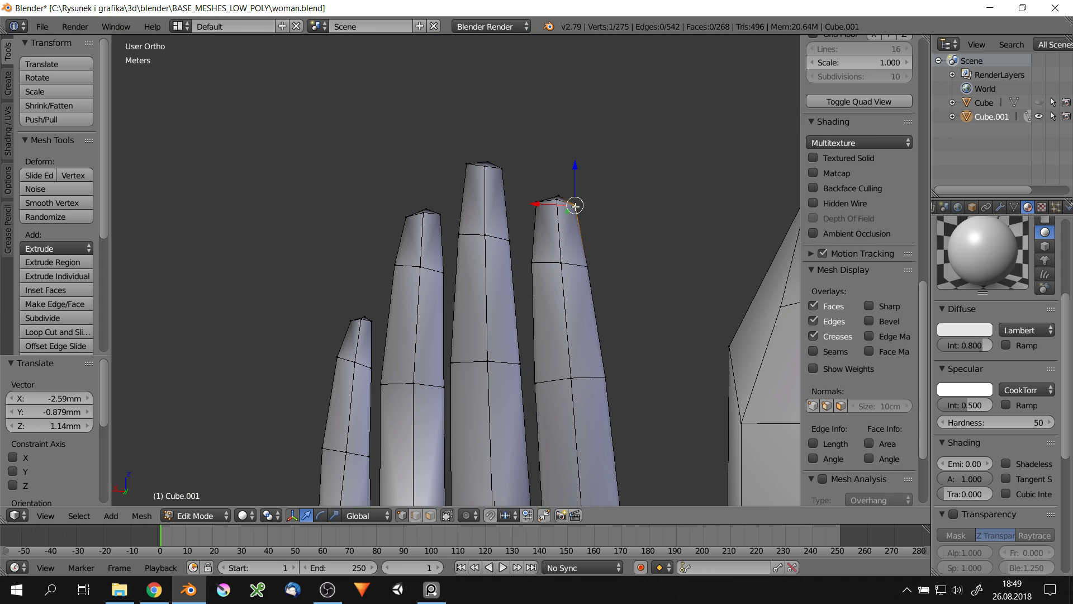
scroll(496, 185, down, 3)
scroll(496, 184, up, 3)
drag(496, 185, 421, 232)
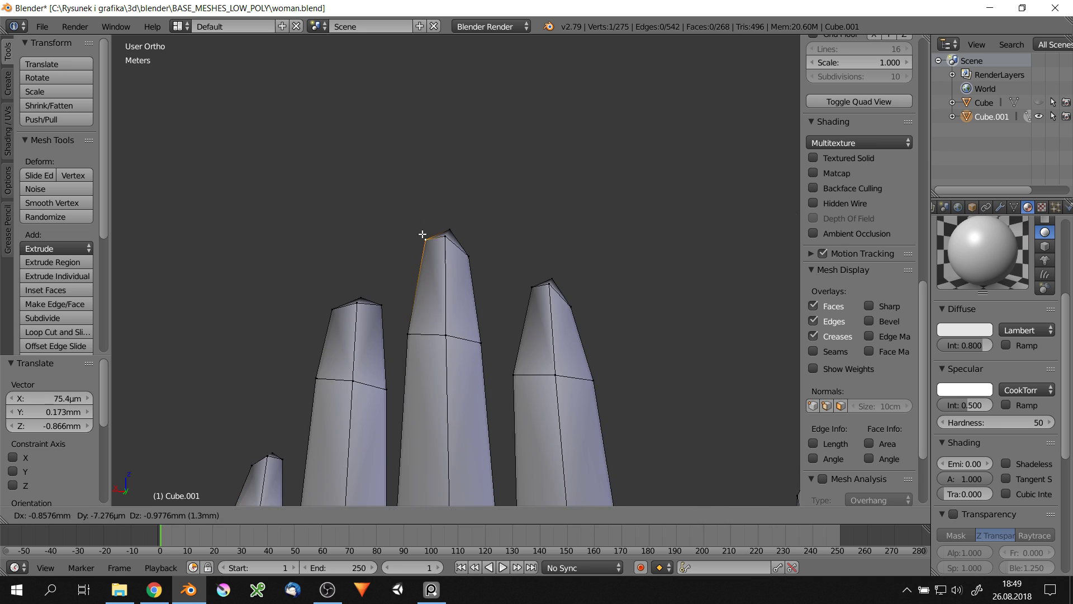
scroll(421, 232, down, 3)
mouse_move(421, 232)
middle_down()
mouse_move(508, 313)
mouse_move(572, 248)
mouse_move(504, 252)
mouse_move(498, 316)
middle_up()
scroll(572, 248, up, 4)
Undo an accidental face extrusion on the hand and adjust an edge instead
right_click(495, 302)
key(e)
key(Escape)
key(ctrl+z)
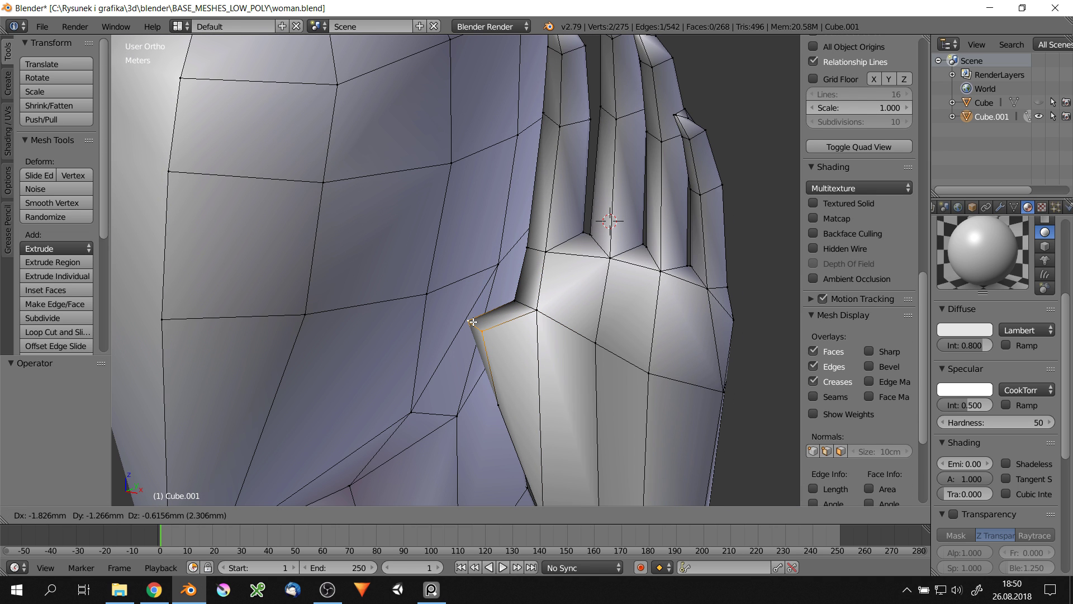
click(469, 335)
scroll(469, 335, down, 3)
scroll(469, 335, up, 3)
Select a thumb-side vertex and bring the hand into view
right_click(451, 330)
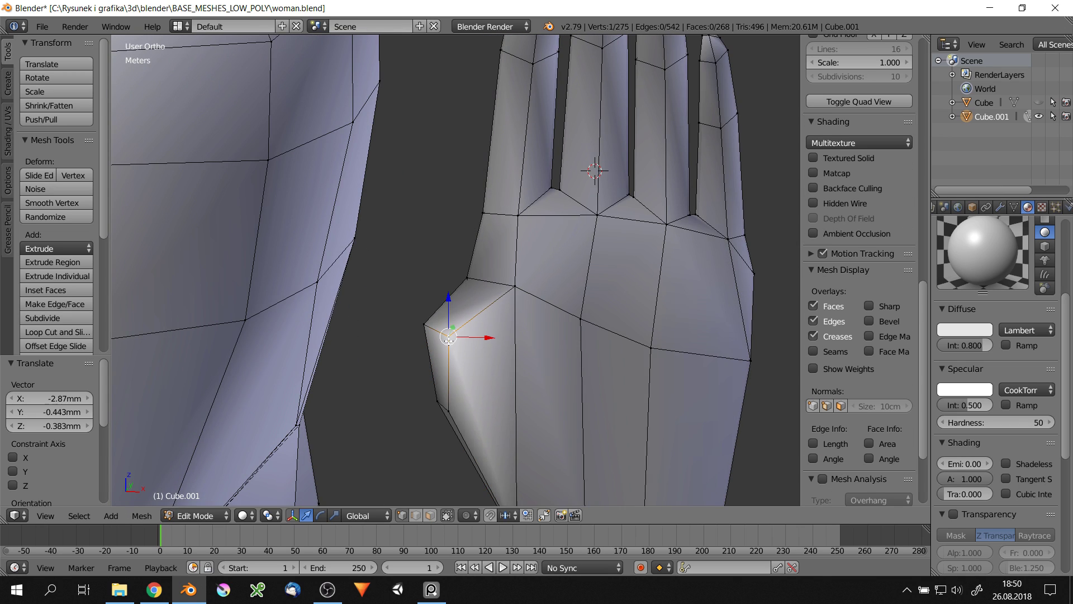
middle_drag(451, 330, 474, 301)
scroll(473, 301, down, 1)
scroll(442, 291, down, 3)
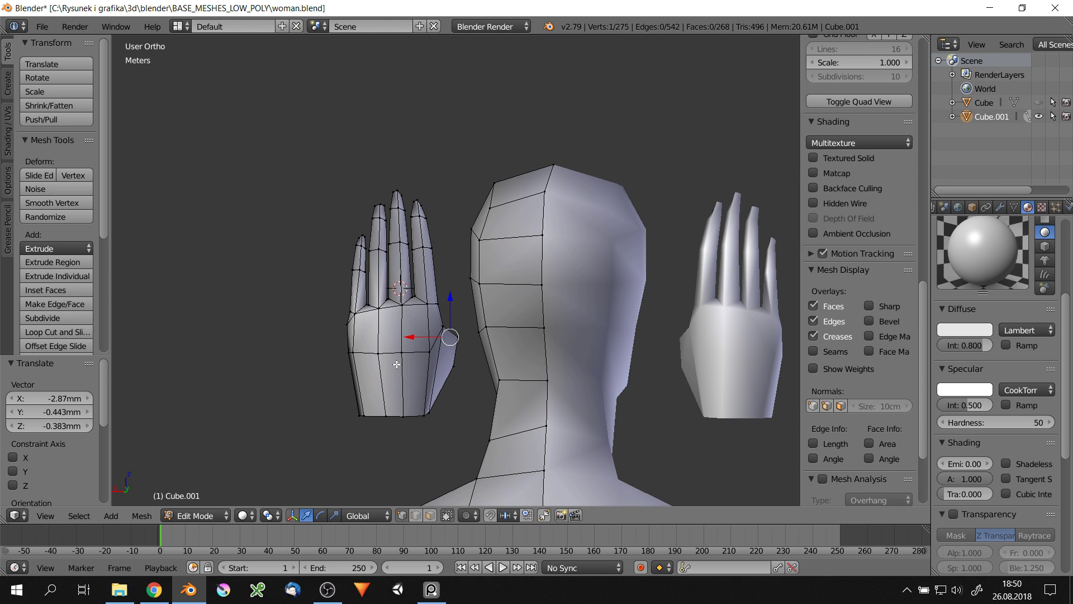
scroll(397, 364, down, 2)
middle_drag(397, 365, 414, 252)
scroll(424, 224, up, 5)
Grow the fingertip face selection in wireframe, then return to solid shading
key(z)
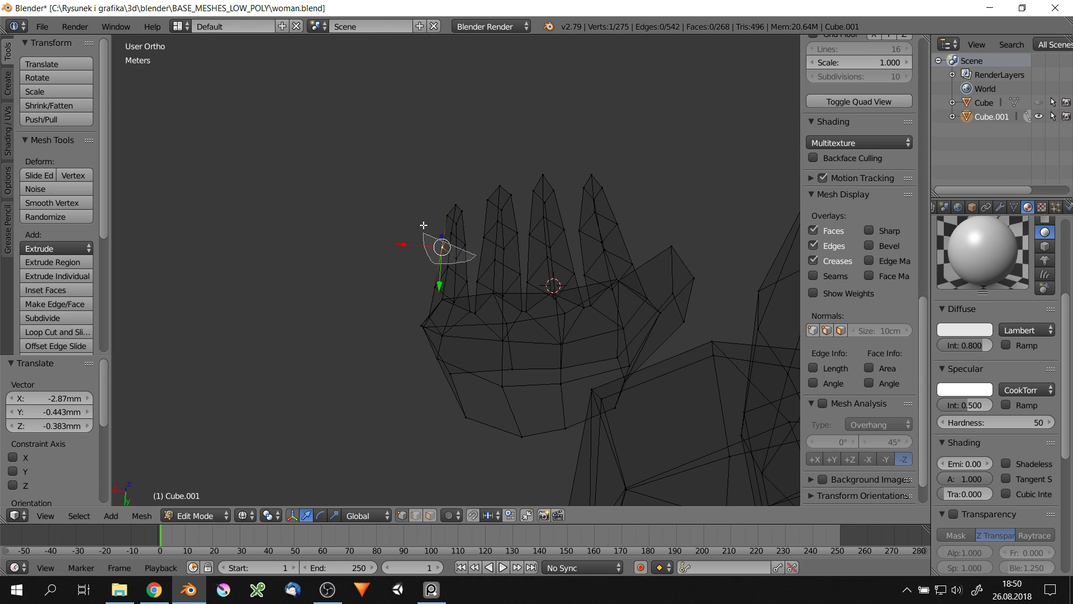
key(ctrl+KP_Add)
key(ctrl+KP_Add)
scroll(546, 185, up, 3)
key(z)
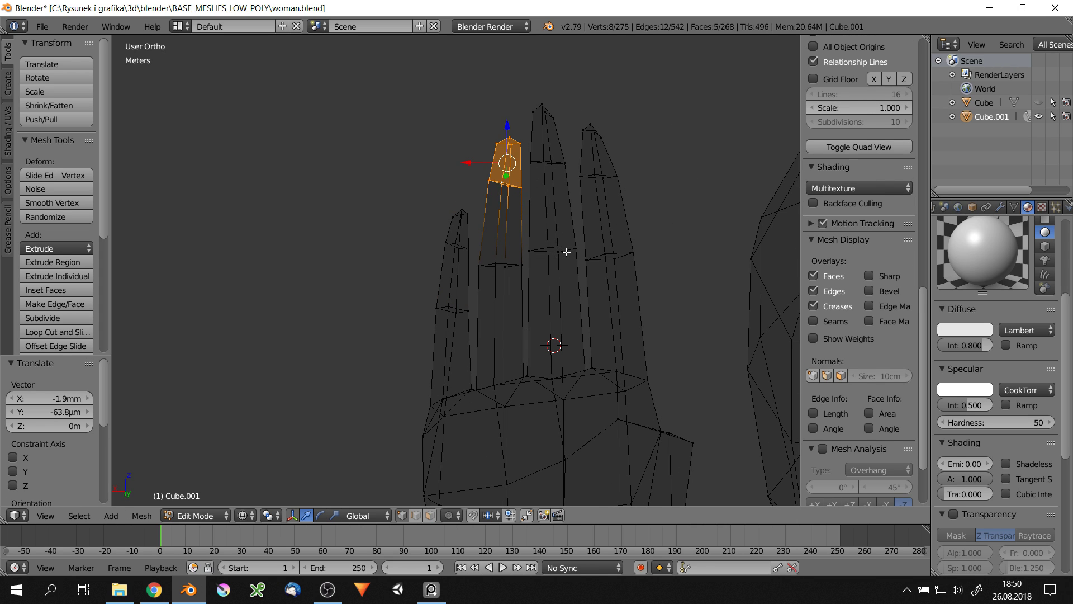
key(z)
scroll(566, 252, down, 3)
scroll(567, 252, up, 5)
Select a single fingertip vertex and nudge it slightly
right_click(548, 191)
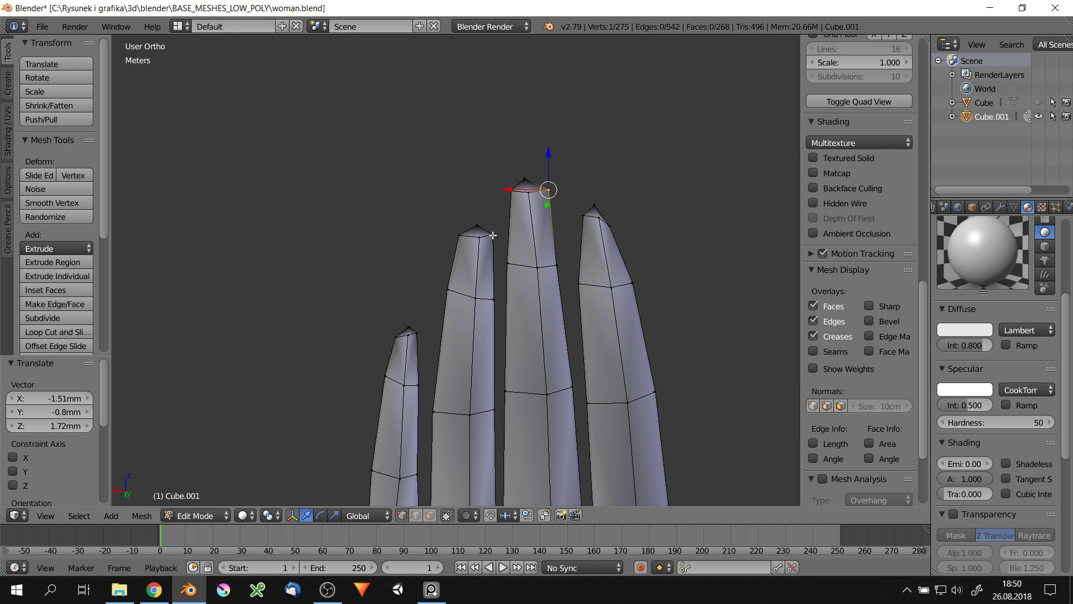
right_drag(417, 339, 416, 339)
scroll(419, 339, down, 3)
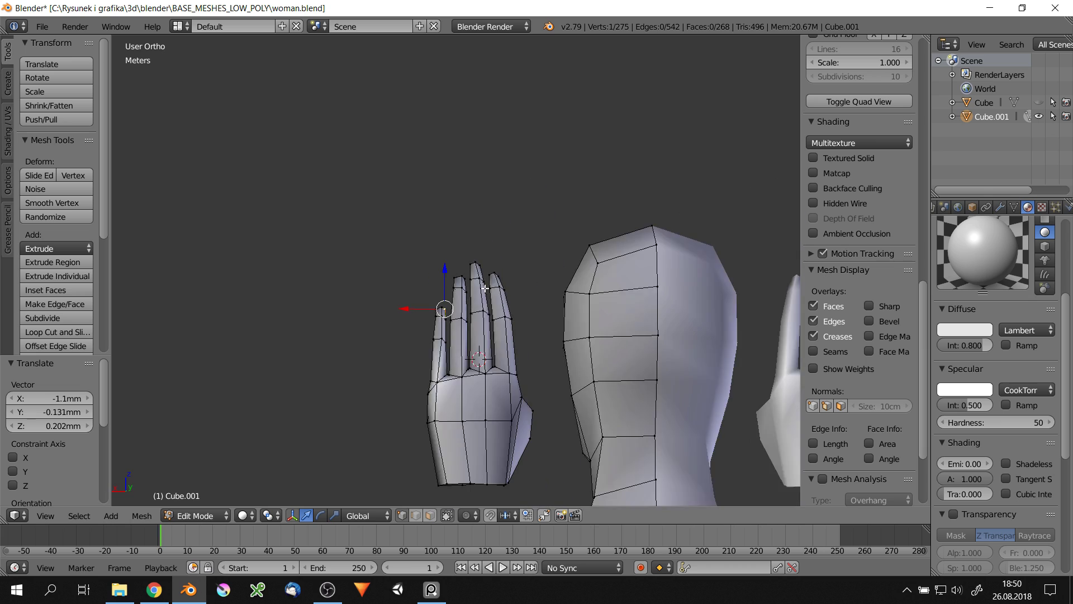
middle_drag(442, 336, 475, 391)
scroll(475, 434, up, 4)
Adjust the selected vertex from the palm side and confirm its new position
mouse_move(475, 434)
middle_down()
mouse_move(503, 336)
mouse_move(515, 392)
middle_up()
scroll(526, 403, up, 3)
right_drag(528, 415, 529, 414)
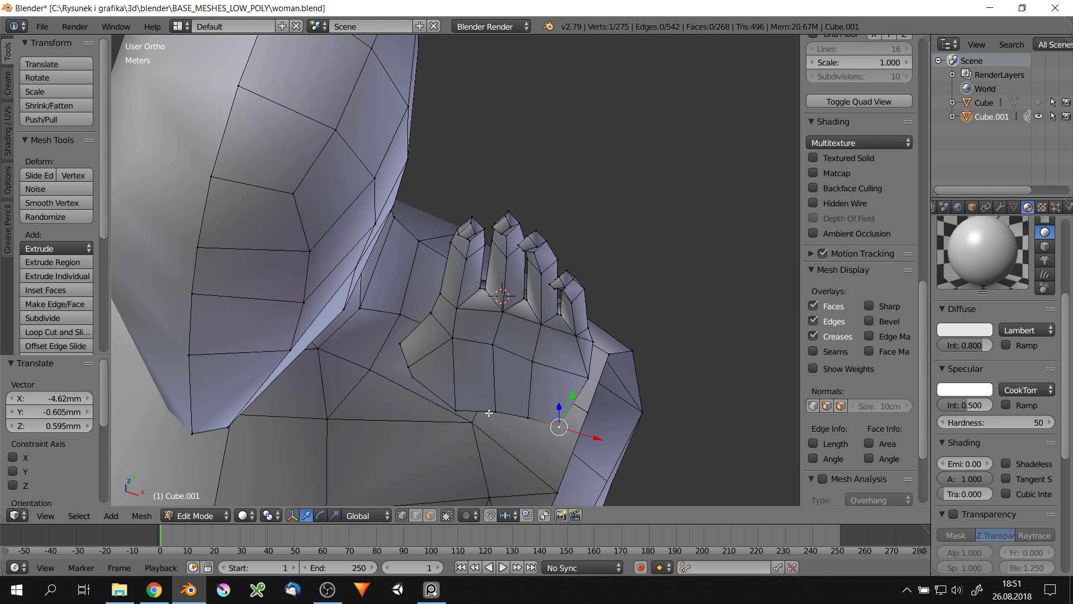
scroll(489, 412, down, 3)
scroll(490, 314, up, 3)
mouse_move(489, 413)
middle_down()
mouse_move(490, 314)
mouse_move(455, 305)
mouse_move(478, 330)
middle_up()
click(446, 334)
scroll(464, 324, up, 2)
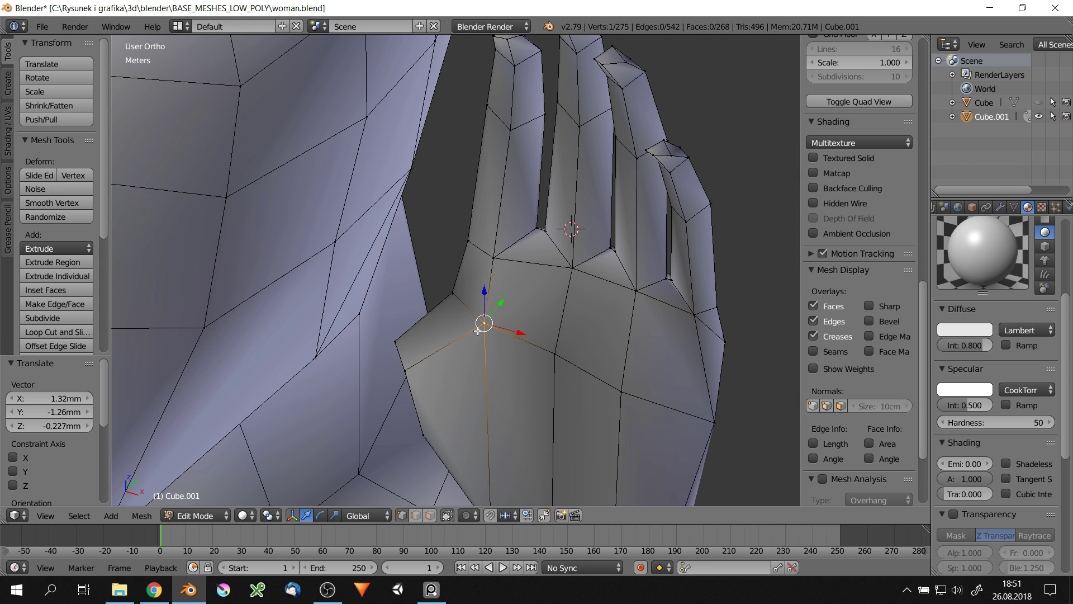
scroll(470, 340, down, 3)
Add a centered loop cut running down the thumb side of the hand
key(ctrl+r)
click(464, 392)
right_click(471, 444)
middle_drag(471, 443, 434, 247)
scroll(479, 441, up, 2)
key(alt+m)
Merge the selected corner vertices, reposition the result, and slide the hand's side edge
click(479, 455)
key(g)
click(469, 444)
key(g)
key(g)
click(434, 247)
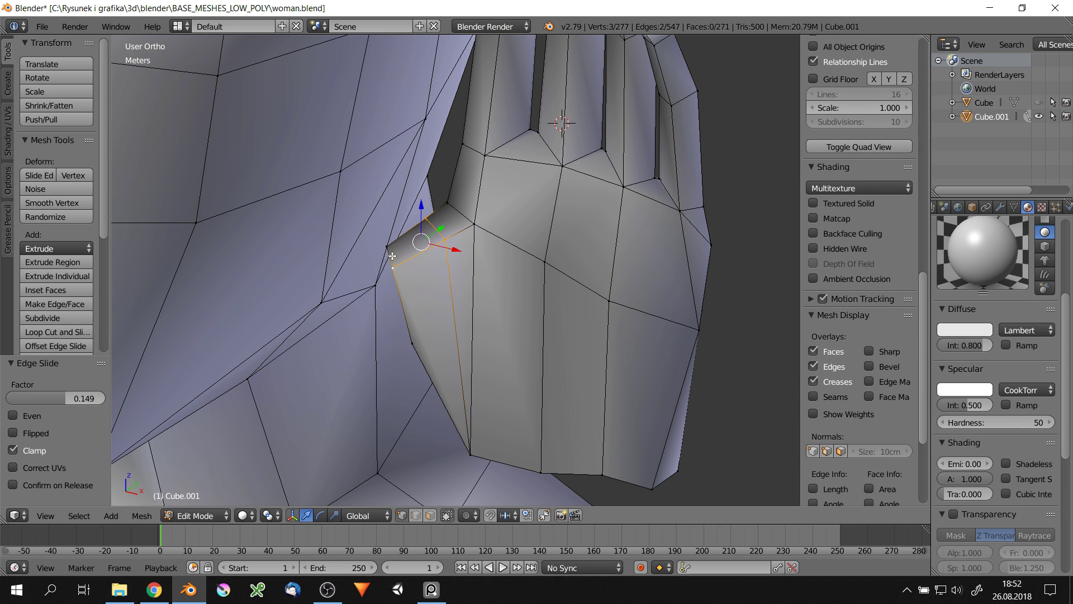
Extrude the side face of the palm outward into a thumb segment and rotate its tip
click(428, 113)
middle_drag(429, 113, 439, 215)
key(r)
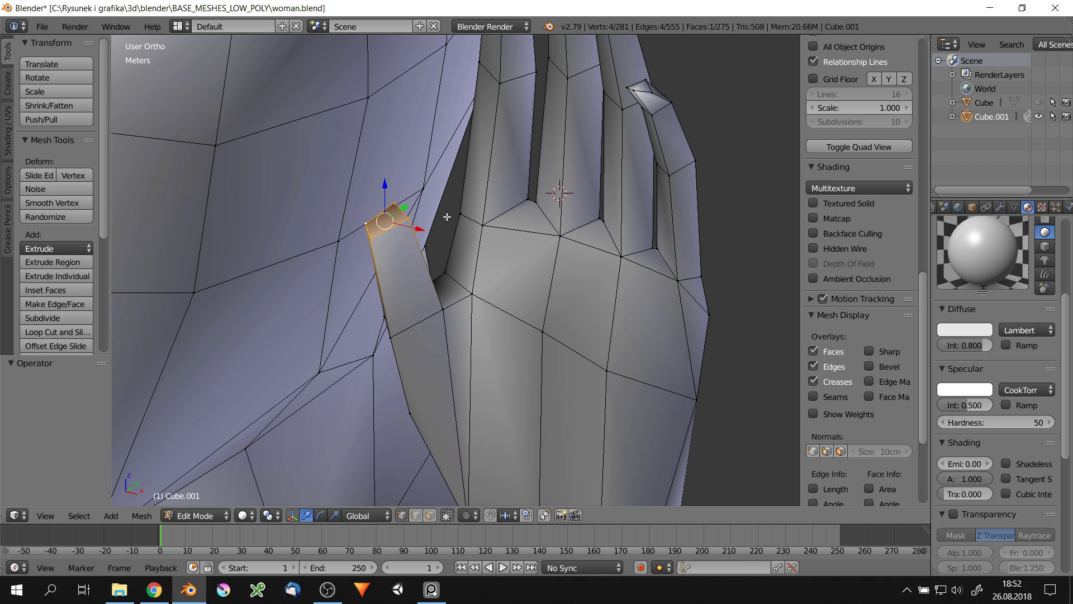
click(458, 142)
mouse_move(458, 143)
middle_down()
mouse_move(425, 134)
mouse_move(408, 156)
middle_up()
key(r)
Move a thumb vertex to shape the new thumb
click(425, 134)
key(g)
click(409, 156)
scroll(431, 197, down, 3)
scroll(414, 200, up, 3)
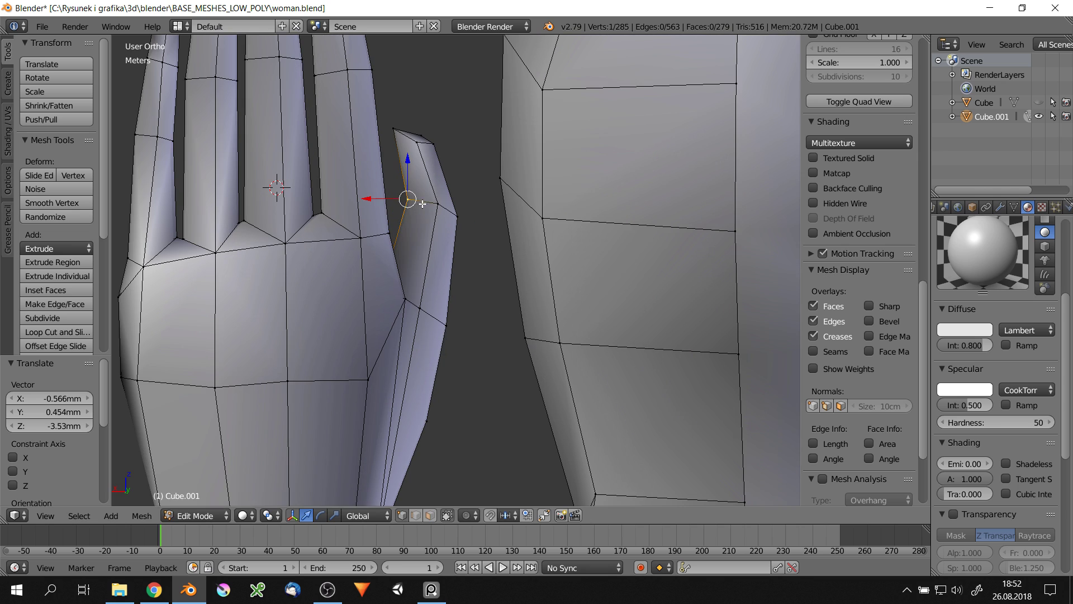
click(437, 314)
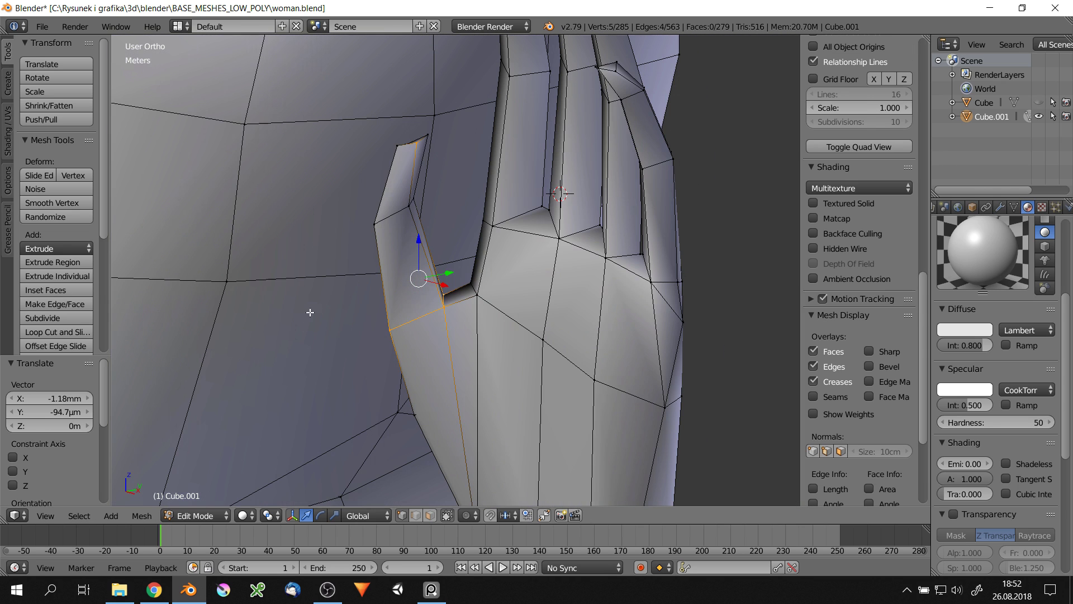
scroll(860, 168, down, 2)
mouse_move(312, 311)
middle_down()
mouse_move(440, 223)
mouse_move(464, 268)
mouse_move(425, 168)
mouse_move(510, 195)
mouse_move(553, 232)
mouse_move(503, 262)
middle_up()
Select thumb vertices, a face and an edge, and move the thumb edge into shape
right_click(440, 221)
right_click(443, 223)
shift+right_click(425, 168)
scroll(427, 170, up, 2)
scroll(428, 167, down, 5)
scroll(510, 195, up, 1)
scroll(510, 195, up, 2)
shift+right_click(549, 240)
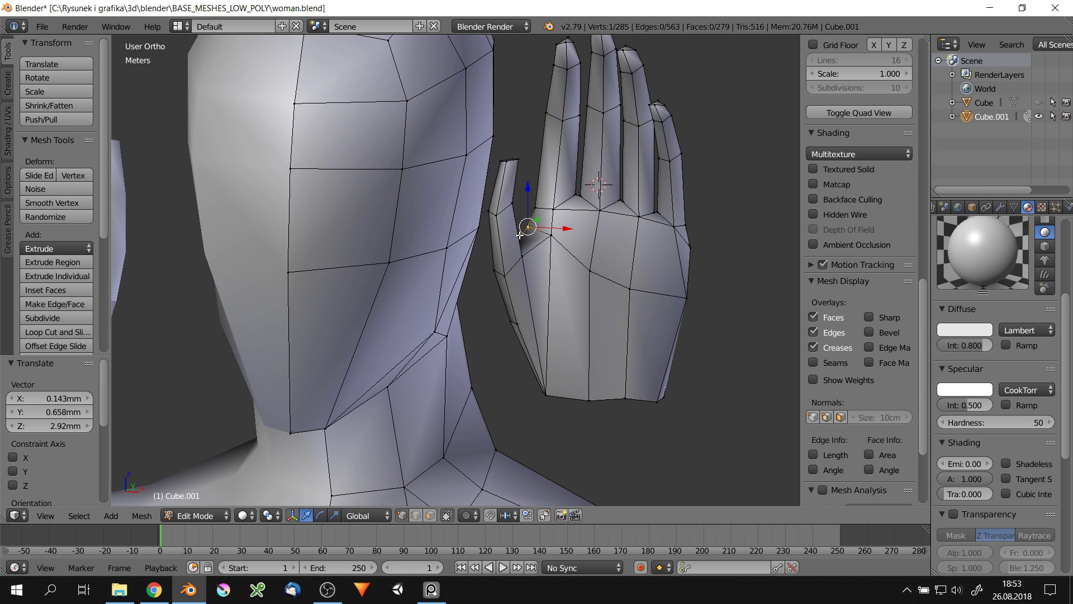
right_click(499, 271)
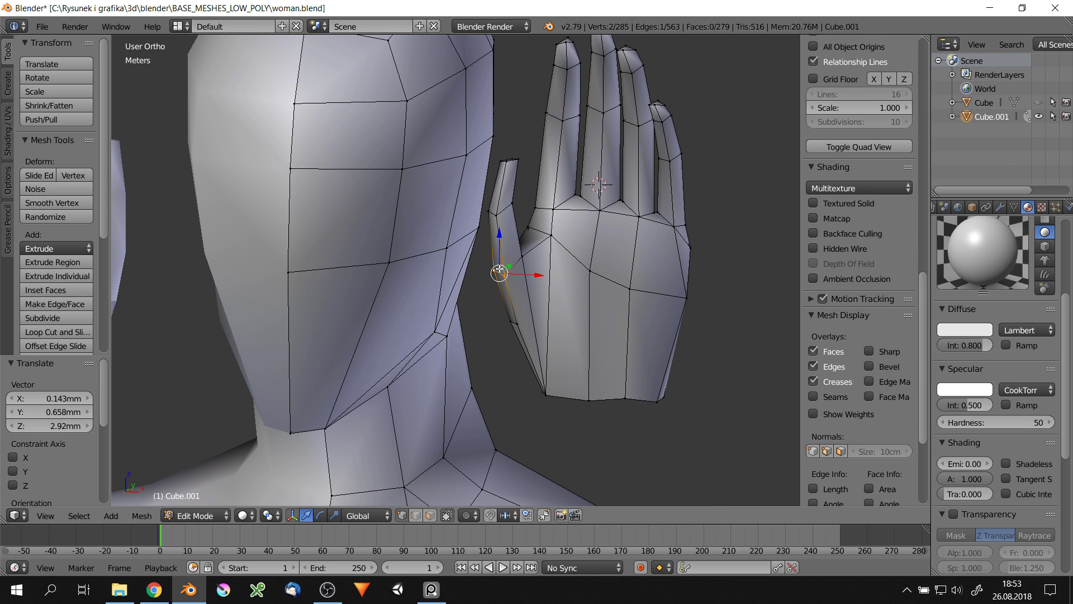
click(506, 334)
Select the thumb-tip vertex and an edge at the thumb tip to refine it
scroll(506, 333, down, 3)
scroll(559, 266, down, 2)
scroll(559, 266, up, 3)
right_click(505, 204)
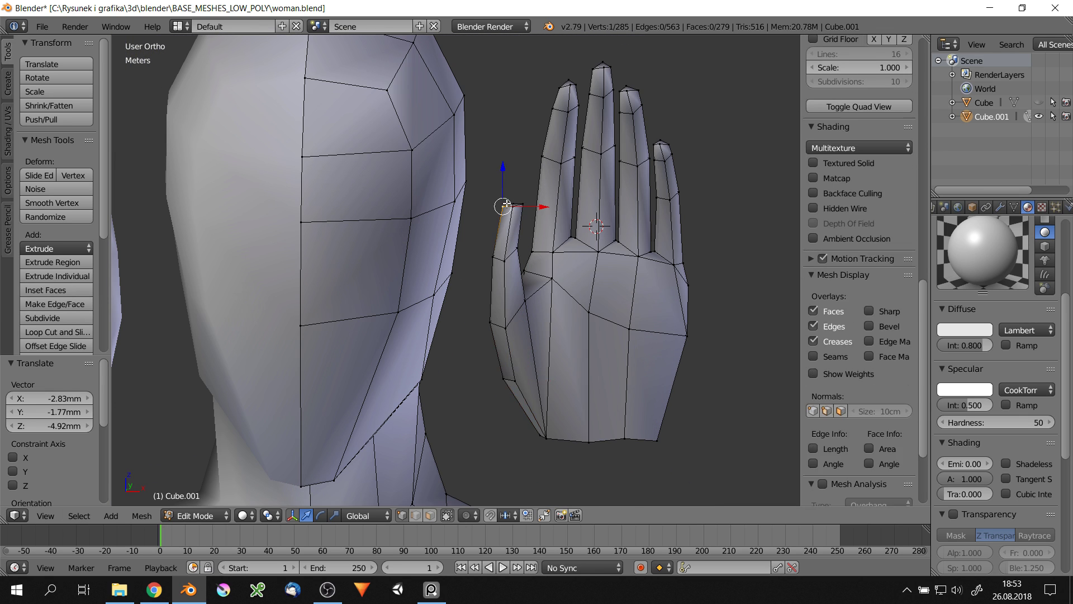
middle_drag(518, 215, 525, 306)
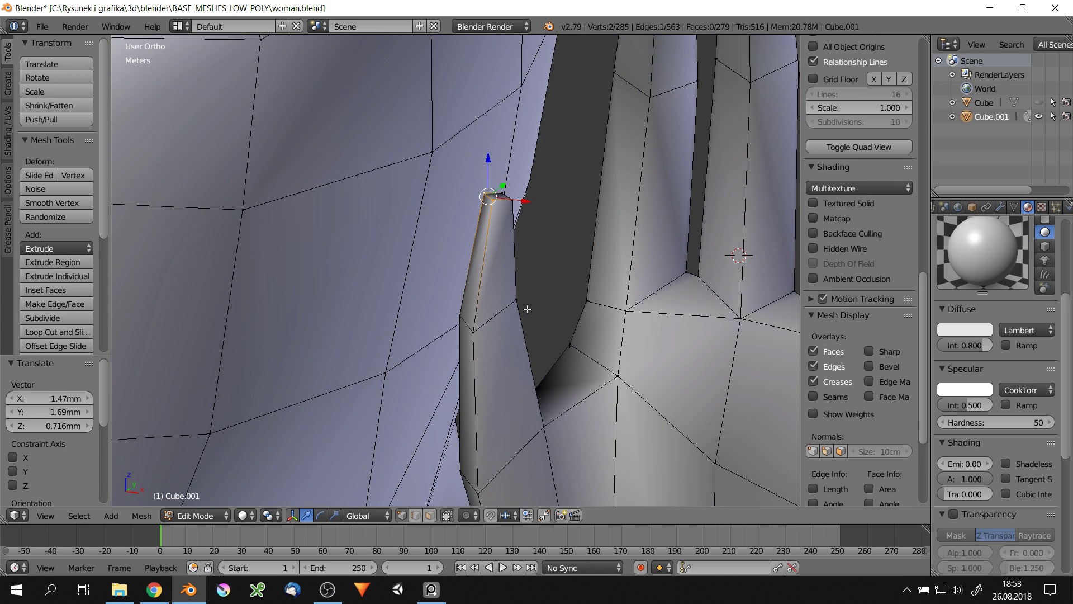
scroll(511, 257, down, 3)
scroll(514, 246, up, 4)
right_click(515, 246)
scroll(515, 246, down, 2)
scroll(515, 246, down, 4)
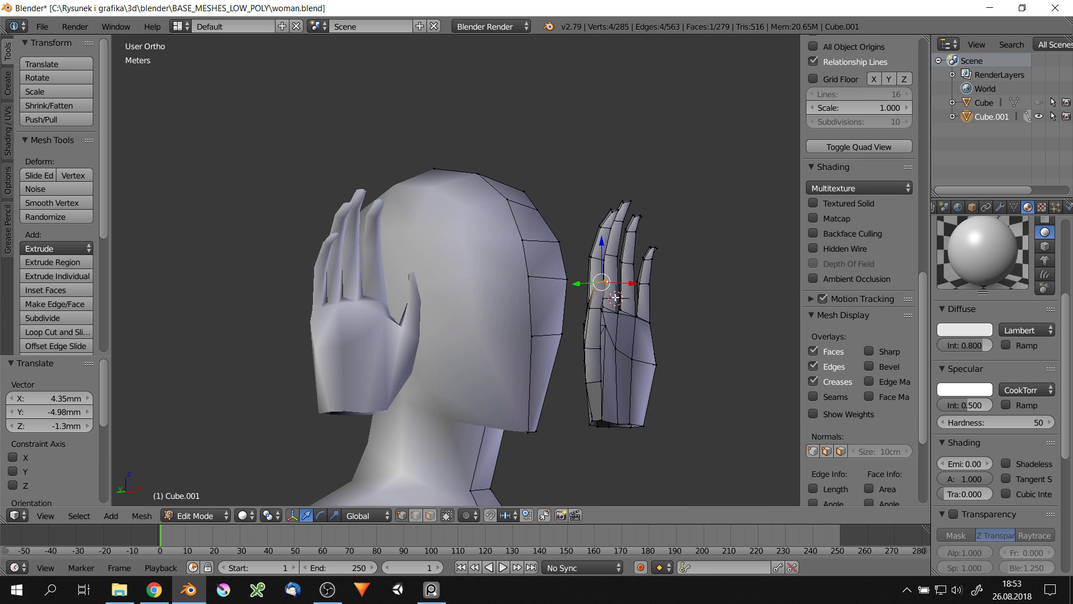
Nudge the palm's side vertices and adjust a palm edge, viewing the hand from below
right_drag(709, 352, 746, 351)
right_drag(708, 310, 705, 306)
scroll(691, 260, up, 1)
scroll(676, 302, down, 3)
scroll(695, 315, up, 3)
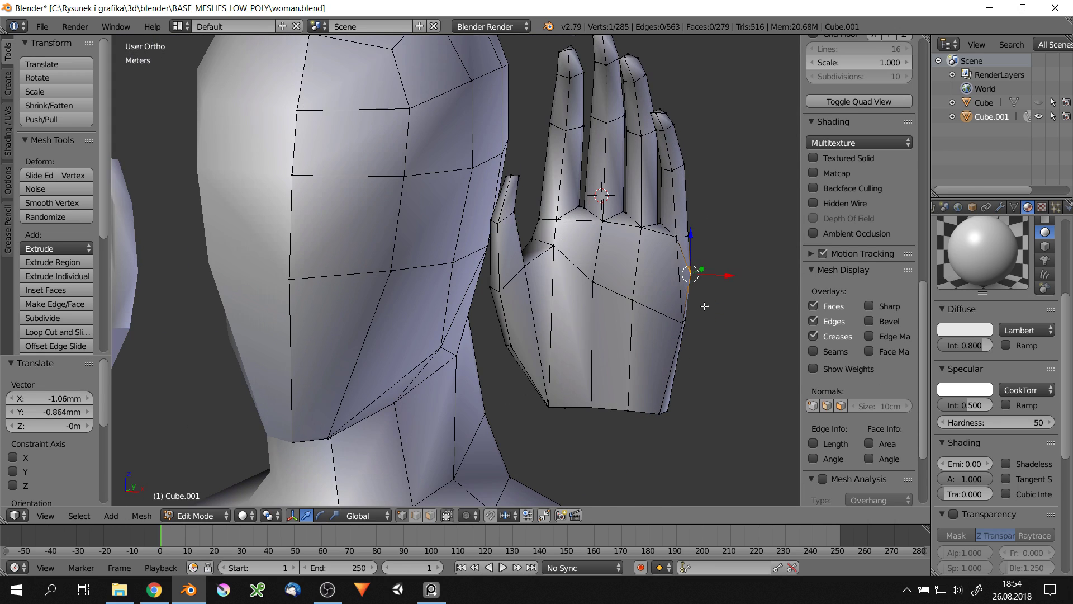
right_drag(594, 246, 596, 244)
middle_drag(596, 244, 507, 255)
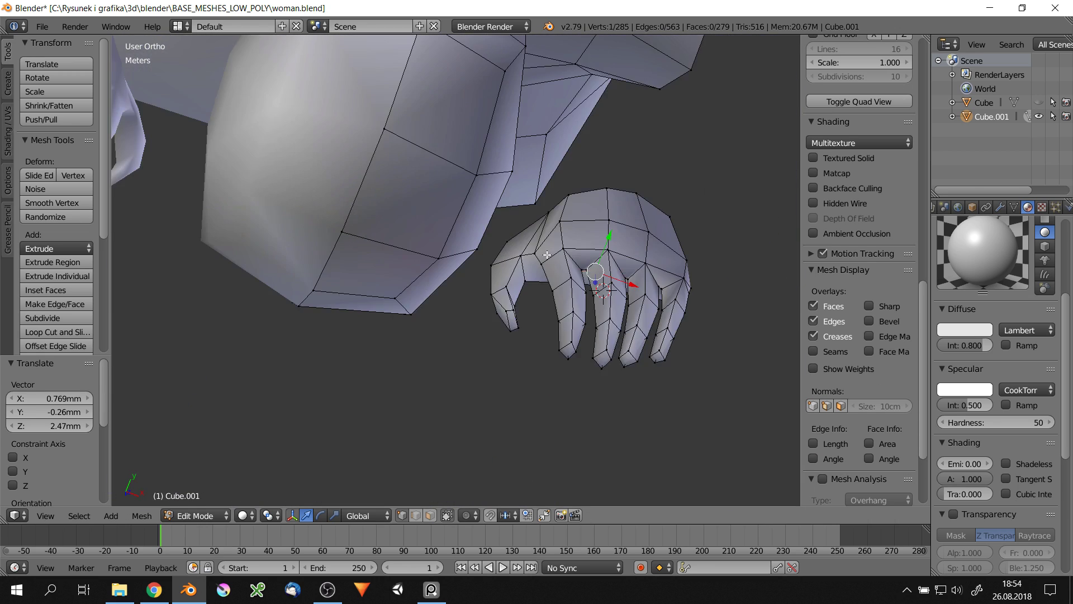
scroll(507, 254, up, 2)
shift+right_drag(571, 185, 524, 201)
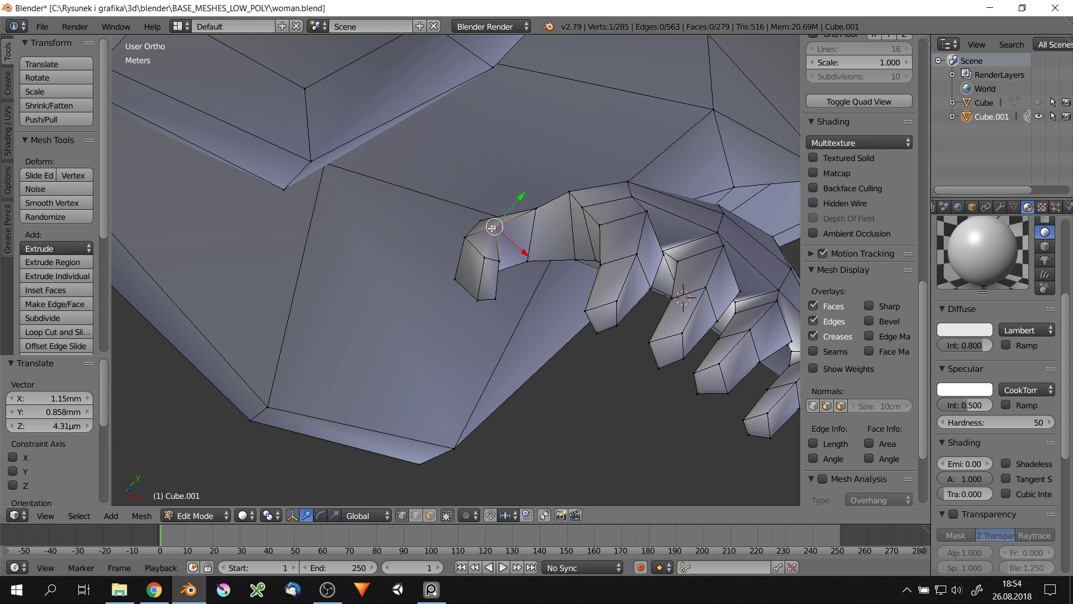
scroll(492, 228, down, 3)
mouse_move(492, 228)
middle_down()
mouse_move(559, 251)
mouse_move(577, 278)
middle_up()
Save woman.blend, confirming the overwrite of the existing file
key(ctrl+s)
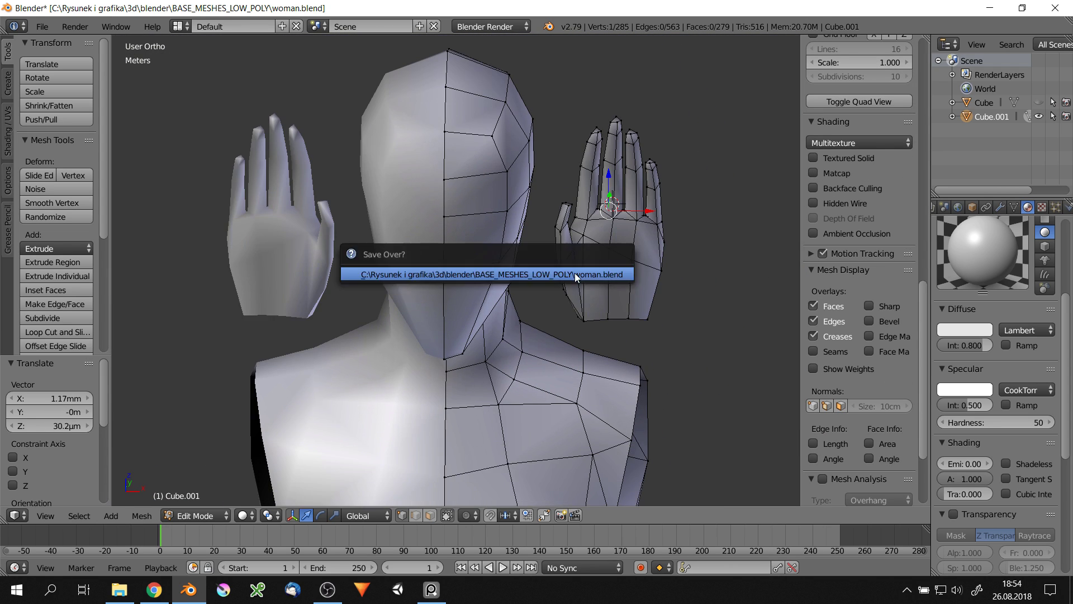
click(577, 277)
scroll(577, 277, down, 3)
Rotate the whole hand about Z and X and place it beside the hips
key(ctrl+l)
key(r)
key(z)
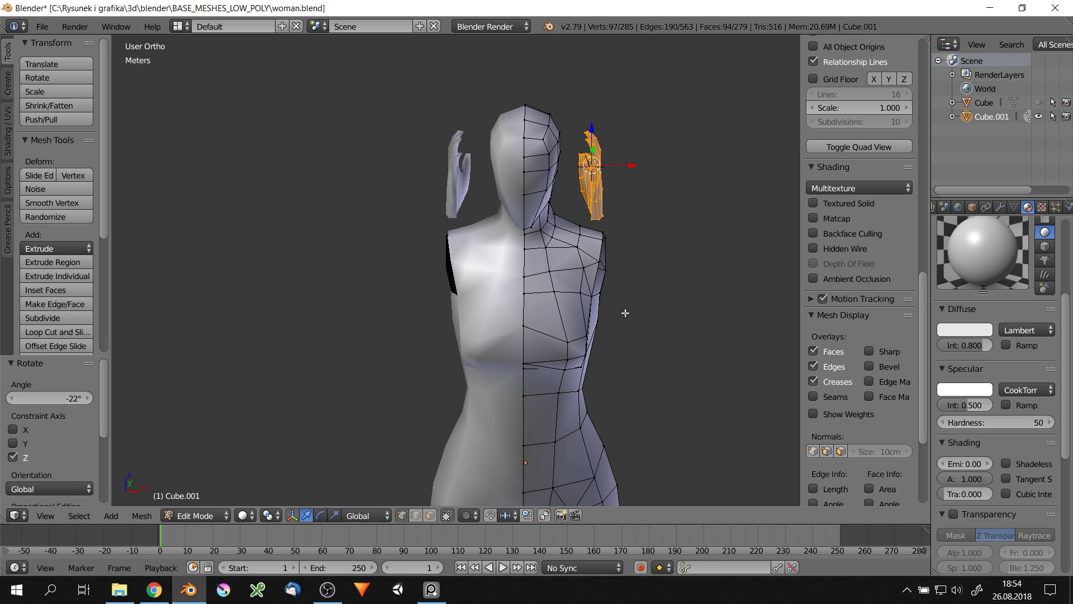
key(r)
key(x)
click(653, 195)
click(654, 338)
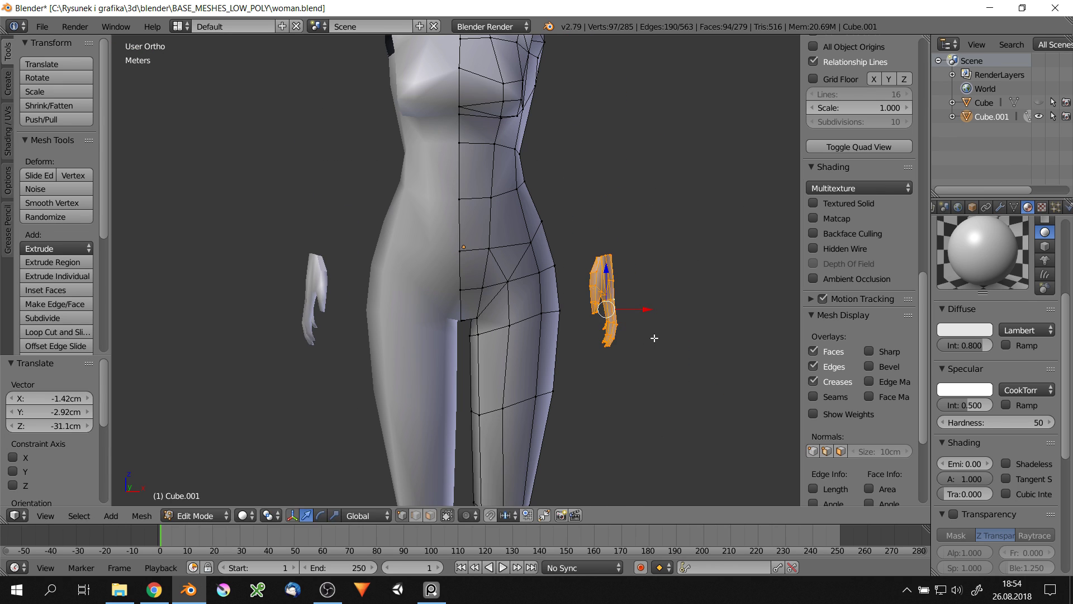
Enlarge the hand and fix its new position at the hip
middle_drag(626, 308, 563, 332)
scroll(563, 333, down, 3)
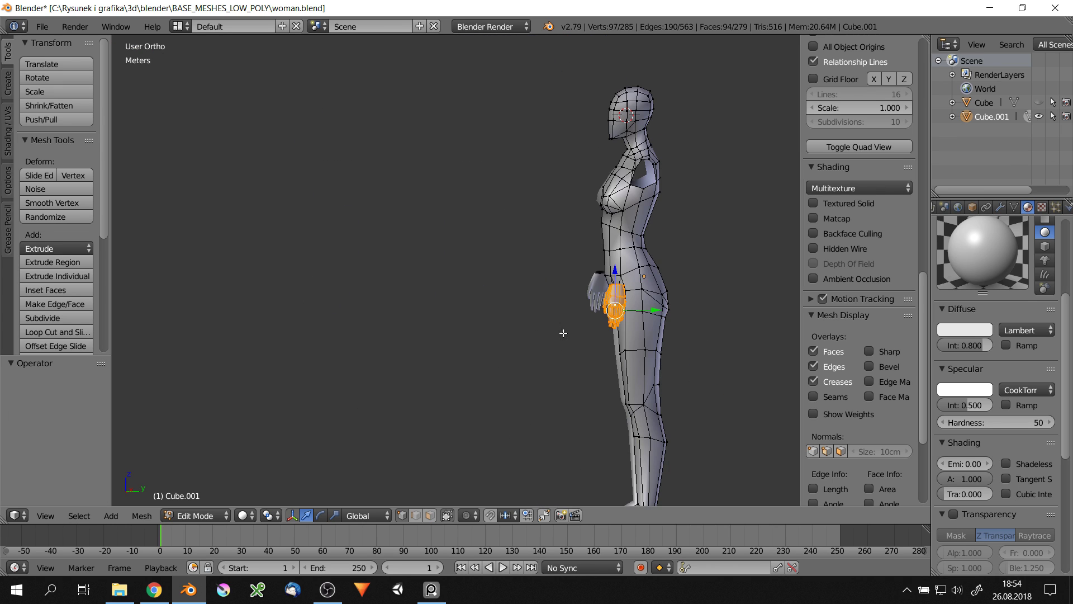
click(693, 344)
middle_drag(693, 344, 693, 291)
click(695, 340)
scroll(696, 339, up, 5)
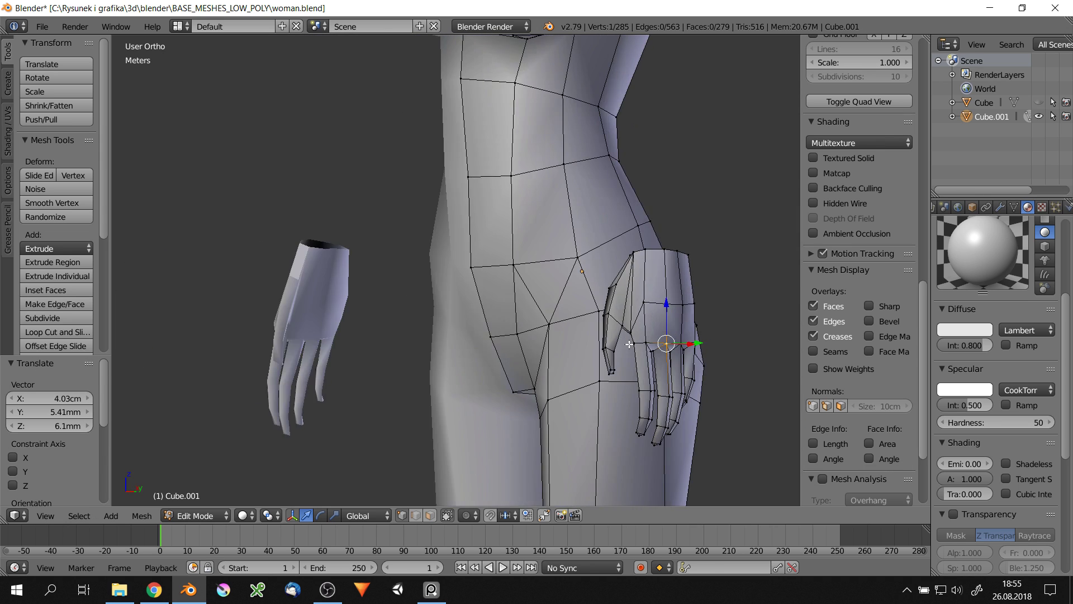
Shrink the wrist edge loop and merge its two vertices at the first
mouse_move(695, 340)
middle_down()
mouse_move(655, 302)
mouse_move(632, 335)
middle_up()
alt+right_click(655, 302)
scroll(655, 302, up, 3)
right_drag(621, 344, 629, 342)
key(s)
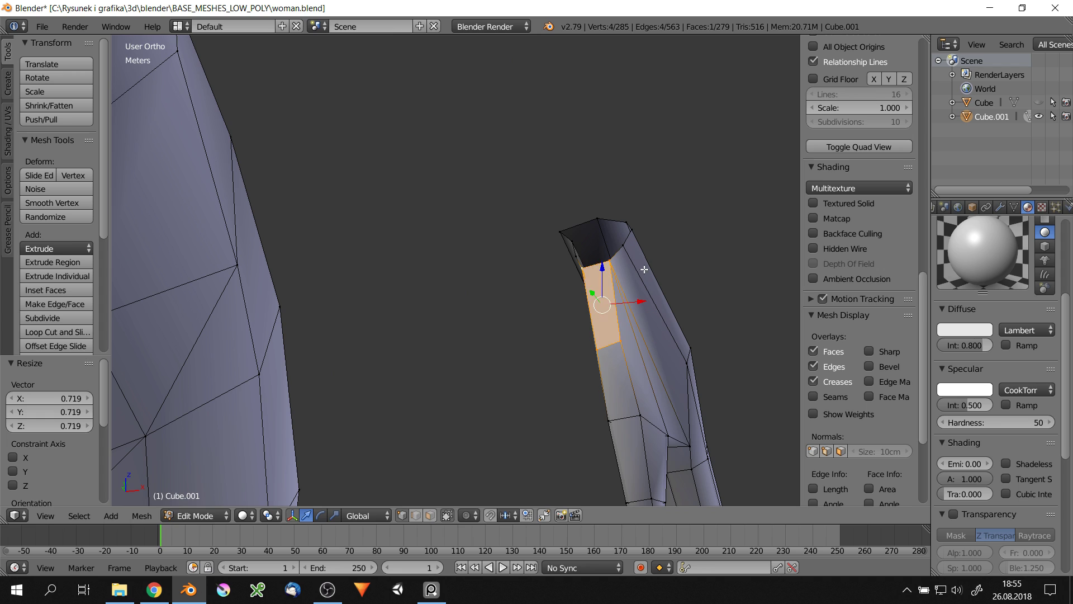
key(alt+m)
click(594, 271)
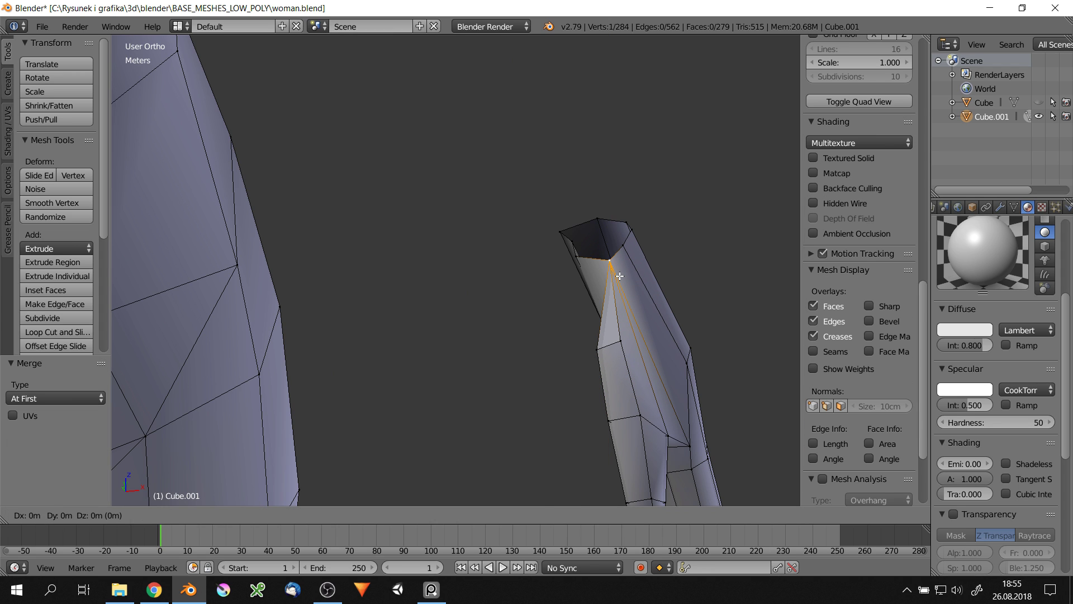
Extrude a new wrist vertex along X and nudge it into place
key(e)
key(x)
click(618, 276)
middle_drag(618, 276, 559, 143)
mouse_move(591, 180)
middle_down()
mouse_move(507, 324)
mouse_move(704, 169)
middle_up()
key(g)
click(586, 182)
click(552, 206)
scroll(507, 325, down, 4)
Move the whole hand along the Y axis toward the hip
key(l)
key(g)
key(y)
click(512, 317)
scroll(586, 272, up, 4)
click(630, 274)
scroll(630, 274, up, 3)
Shift the selection further along X and inspect the hand up close
key(g)
key(x)
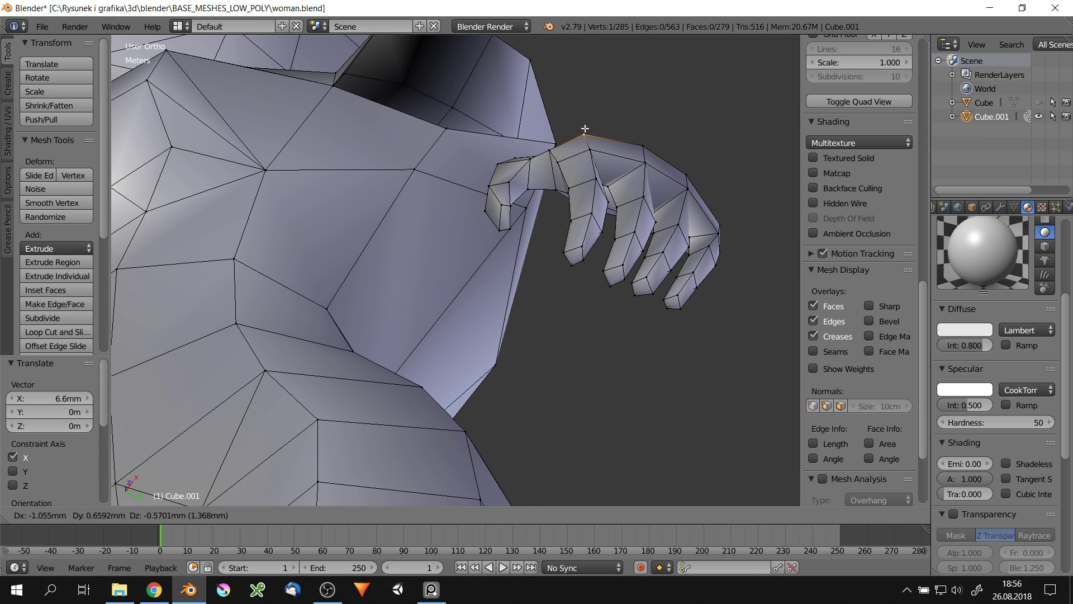
click(585, 129)
middle_drag(585, 129, 547, 203)
mouse_move(507, 277)
middle_down()
mouse_move(505, 223)
mouse_move(480, 234)
mouse_move(316, 250)
mouse_move(581, 287)
mouse_move(566, 285)
middle_up()
scroll(505, 223, up, 3)
scroll(481, 235, down, 3)
scroll(548, 263, up, 4)
Nudge the selected vertex, then check the body from the side in object mode
click(573, 265)
key(g)
click(566, 284)
scroll(566, 285, down, 5)
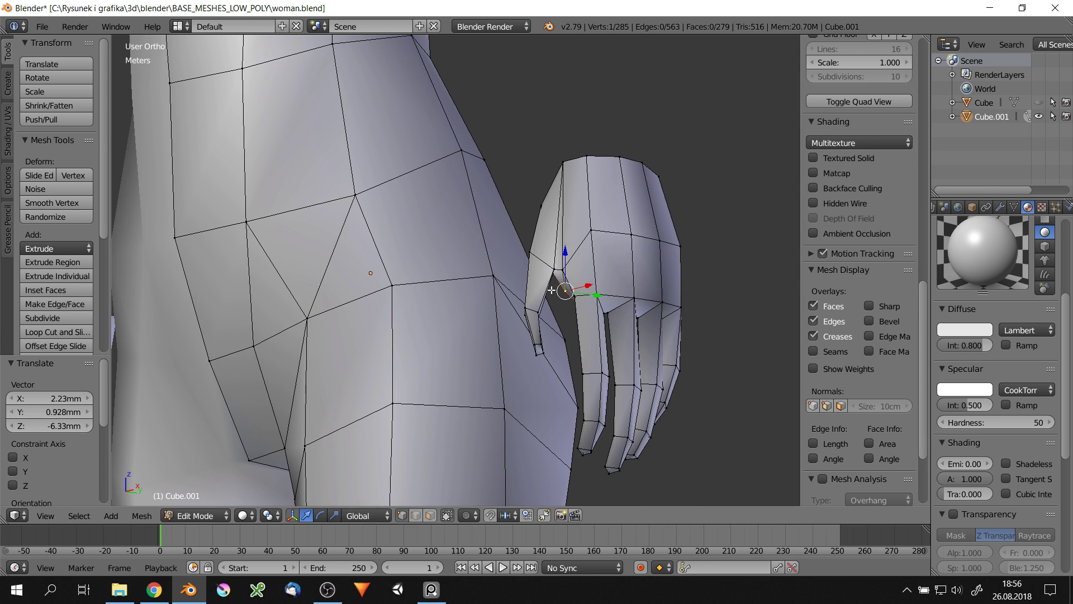
scroll(591, 305, down, 3)
key(Tab)
key(a)
mouse_move(640, 299)
middle_down()
mouse_move(658, 323)
mouse_move(670, 313)
mouse_move(602, 293)
middle_up()
scroll(561, 287, up, 2)
key(Tab)
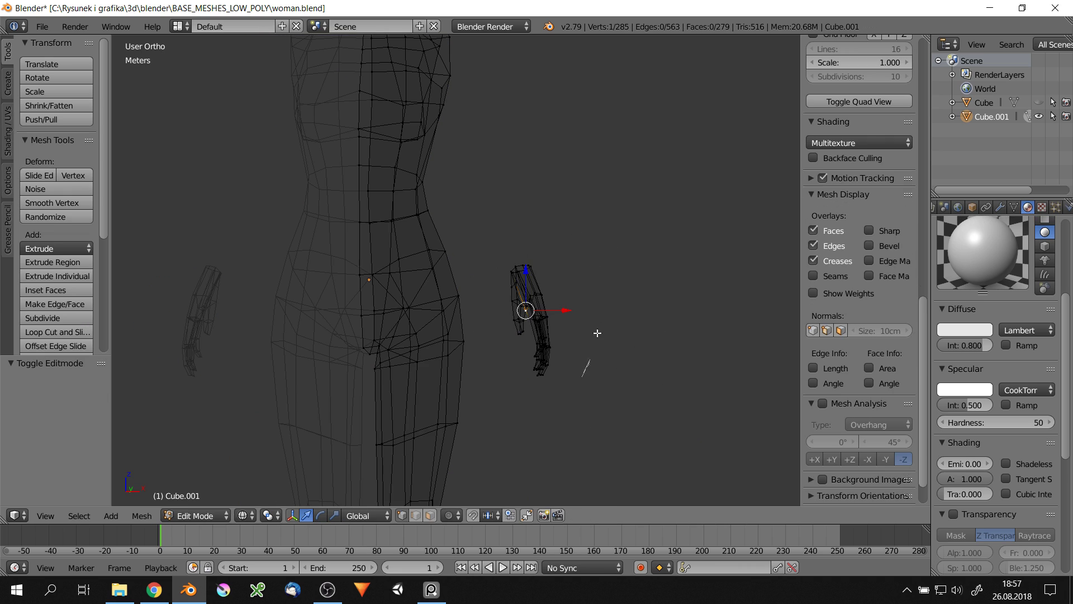
Move the whole hand slightly outward along X, then deselect everything
key(l)
shift+middle_drag(523, 311, 604, 236)
click(605, 273)
scroll(601, 302, down, 5)
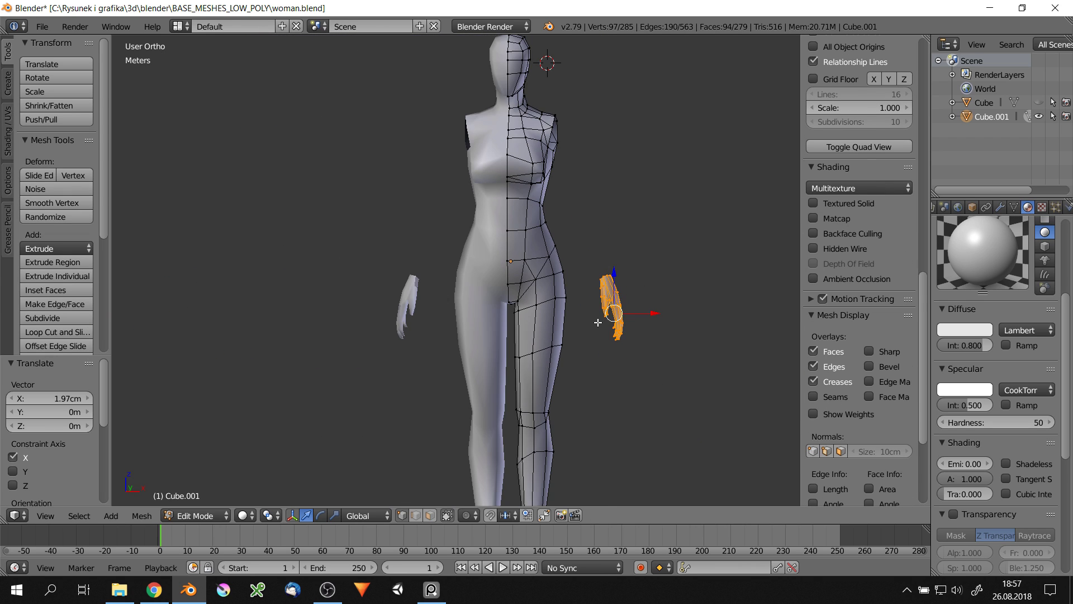
key(a)
scroll(609, 296, up, 4)
Add a new cube and squash it along X into a narrow block
key(space)
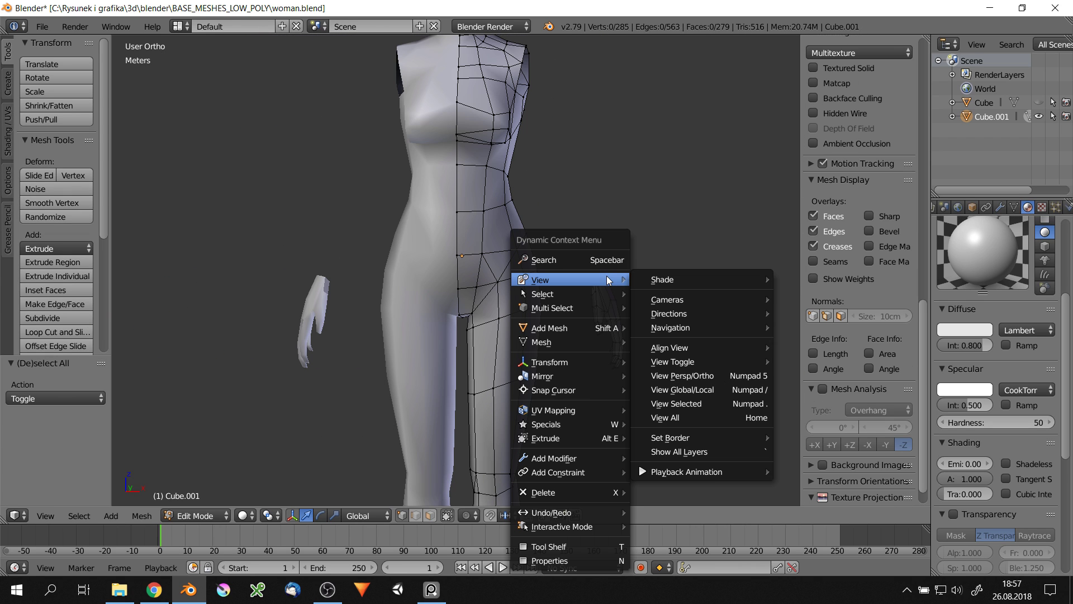
click(709, 340)
scroll(709, 341, down, 3)
key(s)
key(x)
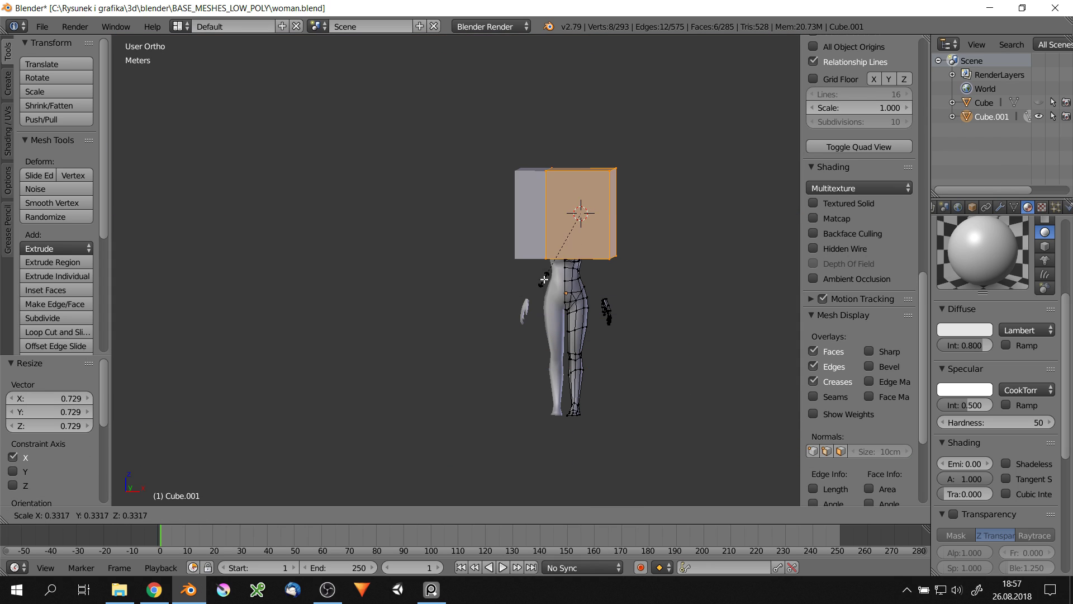
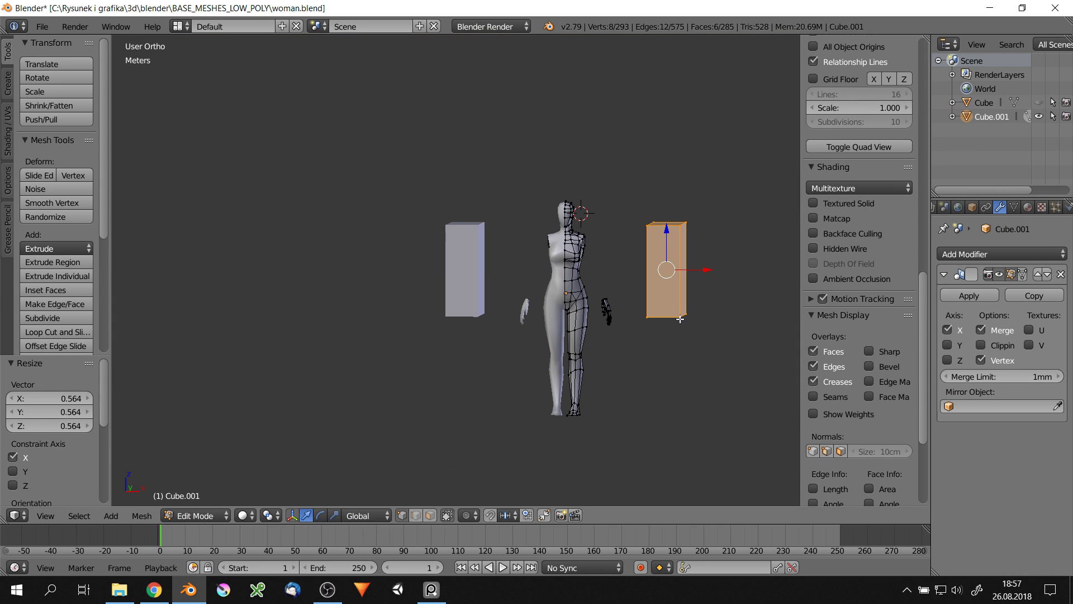
Move the forearm block beside the hand and scale it along X
key(KP_1)
scroll(626, 268, up, 6)
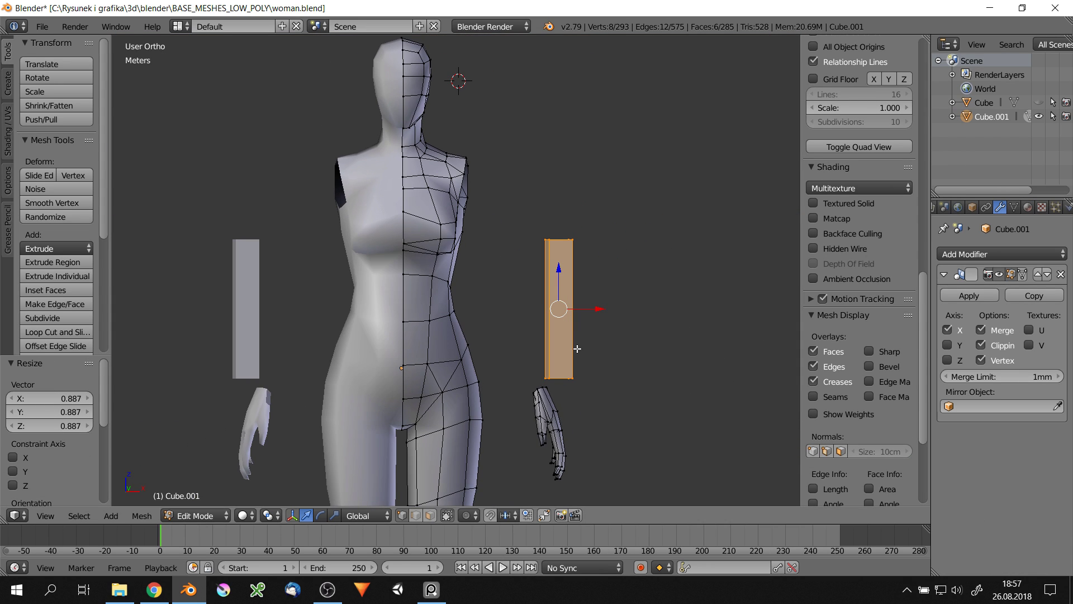
key(g)
click(620, 352)
mouse_move(619, 352)
middle_down()
mouse_move(573, 346)
mouse_move(624, 363)
middle_up()
key(s)
key(x)
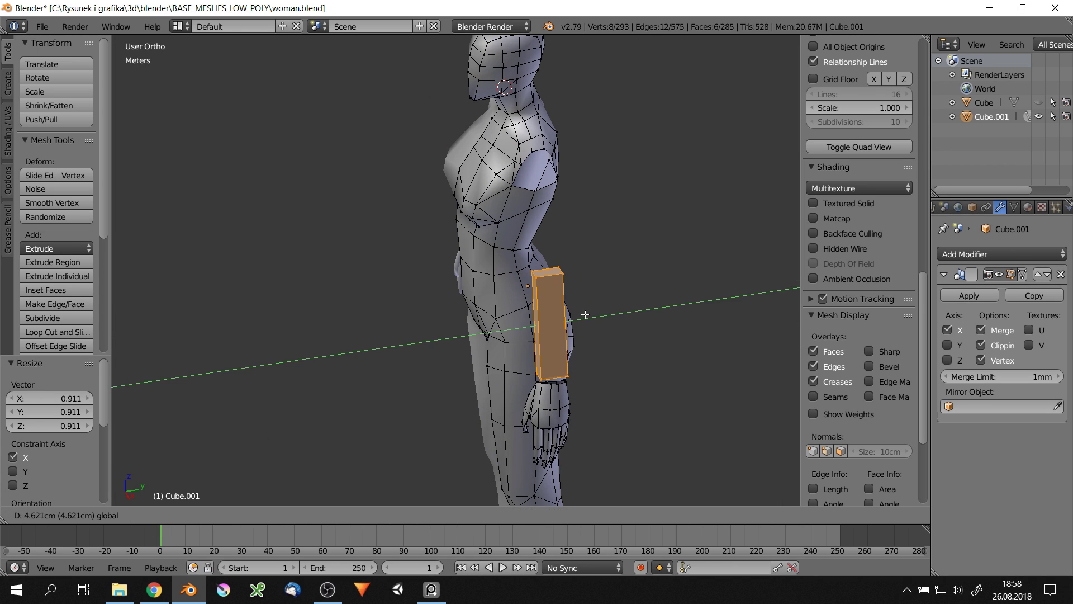
click(585, 315)
Rotate the forearm block to line it up with the hand
key(KP_3)
middle_drag(618, 290, 507, 316)
scroll(506, 316, down, 2)
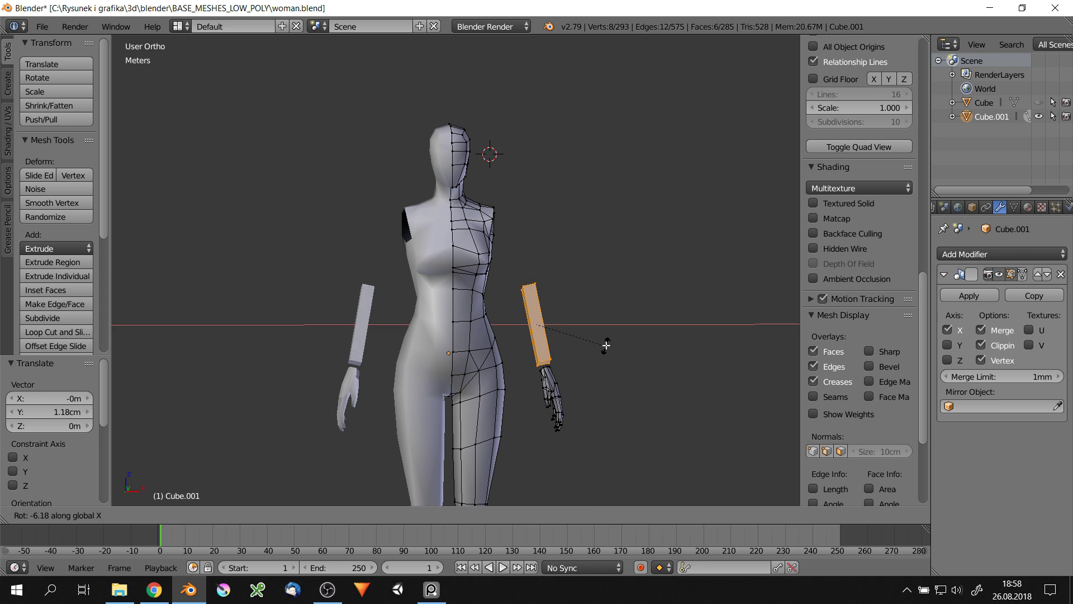
scroll(612, 324, up, 2)
key(r)
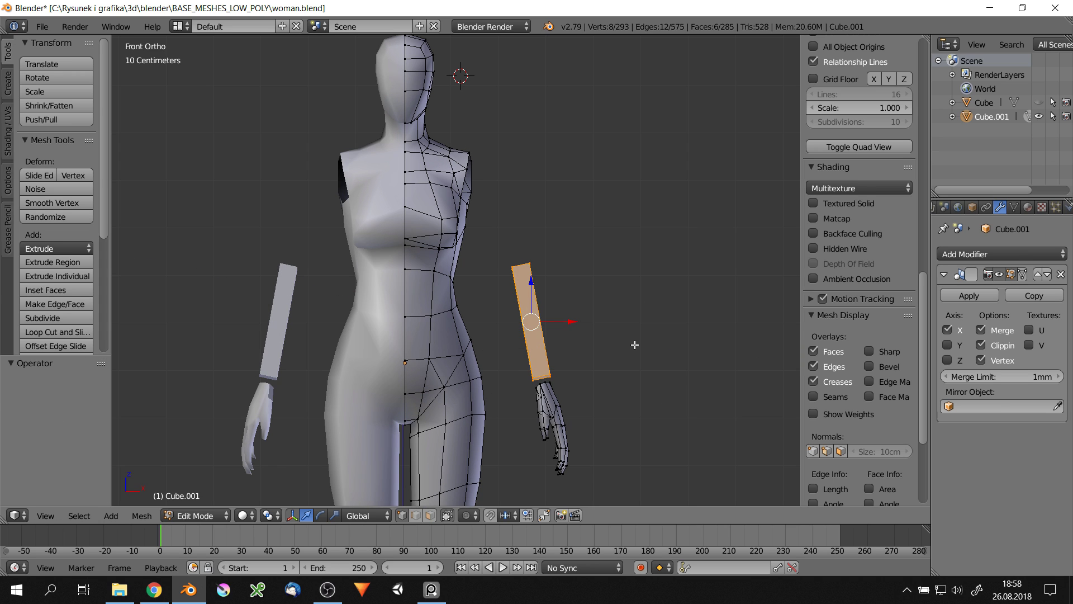
scroll(634, 345, up, 3)
Delete the forearm block's lower end face to open it
click(491, 390)
middle_drag(491, 391, 556, 376)
key(x)
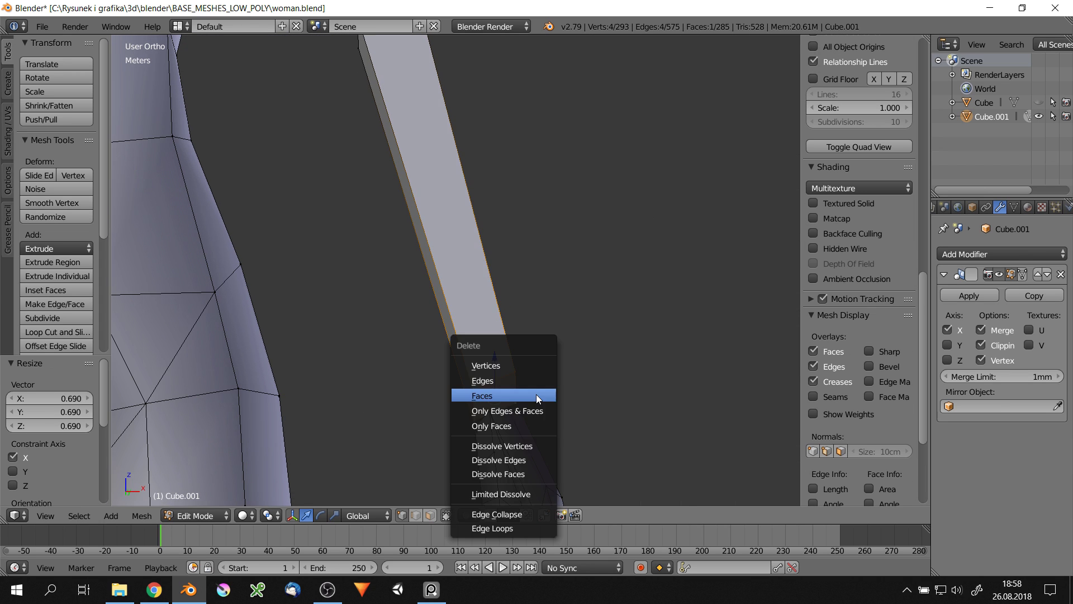
click(537, 398)
scroll(563, 316, down, 3)
scroll(563, 316, down, 2)
scroll(517, 209, up, 3)
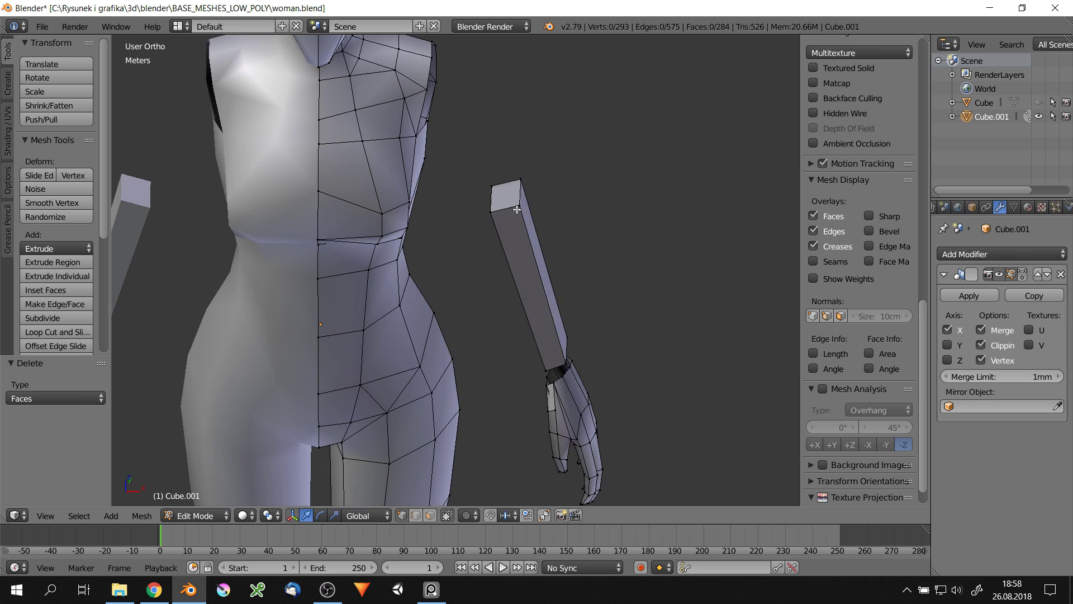
Extrude the forearm's open end along Y toward the hand
alt+click(516, 210)
middle_drag(503, 184, 501, 235)
key(e)
key(y)
click(502, 235)
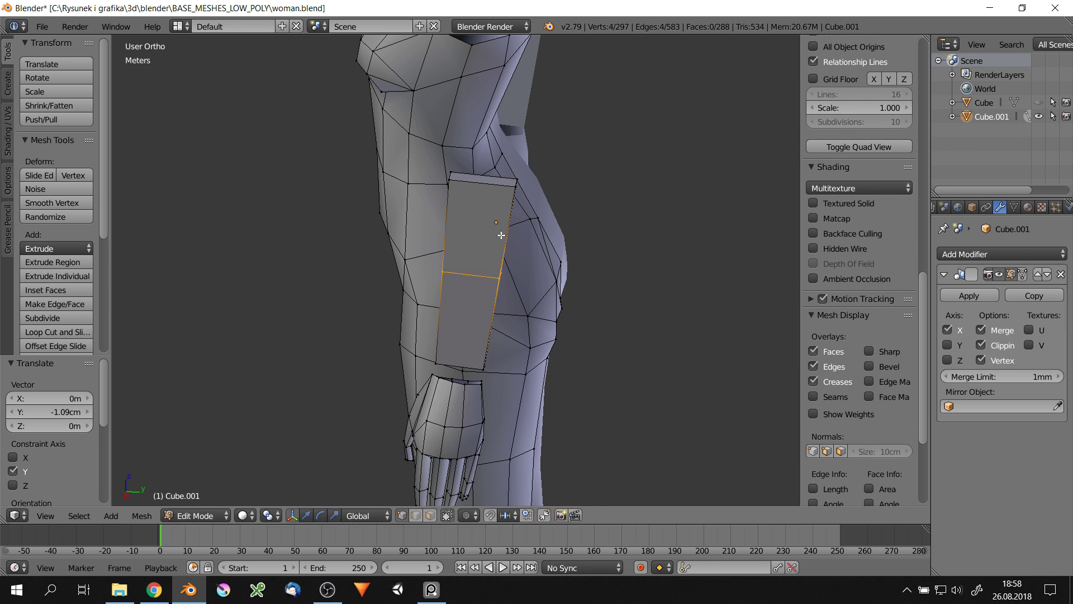
scroll(446, 170, down, 4)
middle_drag(445, 169, 503, 313)
scroll(504, 313, down, 1)
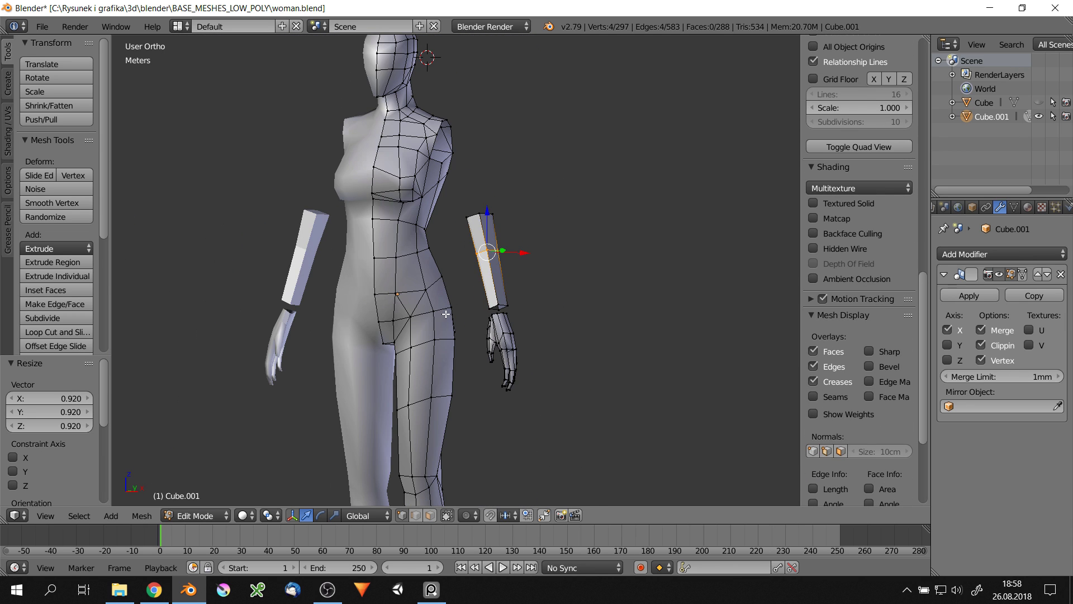
scroll(519, 331, up, 5)
Delete the stray wrist vertex and merge two rim vertices with Alt+M
shift+right_click(519, 263)
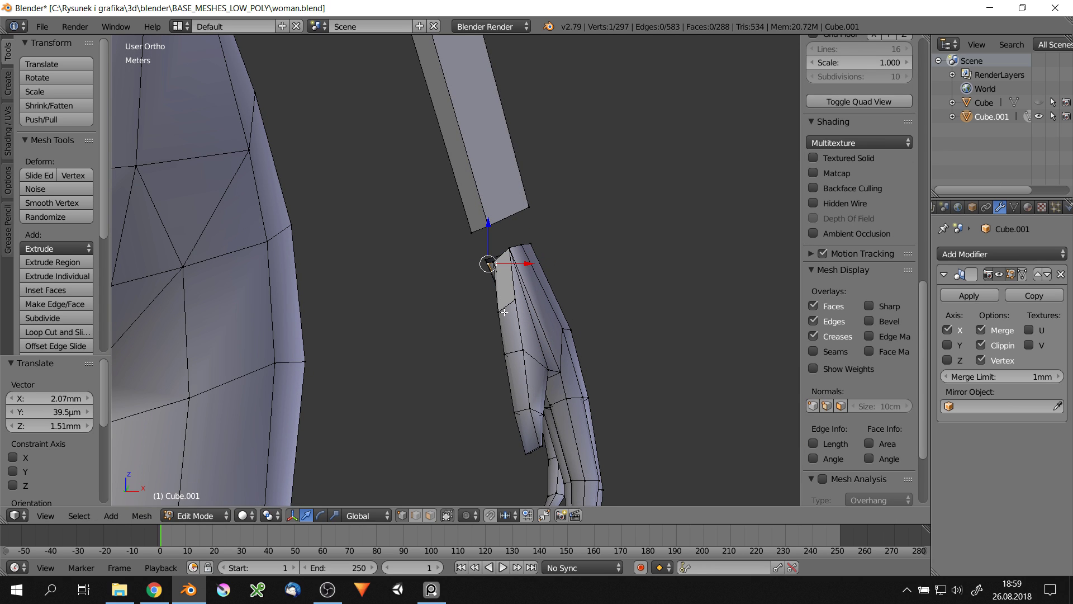
scroll(504, 313, up, 6)
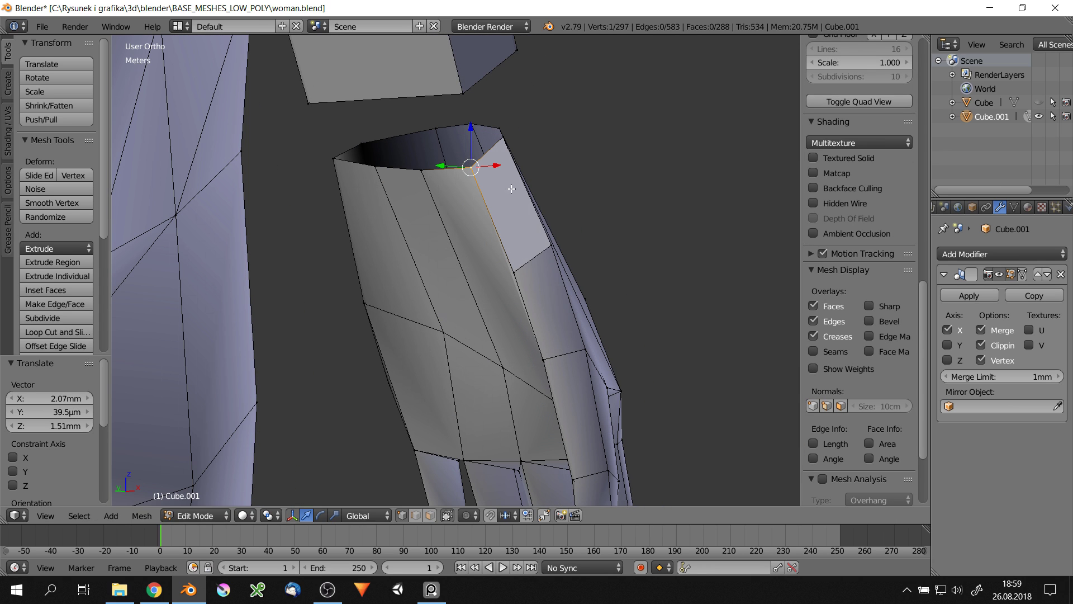
right_click(497, 314)
key(x)
click(497, 314)
right_click(474, 162)
key(alt+m)
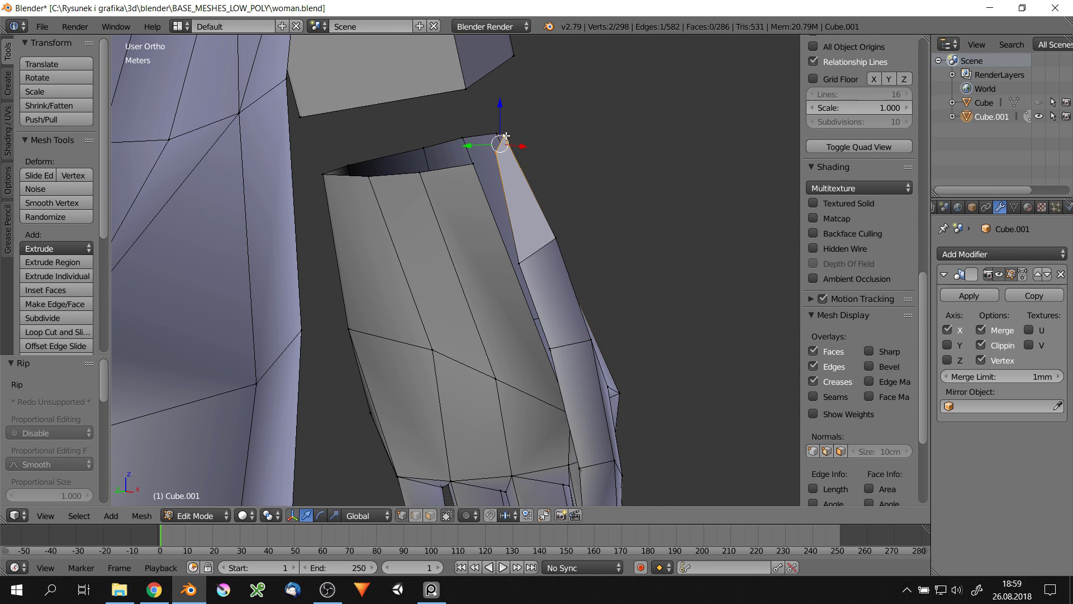
Fill three new faces across the wrist gap between forearm and hand
middle_drag(477, 157, 559, 327)
middle_drag(476, 166, 500, 151)
shift+right_click(499, 151)
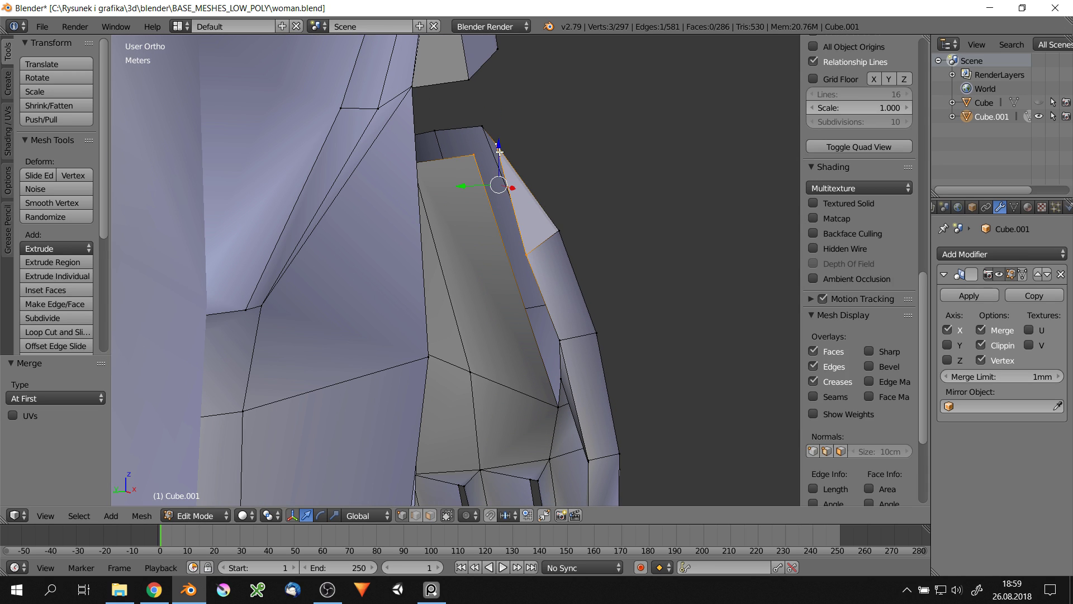
middle_drag(541, 241, 542, 330)
key(f)
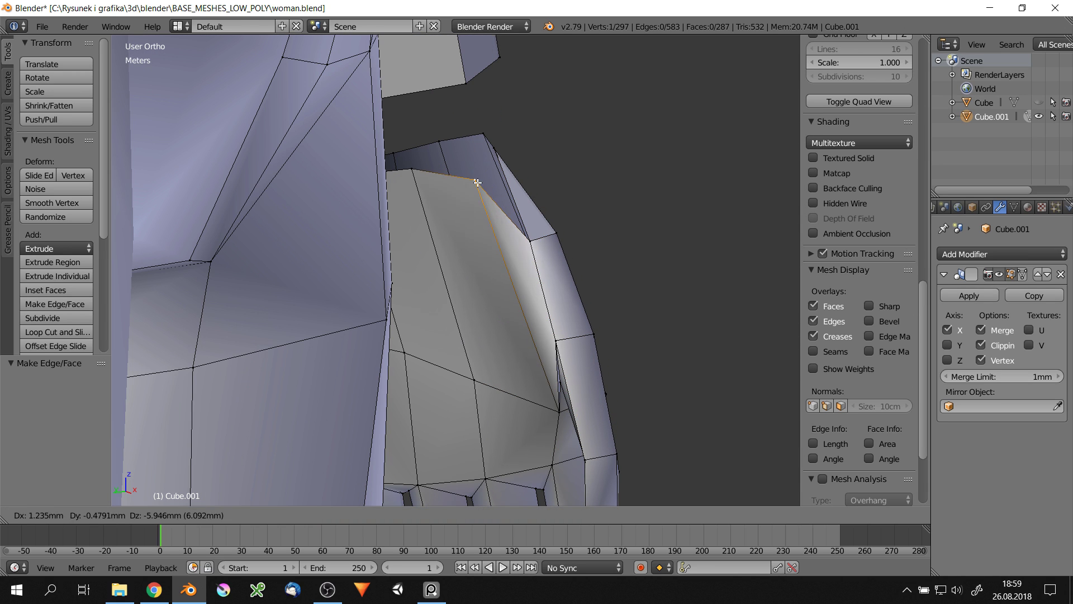
key(f)
mouse_move(487, 252)
middle_down()
mouse_move(560, 206)
mouse_move(558, 279)
mouse_move(613, 271)
mouse_move(585, 162)
mouse_move(628, 144)
mouse_move(611, 192)
middle_up()
key(f)
scroll(599, 215, down, 3)
scroll(619, 283, down, 3)
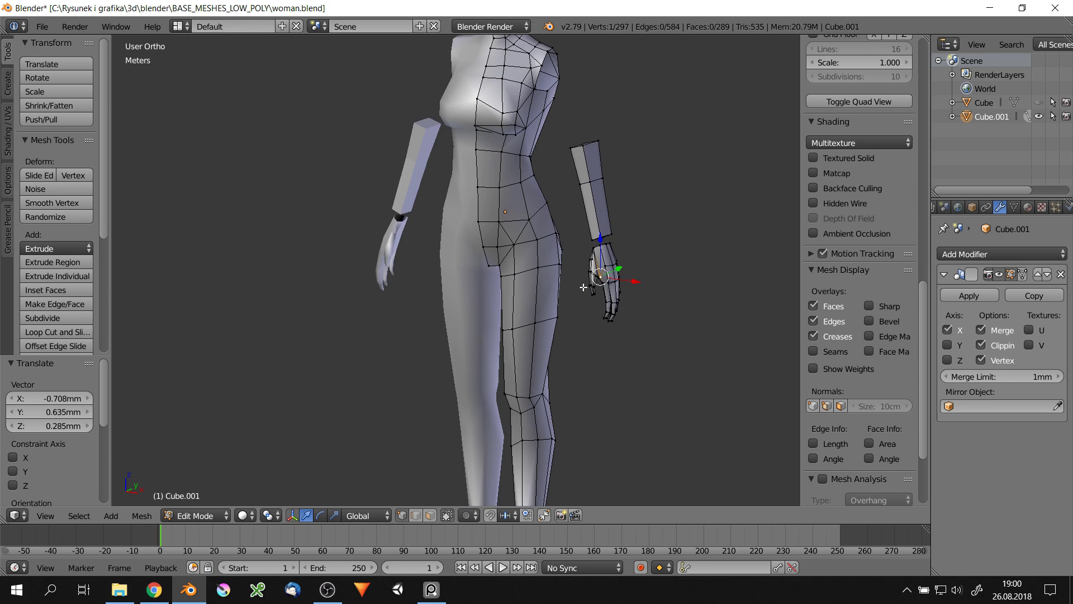
scroll(623, 259, up, 3)
Select the whole forearm piece and apply smooth shading
key(ctrl+l)
key(w)
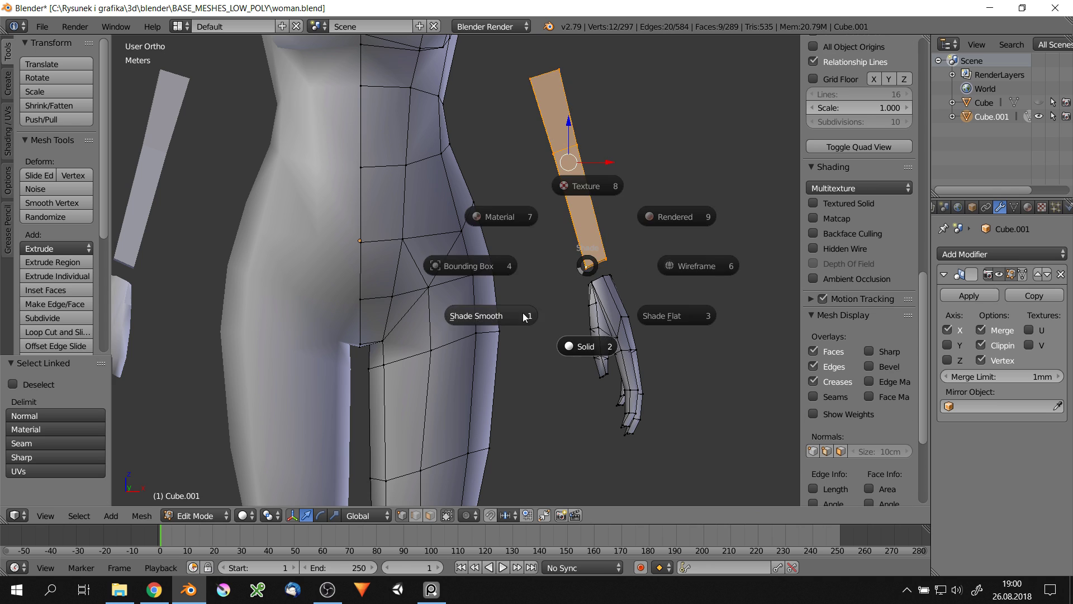
click(520, 312)
mouse_move(519, 311)
middle_down()
mouse_move(588, 197)
mouse_move(556, 269)
middle_up()
Add a lengthwise edge loop along the forearm and widen it along X
key(ctrl+r)
click(553, 275)
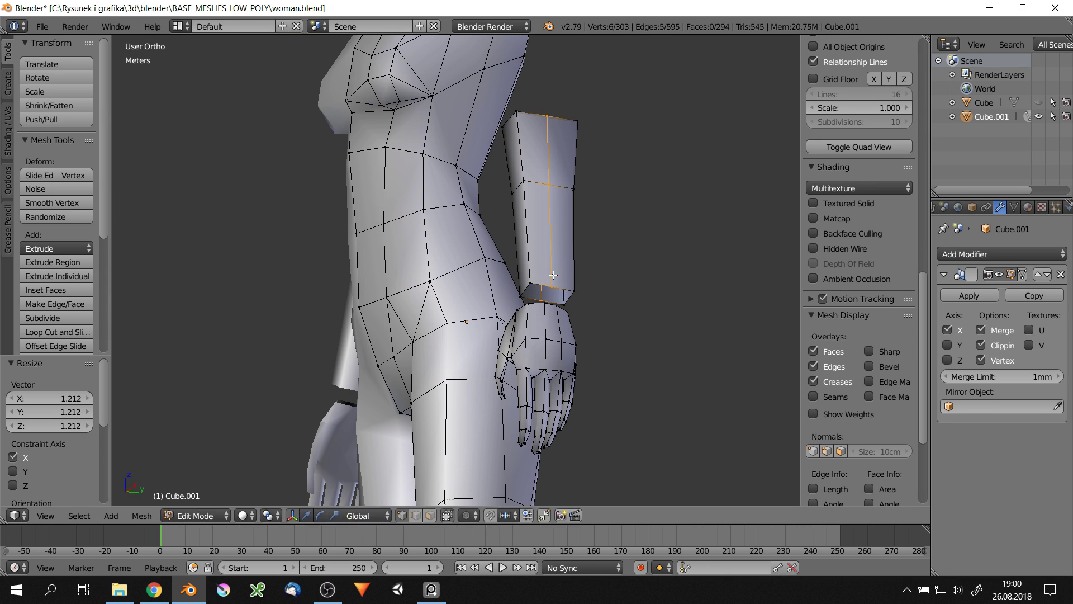
click(657, 279)
middle_drag(657, 279, 591, 300)
click(652, 271)
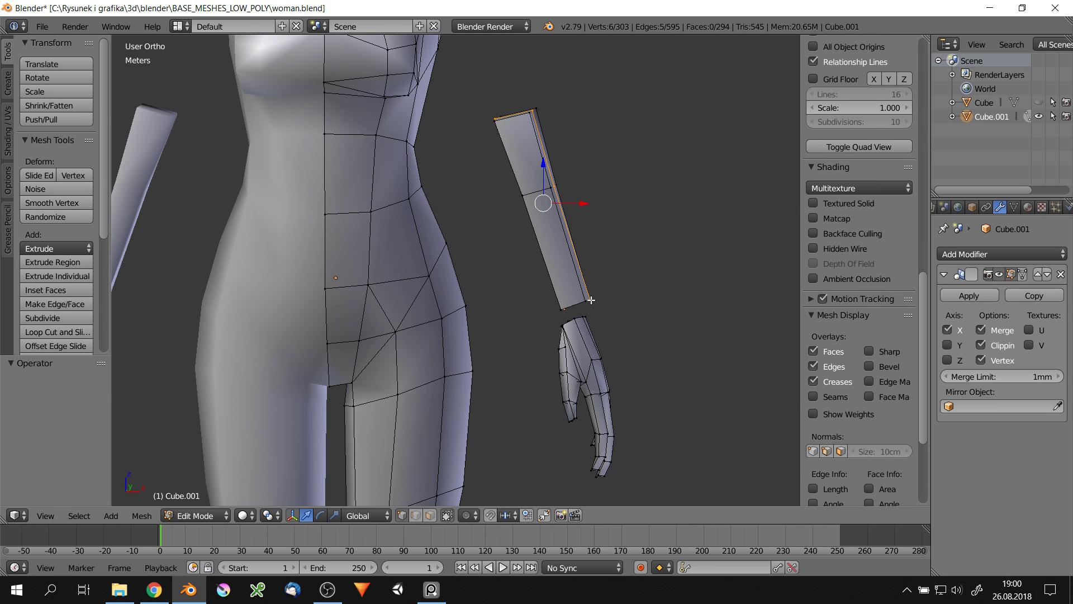
click(611, 204)
middle_drag(612, 204, 510, 234)
middle_drag(504, 114, 494, 194)
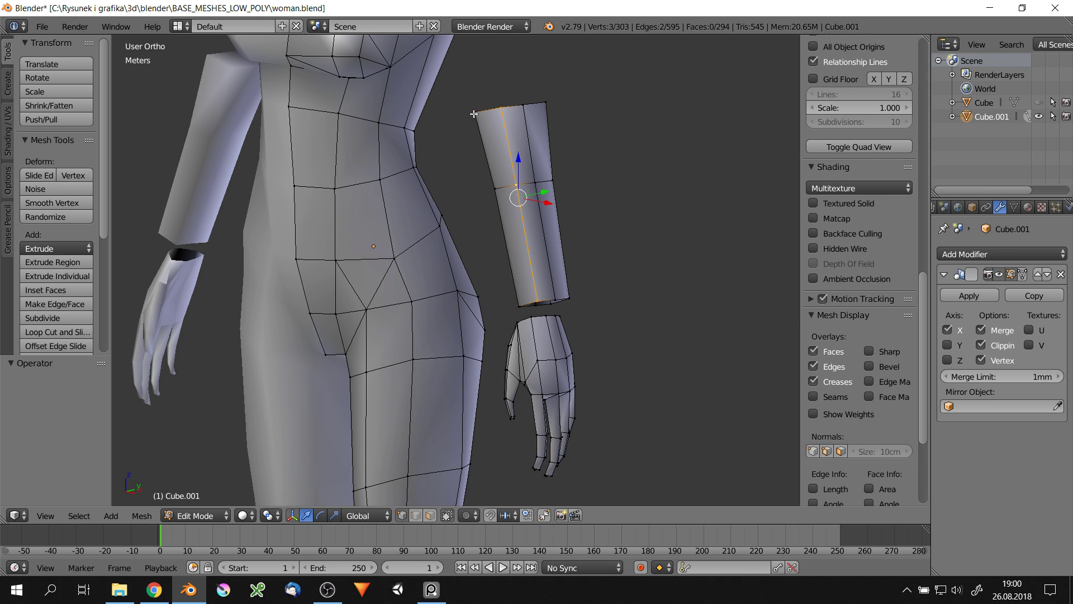
Switch to wireframe shading and select the forearm and hand region
alt+shift+right_click(494, 193)
right_click(547, 297)
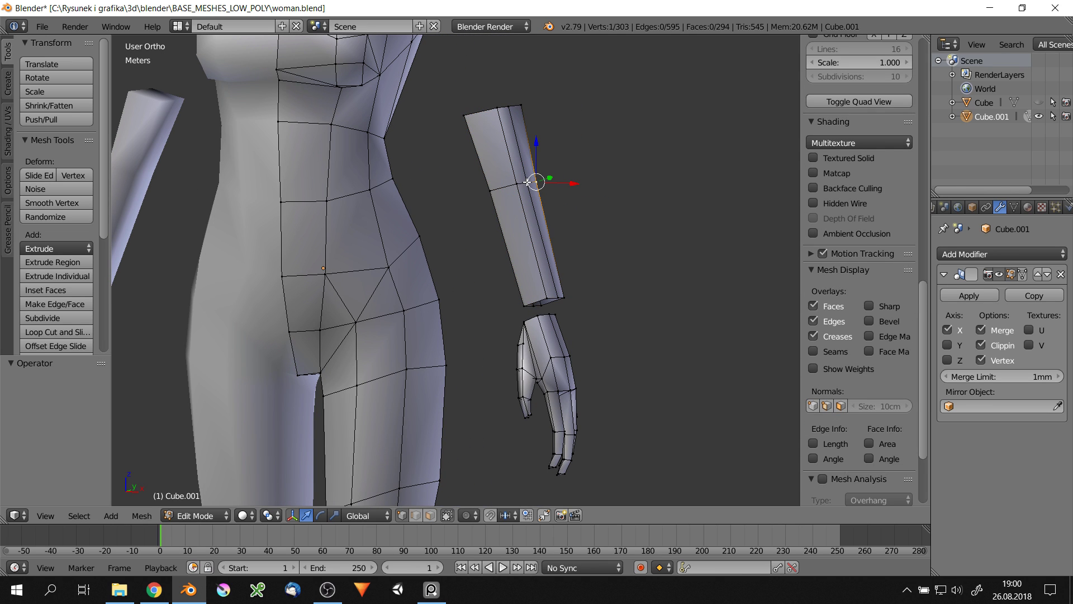
middle_drag(538, 112, 512, 175)
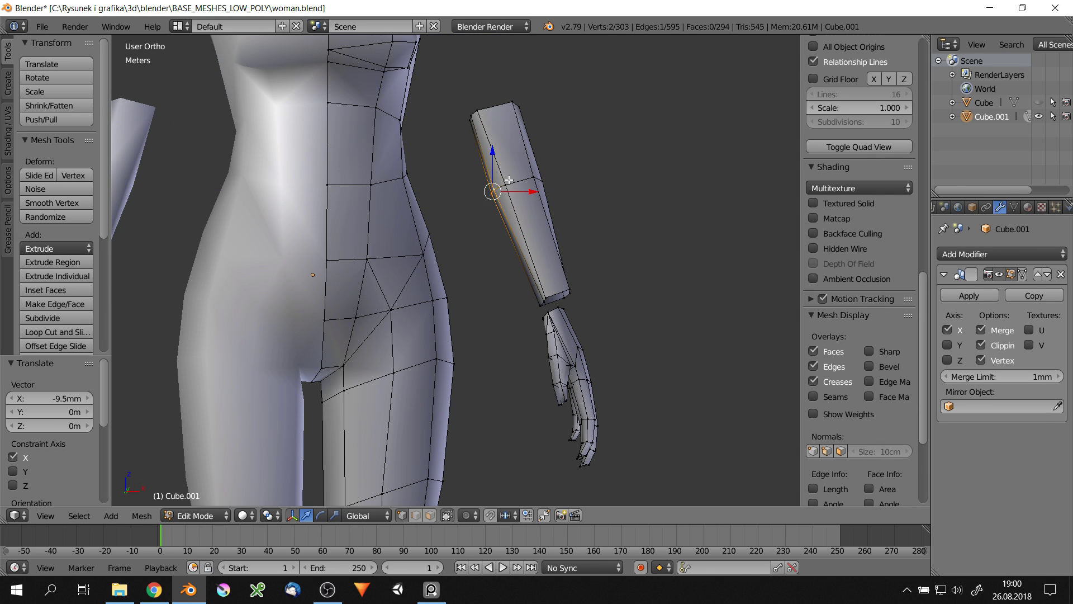
scroll(509, 180, down, 3)
scroll(508, 180, down, 3)
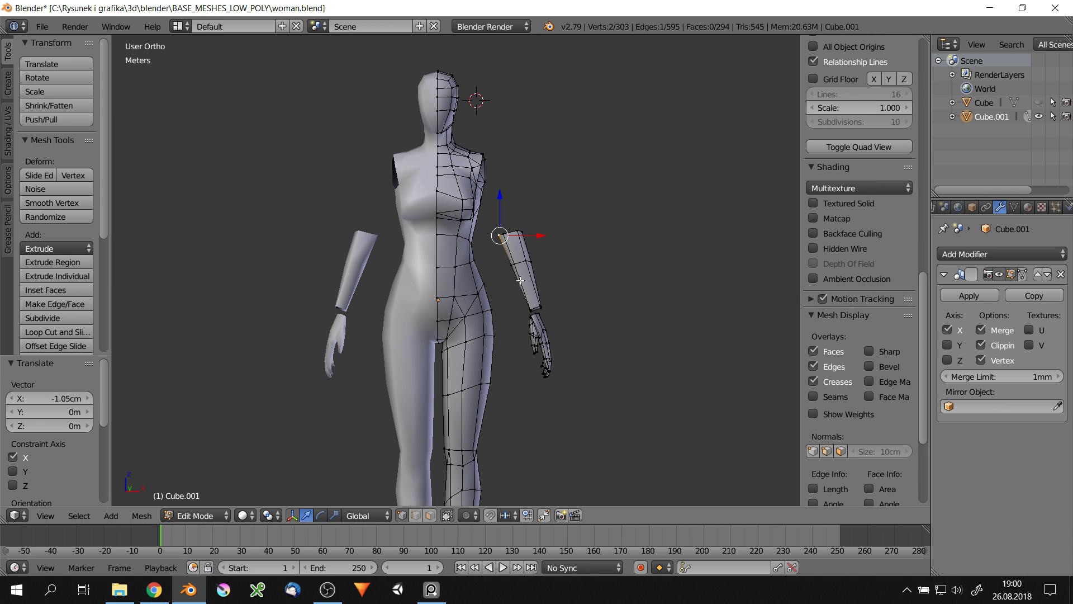
click(531, 300)
ctrl+drag(632, 366, 504, 303)
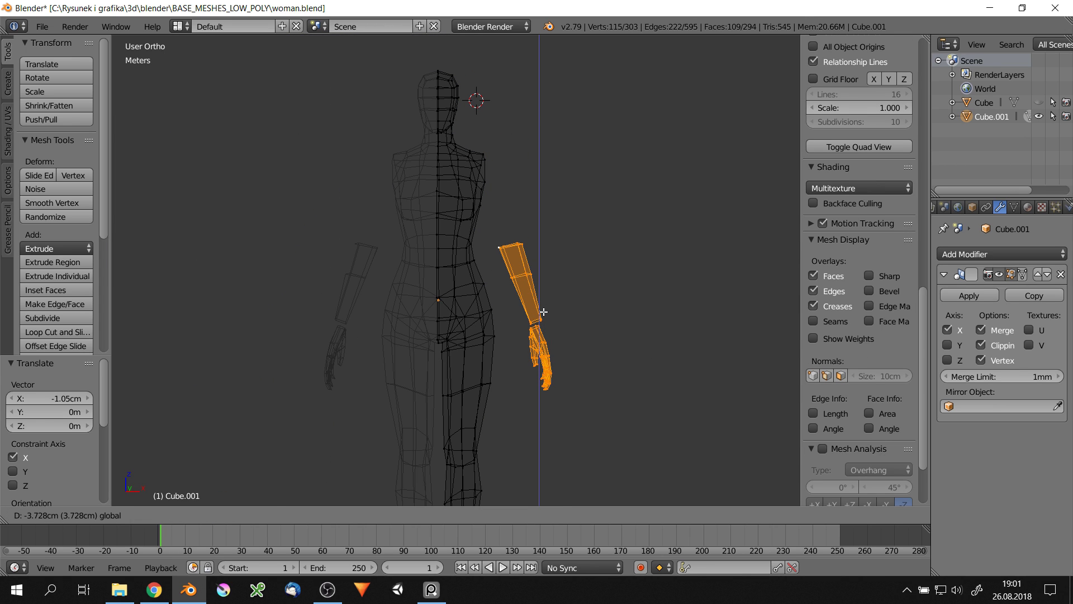
Move the whole hand mesh along X to line it up with the forearm
alt+right_click(519, 276)
scroll(520, 275, up, 3)
key(a)
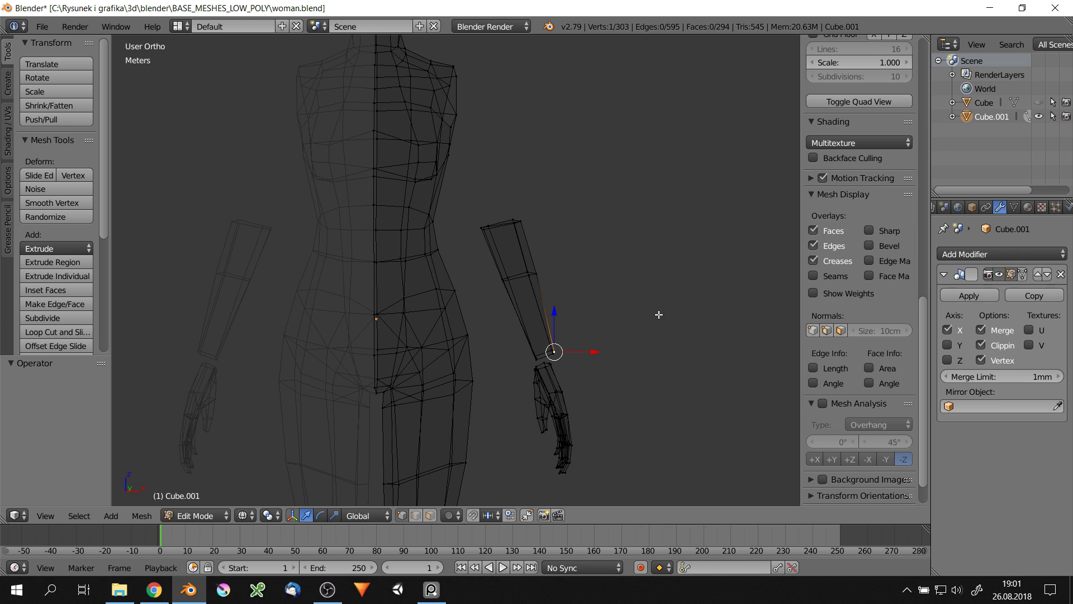
key(l)
key(a)
key(l)
key(g)
click(555, 397)
key(z)
scroll(555, 397, down, 5)
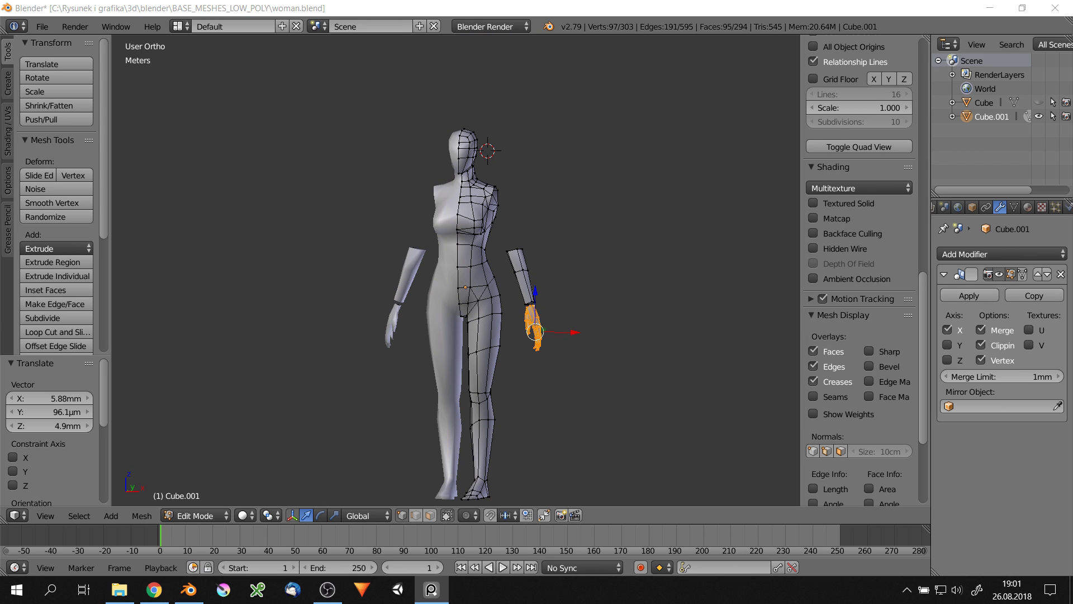
Delete the faces at the forearm's top end to open it for the elbow
scroll(510, 240, up, 3)
alt+right_click(545, 241)
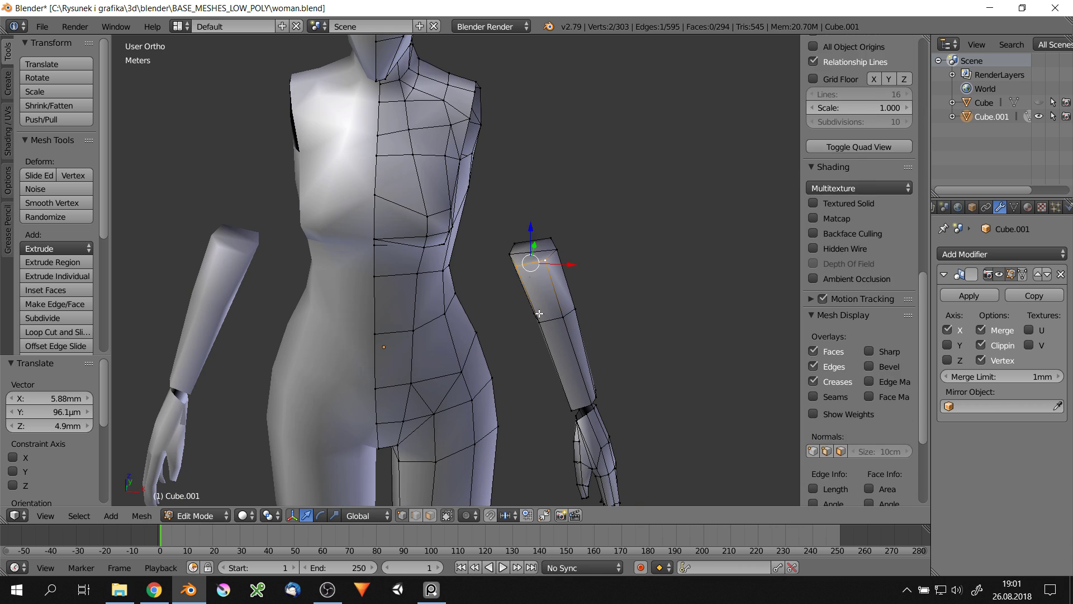
scroll(551, 237, up, 2)
click(523, 289)
scroll(524, 289, down, 3)
Scale a forearm edge and nudge it along Y near the elbow
mouse_move(524, 289)
middle_down()
mouse_move(559, 252)
mouse_move(667, 290)
middle_up()
scroll(554, 246, up, 4)
right_click(556, 243)
key(s)
click(609, 252)
middle_drag(597, 353, 565, 335)
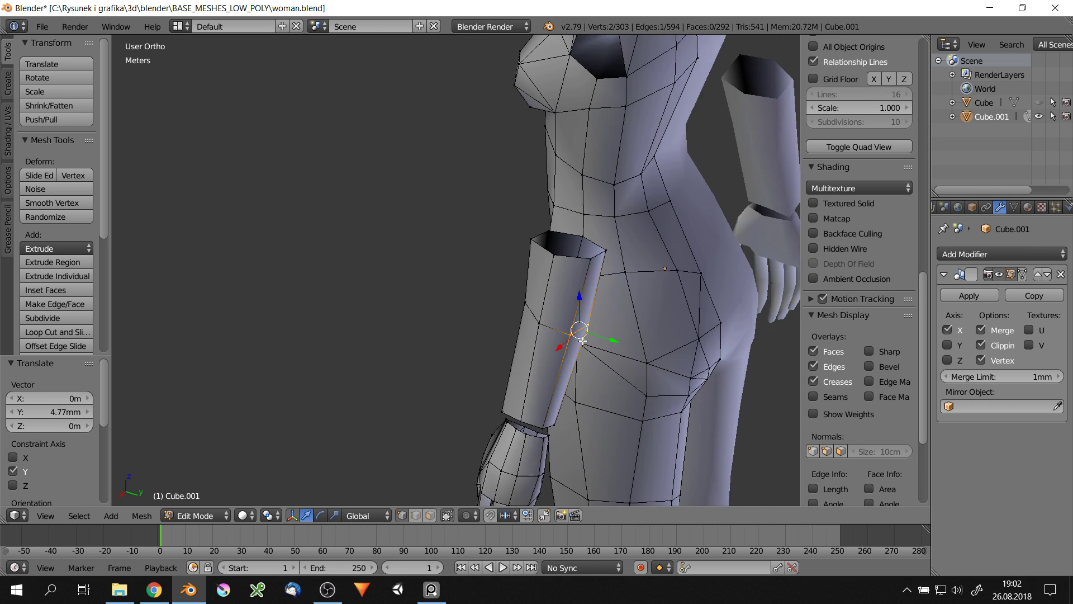
Move an elbow vertex along Y and fill a face across the elbow gap
scroll(565, 336, up, 3)
right_click(554, 392)
key(g)
key(y)
click(557, 395)
shift+right_click(567, 391)
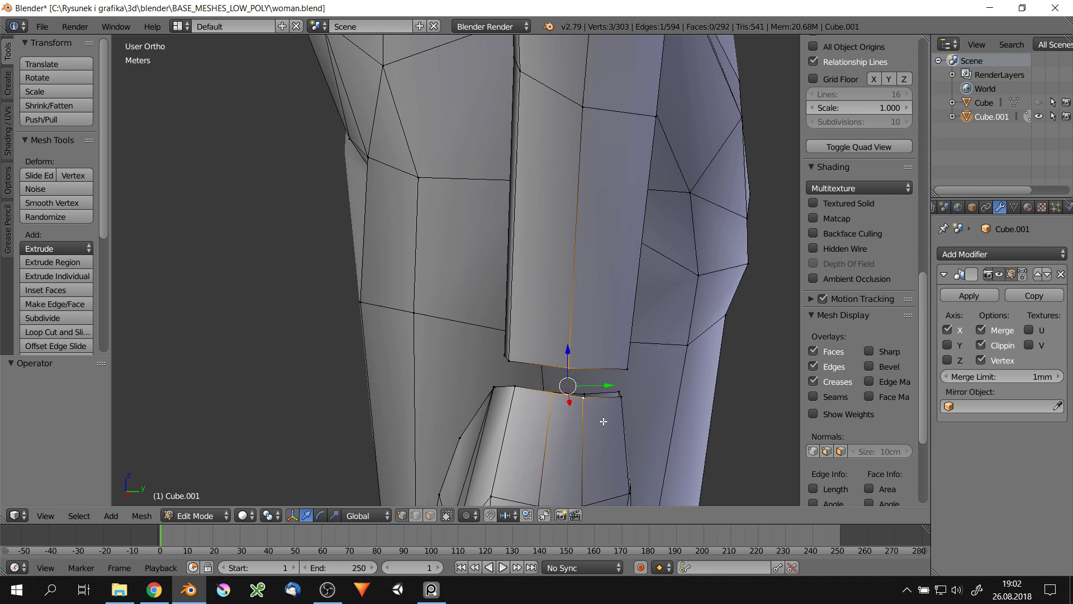
mouse_move(567, 390)
middle_down()
mouse_move(567, 367)
mouse_move(500, 387)
mouse_move(548, 313)
middle_up()
key(f)
Nudge another elbow vertex into position
right_click(568, 385)
key(g)
click(568, 386)
scroll(861, 167, down, 2)
scroll(861, 168, up, 3)
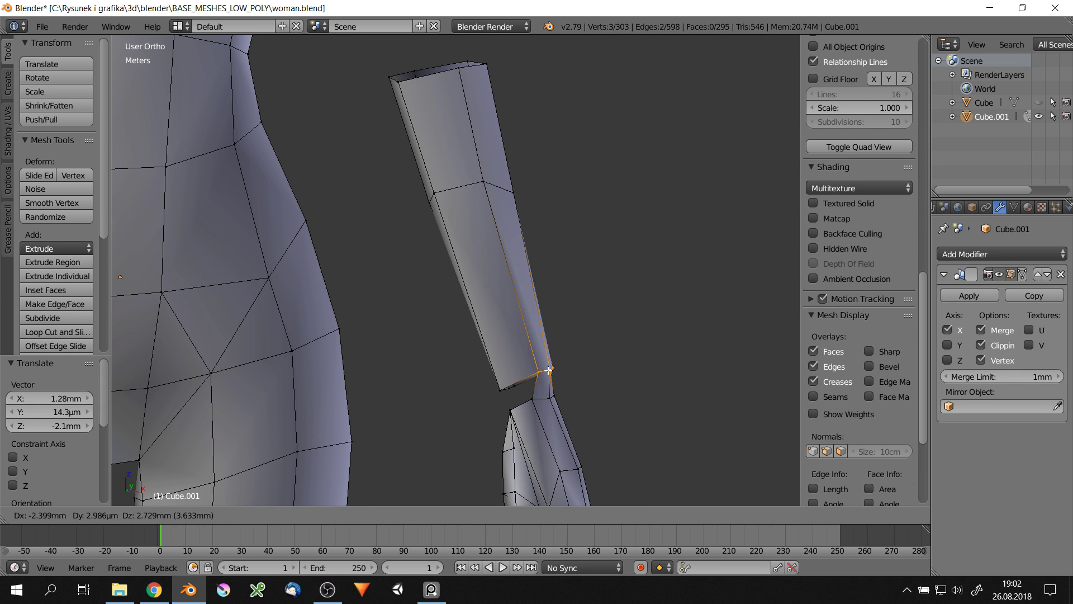
scroll(570, 252, up, 3)
Select the open elbow vertices and fill the remaining elbow gap with new faces
shift+right_click(559, 270)
middle_drag(582, 257, 581, 246)
shift+right_click(581, 246)
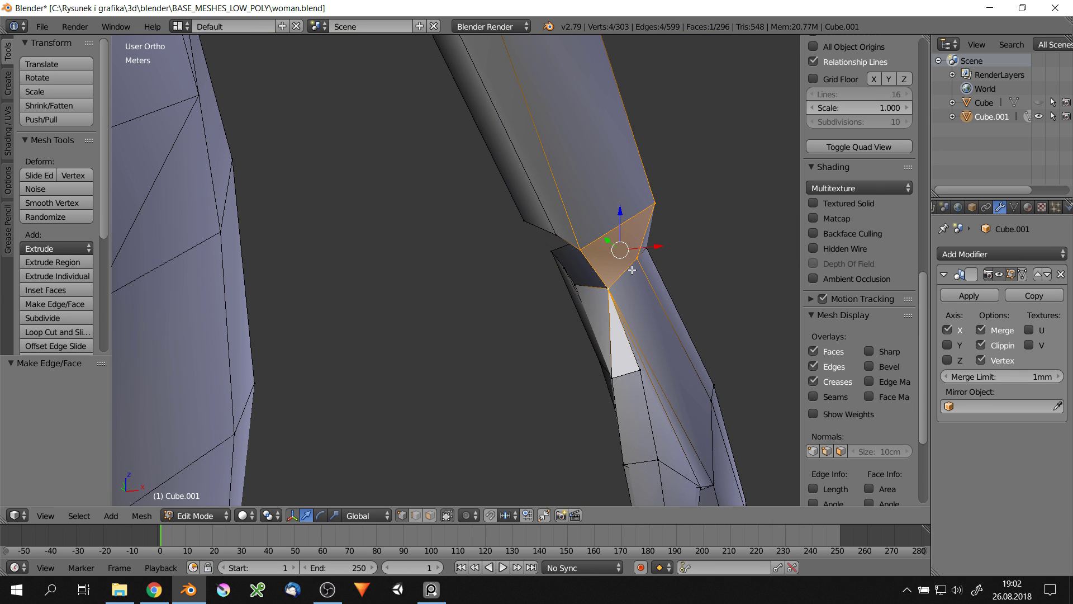
right_drag(636, 258, 632, 263)
middle_drag(632, 263, 537, 257)
middle_drag(614, 270, 505, 281)
right_click(505, 280)
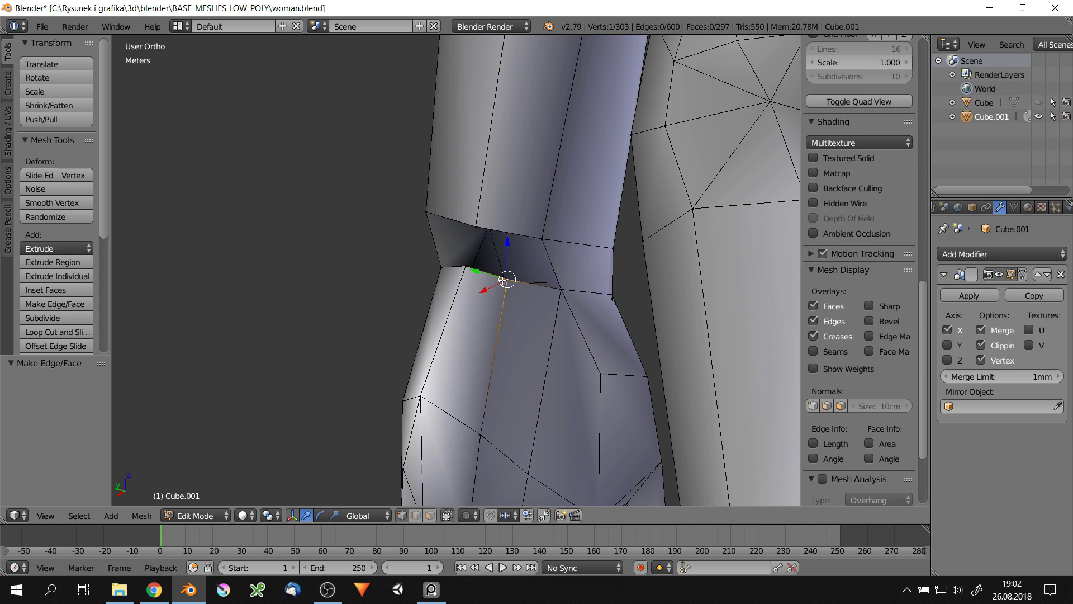
key(f)
Reposition a single elbow vertex to even out the new faces
middle_drag(547, 238, 496, 274)
right_click(495, 274)
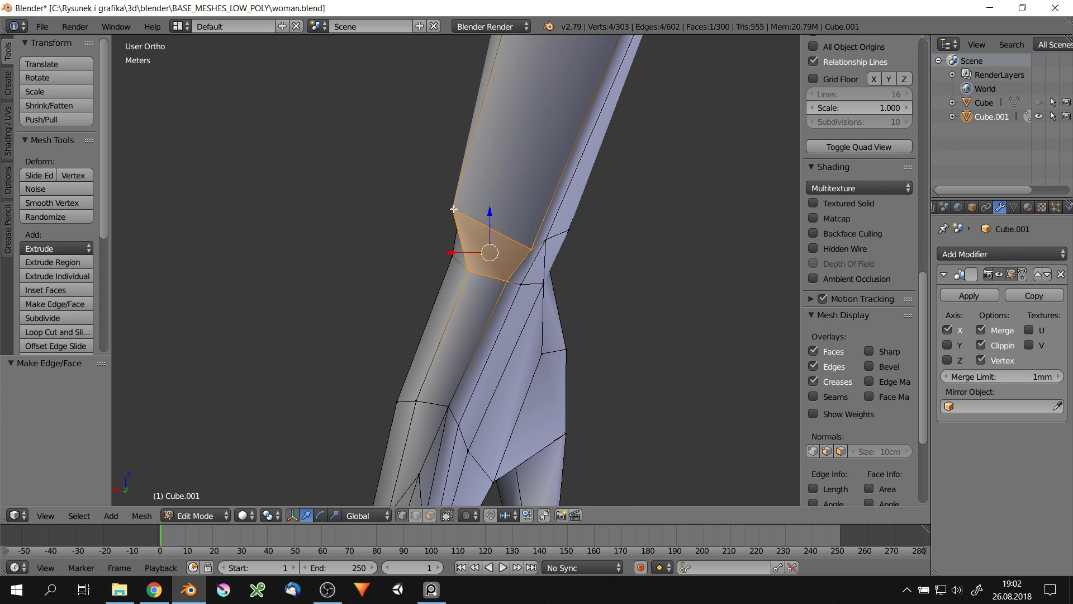
right_drag(454, 210, 455, 211)
mouse_move(455, 211)
middle_down()
mouse_move(465, 227)
mouse_move(520, 246)
mouse_move(514, 259)
middle_up()
click(522, 241)
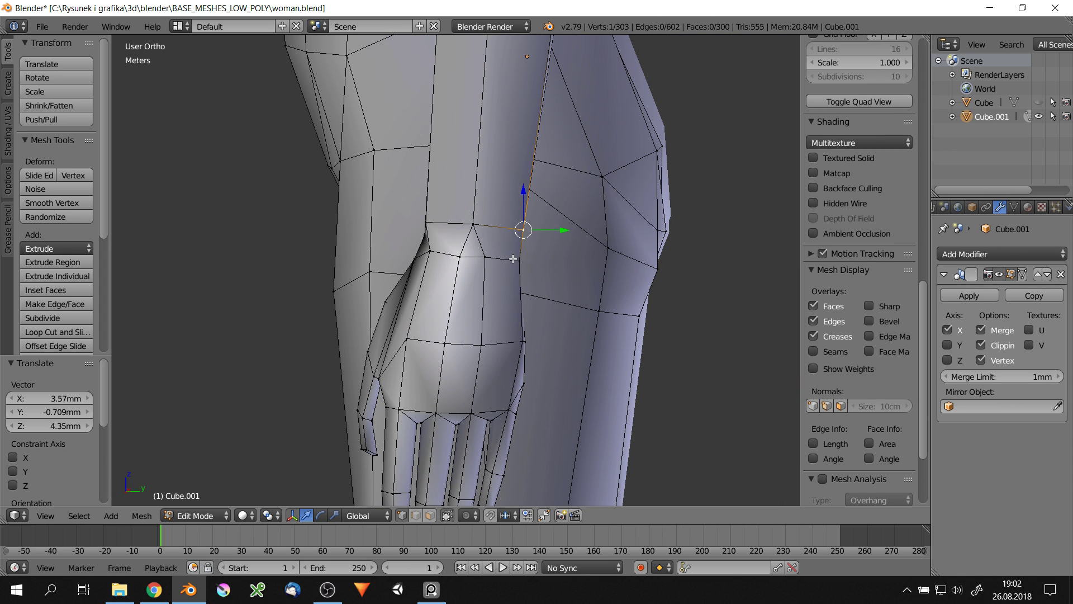
scroll(491, 239, down, 4)
scroll(549, 254, down, 2)
scroll(549, 255, up, 5)
Scale the wrist edge loop and shift two wrist vertices into place
alt+right_click(542, 265)
key(s)
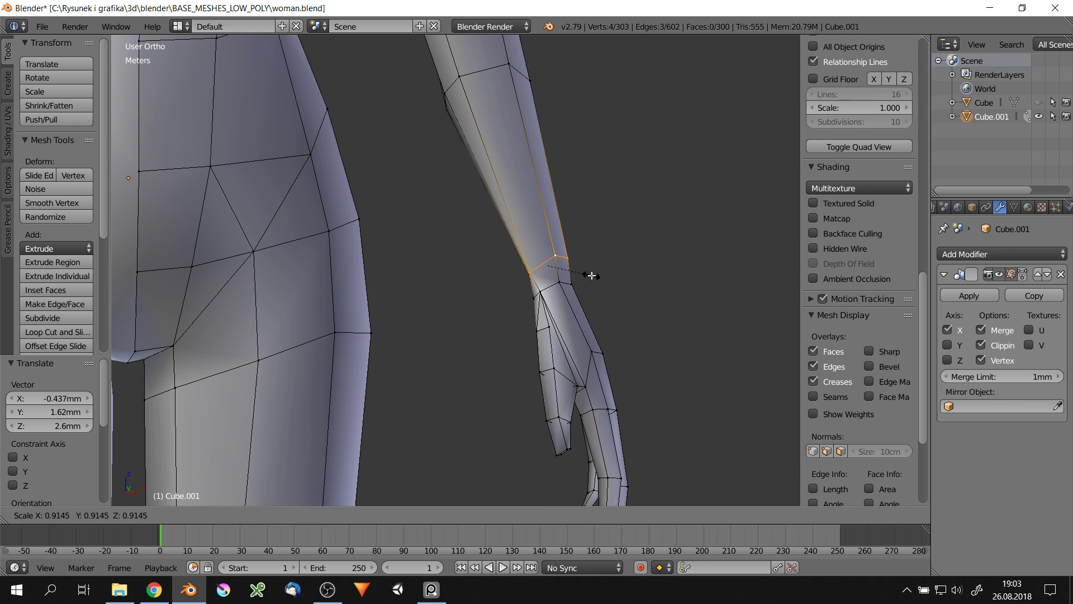
click(583, 263)
right_drag(573, 283, 582, 277)
mouse_move(602, 354)
middle_down()
mouse_move(531, 262)
mouse_move(506, 301)
mouse_move(458, 322)
mouse_move(503, 302)
middle_up()
shift+right_click(528, 255)
key(g)
click(502, 300)
Move a forearm vertex and a vertex at the top of the arm
scroll(502, 300, down, 5)
shift+right_click(493, 281)
key(g)
click(459, 322)
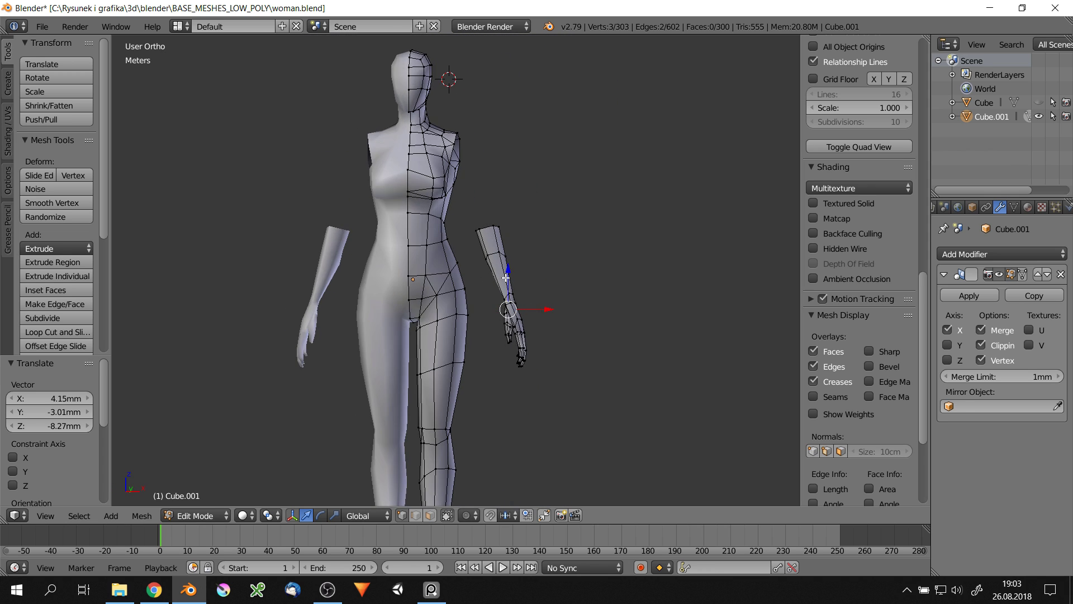
scroll(503, 302, up, 4)
right_click(526, 189)
key(g)
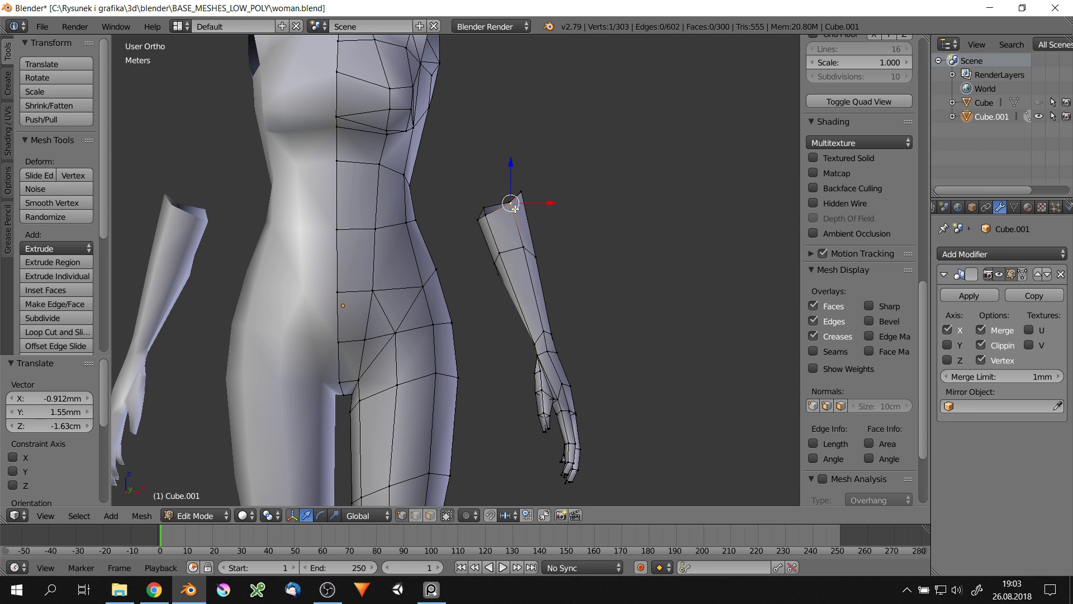
click(514, 209)
scroll(515, 208, down, 4)
Adjust a wrist vertex, then inspect torso and arm from a three-quarter view
mouse_move(507, 173)
middle_down()
mouse_move(443, 233)
mouse_move(440, 329)
mouse_move(482, 272)
middle_up()
scroll(439, 329, down, 3)
scroll(483, 272, up, 3)
click(467, 288)
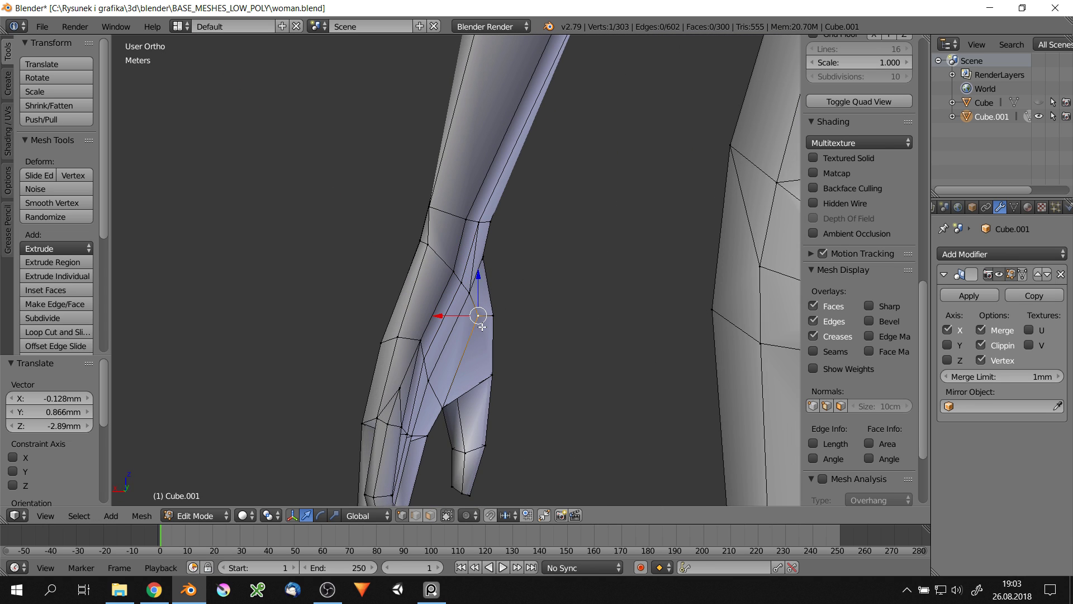
scroll(480, 311, down, 3)
middle_drag(522, 314, 531, 249)
scroll(531, 249, down, 3)
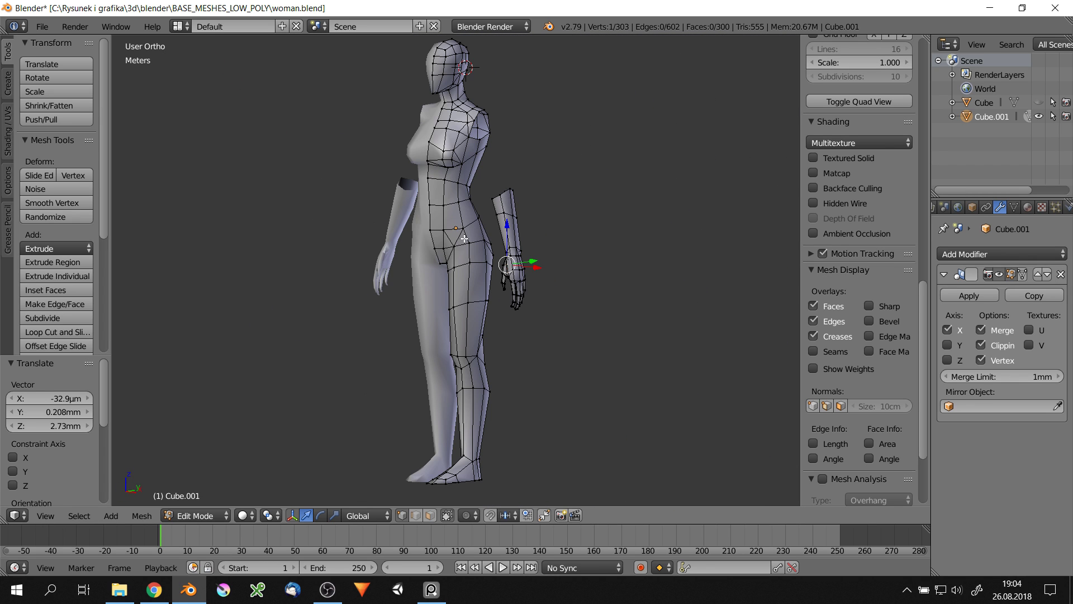
middle_drag(463, 225, 589, 252)
scroll(590, 252, up, 2)
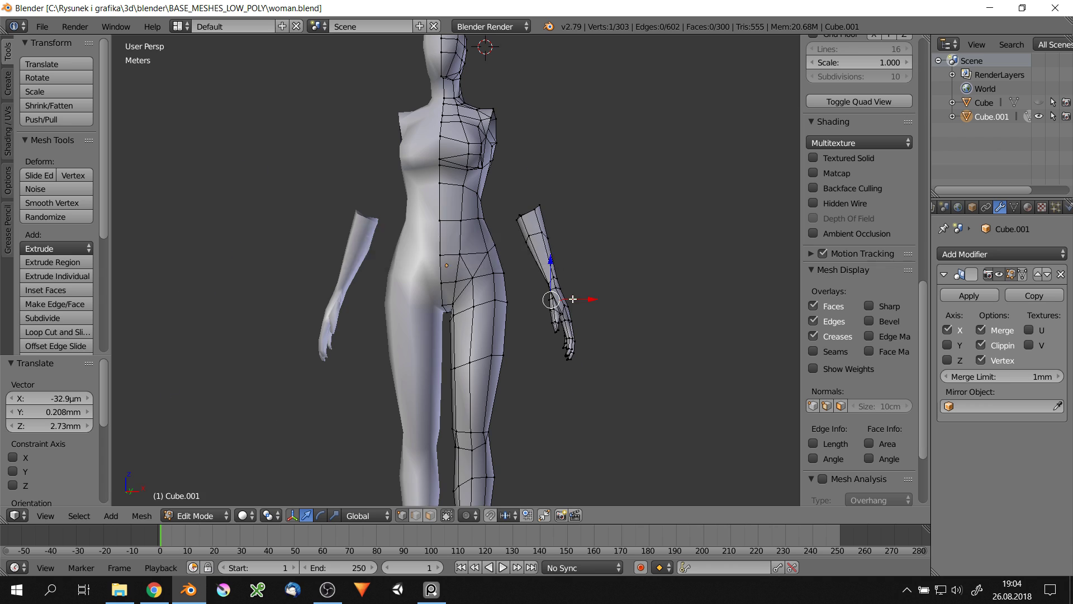
scroll(552, 396, up, 4)
Slide a finger edge along its neighbours and move the selected wrist vertices
middle_drag(552, 396, 576, 374)
scroll(576, 375, up, 2)
key(g)
key(g)
click(604, 434)
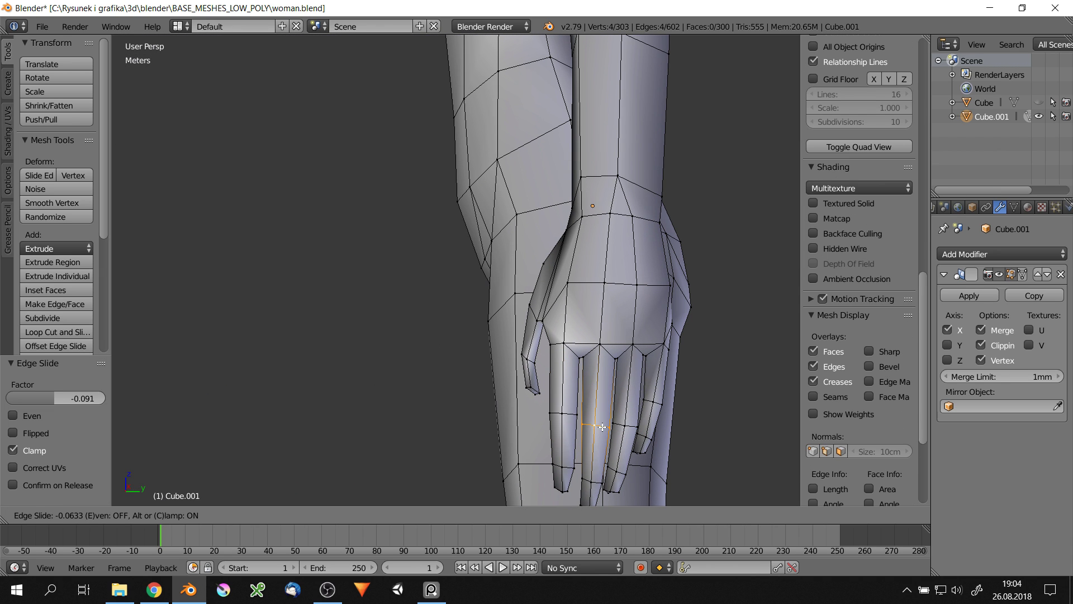
scroll(631, 426, down, 6)
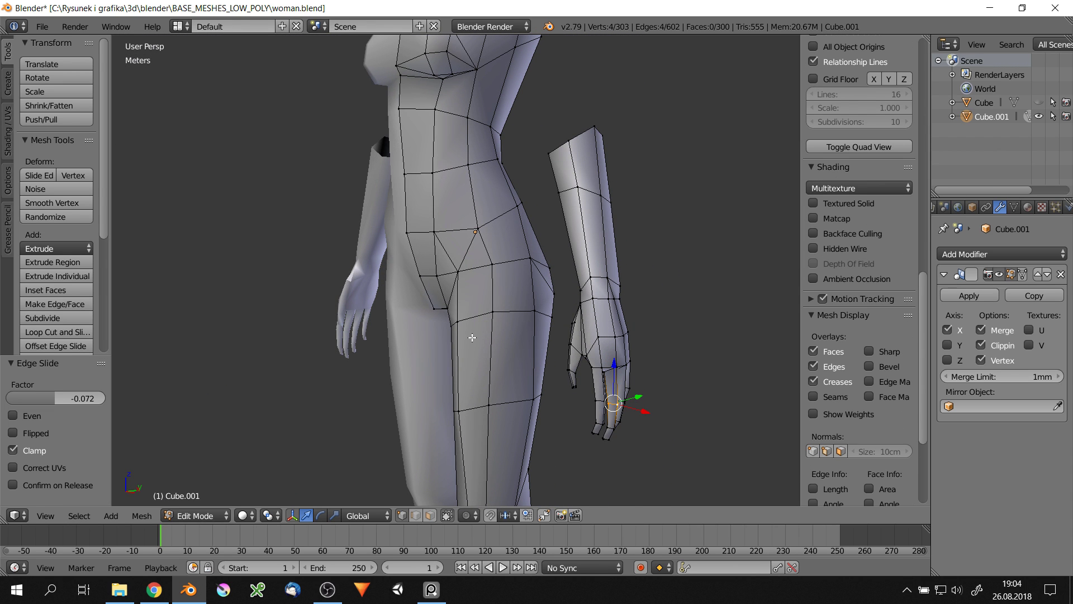
scroll(631, 350, up, 3)
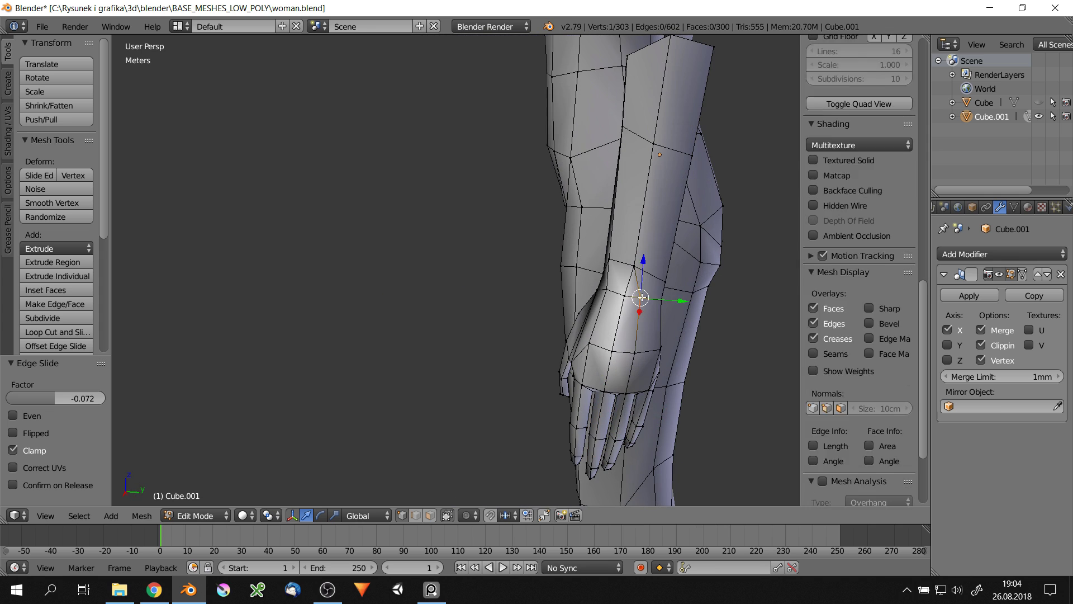
key(g)
click(660, 313)
Reposition a selected edge between forearm and hand
middle_drag(659, 313, 676, 286)
scroll(676, 287, up, 2)
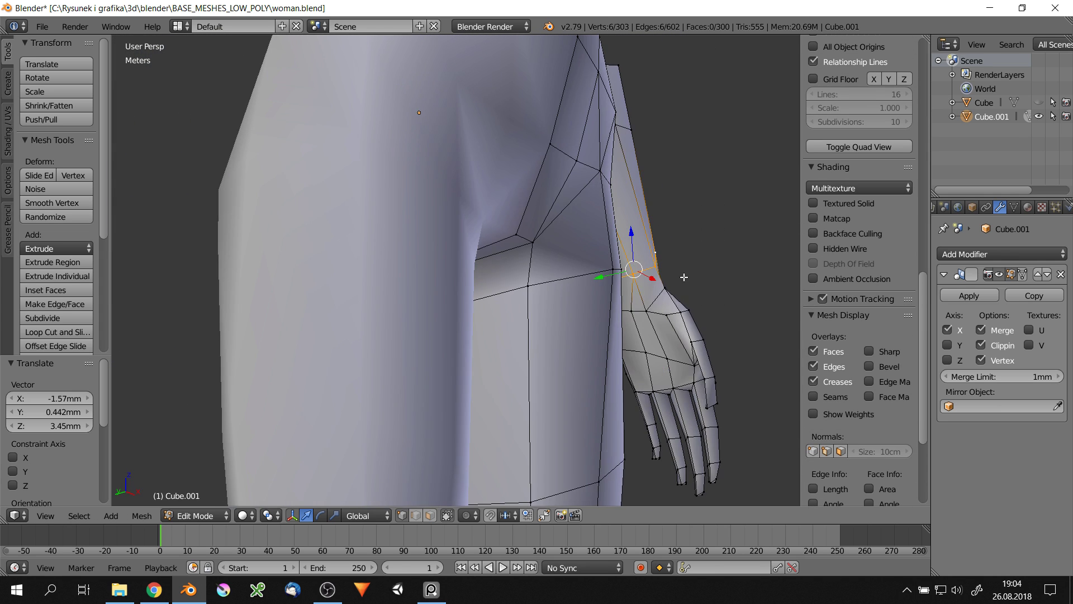
scroll(636, 269, down, 4)
scroll(611, 335, up, 4)
click(589, 371)
key(g)
click(590, 371)
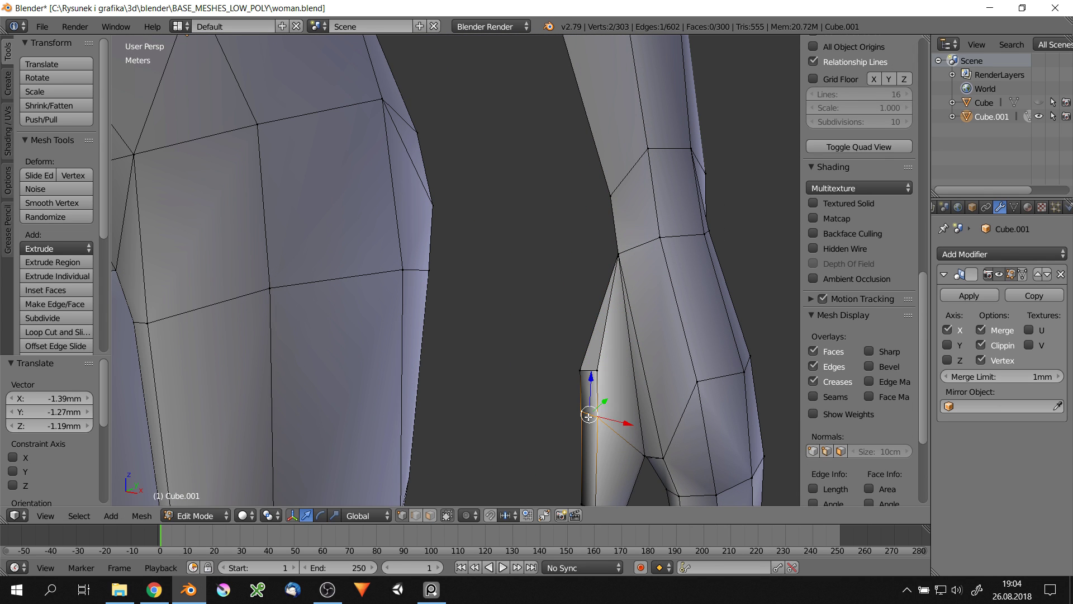
scroll(589, 416, down, 3)
scroll(671, 371, down, 3)
scroll(671, 372, up, 5)
Move a forearm vertex and delete the unwanted wrist face (faces only)
right_click(675, 395)
key(g)
click(651, 352)
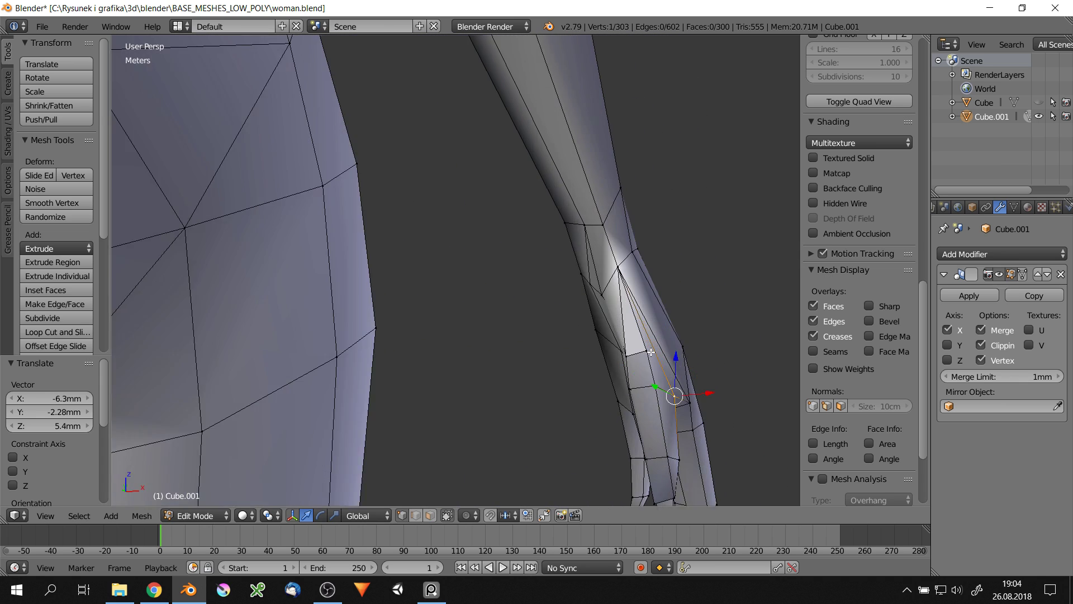
scroll(651, 352, up, 3)
middle_drag(651, 353, 583, 340)
key(x)
click(583, 339)
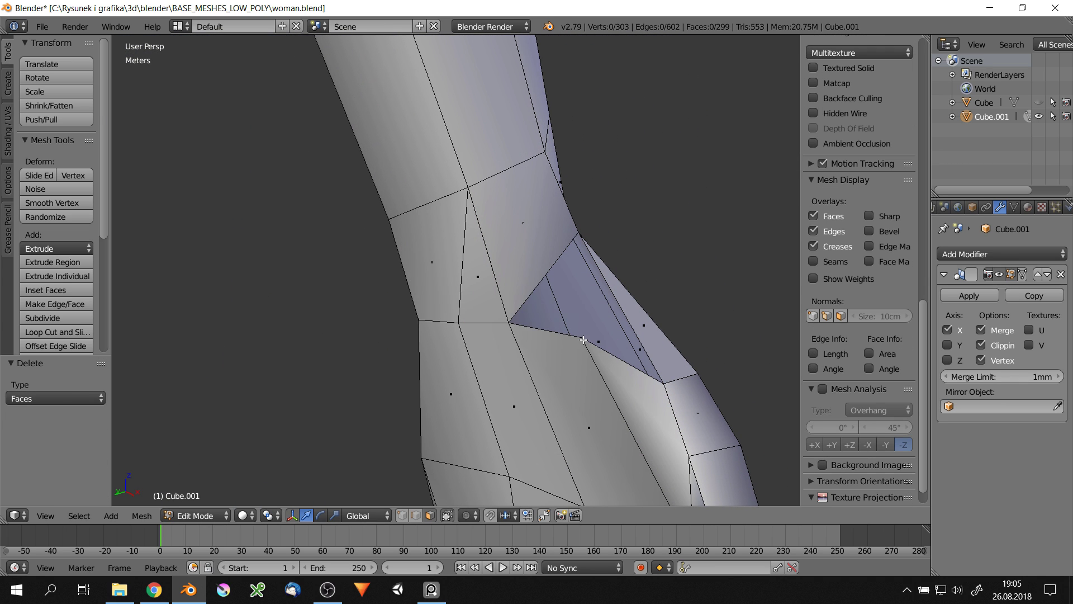
Fill the wrist gap with a new face and adjust a nearby wrist vertex
right_click(584, 339)
key(g)
key(f)
middle_drag(513, 317, 584, 296)
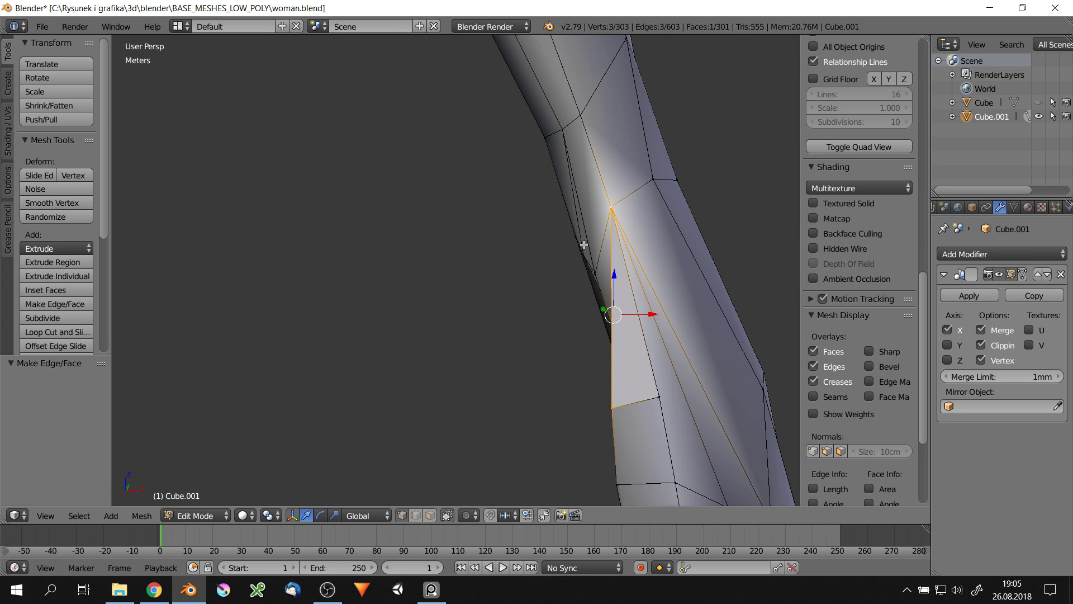
right_click(585, 295)
key(g)
click(585, 295)
scroll(585, 295, down, 3)
scroll(539, 304, down, 2)
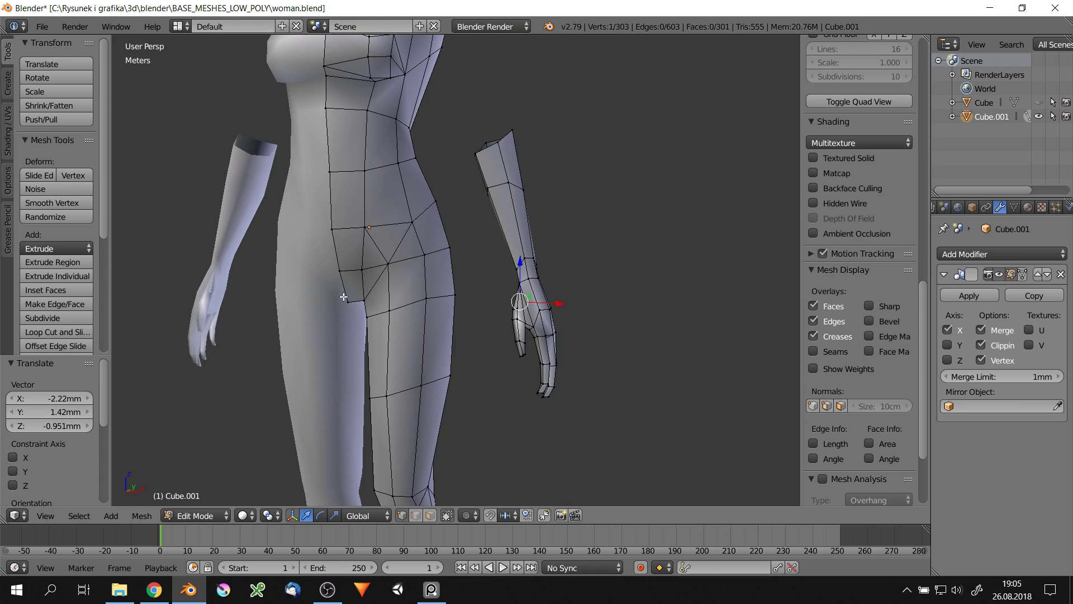
scroll(591, 300, up, 5)
Replace two wrist faces with a single filled face and check the whole mesh
key(x)
click(524, 227)
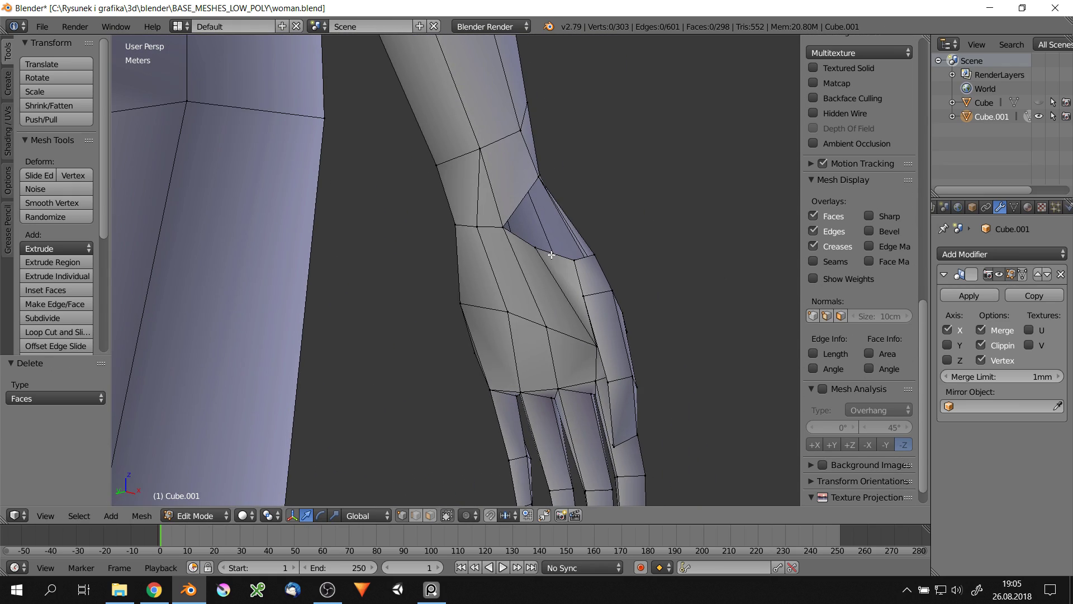
key(f)
middle_drag(561, 267, 550, 246)
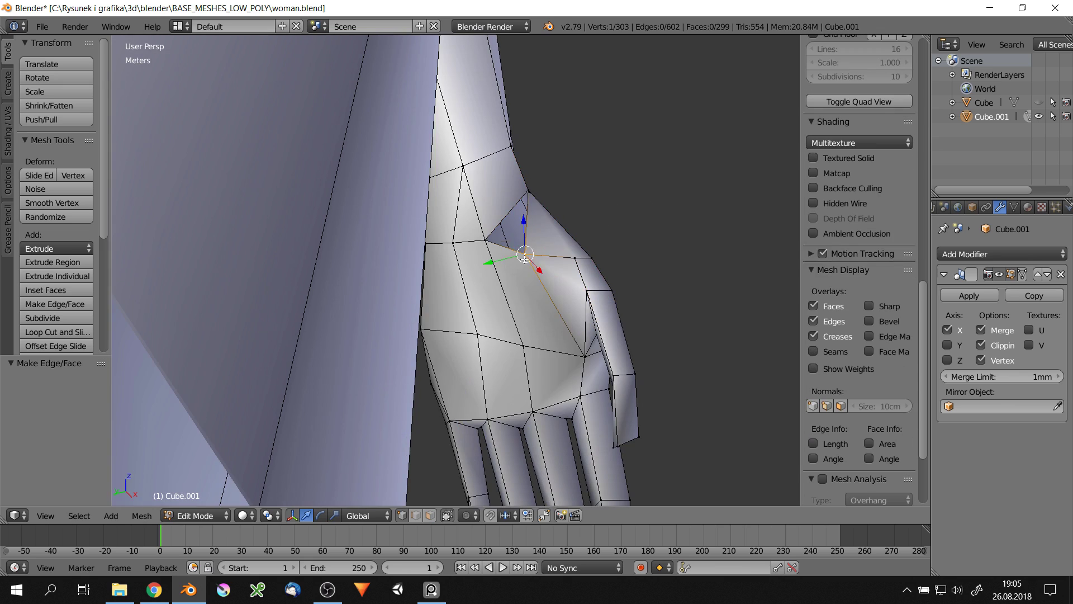
scroll(515, 252, down, 3)
key(Tab)
scroll(406, 276, down, 4)
scroll(533, 241, up, 2)
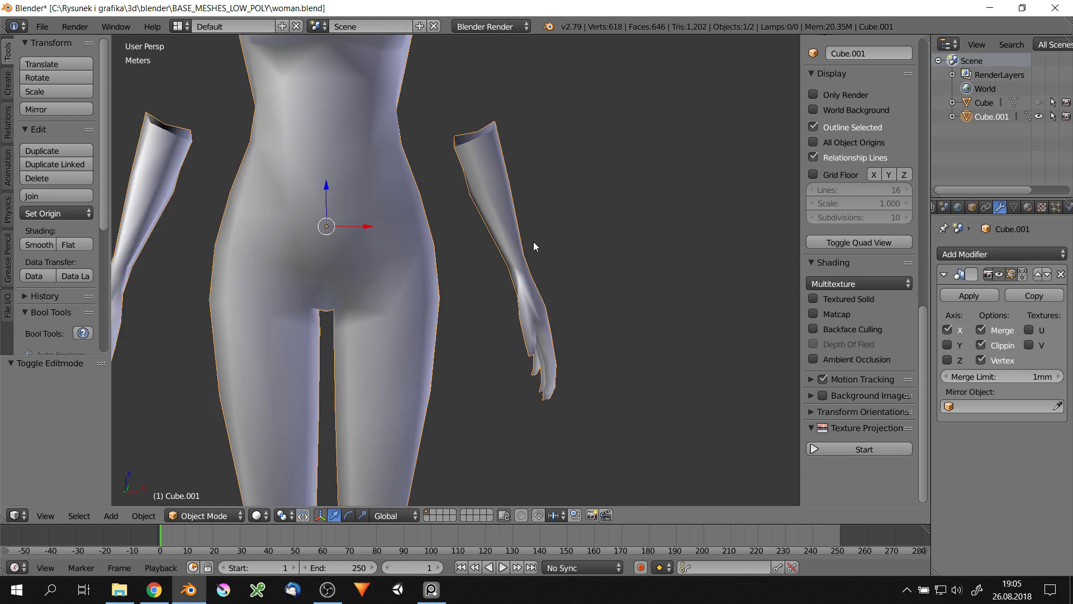
key(Tab)
scroll(534, 242, up, 2)
Move a wrist vertex, then select another single wrist vertex
key(r)
mouse_move(502, 278)
middle_down()
mouse_move(541, 296)
mouse_move(447, 268)
middle_up()
click(551, 289)
scroll(551, 290, down, 3)
right_click(251, 264)
scroll(343, 267, up, 2)
middle_drag(344, 267, 331, 276)
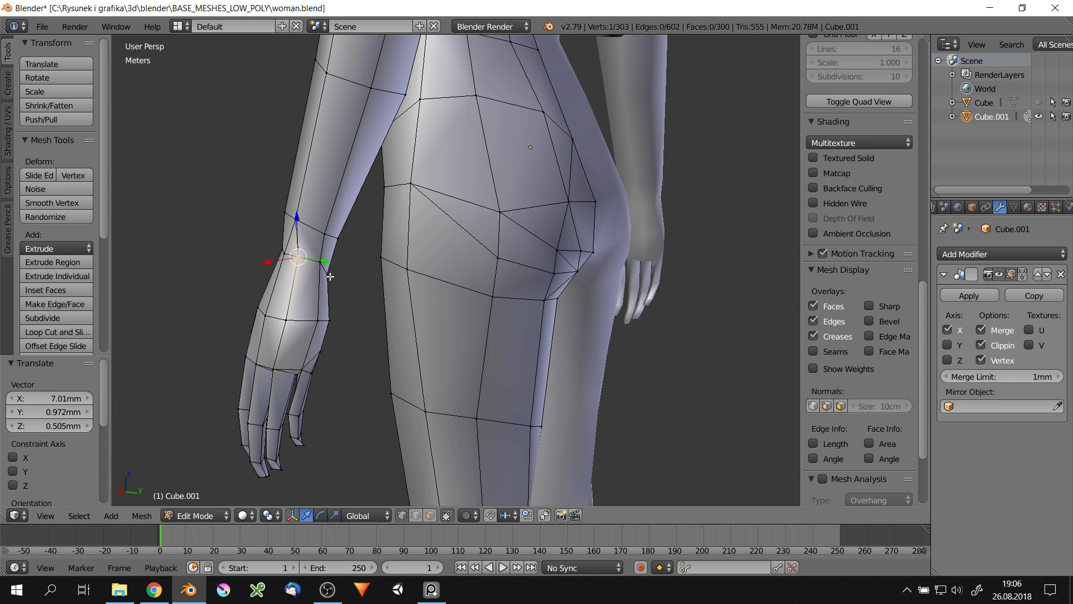
scroll(378, 125, down, 2)
Select a wrist edge of two vertices and move it to narrow the wrist
middle_drag(378, 126, 342, 265)
scroll(342, 264, up, 3)
shift+right_click(342, 264)
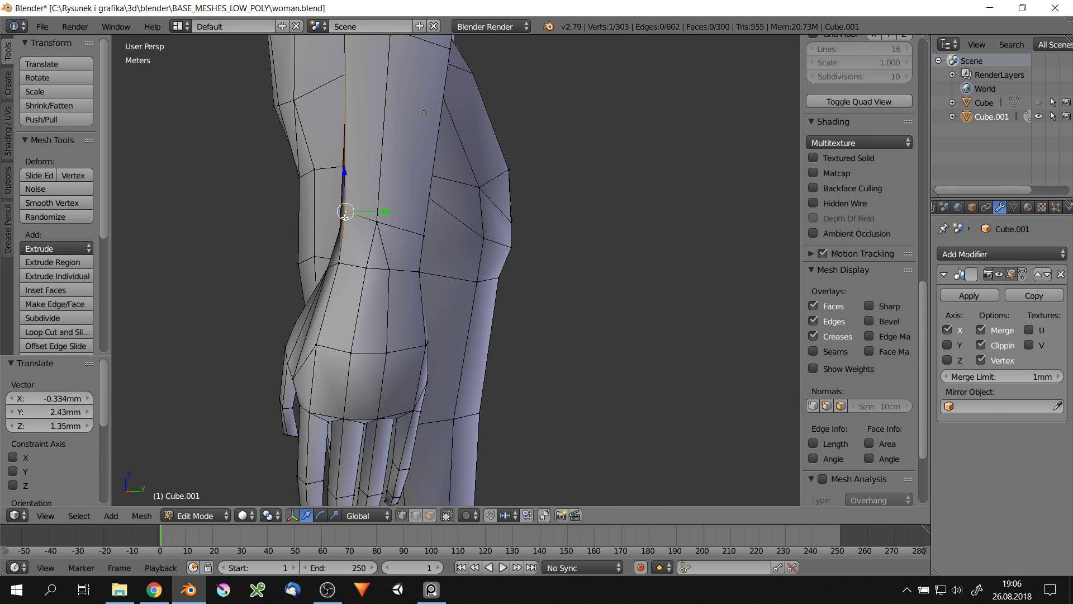
middle_drag(345, 212, 344, 162)
key(g)
scroll(417, 222, down, 2)
mouse_move(348, 52)
middle_down()
mouse_move(416, 221)
mouse_move(540, 221)
mouse_move(629, 298)
middle_up()
click(384, 193)
scroll(383, 192, down, 2)
scroll(563, 161, up, 4)
Nudge the remaining wrist vertices, checking the shape across the whole body
key(g)
click(566, 127)
scroll(547, 202, down, 3)
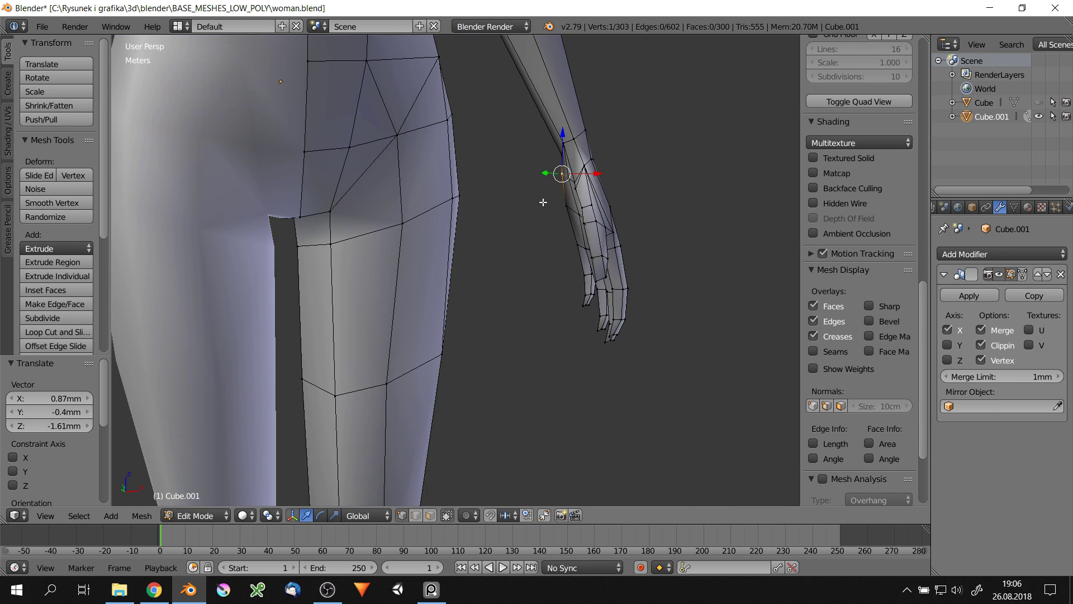
mouse_move(546, 202)
middle_down()
mouse_move(531, 234)
mouse_move(556, 247)
middle_up()
scroll(535, 237, up, 3)
scroll(535, 237, up, 3)
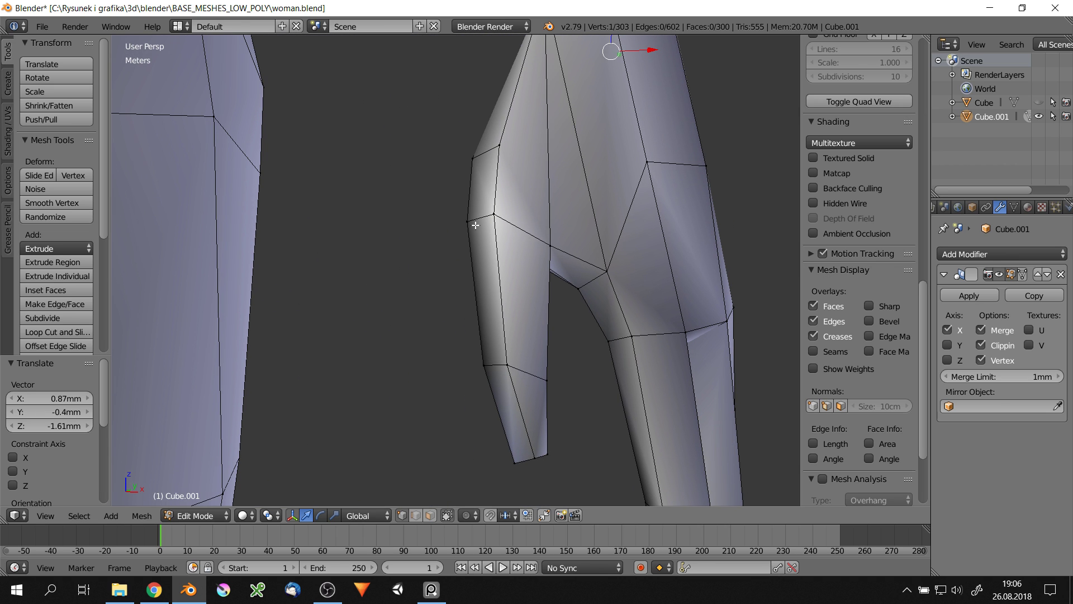
key(g)
click(496, 204)
shift+click(515, 231)
scroll(528, 227, down, 3)
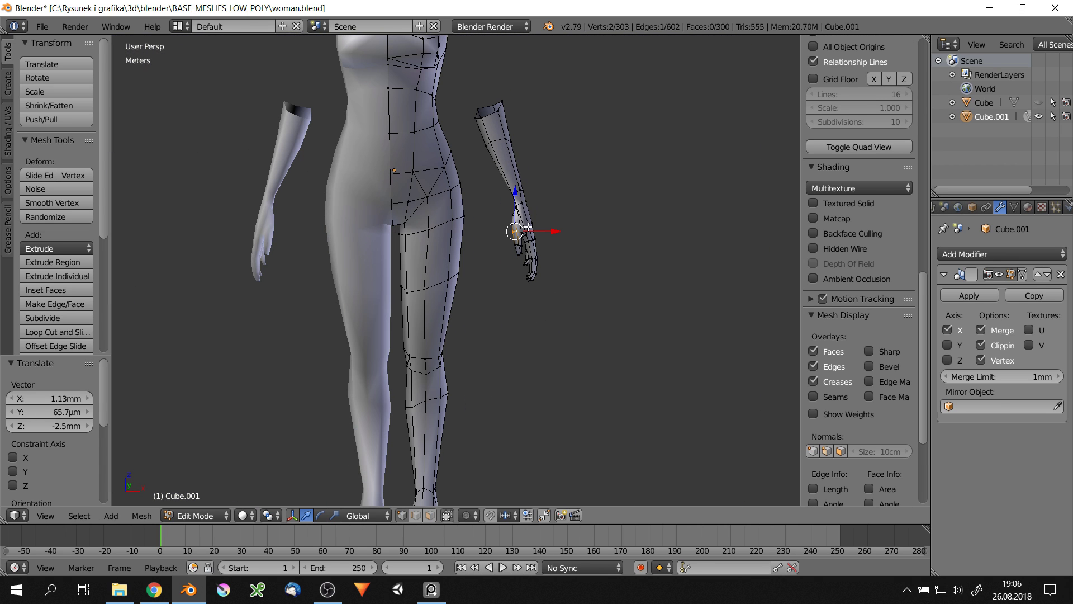
Cancel the accidental arm rotation and undo the last edge change
right_click(623, 299)
scroll(622, 299, down, 3)
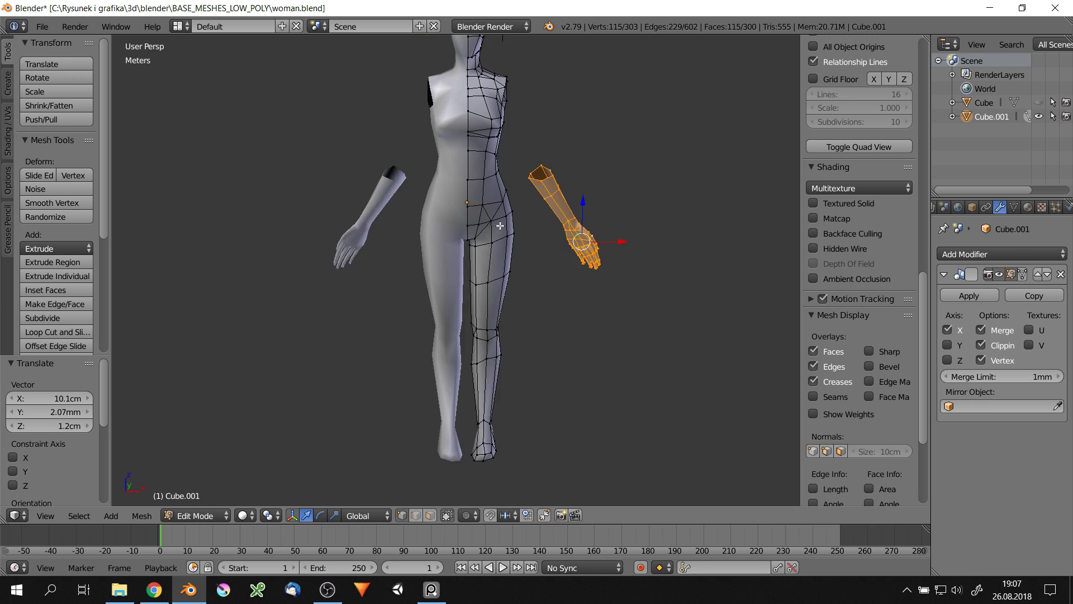
middle_drag(622, 300, 619, 284)
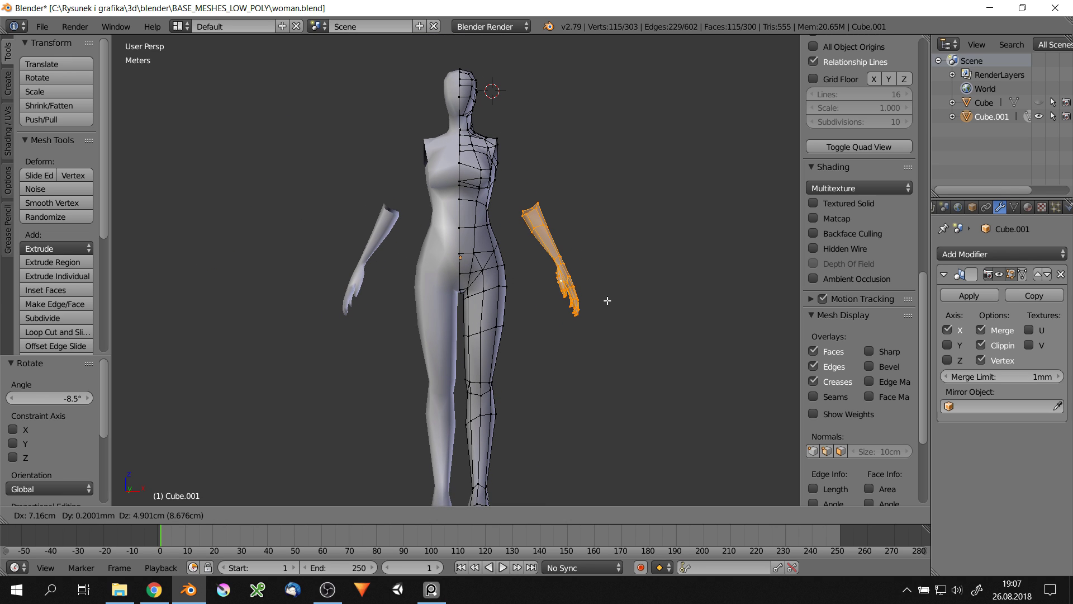
key(ctrl+z)
scroll(587, 269, up, 3)
scroll(537, 235, up, 3)
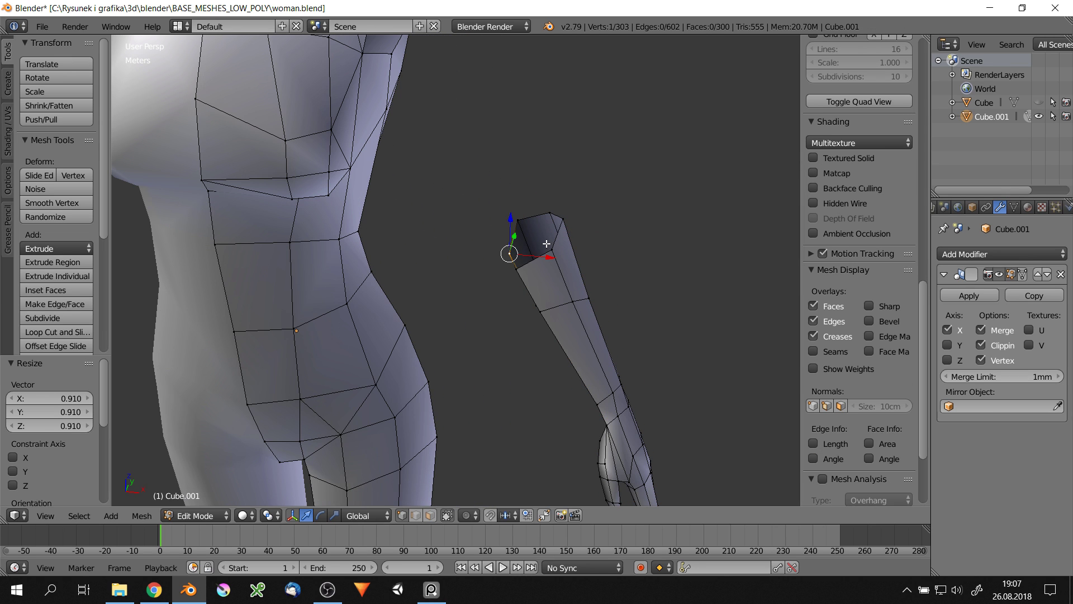
middle_drag(512, 197, 541, 95)
Extrude the arm's top edge toward the shoulder without merging vertices
key(e)
scroll(618, 186, up, 4)
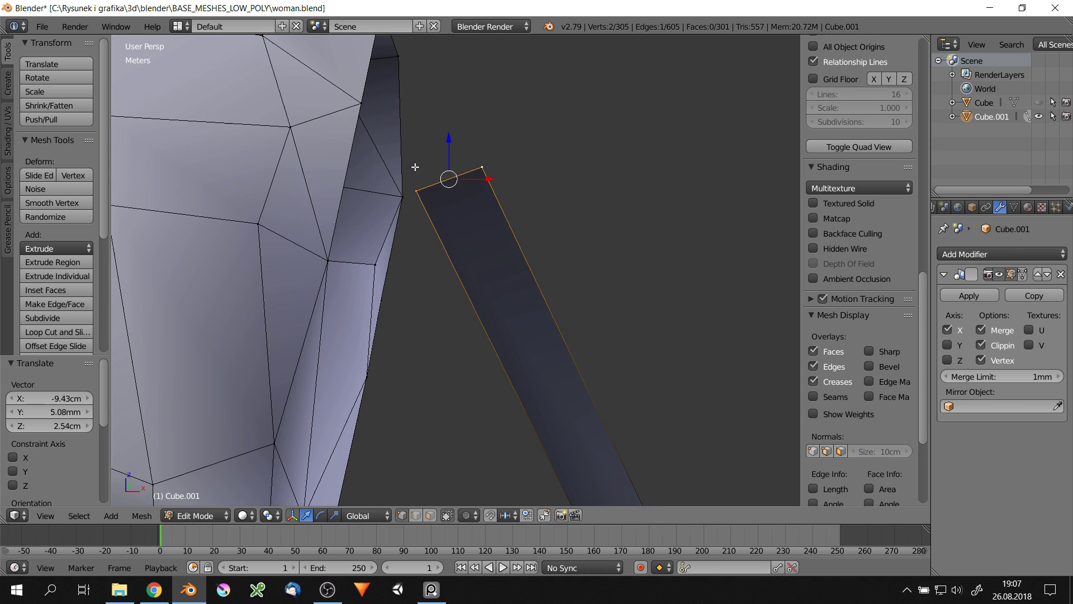
scroll(413, 197, up, 3)
click(413, 197)
click(403, 197)
scroll(424, 275, down, 4)
Shift a torso vertex along Y to shape the shoulder area
mouse_move(424, 275)
middle_down()
mouse_move(395, 271)
mouse_move(500, 234)
middle_up()
click(427, 272)
scroll(427, 272, down, 3)
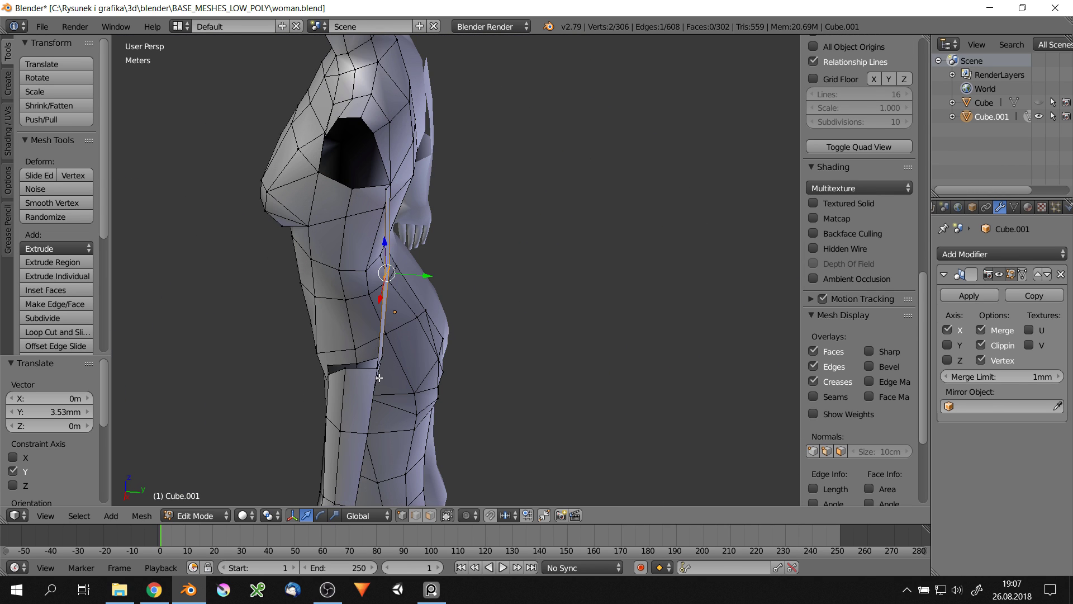
scroll(428, 272, down, 2)
mouse_move(427, 271)
middle_down()
mouse_move(546, 268)
mouse_move(580, 247)
middle_up()
scroll(581, 246, down, 3)
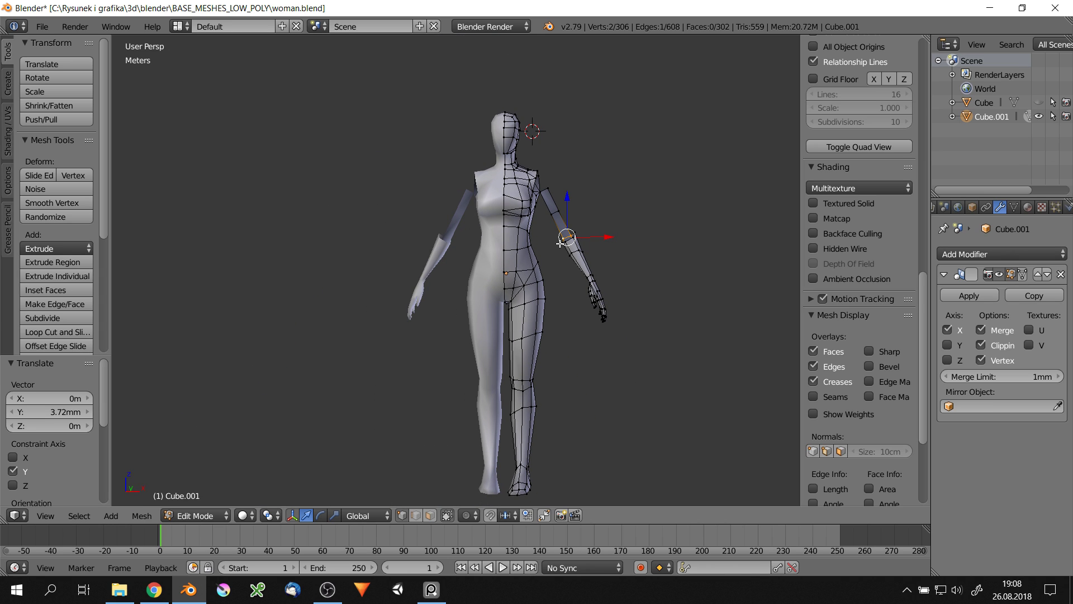
scroll(560, 243, up, 3)
scroll(560, 243, up, 2)
Extrude the shoulder edge again and move the new edge into place
key(e)
mouse_move(560, 244)
middle_down()
mouse_move(633, 260)
mouse_move(762, 187)
middle_up()
click(653, 254)
key(g)
click(664, 300)
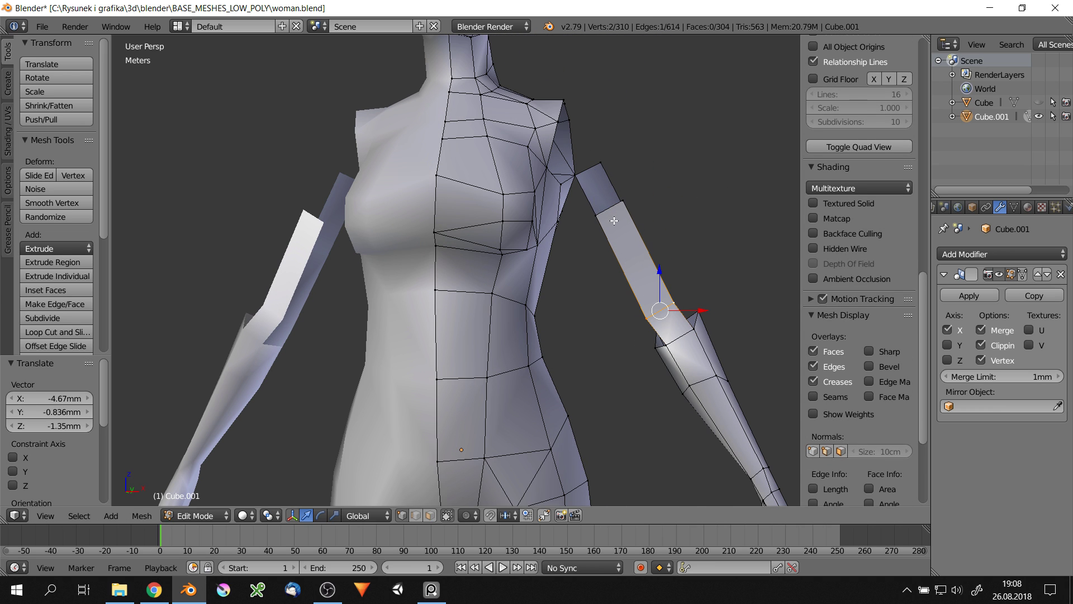
click(598, 170)
Add an edge loop ringing the upper arm near the shoulder
right_click(599, 169)
scroll(598, 170, up, 3)
middle_drag(598, 170, 536, 157)
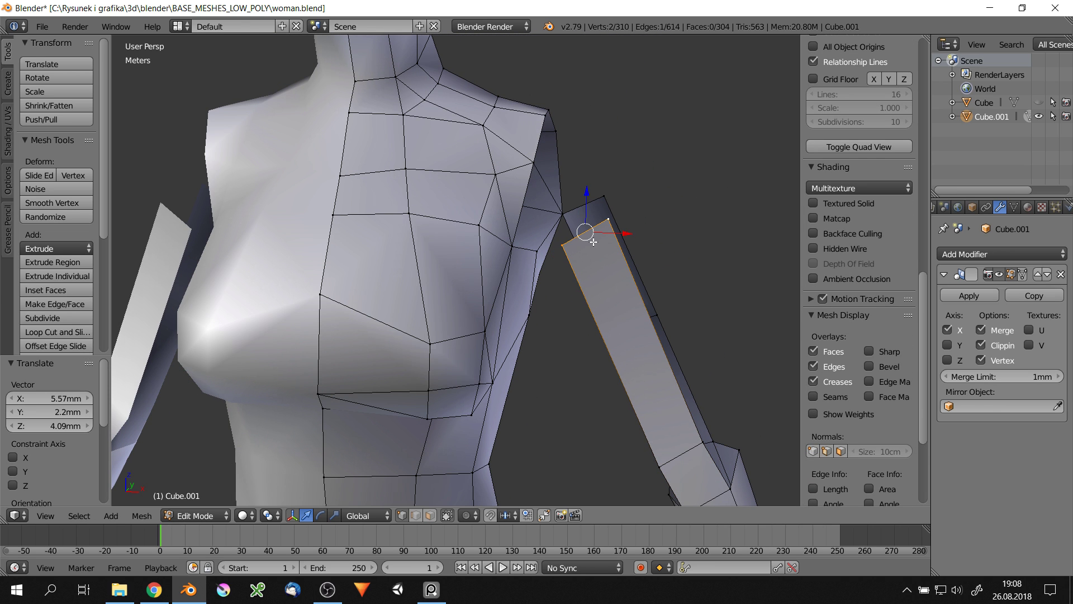
scroll(861, 168, down, 2)
middle_drag(600, 229, 566, 180)
key(ctrl+r)
click(593, 161)
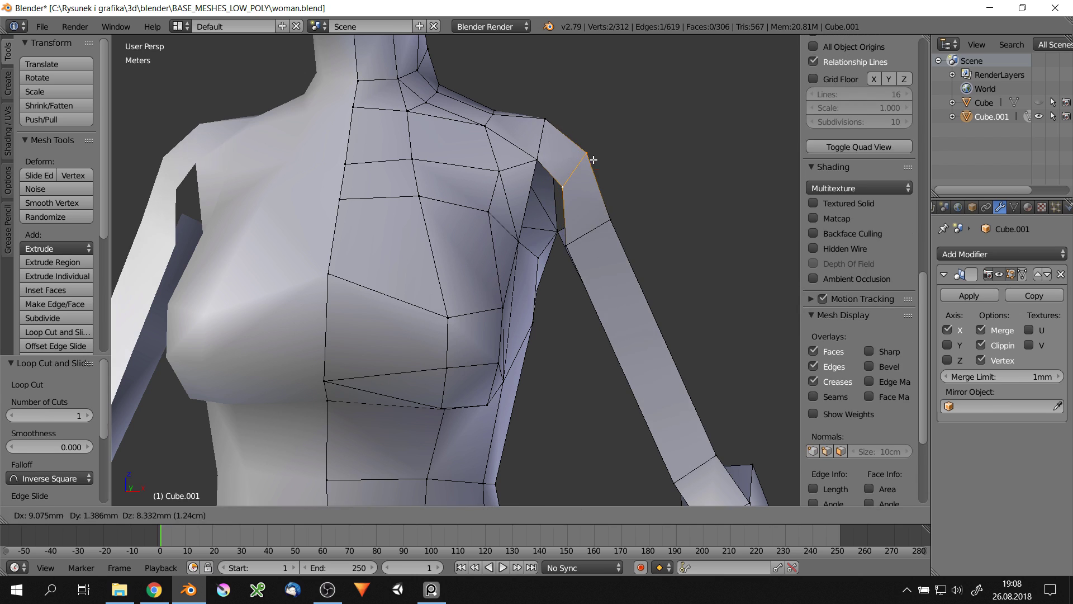
Reposition a single shoulder vertex to round out the shoulder
right_click(594, 145)
key(g)
click(594, 146)
scroll(595, 145, down, 5)
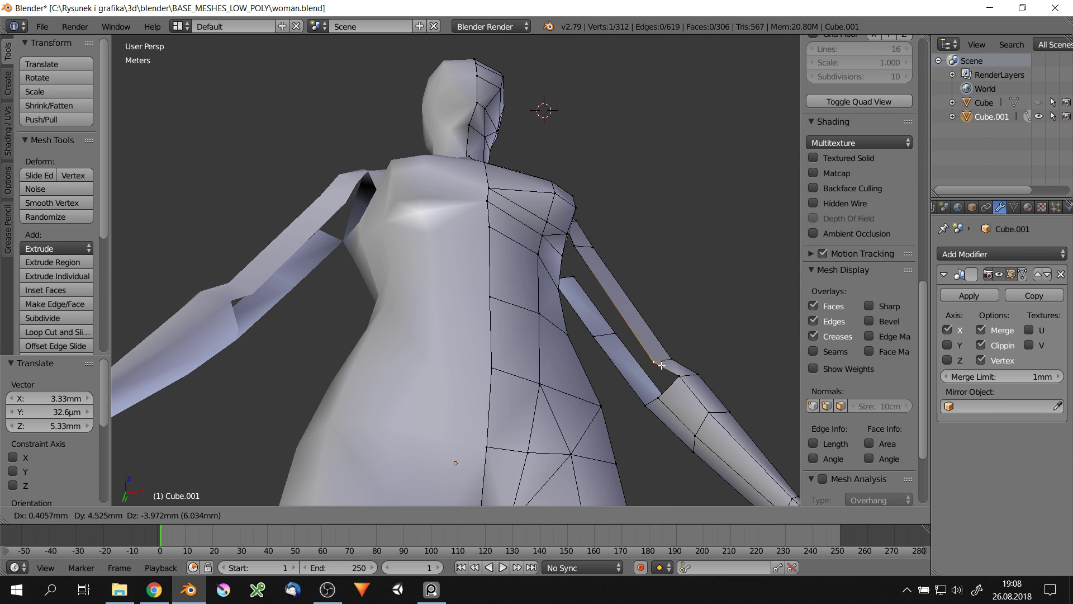
middle_drag(594, 146, 632, 268)
Switch to wireframe and select the whole hand mesh
scroll(632, 269, down, 2)
scroll(552, 105, down, 3)
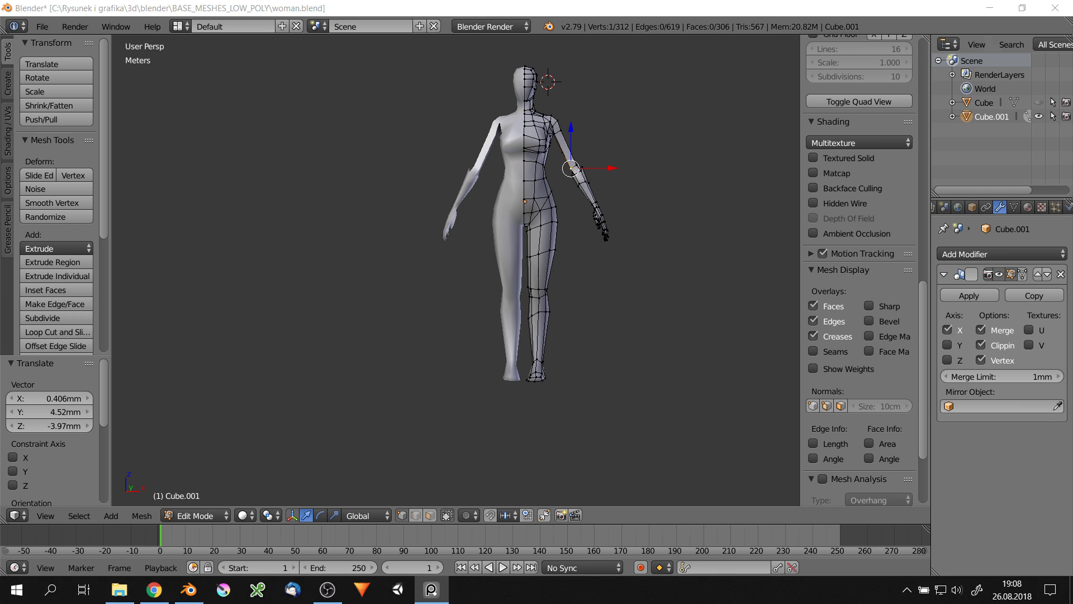
scroll(567, 172, up, 2)
scroll(568, 171, up, 1)
scroll(567, 172, up, 1)
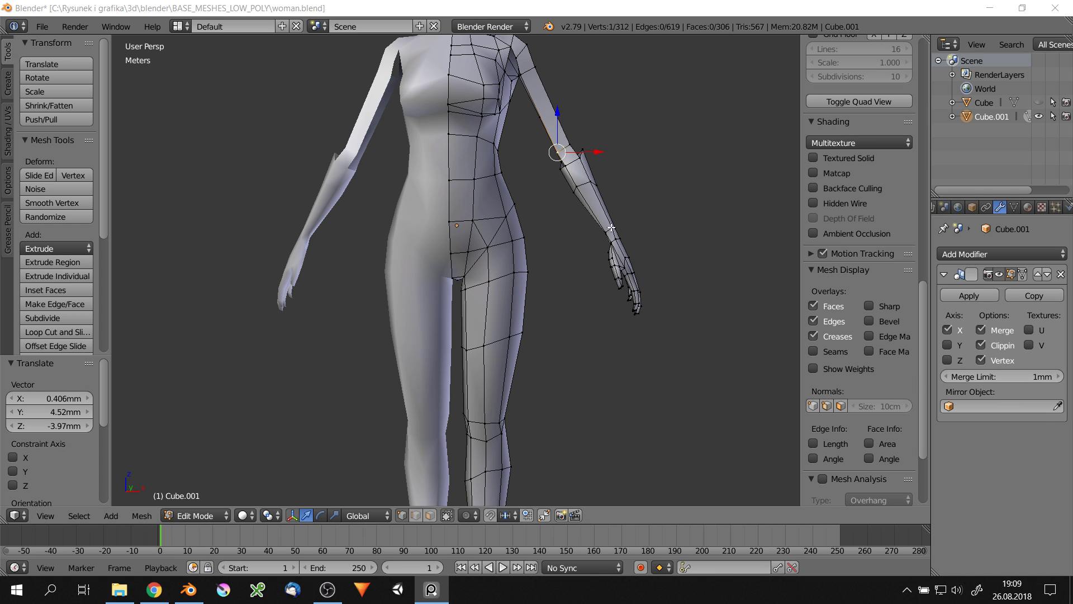
key(z)
key(ctrl+l)
Scale the hand, return to solid shading, and reposition a forearm vertex
key(s)
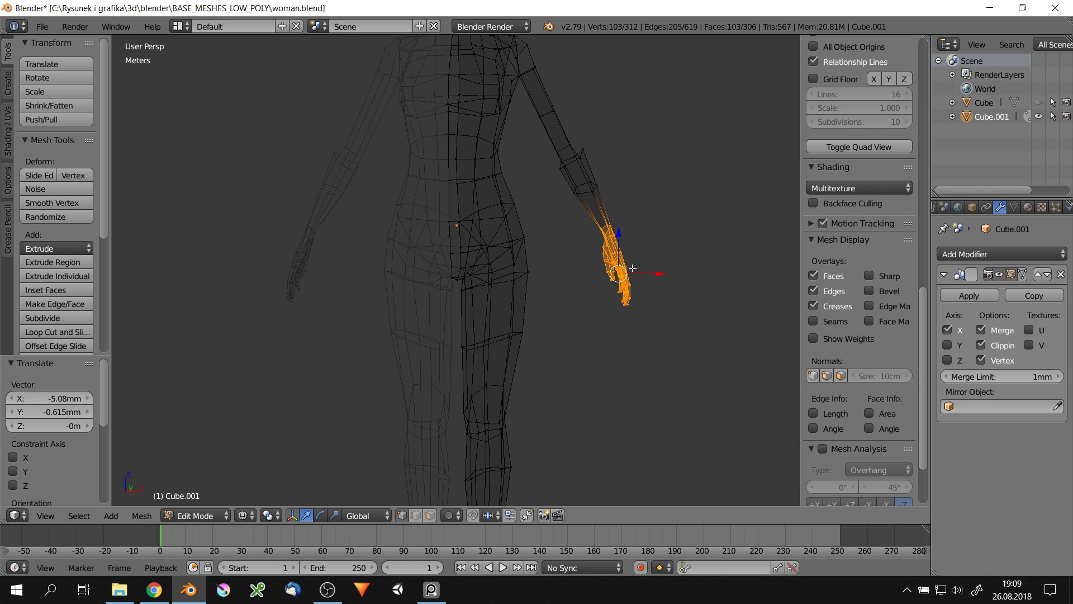
key(z)
middle_drag(633, 269, 559, 235)
scroll(559, 234, up, 3)
right_drag(570, 215, 552, 204)
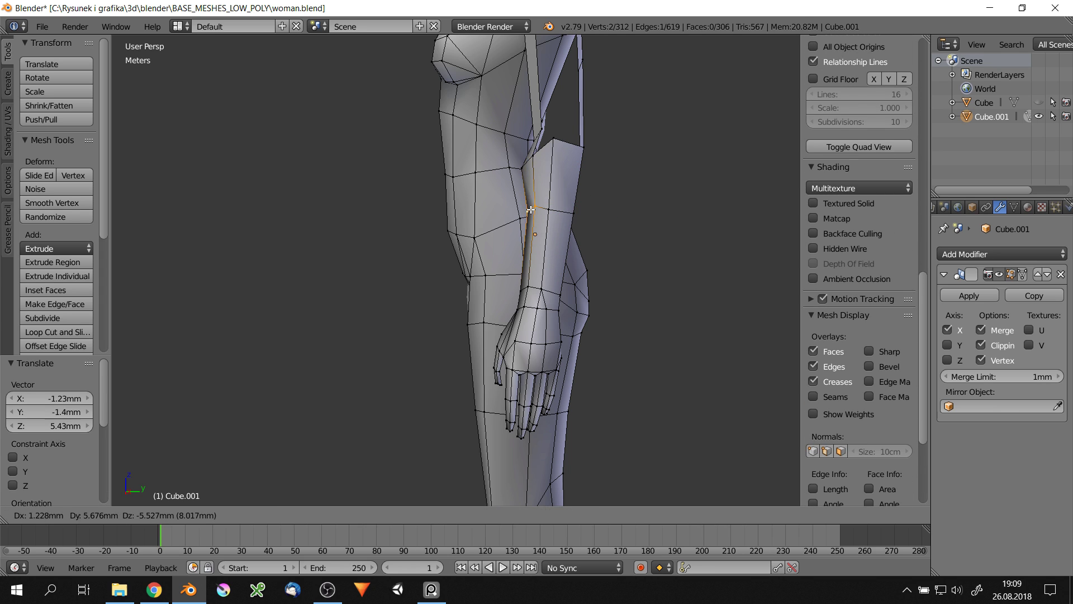
click(530, 209)
Connect two inner-arm vertices with a new edge and adjust their position
scroll(531, 209, down, 2)
scroll(579, 195, down, 2)
scroll(531, 199, up, 5)
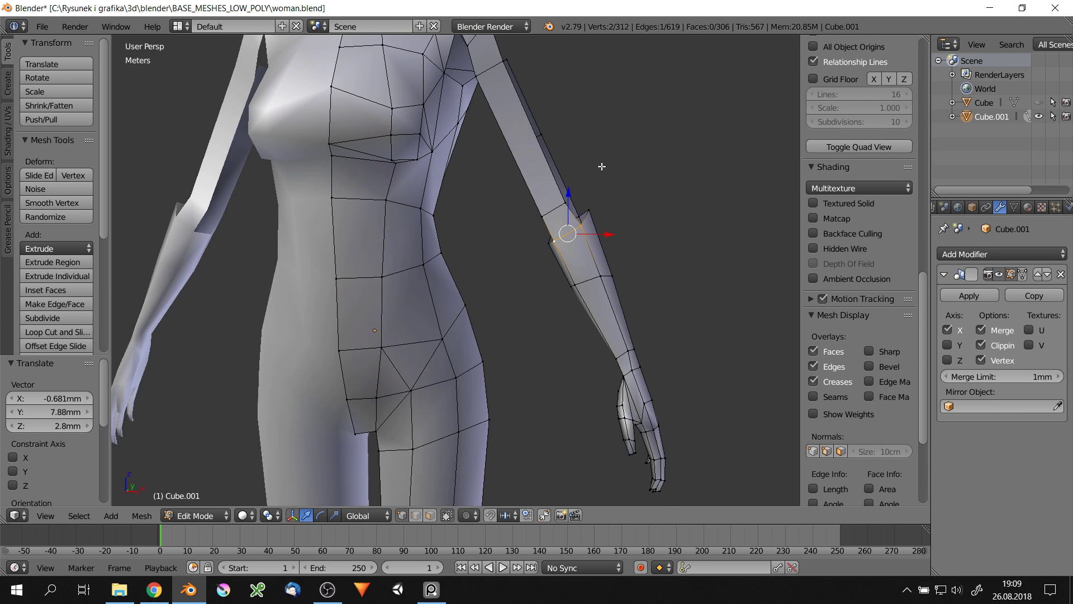
scroll(565, 308, down, 1)
mouse_move(581, 318)
middle_down()
mouse_move(548, 308)
mouse_move(548, 319)
mouse_move(503, 319)
mouse_move(495, 350)
middle_up()
shift+right_click(535, 302)
key(ctrl+z)
key(ctrl+z)
scroll(503, 318, up, 3)
key(ctrl+z)
click(536, 424)
Apply a smaller offset to the arm vertex around the elbow
scroll(576, 319, down, 3)
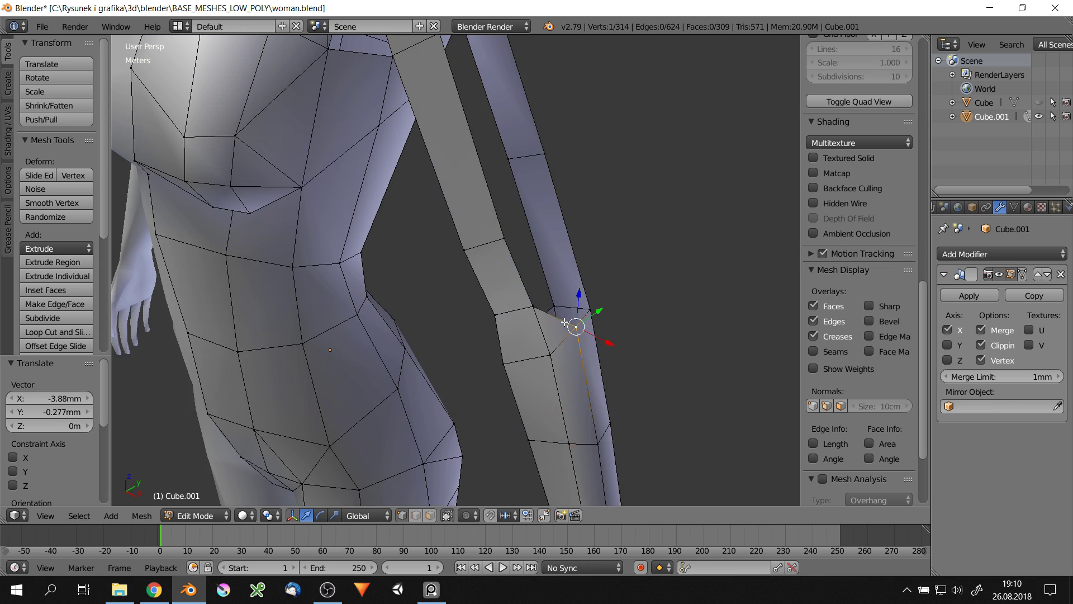
middle_drag(575, 319, 549, 272)
scroll(566, 307, down, 3)
scroll(629, 343, up, 5)
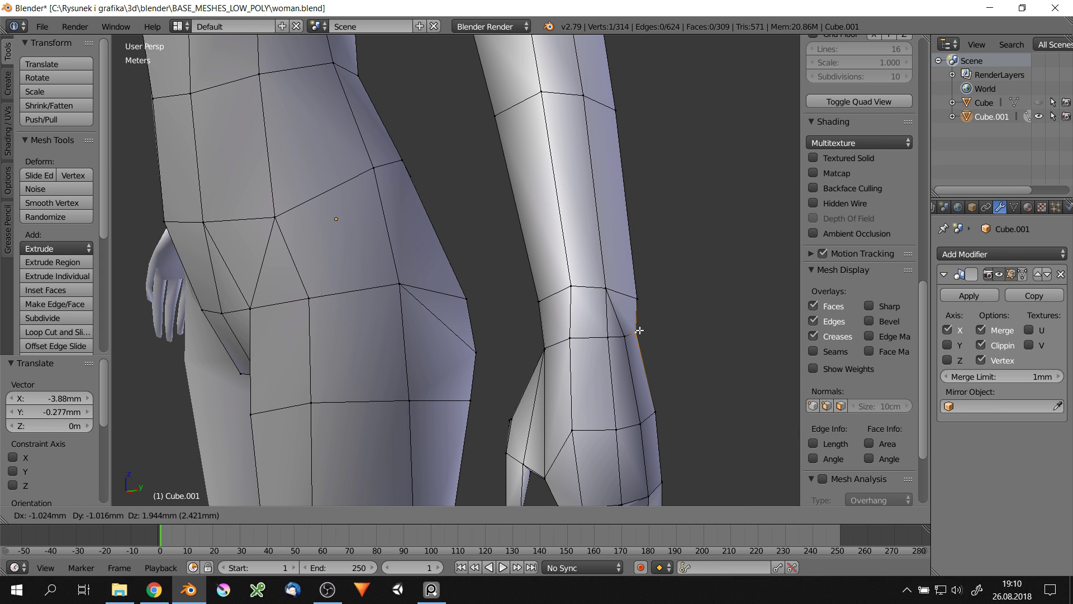
click(630, 292)
scroll(578, 205, down, 3)
middle_drag(551, 244, 555, 289)
scroll(555, 289, down, 3)
Save woman.blend, then select the right half of the head in wireframe
key(ctrl+s)
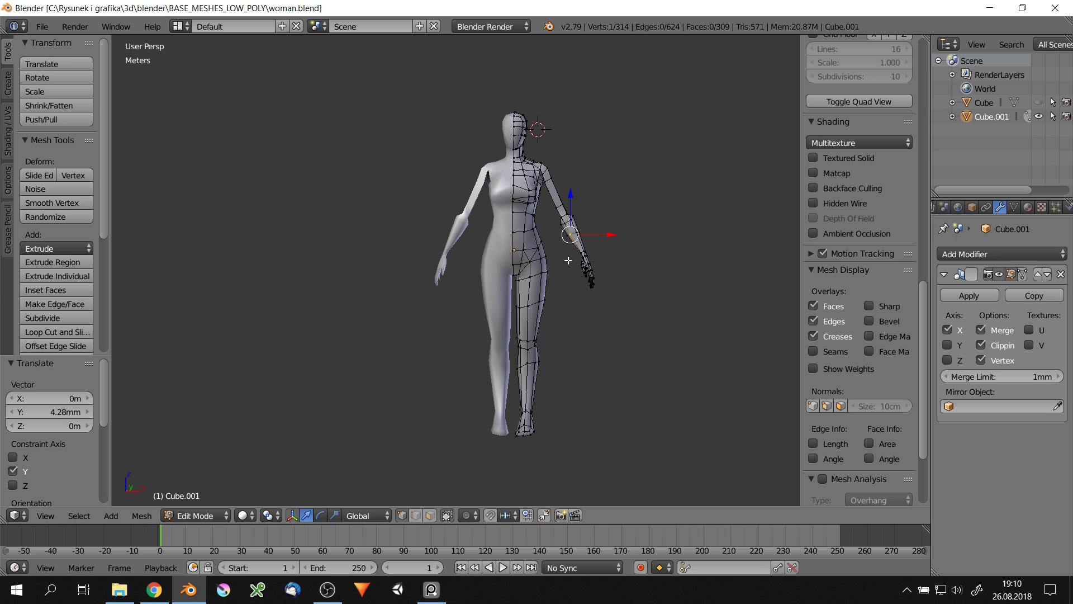
scroll(546, 198, up, 4)
middle_drag(555, 176, 539, 193)
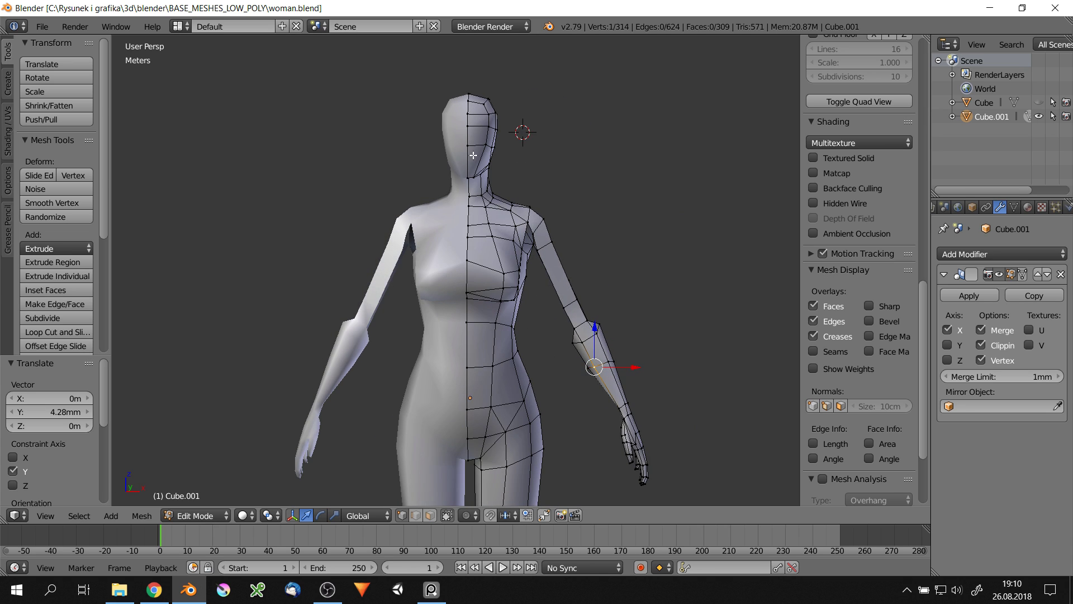
key(z)
scroll(539, 193, up, 3)
right_click(539, 193)
key(ctrl+l)
Deselect the mesh, return to solid shading and maximize the 3D view on the shoulder
key(s)
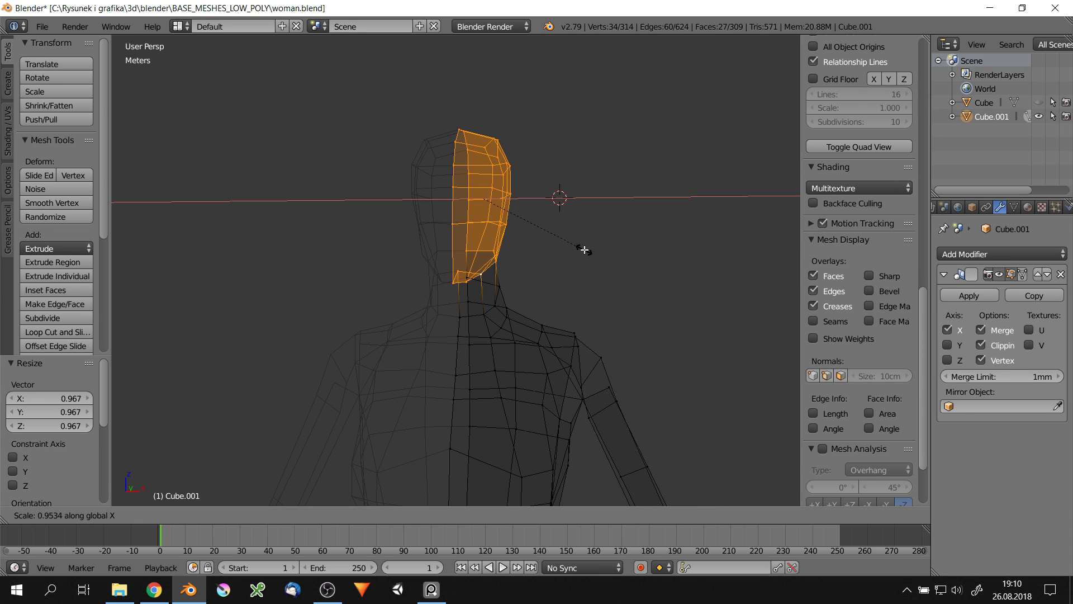
key(a)
key(z)
scroll(588, 268, down, 5)
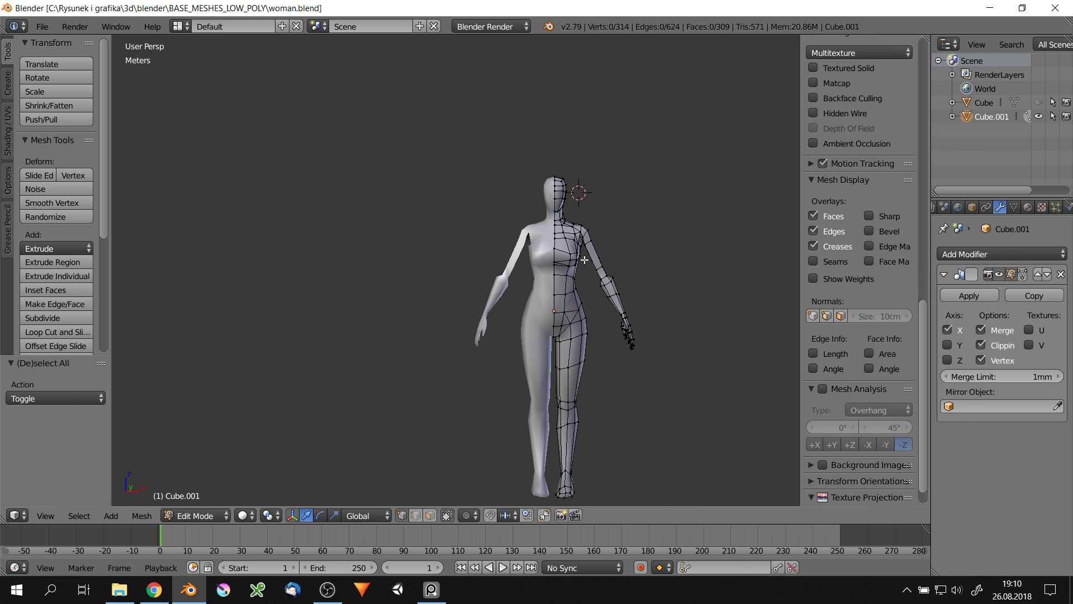
key(ctrl+Up)
middle_drag(585, 260, 570, 292)
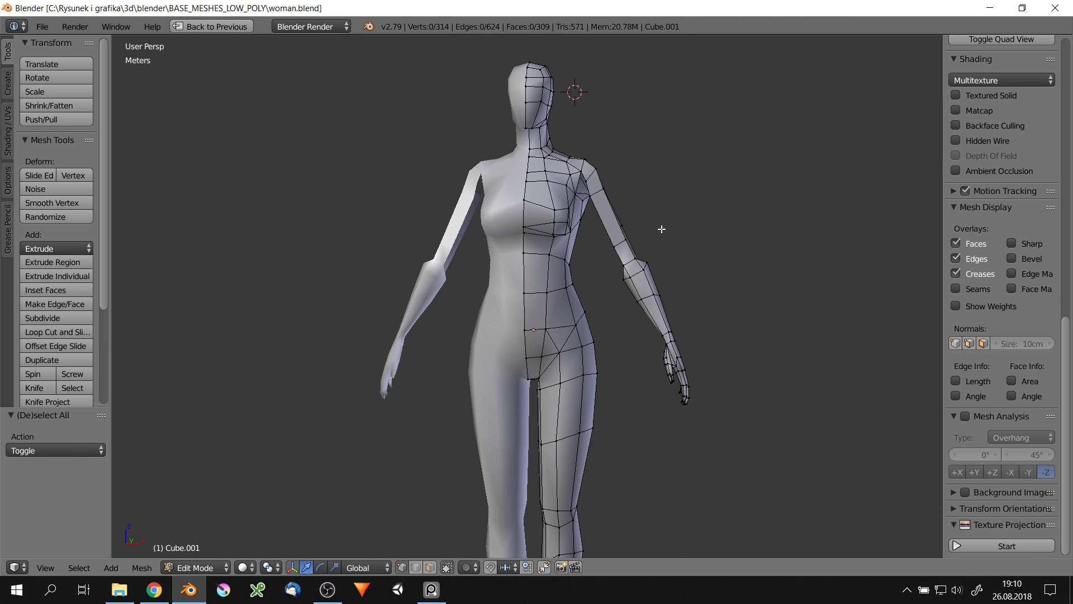
scroll(662, 229, up, 5)
middle_drag(662, 229, 554, 224)
Extrude a shoulder vertex and fill faces to close the shoulder gap
right_click(543, 207)
key(e)
click(542, 182)
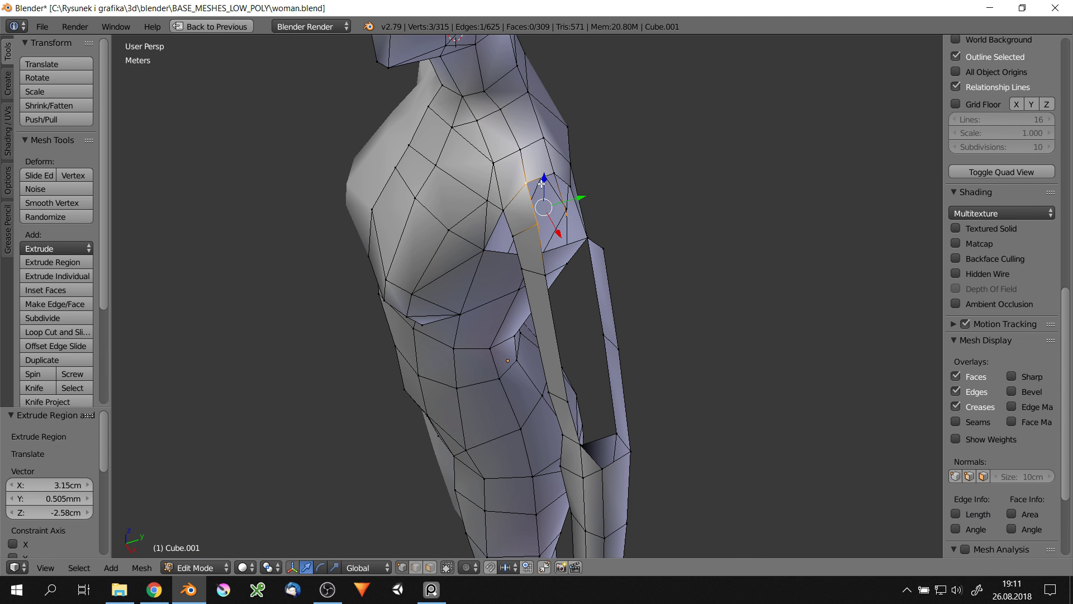
key(f)
mouse_move(542, 182)
middle_down()
mouse_move(550, 215)
mouse_move(564, 204)
middle_up()
key(g)
click(574, 206)
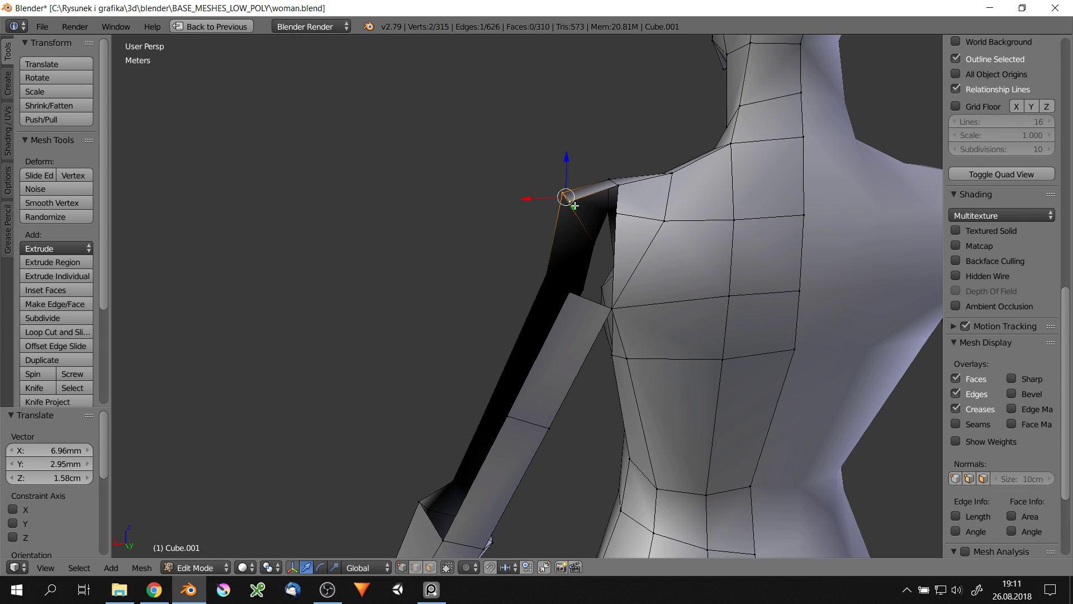
right_drag(575, 205, 611, 216)
key(f)
Move a shoulder vertex, then undo to remove the extra shoulder vertex
middle_drag(617, 212, 681, 175)
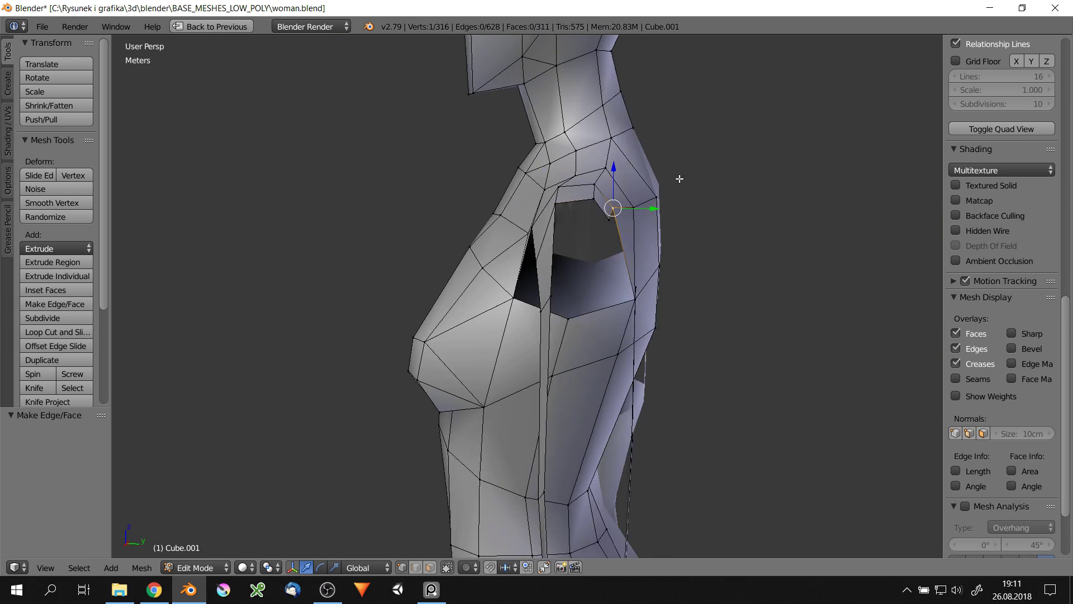
right_click(628, 228)
key(g)
click(674, 210)
scroll(674, 210, down, 3)
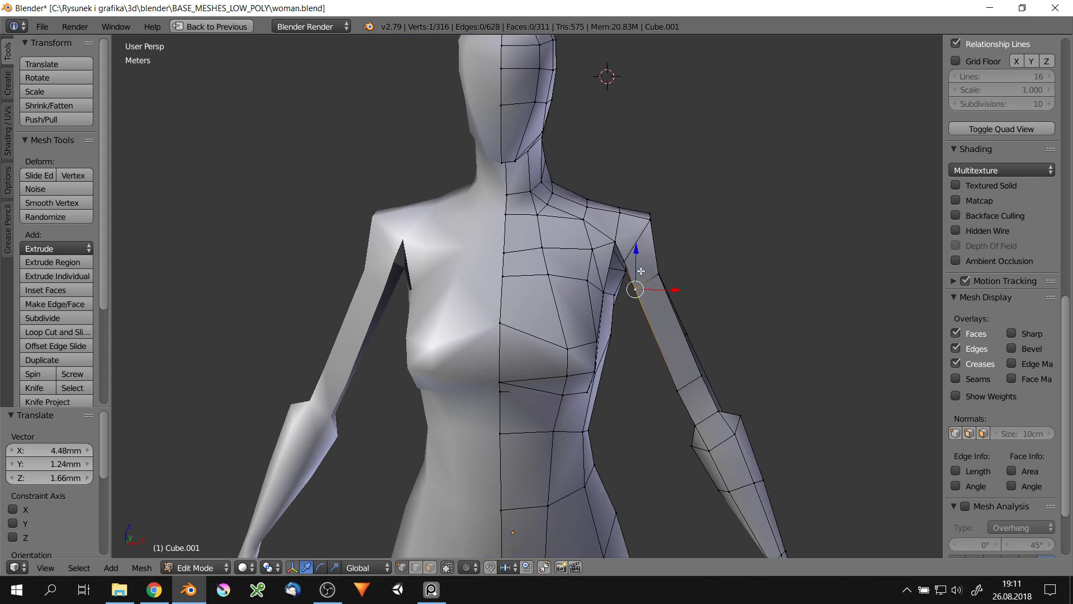
scroll(640, 166, down, 2)
scroll(661, 199, up, 3)
mouse_move(661, 199)
middle_down()
mouse_move(650, 354)
mouse_move(760, 375)
middle_up()
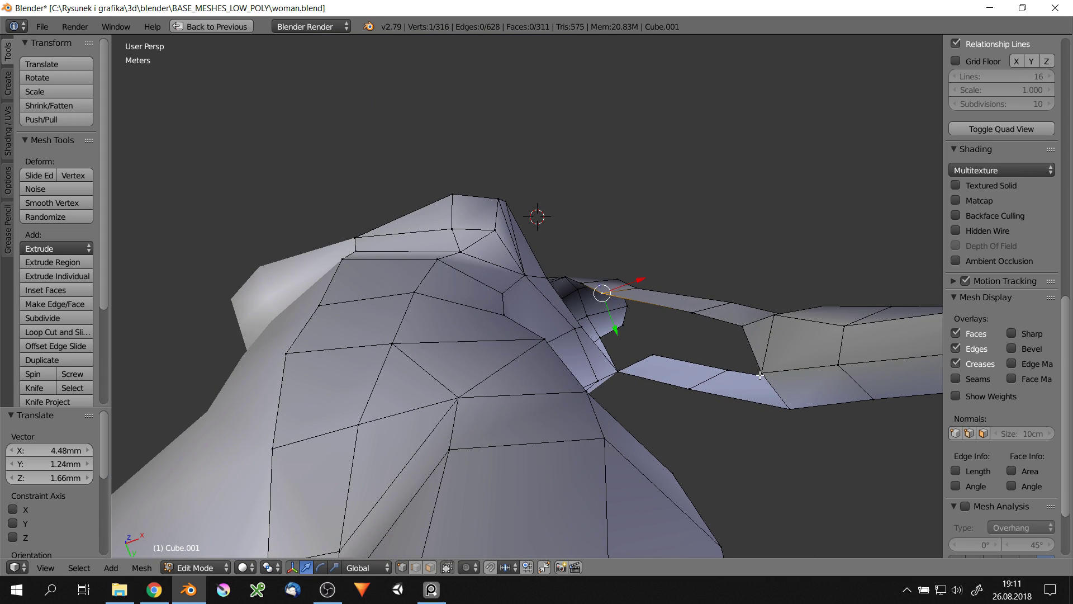
middle_drag(692, 356, 685, 248)
key(ctrl+z)
Fill a triangle face between three chest and shoulder vertices
scroll(760, 358, up, 2)
scroll(744, 330, up, 2)
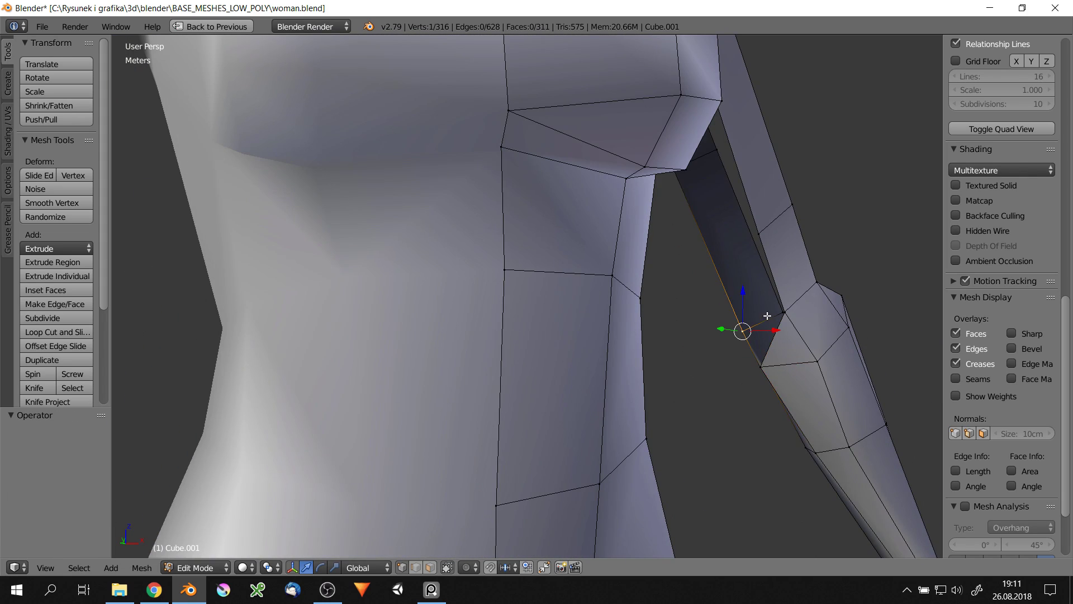
scroll(819, 314, up, 2)
scroll(819, 314, down, 4)
middle_drag(819, 313, 671, 269)
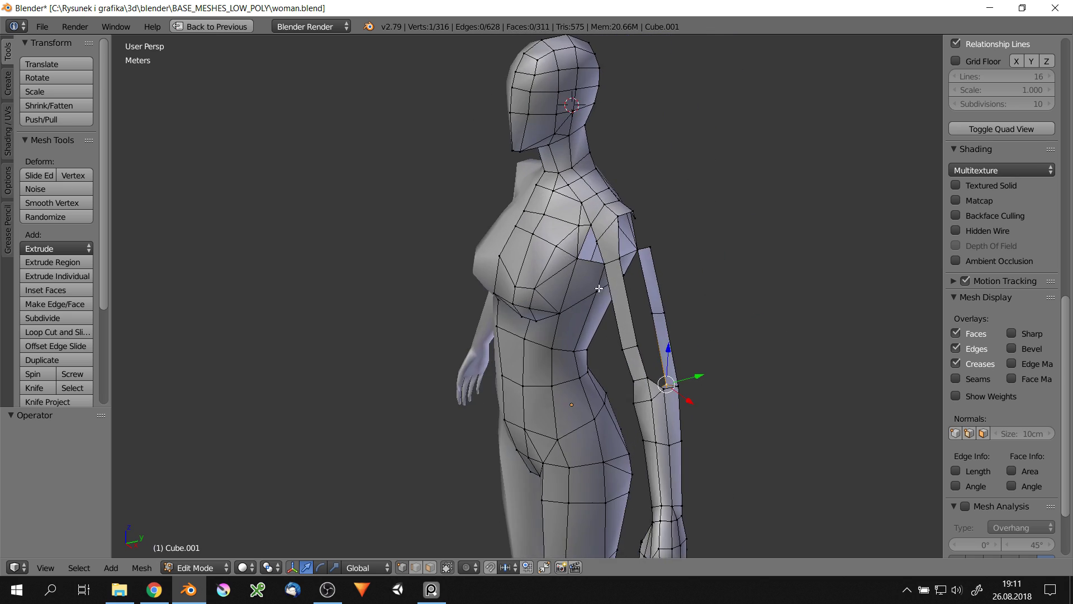
scroll(643, 257, up, 4)
shift+right_click(622, 254)
scroll(624, 252, down, 3)
shift+right_click(598, 212)
key(f)
Fill a new face joining armpit and upper-arm vertices
middle_drag(599, 212, 613, 236)
scroll(613, 235, down, 2)
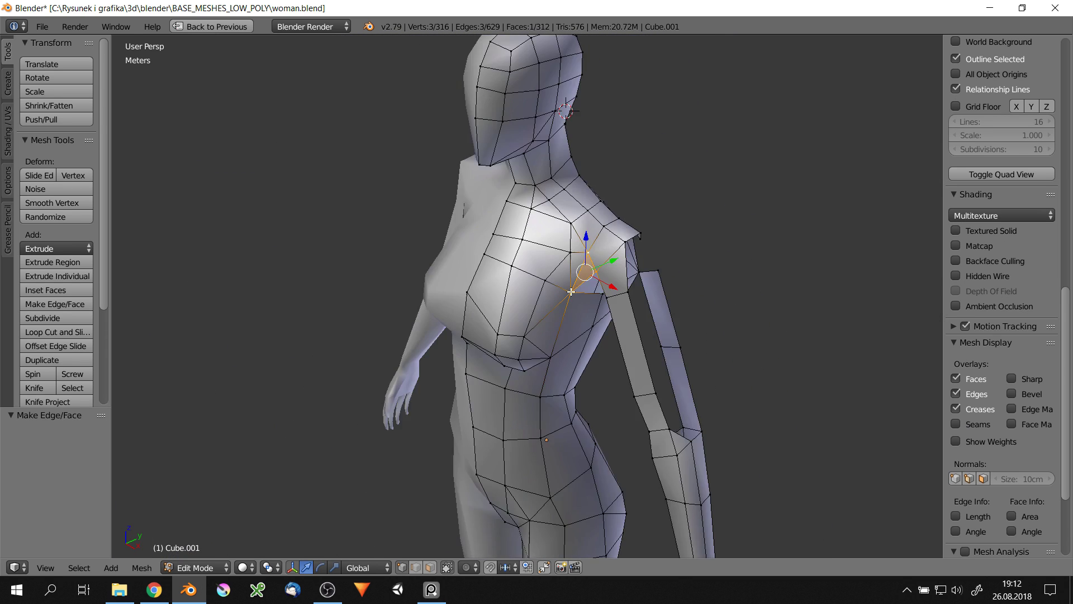
scroll(615, 240, down, 2)
scroll(611, 257, up, 3)
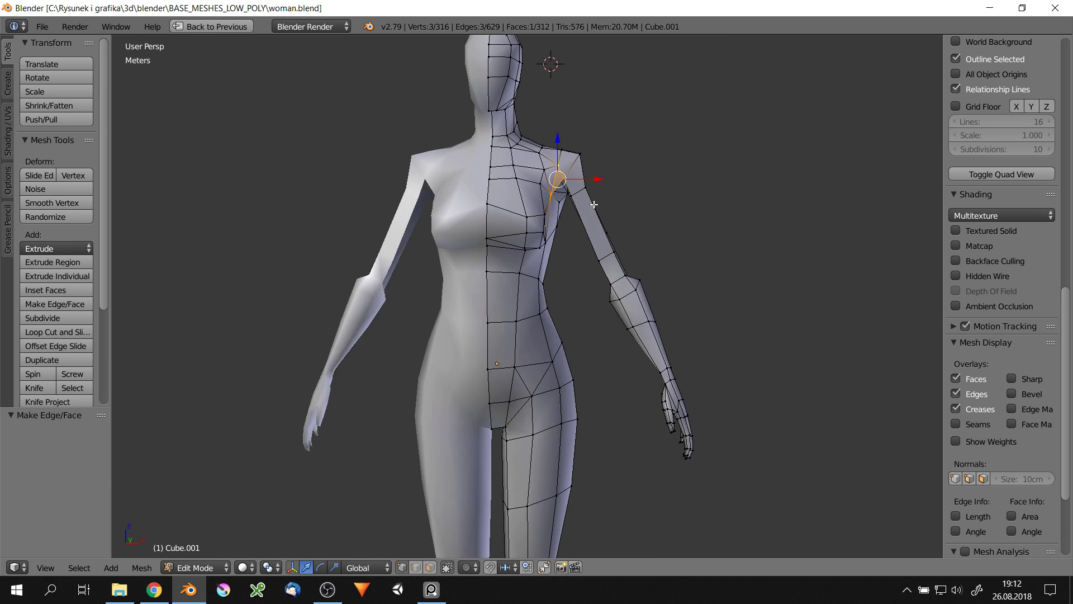
scroll(593, 324, up, 3)
shift+right_click(548, 229)
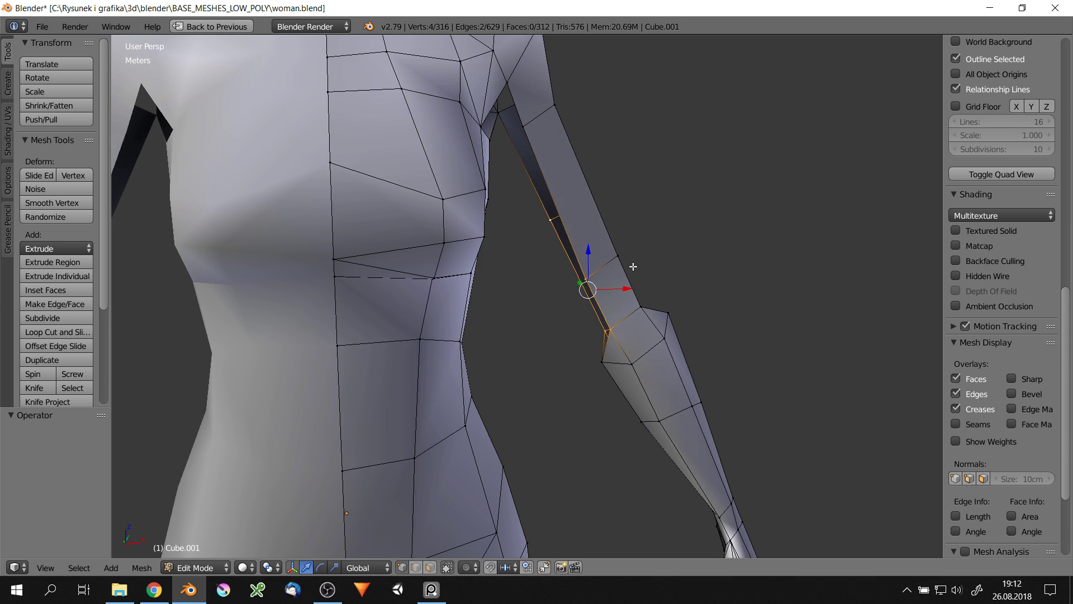
mouse_move(552, 229)
middle_down()
mouse_move(606, 361)
mouse_move(603, 334)
middle_up()
ctrl+right_click(606, 362)
key(f)
Add more faces at the armpit and move an armpit vertex into place
scroll(593, 356, down, 4)
key(f)
right_click(599, 377)
key(g)
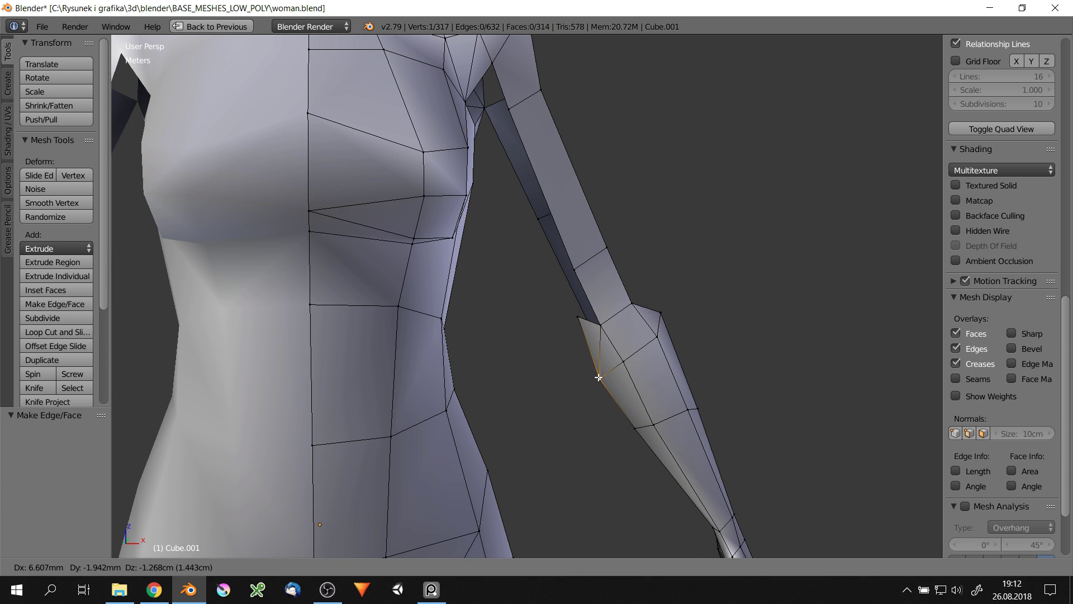
key(f)
scroll(579, 286, down, 3)
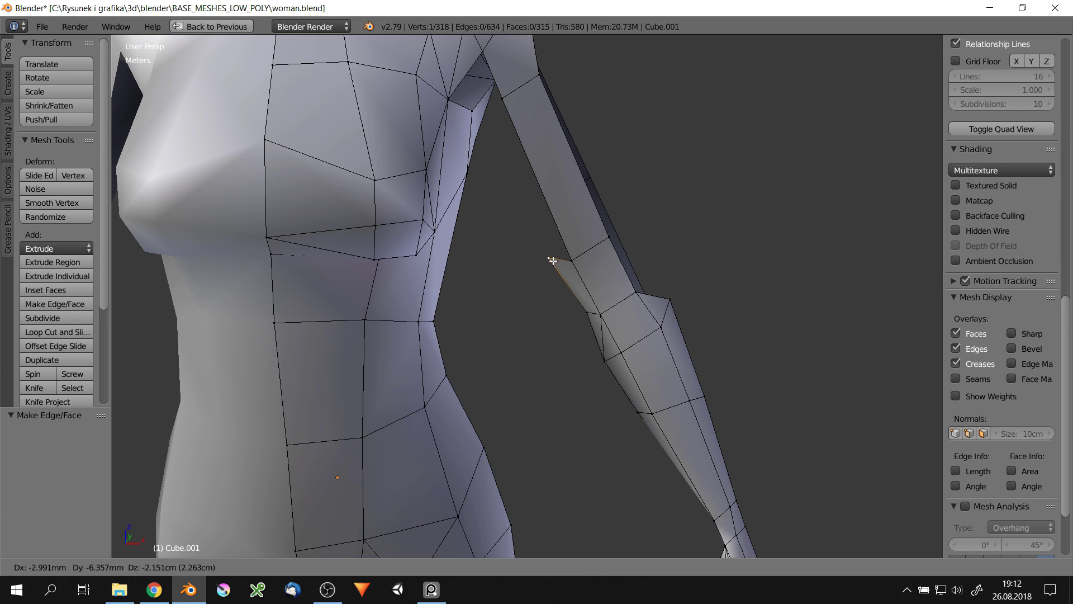
key(g)
click(576, 291)
scroll(576, 292, down, 2)
scroll(564, 189, up, 7)
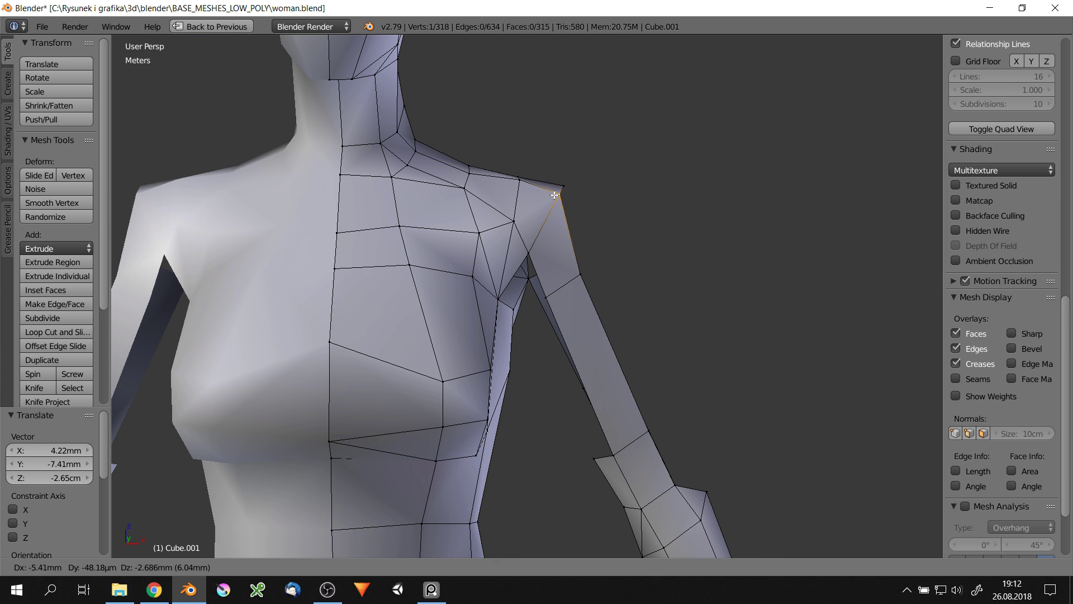
Extrude a new shoulder vertex and fill quad faces across the armpit
middle_drag(530, 187, 537, 291)
key(e)
key(f)
middle_drag(553, 335, 560, 353)
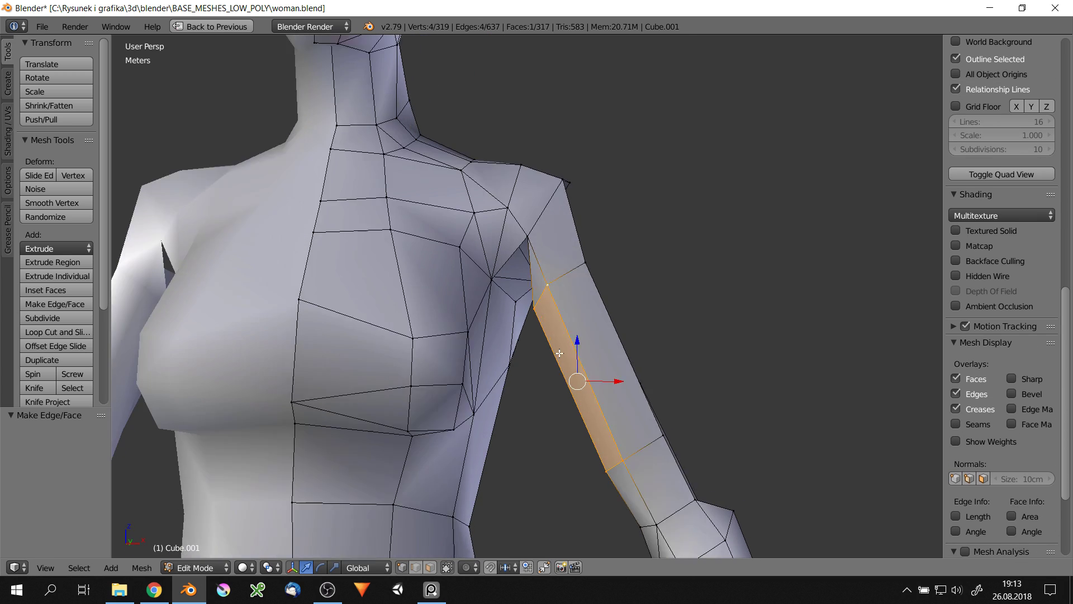
scroll(560, 354, up, 2)
right_drag(527, 292, 525, 293)
key(f)
Reposition a vertex under the arm to smooth the armpit
middle_drag(510, 288, 566, 302)
scroll(509, 287, down, 3)
scroll(492, 156, down, 4)
middle_drag(491, 157, 503, 252)
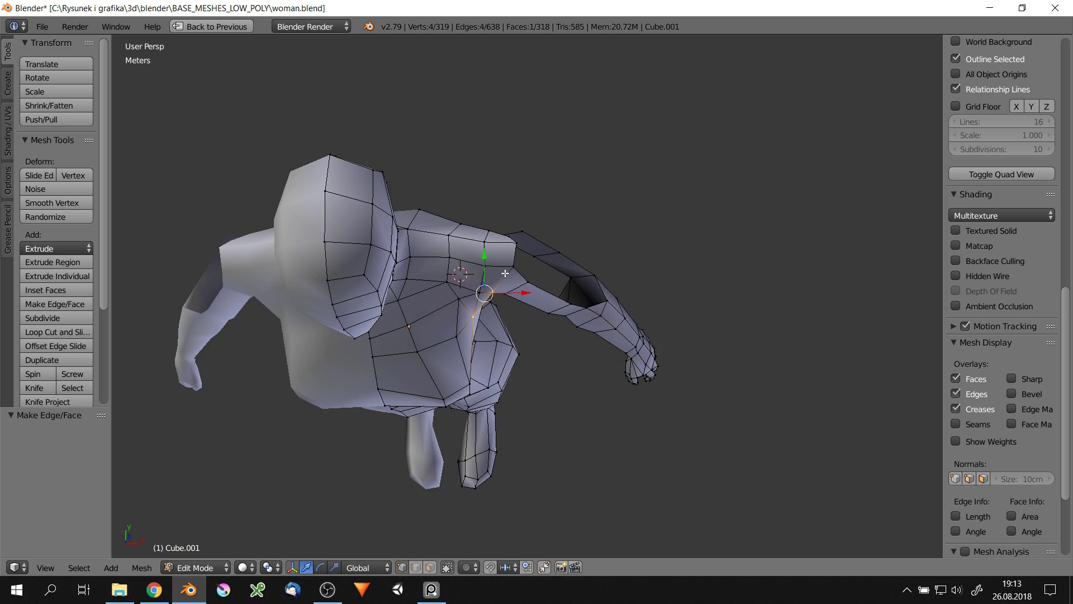
scroll(510, 298, up, 4)
right_click(510, 298)
drag(505, 246, 506, 249)
right_click(599, 302)
mouse_move(598, 302)
middle_down()
mouse_move(602, 191)
mouse_move(559, 268)
middle_up()
scroll(602, 192, up, 2)
scroll(602, 191, down, 2)
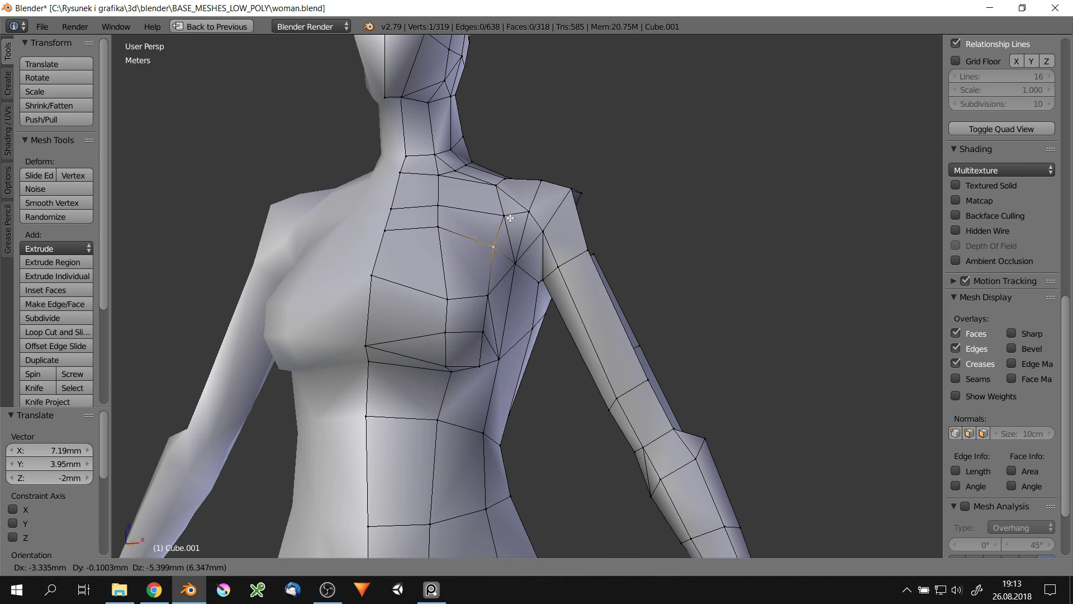
drag(492, 246, 494, 249)
scroll(563, 297, down, 2)
Leave Edit Mode to check the mirrored body, then return to mesh editing
key(Tab)
middle_drag(563, 297, 528, 338)
scroll(541, 306, down, 1)
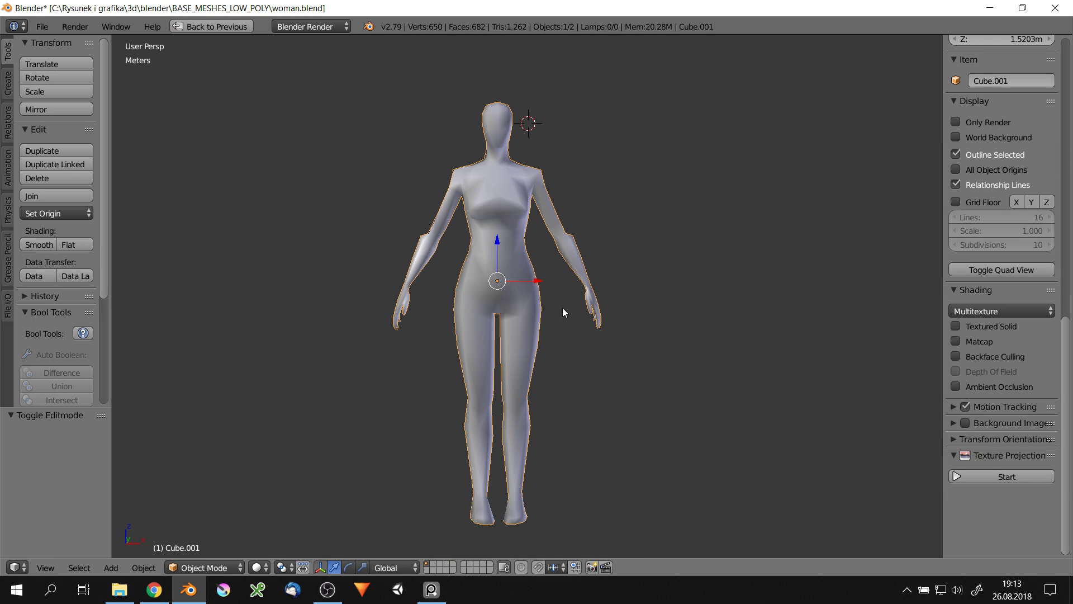
scroll(563, 307, up, 3)
mouse_move(563, 307)
middle_down()
mouse_move(303, 312)
mouse_move(494, 305)
middle_up()
key(Tab)
scroll(302, 312, up, 2)
scroll(302, 311, down, 3)
scroll(494, 304, up, 5)
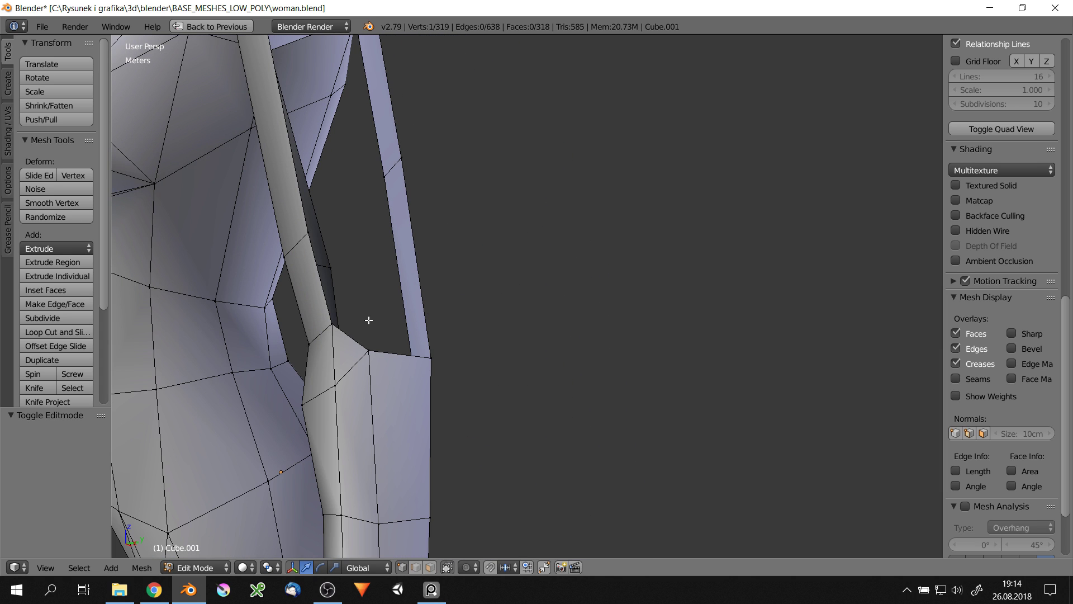
Fill triangle faces on the upper arm and adjust a vertex between them
middle_drag(373, 355, 383, 237)
key(f)
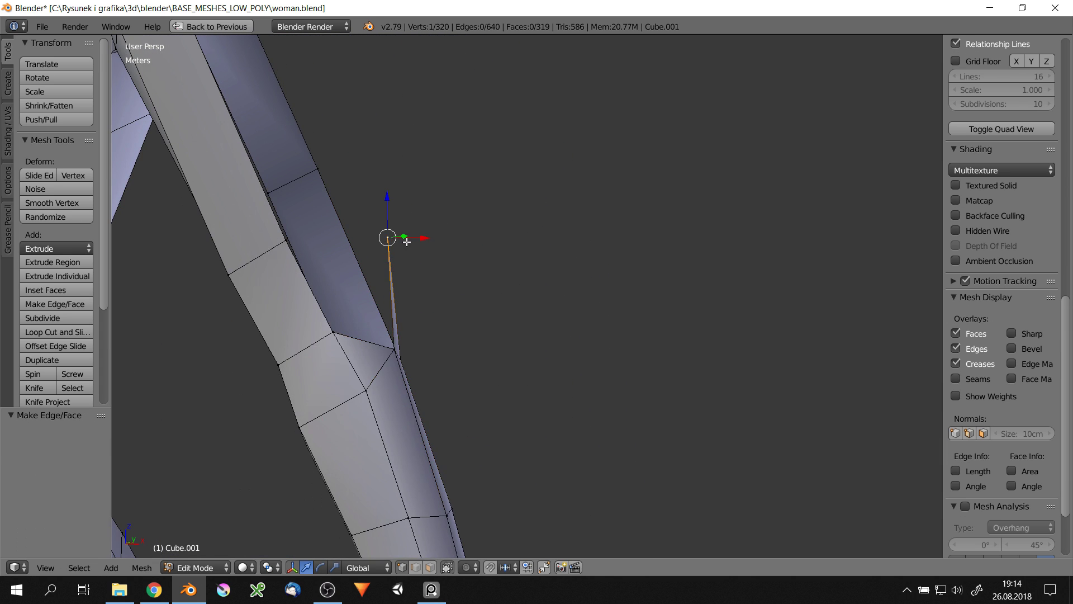
key(g)
click(312, 233)
scroll(327, 278, up, 1)
key(f)
scroll(242, 246, down, 3)
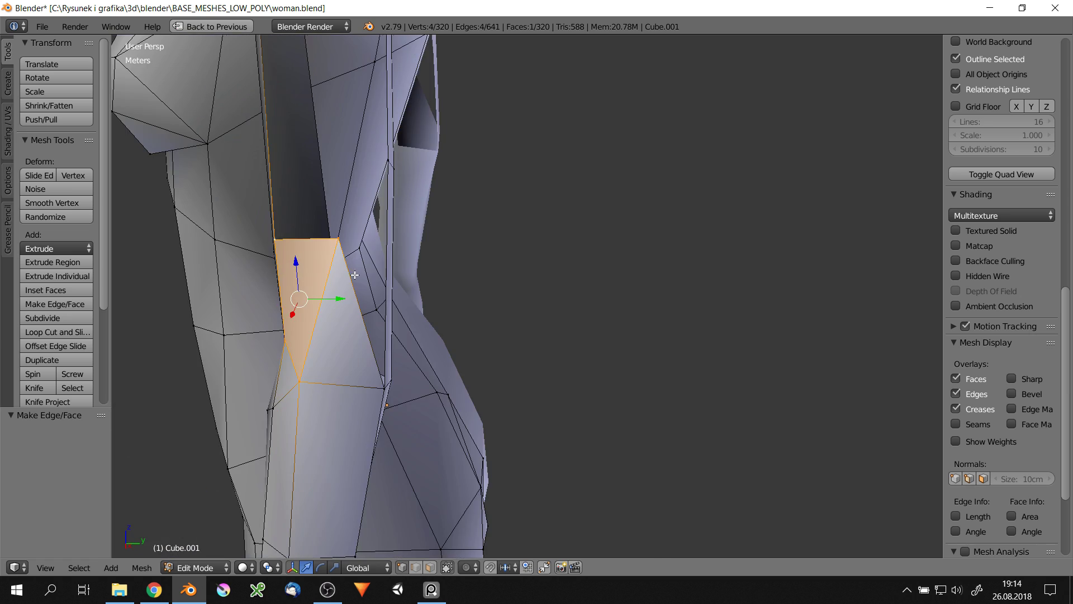
Extrude from the outer arm edge, fill the arm face and shift the elbow edge ring
middle_drag(242, 246, 431, 370)
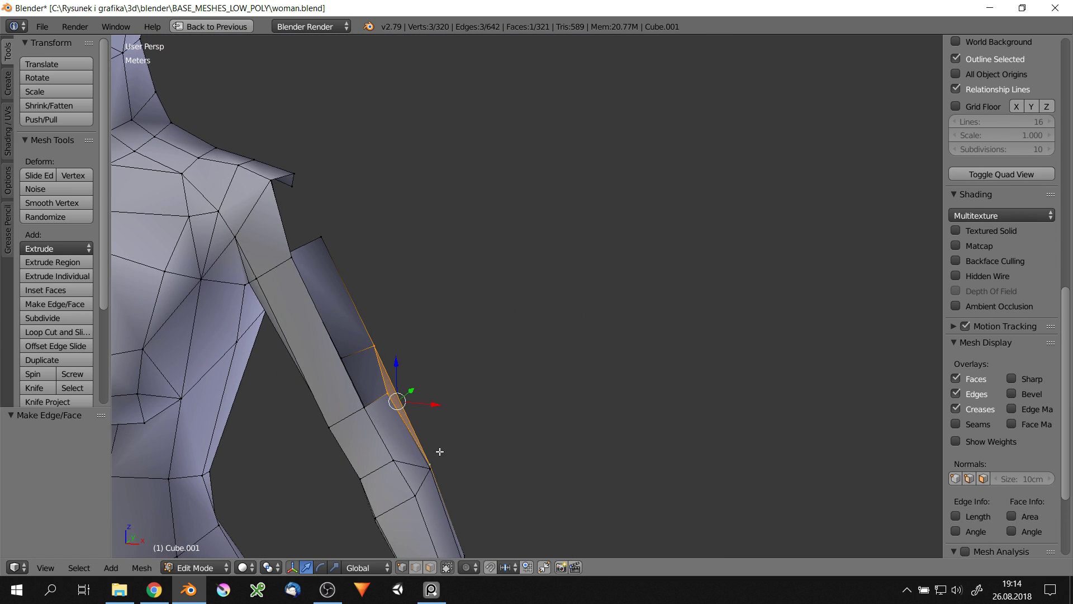
scroll(431, 369, down, 2)
right_click(380, 389)
key(e)
key(f)
mouse_move(315, 308)
middle_down()
mouse_move(311, 359)
mouse_move(451, 266)
mouse_move(416, 344)
middle_up()
right_drag(416, 343, 451, 320)
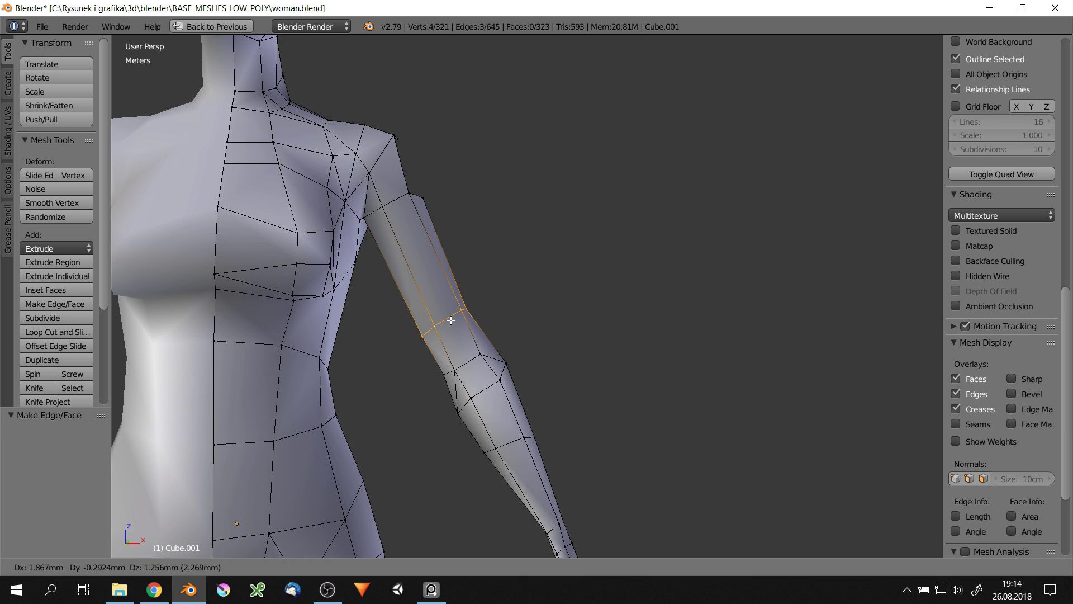
click(467, 375)
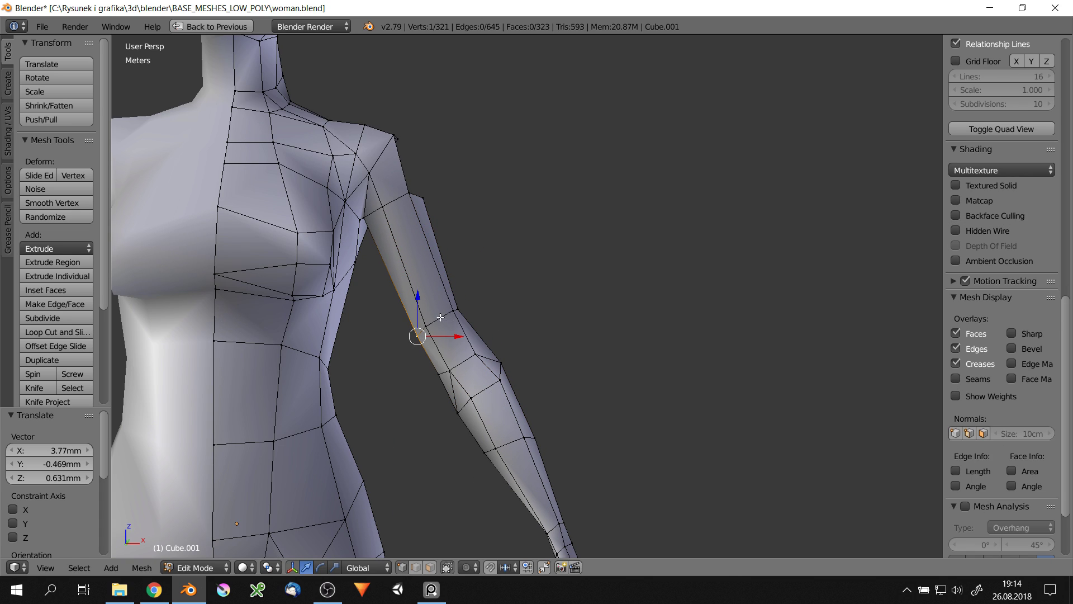
Nudge a single arm vertex into place near the elbow
scroll(546, 384, down, 3)
scroll(547, 383, up, 3)
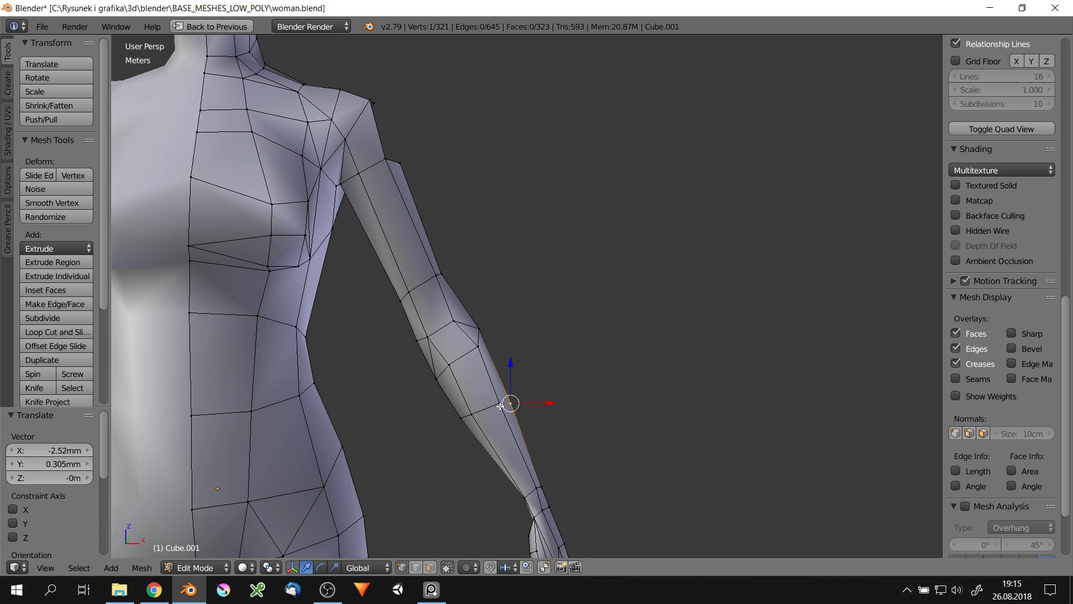
scroll(503, 364, down, 3)
scroll(503, 363, up, 3)
right_drag(486, 363, 489, 362)
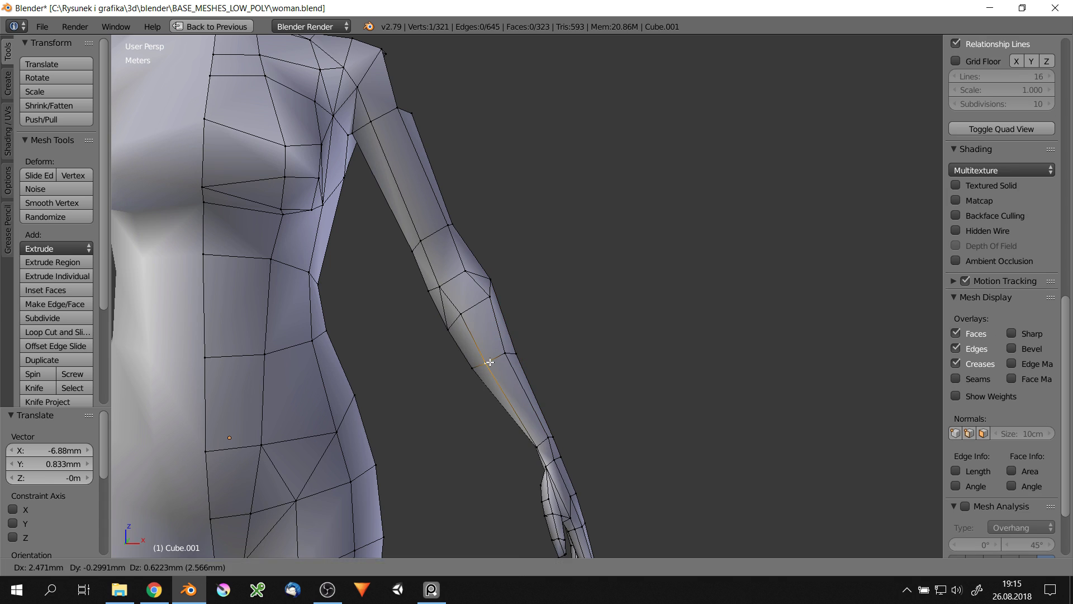
click(489, 295)
Move another forearm vertex to smooth the arm contour
middle_drag(489, 294, 448, 280)
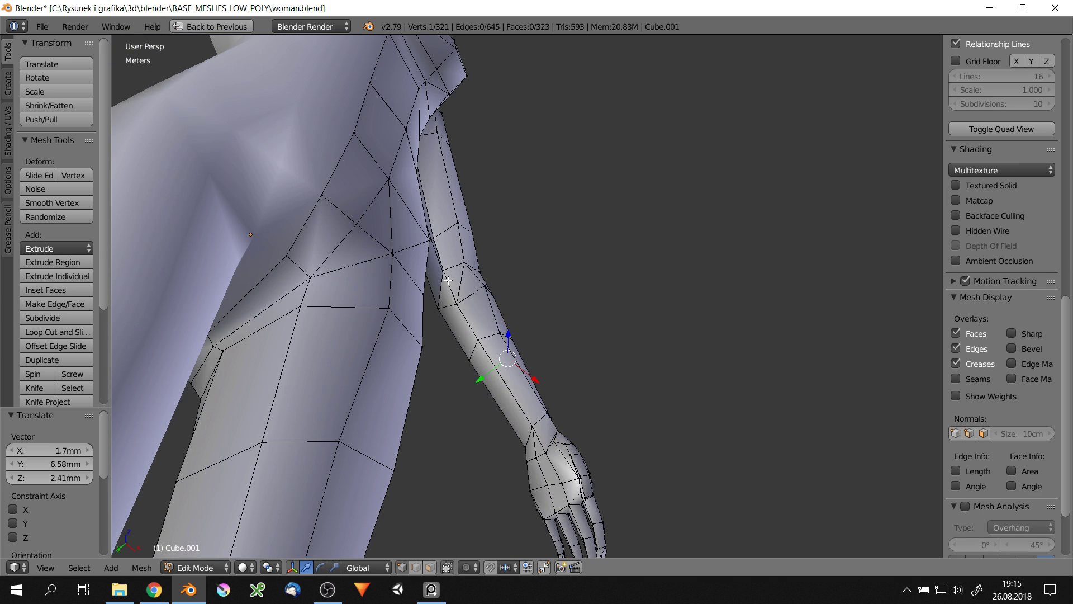
scroll(448, 280, down, 2)
right_drag(448, 280, 451, 283)
scroll(450, 283, down, 3)
mouse_move(450, 283)
middle_down()
mouse_move(516, 381)
mouse_move(559, 386)
middle_up()
scroll(559, 386, up, 3)
right_drag(462, 319, 464, 320)
scroll(570, 464, down, 3)
scroll(599, 393, down, 1)
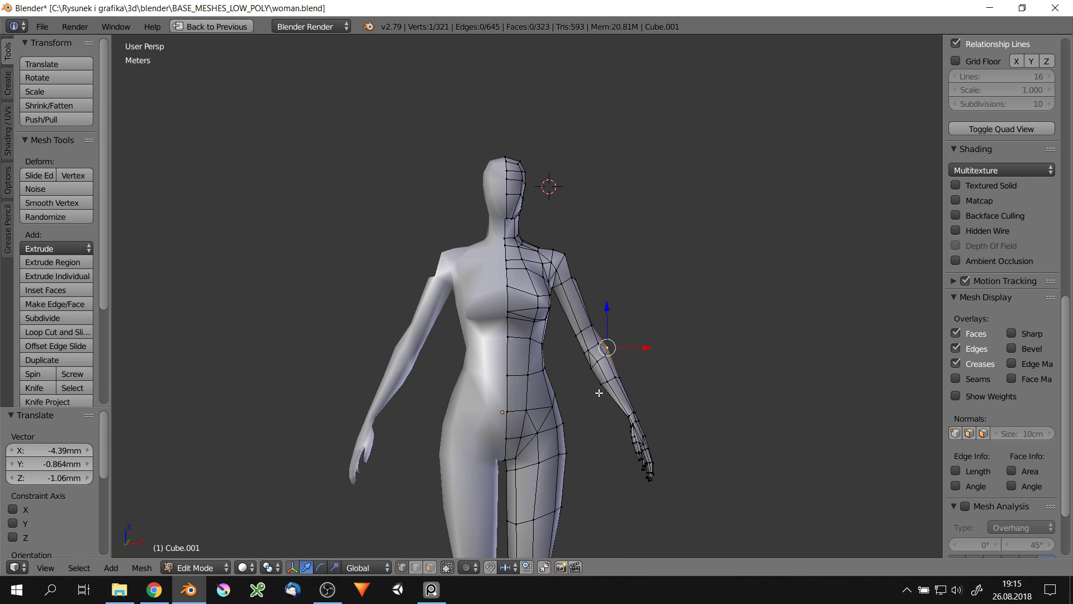
scroll(599, 393, up, 2)
middle_drag(599, 393, 559, 268)
Undo the vertex rip and fill a first new face on the back of the arm
right_drag(559, 263, 562, 260)
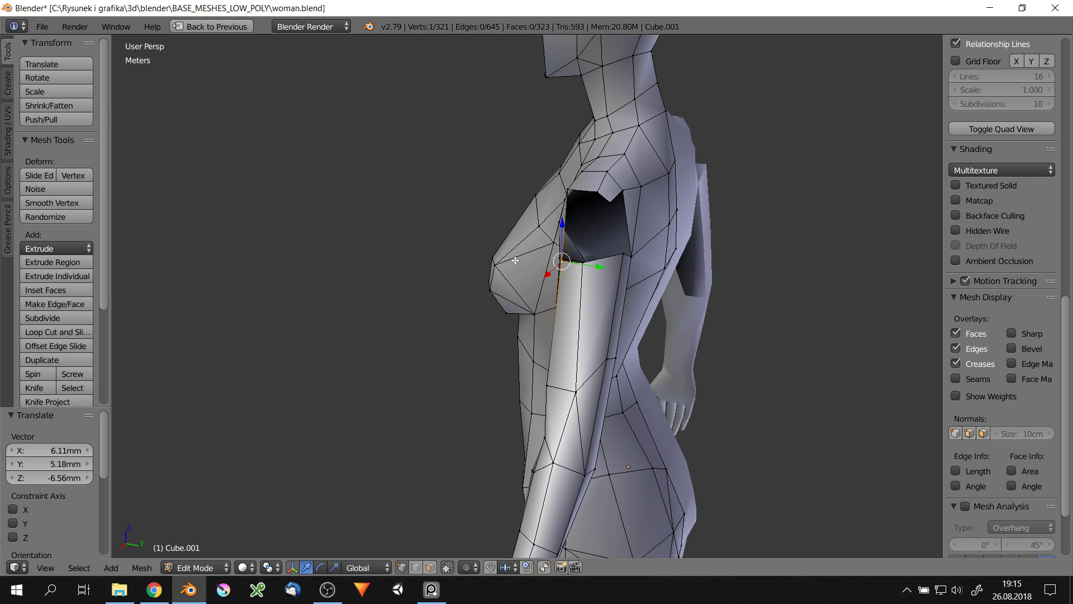
mouse_move(515, 261)
middle_down()
mouse_move(616, 221)
mouse_move(555, 352)
middle_up()
scroll(616, 221, up, 2)
key(ctrl+z)
key(f)
scroll(540, 406, up, 2)
scroll(540, 406, down, 2)
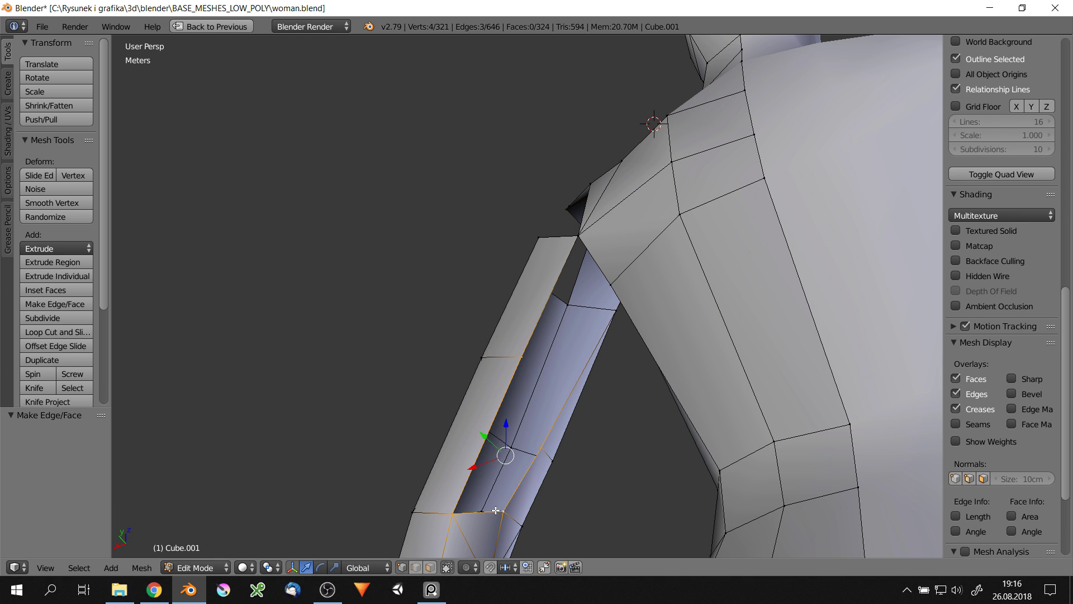
Fill two new faces in the opening at the back of the shoulder
mouse_move(540, 406)
middle_down()
mouse_move(579, 246)
mouse_move(463, 234)
middle_up()
key(f)
scroll(578, 253, down, 2)
scroll(578, 253, up, 2)
key(f)
Reposition the opening's edge vertex and fill the last triangle and gap of the shoulder hole
right_drag(463, 234, 472, 240)
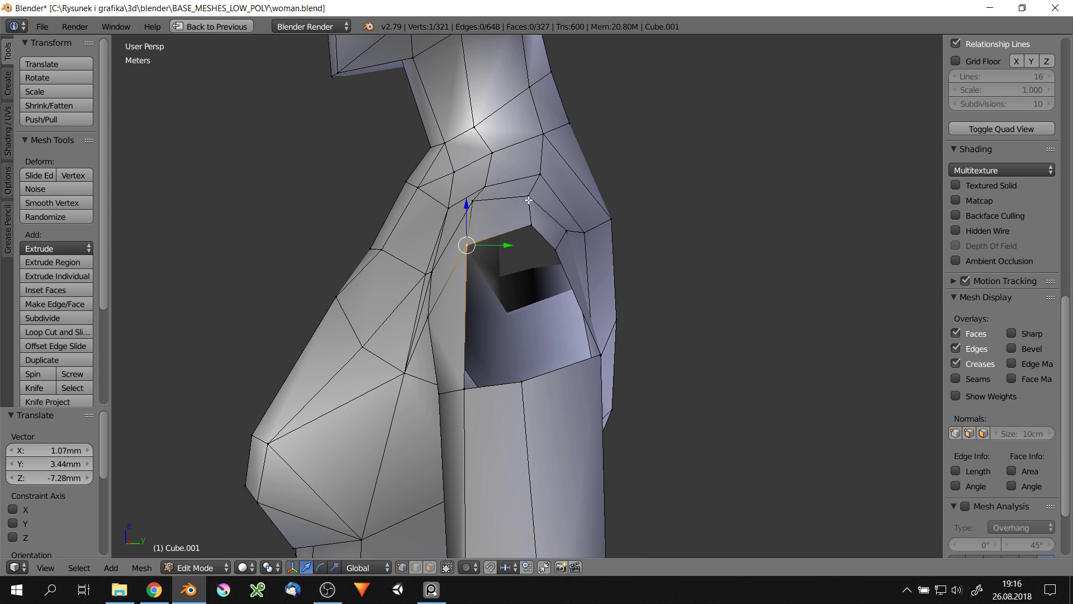
middle_drag(472, 240, 472, 168)
mouse_move(472, 204)
middle_down()
mouse_move(518, 405)
mouse_move(509, 386)
mouse_move(540, 387)
middle_up()
key(f)
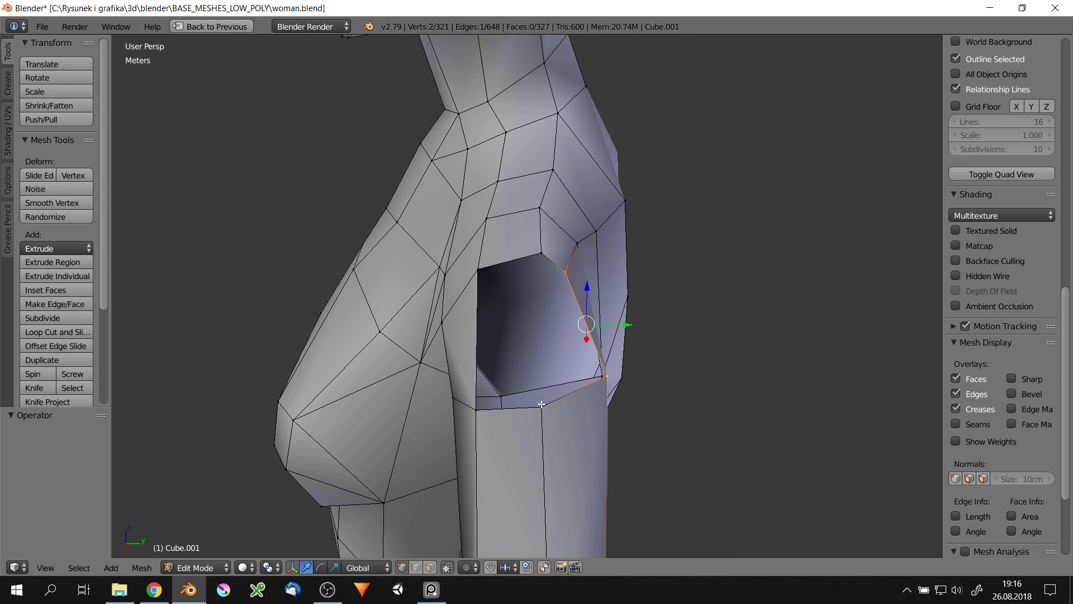
key(f)
Move and nudge the shoulder vertex into place around the patched hole
right_drag(566, 272, 575, 268)
middle_drag(575, 268, 596, 320)
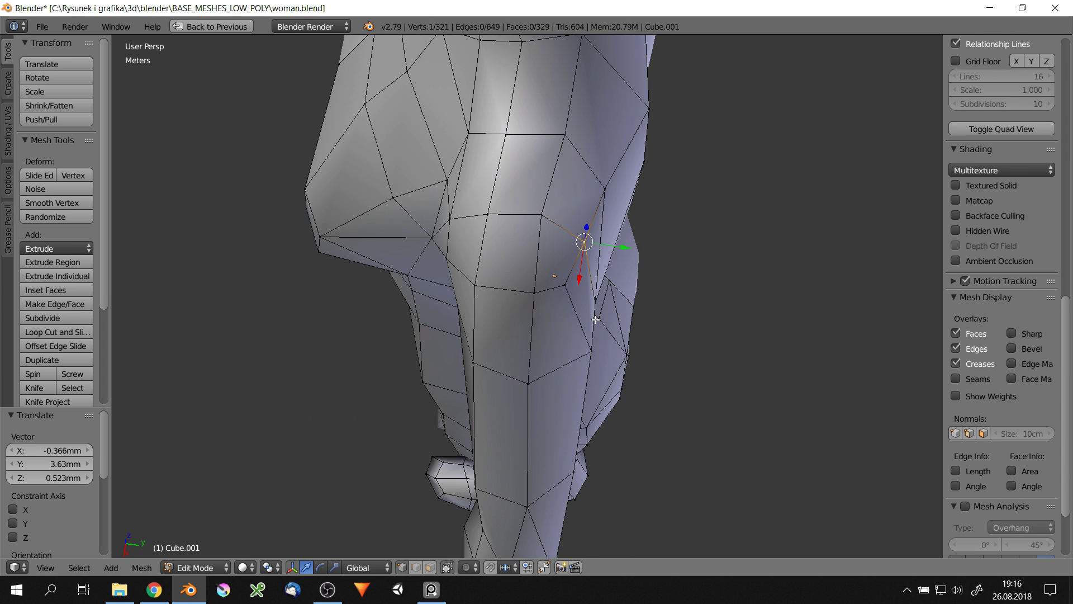
right_drag(477, 288, 482, 290)
middle_drag(482, 289, 548, 318)
scroll(577, 339, down, 5)
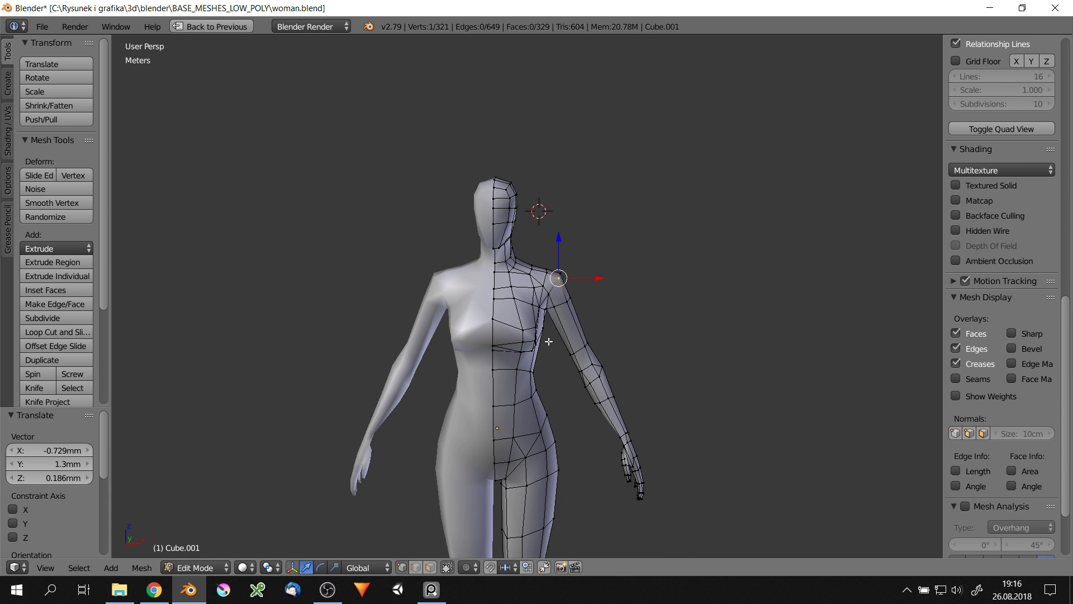
scroll(548, 341, up, 3)
scroll(545, 310, up, 2)
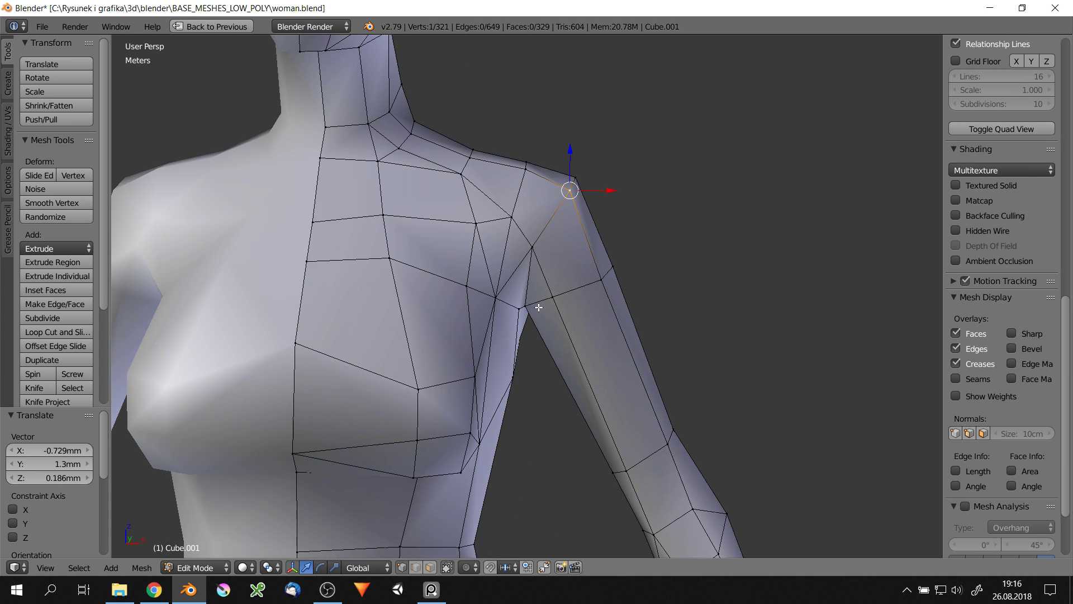
scroll(539, 306, up, 4)
Move the armpit vertex and knife-cut a new edge across the upper chest
key(g)
scroll(469, 96, down, 6)
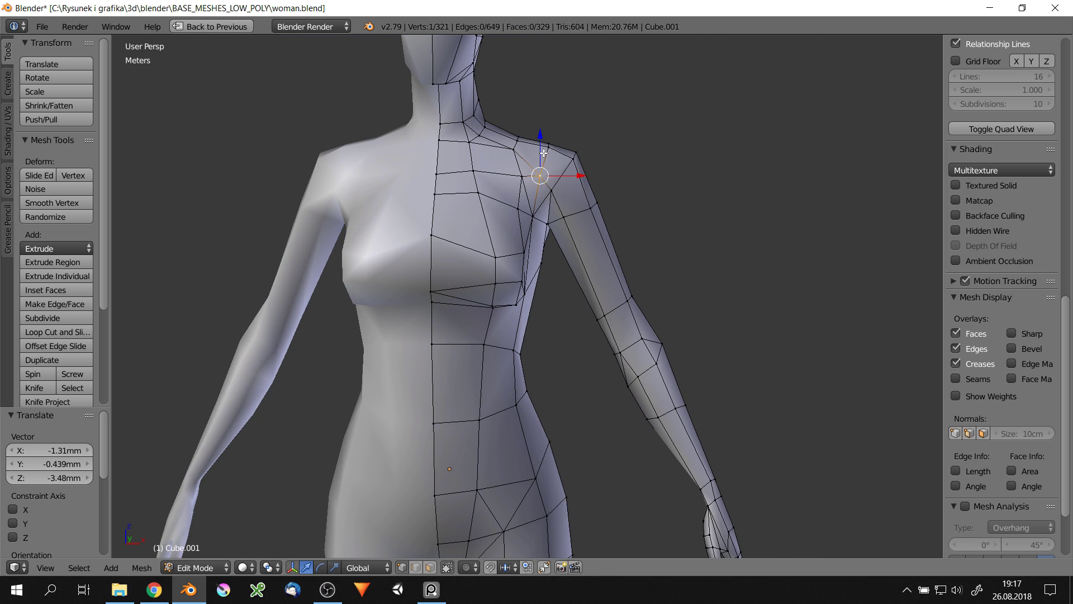
scroll(503, 167, up, 3)
scroll(512, 194, up, 2)
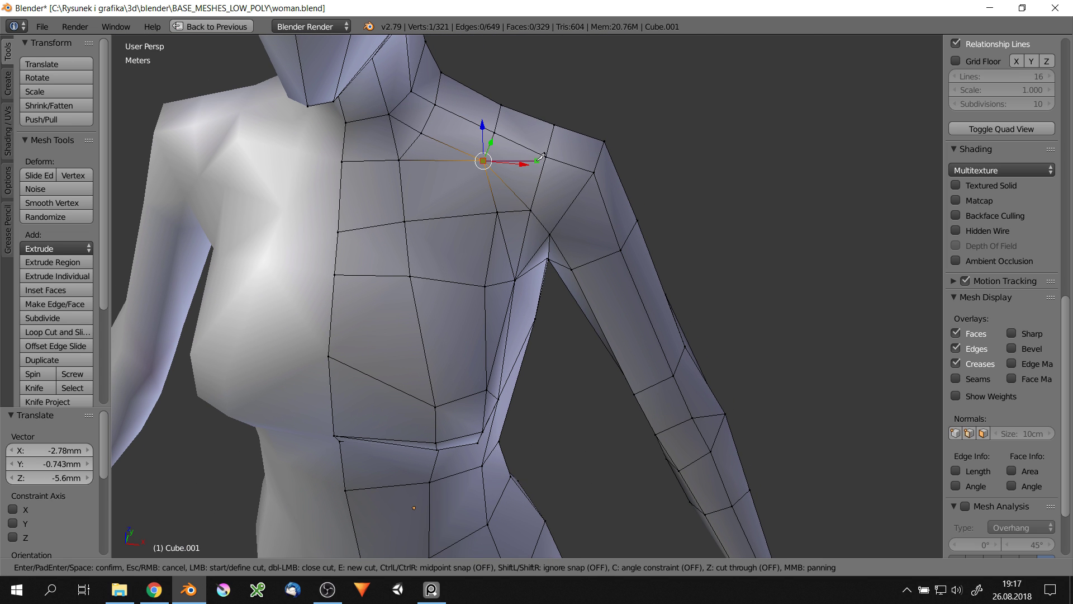
click(540, 159)
key(Return)
scroll(537, 162, down, 3)
mouse_move(536, 162)
middle_down()
mouse_move(525, 306)
mouse_move(509, 222)
mouse_move(530, 309)
middle_up()
Reposition the vertex at the top of the shoulder
right_click(508, 221)
click(514, 218)
key(g)
middle_drag(495, 400, 537, 366)
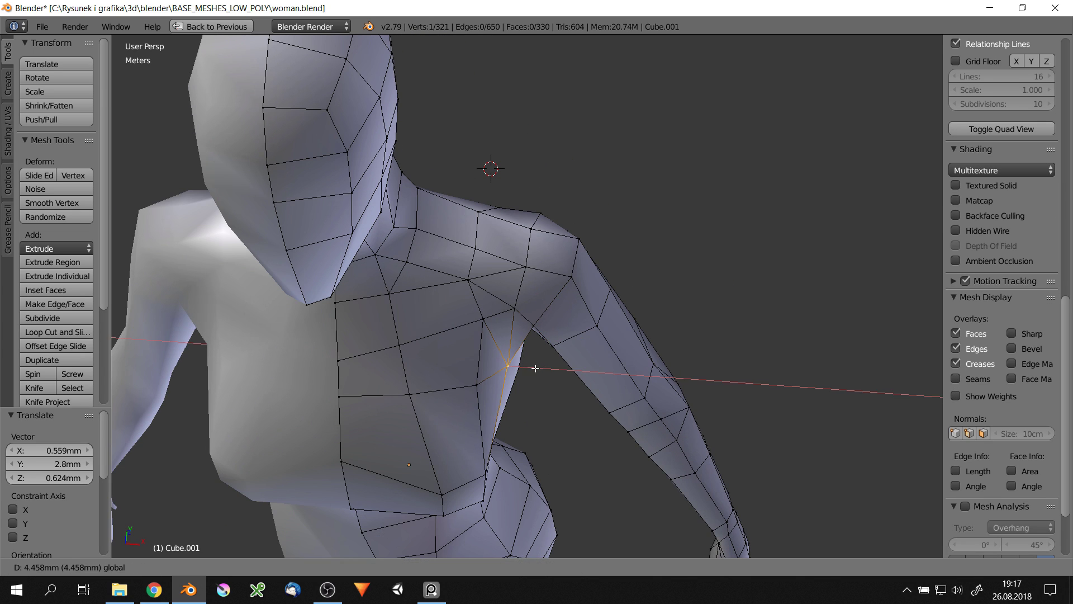
scroll(536, 366, down, 3)
Switch to Object Mode and review the figure from the side
key(Tab)
key(a)
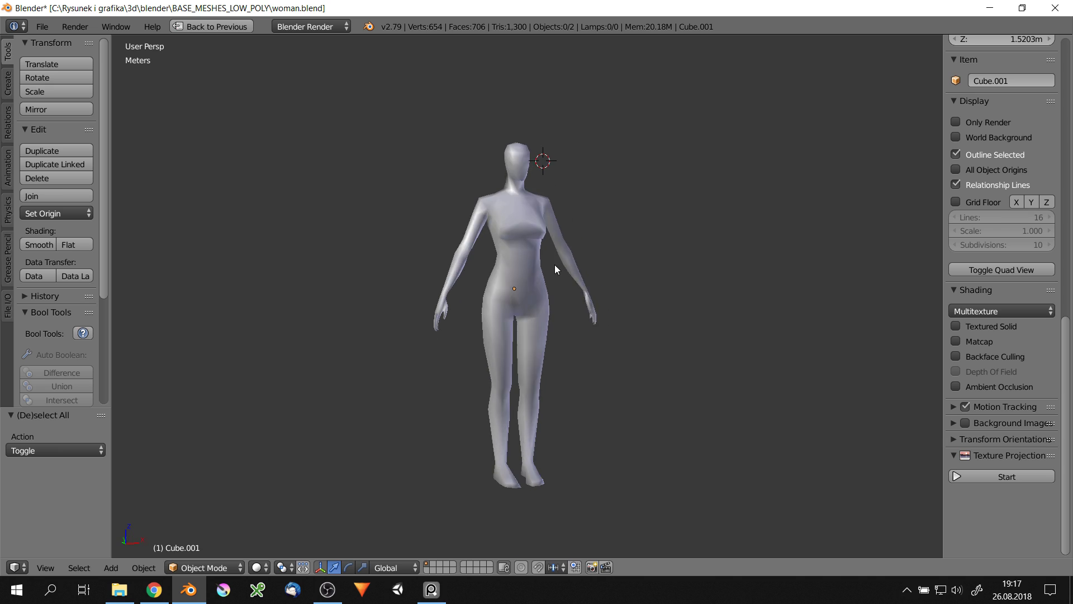
middle_drag(542, 494, 463, 408)
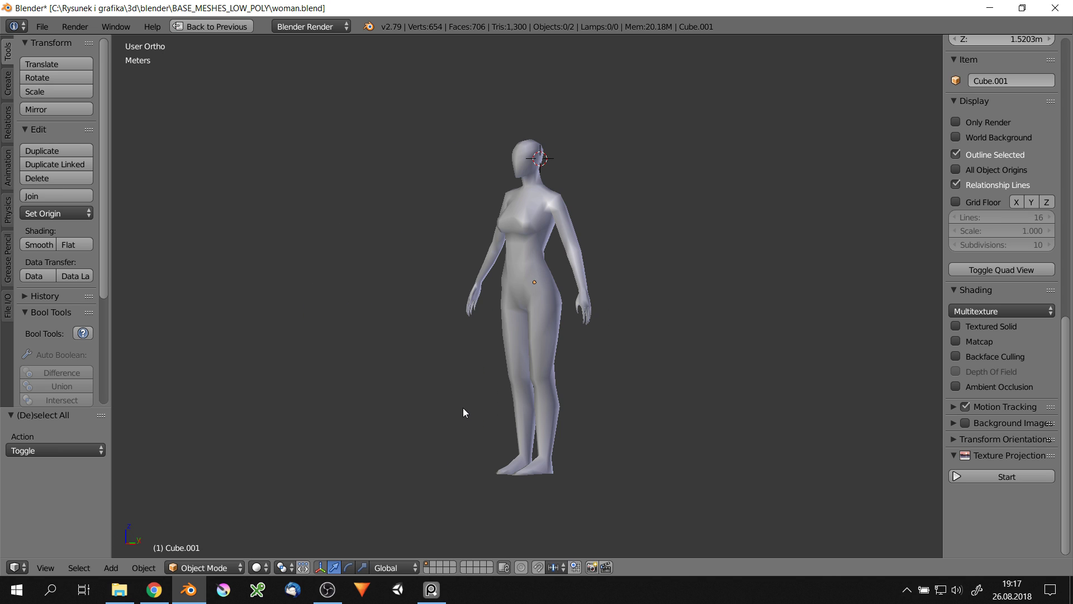
scroll(531, 204, up, 2)
scroll(566, 310, up, 2)
scroll(565, 313, down, 3)
Return to the front view, select a shoulder vertex, and go back to Edit Mode
middle_drag(604, 311, 681, 328)
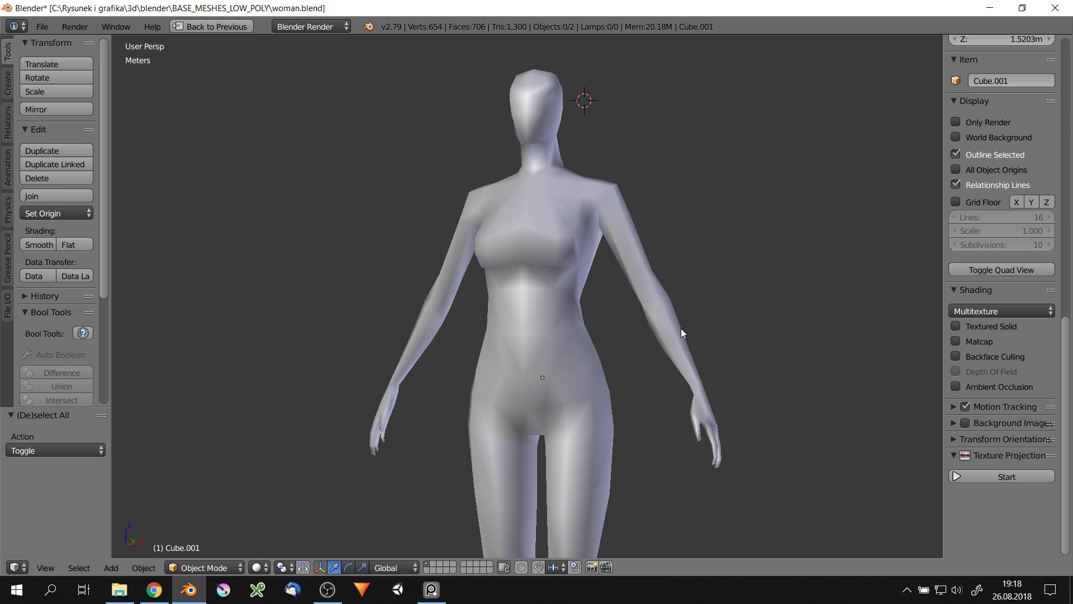
right_click(622, 237)
key(Tab)
scroll(611, 209, up, 5)
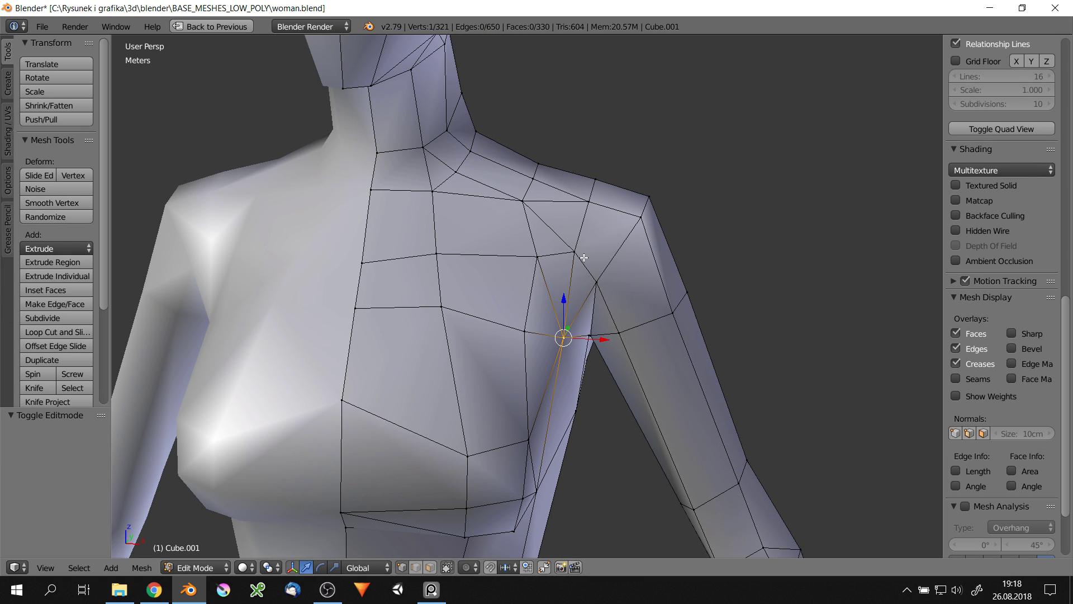
Select several shoulder vertices and snap the 3D cursor to them
shift+right_click(682, 235)
mouse_move(631, 239)
middle_down()
mouse_move(682, 235)
mouse_move(692, 277)
mouse_move(660, 240)
mouse_move(688, 263)
middle_up()
key(shift+s)
shift+right_click(688, 262)
scroll(688, 262, down, 3)
key(shift+s)
click(662, 269)
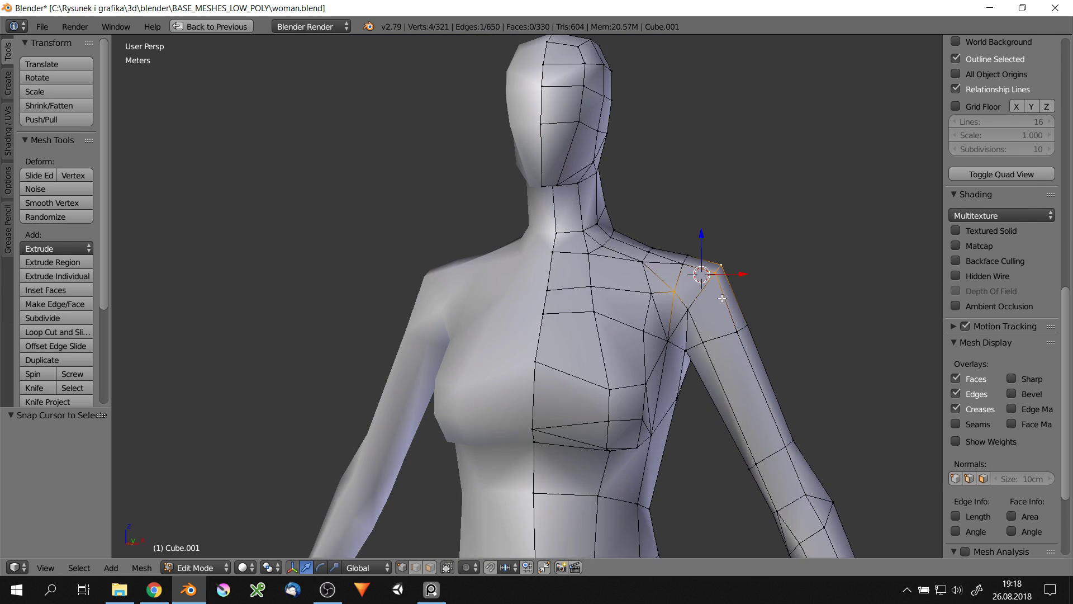
Set the pivot to the 3D cursor and select the whole arm including the hand
right_click(738, 331)
shift+middle_drag(738, 331, 680, 244)
click(277, 536)
scroll(615, 279, down, 3)
key(z)
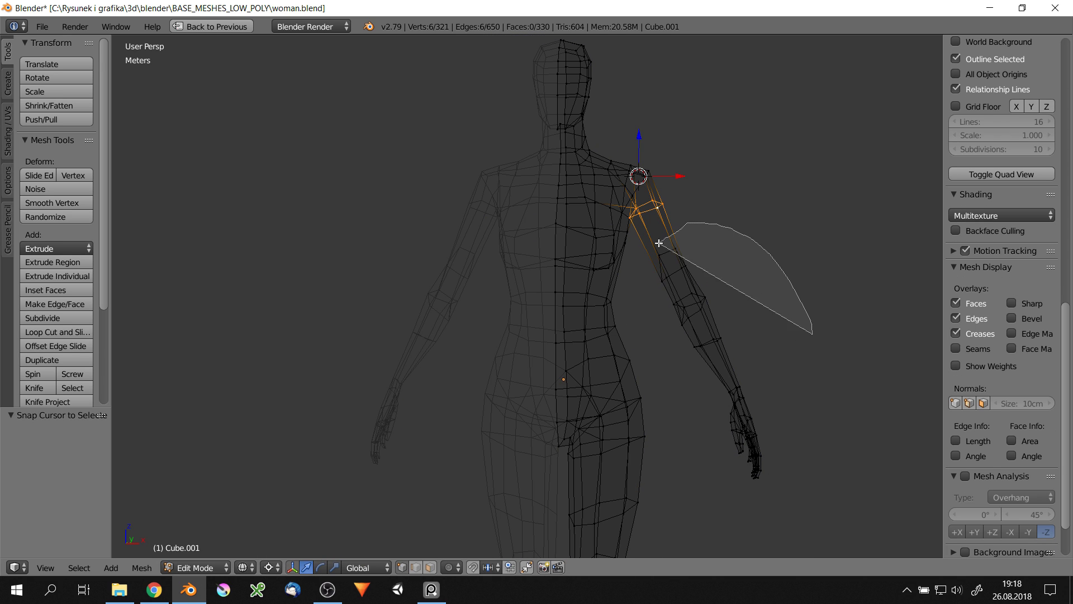
ctrl+drag(648, 212, 809, 377)
key(z)
Test-raise the arm to horizontal around the Y axis, then undo it
key(r)
key(y)
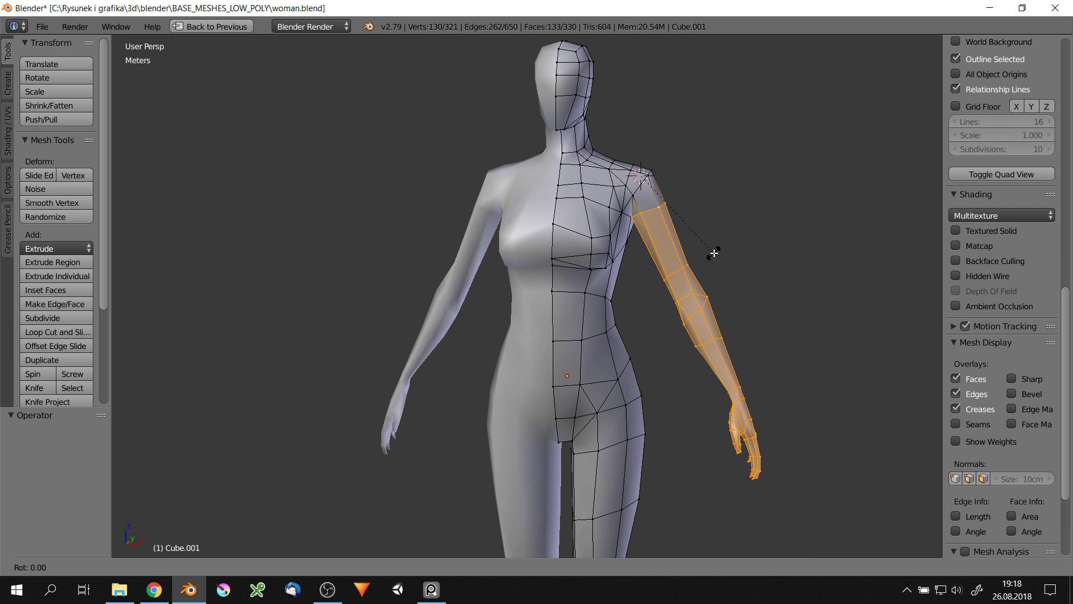
click(738, 301)
scroll(738, 301, up, 2)
mouse_move(738, 301)
middle_down()
mouse_move(705, 313)
mouse_move(718, 321)
middle_up()
key(ctrl+z)
Cancel a forearm X rotation and extend the selection to the whole arm
key(r)
key(x)
key(Escape)
key(ctrl+KP_Add)
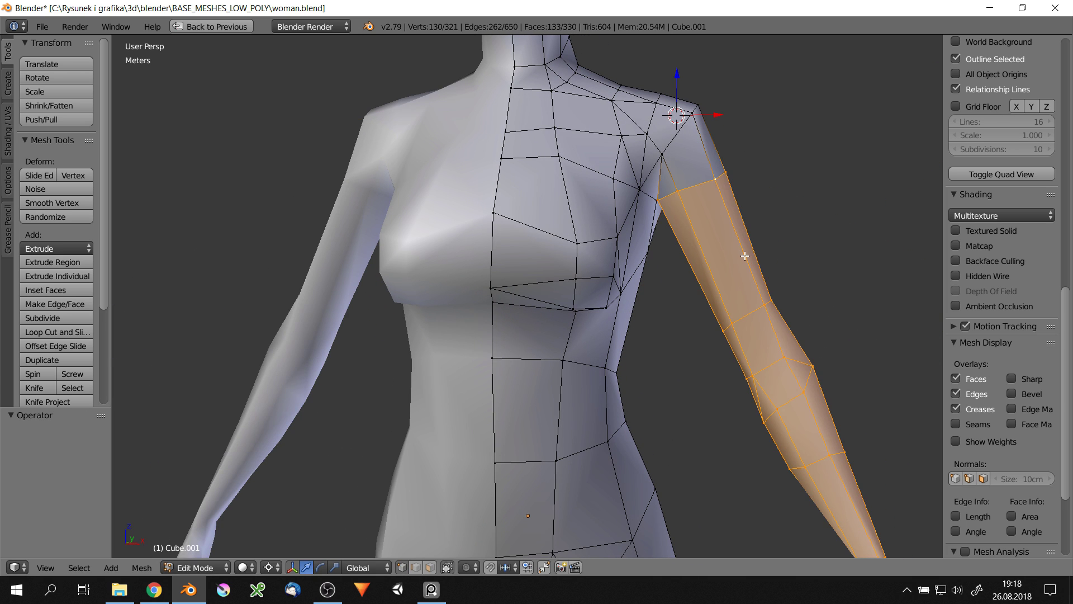
Try rotating the whole arm about X and Y, keeping it in its original pose
key(r)
key(x)
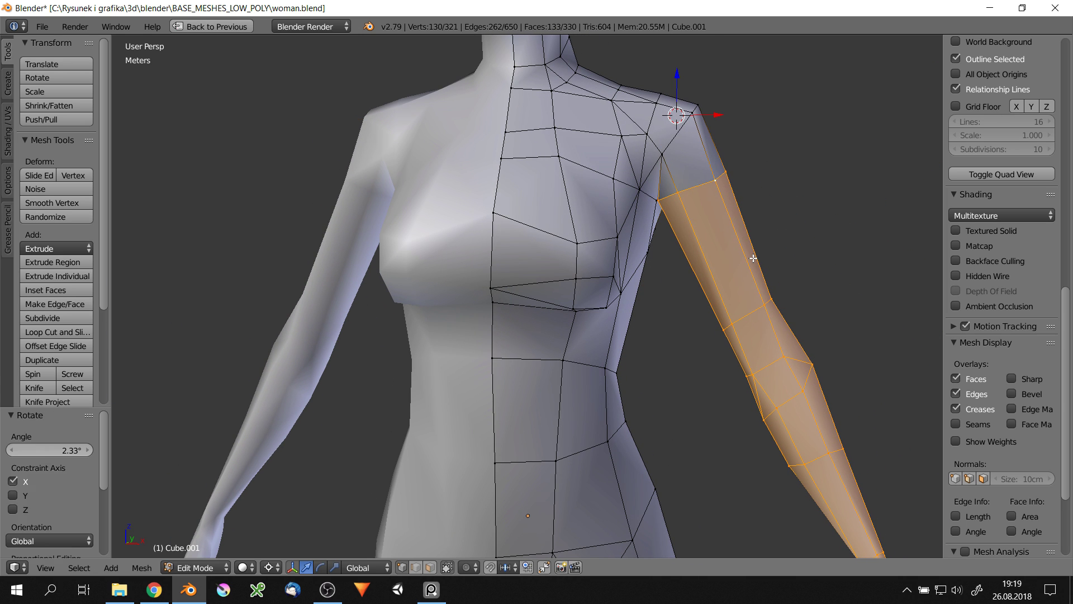
key(r)
key(y)
scroll(652, 299, down, 3)
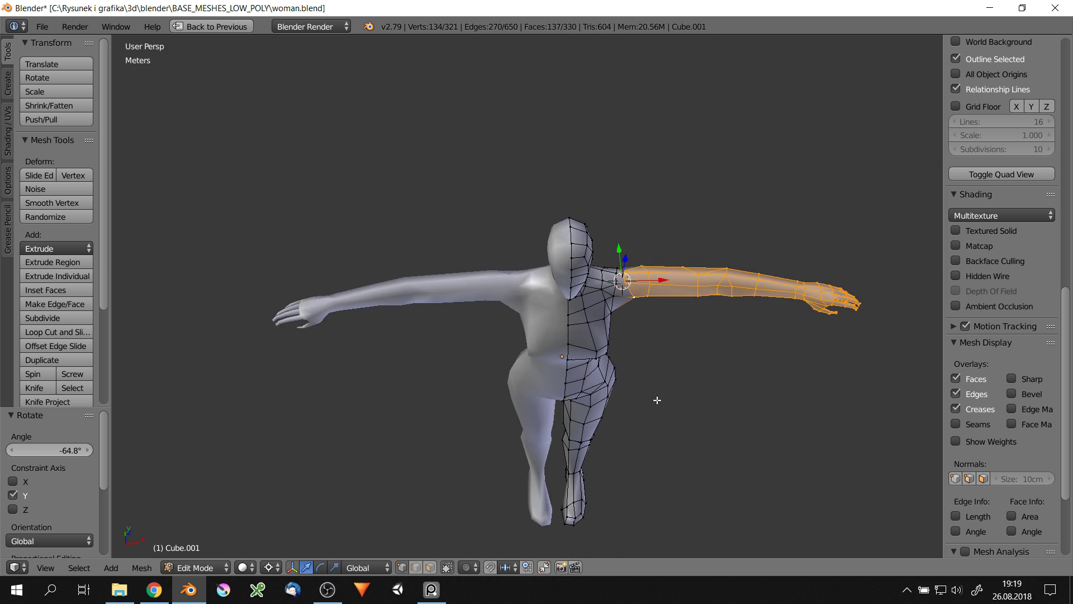
key(ctrl+z)
click(692, 201)
scroll(626, 212, up, 5)
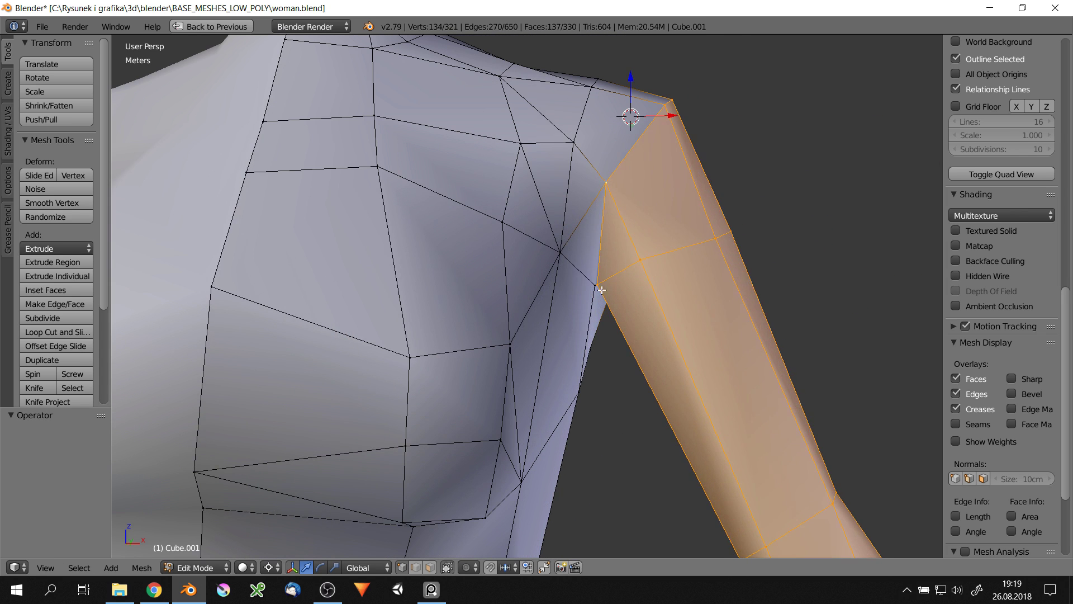
Select an armpit vertex and move it
right_click(596, 258)
key(g)
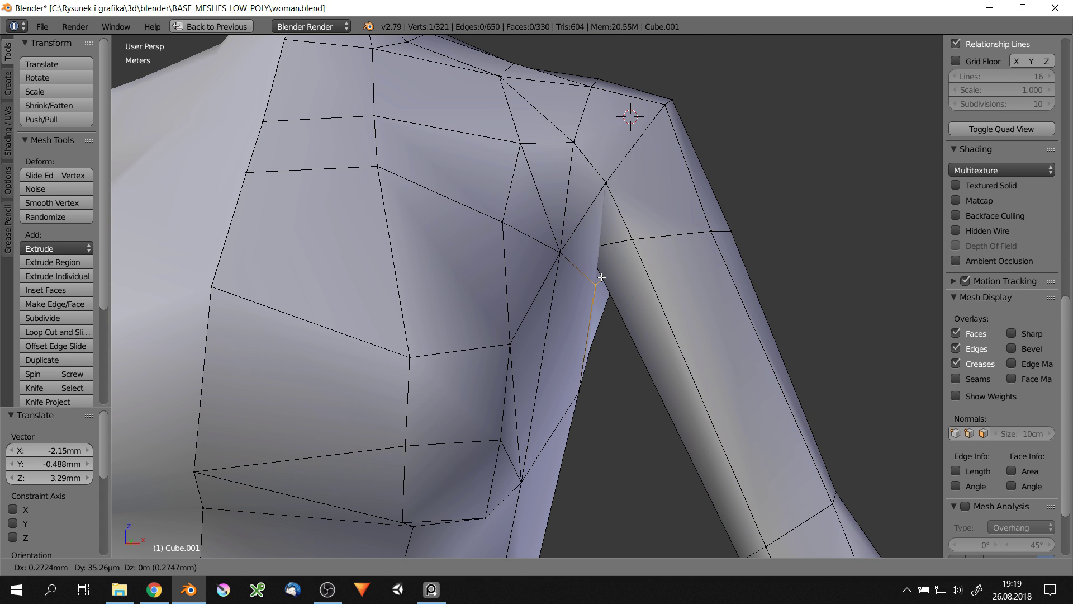
scroll(599, 266, down, 5)
scroll(1000, 280, up, 2)
Select the connected arm, raise it to horizontal on Y, then undo back down
key(ctrl+KP_Add)
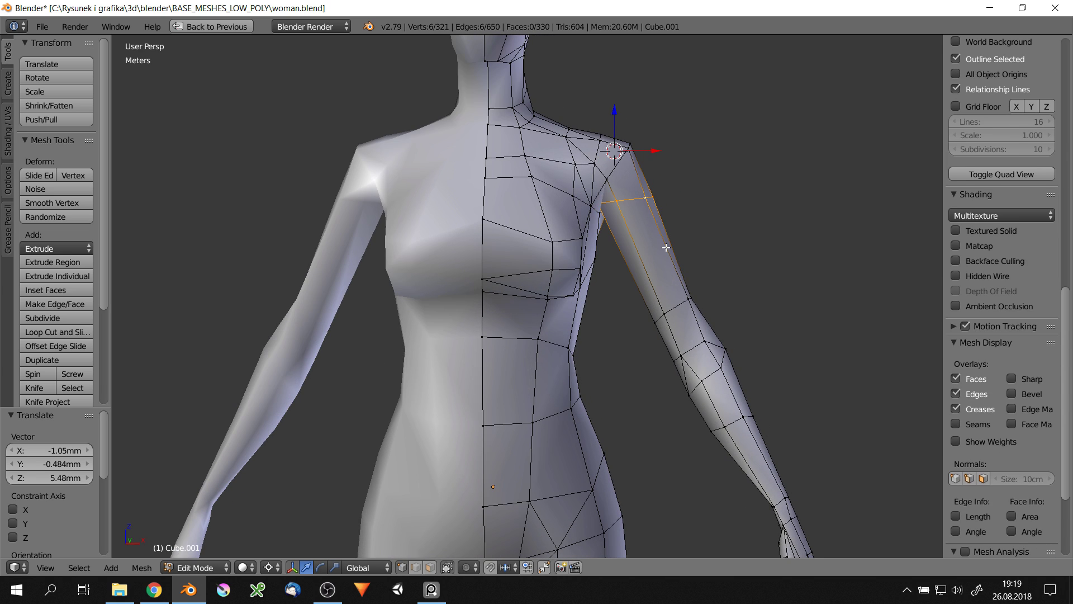
key(z)
key(ctrl+l)
key(z)
click(622, 467)
key(r)
key(y)
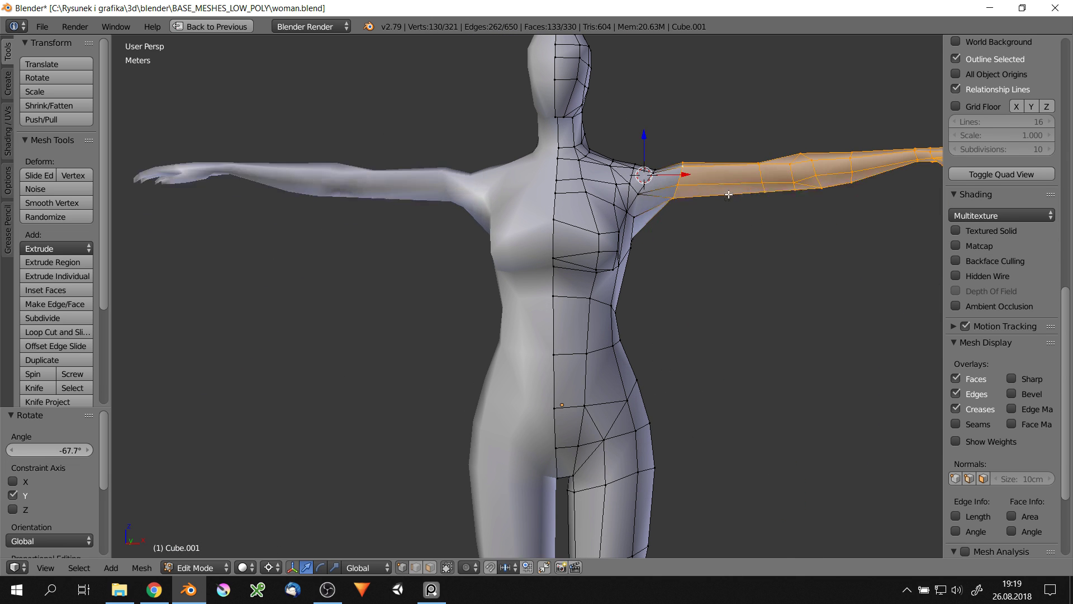
click(723, 260)
key(shift+h)
key(ctrl+z)
key(ctrl+z)
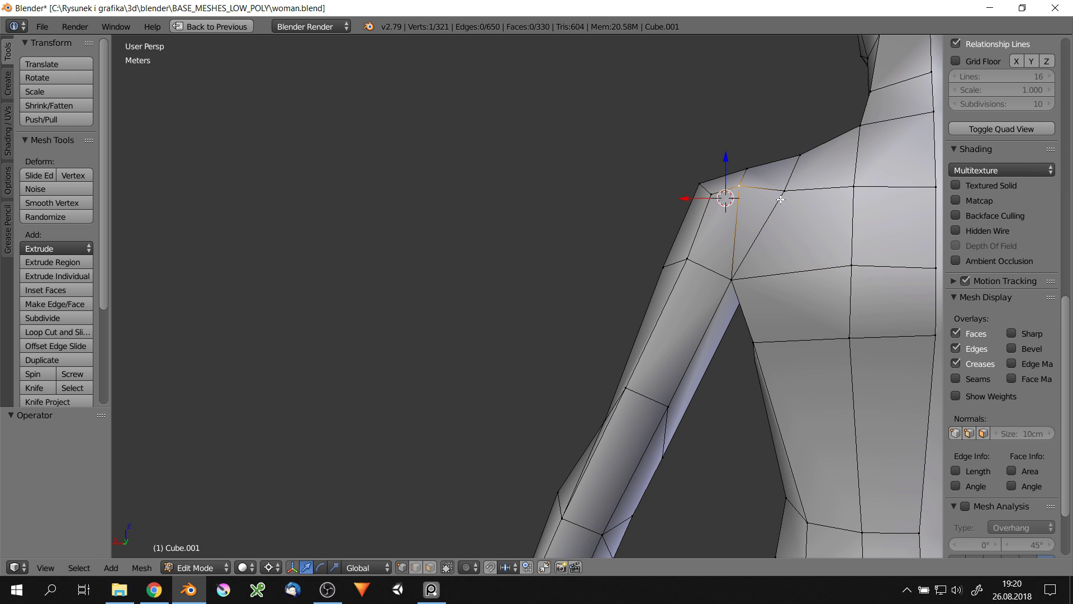
Confirm a new cut across the shoulder and move the newly cut vertex
key(Return)
scroll(758, 334, up, 3)
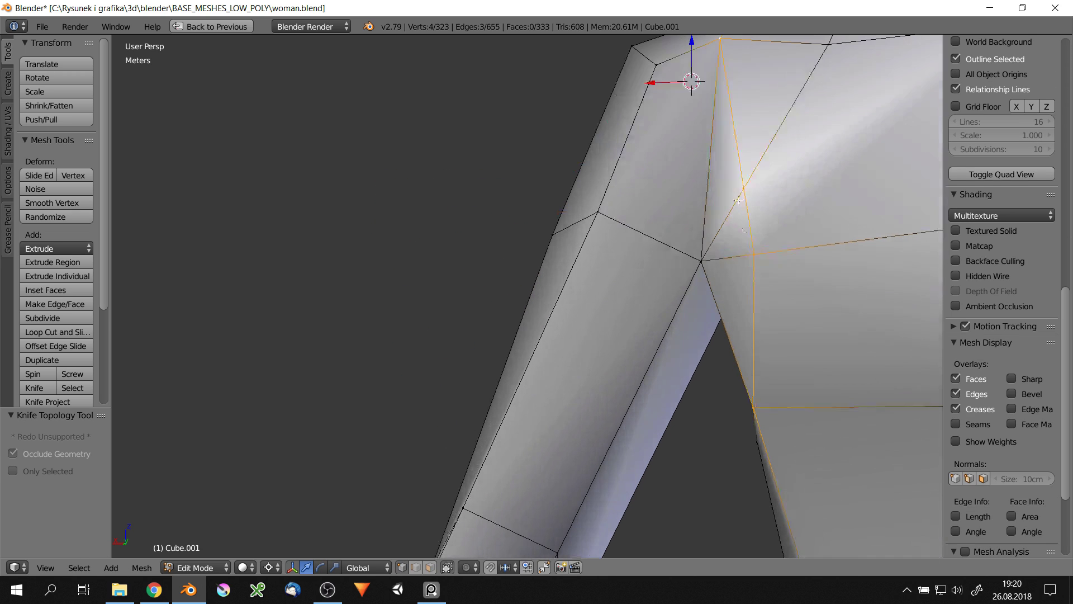
key(g)
scroll(725, 295, down, 3)
scroll(725, 295, down, 2)
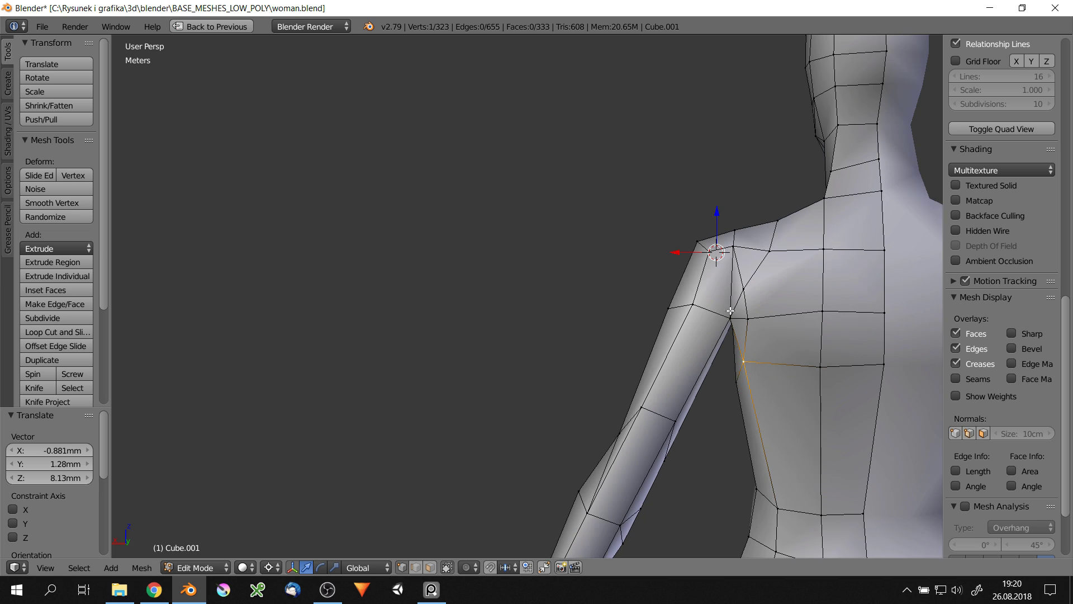
scroll(725, 294, down, 3)
Select the entire arm and hand and rotate it down to the side
key(z)
key(ctrl+l)
key(z)
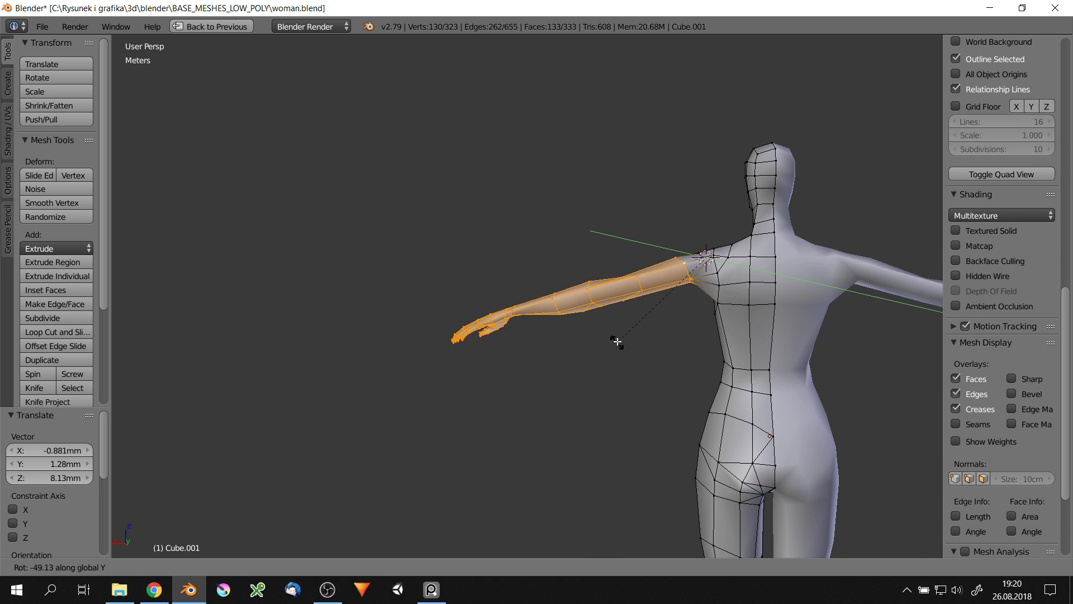
click(699, 306)
click(649, 398)
key(r)
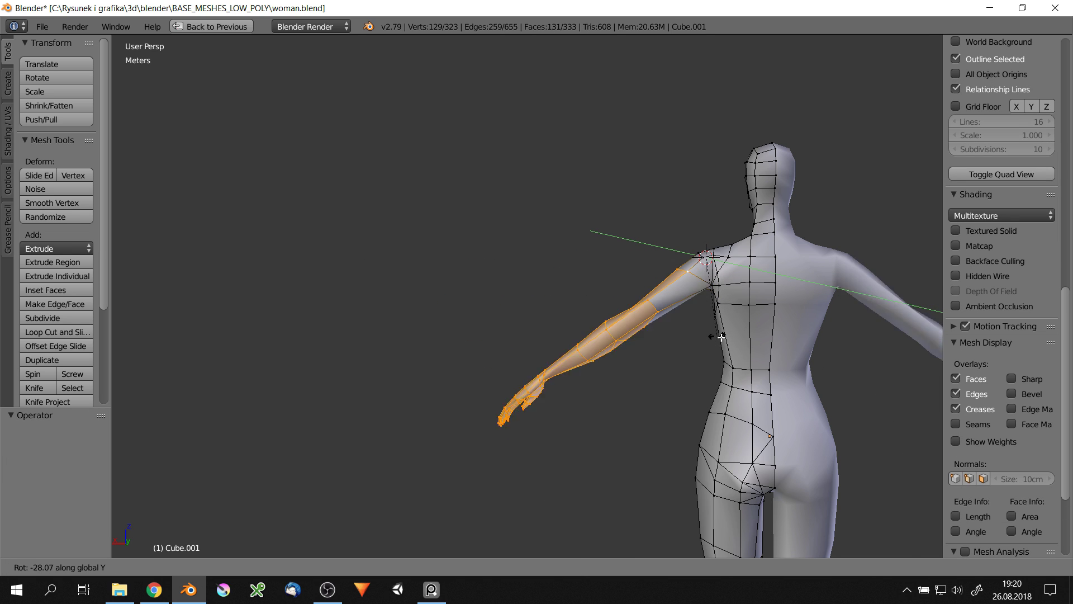
scroll(724, 289, up, 8)
Merge two shoulder vertices onto the first selected one
right_click(661, 307)
shift+right_click(726, 290)
key(alt+m)
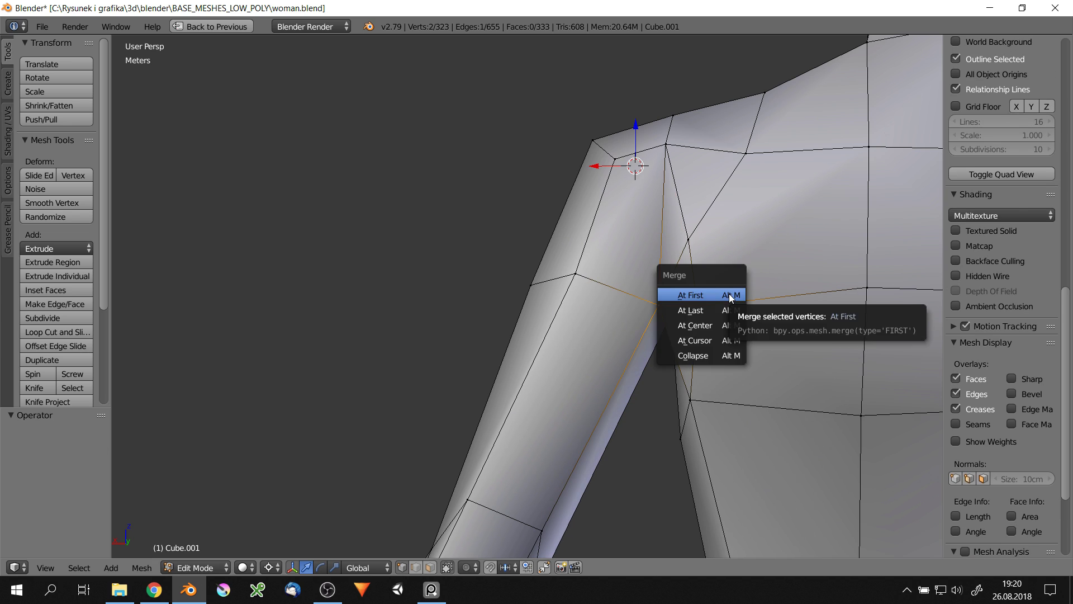
click(657, 297)
shift+right_click(657, 297)
Reselect the whole arm and try rotating it up, cancelling back to the original pose
key(alt+m)
scroll(657, 296, down, 8)
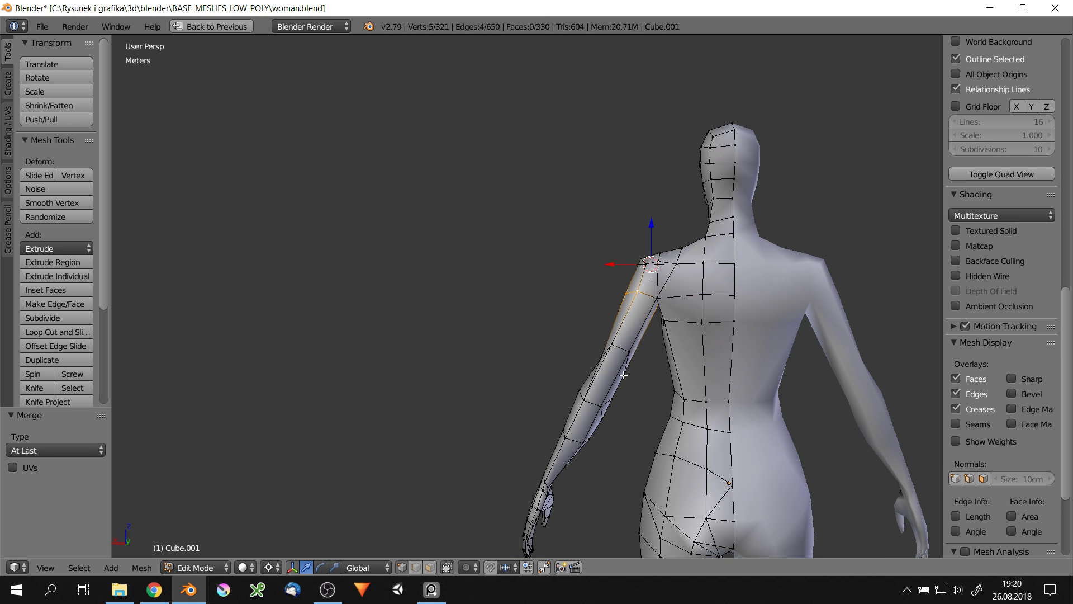
key(z)
ctrl+drag(397, 554, 559, 595)
key(z)
middle_drag(559, 347, 701, 328)
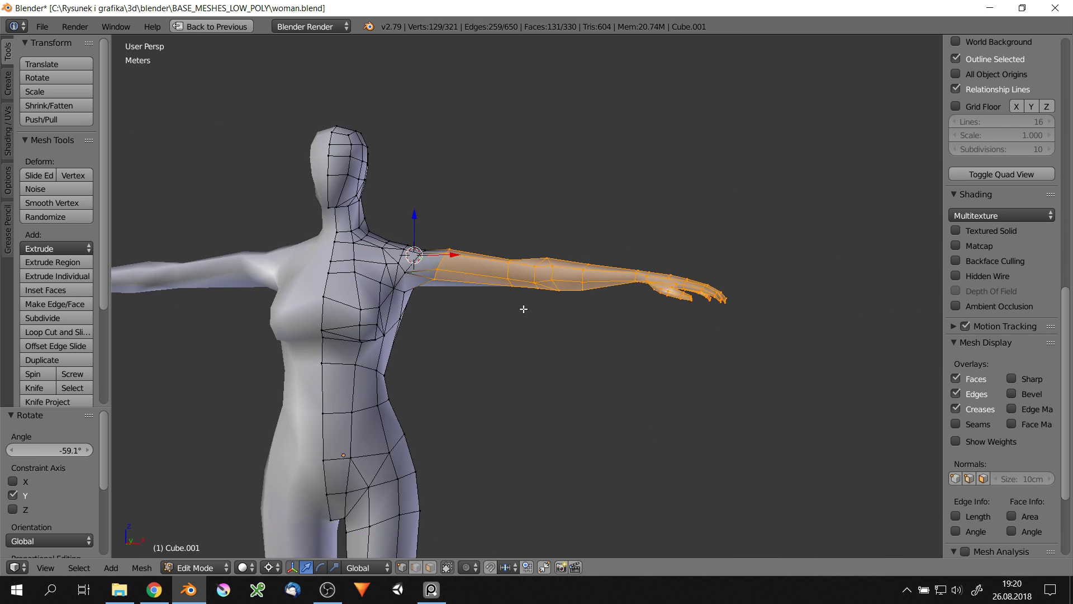
key(r)
key(Escape)
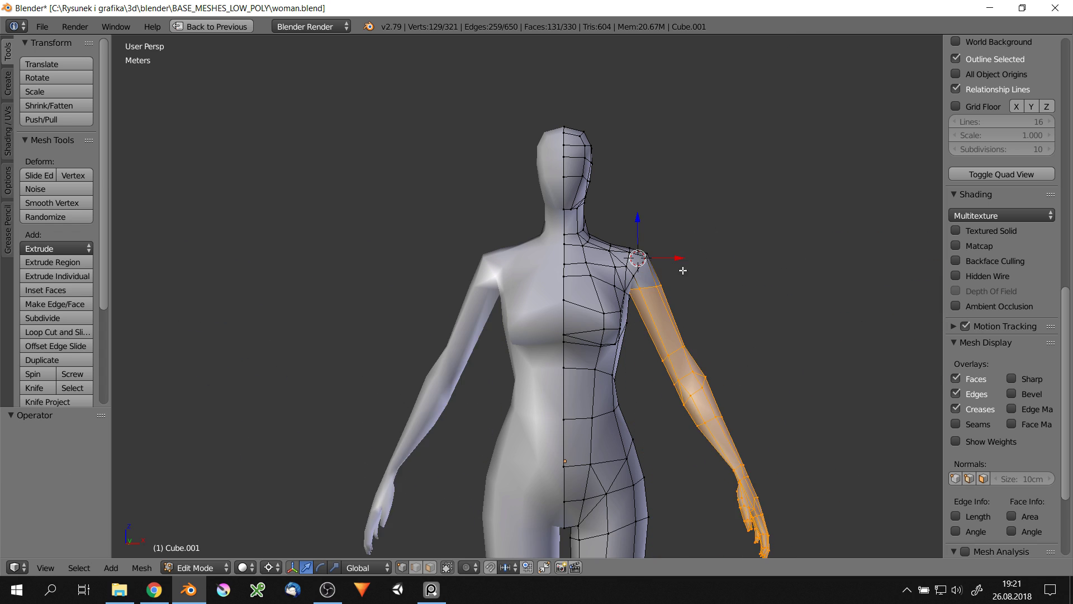
scroll(627, 289, up, 5)
Try rotating the arm about Y and X in wireframe, leaving it hanging
key(z)
key(z)
scroll(622, 289, down, 5)
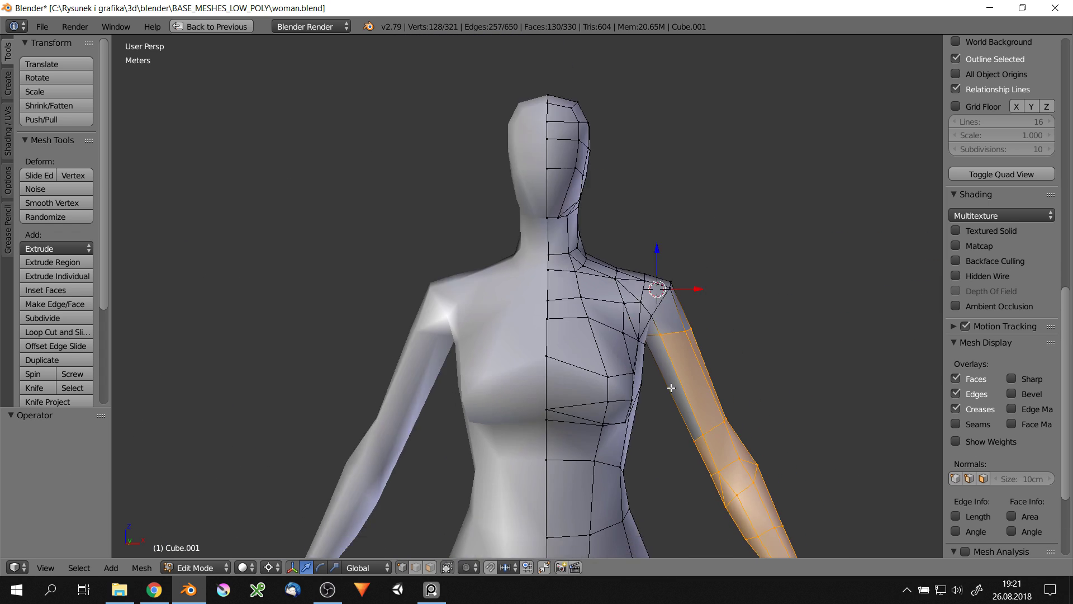
key(r)
key(y)
key(Escape)
middle_drag(696, 292, 750, 369)
key(r)
key(x)
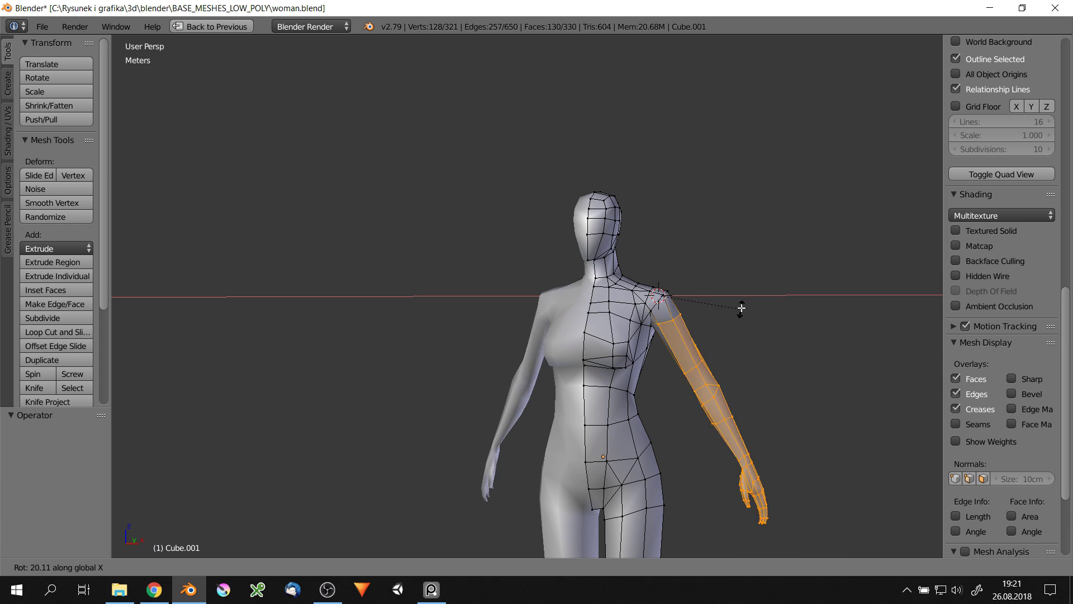
key(Escape)
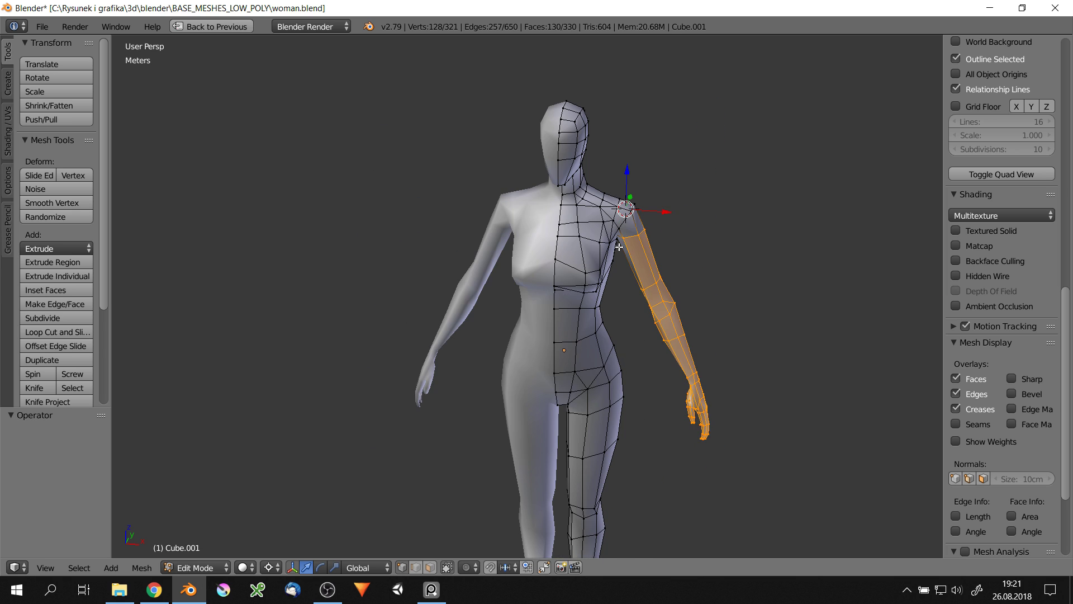
scroll(628, 365, up, 4)
Slide a vertex near the armpit along its edge, then toggle wireframe and solid shading
right_click(618, 238)
key(shift+v)
click(631, 229)
key(z)
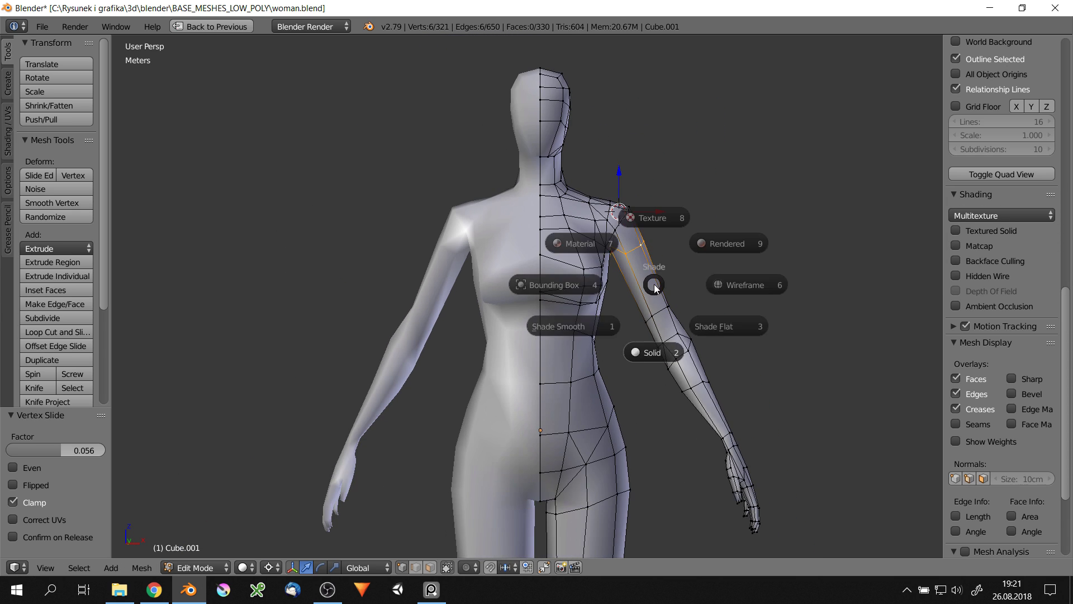
key(l)
key(z)
key(Escape)
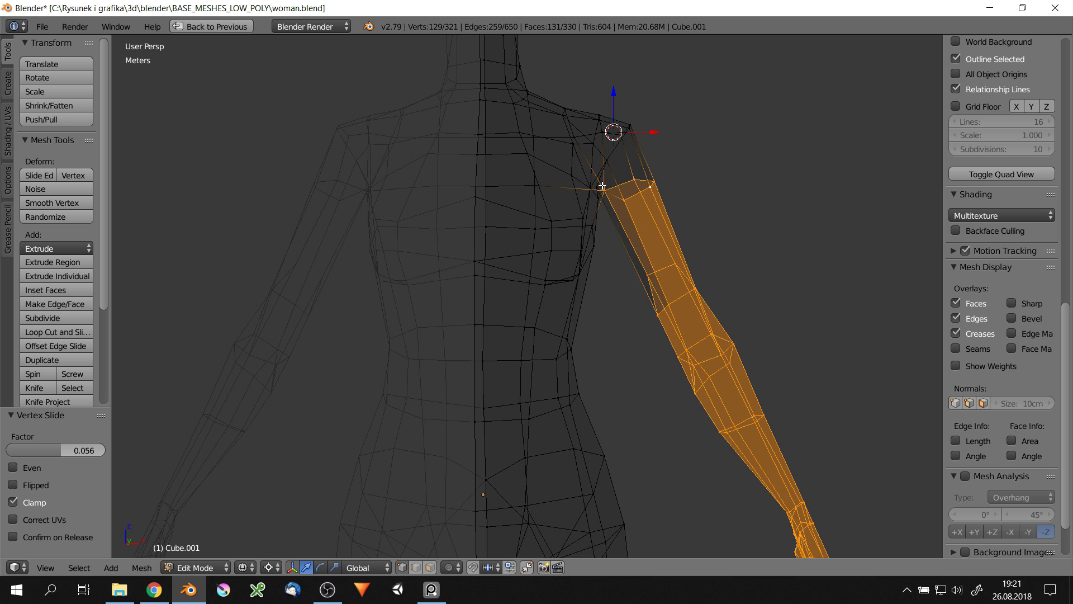
key(z)
scroll(607, 190, down, 2)
scroll(614, 184, up, 2)
key(z)
key(z)
scroll(631, 261, down, 5)
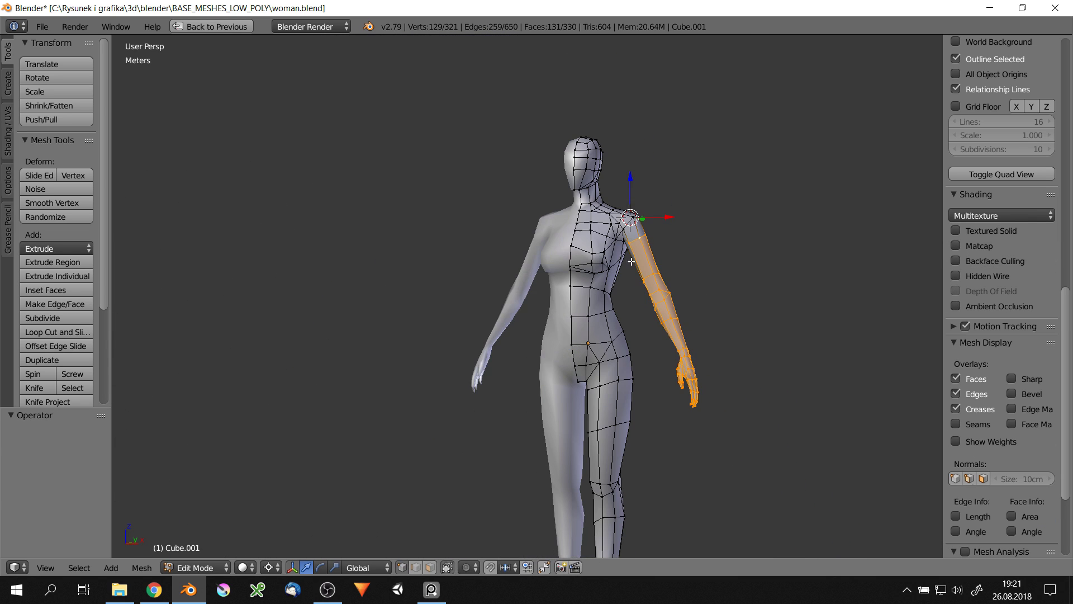
From a side view, test a forward arm raise on X and cancel it
click(632, 252)
middle_drag(632, 253, 528, 239)
key(ctrl+z)
scroll(527, 239, up, 3)
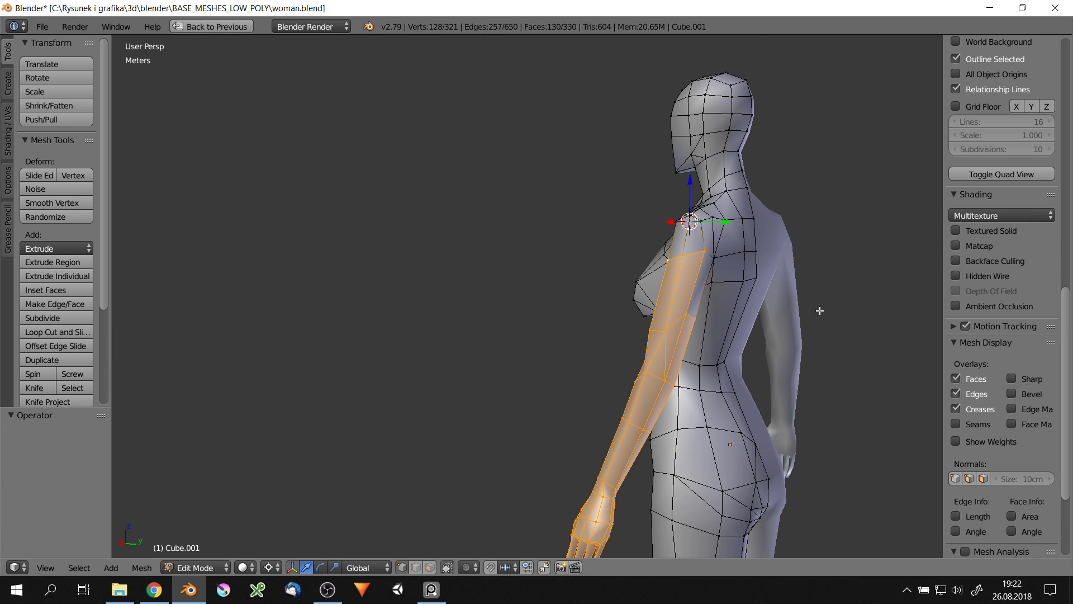
key(r)
key(x)
key(Escape)
middle_drag(641, 309, 659, 300)
scroll(660, 300, up, 3)
Raise the arm forward about X, check it from the side, then undo
key(r)
key(x)
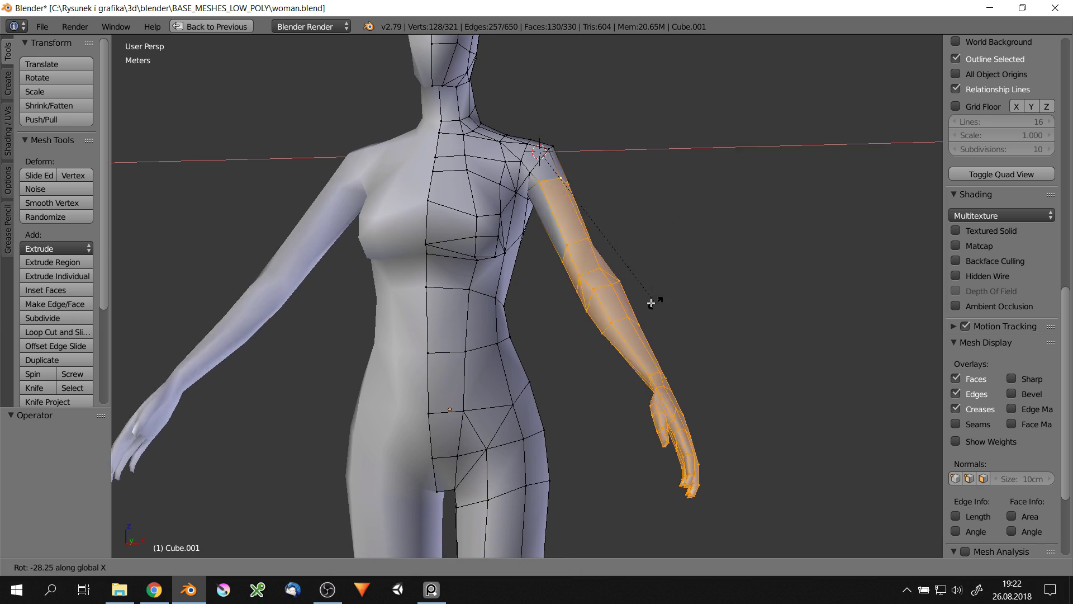
click(520, 244)
mouse_move(615, 259)
middle_down()
mouse_move(593, 177)
mouse_move(628, 264)
middle_up()
key(ctrl+z)
scroll(654, 156, up, 3)
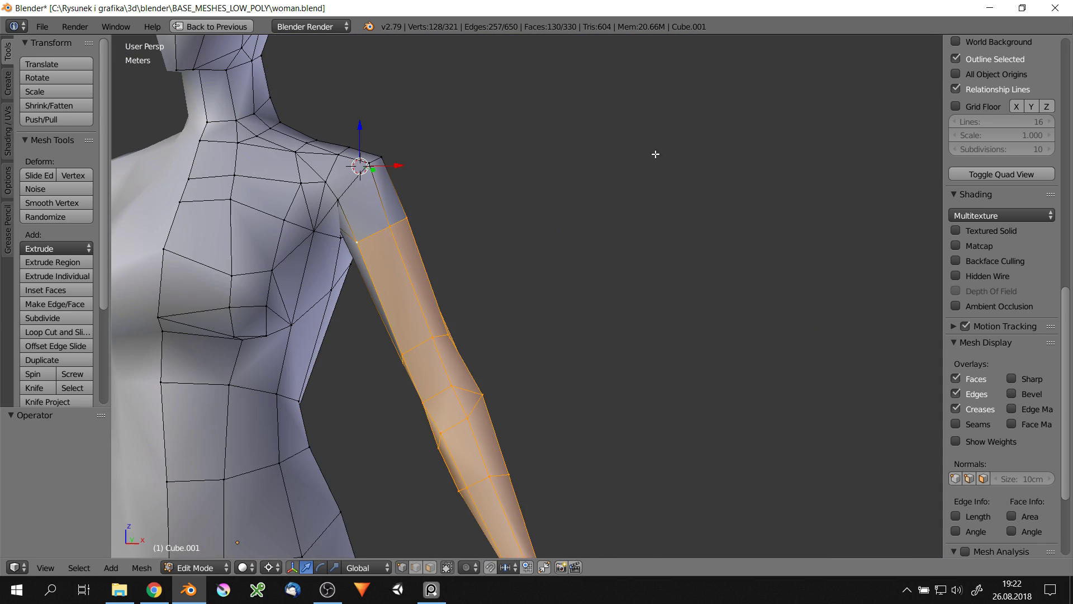
Select an armpit vertex and slide it along its edge
alt+right_click(498, 248)
middle_drag(498, 248, 517, 238)
right_click(518, 238)
key(shift+v)
click(517, 238)
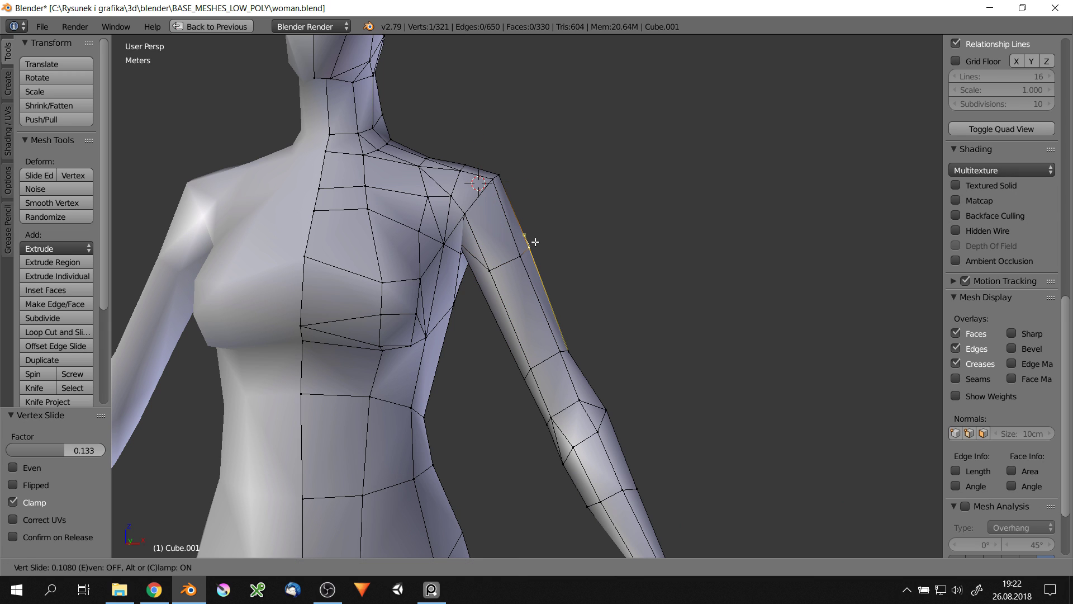
click(570, 249)
key(g)
key(z)
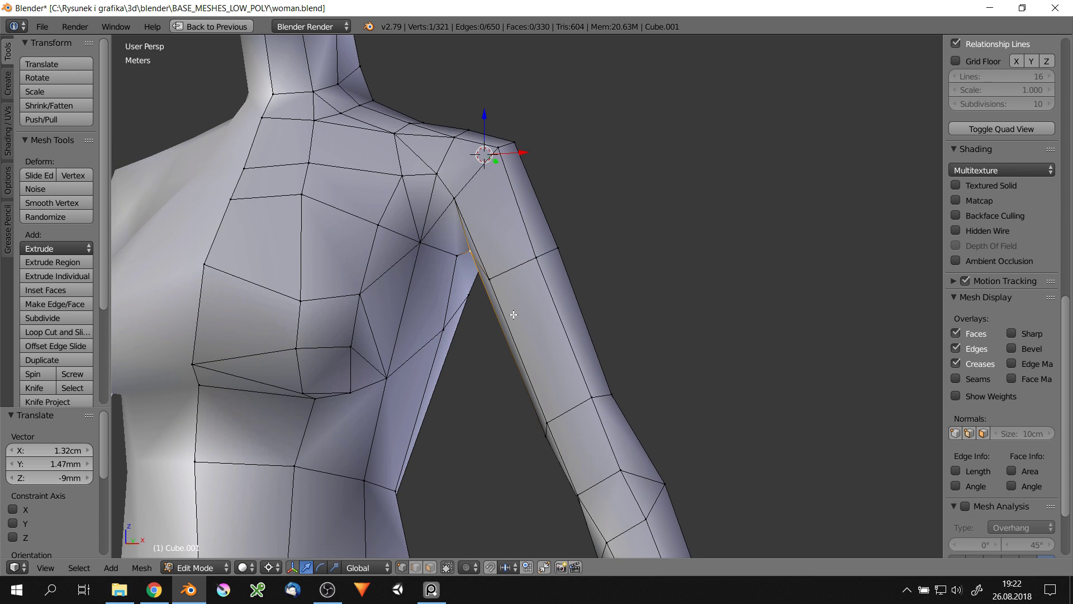
Slide the shoulder edge along the arm and move the armpit vertex into place
mouse_move(499, 284)
middle_down()
mouse_move(435, 286)
mouse_move(628, 230)
middle_up()
key(g)
key(g)
click(434, 286)
right_drag(627, 230, 628, 226)
middle_drag(629, 226, 605, 198)
scroll(605, 197, up, 4)
key(g)
click(604, 198)
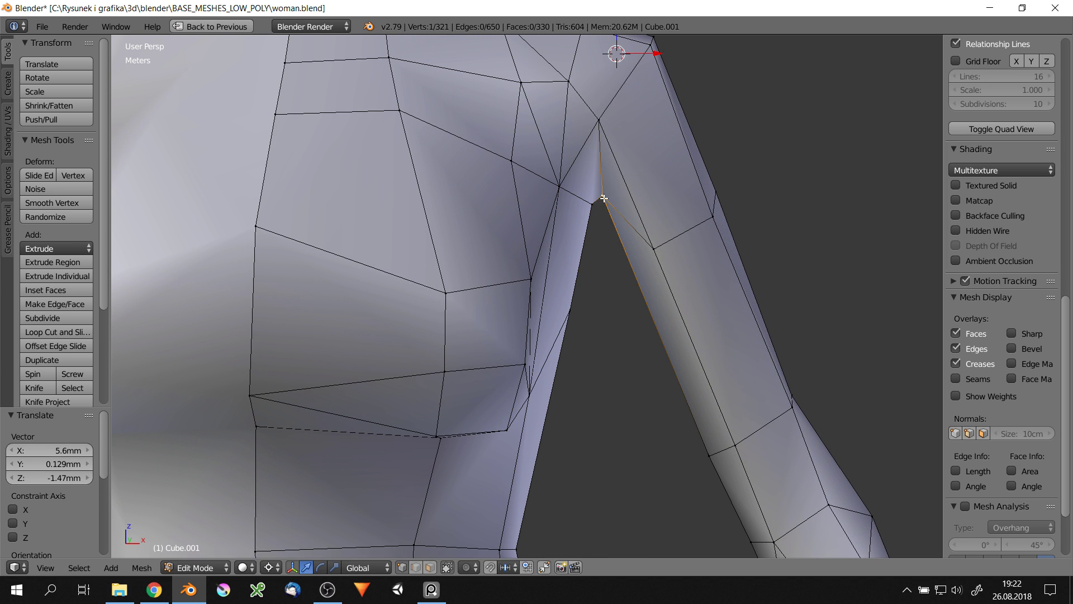
Move the shoulder vertex into place and save over woman.blend
scroll(594, 206, down, 5)
scroll(619, 220, up, 5)
key(g)
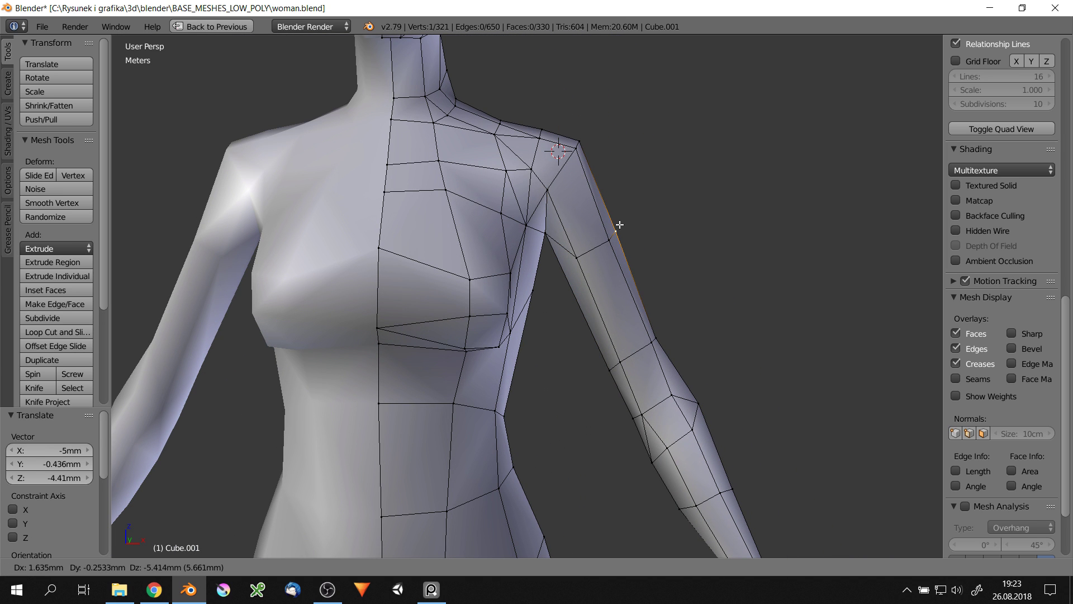
scroll(621, 262, down, 5)
key(ctrl+s)
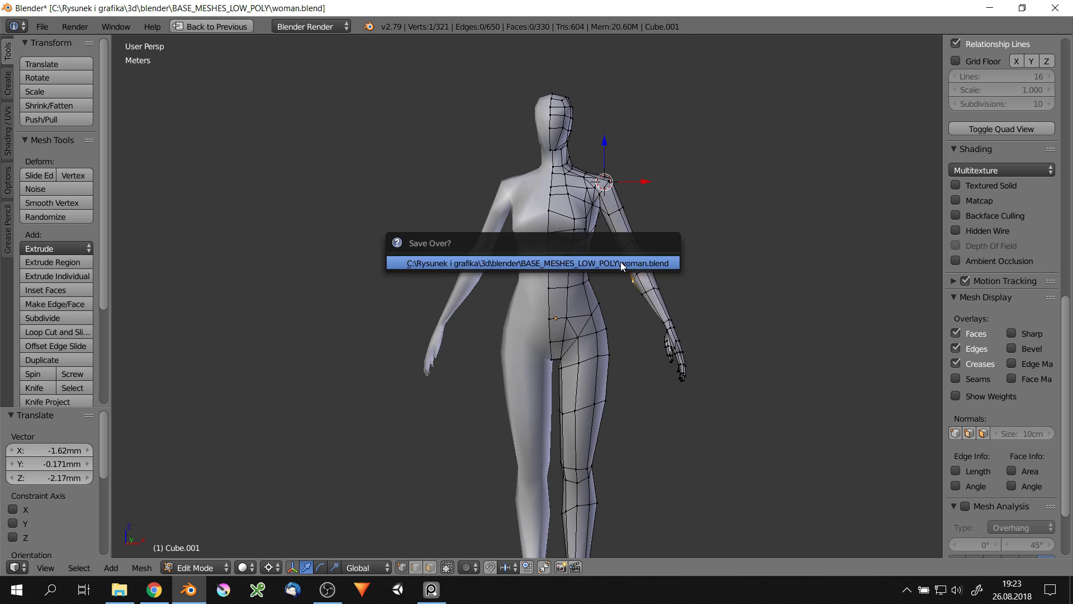
click(621, 262)
Lasso-select the arm vertices, switching between wireframe and solid shading to see them
key(z)
click(749, 195)
scroll(608, 193, up, 4)
key(z)
key(l)
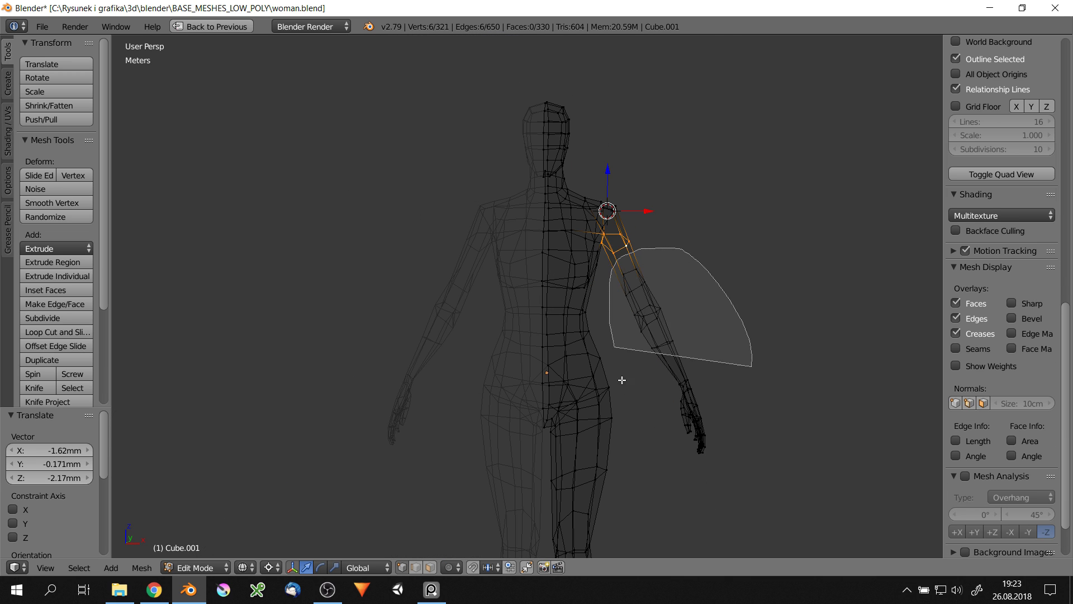
scroll(599, 310, up, 4)
scroll(581, 364, down, 5)
middle_drag(548, 335, 826, 330)
scroll(826, 331, up, 4)
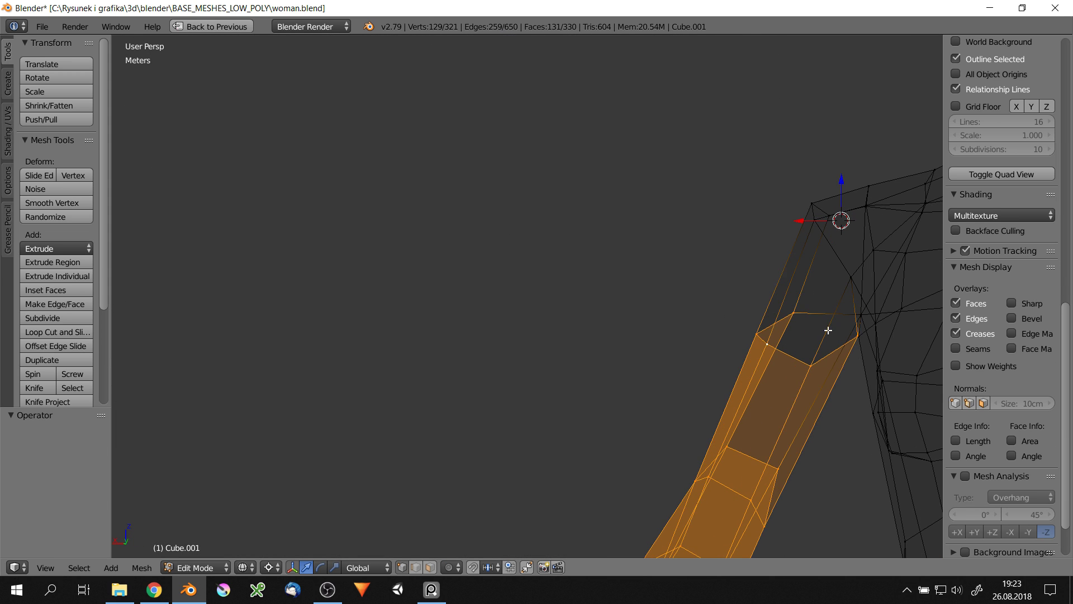
key(z)
key(2)
scroll(833, 313, down, 5)
mouse_move(833, 292)
middle_down()
mouse_move(766, 307)
mouse_move(764, 298)
middle_up()
scroll(764, 298, up, 3)
Try rotating the arm around the Y and X axes, then cancel the rotation
key(r)
key(y)
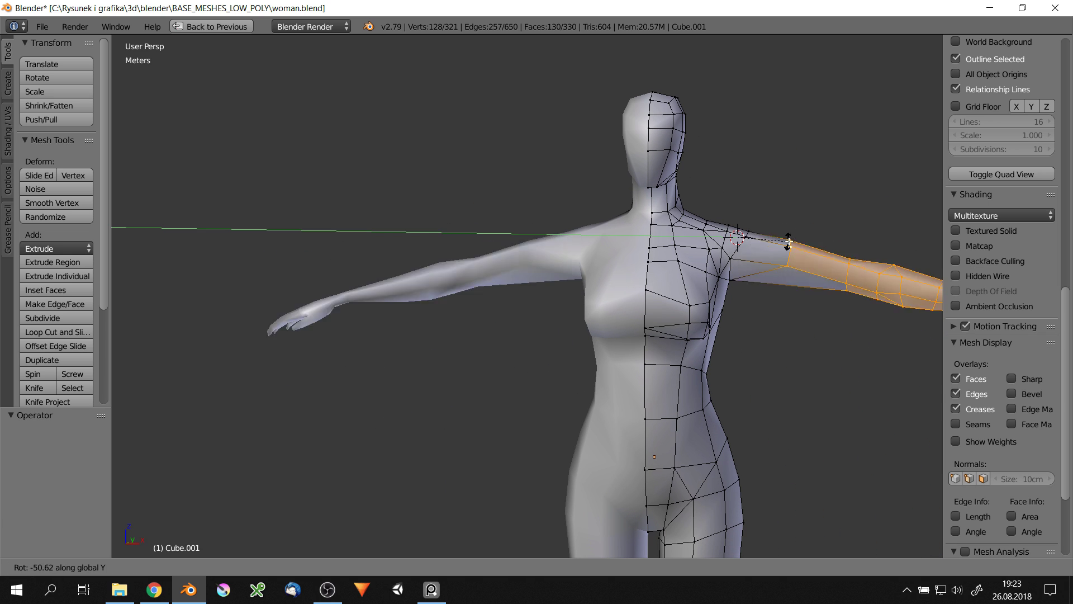
right_click(791, 228)
middle_drag(791, 229, 805, 268)
key(r)
key(y)
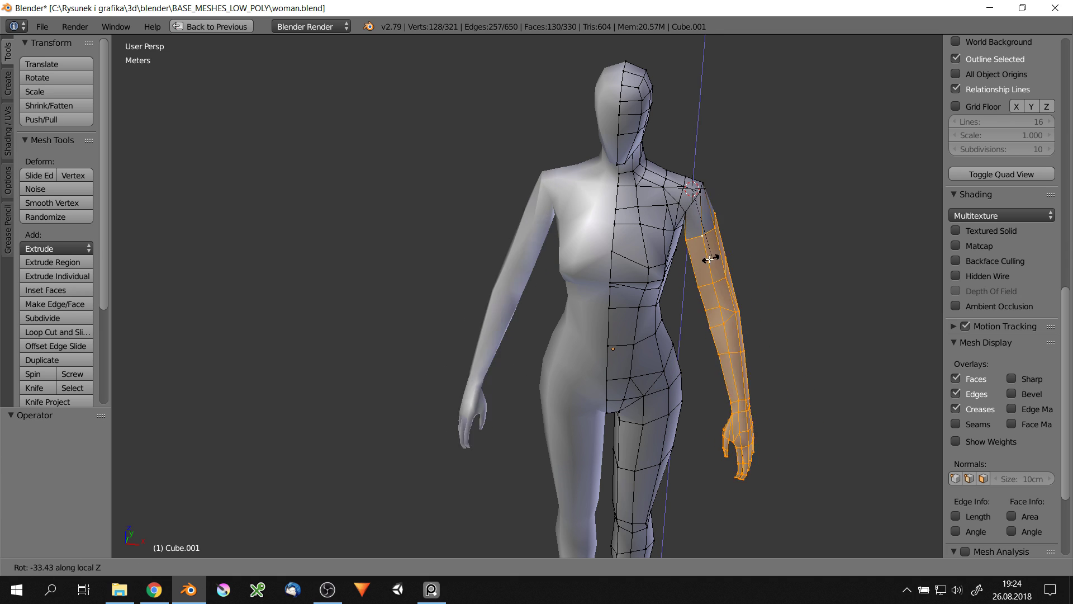
key(r)
key(y)
key(x)
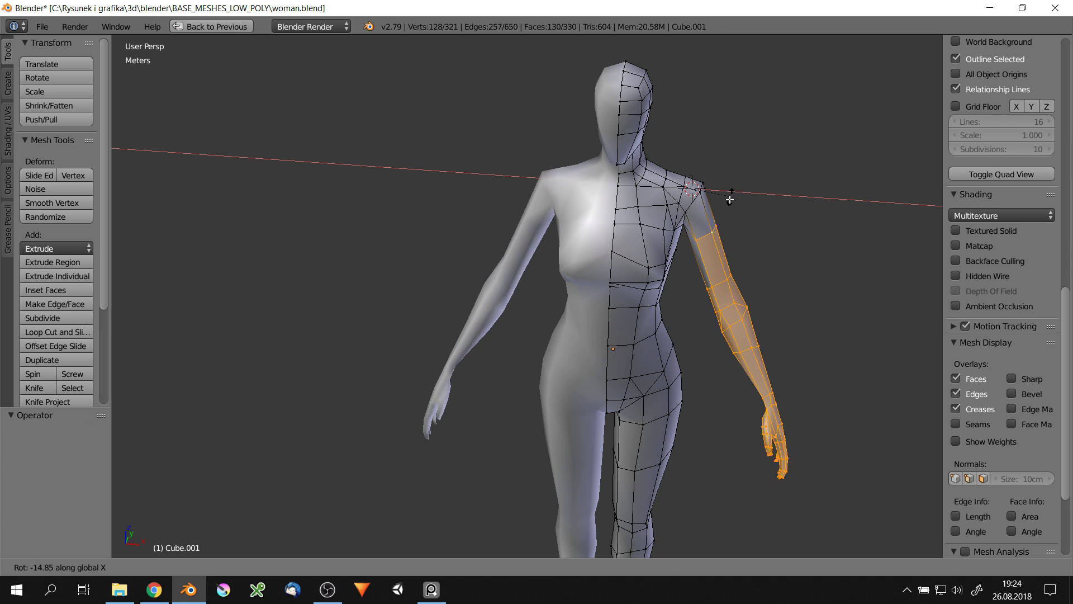
key(Escape)
scroll(575, 246, up, 5)
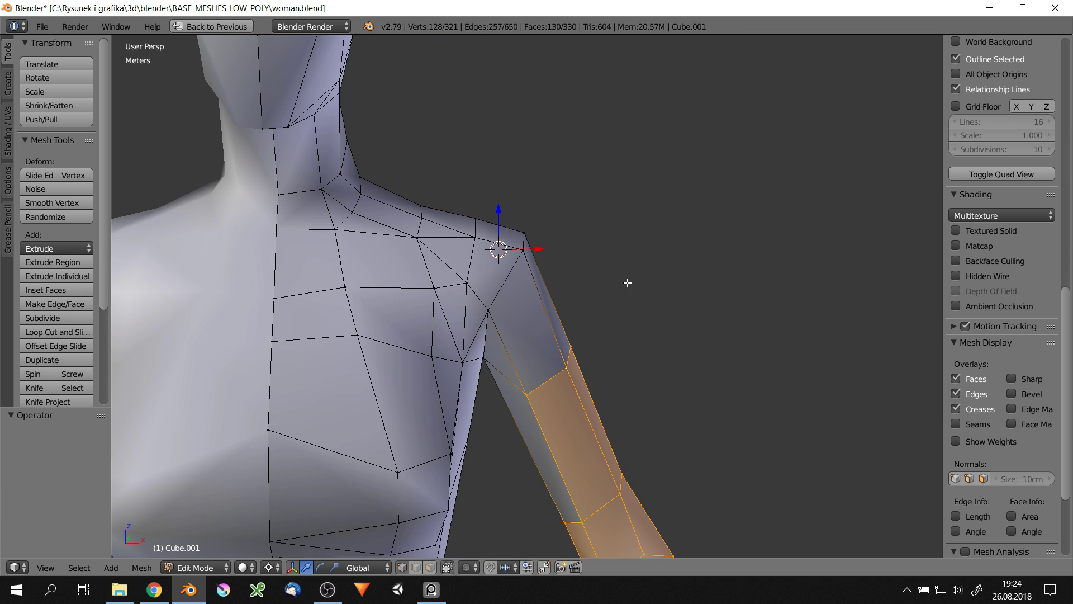
Pick a single shoulder vertex and move it to a new position
right_click(496, 297)
key(g)
click(450, 269)
scroll(449, 269, down, 4)
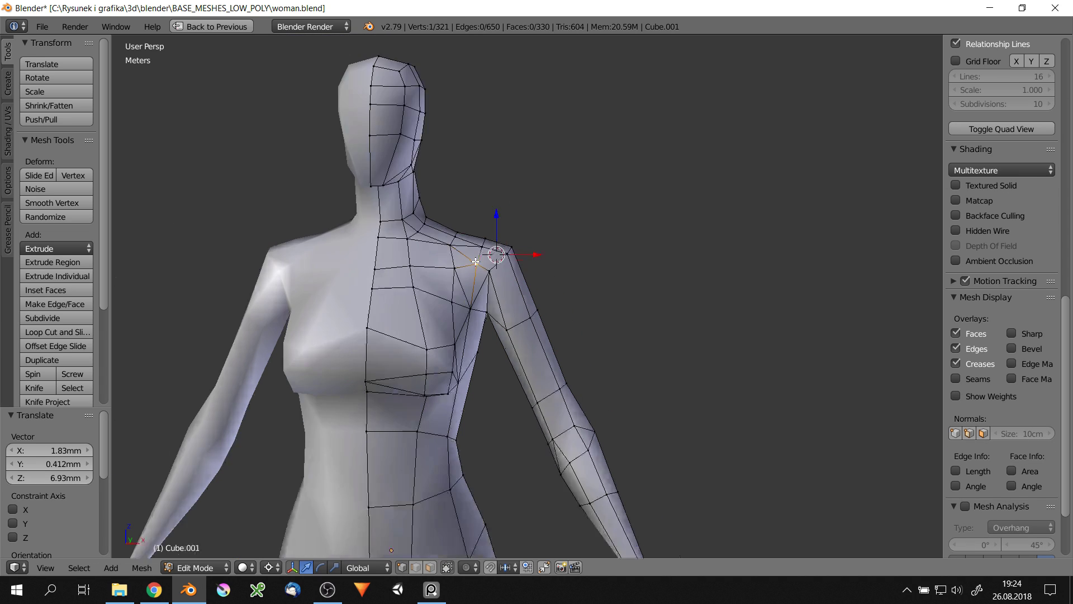
mouse_move(449, 268)
middle_down()
mouse_move(532, 280)
mouse_move(590, 305)
mouse_move(560, 218)
middle_up()
scroll(532, 279, up, 5)
Shift the shoulder vertices further, checking them from side and front views
key(g)
click(587, 302)
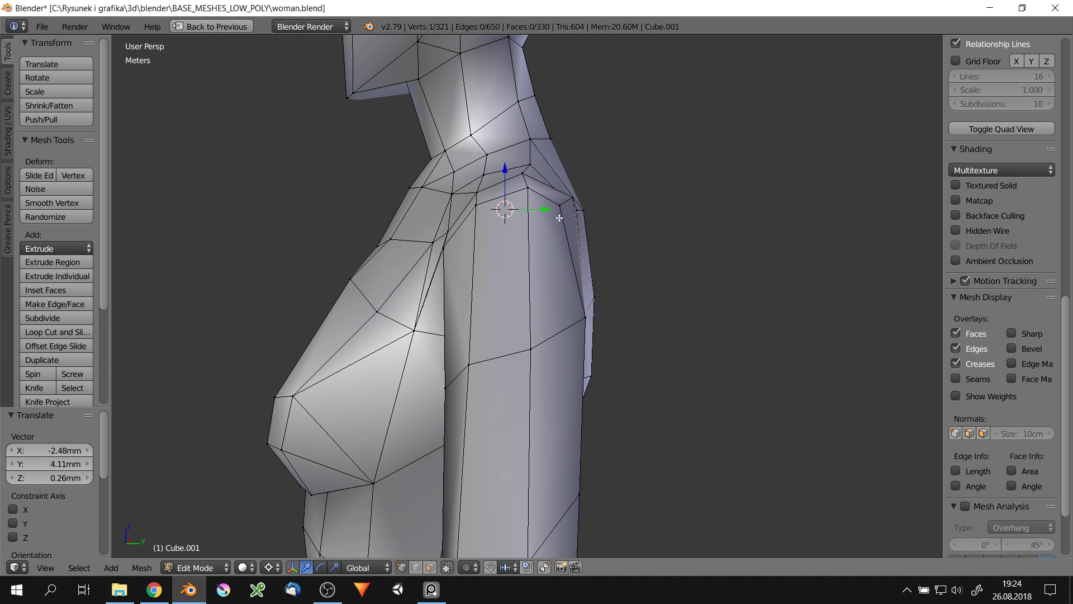
click(482, 213)
mouse_move(482, 213)
middle_down()
mouse_move(475, 207)
mouse_move(492, 210)
middle_up()
scroll(492, 209, down, 3)
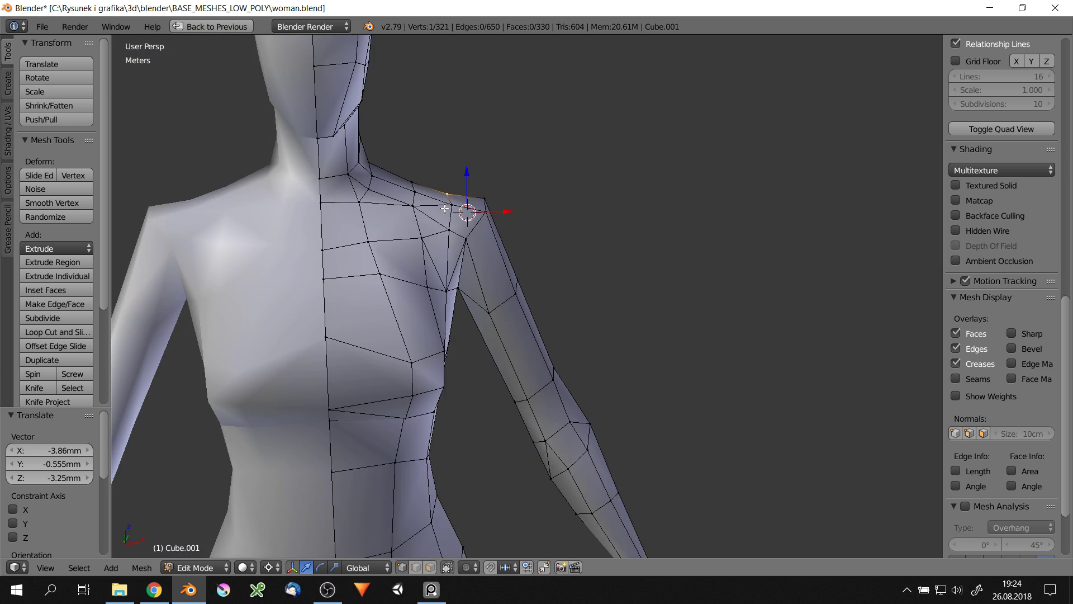
scroll(559, 208, up, 3)
key(g)
key(g)
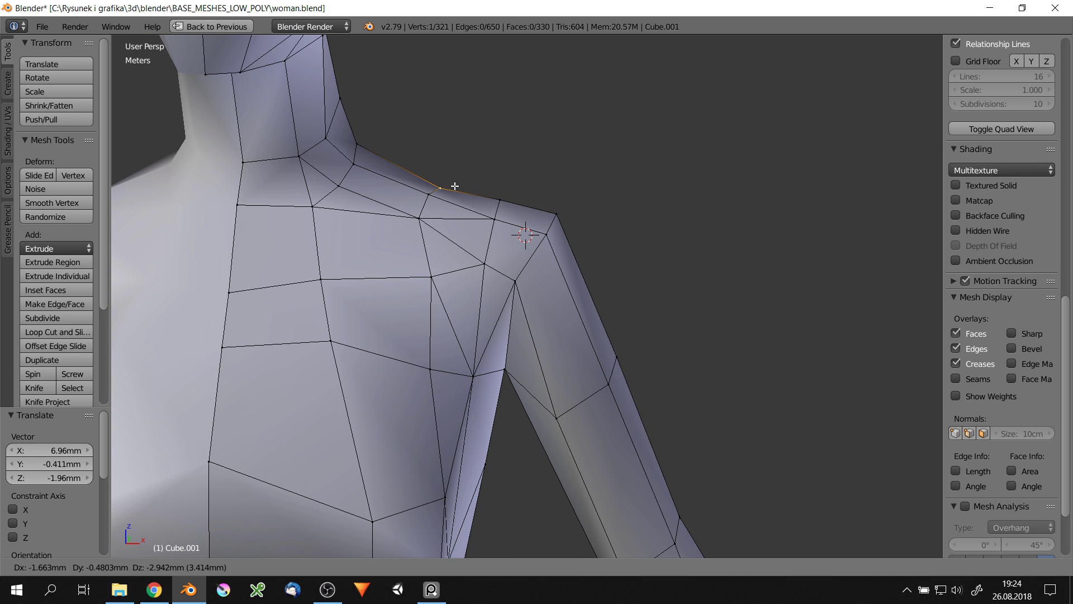
click(433, 203)
scroll(433, 203, down, 3)
scroll(525, 280, down, 3)
Return to Object Mode and save over woman.blend
key(Tab)
key(ctrl+s)
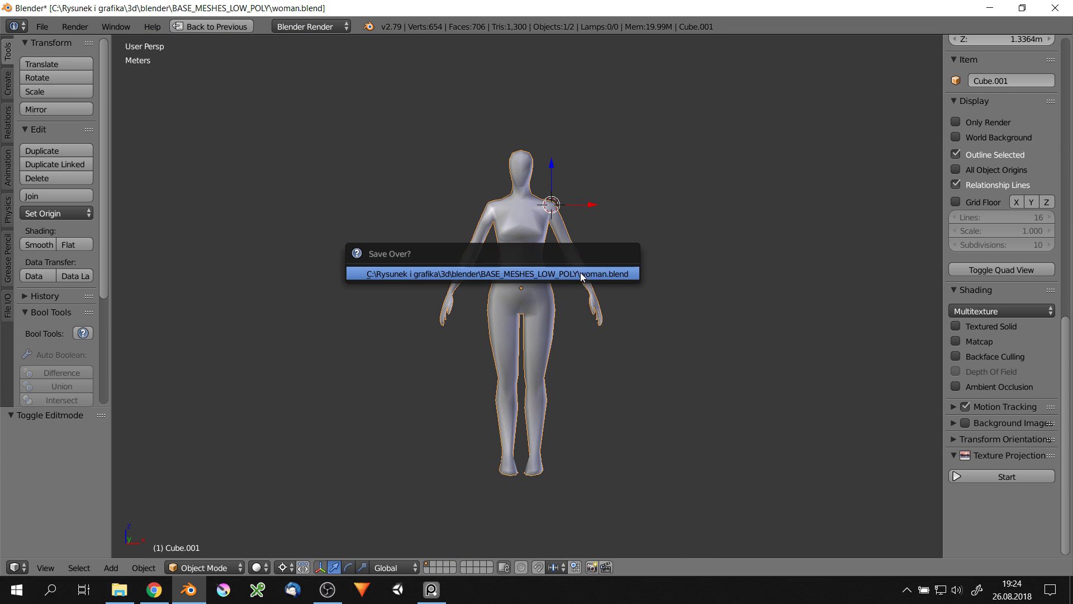
click(580, 273)
Reset the 3D cursor to the origin and shade the figure with the rainbow normal matcap
key(shift+c)
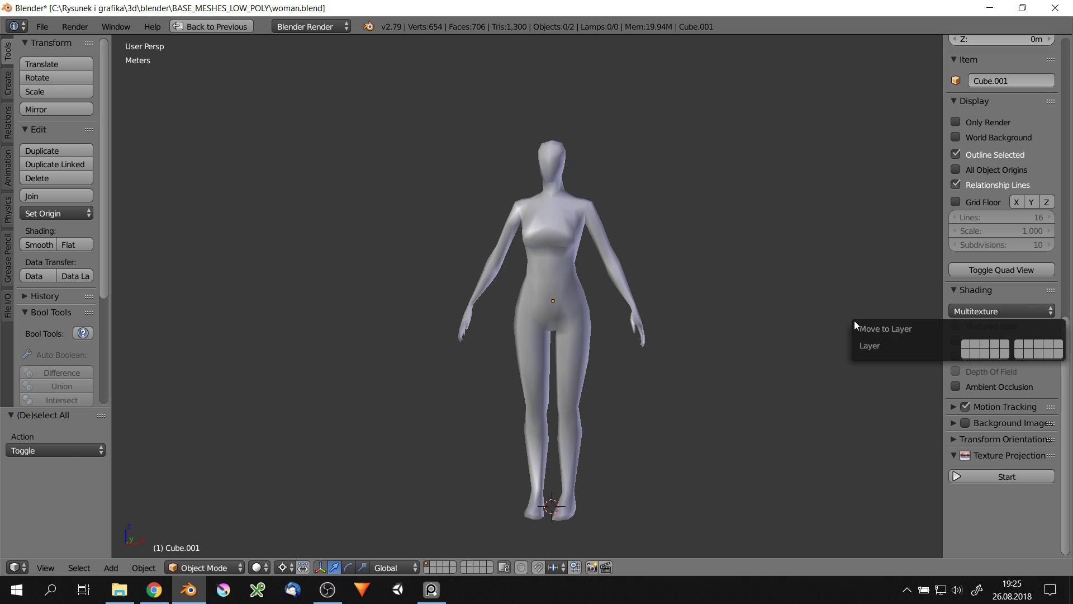
scroll(954, 320, up, 2)
click(955, 393)
click(967, 433)
mouse_move(559, 246)
middle_down()
mouse_move(651, 240)
mouse_move(572, 283)
mouse_move(671, 291)
middle_up()
click(961, 393)
mouse_move(601, 303)
middle_down()
mouse_move(526, 230)
mouse_move(571, 287)
middle_up()
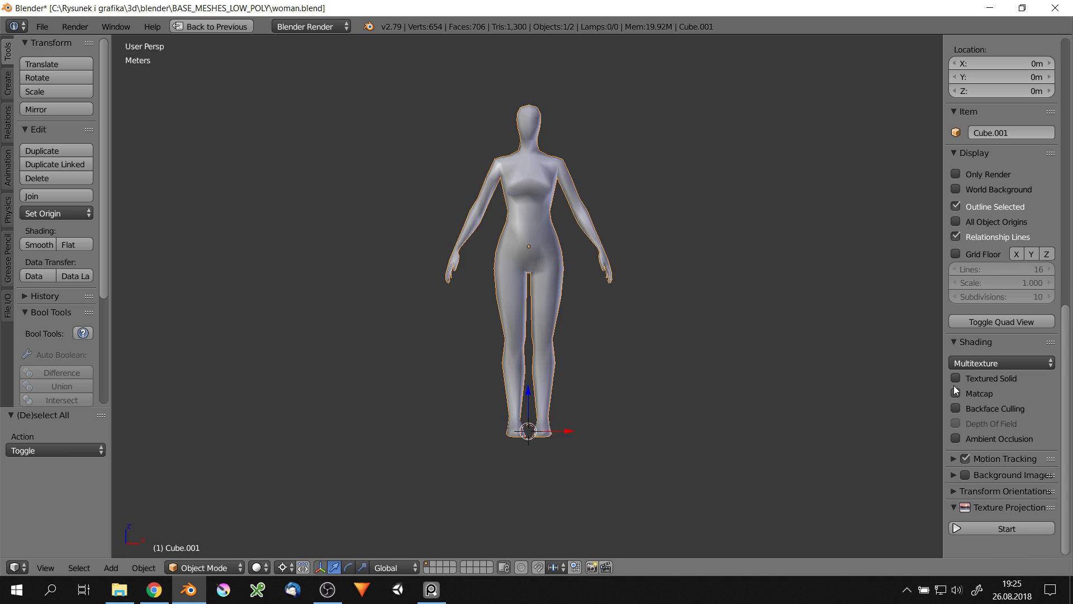
Switch to Material shading and orbit around the figure
click(603, 226)
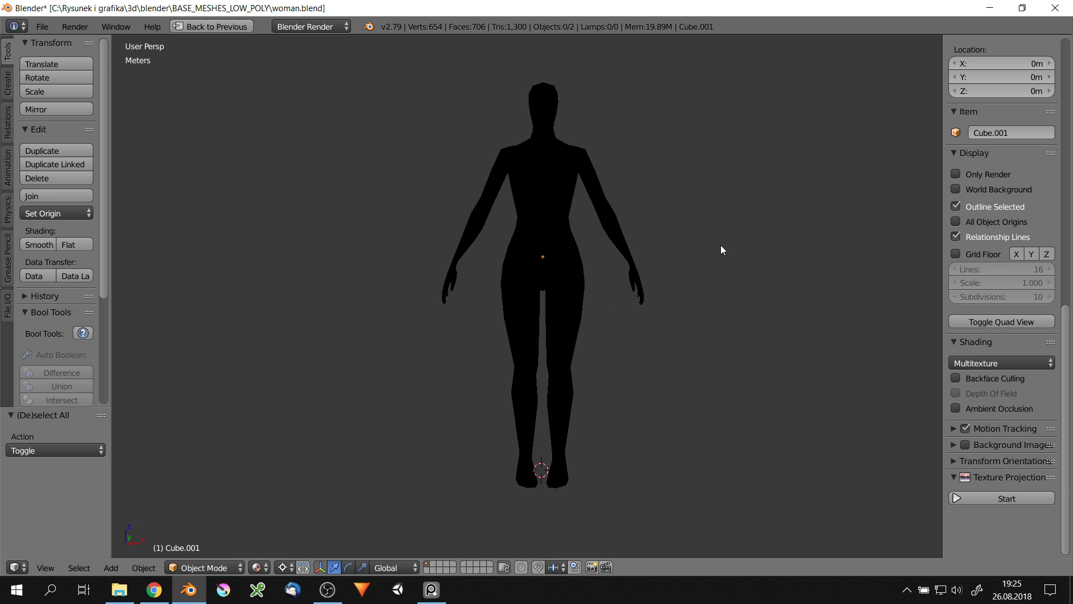
scroll(638, 210, up, 2)
scroll(633, 185, up, 2)
mouse_move(634, 190)
middle_down()
mouse_move(673, 250)
mouse_move(735, 249)
middle_up()
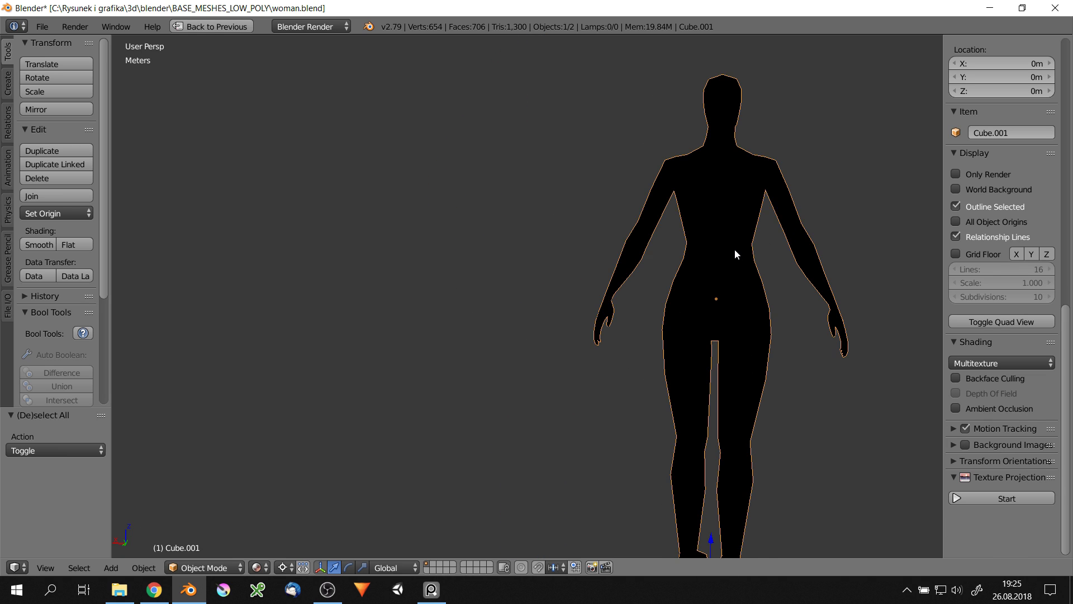
Go back to Edit Mode in solid shading, viewing the shoulder
key(Tab)
key(alt+z)
middle_drag(787, 304, 678, 212)
scroll(677, 212, up, 5)
Add a second shoulder vertex and move the underarm vertices, toggling wireframe to check
shift+right_click(649, 198)
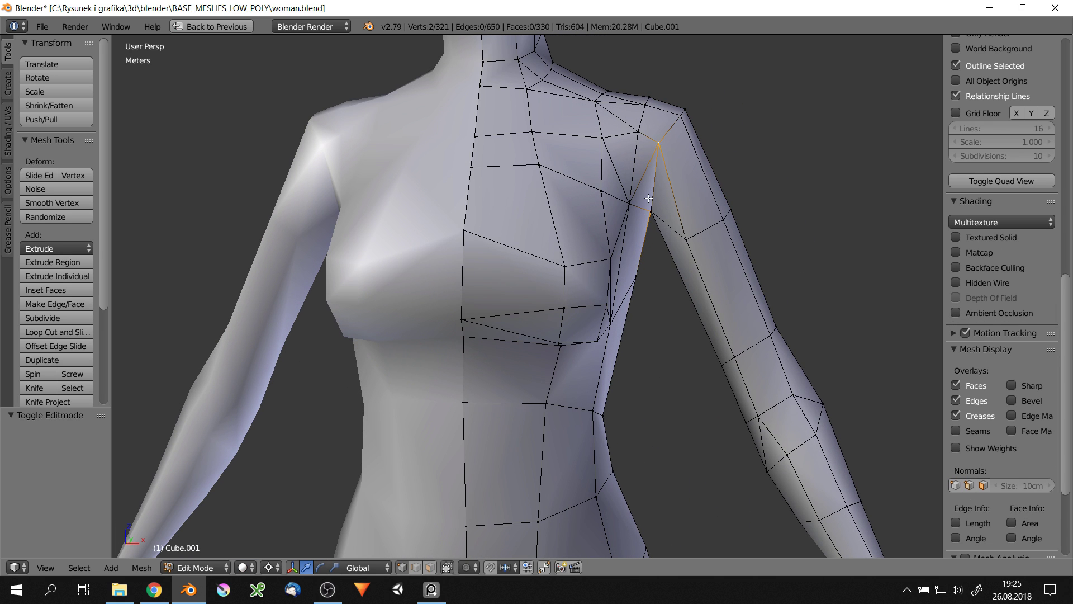
key(6)
key(z)
key(g)
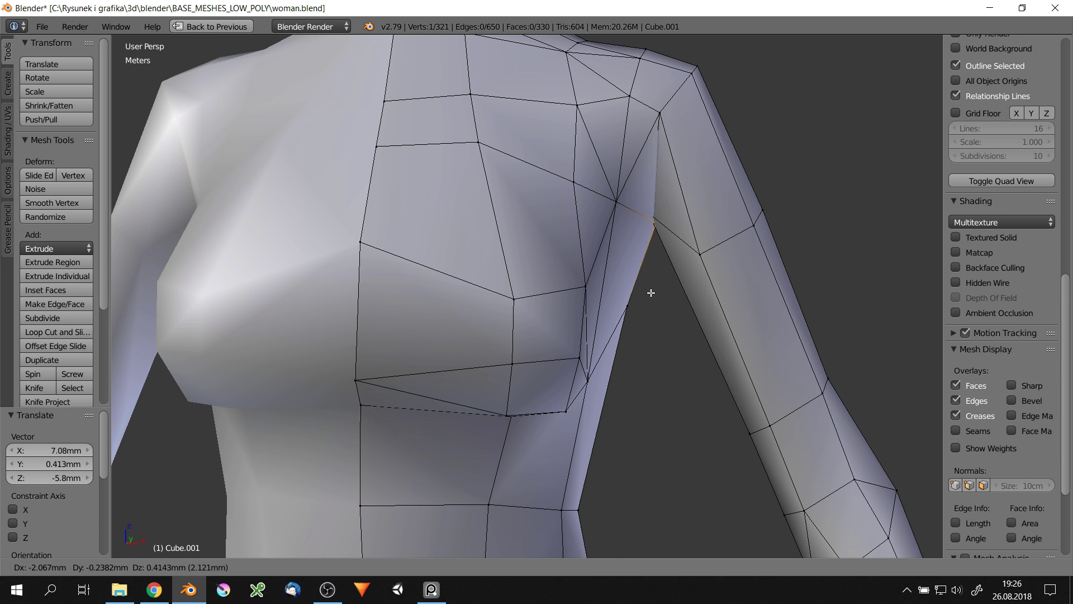
scroll(655, 121, down, 6)
scroll(678, 184, up, 2)
Select the two faces on top of the shoulder
shift+right_click(703, 221)
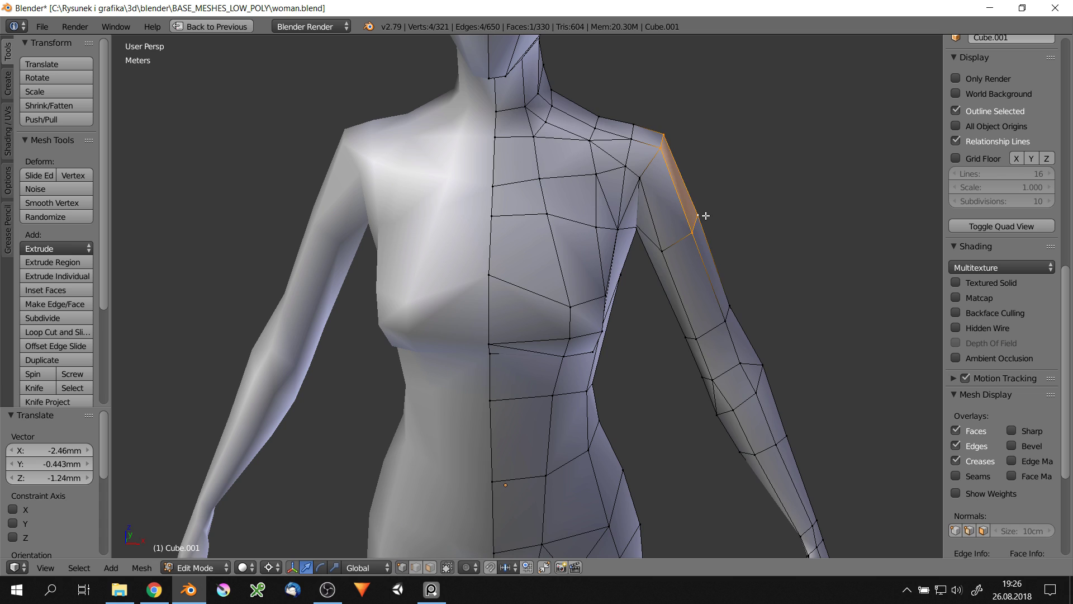
mouse_move(702, 220)
middle_down()
mouse_move(704, 164)
mouse_move(721, 168)
middle_up()
shift+right_click(705, 164)
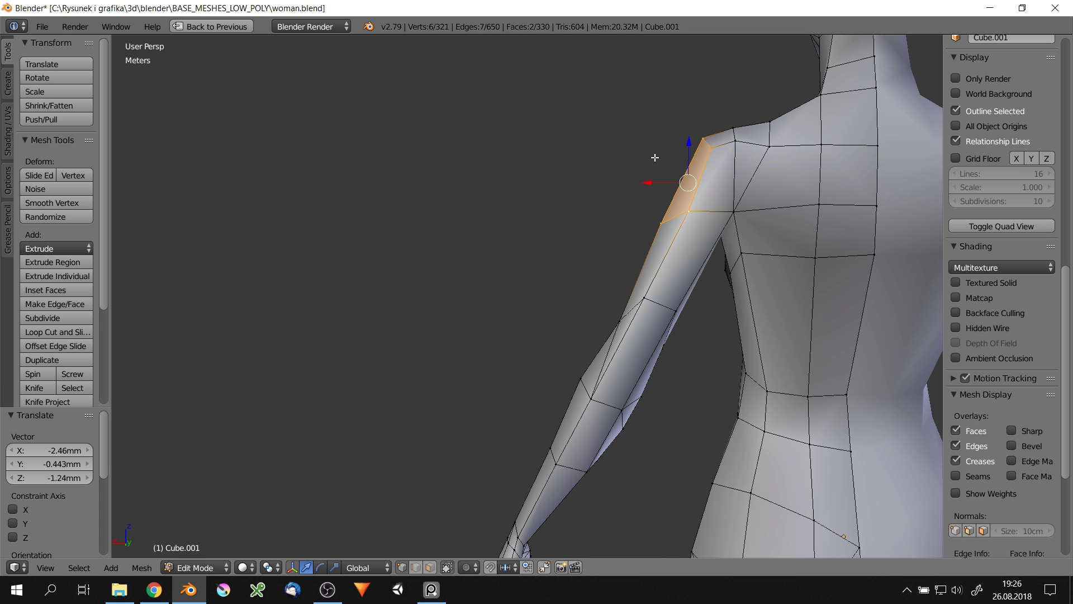
middle_drag(604, 317, 544, 246)
Slide a single underarm vertex slightly to smooth the arm joint
right_click(540, 245)
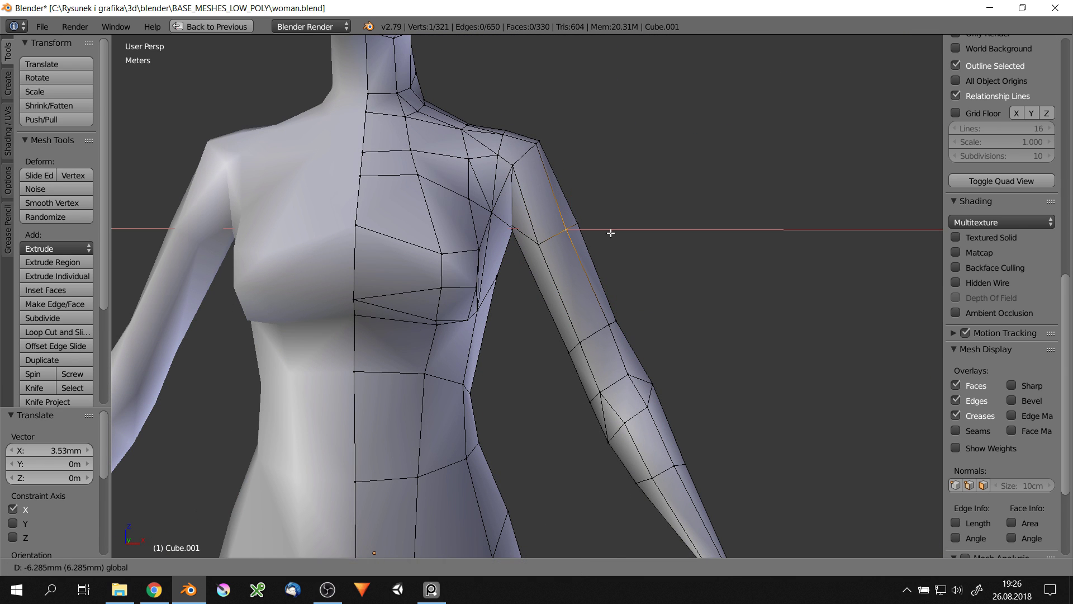
scroll(528, 152, down, 1)
scroll(528, 152, down, 3)
scroll(529, 304, up, 3)
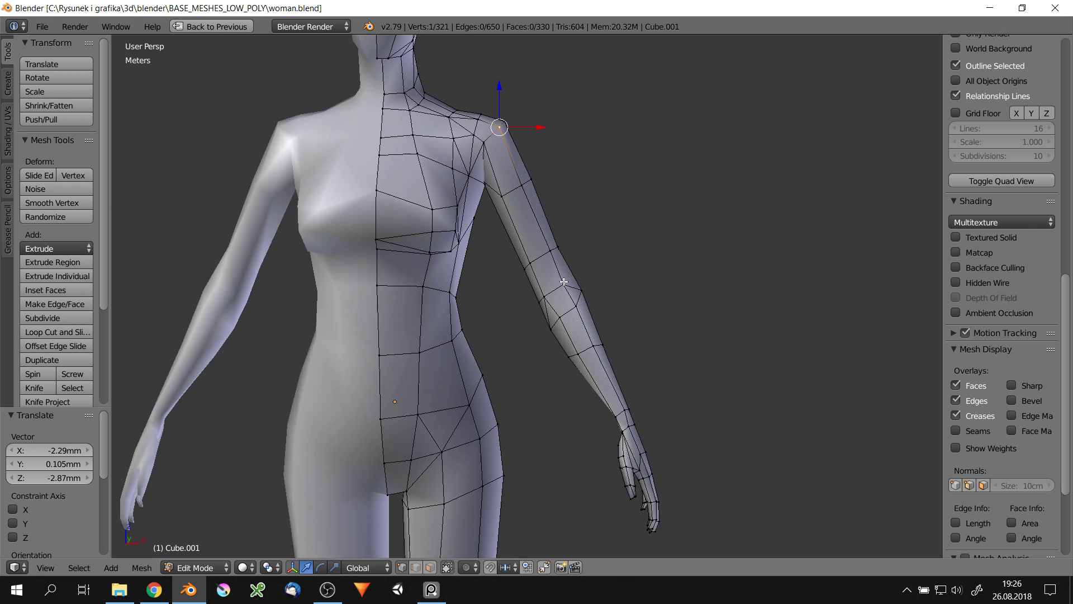
scroll(528, 304, up, 3)
right_drag(529, 303, 532, 307)
scroll(569, 353, down, 3)
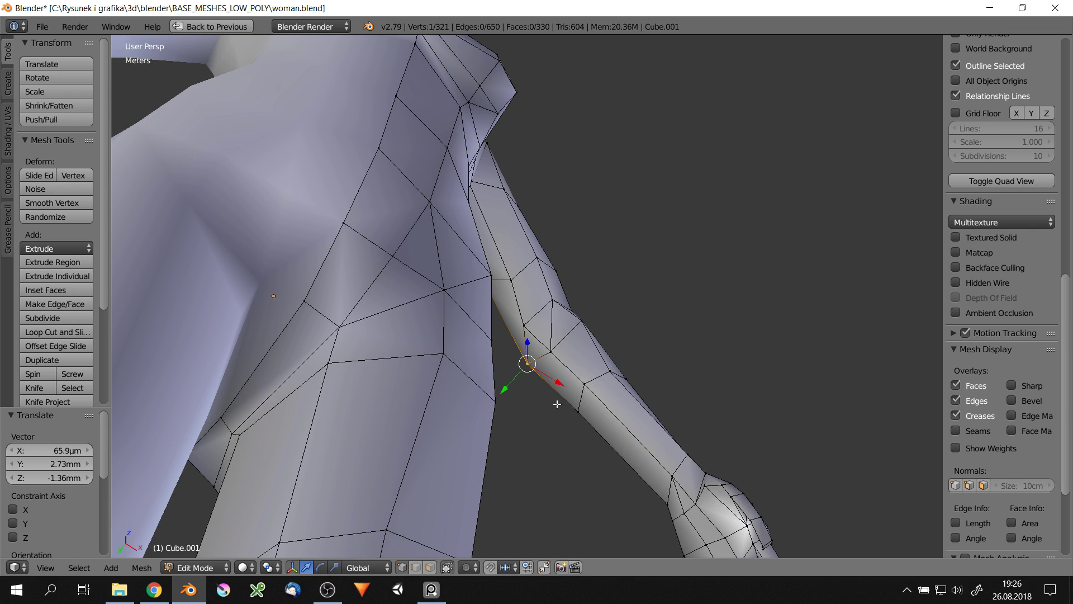
right_drag(557, 401, 554, 397)
mouse_move(554, 397)
middle_down()
mouse_move(506, 334)
mouse_move(684, 210)
mouse_move(672, 317)
middle_up()
scroll(683, 211, up, 3)
scroll(683, 211, down, 5)
Leave Edit Mode, deselect the figure and view it from the front in Object Mode
key(Tab)
key(a)
scroll(672, 316, up, 3)
key(Tab)
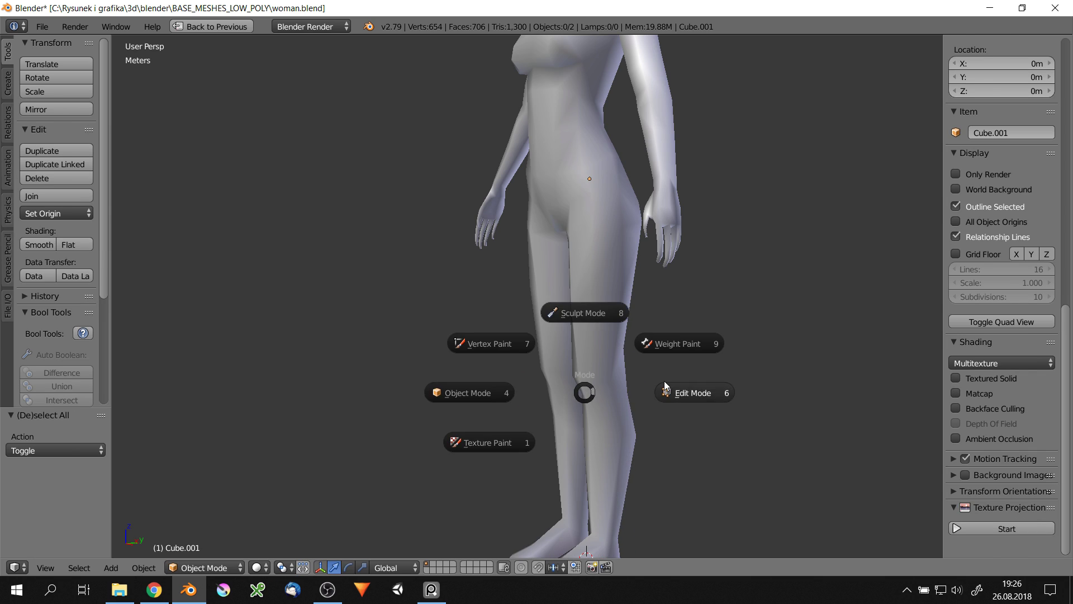
scroll(585, 412, up, 4)
scroll(693, 485, down, 5)
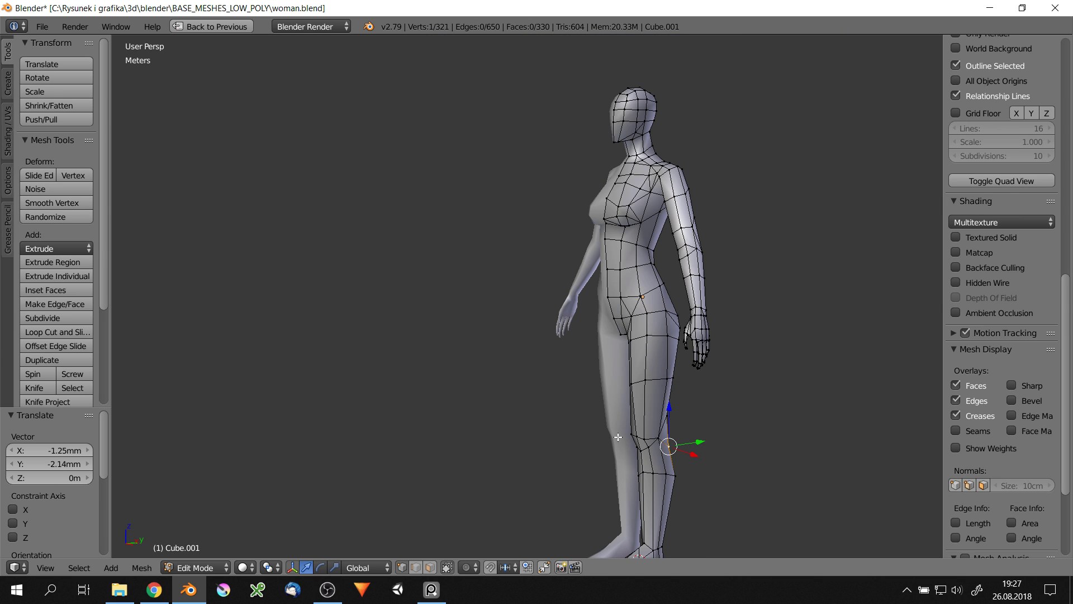
key(Tab)
mouse_move(694, 485)
middle_down()
mouse_move(692, 238)
mouse_move(656, 286)
middle_up()
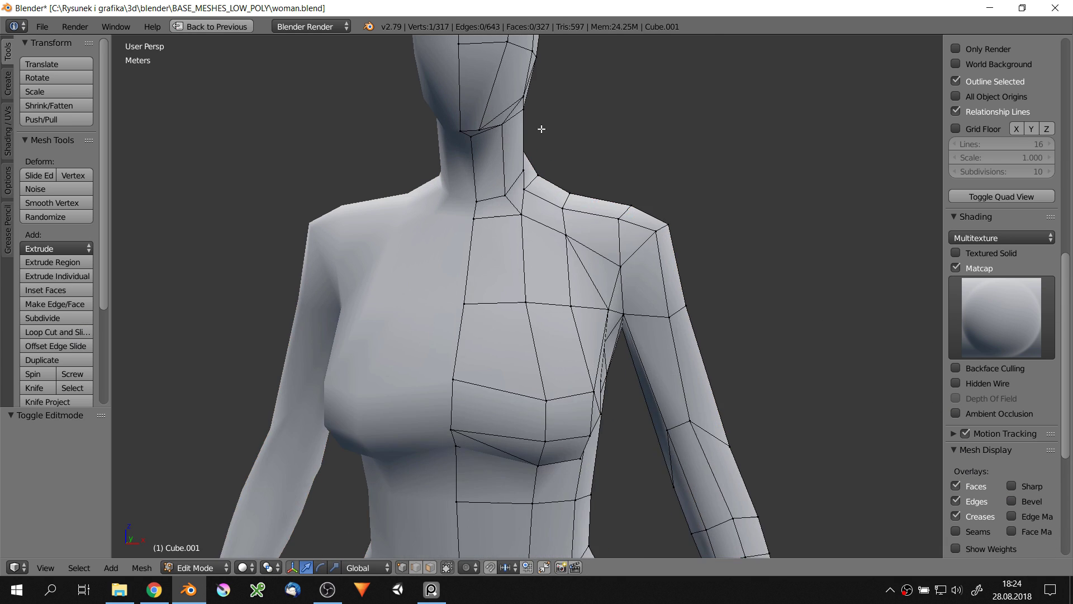
From a side view of the head, knife-cut a new edge across the face
shift+scroll(507, 168, up, 6)
shift+scroll(509, 211, up, 2)
mouse_move(510, 210)
middle_down()
mouse_move(582, 256)
mouse_move(731, 251)
middle_up()
scroll(624, 263, down, 2)
scroll(659, 233, up, 3)
scroll(611, 242, up, 2)
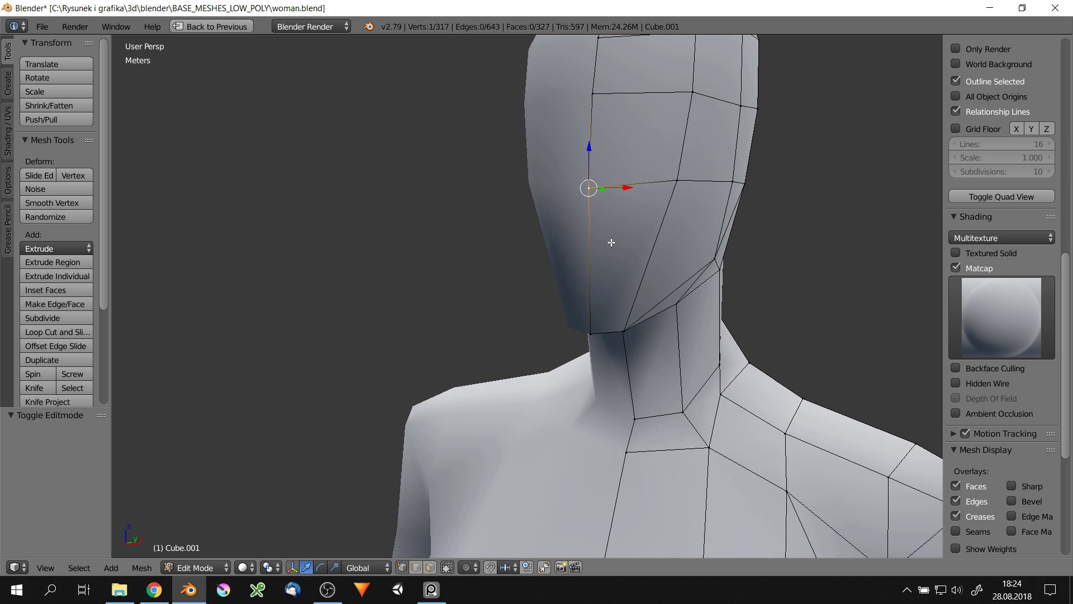
mouse_move(611, 242)
middle_down()
mouse_move(588, 240)
mouse_move(615, 222)
middle_up()
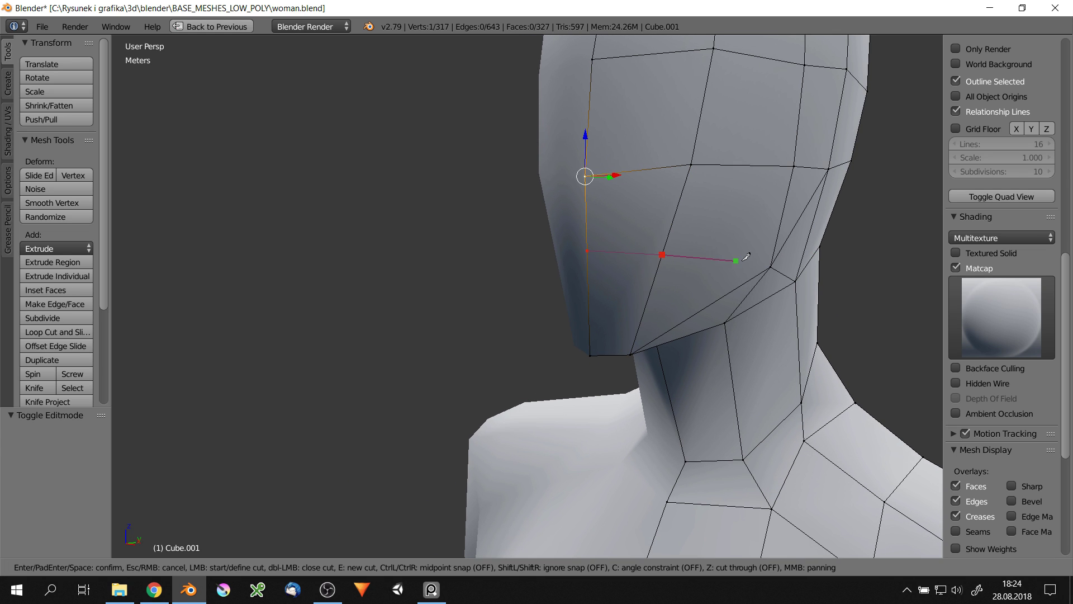
key(Return)
Extend a knife cut across the brow up to the upper face vertex
middle_drag(746, 256, 699, 263)
drag(698, 258, 701, 259)
middle_drag(702, 259, 594, 162)
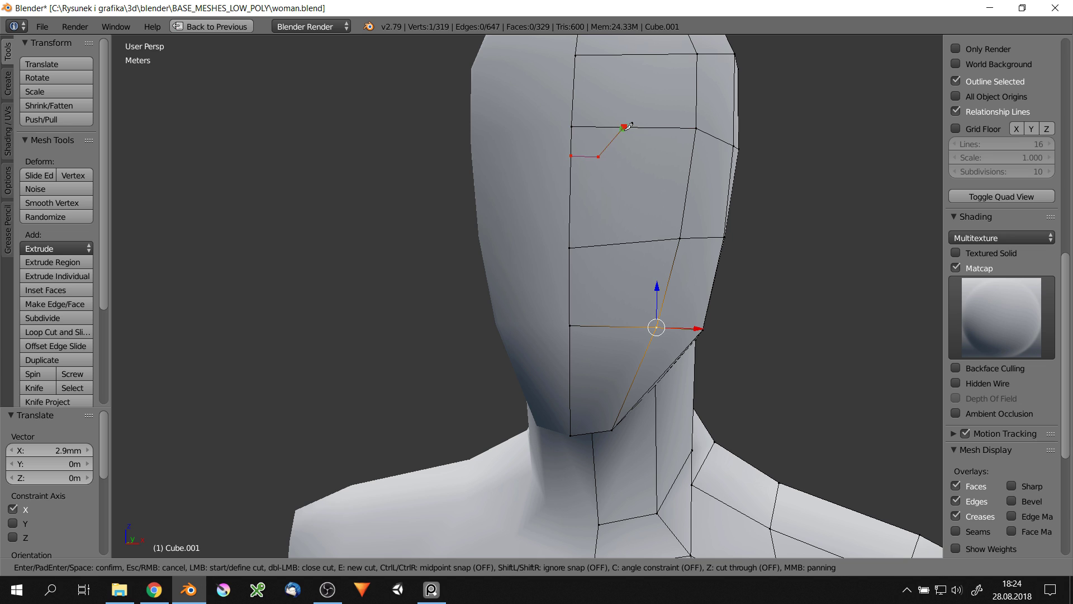
click(705, 50)
key(Return)
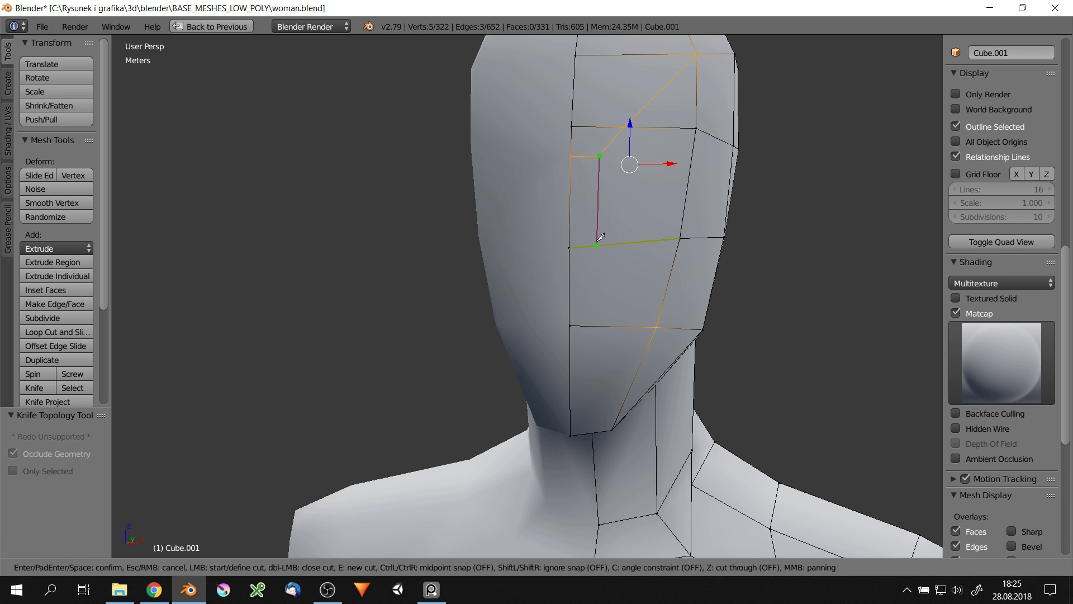
Move a face vertex along the Y axis
mouse_move(574, 273)
middle_down()
mouse_move(585, 205)
mouse_move(614, 184)
mouse_move(704, 193)
middle_up()
scroll(614, 184, down, 3)
right_click(564, 216)
key(g)
key(y)
click(594, 163)
scroll(705, 193, up, 3)
Shift two face vertices along X and merge them into one
shift+right_click(575, 216)
key(g)
key(x)
click(582, 213)
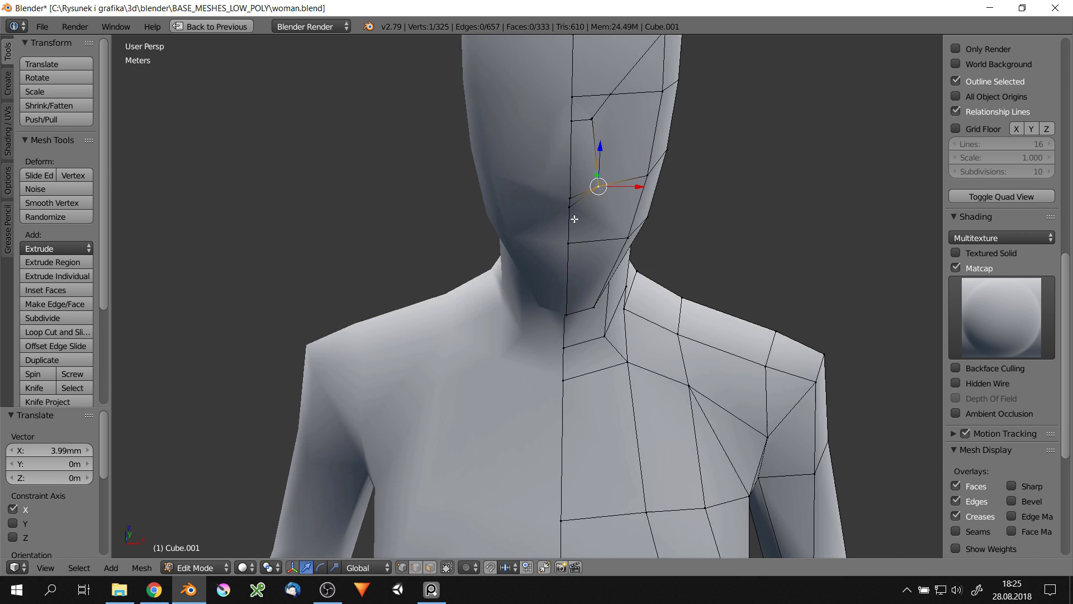
scroll(586, 107, up, 3)
key(alt+m)
mouse_move(586, 106)
middle_down()
mouse_move(446, 296)
mouse_move(627, 294)
mouse_move(462, 216)
middle_up()
Knife-cut another edge across the cheek and slide its vertices along Y
key(k)
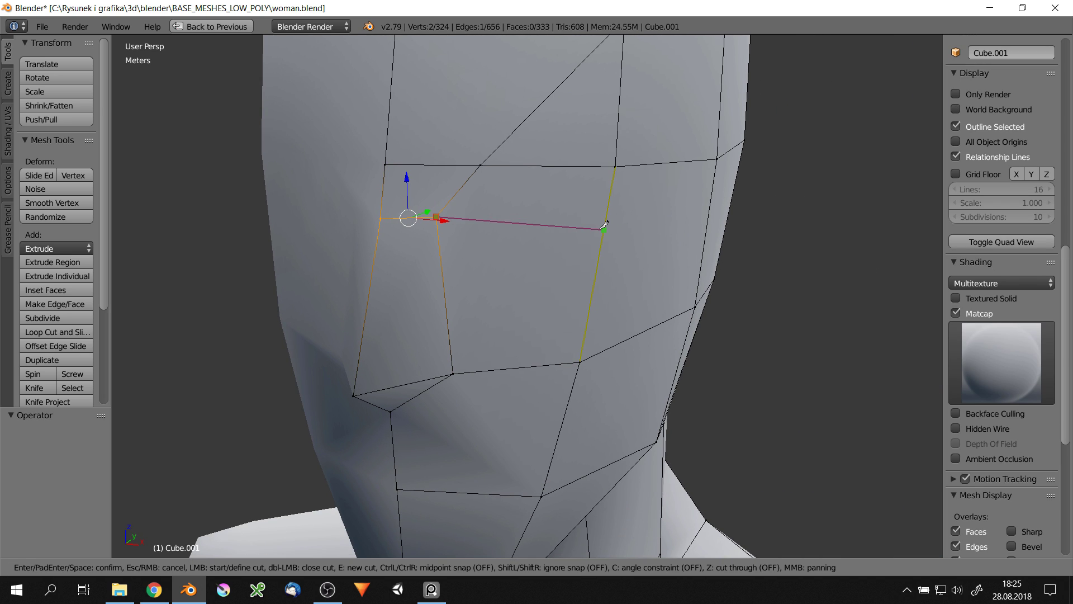
click(717, 159)
key(Return)
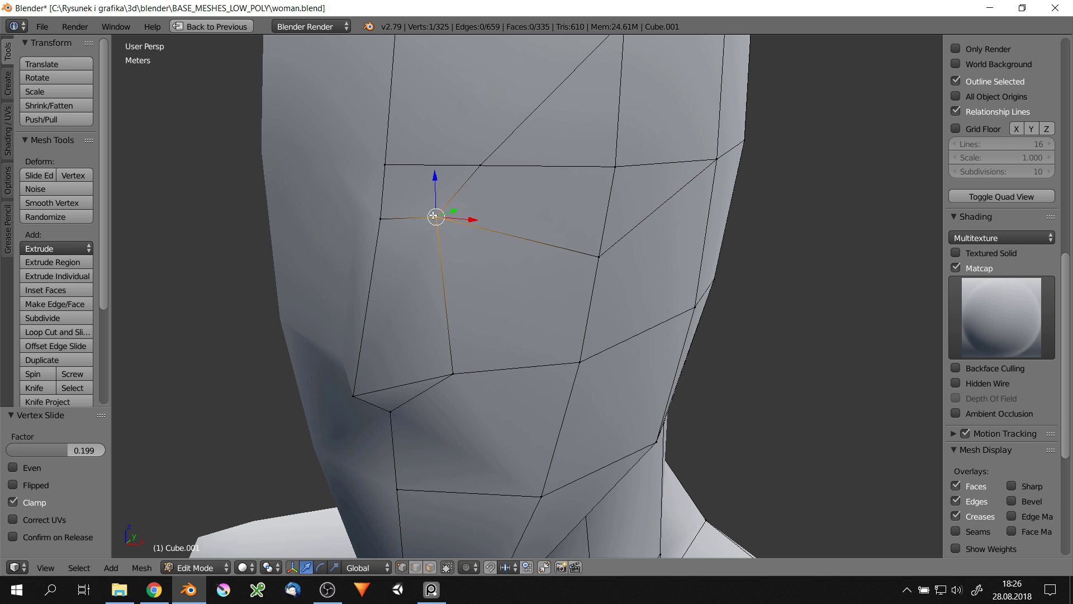
middle_drag(435, 216, 527, 300)
shift+right_click(528, 300)
key(g)
key(y)
click(527, 280)
Select a face vertex and move it freely to reshape the cheek
scroll(527, 280, down, 5)
scroll(575, 340, up, 6)
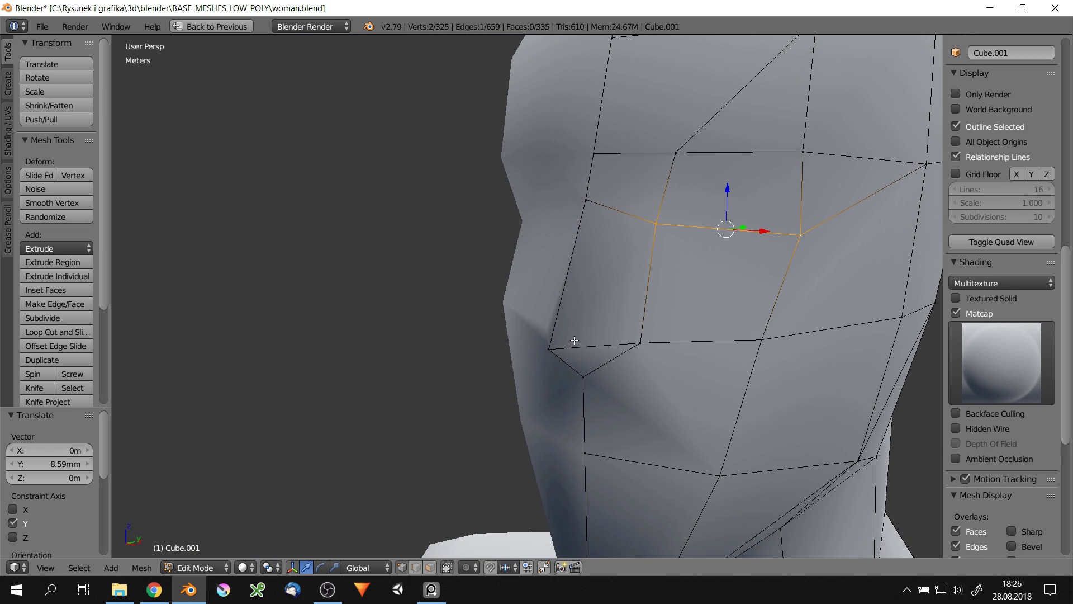
middle_drag(574, 340, 610, 354)
right_click(609, 353)
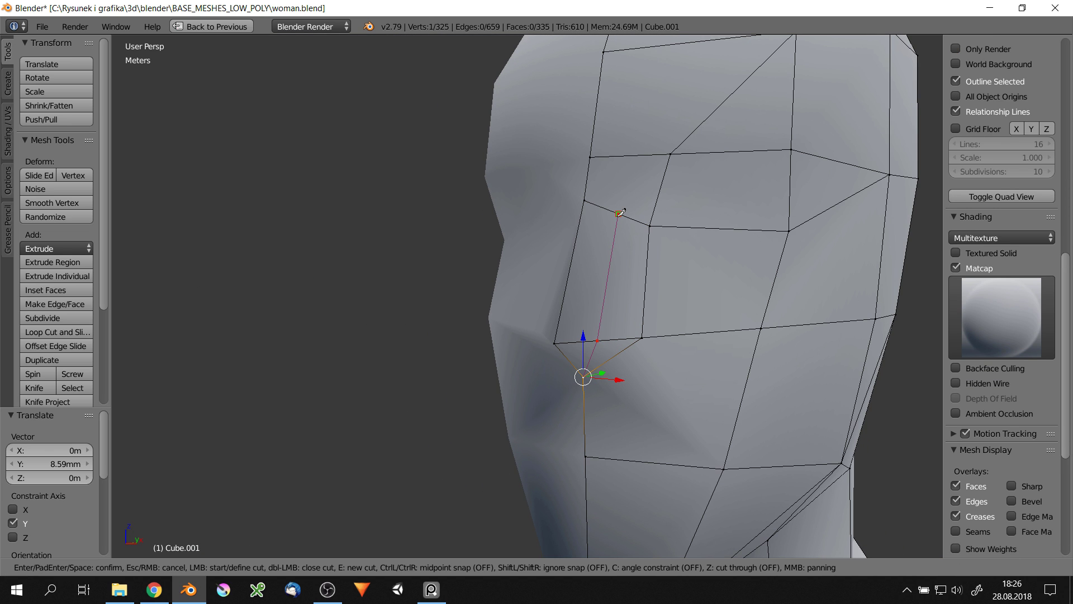
right_click(593, 158)
middle_drag(593, 159, 658, 224)
scroll(569, 331, down, 4)
key(g)
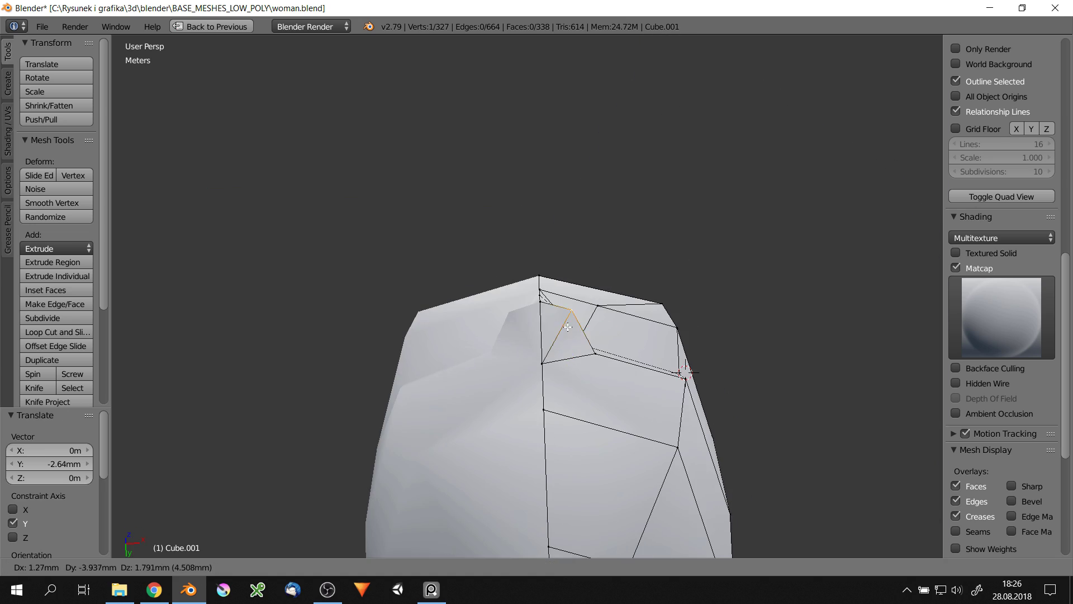
click(559, 280)
scroll(559, 279, up, 3)
Nudge the selected cheek vertex along the Y axis
mouse_move(559, 279)
middle_down()
mouse_move(533, 178)
mouse_move(559, 185)
mouse_move(615, 168)
middle_up()
scroll(559, 185, up, 2)
scroll(615, 168, up, 2)
key(g)
key(y)
Select the two chin vertices and raise them along Z
right_click(648, 161)
scroll(648, 161, down, 3)
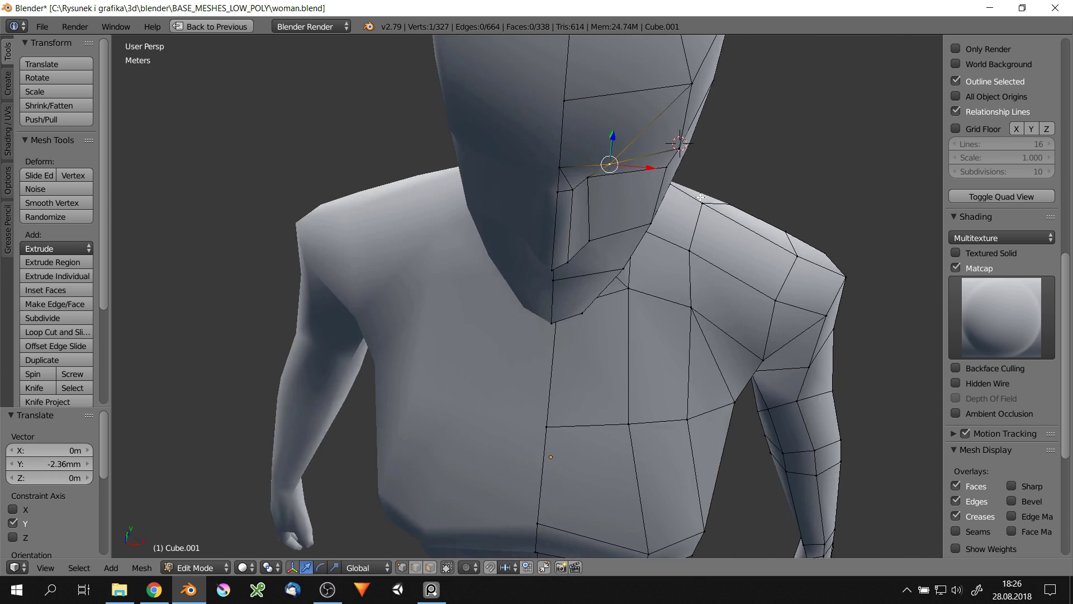
middle_drag(615, 224, 559, 279)
right_click(554, 384)
key(g)
key(z)
click(549, 339)
scroll(549, 339, up, 3)
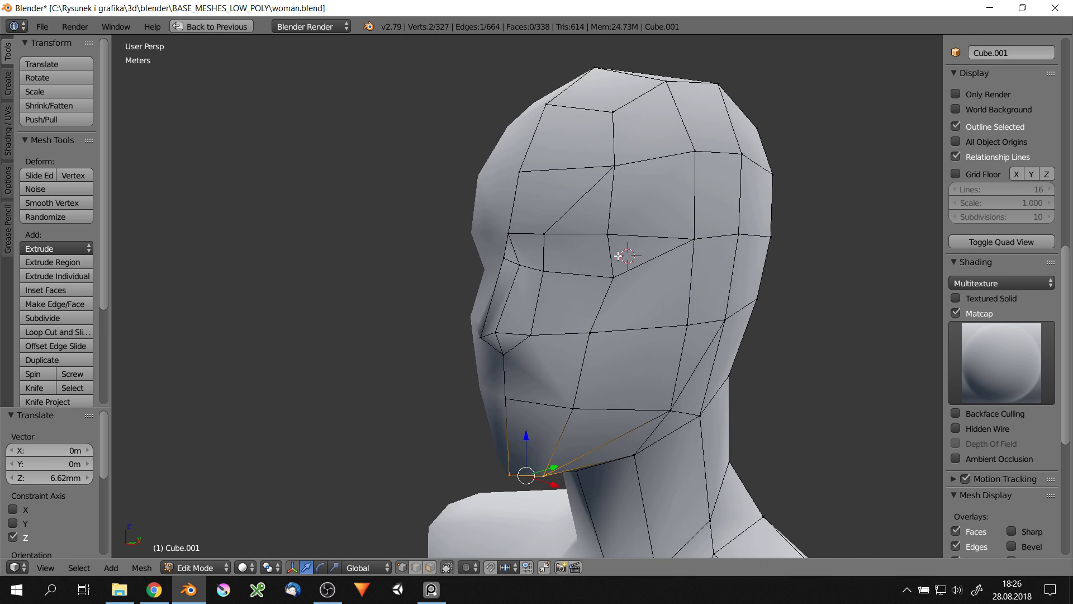
scroll(549, 340, up, 2)
middle_drag(528, 327, 533, 319)
Knife-cut the mouth outline into the lower face
key(k)
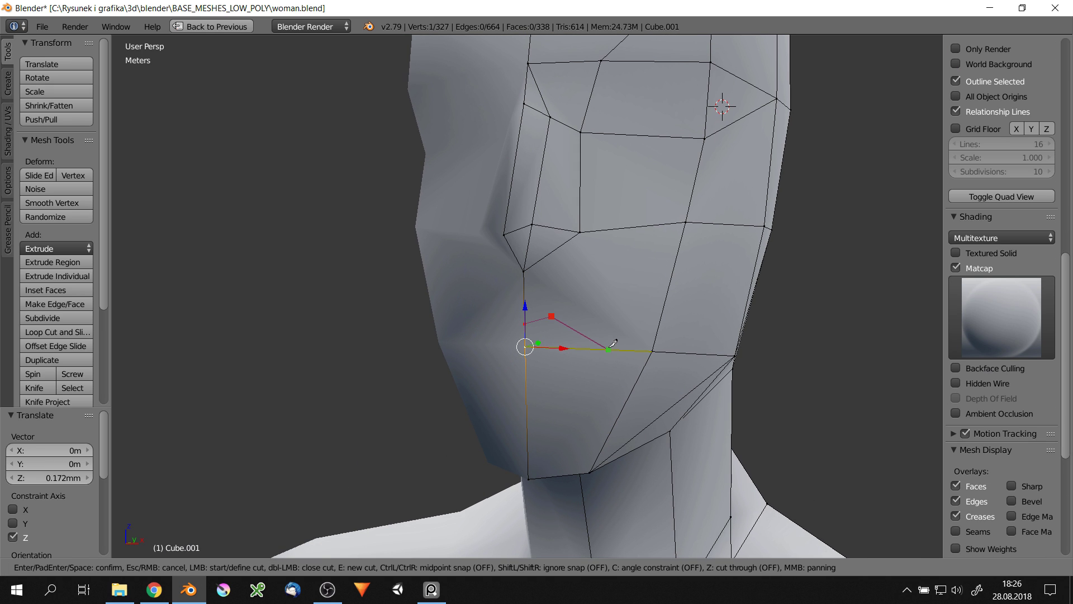
click(526, 372)
key(Return)
middle_drag(527, 371, 581, 320)
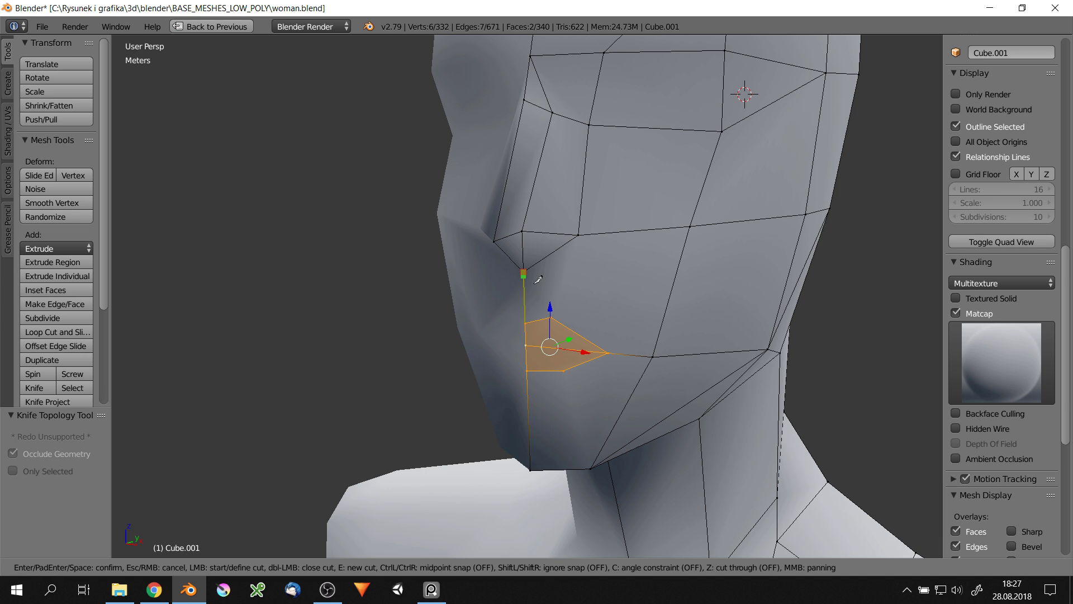
scroll(573, 352, down, 3)
scroll(573, 352, up, 3)
Cut an edge from the mouth corner down to the chin vertex
right_click(573, 352)
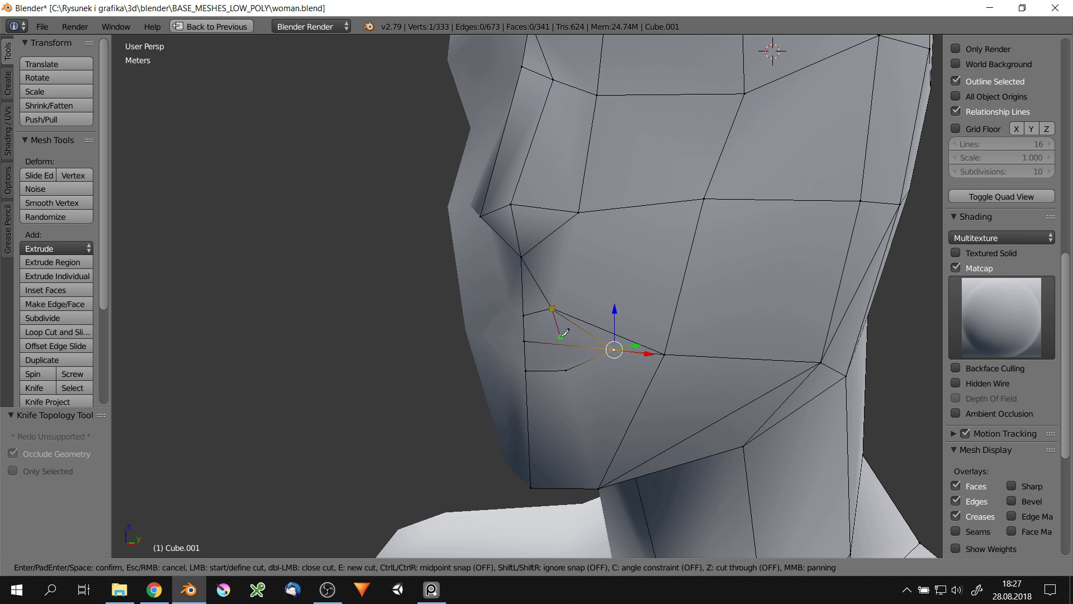
click(596, 485)
key(Return)
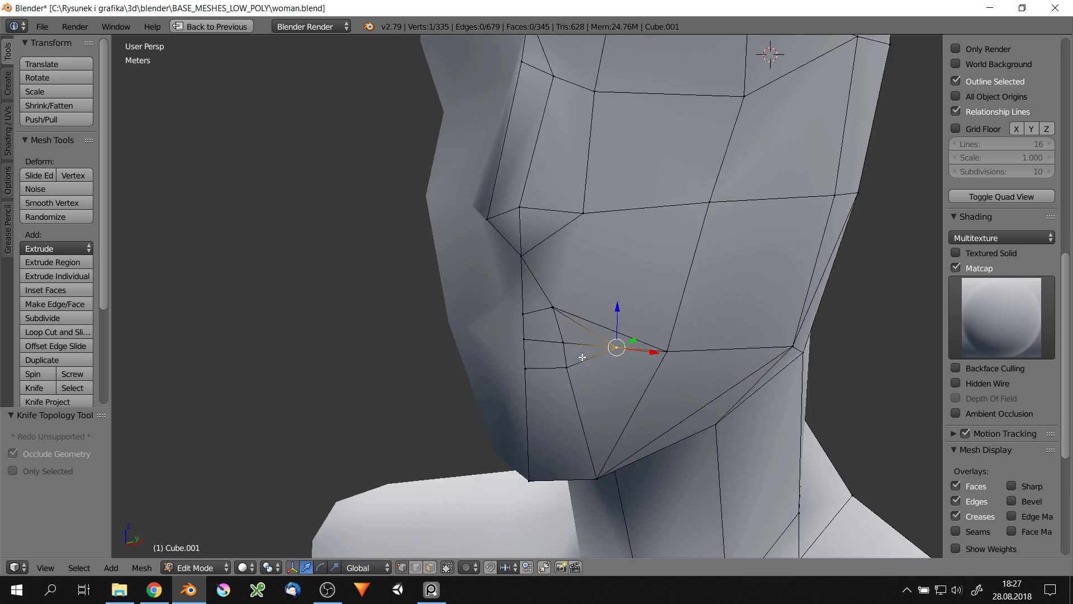
middle_drag(597, 486, 585, 288)
mouse_move(564, 341)
middle_down()
mouse_move(587, 324)
mouse_move(727, 295)
mouse_move(621, 295)
mouse_move(656, 245)
mouse_move(810, 132)
mouse_move(731, 324)
mouse_move(786, 355)
middle_up()
Merge lip vertices At First twice and delete the extra edge loop
shift+right_click(730, 323)
key(alt+m)
click(720, 297)
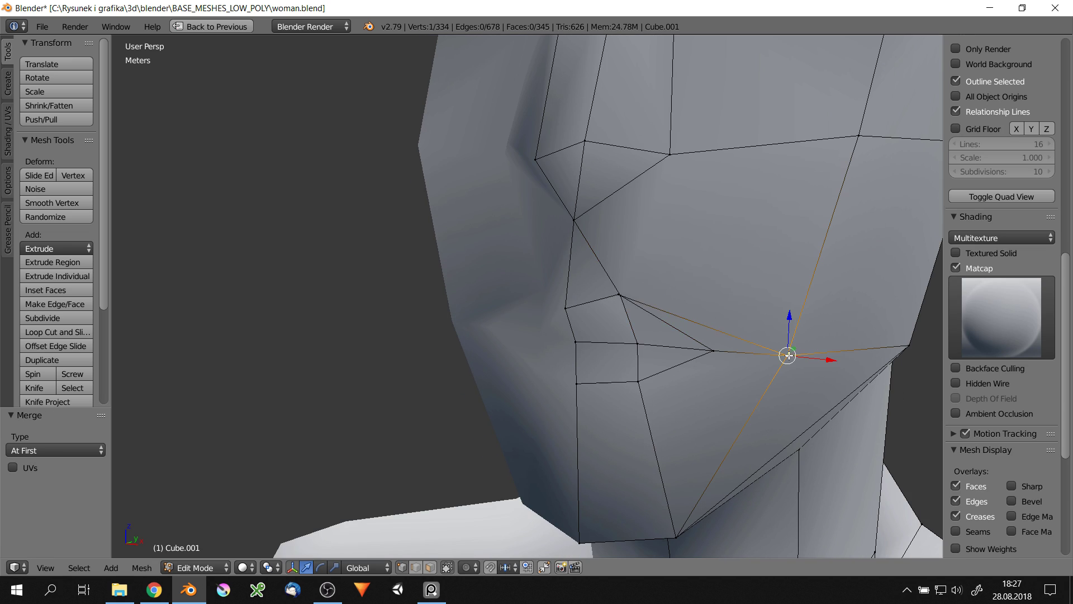
key(x)
click(601, 459)
middle_drag(601, 459, 641, 298)
shift+right_click(640, 298)
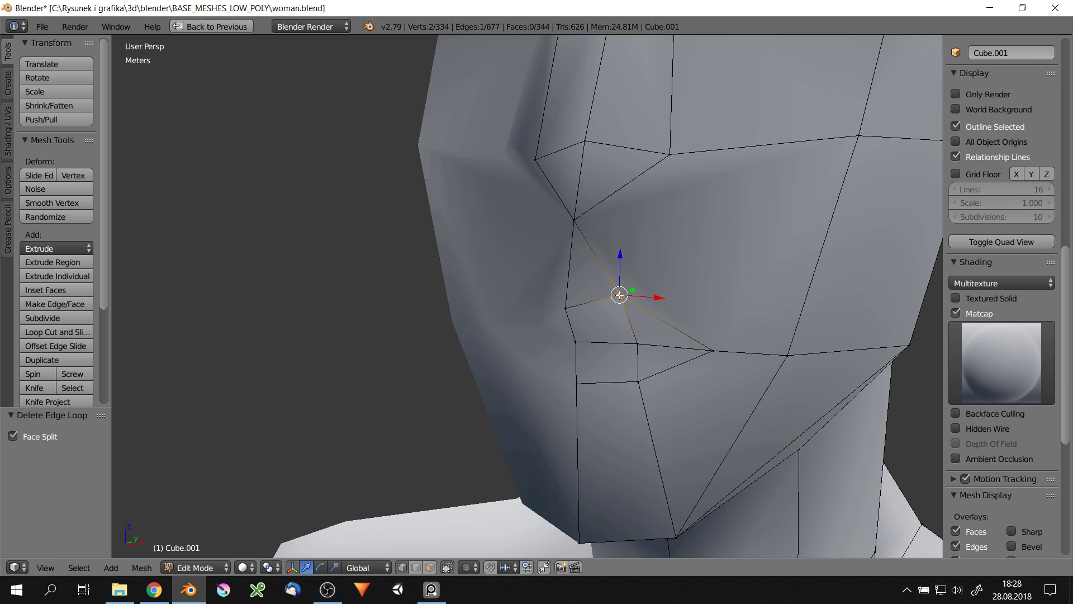
key(alt+m)
click(633, 290)
Cut a new edge from above the mouth toward the jaw
right_click(678, 149)
middle_drag(679, 149, 728, 271)
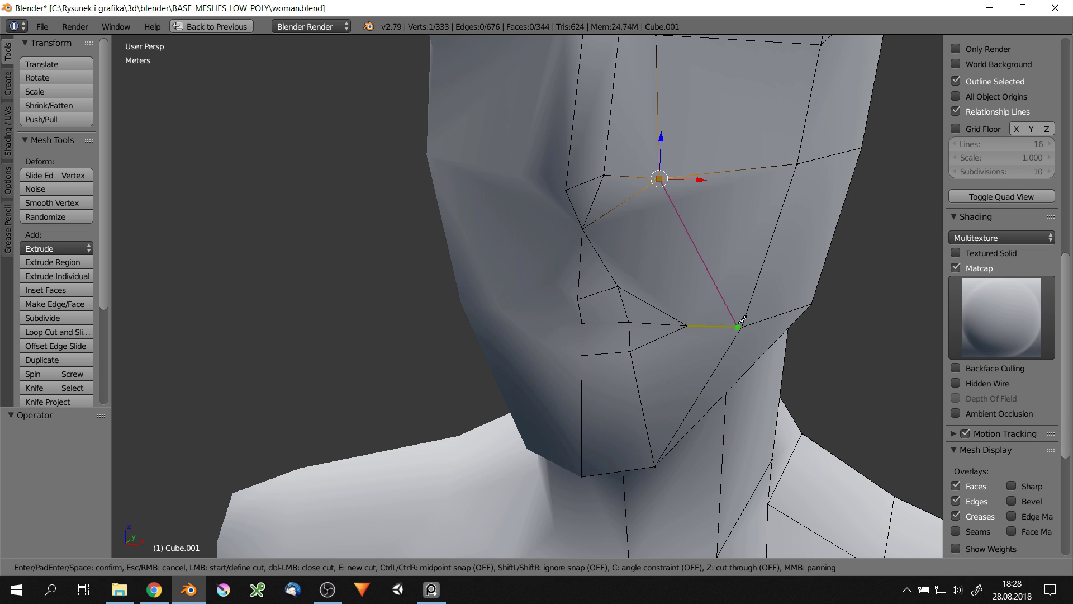
click(739, 326)
key(Return)
Reposition the new mouth vertices by moving and edge-sliding them
middle_drag(742, 320, 570, 91)
key(g)
click(571, 91)
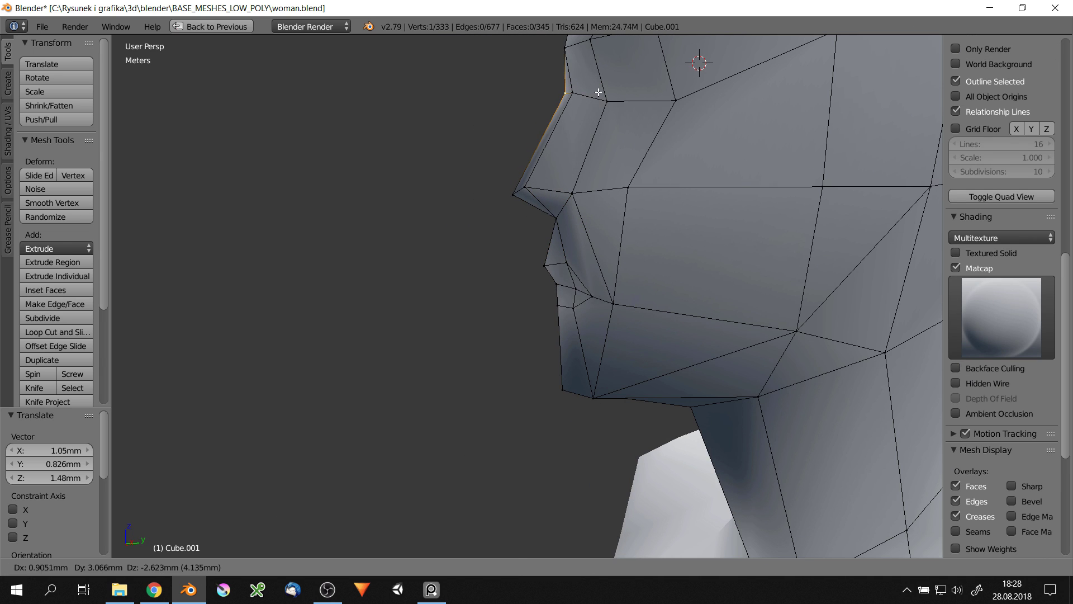
click(599, 92)
key(shift+v)
click(779, 196)
mouse_move(779, 196)
middle_down()
mouse_move(684, 171)
mouse_move(647, 199)
middle_up()
key(g)
click(683, 172)
key(shift+v)
click(866, 147)
Shift an eye-area vertex sideways along the X axis
mouse_move(866, 147)
middle_down()
mouse_move(751, 304)
mouse_move(748, 199)
mouse_move(636, 172)
middle_up()
key(g)
key(x)
click(778, 292)
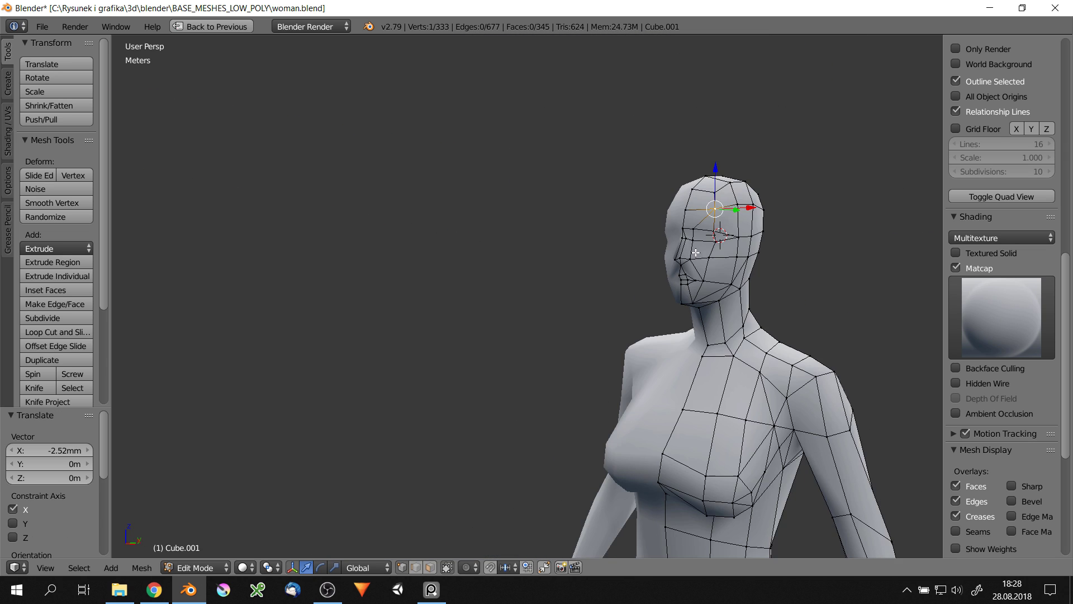
Select the eye faces, then switch to Object Mode to view the shaded woman
scroll(643, 228, up, 3)
alt+click(636, 158)
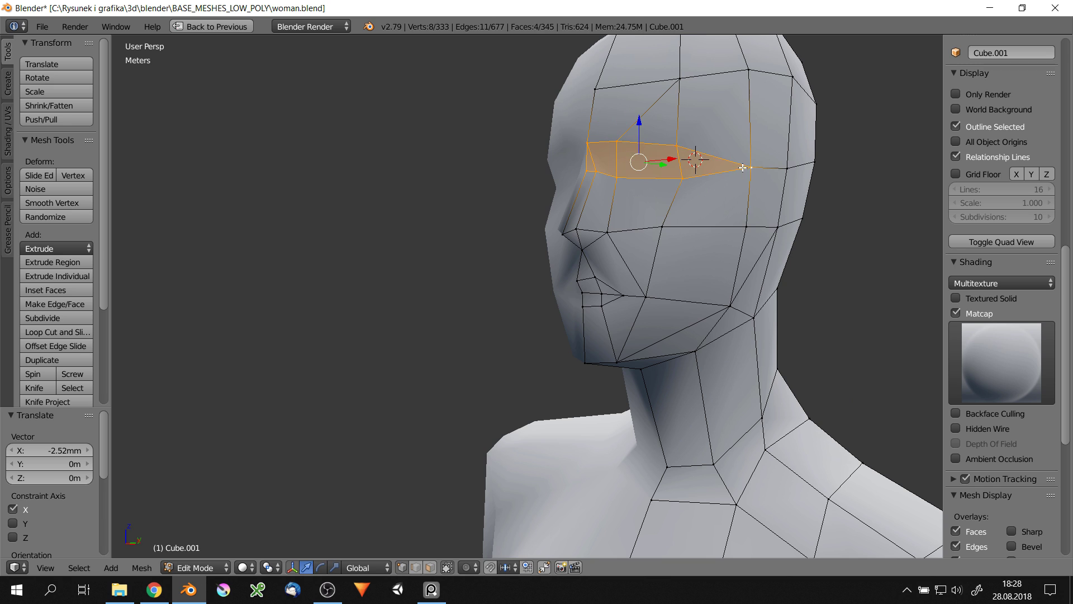
scroll(624, 161, down, 5)
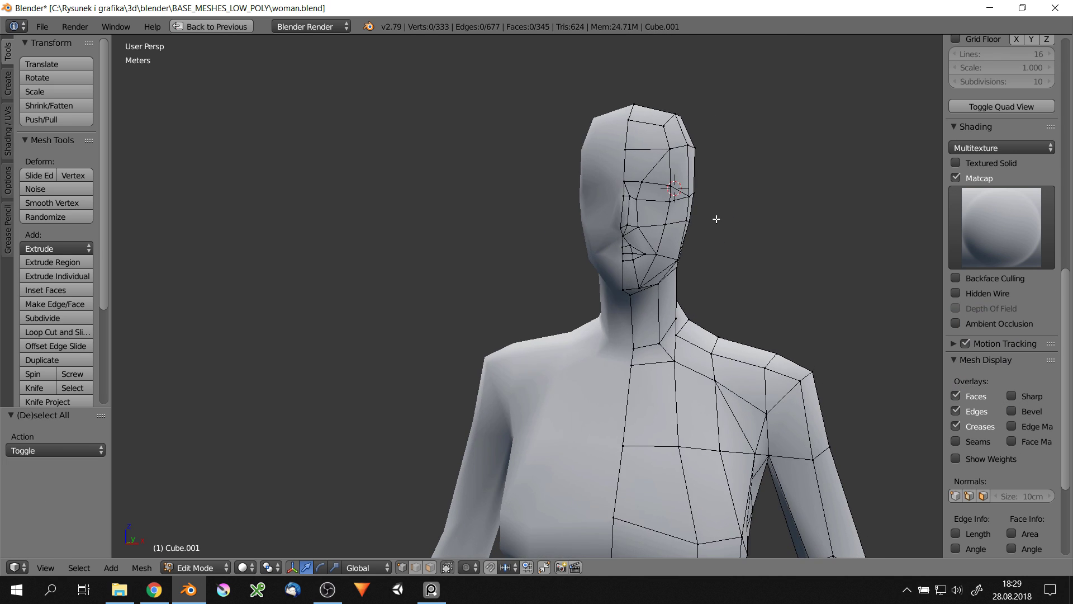
scroll(625, 161, down, 3)
key(Tab)
Back in Edit Mode, nudge a mouth vertex along Y and check it in side profile
scroll(635, 180, up, 4)
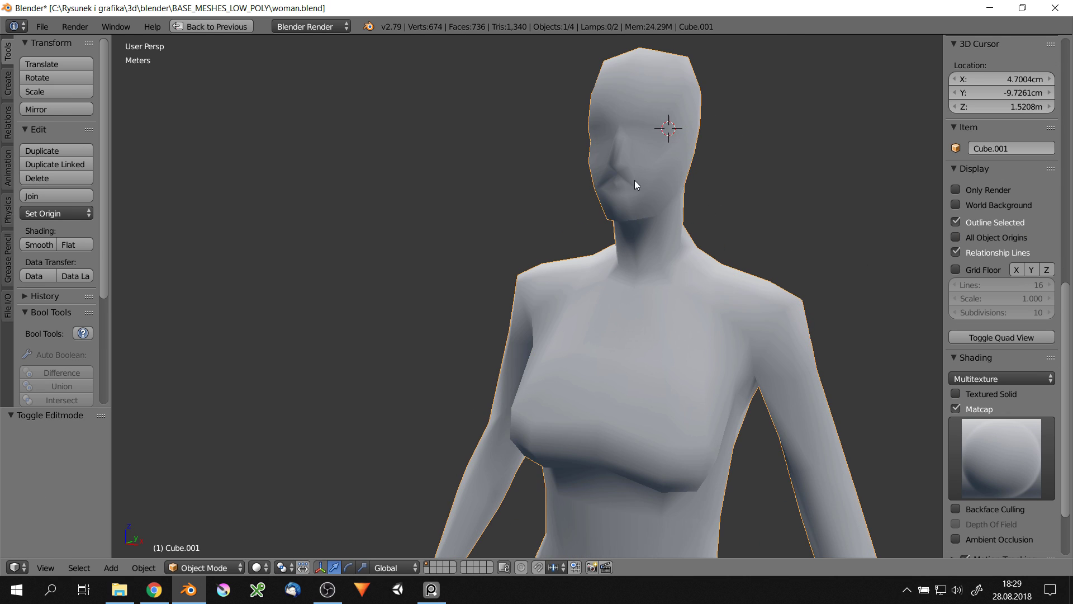
key(Tab)
scroll(659, 180, up, 3)
right_click(635, 195)
key(g)
key(y)
click(745, 186)
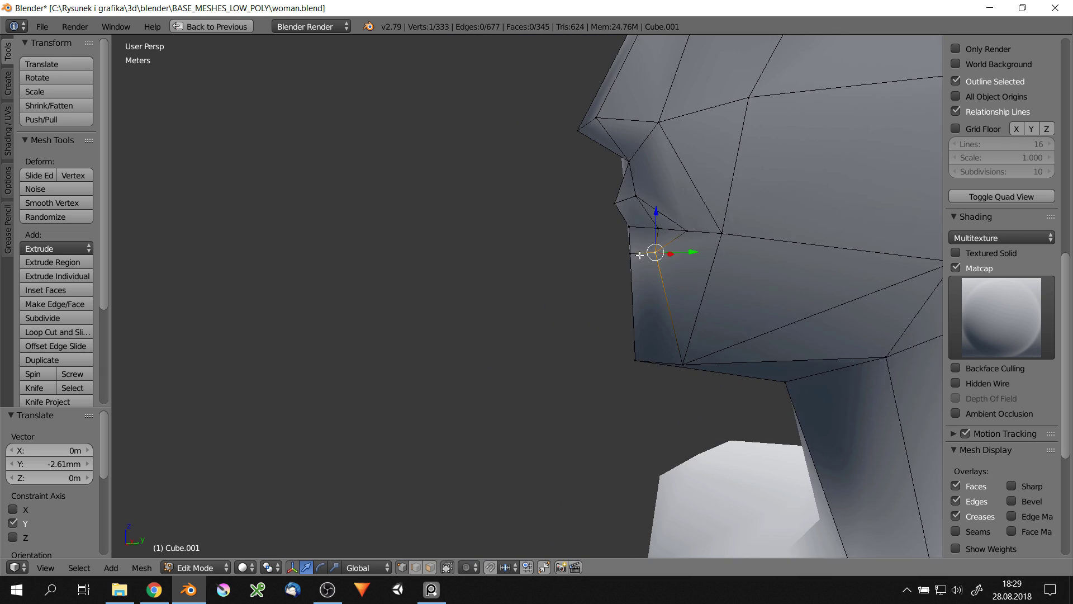
middle_drag(745, 186, 686, 223)
click(686, 224)
drag(680, 247, 682, 248)
middle_drag(682, 248, 727, 276)
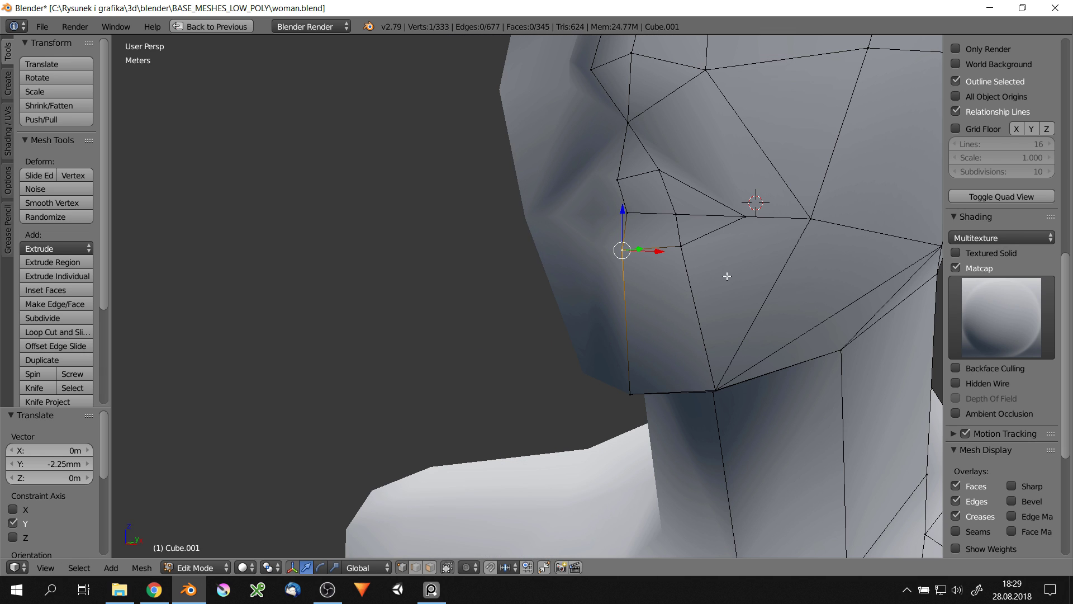
Finish and confirm the Knife cut, adding a new edge on the face
key(Return)
mouse_move(814, 211)
middle_down()
mouse_move(703, 353)
mouse_move(752, 264)
middle_up()
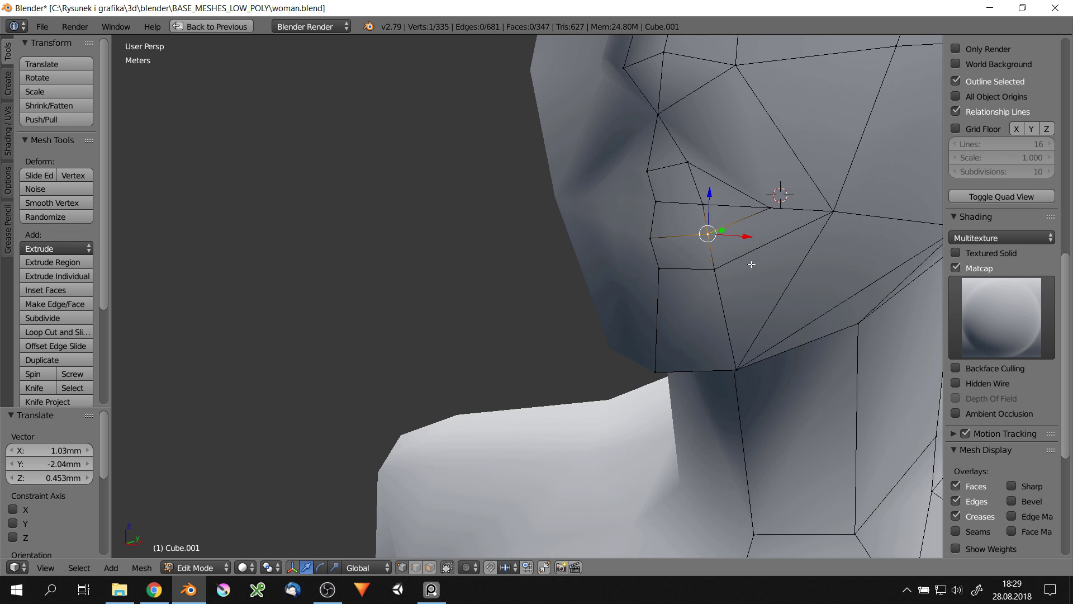
click(775, 205)
key(Return)
mouse_move(779, 192)
middle_down()
mouse_move(761, 268)
mouse_move(707, 278)
mouse_move(780, 223)
mouse_move(740, 242)
mouse_move(694, 229)
middle_up()
Move a single face vertex along Y, then reposition it freely from the front
right_click(726, 278)
key(g)
key(y)
click(687, 274)
key(g)
click(740, 242)
mouse_move(587, 229)
middle_down()
mouse_move(566, 230)
mouse_move(624, 240)
mouse_move(629, 275)
mouse_move(587, 239)
mouse_move(508, 269)
mouse_move(575, 374)
middle_up()
key(g)
click(596, 381)
Nudge another vertex into place, then briefly leave Edit Mode to check the shading
scroll(596, 381, up, 3)
key(g)
click(545, 119)
scroll(544, 119, up, 2)
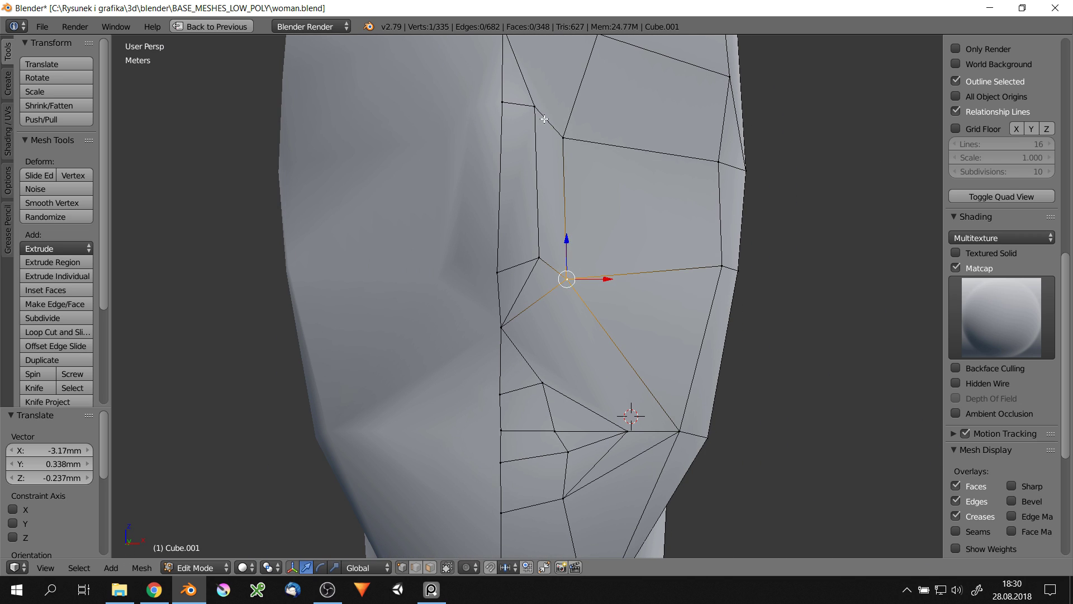
click(559, 136)
scroll(559, 137, down, 4)
mouse_move(559, 137)
middle_down()
mouse_move(551, 264)
mouse_move(522, 144)
mouse_move(620, 205)
mouse_move(683, 223)
mouse_move(592, 211)
middle_up()
key(Tab)
scroll(619, 206, down, 4)
scroll(592, 210, up, 6)
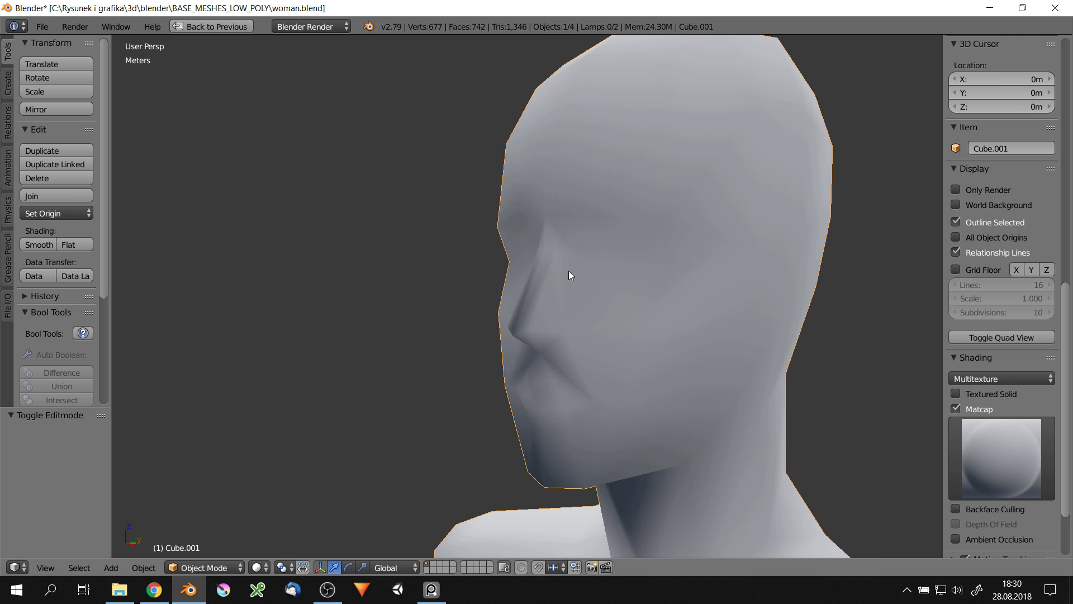
key(Tab)
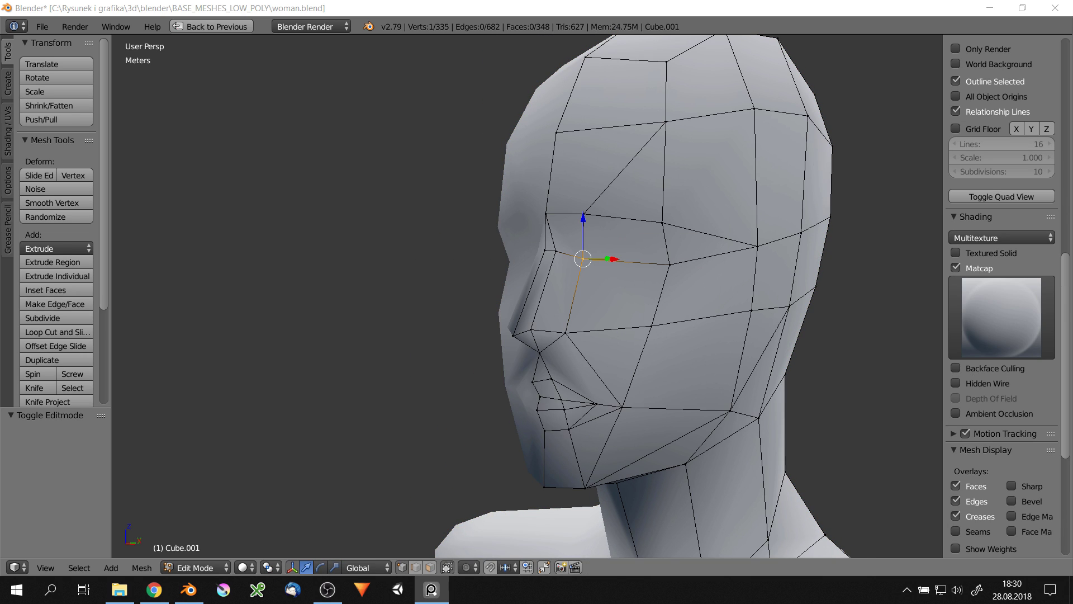
Finish the cut at the mouth corner and reposition the new vertex
scroll(510, 289, up, 5)
scroll(611, 250, down, 3)
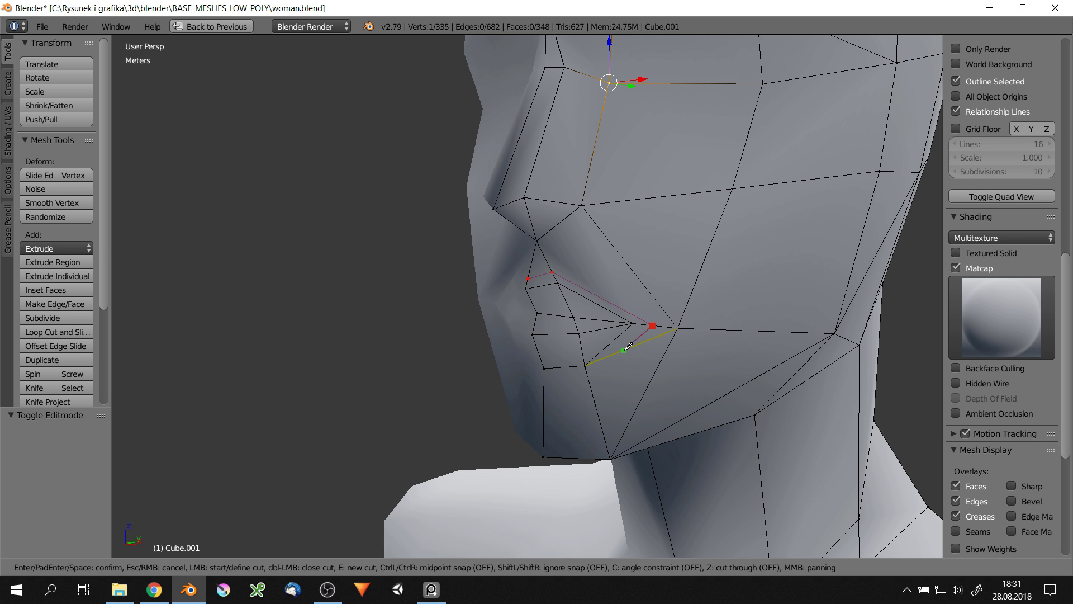
click(643, 325)
key(Return)
middle_drag(643, 325, 615, 235)
key(g)
click(587, 257)
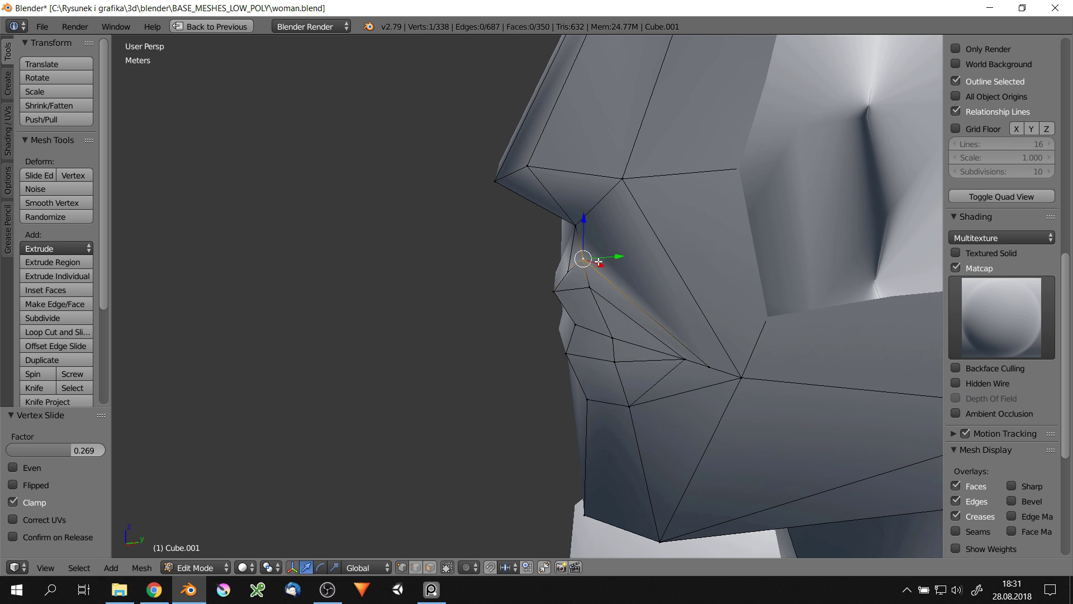
scroll(639, 245, up, 2)
key(g)
click(609, 257)
scroll(615, 269, down, 3)
scroll(631, 285, up, 3)
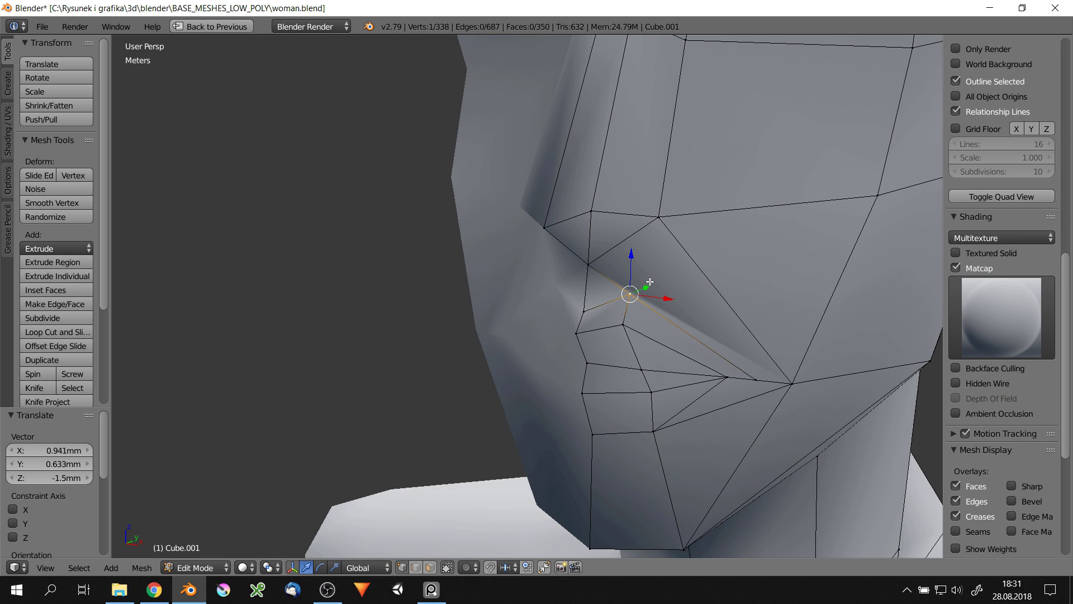
Knife a new edge across the cheek up to the upper vertex
key(k)
click(659, 215)
key(Return)
middle_drag(658, 215, 645, 284)
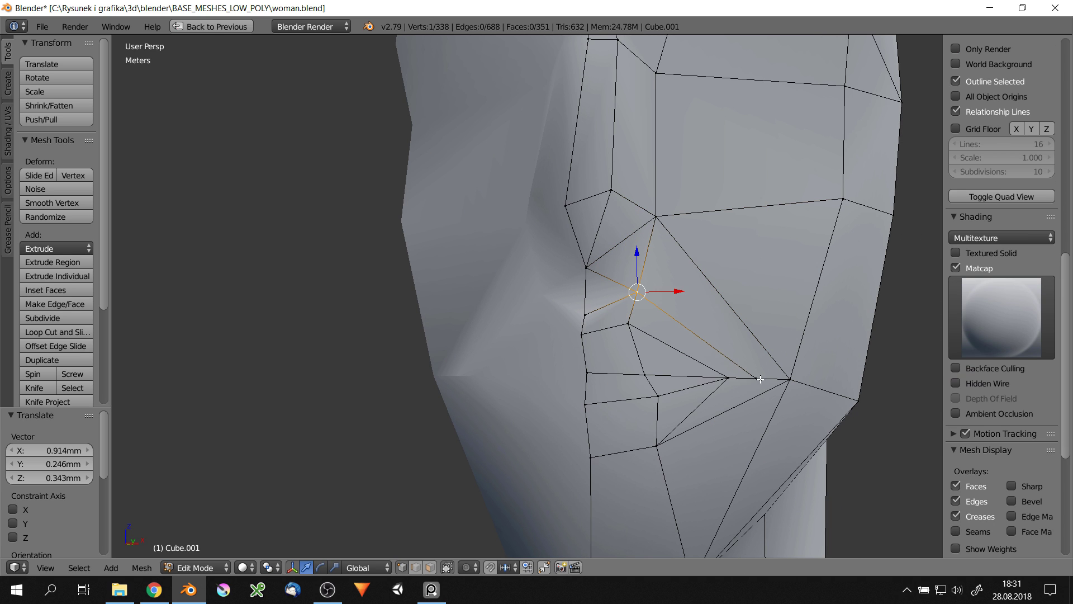
Select the vertices beside the nose and eye and move them along Y
key(g)
click(782, 377)
mouse_move(783, 377)
middle_down()
mouse_move(714, 306)
mouse_move(698, 312)
mouse_move(737, 189)
mouse_move(796, 249)
middle_up()
key(g)
shift+click(698, 312)
key(g)
click(721, 198)
key(g)
key(y)
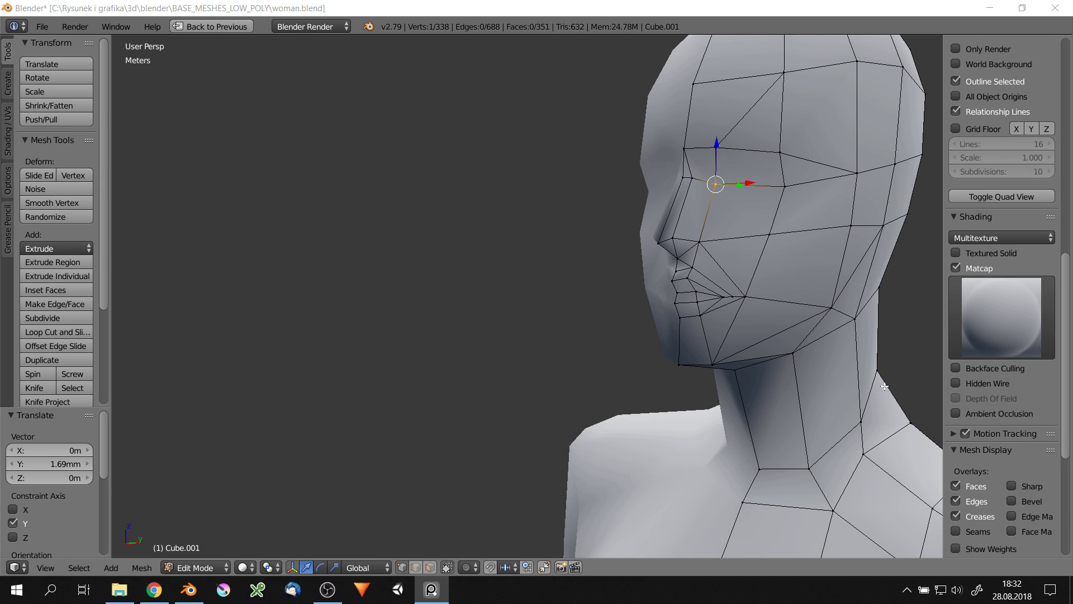
mouse_move(884, 386)
middle_down()
mouse_move(769, 284)
mouse_move(725, 170)
middle_up()
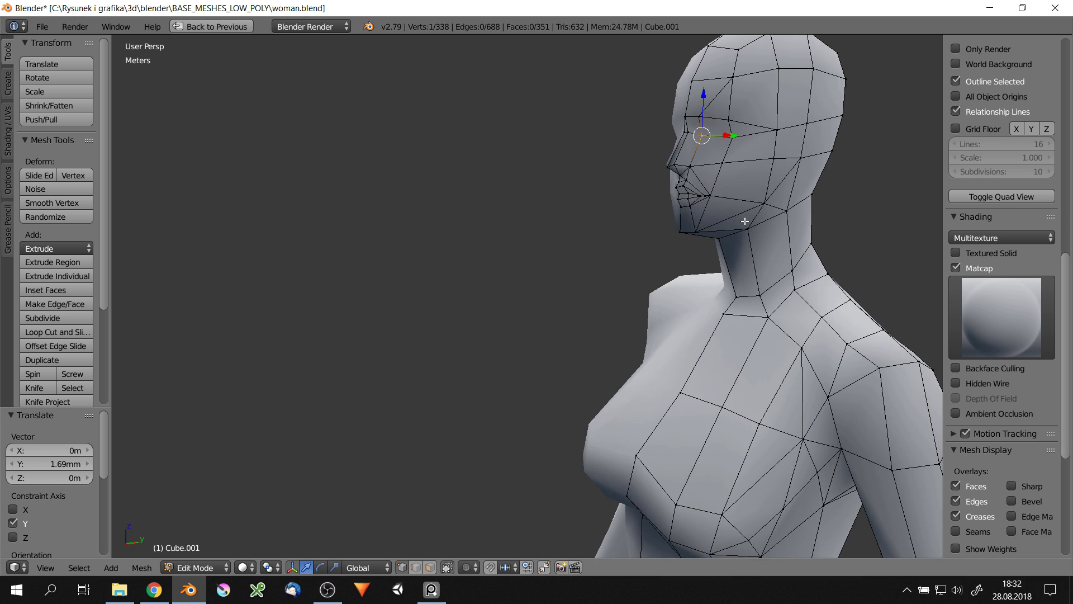
key(KP_5)
In Right Ortho, move the nose-side and below-lip vertices back along Y
scroll(612, 170, up, 4)
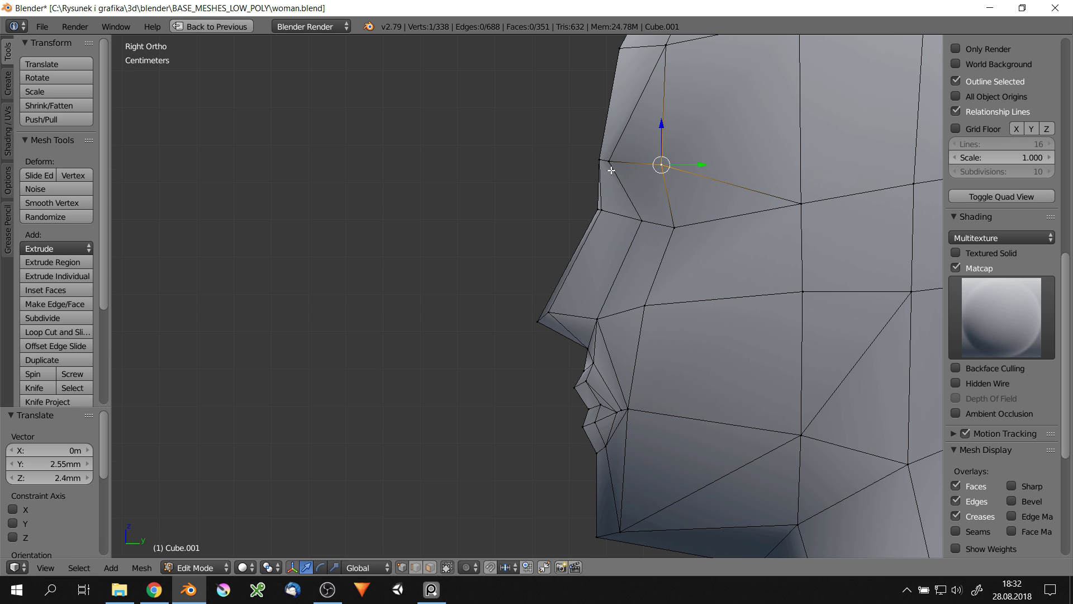
right_drag(600, 213, 619, 215)
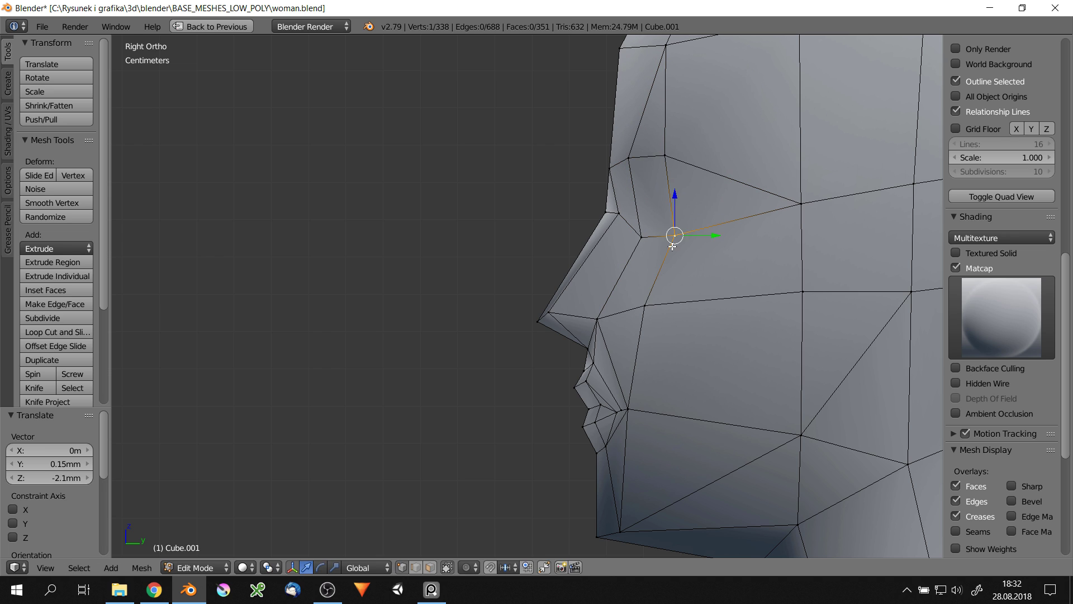
scroll(672, 246, down, 3)
scroll(673, 246, up, 3)
shift+right_drag(637, 218, 655, 212)
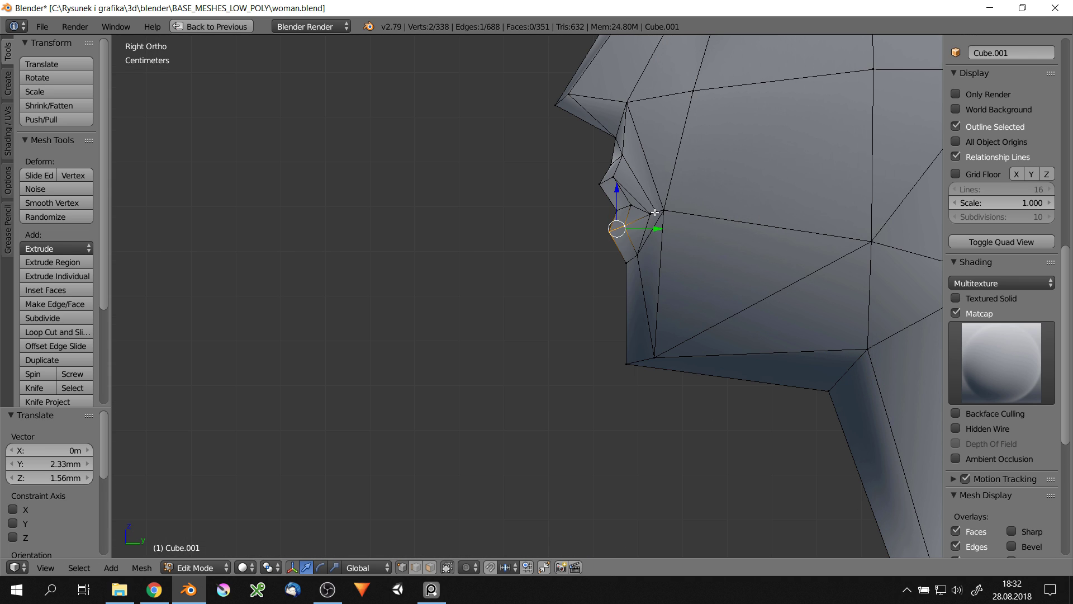
key(6)
ctrl+drag(660, 428, 615, 222)
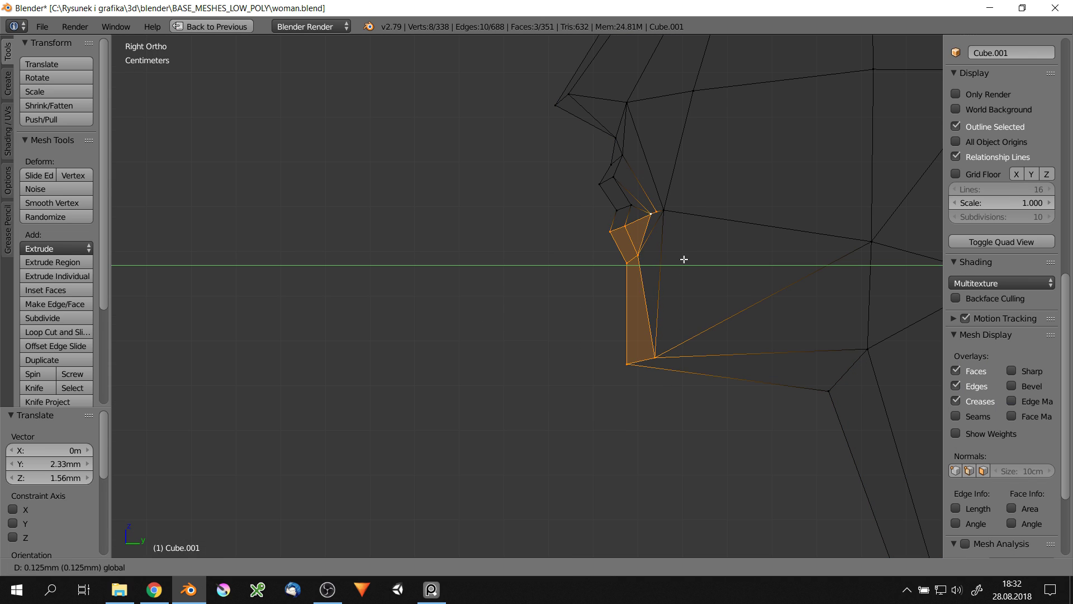
click(684, 259)
Reshape the jaw by moving the bottom jaw vertices, then select the chin vertex
right_click(683, 361)
key(z)
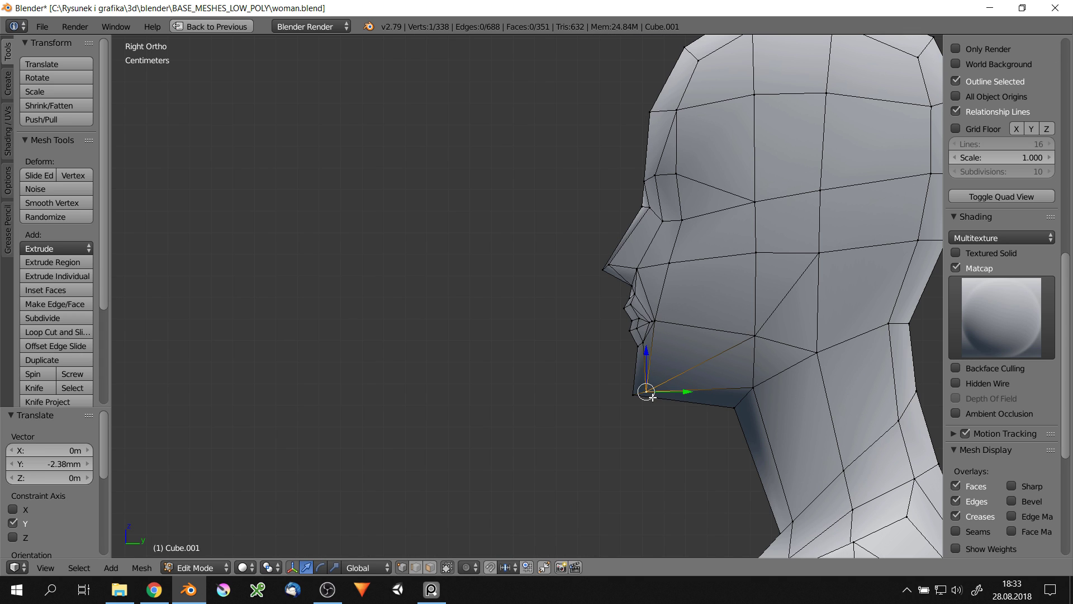
scroll(649, 369, down, 3)
shift+right_click(730, 376)
key(g)
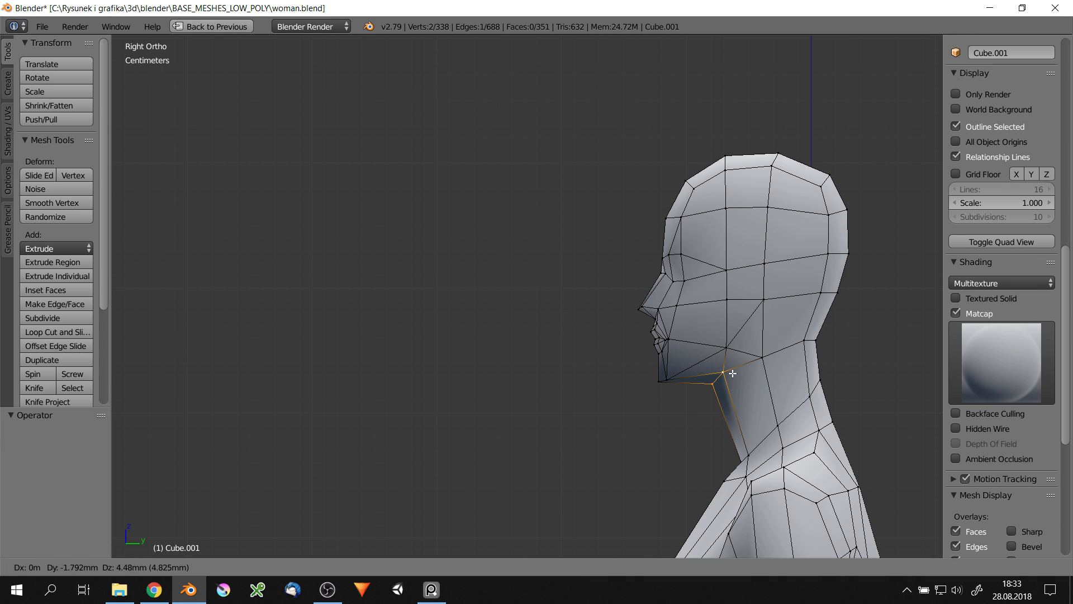
click(733, 372)
right_click(667, 379)
scroll(756, 307, up, 1)
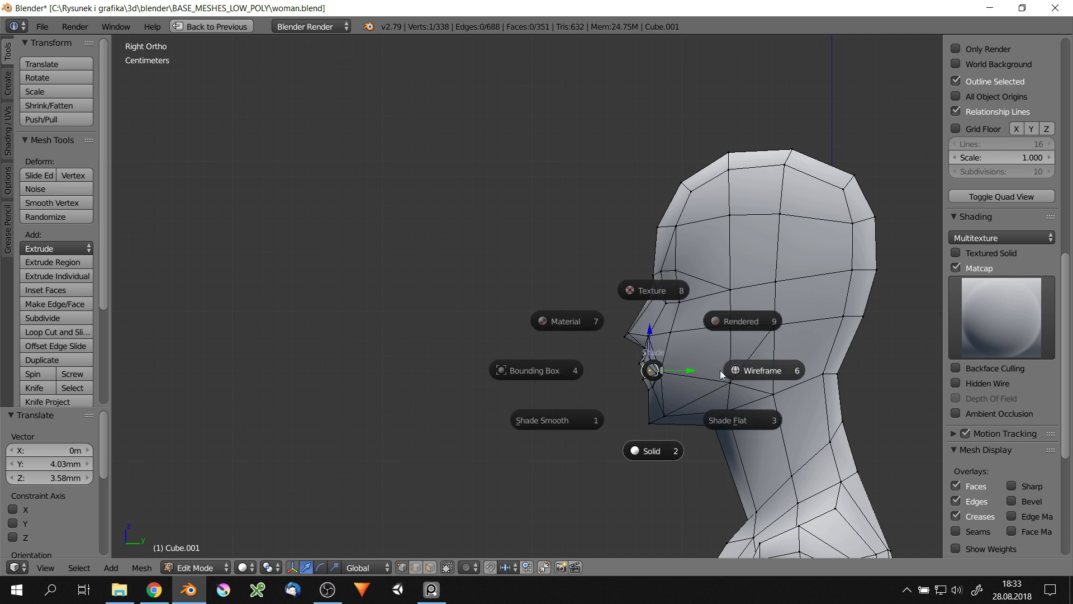
click(720, 370)
key(g)
right_click(652, 424)
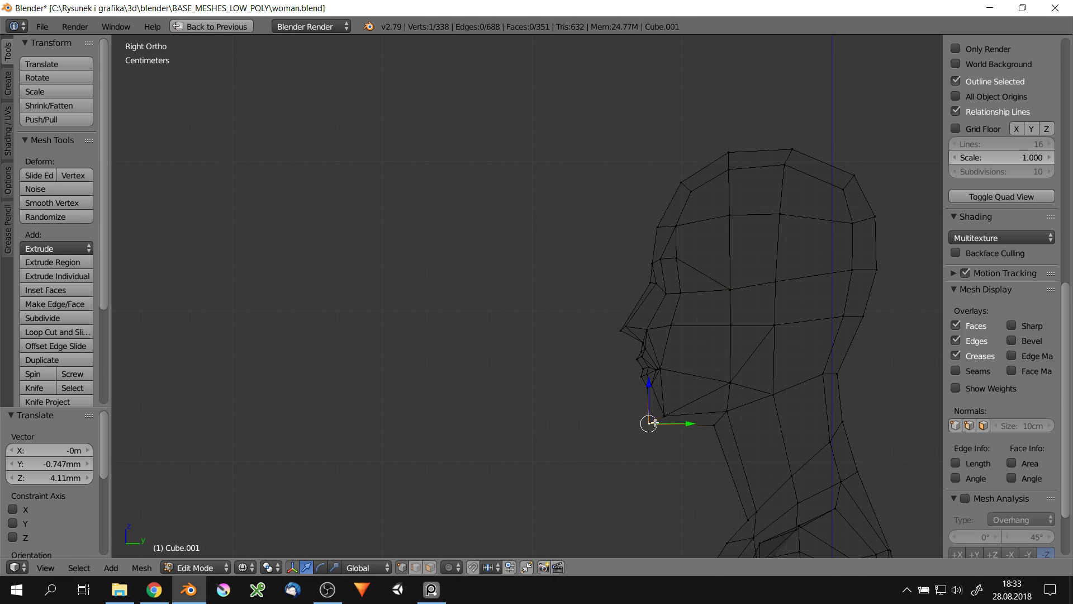
click(662, 483)
Select the right half of the head and scale it along X
mouse_move(661, 483)
middle_down()
mouse_move(732, 264)
mouse_move(772, 291)
middle_up()
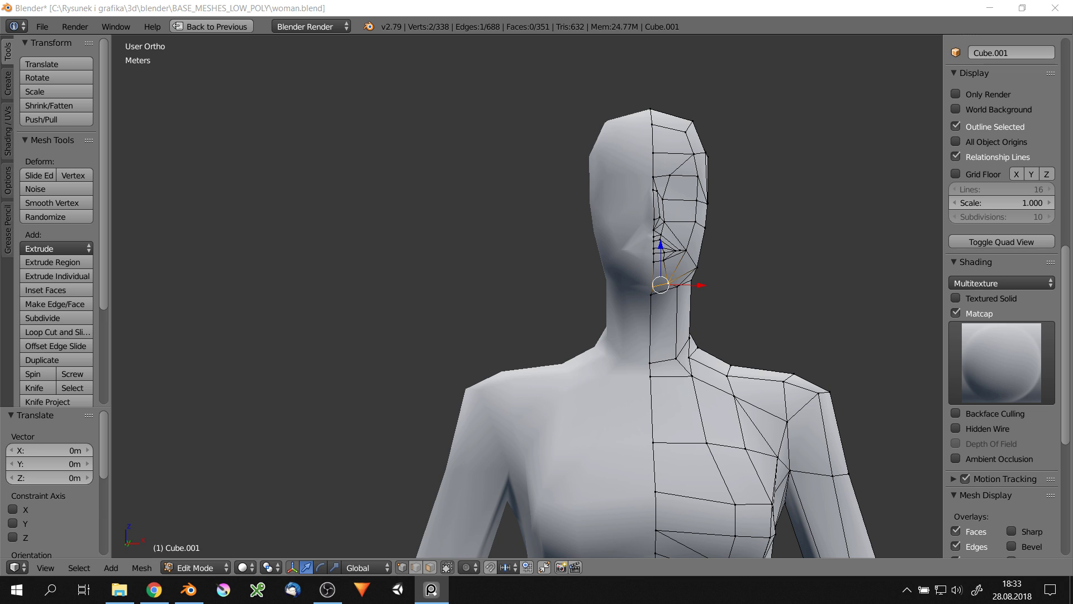
scroll(726, 250, down, 2)
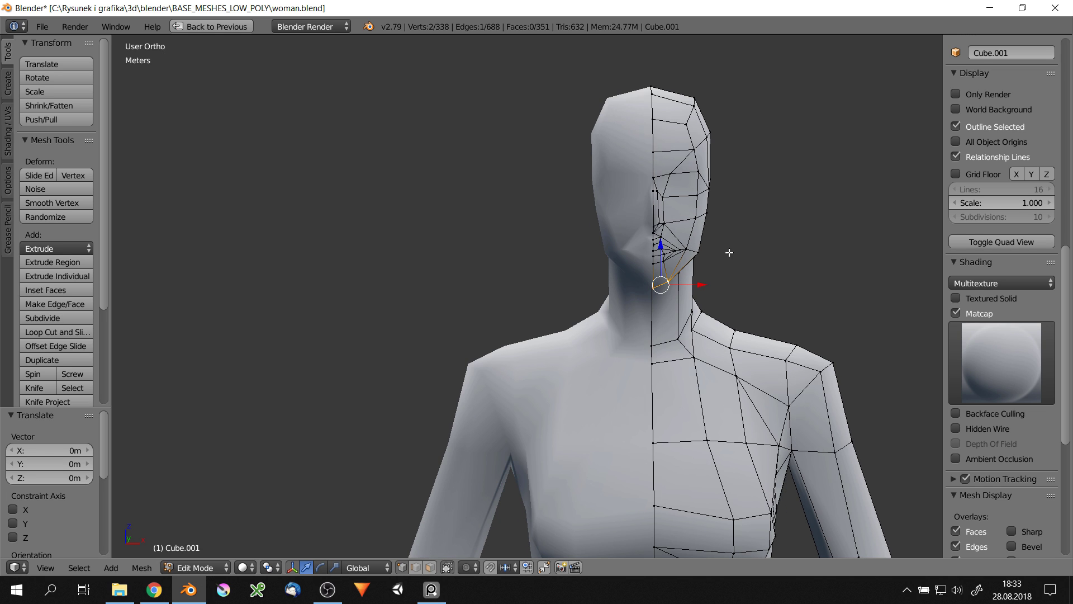
scroll(725, 249, up, 3)
key(z)
key(a)
scroll(731, 271, down, 3)
mouse_move(731, 271)
ctrl+mouse_down()
mouse_move(748, 105)
mouse_move(731, 206)
ctrl+mouse_up()
key(z)
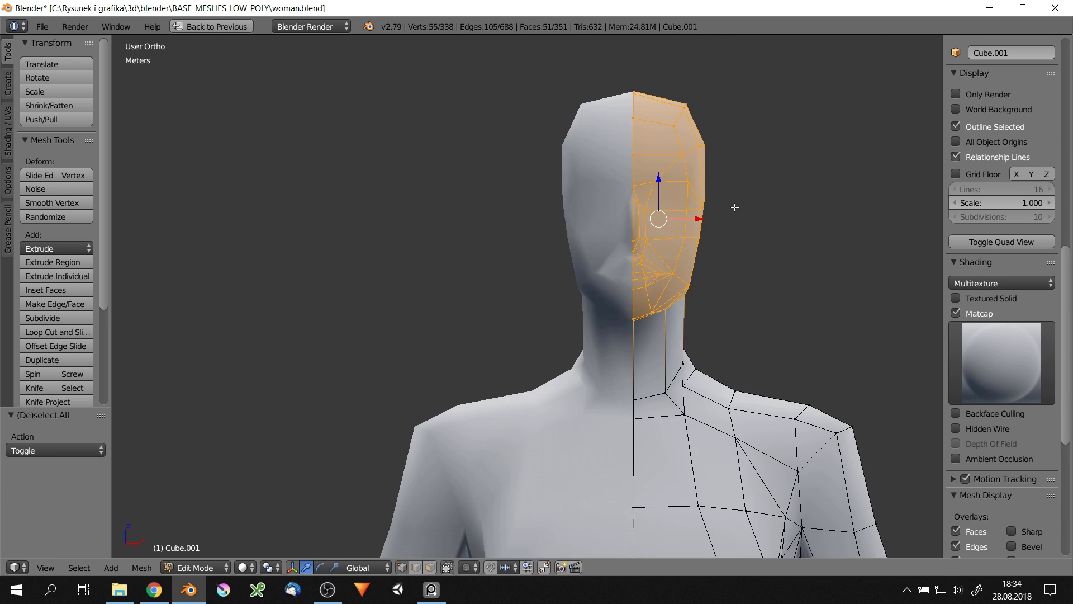
key(s)
key(x)
right_click(632, 326)
Move the chin vertices along the Z axis
scroll(635, 287, up, 2)
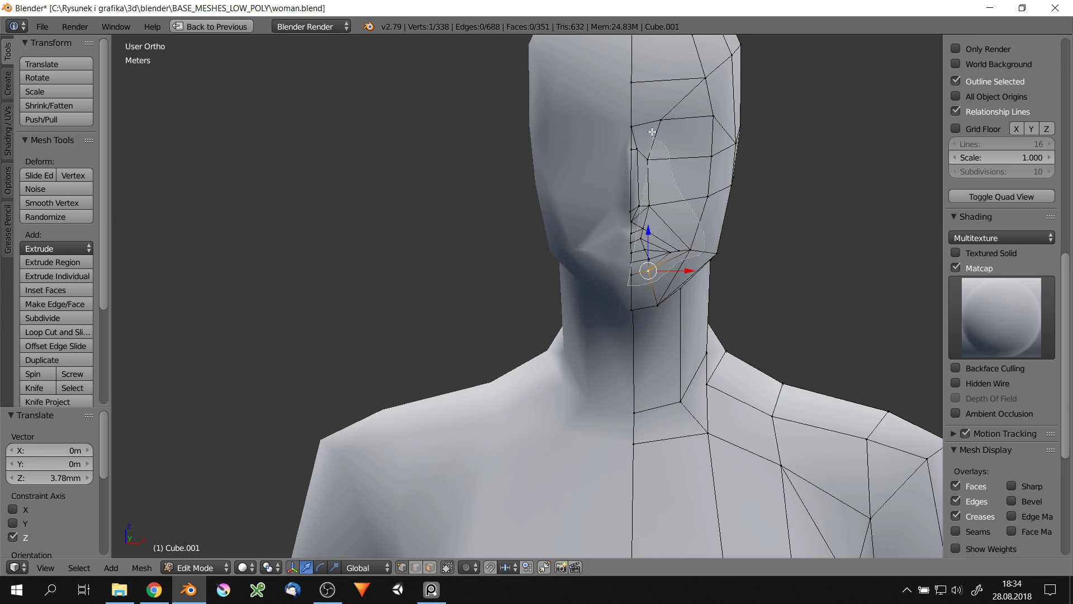
ctrl+drag(652, 132, 652, 135)
key(g)
key(z)
middle_drag(652, 134, 707, 184)
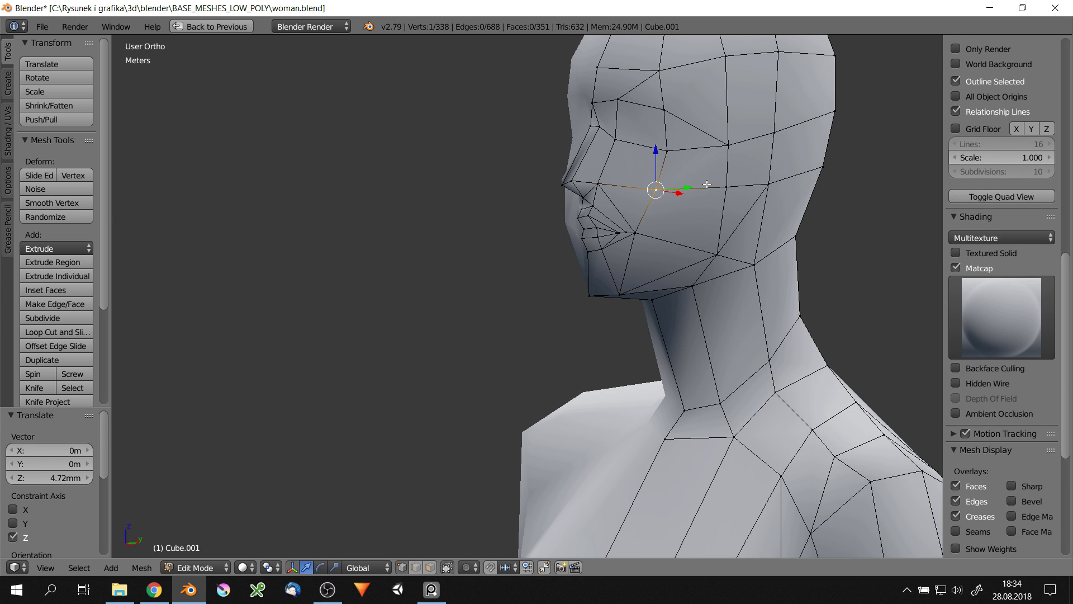
scroll(707, 184, down, 4)
scroll(792, 201, up, 4)
scroll(687, 218, up, 2)
Pull the nose tip vertex forward along Y in profile
ctrl+right_click(645, 228)
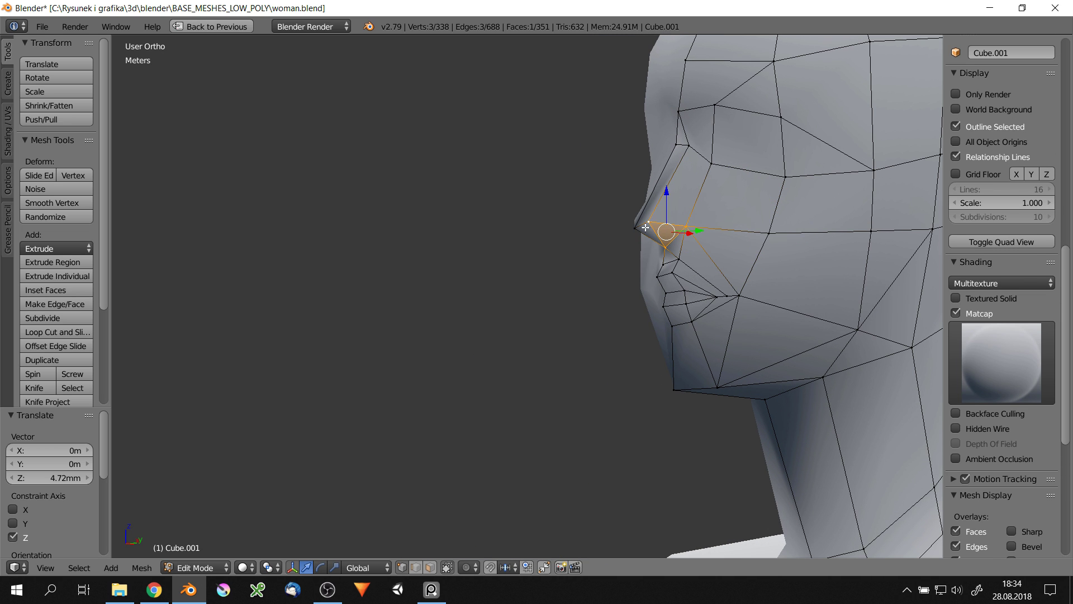
middle_drag(646, 228, 598, 228)
shift+right_click(598, 228)
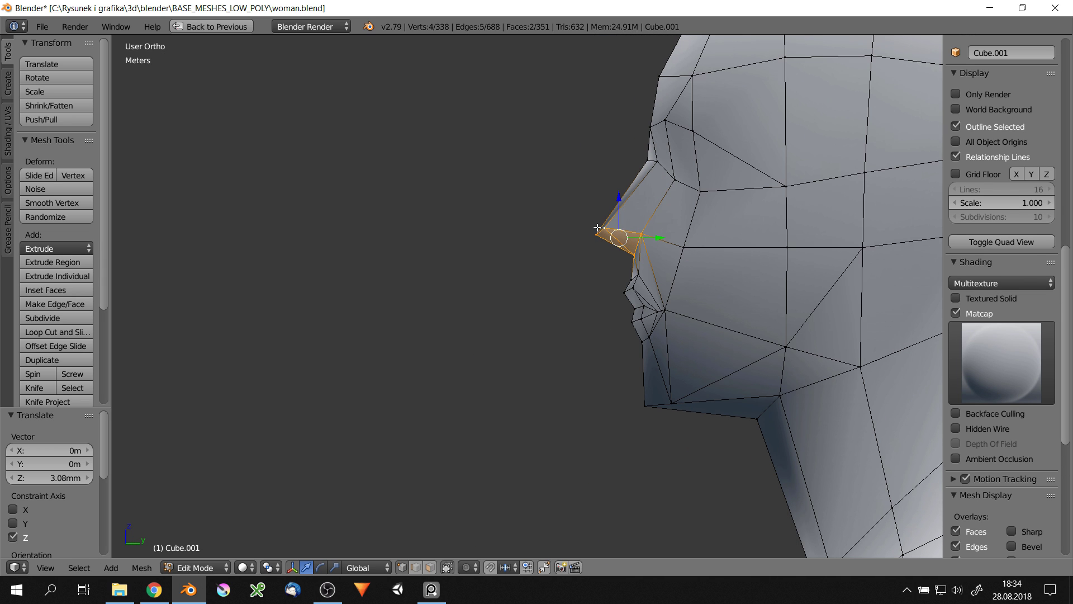
click(650, 236)
scroll(1001, 279, down, 2)
right_click(646, 240)
key(g)
key(y)
mouse_move(647, 240)
middle_down()
mouse_move(787, 272)
mouse_move(761, 209)
mouse_move(744, 240)
middle_up()
click(735, 268)
Check the whole figure in Object Mode, then turn off Matcap shading and view the face
key(Tab)
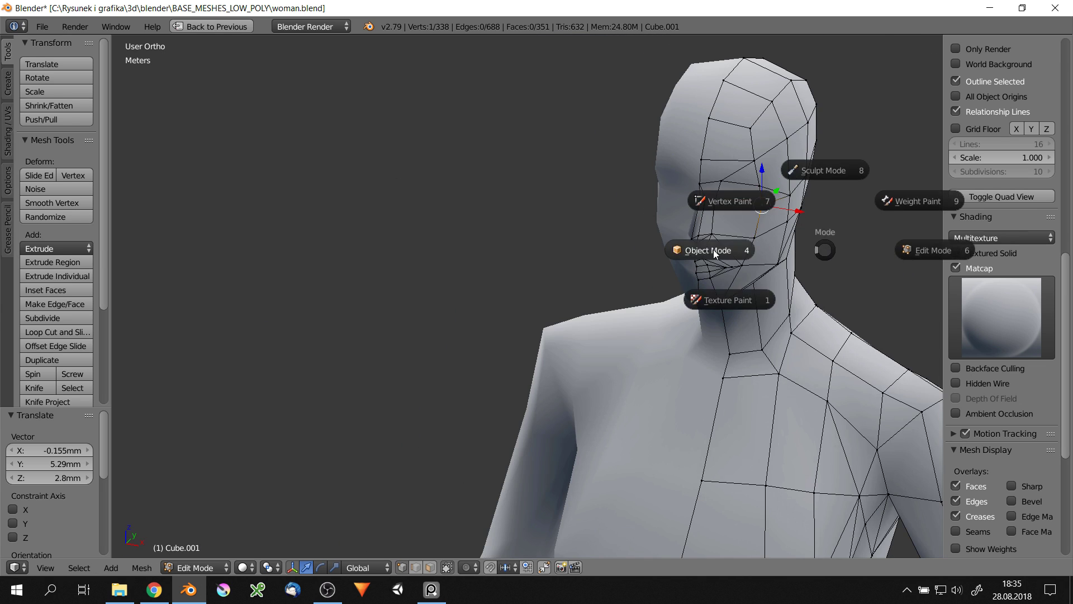
click(777, 264)
scroll(776, 263, down, 3)
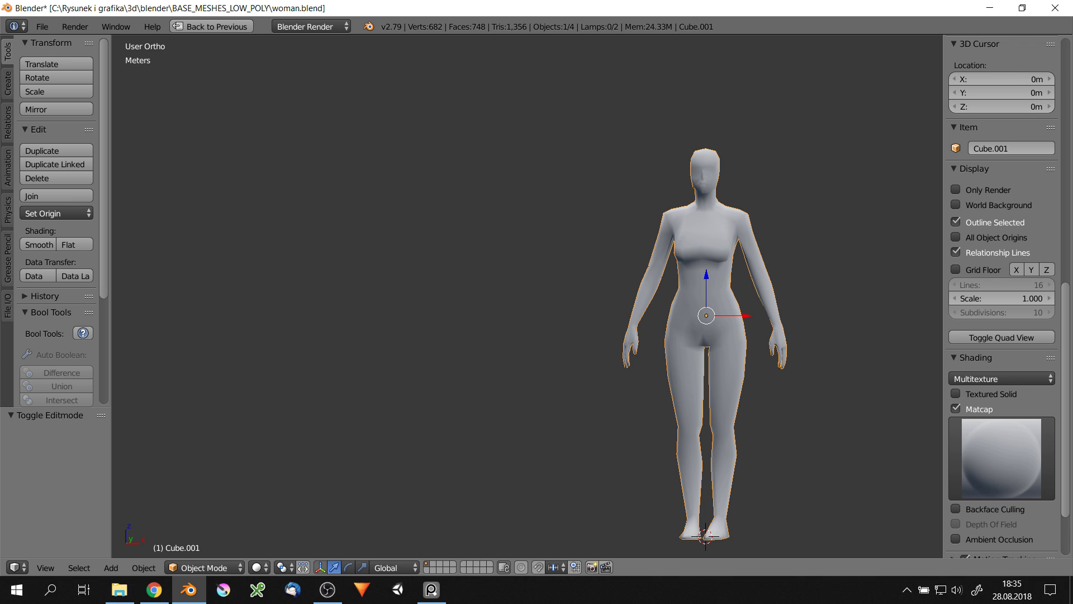
scroll(701, 160, up, 8)
key(Tab)
key(z)
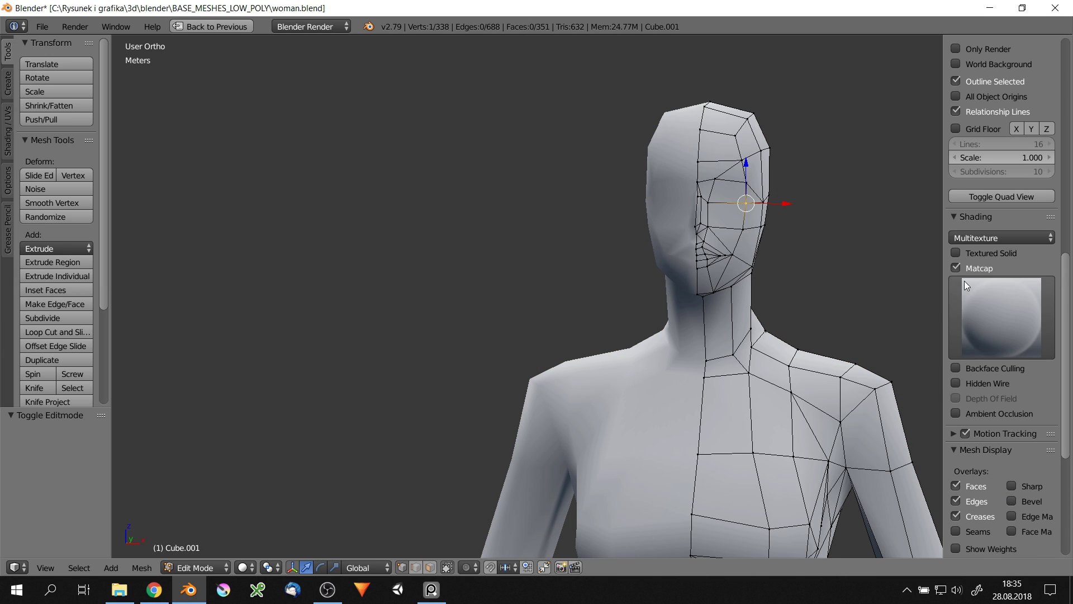
click(956, 268)
scroll(771, 240, up, 4)
key(ctrl+Tab)
middle_drag(727, 175, 712, 259)
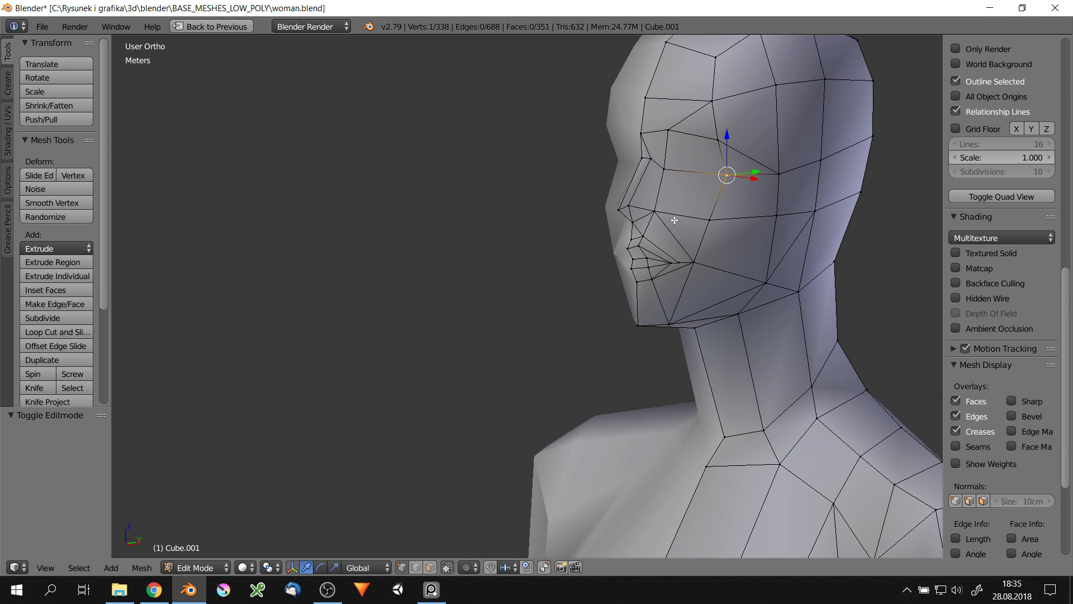
scroll(711, 191, up, 2)
scroll(686, 204, down, 2)
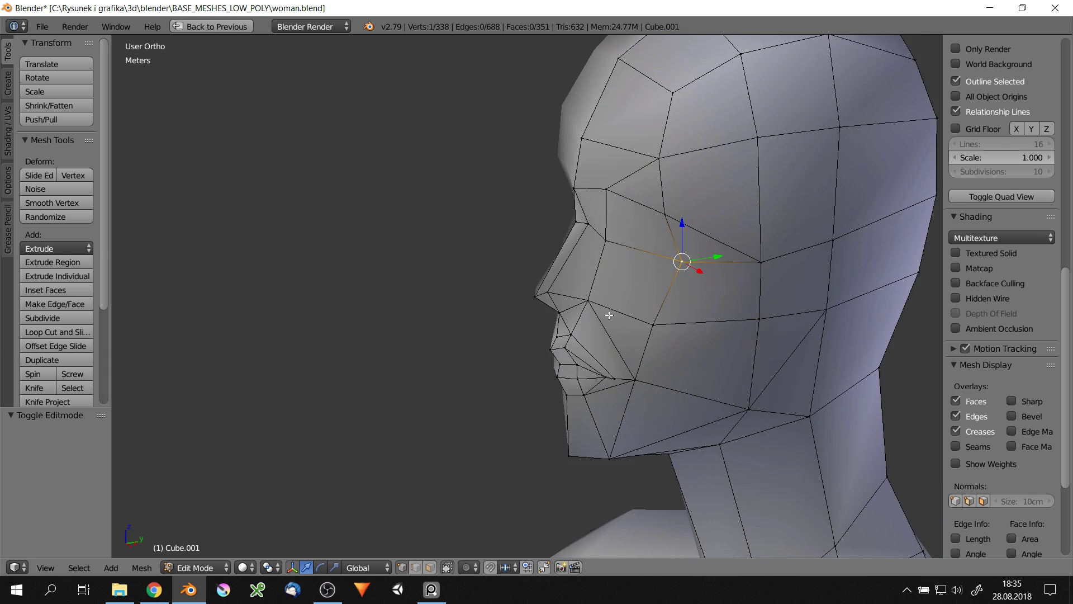
scroll(659, 349, down, 6)
Nudge a face vertex and shrink the selected faces slightly
scroll(641, 351, up, 3)
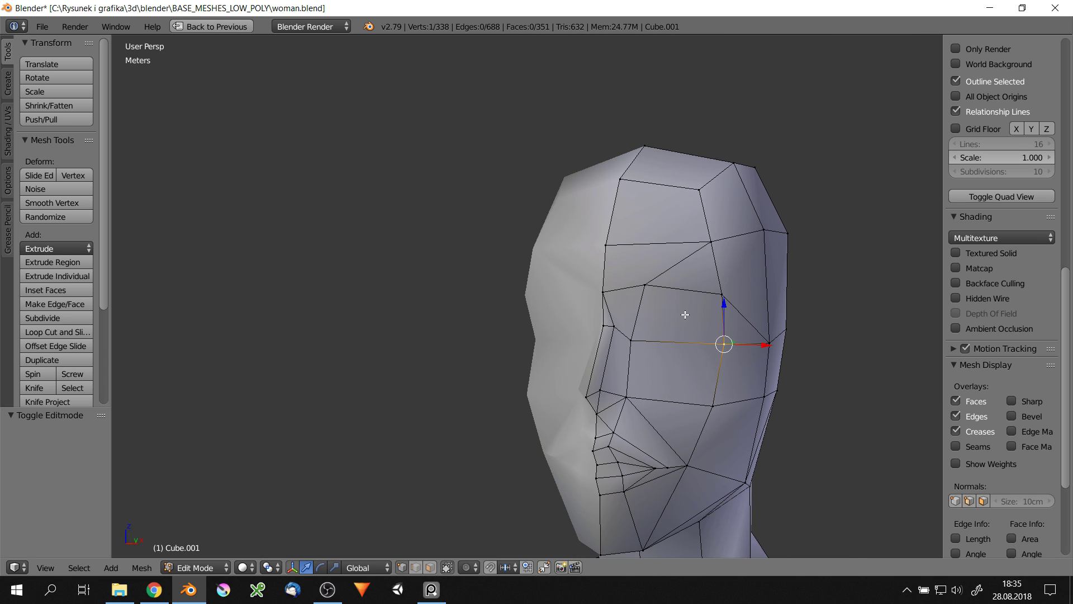
mouse_move(686, 307)
middle_down()
mouse_move(697, 152)
mouse_move(640, 87)
mouse_move(563, 271)
mouse_move(677, 360)
middle_up()
scroll(697, 151, up, 2)
key(g)
click(691, 154)
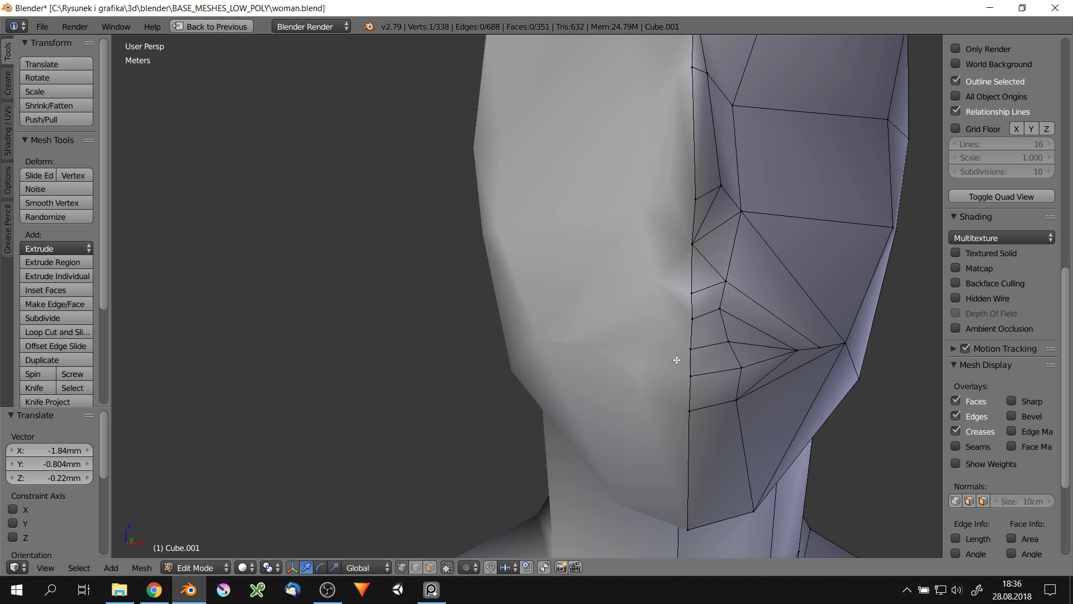
key(s)
click(766, 388)
mouse_move(767, 388)
middle_down()
mouse_move(703, 348)
mouse_move(682, 317)
middle_up()
Move a single face vertex and add a knife cut near the eye
right_click(685, 372)
scroll(703, 270, down, 3)
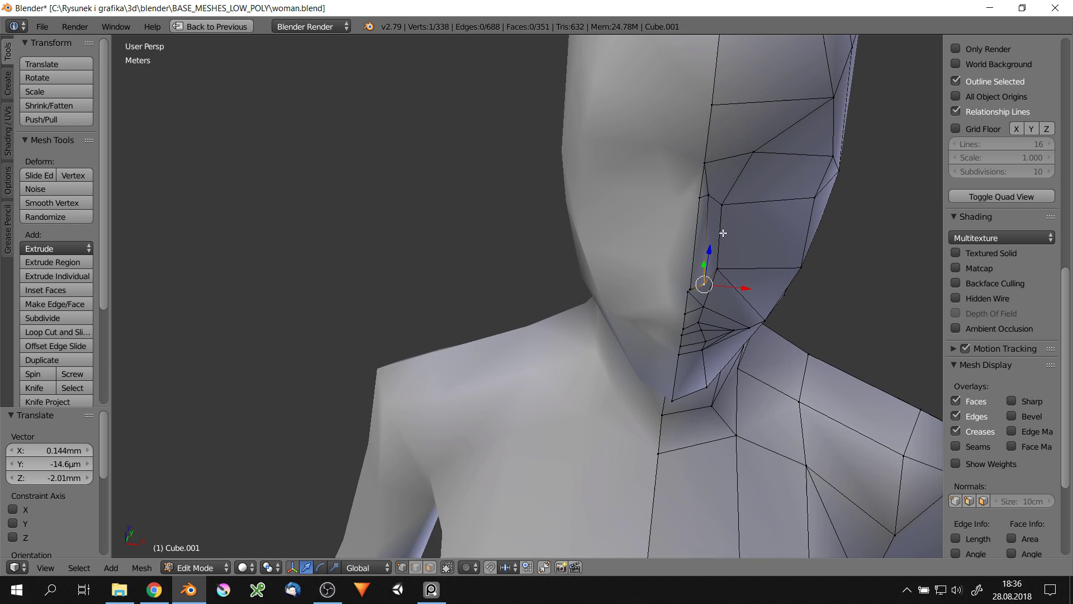
key(g)
click(699, 246)
middle_drag(678, 175, 714, 172)
key(k)
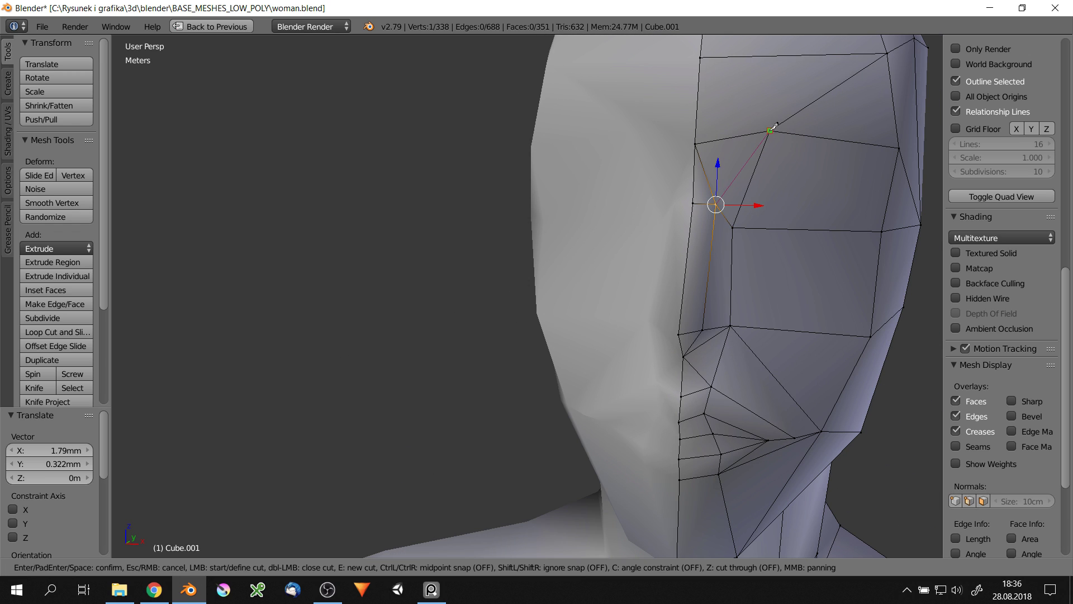
click(775, 126)
key(Return)
Shift the vertex at the eye cut's end slightly along the Y axis
mouse_move(775, 126)
middle_down()
mouse_move(722, 203)
mouse_move(749, 145)
mouse_move(826, 168)
mouse_move(732, 175)
middle_up()
right_click(749, 145)
key(g)
key(y)
click(749, 146)
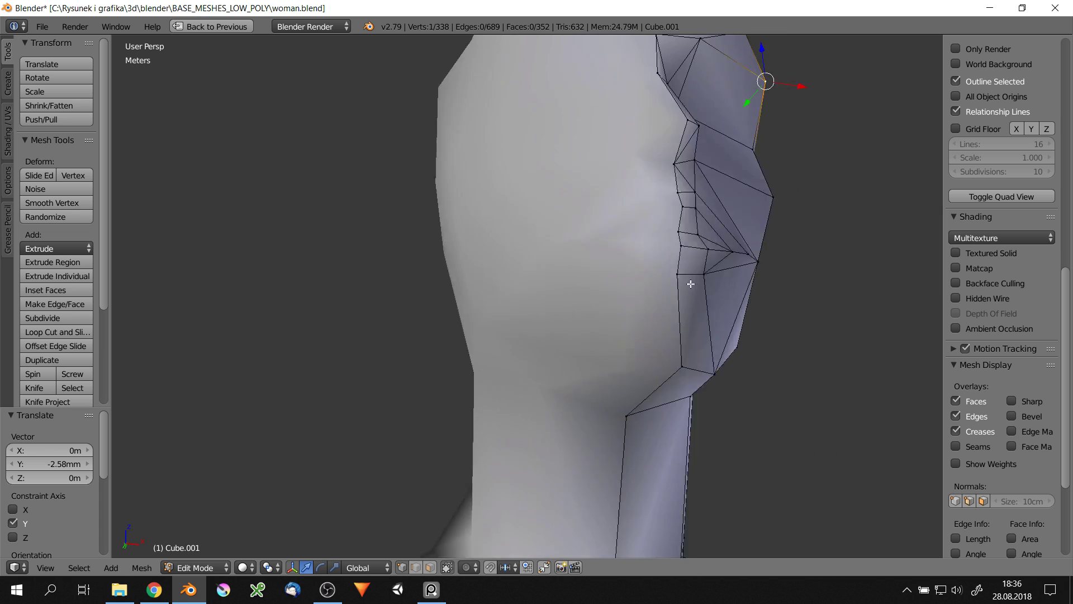
drag(759, 114, 759, 106)
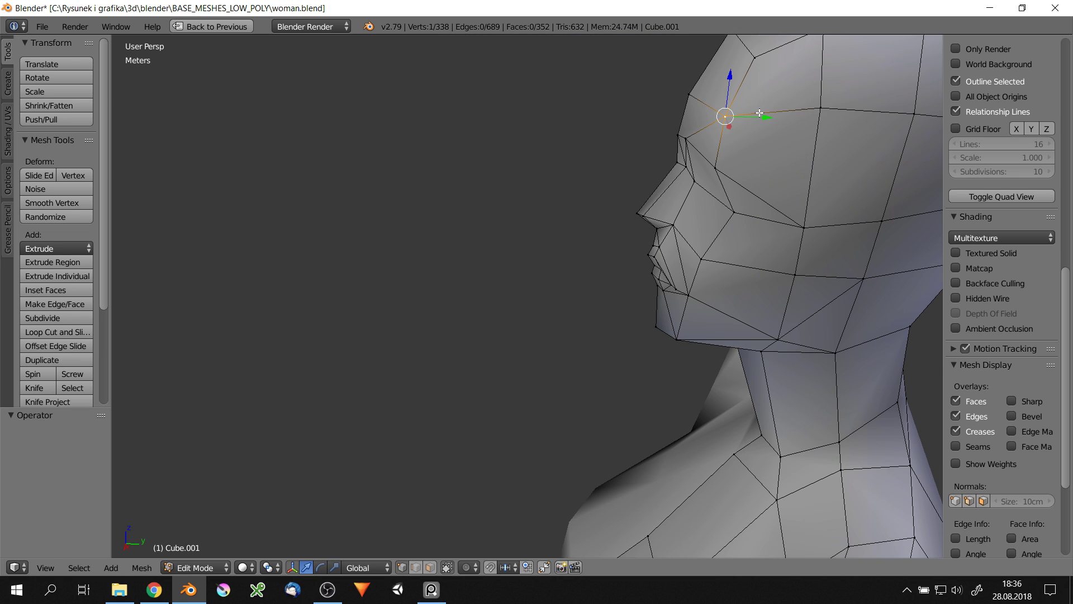
Cut a new edge across the forehead and reposition a vertex from the side
middle_drag(759, 106, 704, 256)
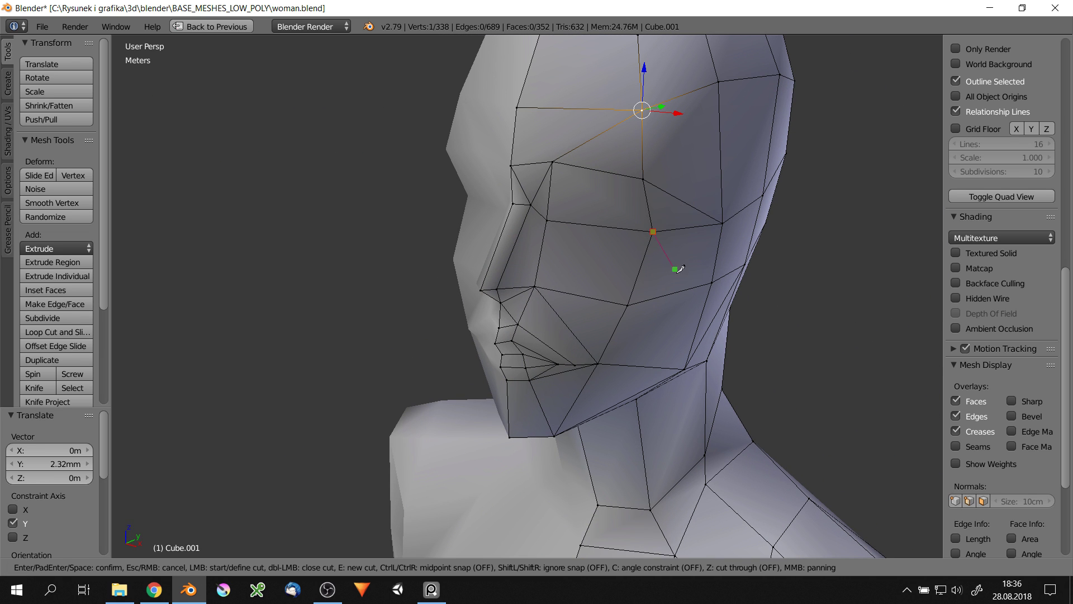
click(691, 352)
key(Return)
mouse_move(691, 352)
middle_down()
mouse_move(690, 322)
mouse_move(586, 397)
mouse_move(530, 312)
mouse_move(503, 313)
middle_up()
key(g)
click(586, 397)
Move two face vertices along the Y axis
key(g)
key(y)
click(503, 313)
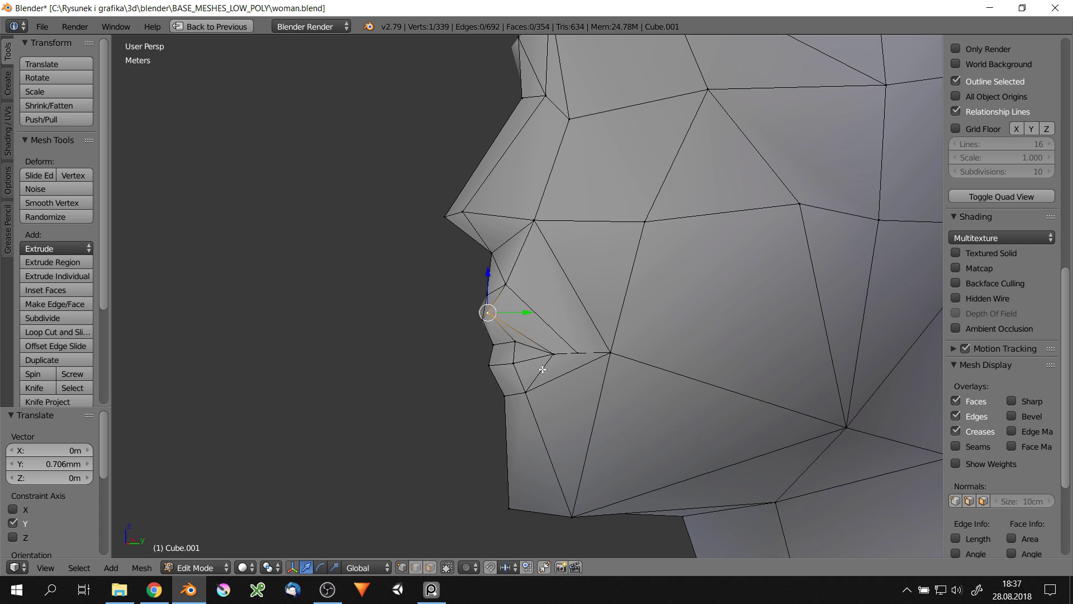
scroll(550, 115, up, 2)
right_click(550, 114)
key(g)
key(y)
click(564, 118)
Move a vertex along X, then vertex-slide and reposition it along its edge
mouse_move(563, 118)
middle_down()
mouse_move(565, 136)
mouse_move(530, 201)
mouse_move(687, 195)
mouse_move(672, 165)
mouse_move(660, 179)
mouse_move(718, 235)
mouse_move(700, 232)
middle_up()
key(g)
key(x)
click(687, 195)
key(shift+v)
click(679, 193)
key(g)
click(722, 238)
Cut a new edge beside the eye and frame the side of the head
click(709, 237)
key(Return)
scroll(625, 215, up, 4)
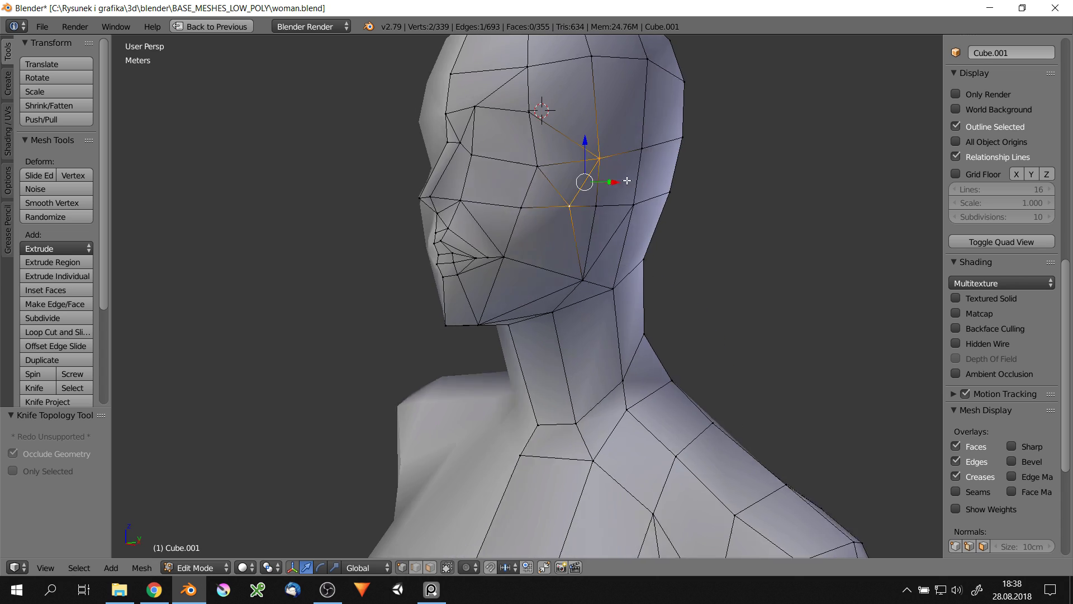
middle_drag(609, 208, 595, 201)
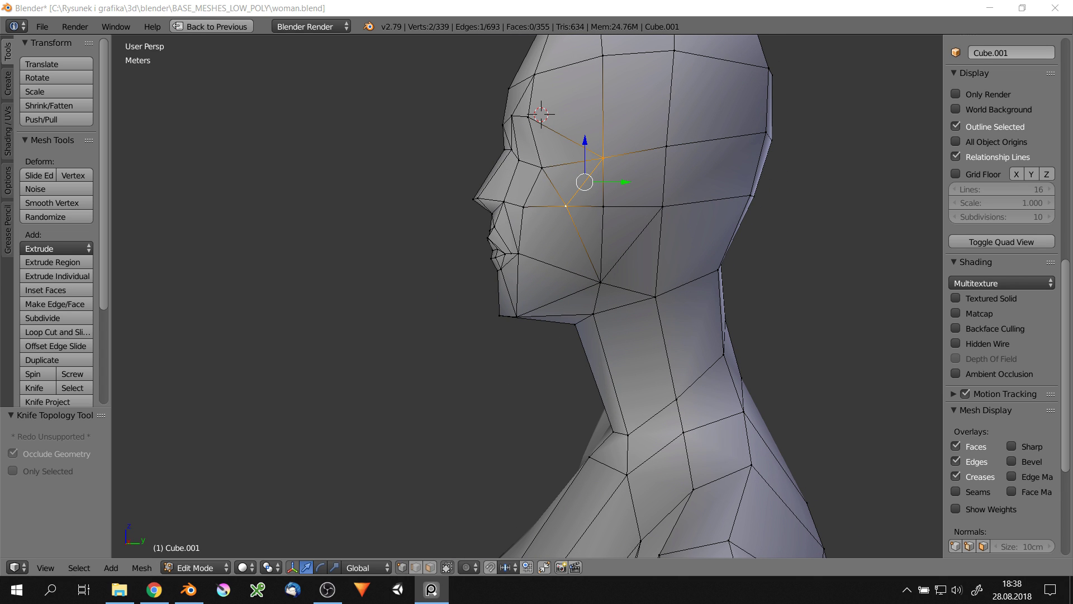
shift+middle_drag(622, 282, 626, 339)
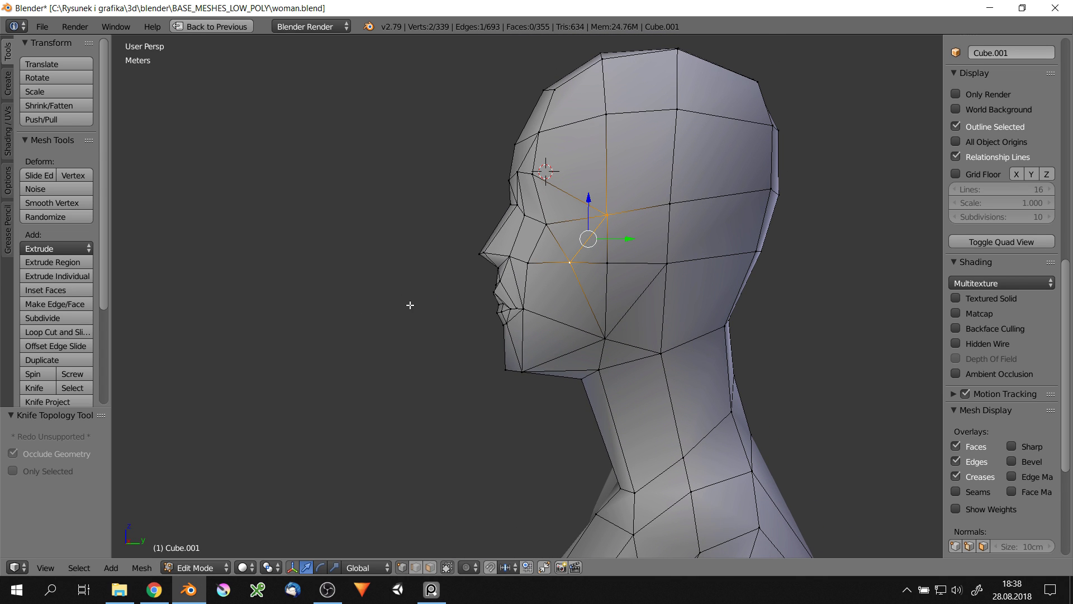
scroll(647, 305, up, 3)
Reposition the vertex under the nose and adjust the lip vertices
right_drag(620, 206, 612, 278)
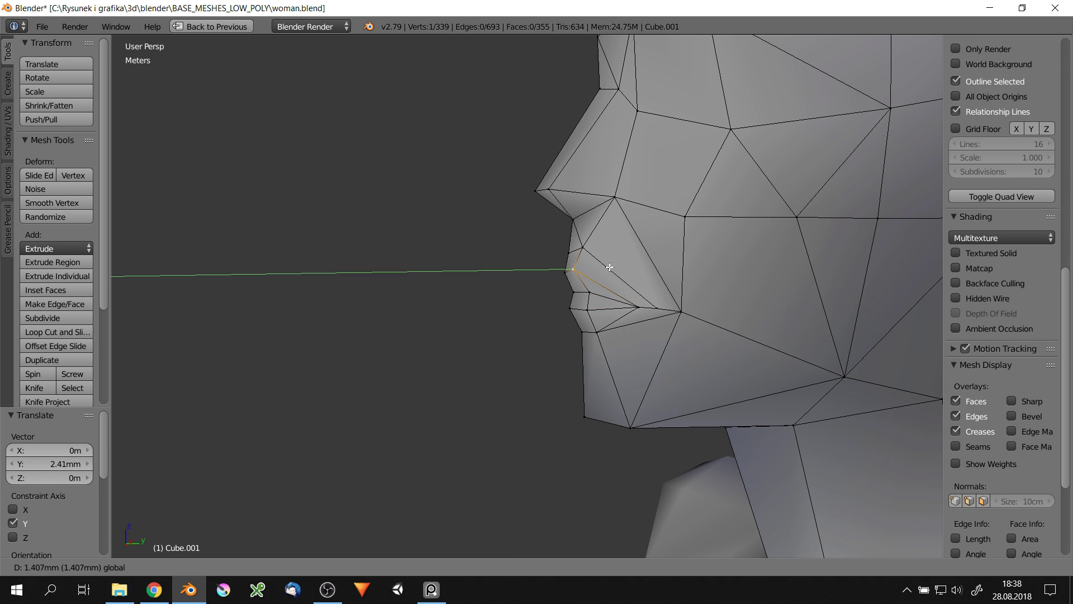
click(609, 267)
shift+right_click(608, 246)
scroll(608, 247, down, 2)
scroll(587, 257, down, 2)
scroll(567, 270, up, 4)
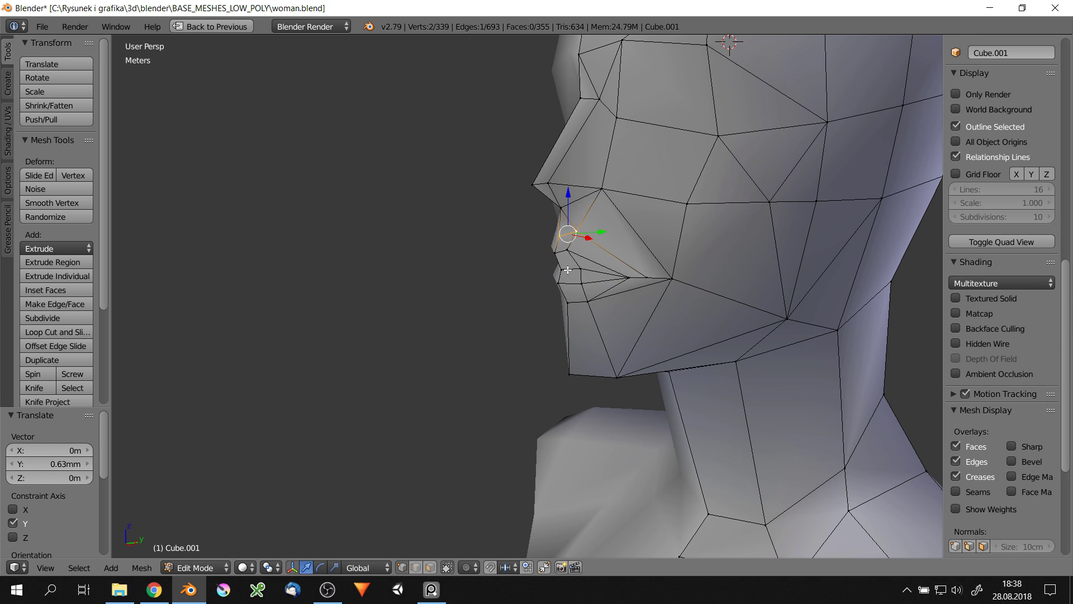
click(605, 274)
right_click(560, 239)
scroll(561, 239, up, 2)
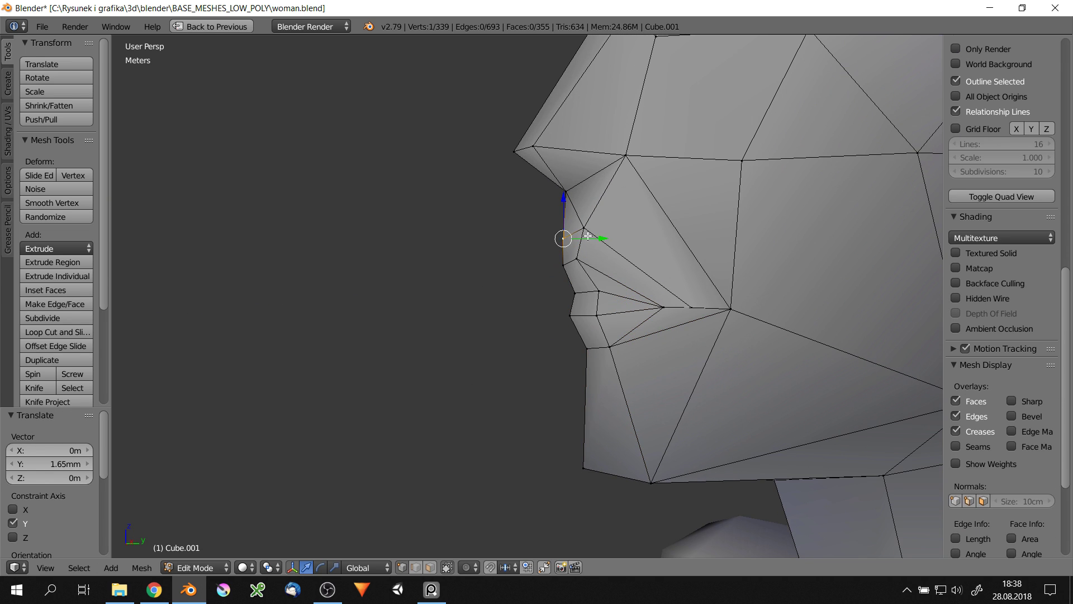
scroll(616, 234, down, 2)
scroll(612, 220, up, 2)
Move the vertex under the nose down into place
right_click(611, 220)
key(g)
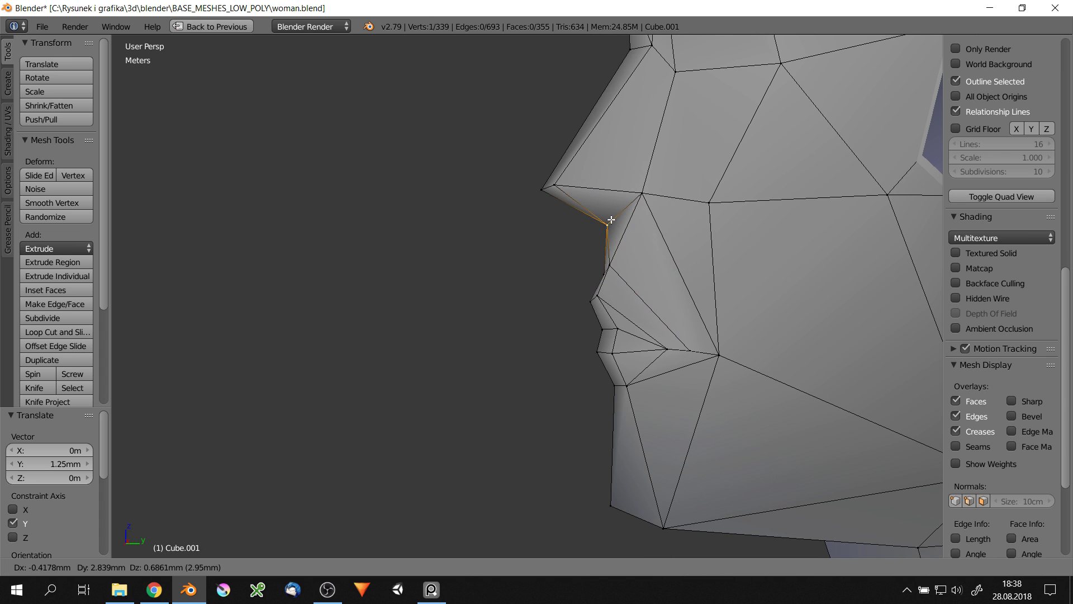
click(619, 272)
scroll(623, 360, down, 3)
mouse_move(682, 378)
middle_down()
mouse_move(683, 292)
mouse_move(664, 299)
middle_up()
Leave Edit Mode and change the viewport shading to inspect the whole figure
key(Tab)
scroll(663, 294, down, 4)
middle_drag(793, 266, 646, 226)
key(z)
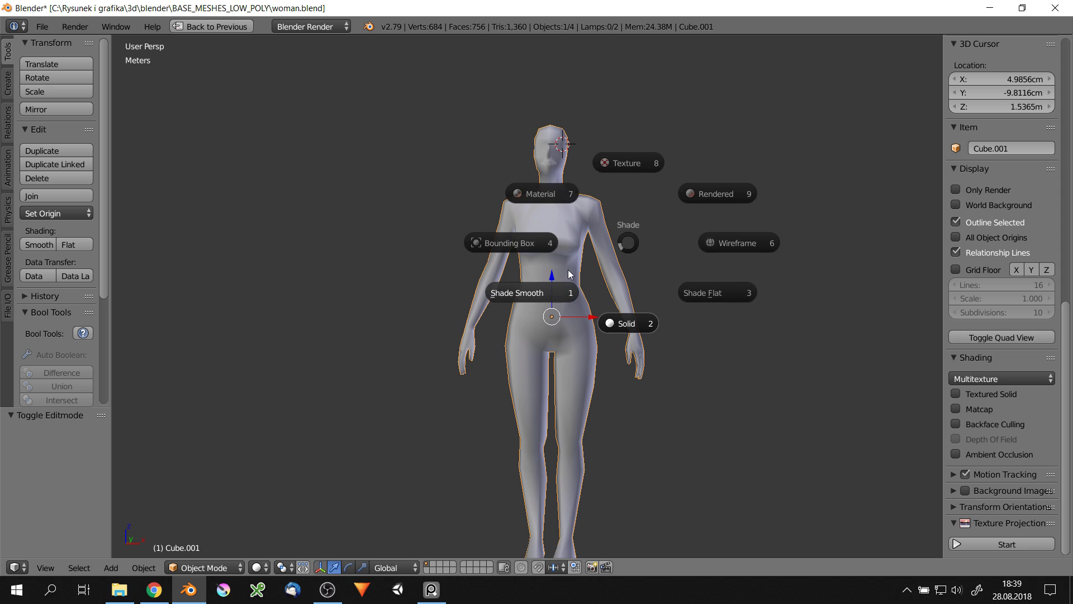
click(554, 168)
scroll(554, 168, up, 3)
scroll(555, 172, up, 3)
mouse_move(555, 173)
middle_down()
mouse_move(530, 296)
mouse_move(660, 360)
middle_up()
Back in Edit Mode, move the chin vertex and confirm a cut across the cheek
key(Tab)
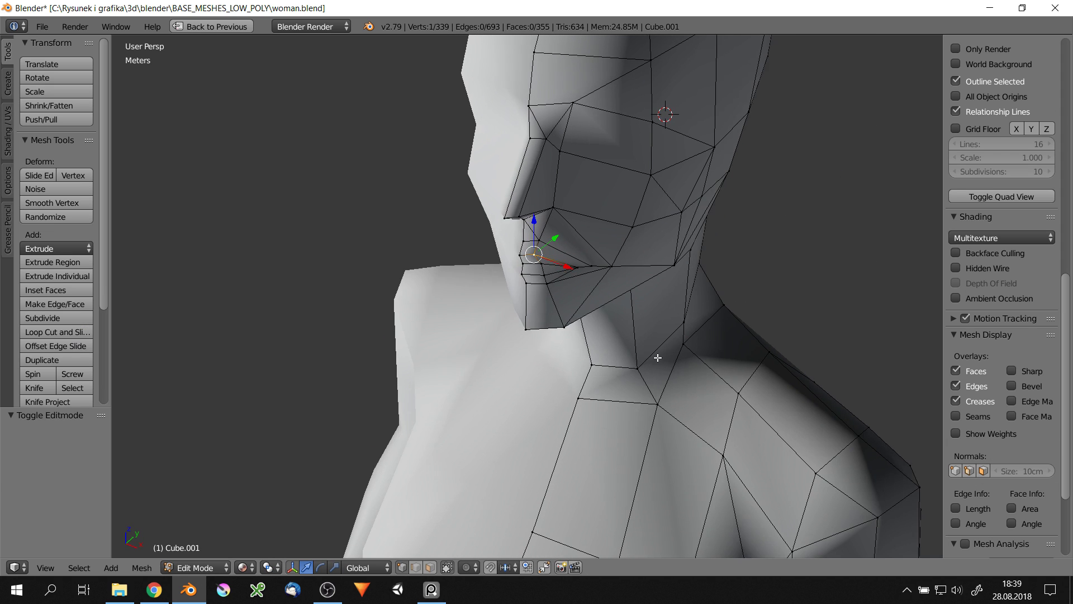
right_click(553, 335)
key(g)
click(590, 350)
mouse_move(590, 350)
middle_down()
mouse_move(608, 275)
mouse_move(878, 328)
middle_up()
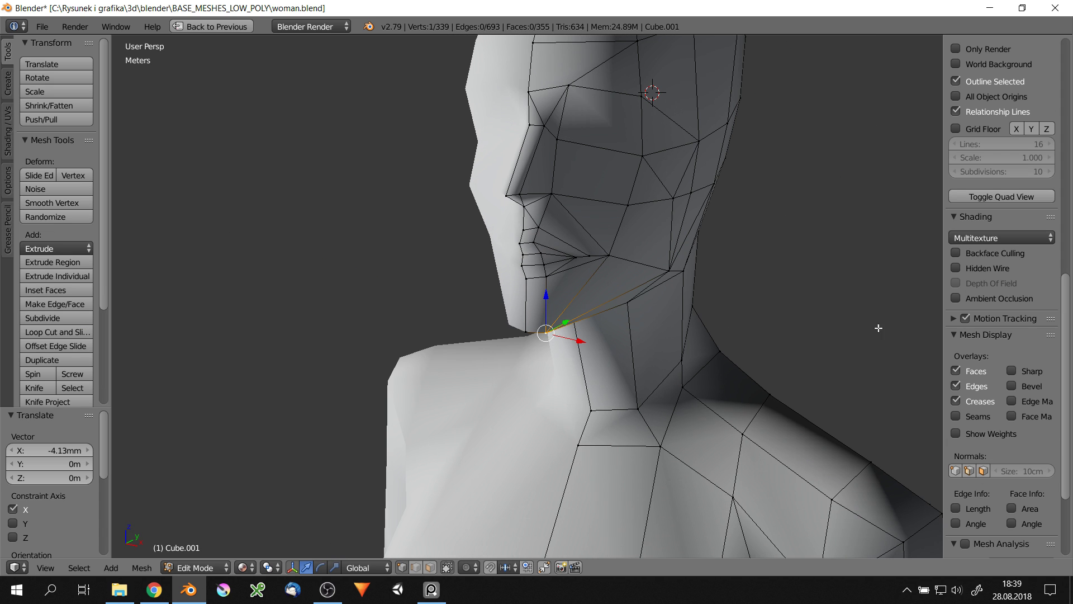
key(Return)
Add a cut between the nose and eye from the vertex beside the nose
mouse_move(666, 232)
middle_down()
mouse_move(611, 304)
mouse_move(647, 376)
mouse_move(652, 261)
mouse_move(601, 212)
mouse_move(559, 234)
middle_up()
click(647, 261)
scroll(513, 271, up, 2)
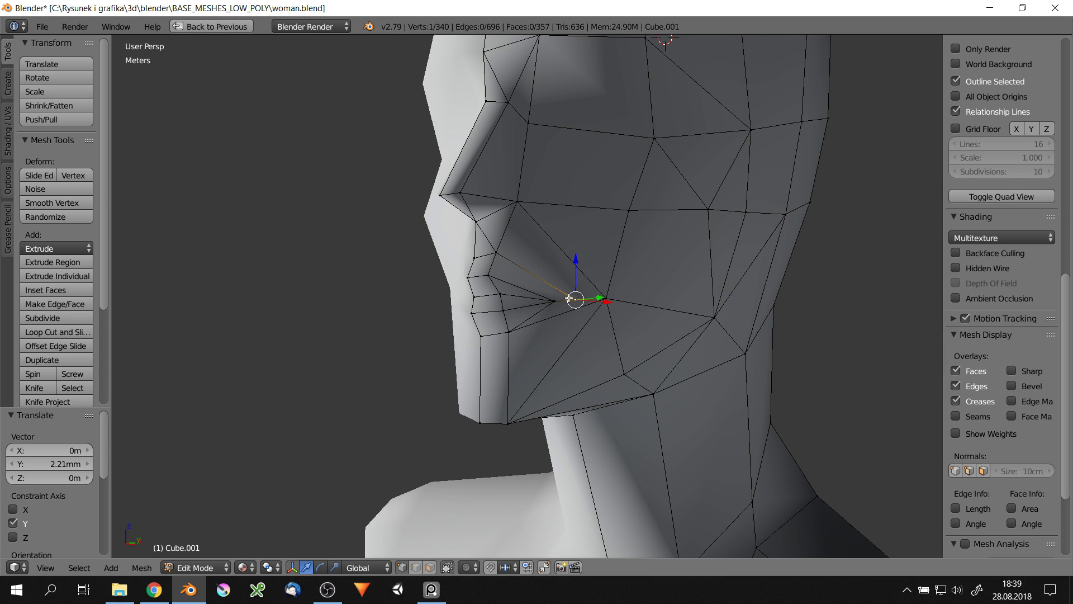
scroll(569, 299, down, 3)
middle_drag(542, 455, 516, 214)
scroll(517, 214, up, 3)
right_click(516, 214)
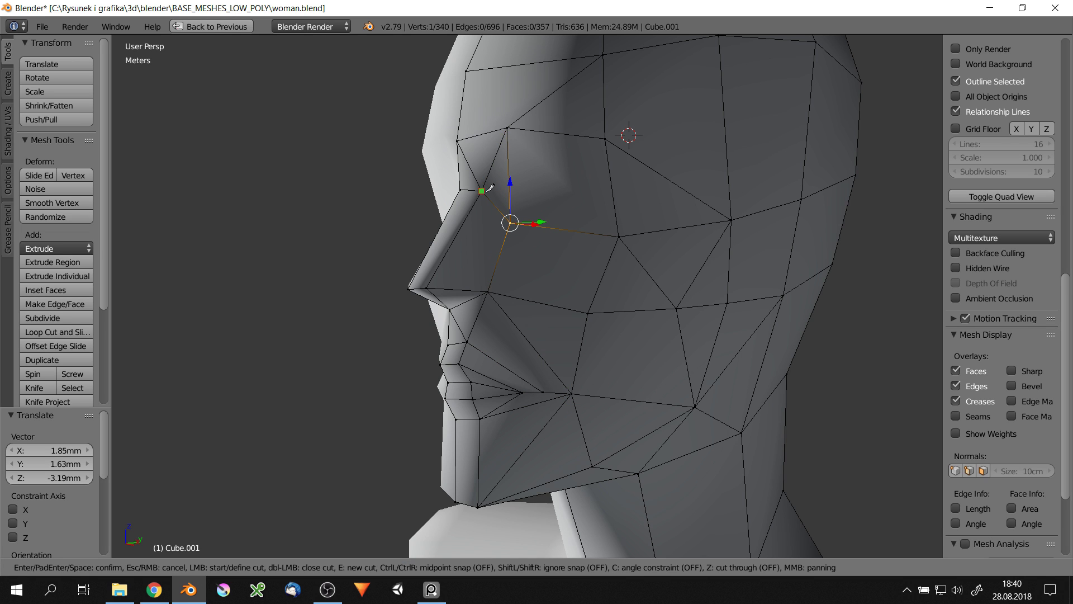
key(Return)
drag(603, 206, 612, 206)
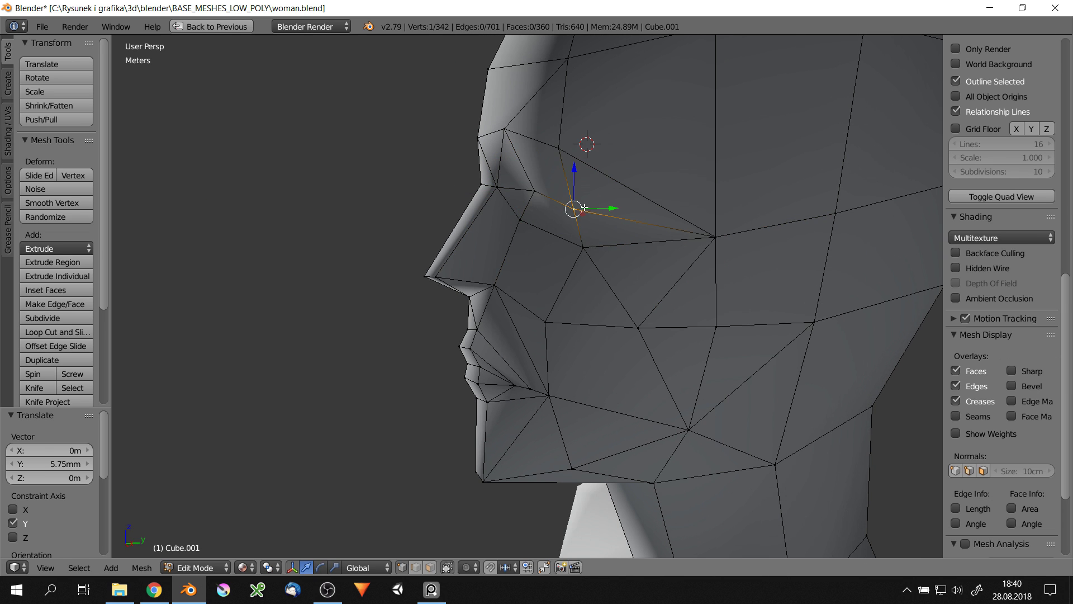
middle_drag(612, 206, 611, 261)
scroll(610, 260, down, 5)
Set the woman mesh to Shade Flat
key(w)
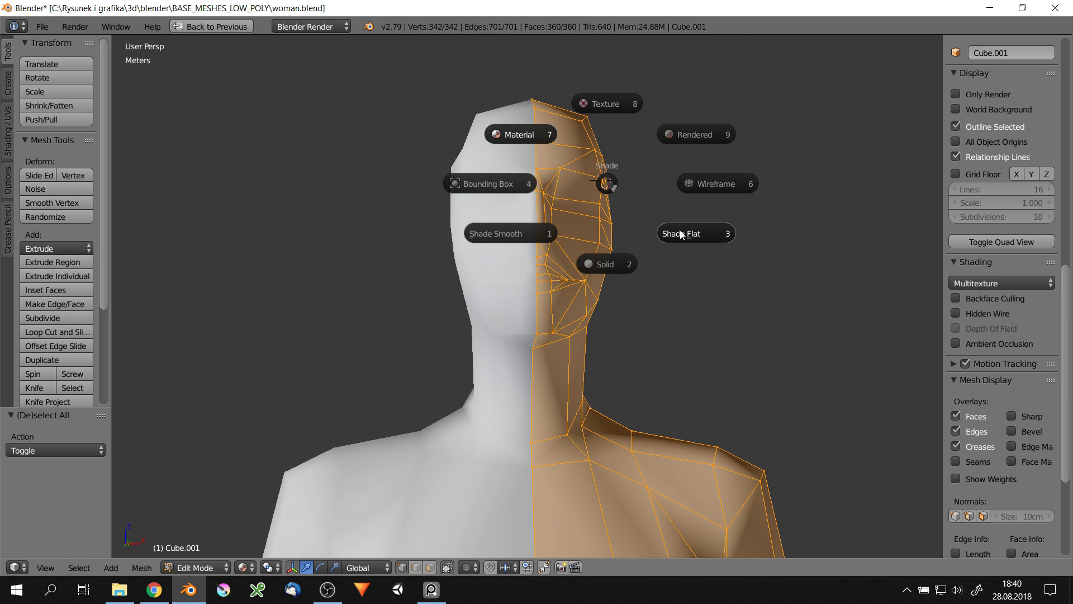
click(699, 232)
mouse_move(699, 232)
middle_down()
mouse_move(666, 198)
mouse_move(507, 180)
mouse_move(549, 200)
middle_up()
scroll(559, 185, up, 8)
scroll(559, 184, up, 2)
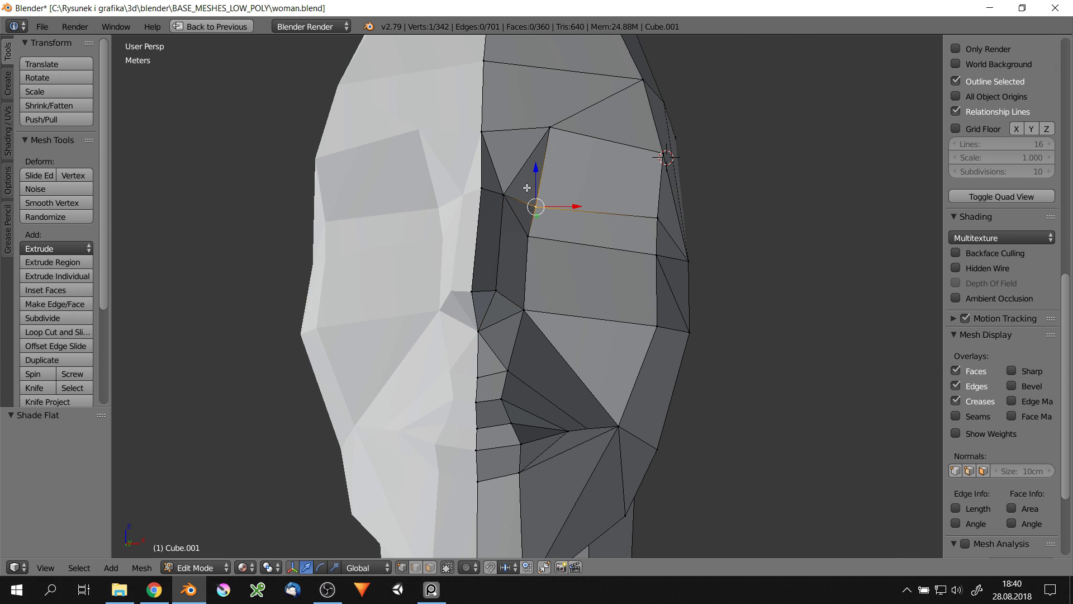
Clear the selection and switch to the front view (numpad 1)
key(a)
scroll(70, 303, up, 3)
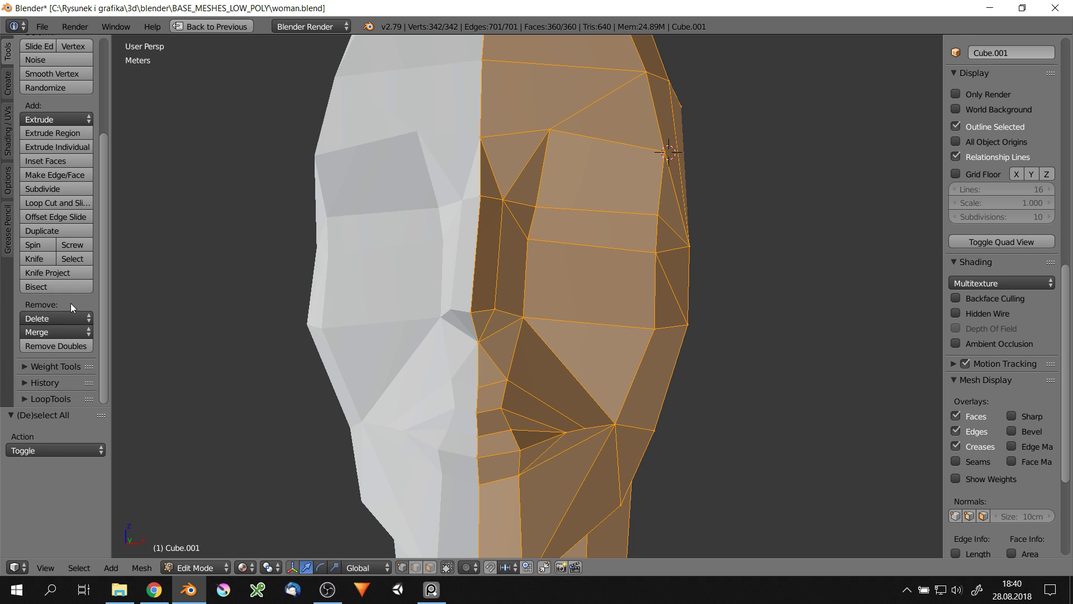
mouse_move(589, 221)
middle_down()
mouse_move(566, 220)
mouse_move(563, 324)
middle_up()
key(a)
scroll(565, 220, down, 4)
key(KP_1)
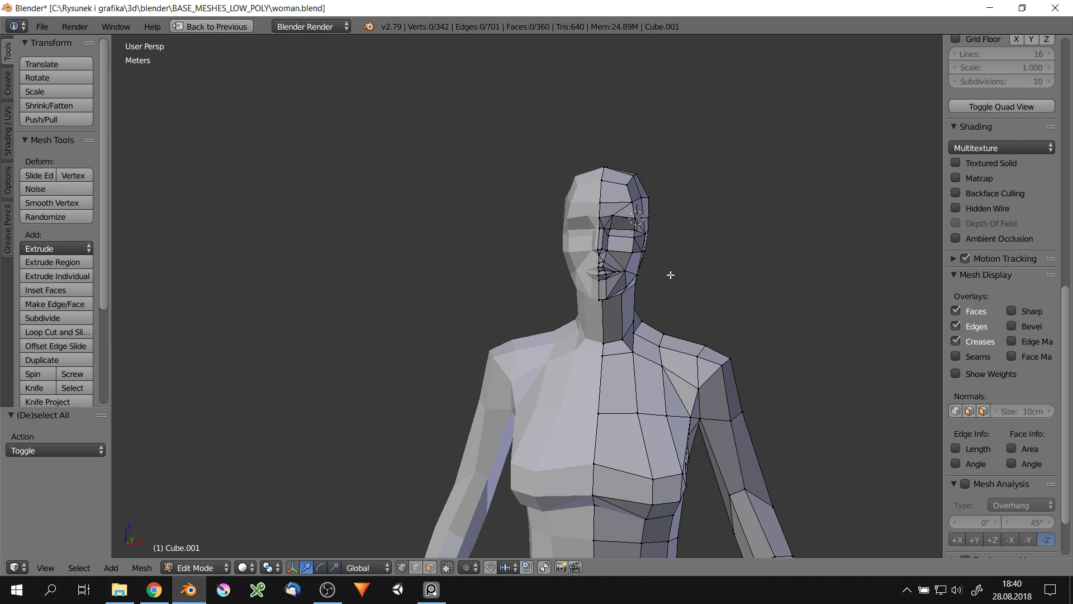
Select the vertex near the eye and move it along the Y axis
right_click(647, 225)
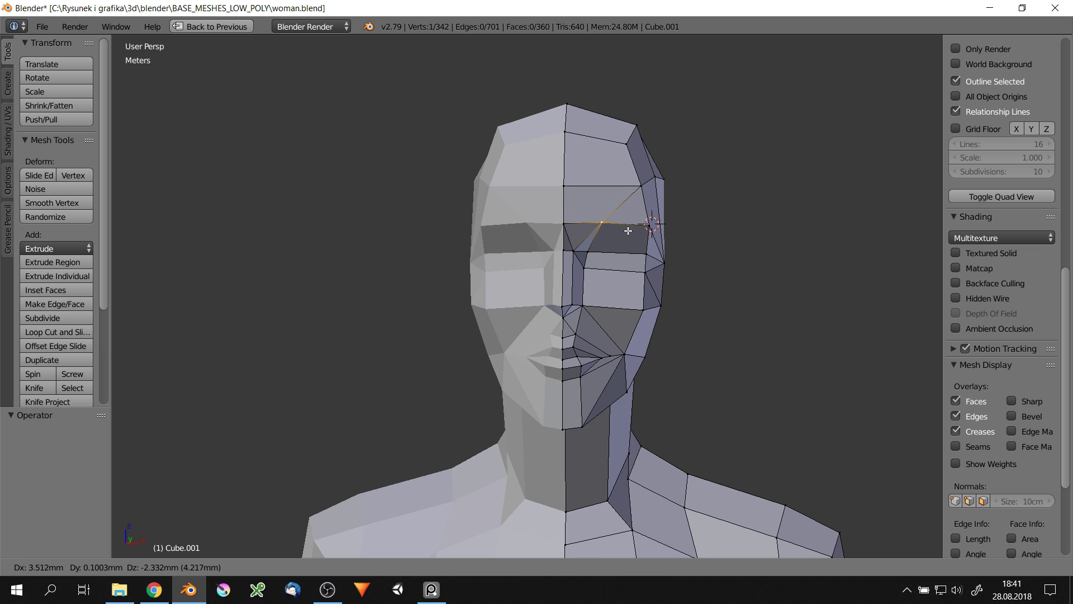
click(645, 226)
mouse_move(645, 226)
middle_down()
mouse_move(693, 313)
mouse_move(576, 185)
mouse_move(726, 235)
middle_up()
key(g)
key(y)
click(704, 325)
scroll(615, 234, up, 3)
Reposition the cheek vertex and shift the jaw vertex sideways
key(g)
click(794, 253)
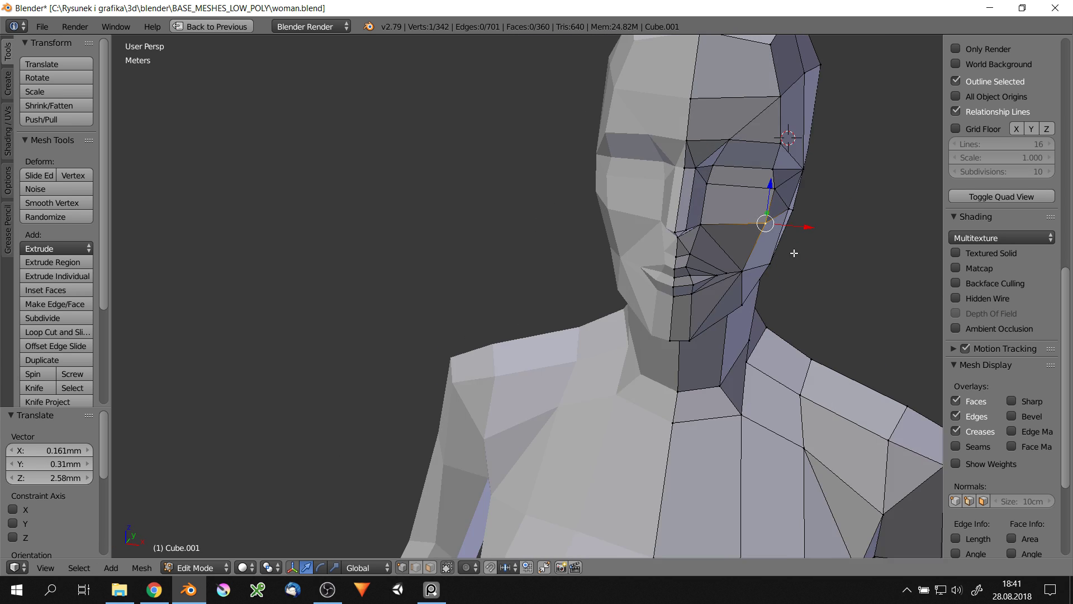
mouse_move(795, 253)
middle_down()
mouse_move(708, 254)
mouse_move(753, 256)
mouse_move(733, 241)
mouse_move(782, 274)
middle_up()
click(743, 247)
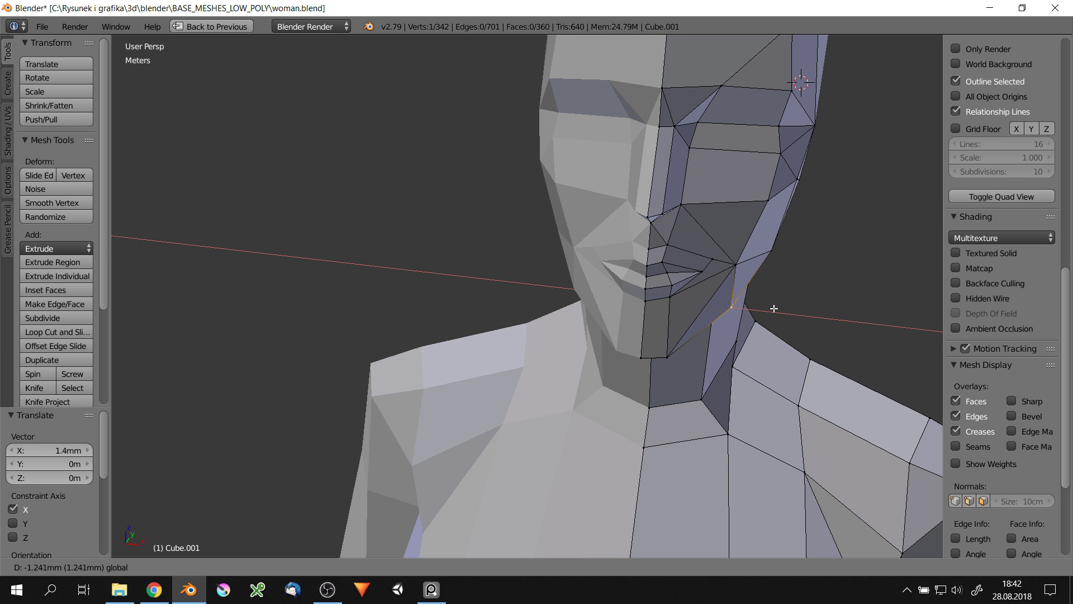
click(774, 308)
scroll(773, 308, down, 3)
scroll(699, 279, down, 3)
scroll(644, 246, down, 2)
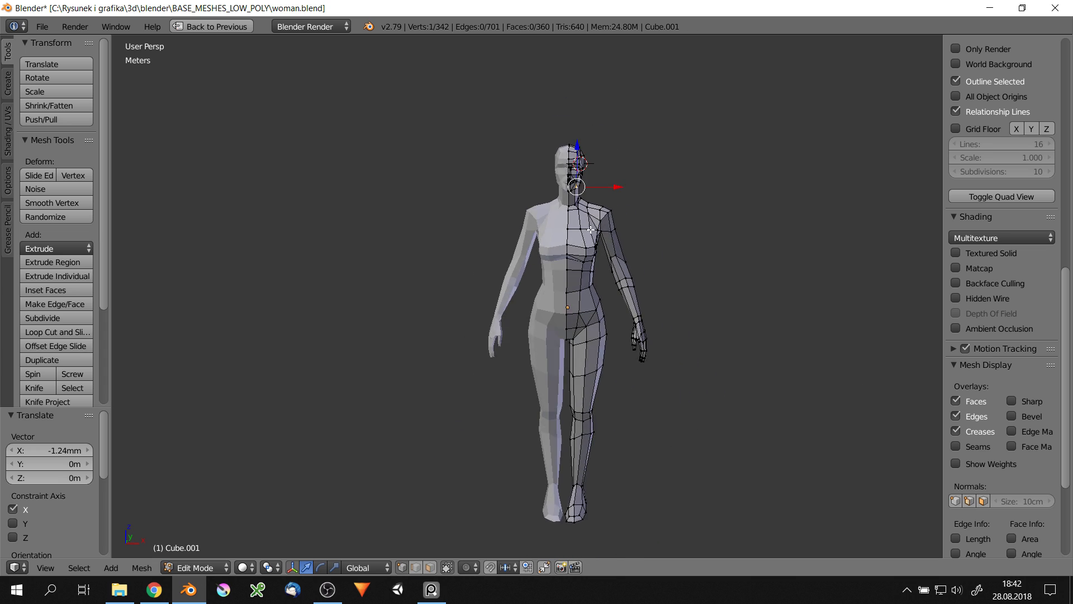
scroll(591, 229, up, 5)
Zoom in on the head and select the mouth-corner vertex
mouse_move(591, 229)
middle_down()
mouse_move(535, 164)
mouse_move(570, 234)
middle_up()
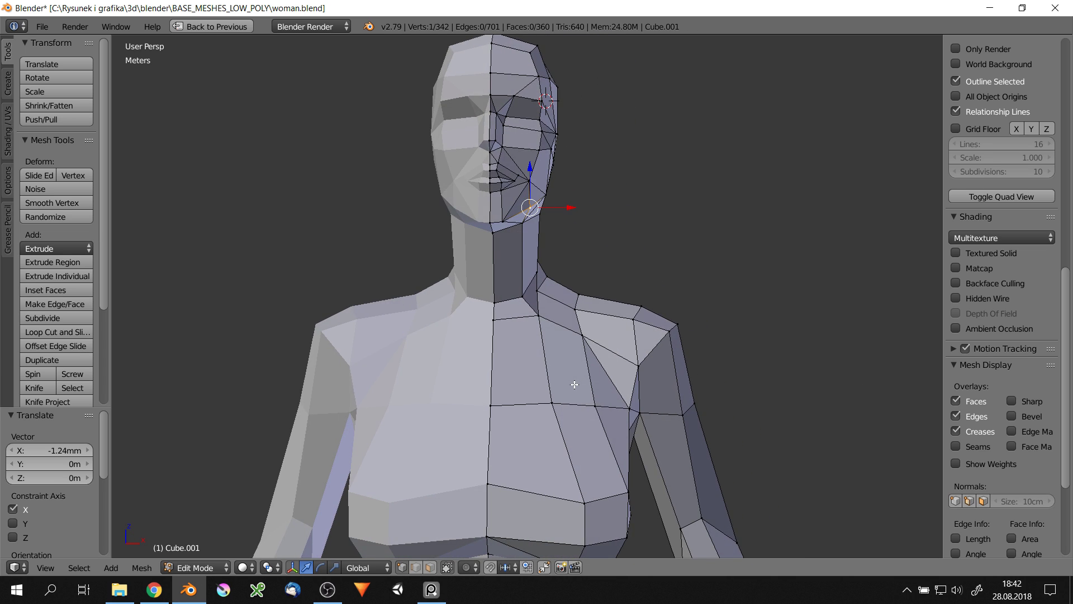
scroll(571, 233, up, 2)
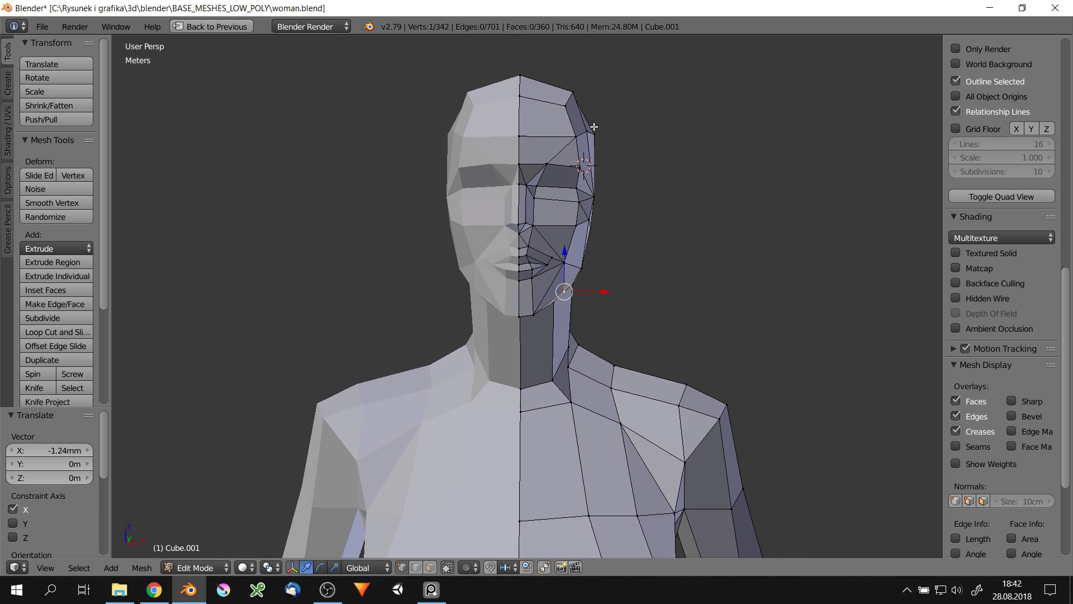
scroll(570, 234, up, 2)
scroll(512, 244, up, 2)
mouse_move(570, 233)
middle_down()
mouse_move(513, 244)
mouse_move(523, 239)
middle_up()
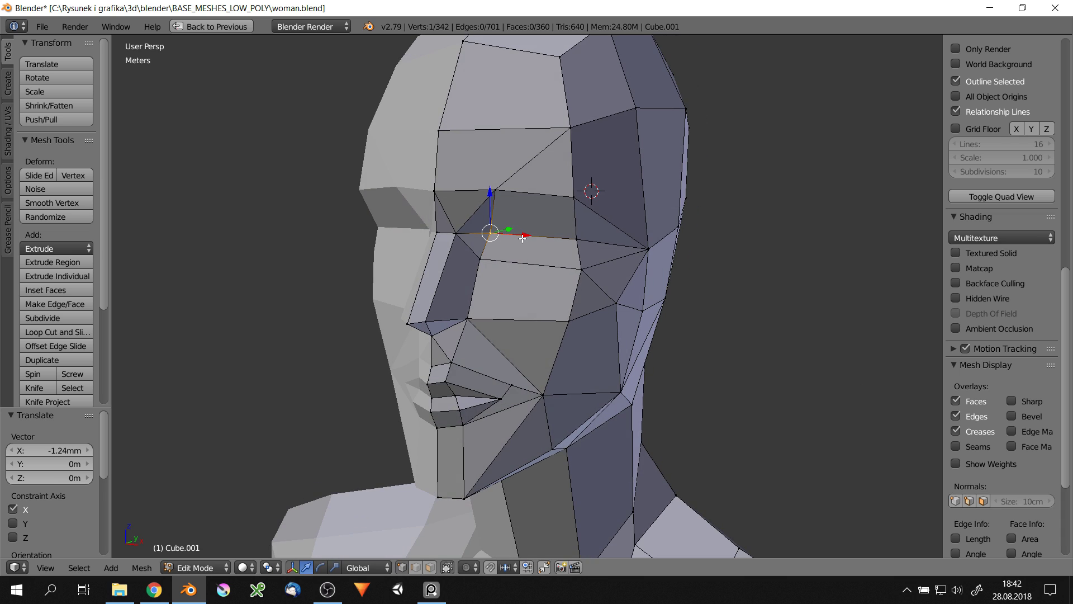
right_click(512, 385)
Edge Collapse at the mouth corner to merge the cheek vertex away
middle_drag(512, 385, 506, 375)
scroll(506, 375, up, 2)
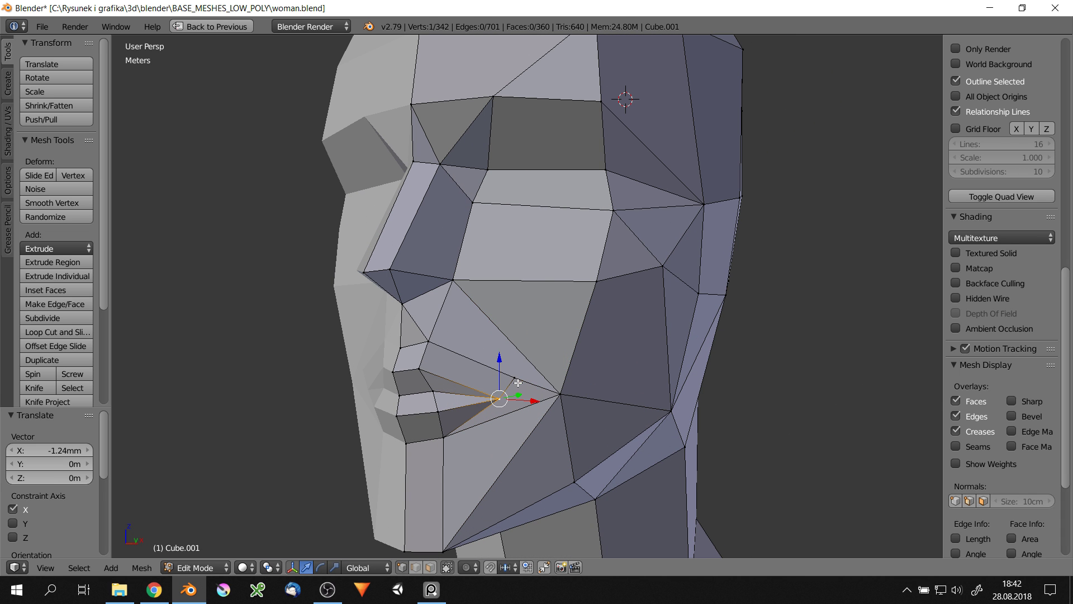
key(x)
click(507, 373)
middle_drag(526, 394, 460, 334)
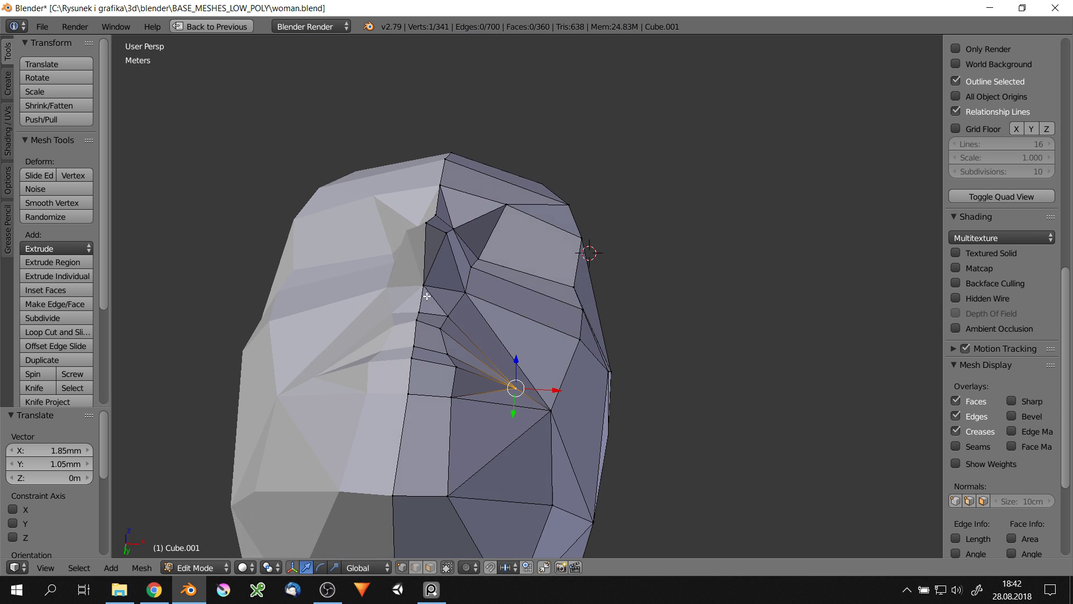
scroll(473, 350, down, 5)
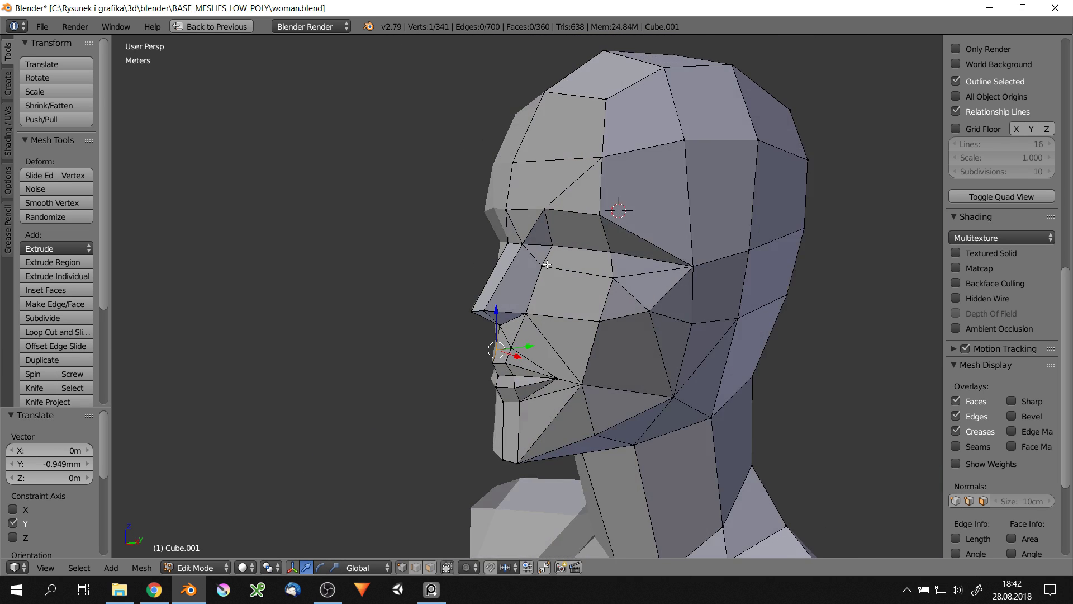
mouse_move(474, 350)
middle_down()
mouse_move(581, 300)
mouse_move(556, 262)
middle_up()
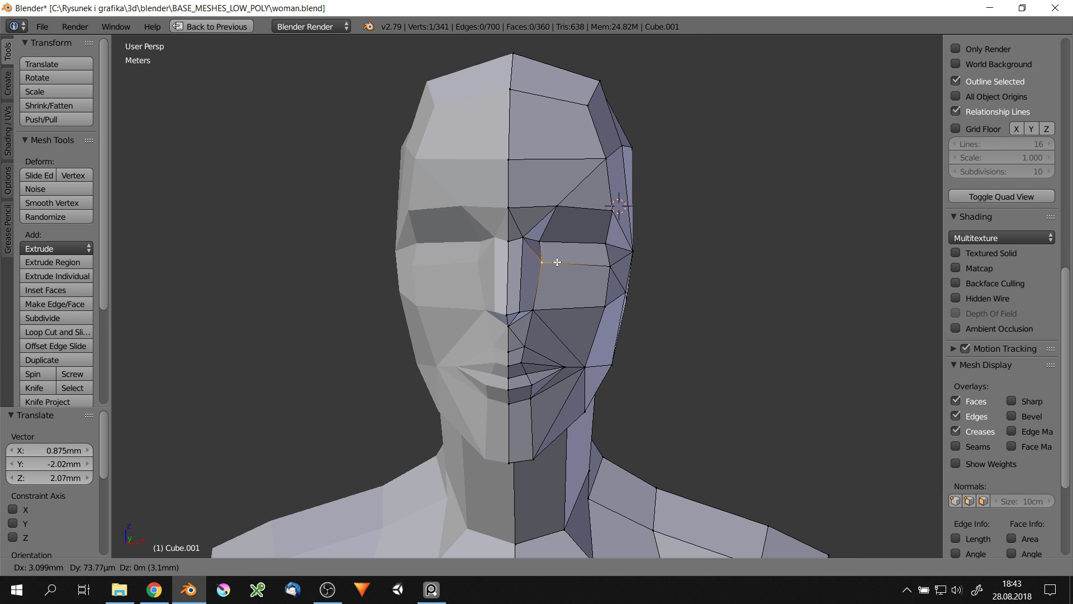
Reposition a face vertex, then select the nose, lips and chin vertices and enlarge the cheek region
click(609, 222)
middle_drag(610, 222, 566, 227)
key(Escape)
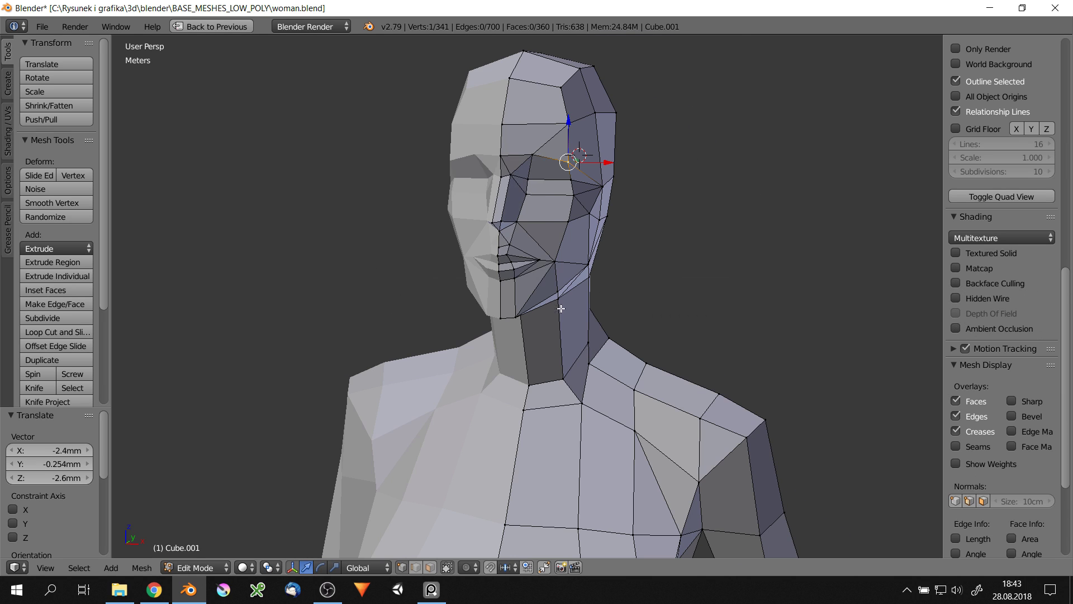
key(c)
drag(506, 280, 535, 187)
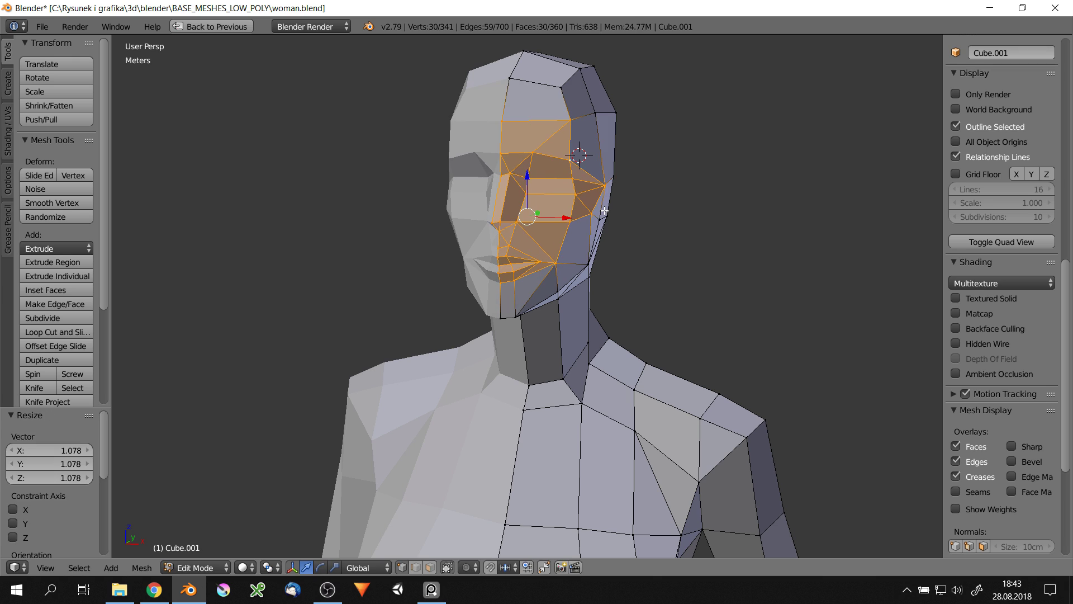
click(531, 166)
mouse_move(532, 166)
middle_down()
mouse_move(620, 219)
mouse_move(471, 214)
mouse_move(488, 221)
middle_up()
key(Tab)
key(Tab)
Shift a vertex beside the nose along the X axis
right_click(505, 298)
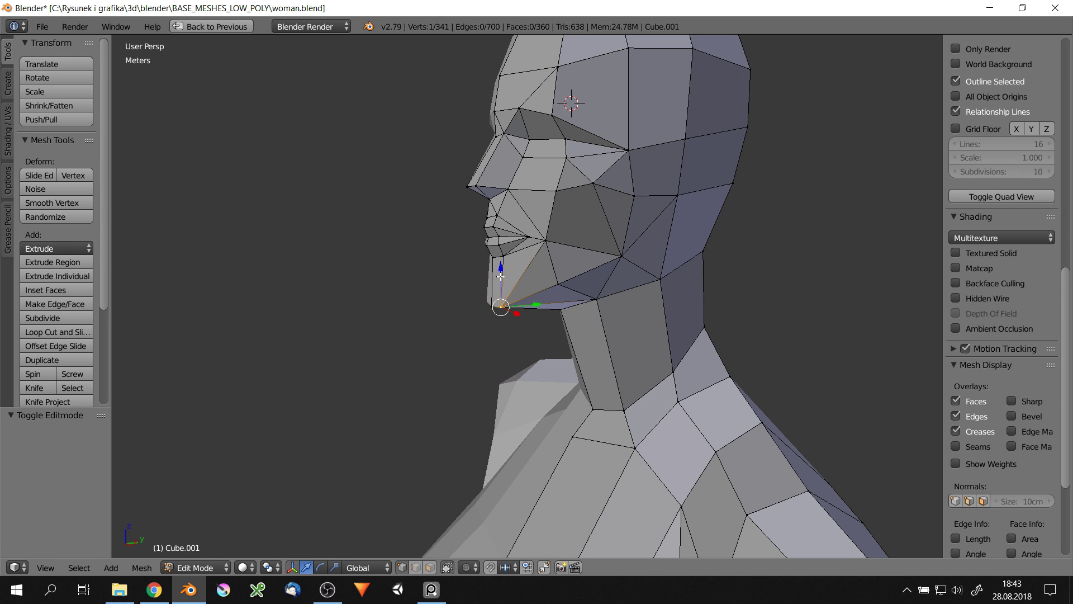
middle_drag(504, 262, 499, 196)
right_click(499, 192)
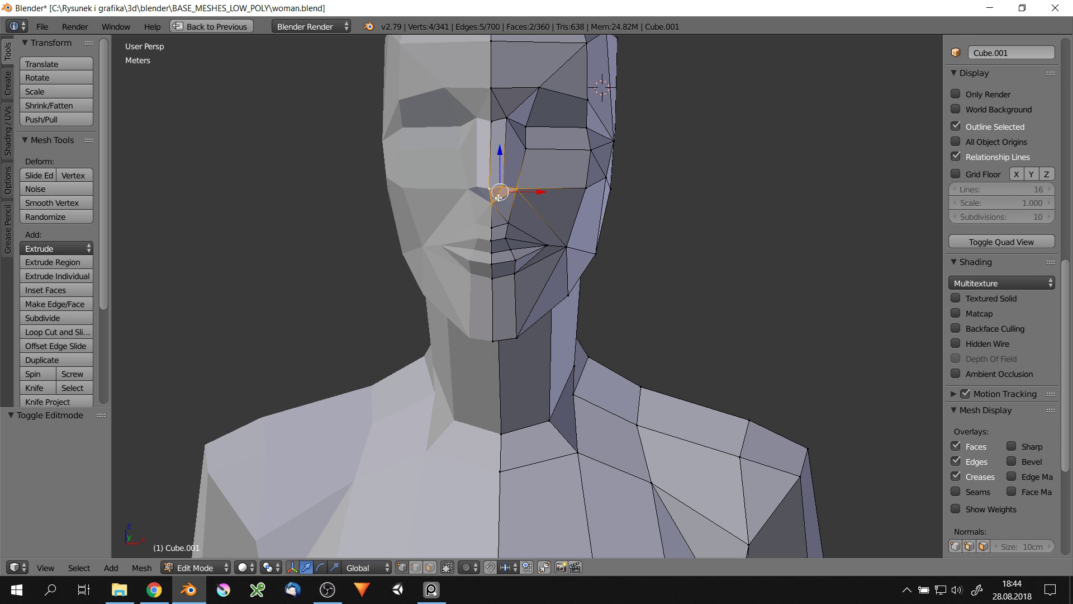
key(x)
click(507, 200)
right_click(519, 196)
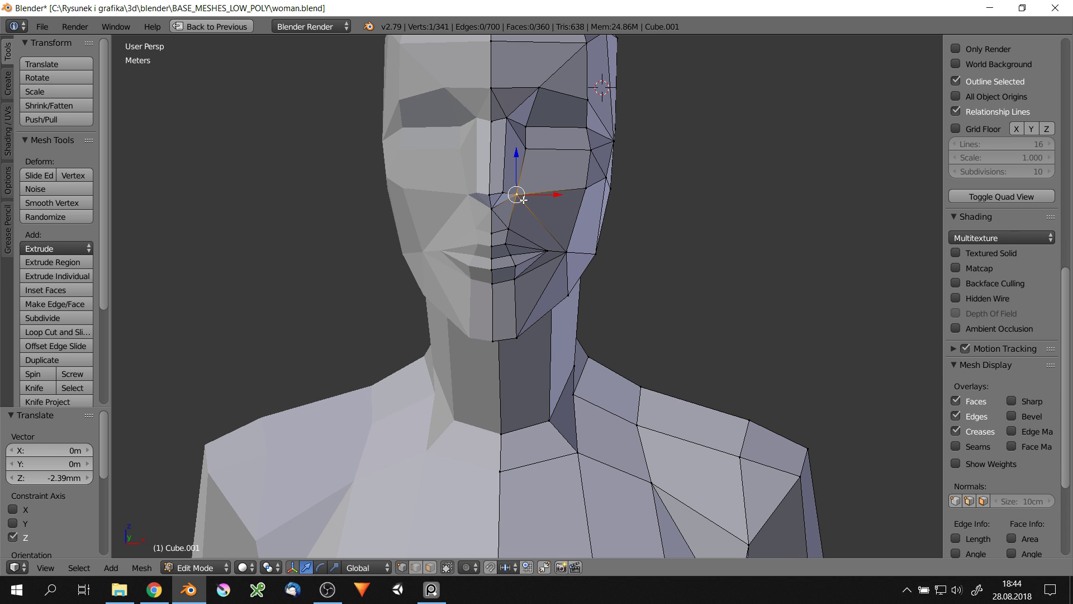
mouse_move(518, 196)
middle_down()
mouse_move(671, 147)
mouse_move(636, 138)
mouse_move(675, 175)
mouse_move(679, 144)
mouse_move(654, 197)
middle_up()
Move the temple vertex sideways along X and reposition a forehead vertex
right_click(670, 146)
scroll(674, 189, down, 2)
key(g)
click(658, 168)
key(g)
key(x)
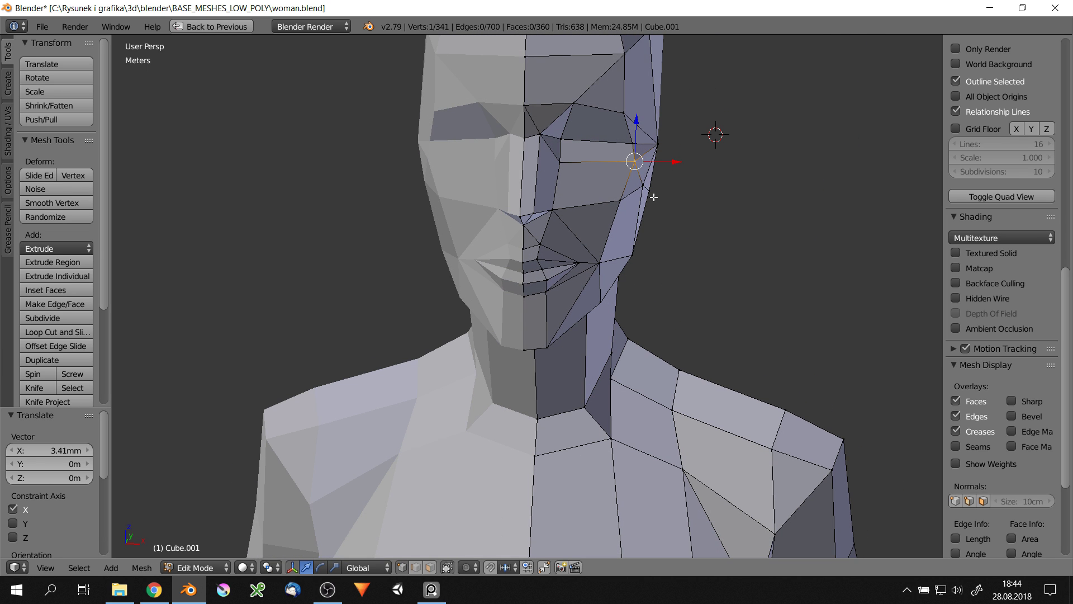
right_click(576, 106)
key(g)
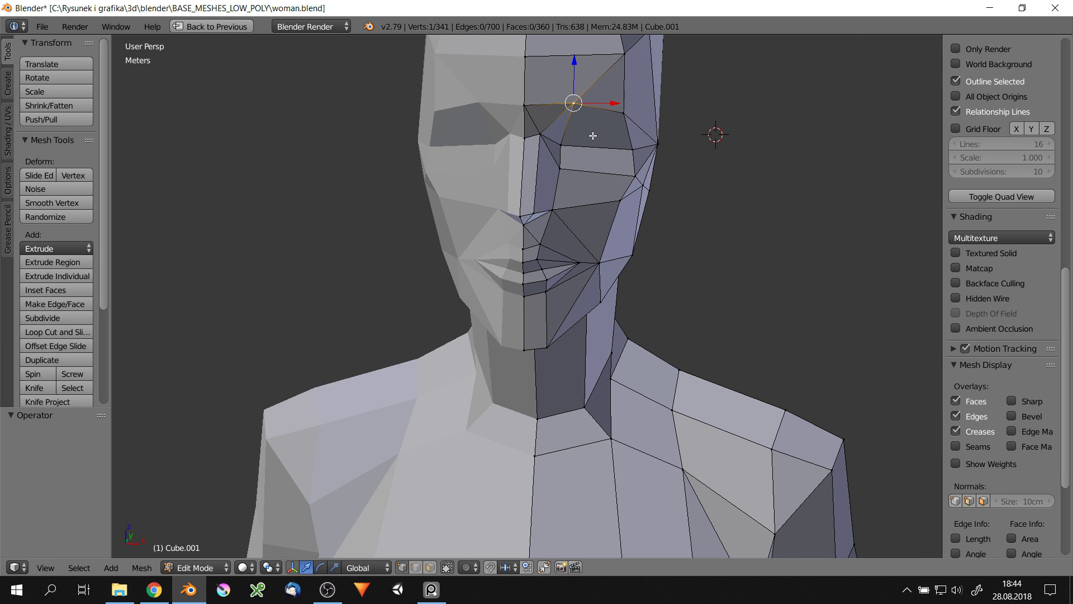
scroll(593, 135, down, 3)
Check the head shape in Object Mode, then resume editing from the right side view
key(Tab)
scroll(461, 177, down, 2)
scroll(461, 176, up, 5)
middle_drag(504, 150, 492, 174)
scroll(492, 174, up, 2)
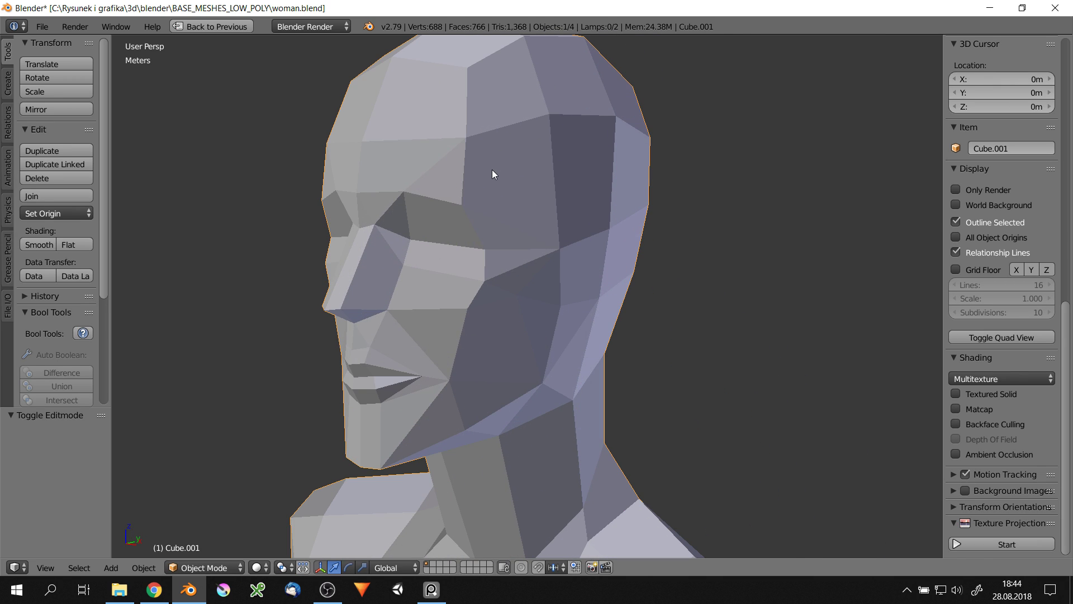
key(Tab)
key(KP_3)
scroll(544, 368, up, 3)
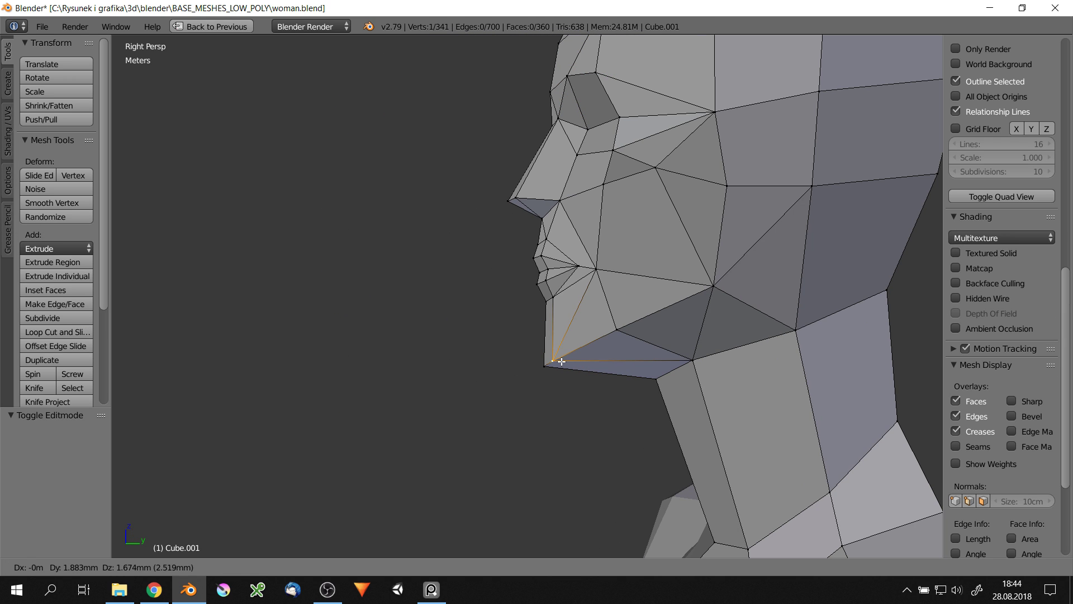
middle_drag(557, 366, 667, 338)
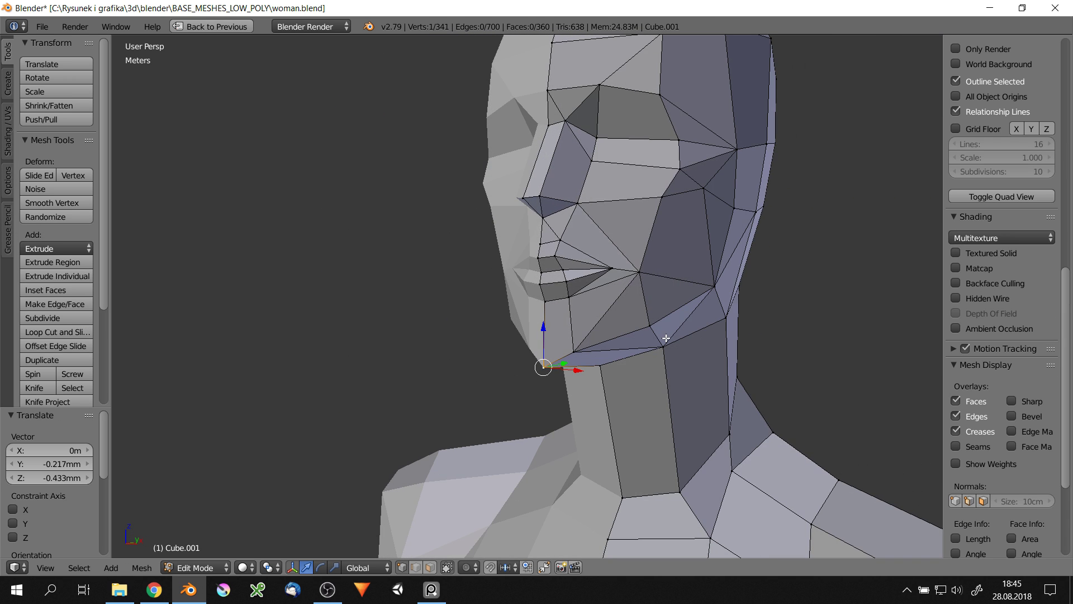
Knife-cut a new edge across the chin and move the chin vertex along Y
click(553, 339)
key(Return)
mouse_move(553, 339)
middle_down()
mouse_move(508, 353)
mouse_move(610, 381)
mouse_move(631, 329)
mouse_move(609, 385)
mouse_move(626, 363)
mouse_move(750, 334)
mouse_move(508, 352)
mouse_move(617, 290)
middle_up()
click(557, 364)
key(g)
key(y)
click(569, 369)
Grow the chin selection to neighbouring vertices and scale it up slightly
scroll(610, 385, down, 3)
scroll(608, 383, up, 1)
scroll(605, 381, up, 2)
key(ctrl+KP_Add)
key(s)
click(619, 374)
scroll(616, 289, up, 3)
right_click(617, 289)
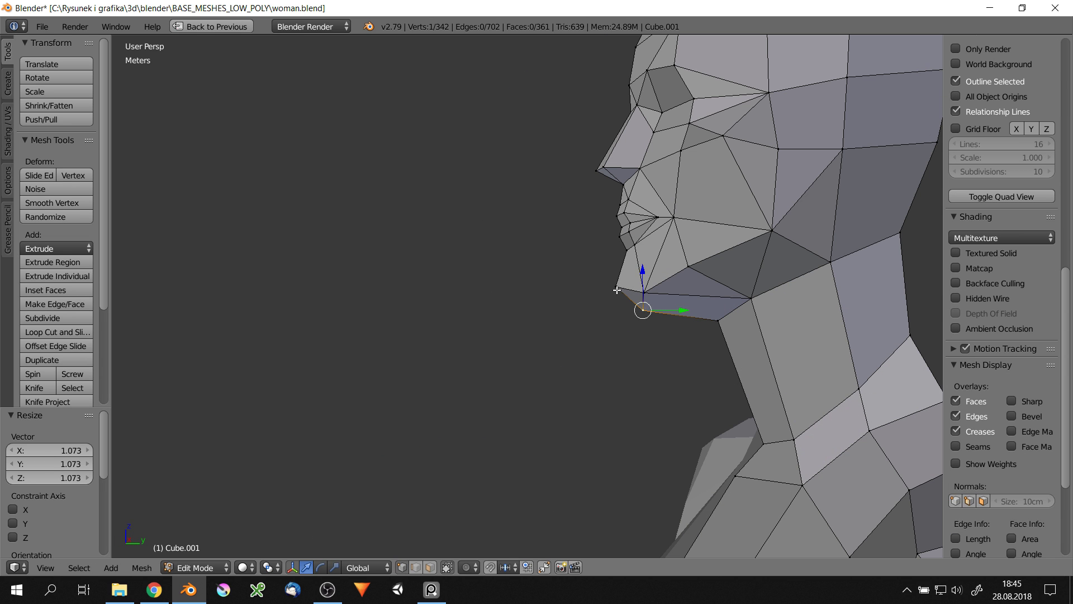
middle_drag(789, 147, 821, 230)
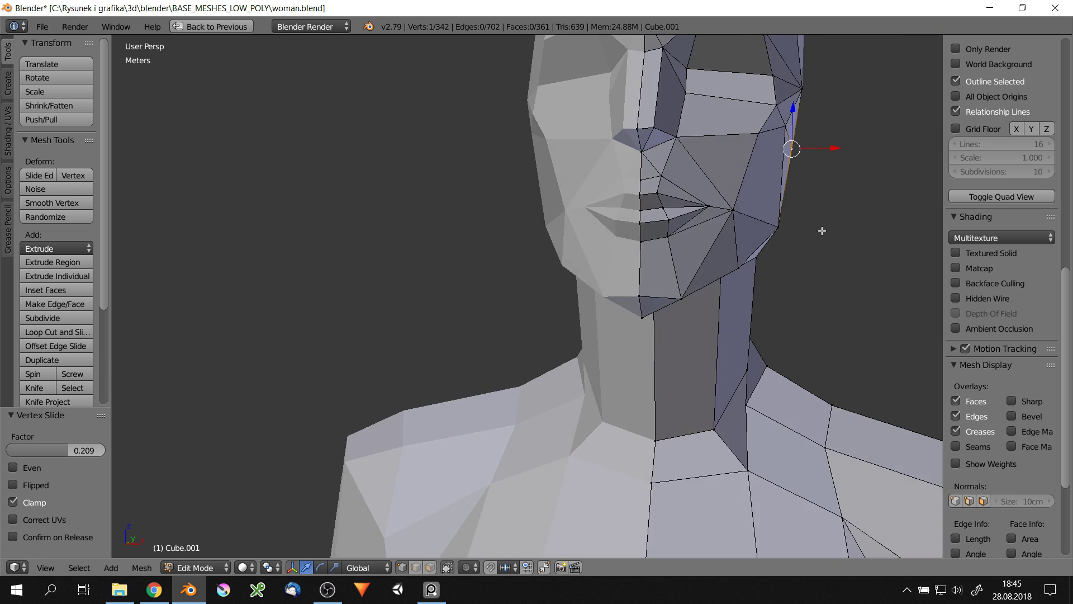
scroll(822, 230, down, 2)
scroll(676, 234, down, 1)
scroll(506, 319, up, 1)
Smooth-shade the whole mesh and view it in Object Mode from the side
key(a)
key(z)
key(Escape)
key(Tab)
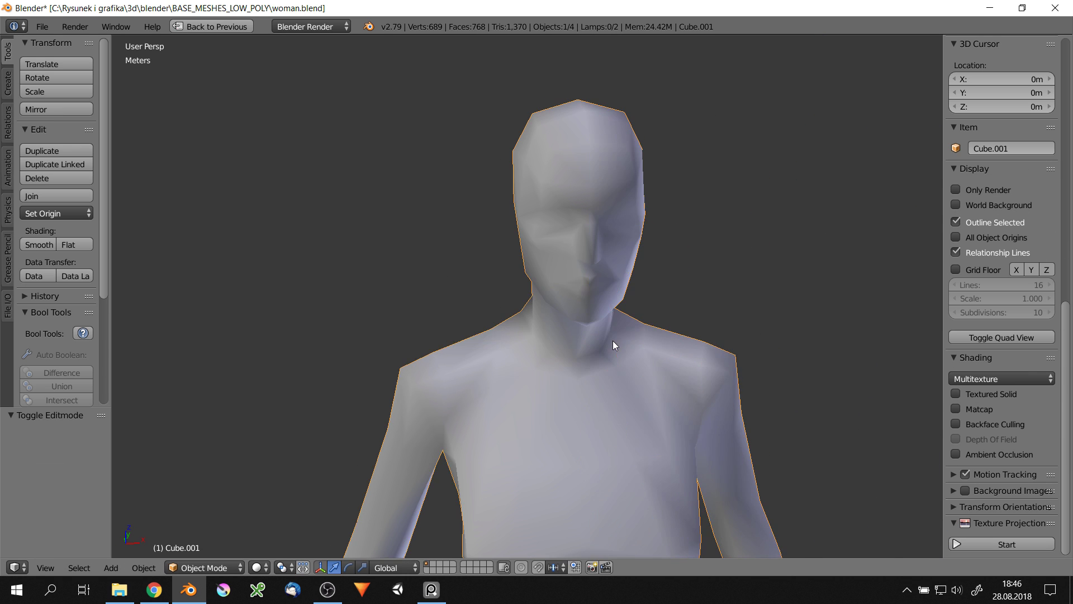
scroll(613, 340, down, 3)
mouse_move(612, 340)
middle_down()
mouse_move(565, 206)
mouse_move(568, 152)
mouse_move(331, 165)
middle_up()
scroll(568, 153, up, 4)
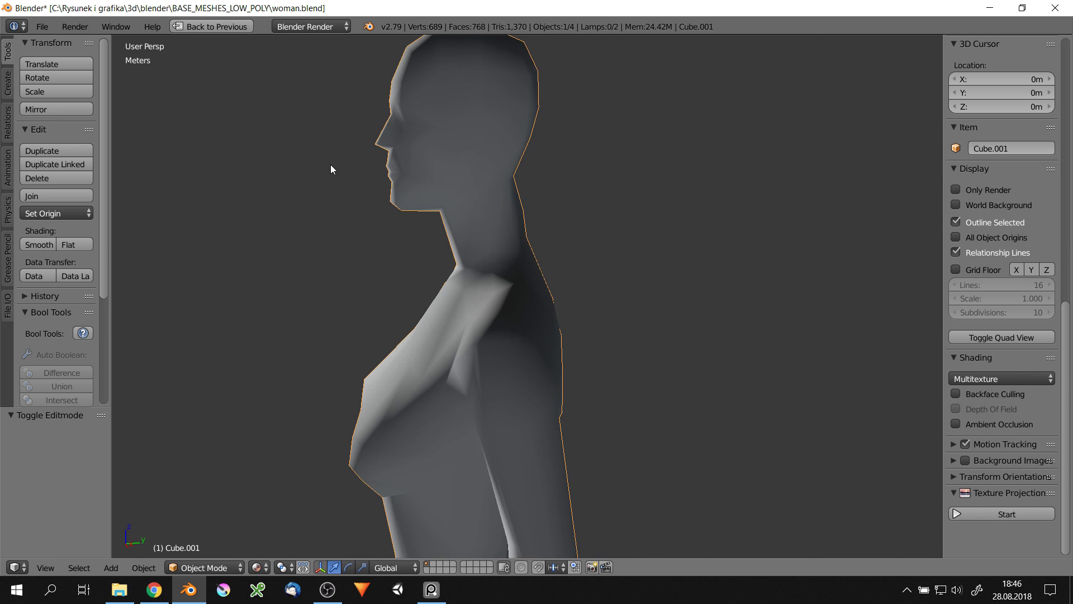
Reposition the neck vertex, shifting it along X
key(Tab)
scroll(331, 165, up, 4)
right_drag(526, 228, 537, 229)
mouse_move(537, 230)
middle_down()
mouse_move(609, 275)
mouse_move(609, 305)
middle_up()
scroll(471, 238, up, 3)
scroll(541, 283, down, 2)
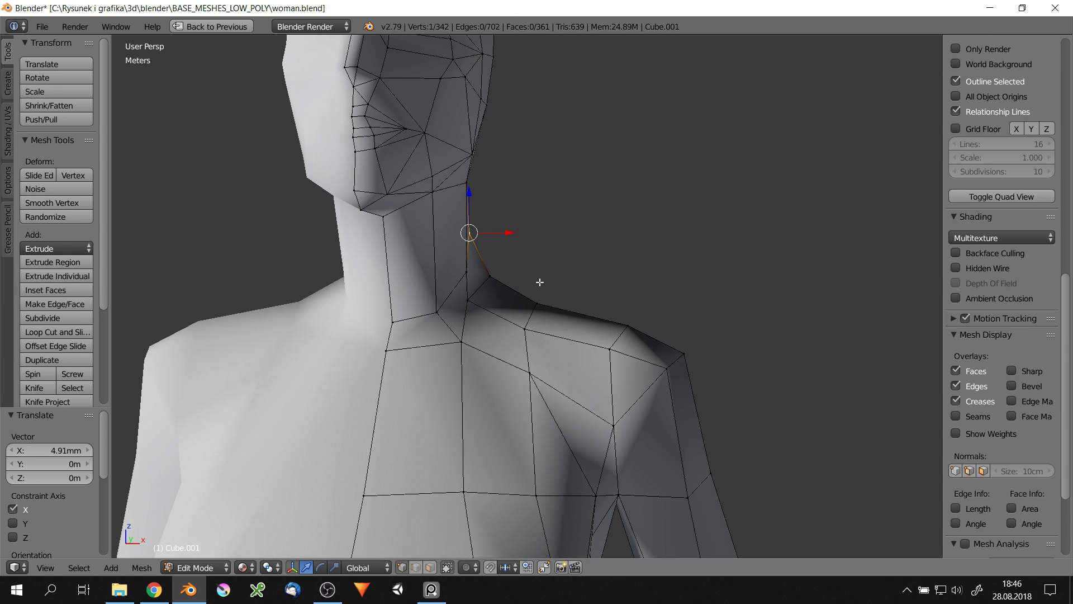
middle_drag(541, 283, 489, 159)
right_drag(488, 159, 446, 163)
middle_drag(445, 163, 562, 181)
scroll(562, 181, up, 4)
Nudge the chin vertex into place with two grab moves
right_click(320, 219)
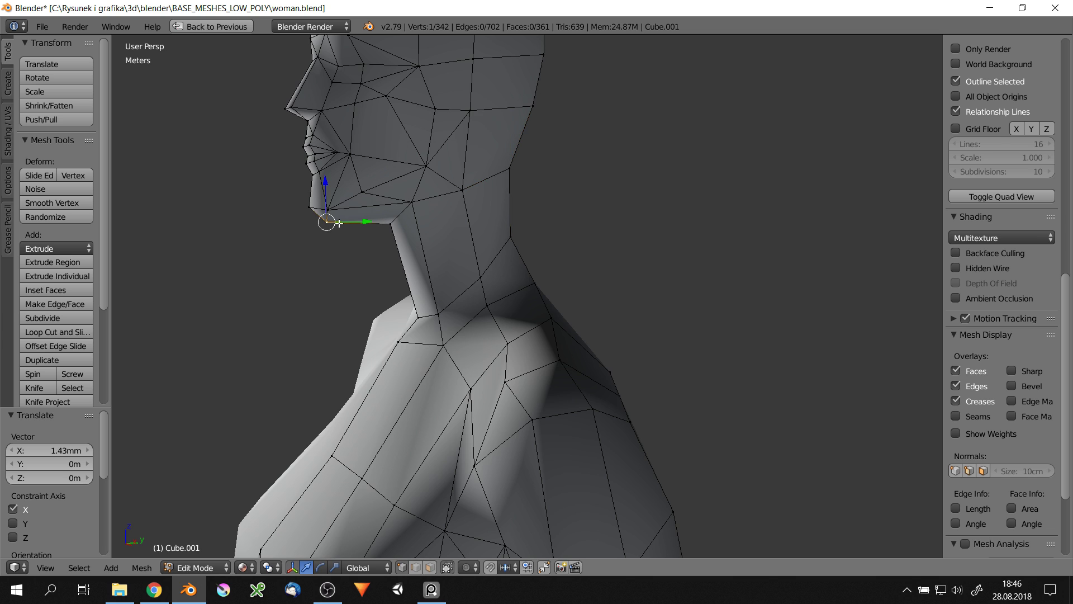
key(g)
click(322, 206)
key(g)
click(321, 200)
scroll(321, 200, down, 3)
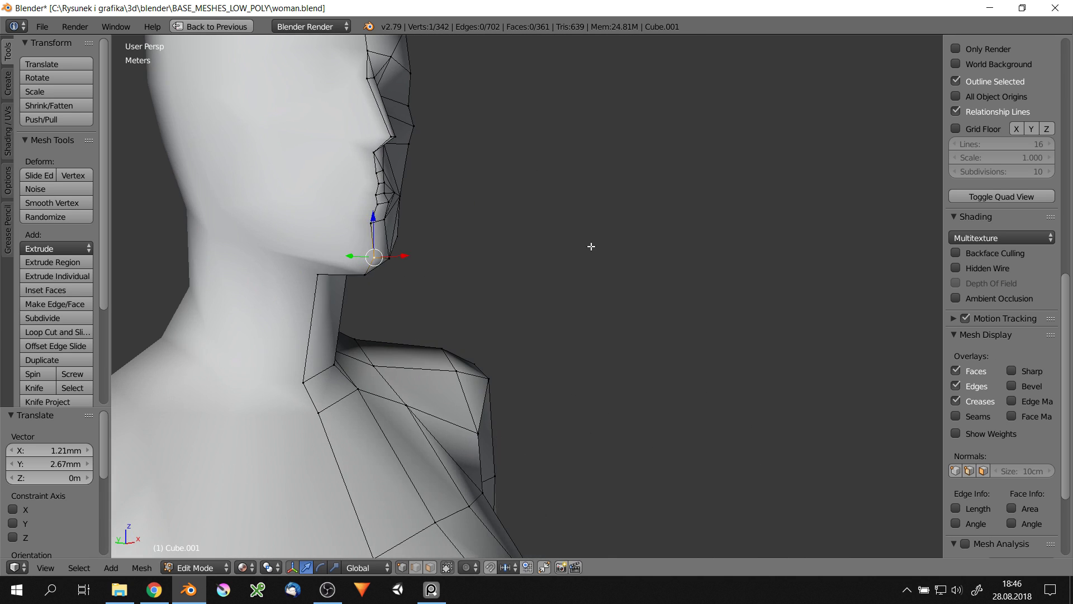
middle_drag(321, 200, 611, 108)
scroll(453, 244, up, 3)
middle_drag(453, 244, 587, 297)
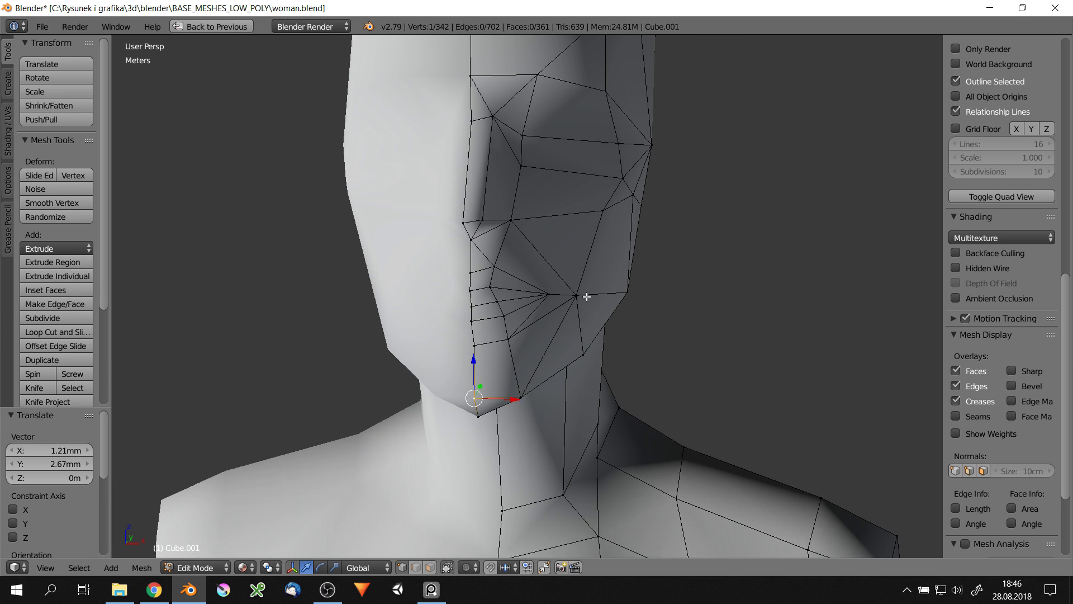
scroll(507, 426, up, 3)
Compare the side and front views and move the jaw vertex
key(KP_3)
key(KP_1)
scroll(609, 364, down, 3)
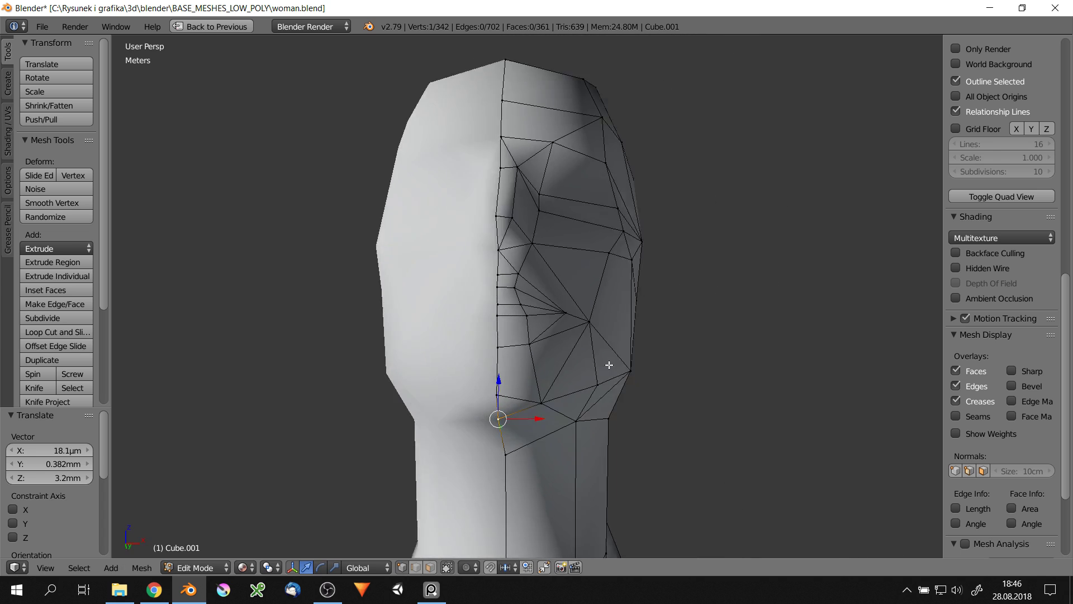
scroll(611, 366, up, 1)
key(KP_3)
scroll(538, 319, up, 3)
middle_drag(538, 319, 649, 429)
key(g)
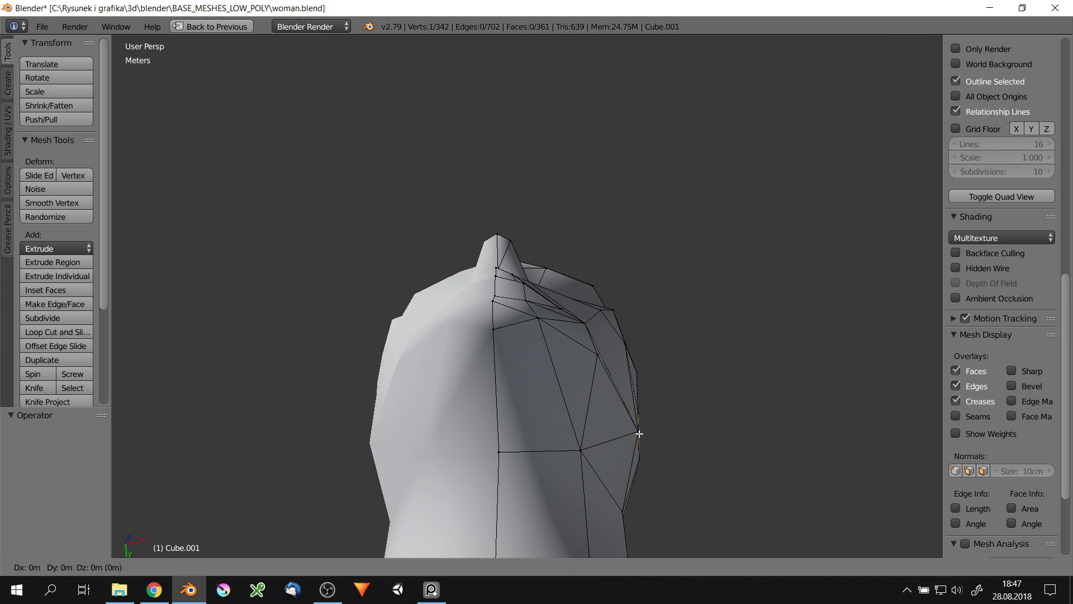
middle_drag(591, 342, 594, 355)
Vertex-slide the cheek vertex along its edge by a 0.068 factor
right_click(619, 222)
key(g)
key(g)
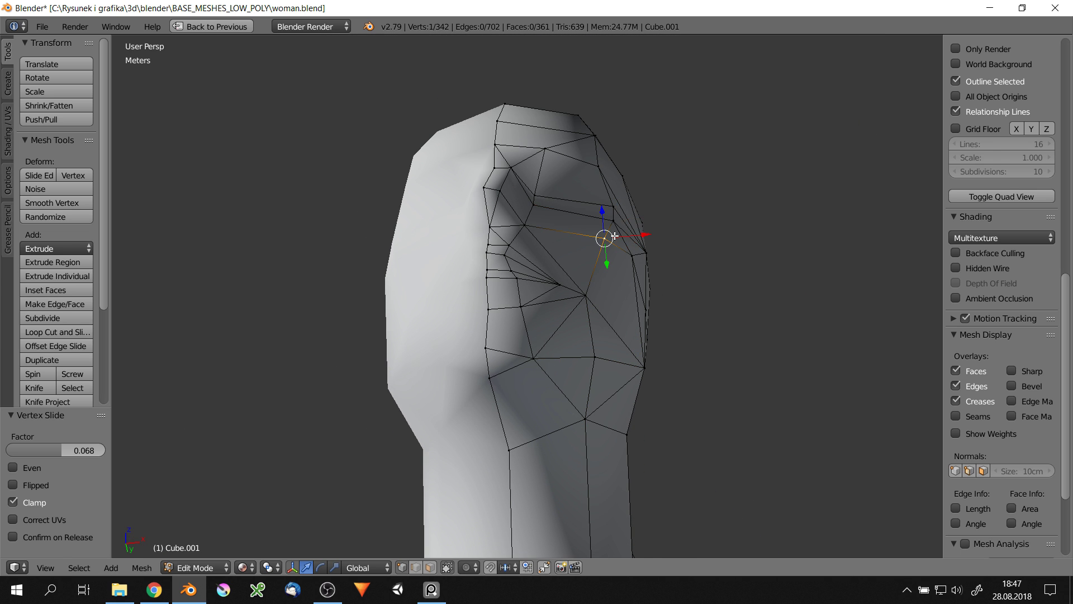
middle_drag(615, 235, 651, 329)
click(646, 238)
scroll(645, 237, down, 5)
Preview the figure, switch to Right Ortho view and resume mesh editing
key(Tab)
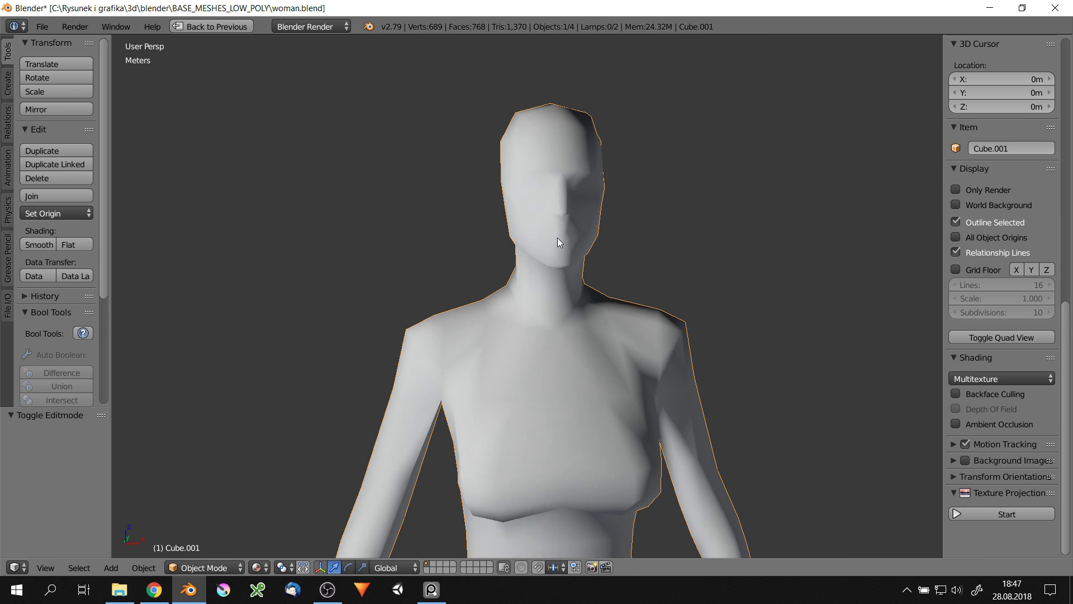
scroll(558, 237, down, 2)
key(Tab)
key(Tab)
scroll(516, 157, up, 3)
scroll(507, 204, down, 5)
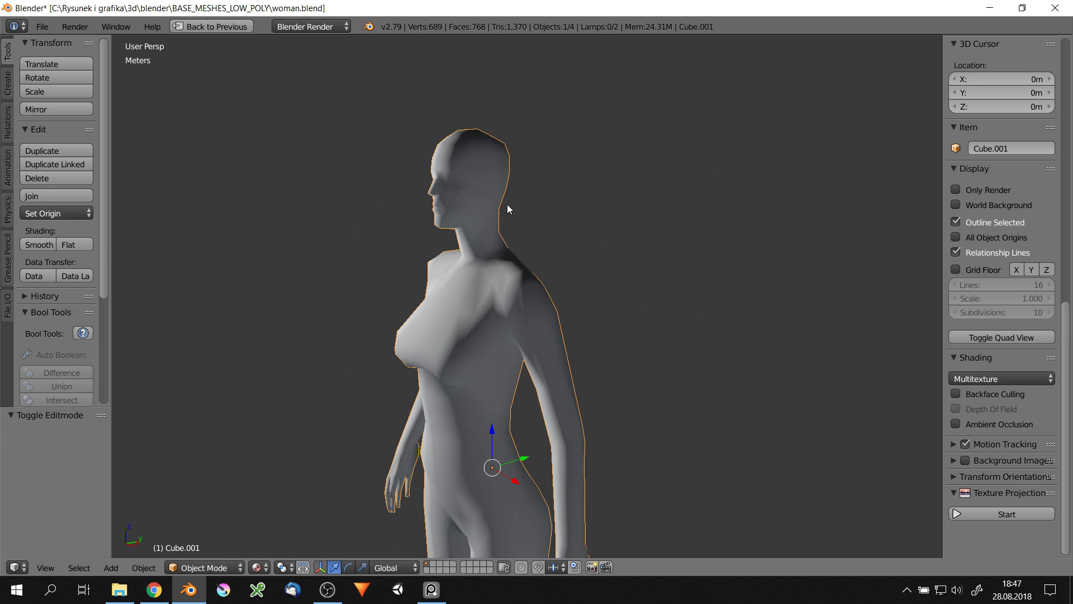
scroll(520, 253, down, 2)
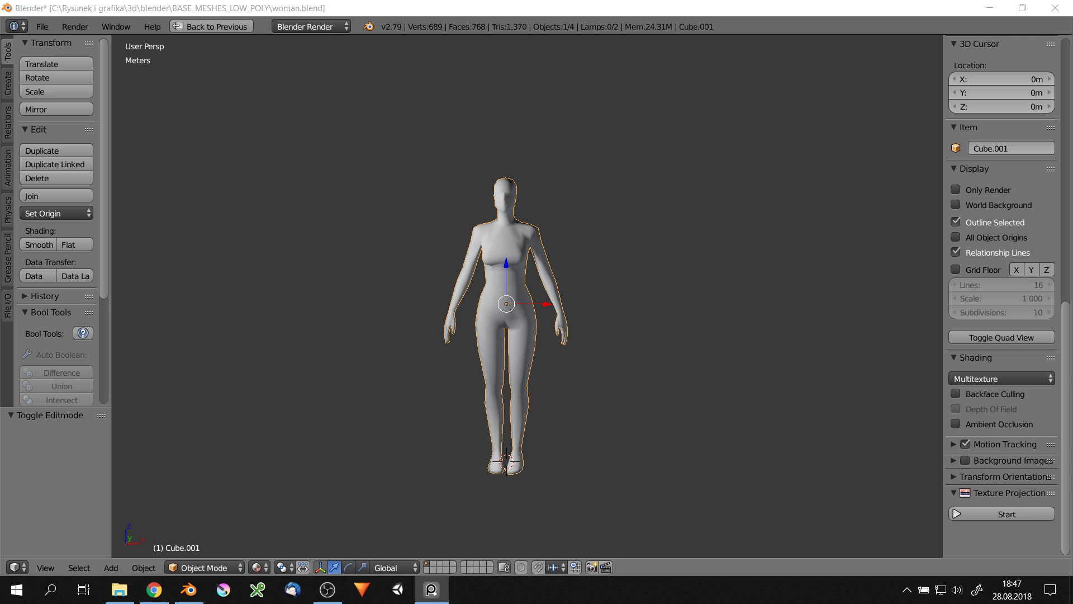
key(KP_3)
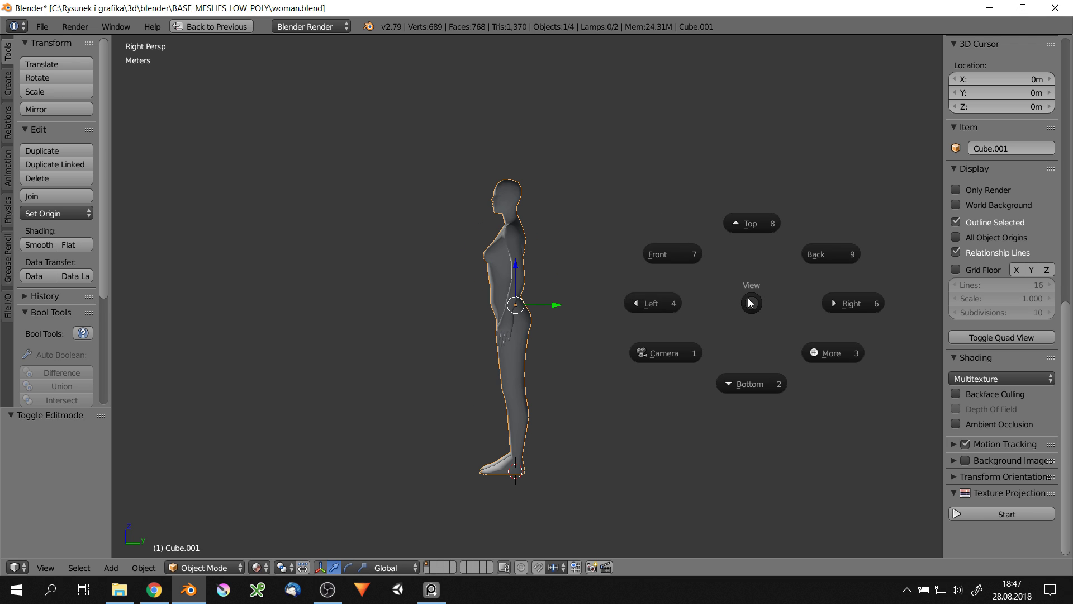
scroll(582, 274, up, 5)
key(alt+z)
key(Tab)
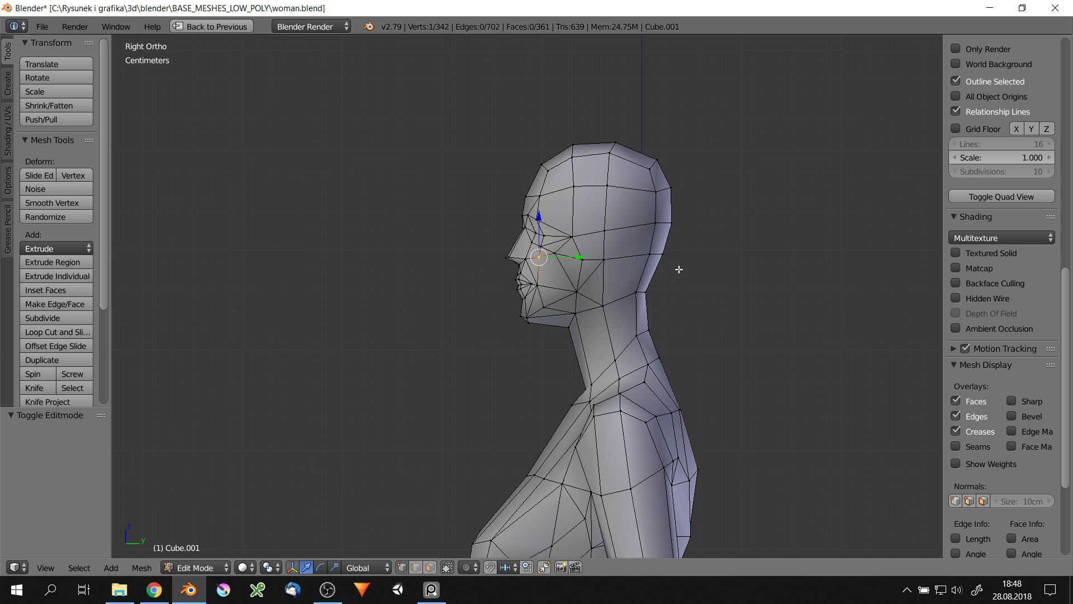
Nudge a jaw vertex and two neck vertices slightly into better positions
scroll(559, 341, up, 3)
right_drag(558, 342, 559, 338)
scroll(623, 311, down, 2)
right_drag(579, 393, 582, 391)
scroll(584, 402, up, 2)
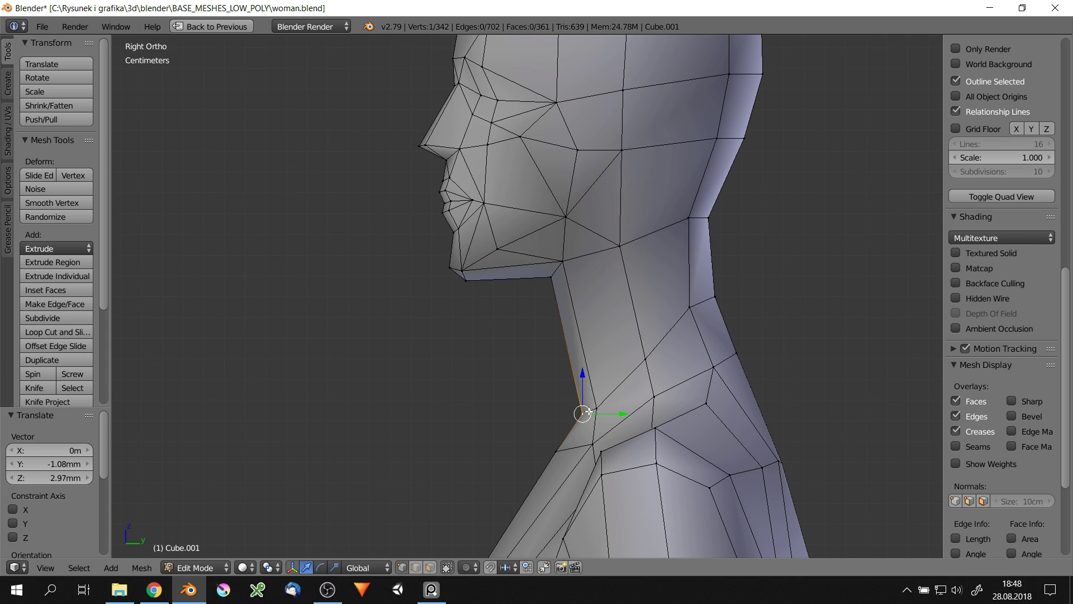
right_drag(686, 307, 688, 307)
scroll(643, 309, down, 3)
scroll(559, 164, up, 3)
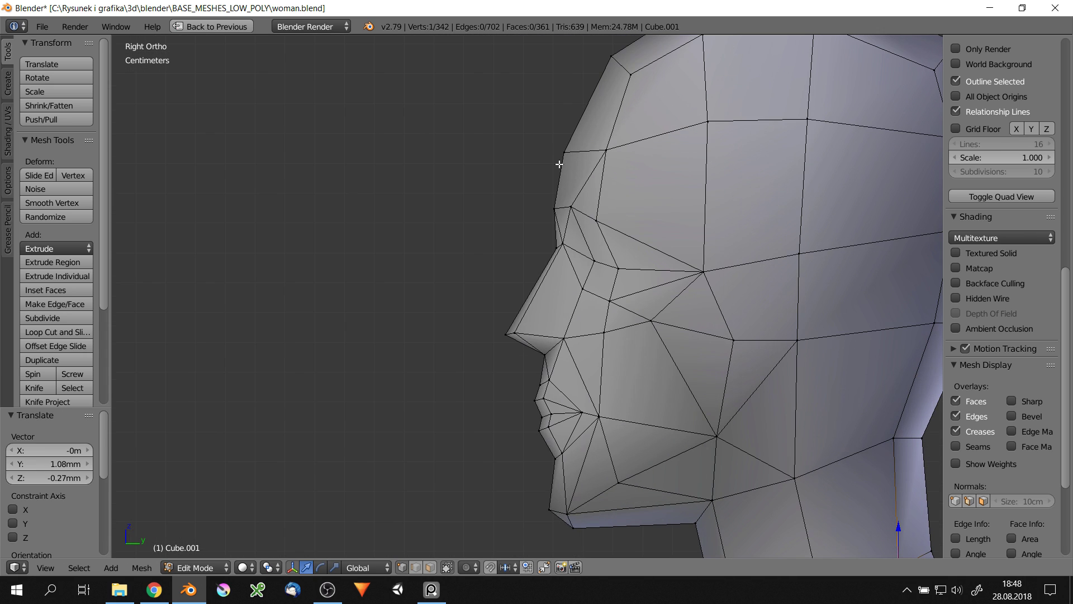
Push a lip face forward along Y and reposition a jaw vertex along X
right_click(539, 413)
drag(554, 412, 559, 412)
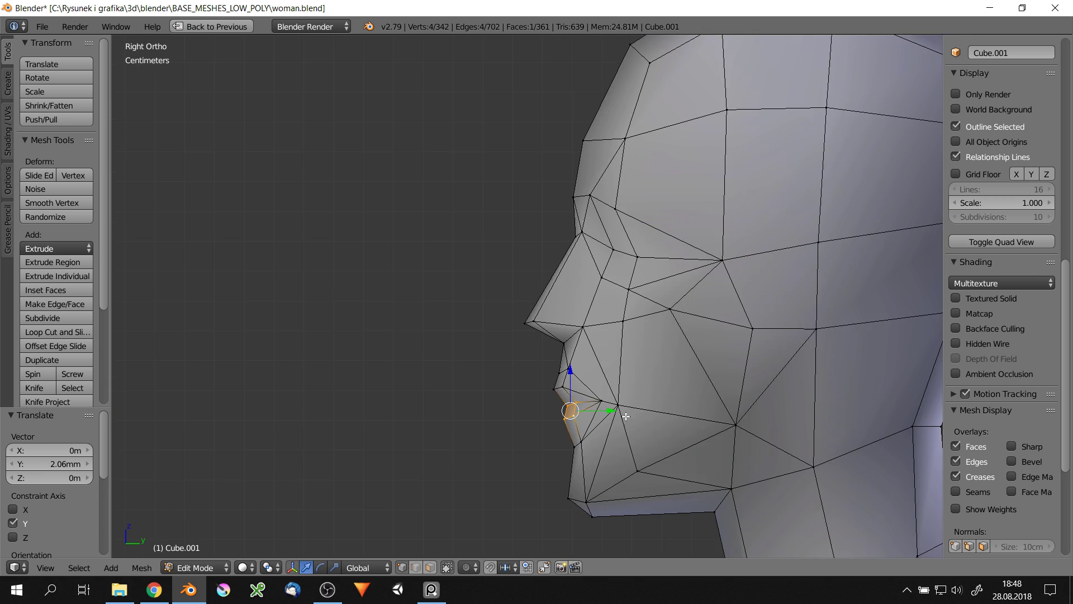
mouse_move(559, 412)
middle_down()
mouse_move(672, 299)
mouse_move(606, 360)
middle_up()
right_click(635, 335)
key(g)
key(x)
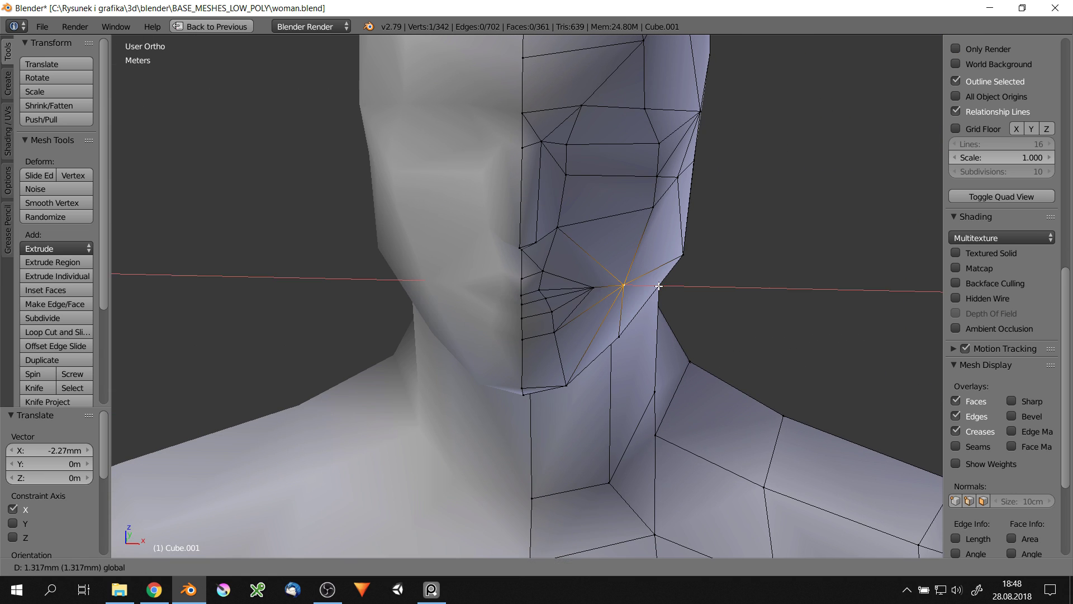
click(733, 299)
key(g)
key(x)
click(699, 298)
From a side view, move a vertex freely and cancel the pending edge cut
mouse_move(699, 298)
middle_down()
mouse_move(749, 179)
mouse_move(637, 169)
mouse_move(542, 248)
mouse_move(629, 260)
mouse_move(651, 299)
mouse_move(627, 276)
mouse_move(526, 264)
middle_up()
key(g)
click(638, 172)
scroll(637, 172, down, 3)
scroll(582, 252, up, 3)
scroll(629, 260, up, 2)
key(Escape)
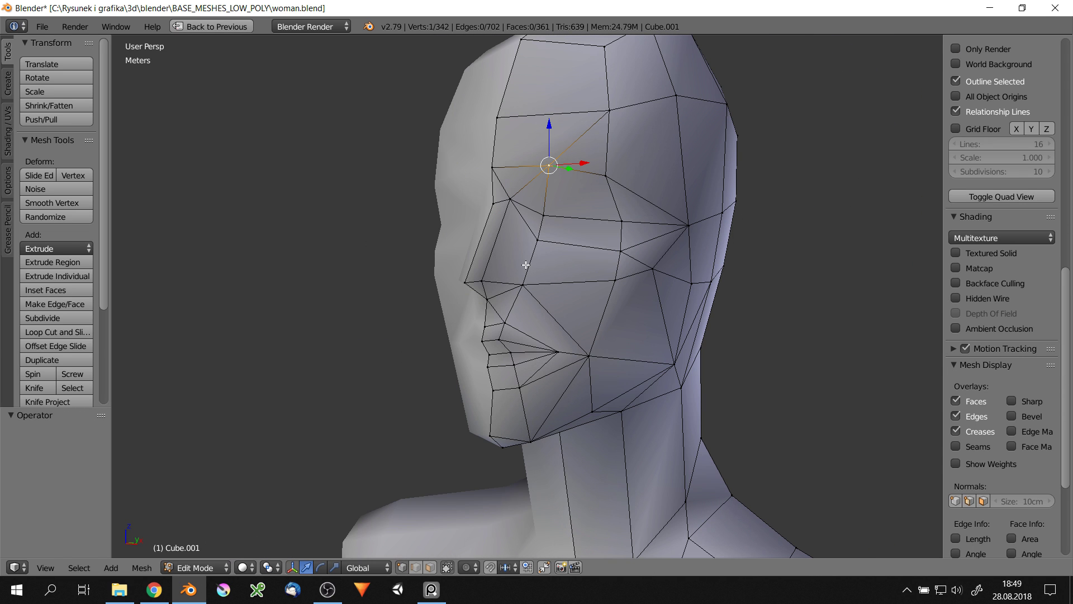
Knife-cut a new cheek edge, shift the side-cheek vertex along X, and add a cut near the jaw
mouse_move(559, 324)
middle_down()
mouse_move(522, 324)
mouse_move(516, 337)
middle_up()
scroll(511, 362, down, 1)
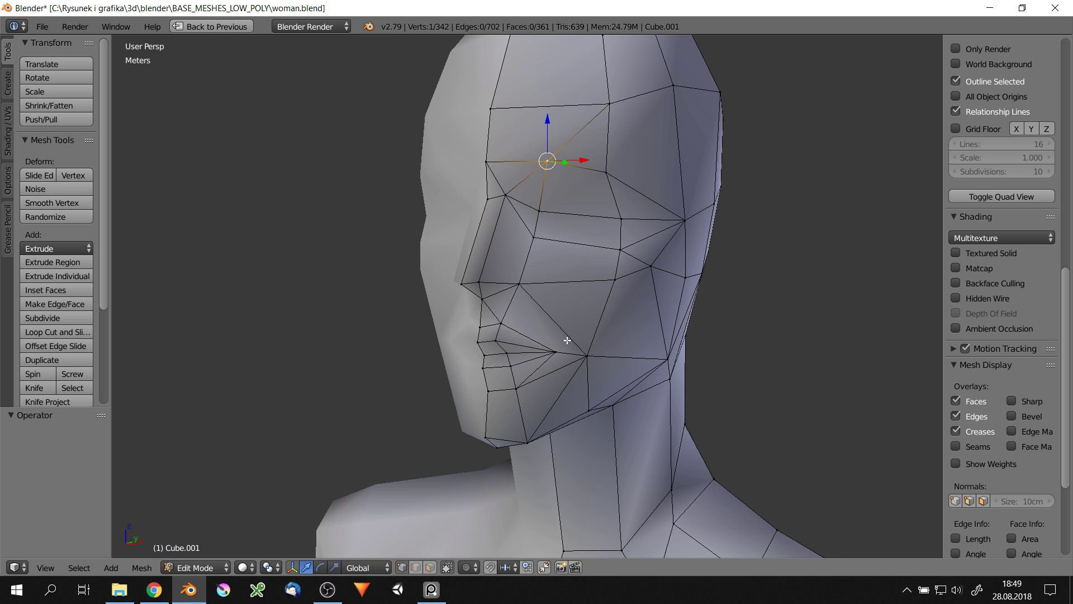
click(614, 280)
key(Return)
middle_drag(615, 279, 695, 443)
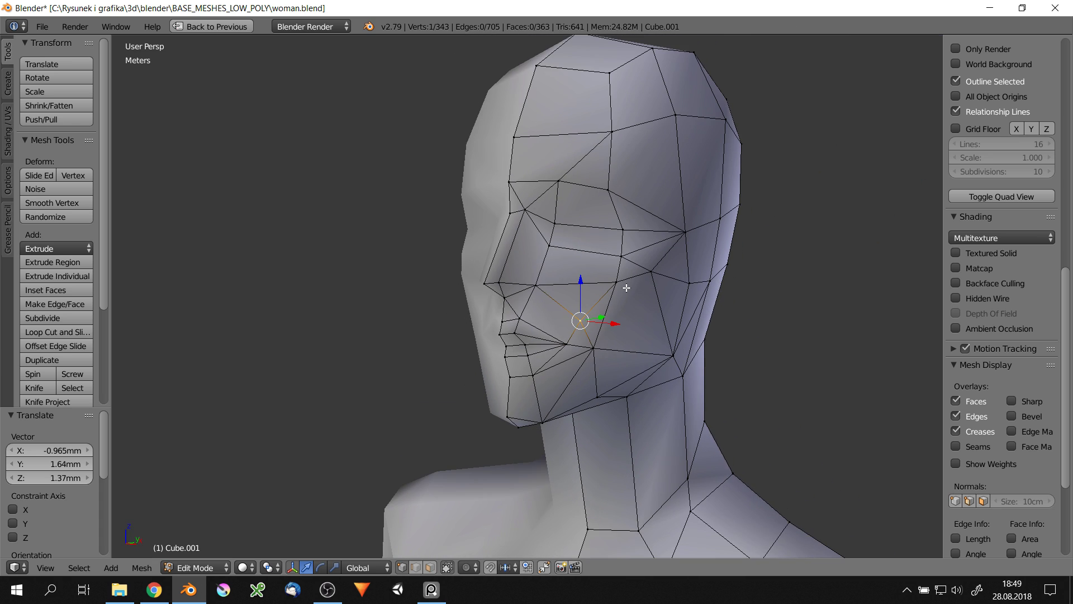
right_click(704, 277)
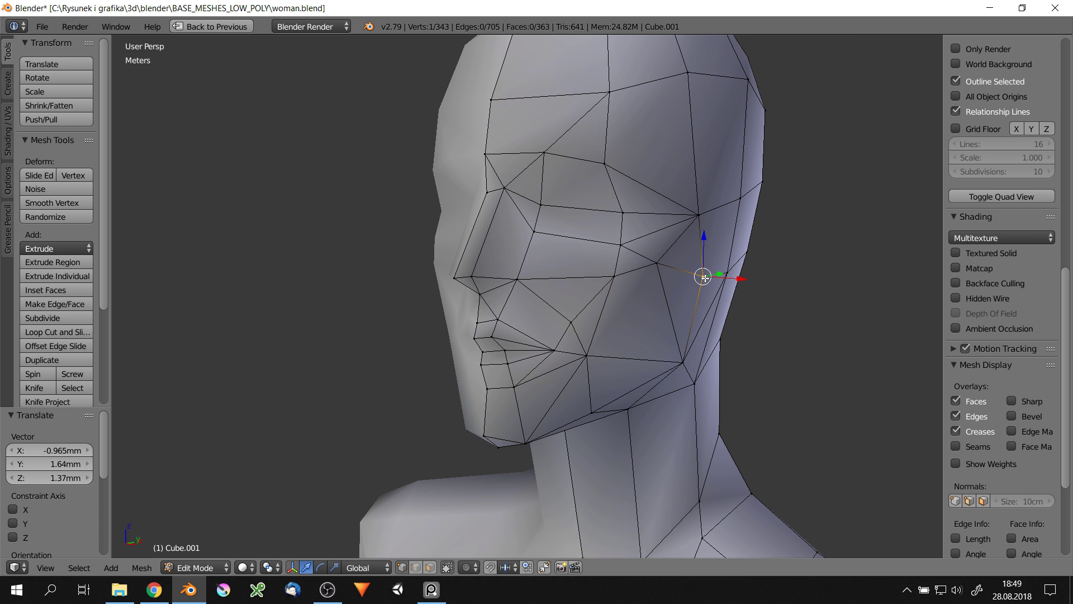
click(756, 272)
mouse_move(756, 271)
middle_down()
mouse_move(570, 285)
mouse_move(758, 339)
mouse_move(701, 420)
middle_up()
key(Return)
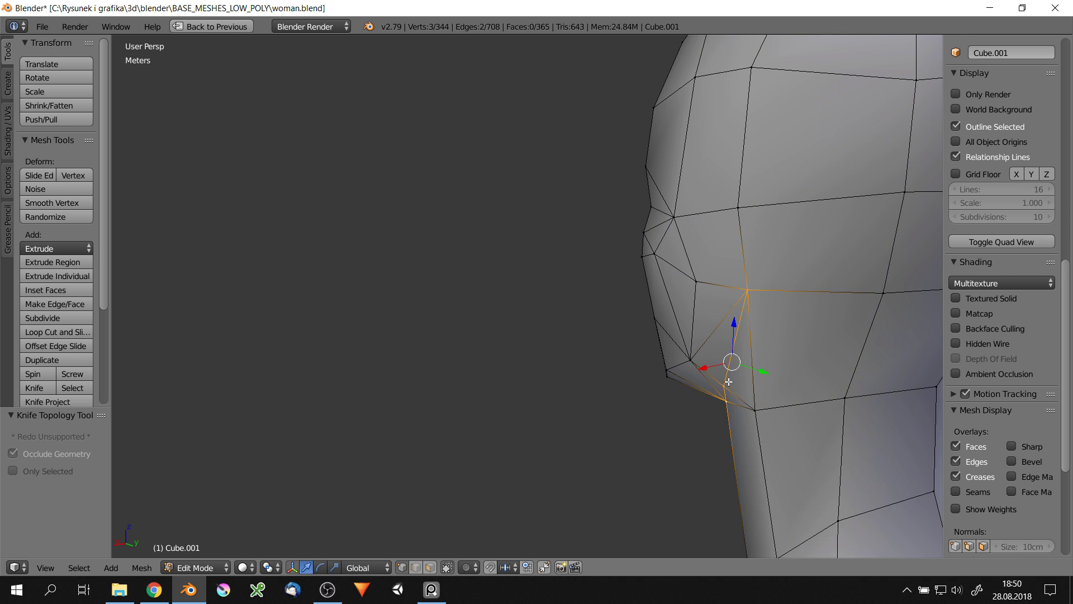
Move a vertex near the jaw, then switch back to Object Mode
mouse_move(731, 360)
middle_down()
mouse_move(773, 352)
mouse_move(747, 334)
mouse_move(719, 422)
middle_up()
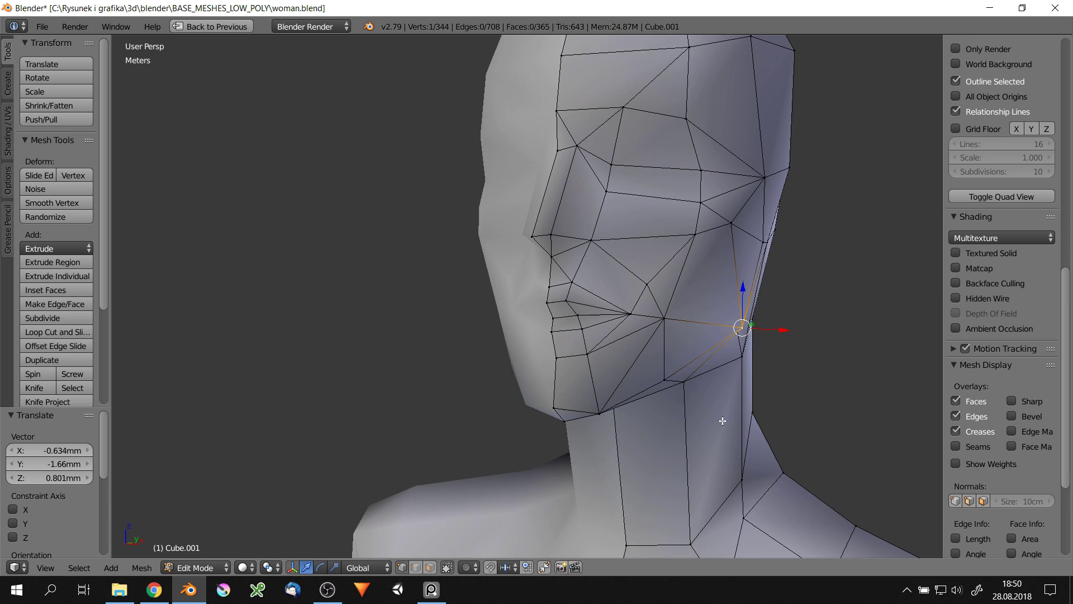
key(g)
click(782, 192)
click(813, 202)
mouse_move(812, 203)
middle_down()
mouse_move(815, 191)
mouse_move(791, 192)
mouse_move(678, 287)
mouse_move(613, 250)
mouse_move(582, 290)
mouse_move(603, 273)
mouse_move(561, 110)
mouse_move(551, 173)
middle_up()
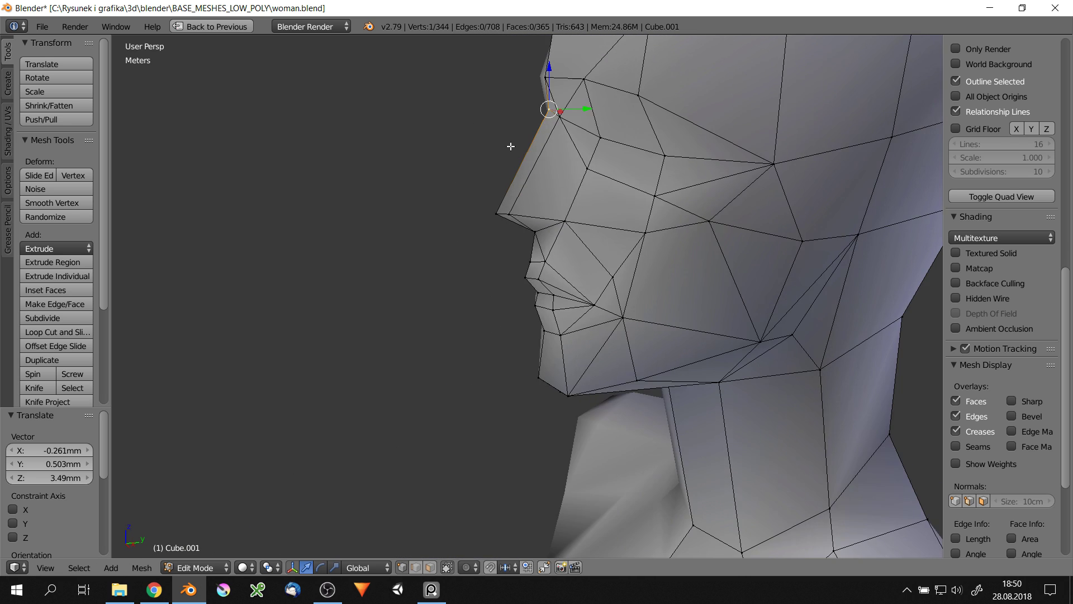
key(Tab)
click(482, 176)
scroll(645, 217, down, 8)
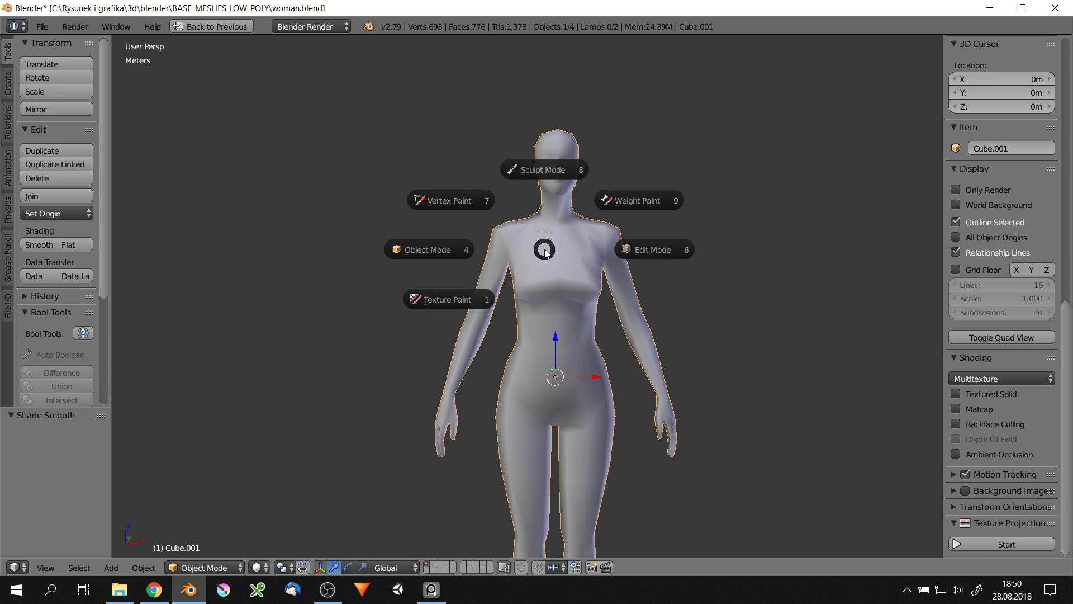
Dismiss the mode menu and re-enter Edit Mode on the body mesh
click(626, 240)
key(Tab)
scroll(575, 149, up, 5)
scroll(536, 153, up, 3)
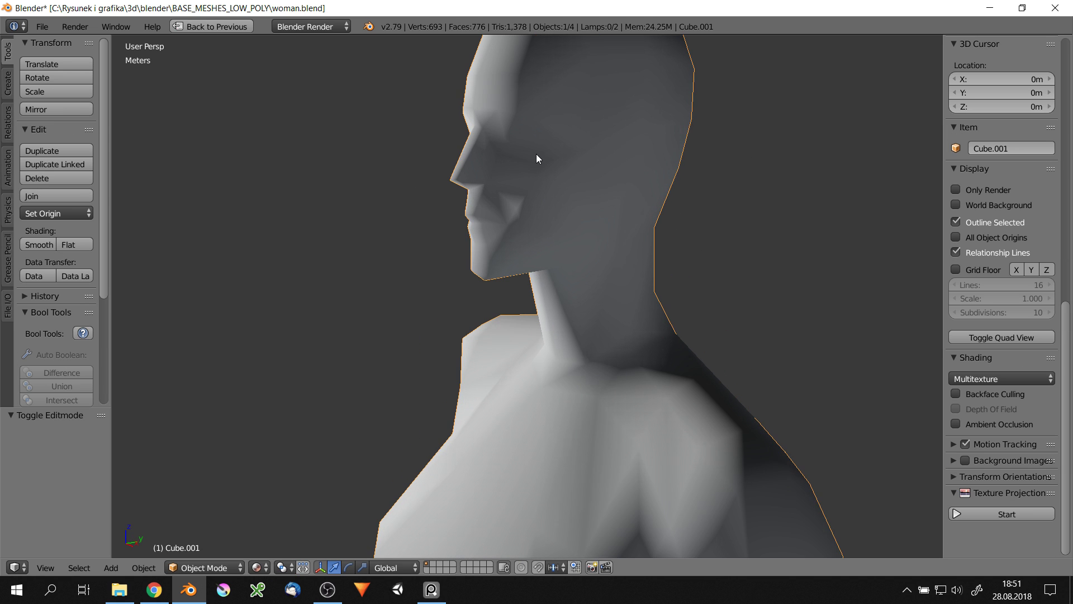
key(Tab)
Move the mouth edge and the chin vertex along the Y axis
right_click(477, 252)
key(g)
key(y)
mouse_move(506, 283)
middle_down()
mouse_move(535, 307)
mouse_move(526, 247)
mouse_move(570, 240)
middle_up()
right_click(539, 268)
key(g)
key(y)
click(537, 273)
Move the nose vertices along Z and reposition a vertex near the eye
scroll(535, 307, down, 3)
scroll(536, 280, up, 4)
right_click(539, 261)
click(526, 247)
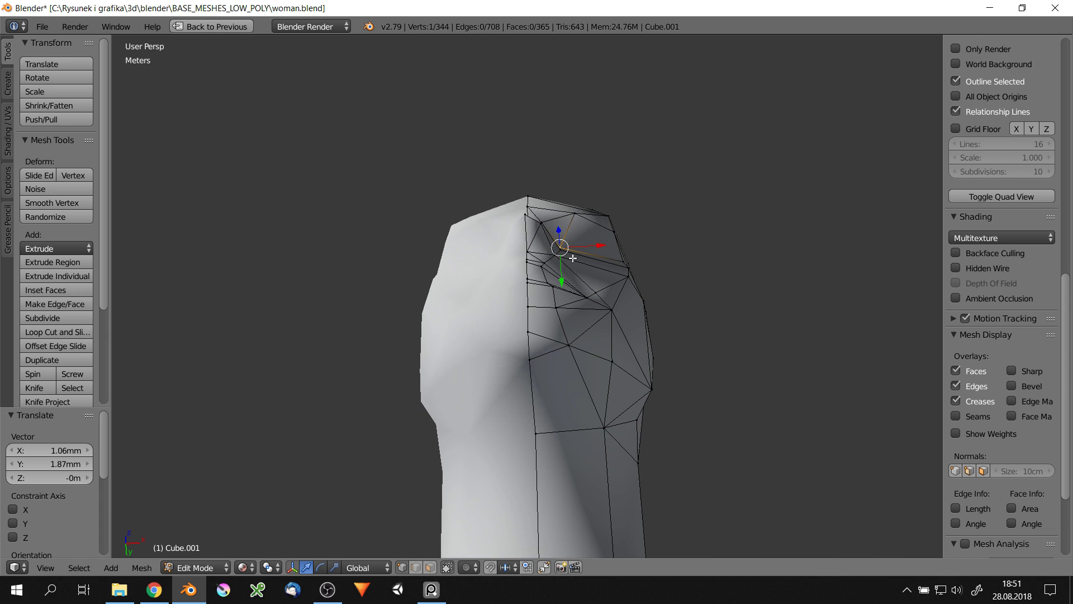
right_drag(570, 242, 576, 246)
mouse_move(576, 246)
middle_down()
mouse_move(618, 261)
mouse_move(557, 299)
middle_up()
Knife-cut a closed loop around the eye socket plus an extra edge inside it
key(KP_Decimal)
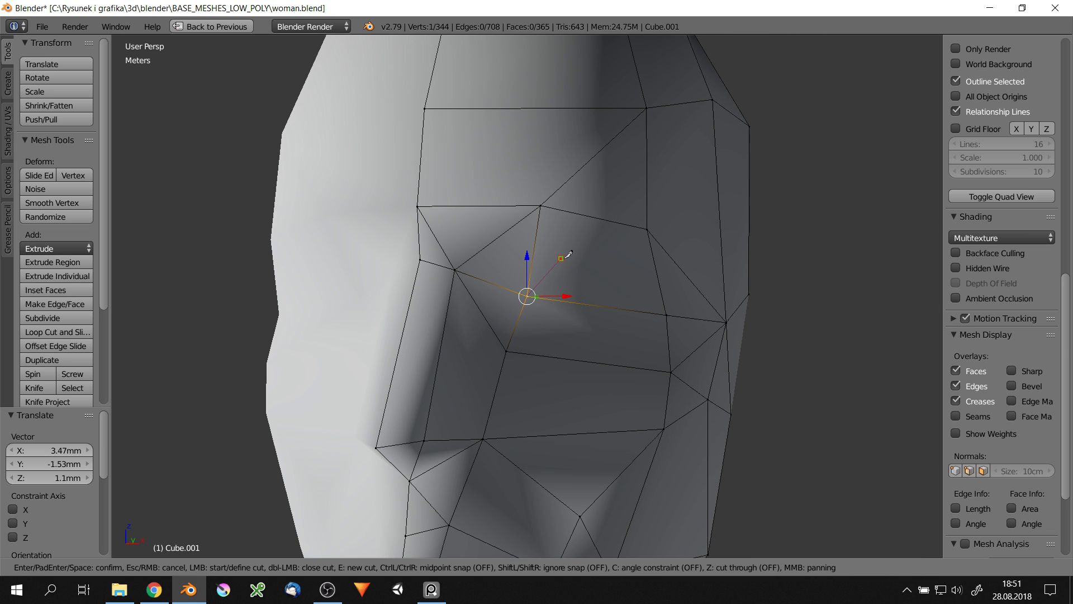
click(527, 296)
key(Return)
middle_drag(527, 297, 560, 310)
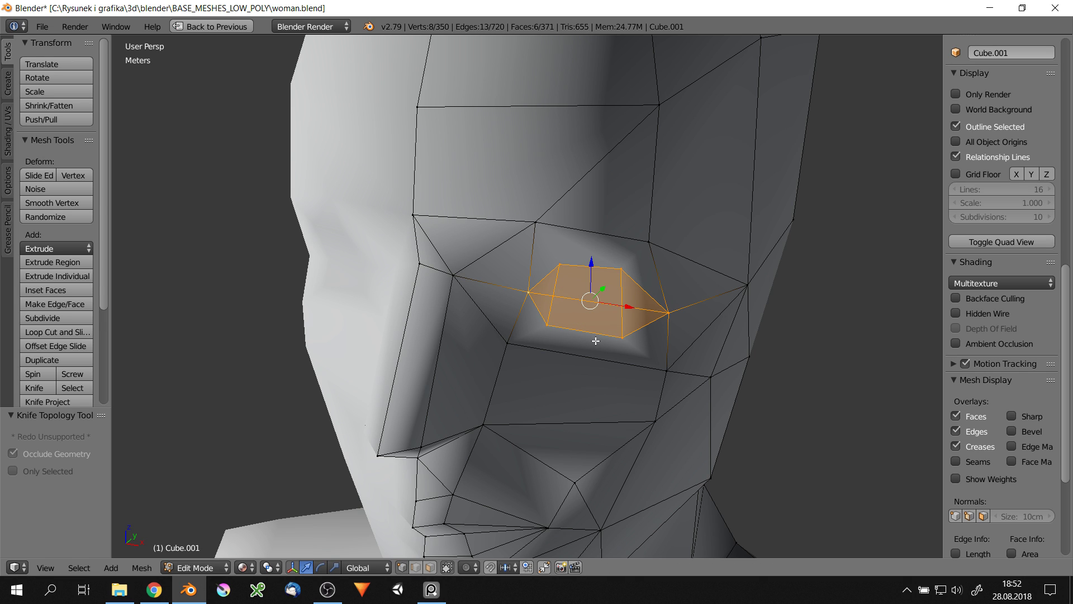
middle_drag(596, 341, 546, 349)
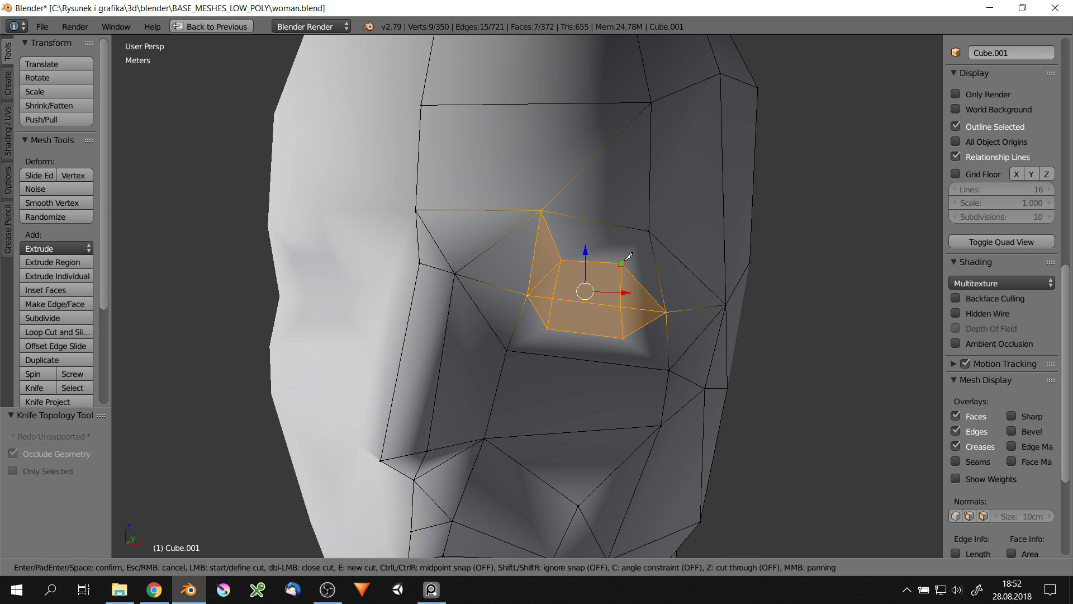
click(552, 326)
key(Return)
Move the eye-corner vertex along X, then adjust it again in front view
middle_drag(552, 326, 568, 313)
right_click(568, 295)
key(g)
key(x)
click(470, 324)
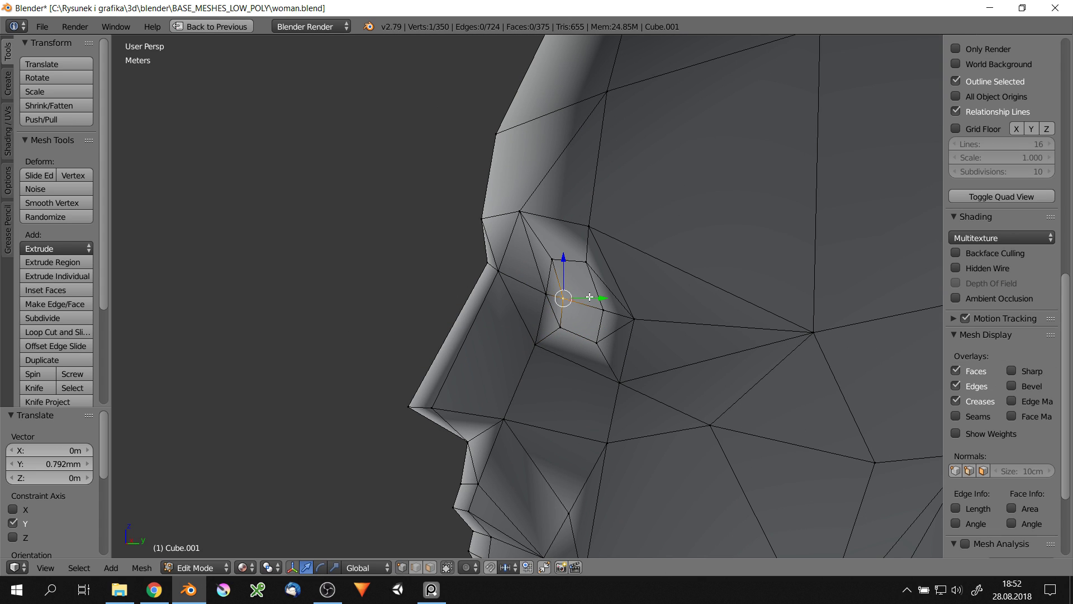
key(KP_1)
key(g)
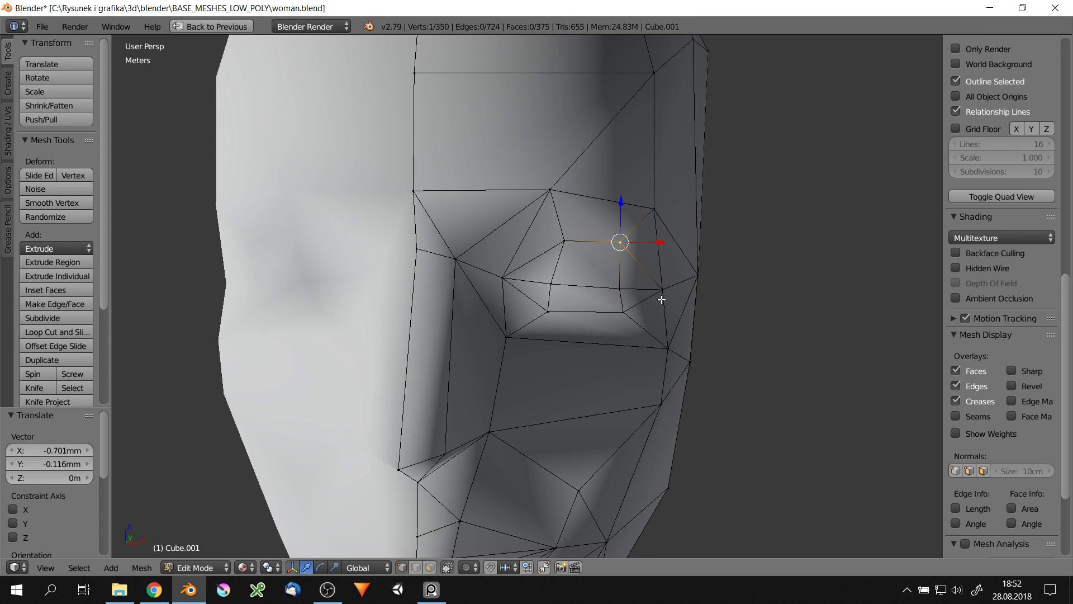
click(628, 271)
Give the eye vertex its final position and return to Object Mode
mouse_move(626, 255)
middle_down()
mouse_move(503, 335)
mouse_move(708, 302)
mouse_move(554, 195)
middle_up()
key(g)
click(665, 283)
scroll(709, 302, down, 3)
key(Tab)
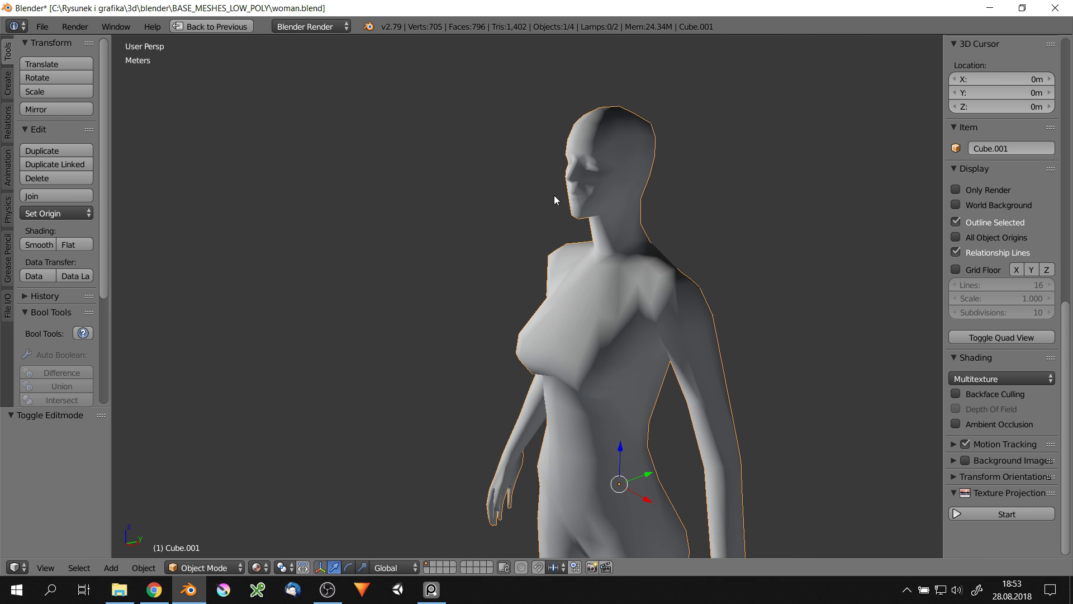
Select the whole body mesh in Edit Mode and unwrap its UVs
scroll(554, 196, up, 8)
key(Tab)
key(a)
key(u)
click(751, 222)
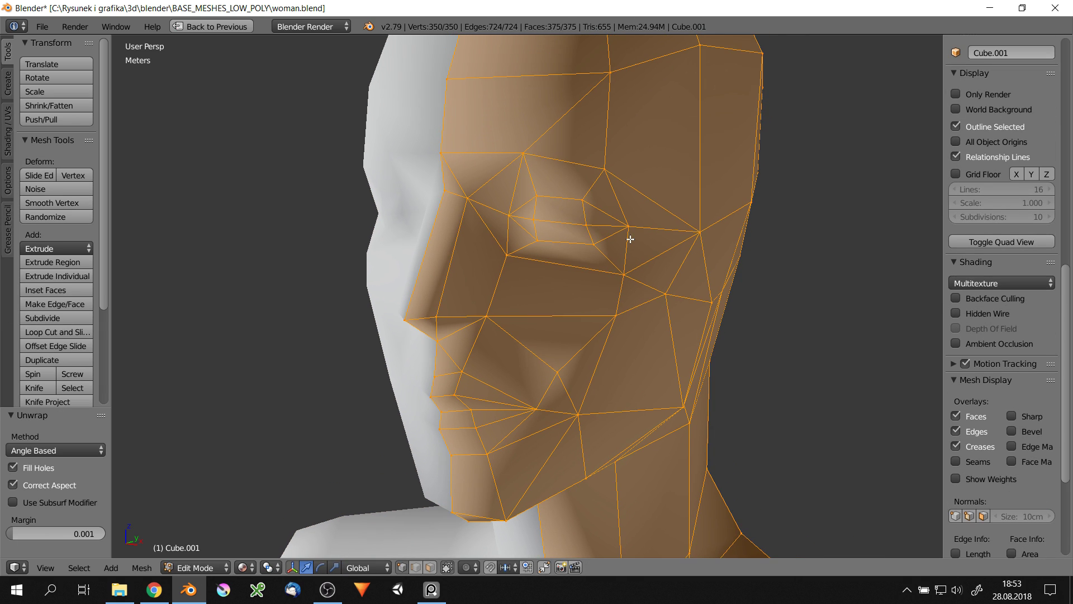
Add a new texture with a new 1024 px image named test
key(ctrl+Up)
click(980, 206)
click(1008, 354)
click(995, 512)
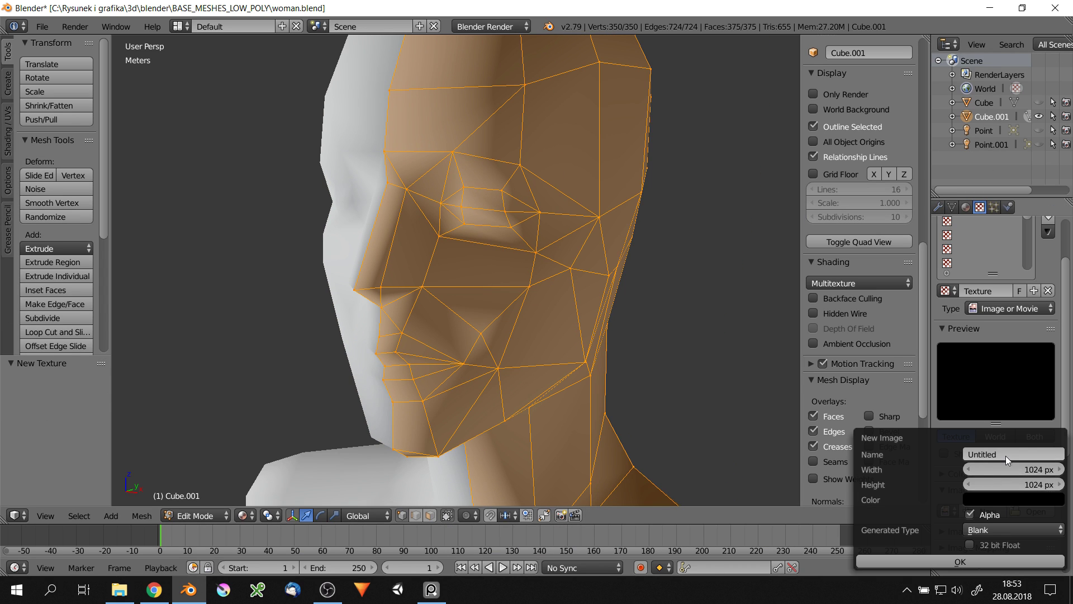
click(1009, 562)
key(ctrl+Tab)
key(Tab)
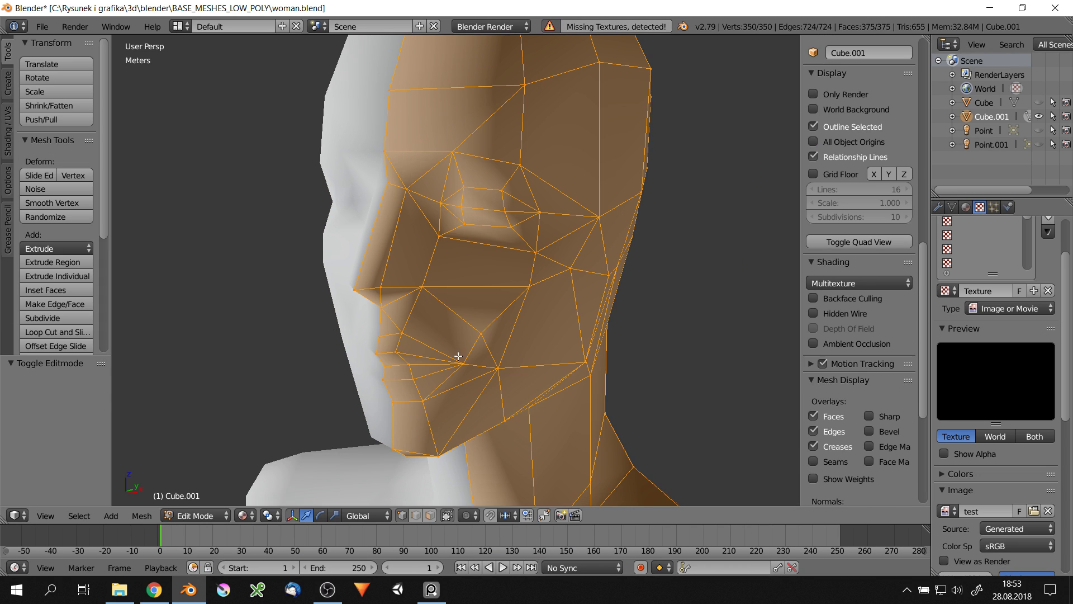
Split off a UV/Image Editor area and unlink the Render Result image
drag(4, 522, 287, 336)
click(15, 515)
click(39, 416)
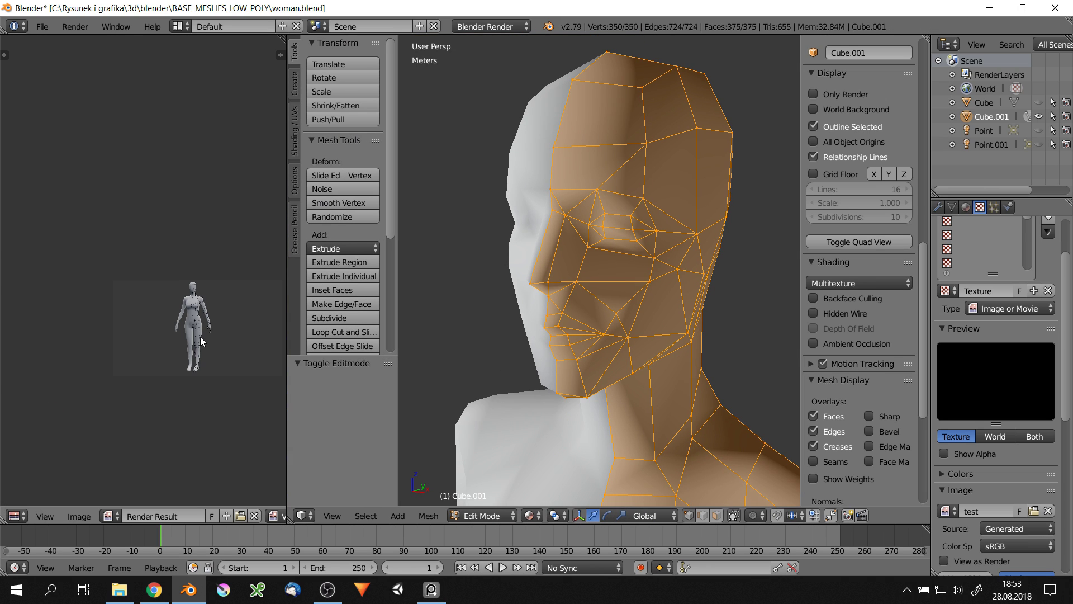
click(255, 515)
Re-unwrap the whole mesh with Smart UV Project
key(a)
scroll(615, 223, down, 3)
key(u)
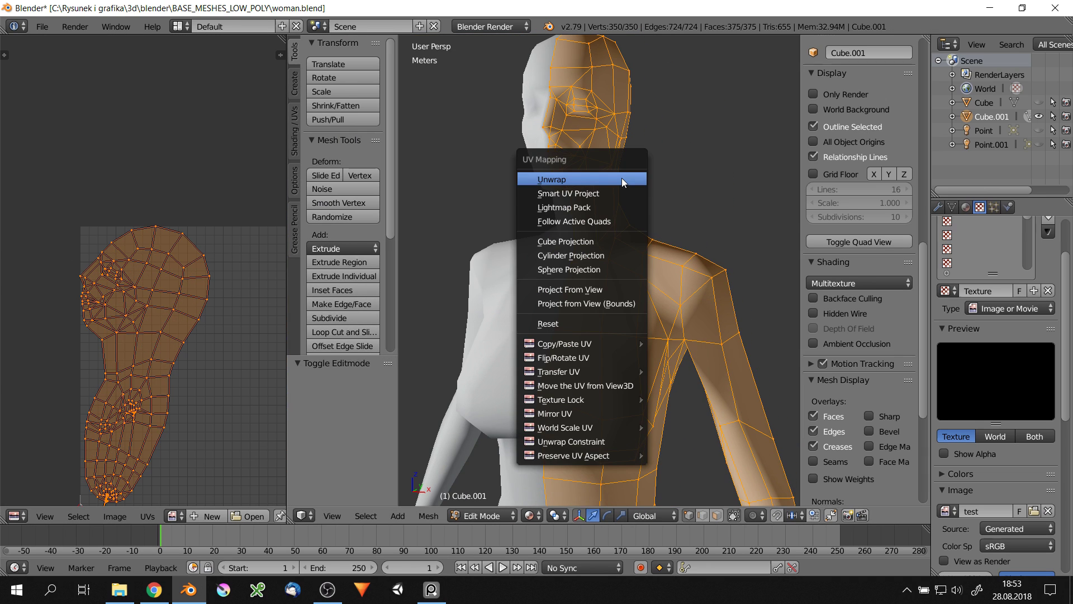
click(568, 193)
scroll(143, 279, up, 3)
scroll(604, 268, up, 3)
Assign the test image to the UVs and switch to Texture Paint mode
click(176, 515)
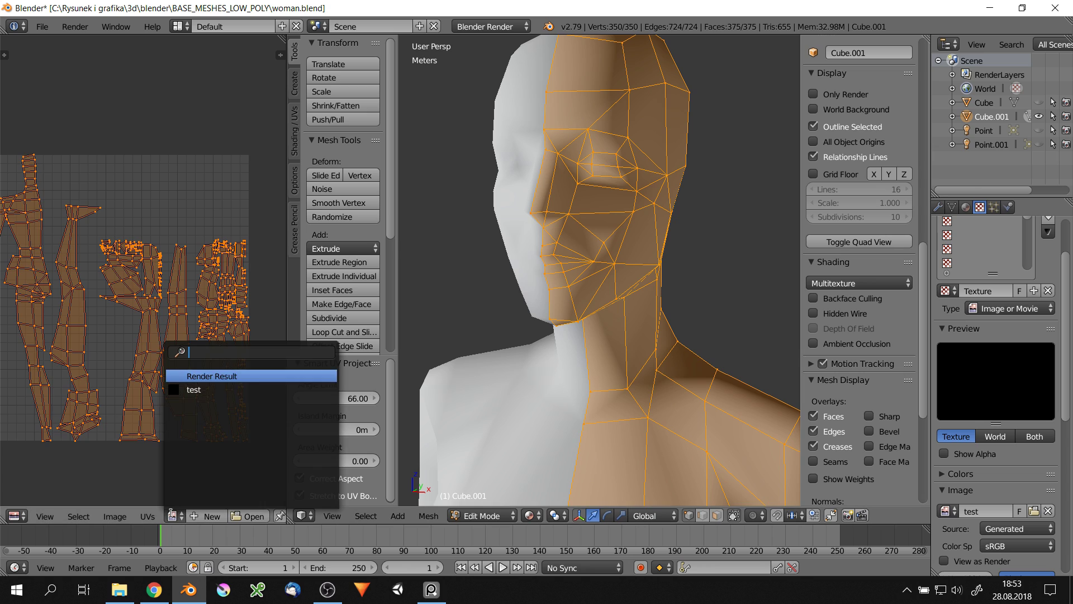
click(206, 388)
key(Tab)
click(712, 191)
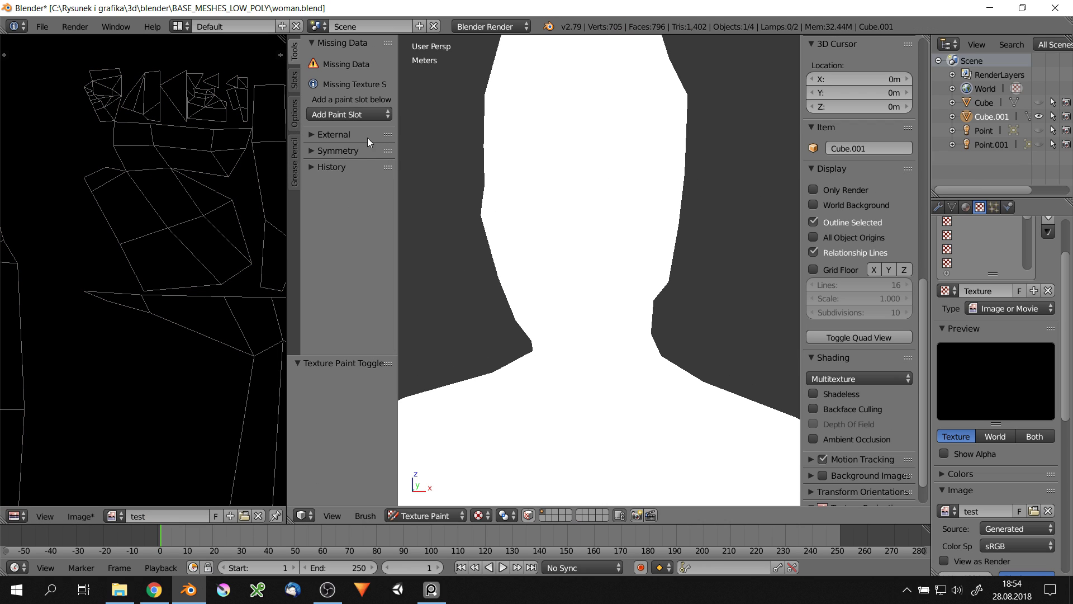
Switch to Texture Paint mode and make the material's Texture slot the paint target
key(Tab)
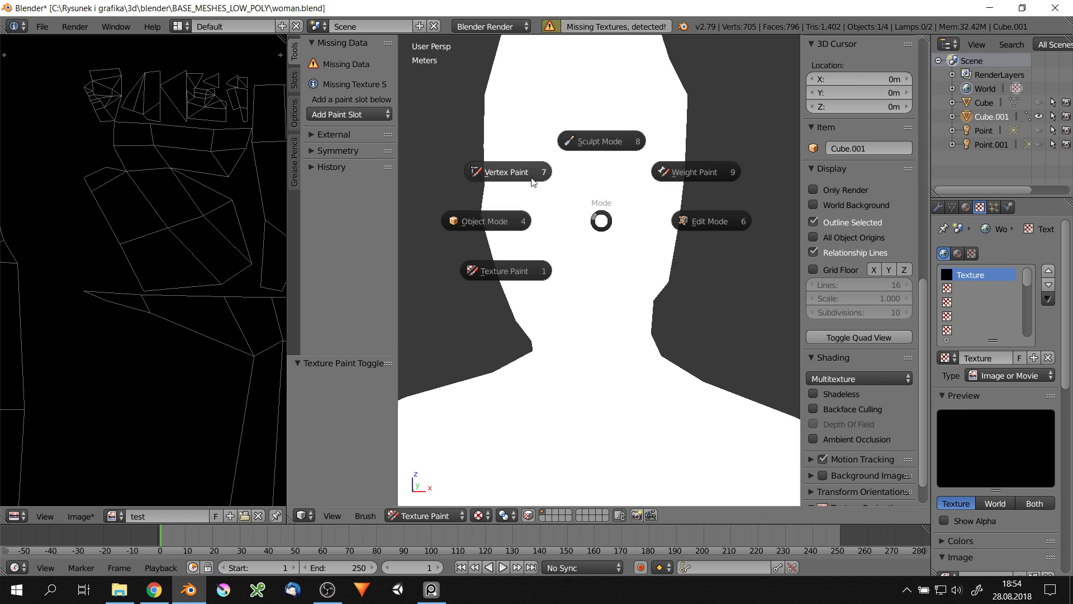
click(527, 221)
scroll(588, 182, up, 3)
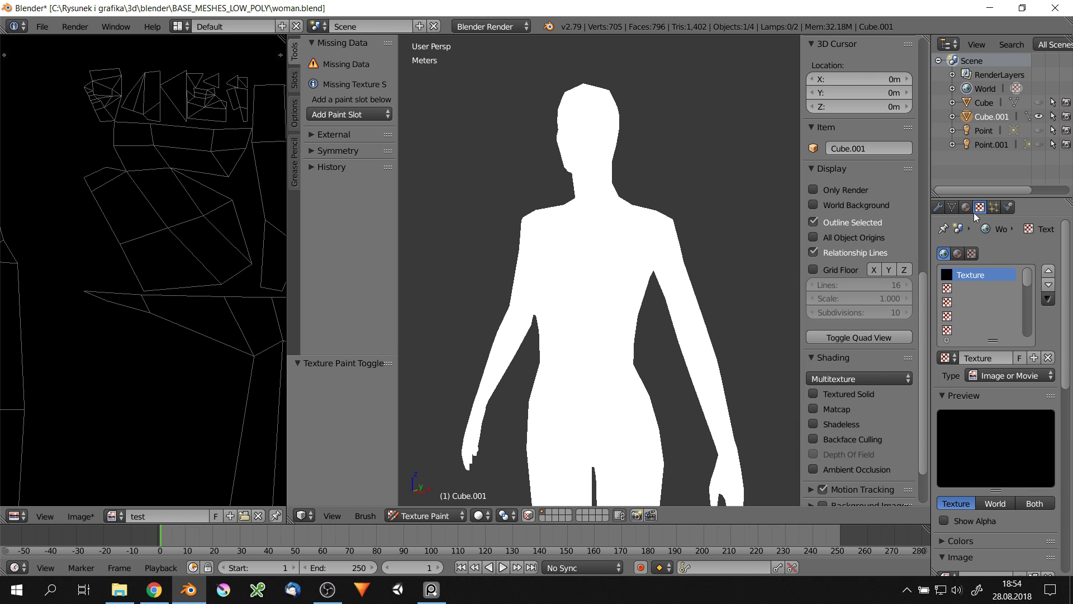
click(958, 253)
click(946, 357)
click(822, 391)
Enlarge the brush and cover the chest and body with white paint
drag(551, 237, 629, 241)
key(f)
click(659, 257)
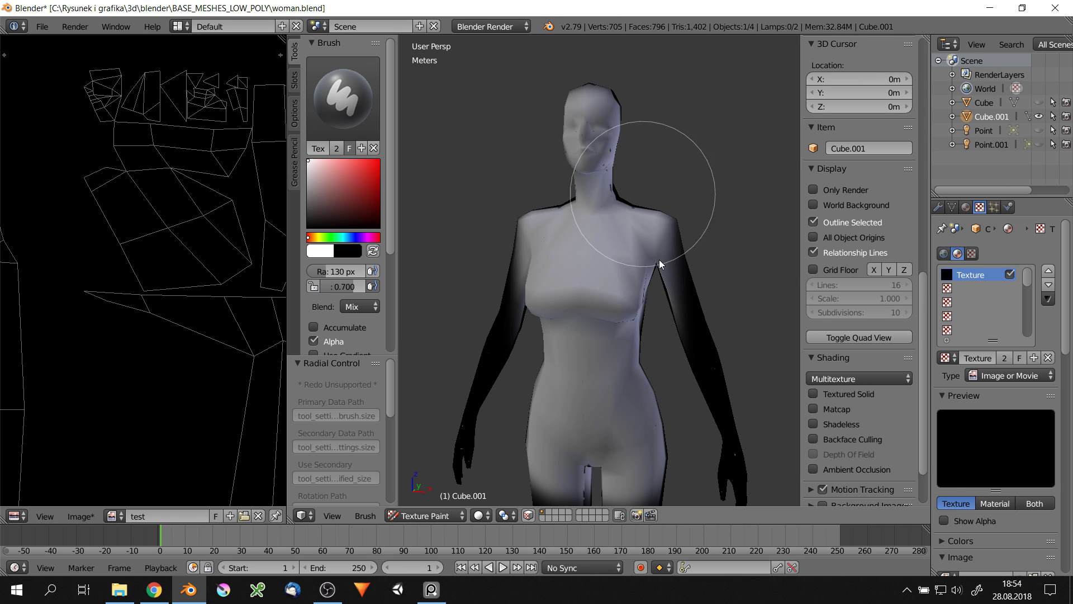
middle_drag(659, 256, 661, 112)
From front view, paint dark shading around the eyes and nose and darken the lips
key(KP_1)
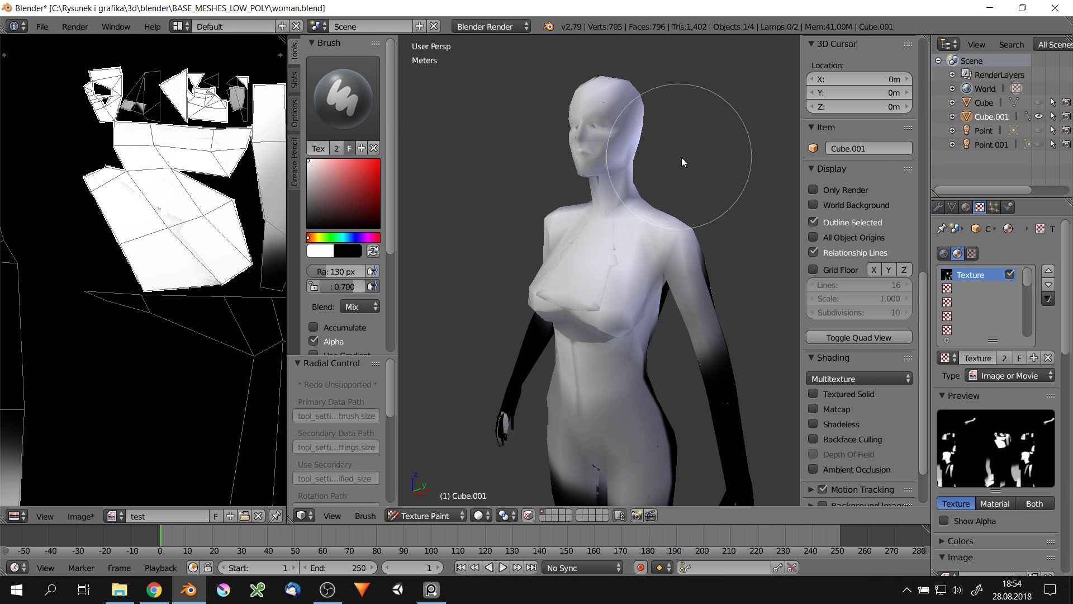
scroll(641, 116, up, 5)
key(ctrl+Up)
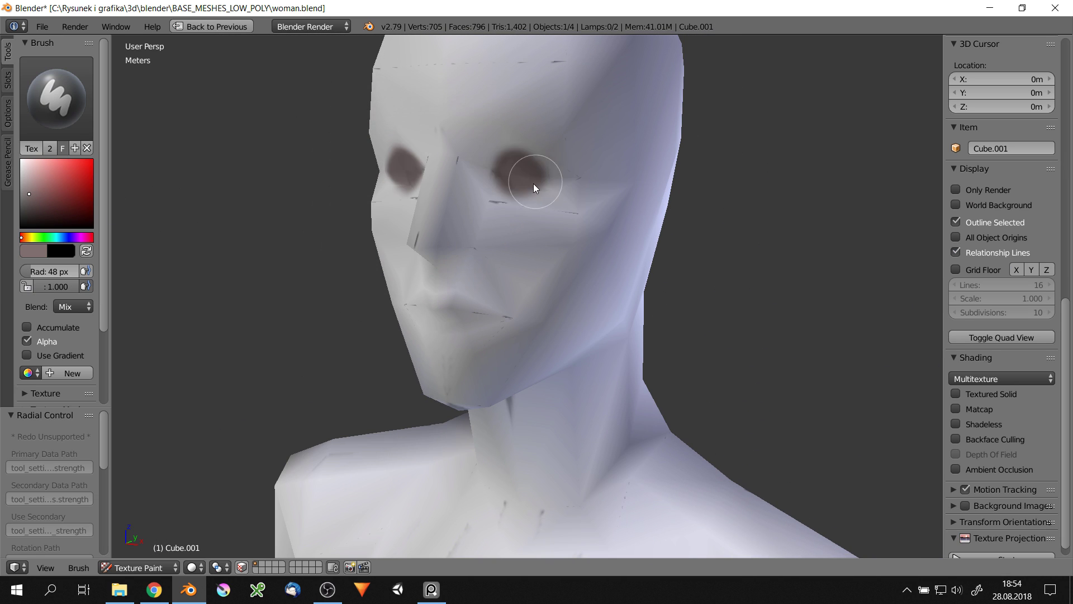
middle_drag(533, 184, 455, 239)
key(f)
click(455, 240)
drag(456, 303, 492, 304)
middle_drag(492, 304, 458, 324)
Resize the brush, sample white from the model and restore the normal window layout
scroll(459, 324, down, 2)
key(f)
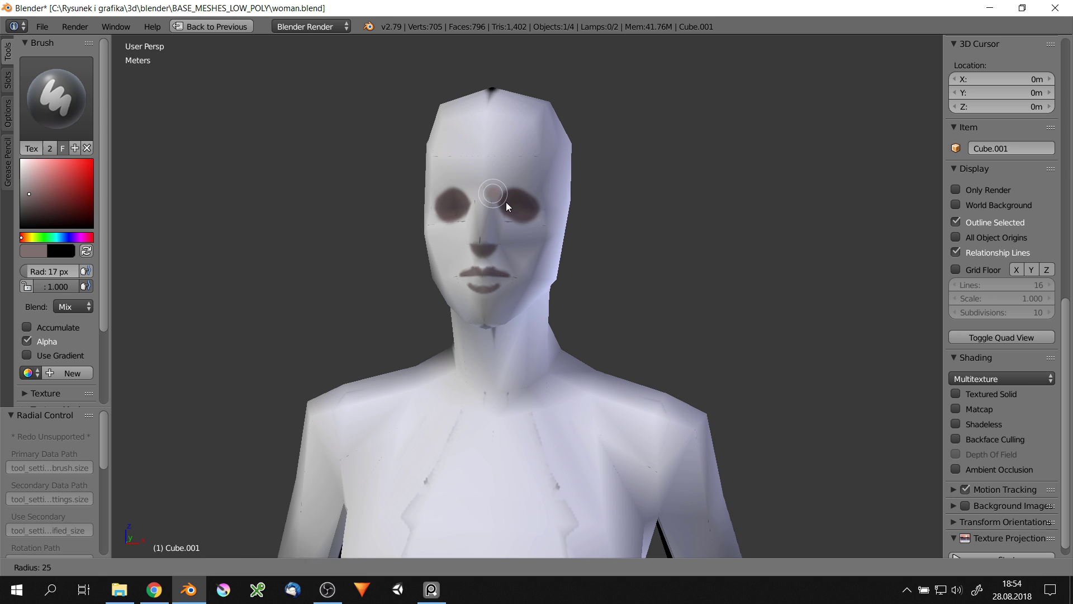
mouse_move(500, 215)
middle_down()
mouse_move(511, 306)
mouse_move(671, 199)
mouse_move(586, 241)
mouse_move(495, 117)
mouse_move(516, 172)
mouse_move(606, 249)
middle_up()
key(f)
key(s)
key(ctrl+Up)
scroll(606, 249, down, 5)
scroll(608, 253, up, 8)
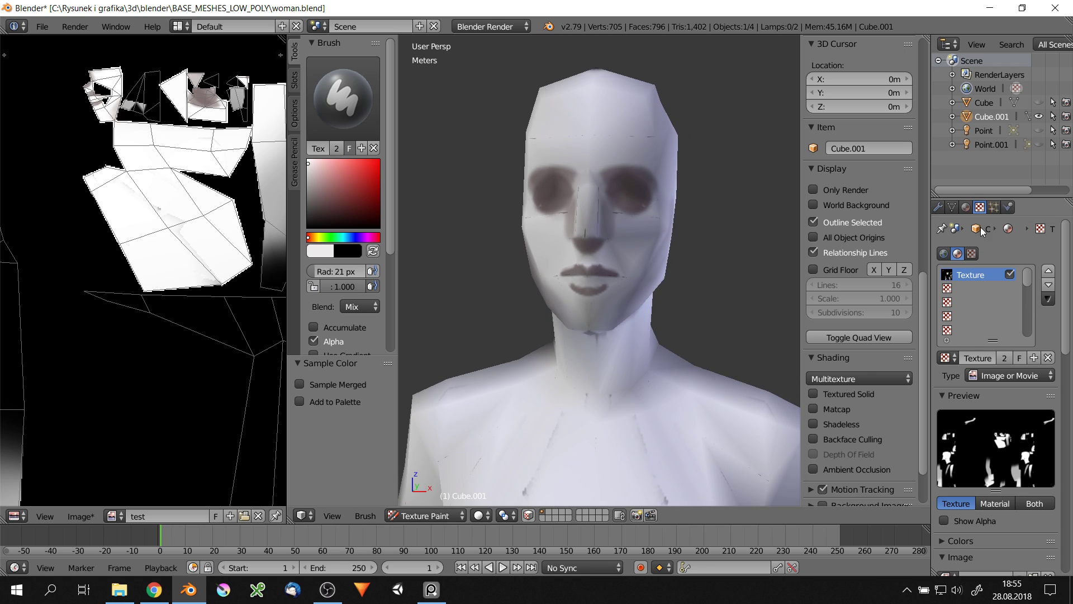
Make the material shadeless in the material settings
click(966, 207)
scroll(1066, 413, down, 2)
scroll(1066, 414, down, 4)
click(1006, 437)
scroll(612, 186, up, 3)
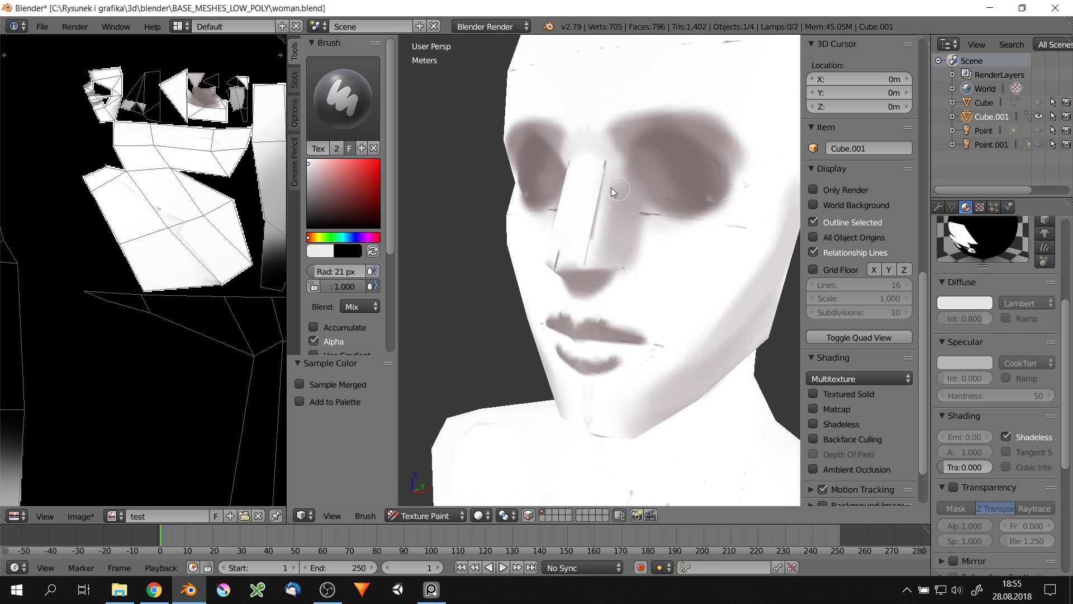
Resize the brush and sample a grey tone from the face
middle_drag(612, 187, 604, 247)
key(f)
click(591, 189)
mouse_move(590, 189)
middle_down()
mouse_move(612, 169)
mouse_move(599, 237)
mouse_move(623, 271)
mouse_move(632, 167)
middle_up()
key(s)
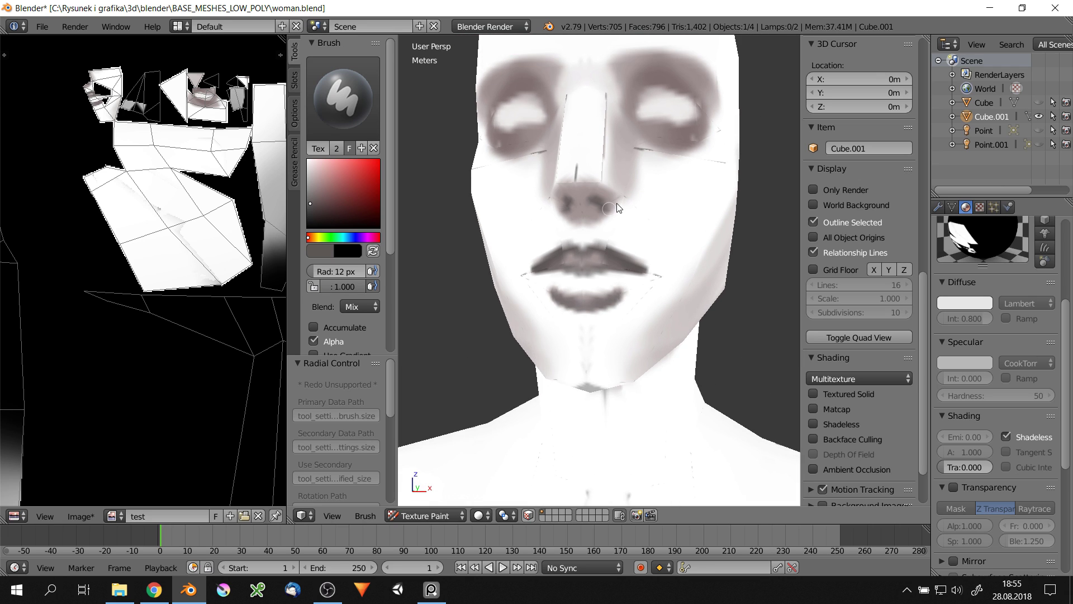
Paint dark pupils into both eyes with a smaller brush, then sample light skin colour
scroll(635, 133, down, 3)
scroll(636, 141, up, 2)
key(bracketleft)
drag(643, 143, 665, 132)
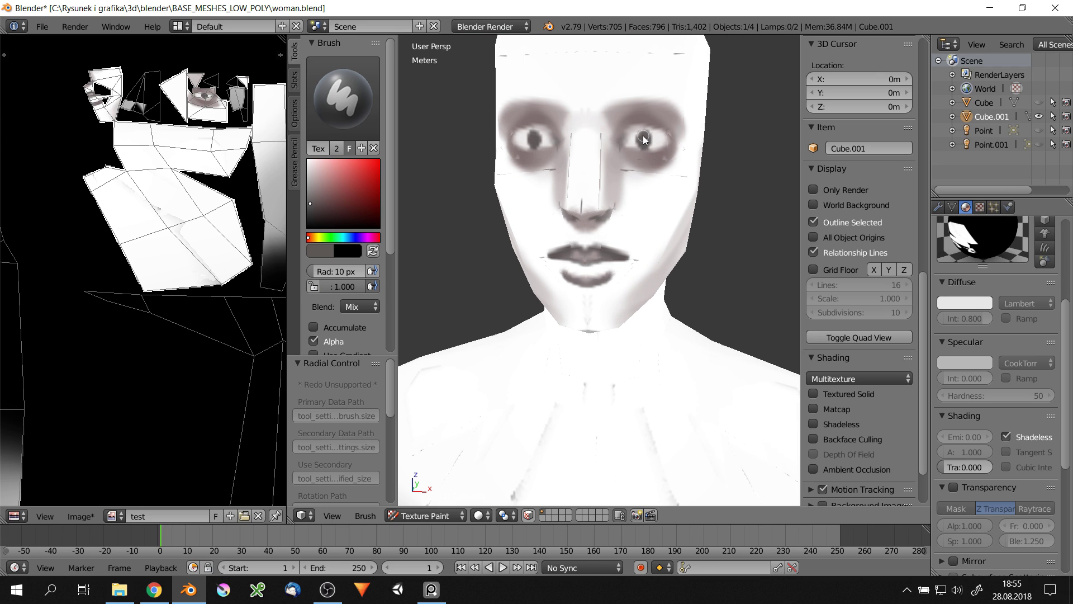
key(s)
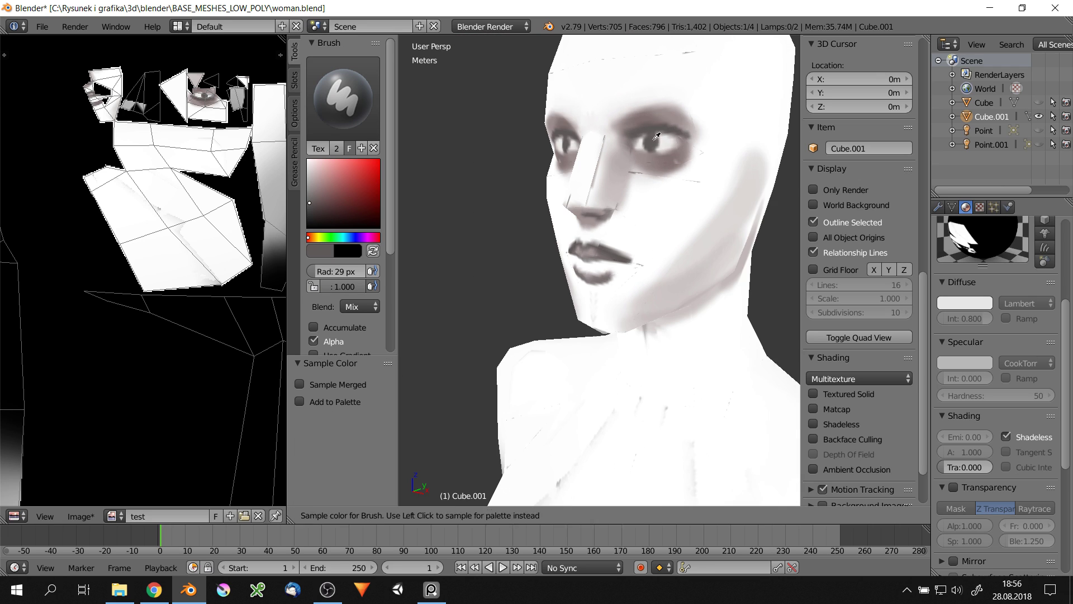
middle_drag(657, 95, 608, 163)
Orbit around the head, maximize the 3D view and sample a face colour
click(607, 188)
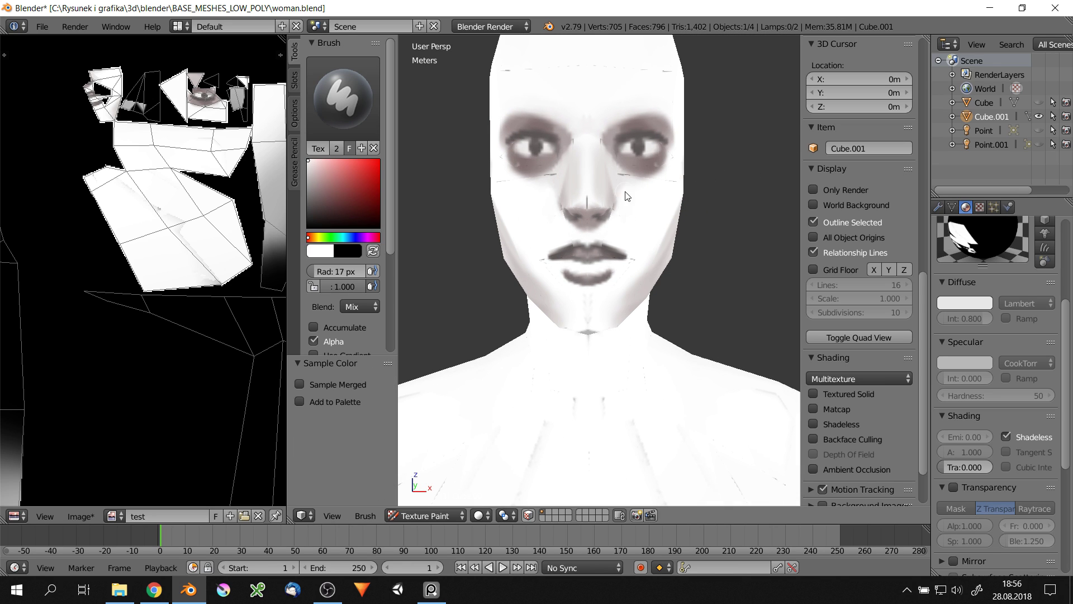
mouse_move(627, 170)
middle_down()
mouse_move(587, 198)
mouse_move(518, 210)
mouse_move(545, 256)
mouse_move(565, 136)
middle_up()
key(bracketleft)
scroll(583, 178, up, 3)
key(ctrl+space)
scroll(569, 213, down, 4)
key(bracketright)
key(bracketright)
key(s)
Paint both dark eyebrows above the eyes with a small brush
key(f)
click(532, 172)
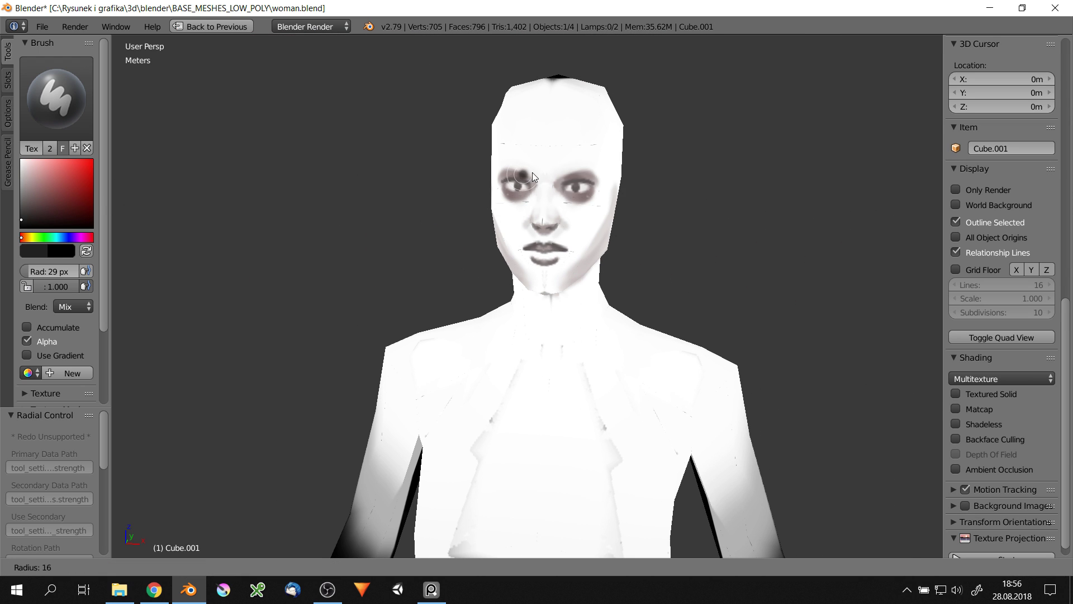
key(s)
drag(481, 173, 521, 171)
mouse_move(572, 172)
middle_down()
mouse_move(662, 135)
mouse_move(582, 152)
mouse_move(669, 225)
middle_up()
scroll(684, 178, up, 3)
key(bracketleft)
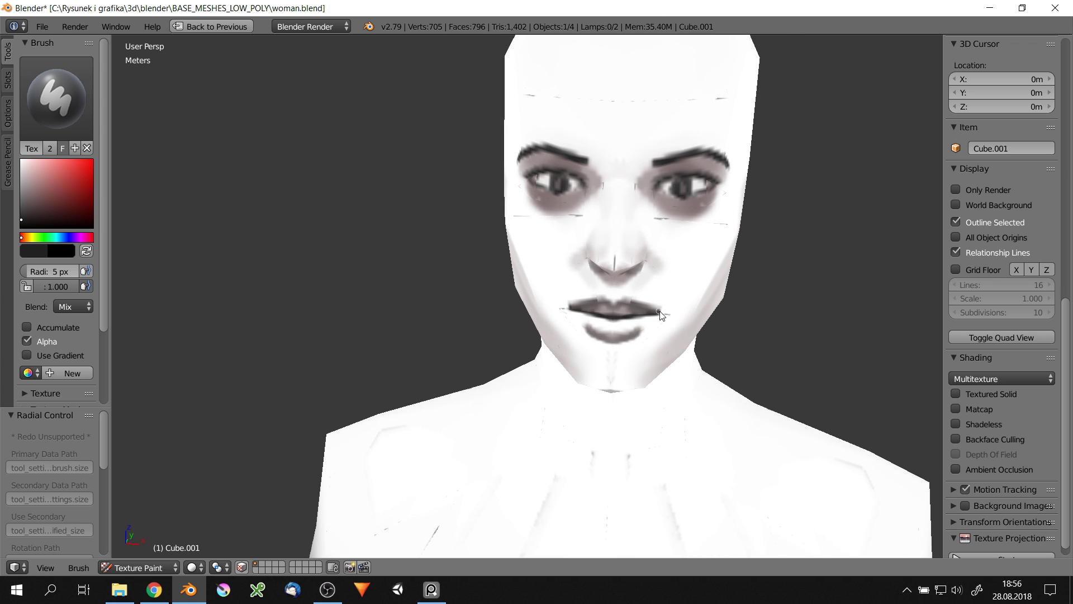
Orbit below the face, sampling white and grey skin tones and resizing the brush
middle_drag(660, 315, 624, 267)
scroll(719, 268, down, 3)
scroll(613, 192, down, 1)
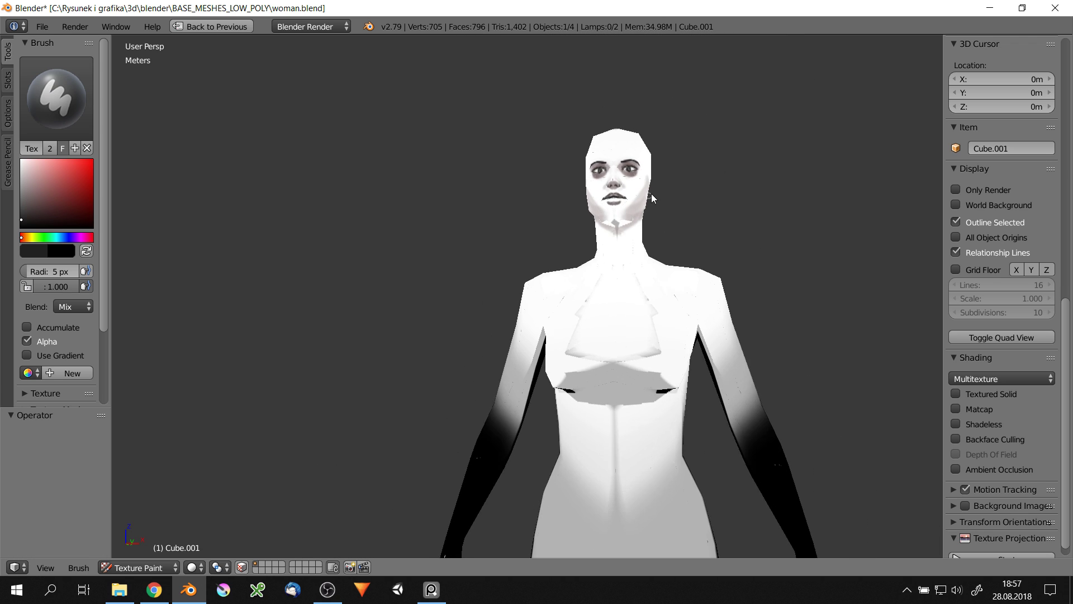
scroll(649, 149, up, 4)
key(s)
mouse_move(601, 171)
middle_down()
mouse_move(655, 186)
mouse_move(616, 173)
mouse_move(589, 231)
middle_up()
key(s)
key(f)
click(589, 232)
Set a 20 px brush and sample face colours to soften the temple shading
mouse_move(632, 286)
middle_down()
mouse_move(621, 251)
mouse_move(681, 216)
mouse_move(693, 239)
mouse_move(653, 272)
middle_up()
key(f)
click(621, 252)
key(s)
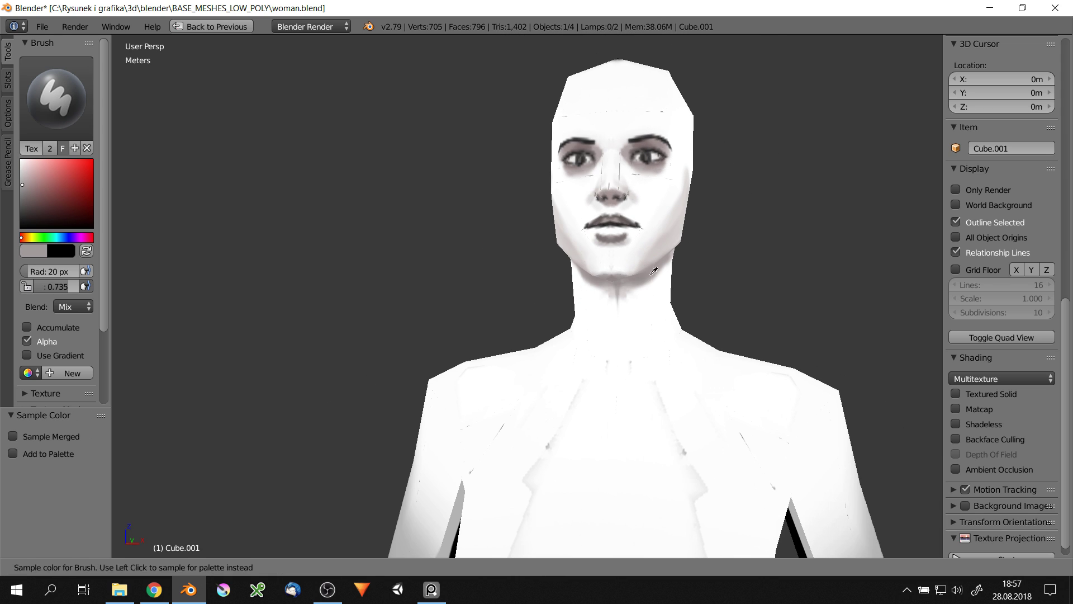
scroll(637, 269, up, 2)
scroll(651, 221, up, 1)
key(s)
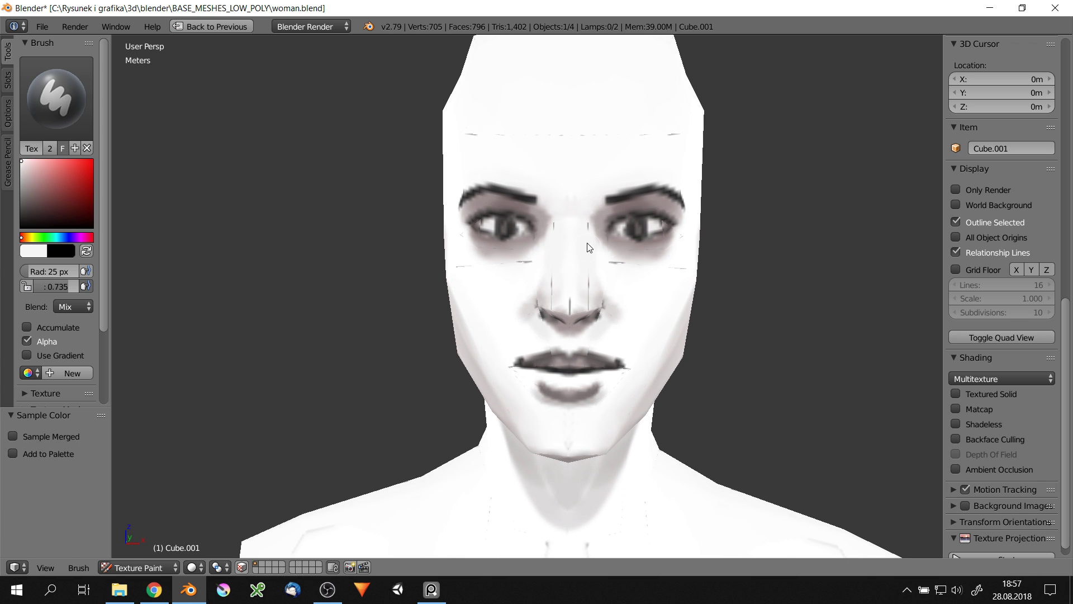
mouse_move(588, 247)
middle_down()
mouse_move(456, 171)
mouse_move(621, 173)
mouse_move(568, 191)
middle_up()
scroll(456, 171, down, 3)
scroll(622, 173, down, 3)
Restore the full workspace and paint white over the body
key(ctrl+space)
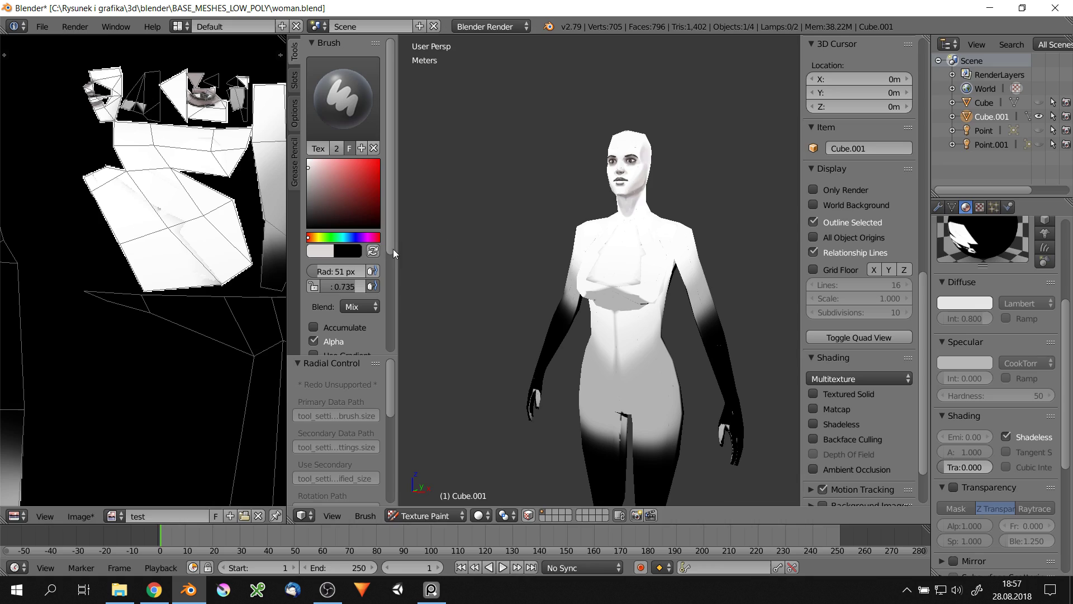
click(308, 161)
drag(593, 347, 566, 205)
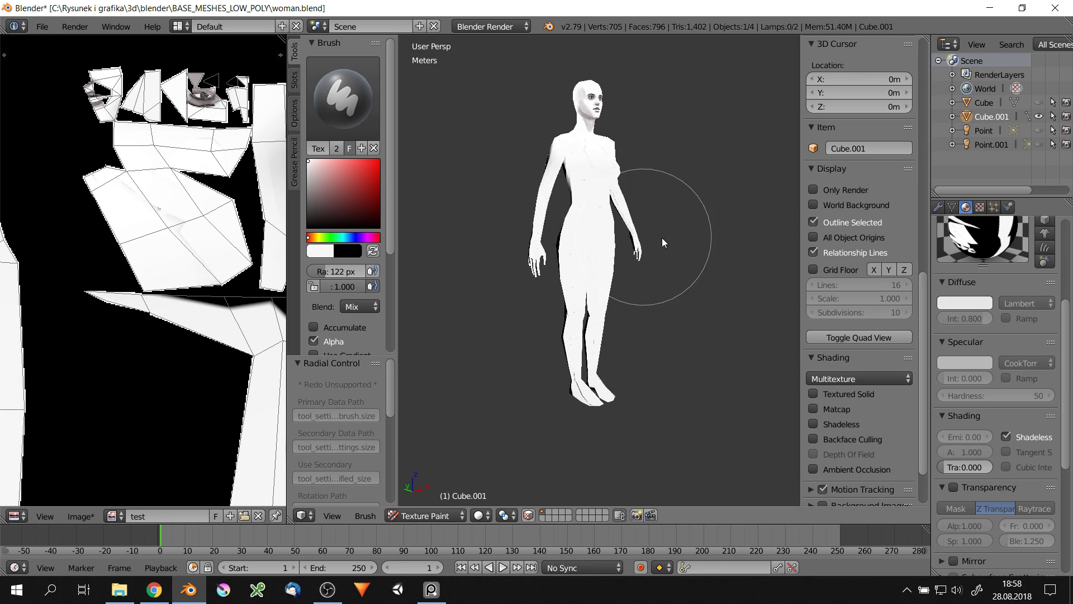
middle_drag(556, 215, 591, 190)
scroll(590, 191, up, 3)
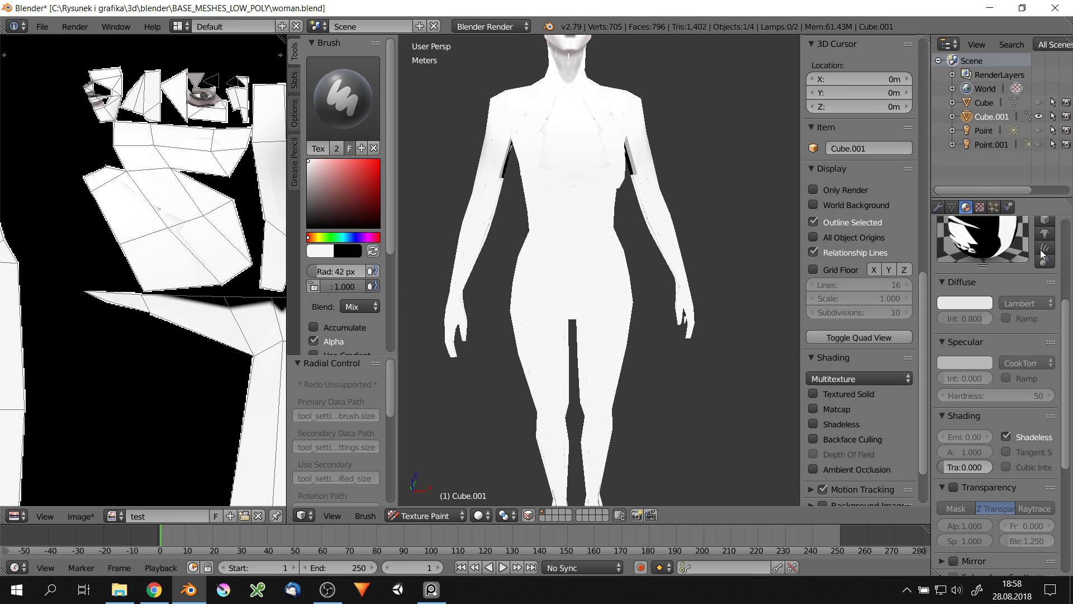
Briefly switch to Object Mode and the object properties, then return to Texture Paint
click(980, 207)
key(ctrl+Tab)
click(938, 207)
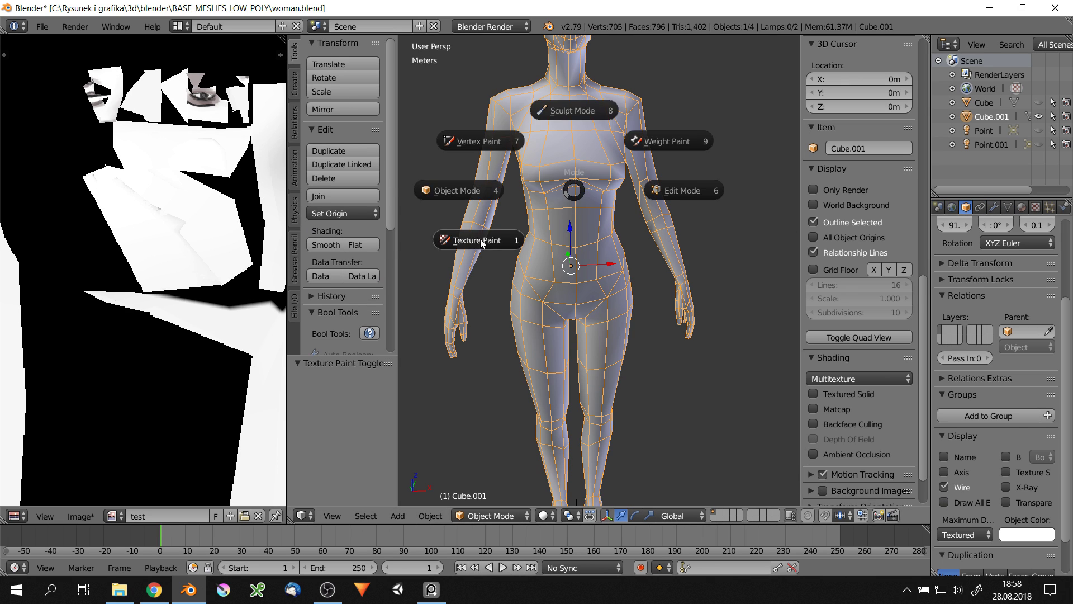
click(481, 242)
scroll(565, 163, up, 2)
With a 21 px brush, paint dark strokes under the chest and a V-shaped groin crease
key(f)
click(557, 180)
drag(498, 161, 617, 163)
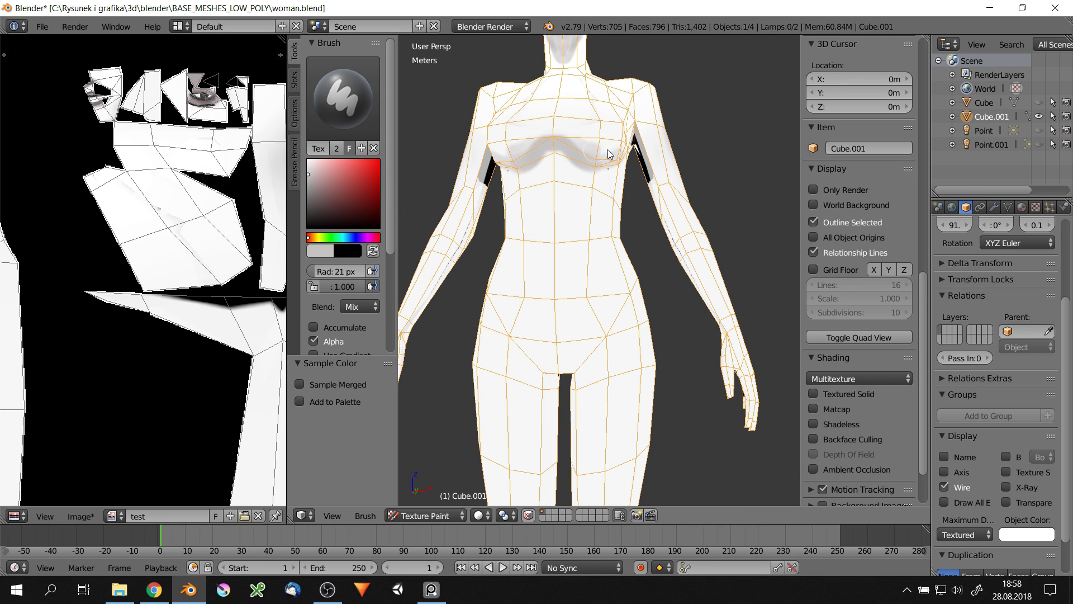
shift+middle_drag(610, 154, 578, 87)
drag(529, 304, 592, 311)
Shrink the brush to 12 px and orbit to a three-quarter side view
key(f)
click(592, 311)
scroll(634, 236, down, 3)
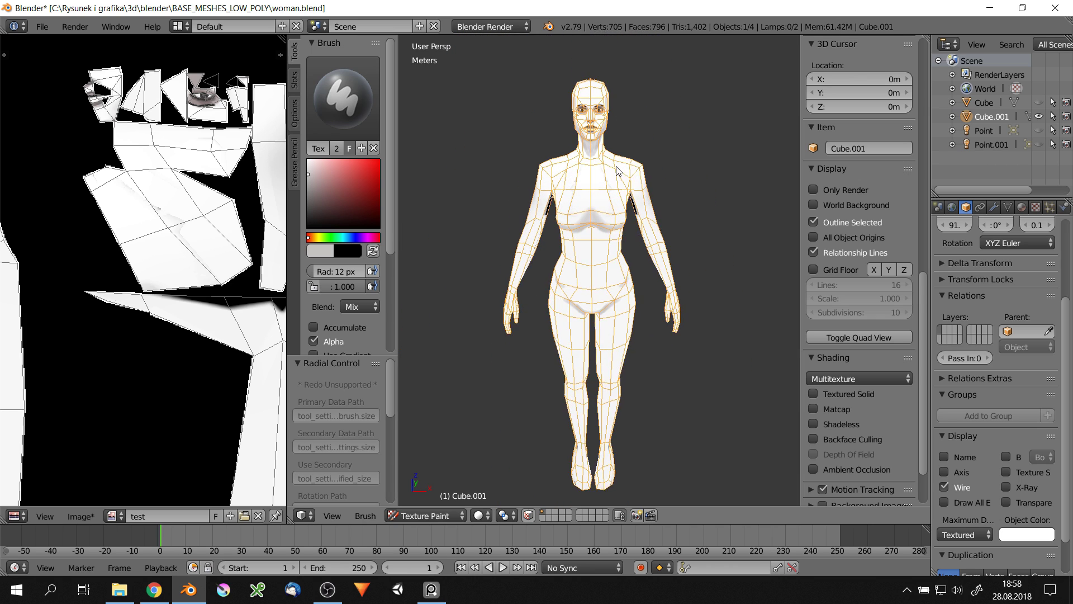
scroll(633, 237, up, 2)
mouse_move(633, 236)
middle_down()
mouse_move(631, 273)
mouse_move(635, 252)
middle_up()
Sample paint colours from the body and torso, orbiting to a low angle on head and torso
key(s)
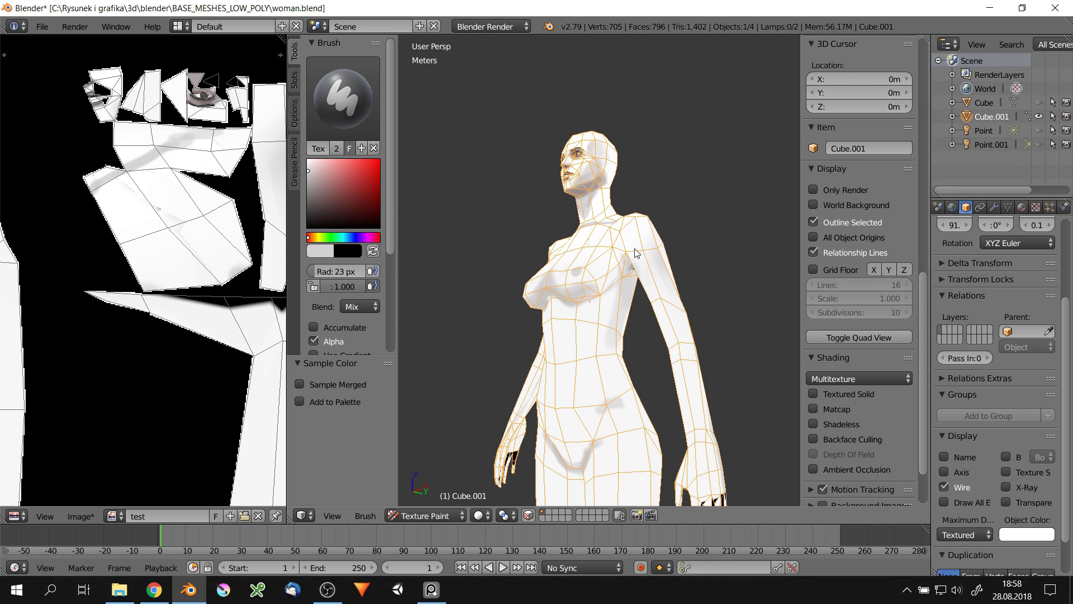
middle_drag(606, 297, 599, 289)
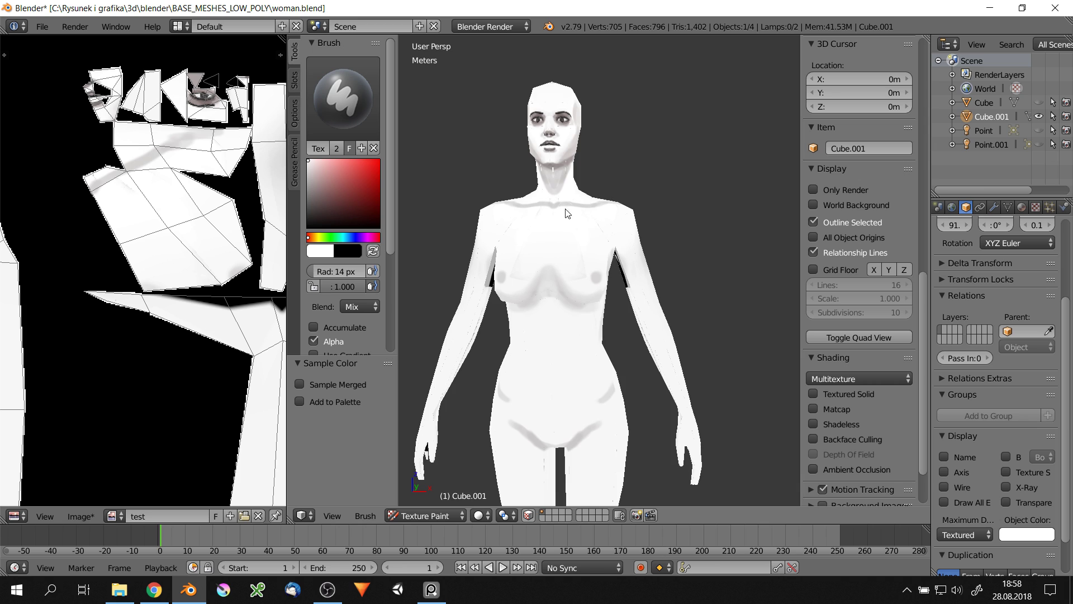
scroll(566, 210, down, 1)
scroll(668, 254, down, 1)
scroll(643, 297, up, 4)
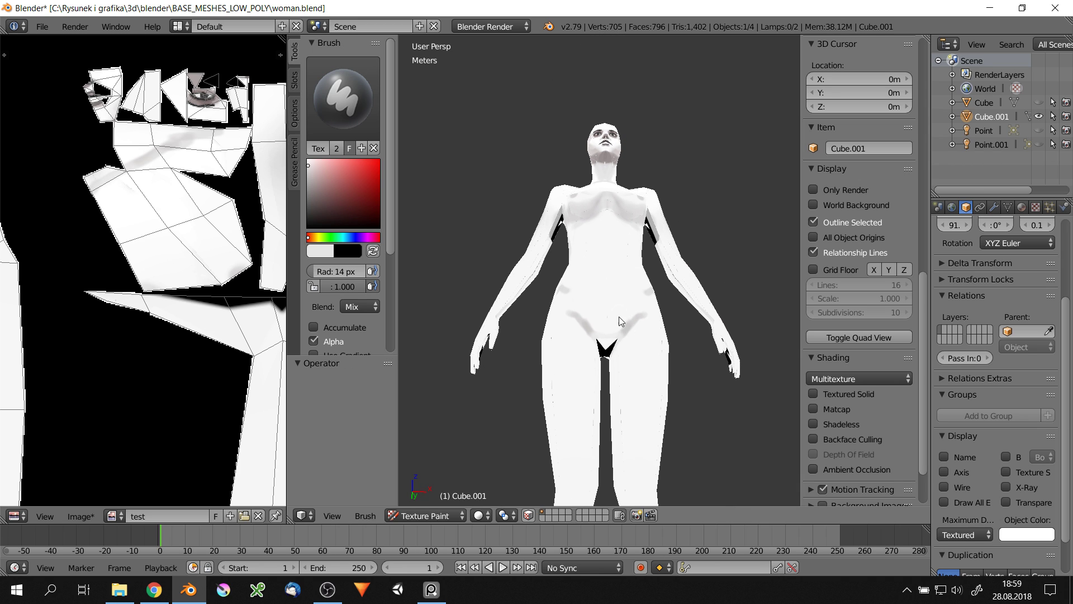
key(s)
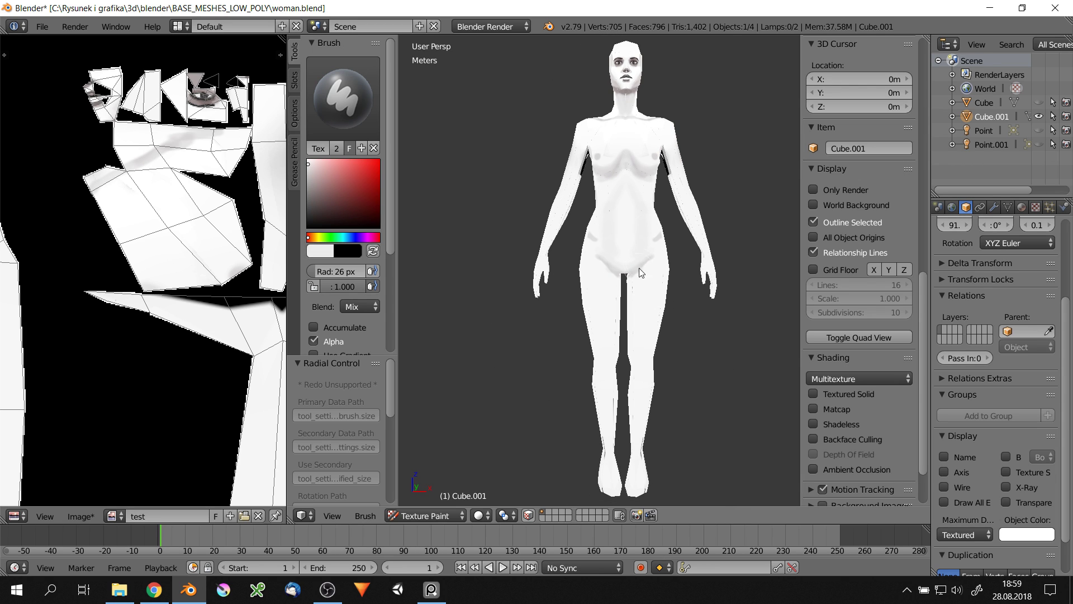
mouse_move(631, 286)
middle_down()
mouse_move(609, 246)
mouse_move(598, 302)
middle_up()
scroll(585, 208, up, 4)
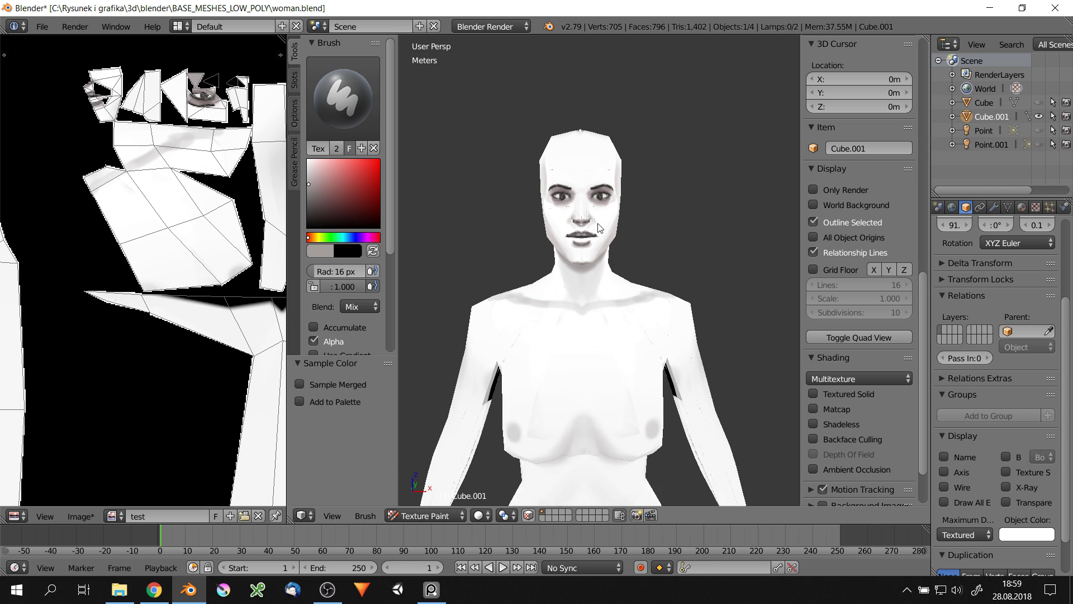
scroll(658, 203, up, 4)
scroll(215, 116, down, 3)
scroll(215, 116, down, 1)
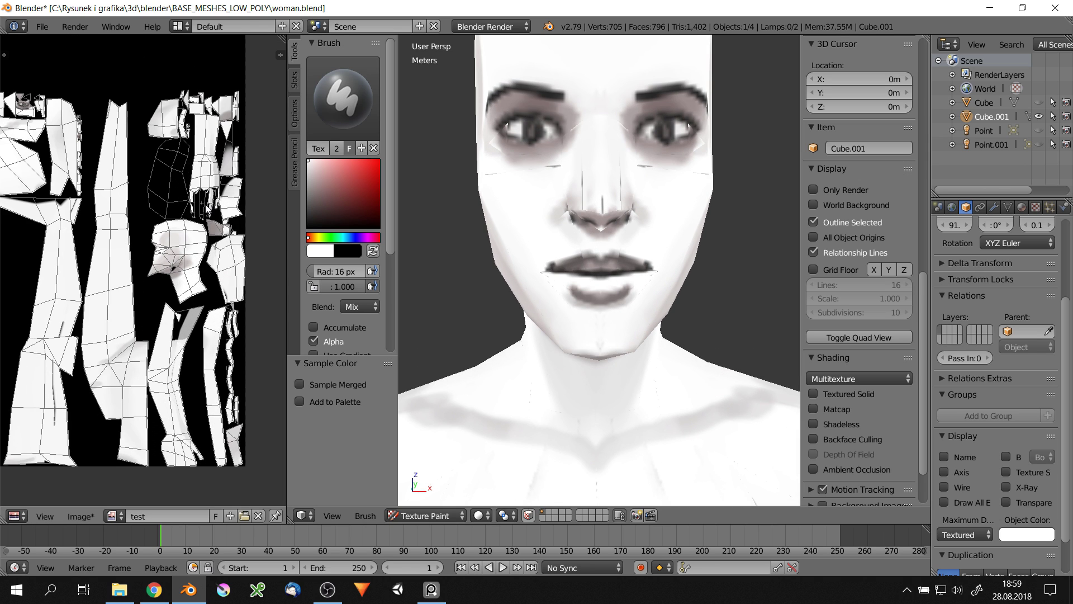
scroll(588, 194, down, 4)
In a maximised 3D view, paint dark hair on the head top (26 px) and side (19 px)
key(ctrl+space)
scroll(643, 168, up, 4)
scroll(626, 126, up, 2)
key(f)
click(611, 166)
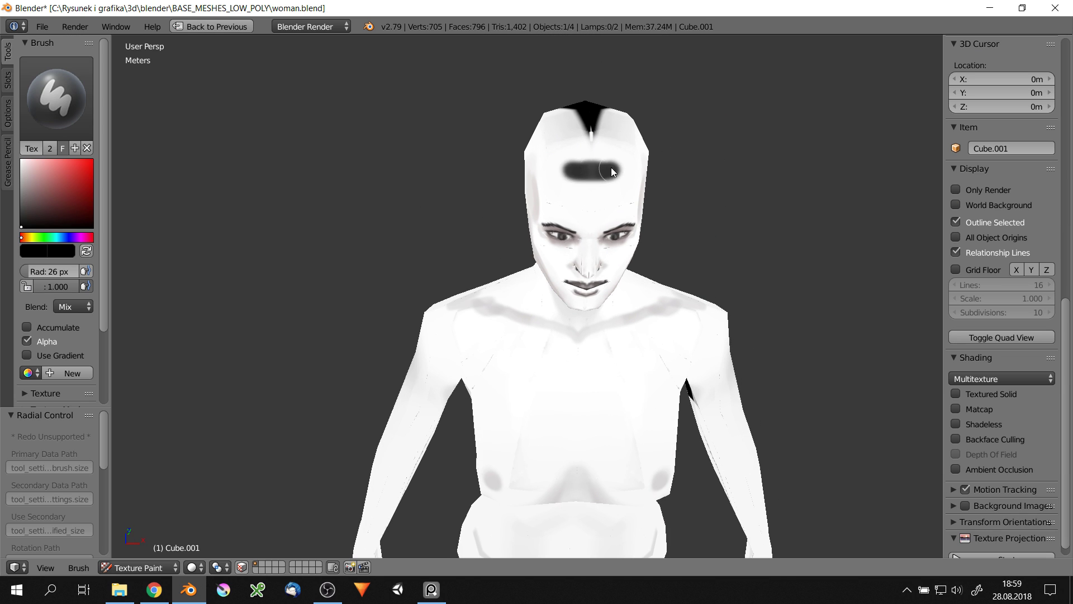
middle_drag(612, 167, 614, 178)
key(f)
click(700, 278)
middle_drag(700, 278, 696, 221)
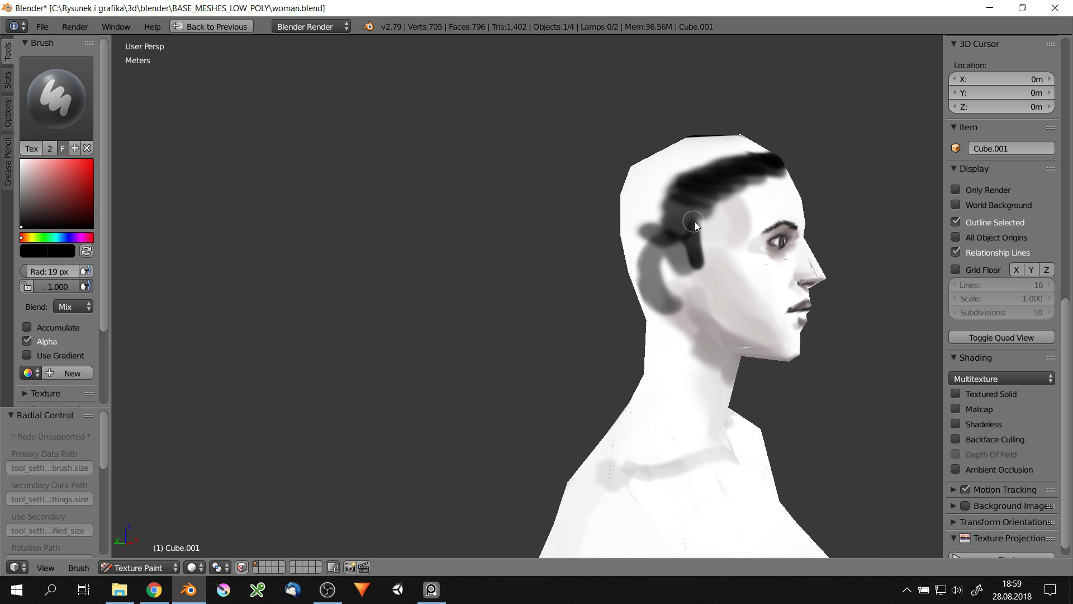
Orbit to a three-quarter torso view and set a 7 px brush for fine lines
mouse_move(663, 254)
middle_down()
mouse_move(665, 178)
mouse_move(791, 153)
mouse_move(652, 223)
mouse_move(767, 209)
mouse_move(713, 221)
mouse_move(757, 338)
middle_up()
key(f)
click(652, 222)
key(f)
click(794, 258)
Paint fine dark lines on both shoulders, the collarbone and the neck
drag(791, 260, 806, 249)
middle_drag(807, 249, 721, 213)
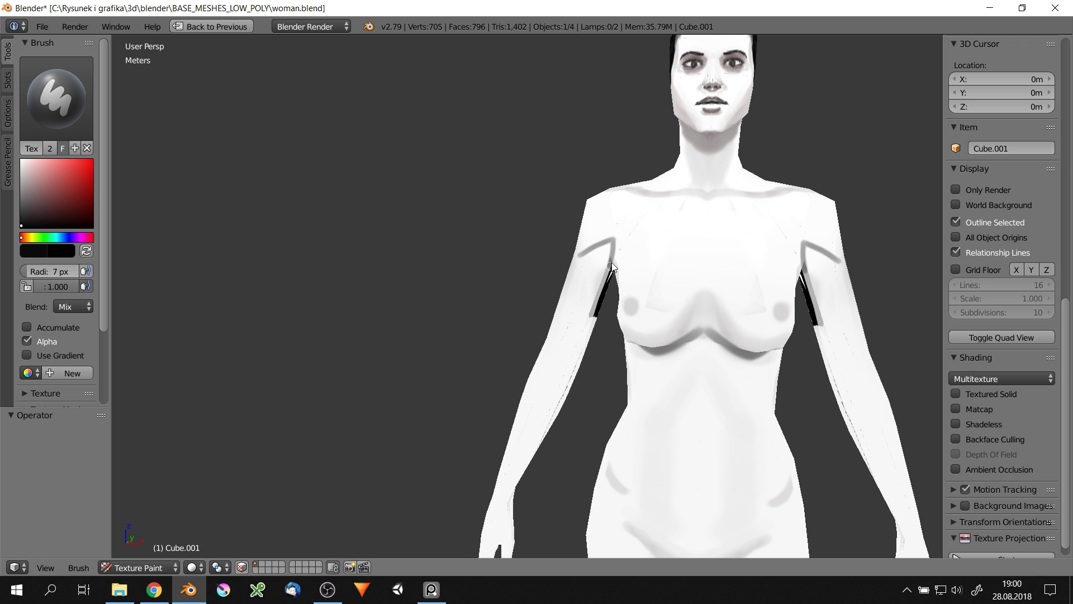
drag(777, 218, 714, 202)
mouse_move(714, 203)
middle_down()
mouse_move(759, 129)
mouse_move(746, 136)
mouse_move(748, 124)
middle_up()
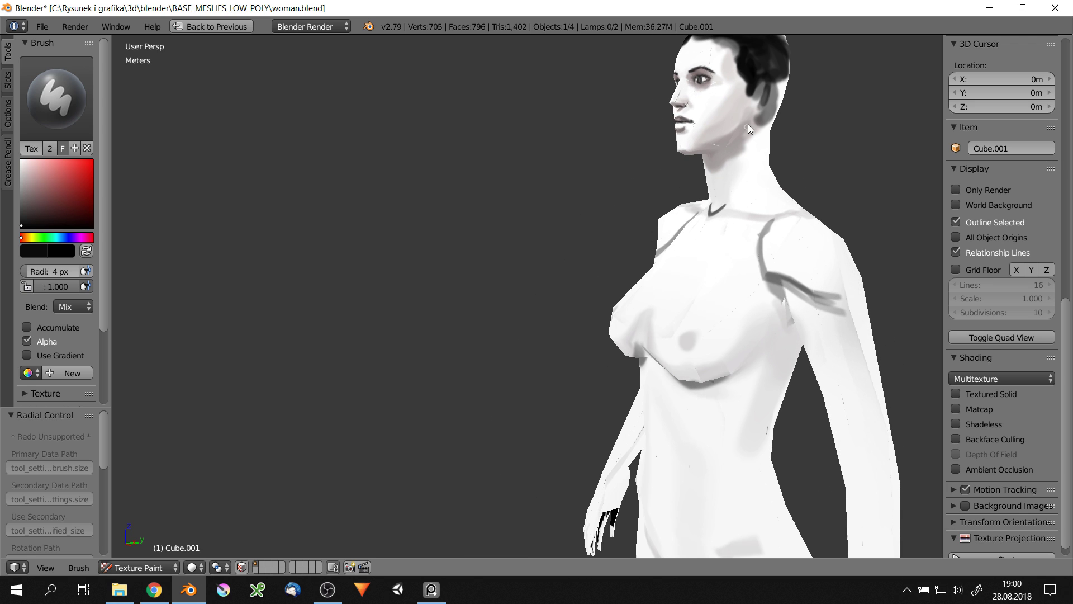
drag(727, 177, 709, 213)
mouse_move(715, 145)
middle_down()
mouse_move(807, 107)
mouse_move(904, 158)
mouse_move(666, 223)
mouse_move(655, 351)
middle_up()
Orbit behind the body, adjust the brush and sample a light grey
scroll(669, 347, up, 2)
scroll(633, 366, down, 5)
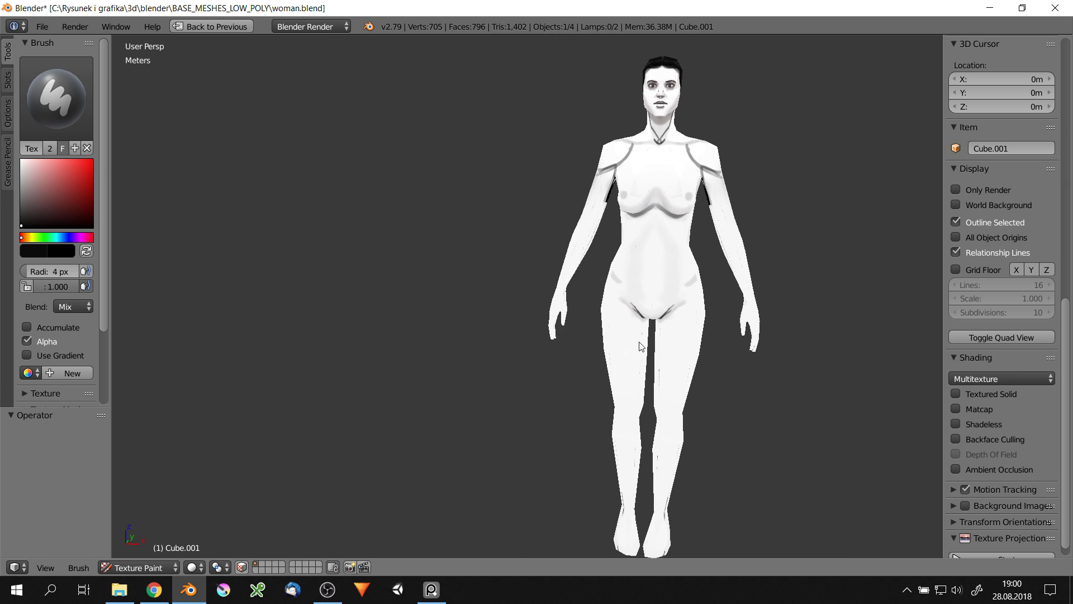
scroll(626, 198, up, 3)
scroll(665, 205, down, 4)
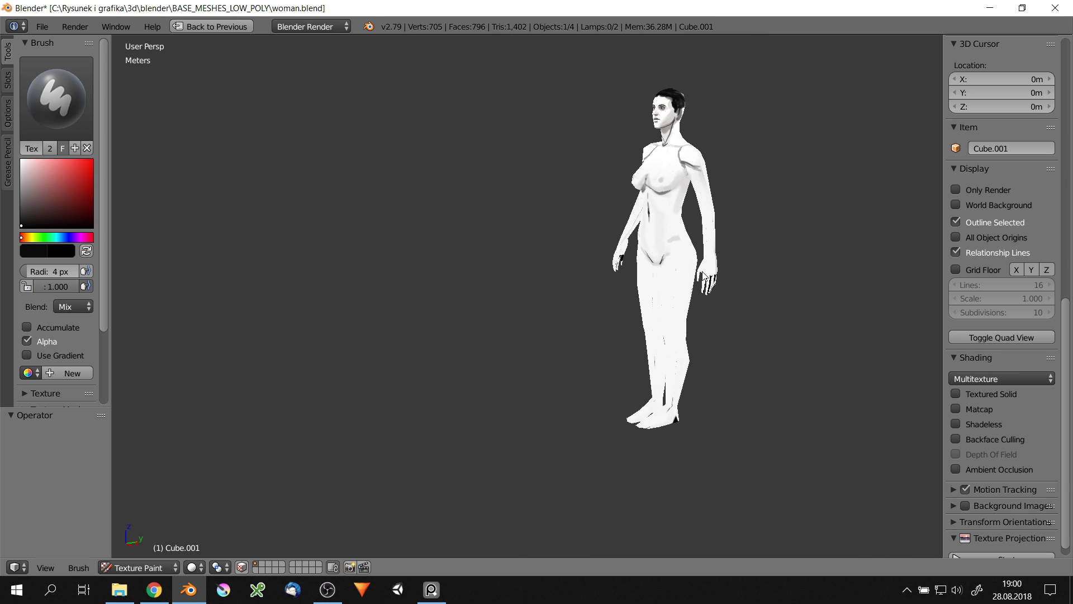
middle_drag(666, 205, 678, 274)
scroll(678, 274, up, 3)
key(f)
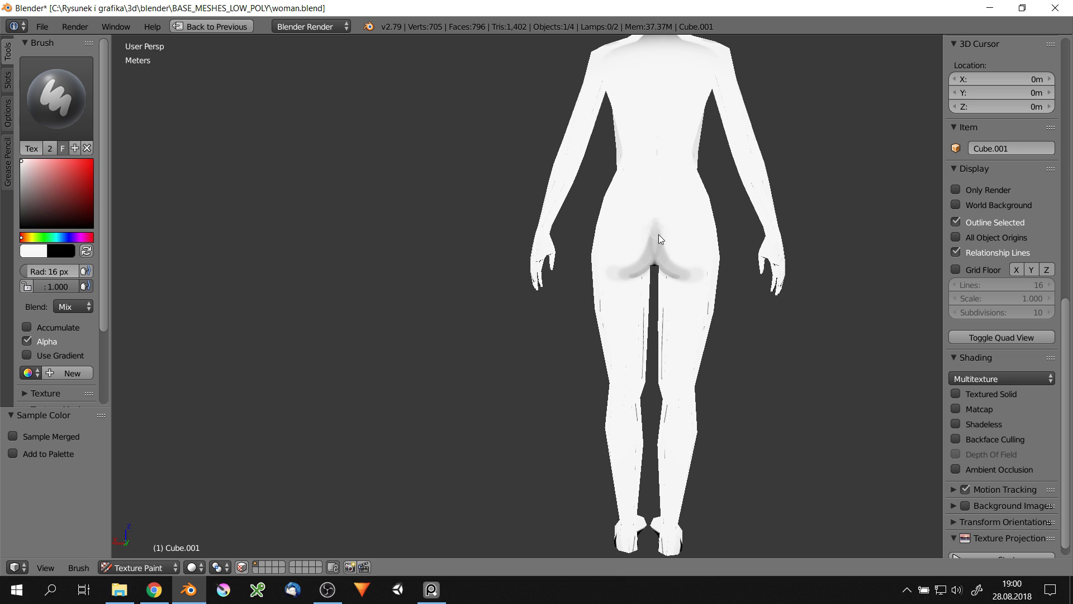
key(s)
Orbit around the torso and head to a near-profile view to inspect the shading
mouse_move(659, 238)
middle_down()
mouse_move(643, 266)
mouse_move(714, 268)
middle_up()
scroll(714, 269, down, 2)
scroll(693, 223, up, 1)
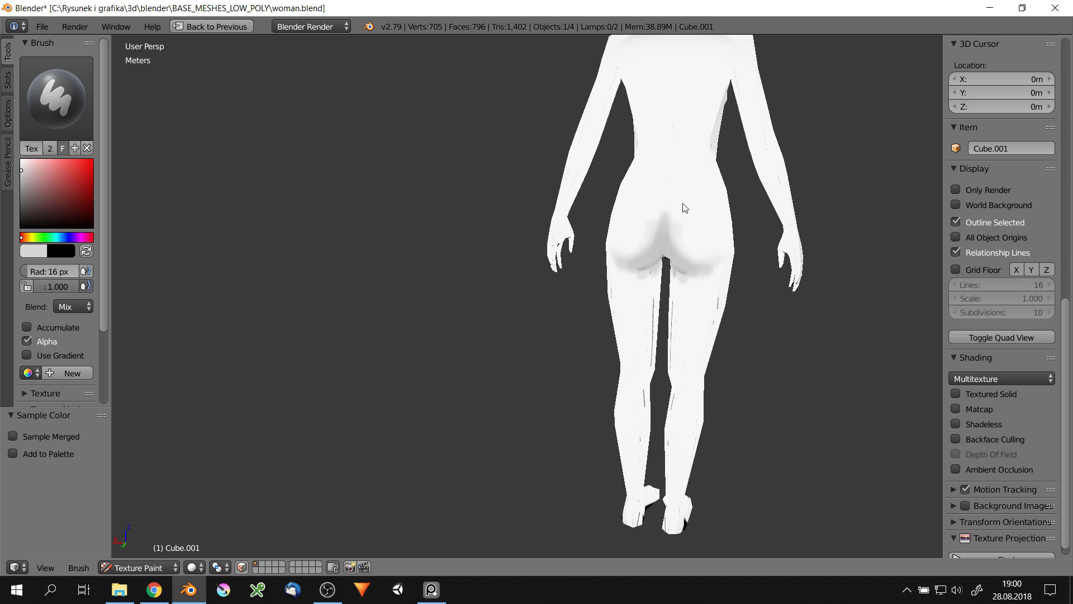
scroll(678, 178, up, 1)
key(f)
scroll(693, 257, down, 3)
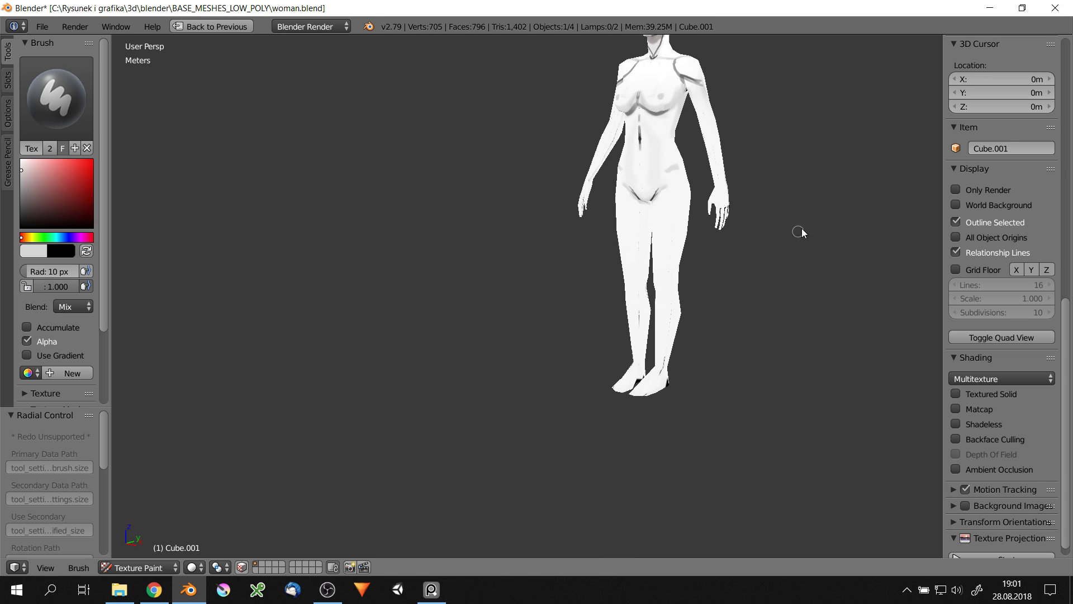
middle_drag(799, 232, 667, 148)
scroll(667, 148, up, 4)
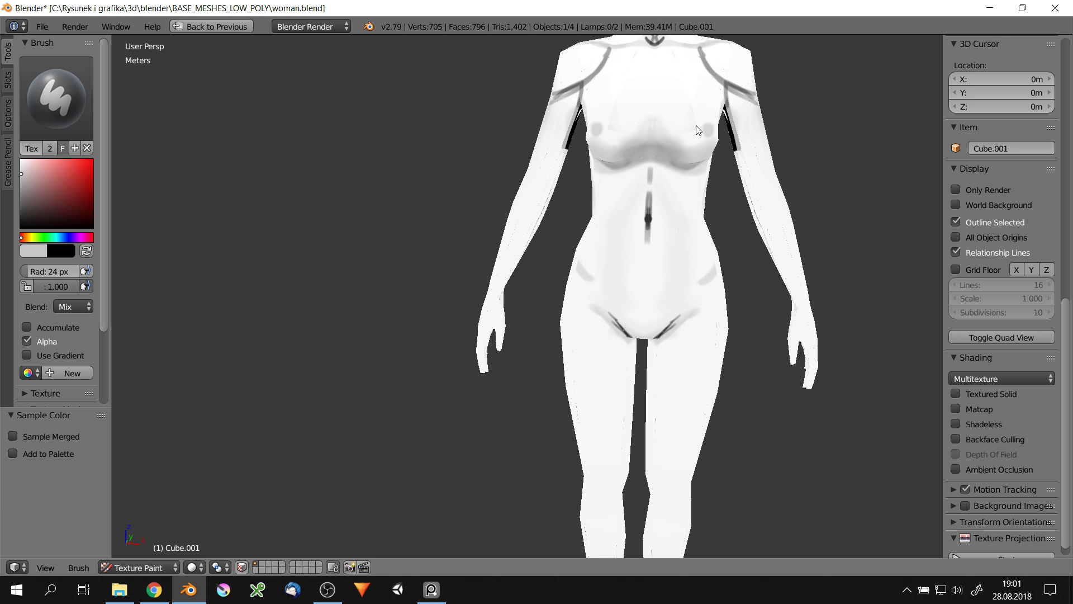
scroll(702, 163, down, 5)
scroll(638, 183, up, 5)
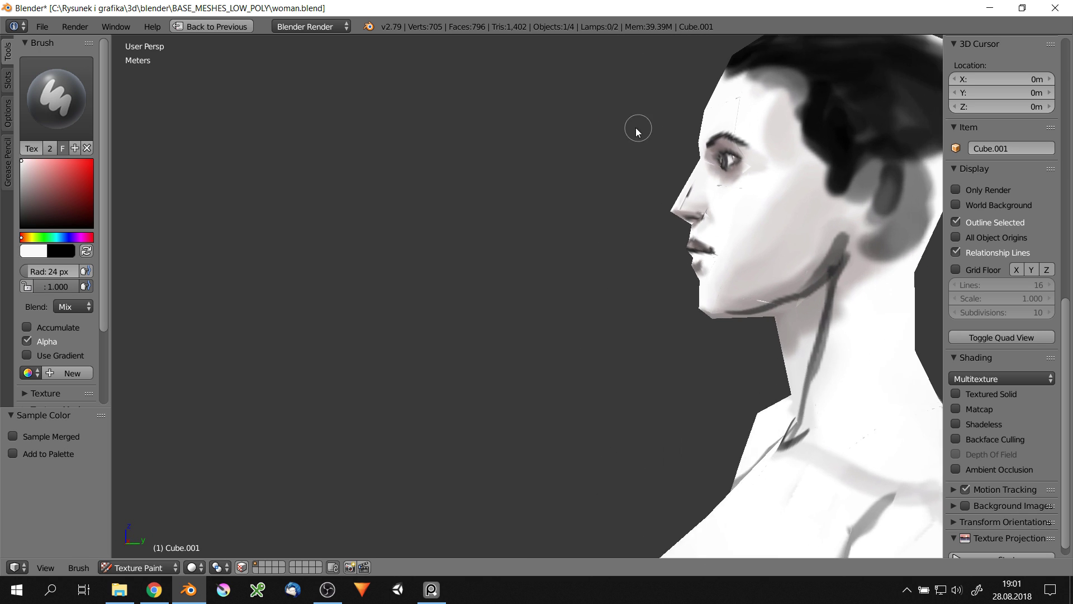
mouse_move(637, 127)
middle_down()
mouse_move(578, 184)
mouse_move(643, 165)
mouse_move(738, 187)
mouse_move(693, 175)
middle_up()
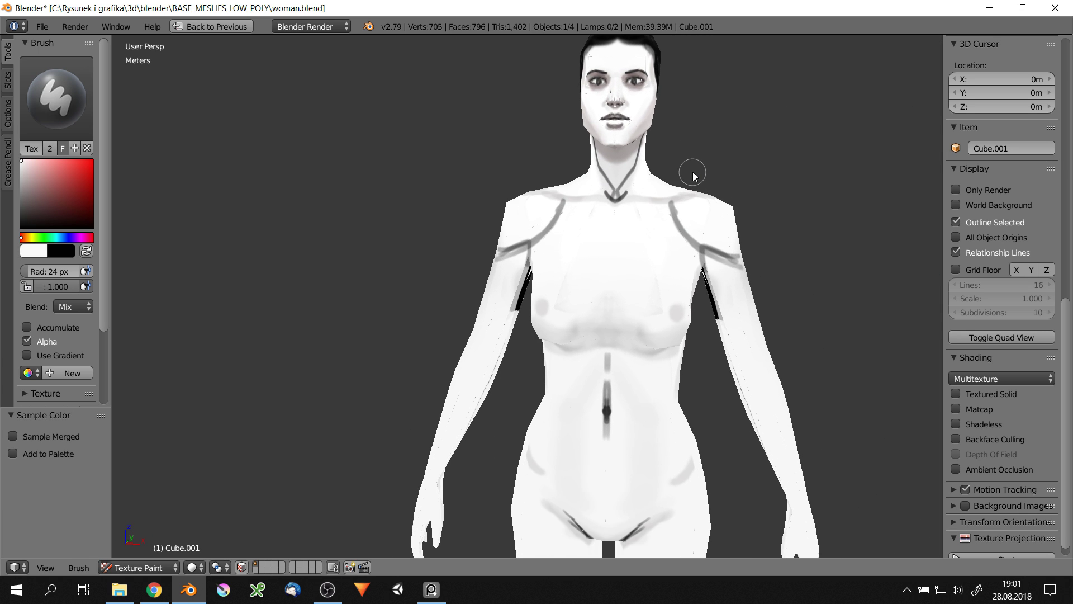
mouse_move(642, 246)
middle_down()
mouse_move(623, 276)
mouse_move(585, 232)
mouse_move(683, 161)
middle_up()
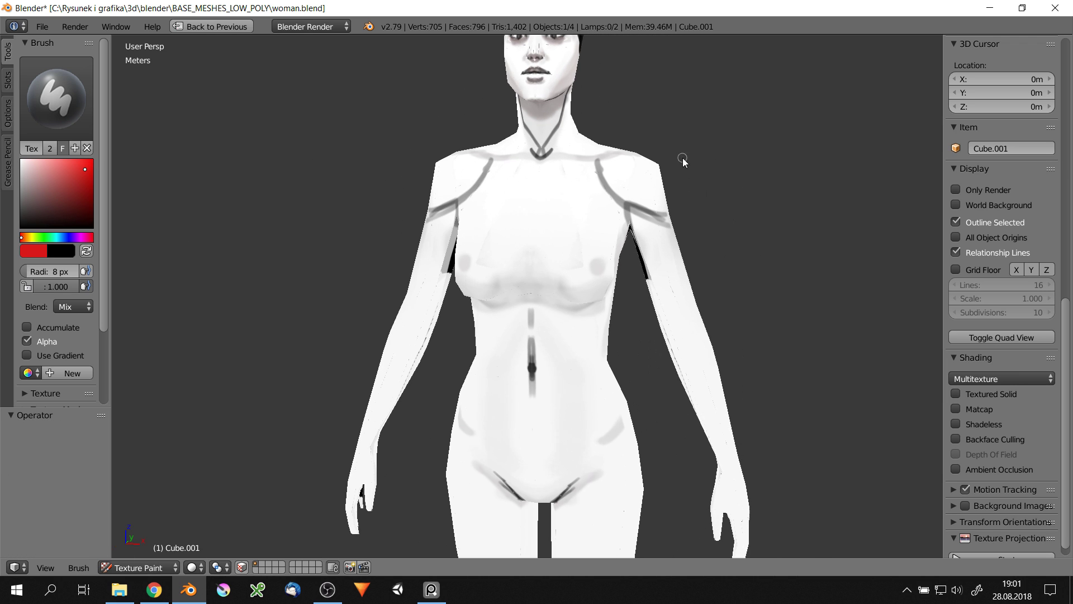
Undo the stray red chest mark and paint red guide lines across the nose
key(ctrl+z)
scroll(512, 212, up, 5)
drag(506, 235, 584, 238)
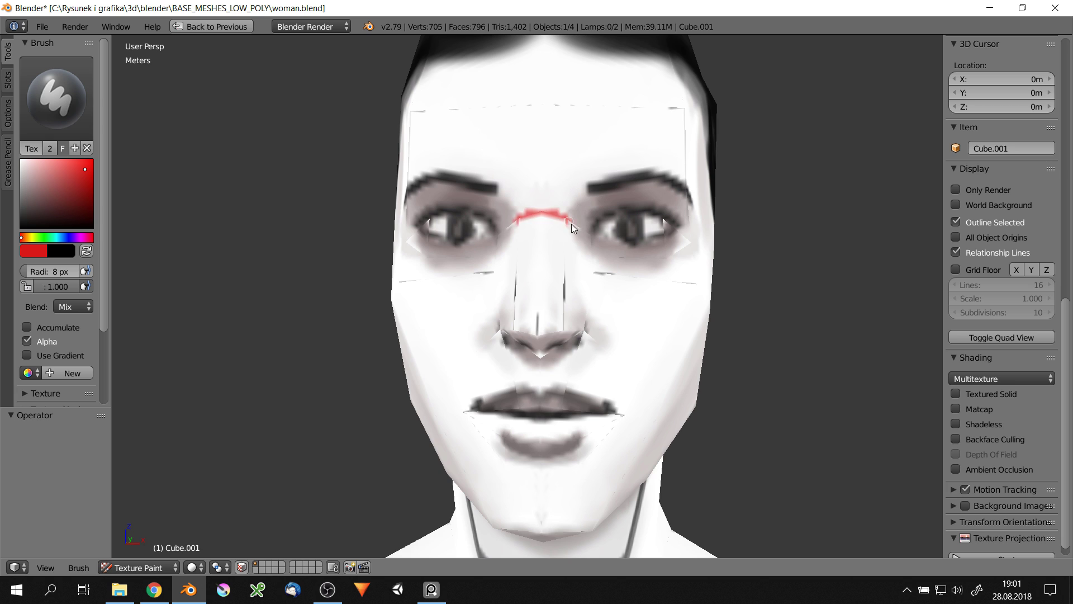
drag(511, 280, 578, 289)
middle_drag(577, 289, 650, 243)
Paint red guide lines down both cheeks
drag(508, 203, 455, 347)
drag(719, 227, 639, 408)
mouse_move(639, 408)
middle_down()
mouse_move(678, 300)
mouse_move(532, 257)
middle_up()
scroll(678, 299, up, 4)
scroll(532, 257, down, 5)
mouse_move(655, 249)
middle_down()
mouse_move(559, 252)
mouse_move(629, 267)
middle_up()
Paint red guide lines down the forearm and under the chest
drag(629, 267, 636, 351)
scroll(618, 320, down, 2)
drag(447, 212, 565, 215)
mouse_move(565, 216)
middle_down()
mouse_move(617, 141)
mouse_move(647, 162)
mouse_move(594, 176)
mouse_move(678, 136)
middle_up()
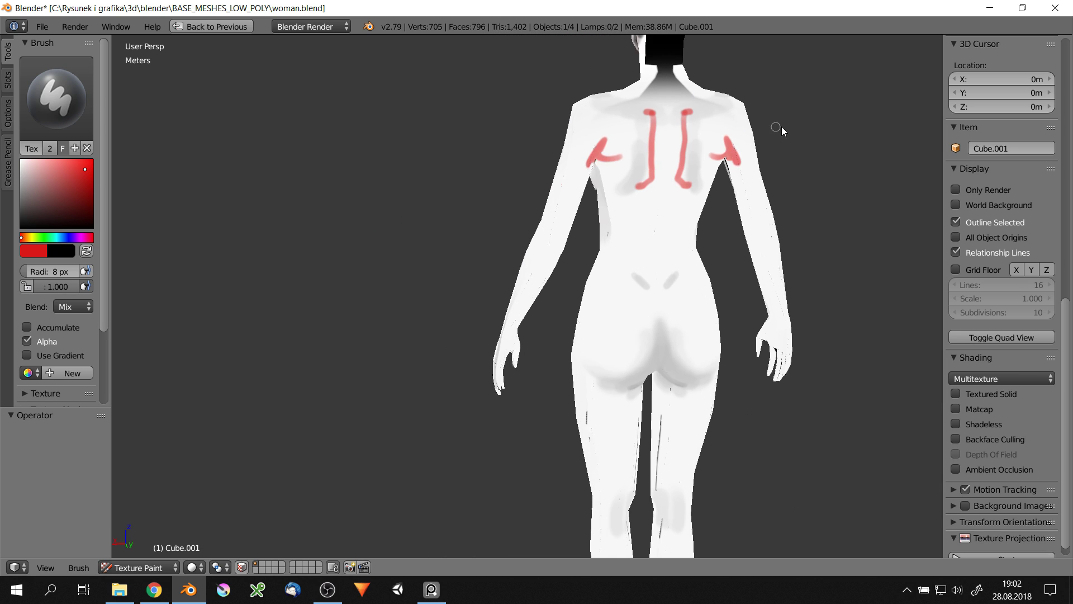
Orbit from the back around to the backs of the legs
mouse_move(781, 126)
middle_down()
mouse_move(596, 166)
mouse_move(656, 152)
mouse_move(632, 173)
mouse_move(633, 134)
middle_up()
mouse_move(576, 321)
middle_down()
mouse_move(525, 290)
mouse_move(586, 348)
mouse_move(690, 319)
mouse_move(558, 282)
middle_up()
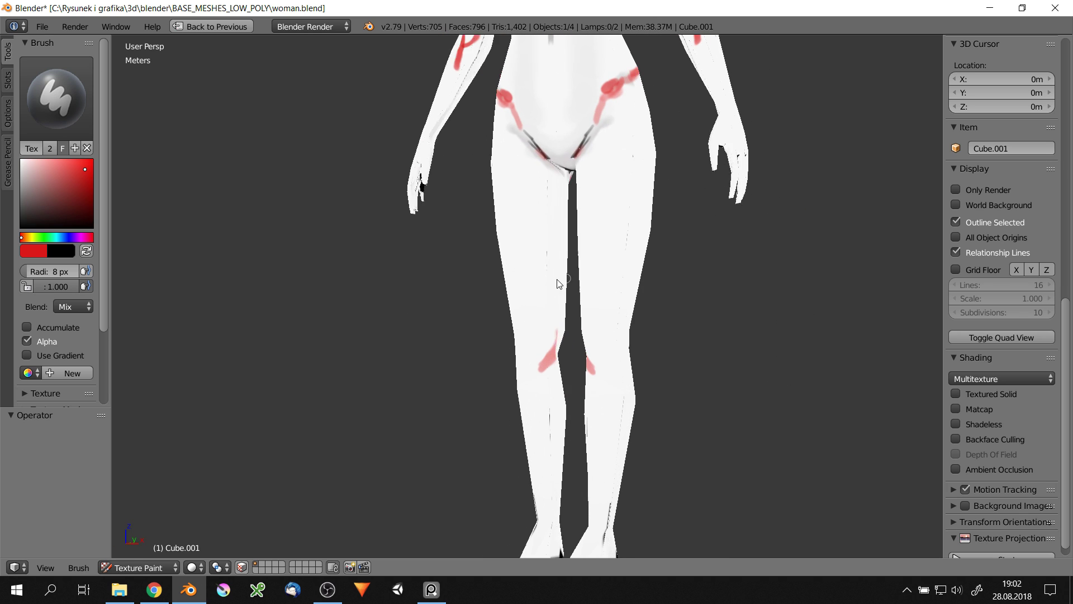
scroll(539, 345, down, 2)
scroll(597, 287, down, 1)
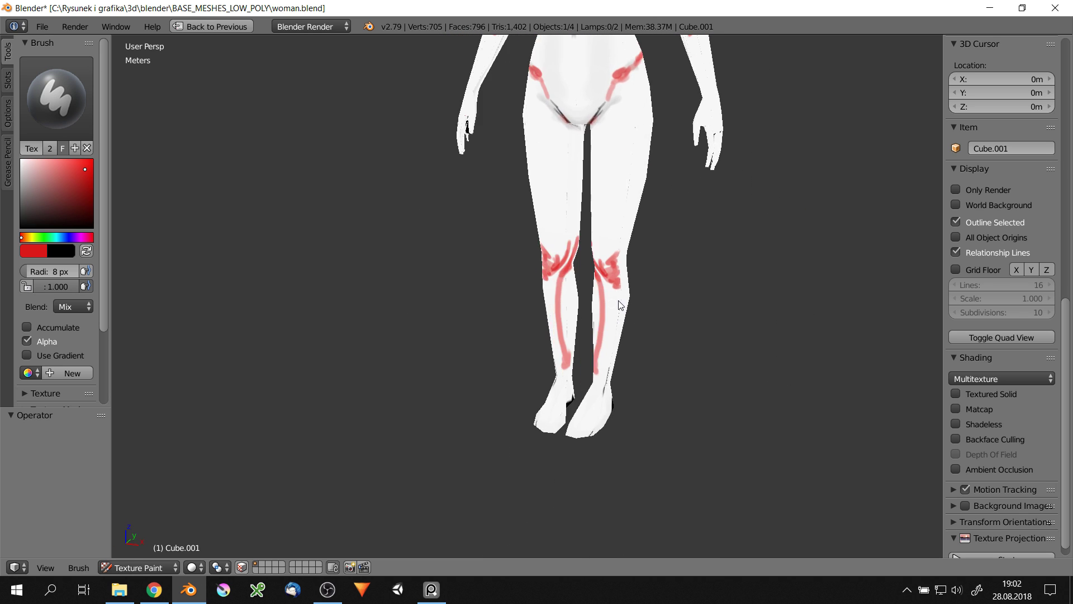
scroll(620, 305, down, 2)
scroll(605, 246, up, 2)
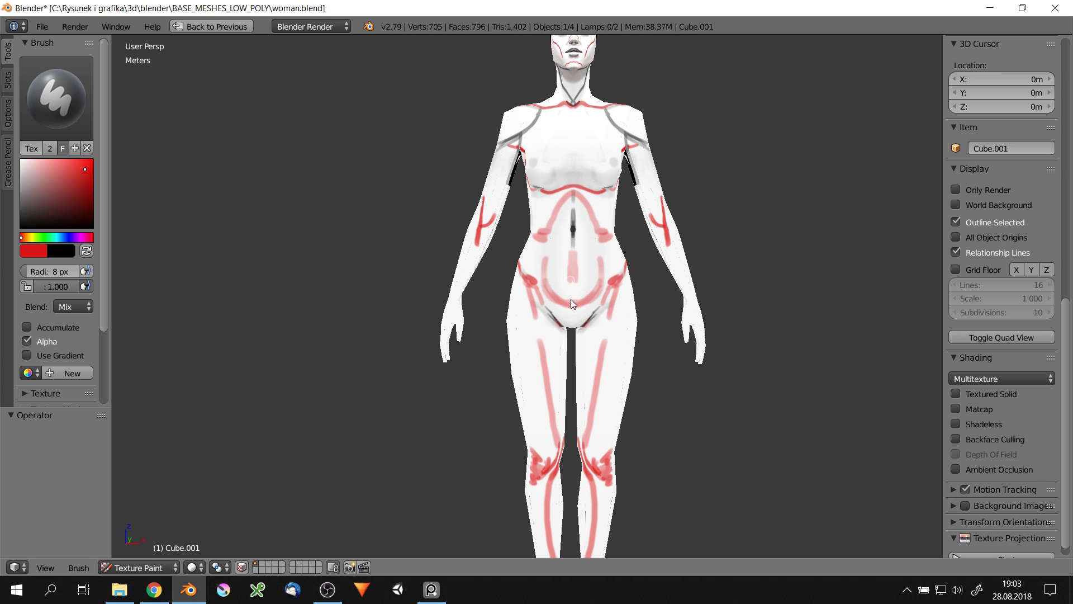
scroll(562, 246, down, 2)
scroll(554, 270, down, 1)
Orbit to a three-quarter view and zoom in and out over the body
mouse_move(562, 246)
middle_down()
mouse_move(555, 270)
mouse_move(618, 307)
mouse_move(562, 247)
mouse_move(680, 220)
mouse_move(749, 187)
mouse_move(698, 178)
mouse_move(632, 244)
mouse_move(689, 276)
mouse_move(562, 216)
middle_up()
scroll(630, 276, up, 2)
scroll(603, 288, up, 1)
scroll(603, 289, down, 2)
scroll(618, 307, up, 2)
scroll(681, 220, down, 2)
scroll(749, 188, up, 2)
scroll(698, 179, down, 2)
scroll(632, 244, down, 1)
Restore the full layout and unlink the painted texture in the Texture properties
key(ctrl+space)
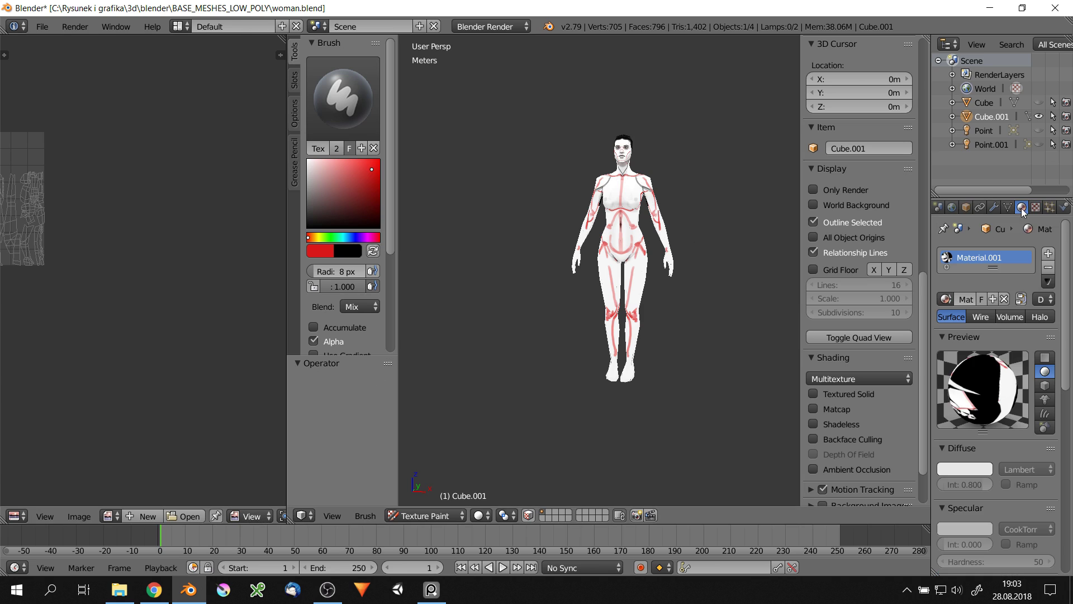
click(1036, 207)
click(1049, 358)
Enter Edit Mode and maximise the 3D view on the woman's mesh
click(729, 297)
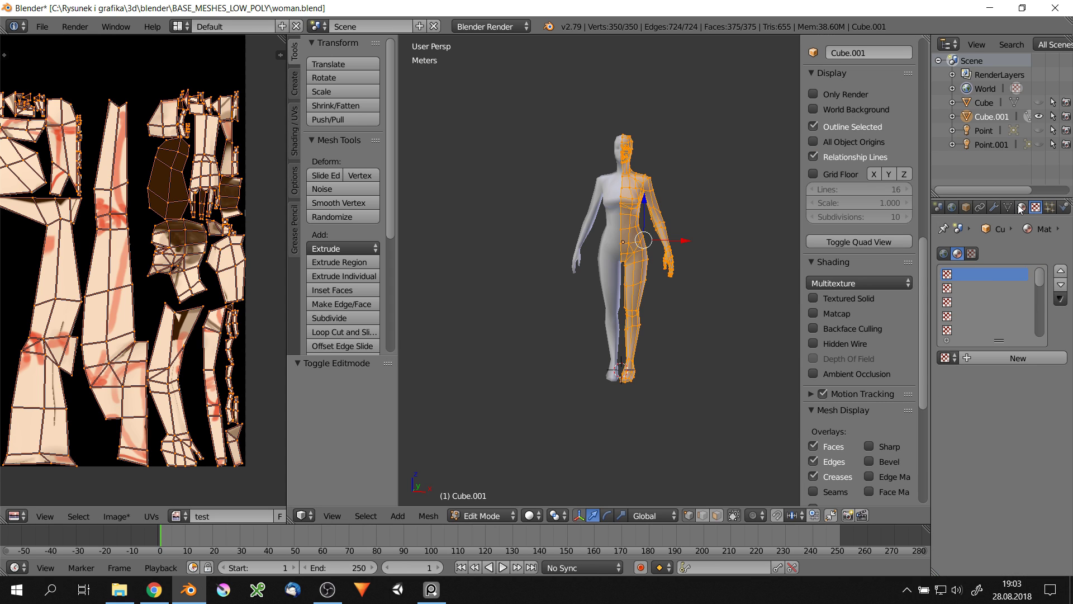
scroll(234, 477, down, 3)
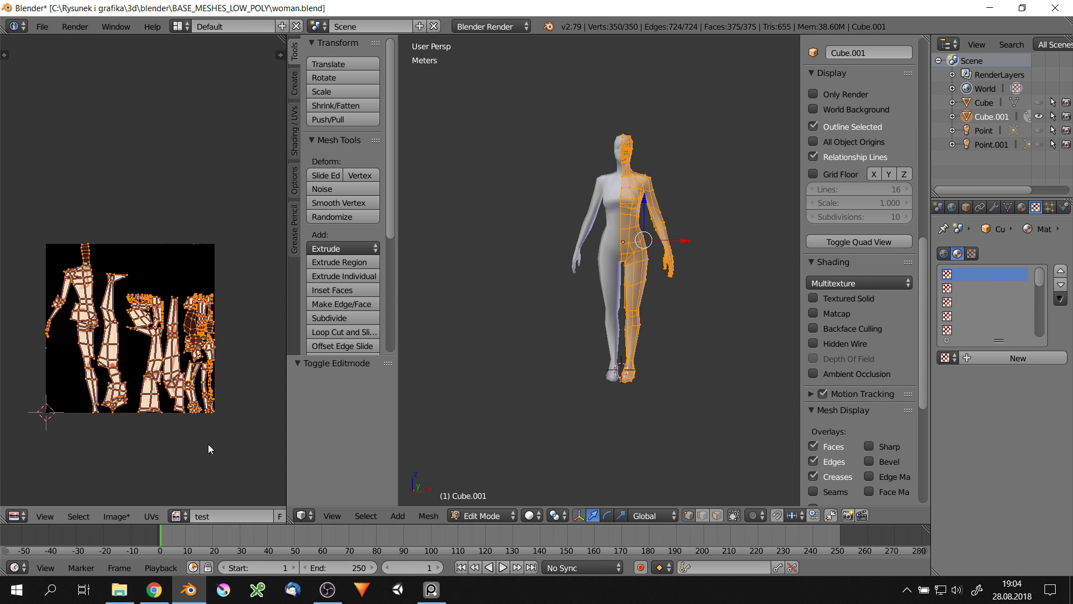
scroll(212, 447, down, 3)
key(ctrl+space)
scroll(621, 264, up, 3)
scroll(621, 264, up, 2)
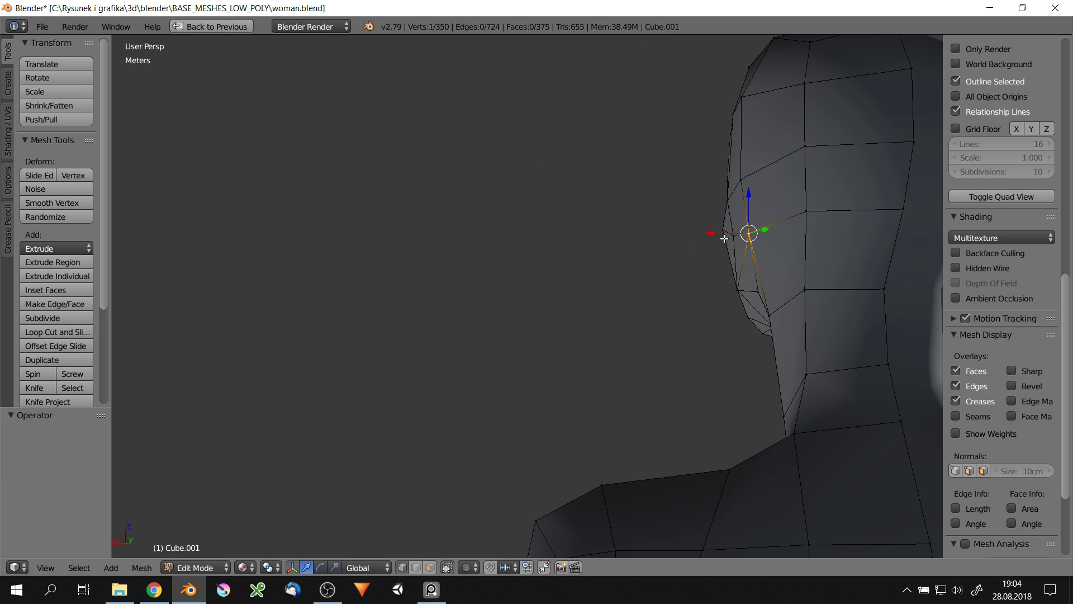
Move the selected vertex 5.35mm along X and switch the viewport to solid shading
key(g)
key(x)
click(776, 258)
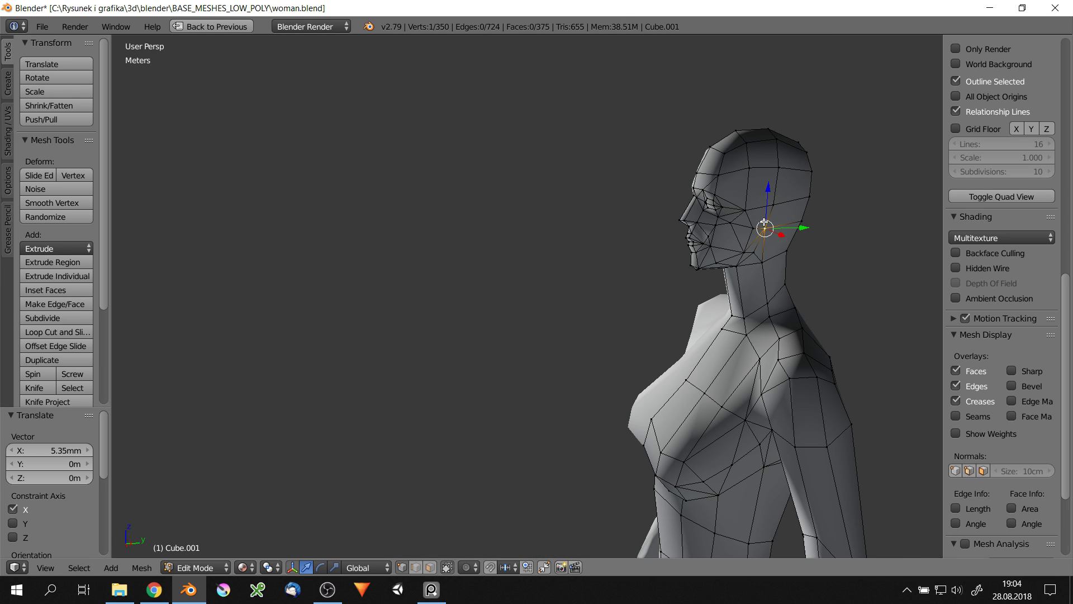
key(z)
click(727, 335)
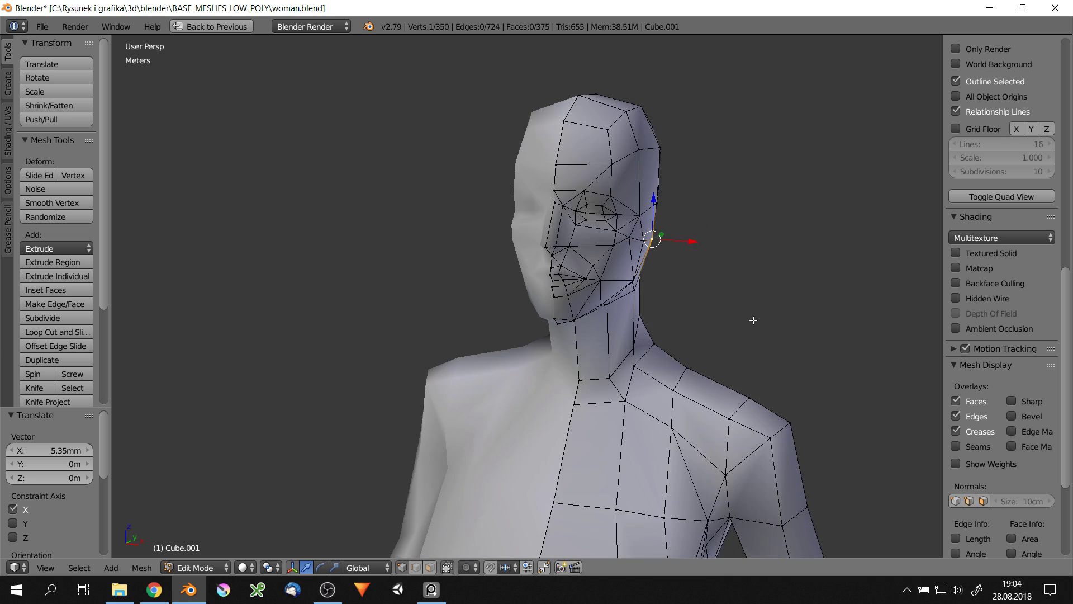
Zoom in and make a first knife cut across the finger
scroll(699, 373, up, 5)
scroll(671, 358, up, 3)
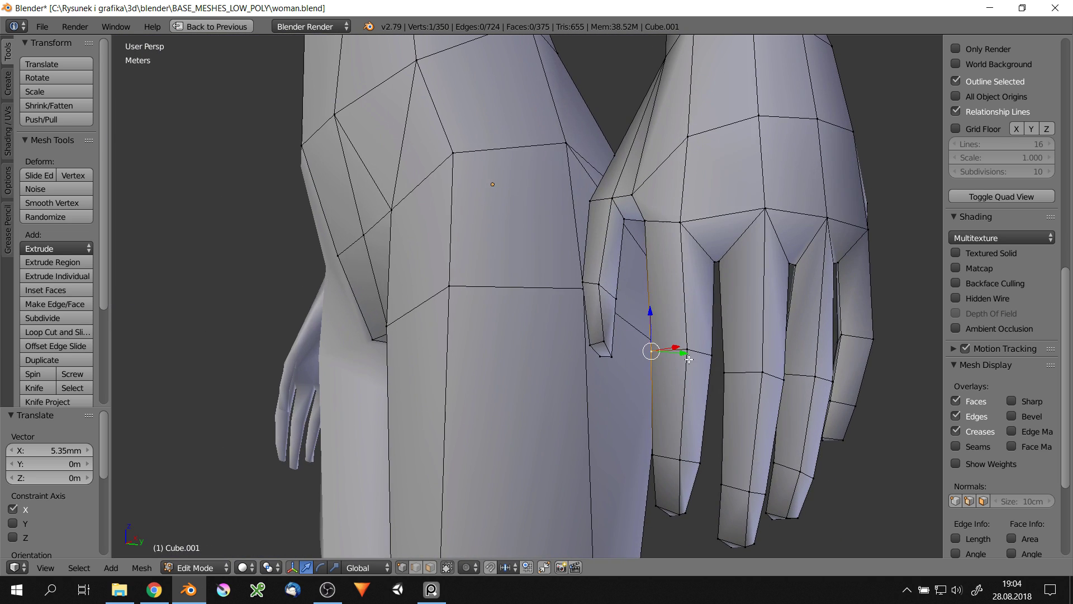
key(k)
click(711, 362)
key(Return)
middle_drag(712, 362, 671, 368)
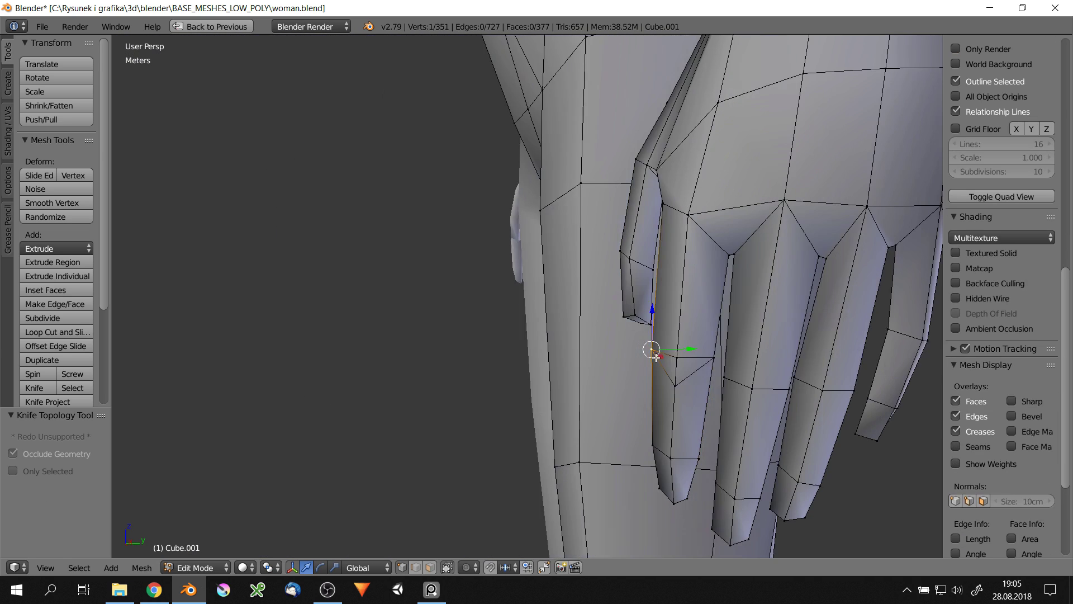
Snap the pivot to the selected vertex and select the fingertip faces, undoing a 64.1° rotation
key(shift+s)
click(674, 419)
click(763, 480)
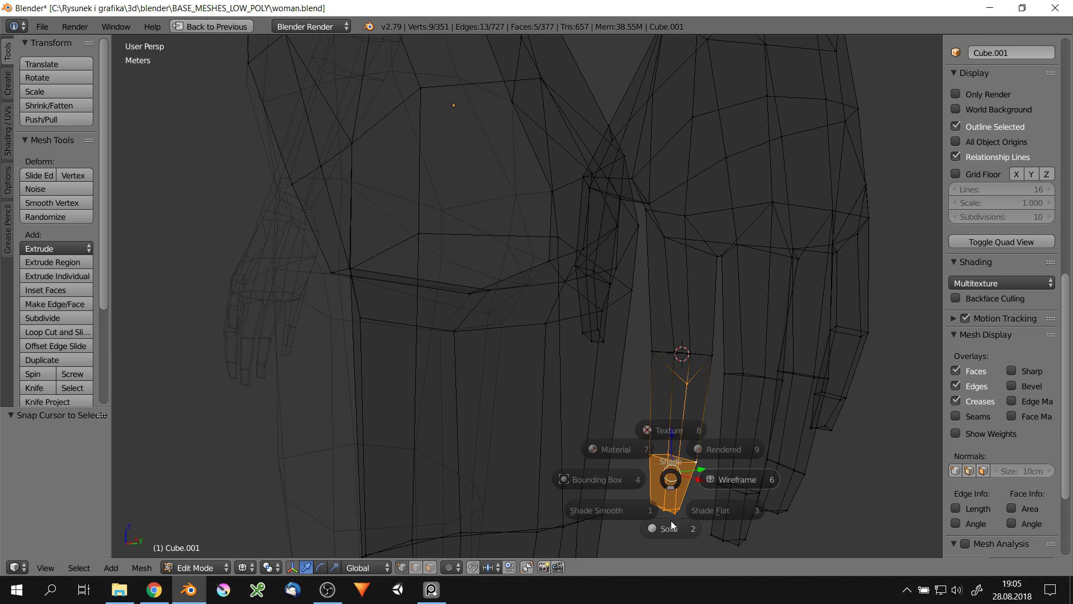
key(z)
middle_drag(763, 492, 753, 408)
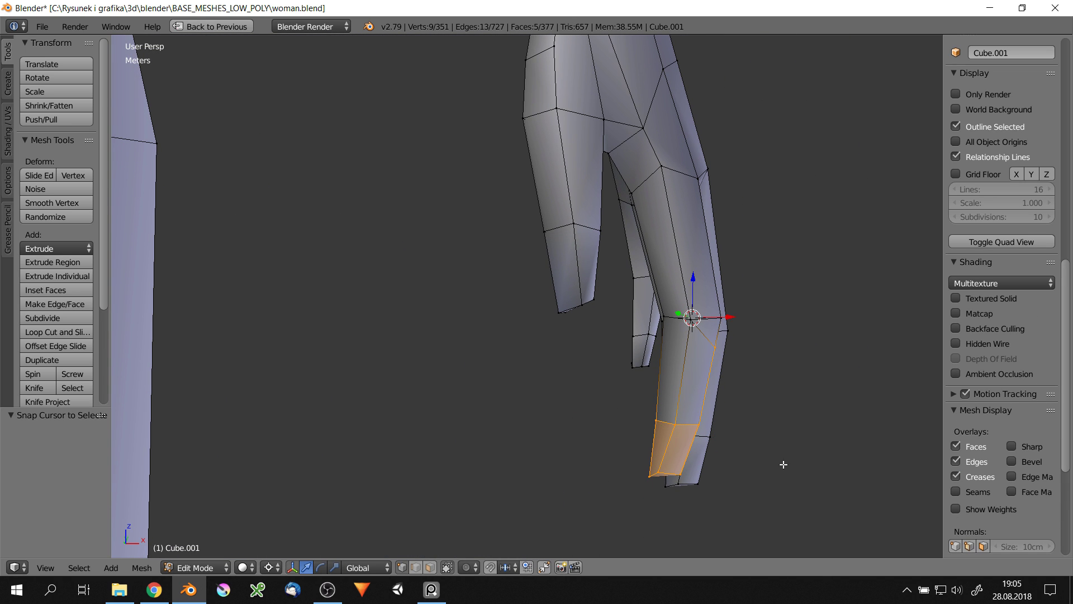
key(ctrl+z)
Try sliding a finger vertex and rotating the fingertip faces 64.3°, then undo the rotation
right_click(713, 361)
key(shift+v)
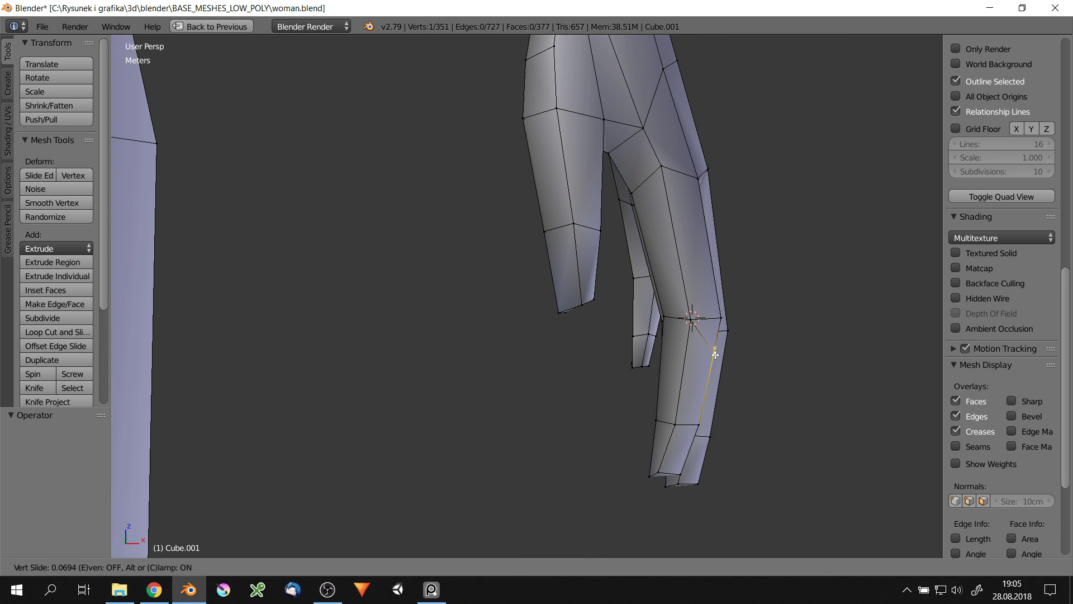
click(759, 423)
key(ctrl+z)
key(z)
mouse_move(773, 405)
middle_down()
mouse_move(654, 391)
mouse_move(659, 378)
middle_up()
key(r)
click(615, 362)
key(ctrl+z)
Knife-cut two new edges across the finger base
mouse_move(751, 364)
middle_down()
mouse_move(733, 340)
mouse_move(754, 377)
mouse_move(803, 352)
mouse_move(822, 314)
middle_up()
key(k)
click(733, 340)
click(784, 351)
key(Return)
key(k)
click(856, 347)
key(Return)
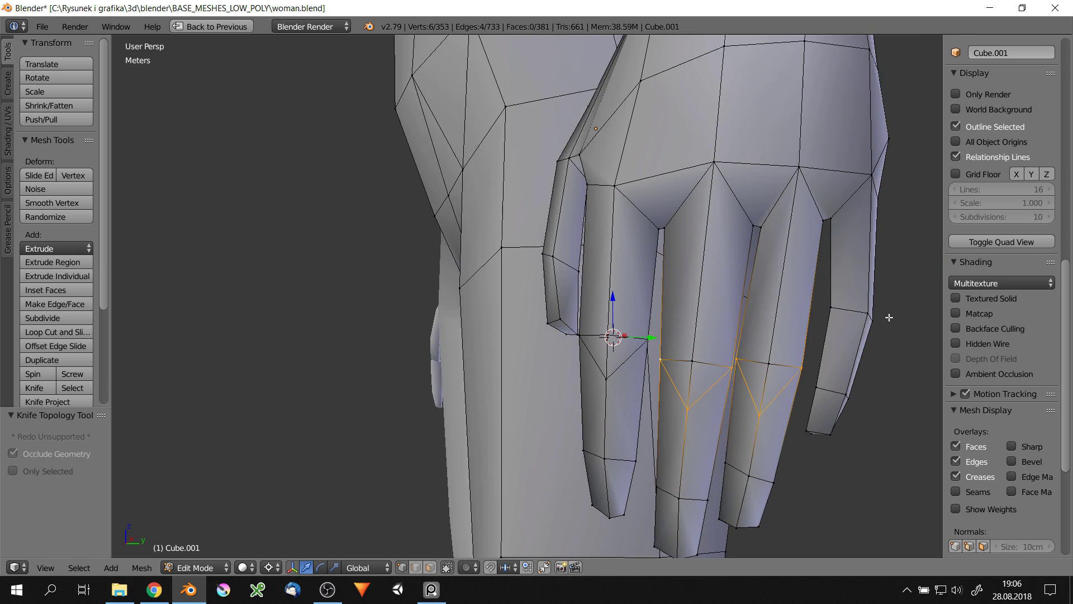
key(k)
Select two finger vertices and snap the pivot point onto the selection
scroll(737, 336, down, 3)
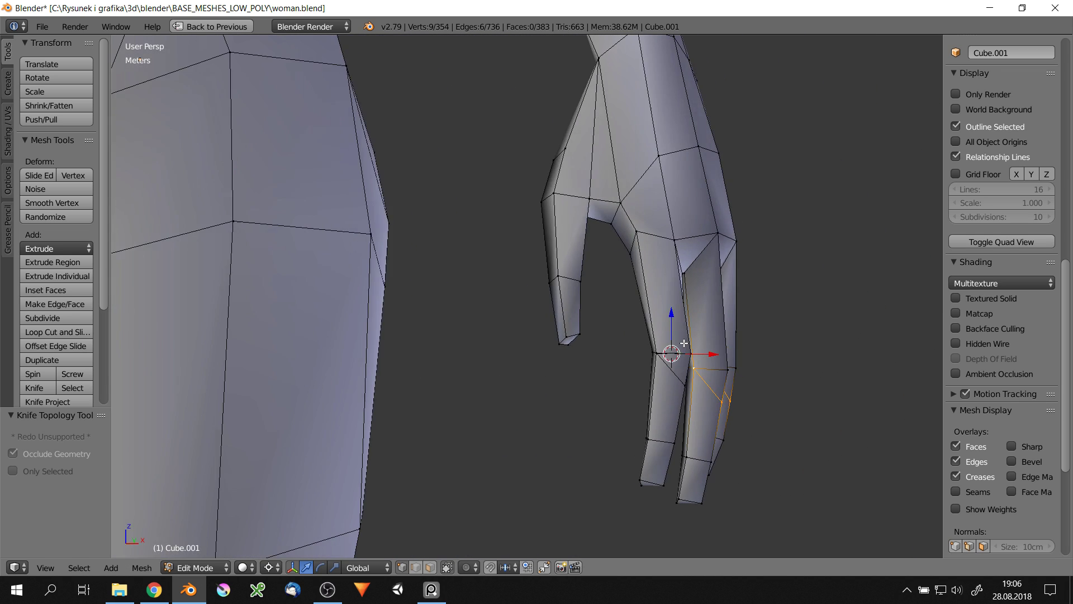
mouse_move(568, 276)
middle_down()
mouse_move(606, 259)
mouse_move(648, 279)
middle_up()
click(622, 257)
scroll(622, 257, down, 3)
scroll(648, 279, up, 3)
shift+click(655, 286)
key(shift+s)
scroll(656, 283, down, 2)
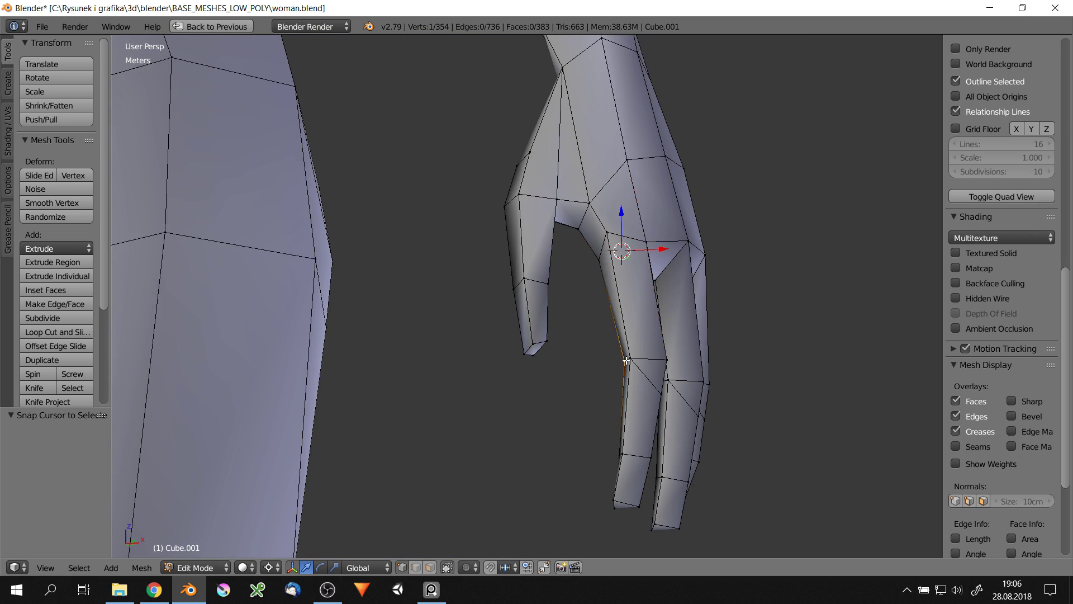
key(z)
ctrl+drag(612, 358, 628, 287)
key(z)
mouse_move(629, 287)
middle_down()
mouse_move(556, 391)
mouse_move(568, 319)
mouse_move(654, 335)
mouse_move(664, 269)
mouse_move(740, 246)
mouse_move(643, 241)
middle_up()
Select a finger-base vertex and rotate the finger faces about 55.1° in wireframe view
right_click(597, 220)
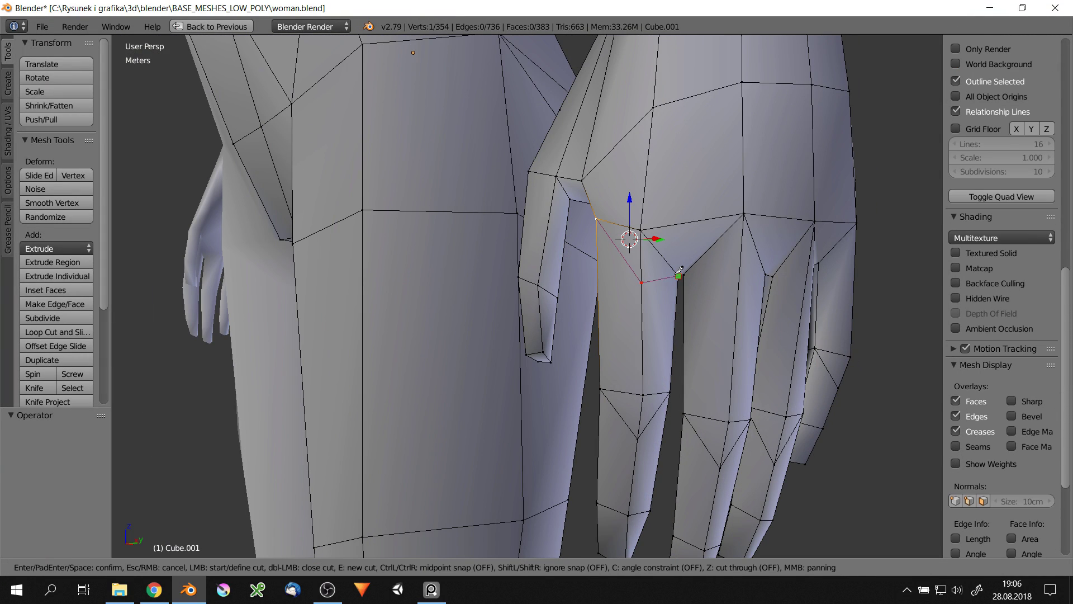
key(Return)
middle_drag(679, 272, 664, 300)
key(z)
click(757, 383)
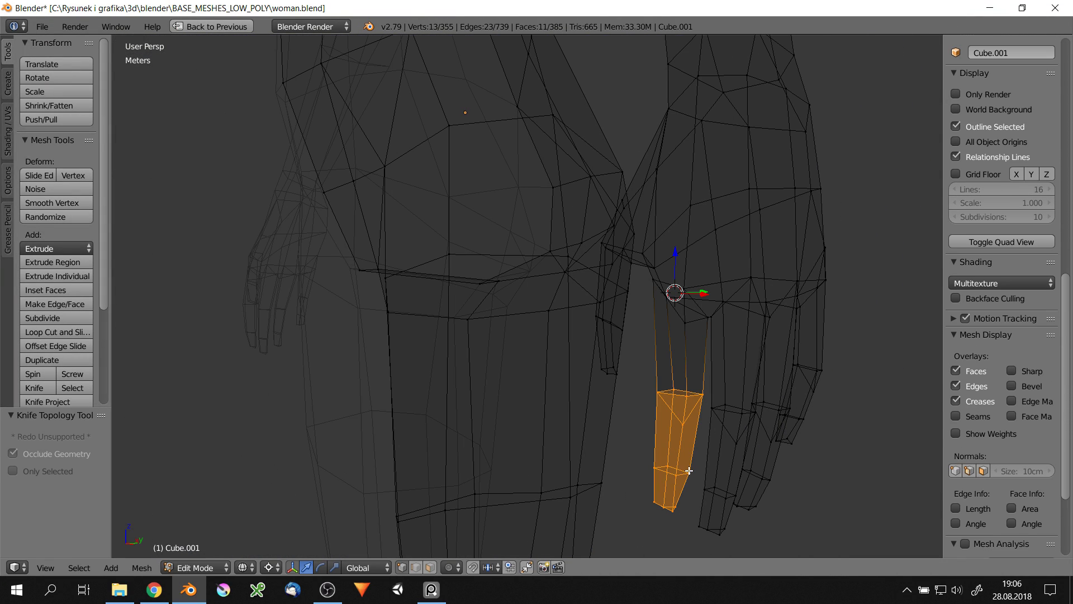
key(z)
mouse_move(689, 470)
middle_down()
mouse_move(790, 384)
mouse_move(592, 347)
middle_up()
click(791, 419)
key(r)
click(600, 278)
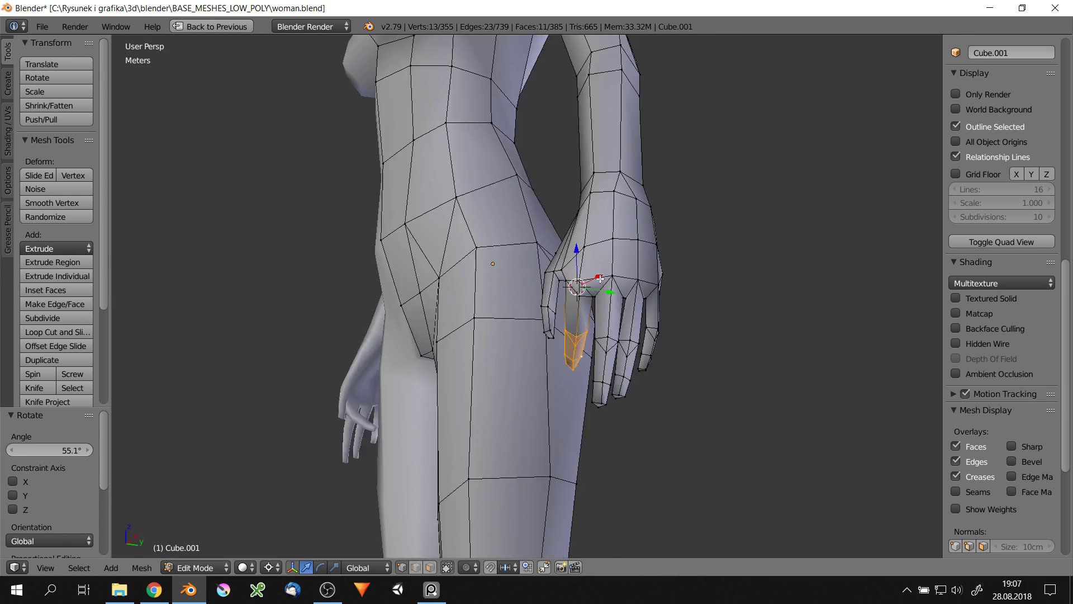
mouse_move(600, 278)
middle_down()
mouse_move(615, 313)
mouse_move(584, 315)
middle_up()
Knife-cut an edge between the fingers and vertex-slide the new vertex into place
right_click(585, 315)
key(shift+v)
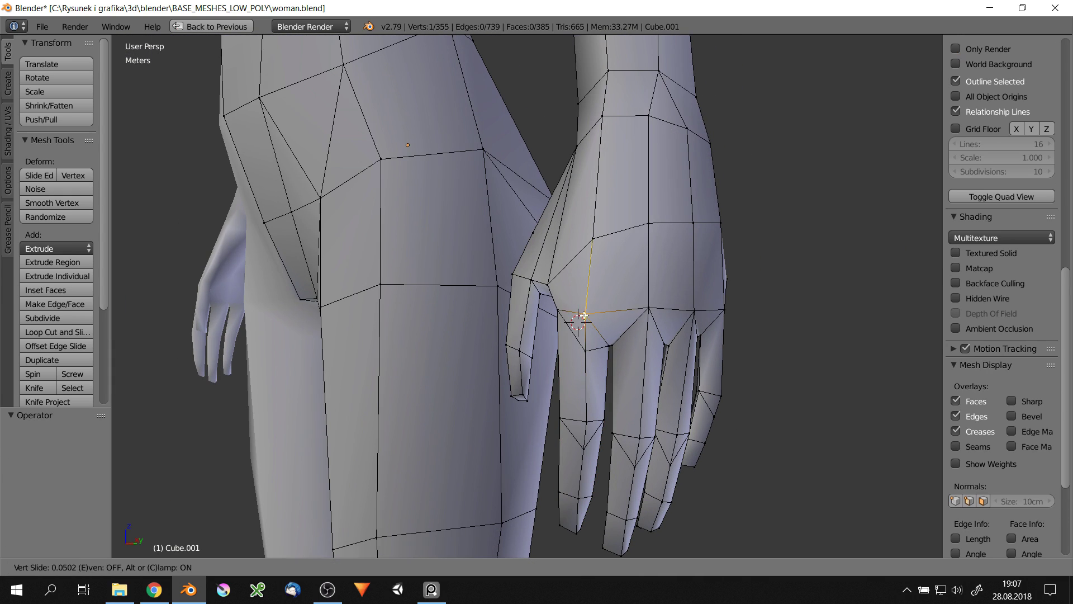
middle_drag(646, 338, 613, 337)
key(k)
click(663, 355)
key(Return)
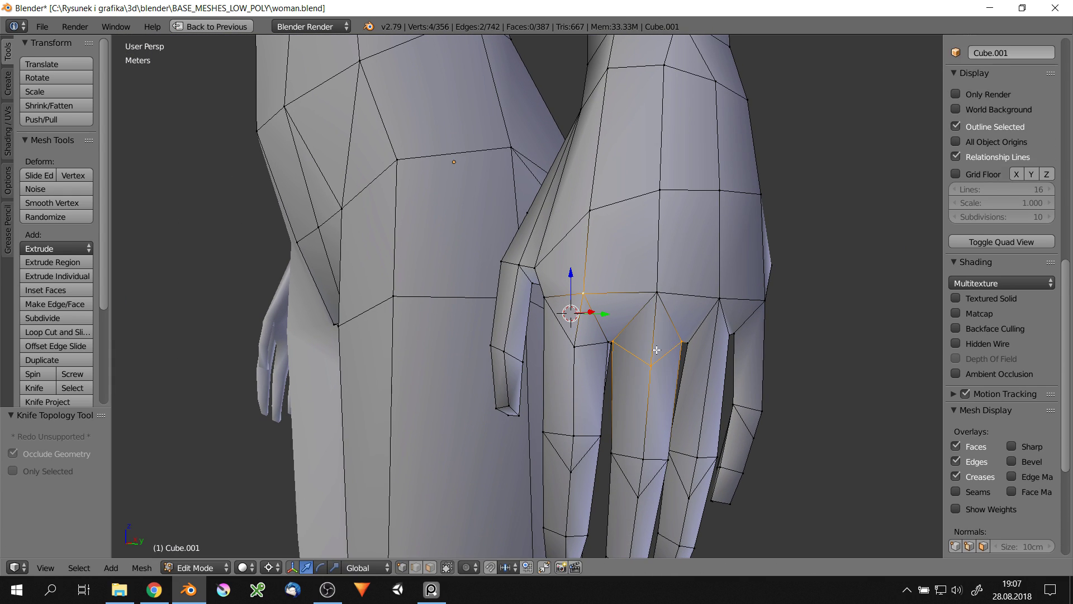
key(shift+v)
click(733, 316)
middle_drag(733, 316, 727, 269)
Make two more knife cuts between the fingers, sliding each new vertex into position
key(k)
click(726, 264)
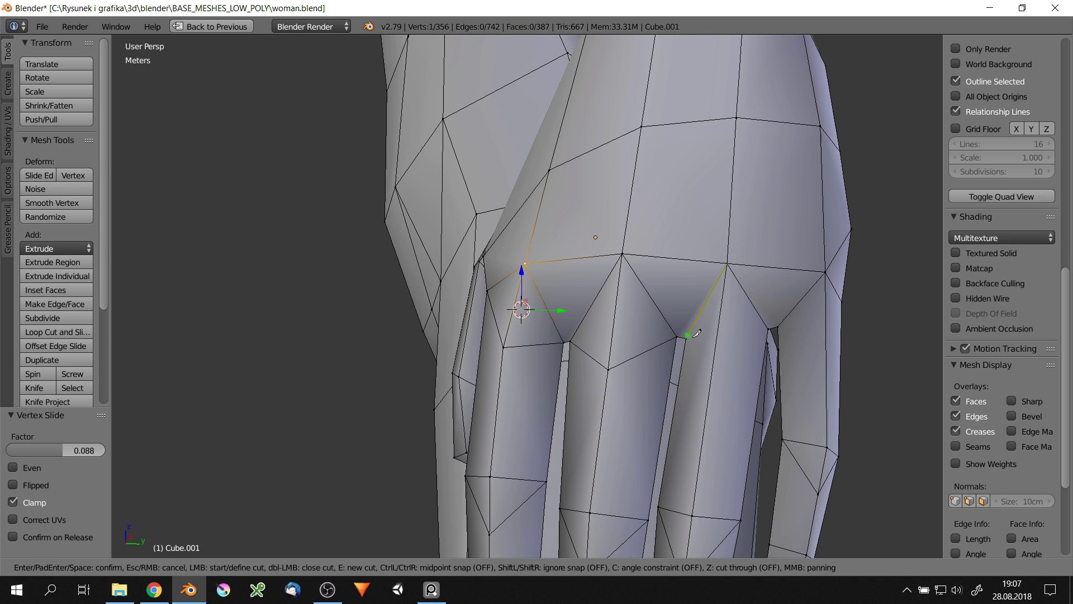
key(Return)
key(shift+v)
click(510, 287)
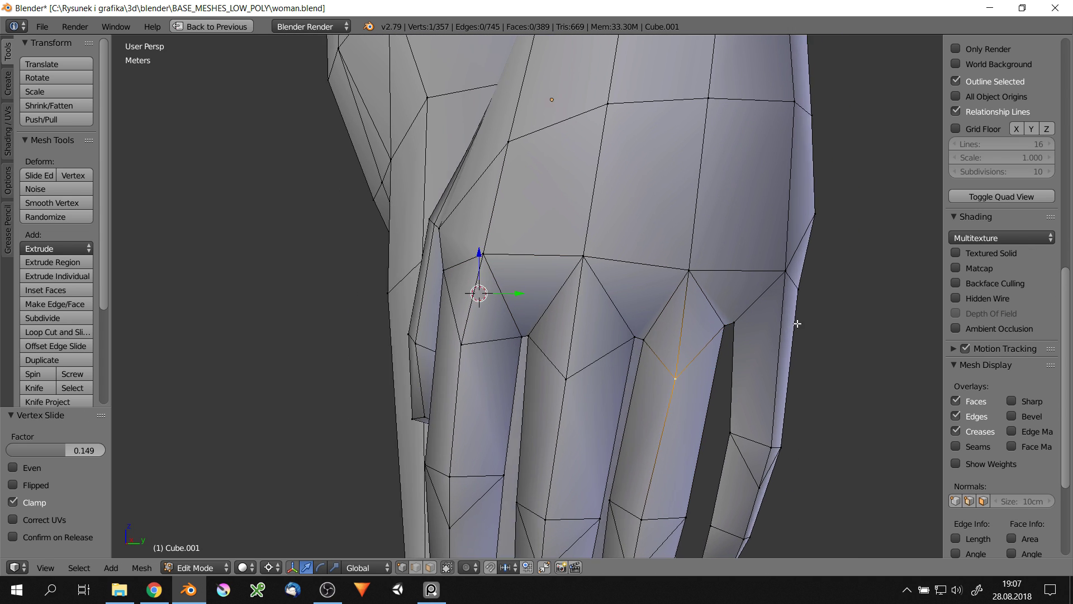
key(k)
mouse_move(510, 287)
middle_down()
mouse_move(781, 317)
mouse_move(676, 371)
middle_up()
click(818, 327)
key(Return)
key(shift+v)
click(660, 313)
middle_drag(659, 313, 710, 326)
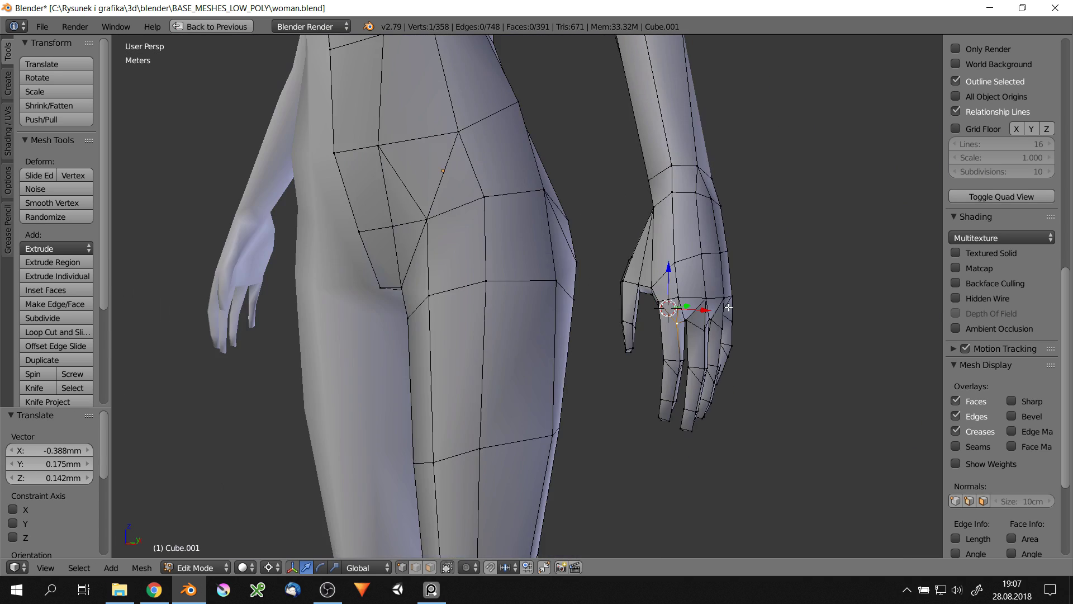
scroll(710, 326, down, 3)
scroll(662, 186, up, 4)
scroll(661, 232, up, 4)
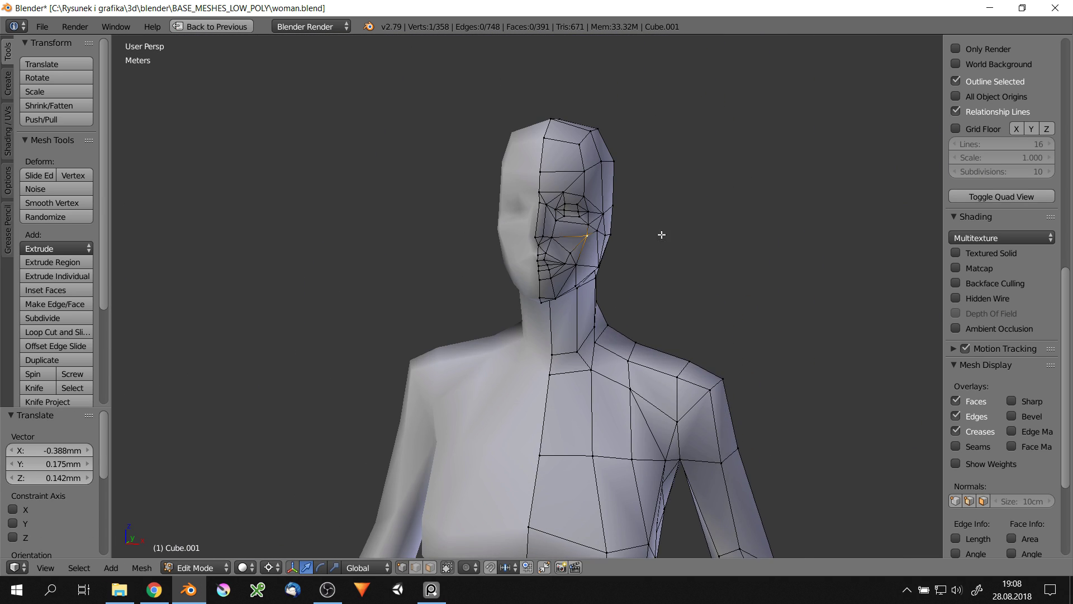
right_click(622, 247)
mouse_move(661, 232)
middle_down()
mouse_move(623, 246)
mouse_move(636, 220)
mouse_move(597, 253)
middle_up()
shift+right_click(635, 220)
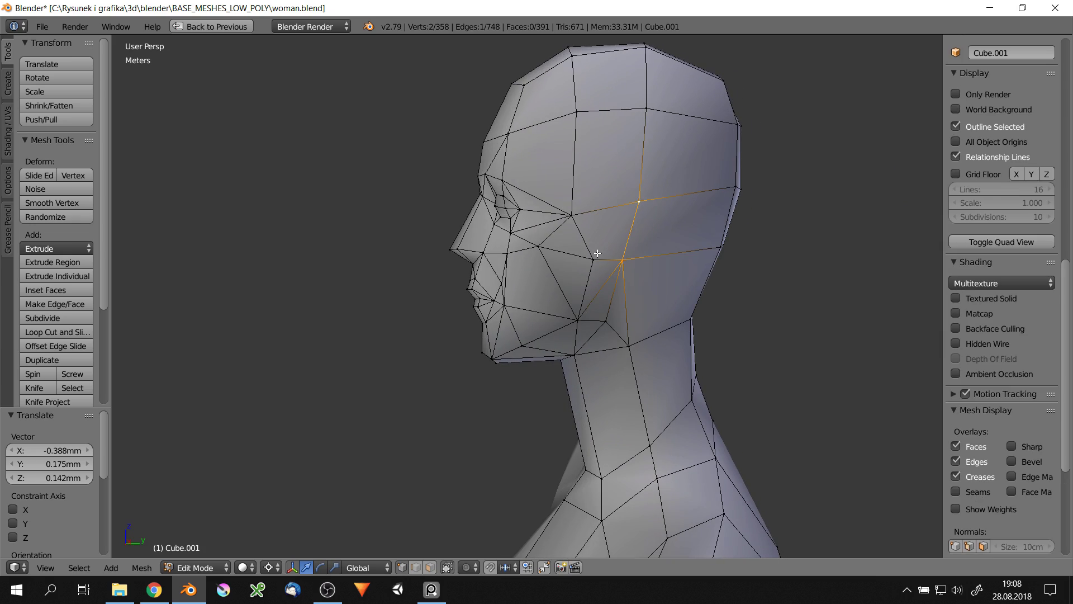
right_click(601, 252)
scroll(662, 263, up, 3)
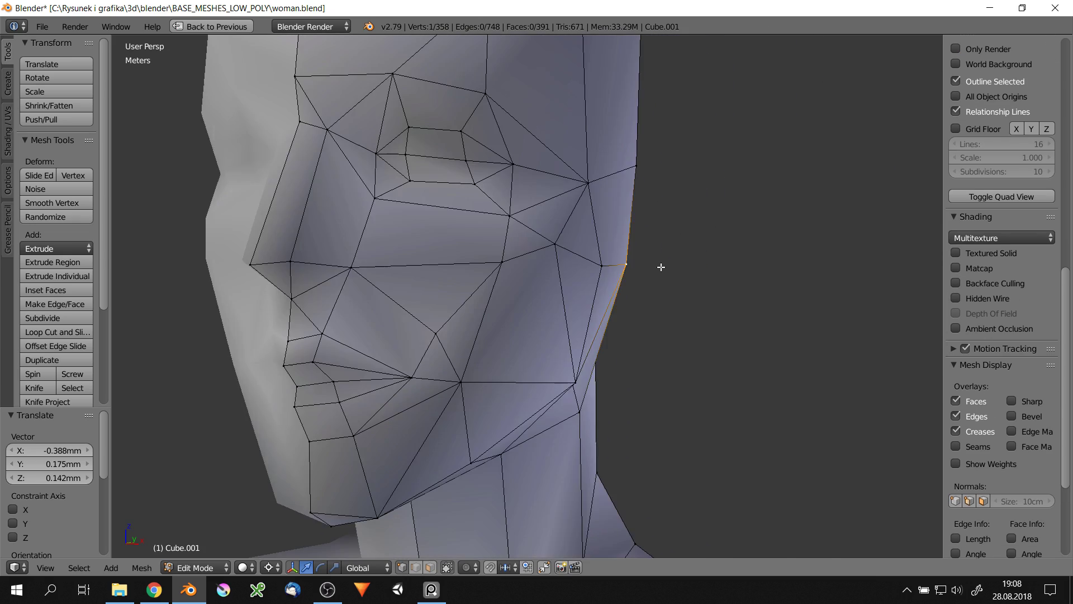
scroll(652, 196, down, 5)
scroll(617, 260, up, 4)
right_click(617, 260)
mouse_move(617, 260)
middle_down()
mouse_move(652, 199)
mouse_move(467, 287)
mouse_move(732, 300)
middle_up()
scroll(732, 300, down, 8)
key(Tab)
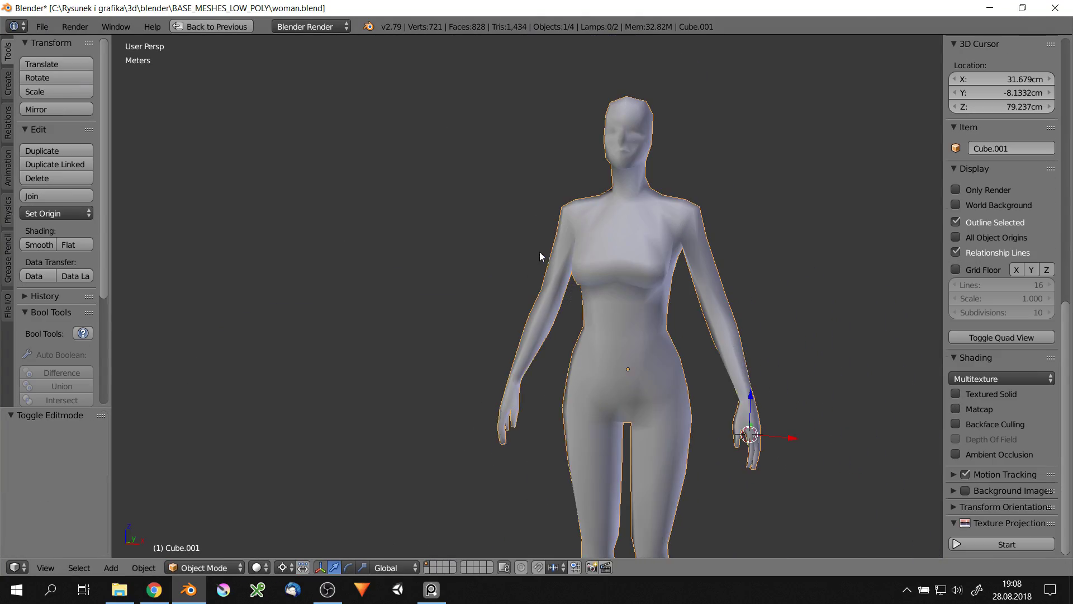
middle_drag(539, 251, 591, 222)
key(Tab)
mouse_move(522, 193)
middle_down()
mouse_move(697, 233)
mouse_move(676, 247)
middle_up()
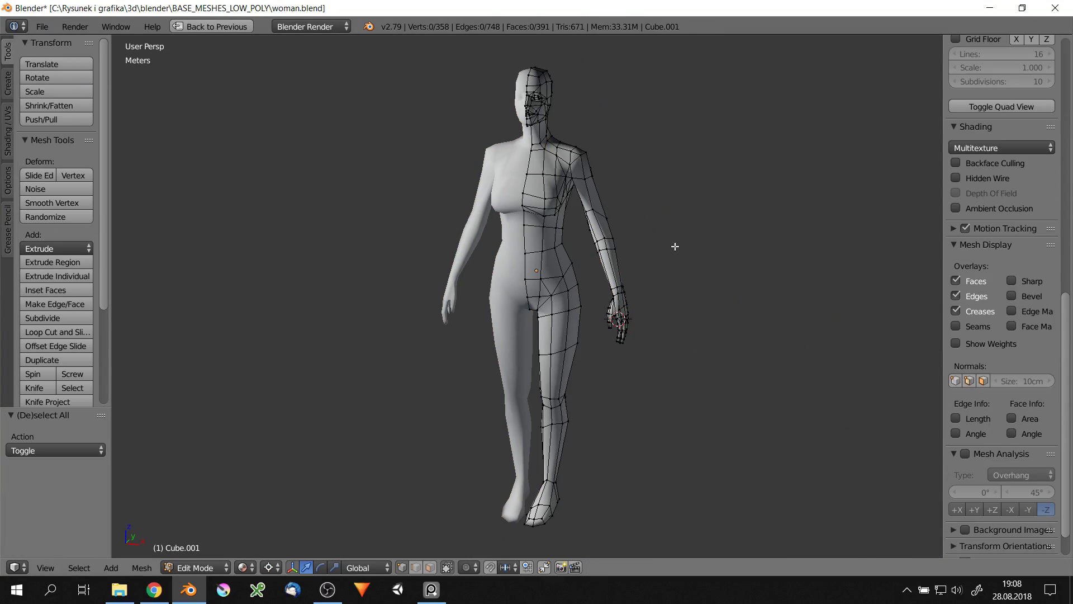